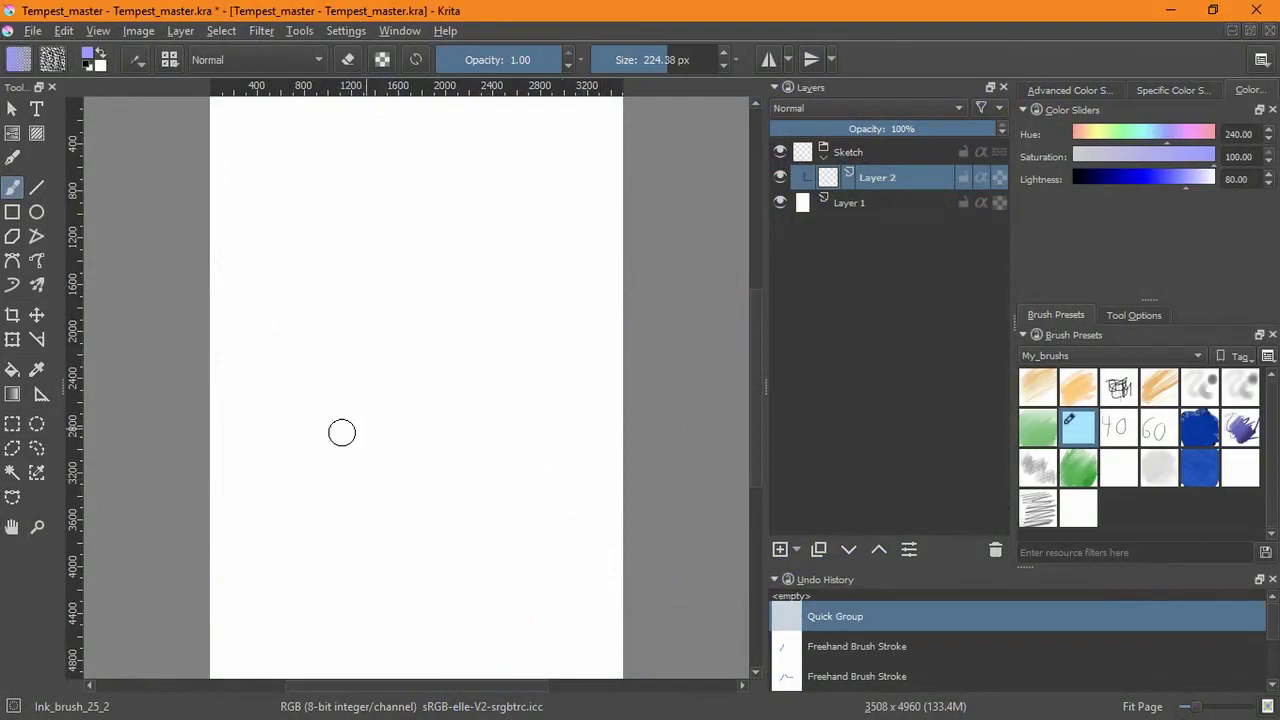
left_click_drag(339, 434, 306, 473)
mouse_move(370, 389)
left_mouse_down()
mouse_move(434, 391)
mouse_move(540, 638)
left_mouse_up()
left_click_drag(438, 413, 451, 486)
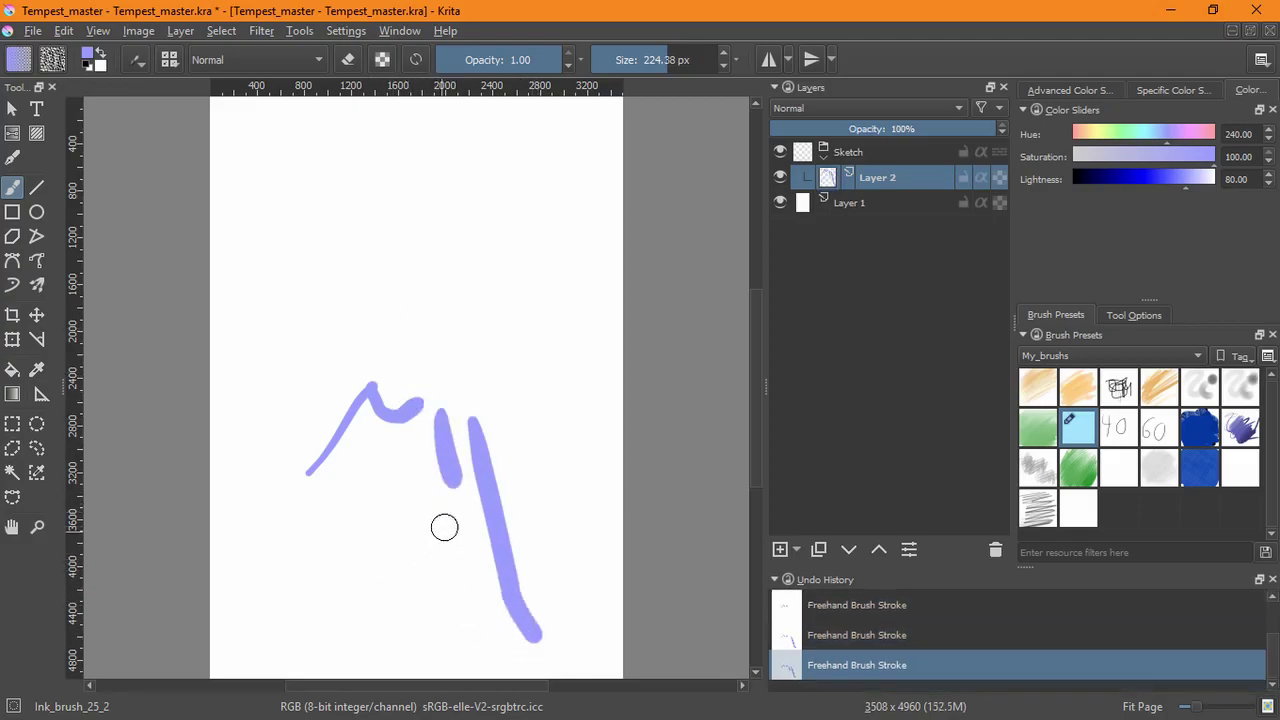
left_click_drag(449, 478, 409, 572)
left_click_drag(465, 484, 502, 598)
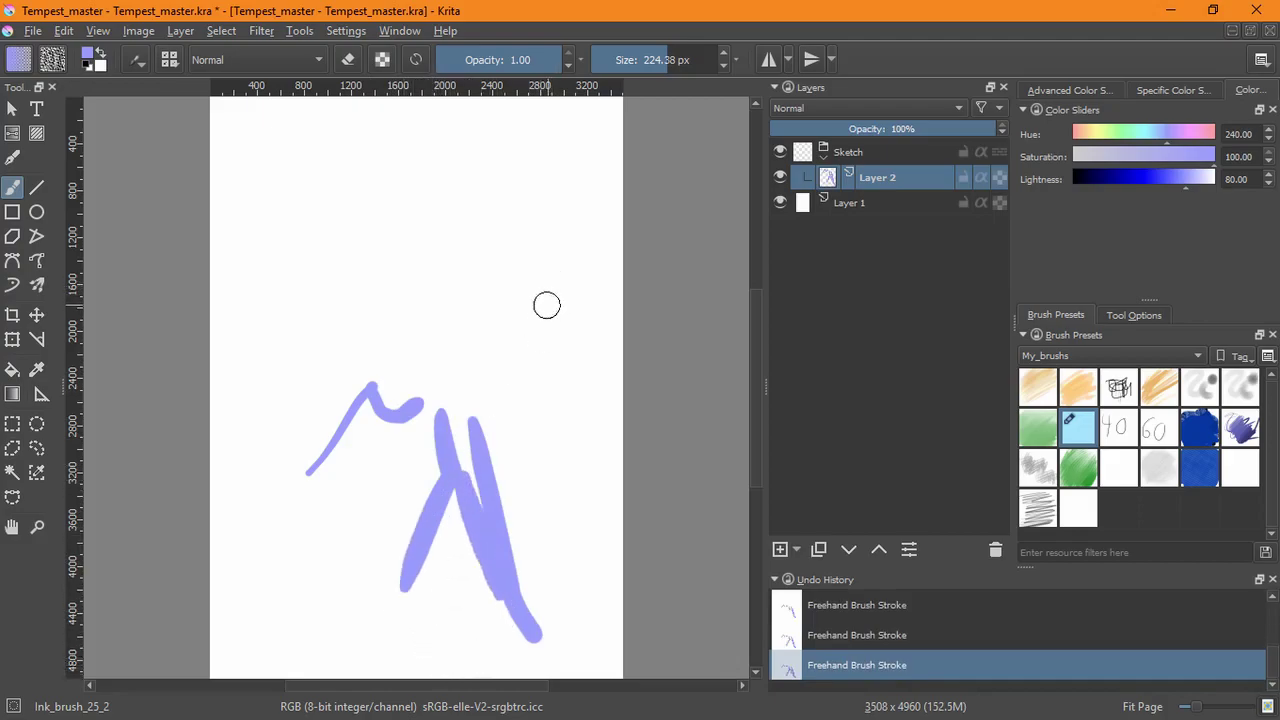
mouse_move(429, 288)
left_mouse_down()
mouse_move(414, 362)
mouse_move(457, 270)
mouse_move(440, 348)
left_mouse_up()
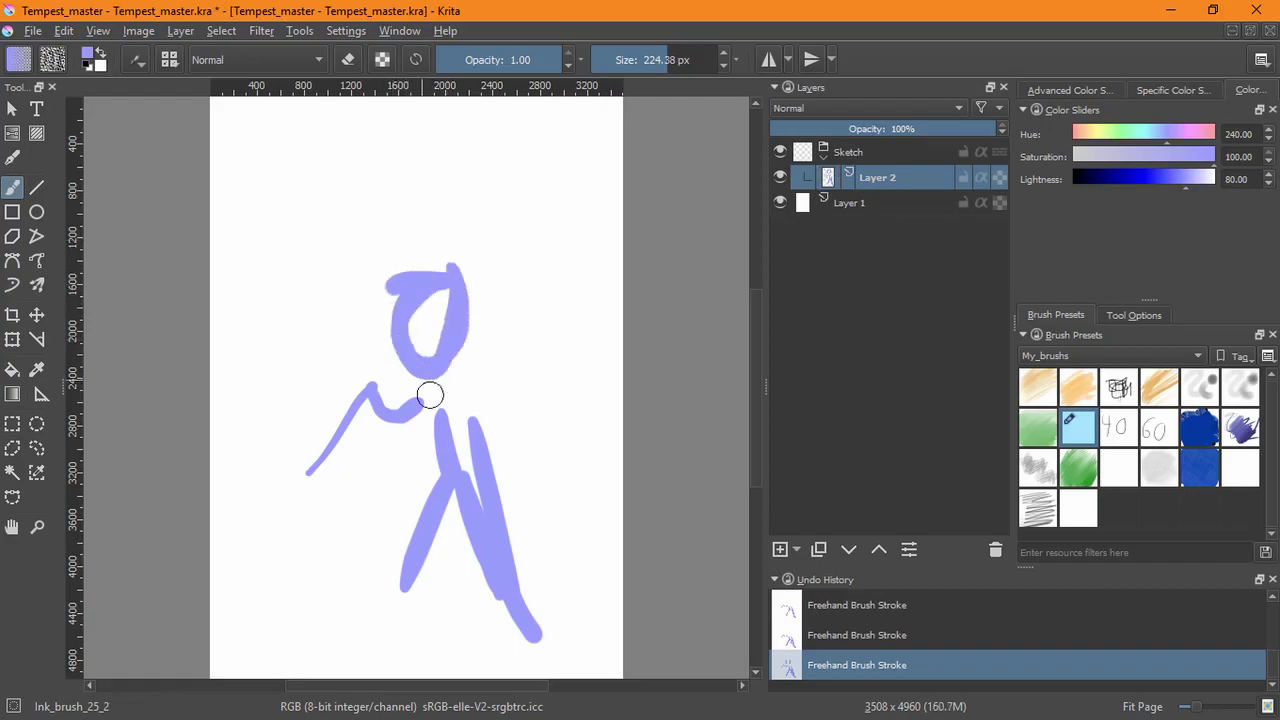
key("ctrl+z")
key("ctrl+z")
key("ctrl+shift+z")
key("ctrl+shift+z")
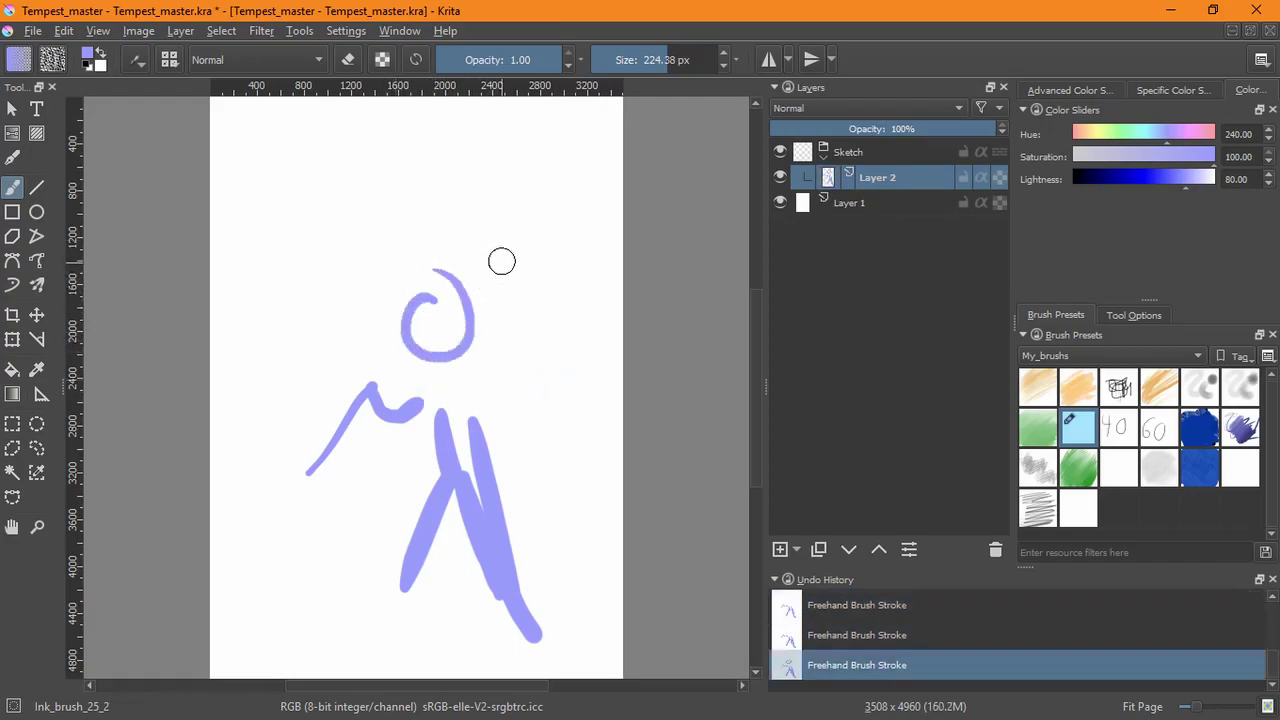
mouse_move(430, 292)
left_mouse_down()
mouse_move(472, 210)
mouse_move(490, 287)
mouse_move(509, 246)
mouse_move(515, 375)
left_mouse_up()
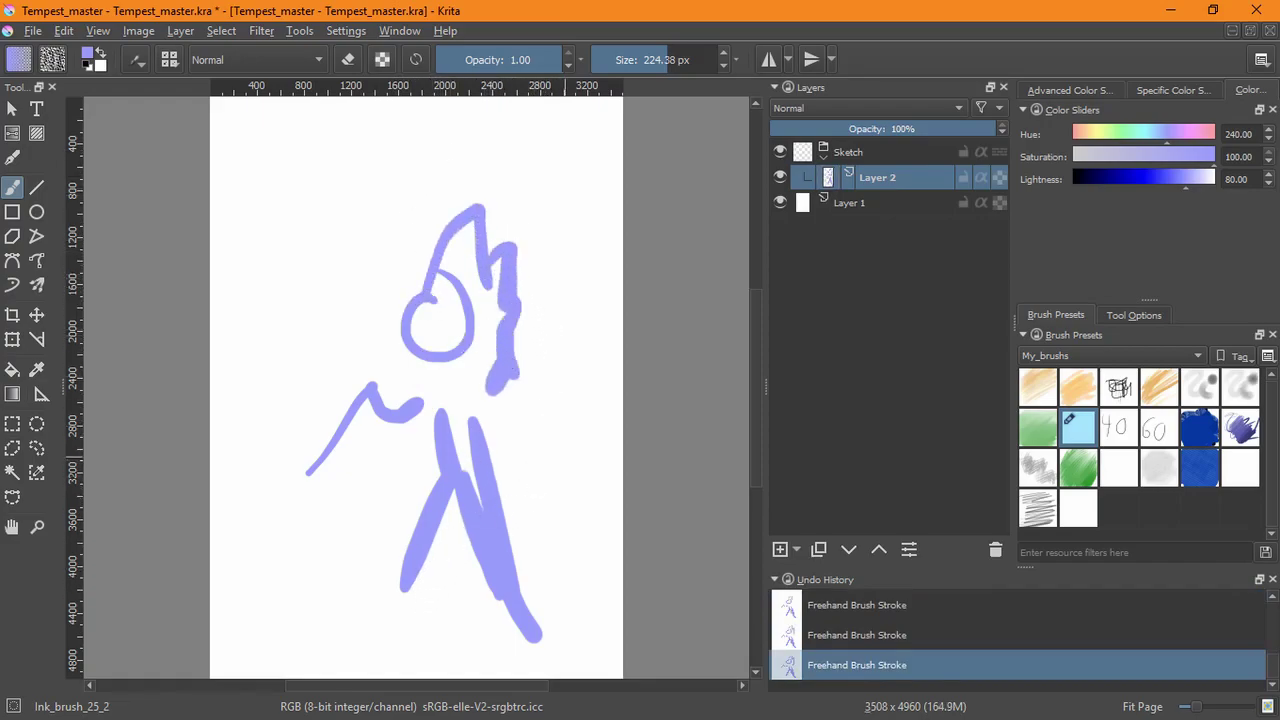
key("ctrl+z")
key("ctrl+z")
key("ctrl+z")
key("ctrl+z")
key("ctrl+z")
key("ctrl+z")
key("ctrl+z")
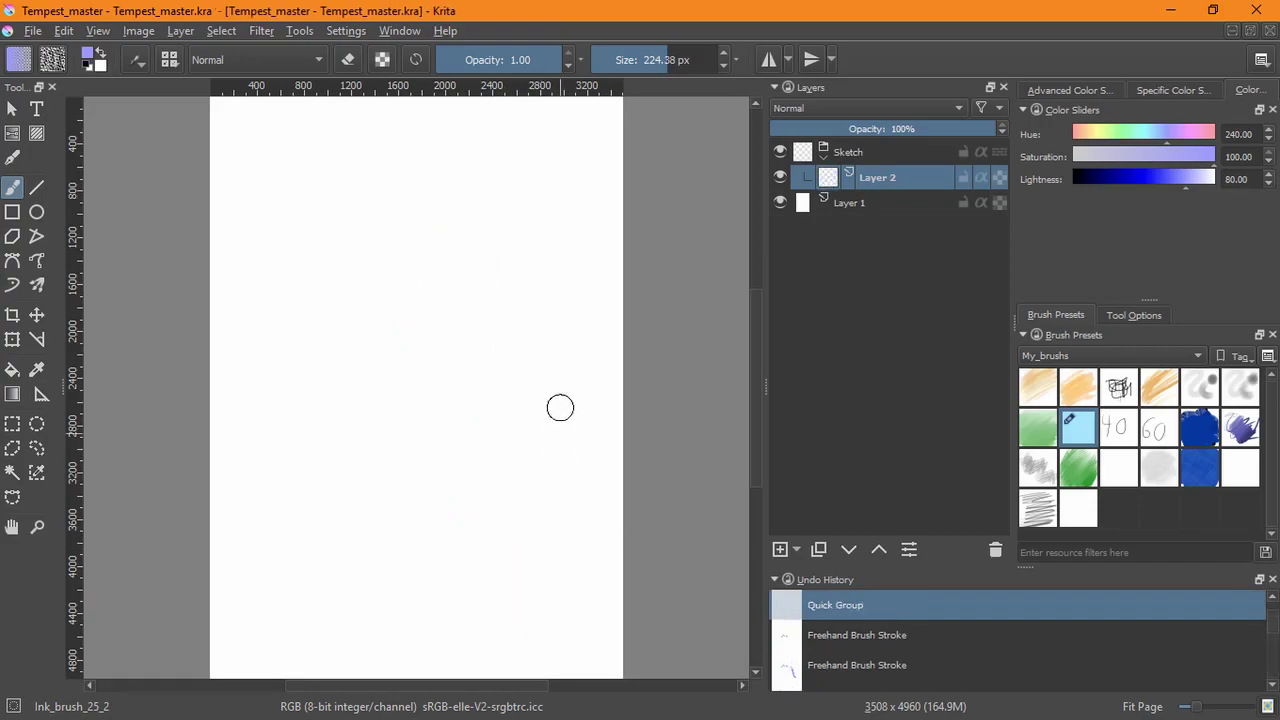
left_click(416, 59)
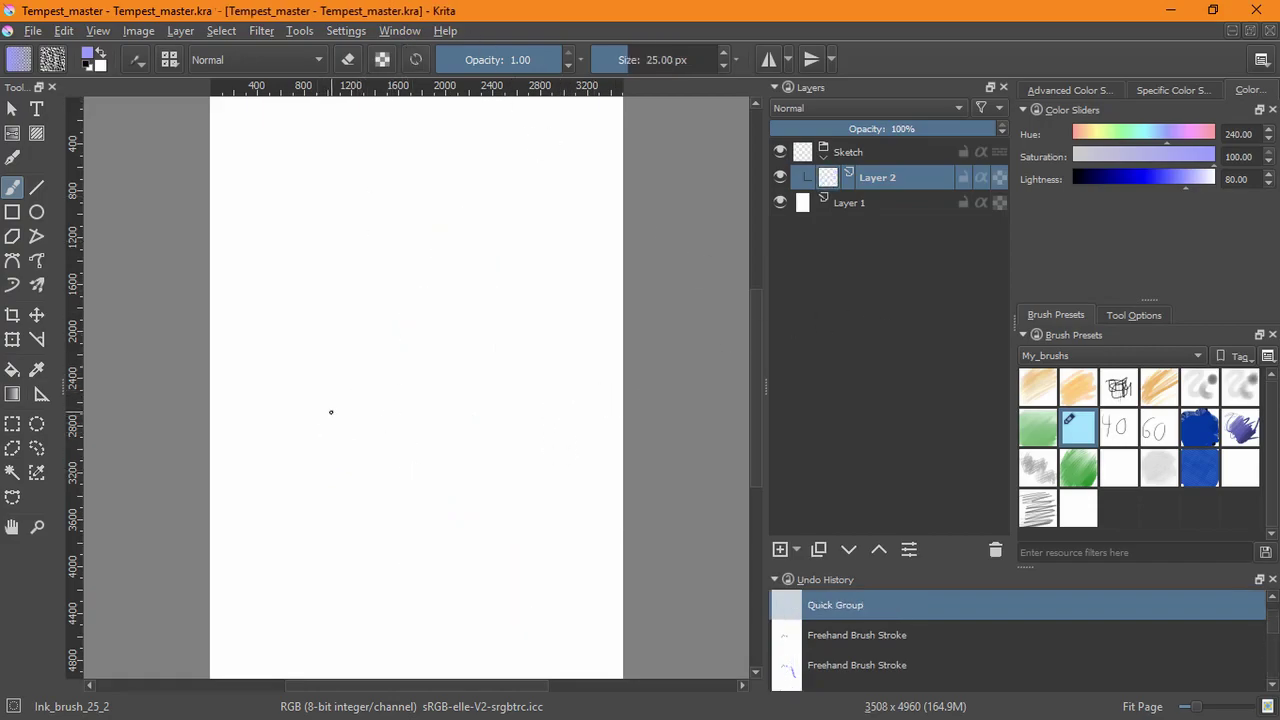
mouse_move(412, 340)
left_mouse_down()
mouse_move(409, 428)
mouse_move(348, 352)
mouse_move(423, 349)
left_mouse_up()
key("ctrl+z")
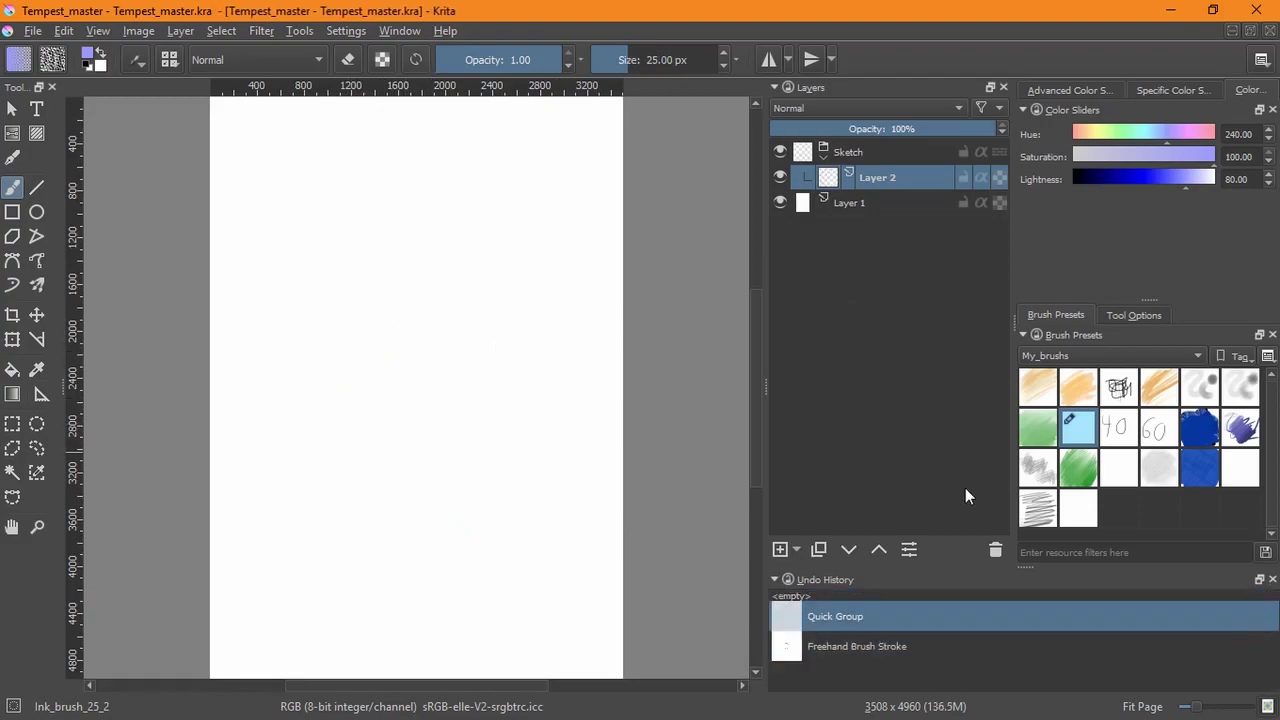
- Use the Sketch_brush_02 preset to sketch a large upper-body circle mid-page and a smaller hip circle diagonally below it to the right
left_click(1045, 512)
mouse_move(398, 321)
left_mouse_down()
mouse_move(403, 297)
mouse_move(440, 360)
mouse_move(409, 381)
left_mouse_up()
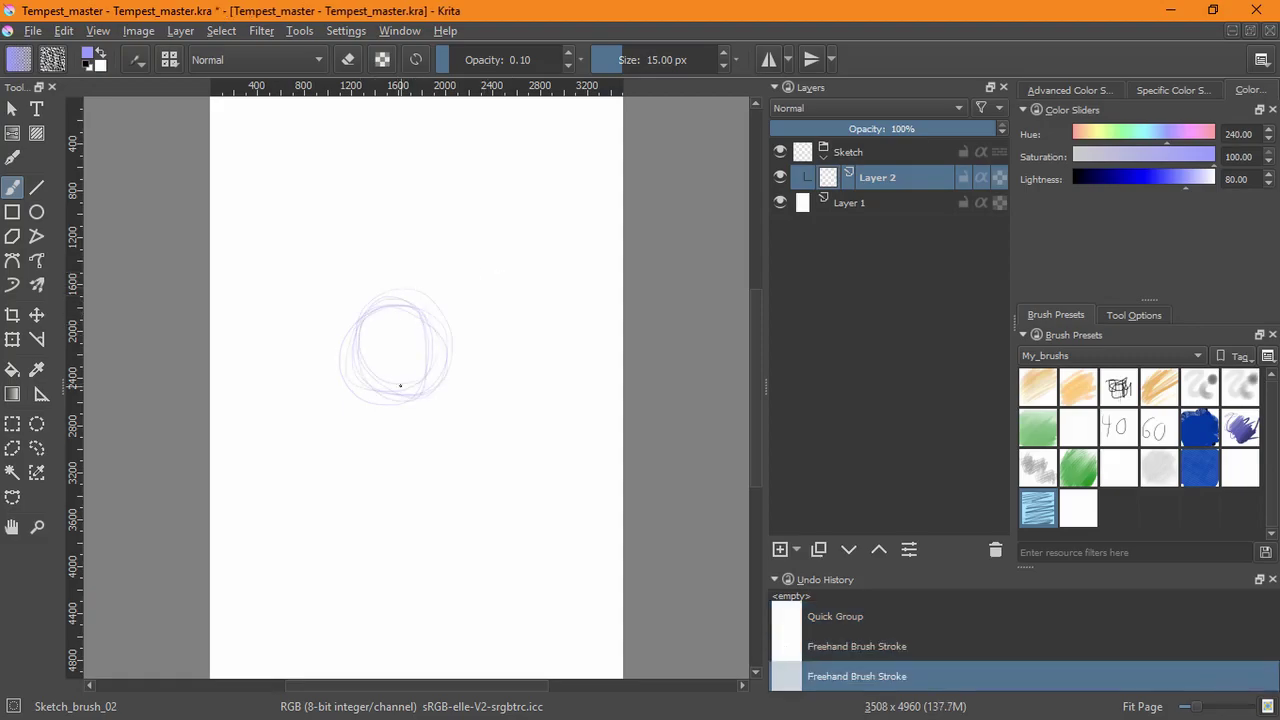
mouse_move(472, 365)
left_mouse_down()
mouse_move(470, 447)
mouse_move(451, 427)
mouse_move(472, 450)
mouse_move(449, 402)
mouse_move(439, 424)
mouse_move(523, 403)
left_mouse_up()
left_click_drag(380, 306, 358, 370)
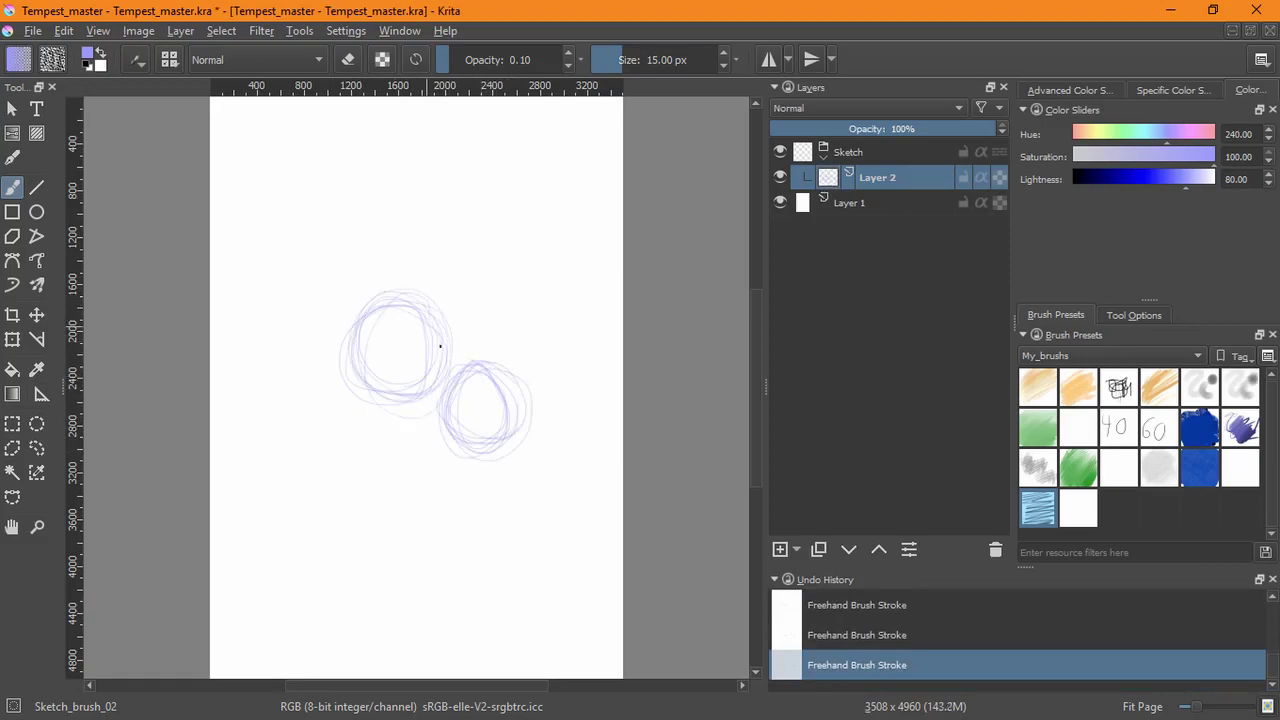
- Join the two construction circles with curved torso contours along the back and belly, and strengthen their outlines
mouse_move(446, 306)
left_mouse_down()
mouse_move(487, 329)
mouse_move(540, 414)
mouse_move(502, 349)
mouse_move(525, 378)
left_mouse_up()
left_click_drag(396, 366, 360, 329)
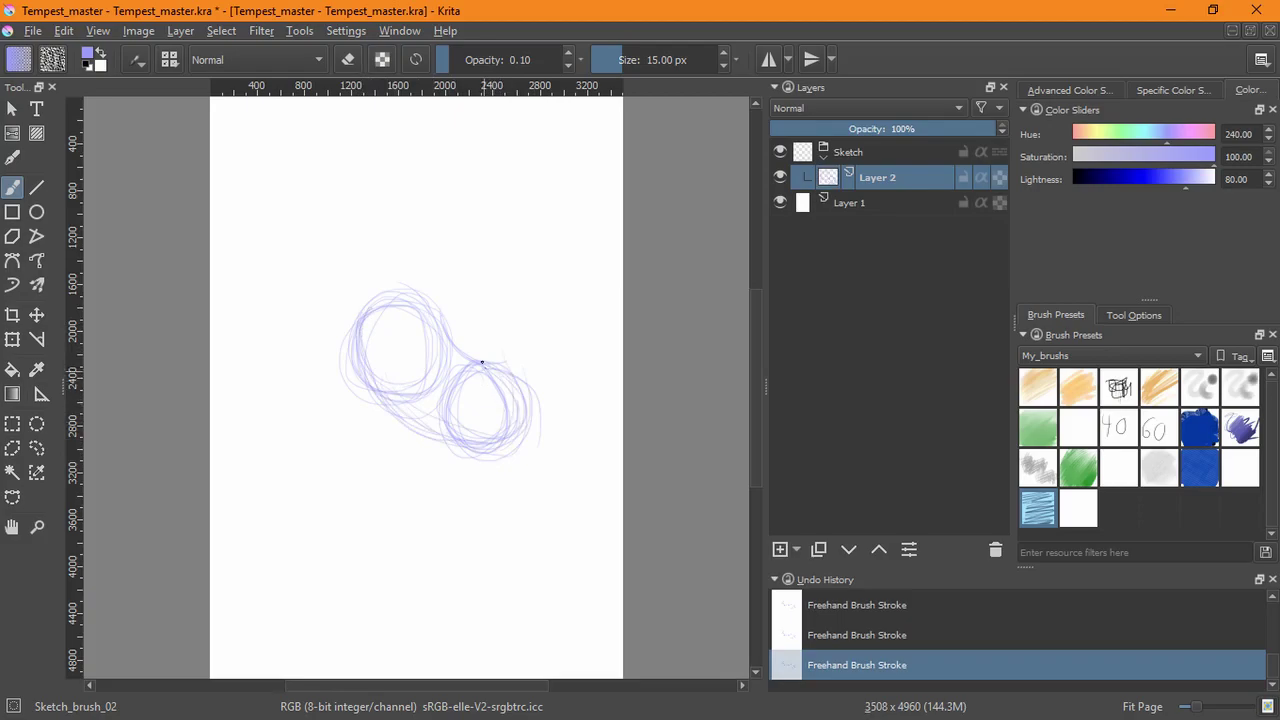
left_click_drag(366, 320, 405, 395)
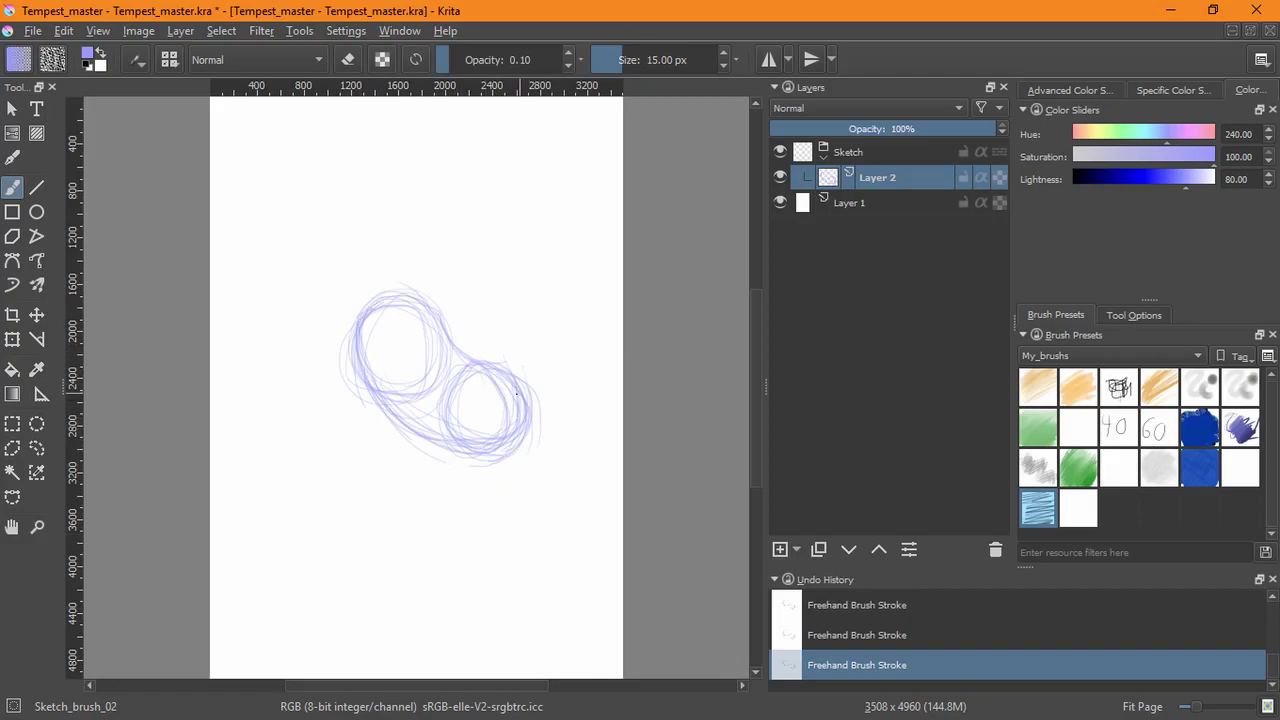
- Sketch the right thigh as a tapering oval extending down from the hip circle and reinforce its edges
mouse_move(510, 481)
left_mouse_down()
mouse_move(485, 434)
mouse_move(528, 441)
left_mouse_up()
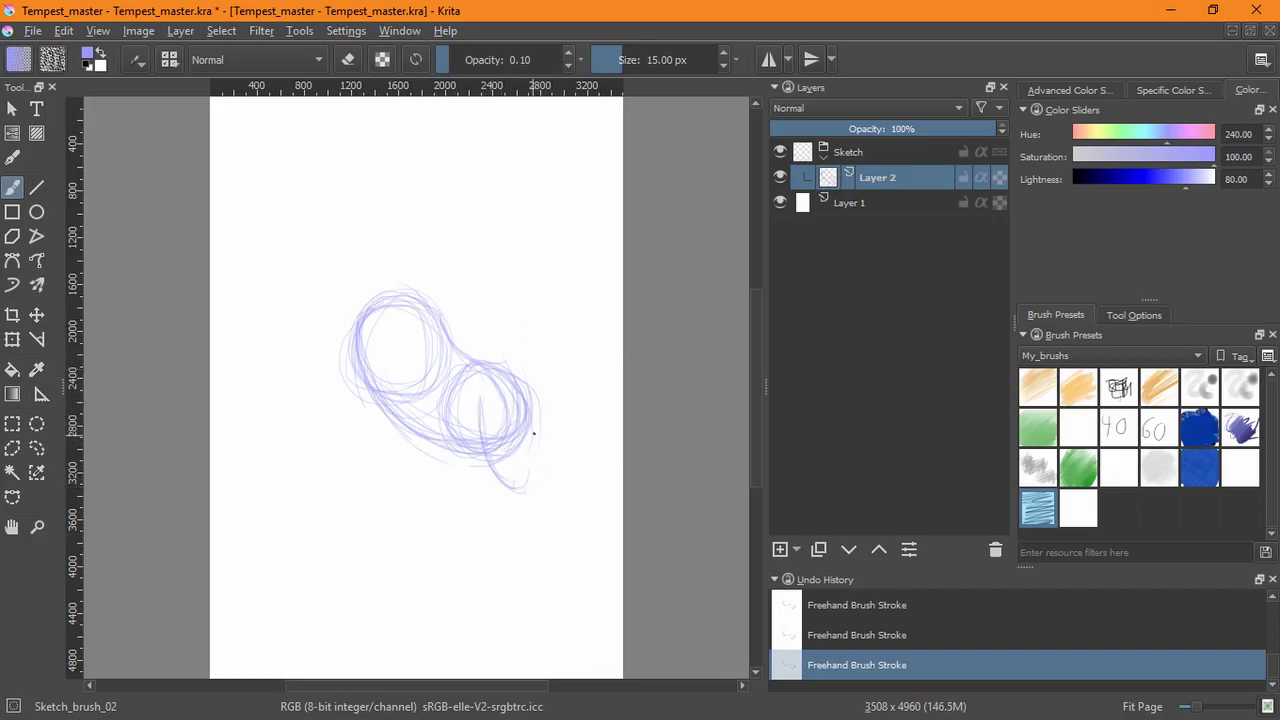
left_click_drag(538, 398, 549, 463)
mouse_move(535, 406)
left_mouse_down()
mouse_move(542, 476)
mouse_move(521, 493)
left_mouse_up()
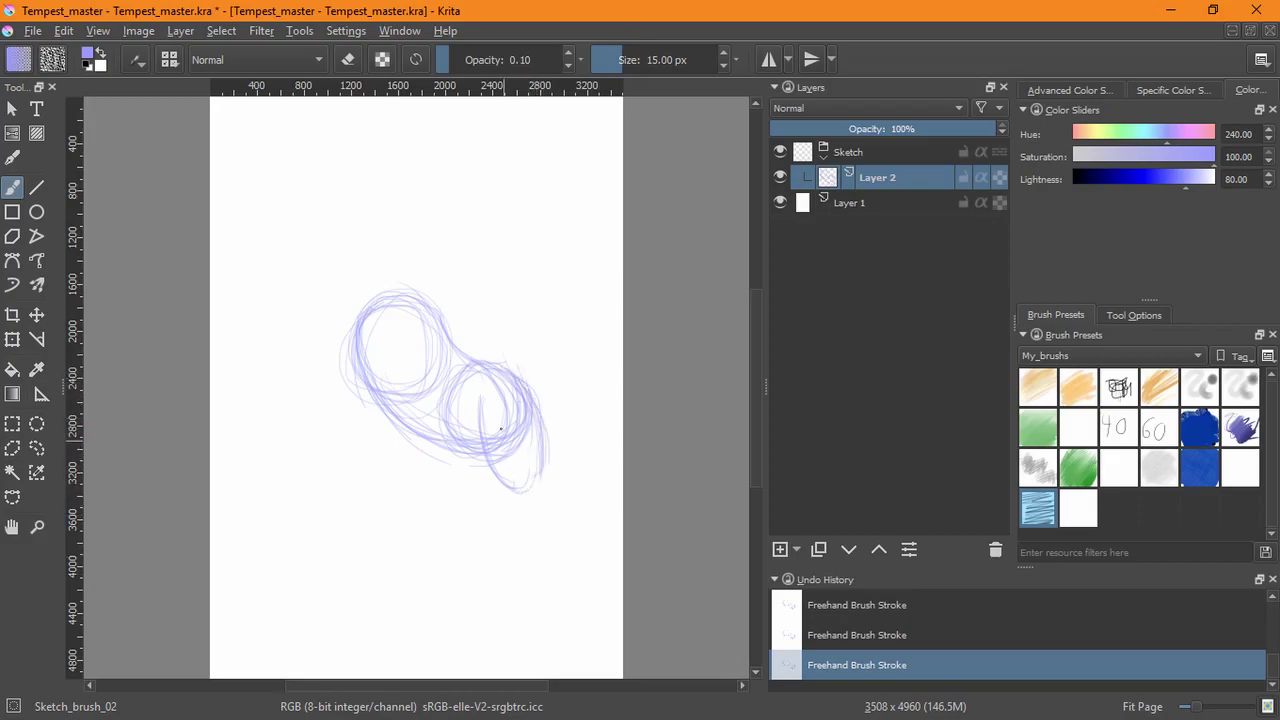
left_click_drag(487, 413, 487, 418)
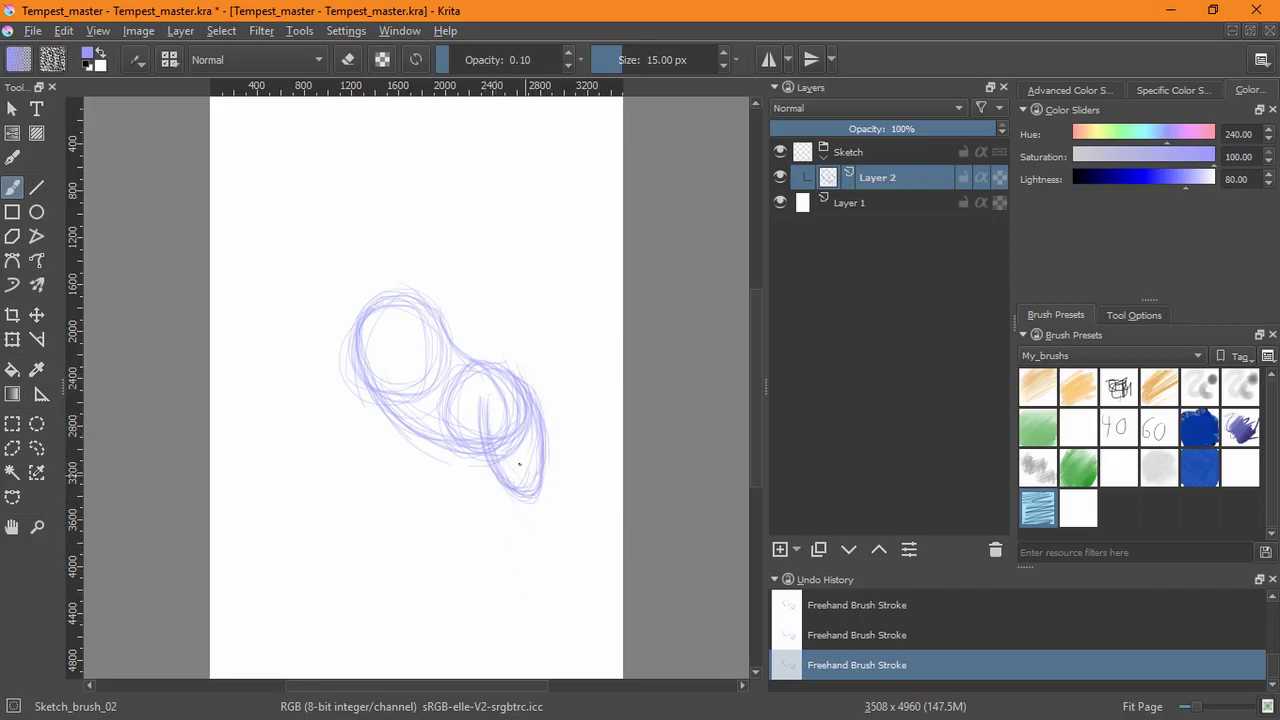
left_click_drag(538, 493, 547, 470)
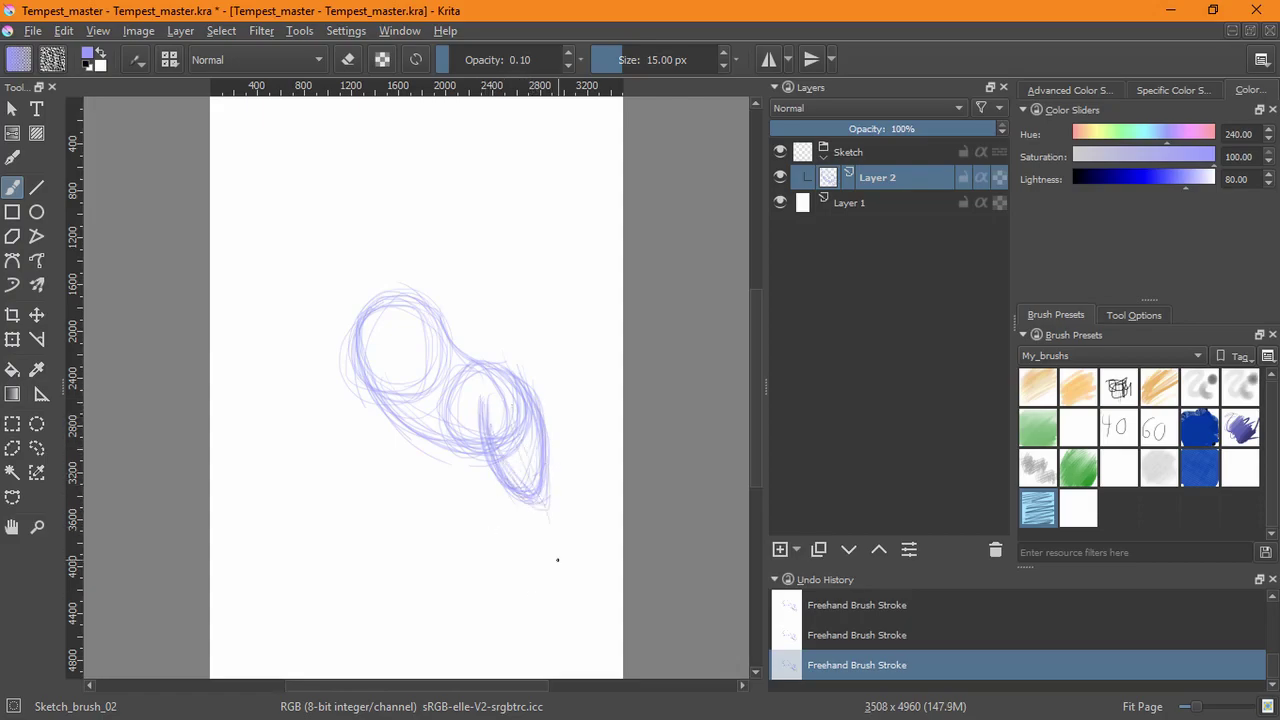
- Sketch the right lower leg widening from the knee toward the page's lower-right corner, with a rounded end, and strengthen the knee area
mouse_move(546, 508)
left_mouse_down()
mouse_move(591, 631)
mouse_move(559, 652)
mouse_move(539, 503)
mouse_move(572, 594)
left_mouse_up()
mouse_move(534, 505)
left_mouse_down()
mouse_move(556, 614)
mouse_move(575, 626)
mouse_move(560, 637)
mouse_move(610, 641)
left_mouse_up()
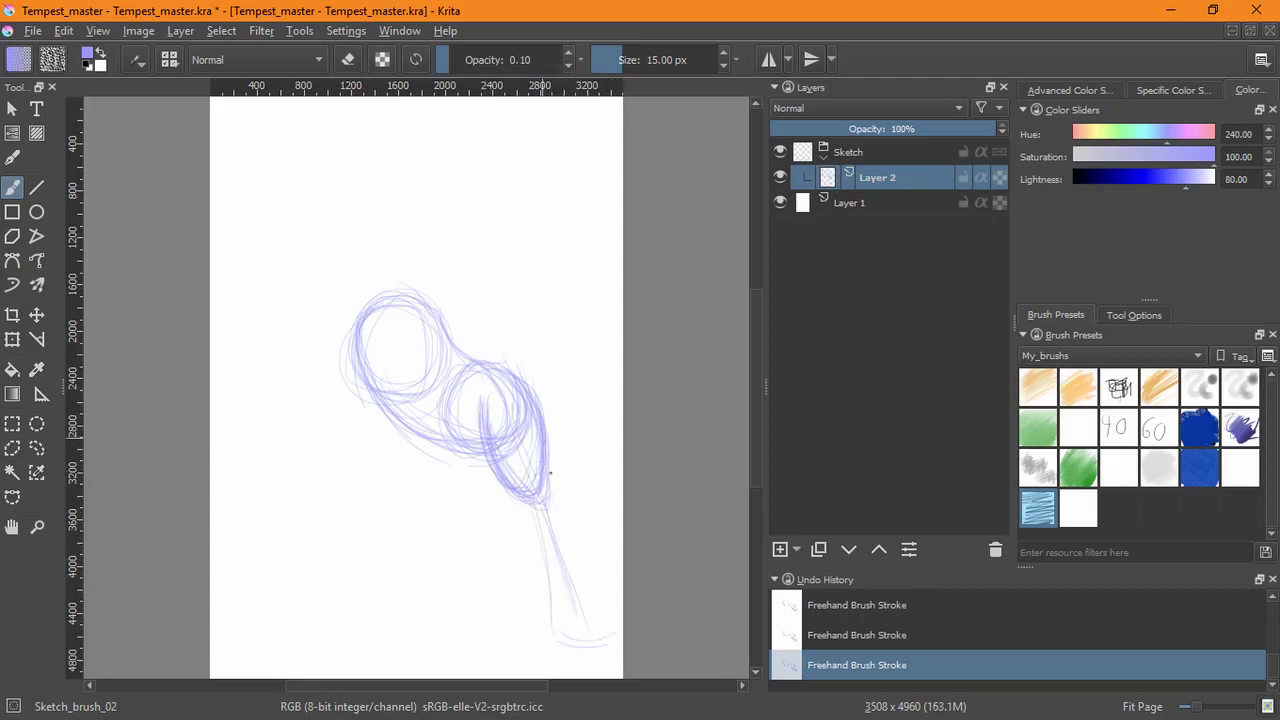
mouse_move(558, 514)
left_mouse_down()
mouse_move(609, 629)
mouse_move(592, 638)
mouse_move(543, 613)
mouse_move(564, 650)
left_mouse_up()
left_click_drag(535, 506, 558, 640)
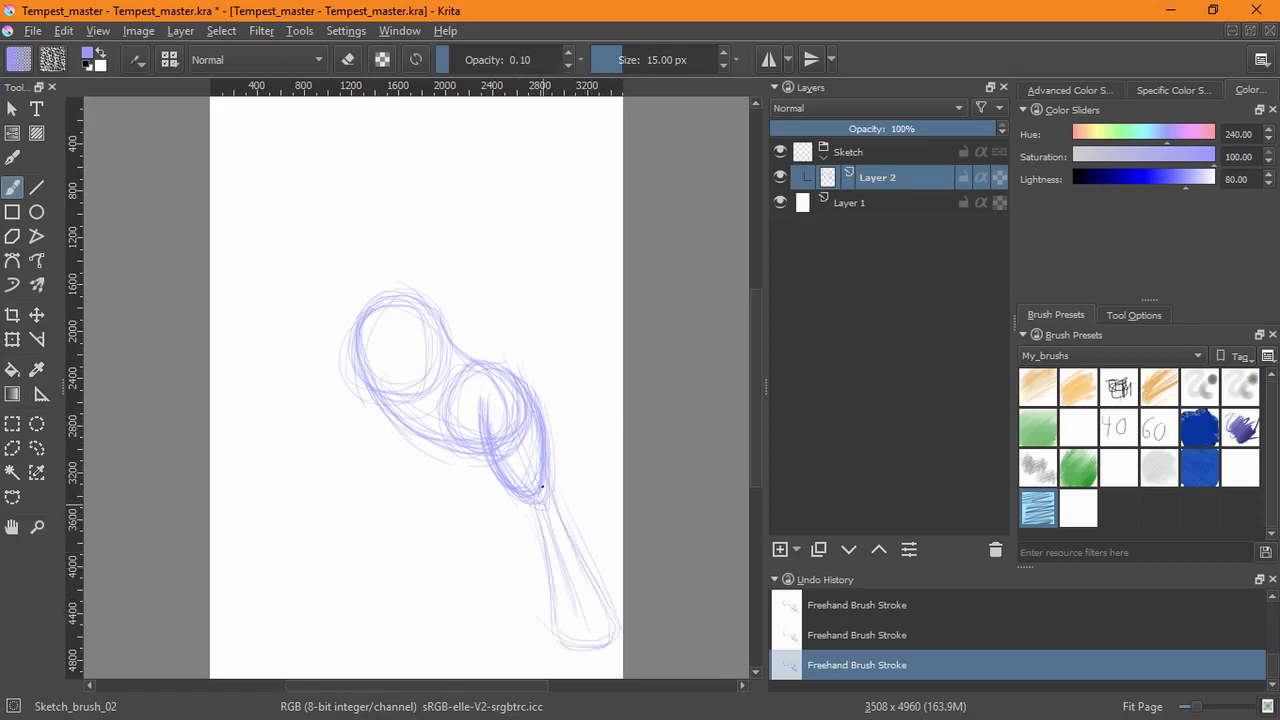
left_click_drag(550, 438, 549, 494)
left_click_drag(438, 450, 422, 522)
left_click_drag(428, 458, 425, 498)
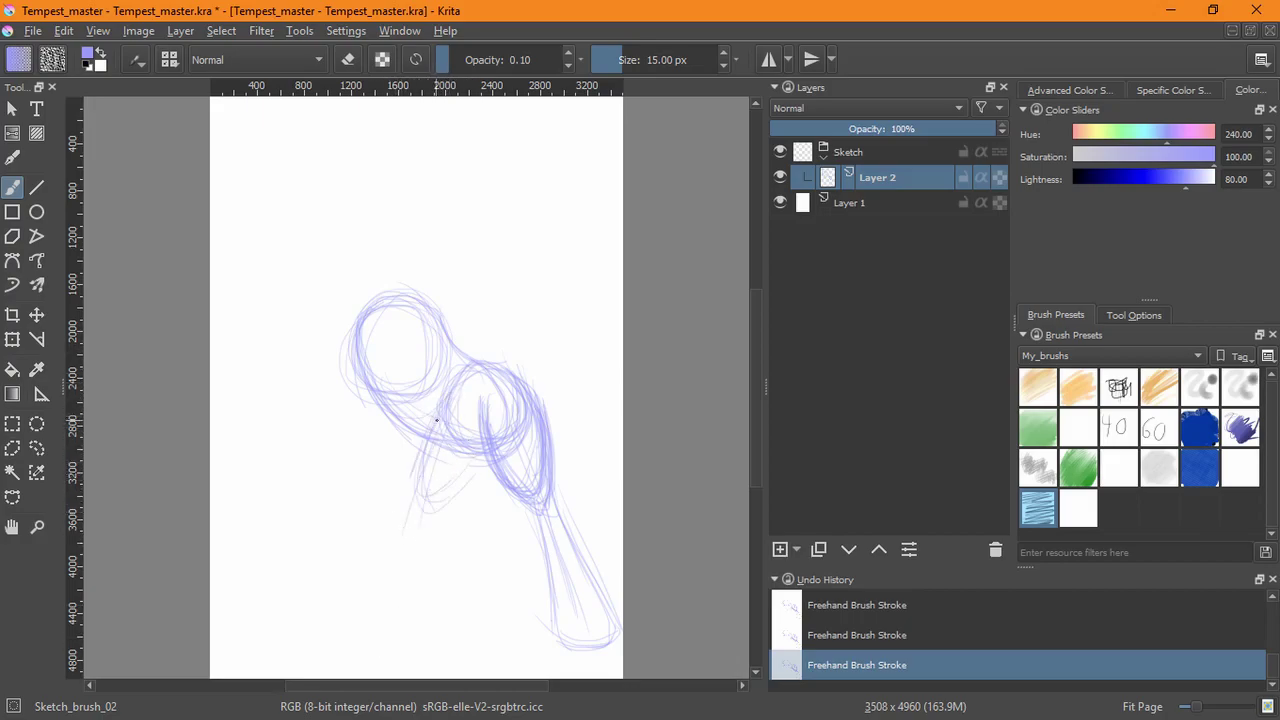
key("ctrl+z")
key("ctrl+z")
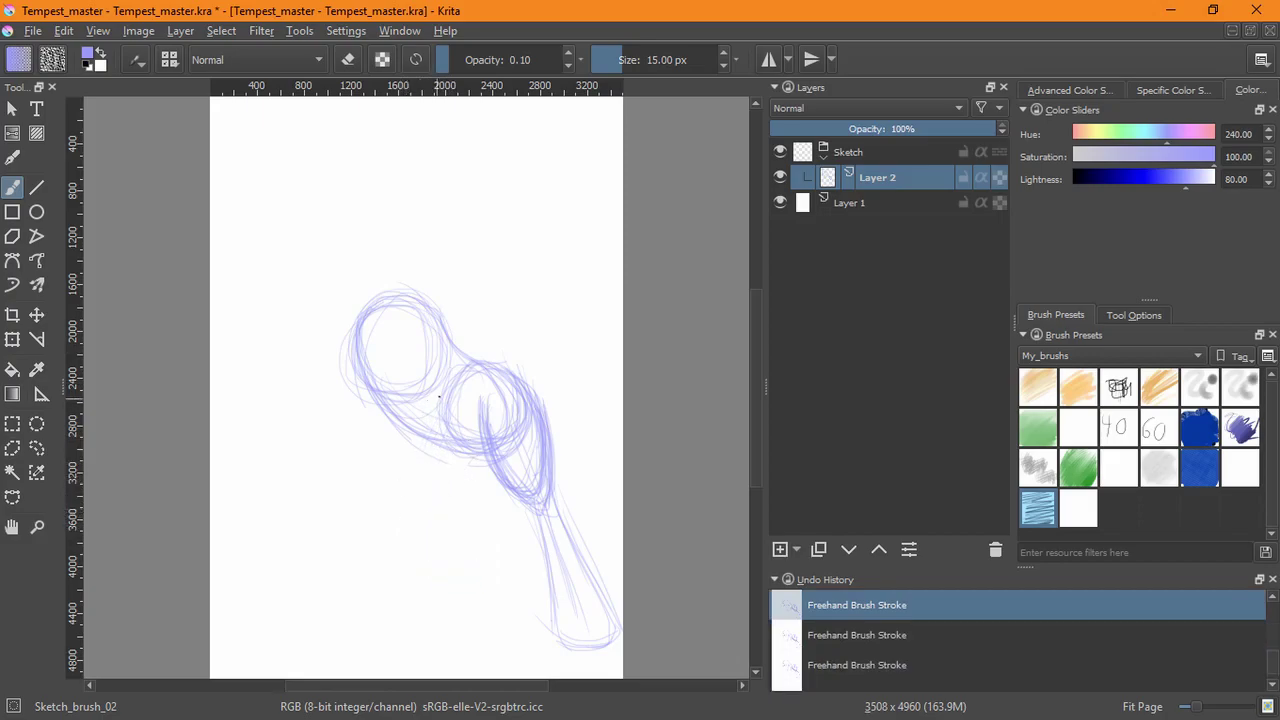
key("ctrl+shift+z")
key("ctrl+shift+z")
- Sketch the left thigh bulging forward below the torso and mark its knee with curved strokes
left_click_drag(448, 468, 466, 463)
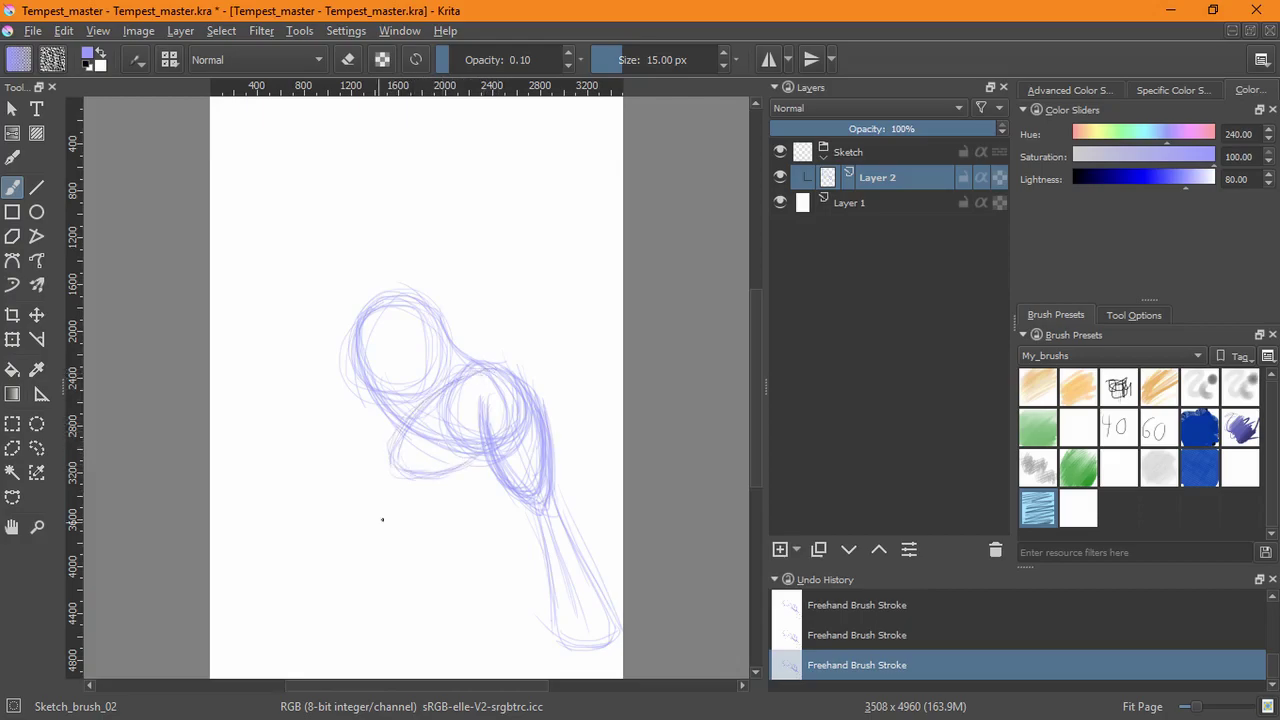
left_click_drag(414, 481, 440, 500)
left_click_drag(397, 448, 436, 496)
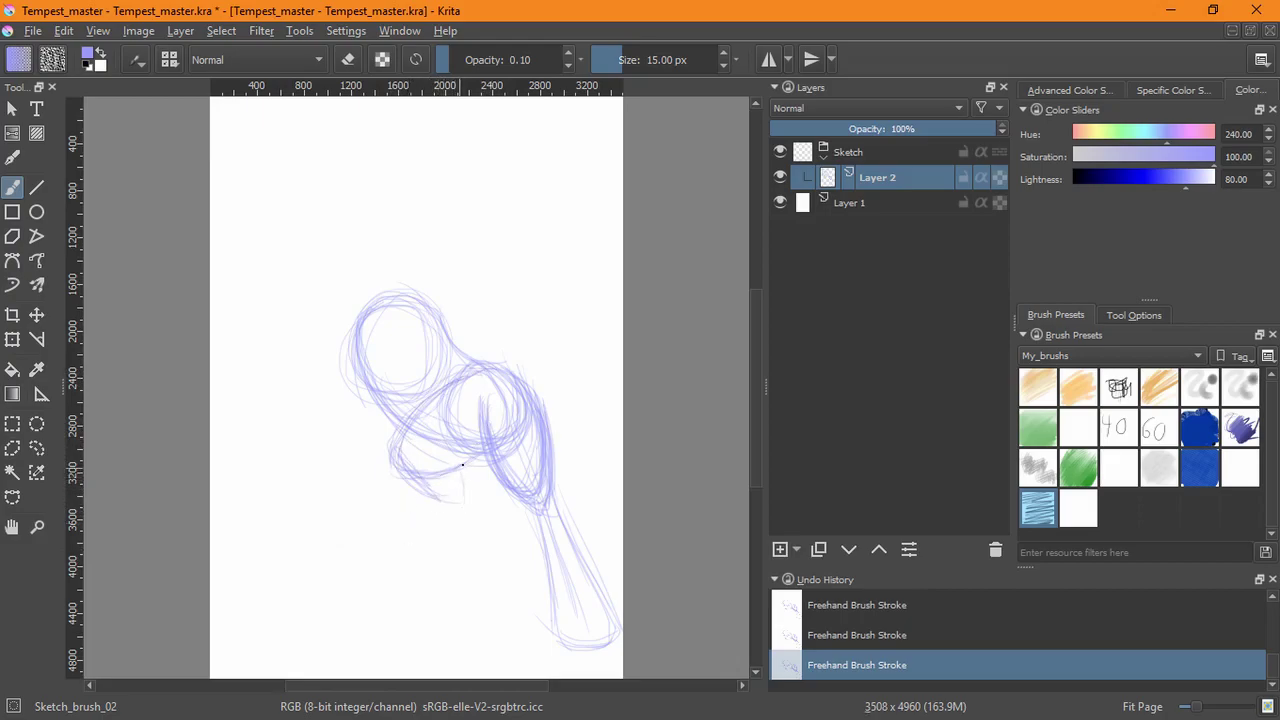
- Sketch the left lower leg slanting down to the left from the knee and close it with a rounded ankle end
mouse_move(469, 490)
left_mouse_down()
mouse_move(386, 580)
mouse_move(397, 560)
left_mouse_up()
mouse_move(423, 486)
left_mouse_down()
mouse_move(329, 572)
mouse_move(353, 552)
mouse_move(374, 611)
left_mouse_up()
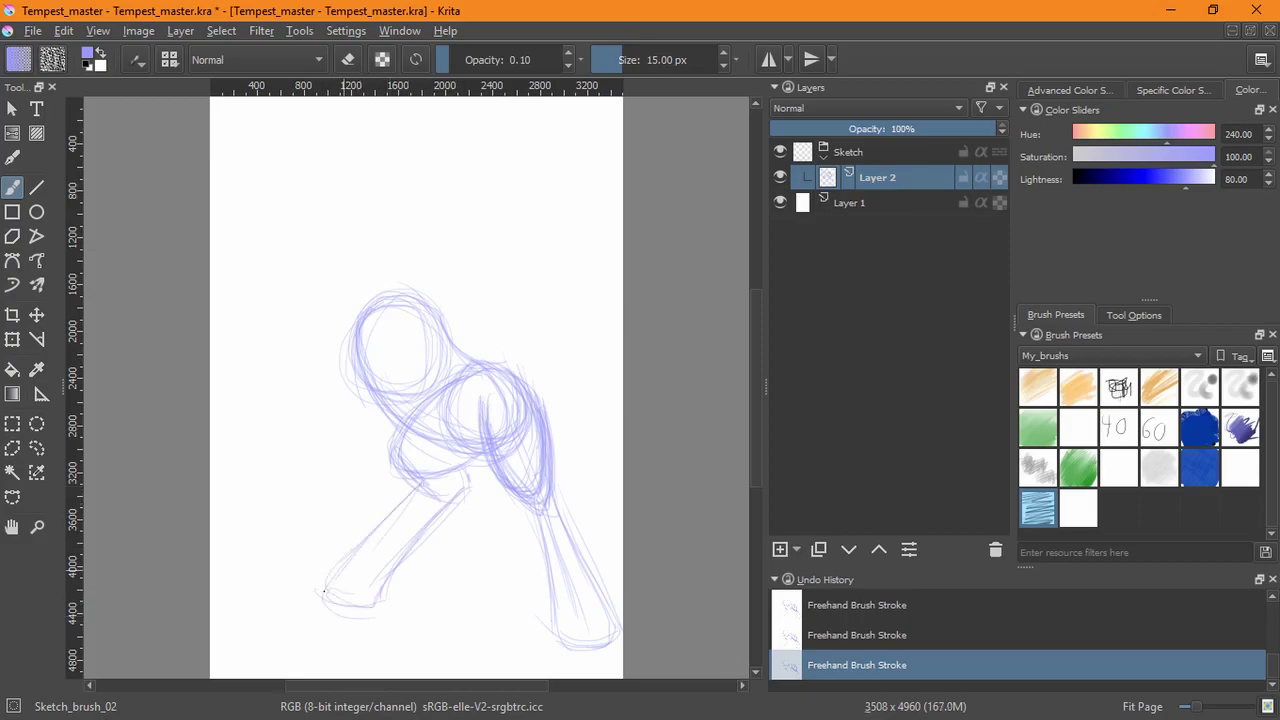
left_click_drag(319, 590, 368, 596)
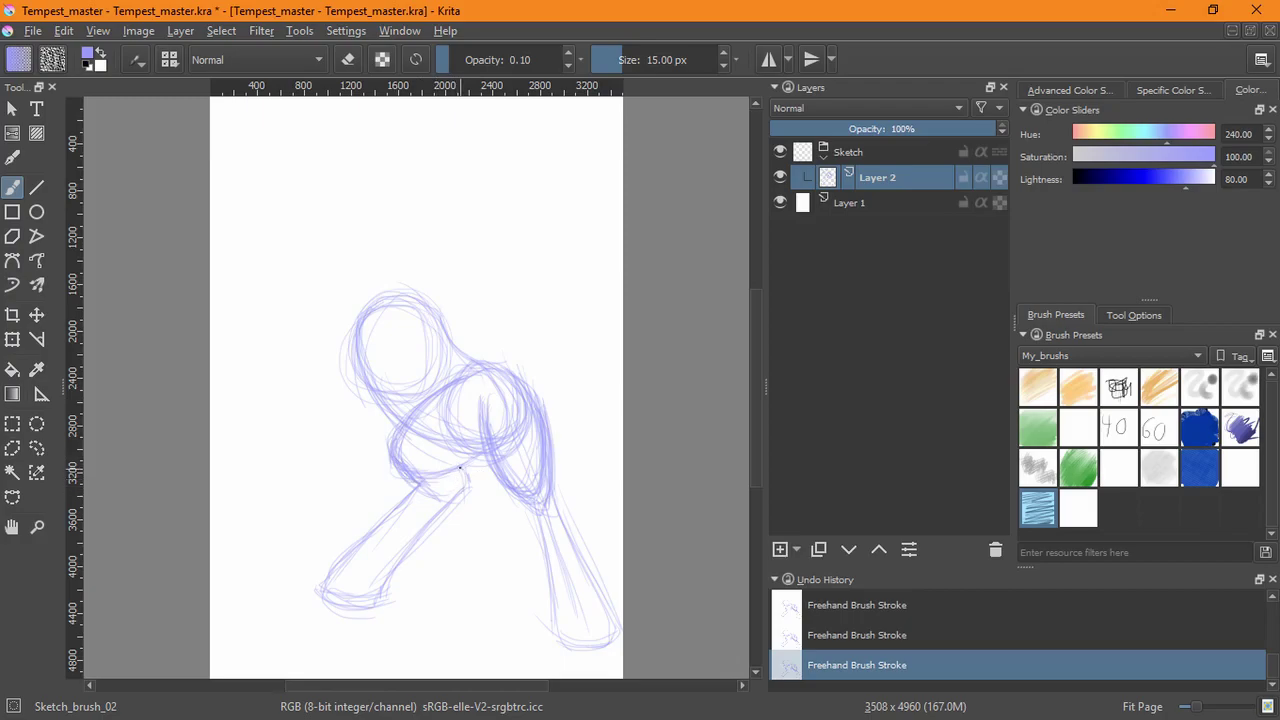
- Undo the latest strokes on the left lower leg's outer edge and redraw that edge with a softer curve into the ankle
mouse_move(459, 563)
left_mouse_down()
mouse_move(300, 654)
mouse_move(212, 377)
mouse_move(275, 440)
left_mouse_up()
scroll(219, 360, "up", 3)
mouse_move(247, 488)
left_mouse_down()
mouse_move(221, 392)
mouse_move(235, 361)
mouse_move(264, 346)
mouse_move(330, 418)
left_mouse_up()
mouse_move(266, 348)
left_mouse_down()
mouse_move(382, 448)
mouse_move(251, 343)
mouse_move(309, 371)
mouse_move(394, 466)
mouse_move(381, 468)
mouse_move(450, 523)
left_mouse_up()
left_click_drag(220, 342, 246, 326)
mouse_move(234, 486)
left_mouse_down()
mouse_move(251, 309)
mouse_move(470, 522)
mouse_move(287, 382)
mouse_move(458, 528)
left_mouse_up()
key("5")
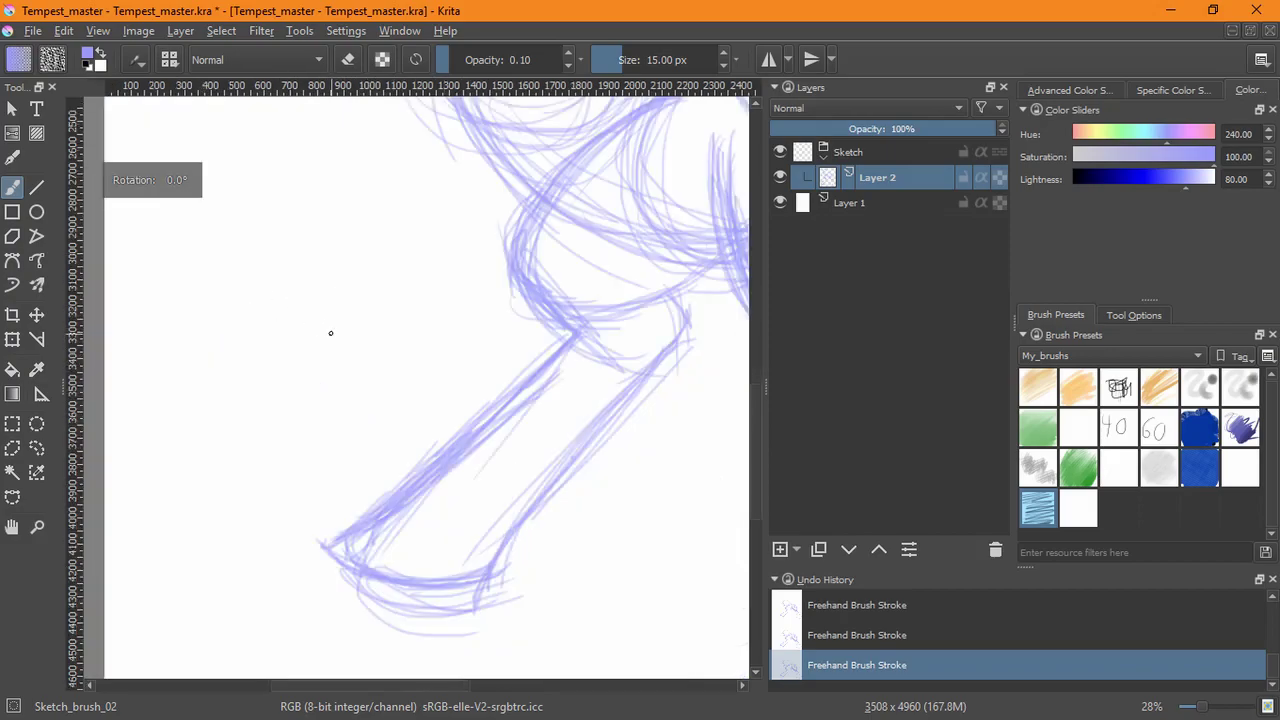
key("ctrl+z")
key("ctrl+z")
key("ctrl+z")
key("ctrl+z")
key("ctrl+z")
key("ctrl+z")
key("ctrl+z")
key("ctrl+z")
key("ctrl+z")
key("ctrl+z")
key("ctrl+z")
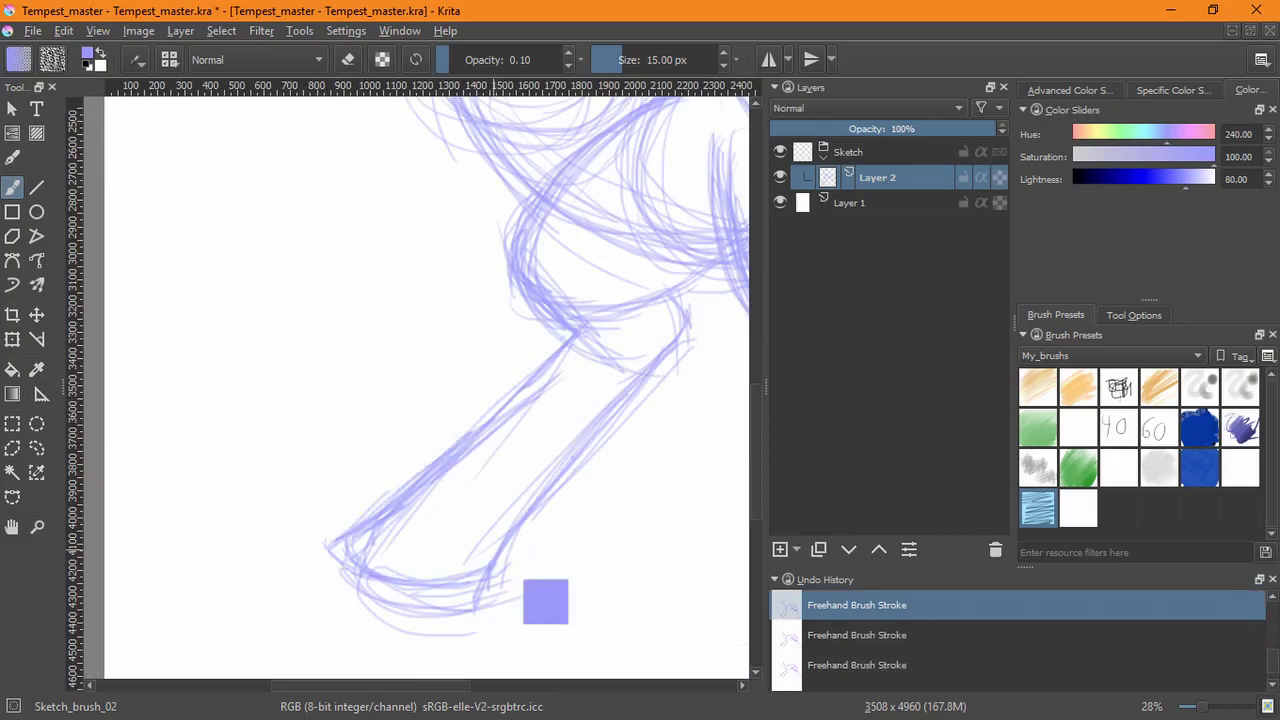
key("ctrl+z")
key("ctrl+z")
key("ctrl+z")
key("ctrl+z")
key("ctrl+z")
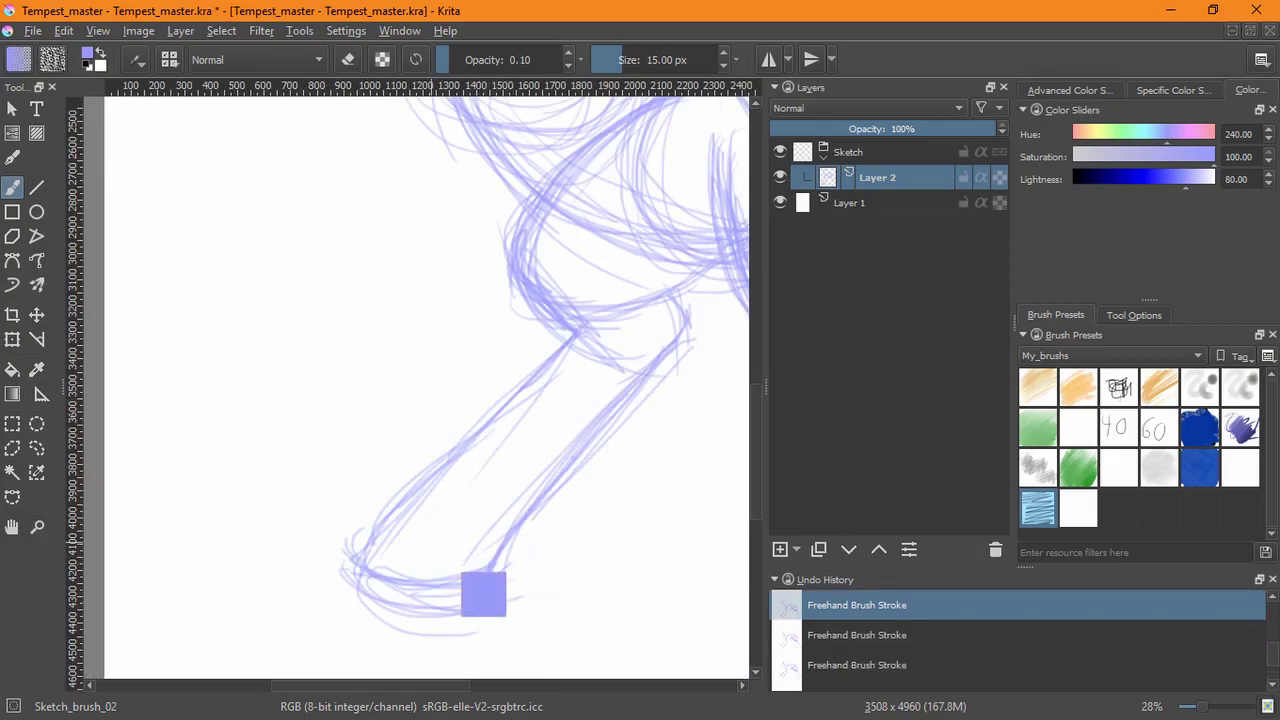
mouse_move(369, 531)
left_mouse_down()
mouse_move(517, 398)
mouse_move(434, 457)
mouse_move(362, 548)
left_mouse_up()
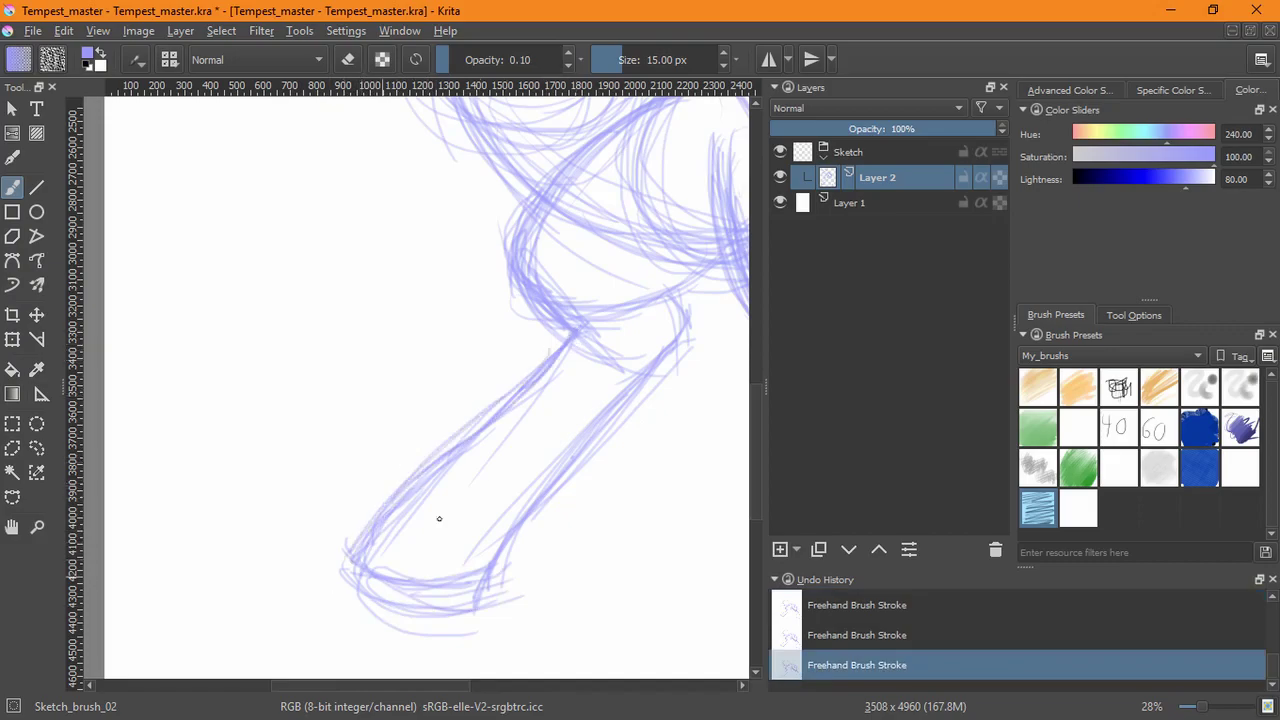
- Darken the right lower leg's side contours from the knee down to the ankle with additional long strokes
scroll(592, 442, "down", 3)
left_click_drag(606, 466, 412, 554)
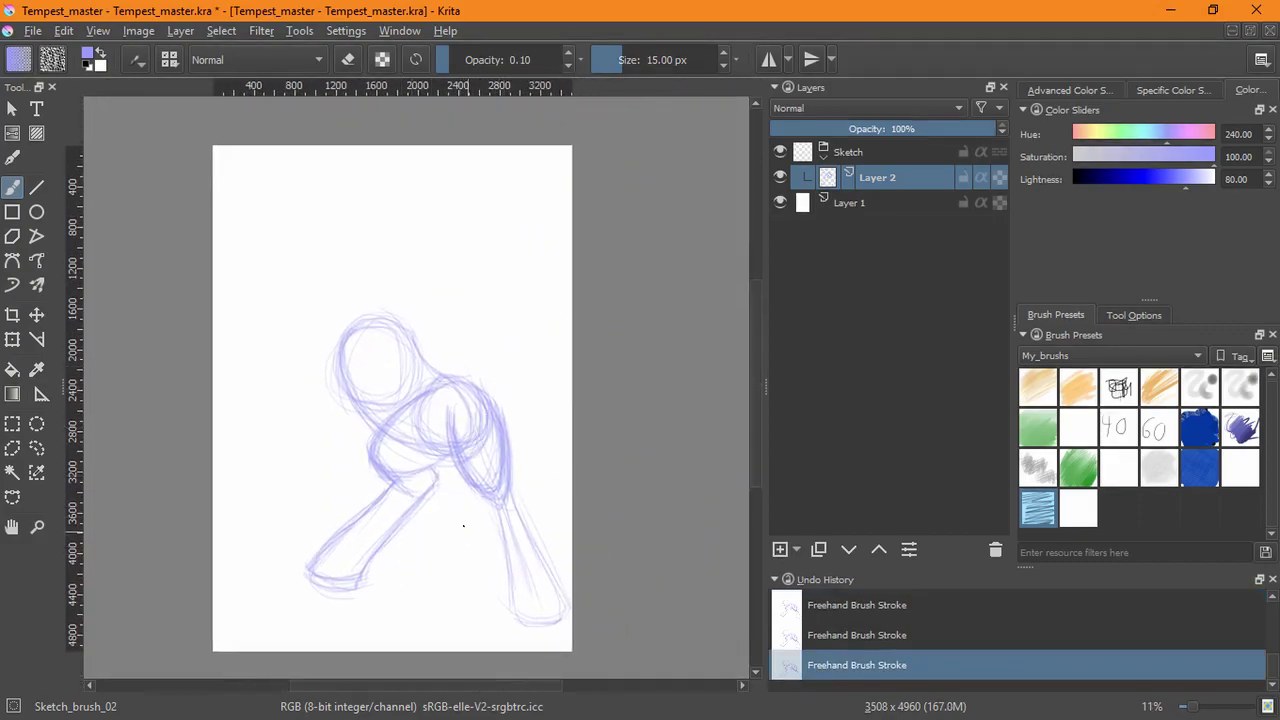
left_click_drag(443, 488, 450, 462)
left_click_drag(468, 506, 471, 456)
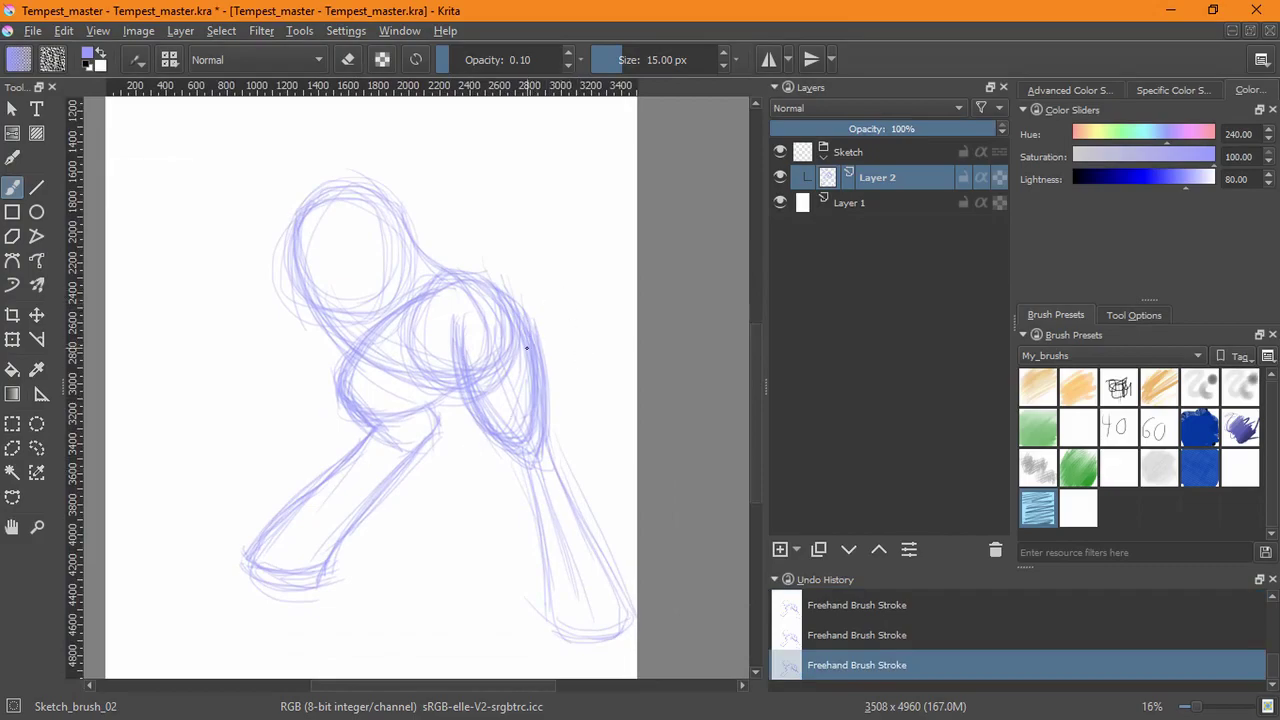
left_click_drag(550, 416, 624, 596)
left_click_drag(547, 430, 587, 525)
mouse_move(549, 433)
left_mouse_down()
mouse_move(569, 557)
mouse_move(515, 452)
mouse_move(552, 616)
left_mouse_up()
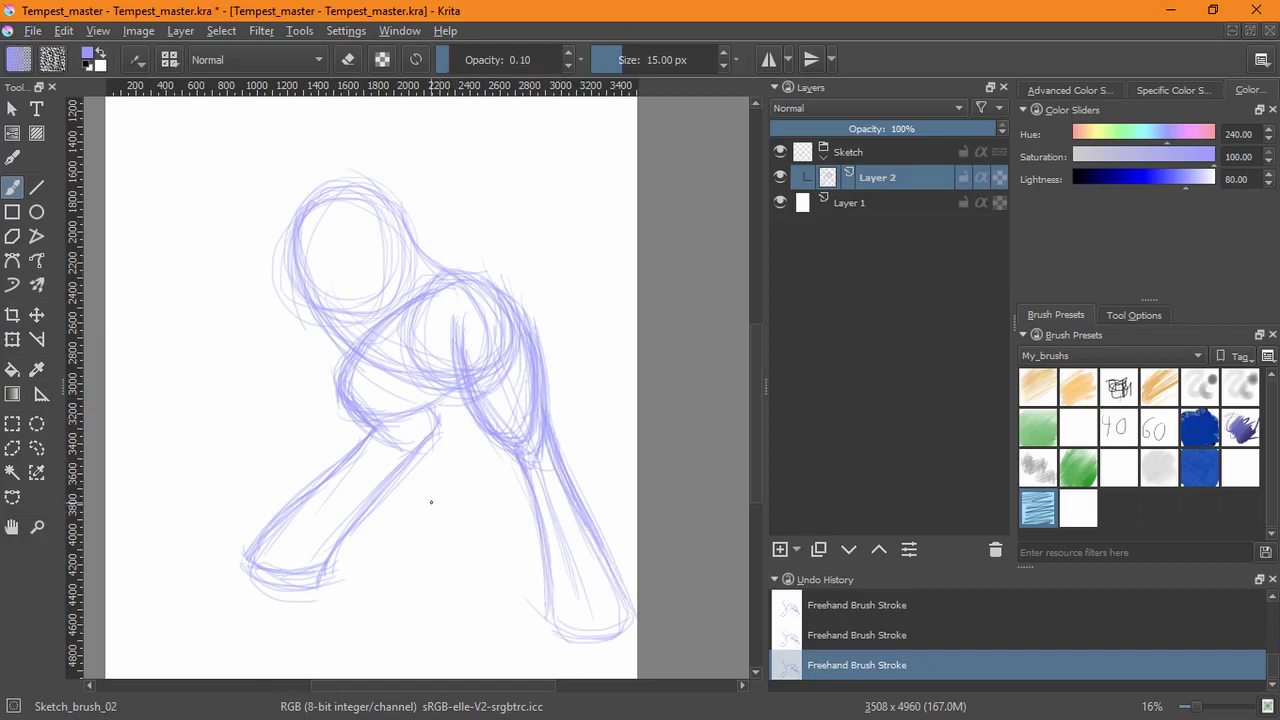
- Fade out the entire left leg with the brush in eraser mode, enlarged to about 254 px
left_click_drag(400, 487, 617, 410, "shift")
key("e")
mouse_move(263, 597)
left_mouse_down()
mouse_move(220, 549)
mouse_move(291, 563)
mouse_move(322, 527)
mouse_move(272, 526)
mouse_move(332, 472)
mouse_move(294, 497)
mouse_move(330, 475)
left_mouse_up()
mouse_move(460, 416)
left_mouse_down()
mouse_move(306, 557)
mouse_move(251, 589)
mouse_move(323, 463)
mouse_move(421, 399)
mouse_move(334, 380)
mouse_move(366, 443)
mouse_move(340, 366)
mouse_move(443, 414)
mouse_move(407, 455)
left_mouse_up()
mouse_move(292, 500)
left_mouse_down()
mouse_move(348, 480)
mouse_move(276, 538)
mouse_move(259, 580)
mouse_move(356, 585)
mouse_move(270, 593)
mouse_move(347, 550)
mouse_move(354, 529)
mouse_move(315, 568)
mouse_move(406, 469)
mouse_move(432, 418)
mouse_move(326, 363)
mouse_move(412, 402)
mouse_move(263, 428)
mouse_move(348, 315)
mouse_move(382, 333)
mouse_move(376, 343)
mouse_move(396, 308)
mouse_move(429, 290)
mouse_move(378, 330)
mouse_move(422, 292)
mouse_move(388, 351)
mouse_move(349, 325)
left_mouse_up()
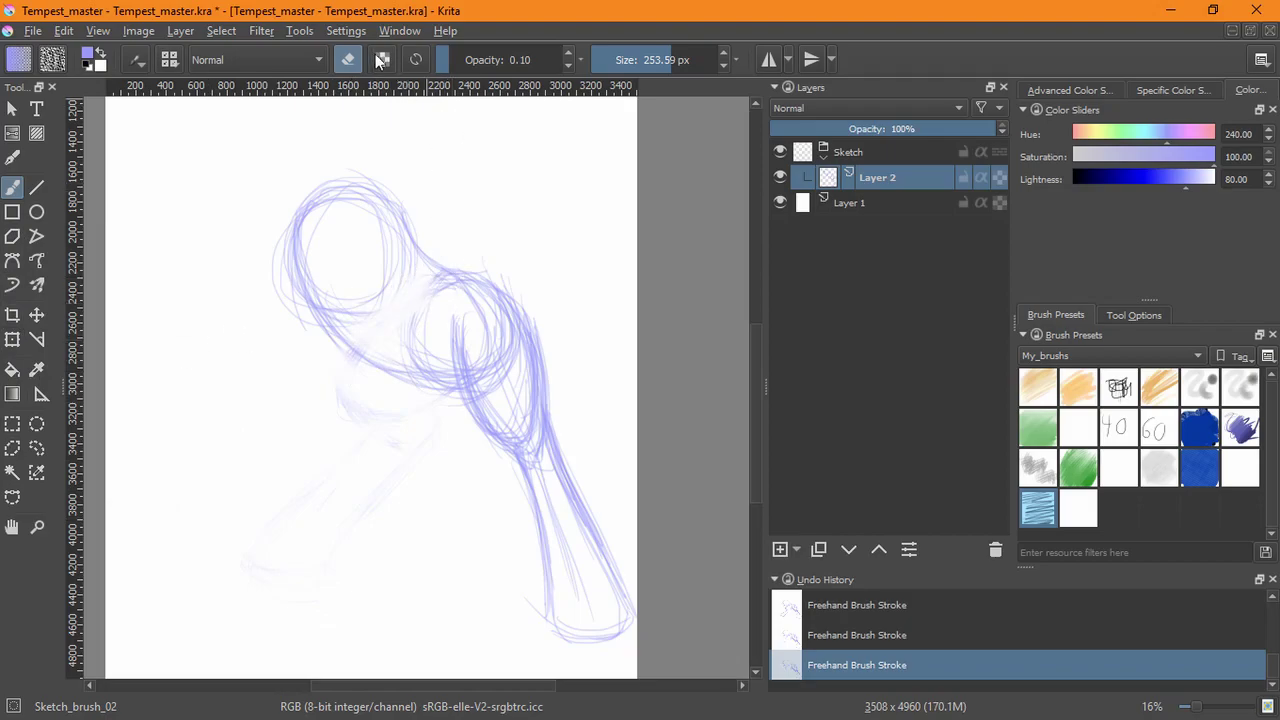
- Return to drawing with the 15 px sketch brush and add a small shoulder circle inside the upper-body circle's right side
key("e")
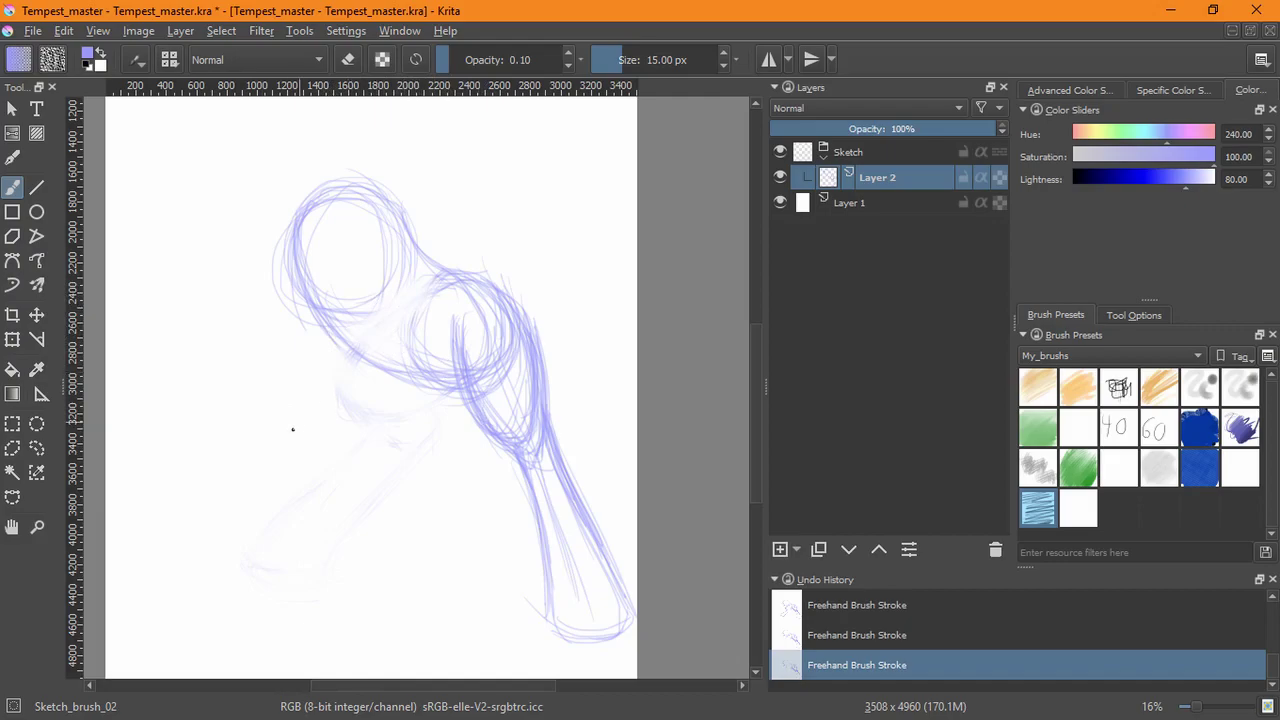
mouse_move(378, 229)
left_mouse_down()
mouse_move(350, 262)
mouse_move(370, 226)
mouse_move(365, 252)
mouse_move(354, 226)
mouse_move(407, 243)
left_mouse_up()
key("ctrl+z")
mouse_move(280, 248)
left_mouse_down()
mouse_move(232, 328)
mouse_move(180, 384)
mouse_move(268, 250)
mouse_move(172, 386)
left_mouse_up()
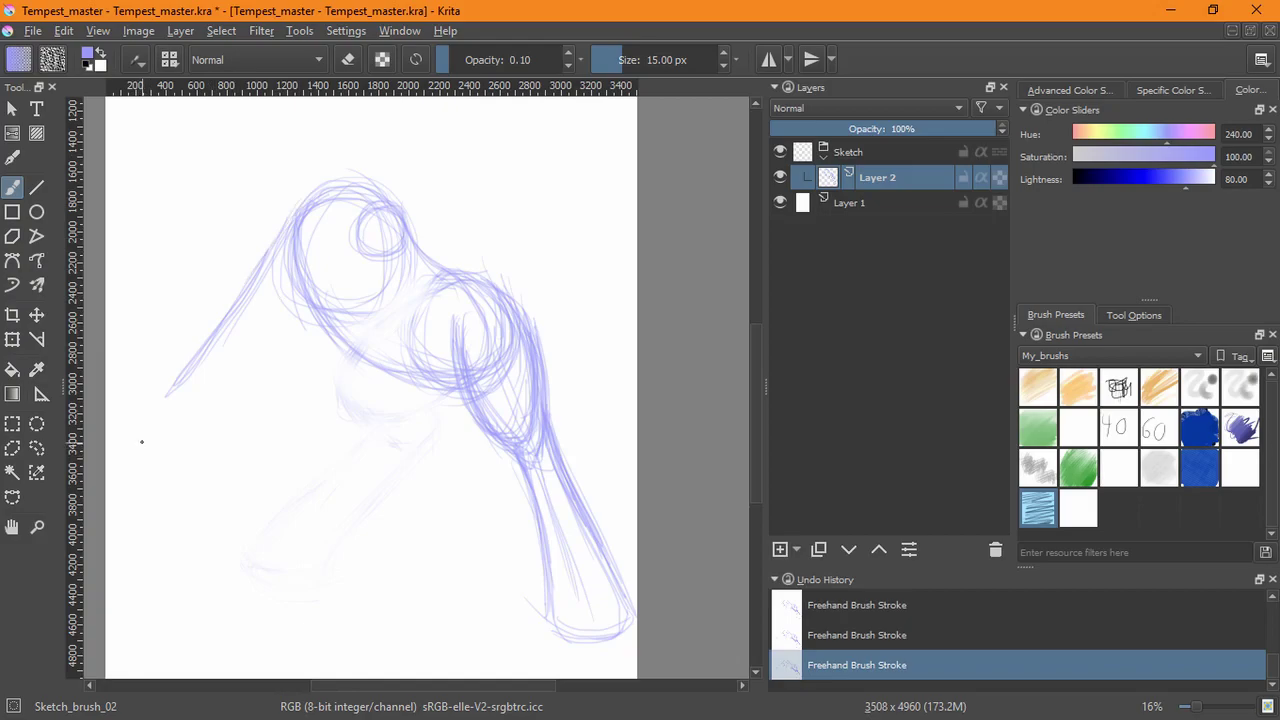
key("ctrl+z")
key("ctrl+z")
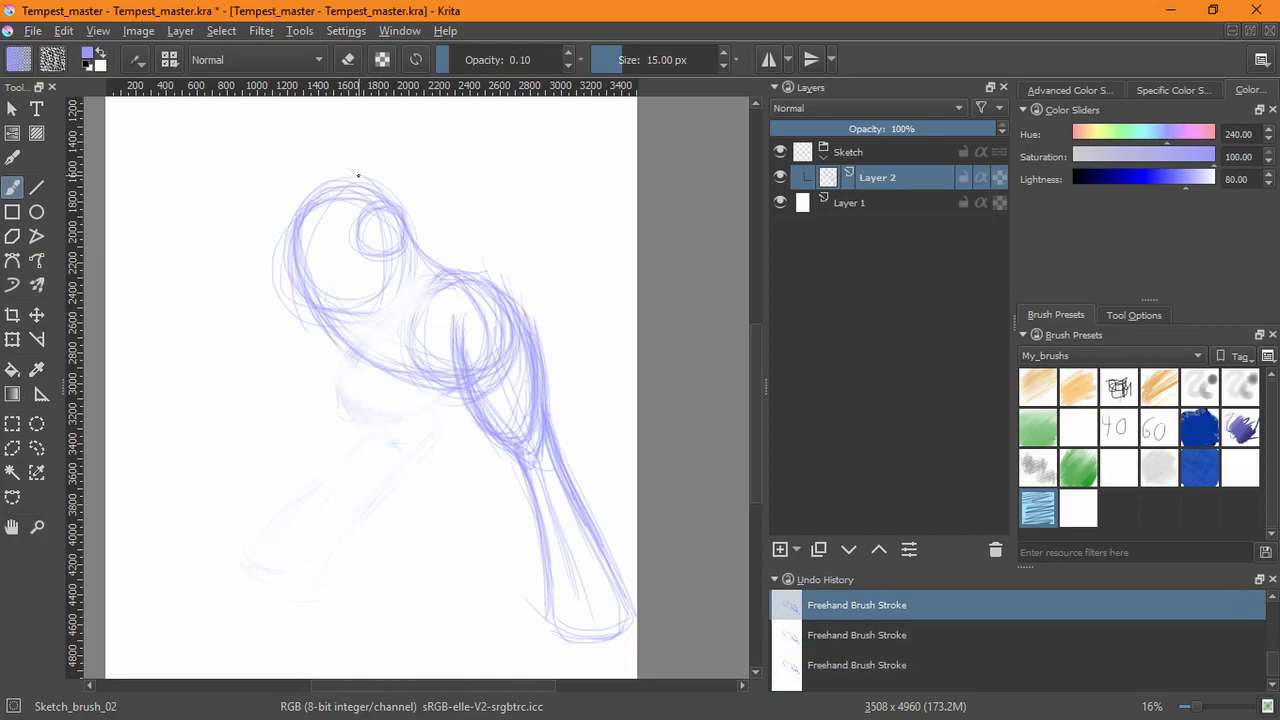
- Add a new layer above Layer 2 and sketch both sides of the neck rising from the upper-body circle
left_click_drag(408, 274, 420, 509)
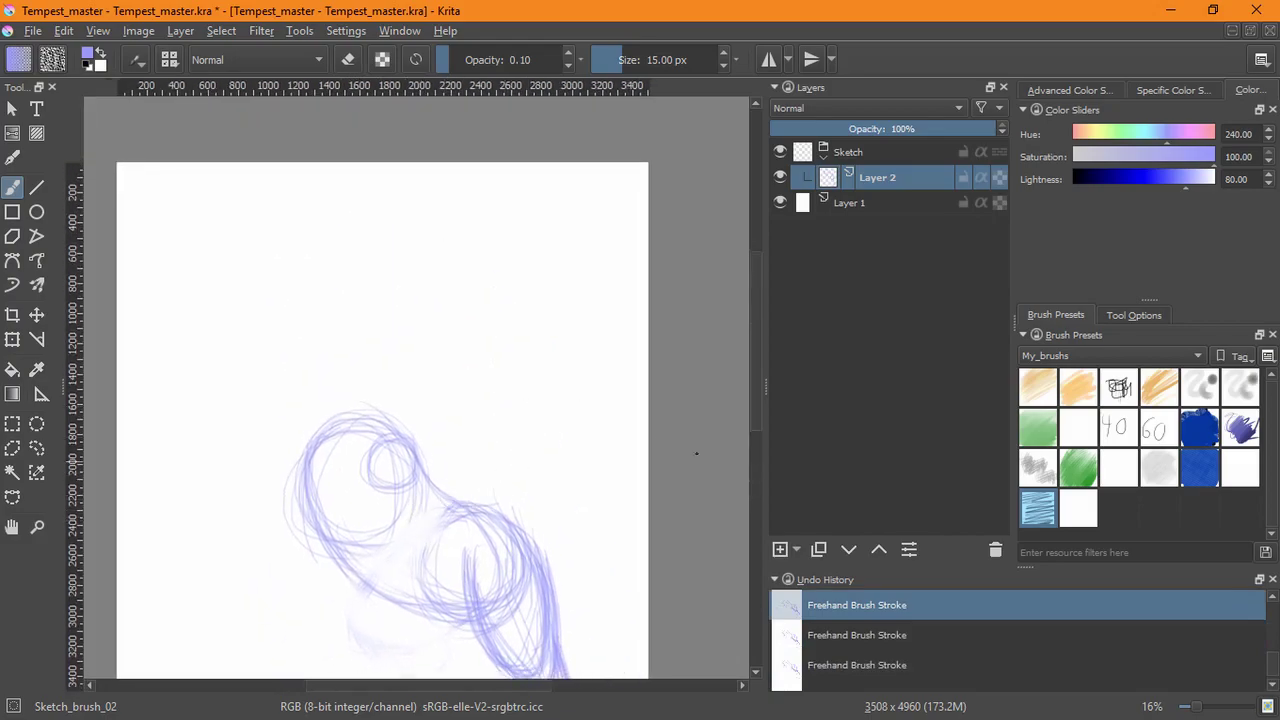
left_click(780, 549)
left_click_drag(316, 437, 368, 380)
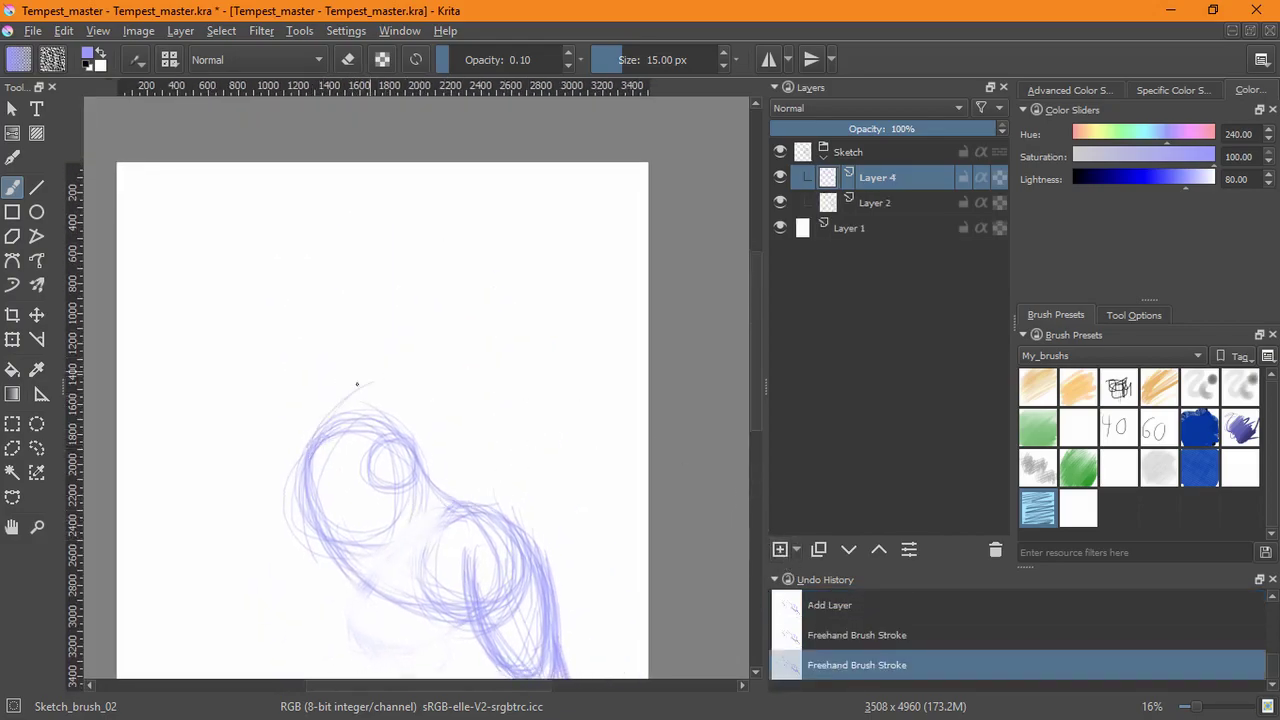
left_click_drag(376, 342, 312, 455)
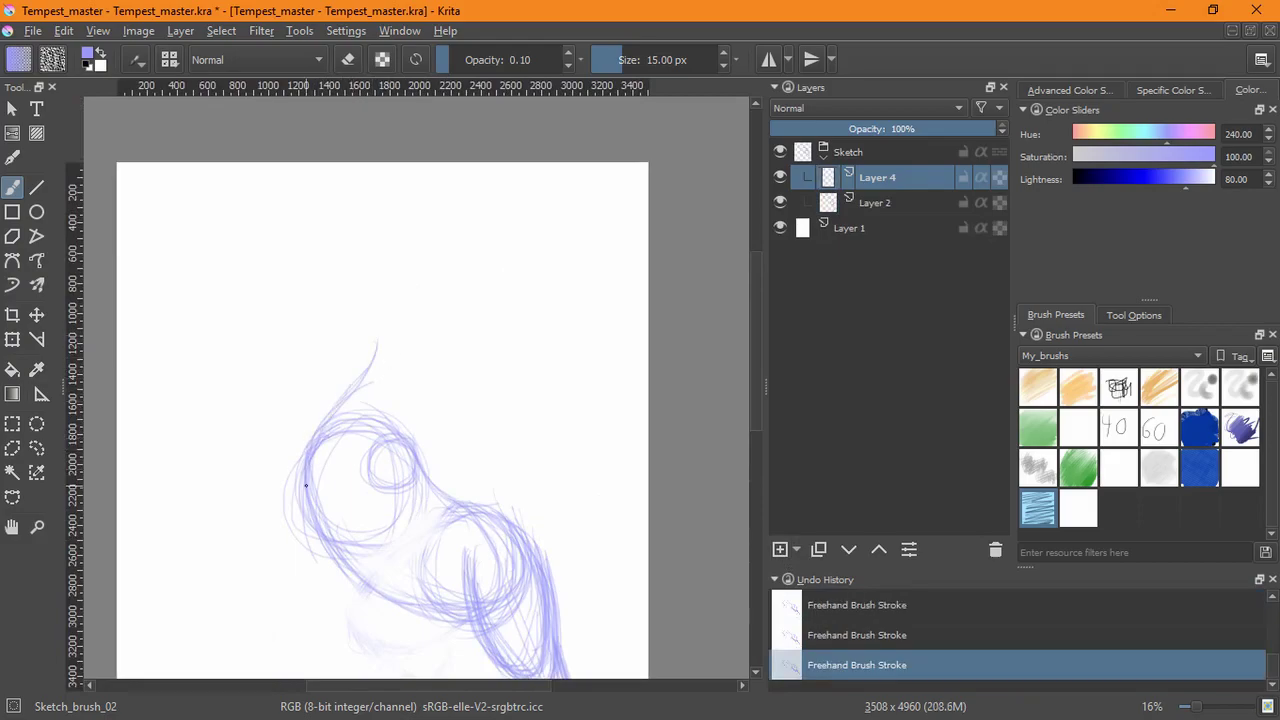
left_click_drag(376, 343, 340, 405)
left_click_drag(439, 386, 415, 451)
left_click_drag(458, 363, 419, 413)
- Build up the head as a large rounded shape above the neck with layered circular strokes
left_click_drag(413, 273, 408, 380)
mouse_move(416, 239)
left_mouse_down()
mouse_move(394, 366)
mouse_move(369, 340)
mouse_move(424, 370)
left_mouse_up()
mouse_move(362, 299)
left_mouse_down()
mouse_move(443, 243)
mouse_move(463, 363)
mouse_move(477, 334)
mouse_move(458, 365)
mouse_move(457, 351)
mouse_move(417, 366)
mouse_move(491, 331)
mouse_move(487, 271)
mouse_move(364, 328)
mouse_move(376, 370)
left_mouse_up()
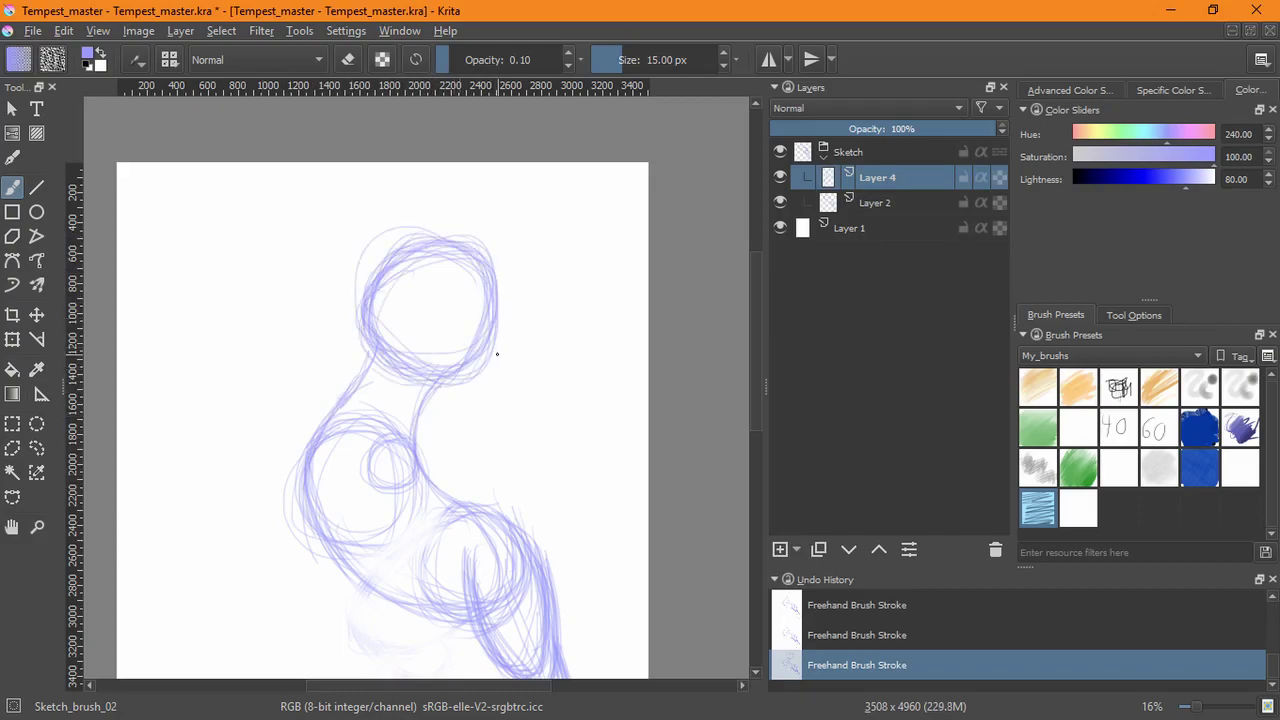
- Sketch the extended left arm from the upper-body circle toward the canvas's lower left, closing it with a curved end
left_click_drag(472, 436, 526, 357)
left_click_drag(346, 398, 206, 570)
left_click_drag(276, 472, 231, 537)
mouse_move(268, 582)
left_mouse_down()
mouse_move(214, 571)
mouse_move(274, 580)
mouse_move(297, 565)
left_mouse_up()
mouse_move(363, 438)
left_mouse_down()
mouse_move(286, 566)
mouse_move(288, 588)
left_mouse_up()
mouse_move(390, 402)
left_mouse_down()
mouse_move(290, 568)
mouse_move(225, 615)
mouse_move(284, 582)
left_mouse_up()
mouse_move(182, 584)
left_mouse_down()
mouse_move(235, 593)
mouse_move(216, 554)
mouse_move(198, 572)
mouse_move(248, 531)
mouse_move(248, 594)
left_mouse_up()
left_click_drag(297, 462, 203, 566)
left_click_drag(312, 440, 190, 579)
mouse_move(194, 586)
left_mouse_down()
mouse_move(238, 608)
mouse_move(186, 583)
mouse_move(295, 580)
left_mouse_up()
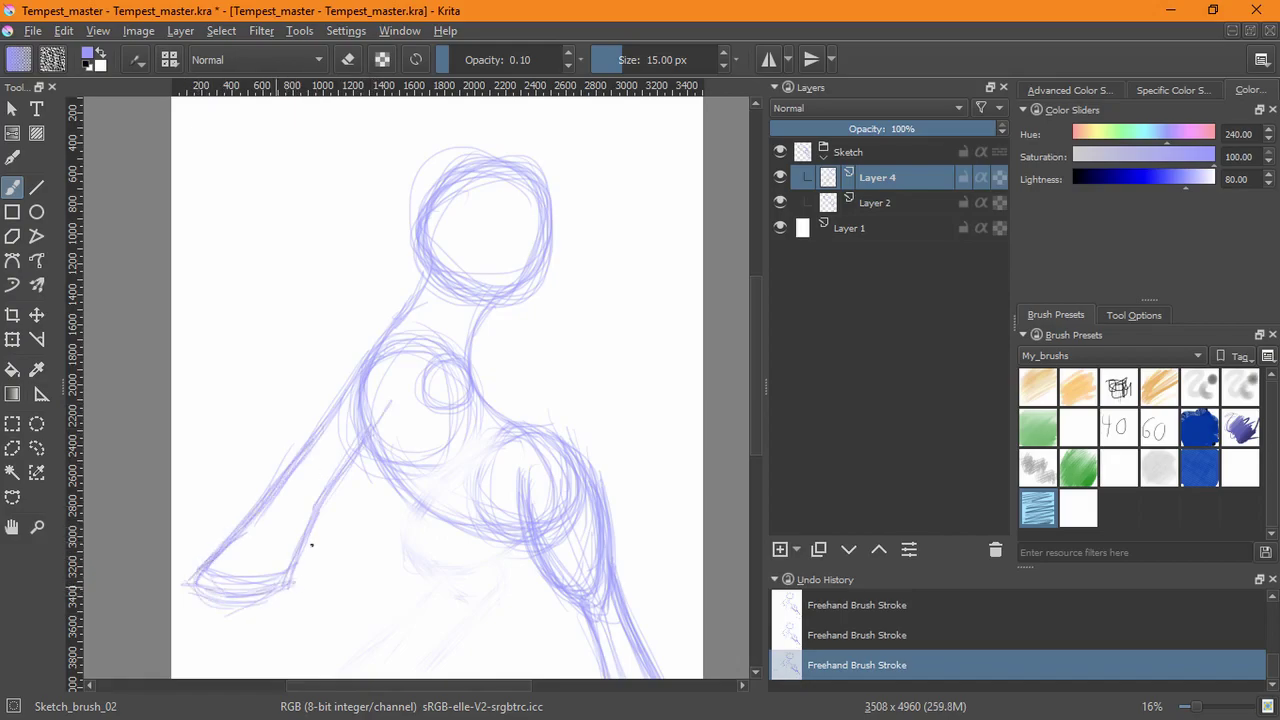
mouse_move(520, 355)
left_mouse_down()
mouse_move(491, 314)
mouse_move(492, 358)
left_mouse_up()
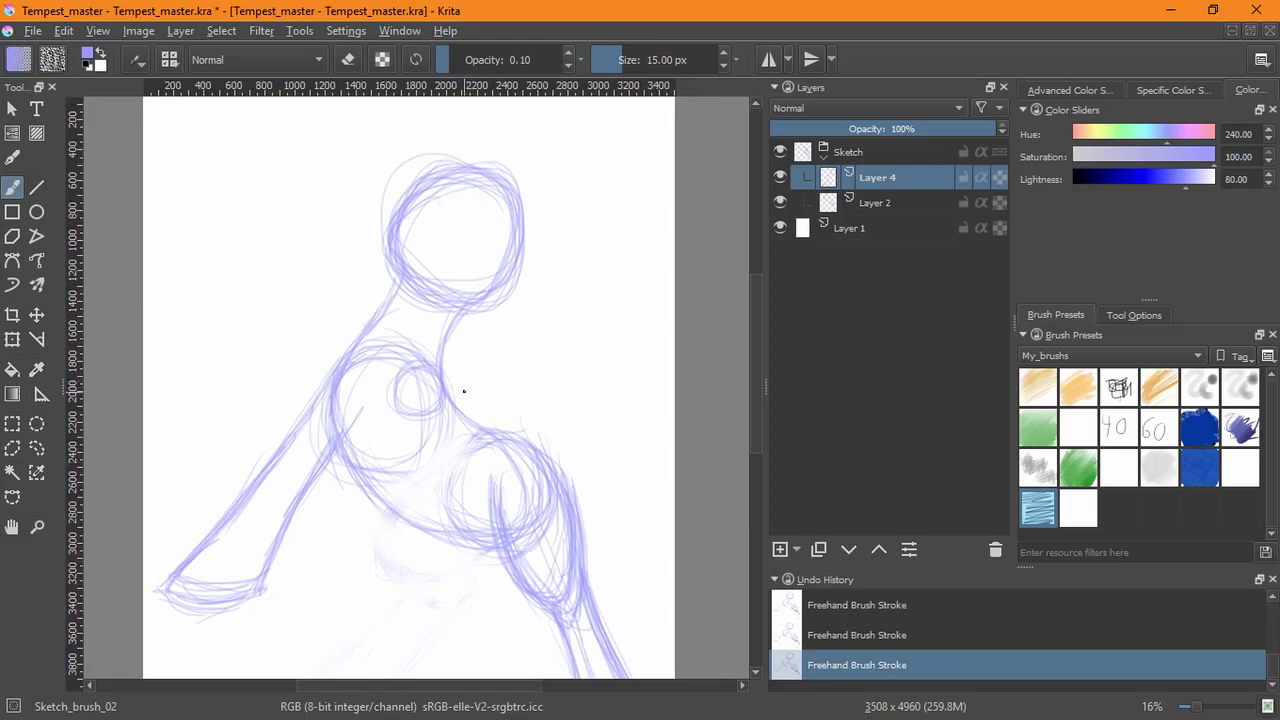
left_click_drag(500, 429, 521, 321)
key("ctrl+z")
left_click_drag(318, 301, 269, 508)
key("ctrl+z")
left_click_drag(392, 445, 282, 323)
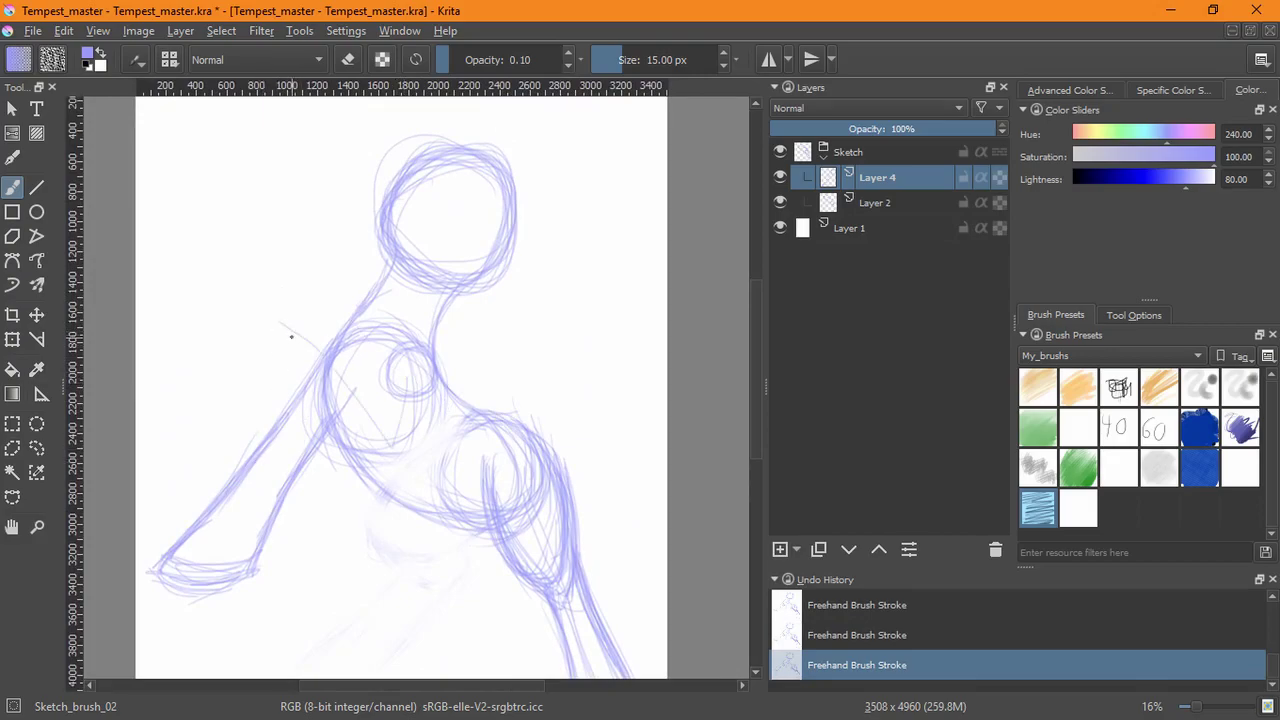
key("ctrl+z")
- Try a raised, bent second arm running from the small shoulder circle up to the left of the torso, and undo it
mouse_move(408, 376)
left_mouse_down()
mouse_move(281, 299)
mouse_move(290, 331)
mouse_move(309, 324)
mouse_move(375, 406)
left_mouse_up()
left_click_drag(292, 304, 390, 416)
left_click_drag(413, 373, 387, 423)
left_click_drag(286, 290, 377, 408)
mouse_move(302, 304)
left_mouse_down()
mouse_move(238, 392)
mouse_move(255, 367)
left_mouse_up()
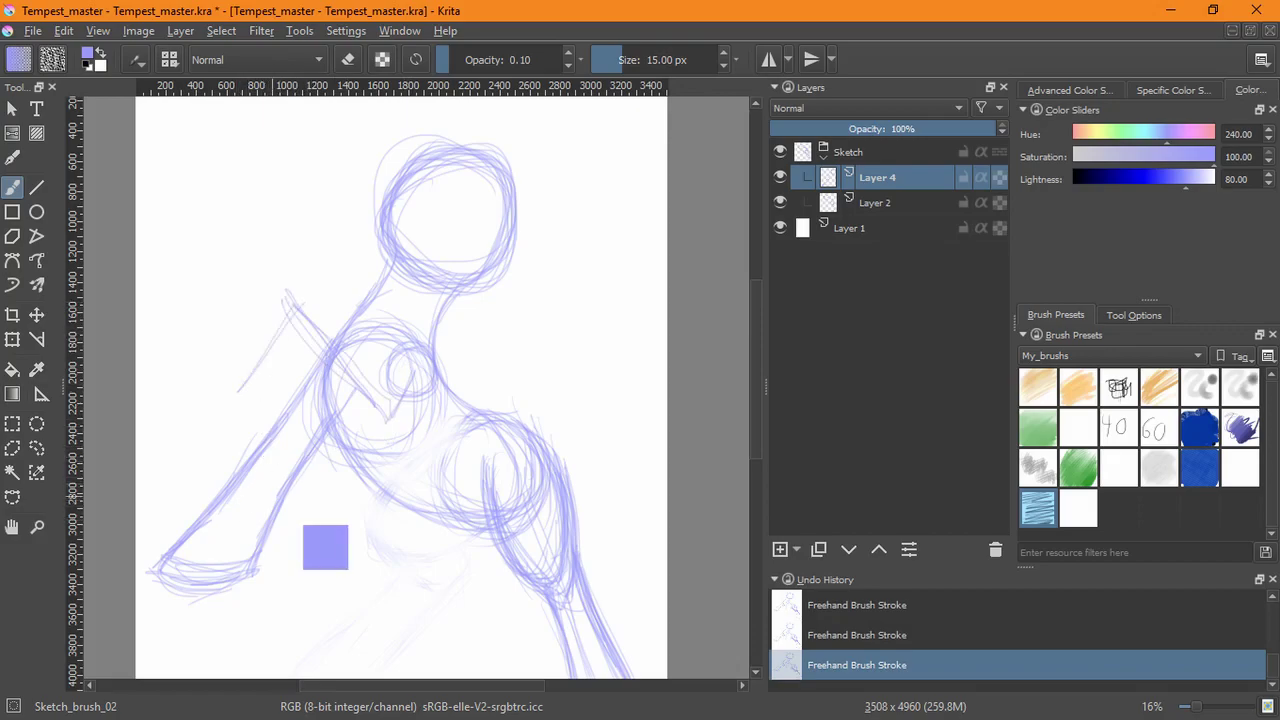
key("ctrl+z")
key("ctrl+z")
left_click_drag(409, 371, 437, 457)
key("ctrl+z")
mouse_move(411, 373)
left_mouse_down()
mouse_move(407, 457)
mouse_move(370, 442)
left_mouse_up()
key("ctrl+z")
key("ctrl+z")
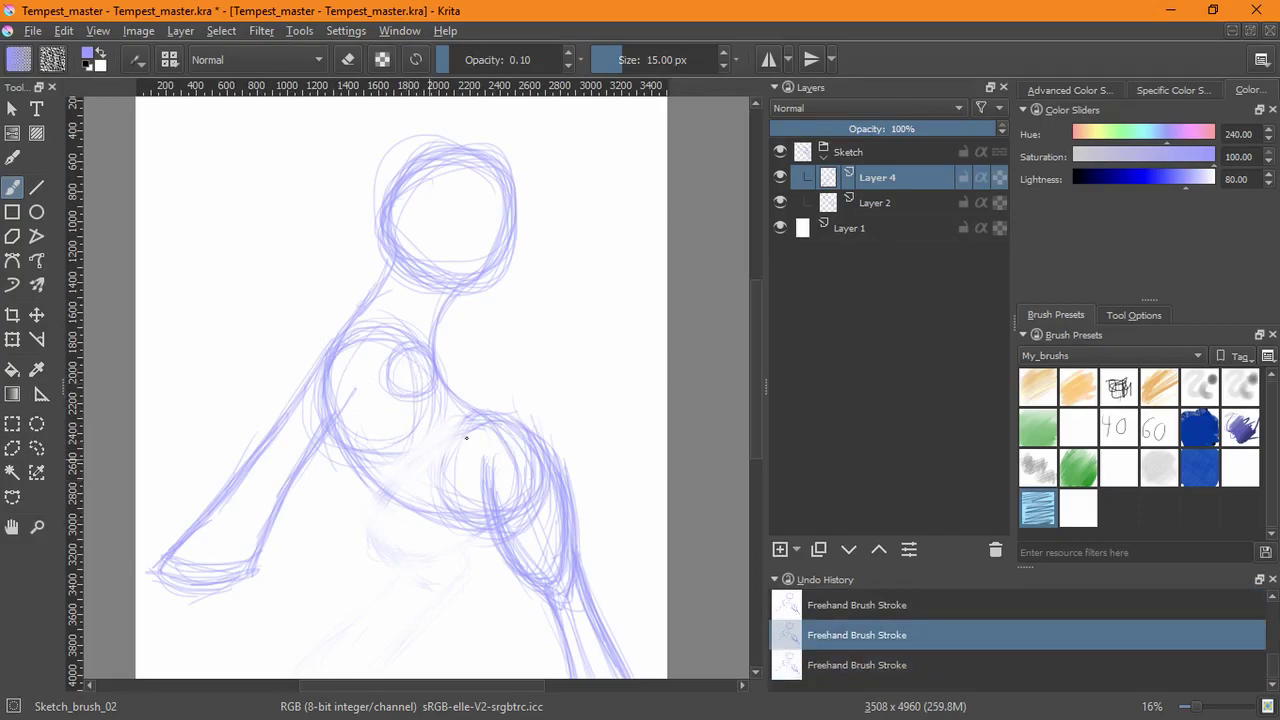
- Try a few straight guide strokes for the second arm to the right of the torso, and undo them
left_click_drag(562, 320, 460, 400)
left_click_drag(536, 330, 535, 385)
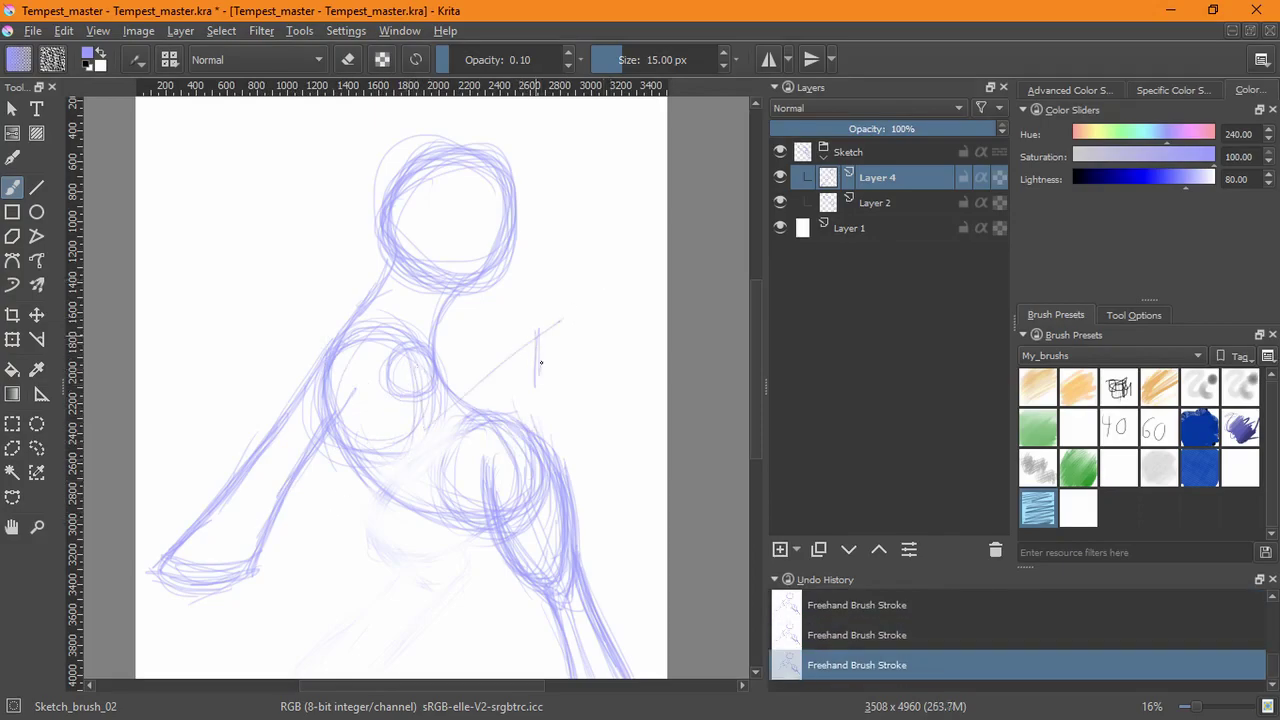
mouse_move(421, 420)
left_mouse_down()
mouse_move(546, 322)
mouse_move(542, 380)
left_mouse_up()
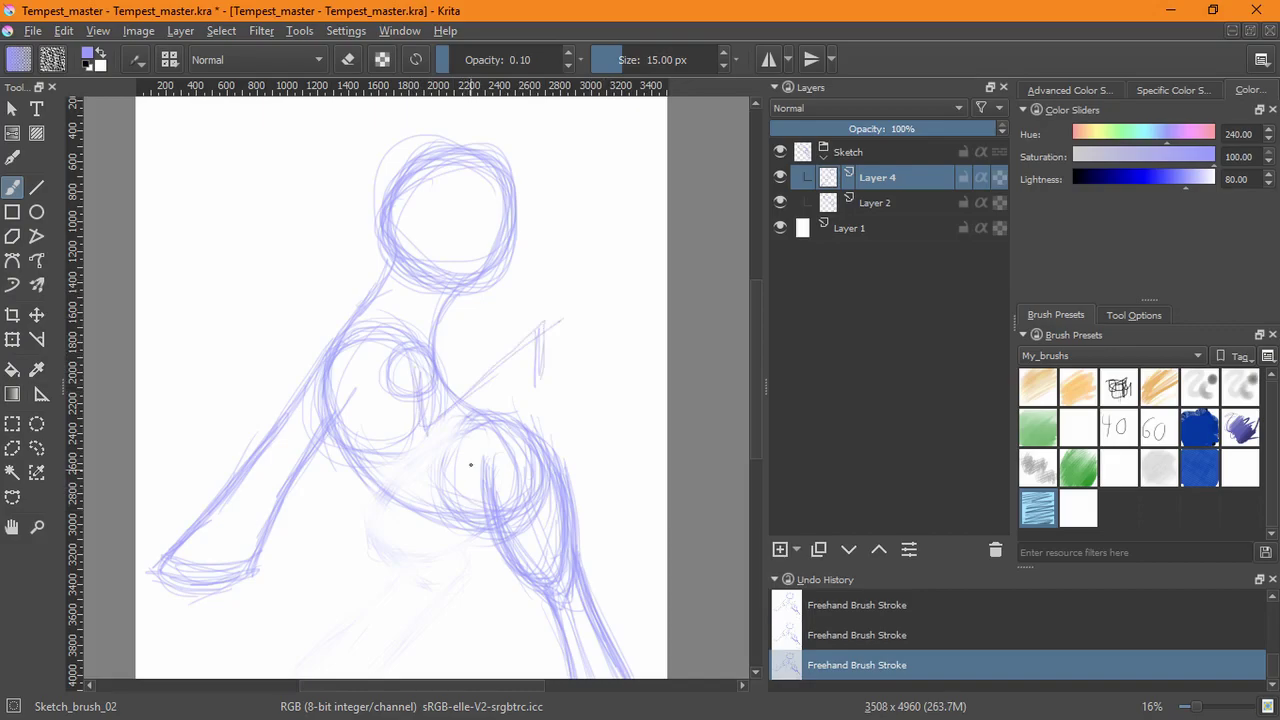
key("ctrl+z")
key("ctrl+z")
key("ctrl+z")
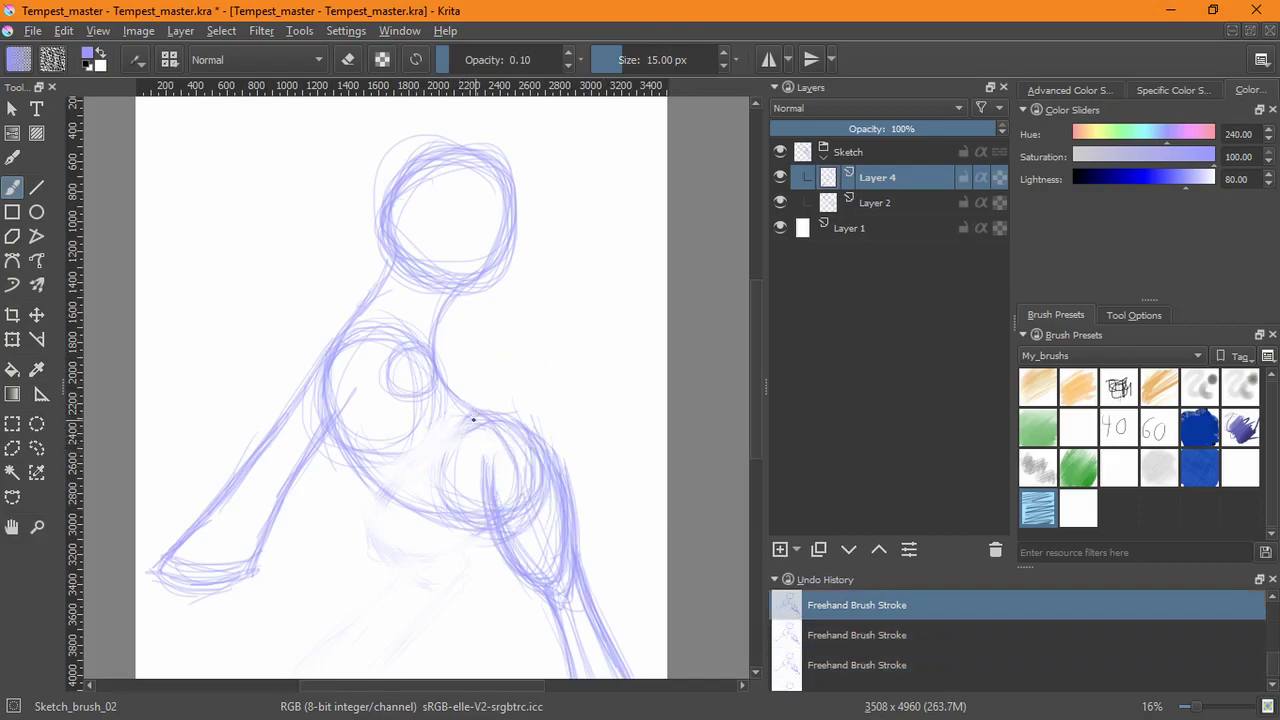
- Try a wide arched arm shape extending from the small shoulder circle to the right, and undo it
mouse_move(503, 389)
left_mouse_down()
mouse_move(502, 240)
mouse_move(541, 320)
left_mouse_up()
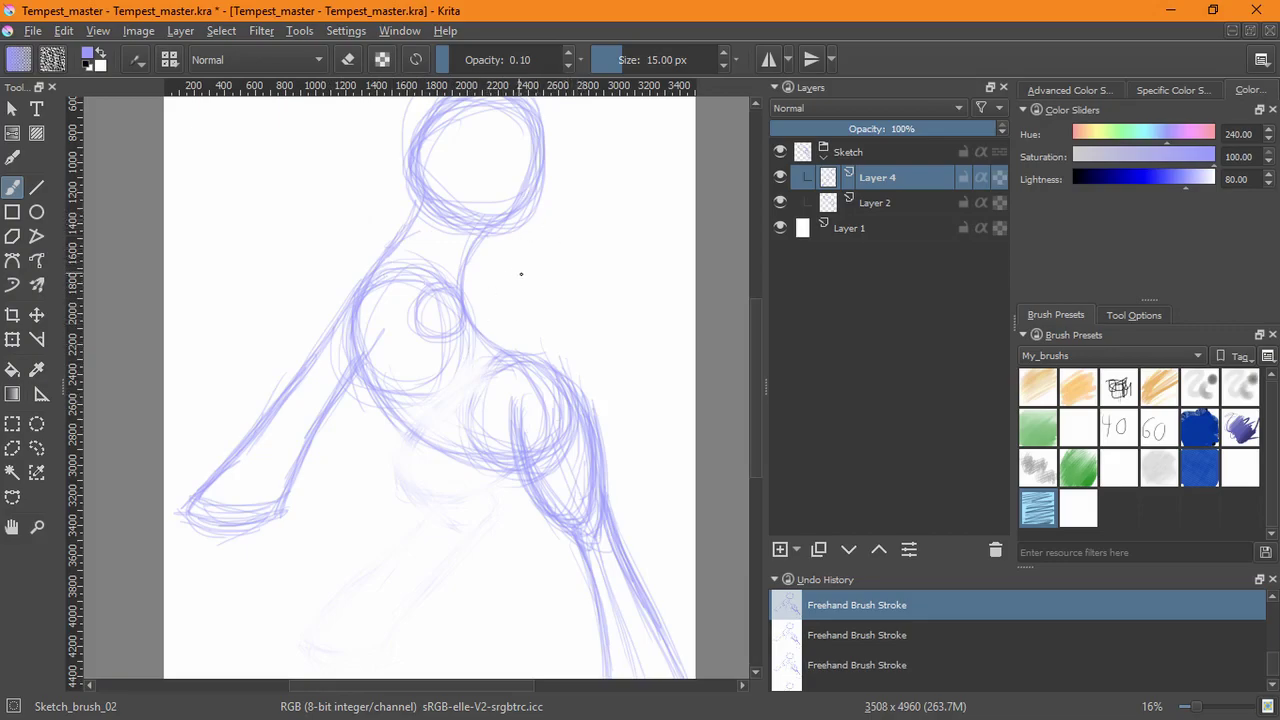
mouse_move(473, 291)
left_mouse_down()
mouse_move(541, 244)
mouse_move(430, 312)
left_mouse_up()
key("ctrl+z")
key("ctrl+shift+z")
key("ctrl+z")
key("ctrl+shift+z")
mouse_move(463, 264)
left_mouse_down()
mouse_move(515, 286)
mouse_move(519, 304)
mouse_move(417, 306)
left_mouse_up()
mouse_move(481, 258)
left_mouse_down()
mouse_move(543, 286)
mouse_move(566, 322)
mouse_move(468, 324)
left_mouse_up()
left_click_drag(454, 274, 550, 299)
left_click_drag(496, 258, 566, 317)
mouse_move(530, 331)
left_mouse_down()
mouse_move(468, 326)
mouse_move(541, 332)
left_mouse_up()
key("ctrl+z")
mouse_move(434, 315)
left_mouse_down()
mouse_move(551, 326)
mouse_move(504, 248)
left_mouse_up()
mouse_move(549, 325)
left_mouse_down()
mouse_move(505, 247)
mouse_move(550, 321)
left_mouse_up()
left_click_drag(444, 323, 530, 317)
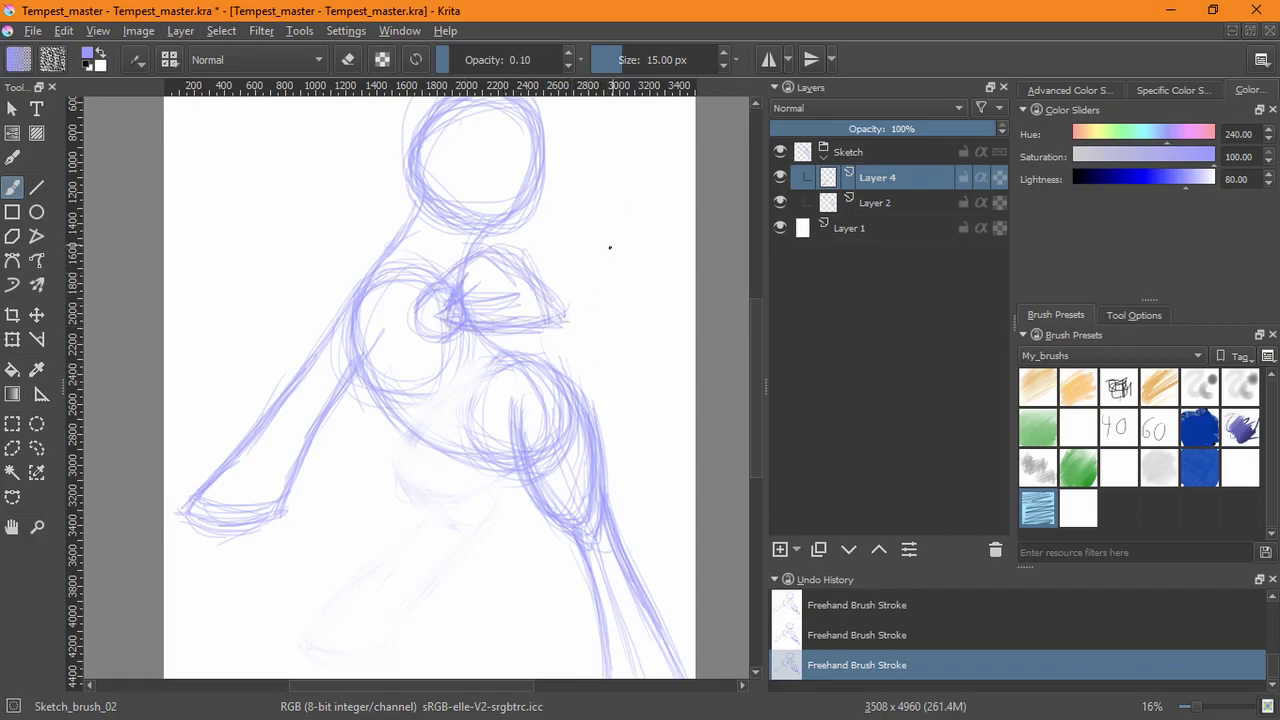
key("ctrl+z")
key("ctrl+z")
key("ctrl+z")
key("ctrl+z")
- Try a smaller half-dome arm shape with a flat base over the shoulder circle, and undo it
left_click_drag(437, 277, 494, 271)
left_click_drag(430, 276, 473, 265)
mouse_move(419, 302)
left_mouse_down()
mouse_move(503, 282)
mouse_move(528, 321)
mouse_move(510, 323)
left_mouse_up()
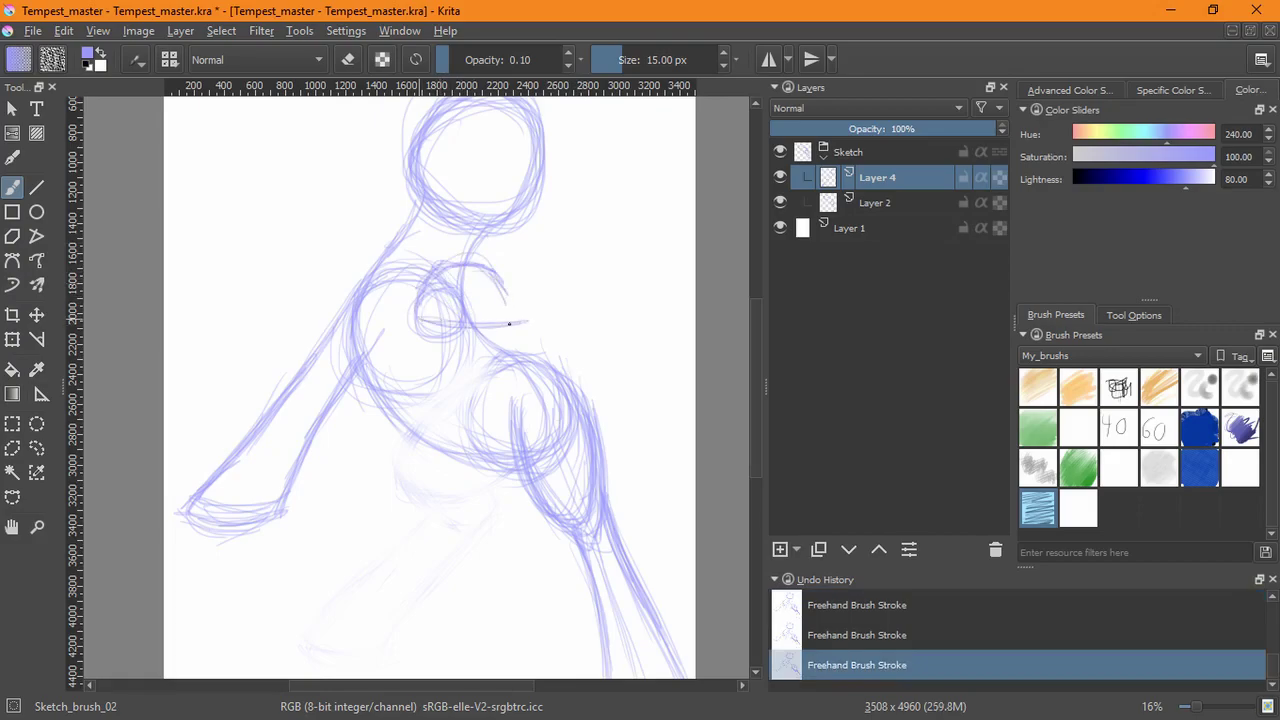
left_click_drag(471, 338, 519, 328)
left_click_drag(424, 318, 512, 325)
left_click_drag(422, 321, 455, 330)
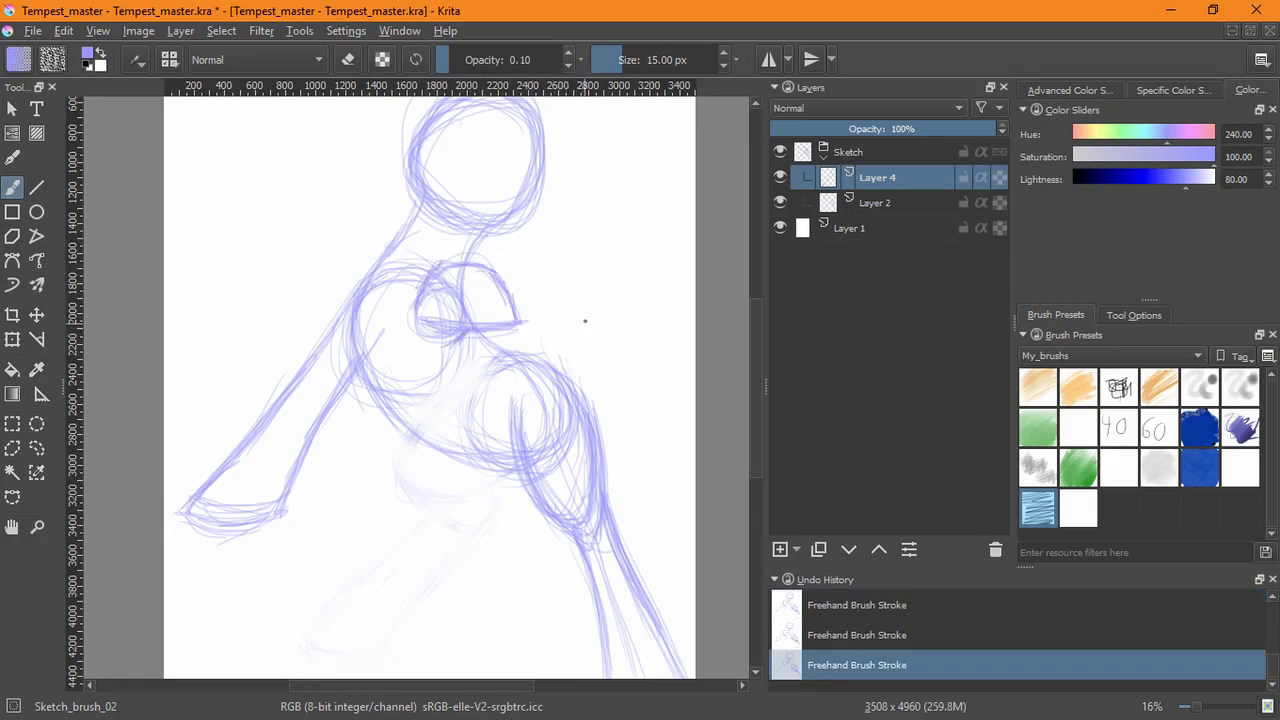
mouse_move(573, 252)
left_mouse_down()
mouse_move(563, 400)
mouse_move(583, 337)
left_mouse_up()
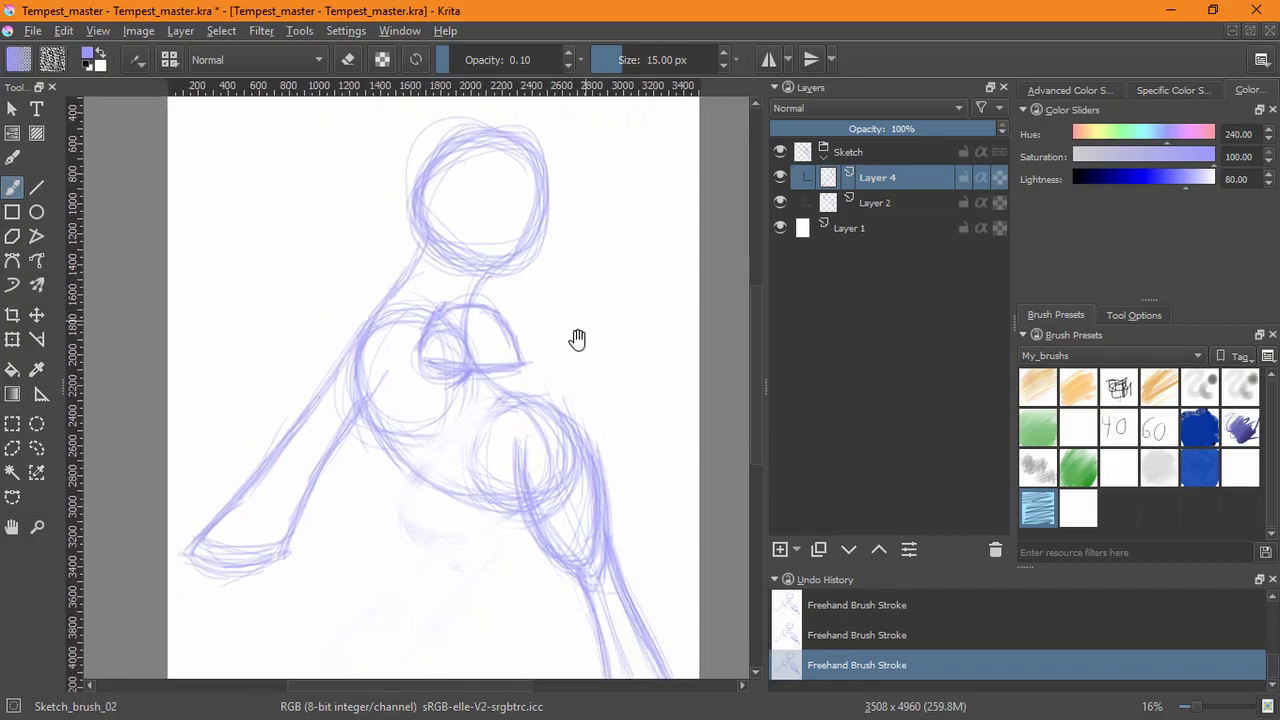
key("ctrl+z")
key("ctrl+z")
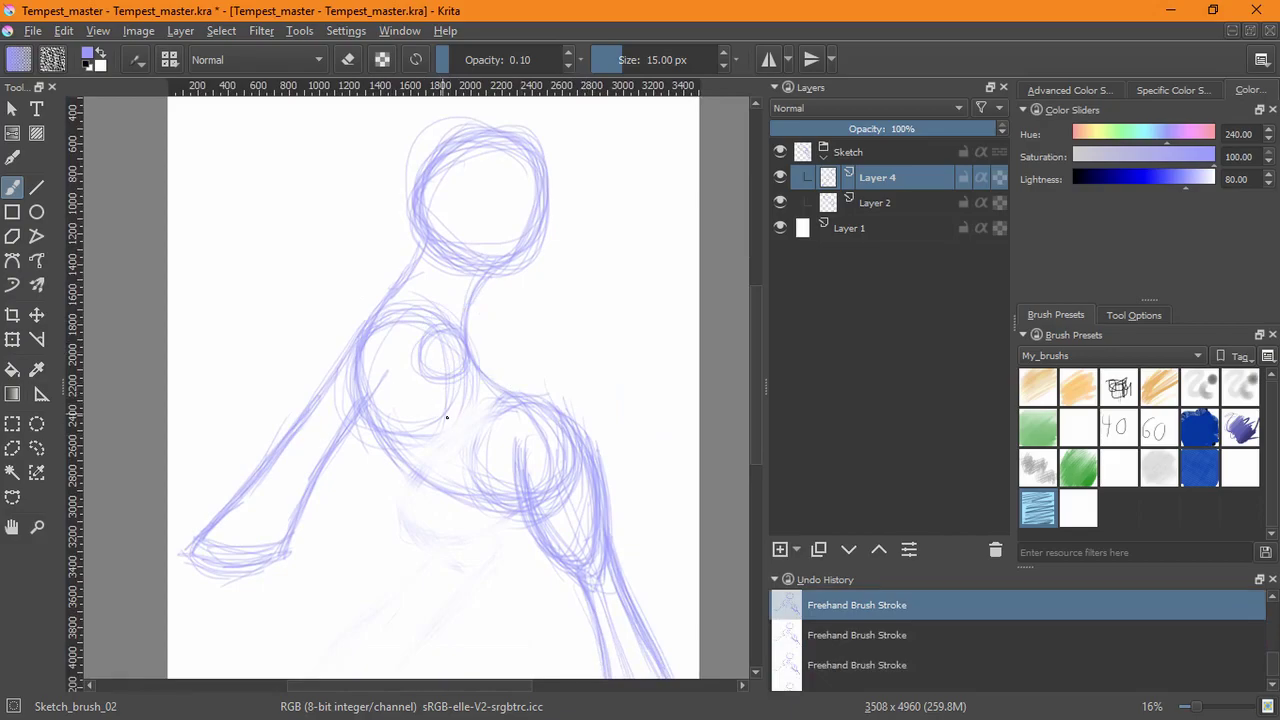
- Compare single guide strokes for the second arm leading from the shoulder circle in several directions, undoing each one
key("ctrl+shift+z")
key("ctrl+shift+z")
key("ctrl+z")
key("ctrl+shift+z")
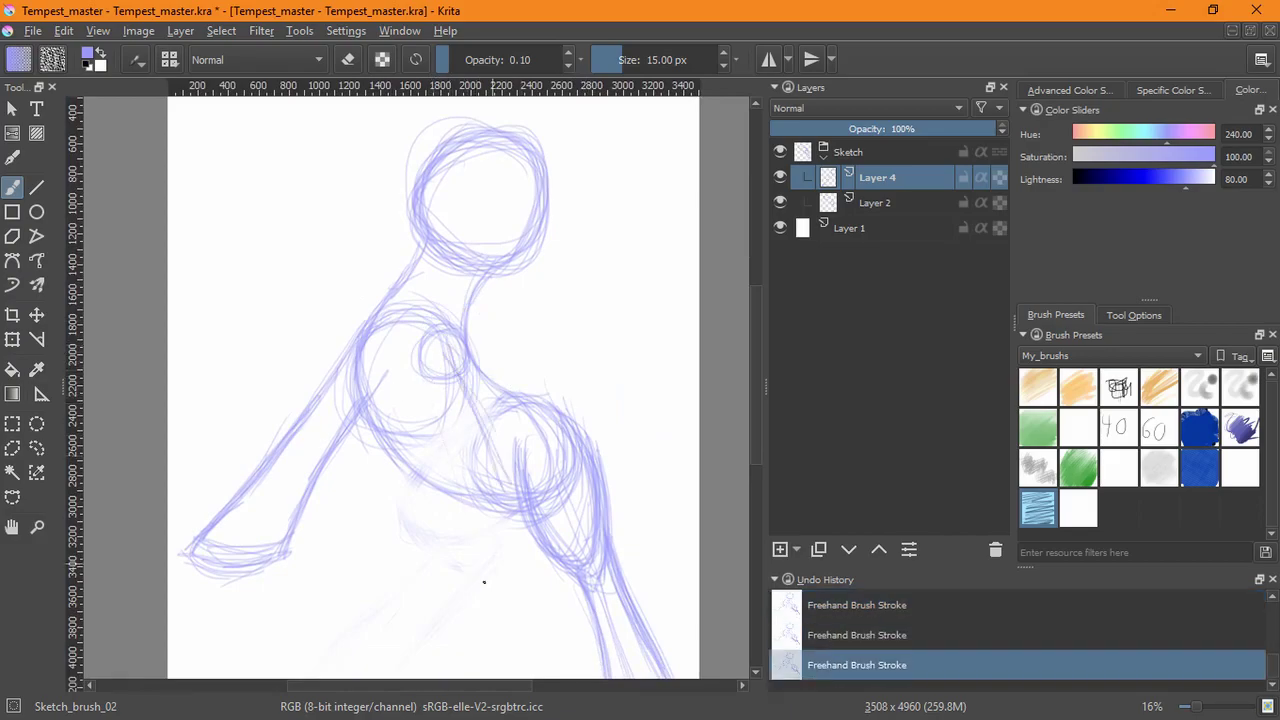
key("ctrl+z")
left_click_drag(500, 385, 596, 302)
key("ctrl+z")
left_click_drag(299, 281, 414, 387)
key("ctrl+z")
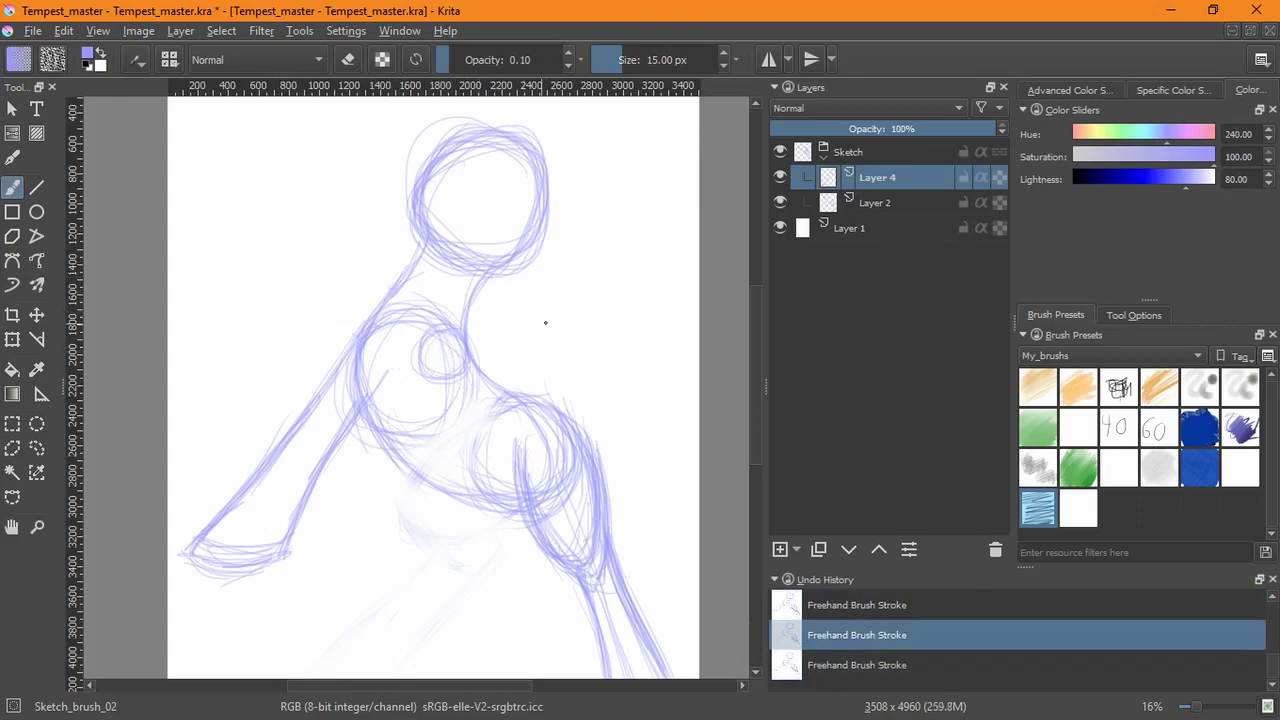
- Try a bent second arm raised to the left of the torso on a new layer, and undo its strokes
left_click(780, 549)
mouse_move(428, 366)
left_mouse_down()
mouse_move(300, 286)
mouse_move(414, 371)
mouse_move(322, 290)
left_mouse_up()
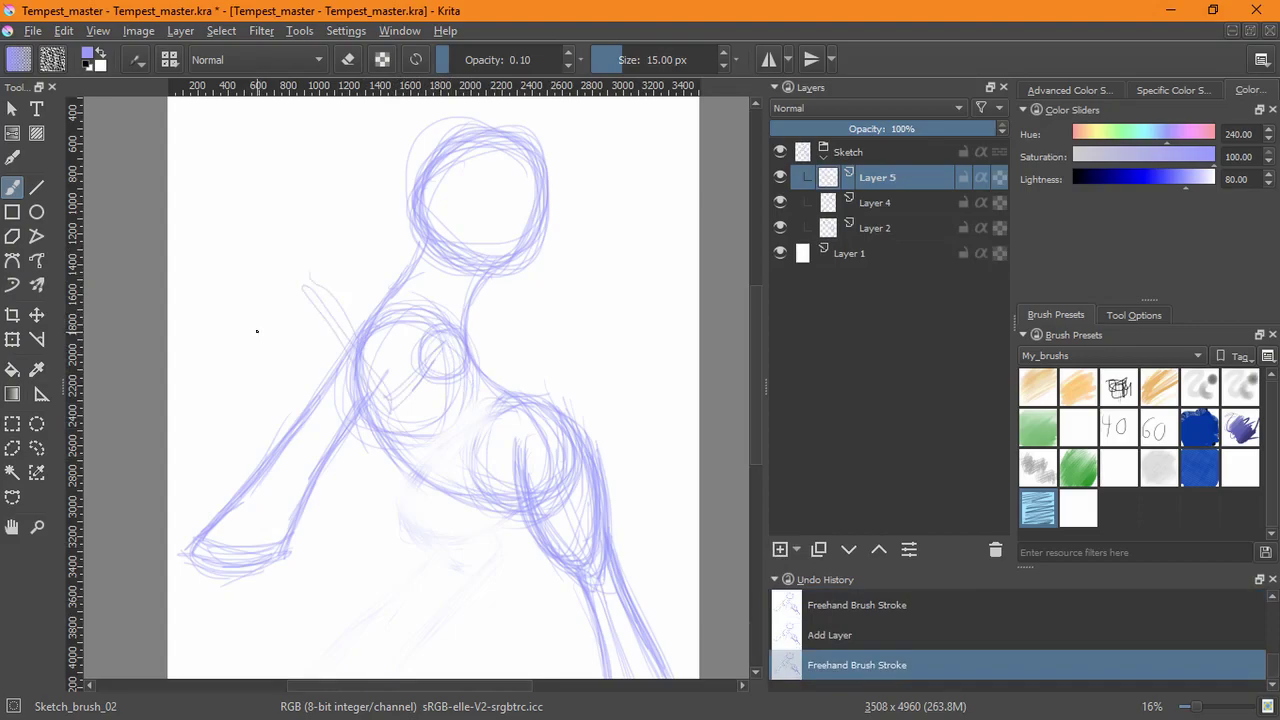
key("ctrl+z")
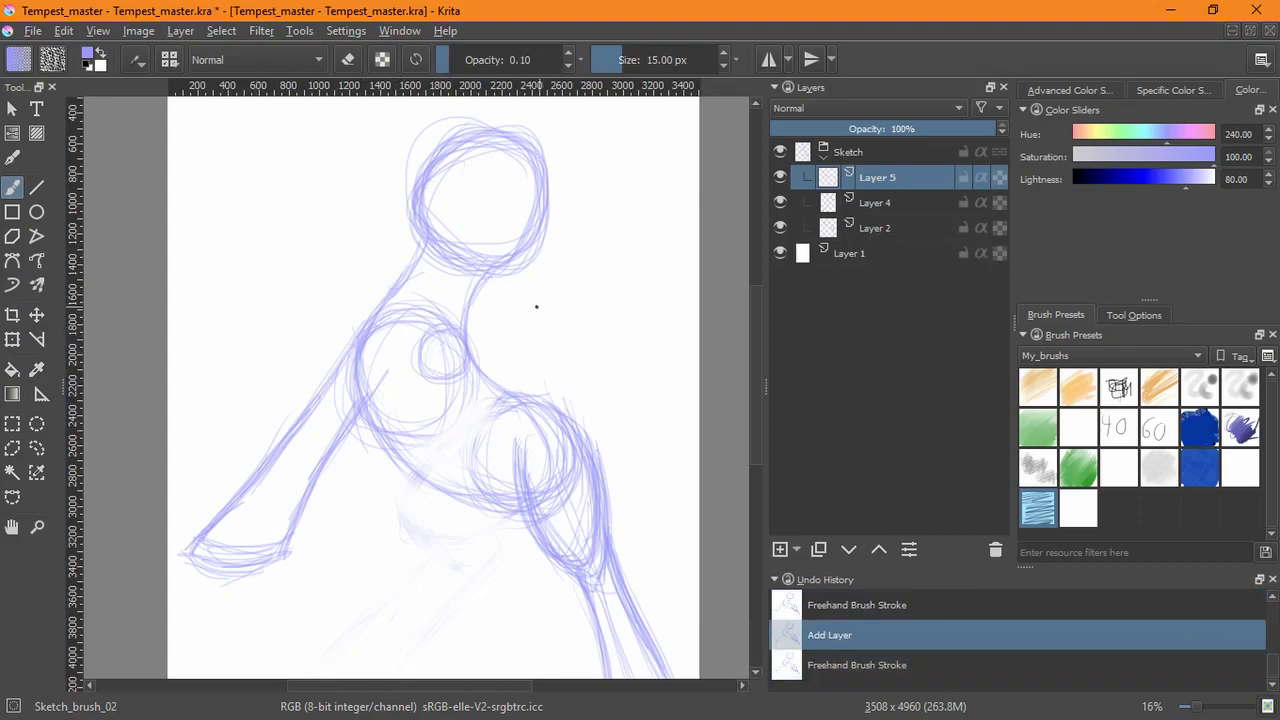
left_click_drag(573, 299, 541, 360)
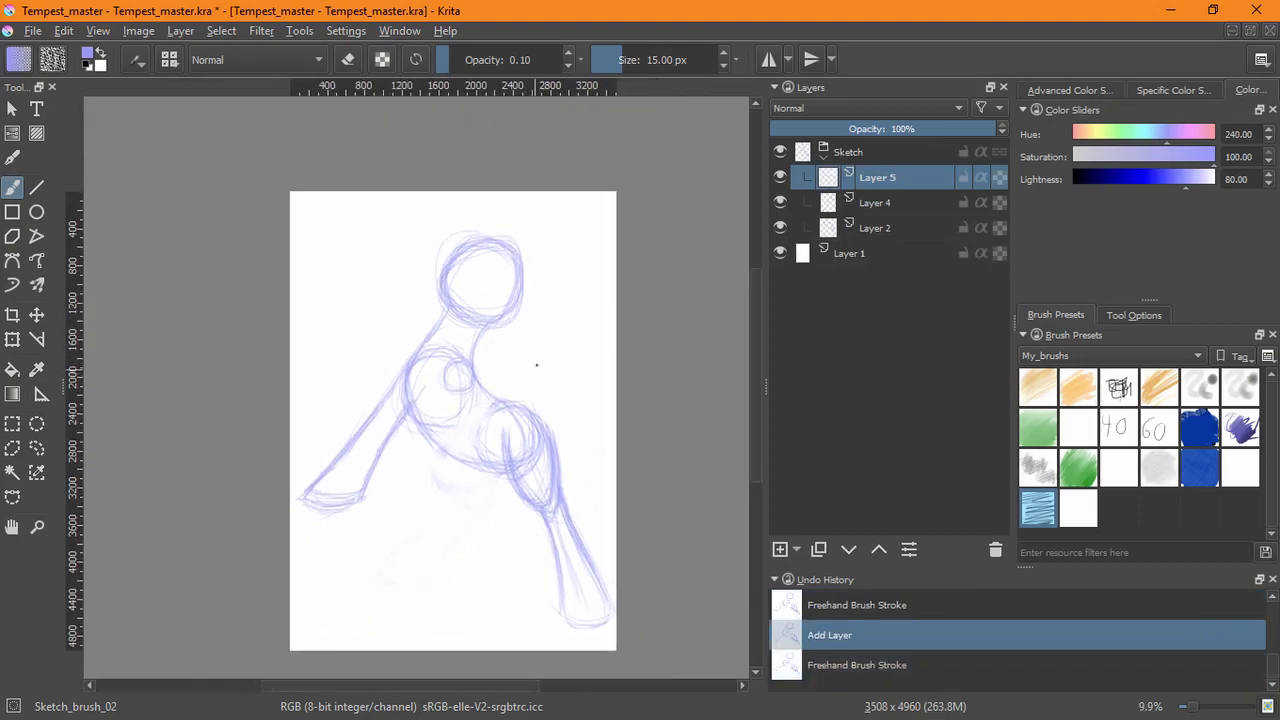
scroll(509, 389, "up", 3)
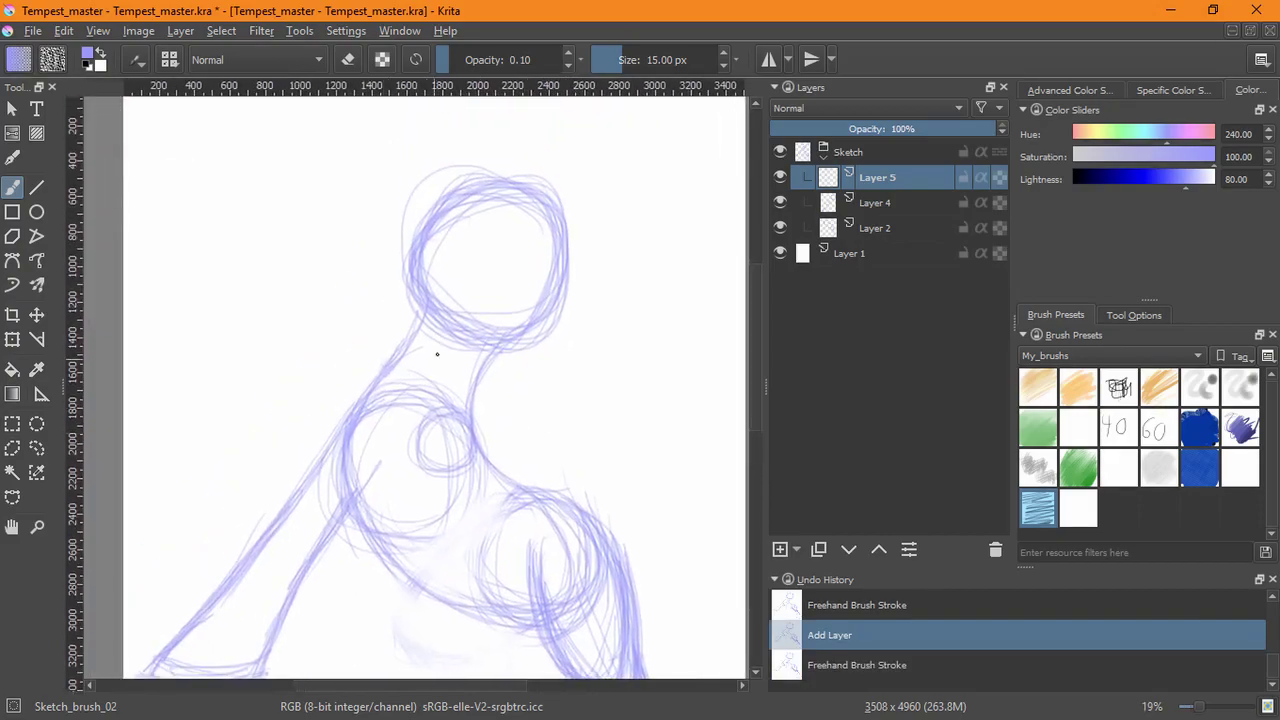
left_click_drag(503, 434, 514, 385)
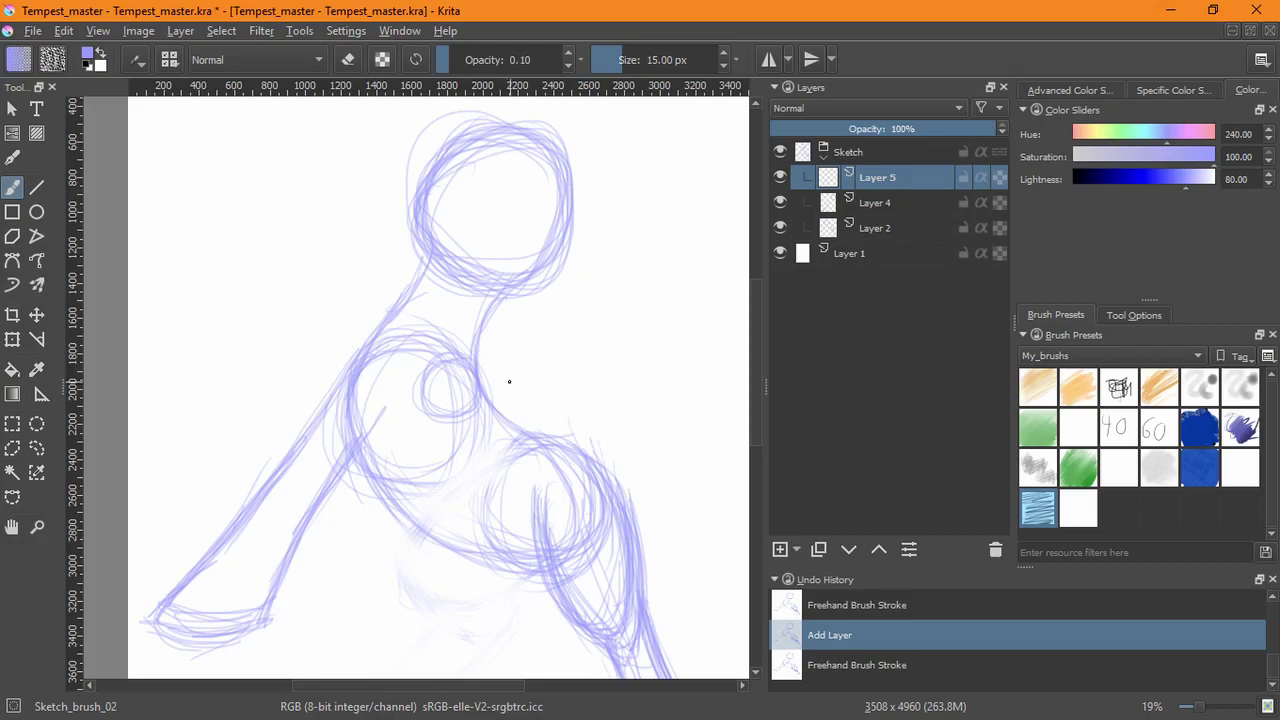
left_click_drag(550, 325, 541, 250)
left_click_drag(520, 244, 515, 356)
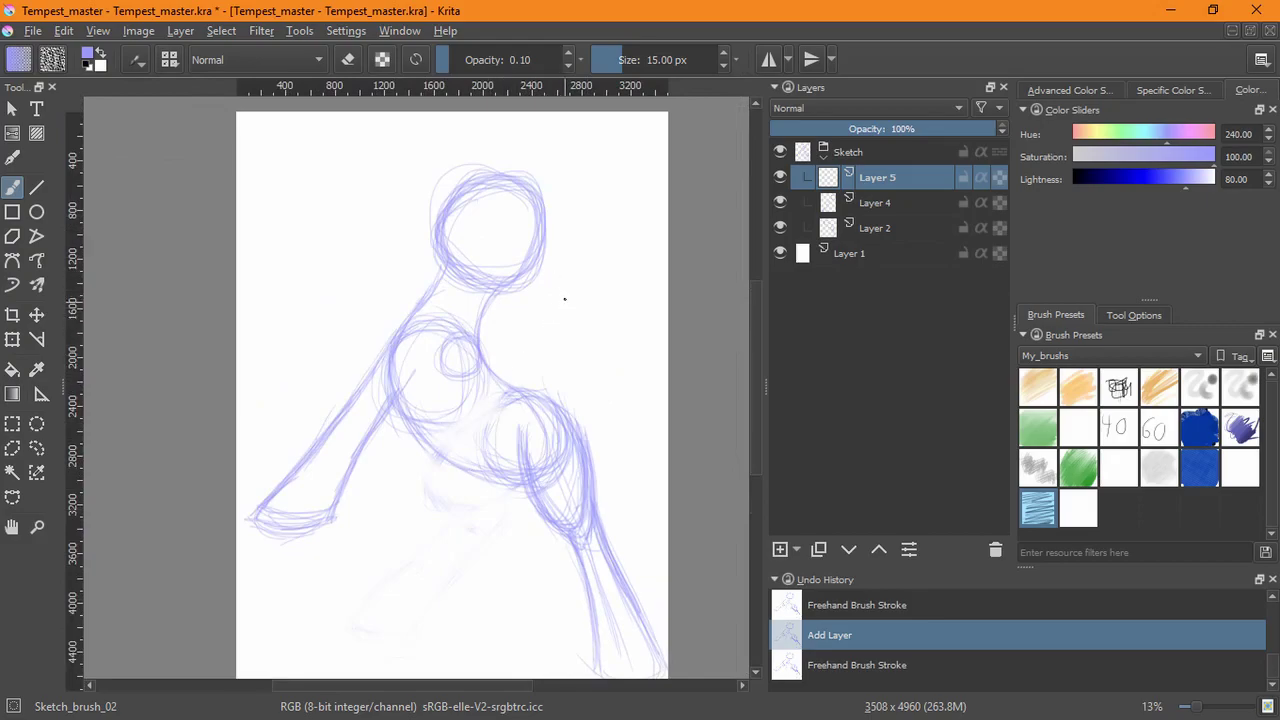
mouse_move(463, 350)
left_mouse_down()
mouse_move(414, 412)
mouse_move(330, 314)
mouse_move(372, 368)
left_mouse_up()
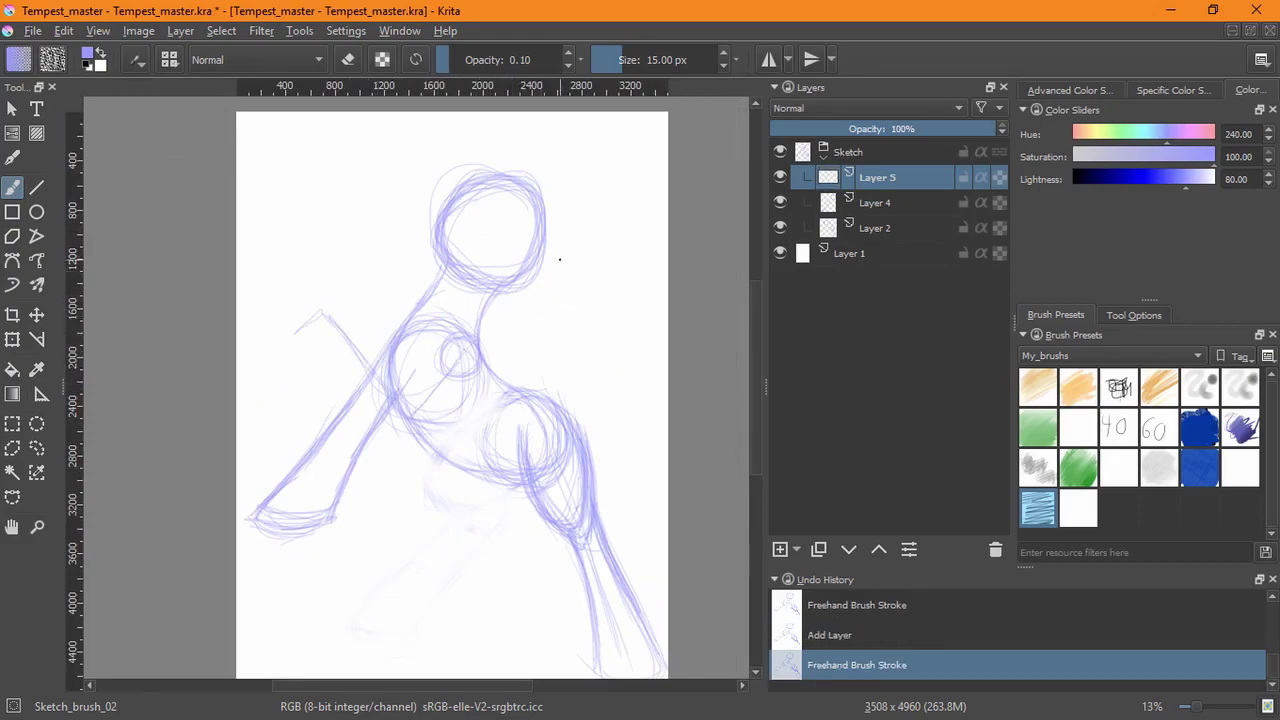
key("ctrl+z")
- Try the second arm as a rounded half-dome right of the shoulder circle, undoing it together with Layer 5
mouse_move(505, 372)
left_mouse_down()
mouse_move(594, 320)
mouse_move(563, 386)
mouse_move(572, 334)
left_mouse_up()
key("ctrl+z")
key("ctrl+z")
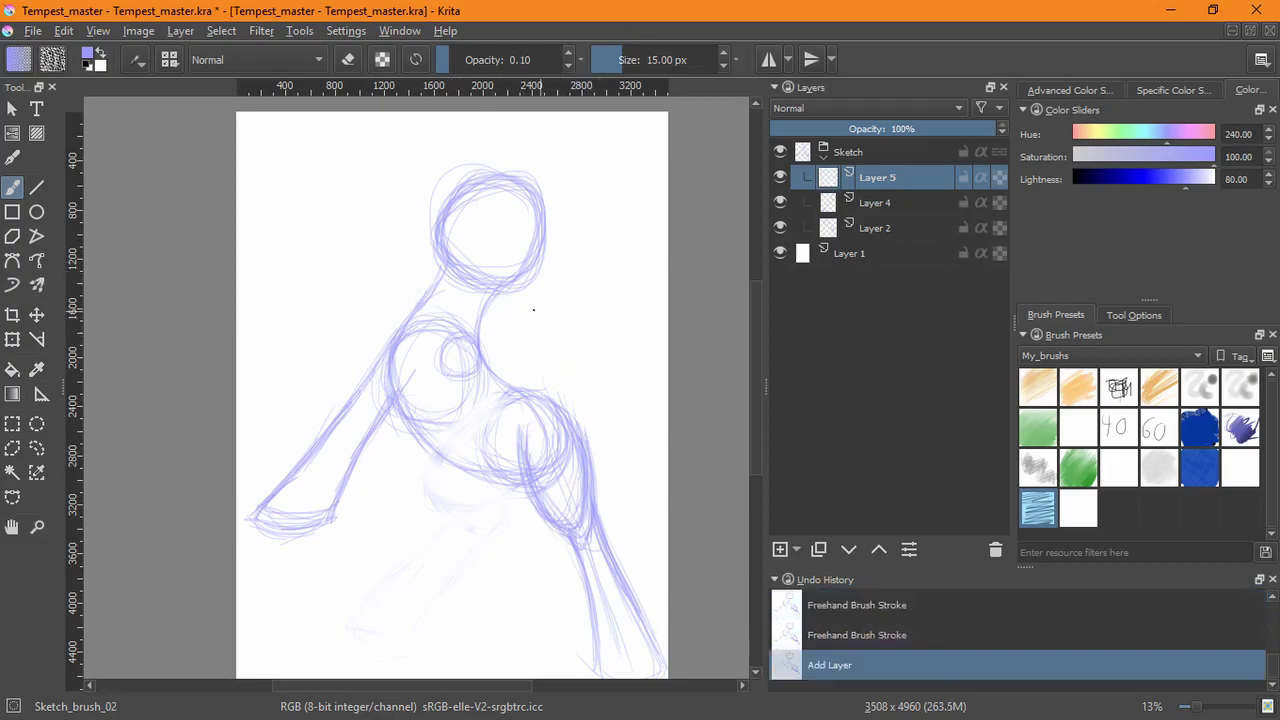
mouse_move(552, 322)
left_mouse_down()
mouse_move(530, 368)
mouse_move(557, 345)
mouse_move(497, 303)
left_mouse_up()
mouse_move(530, 370)
left_mouse_down()
mouse_move(505, 368)
mouse_move(470, 337)
left_mouse_up()
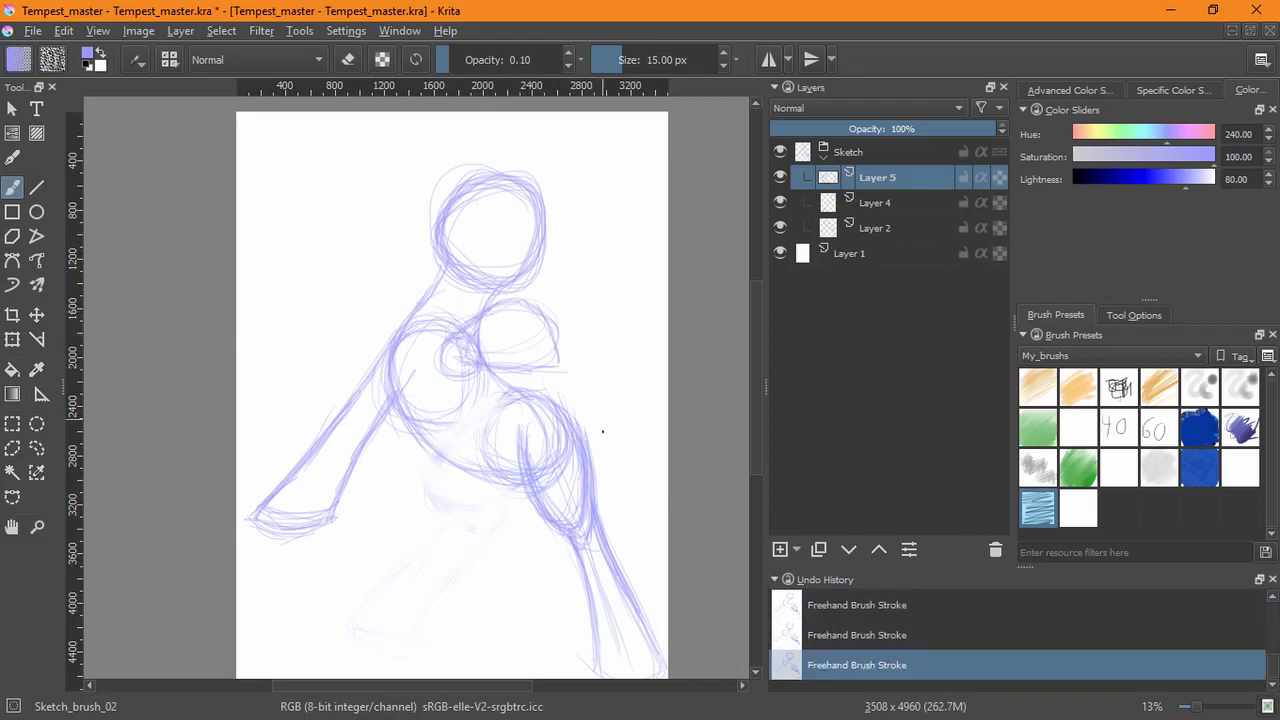
key("ctrl+z")
key("ctrl+z")
key("ctrl+z")
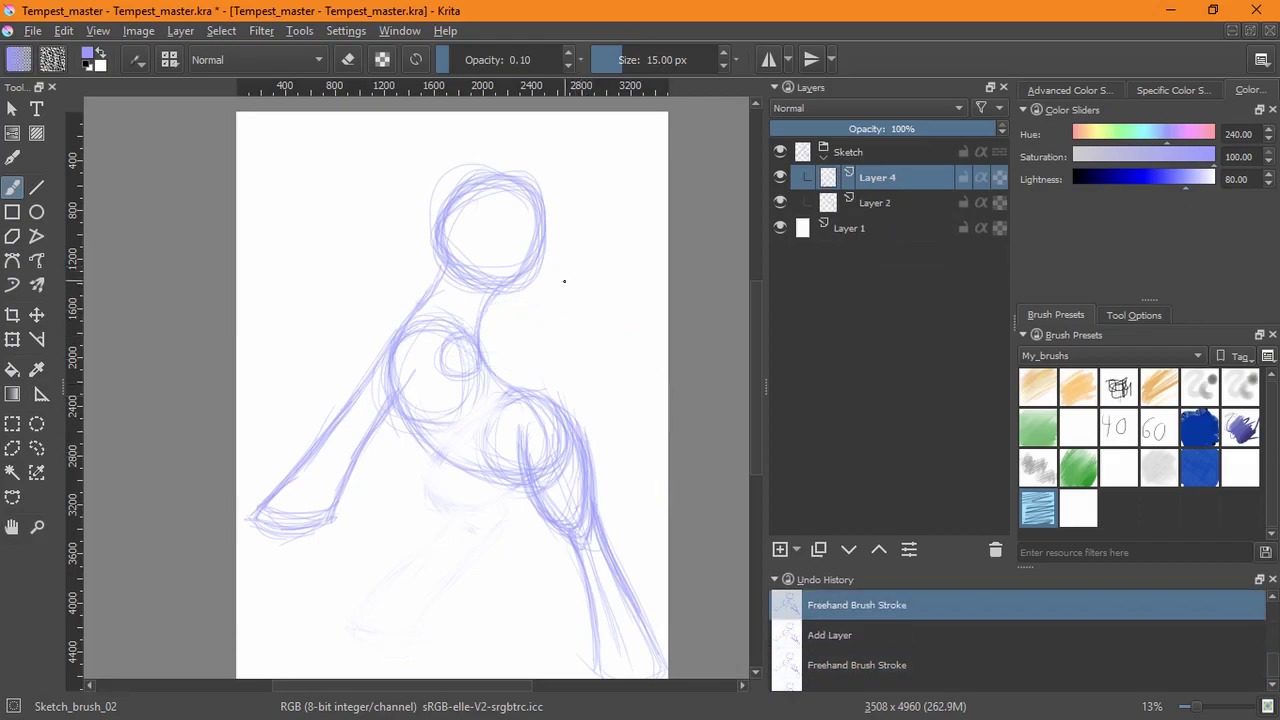
- Add a new layer above Layer 4 in the Sketch group
left_click(780, 549)
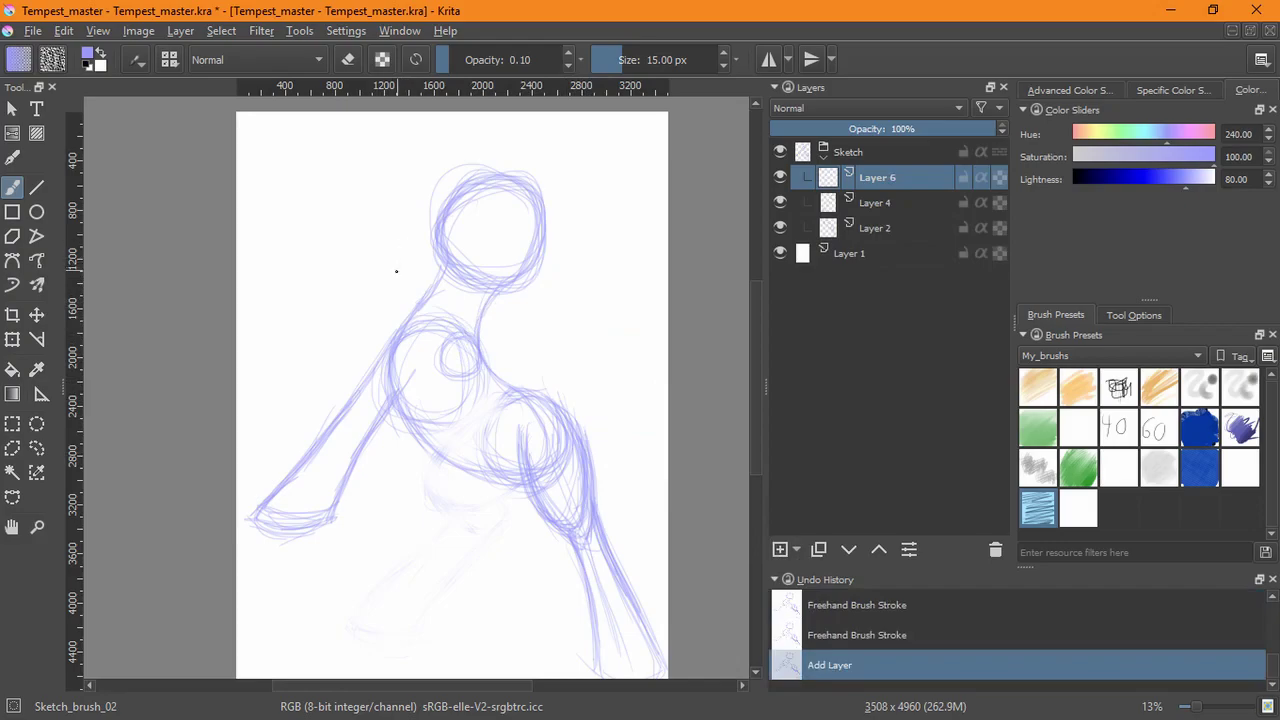
left_click_drag(527, 343, 540, 384)
key("ctrl+z")
- Try single guide strokes for the second arm running down from the small shoulder circle, undoing each one
mouse_move(482, 352)
left_mouse_down()
mouse_move(520, 390)
mouse_move(534, 446)
left_mouse_up()
left_click_drag(448, 405, 447, 500)
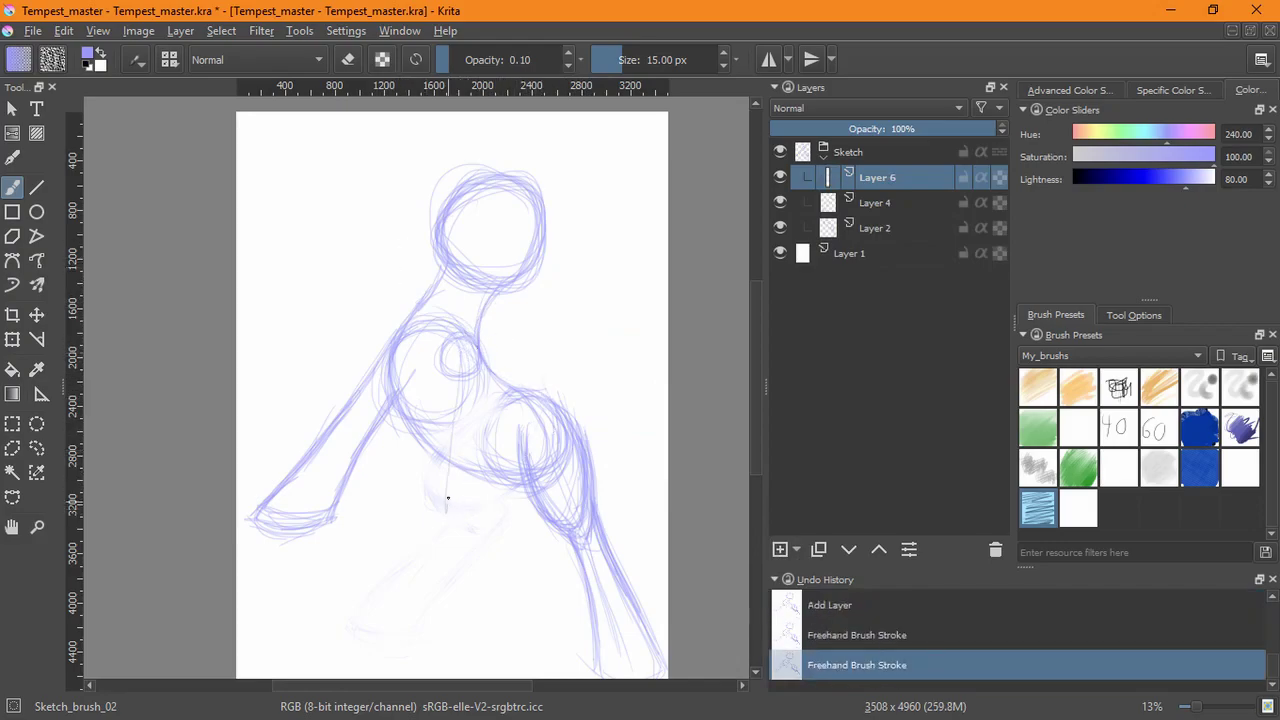
key("ctrl+z")
key("ctrl+z")
left_click_drag(460, 346, 349, 517)
left_click_drag(463, 349, 350, 516)
key("ctrl+z")
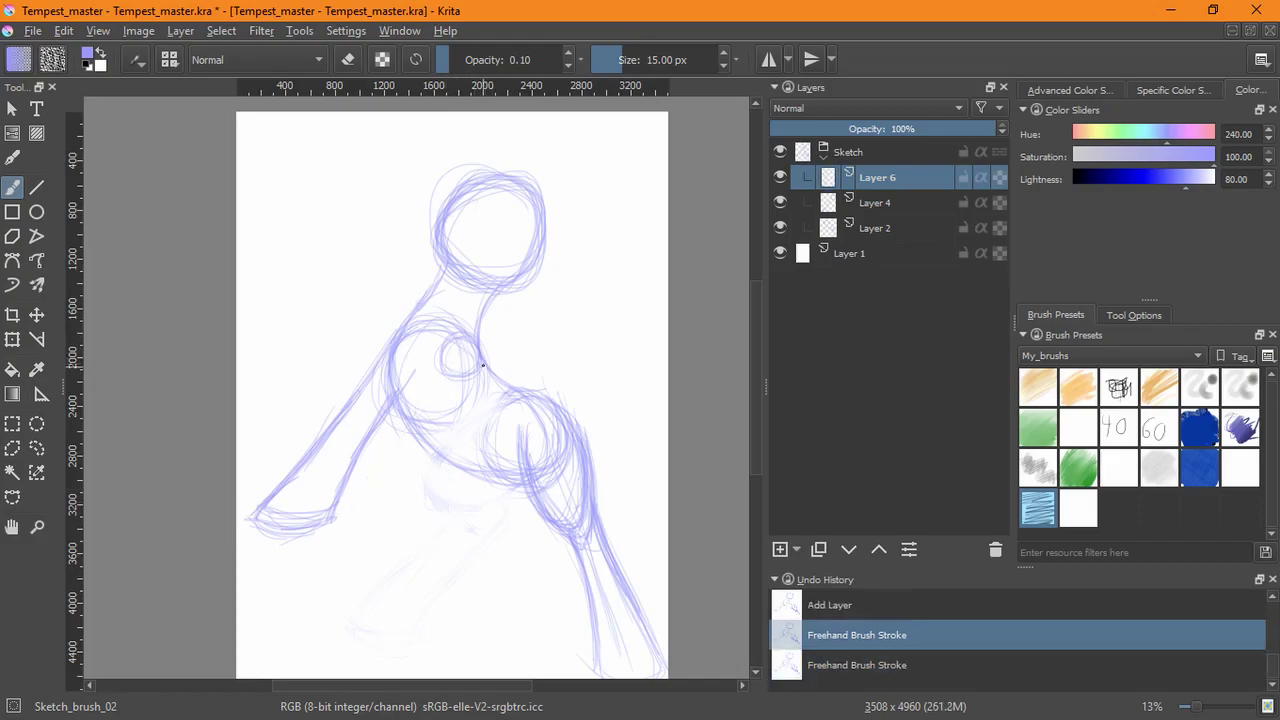
left_click_drag(463, 352, 470, 496)
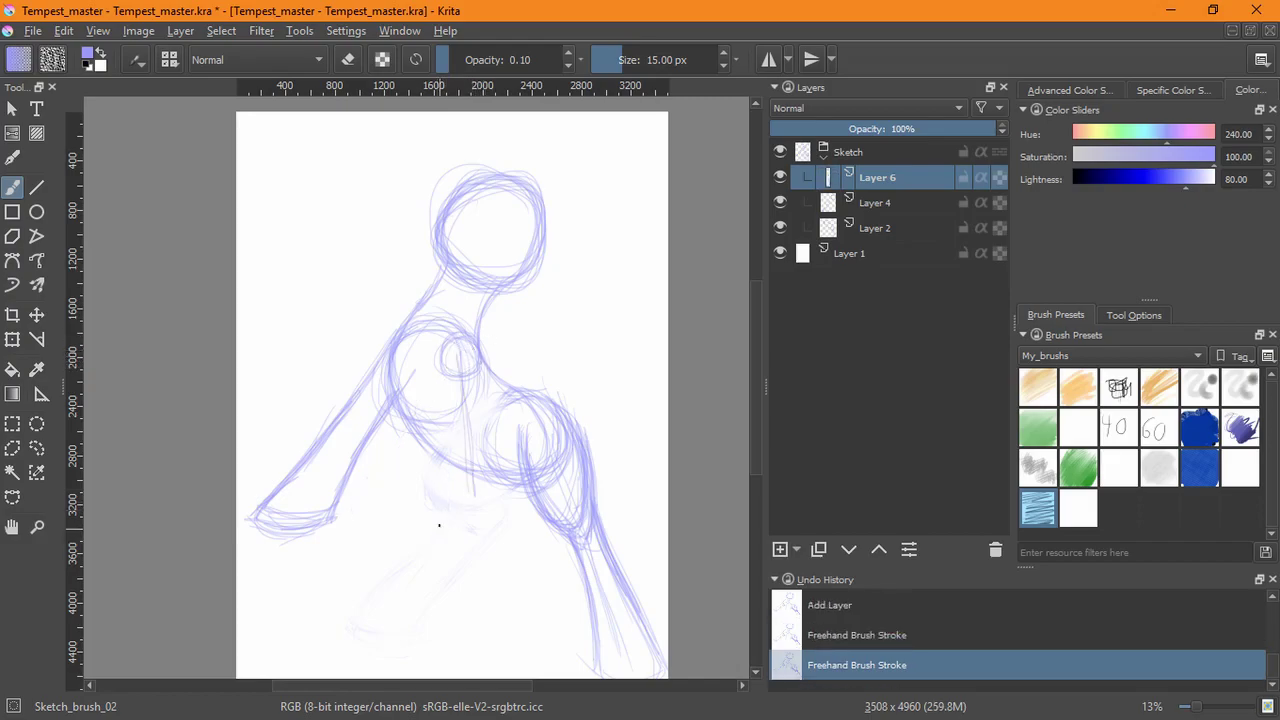
key("ctrl+z")
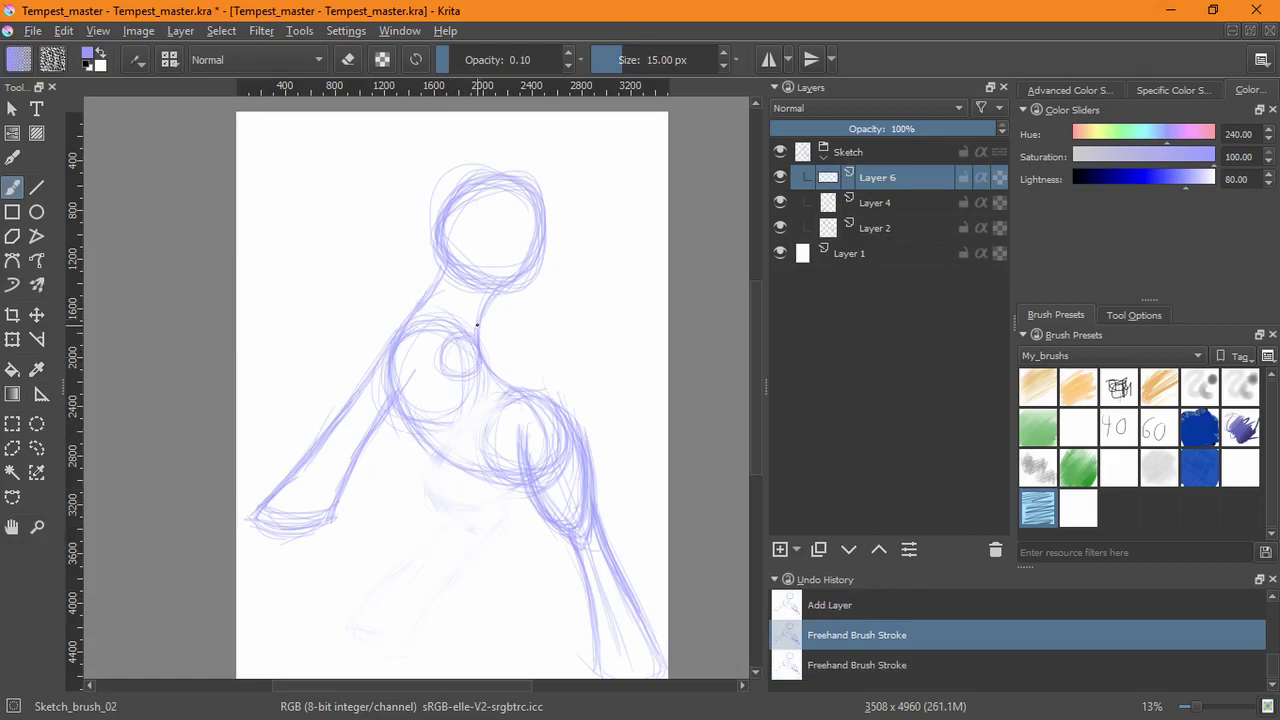
- Test small curves beside the small shoulder circle, undo them, and sketch a rounded shoulder cap around the circle's upper right edge
mouse_move(470, 373)
left_mouse_down()
mouse_move(462, 392)
mouse_move(481, 399)
left_mouse_up()
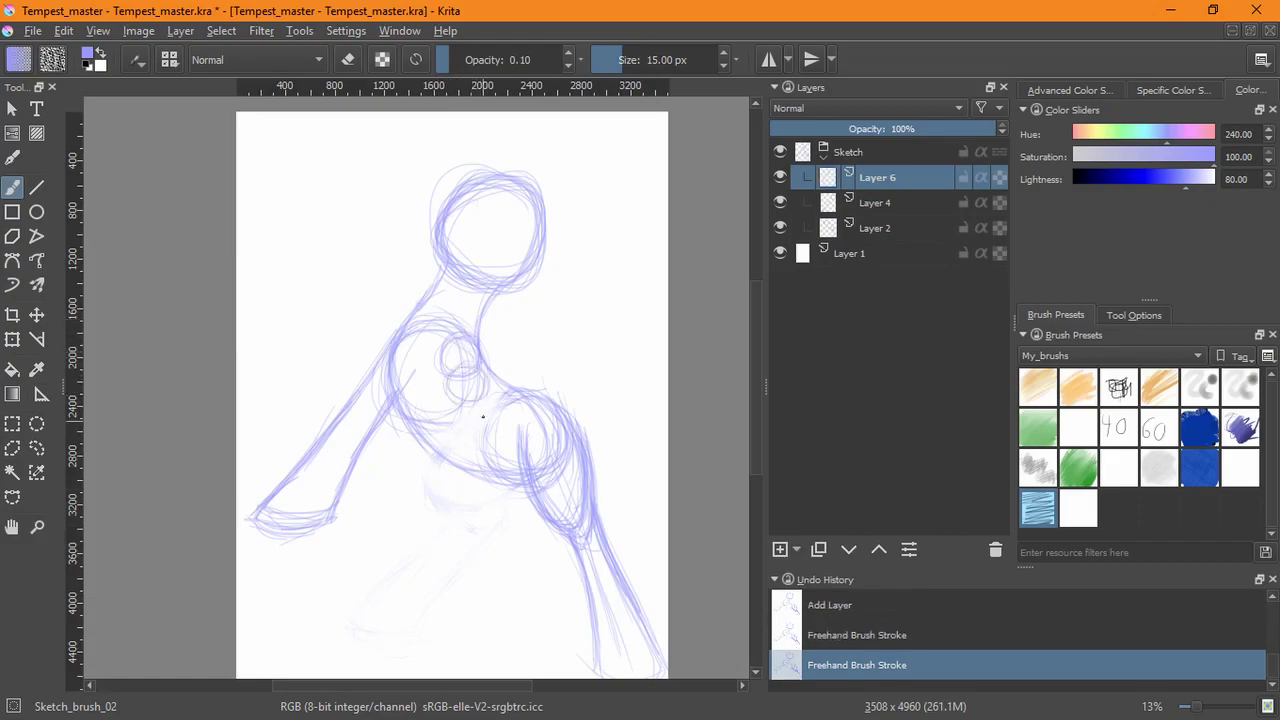
key("ctrl+z")
mouse_move(481, 329)
left_mouse_down()
mouse_move(505, 348)
mouse_move(469, 322)
mouse_move(502, 351)
left_mouse_up()
key("ctrl+z")
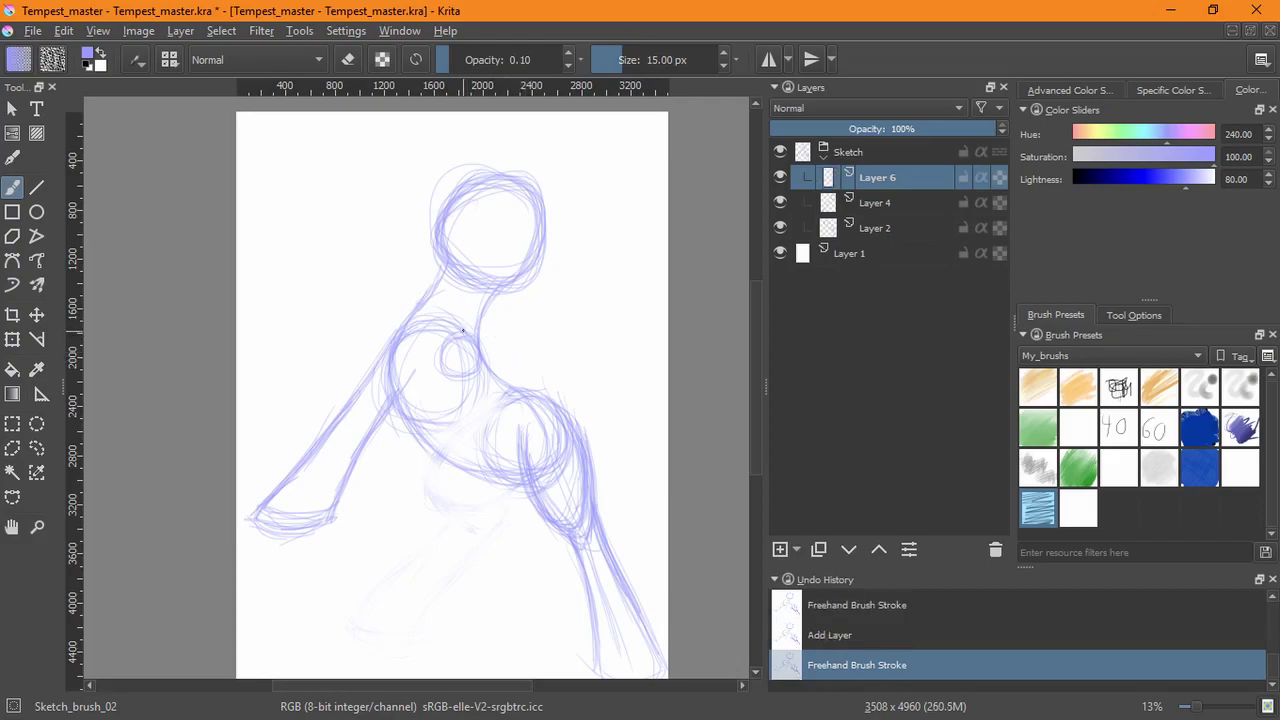
left_click_drag(484, 344, 490, 368)
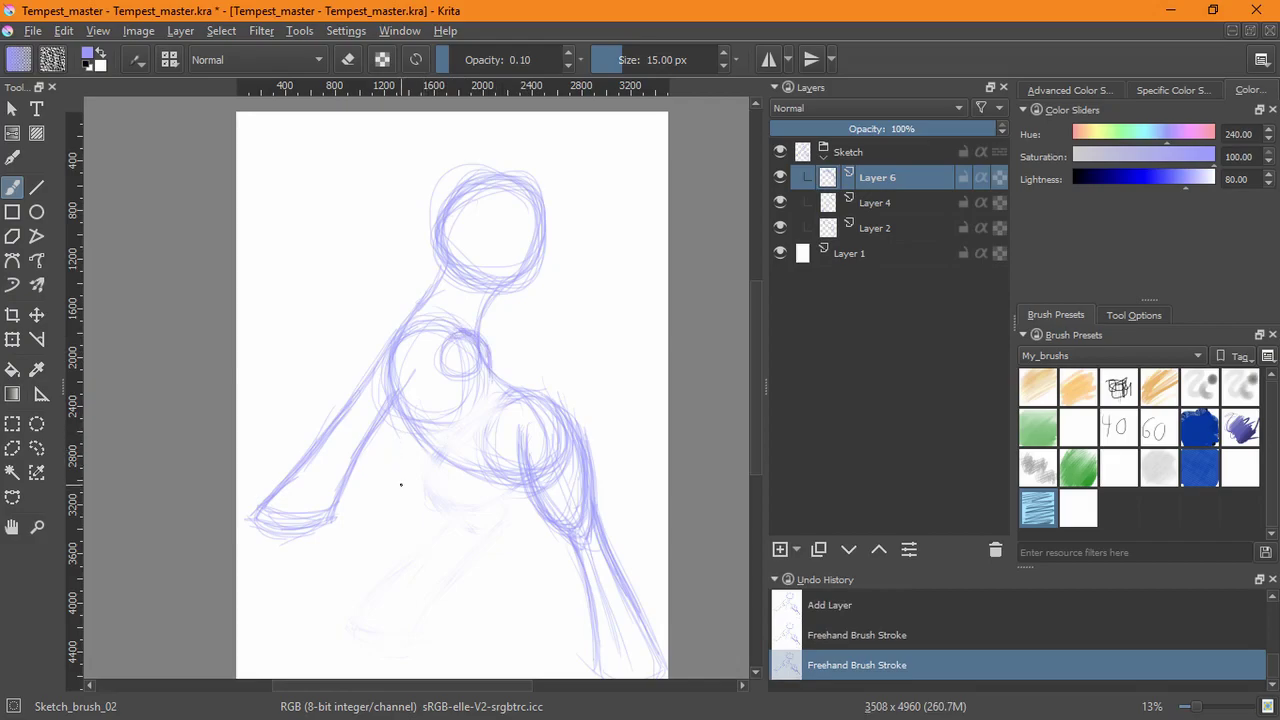
- Try a raised bent arm left of the torso and a straight arm down from the shoulder circle, undoing the strokes
left_click_drag(352, 288, 301, 384)
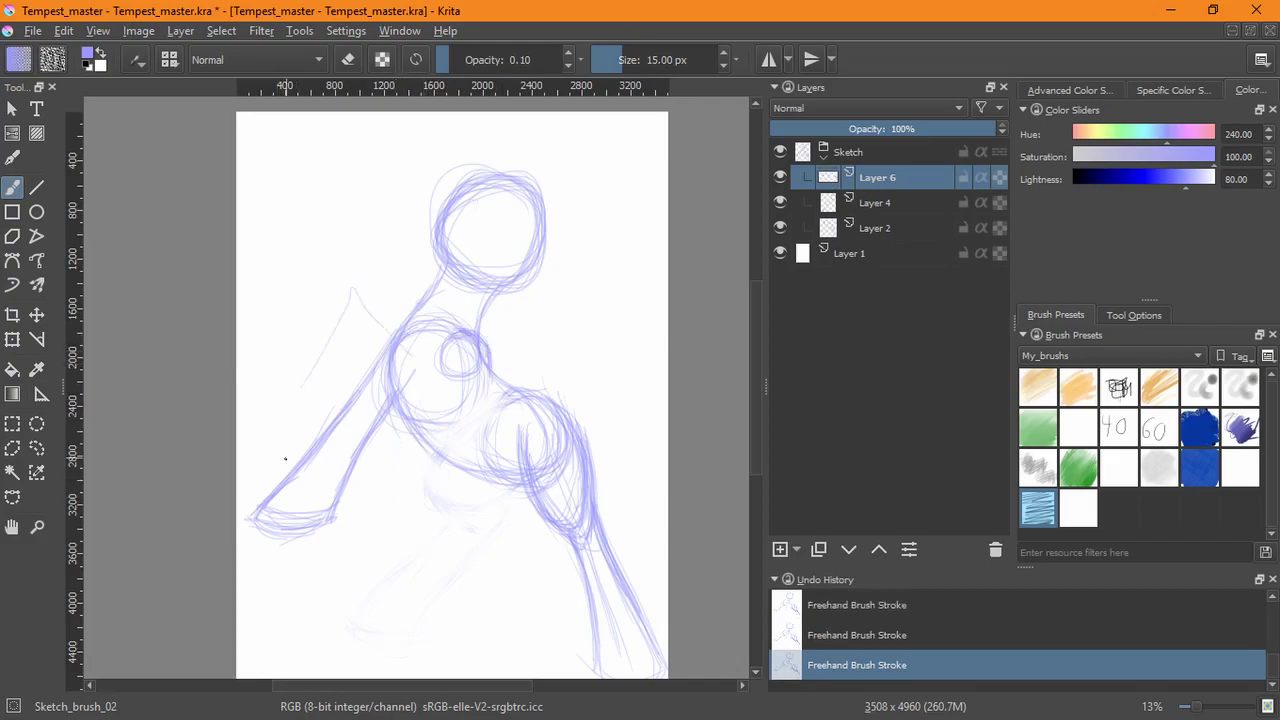
key("ctrl+z")
left_click_drag(310, 287, 366, 393)
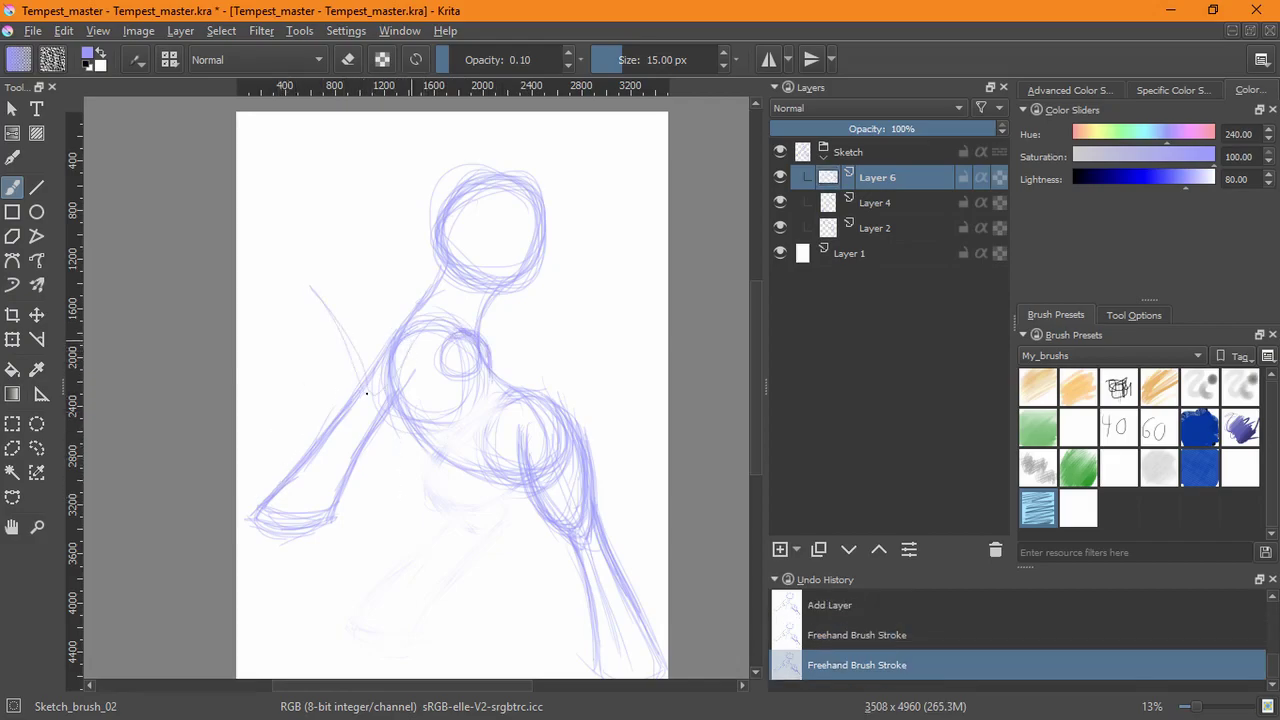
left_click_drag(321, 302, 287, 322)
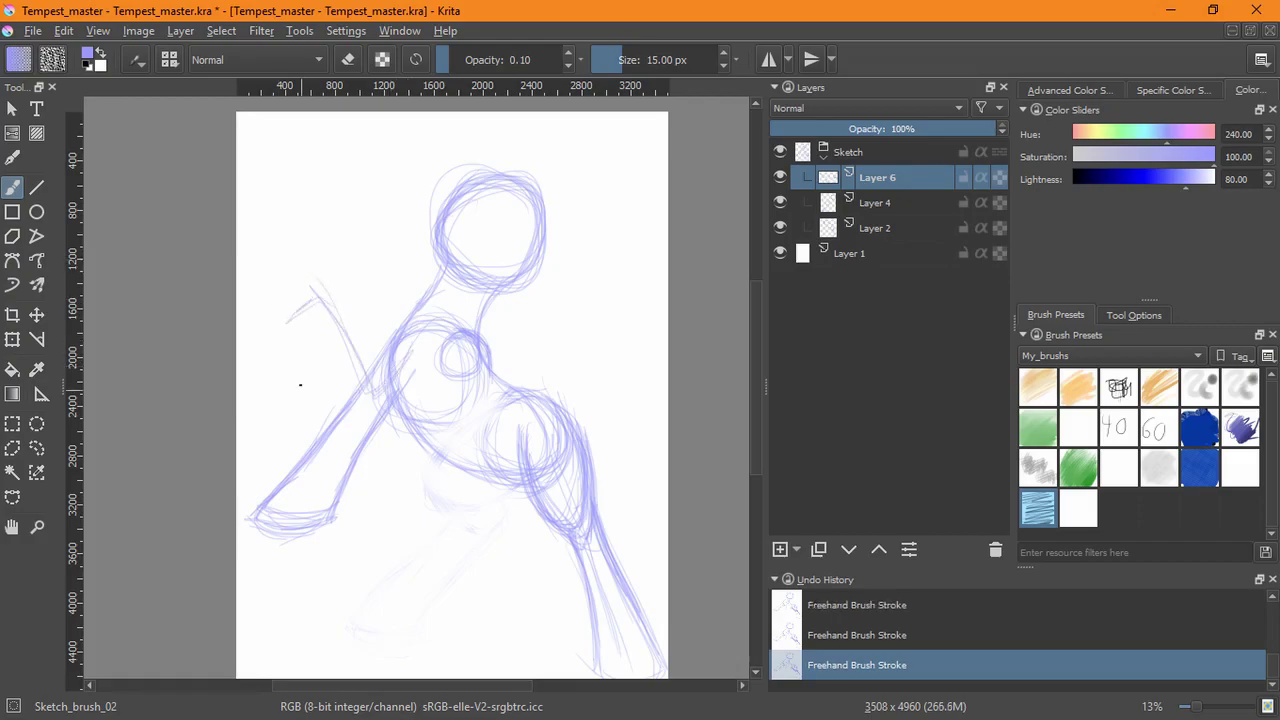
left_click_drag(452, 377, 389, 549)
left_click_drag(455, 360, 390, 528)
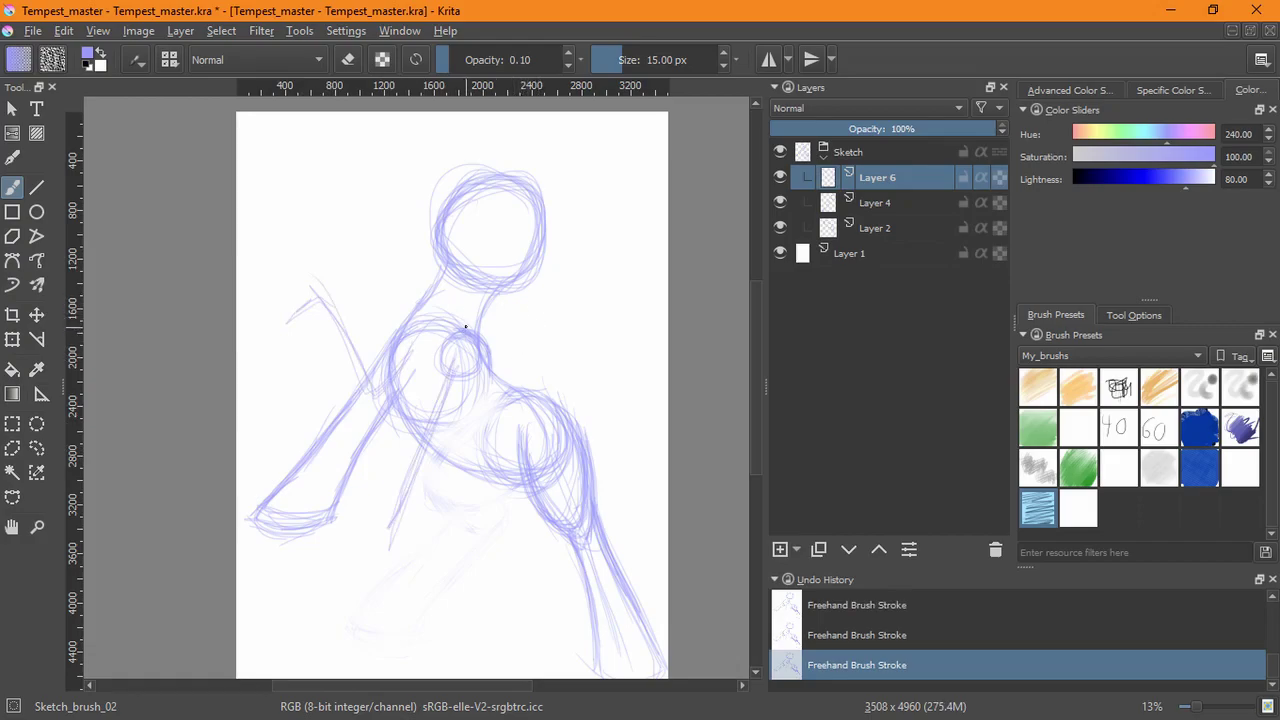
key("ctrl+z")
key("ctrl+z")
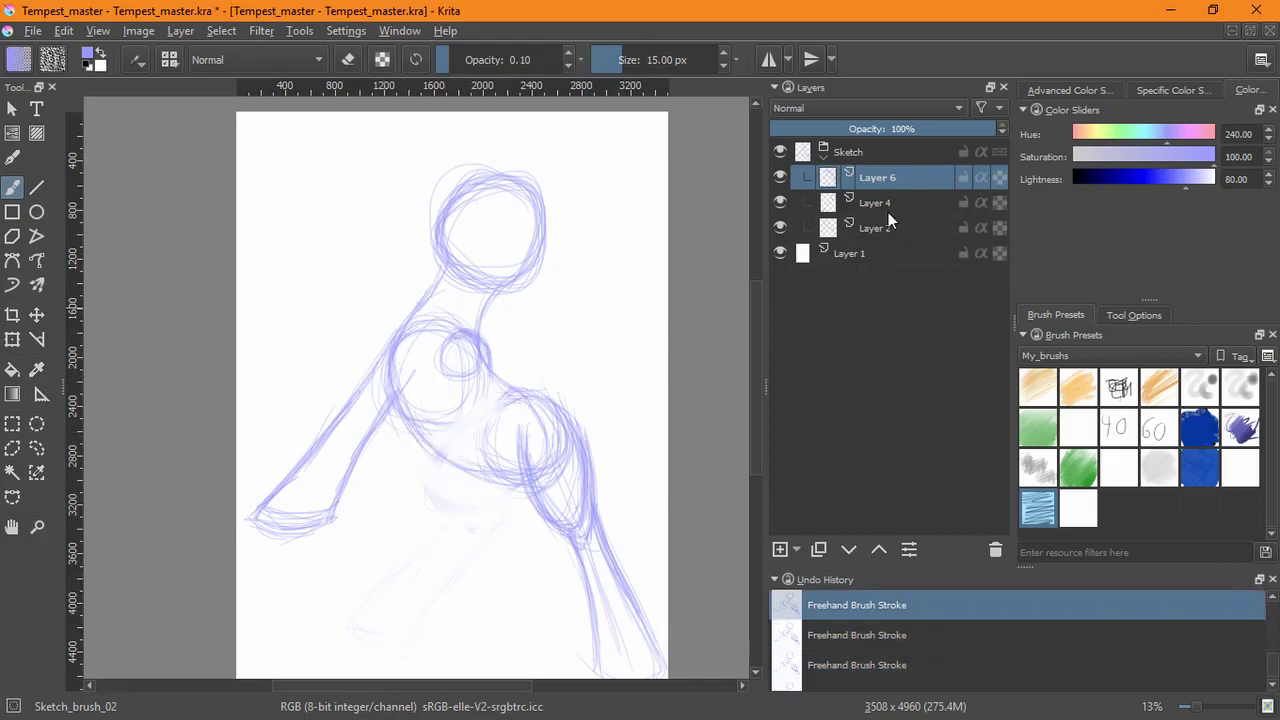
- Outline the existing arm on Layer 4 with a freehand selection, cut it out and paste it onto its own layer
left_click(780, 202)
left_click(780, 202)
left_click(866, 203)
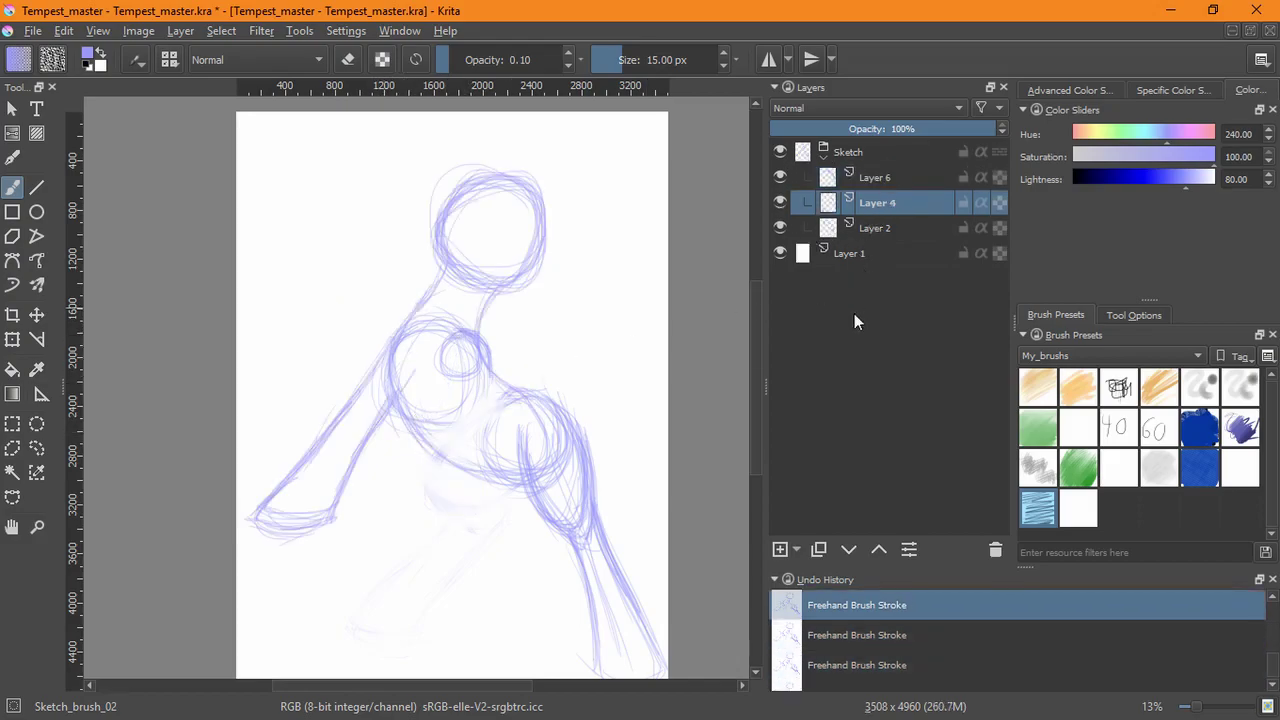
left_click(1078, 428)
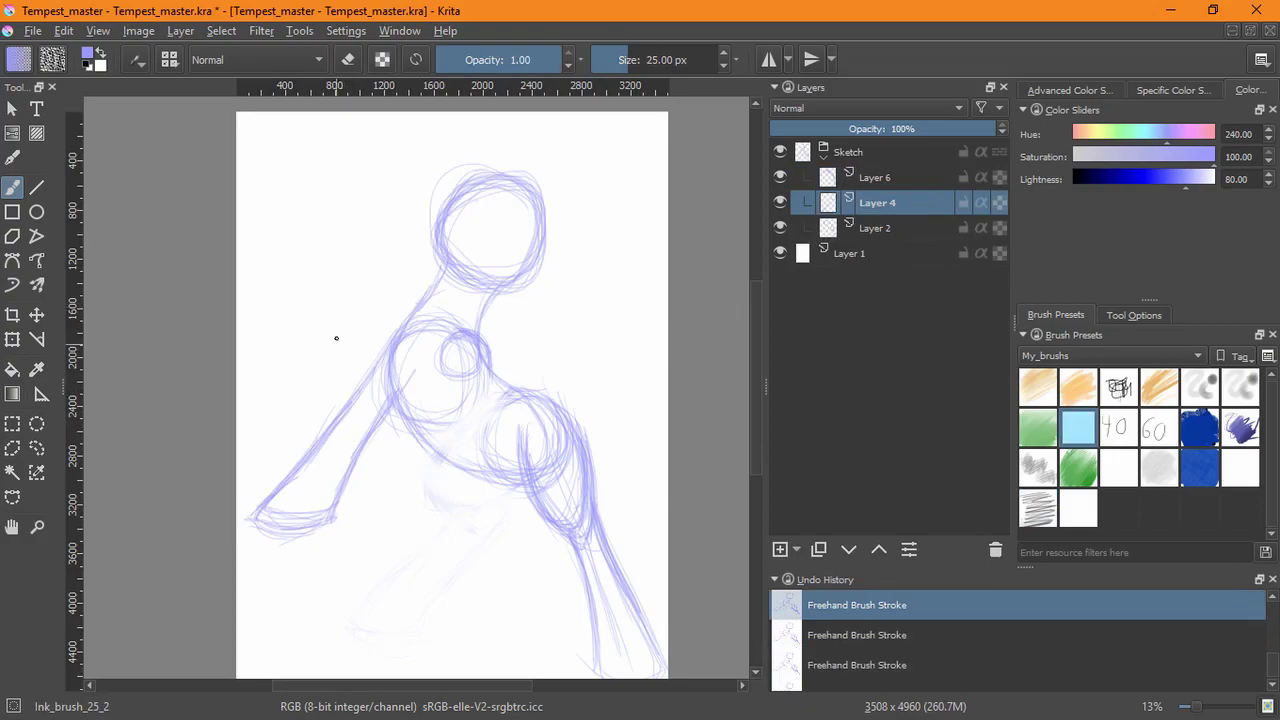
left_click(876, 177)
left_click(862, 205)
left_click(36, 448)
mouse_move(420, 345)
left_mouse_down()
mouse_move(347, 329)
mouse_move(264, 435)
mouse_move(312, 599)
mouse_move(417, 438)
mouse_move(432, 380)
left_mouse_up()
key("ctrl+x")
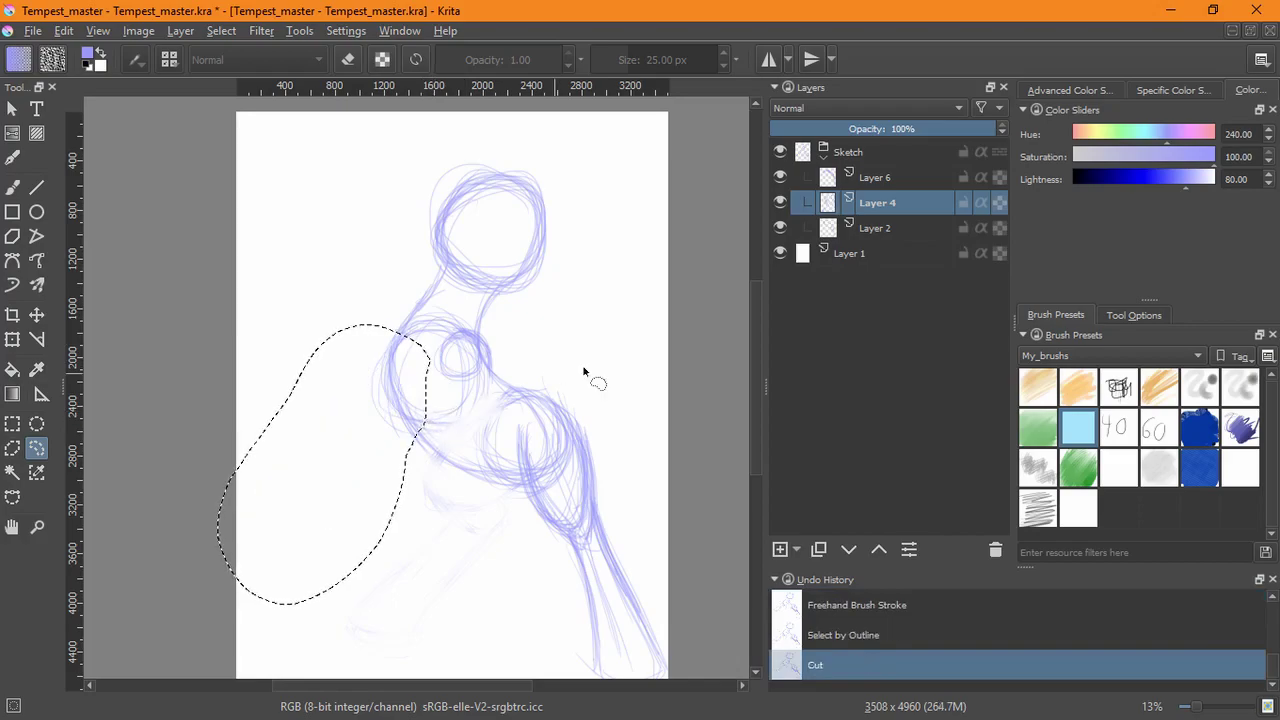
key("ctrl+v")
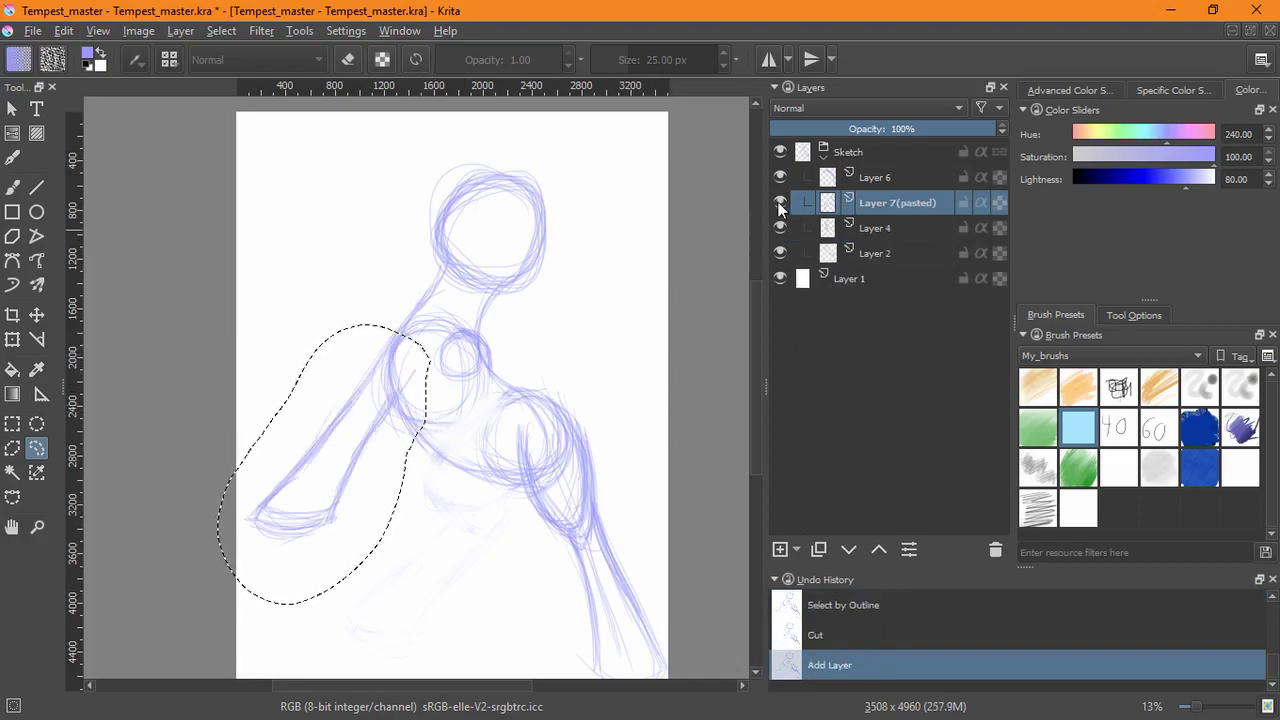
- Hide the pasted arm layer and clear the selection
left_click(780, 202)
left_click(221, 31)
left_click(240, 70)
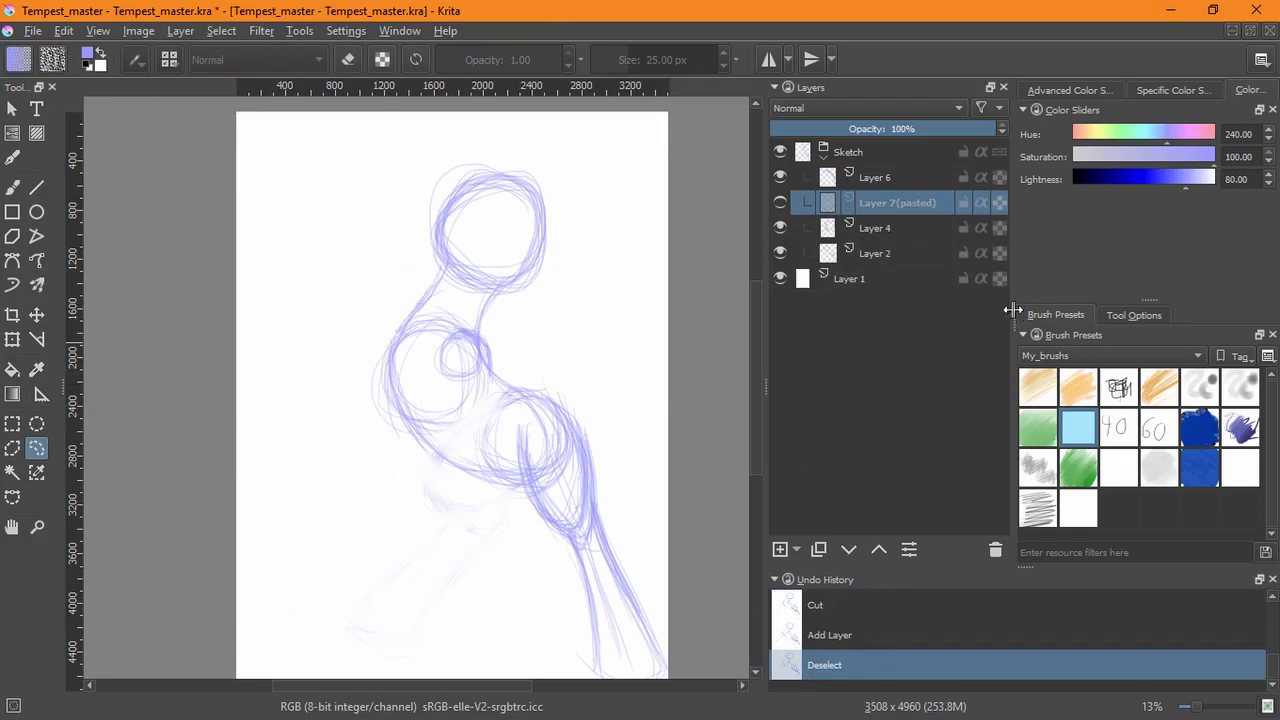
- On Layer 6, sketch a flared arm shape with Sketch_brush_02, running from the small shoulder circle down to the left below the torso
left_click(930, 177)
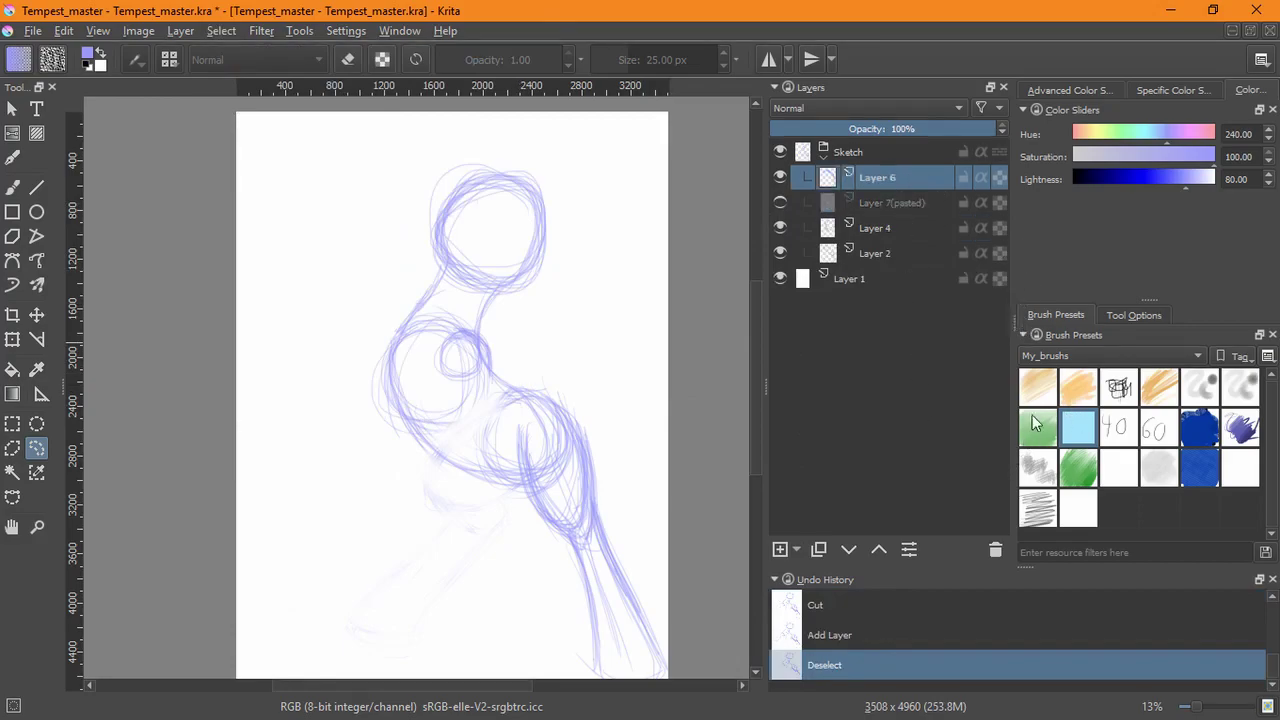
left_click(1038, 508)
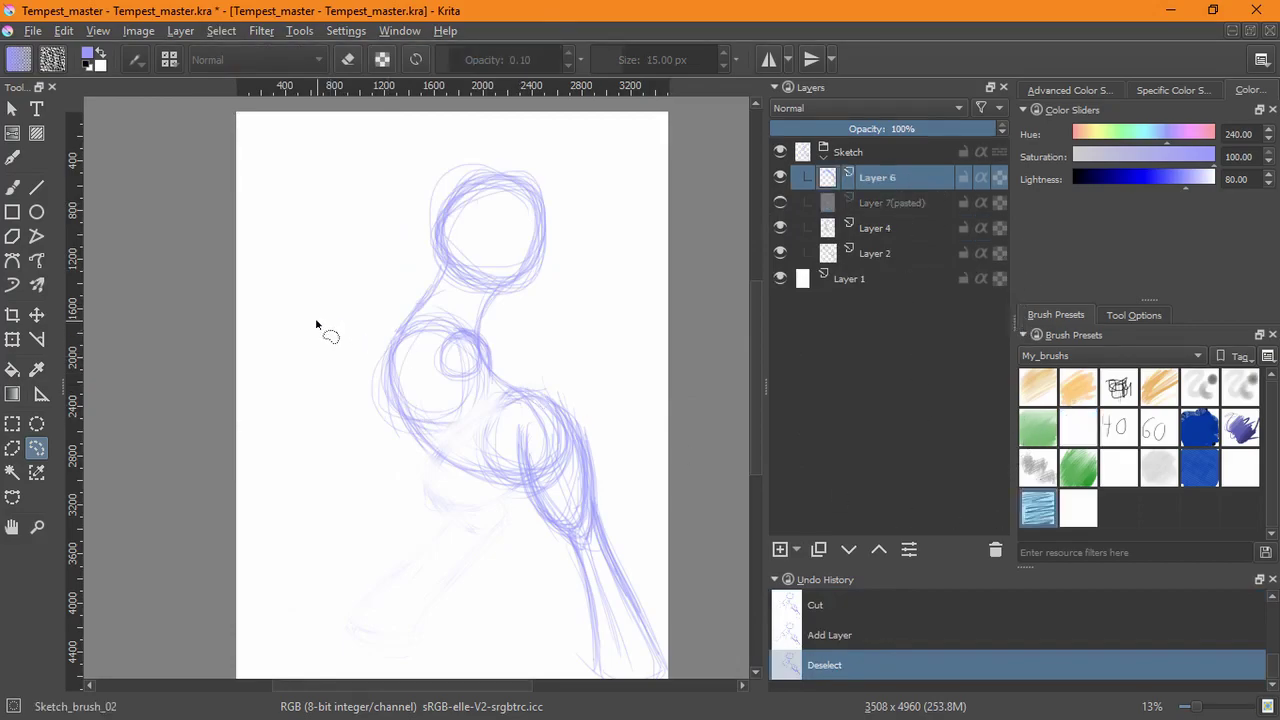
left_click(12, 187)
left_click_drag(477, 372, 464, 432)
left_click_drag(482, 374, 437, 482)
left_click_drag(472, 400, 418, 574)
left_click_drag(443, 349, 343, 523)
mouse_move(430, 375)
left_mouse_down()
mouse_move(349, 537)
mouse_move(412, 564)
mouse_move(339, 575)
left_mouse_up()
left_click_drag(364, 500, 334, 547)
left_click_drag(380, 468, 338, 556)
left_click_drag(390, 472, 338, 537)
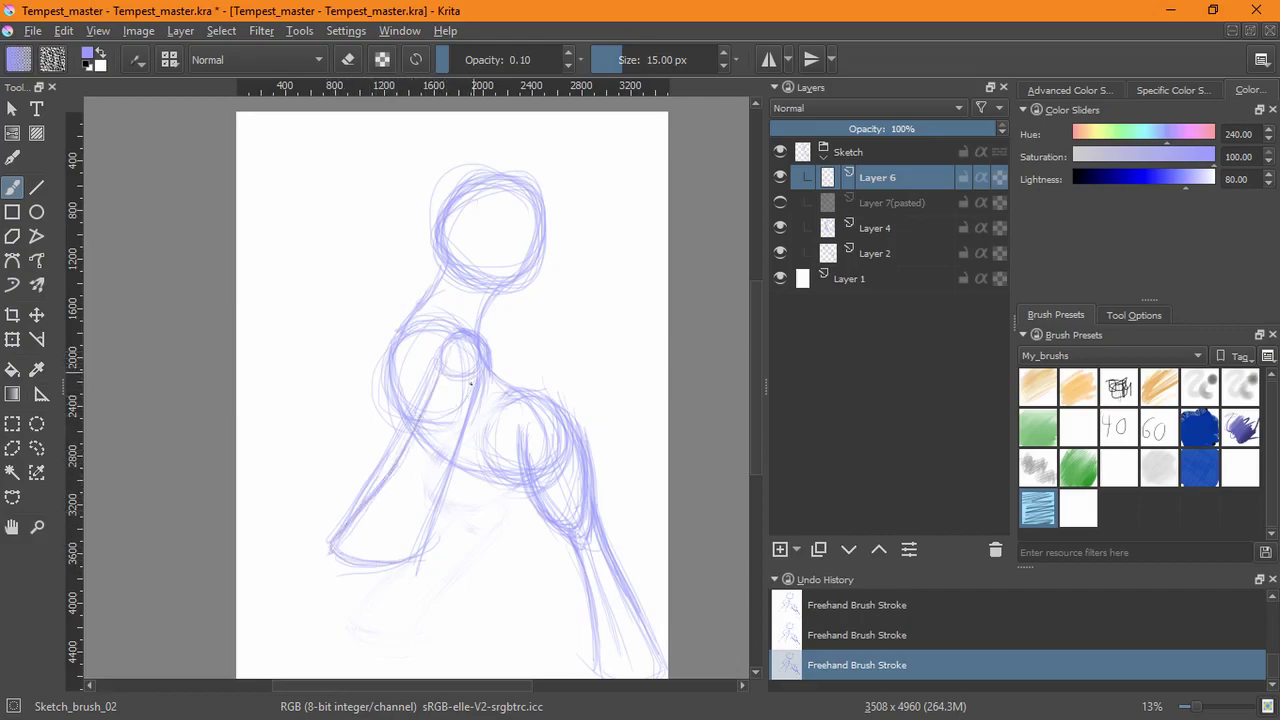
- Redraw the arm's sides and lower edge slightly further right as a second contour within Layer 6
left_click_drag(470, 398, 453, 542)
left_click_drag(463, 436, 455, 555)
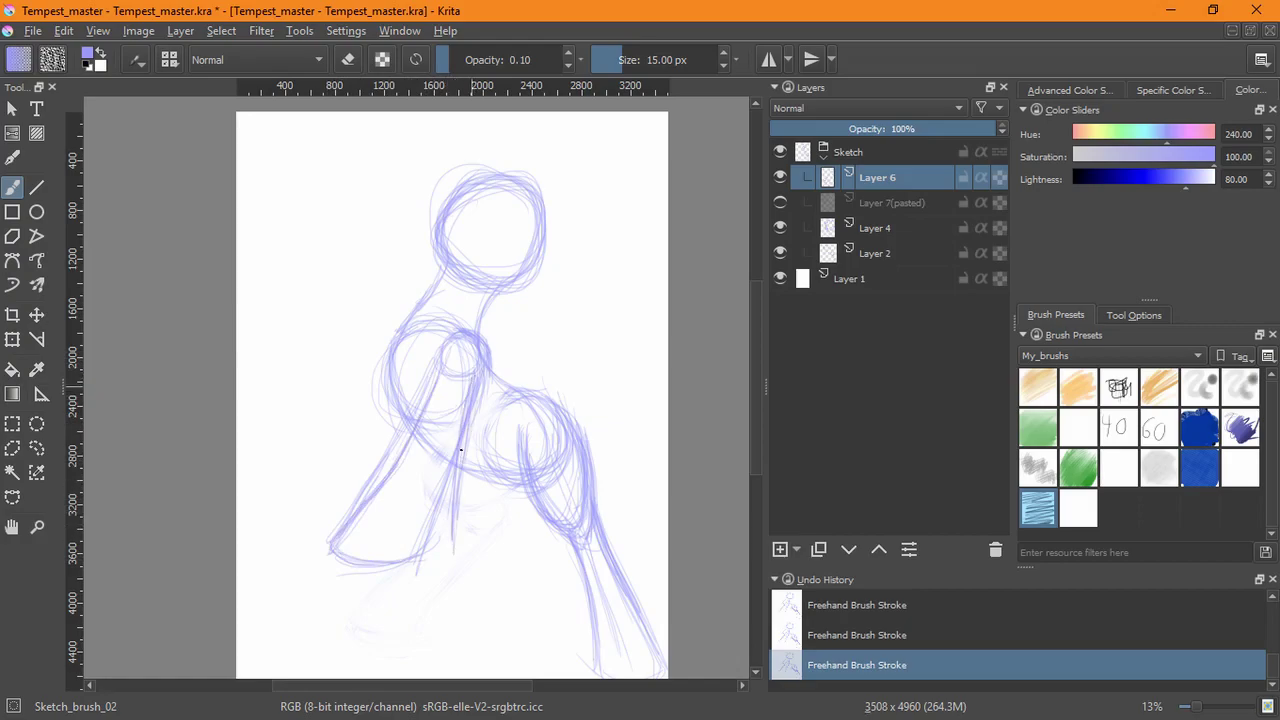
mouse_move(348, 534)
left_mouse_down()
mouse_move(372, 559)
mouse_move(412, 554)
left_mouse_up()
left_click_drag(368, 508, 353, 550)
mouse_move(390, 480)
left_mouse_down()
mouse_move(351, 543)
mouse_move(393, 470)
left_mouse_up()
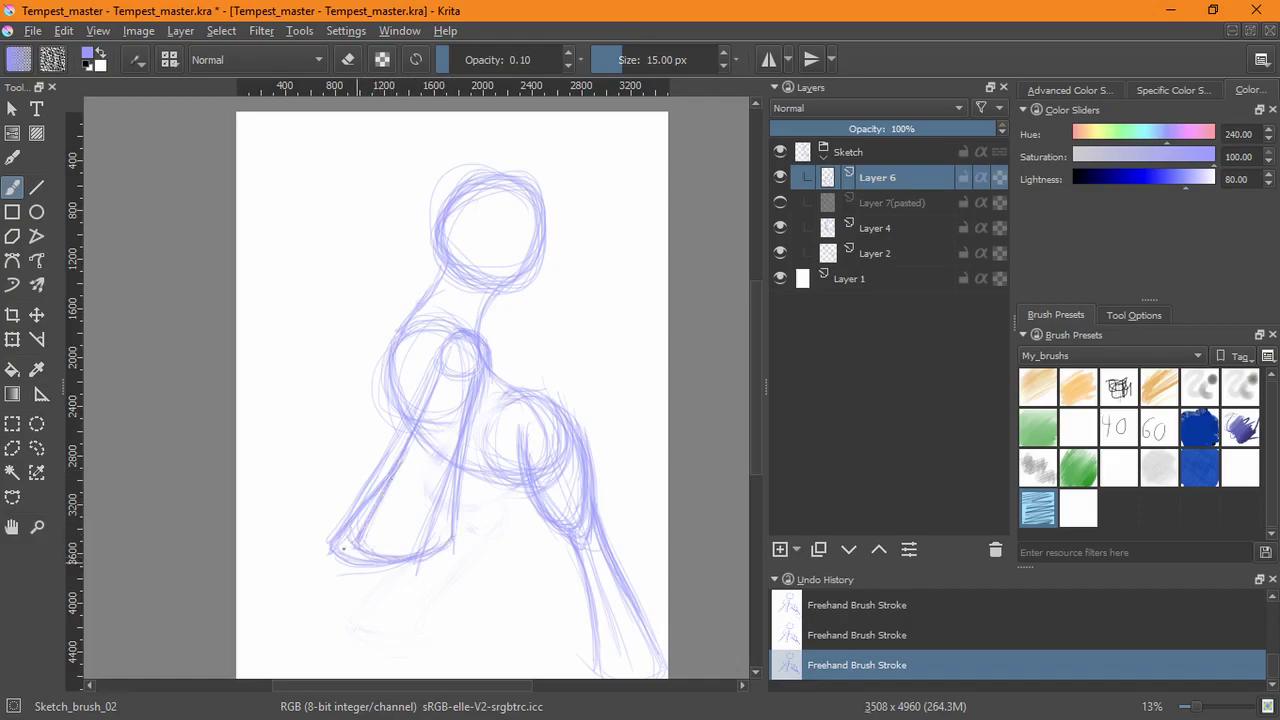
- Erase the arm's surplus outer, inner and shoulder lines using Ink_brush_25_2 in eraser mode at 68.26 px
left_click(1078, 428)
key("e")
left_click_drag(341, 460, 375, 458)
mouse_move(368, 482)
left_mouse_down()
mouse_move(327, 568)
mouse_move(323, 547)
mouse_move(399, 565)
mouse_move(346, 572)
mouse_move(446, 572)
mouse_move(336, 538)
mouse_move(364, 480)
mouse_move(341, 553)
mouse_move(402, 433)
mouse_move(392, 452)
mouse_move(450, 515)
mouse_move(435, 509)
mouse_move(437, 540)
left_mouse_up()
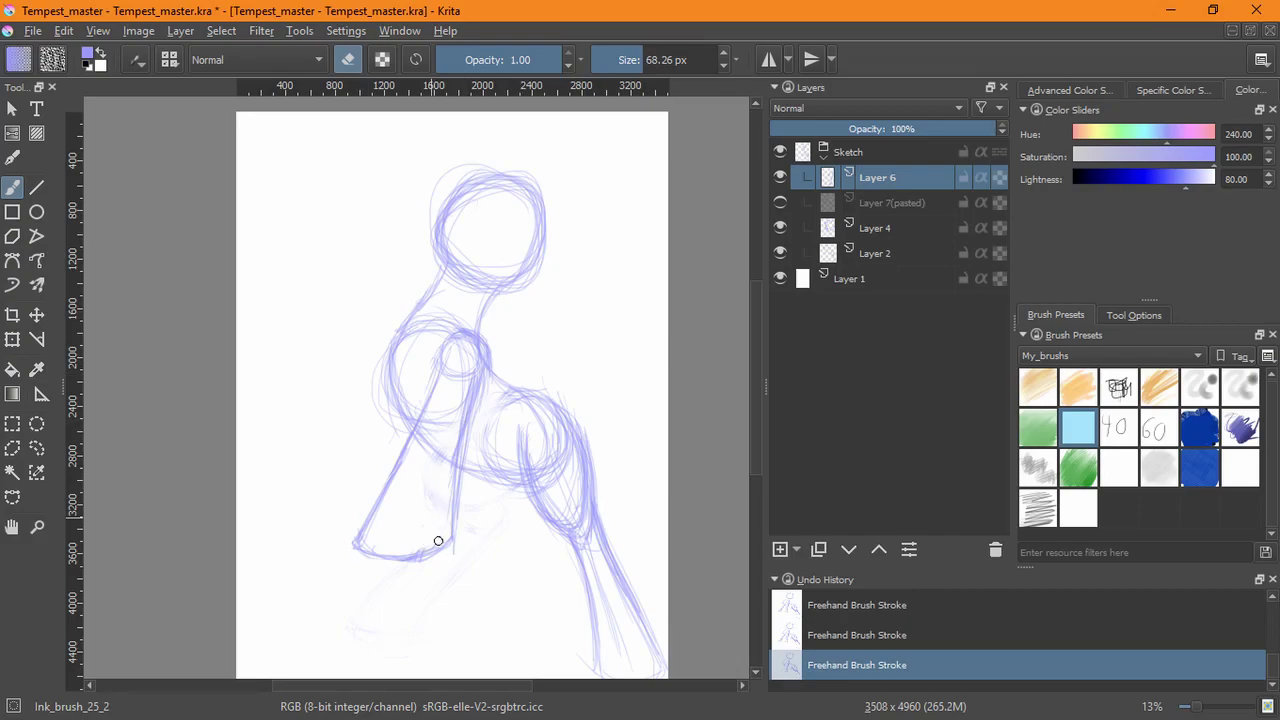
left_click_drag(498, 354, 477, 426)
left_click_drag(487, 329, 489, 378)
- Skew the arm on Layer 6 with the Transform tool so its lower end shifts right and it hangs more vertically
left_click(12, 339)
mouse_move(432, 580)
left_mouse_down()
mouse_move(471, 586)
mouse_move(474, 526)
left_mouse_up()
key("ctrl+z")
mouse_move(511, 486)
left_mouse_down()
mouse_move(516, 500)
mouse_move(488, 495)
left_mouse_up()
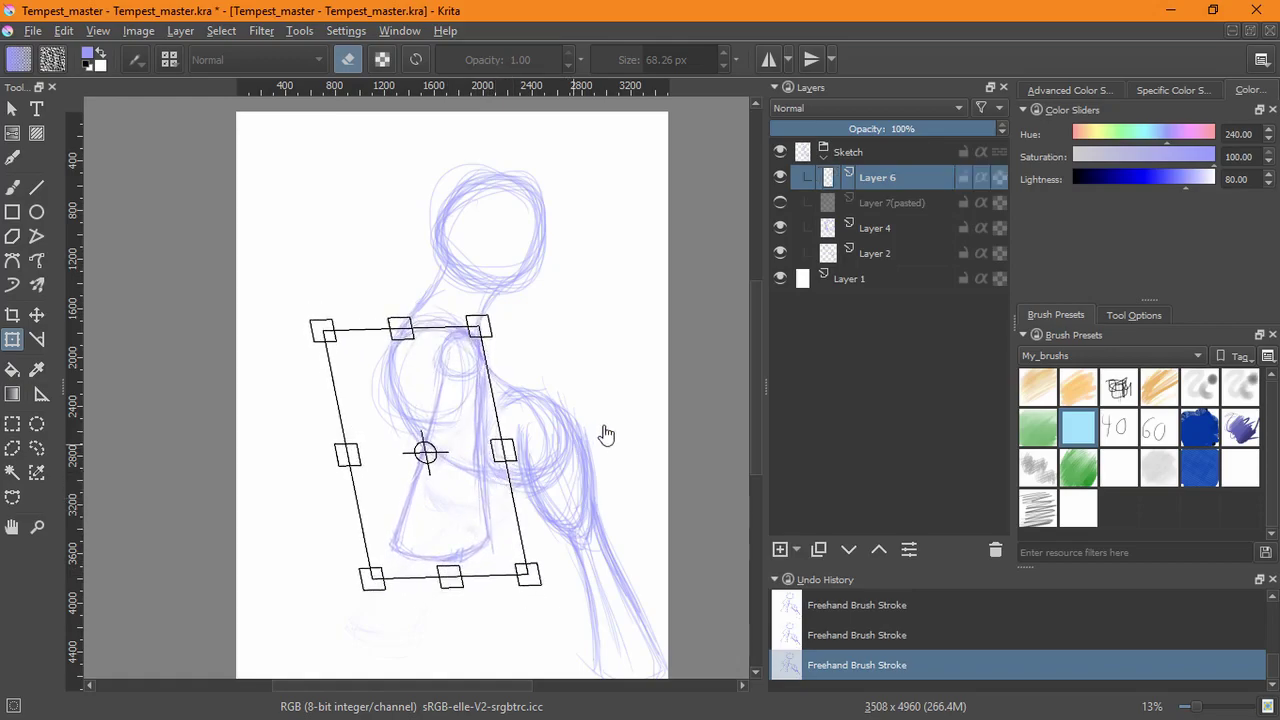
key("Return")
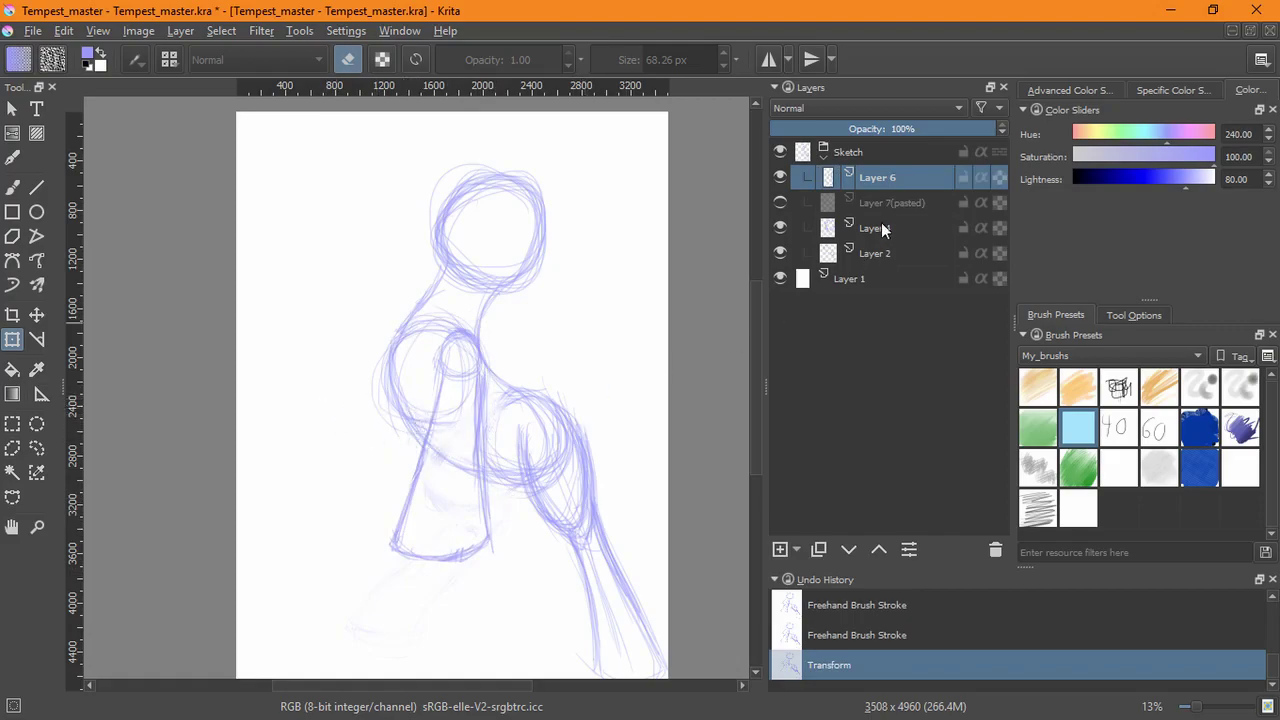
- Add a new layer above Layer 6 and return to the freehand brush with the Sketch_brush_02 preset
left_click(779, 549)
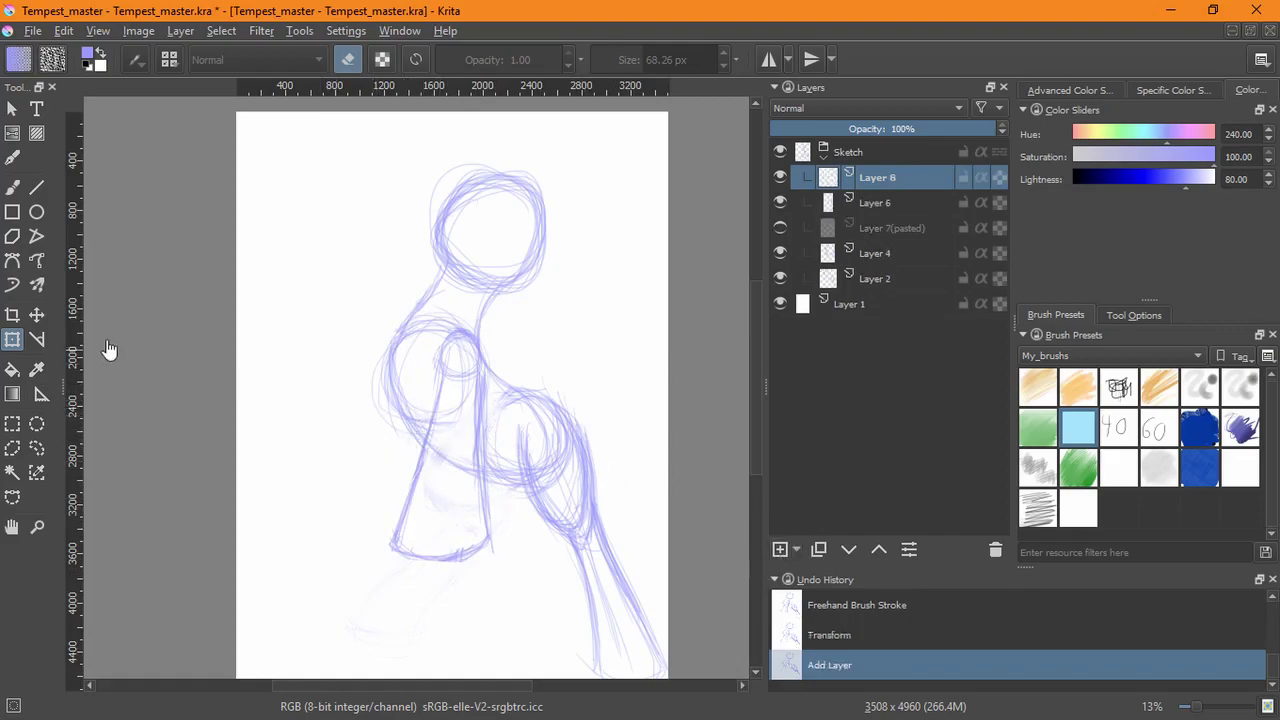
left_click(12, 187)
left_click(1038, 509)
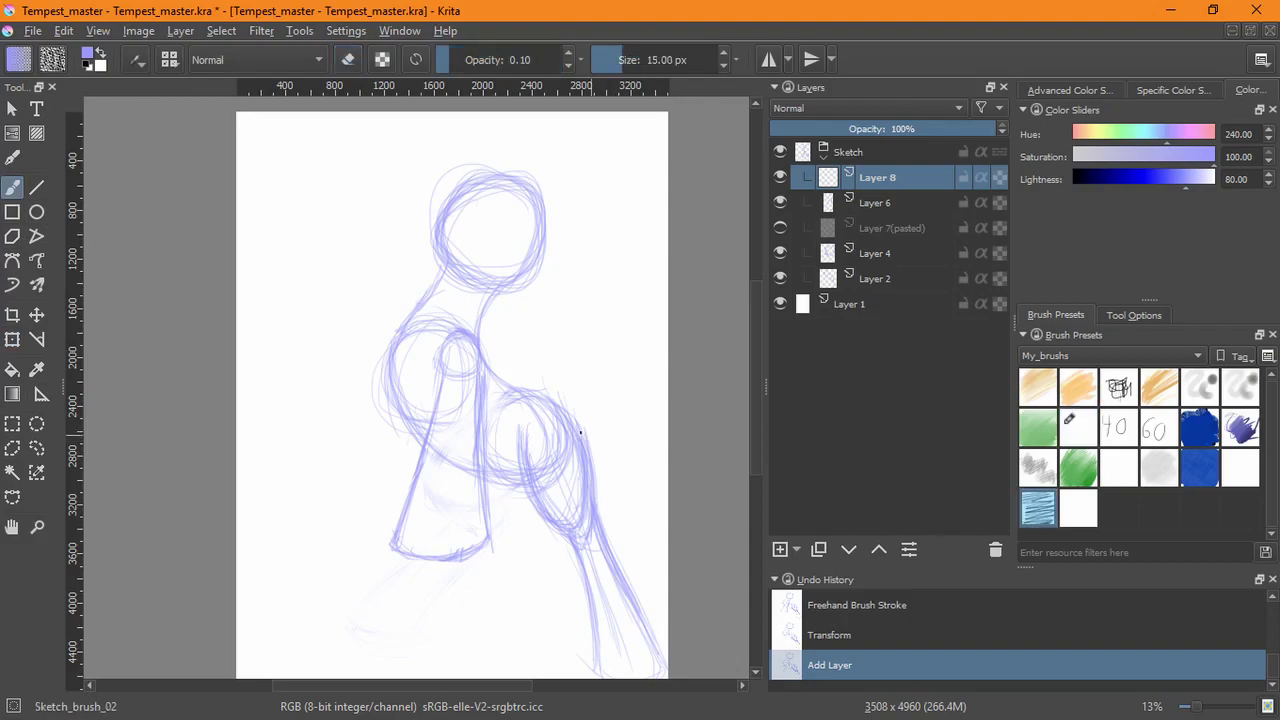
- Try the far arm bent, with the forearm raised left of the torso, and undo its strokes
left_click_drag(313, 268, 375, 378)
mouse_move(315, 291)
left_mouse_down()
mouse_move(303, 253)
mouse_move(311, 318)
mouse_move(292, 294)
mouse_move(300, 284)
mouse_move(356, 378)
left_mouse_up()
left_click_drag(306, 278, 350, 350)
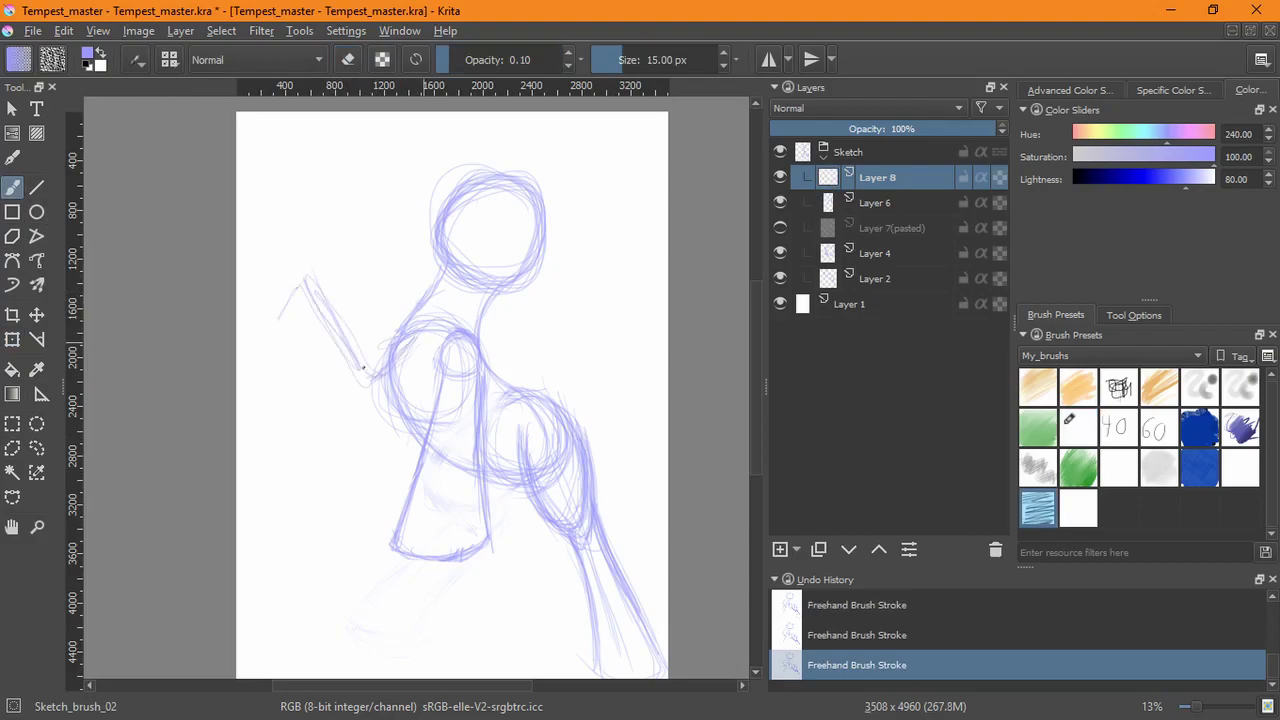
key("ctrl+z")
key("ctrl+z")
key("ctrl+z")
key("ctrl+z")
key("ctrl+z")
key("ctrl+z")
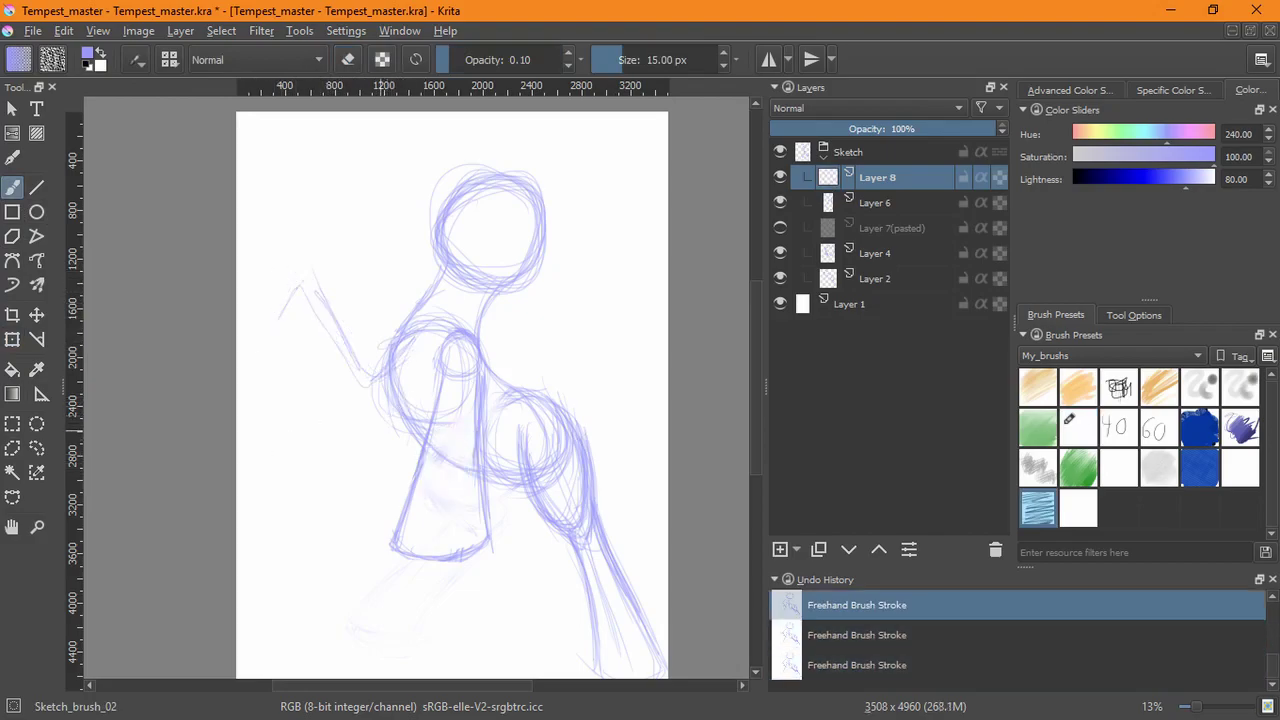
- Try the far arm as a straight flared shape reaching down to the left of the torso, and undo its strokes
mouse_move(391, 338)
left_mouse_down()
mouse_move(360, 369)
mouse_move(406, 316)
mouse_move(289, 446)
left_mouse_up()
left_click_drag(336, 398, 275, 457)
left_click_drag(380, 358, 276, 464)
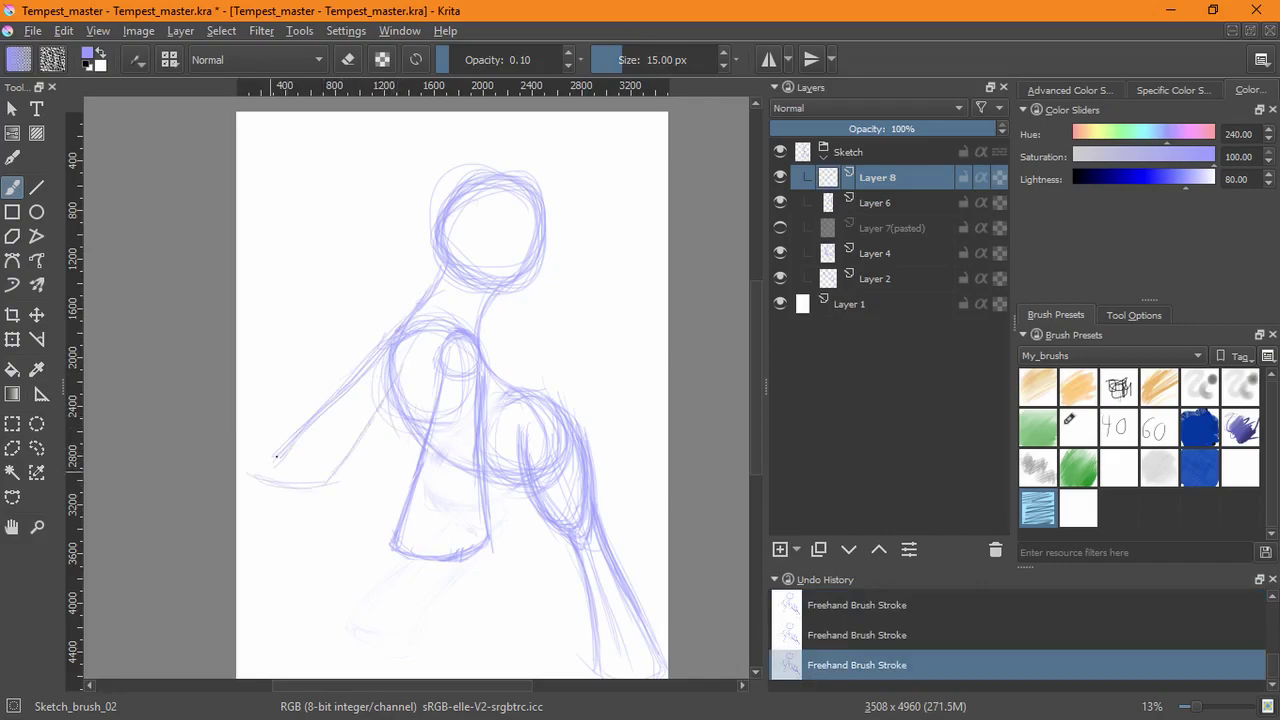
left_click_drag(250, 478, 294, 431)
key("ctrl+z")
key("ctrl+z")
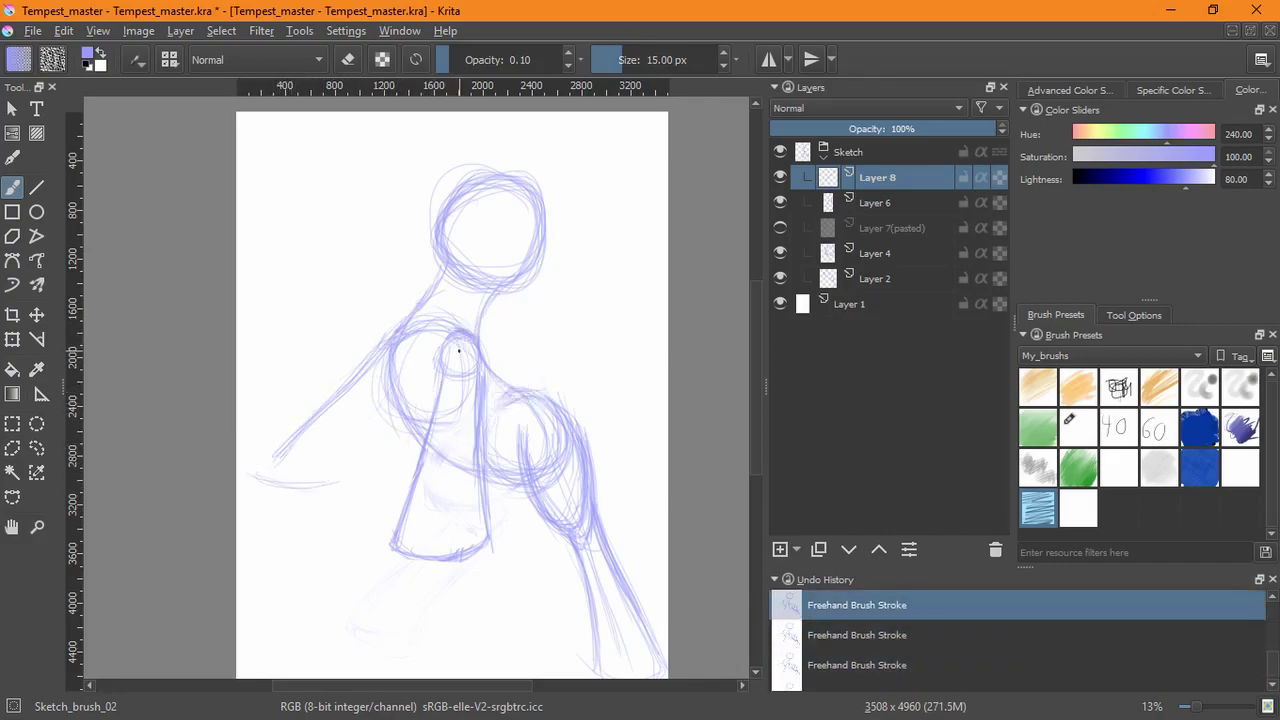
key("ctrl+z")
key("ctrl+z")
key("ctrl+z")
key("ctrl+z")
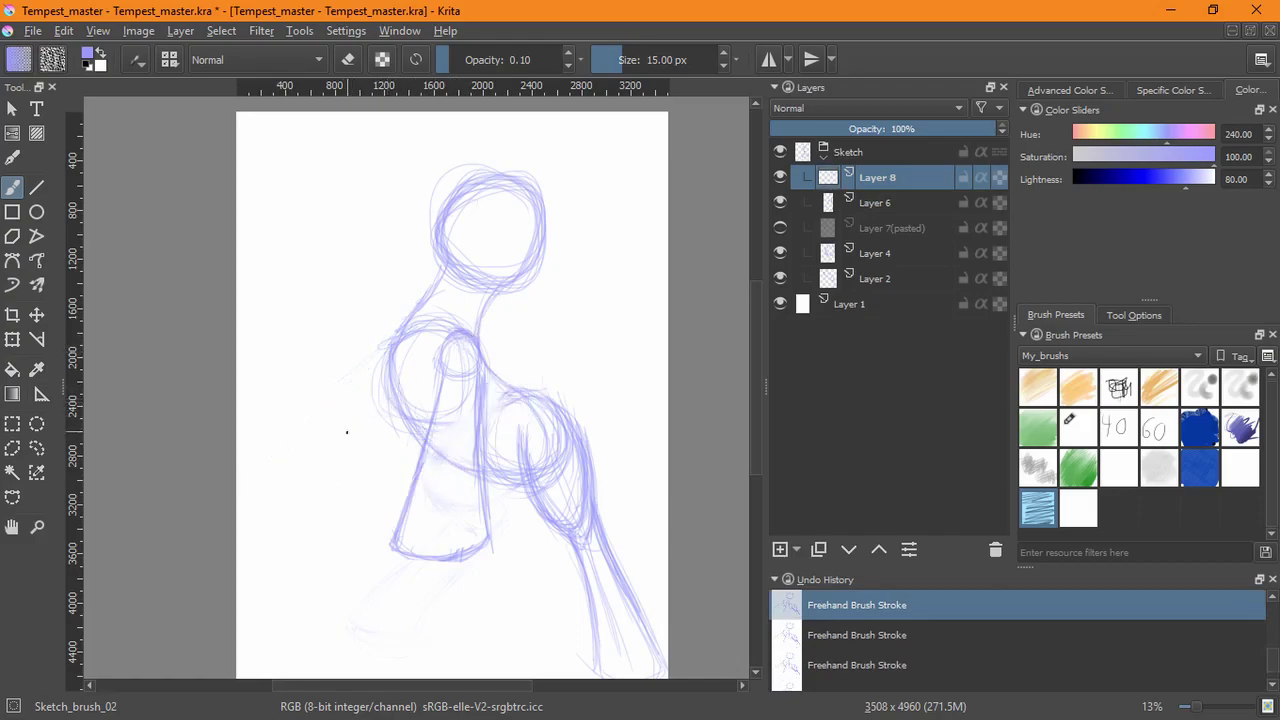
- Sketch a small rounded far shoulder at the upper left edge of the chest circle, undoing stray strokes
left_click(408, 333)
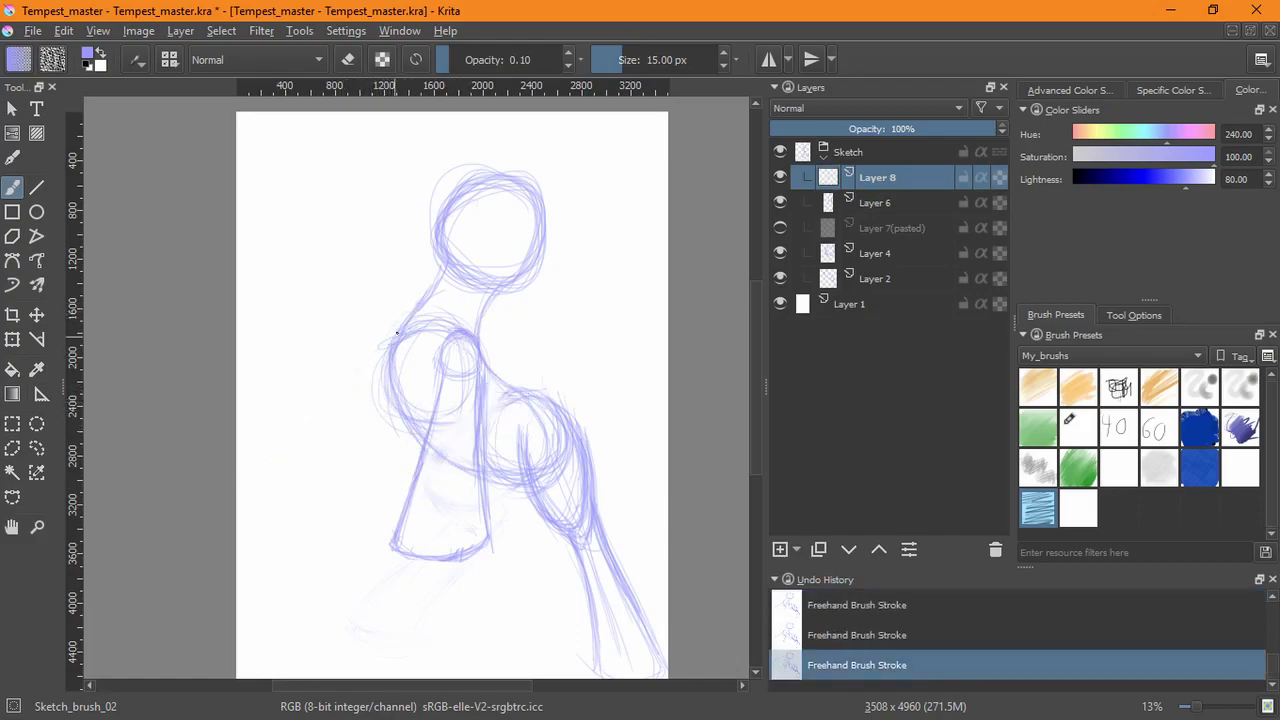
key("ctrl+z")
left_click_drag(394, 332, 408, 347)
key("ctrl+z")
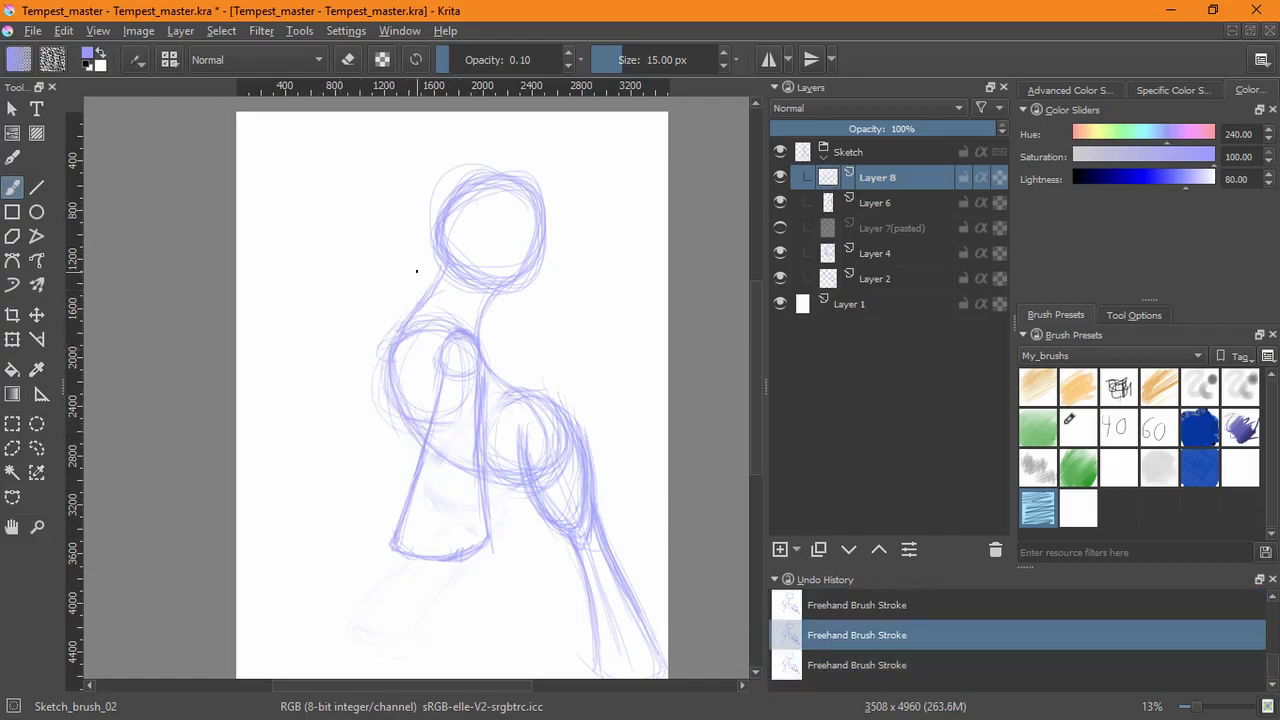
- Sketch the far arm as a straight flared shape reaching down and left from the far shoulder, undoing the trial strokes
mouse_move(422, 324)
left_mouse_down()
mouse_move(389, 323)
mouse_move(412, 335)
mouse_move(399, 360)
mouse_move(347, 364)
mouse_move(329, 302)
mouse_move(385, 372)
mouse_move(358, 393)
mouse_move(321, 282)
mouse_move(399, 346)
mouse_move(385, 428)
mouse_move(384, 362)
mouse_move(325, 336)
mouse_move(360, 398)
left_mouse_up()
key("ctrl+z")
key("ctrl+z")
key("ctrl+z")
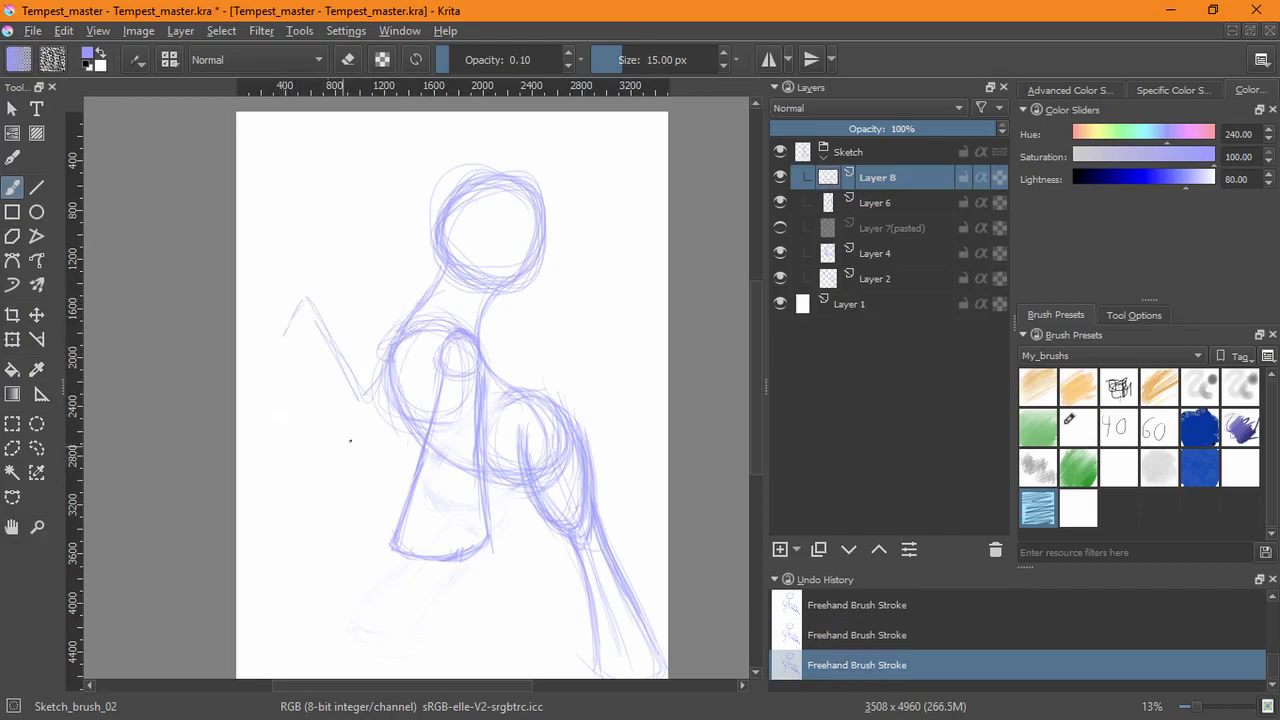
key("ctrl+z")
- Make Layer 7(pasted) visible, check the contents of the lower layers, and add a new layer directly above Layer 2
left_click(780, 229)
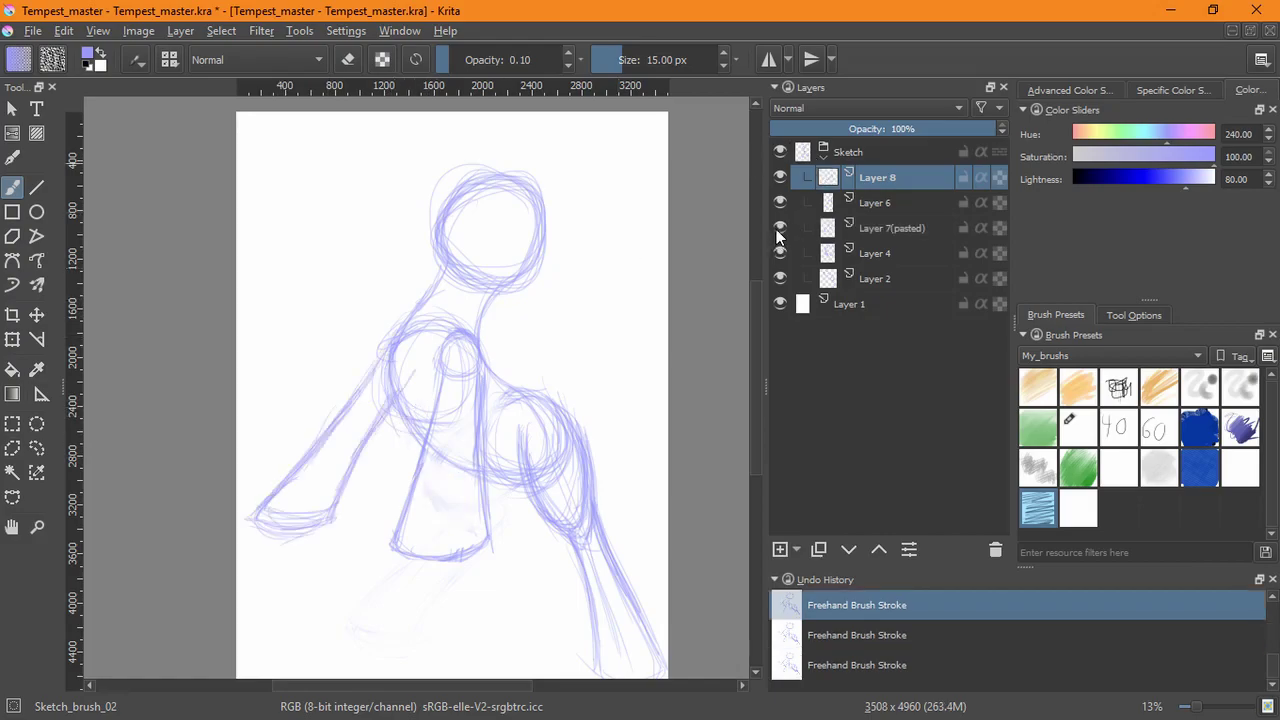
mouse_move(780, 230)
left_click(780, 229)
left_click(780, 229)
left_click(780, 253)
left_click(780, 253)
left_click(780, 279)
left_click(780, 279)
left_click(800, 283)
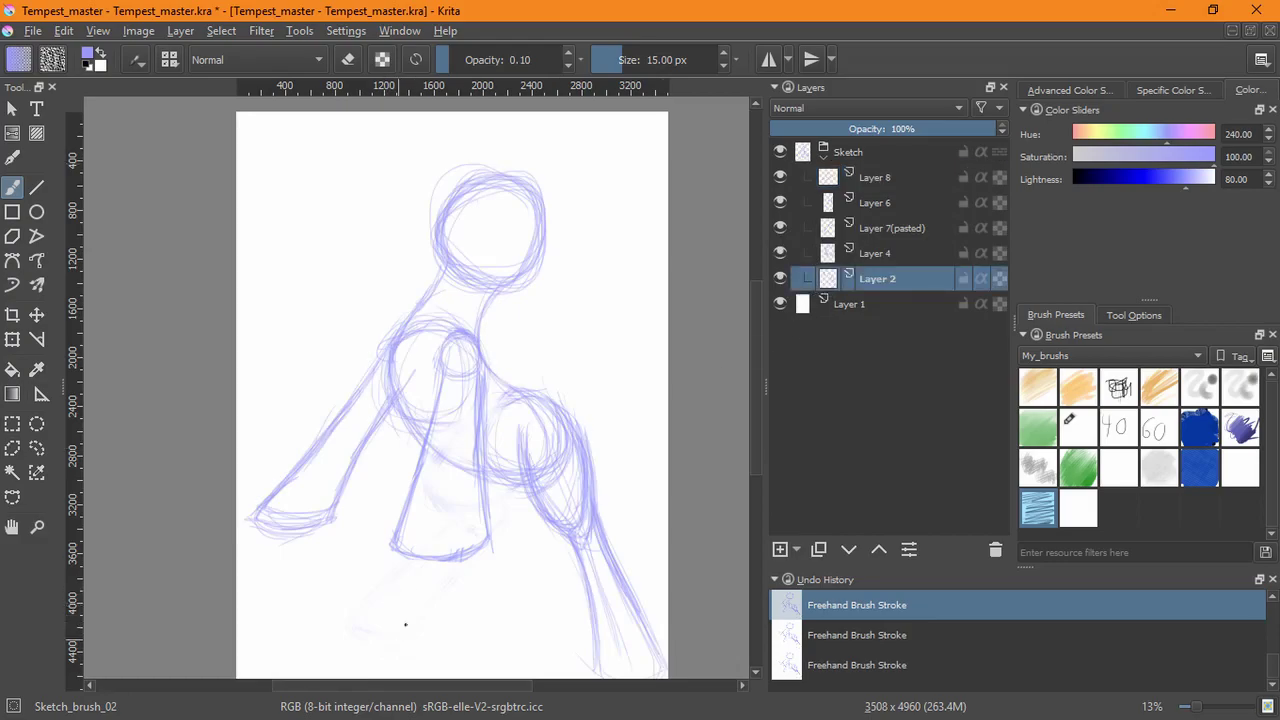
key("Insert")
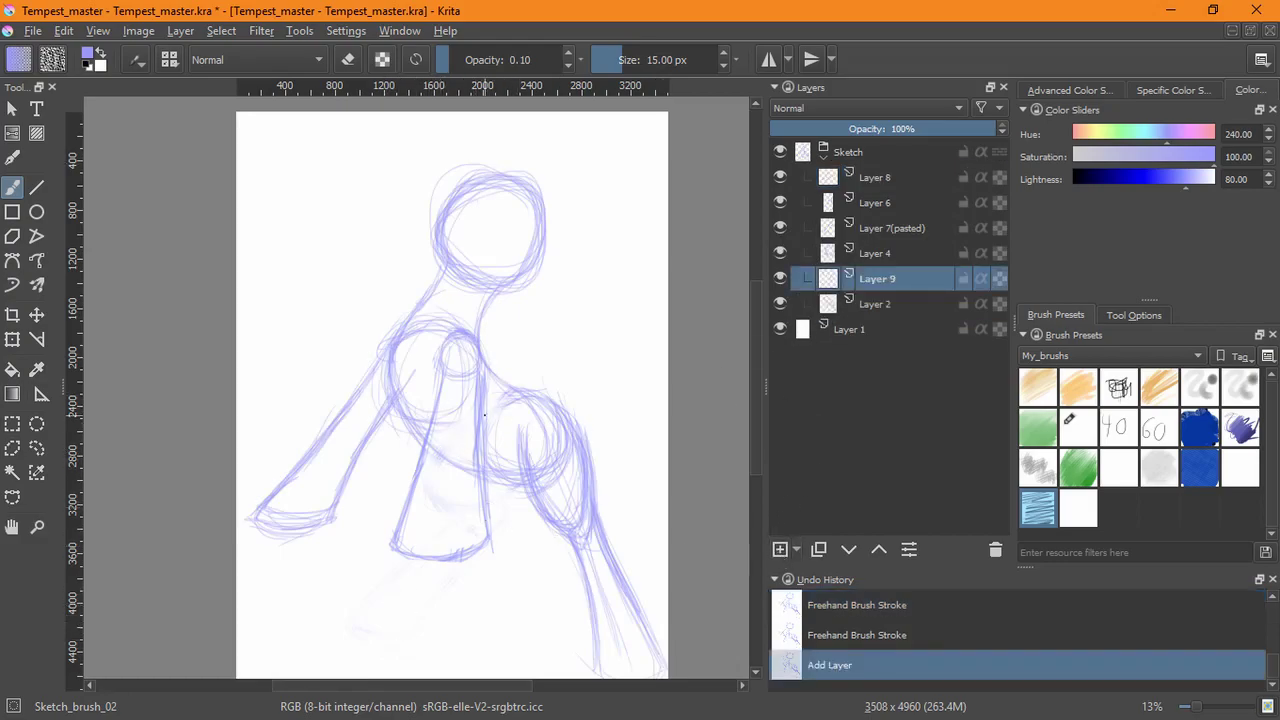
- Sketch the second leg with a bent thigh behind the near arm and a flared lower leg reaching down to the left
mouse_move(490, 412)
left_mouse_down()
mouse_move(430, 486)
mouse_move(446, 512)
left_mouse_up()
left_click_drag(474, 422, 440, 450)
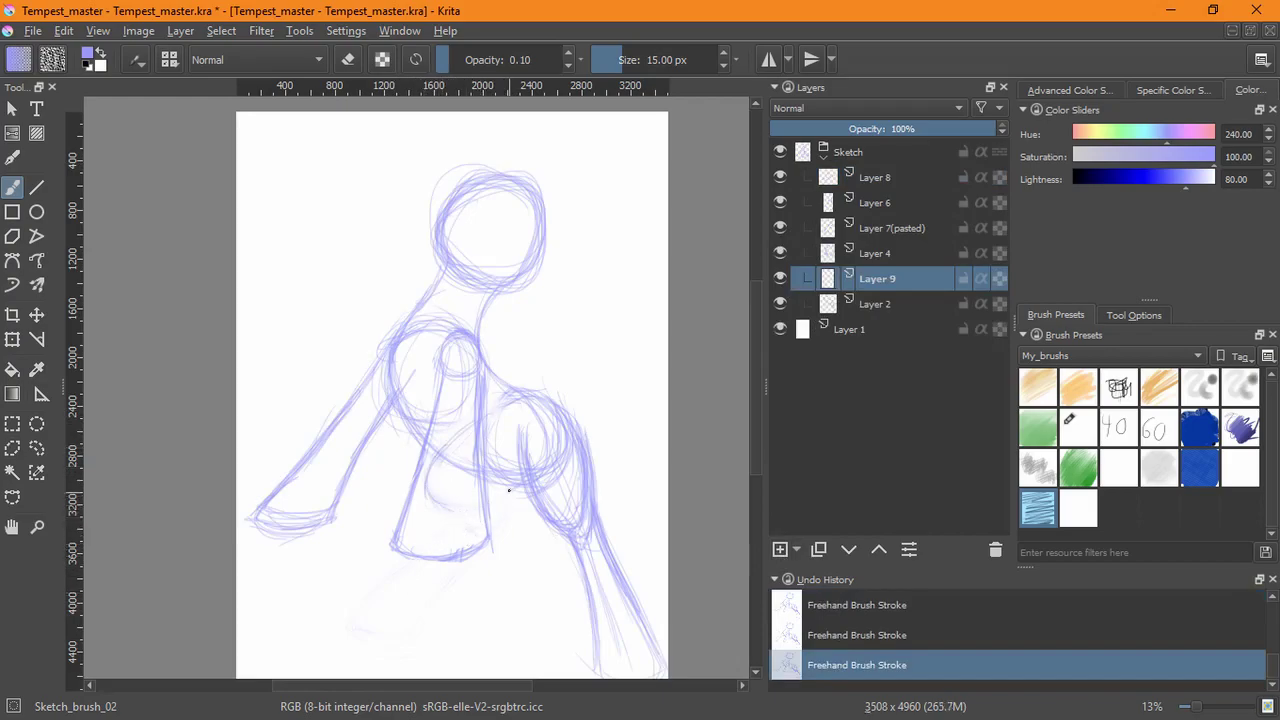
left_click_drag(500, 520, 420, 656)
left_click_drag(490, 541, 425, 642)
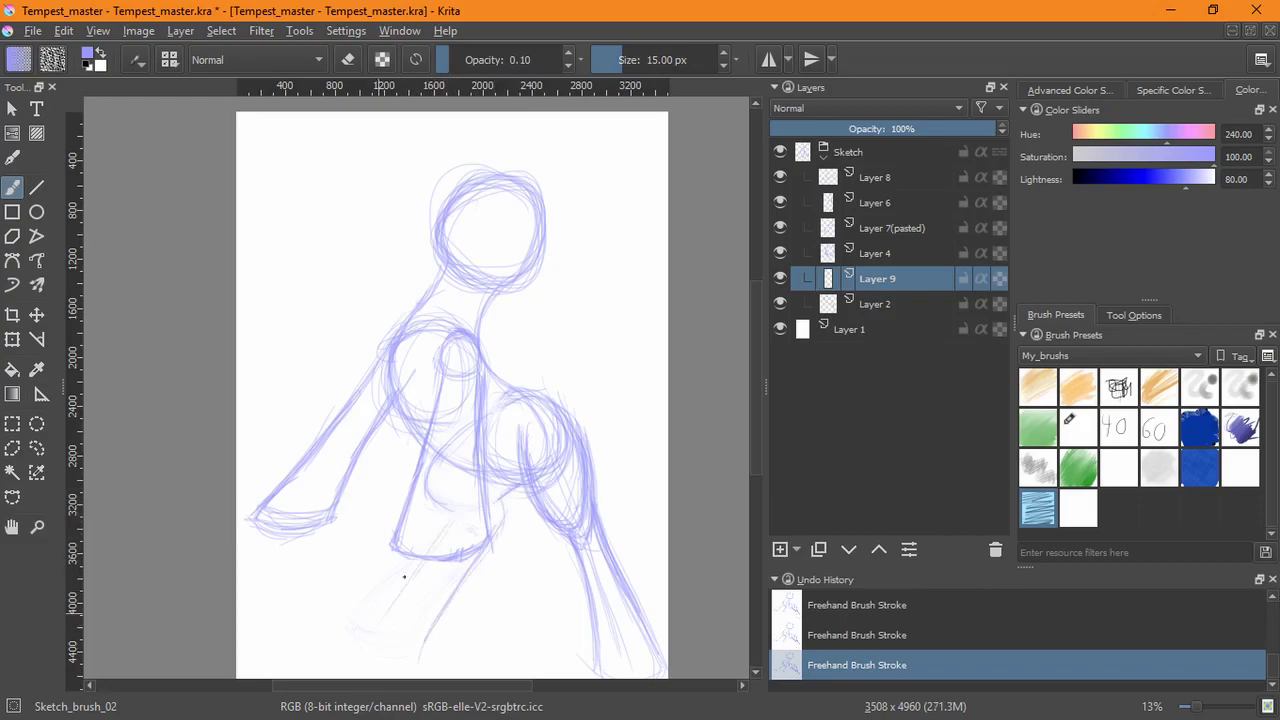
mouse_move(418, 636)
left_mouse_down()
mouse_move(362, 645)
mouse_move(388, 600)
left_mouse_up()
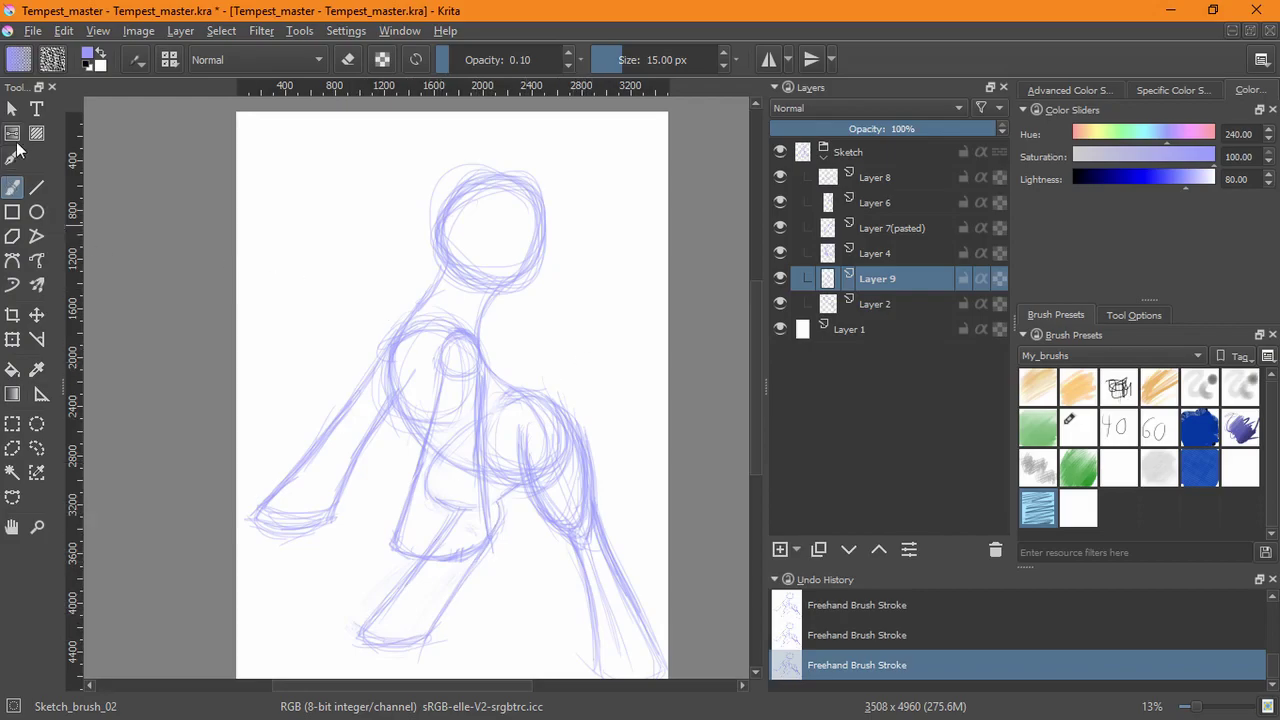
- Shear the second leg with the Transform tool so its foot end shifts further left, undoing the first attempt
left_click(12, 339)
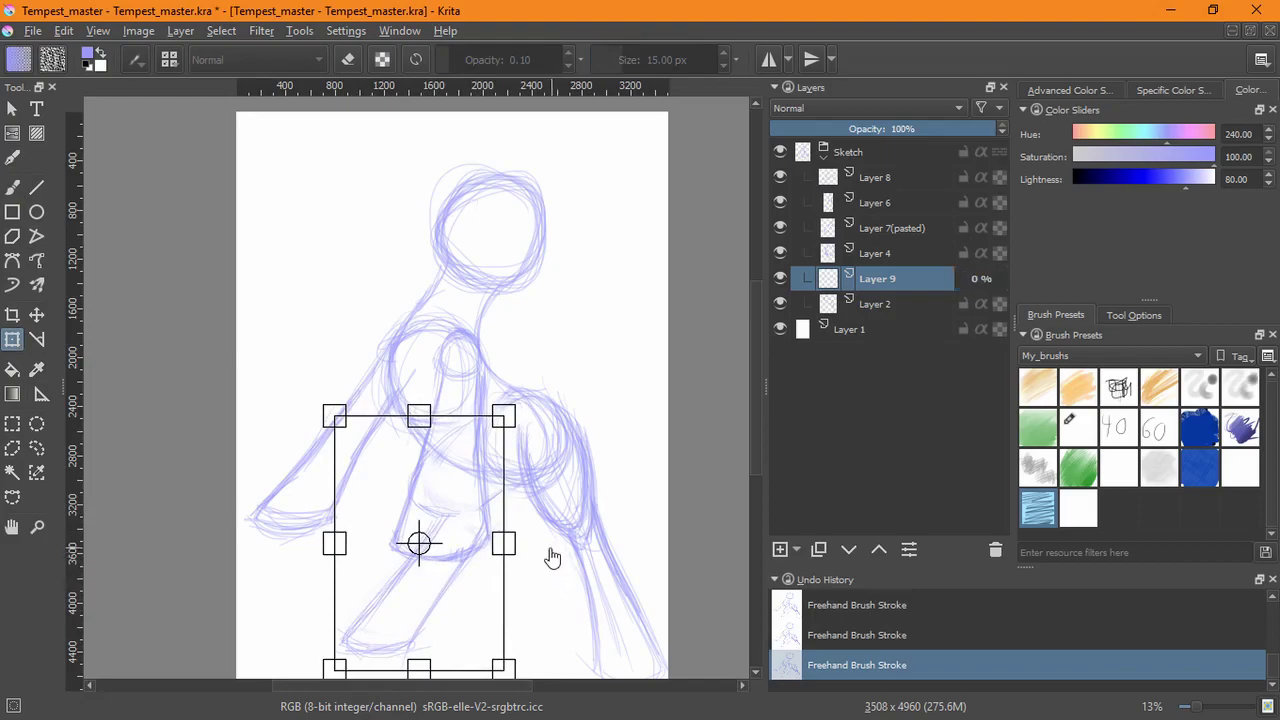
key("Return")
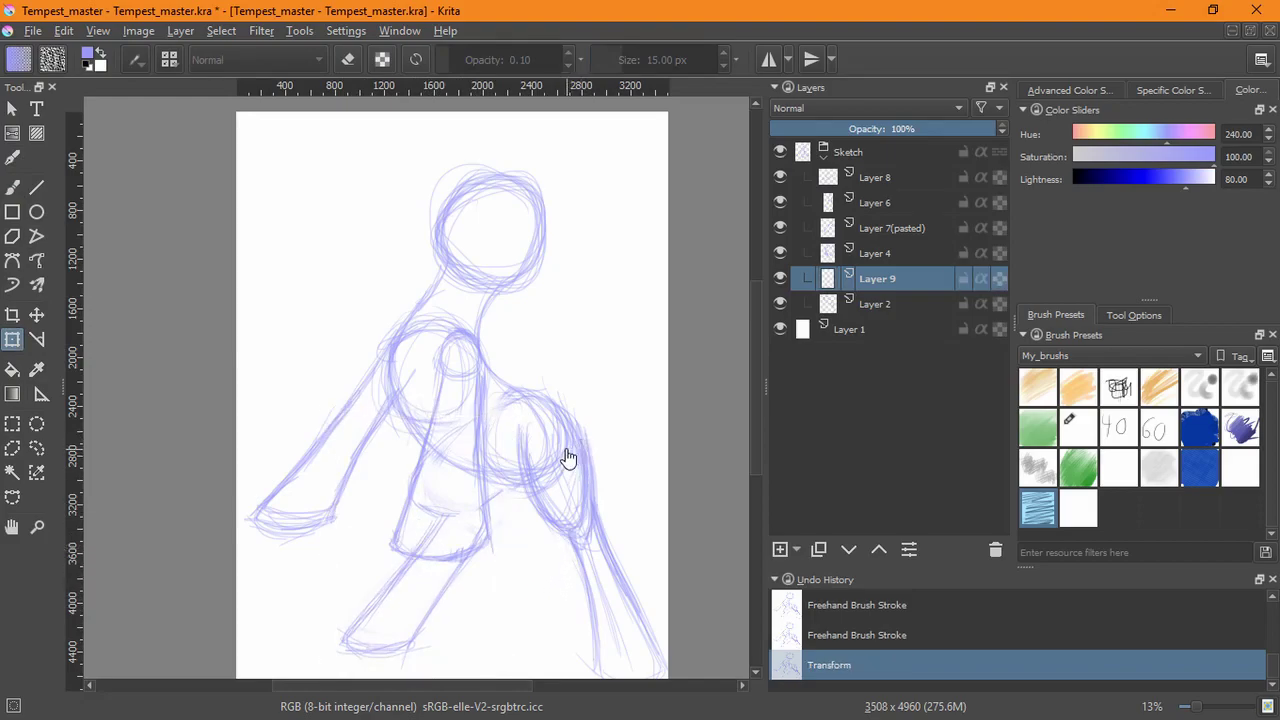
key("ctrl+z")
left_click(470, 576)
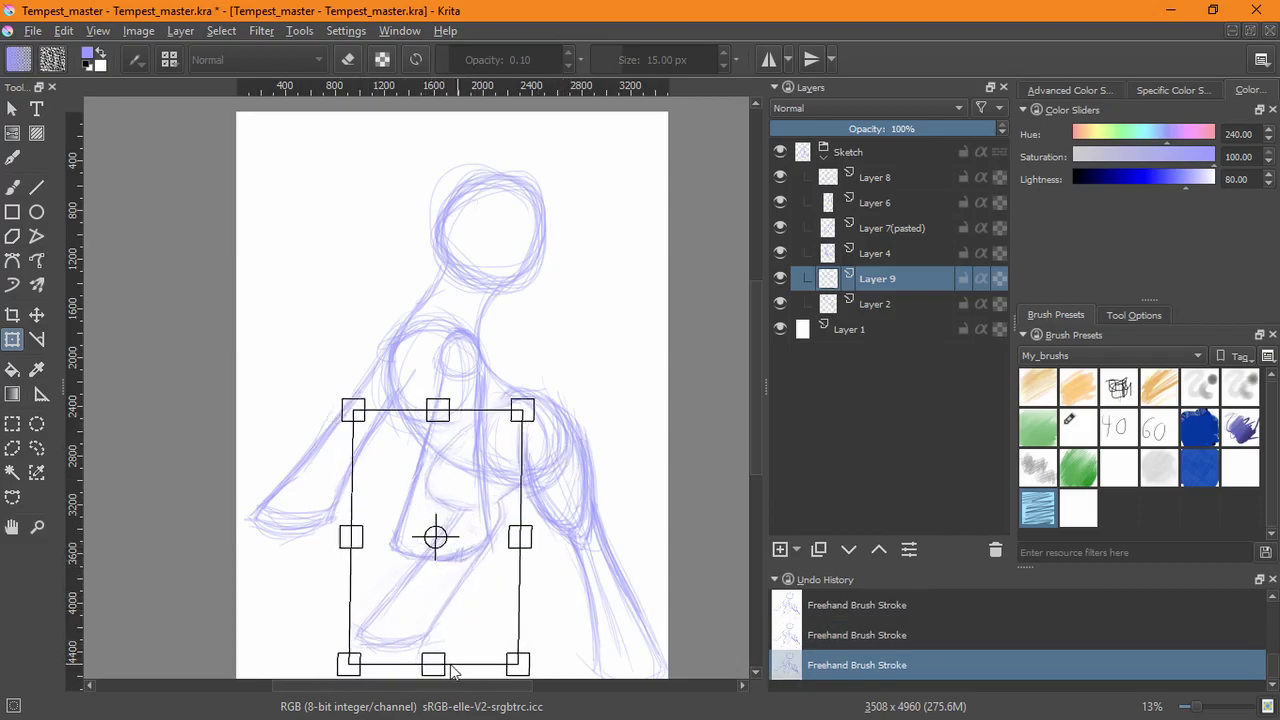
left_click_drag(462, 670, 440, 670)
left_click_drag(480, 563, 460, 564)
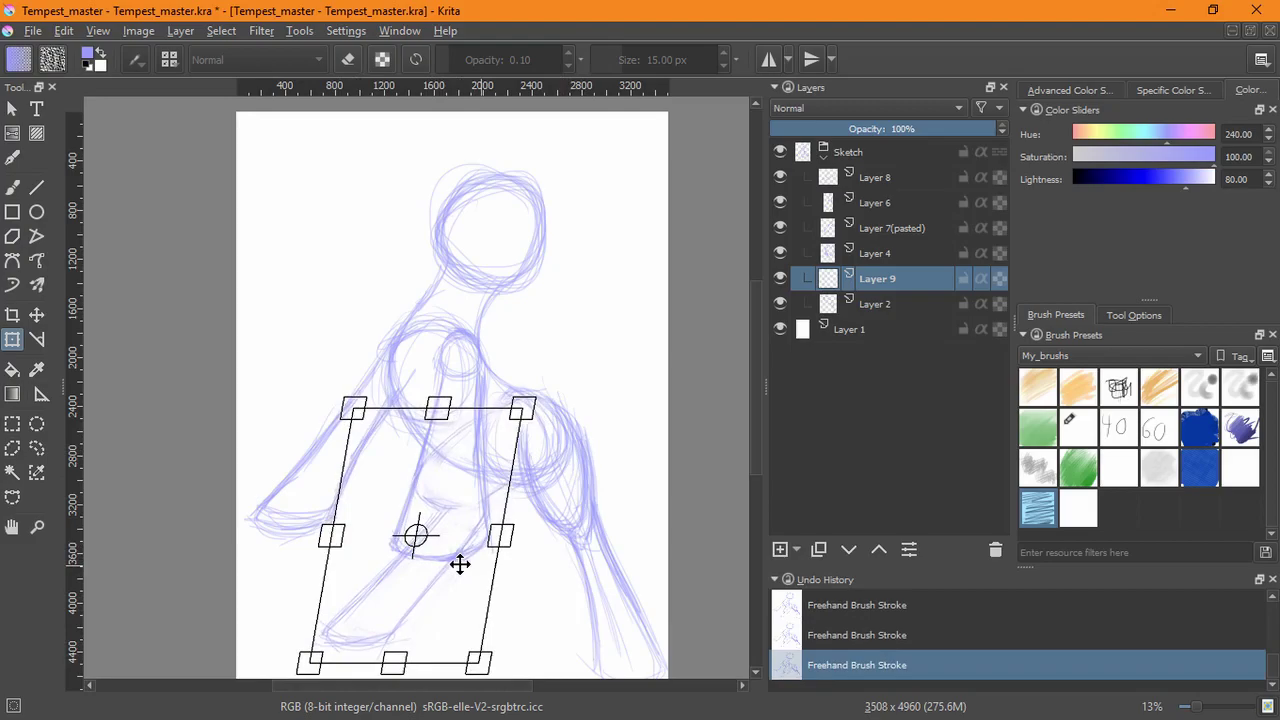
key("Return")
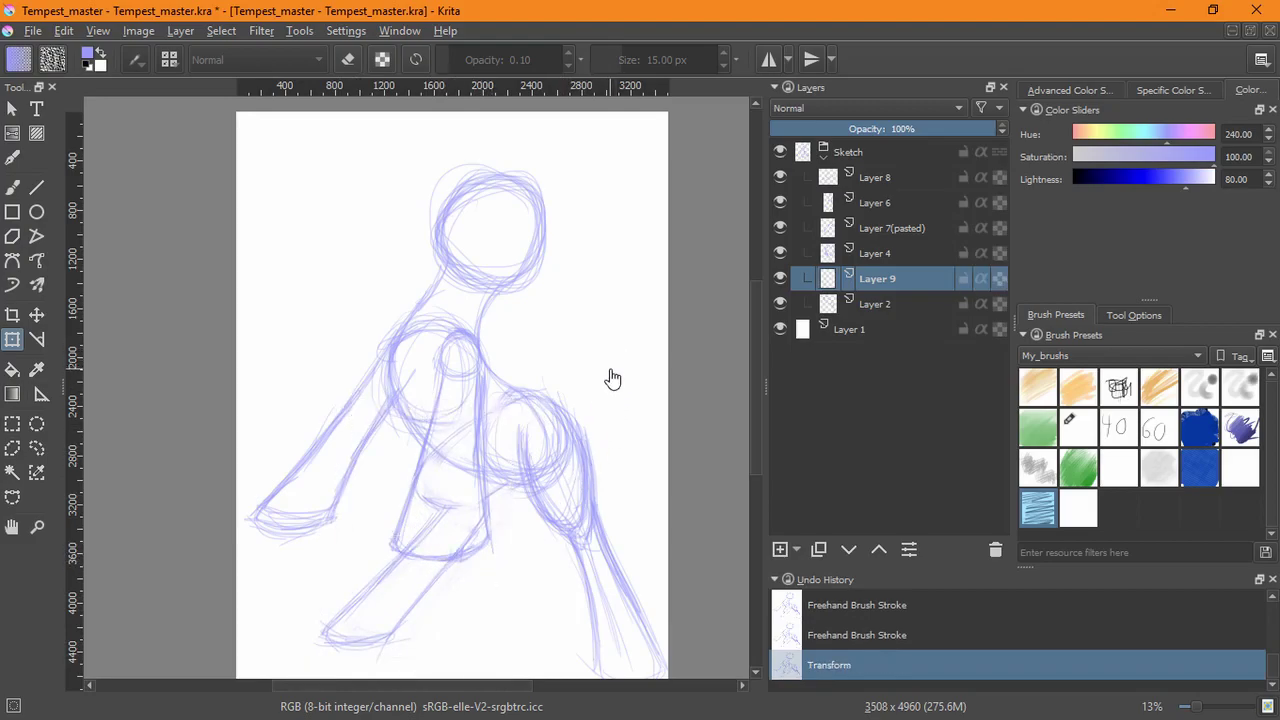
- Add a new layer above Layer 4 and return to the freehand brush, undoing a stray stroke near the head
left_click(803, 254)
left_click(780, 549)
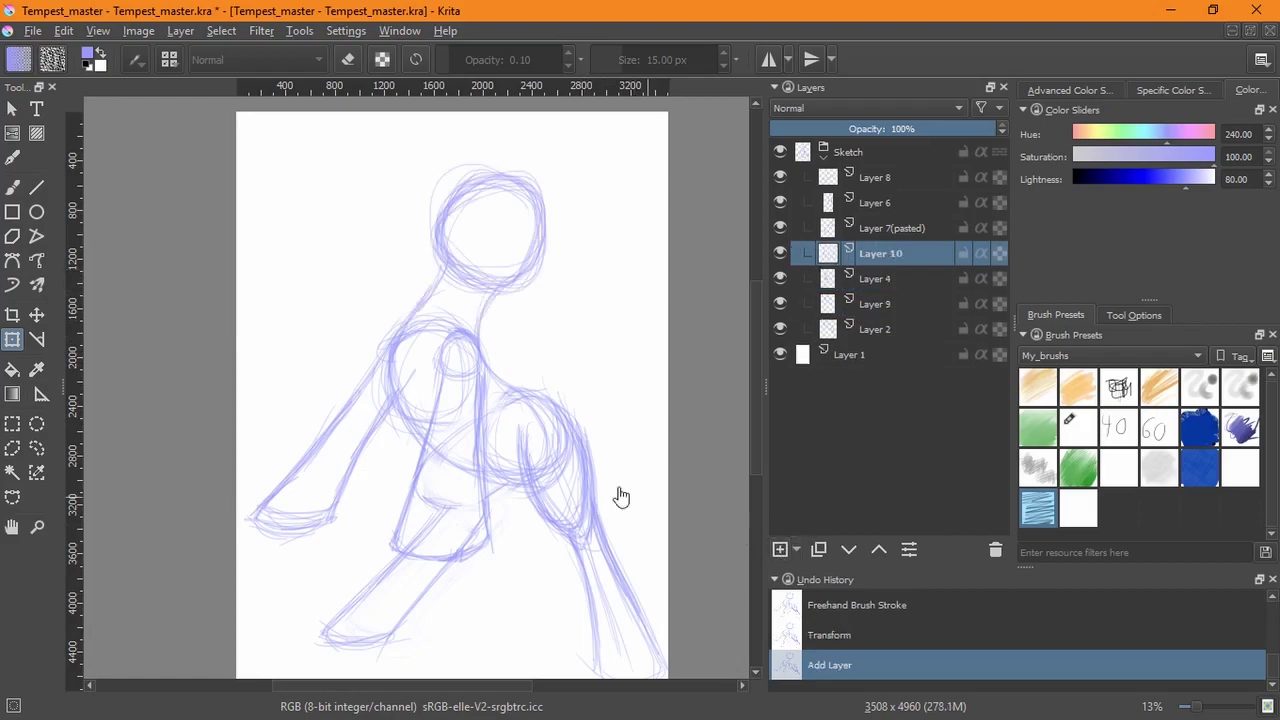
left_click(13, 188)
mouse_move(532, 302)
left_mouse_down()
mouse_move(589, 285)
mouse_move(556, 225)
left_mouse_up()
key("ctrl+z")
left_click_drag(578, 260, 564, 499)
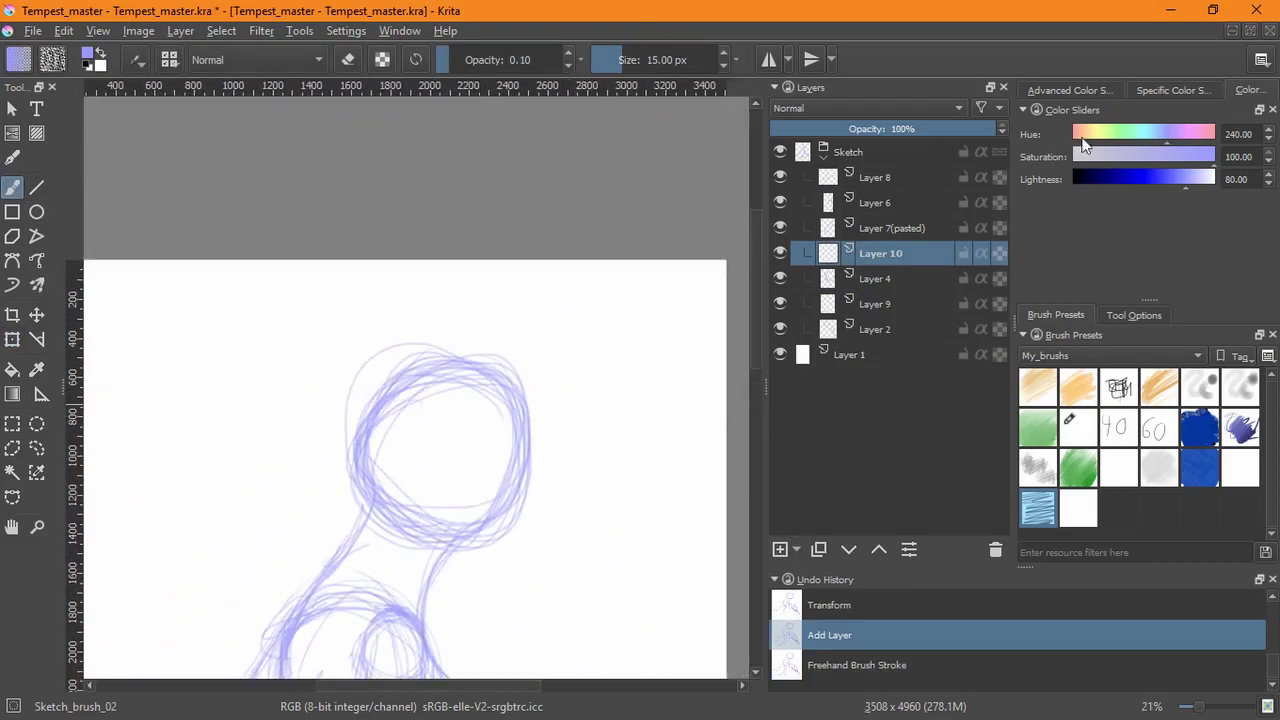
- Switch the brush to a darker, more saturated blue, undo the test strokes on the head, and save the document
left_click(1094, 90)
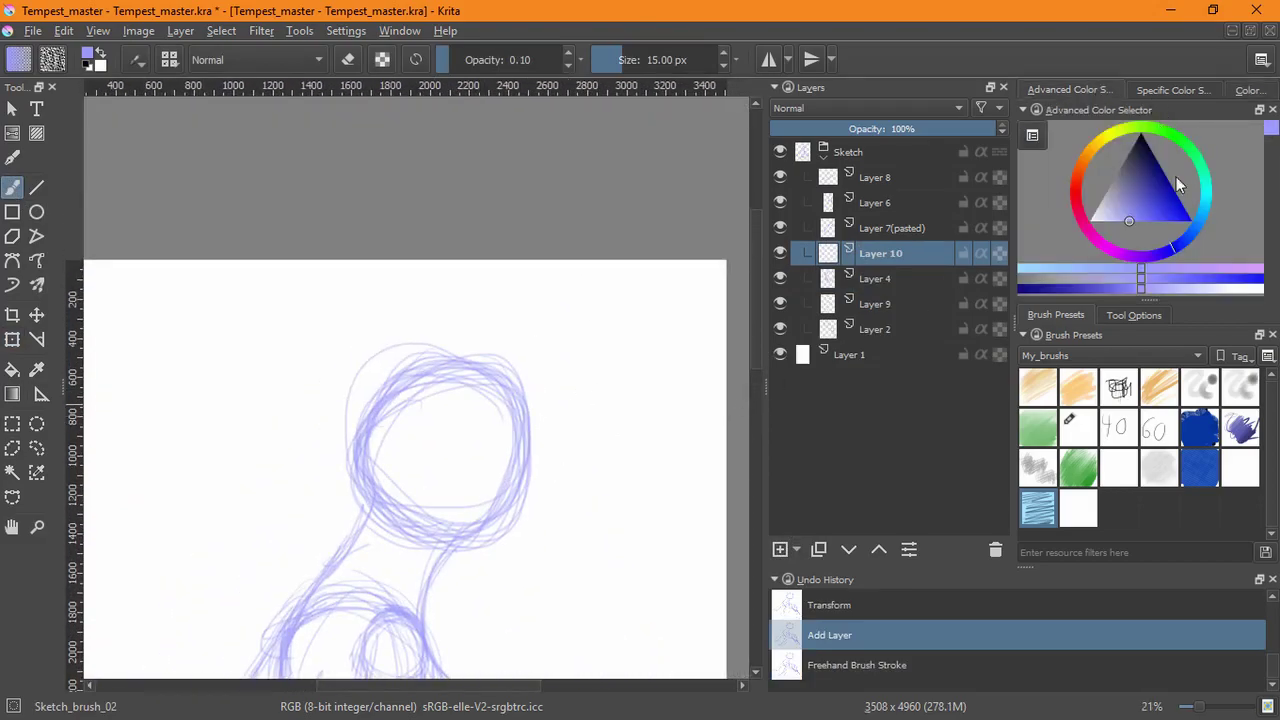
left_click(1151, 215)
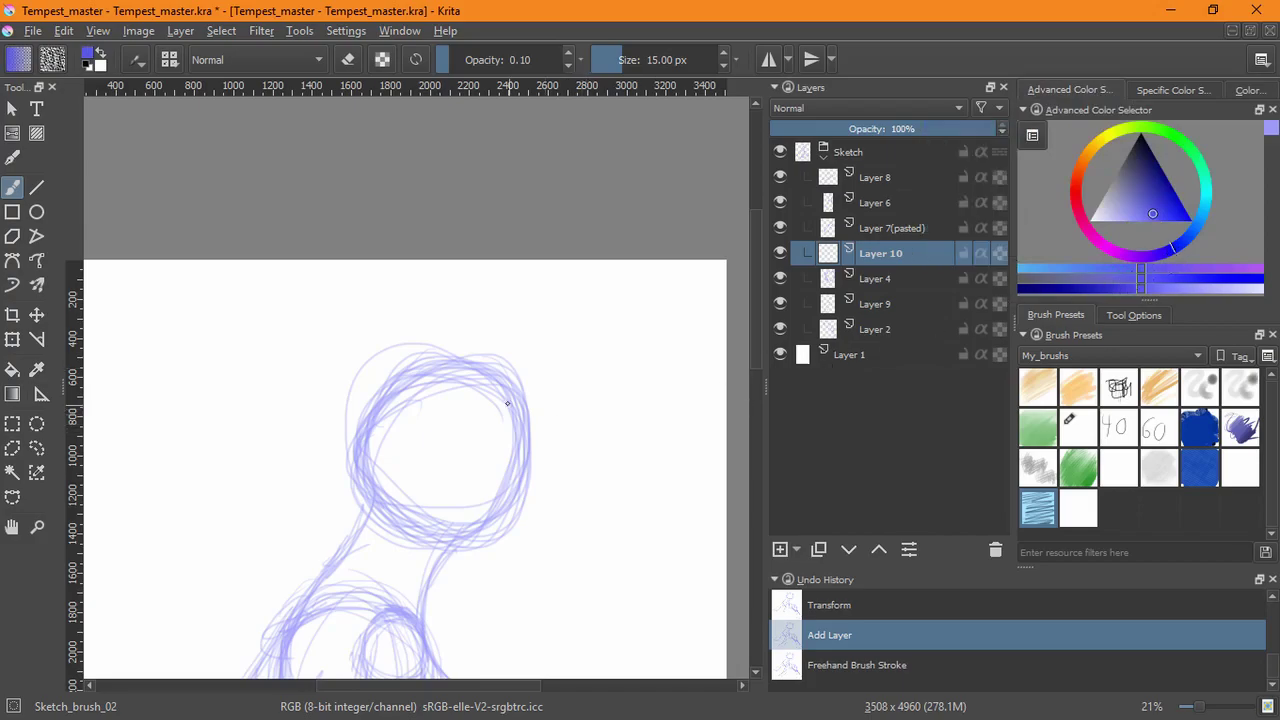
left_click_drag(507, 404, 578, 452)
key("ctrl+z")
left_click(1161, 219)
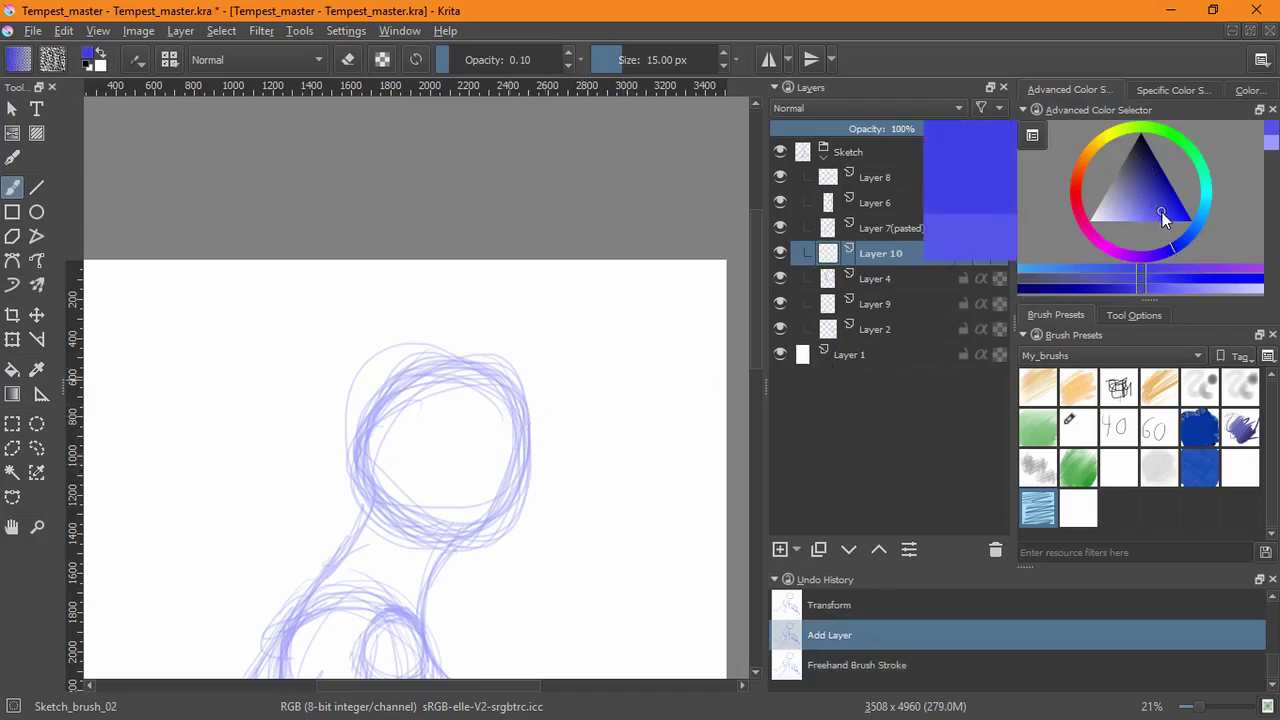
mouse_move(526, 394)
left_mouse_down()
mouse_move(478, 459)
mouse_move(505, 467)
mouse_move(495, 473)
mouse_move(552, 446)
left_mouse_up()
key("ctrl+z")
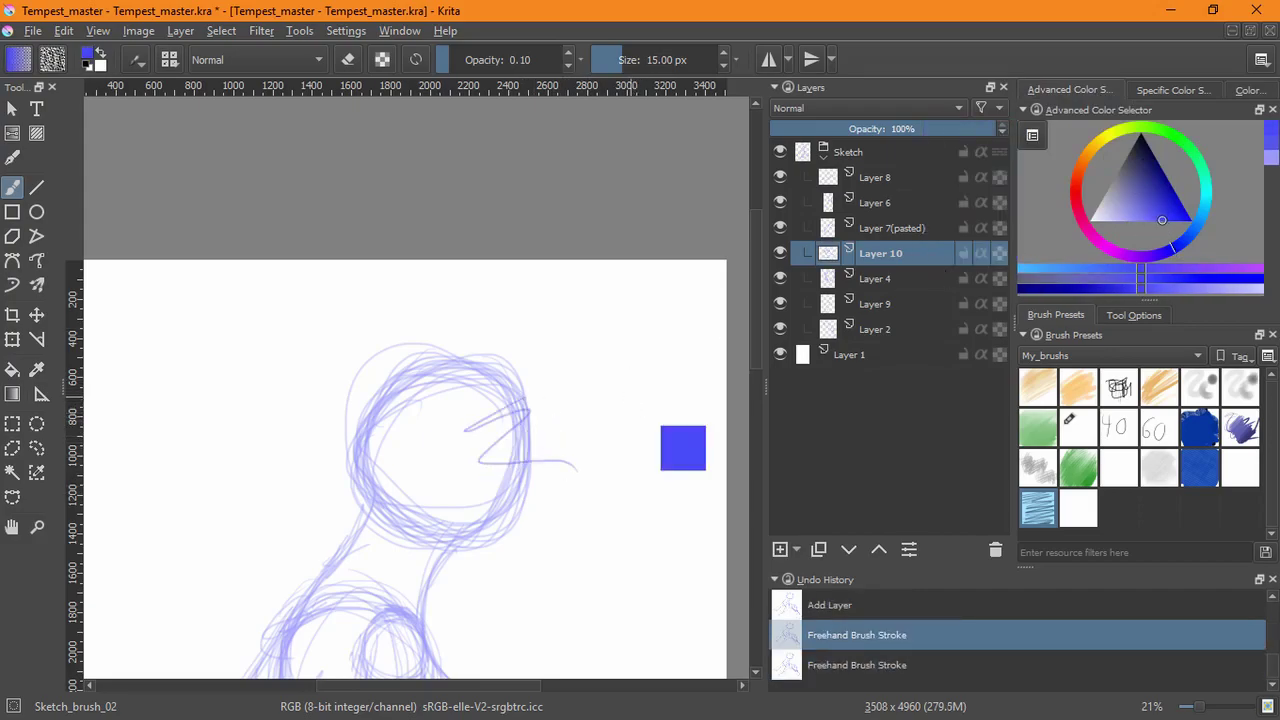
key("ctrl+z")
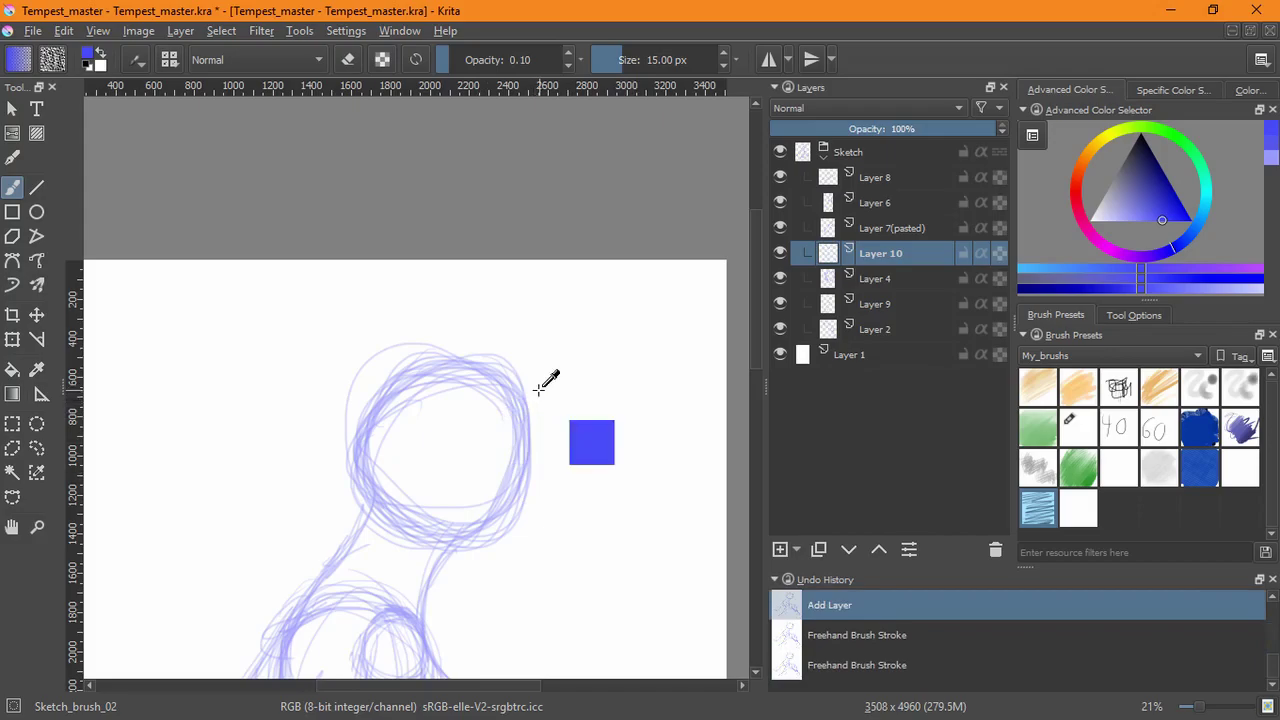
key("ctrl+s")
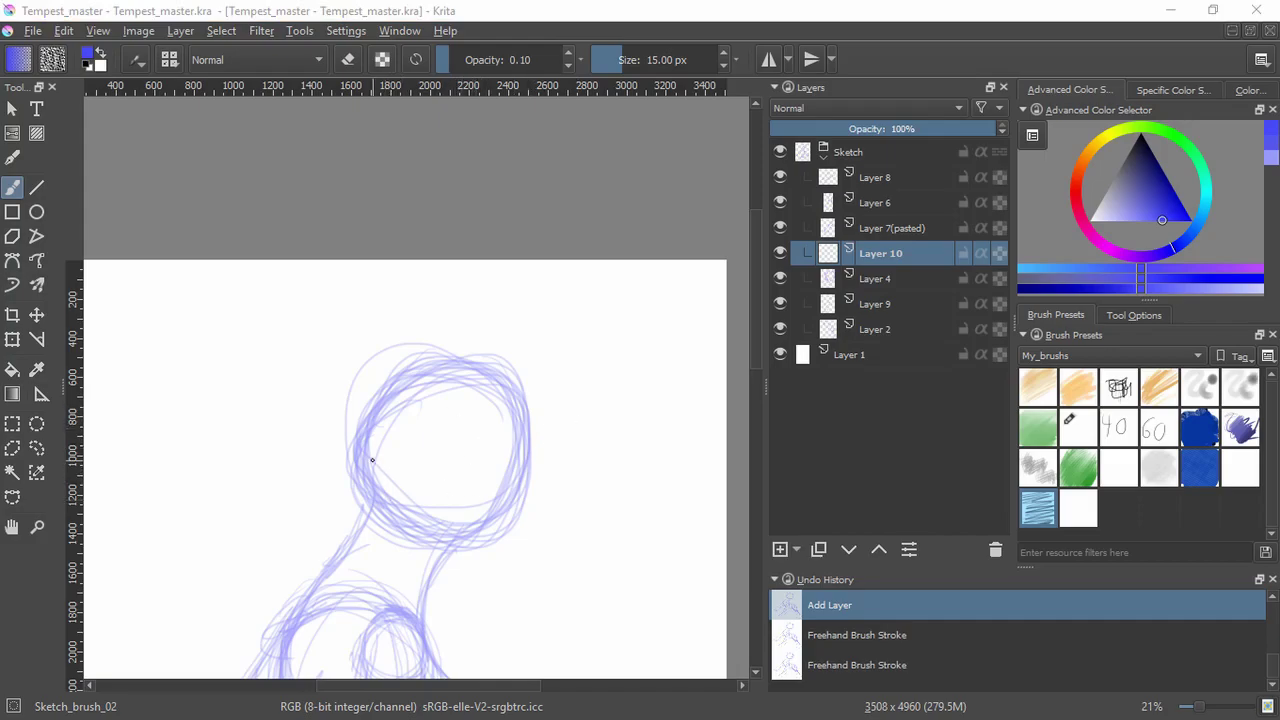
- Try a rounded muzzle projecting from the right side of the head circle, and undo its strokes
left_click_drag(372, 460, 370, 452)
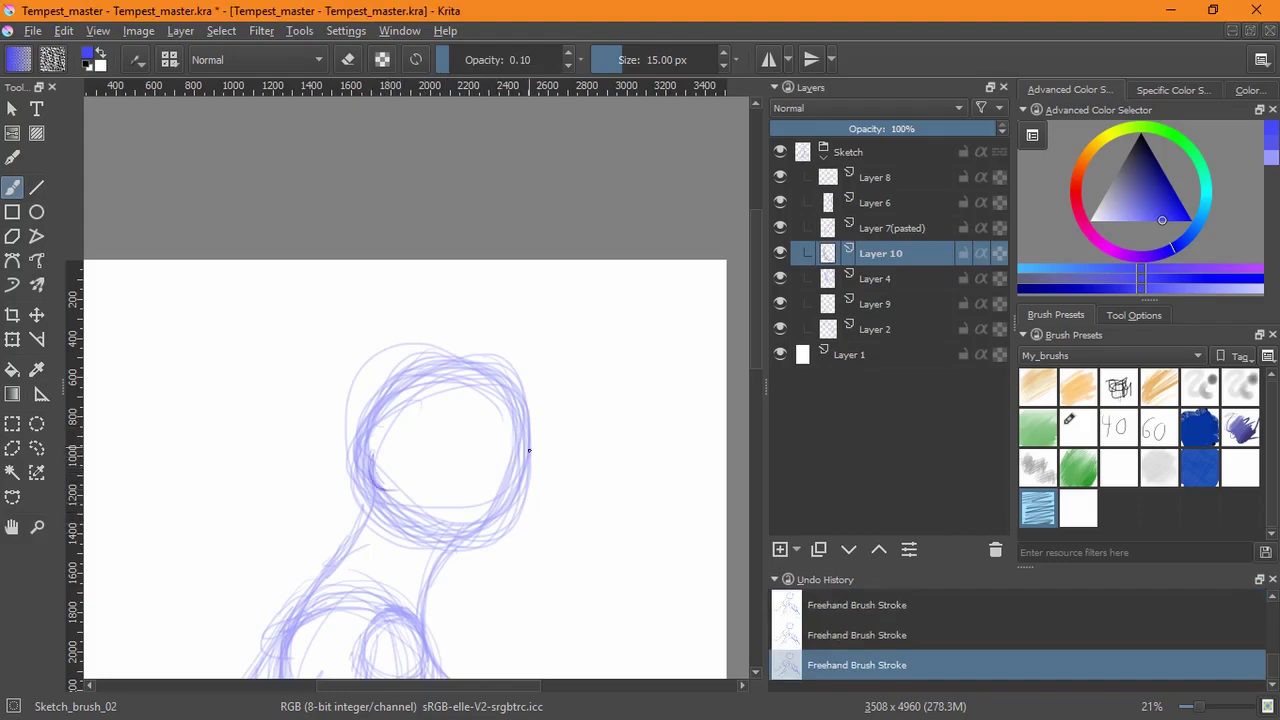
mouse_move(463, 531)
left_mouse_down()
mouse_move(521, 508)
mouse_move(534, 480)
left_mouse_up()
key("ctrl+z")
left_click_drag(481, 532, 555, 497)
mouse_move(501, 401)
left_mouse_down()
mouse_move(586, 455)
mouse_move(511, 527)
left_mouse_up()
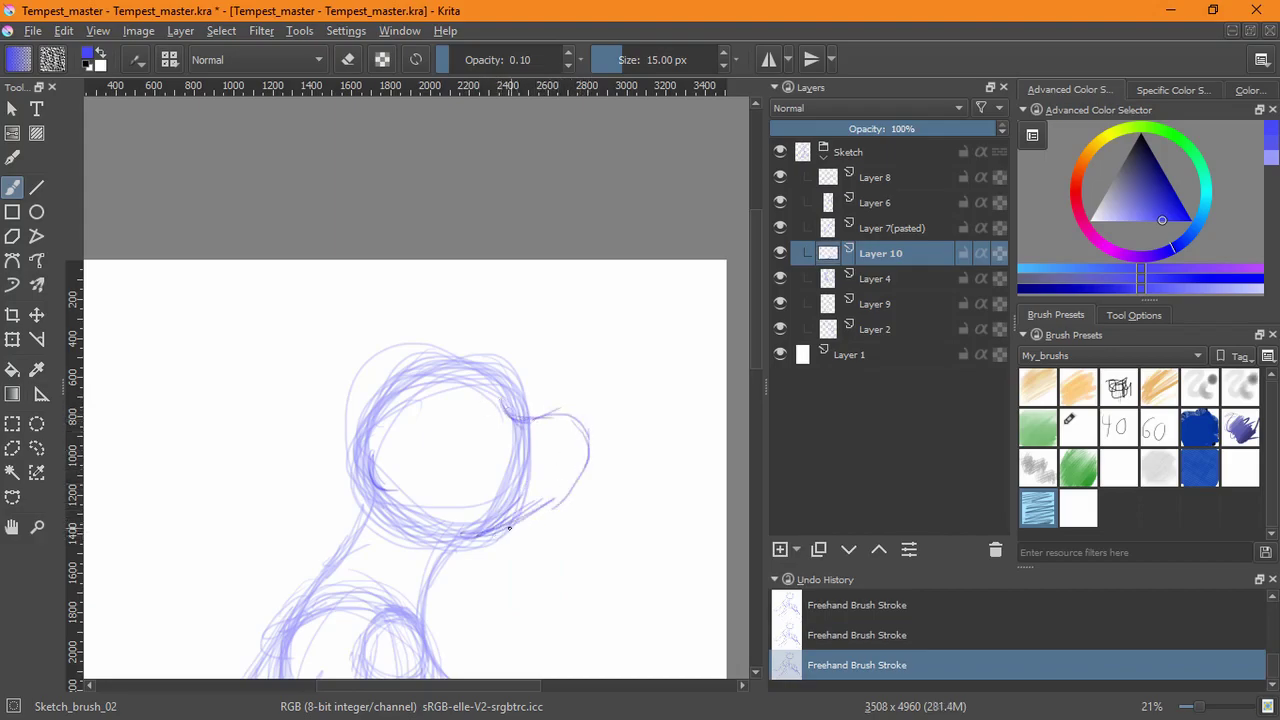
key("ctrl+z")
key("ctrl+z")
key("ctrl+z")
- Try redrawing the muzzle's upper edge, and undo all the darker strokes on the head
mouse_move(552, 413)
left_mouse_down()
mouse_move(554, 488)
mouse_move(568, 446)
mouse_move(525, 411)
mouse_move(562, 410)
mouse_move(573, 428)
mouse_move(569, 442)
mouse_move(507, 415)
left_mouse_up()
key("ctrl+z")
key("ctrl+z")
key("ctrl+z")
key("ctrl+z")
key("ctrl+z")
key("ctrl+z")
key("ctrl+z")
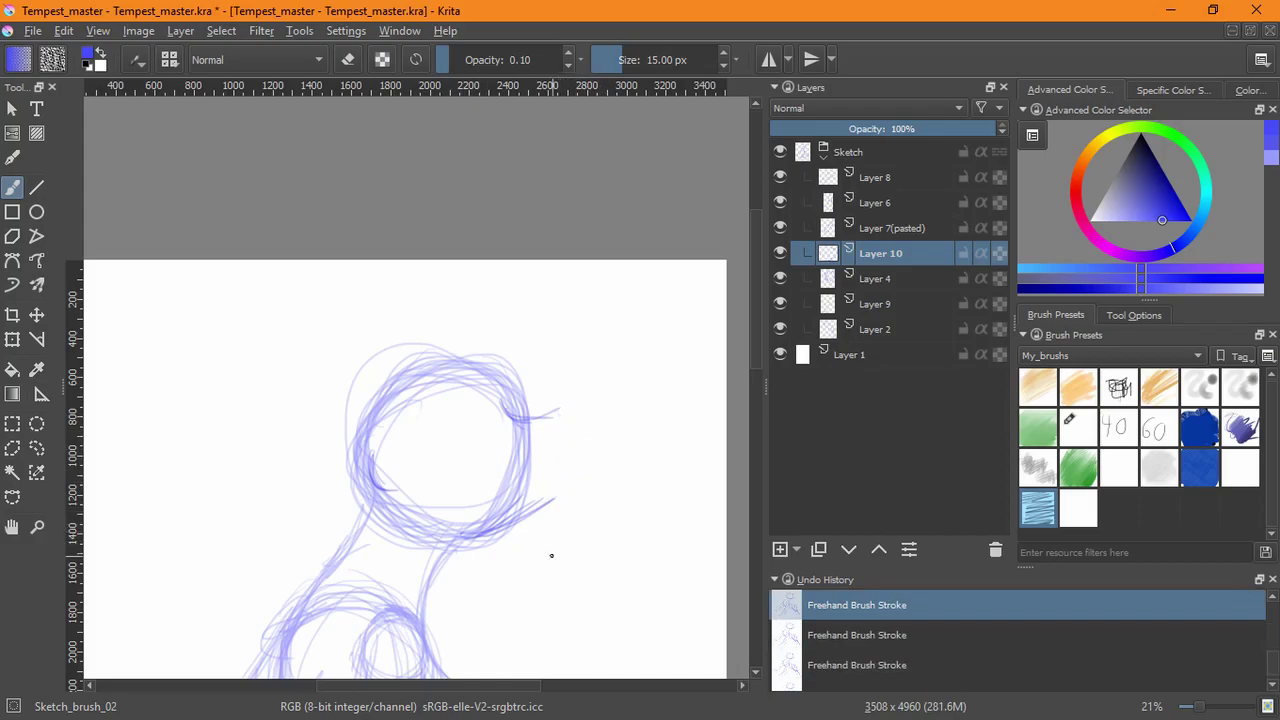
key("ctrl+z")
key("ctrl+z")
key("ctrl+z")
key("ctrl+z")
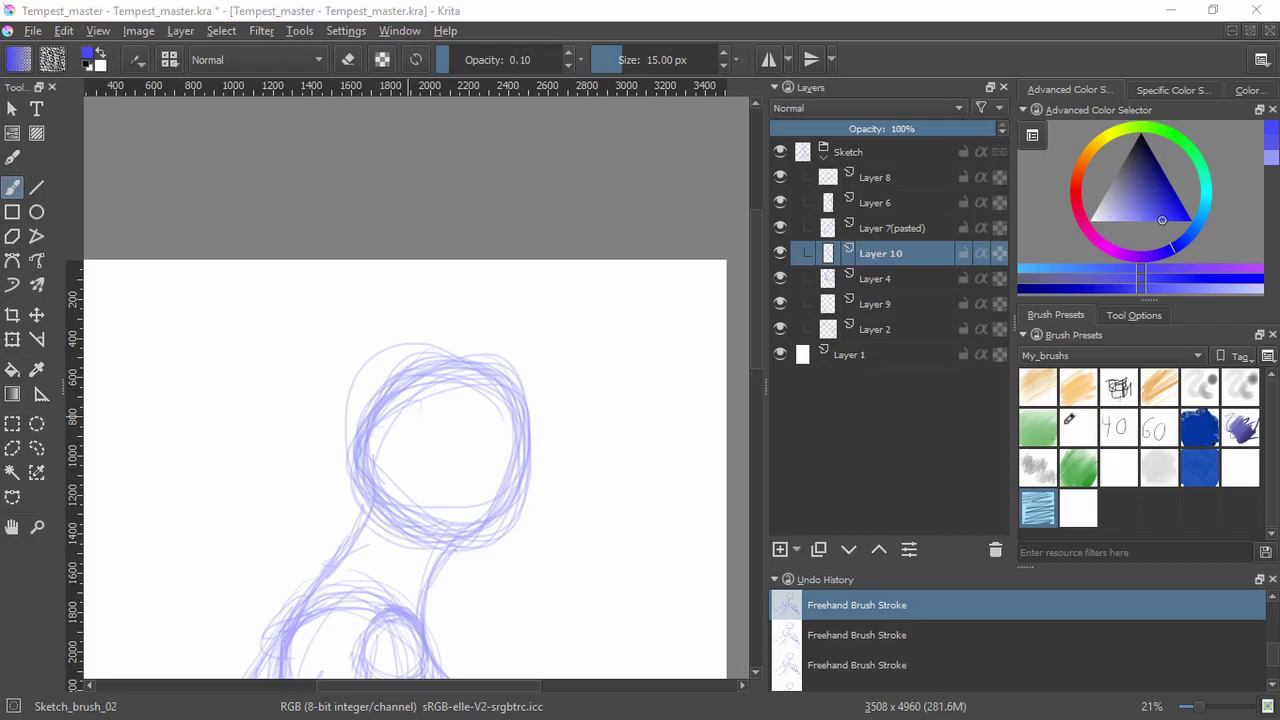
- Sketch the eye's upper lid as a curve rising from inside the head circle to its right edge, undoing unwanted strokes
left_click(626, 40)
left_click(679, 16)
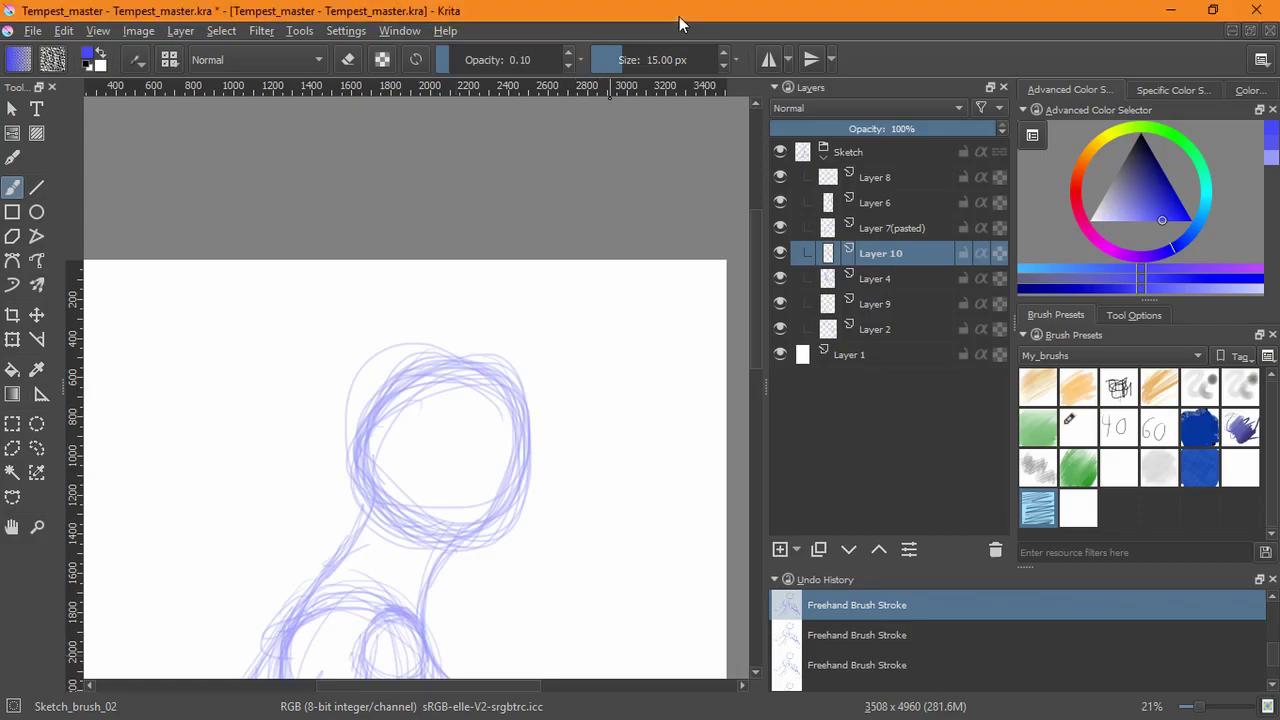
left_click_drag(460, 451, 488, 420)
left_click_drag(482, 424, 526, 415)
key("ctrl+z")
key("ctrl+z")
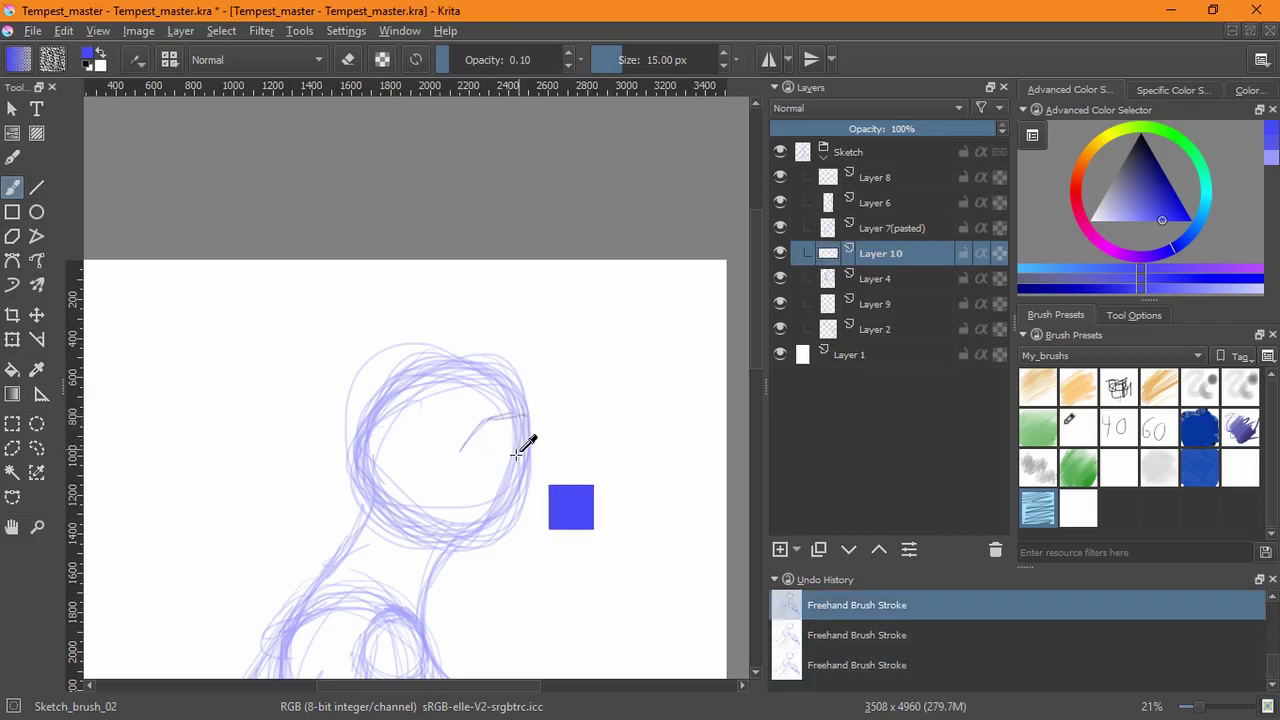
left_click_drag(507, 460, 488, 395)
mouse_move(426, 426)
left_mouse_down()
mouse_move(467, 381)
mouse_move(538, 354)
mouse_move(554, 361)
mouse_move(564, 350)
mouse_move(528, 354)
mouse_move(572, 340)
left_mouse_up()
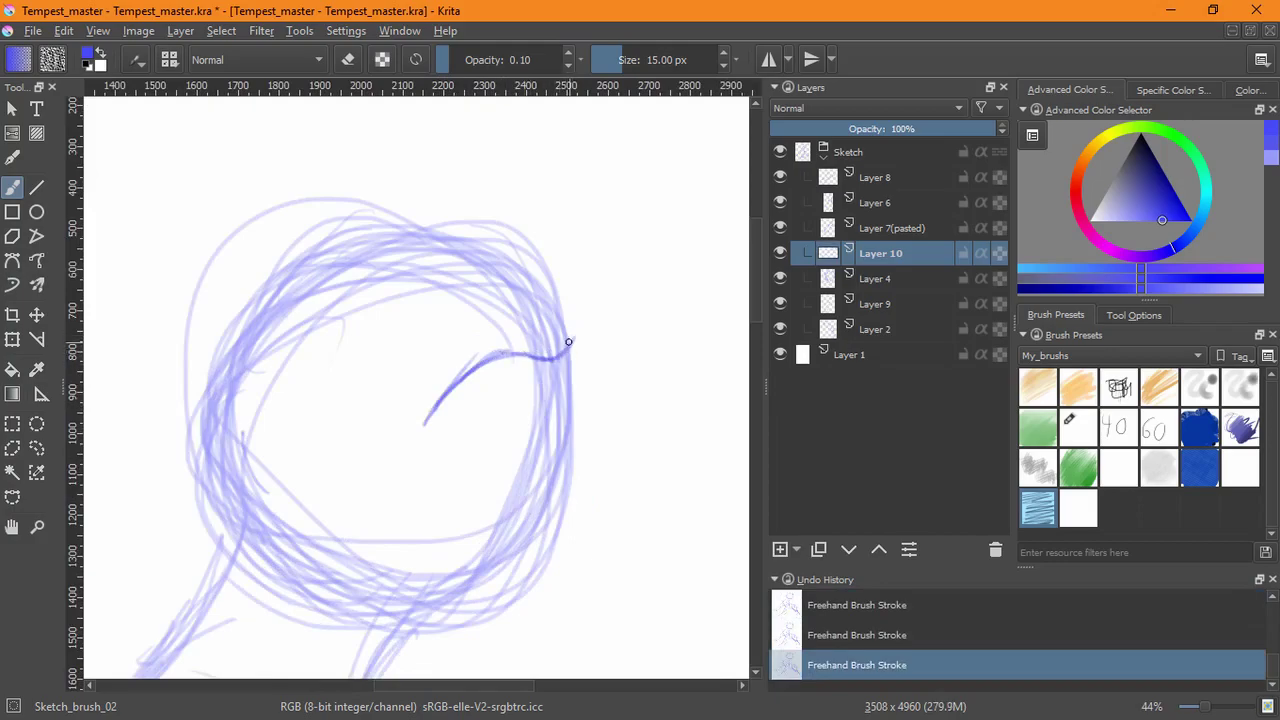
mouse_move(427, 419)
left_mouse_down()
mouse_move(410, 452)
mouse_move(494, 358)
left_mouse_up()
- Close the eye with a curved lower lid running from the outer corner back to the inner point, undoing failed strokes
left_click_drag(427, 459, 496, 441)
key("ctrl+z")
mouse_move(547, 368)
left_mouse_down()
mouse_move(540, 415)
mouse_move(474, 462)
left_mouse_up()
mouse_move(418, 432)
left_mouse_down()
mouse_move(402, 467)
mouse_move(475, 379)
left_mouse_up()
mouse_move(408, 460)
left_mouse_down()
mouse_move(486, 467)
mouse_move(526, 440)
mouse_move(544, 415)
left_mouse_up()
key("ctrl+z")
mouse_move(547, 365)
left_mouse_down()
mouse_move(527, 434)
mouse_move(470, 465)
mouse_move(403, 468)
mouse_move(523, 436)
left_mouse_up()
- Thicken the eye's upper lid line from the pointed inner corner to the outer end
mouse_move(462, 385)
left_mouse_down()
mouse_move(523, 362)
mouse_move(438, 404)
mouse_move(515, 356)
mouse_move(503, 366)
mouse_move(553, 361)
mouse_move(522, 361)
mouse_move(575, 339)
mouse_move(424, 420)
mouse_move(471, 380)
mouse_move(494, 369)
mouse_move(405, 457)
left_mouse_up()
left_click_drag(442, 410, 390, 480)
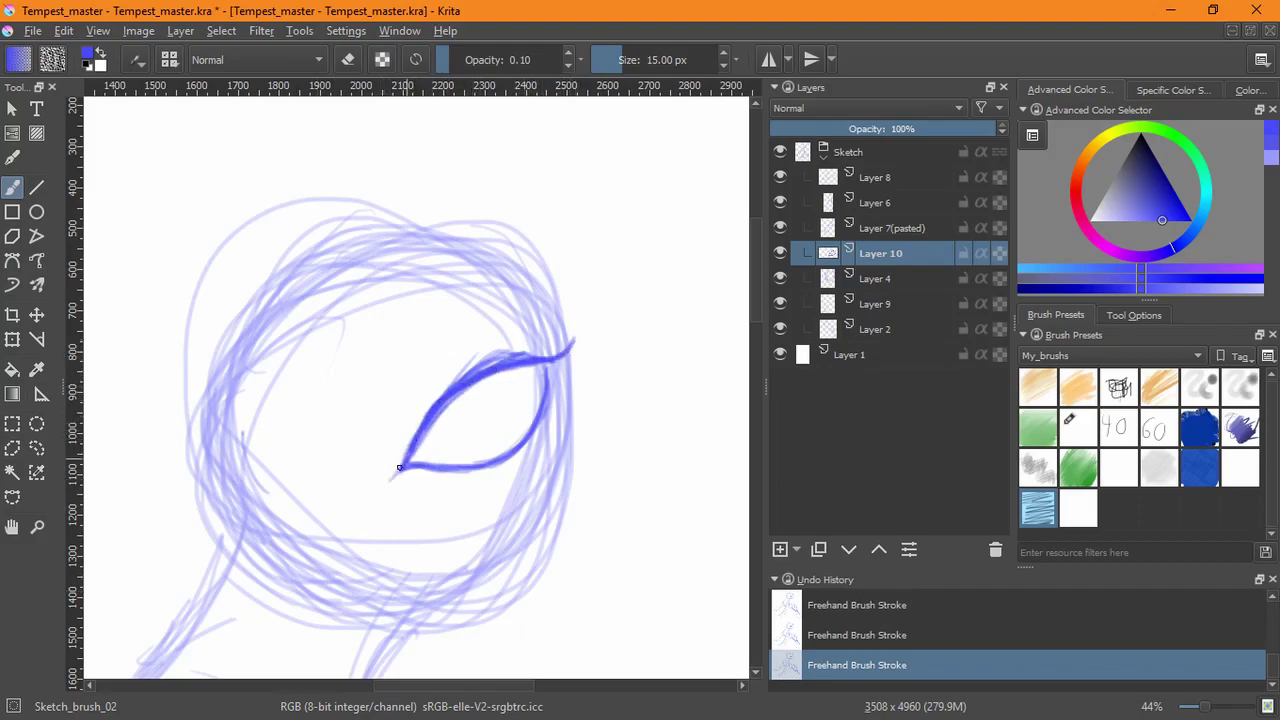
left_click_drag(470, 372, 543, 360)
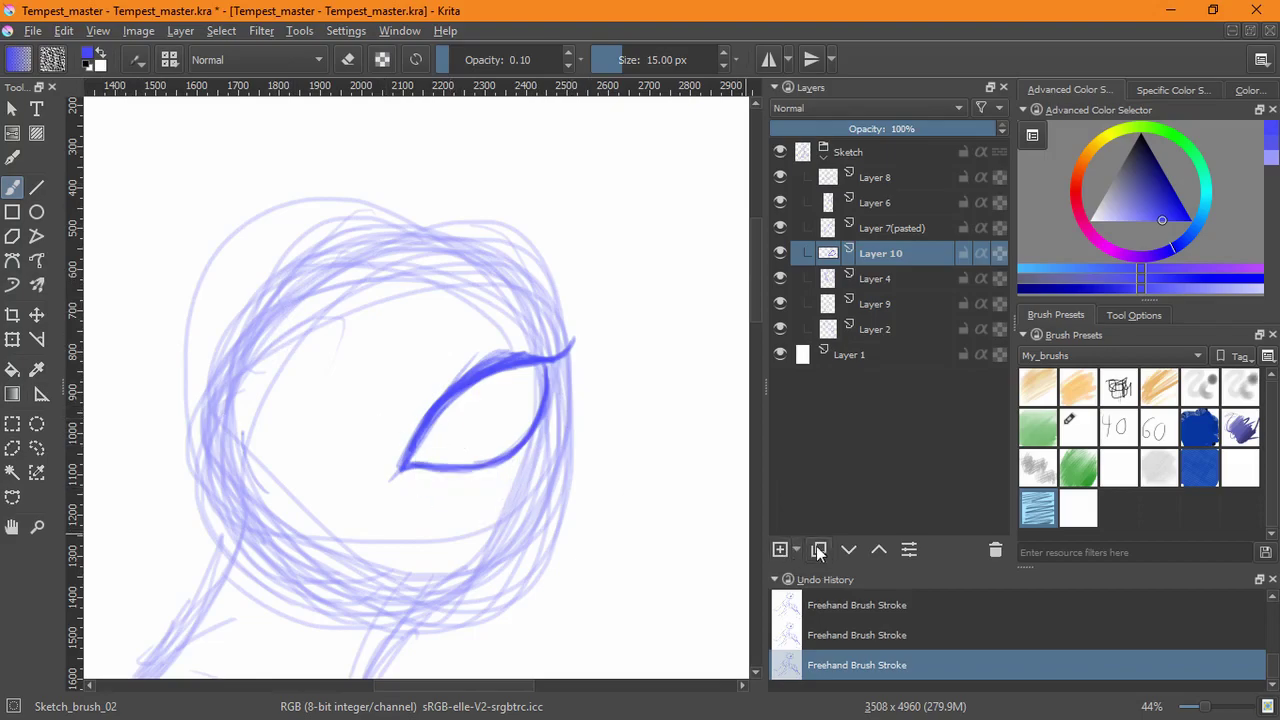
- Duplicate the eye's Layer 10 and mirror the copy horizontally with the Transform tool
left_click(819, 549)
key("ctrl+t")
mouse_move(474, 396)
left_mouse_down()
mouse_move(587, 434)
mouse_move(485, 343)
left_mouse_up()
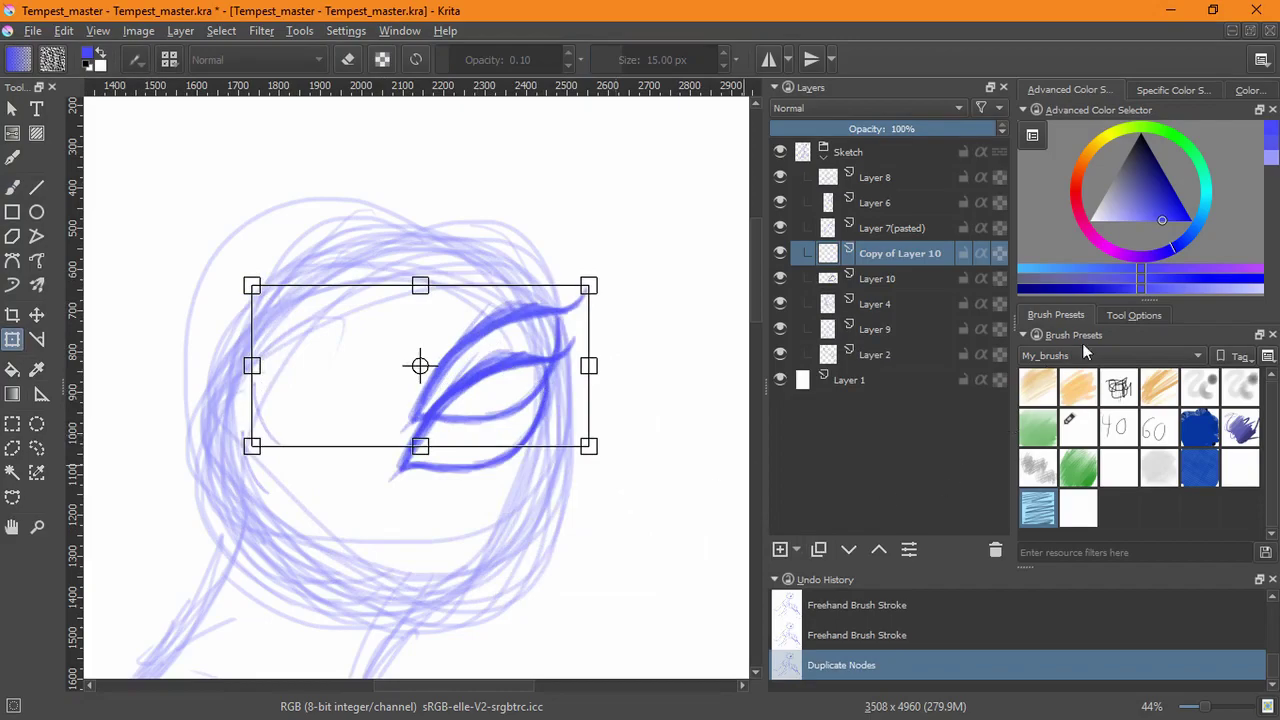
left_click(1134, 315)
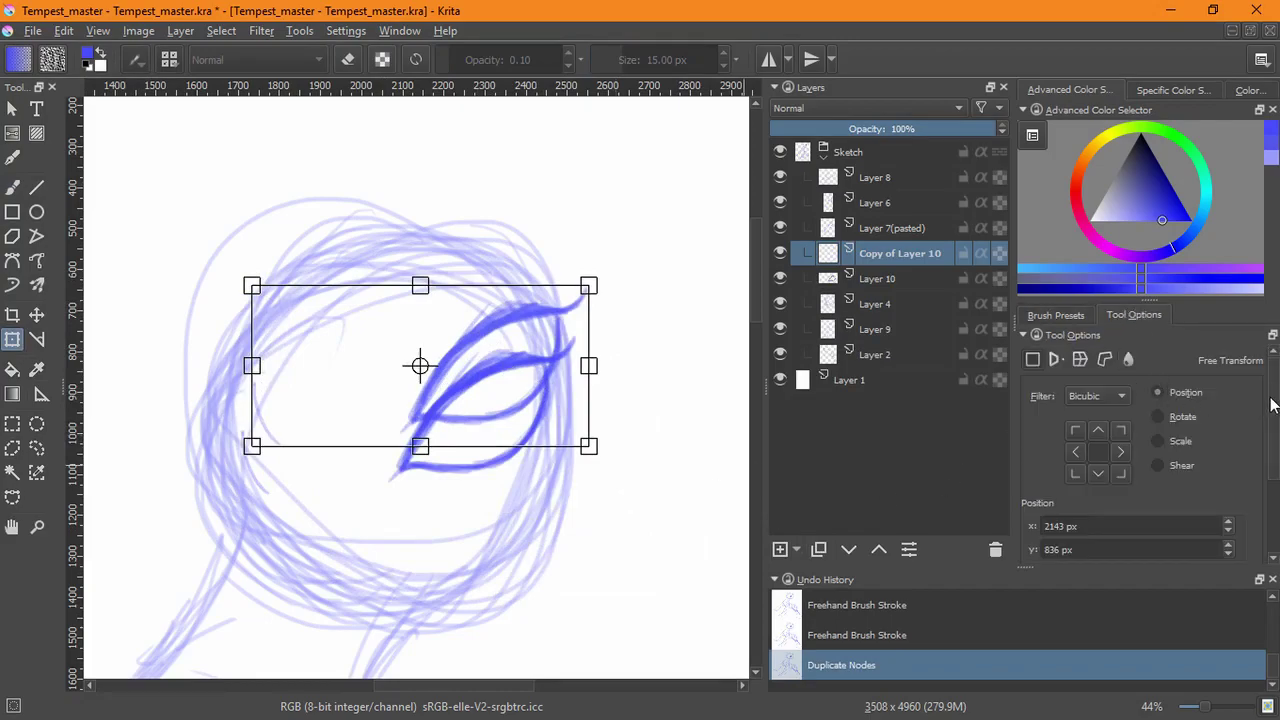
scroll(1272, 403, "down", 3)
left_click(1047, 493)
- Move the mirrored eye to the left side of the head, tilt, narrow and stretch it to fit, and apply the transform
left_click_drag(400, 363, 271, 356)
left_click_drag(457, 384, 363, 399)
left_click_drag(449, 357, 449, 405)
left_click_drag(347, 392, 365, 405)
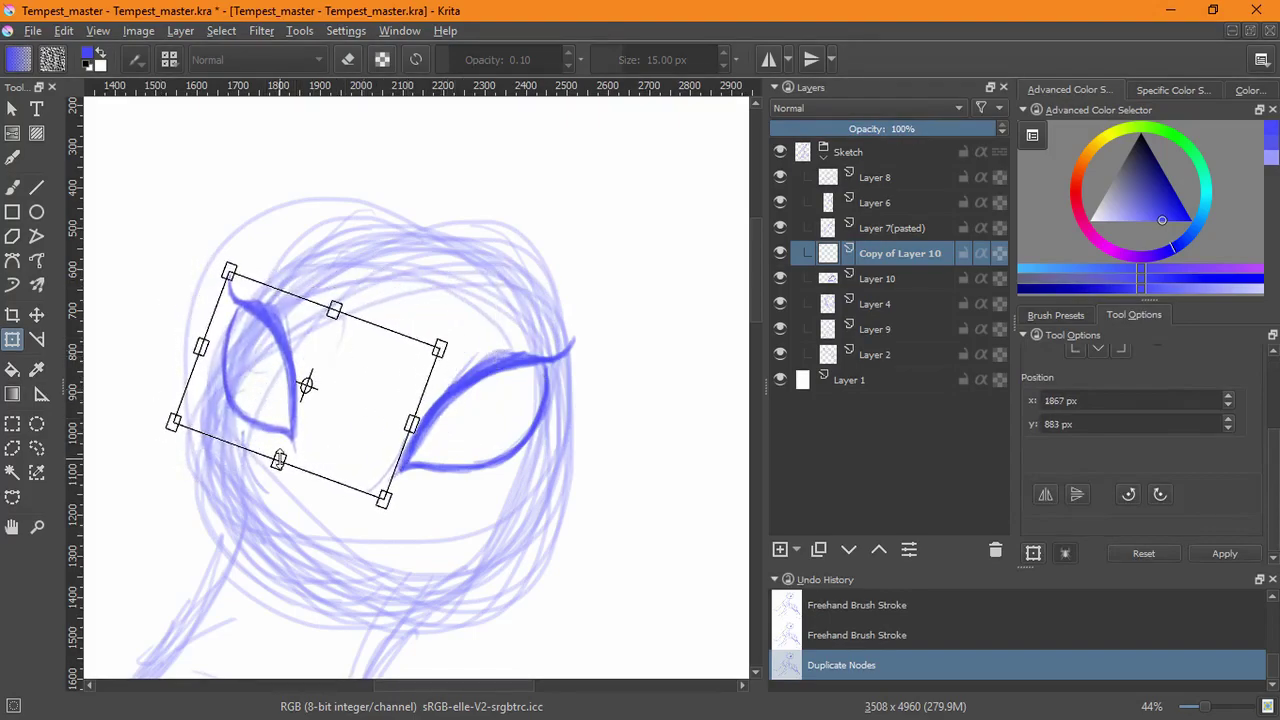
left_click_drag(278, 460, 267, 490)
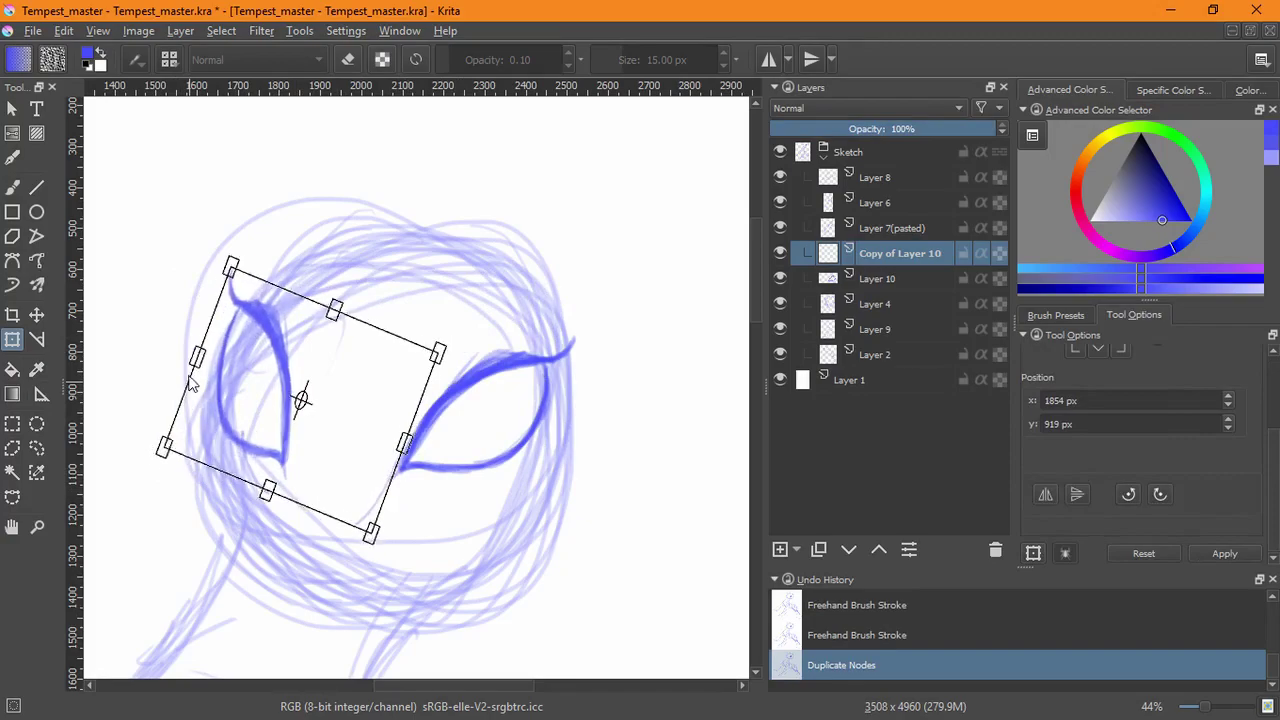
left_click_drag(359, 421, 366, 411)
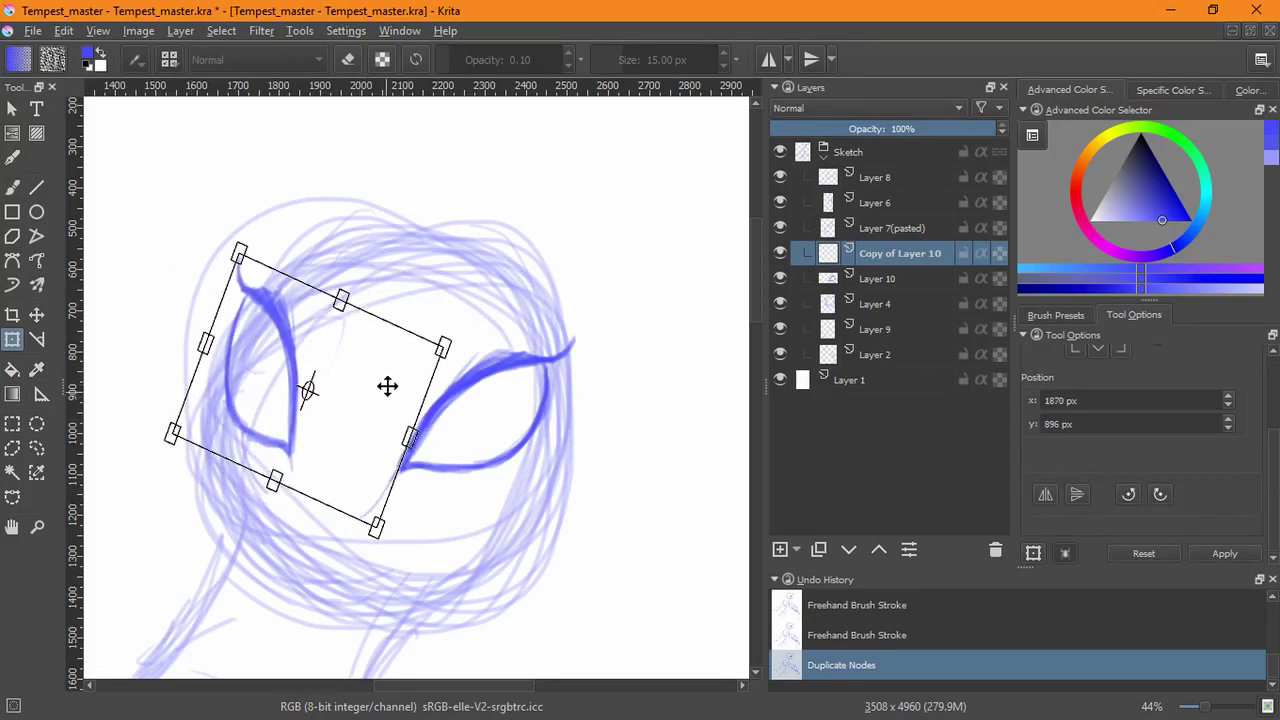
key("Return")
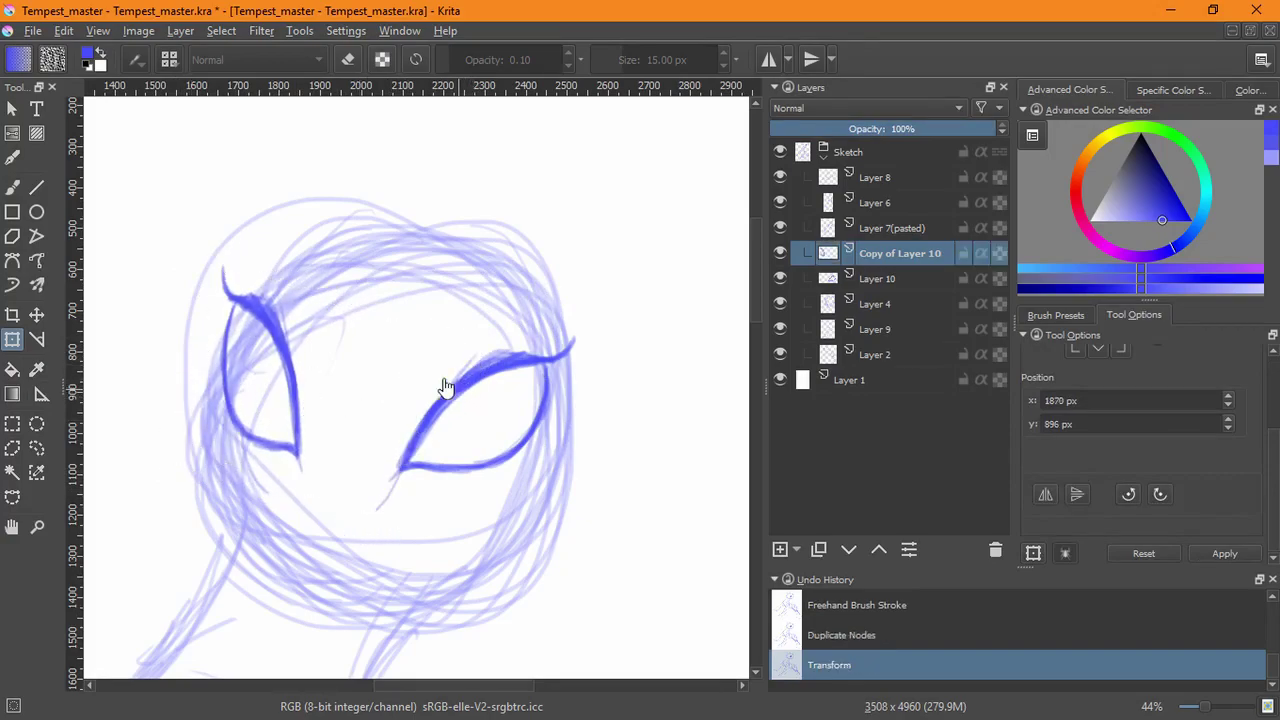
- Add a new paint layer directly above Layer 4 for sketching the muzzle and head contour
mouse_move(403, 350)
left_mouse_down()
mouse_move(400, 535)
mouse_move(392, 363)
left_mouse_up()
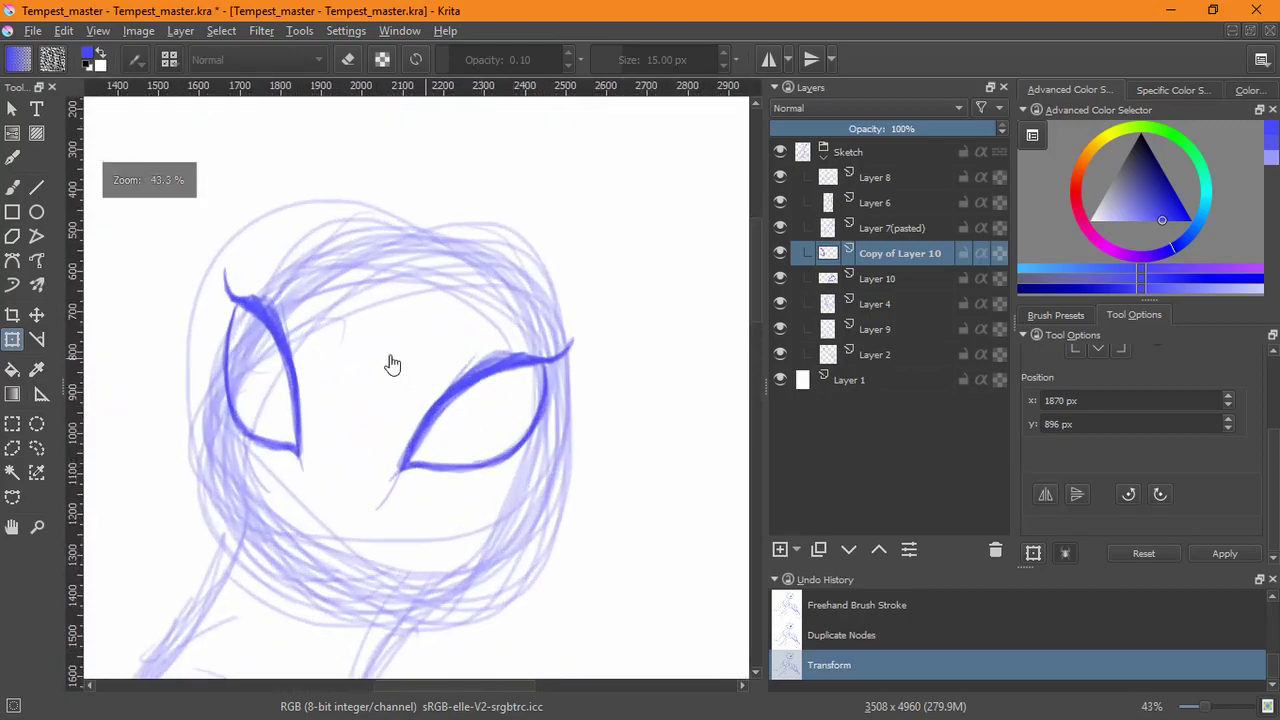
left_click(12, 187)
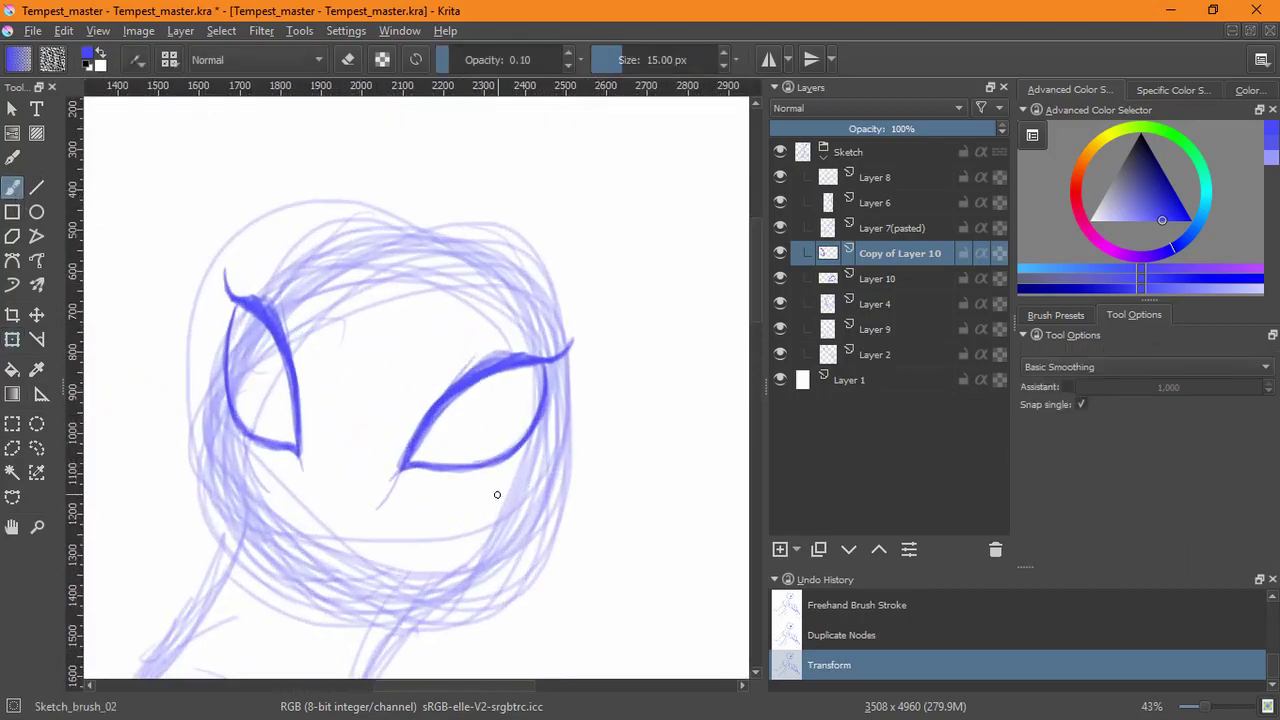
left_click_drag(408, 534, 487, 441)
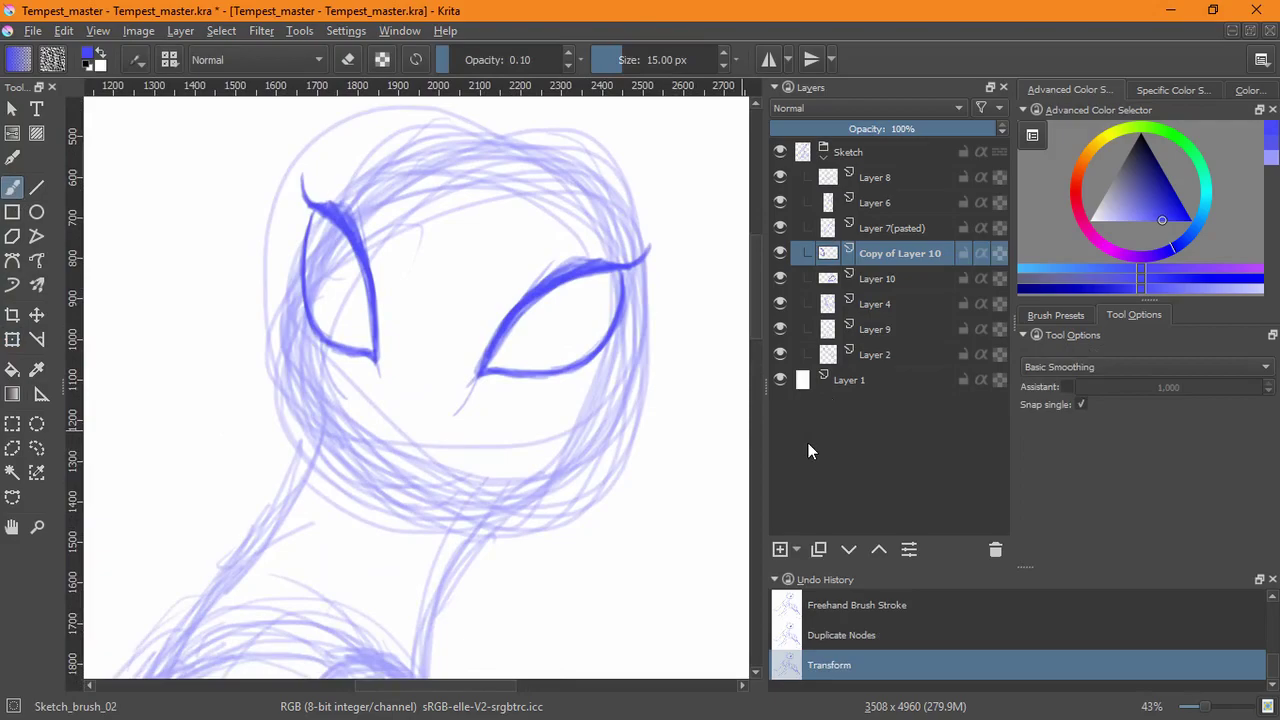
left_click(851, 303)
left_click(779, 278)
left_click(779, 278)
left_click(779, 549)
left_click_drag(413, 368, 462, 448)
key("ctrl+z")
mouse_move(387, 323)
left_mouse_down()
mouse_move(377, 356)
mouse_move(332, 390)
left_mouse_up()
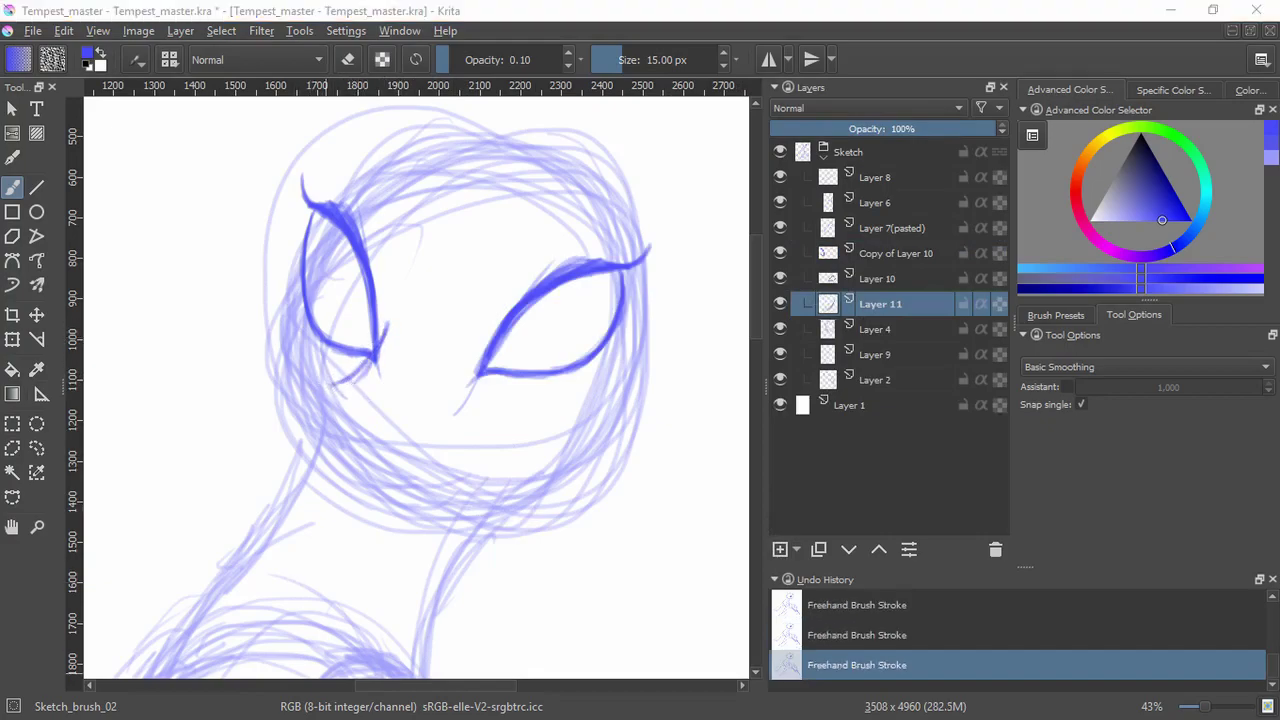
left_click_drag(449, 160, 346, 236)
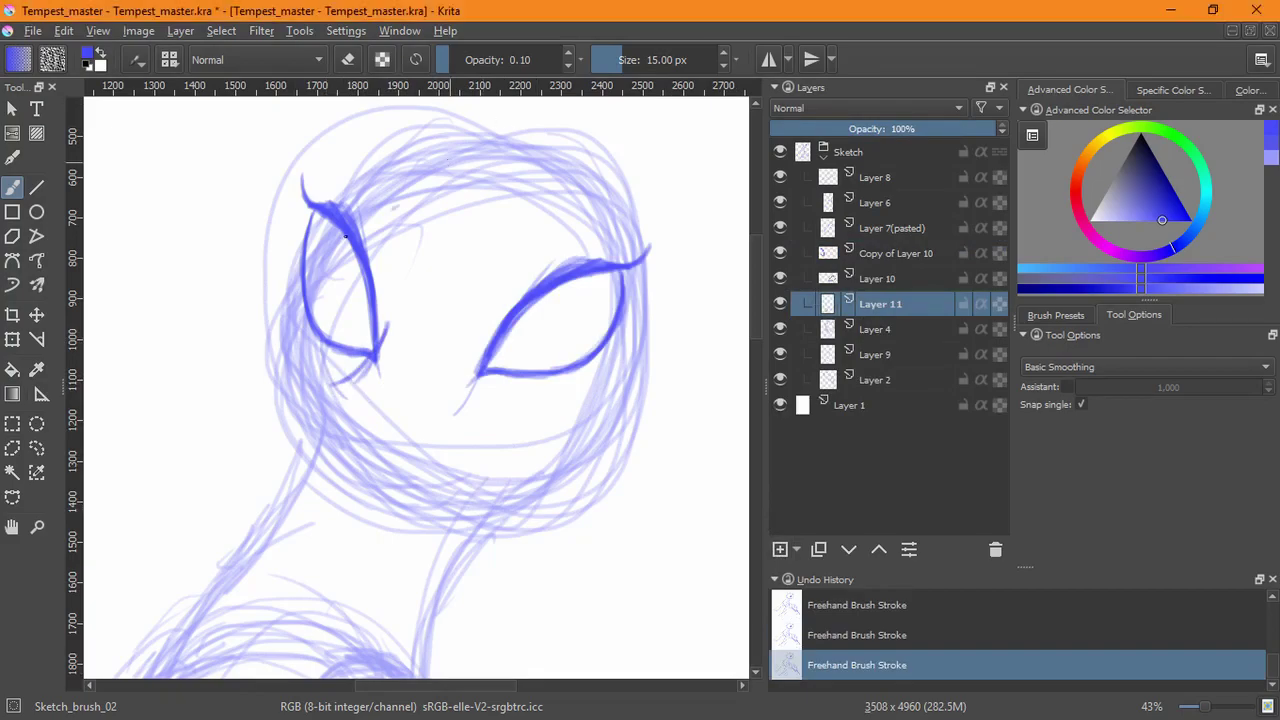
key("ctrl+z")
key("ctrl+z")
key("ctrl+z")
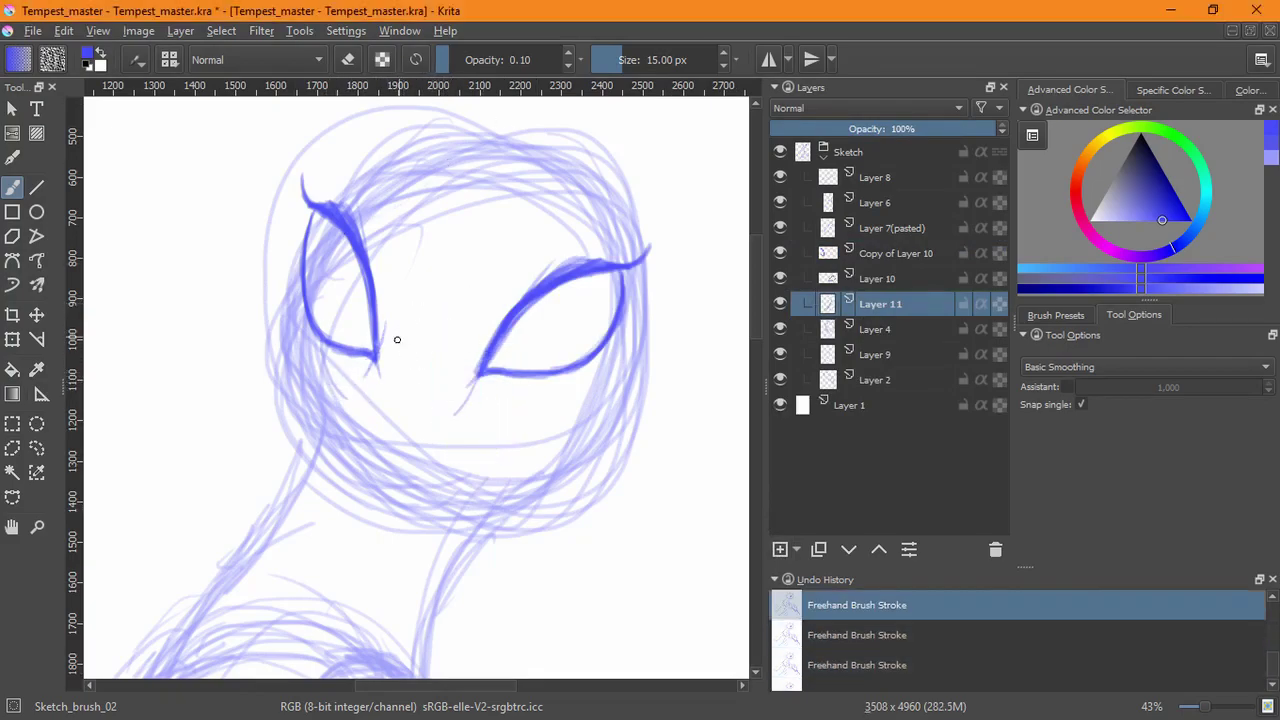
- Sketch a short nose line from the left eye's inner corner, bending down into the muzzle front
left_click_drag(387, 332, 376, 359)
mouse_move(385, 340)
left_mouse_down()
mouse_move(375, 358)
mouse_move(352, 358)
mouse_move(343, 398)
left_mouse_up()
mouse_move(352, 355)
left_mouse_down()
mouse_move(387, 332)
mouse_move(342, 397)
left_mouse_up()
left_click_drag(385, 335, 365, 355)
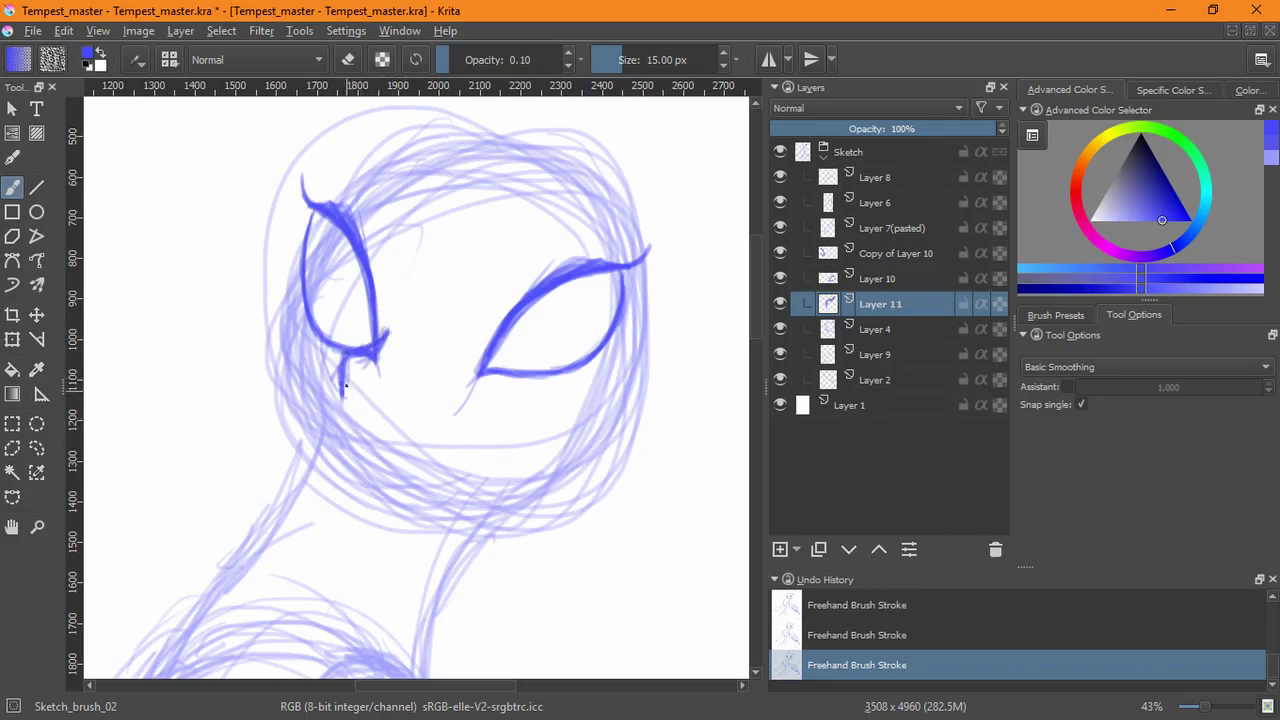
- Sketch an upturned mouth curve from the muzzle front with a lower lip and chin line beneath it
mouse_move(343, 360)
left_mouse_down()
mouse_move(352, 428)
mouse_move(453, 427)
mouse_move(468, 404)
mouse_move(372, 431)
mouse_move(416, 434)
mouse_move(475, 407)
left_mouse_up()
mouse_move(366, 424)
left_mouse_down()
mouse_move(421, 433)
mouse_move(476, 404)
mouse_move(487, 423)
mouse_move(473, 438)
mouse_move(476, 415)
mouse_move(457, 442)
mouse_move(357, 442)
mouse_move(364, 469)
mouse_move(363, 448)
mouse_move(412, 498)
left_mouse_up()
left_click_drag(366, 462, 430, 500)
mouse_move(359, 436)
left_mouse_down()
mouse_move(432, 454)
mouse_move(473, 424)
mouse_move(432, 455)
left_mouse_up()
mouse_move(366, 432)
left_mouse_down()
mouse_move(380, 475)
mouse_move(396, 451)
mouse_move(455, 436)
mouse_move(476, 413)
left_mouse_up()
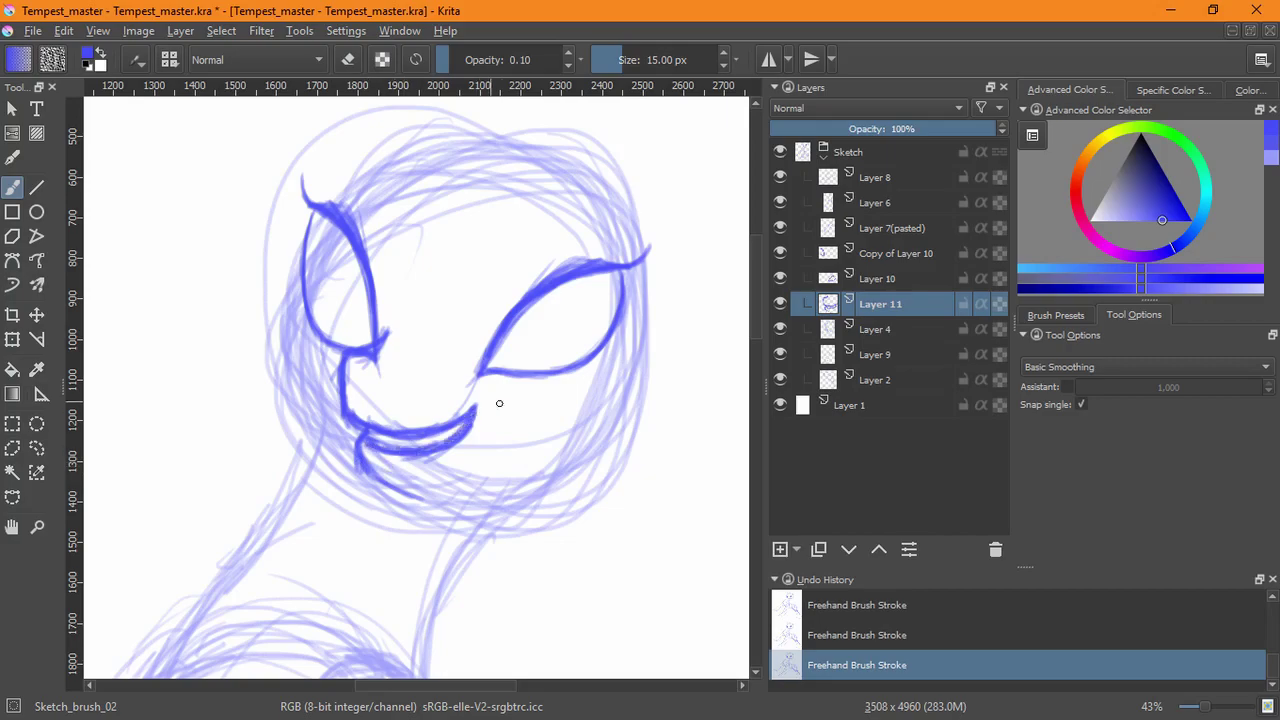
mouse_move(358, 462)
left_mouse_down()
mouse_move(380, 500)
mouse_move(502, 489)
left_mouse_up()
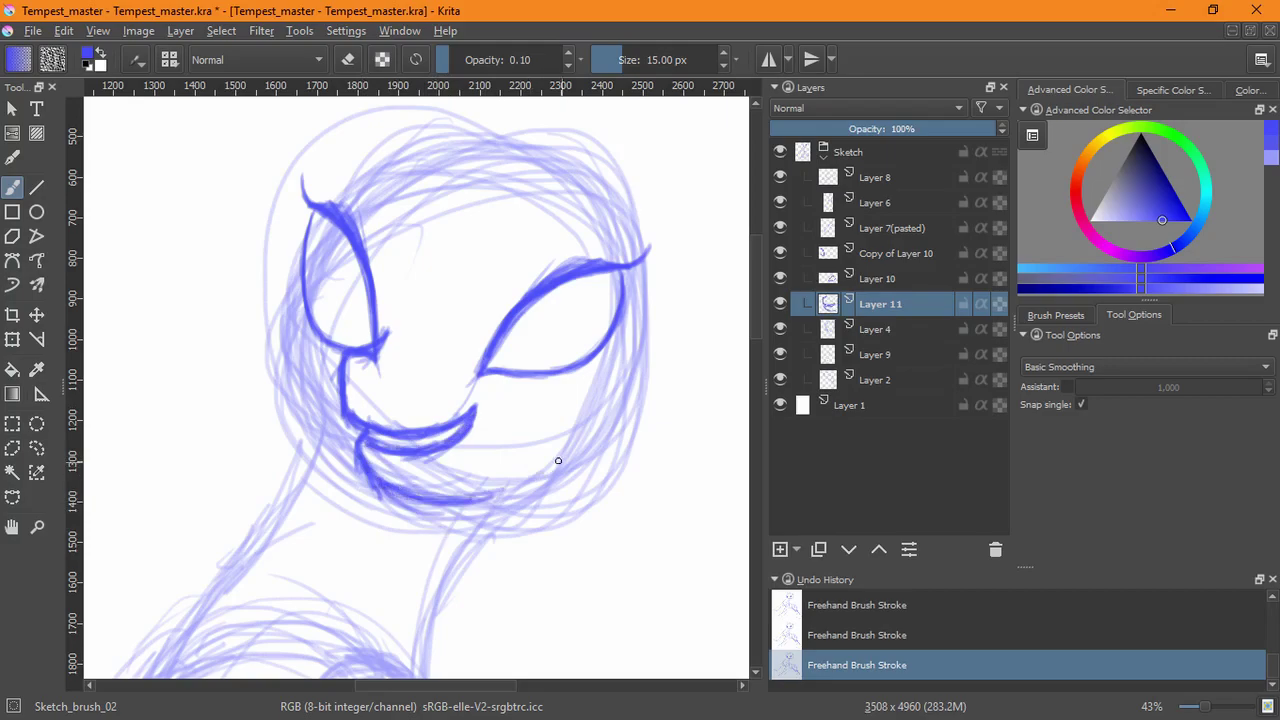
- Undo all the nose, mouth and chin strokes back to the empty Layer 11
key("ctrl+z")
key("ctrl+z")
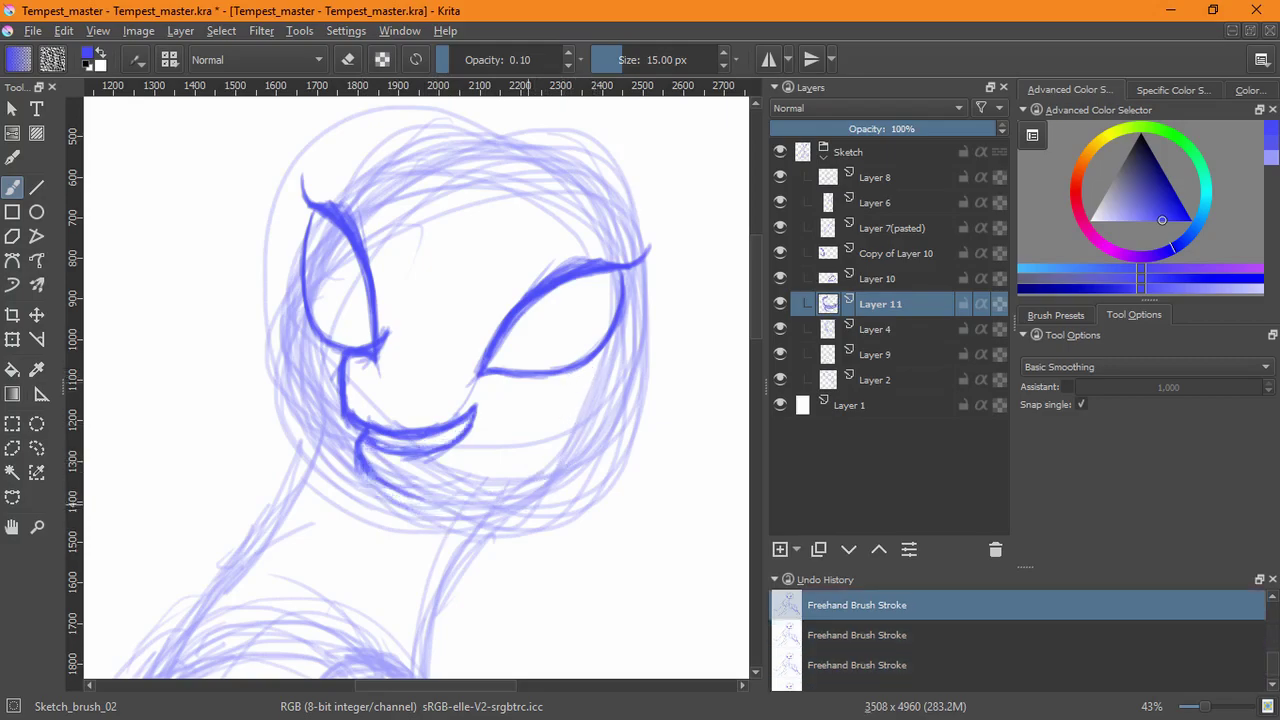
key("ctrl+z")
key("ctrl+z")
key("ctrl+z")
key("ctrl+z")
key("ctrl+z")
key("ctrl+z")
key("ctrl+z")
key("ctrl+z")
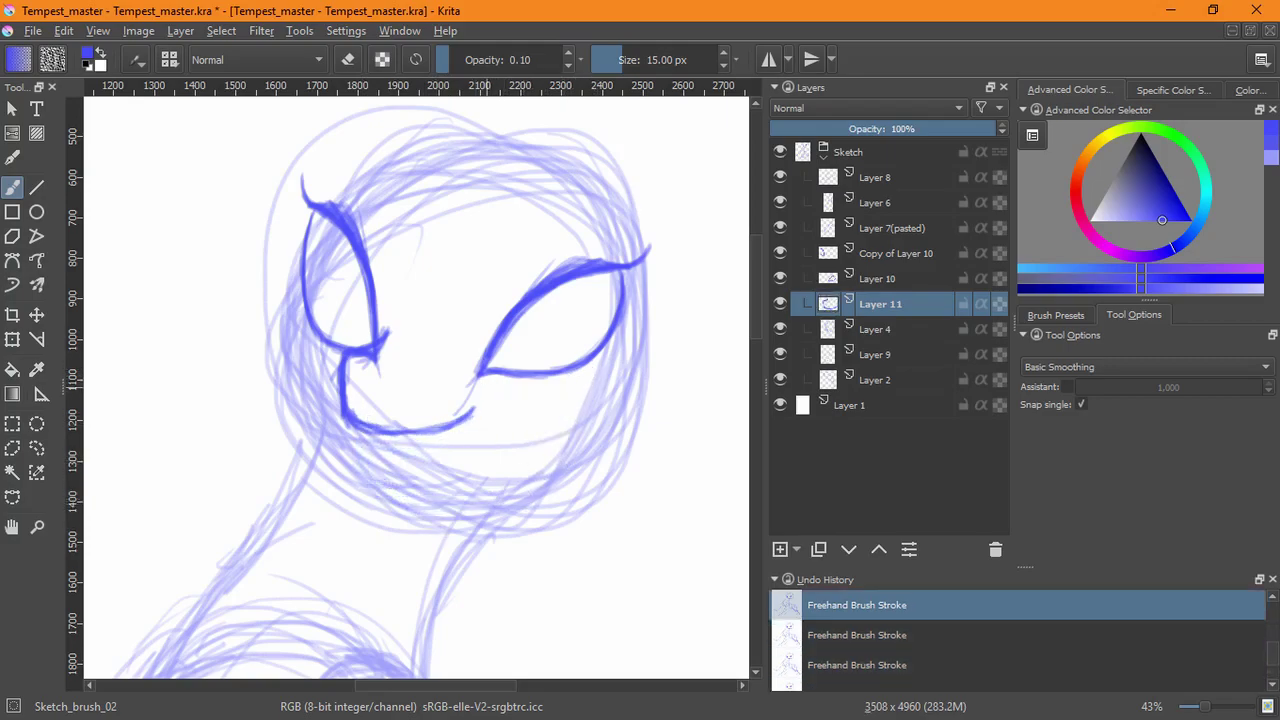
key("ctrl+z")
key("ctrl+z")
key("ctrl+z")
key("ctrl+z")
key("ctrl+z")
key("ctrl+z")
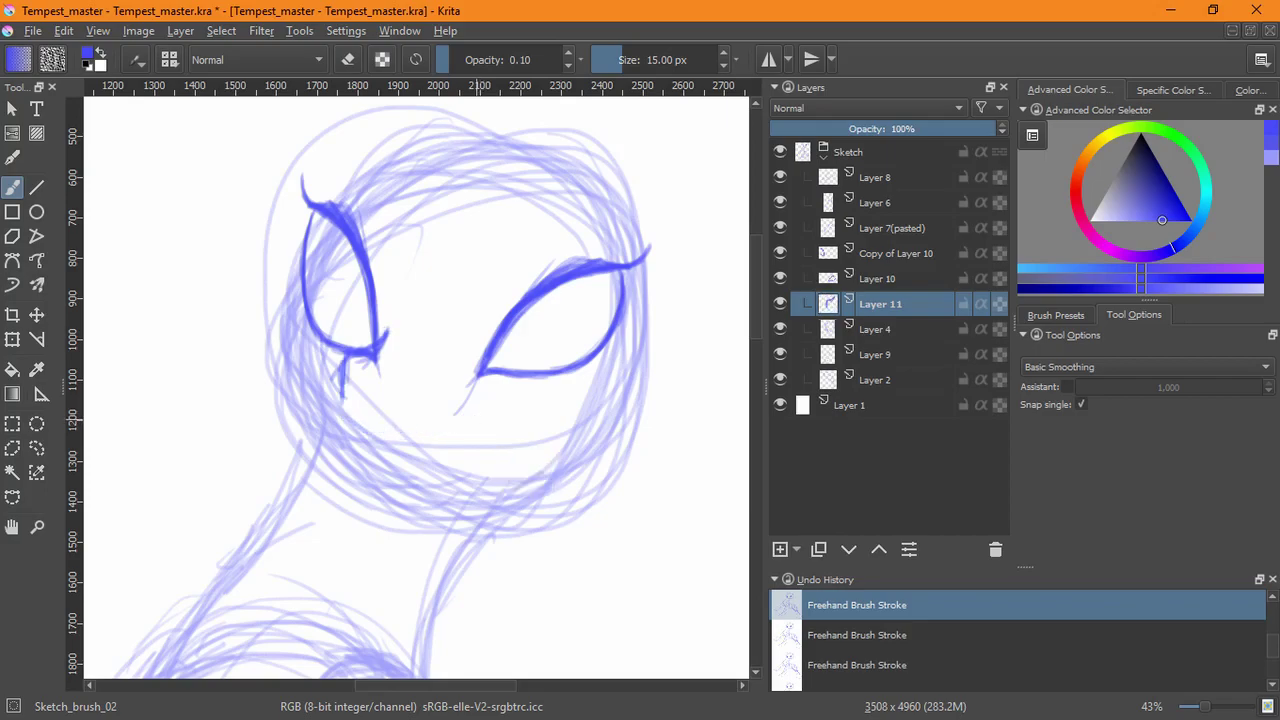
key("ctrl+z")
key("ctrl+z")
key("ctrl+z")
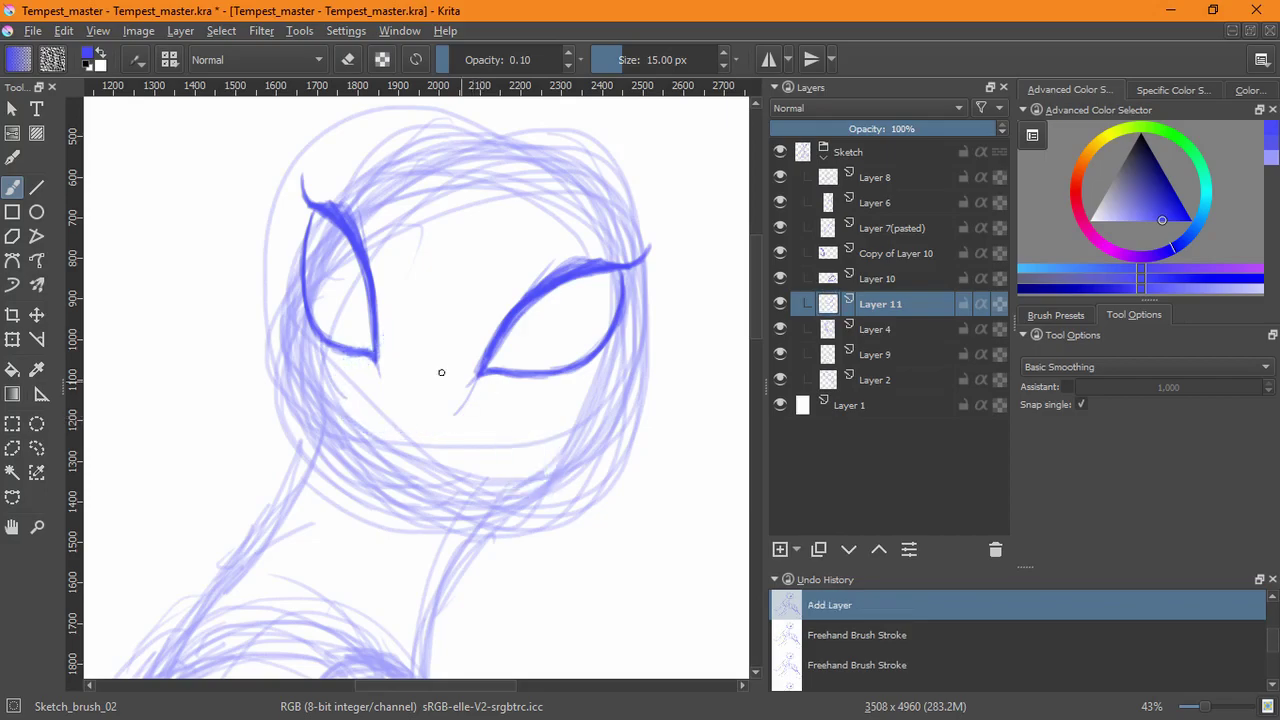
- Redraw the muzzle profile from the left eye's inner corner, out to the nose and down to the mouth
left_click_drag(372, 354, 350, 377)
left_click_drag(371, 355, 333, 384)
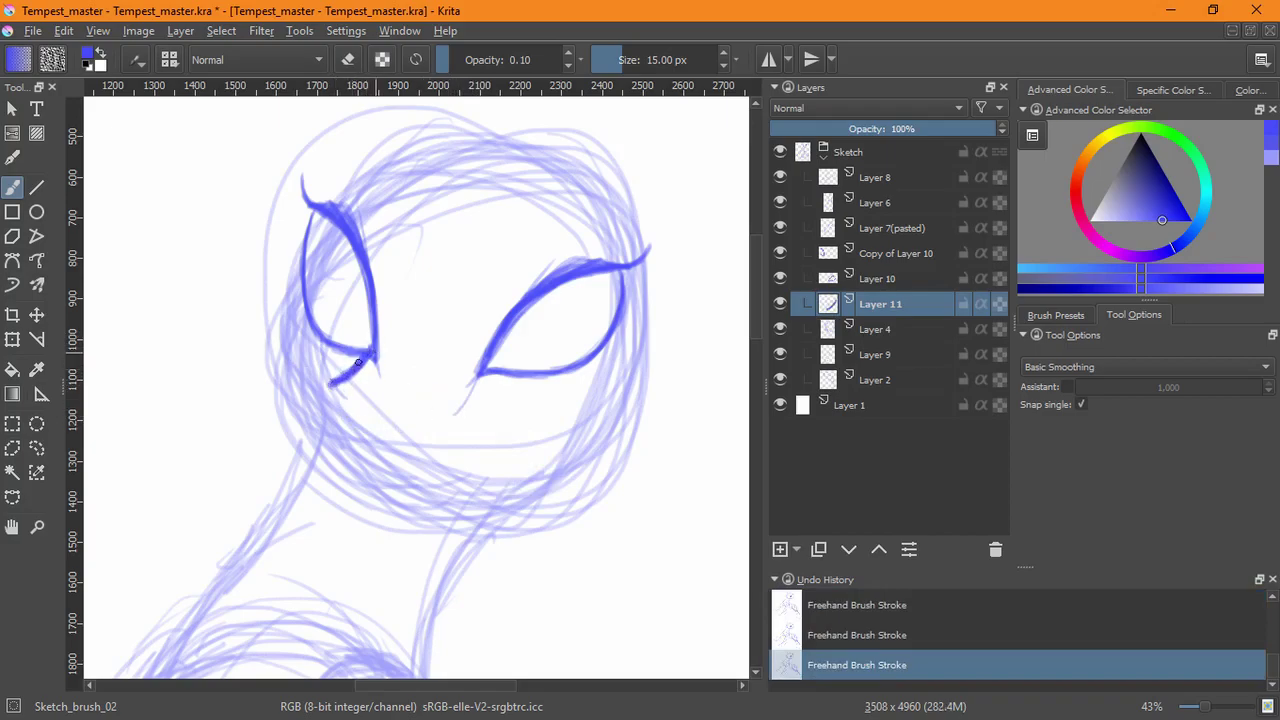
mouse_move(328, 401)
left_mouse_down()
mouse_move(340, 446)
mouse_move(360, 458)
left_mouse_up()
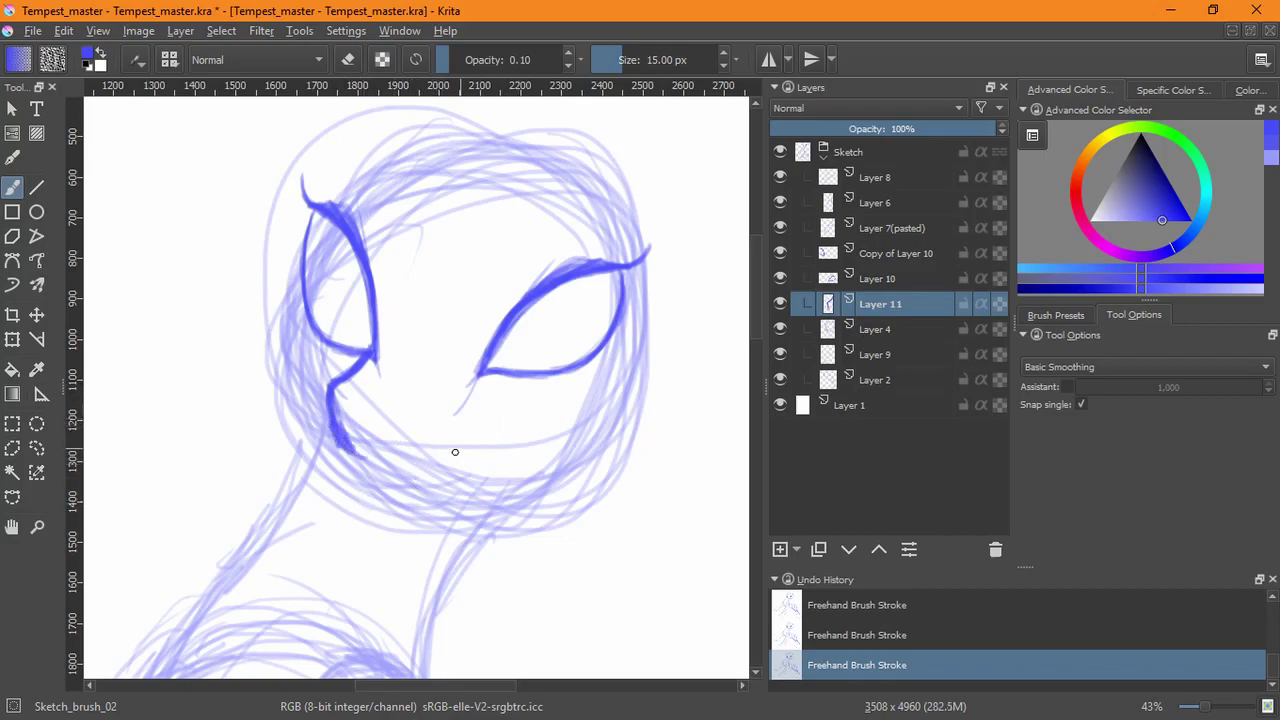
- Sketch an upturned smiling mouth and a long jaw line from the chin up toward the right eye
mouse_move(466, 437)
left_mouse_down()
mouse_move(349, 441)
mouse_move(354, 455)
mouse_move(454, 459)
mouse_move(469, 443)
mouse_move(454, 465)
mouse_move(341, 482)
mouse_move(363, 466)
mouse_move(395, 480)
mouse_move(443, 465)
left_mouse_up()
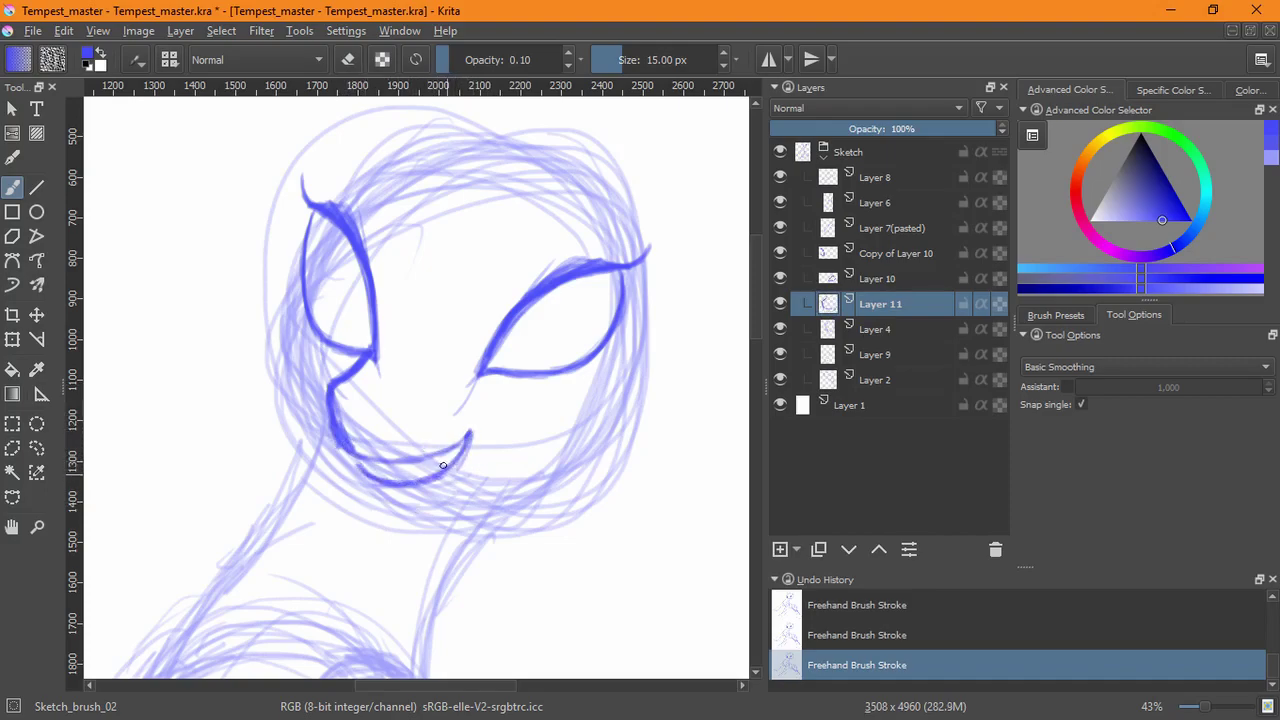
mouse_move(358, 471)
left_mouse_down()
mouse_move(385, 512)
mouse_move(440, 516)
mouse_move(515, 503)
mouse_move(539, 481)
left_mouse_up()
mouse_move(628, 385)
left_mouse_down()
mouse_move(540, 478)
mouse_move(456, 508)
mouse_move(375, 495)
left_mouse_up()
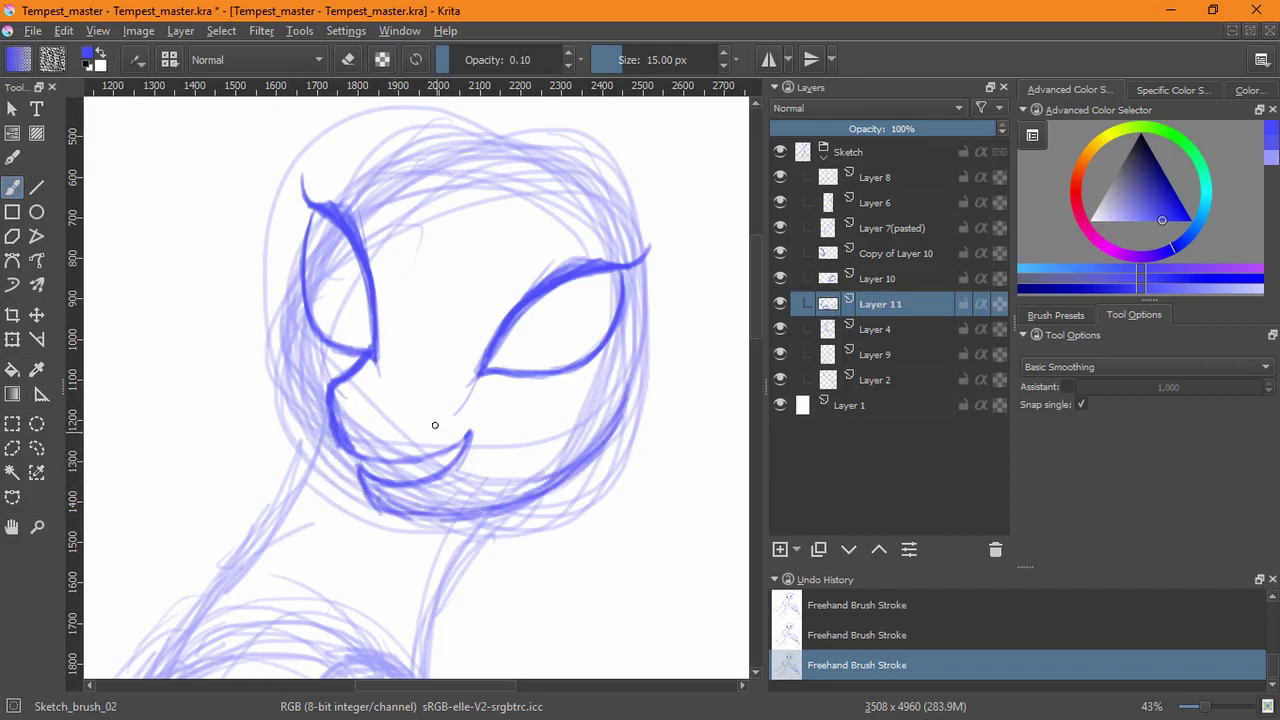
- Rotate the muzzle and jaw sketch slightly clockwise, move it to about x 2074, y 1237 px, and apply the transform
left_click(12, 339)
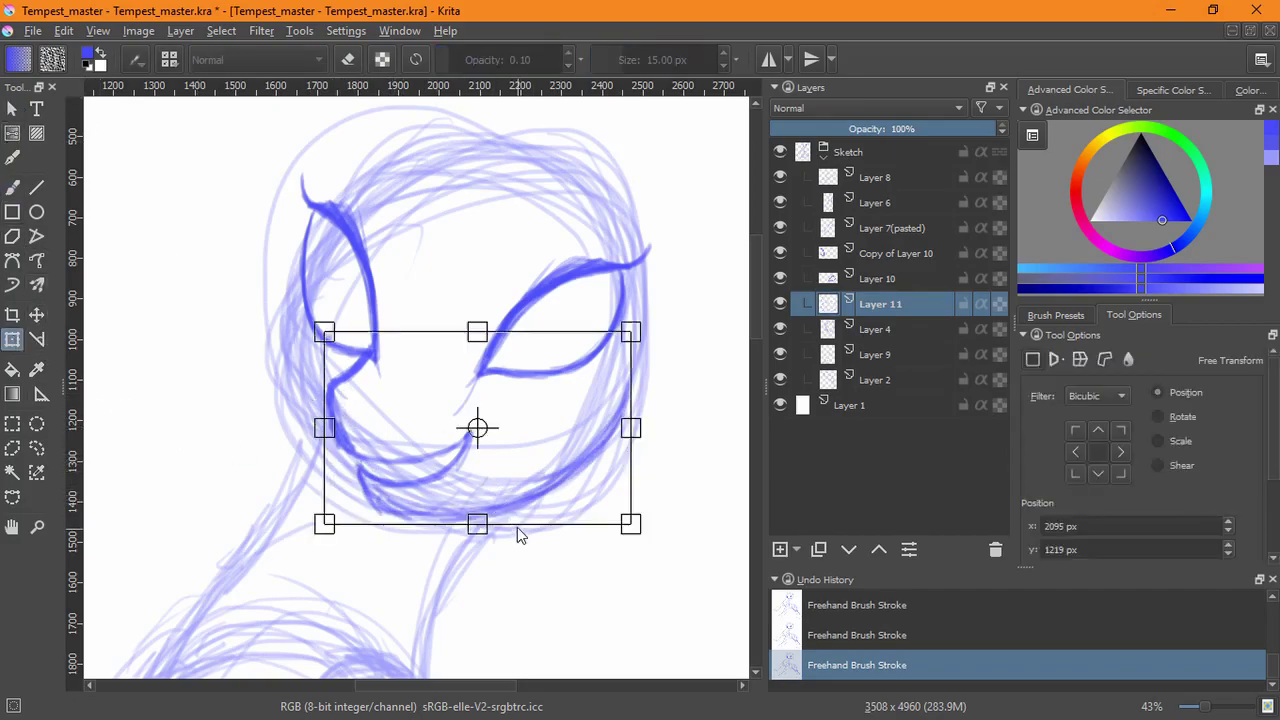
left_click_drag(519, 527, 506, 534)
left_click_drag(454, 449, 447, 452)
left_click_drag(340, 529, 318, 456)
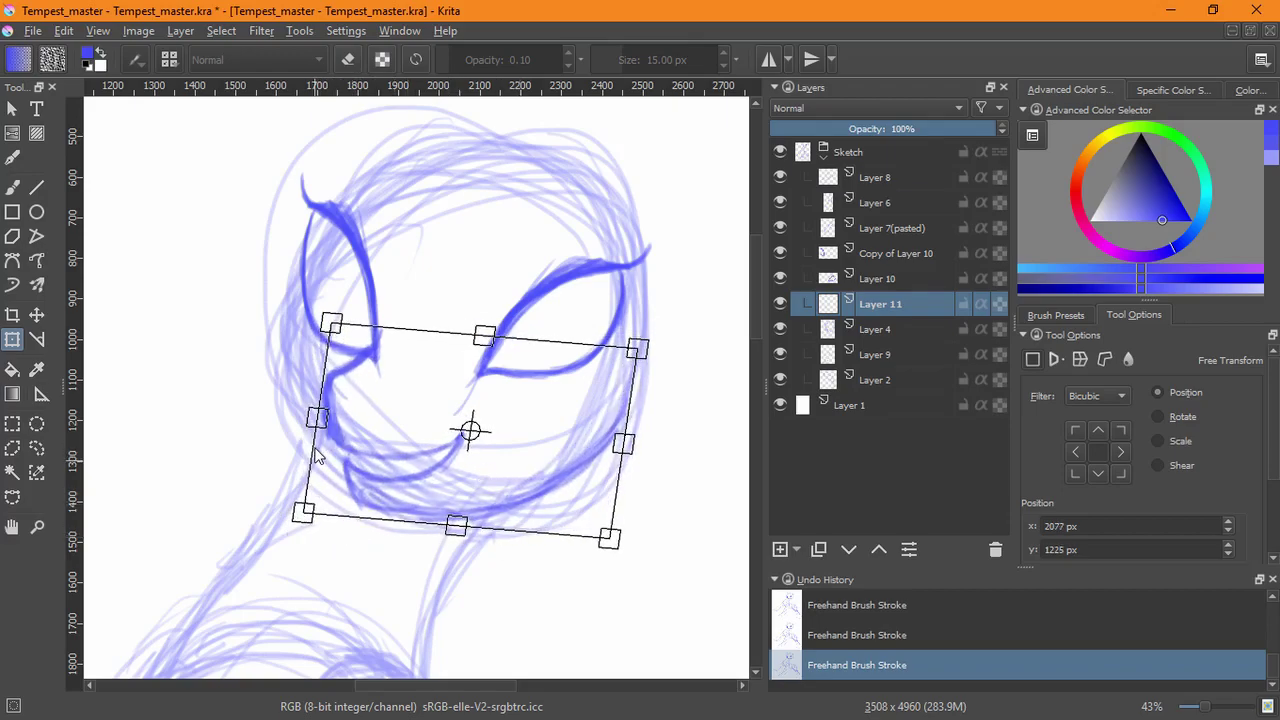
left_click_drag(410, 481, 406, 494)
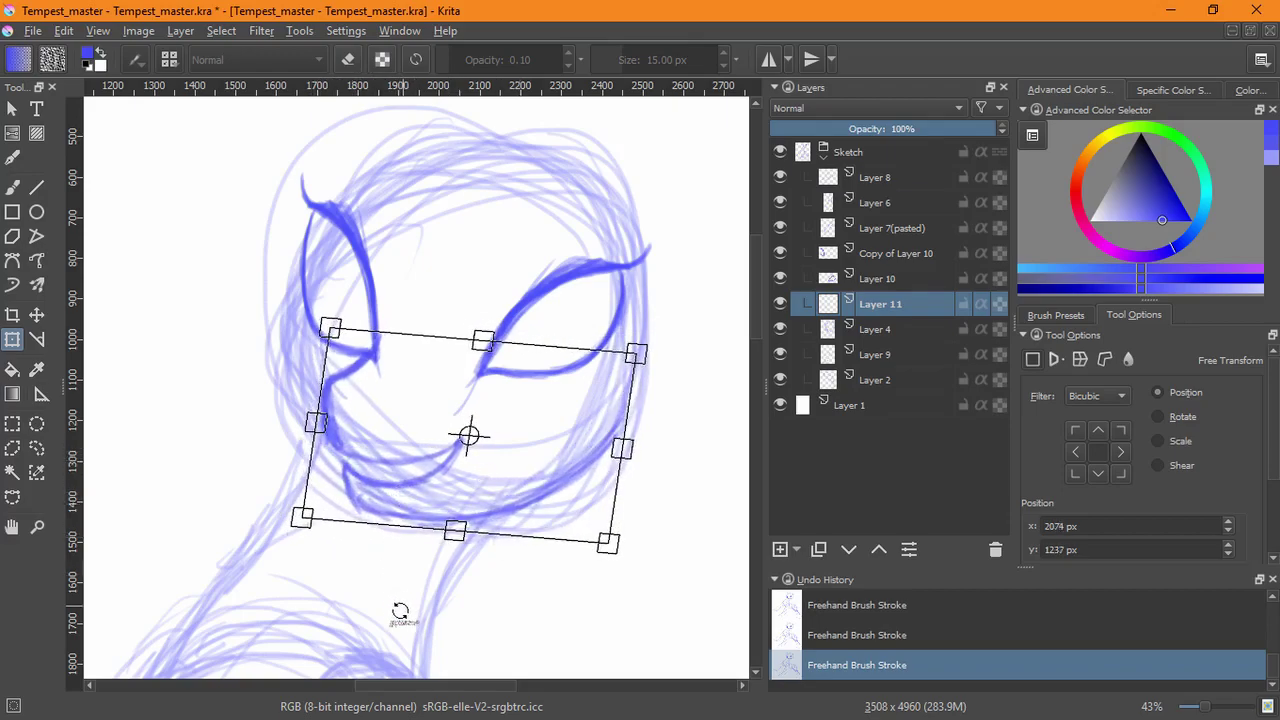
key("Return")
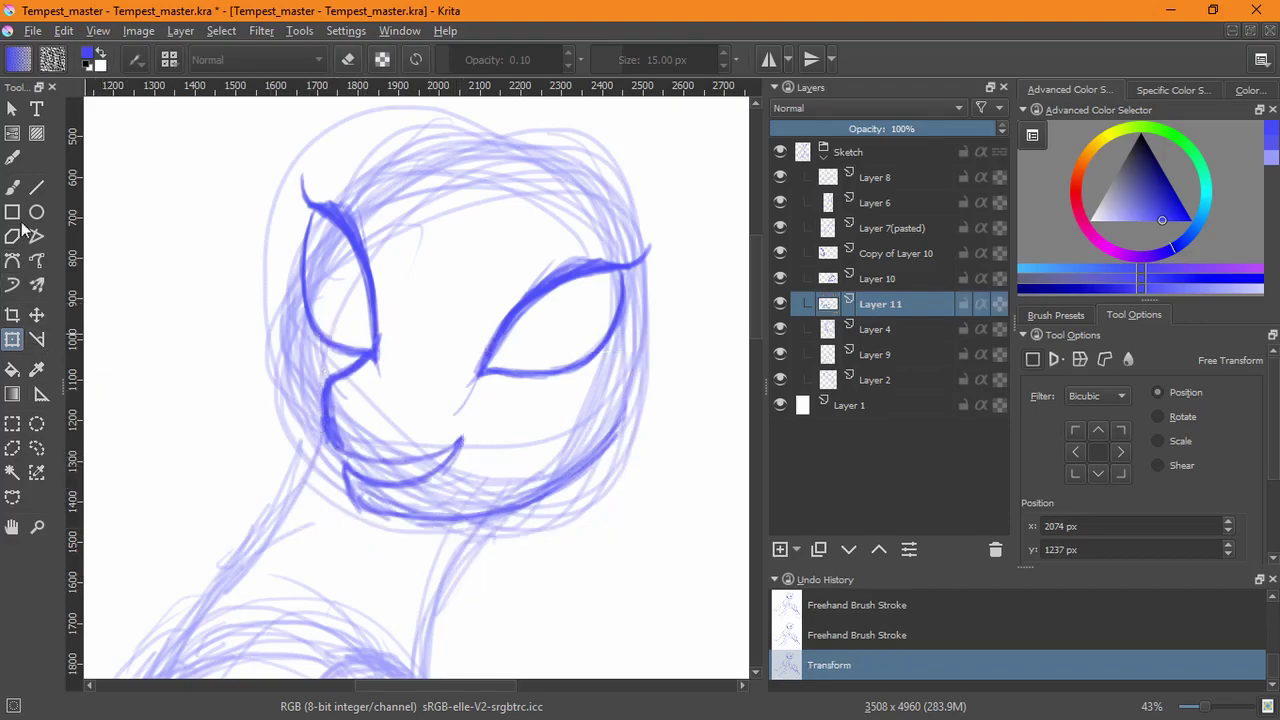
- Extend the jaw line with the Freehand Brush up to the right eye's outer corner
left_click(13, 187)
left_click_drag(622, 401, 563, 468)
left_click_drag(645, 256, 618, 420)
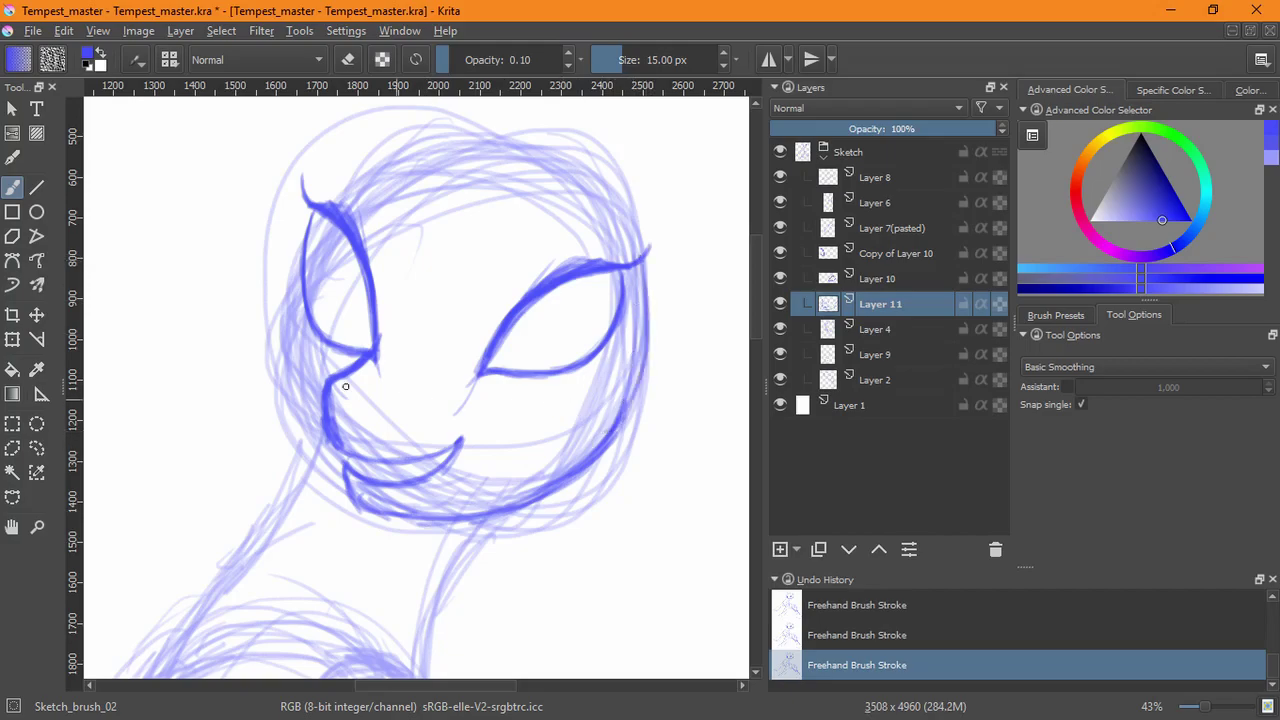
- Draw the left side of the head contour from the left eye's outer corner down to the chin
mouse_move(294, 275)
left_mouse_down()
mouse_move(289, 333)
mouse_move(305, 235)
mouse_move(297, 286)
mouse_move(322, 461)
left_mouse_up()
left_click_drag(290, 378, 350, 486)
left_click_drag(302, 262, 350, 486)
left_click_drag(314, 208, 289, 405)
mouse_move(301, 320)
left_mouse_down()
mouse_move(331, 464)
mouse_move(285, 363)
left_mouse_up()
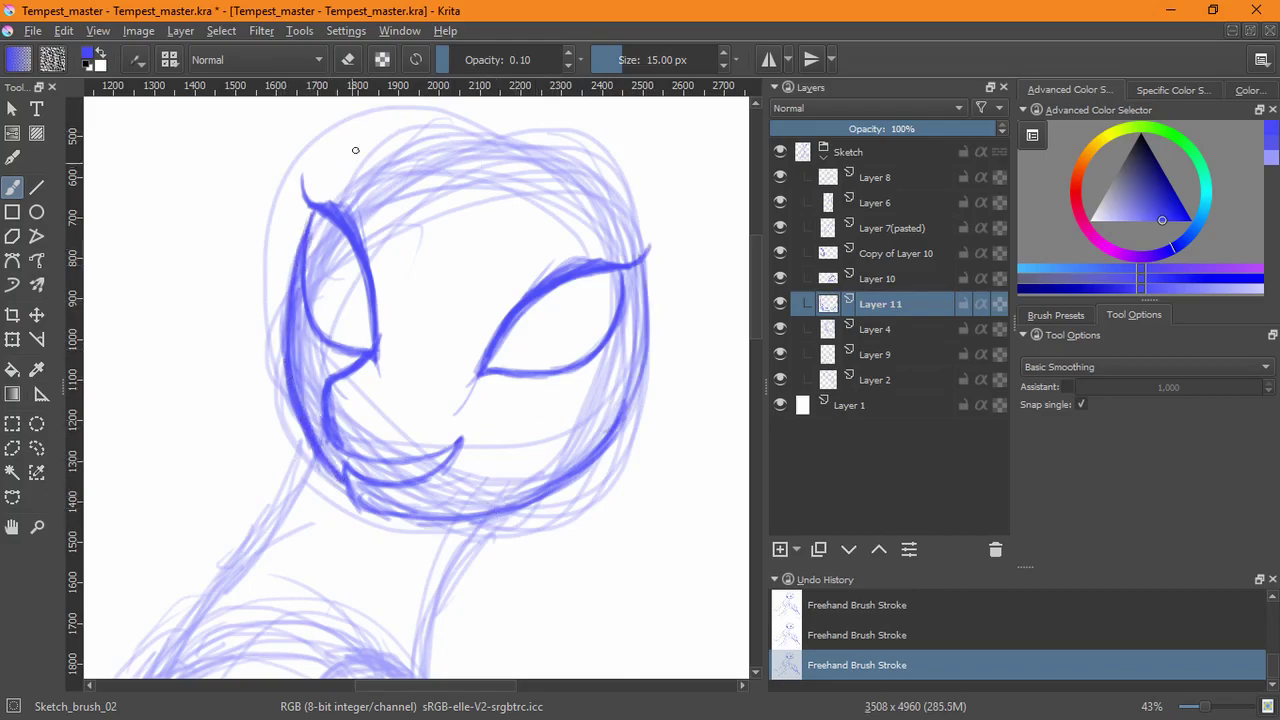
- Outline the top of the head with repeated arcs and reinforce the contour down both sides
mouse_move(313, 225)
left_mouse_down()
mouse_move(362, 168)
mouse_move(373, 184)
mouse_move(331, 190)
mouse_move(369, 155)
mouse_move(430, 133)
mouse_move(496, 142)
mouse_move(593, 184)
mouse_move(611, 213)
mouse_move(636, 210)
mouse_move(663, 270)
left_mouse_up()
mouse_move(615, 183)
left_mouse_down()
mouse_move(647, 288)
mouse_move(630, 386)
left_mouse_up()
mouse_move(622, 203)
left_mouse_down()
mouse_move(647, 350)
mouse_move(622, 420)
left_mouse_up()
mouse_move(487, 141)
left_mouse_down()
mouse_move(636, 240)
mouse_move(560, 140)
mouse_move(456, 128)
mouse_move(461, 141)
mouse_move(340, 180)
mouse_move(390, 130)
mouse_move(540, 128)
mouse_move(609, 185)
mouse_move(655, 300)
mouse_move(642, 400)
mouse_move(610, 440)
mouse_move(583, 448)
left_mouse_up()
mouse_move(454, 121)
left_mouse_down()
mouse_move(560, 150)
mouse_move(392, 118)
mouse_move(300, 220)
mouse_move(315, 256)
mouse_move(290, 468)
mouse_move(284, 209)
mouse_move(285, 405)
left_mouse_up()
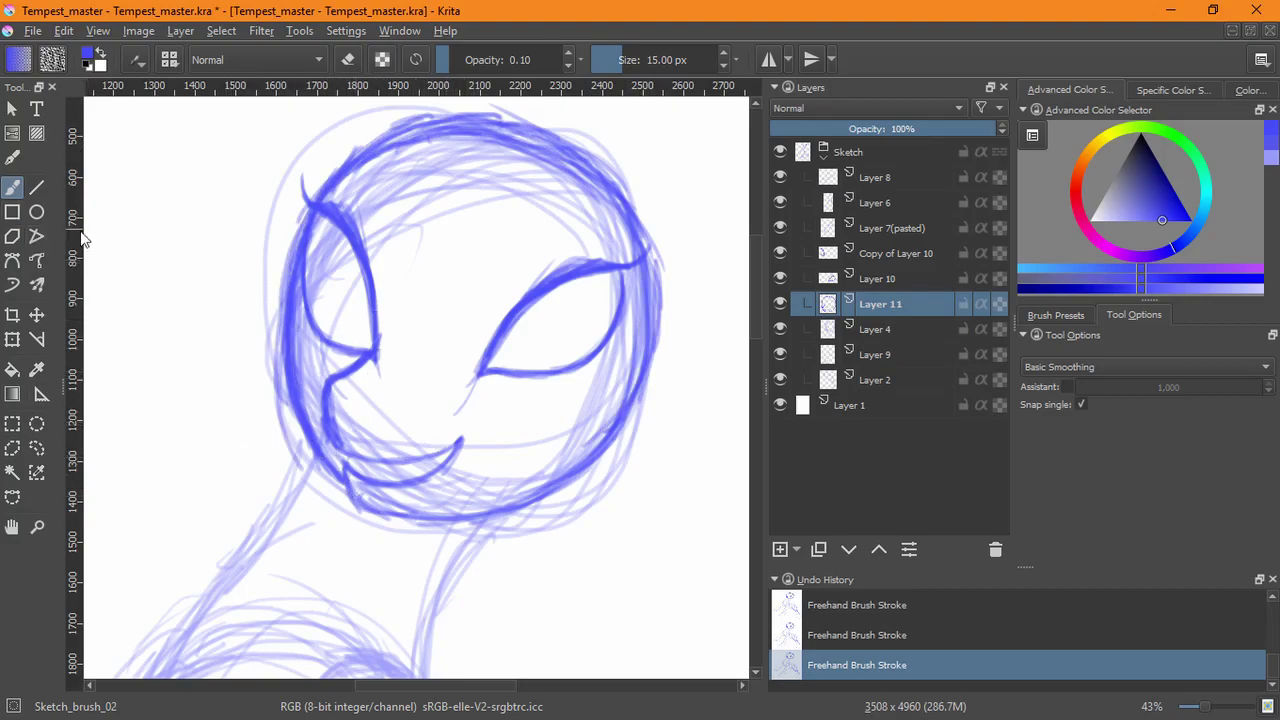
- Erase the muzzle, mouth and chin lines from Layer 11 with the Ink_brush_25_2 eraser preset
left_click(1056, 315)
left_click(1078, 427)
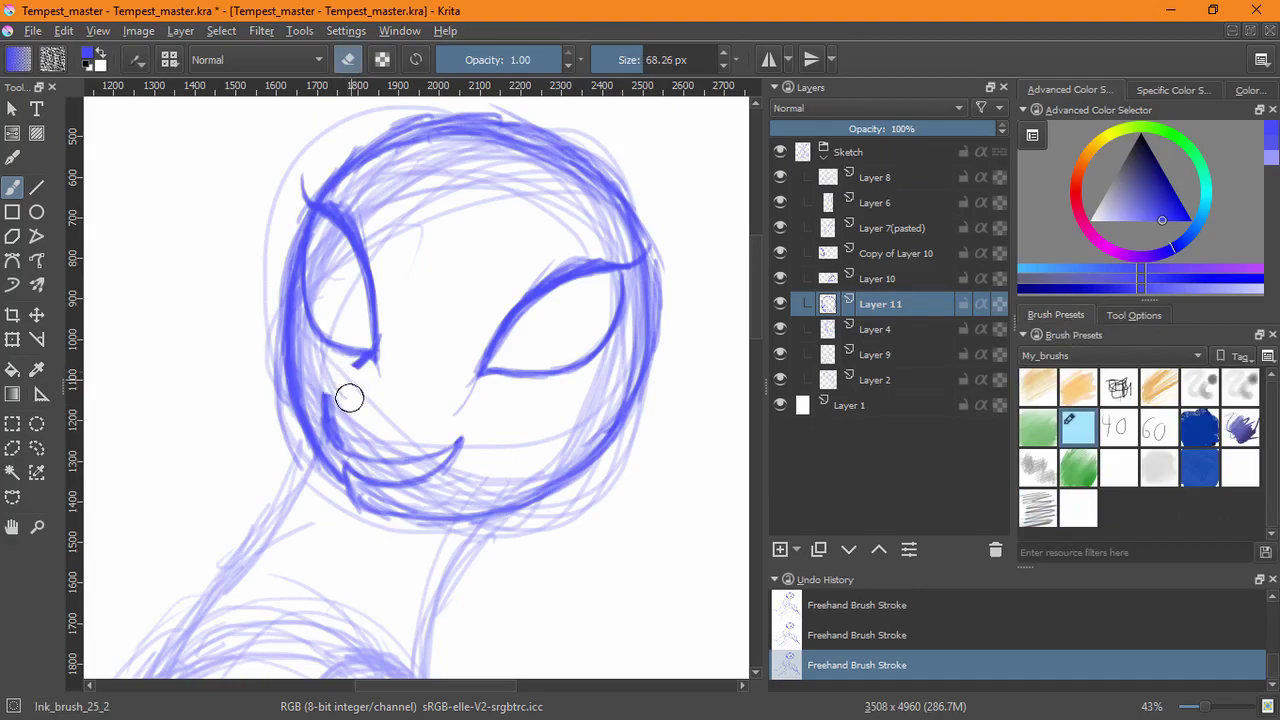
mouse_move(346, 459)
left_mouse_down()
mouse_move(446, 475)
mouse_move(393, 472)
mouse_move(385, 495)
mouse_move(460, 531)
mouse_move(320, 466)
mouse_move(549, 531)
left_mouse_up()
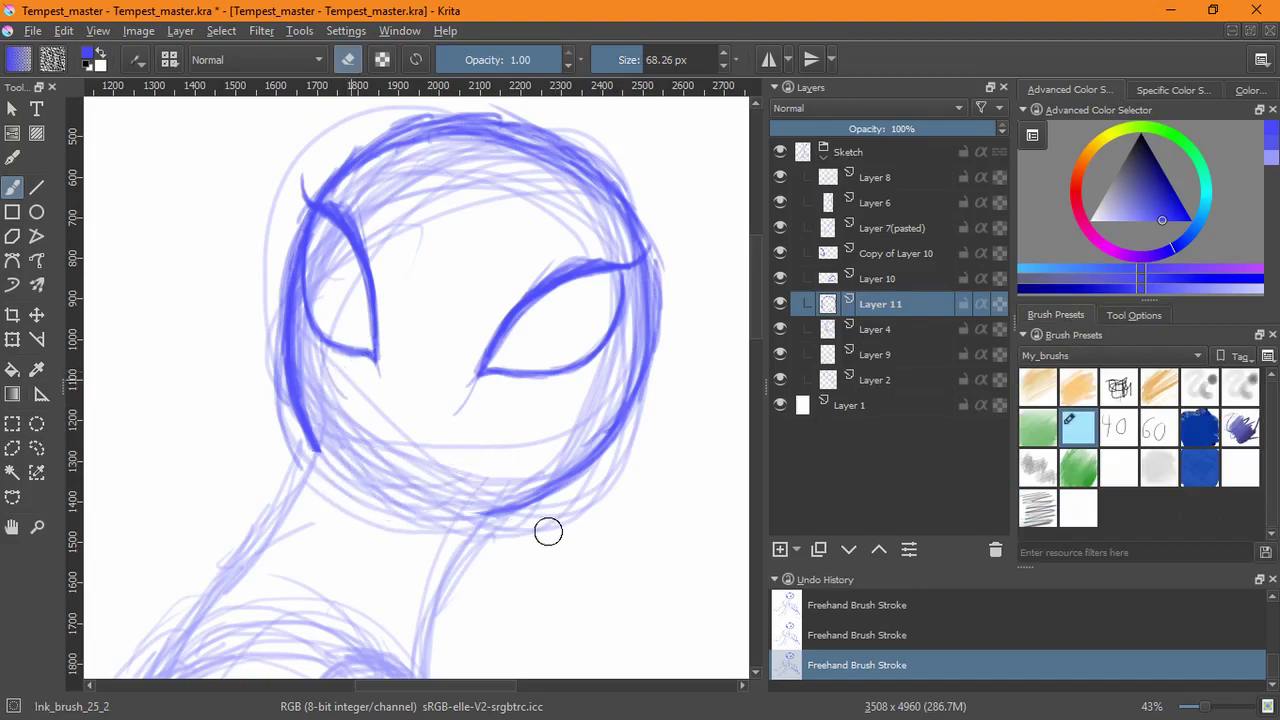
- Nudge the head outline on Layer 11 slightly with the Transform tool, undoing unwanted adjustments, and apply it
left_click(12, 340)
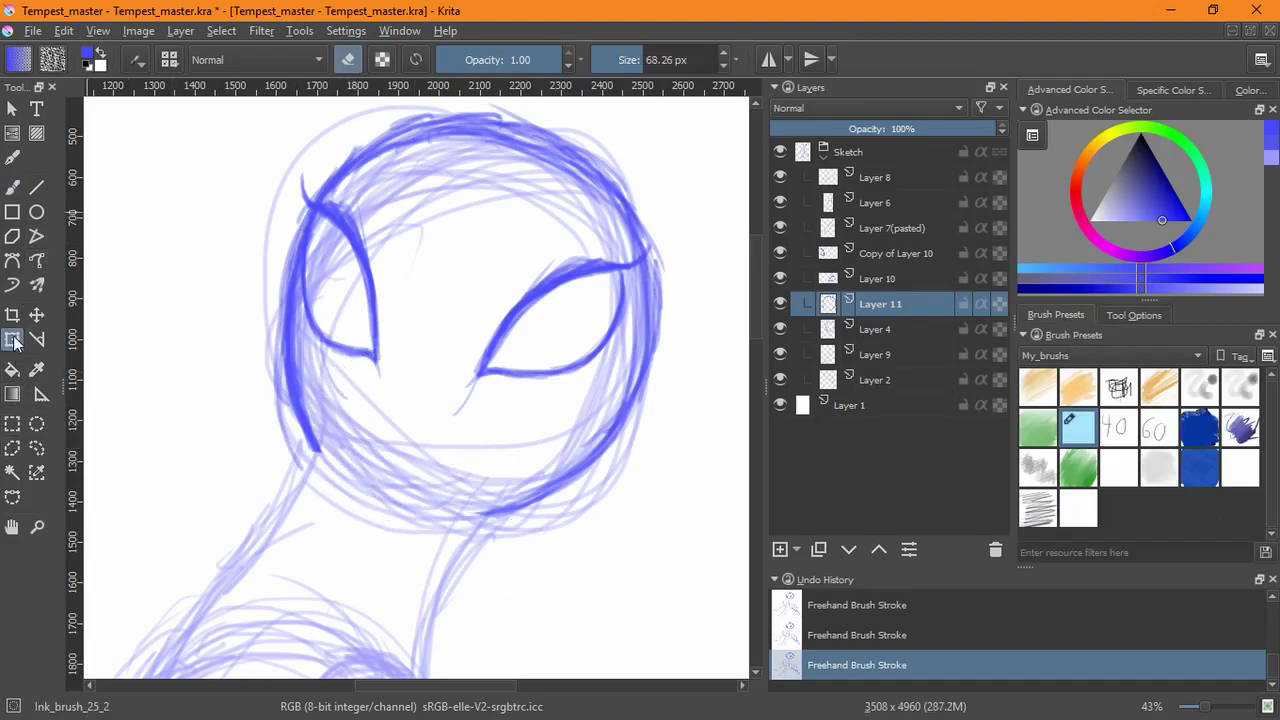
mouse_move(513, 103)
left_mouse_down()
mouse_move(503, 107)
mouse_move(518, 105)
left_mouse_up()
key("ctrl+z")
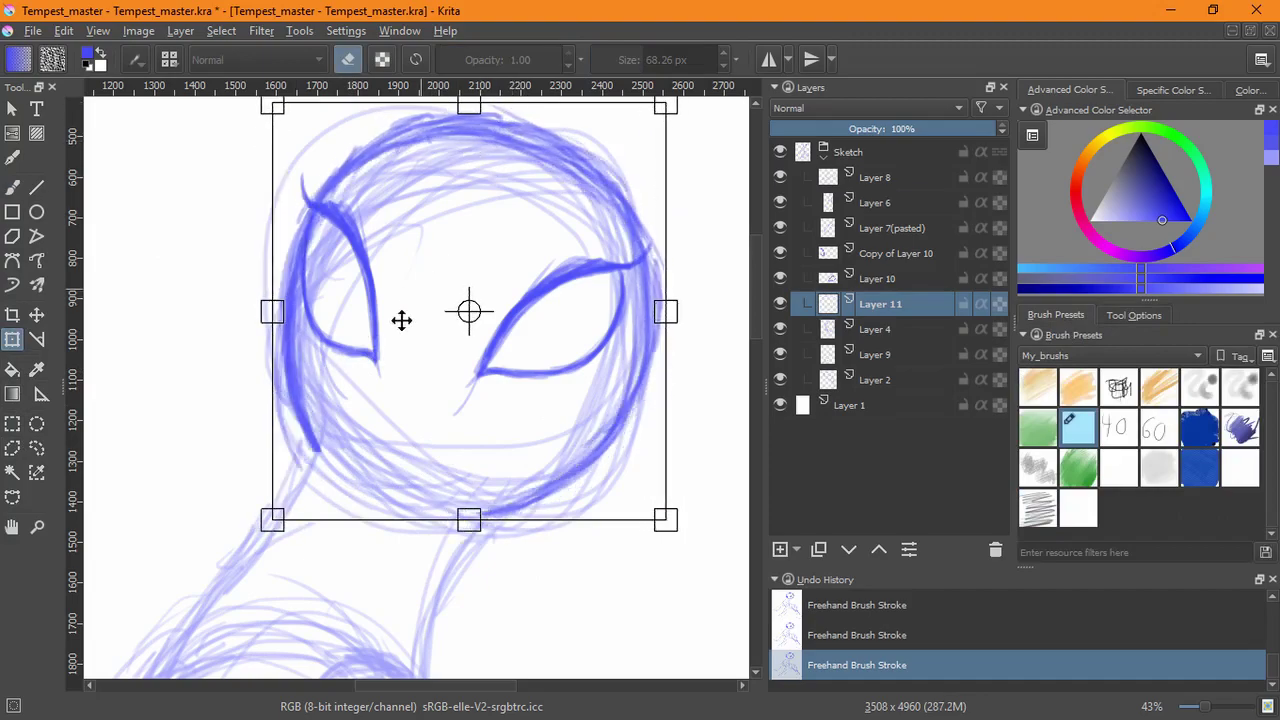
left_click_drag(412, 522, 397, 524)
key("ctrl+z")
mouse_move(274, 275)
left_mouse_down()
mouse_move(273, 291)
mouse_move(272, 257)
mouse_move(270, 273)
left_mouse_up()
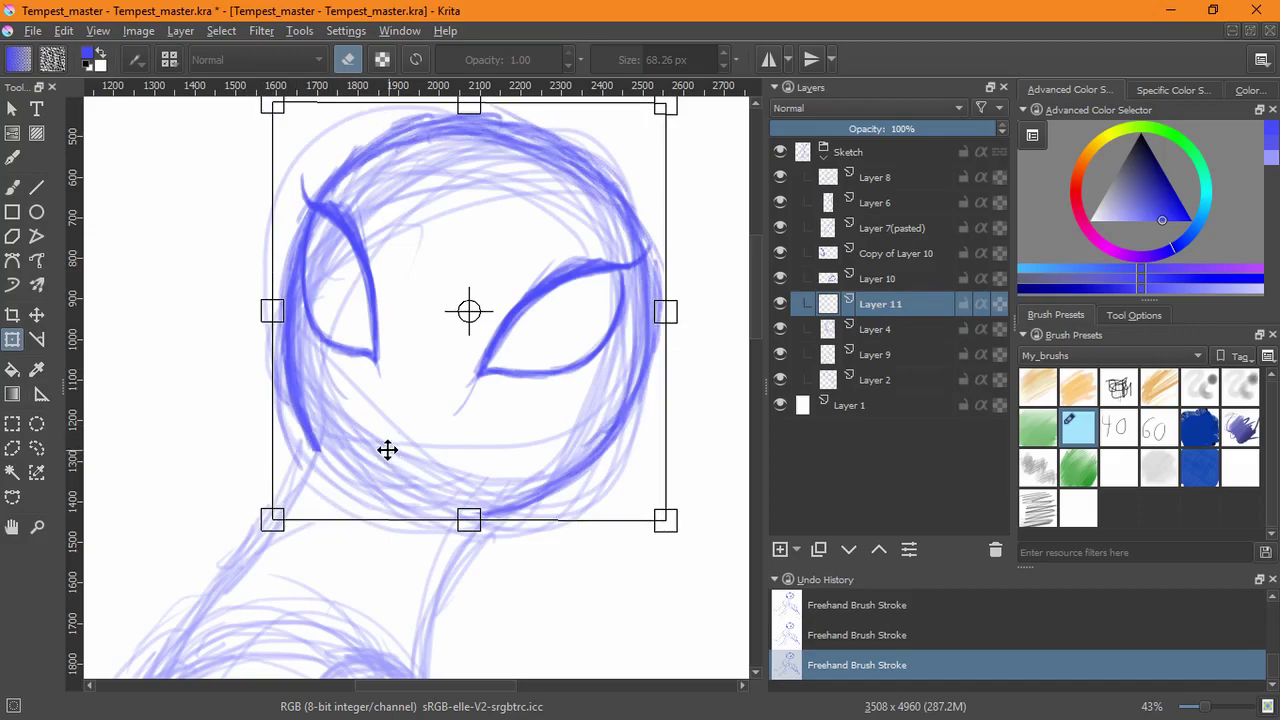
key("Return")
- Try a small smiling mouth with a shaded lower lip below the eyes using Sketch_brush_02, and undo its strokes
left_click(12, 187)
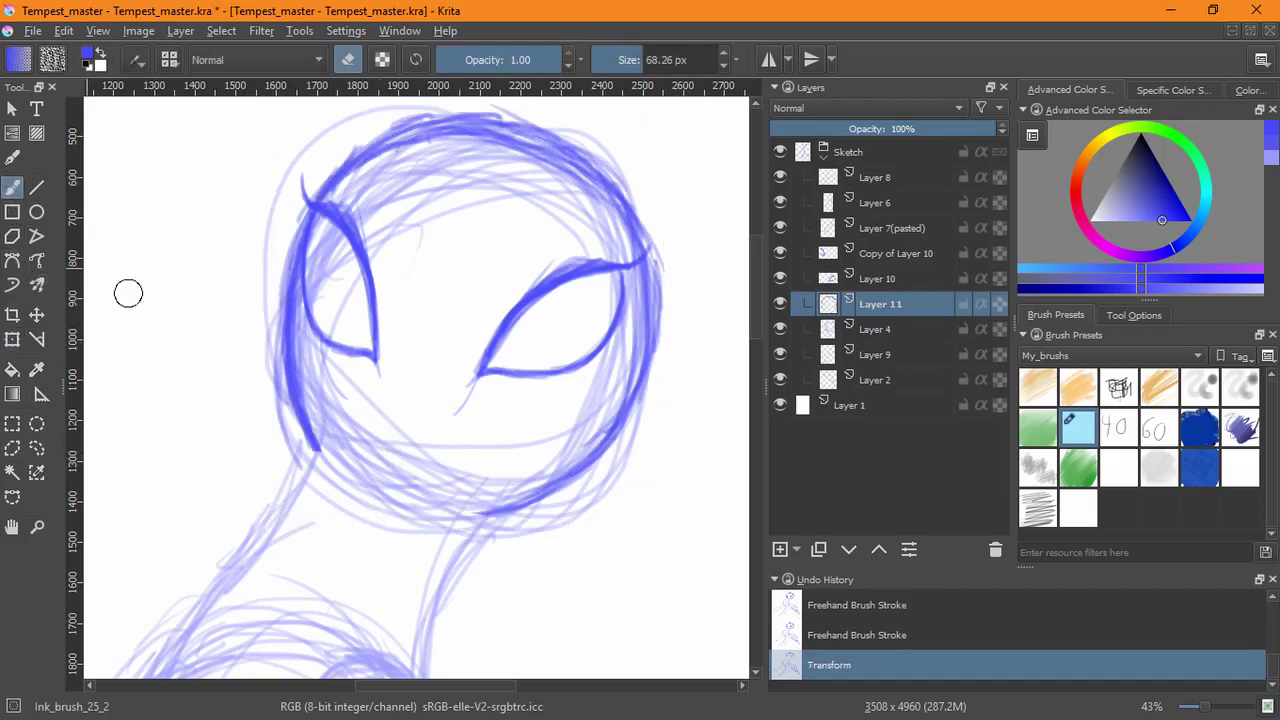
left_click(1038, 505)
mouse_move(354, 403)
left_mouse_down()
mouse_move(387, 437)
mouse_move(480, 425)
mouse_move(473, 437)
mouse_move(359, 404)
mouse_move(387, 428)
mouse_move(374, 423)
mouse_move(472, 438)
left_mouse_up()
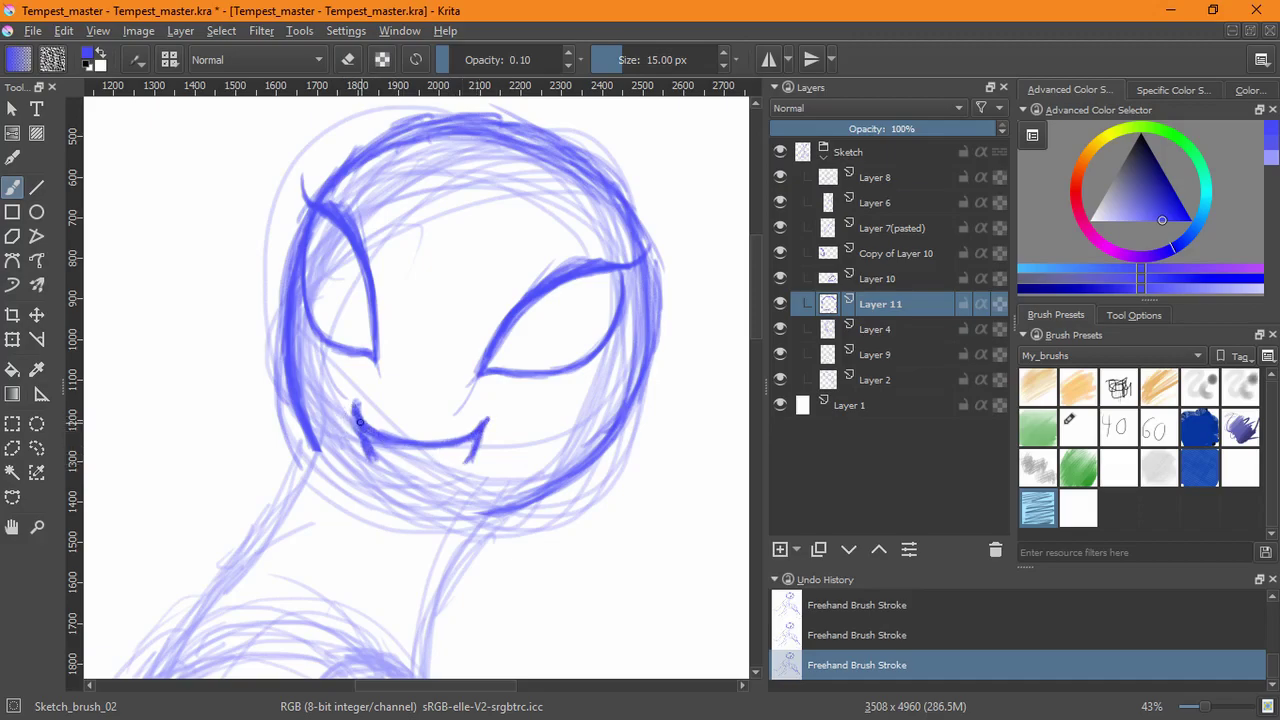
mouse_move(372, 456)
left_mouse_down()
mouse_move(446, 467)
mouse_move(474, 450)
left_mouse_up()
mouse_move(474, 452)
left_mouse_down()
mouse_move(435, 471)
mouse_move(378, 450)
left_mouse_up()
mouse_move(374, 446)
left_mouse_down()
mouse_move(422, 468)
mouse_move(476, 456)
mouse_move(478, 438)
left_mouse_up()
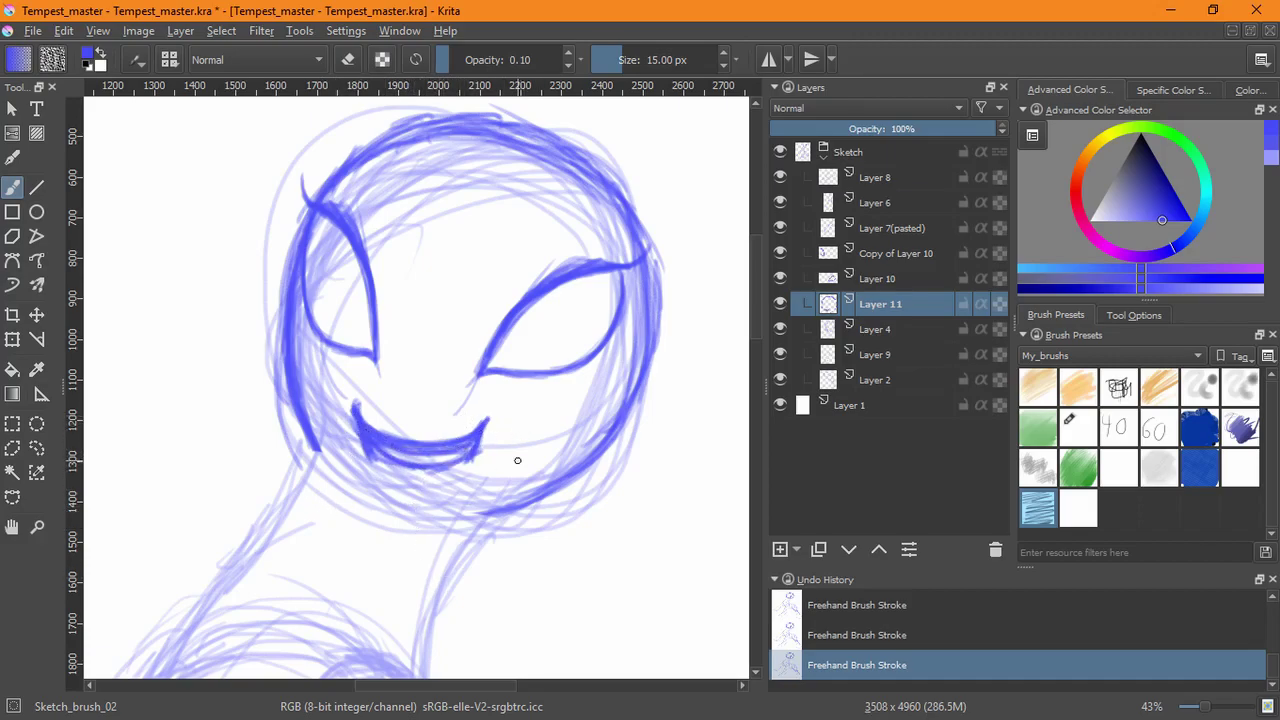
key("ctrl+z")
key("ctrl+z")
key("ctrl+z")
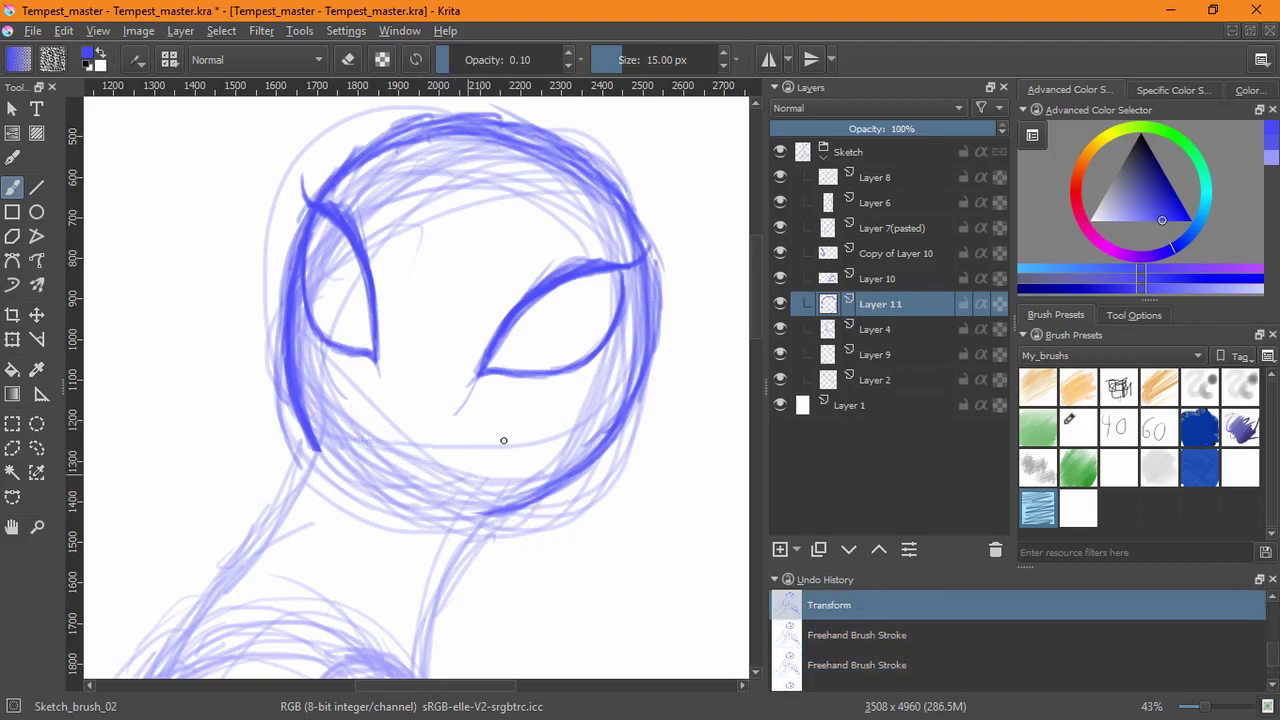
- Group the two eye layers, Layer 10 and Copy of Layer 10, together
left_click(876, 278)
left_click(893, 256, "shift")
key("ctrl+g")
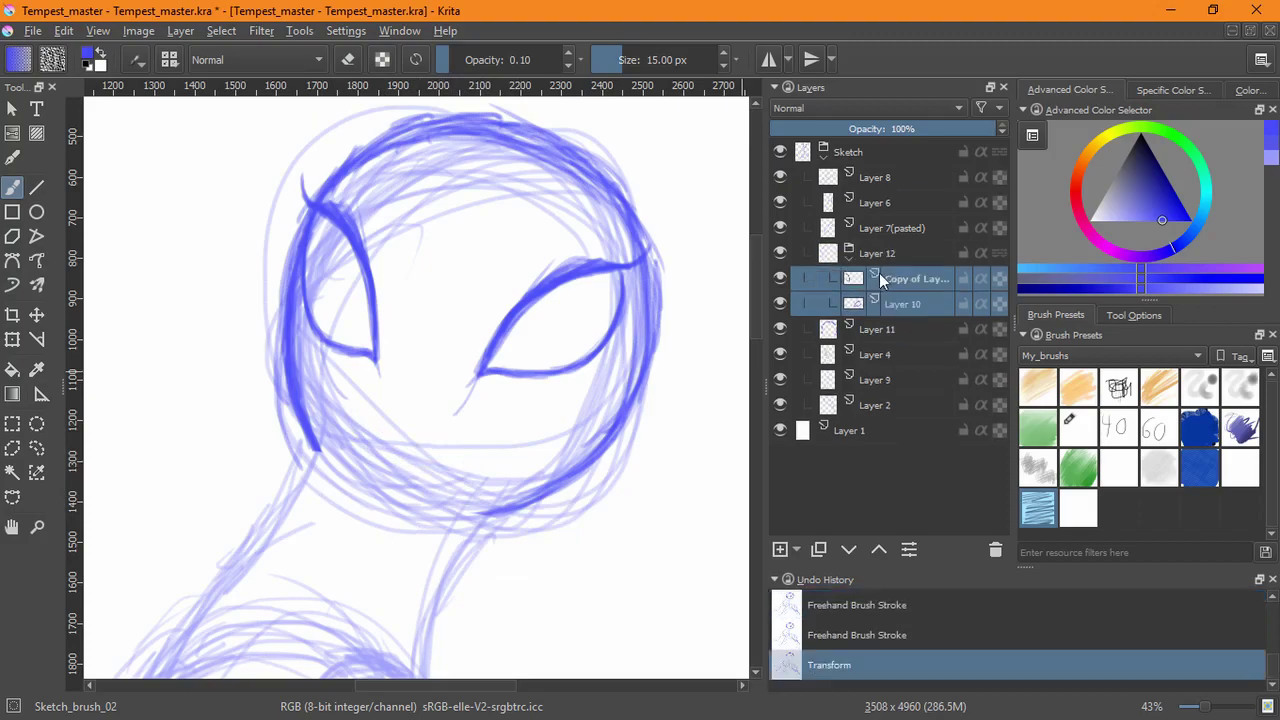
- Lower and slightly rotate the grouped eyes in Layer 12 with the Transform tool, adjust their size, and apply it
left_click(878, 253)
left_click(12, 339)
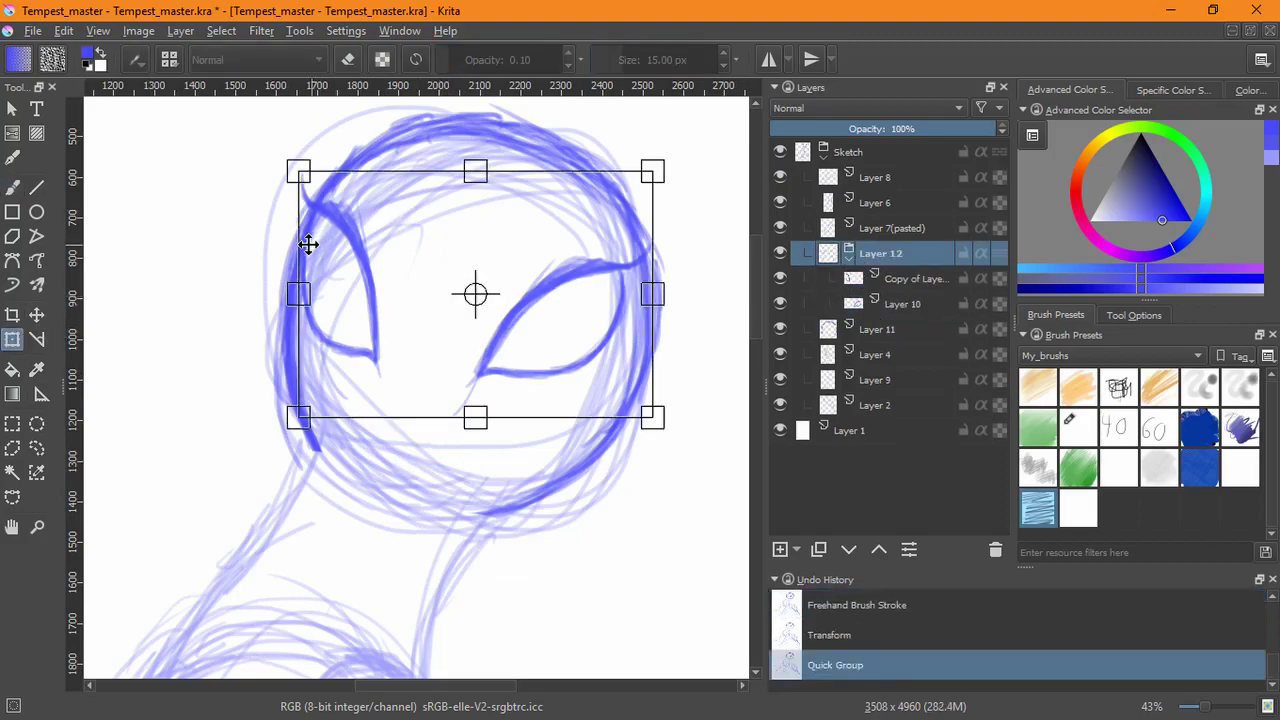
left_click_drag(655, 352, 657, 338)
key("ctrl+z")
left_click_drag(674, 383, 597, 363)
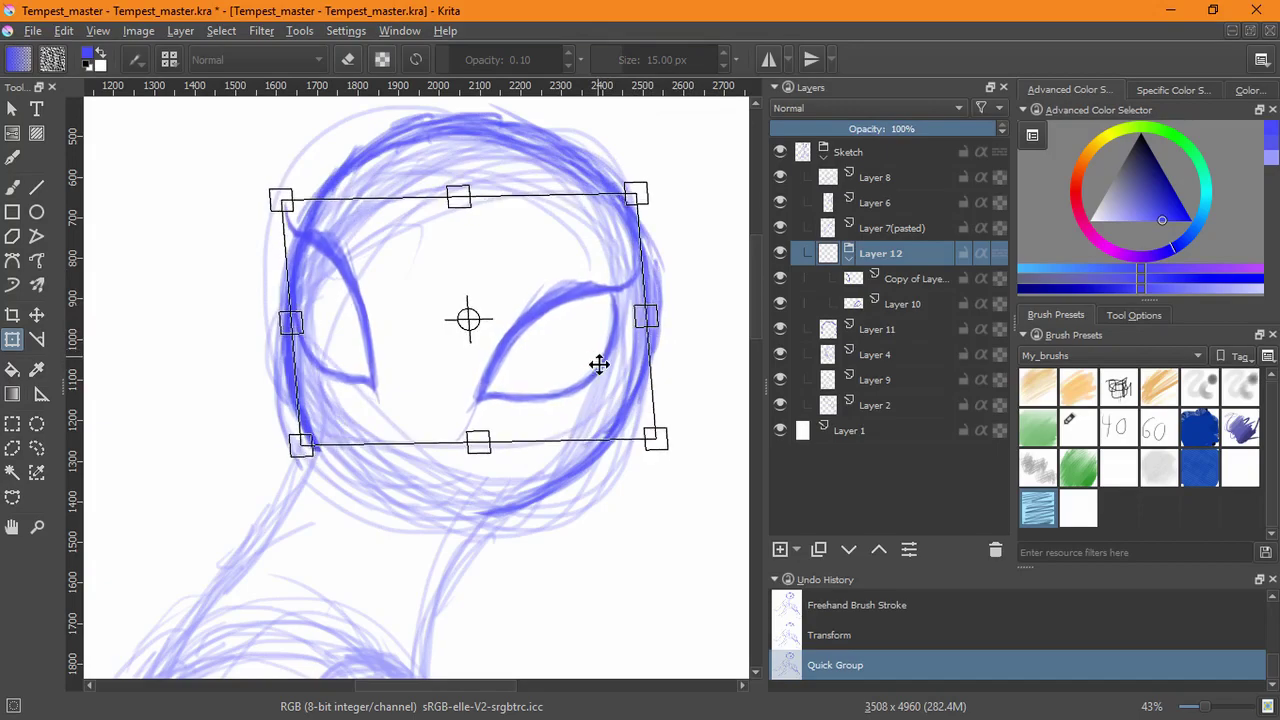
left_click_drag(466, 201, 460, 211)
mouse_move(681, 302)
left_mouse_down()
mouse_move(679, 285)
mouse_move(675, 305)
left_mouse_up()
key("Return")
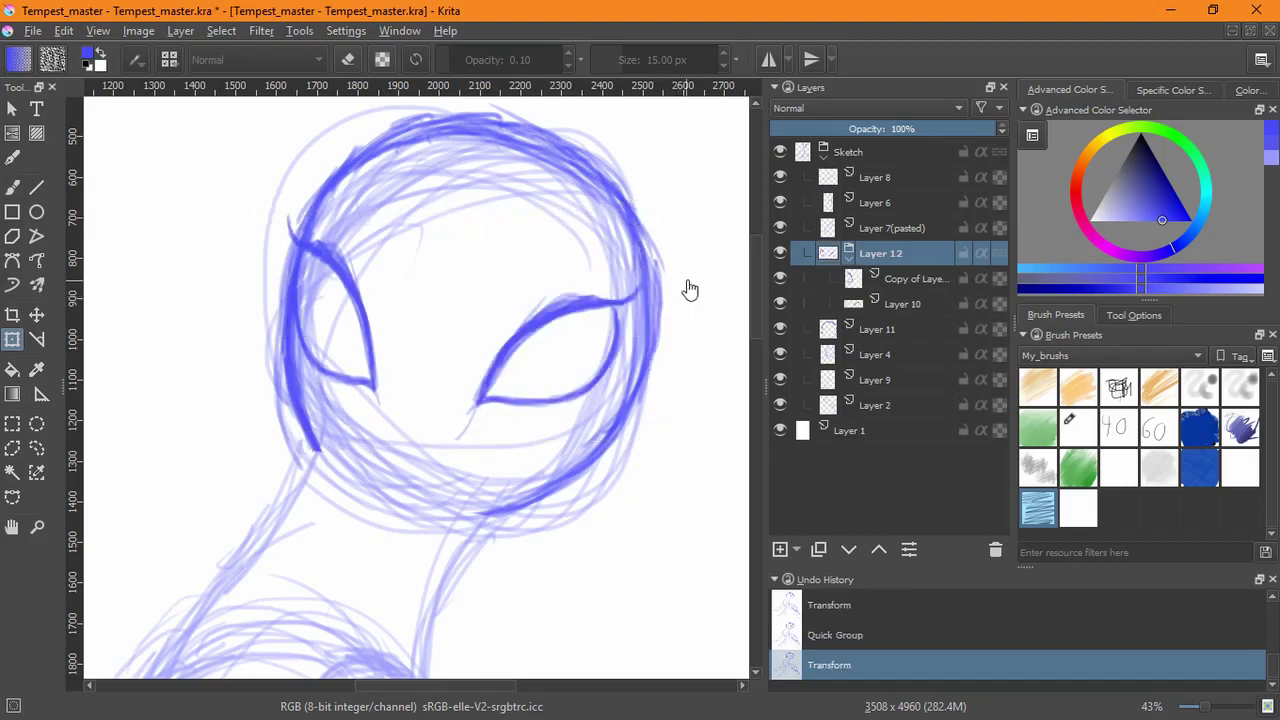
- Sketch short Sketch_brush_02 strokes on Layer 11 at the left eye's inner corner to start the muzzle's bridge
left_click(868, 328)
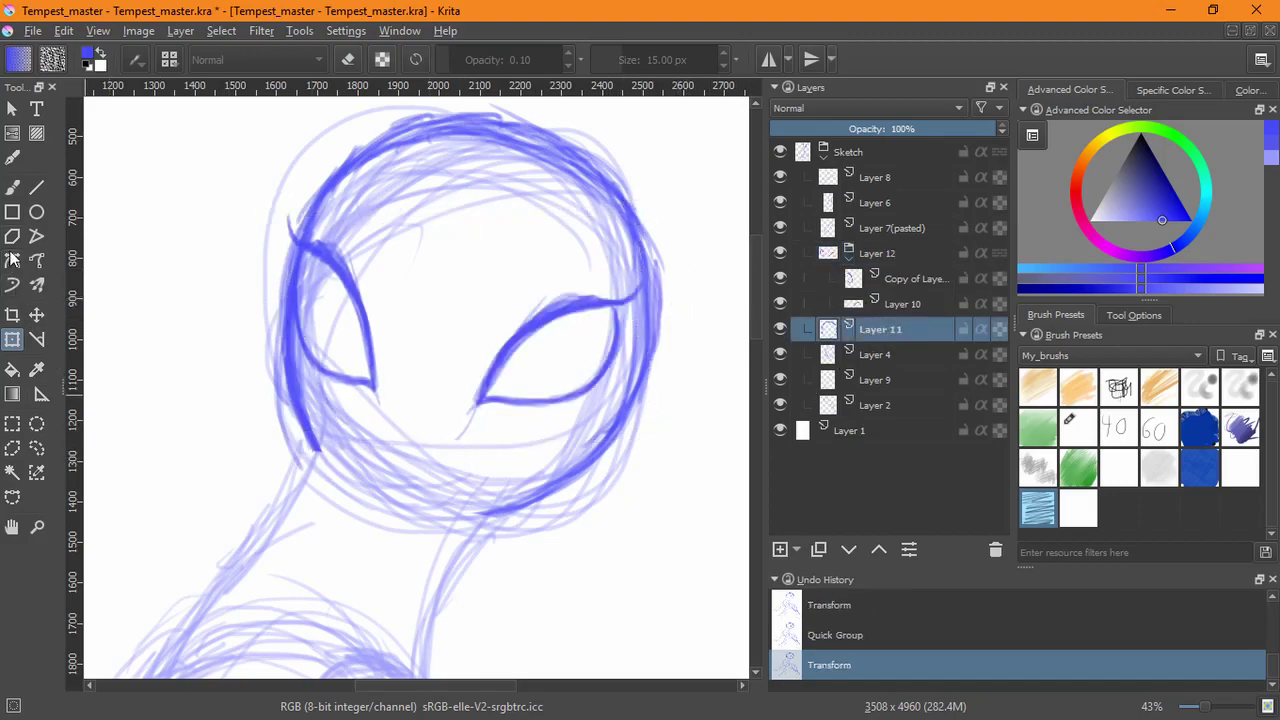
left_click(12, 187)
left_click_drag(363, 395, 373, 379)
left_click_drag(366, 393, 376, 384)
key("ctrl+z")
key("ctrl+z")
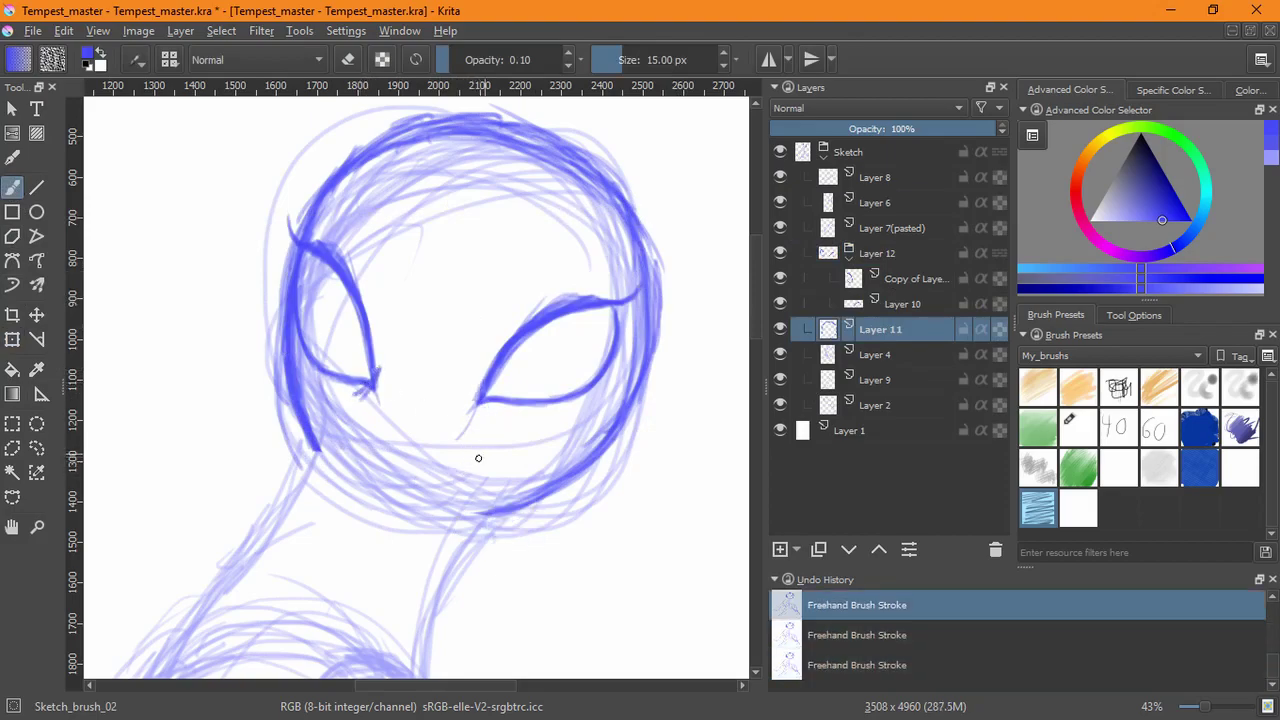
key("ctrl+shift+z")
key("ctrl+shift+z")
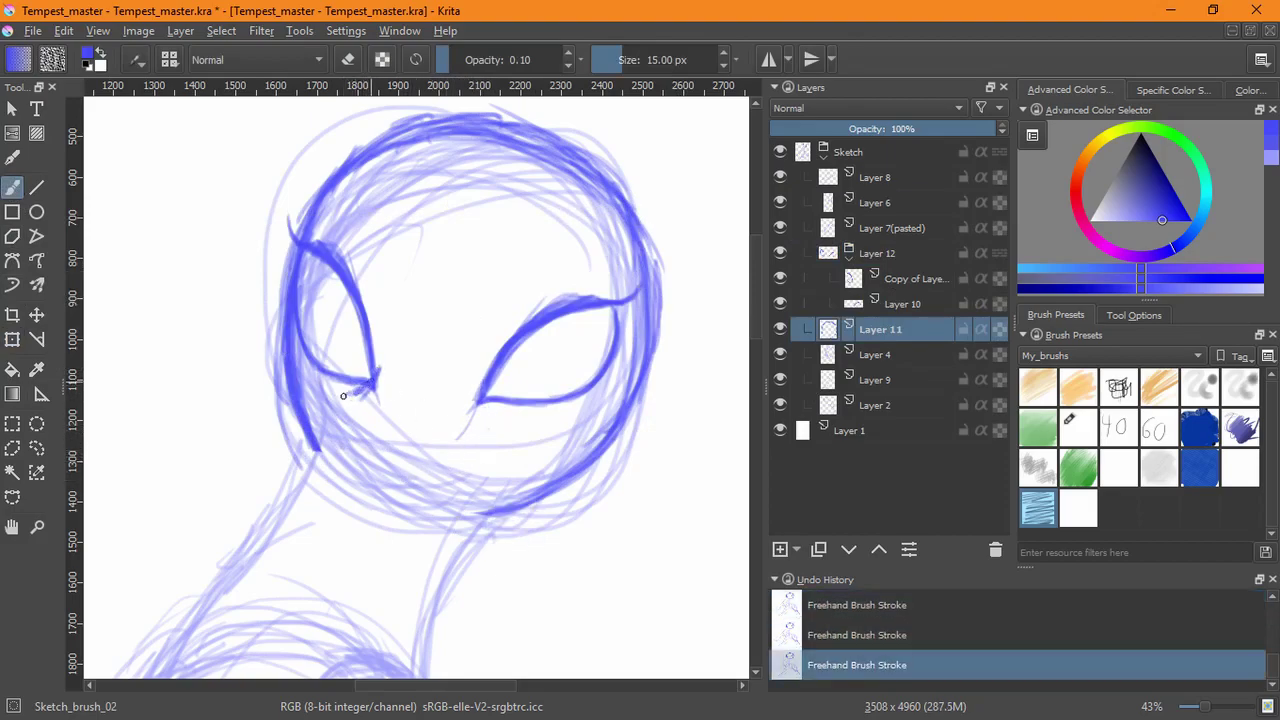
- Draw the muzzle's front contour from the left eye down to the chin, and reinforce the lower jaw and cheek with repeated strokes
left_click_drag(344, 403, 380, 500)
mouse_move(347, 428)
left_mouse_down()
mouse_move(383, 515)
mouse_move(438, 523)
left_mouse_up()
mouse_move(370, 488)
left_mouse_down()
mouse_move(457, 517)
mouse_move(499, 512)
left_mouse_up()
mouse_move(375, 492)
left_mouse_down()
mouse_move(460, 518)
mouse_move(494, 513)
left_mouse_up()
left_click_drag(380, 483, 482, 515)
left_click_drag(330, 446, 356, 482)
left_click_drag(306, 414, 352, 484)
left_click_drag(298, 370, 350, 482)
left_click_drag(306, 404, 338, 470)
left_click_drag(338, 396, 350, 466)
left_click_drag(340, 401, 361, 482)
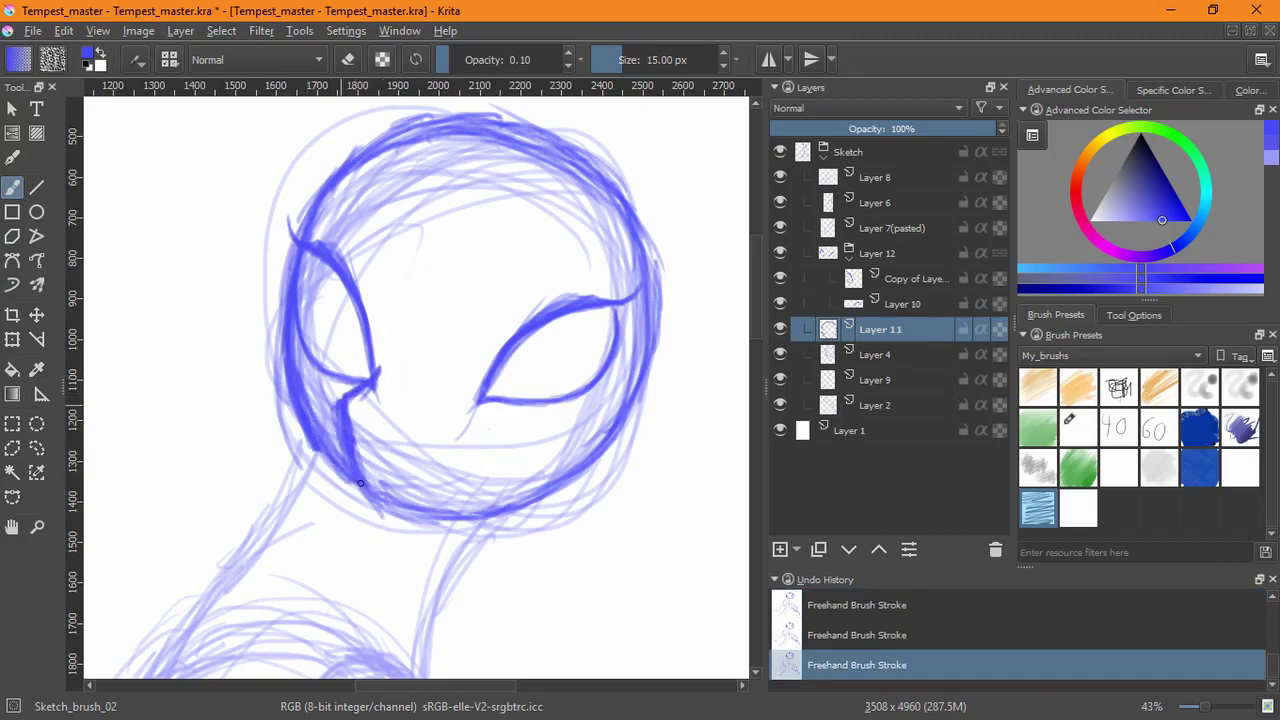
- Thin the muzzle's front line with the brush's eraser mode and redraw it as a cleaner curve toward the chin
key("e")
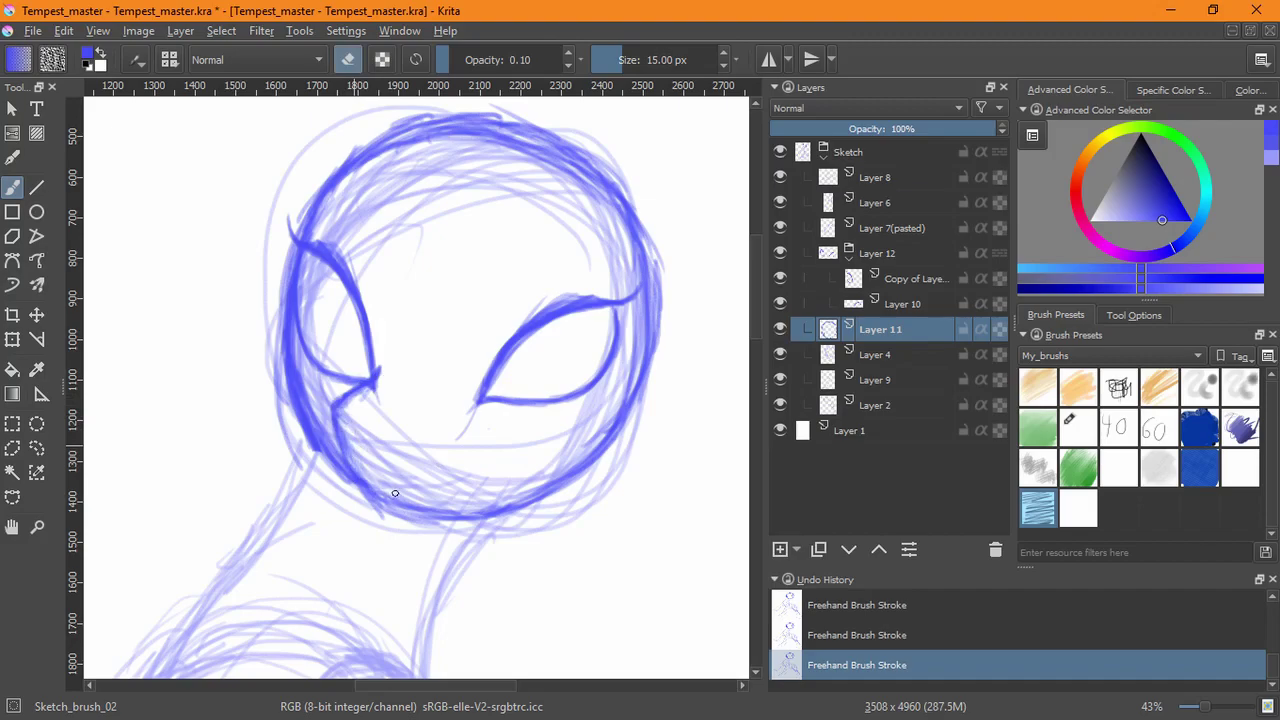
left_click_drag(338, 411, 360, 480)
key("e")
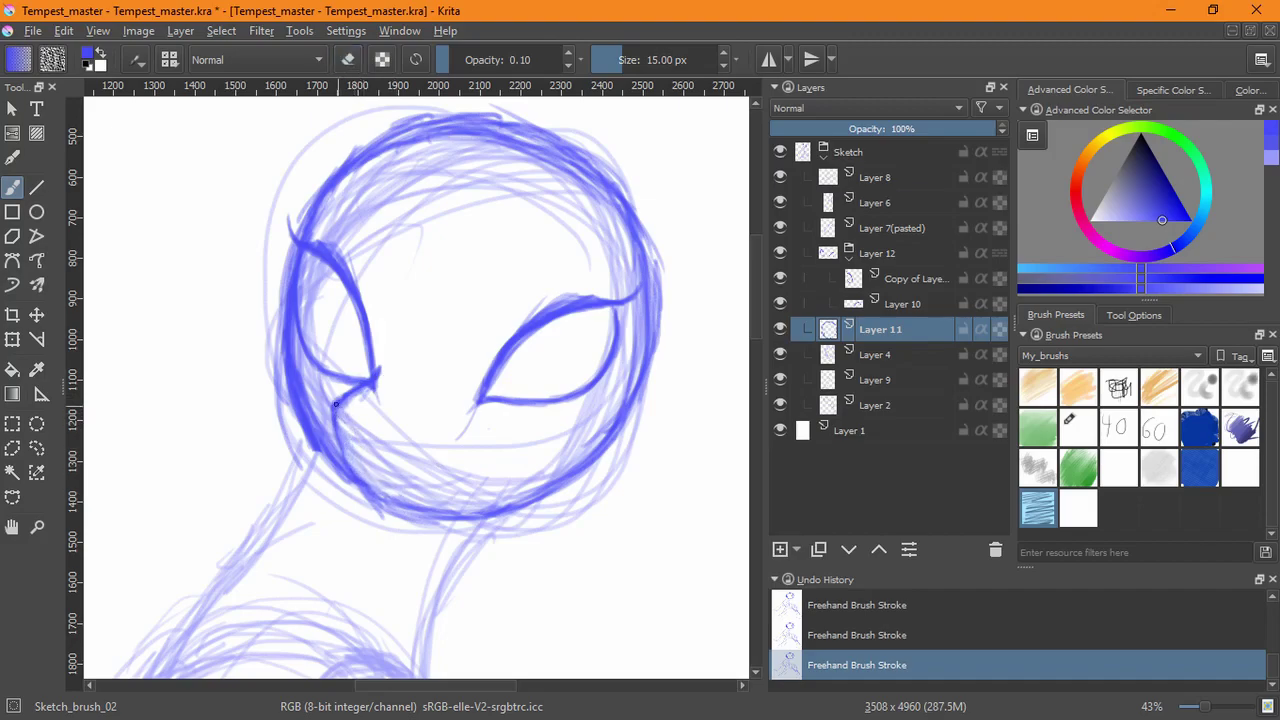
left_click_drag(339, 404, 412, 500)
- Place two small nostril marks on the muzzle and a short mouth-corner stroke, undoing and erasing misplaced marks
left_click_drag(473, 400, 456, 449)
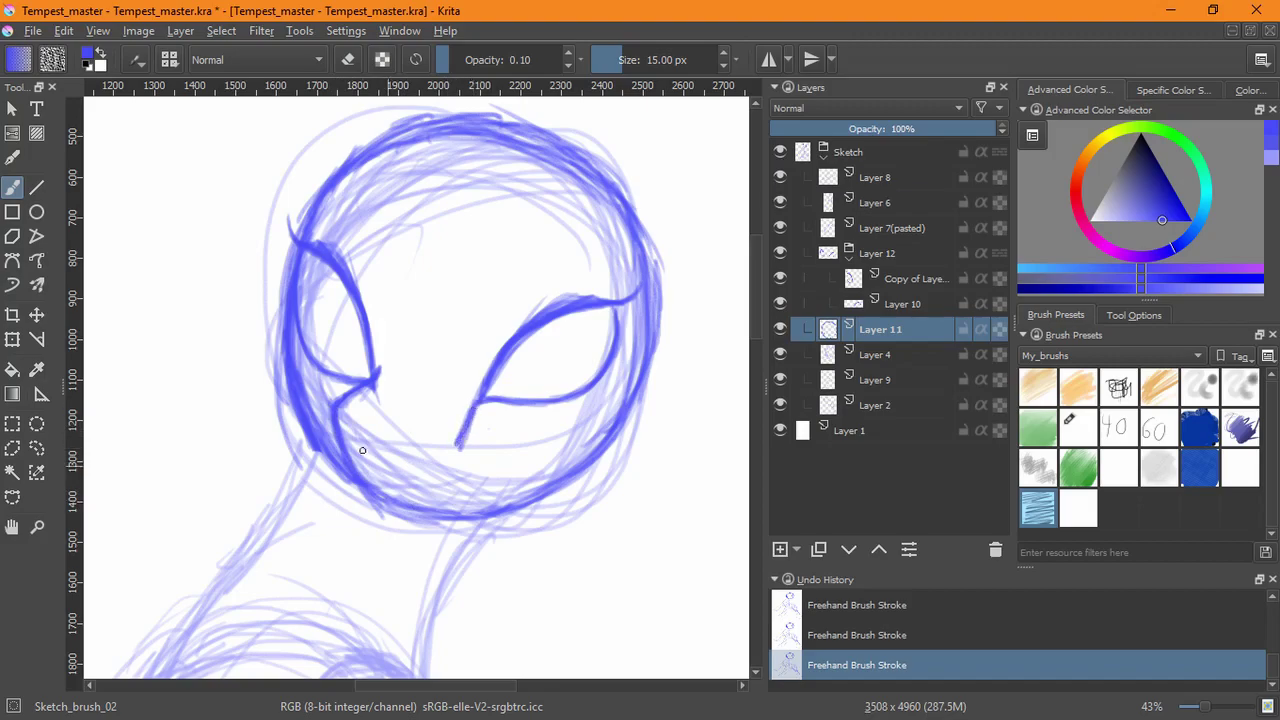
key("ctrl+z")
mouse_move(354, 432)
left_mouse_down()
mouse_move(352, 418)
mouse_move(349, 434)
left_mouse_up()
key("ctrl+z")
key("ctrl+z")
left_click_drag(430, 458, 435, 454)
key("ctrl+z")
key("e")
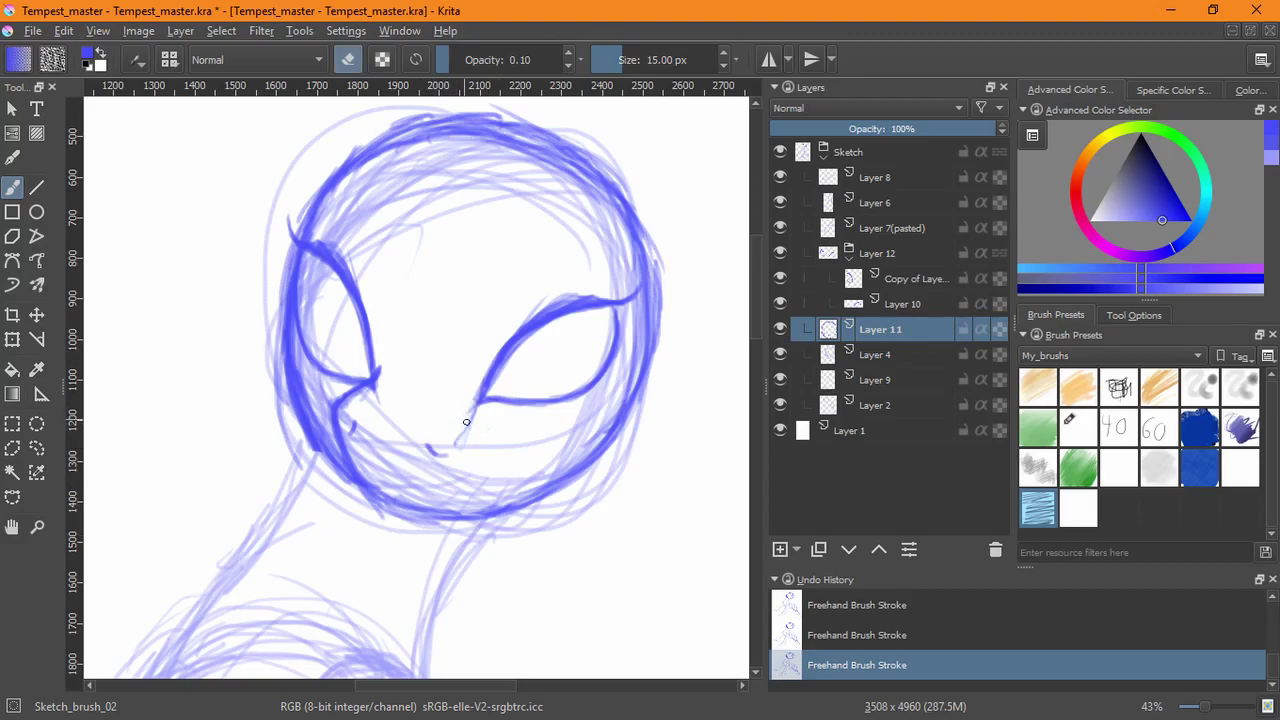
key("e")
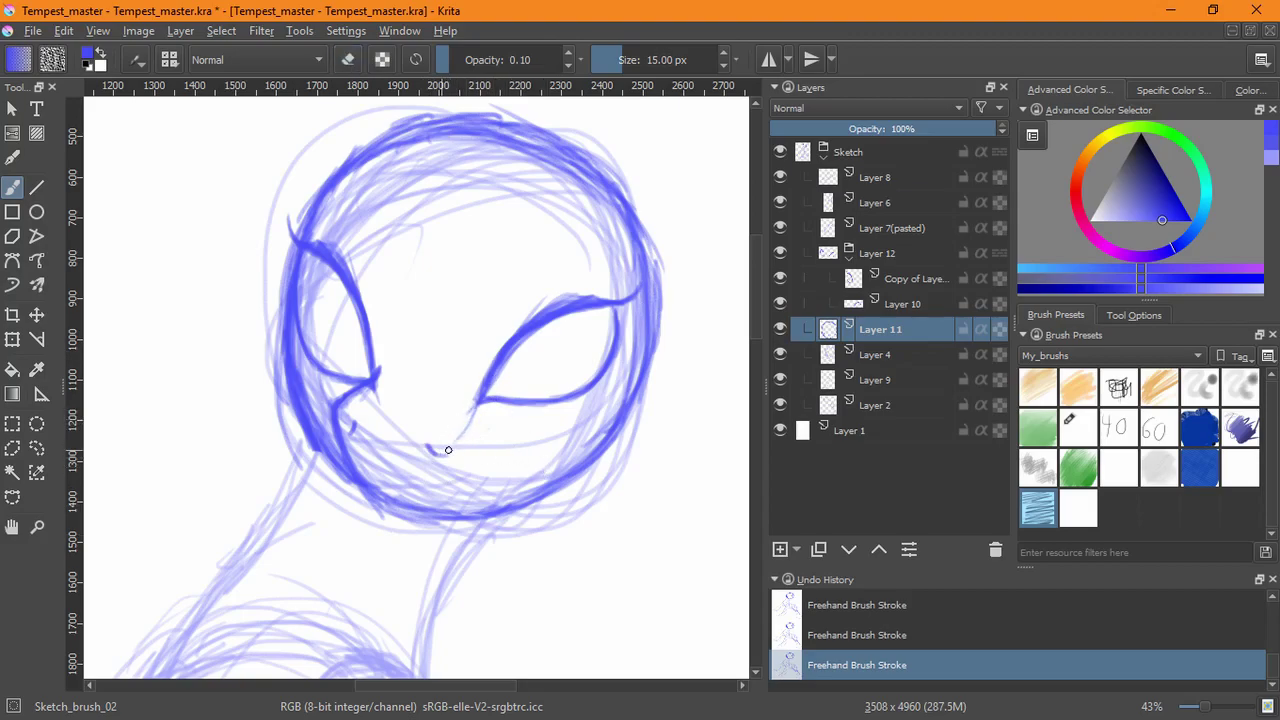
key("e")
key("e")
key("ctrl+z")
key("ctrl+z")
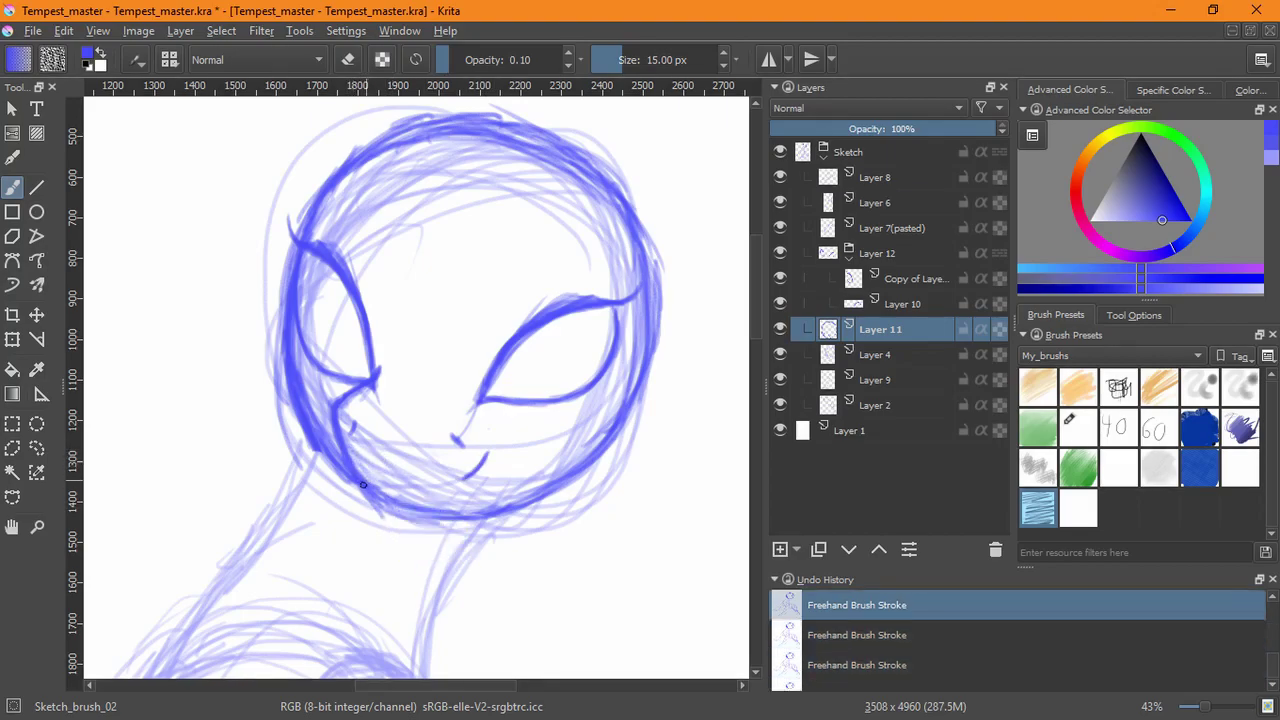
- Draw a smiling mouth curve across the lower muzzle and thicken the lower lip with repeated strokes
left_click_drag(451, 482, 407, 475)
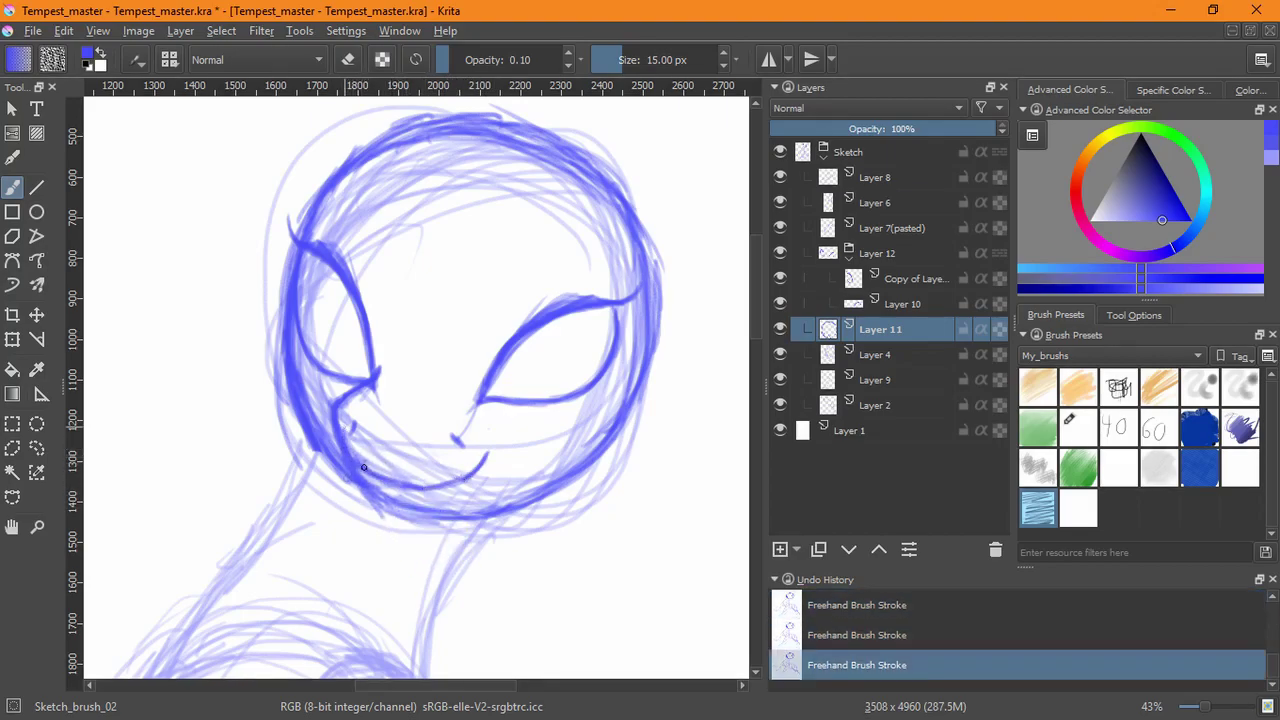
mouse_move(365, 472)
left_mouse_down()
mouse_move(425, 485)
mouse_move(472, 469)
mouse_move(421, 480)
left_mouse_up()
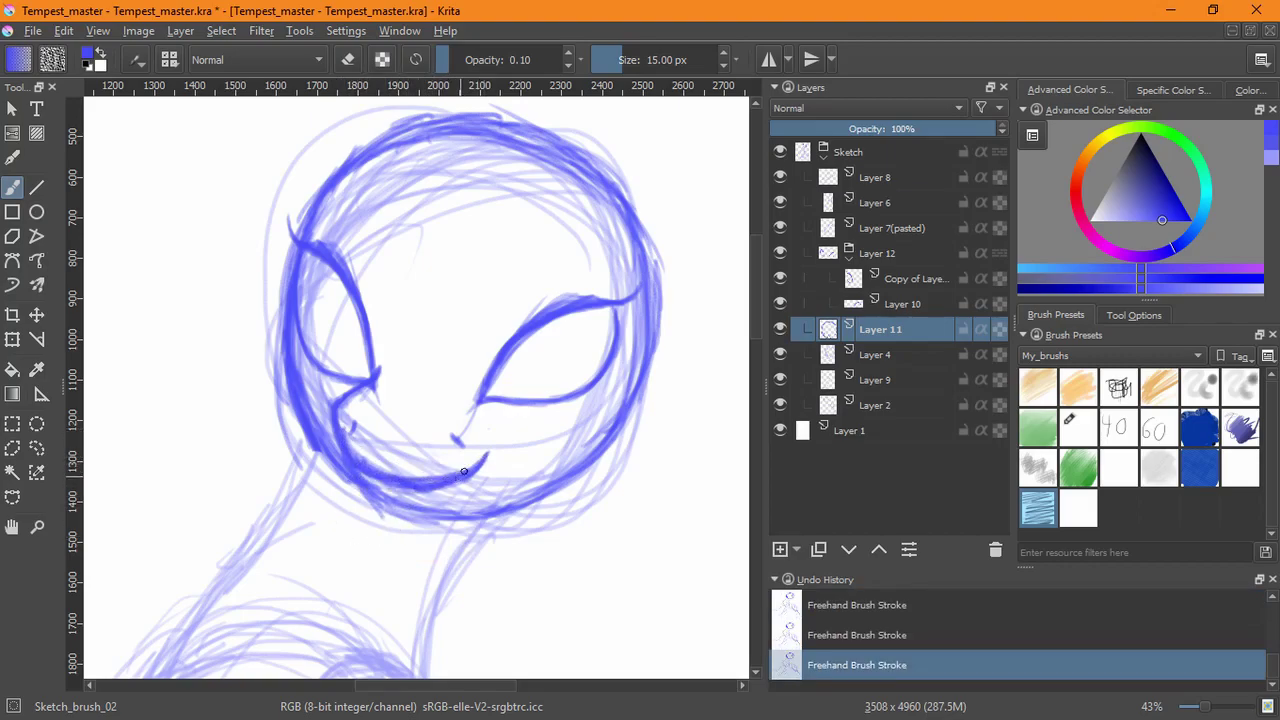
left_click_drag(511, 548, 375, 486)
left_click_drag(441, 265, 403, 406)
mouse_move(429, 224)
left_mouse_down()
mouse_move(351, 314)
mouse_move(391, 282)
mouse_move(323, 383)
mouse_move(324, 450)
mouse_move(323, 431)
mouse_move(395, 620)
left_mouse_up()
mouse_move(458, 214)
left_mouse_down()
mouse_move(395, 320)
mouse_move(420, 238)
mouse_move(389, 366)
mouse_move(420, 440)
mouse_move(385, 330)
mouse_move(394, 409)
mouse_move(406, 386)
mouse_move(386, 409)
mouse_move(408, 414)
mouse_move(406, 431)
mouse_move(385, 330)
mouse_move(430, 458)
mouse_move(380, 318)
mouse_move(375, 371)
mouse_move(392, 300)
mouse_move(440, 234)
mouse_move(395, 340)
mouse_move(390, 403)
mouse_move(391, 318)
mouse_move(392, 390)
left_mouse_up()
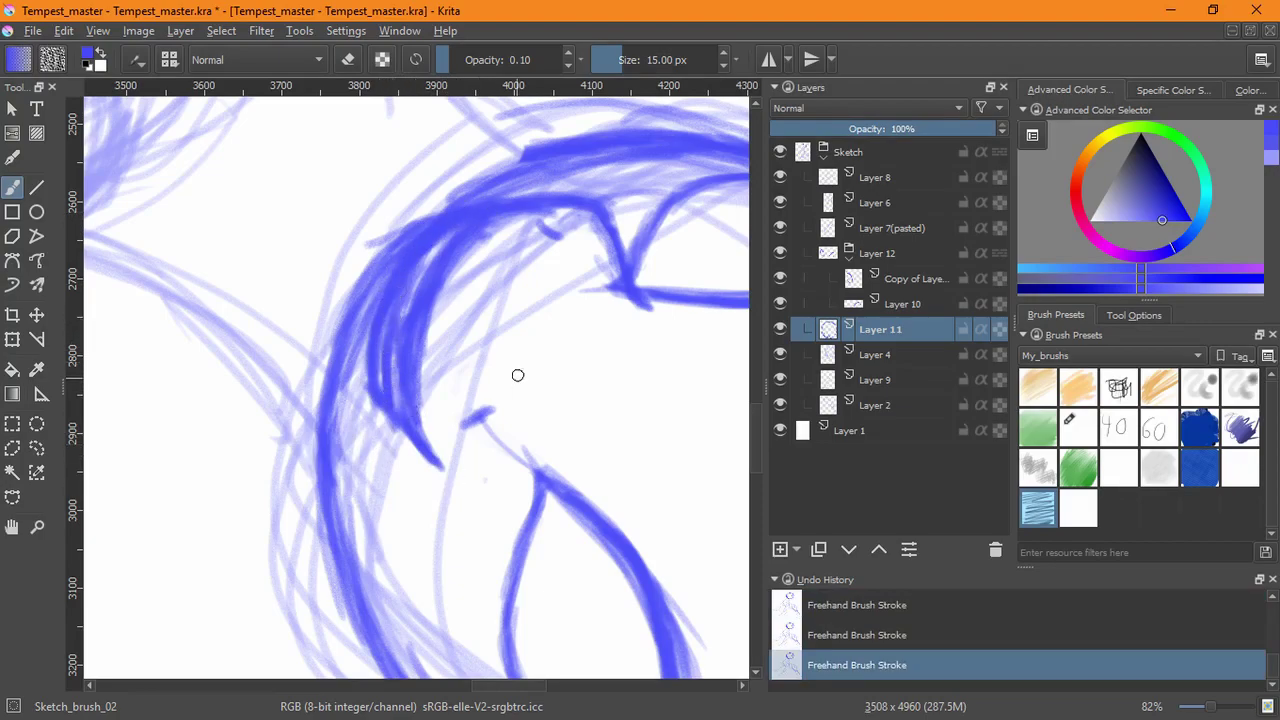
- Group Layer 12, Layer 11 and Layer 4 into one head group, and check its contents by toggling layer visibility
key("5")
left_click_drag(517, 366, 488, 440)
left_click(886, 302, "ctrl")
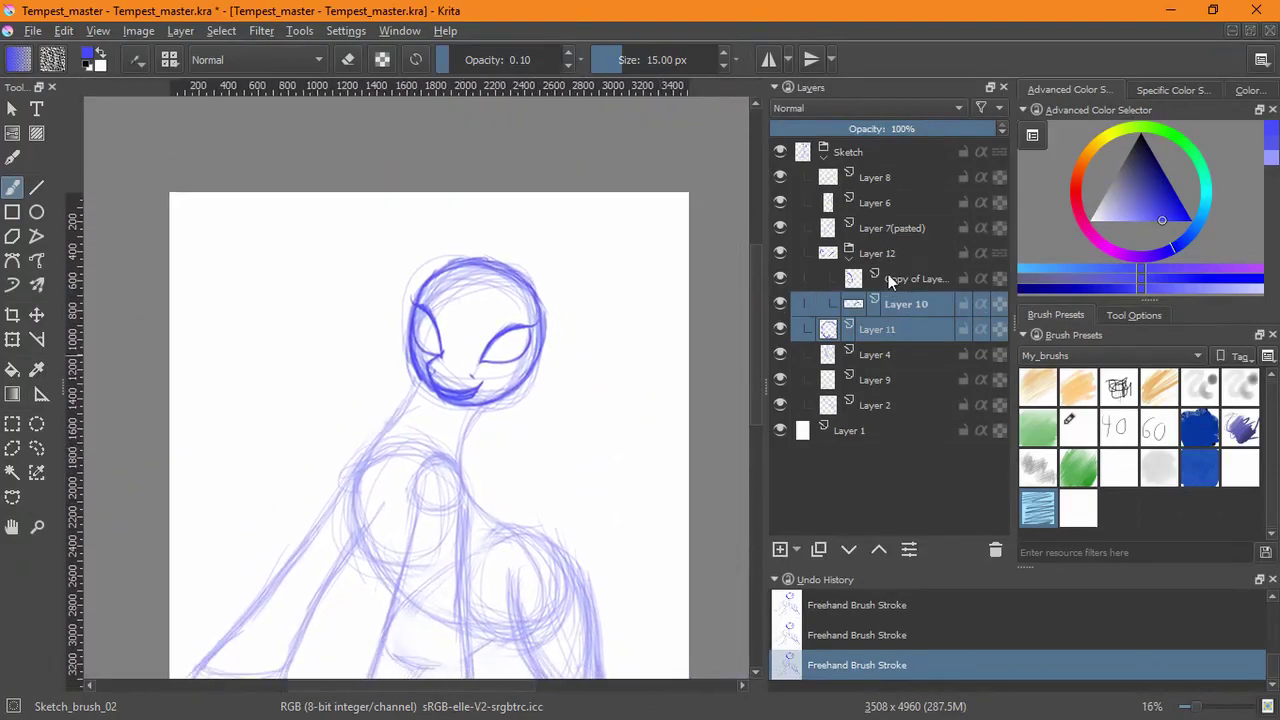
left_click(849, 257)
left_click_drag(781, 253, 787, 298)
left_click(867, 284, "ctrl")
left_click(877, 299, "ctrl")
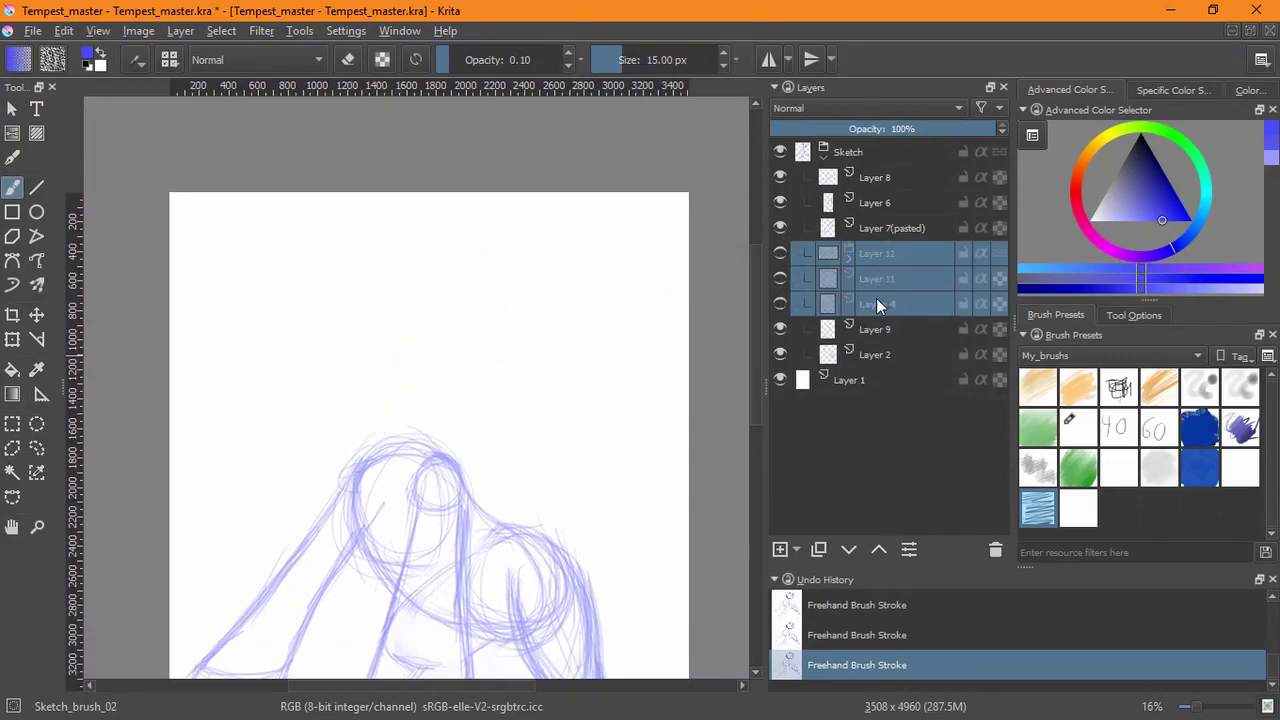
key("ctrl+g")
left_click_drag(779, 302, 782, 327)
left_click(848, 259)
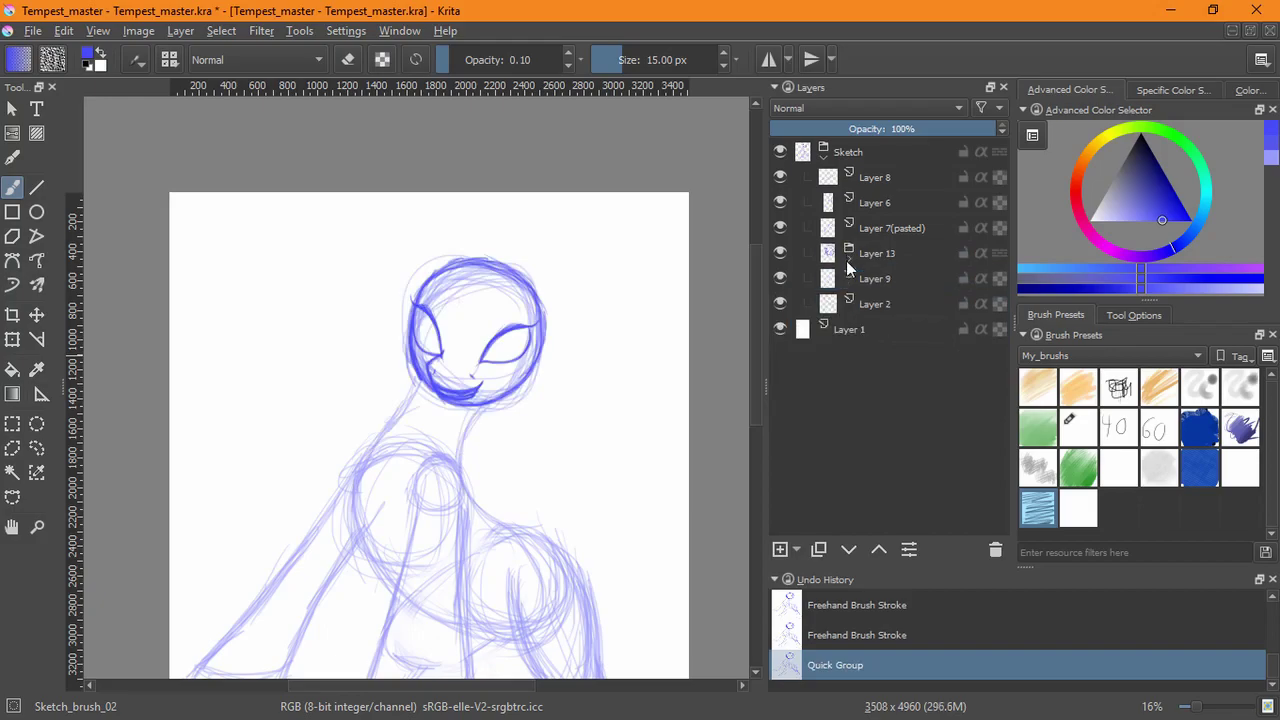
left_click(848, 260)
left_click(780, 328)
left_click(782, 326)
left_click(866, 253)
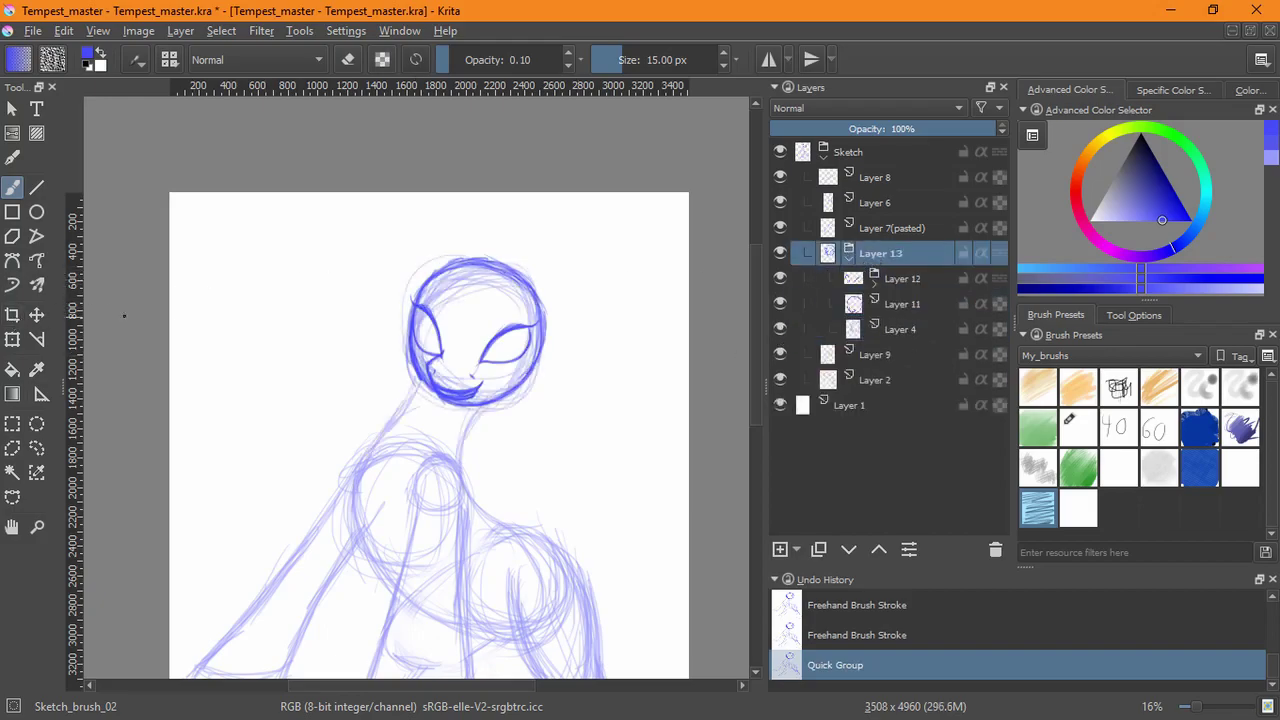
- Group Layer 11 and Layer 12 into a nested group inside Layer 13
left_click(909, 306)
left_click(898, 281, "ctrl")
key("ctrl+g")
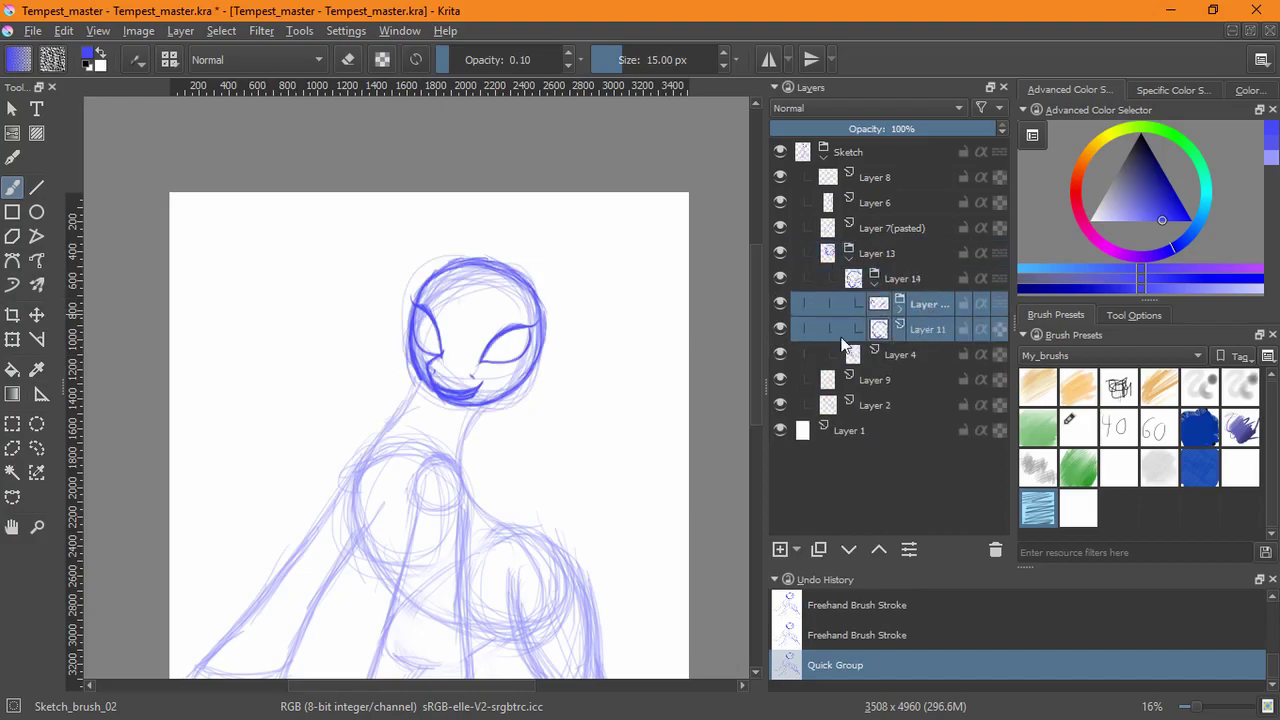
- Move the Layer 14 face group slightly left of the rough head circle, undoing a misplaced shift
left_click(36, 314)
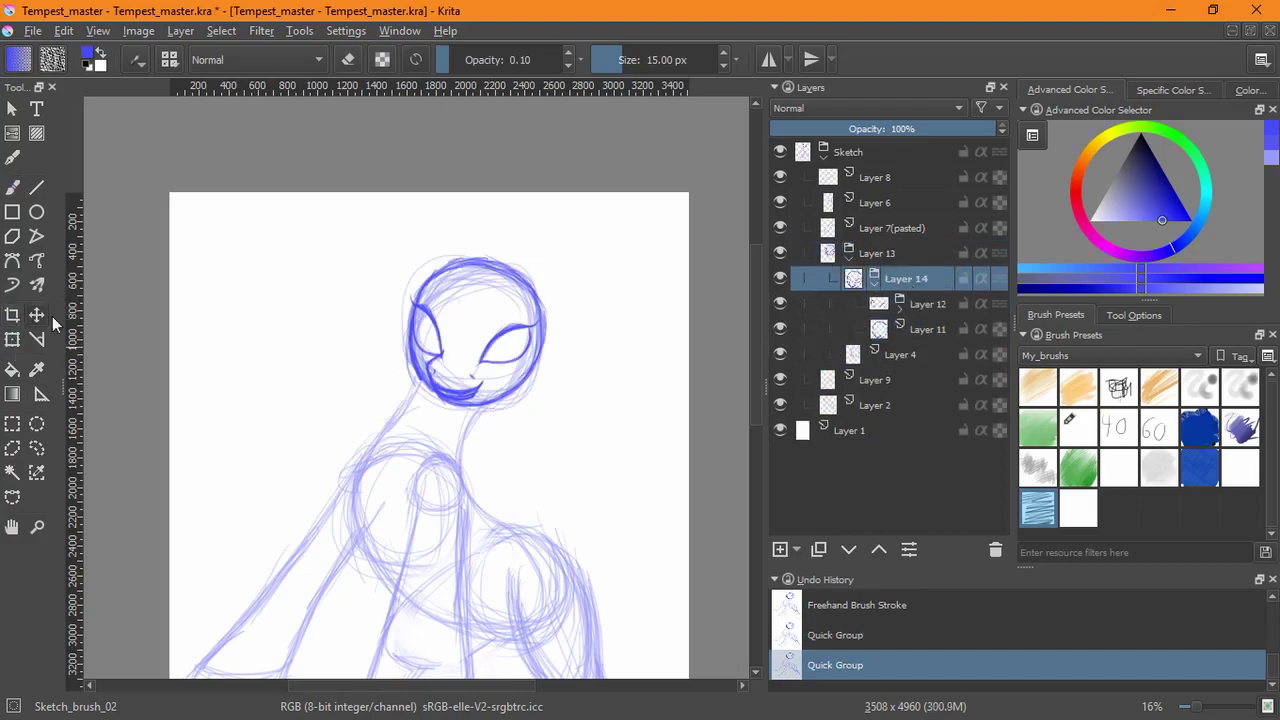
left_click_drag(467, 338, 453, 336)
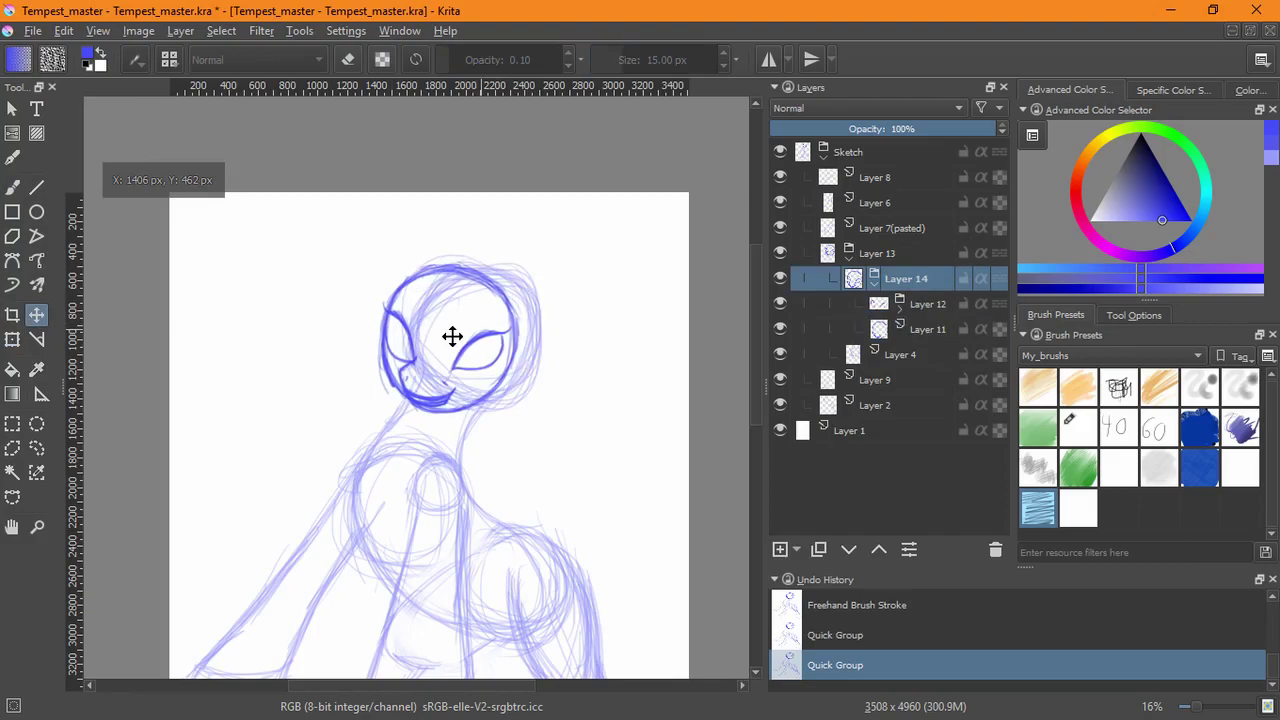
mouse_move(528, 450)
left_mouse_down()
mouse_move(503, 371)
mouse_move(530, 429)
left_mouse_up()
mouse_move(490, 340)
left_mouse_down()
mouse_move(471, 349)
mouse_move(471, 318)
mouse_move(474, 330)
left_mouse_up()
mouse_move(527, 414)
left_mouse_down()
mouse_move(523, 331)
mouse_move(527, 430)
left_mouse_up()
key("ctrl+z")
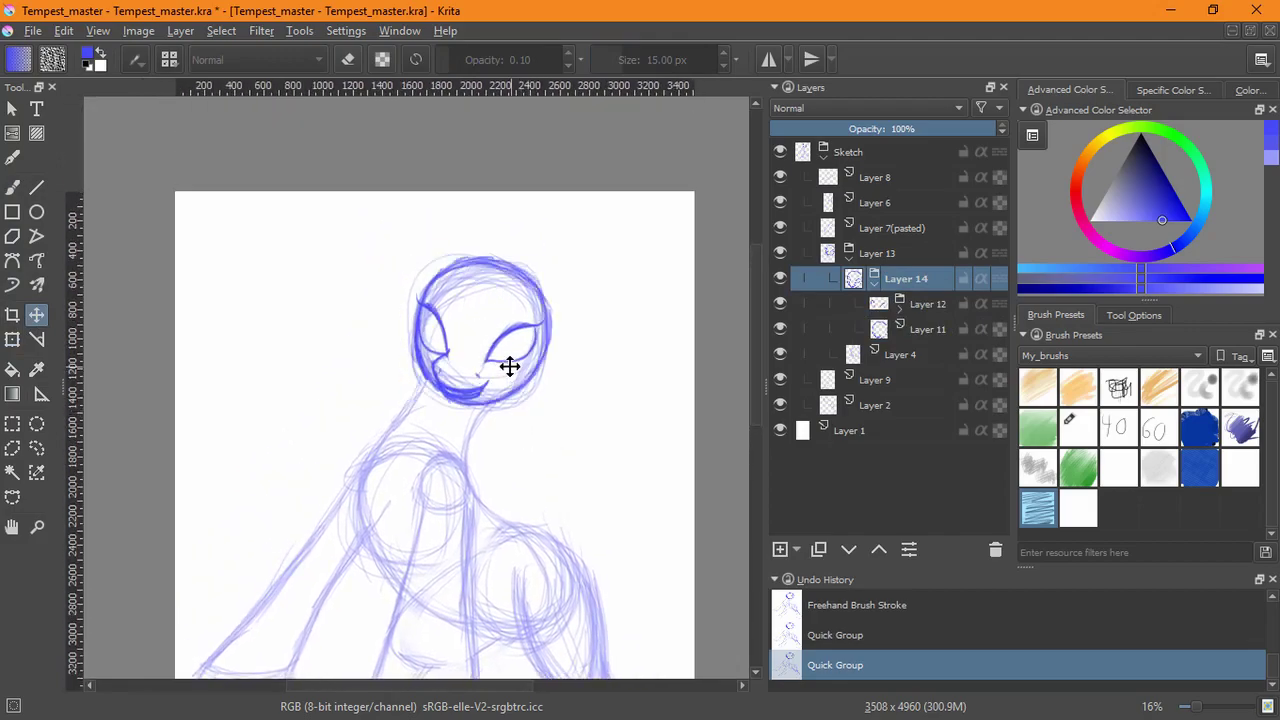
left_click_drag(511, 368, 494, 366)
left_click_drag(533, 442, 518, 390)
left_click_drag(479, 327, 475, 334)
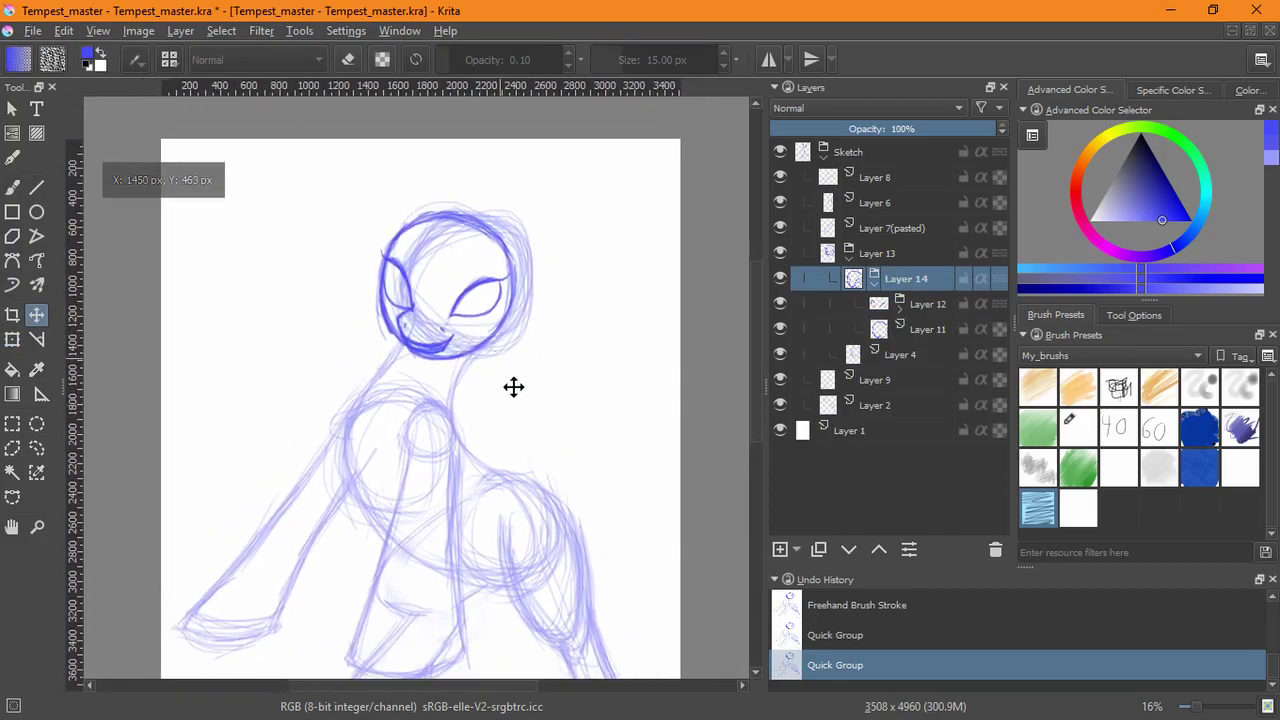
- Rotate the Layer 14 face group slightly counter-clockwise with the Transform tool and apply it
left_click(12, 339)
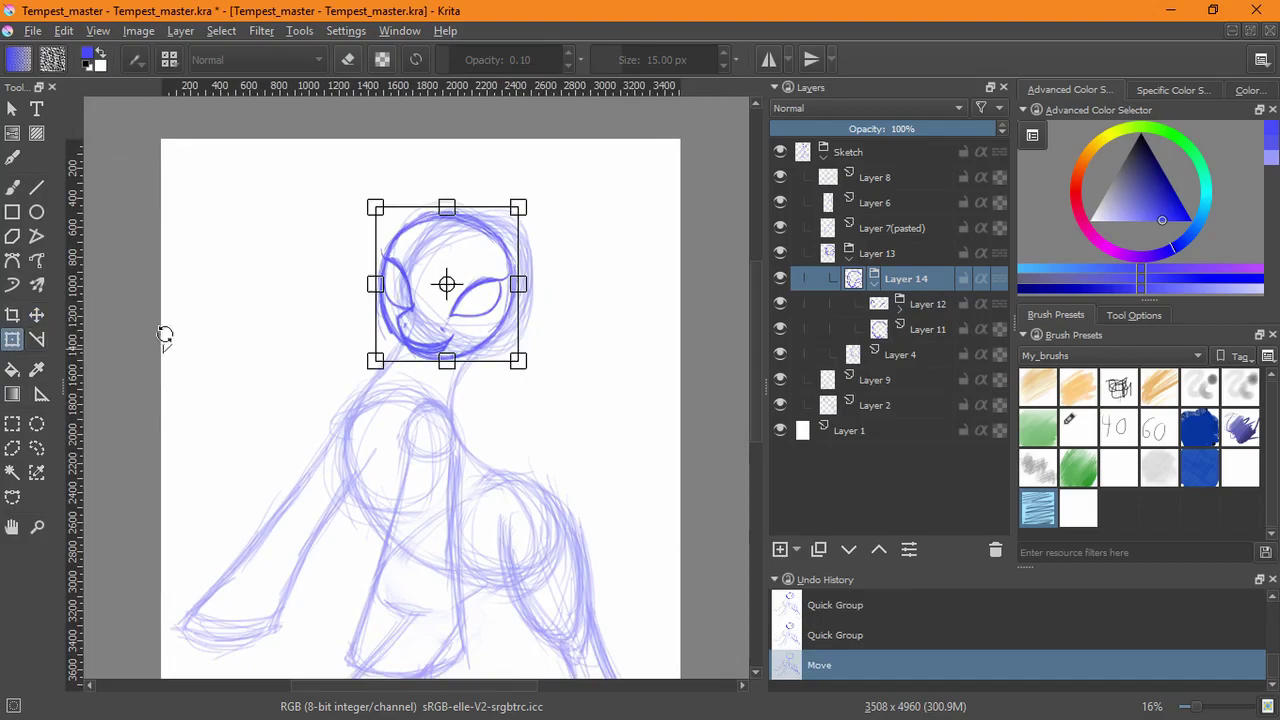
left_click_drag(552, 333, 560, 325)
key("Return")
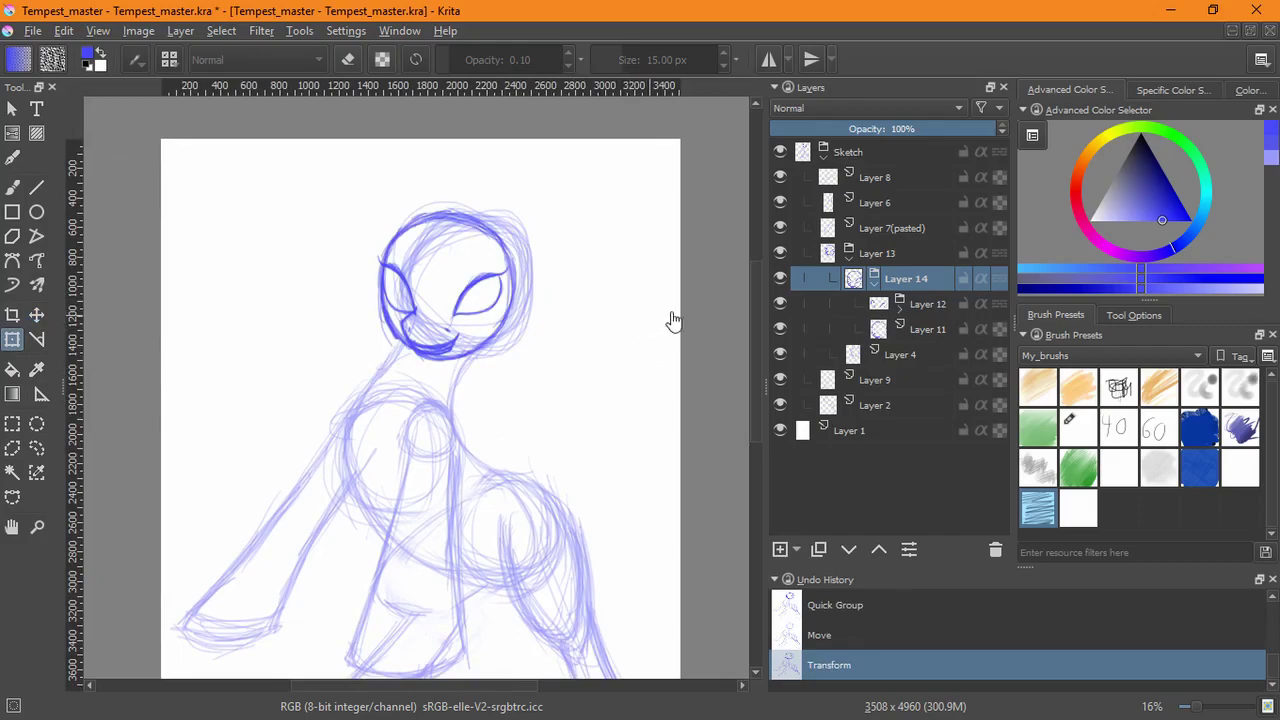
- Reposition the right nostril closer to the muzzle's front on Layer 11 and darken the left nostril with Sketch_brush_02
left_click(890, 329)
left_click_drag(428, 360, 543, 222)
mouse_move(536, 317)
left_mouse_down()
mouse_move(511, 360)
mouse_move(505, 476)
left_mouse_up()
left_click(13, 188)
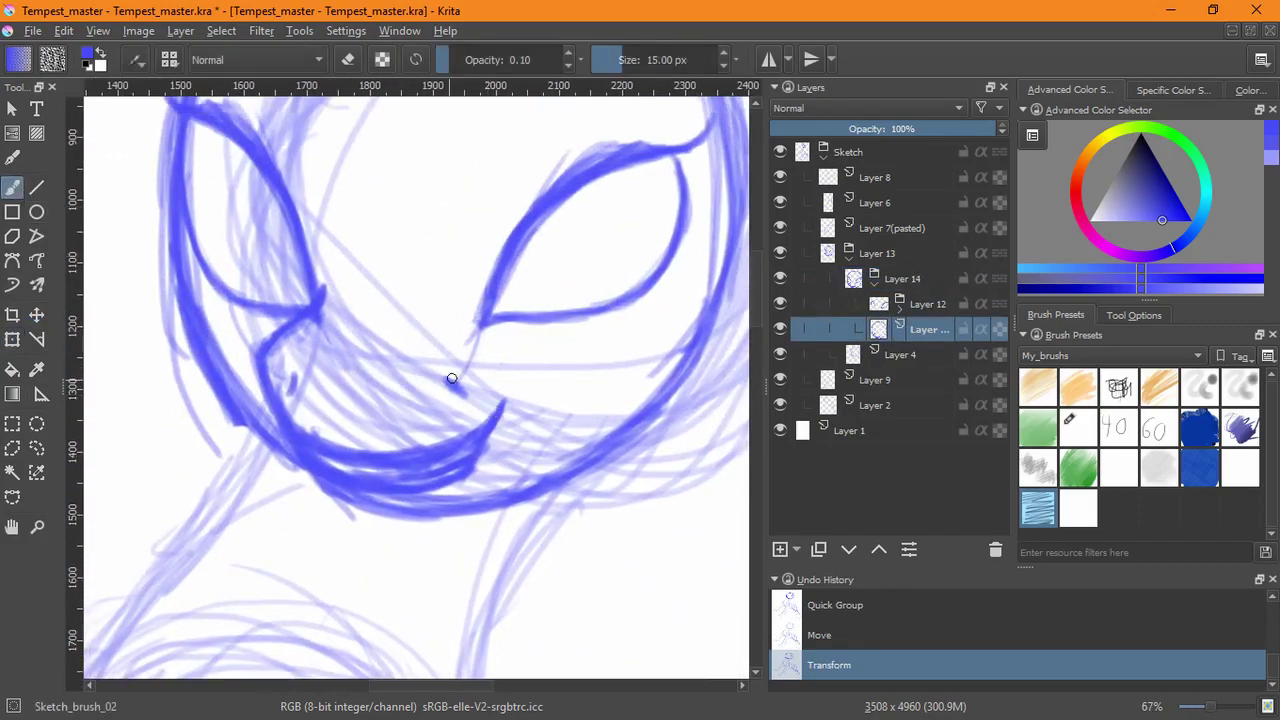
key("e")
key("e")
mouse_move(444, 369)
left_mouse_down()
mouse_move(391, 391)
mouse_move(407, 397)
left_mouse_up()
left_click_drag(292, 371, 289, 392)
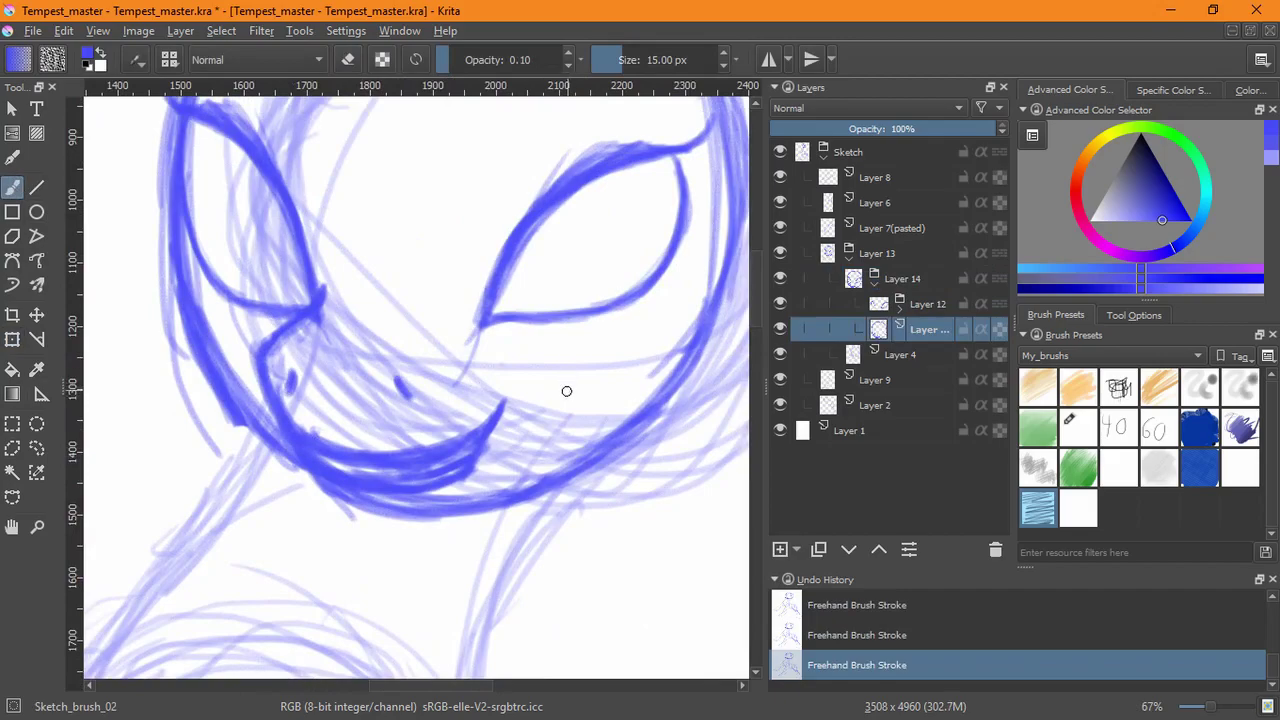
- Add a new layer at the top of the Layer 12 group and undo a trial stroke in the right eye
left_click_drag(543, 383, 518, 480)
left_click(899, 309)
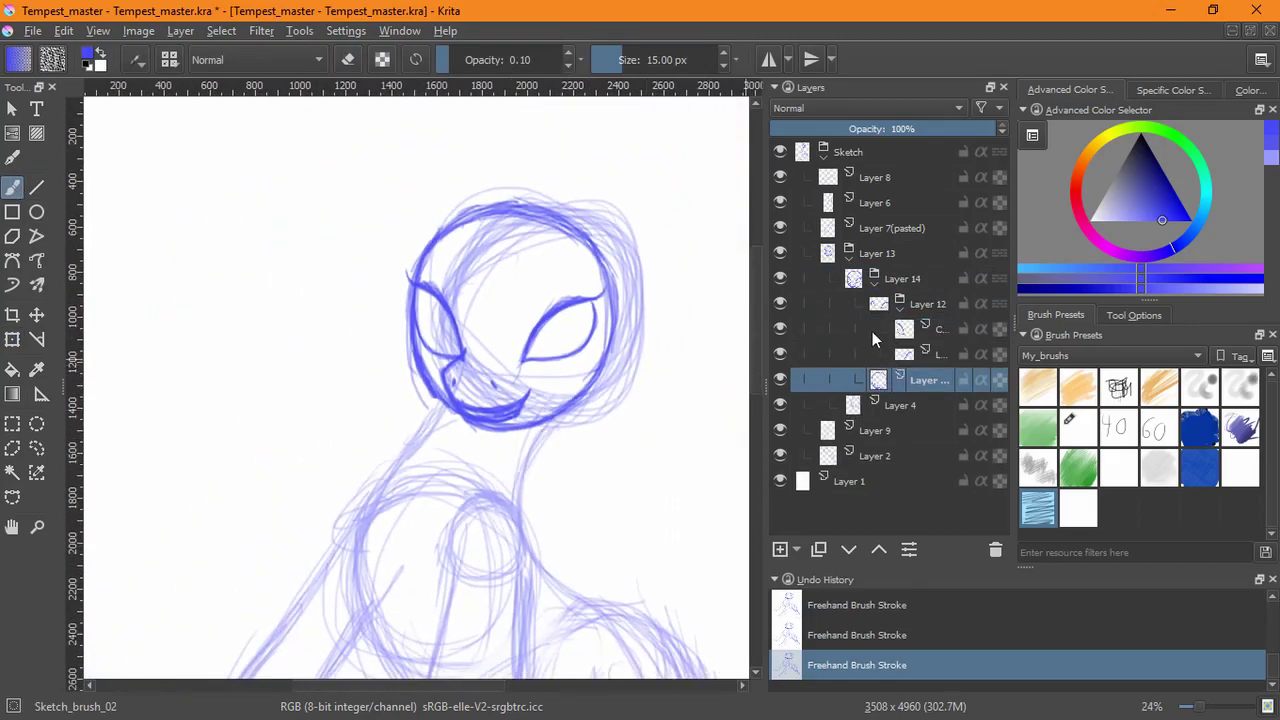
left_click(781, 549)
left_click_drag(588, 345, 578, 328)
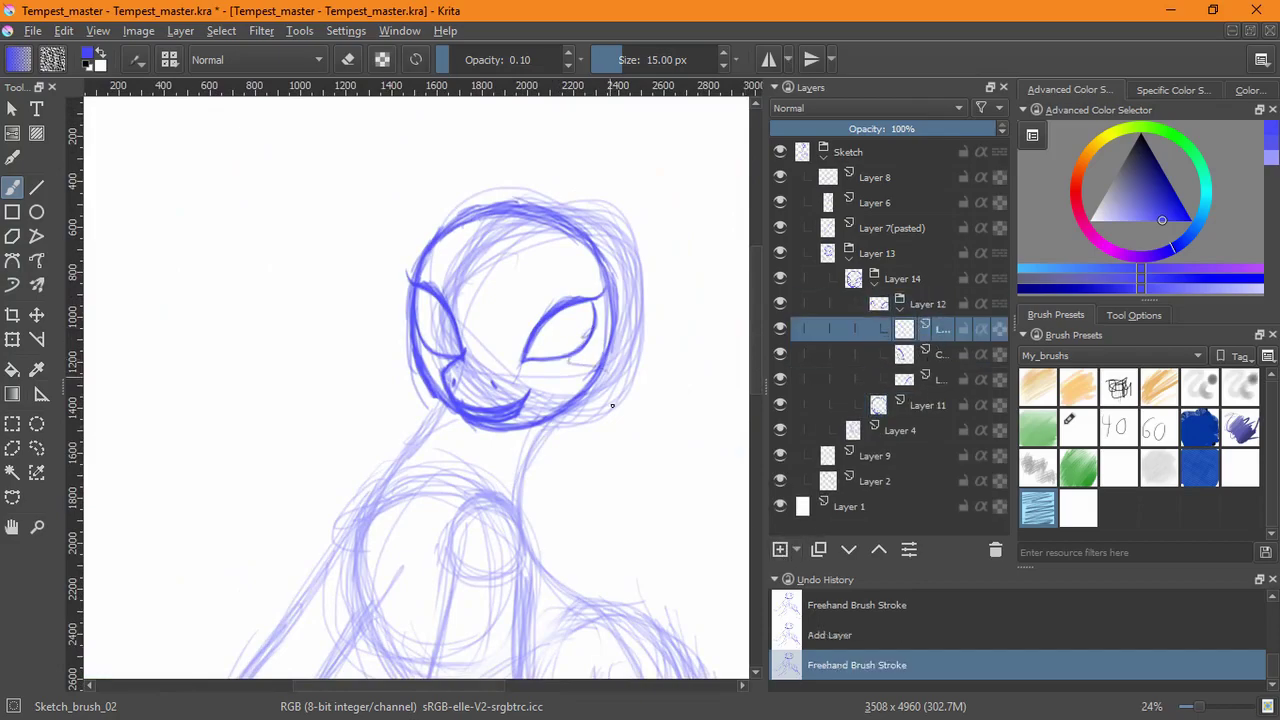
key("ctrl+z")
- Sketch the right eye's iris on the new layer with curved strokes along both of its sides
scroll(577, 291, "up", 6)
left_click_drag(441, 253, 446, 340)
left_click_drag(431, 268, 453, 352)
left_click_drag(431, 270, 446, 345)
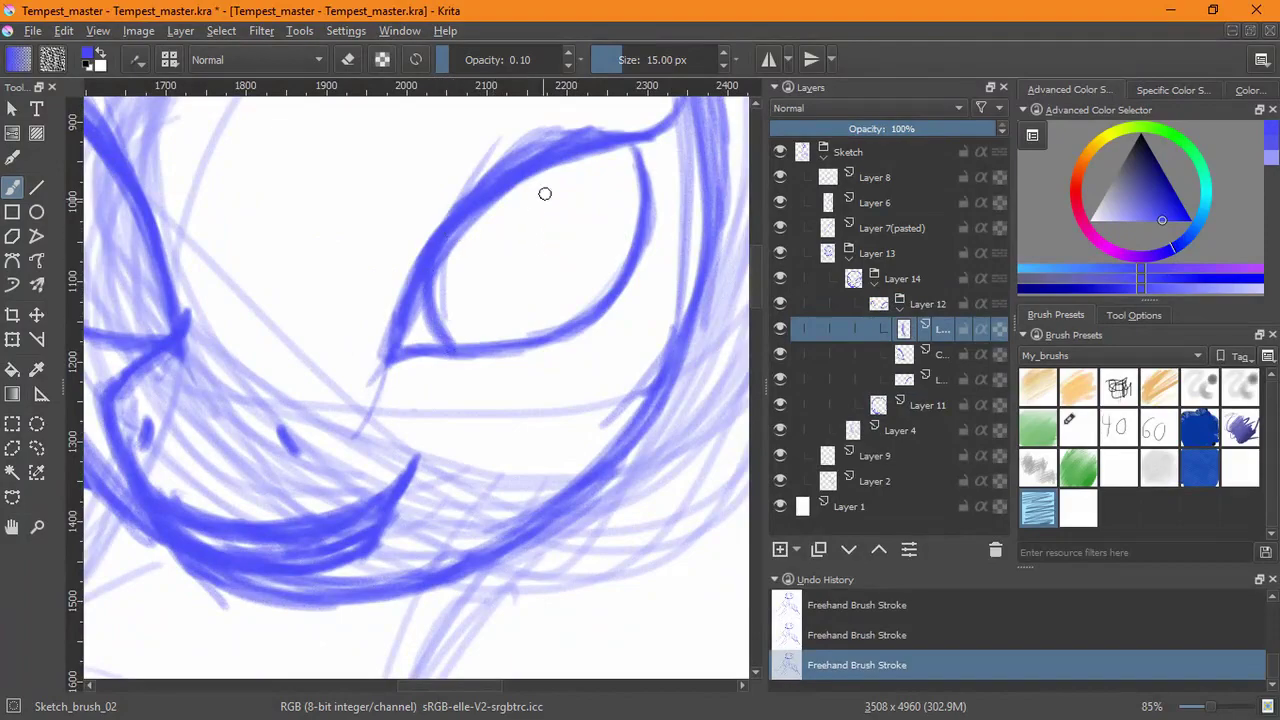
left_click_drag(432, 290, 467, 344)
mouse_move(557, 165)
left_mouse_down()
mouse_move(591, 206)
mouse_move(600, 322)
mouse_move(594, 208)
mouse_move(606, 278)
left_mouse_up()
left_click_drag(583, 204, 604, 296)
mouse_move(578, 180)
left_mouse_down()
mouse_move(603, 300)
mouse_move(598, 270)
left_mouse_up()
mouse_move(458, 222)
left_mouse_down()
mouse_move(440, 305)
mouse_move(469, 200)
left_mouse_up()
left_click_drag(436, 295, 481, 339)
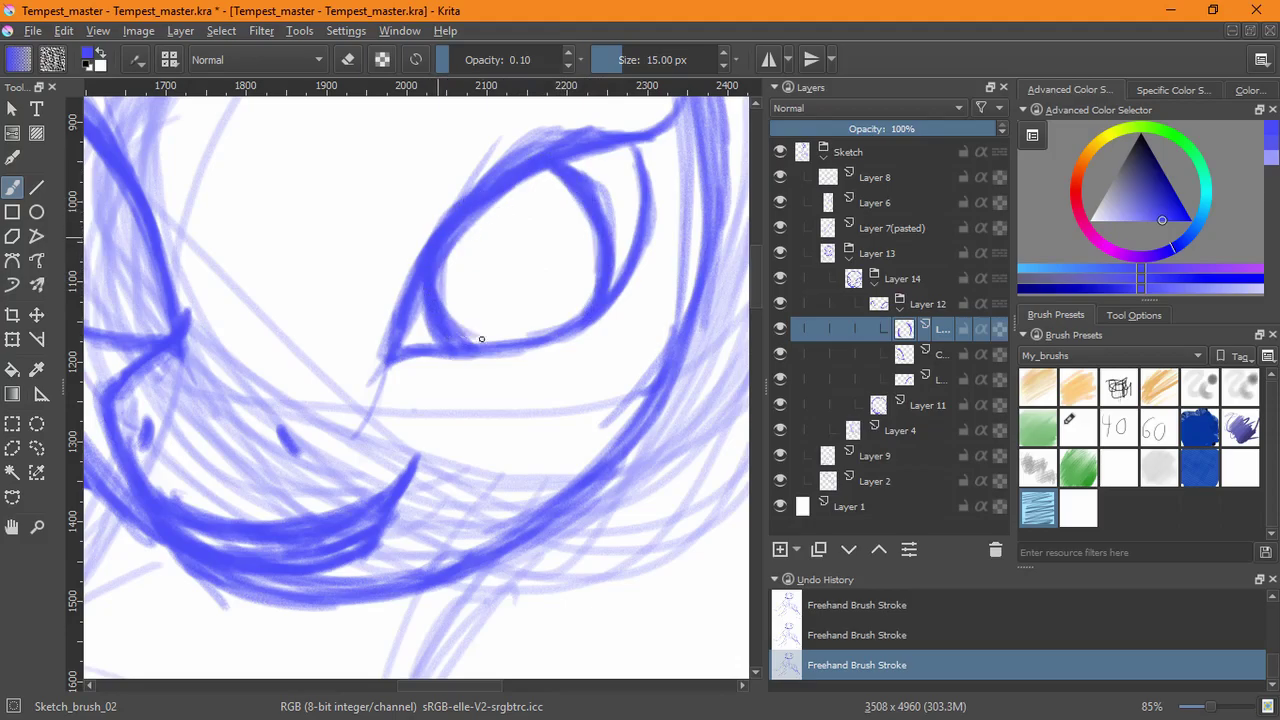
- Sketch the iris outline inside the left eye on the same layer
left_click_drag(140, 251, 256, 360)
mouse_move(184, 240)
left_mouse_down()
mouse_move(189, 345)
mouse_move(205, 422)
mouse_move(162, 344)
mouse_move(180, 284)
mouse_move(168, 318)
mouse_move(193, 373)
mouse_move(260, 393)
mouse_move(268, 363)
mouse_move(266, 436)
mouse_move(260, 326)
left_mouse_up()
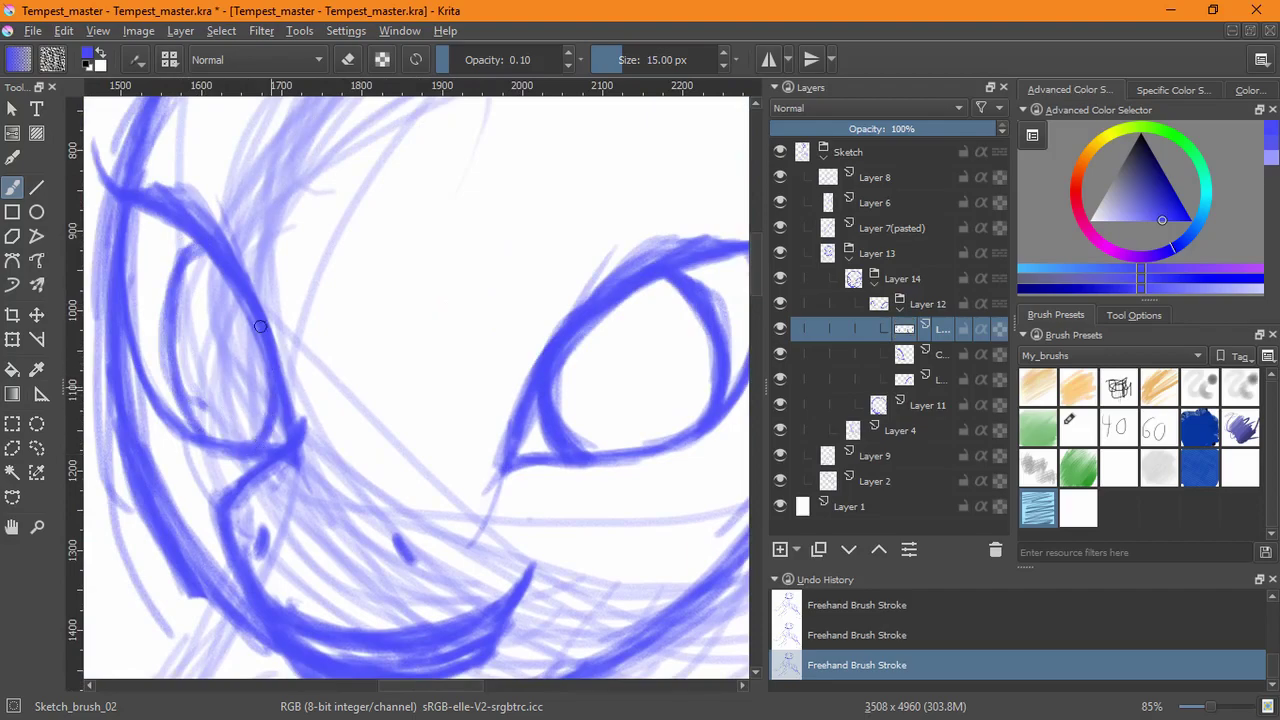
- Darken the left eye's iris outline with repeated curved strokes along its outer side and lower edge
left_click_drag(180, 261, 170, 343)
mouse_move(199, 252)
left_mouse_down()
mouse_move(181, 302)
mouse_move(216, 445)
left_mouse_up()
left_click_drag(178, 360, 215, 437)
left_click_drag(182, 268, 190, 424)
mouse_move(430, 423)
left_mouse_down()
mouse_move(417, 523)
mouse_move(474, 387)
left_mouse_up()
left_click_drag(575, 495, 534, 475)
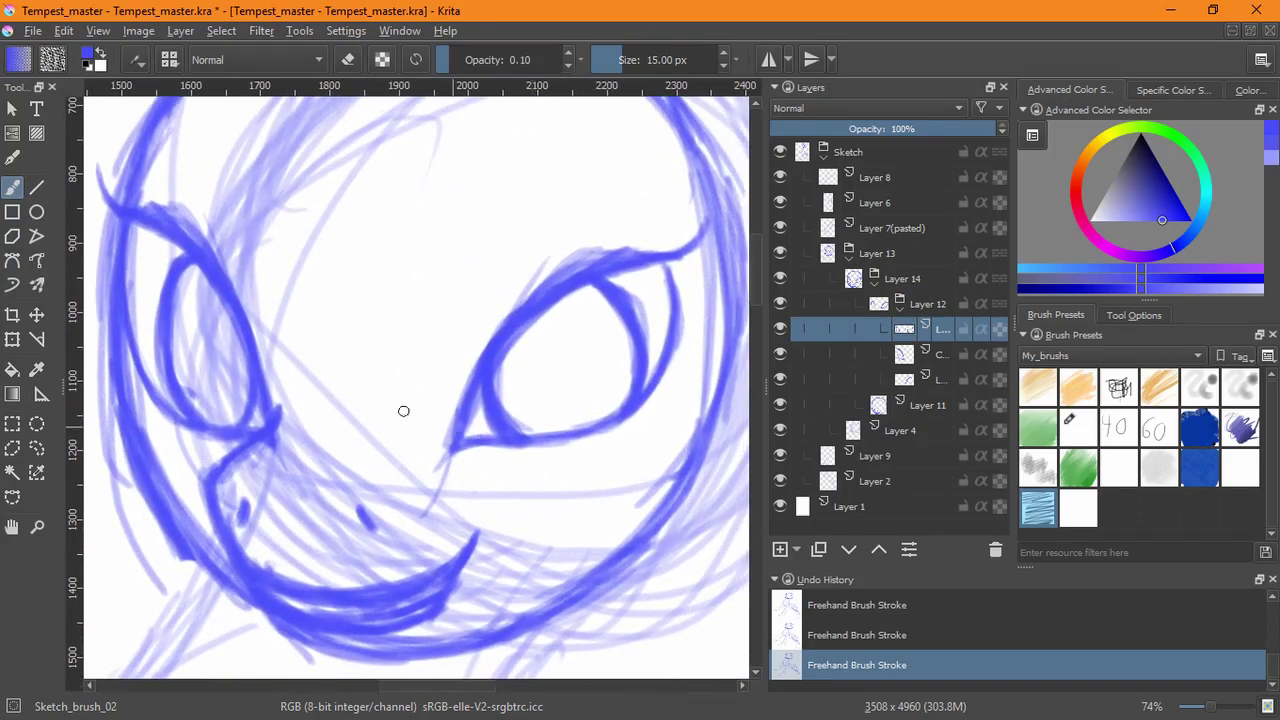
- Select the left eye's iris with a freehand outline and slightly skew and reshape it to fit the eye
left_click(38, 448)
mouse_move(294, 222)
left_mouse_down()
mouse_move(200, 508)
mouse_move(314, 348)
left_mouse_up()
left_click(12, 339)
left_click_drag(272, 199, 257, 200)
left_click_drag(234, 272, 238, 268)
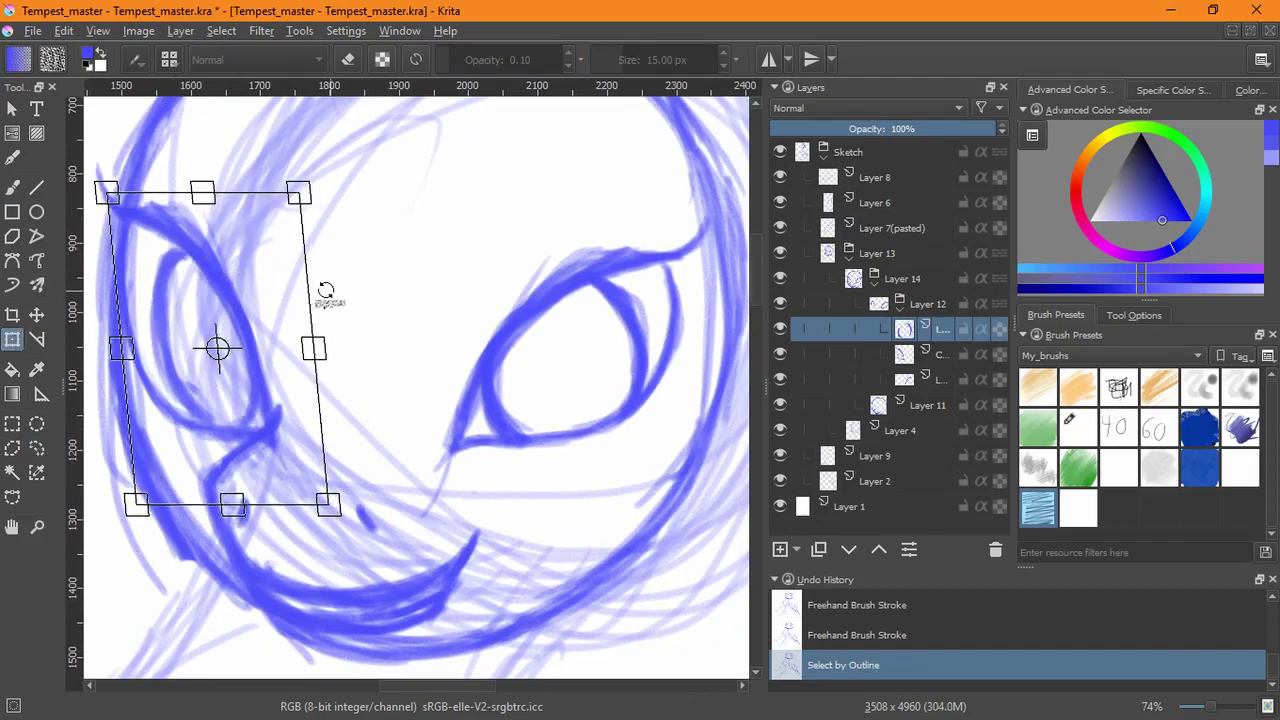
left_click_drag(277, 306, 269, 313)
left_click_drag(288, 196, 297, 181)
left_click_drag(275, 271, 273, 275)
left_click_drag(294, 186, 297, 178)
left_click_drag(268, 254, 263, 257)
mouse_move(197, 194)
left_mouse_down()
mouse_move(197, 170)
mouse_move(228, 174)
mouse_move(275, 228)
left_mouse_up()
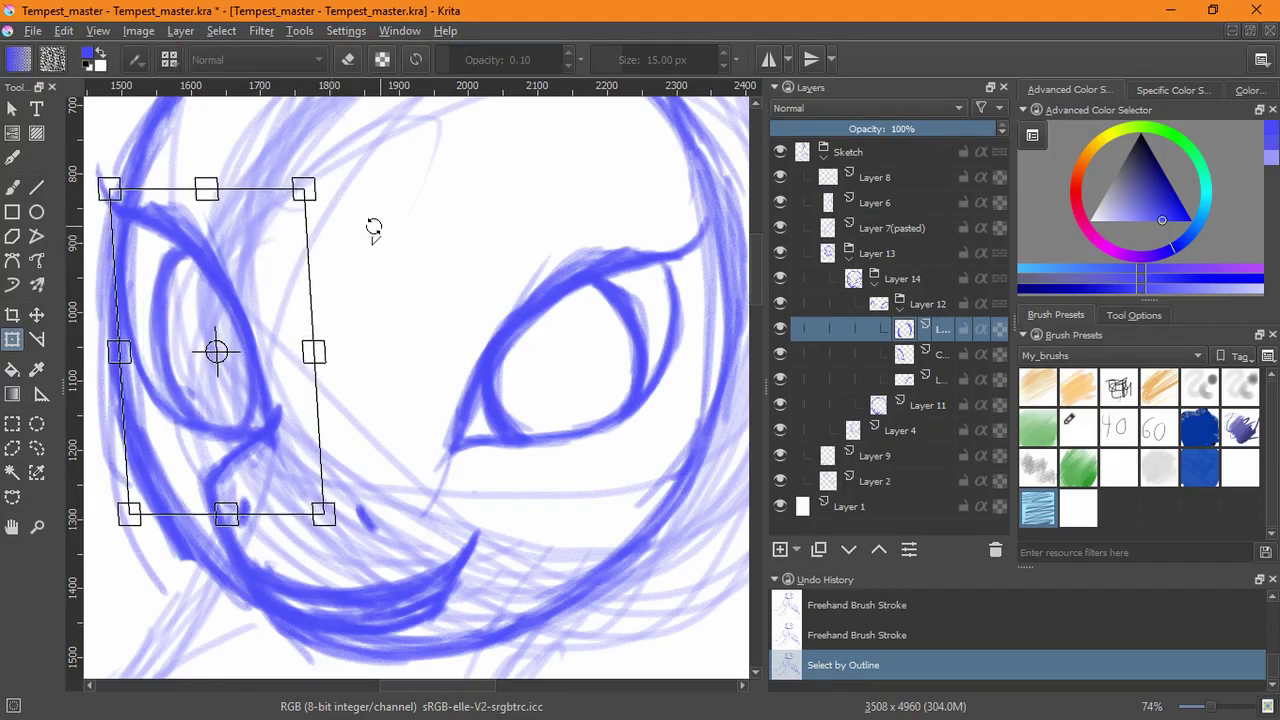
key("Return")
- Select the whole left eye on the Layer 12 group with a freehand outline, skew its outer side slightly downward, and deselect
left_click(908, 300)
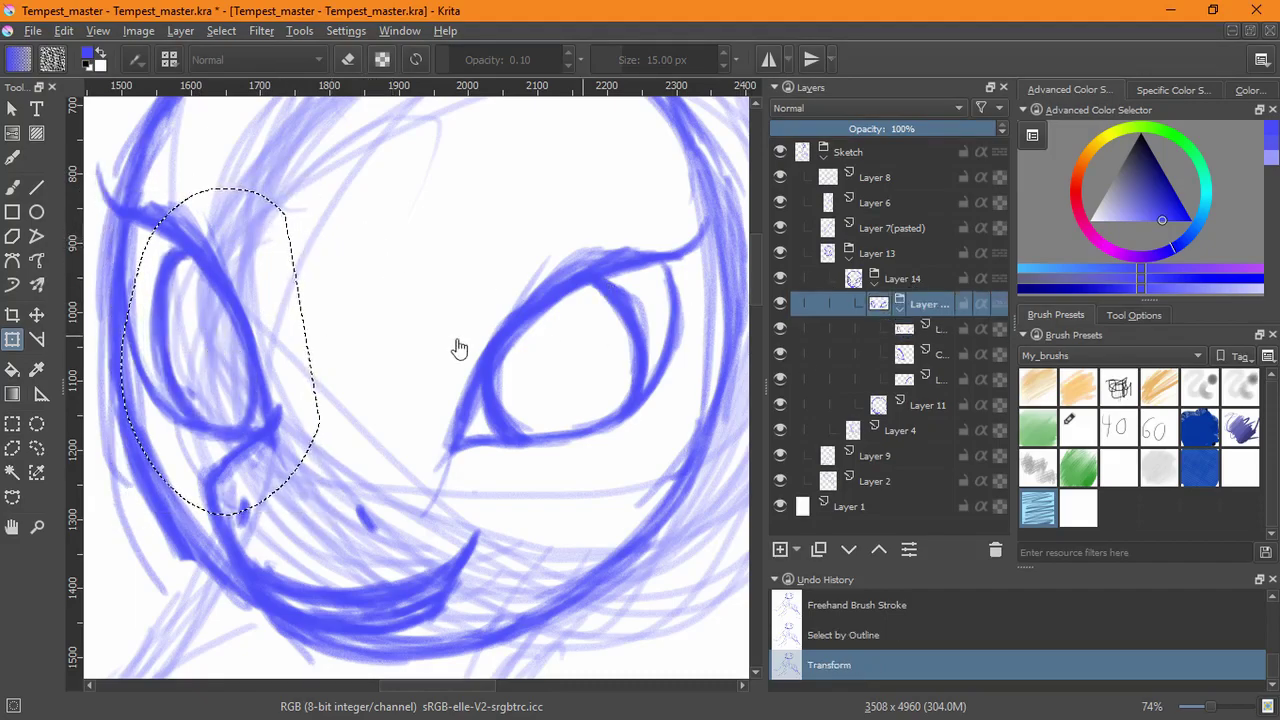
left_click(36, 448)
left_click_drag(326, 241, 385, 276)
mouse_move(401, 277)
left_mouse_down()
mouse_move(126, 358)
mouse_move(149, 427)
left_mouse_up()
mouse_move(331, 169)
left_mouse_down()
mouse_move(154, 197)
mouse_move(329, 191)
mouse_move(125, 182)
left_mouse_up()
left_click(251, 157)
mouse_move(300, 134)
left_mouse_down()
mouse_move(251, 549)
mouse_move(290, 135)
left_mouse_up()
left_click(12, 340)
key("ctrl+z")
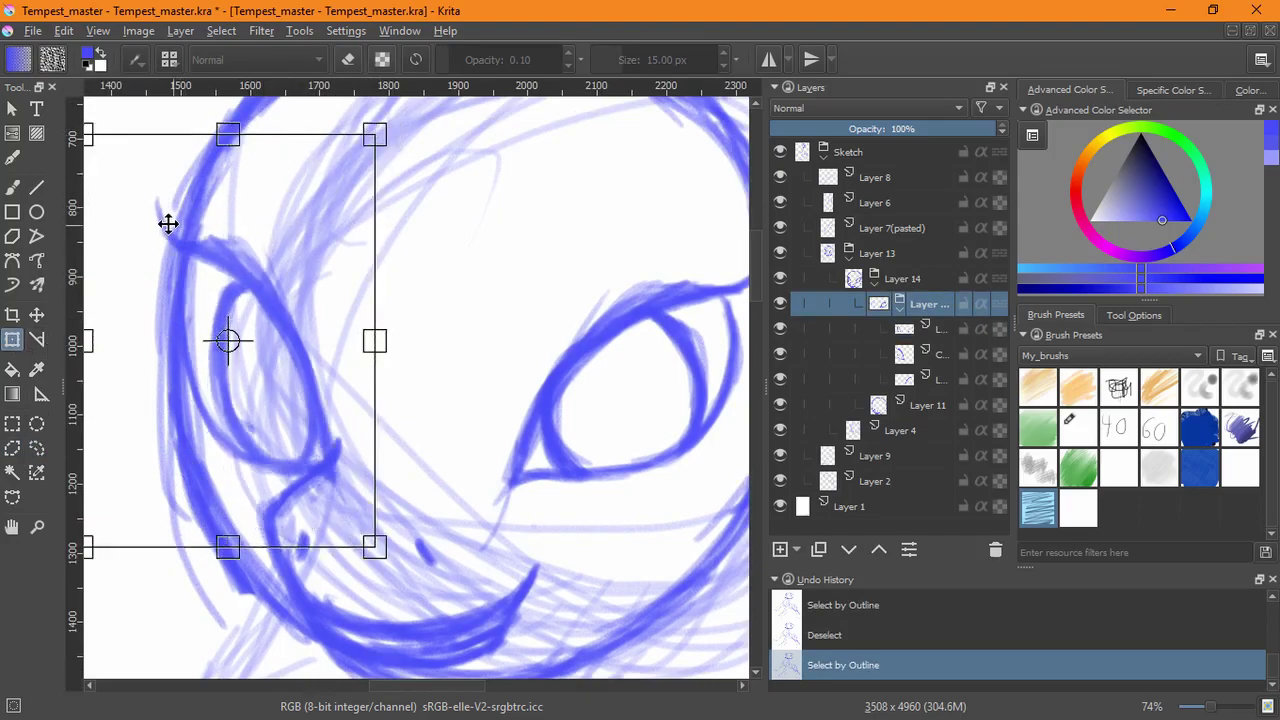
left_click_drag(363, 331, 379, 297)
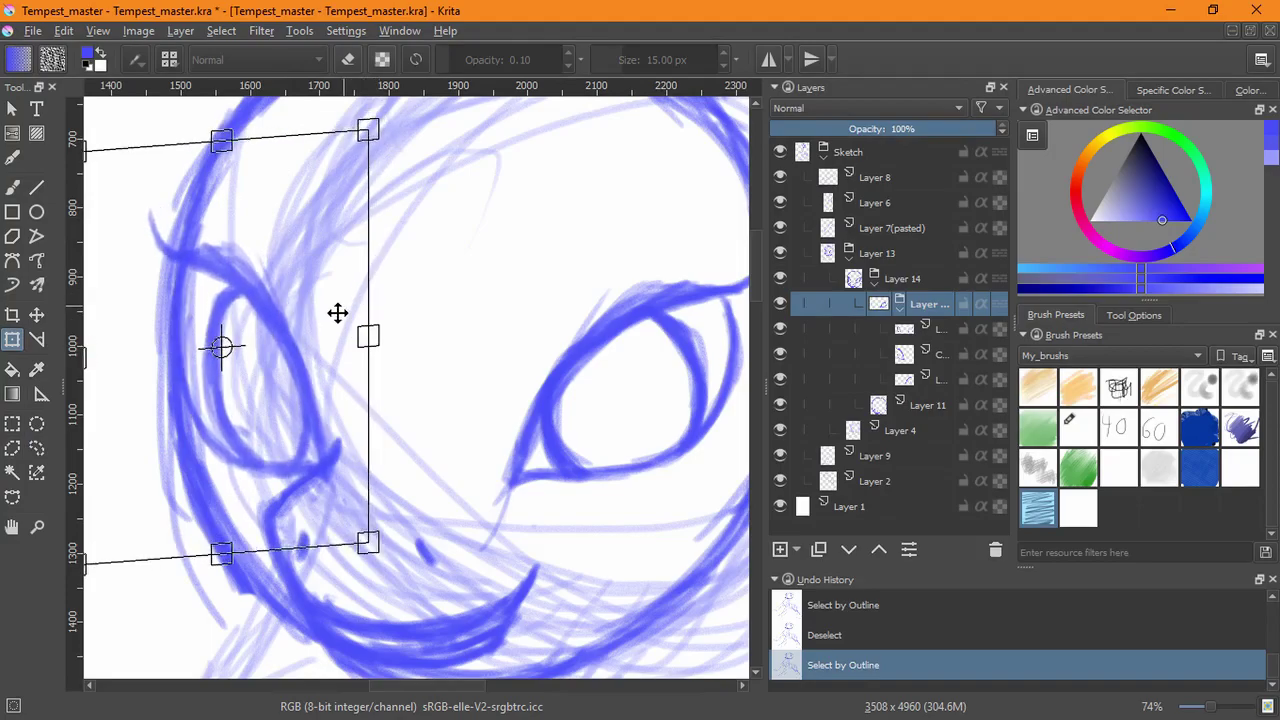
key("Return")
scroll(414, 400, "down", 5)
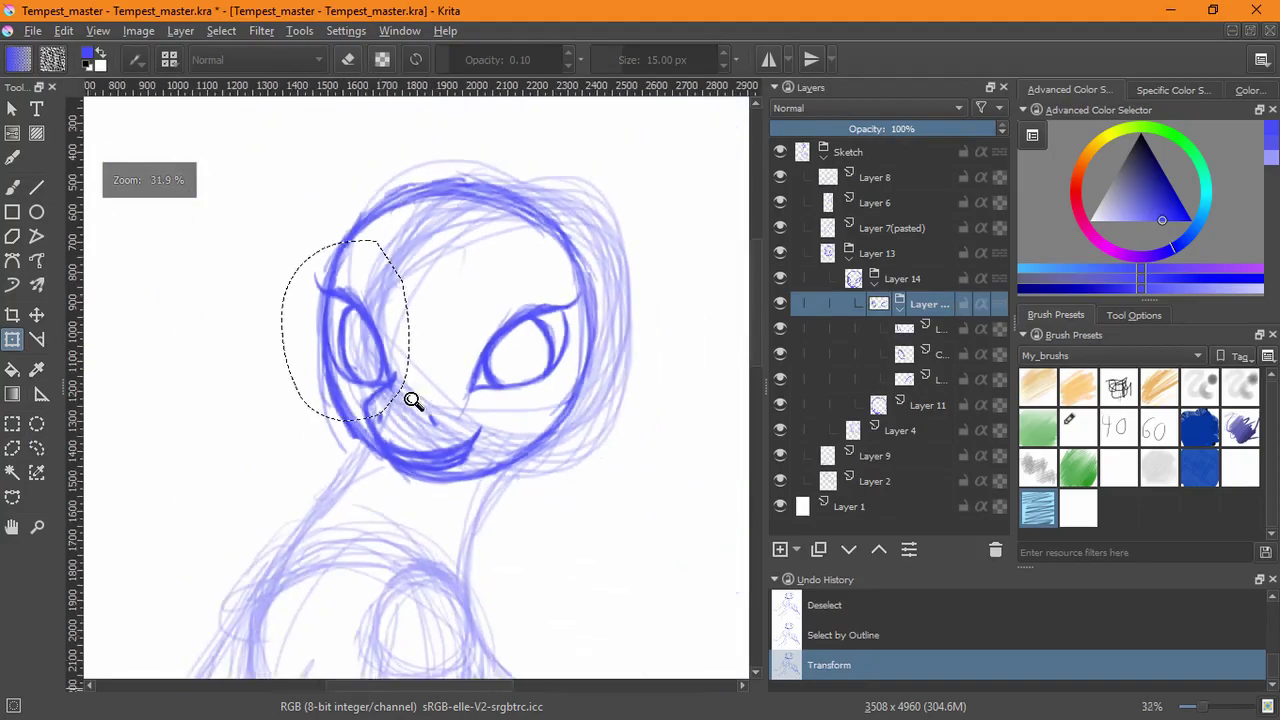
scroll(452, 405, "up", 4)
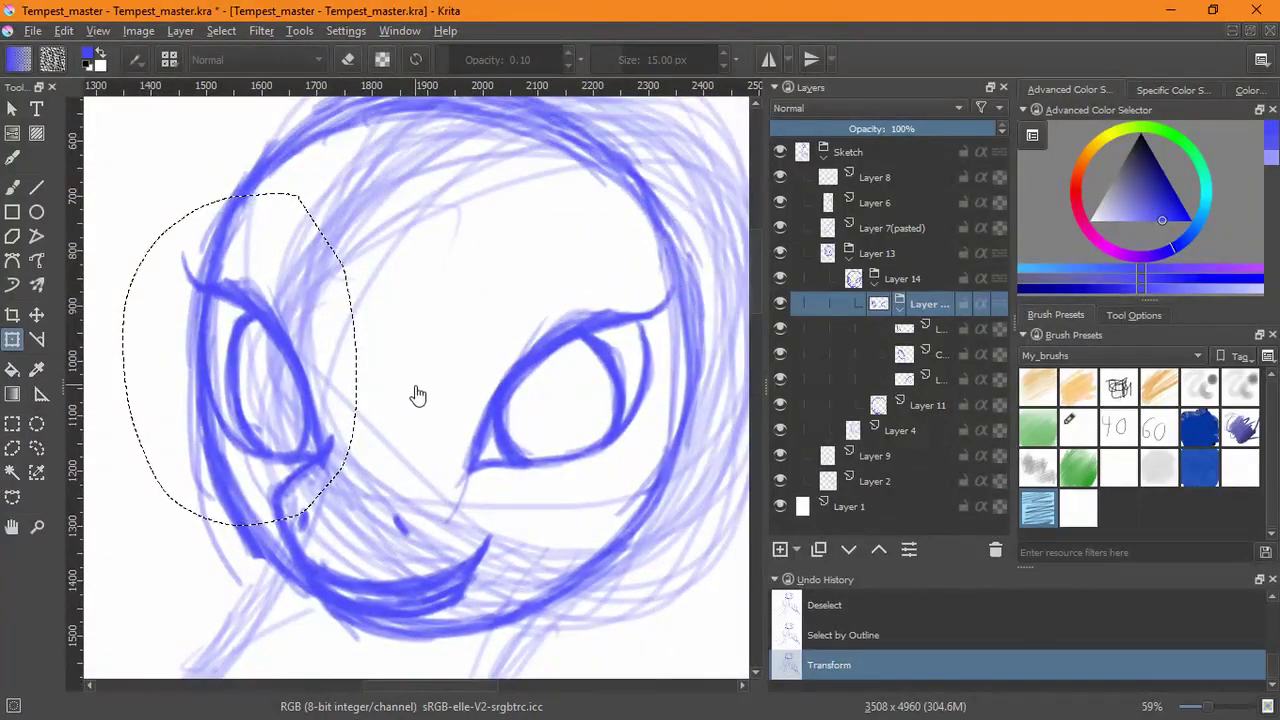
left_click(221, 30)
left_click(213, 75)
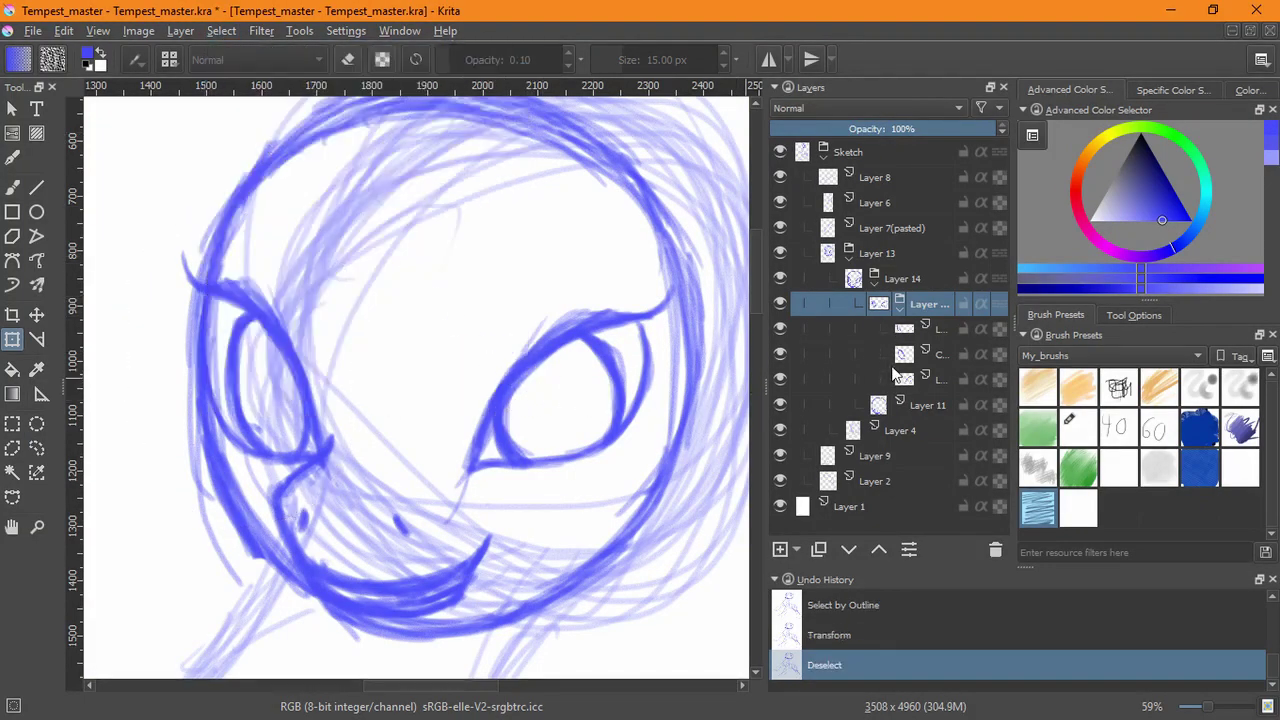
- Add a new layer above the iris layer in the Layer 12 group and return to freehand brushing
left_click(913, 323)
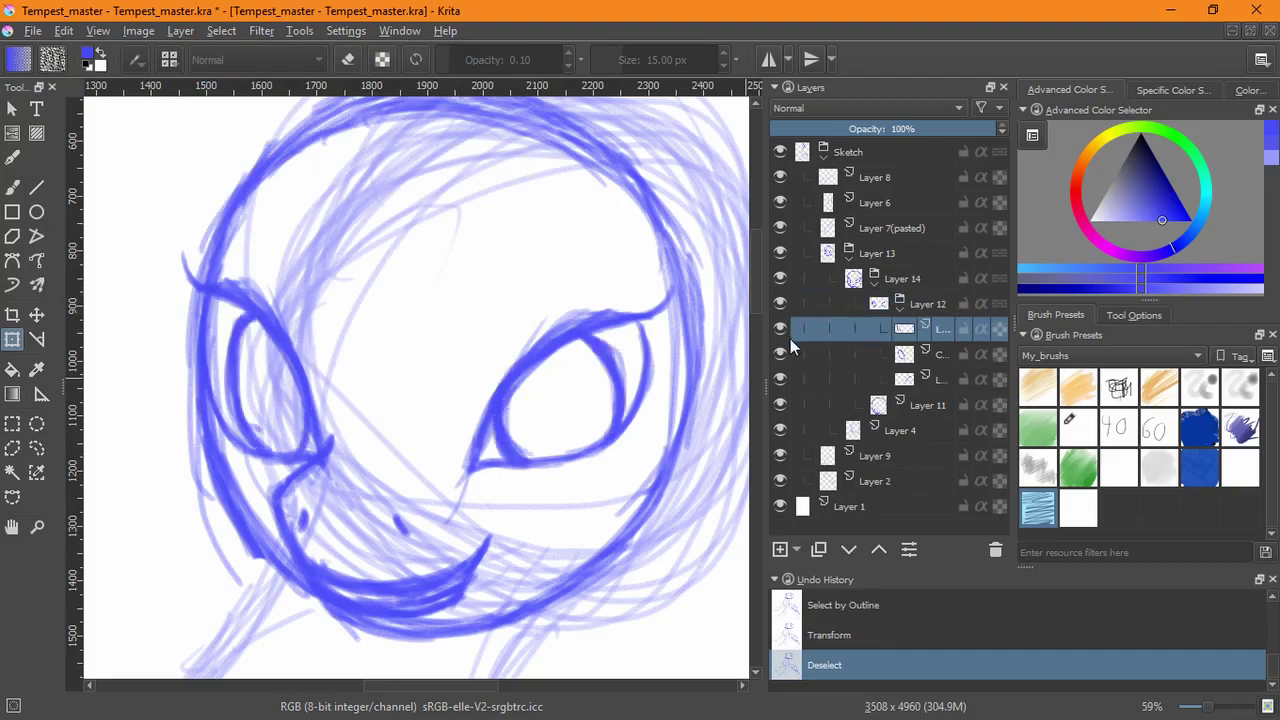
left_click(780, 550)
left_click(12, 187)
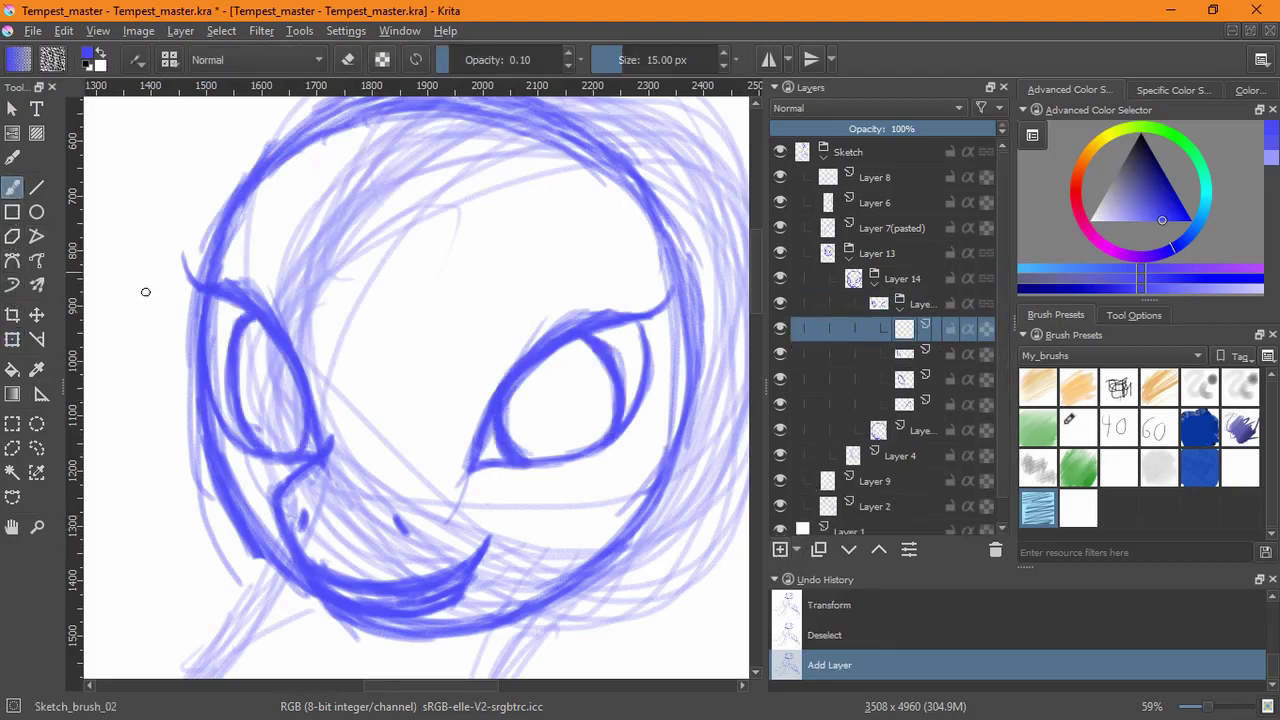
- Try sketching a round pupil inside the right eye's iris on the new layer
mouse_move(547, 404)
left_mouse_down()
mouse_move(557, 437)
mouse_move(584, 350)
left_mouse_up()
key("ctrl+z")
left_click_drag(497, 321, 476, 426)
left_click_drag(475, 358, 492, 448)
left_click_drag(475, 398, 519, 464)
left_click_drag(479, 416, 552, 477)
mouse_move(494, 451)
left_mouse_down()
mouse_move(578, 477)
mouse_move(585, 463)
left_mouse_up()
left_click_drag(487, 335, 532, 292)
left_click_drag(484, 335, 545, 292)
mouse_move(471, 367)
left_mouse_down()
mouse_move(492, 326)
mouse_move(560, 290)
left_mouse_up()
mouse_move(500, 313)
left_mouse_down()
mouse_move(575, 285)
mouse_move(523, 300)
mouse_move(597, 317)
mouse_move(626, 423)
mouse_move(595, 468)
mouse_move(563, 471)
mouse_move(631, 357)
mouse_move(620, 349)
mouse_move(620, 422)
mouse_move(593, 467)
left_mouse_up()
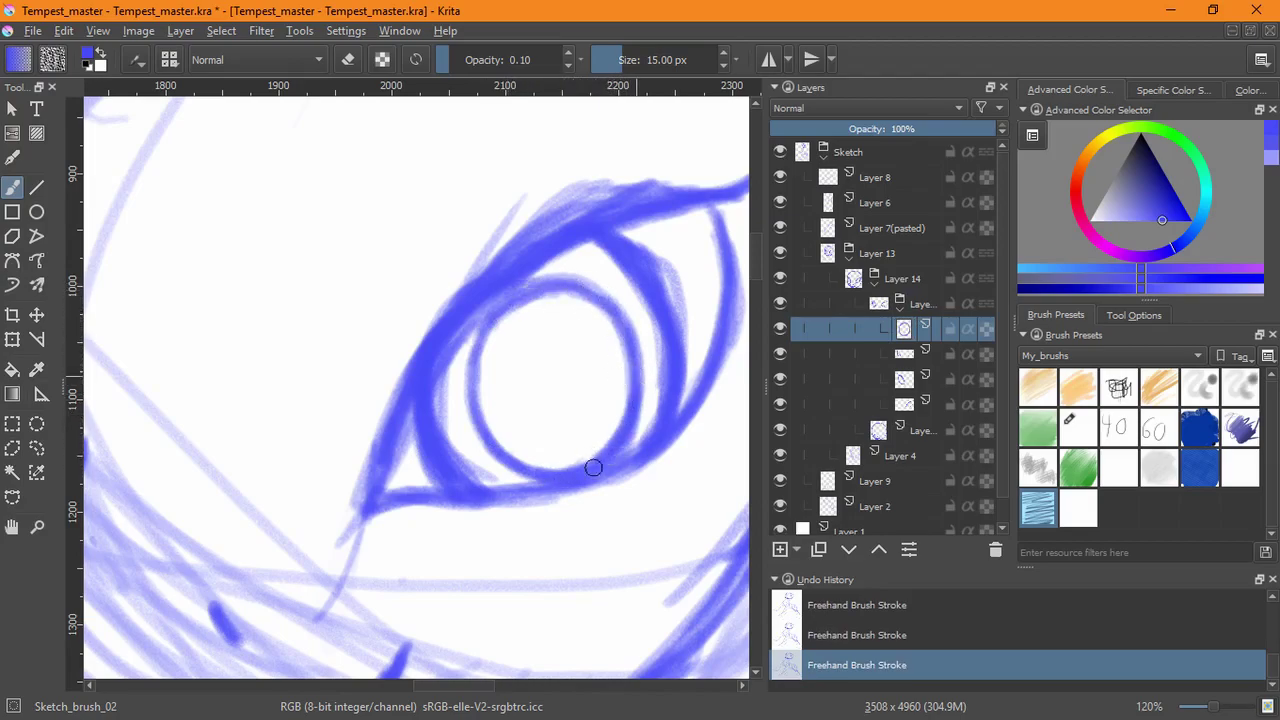
mouse_move(517, 300)
left_mouse_down()
mouse_move(489, 360)
mouse_move(500, 314)
mouse_move(531, 303)
mouse_move(619, 464)
left_mouse_up()
left_click_drag(600, 363, 543, 489)
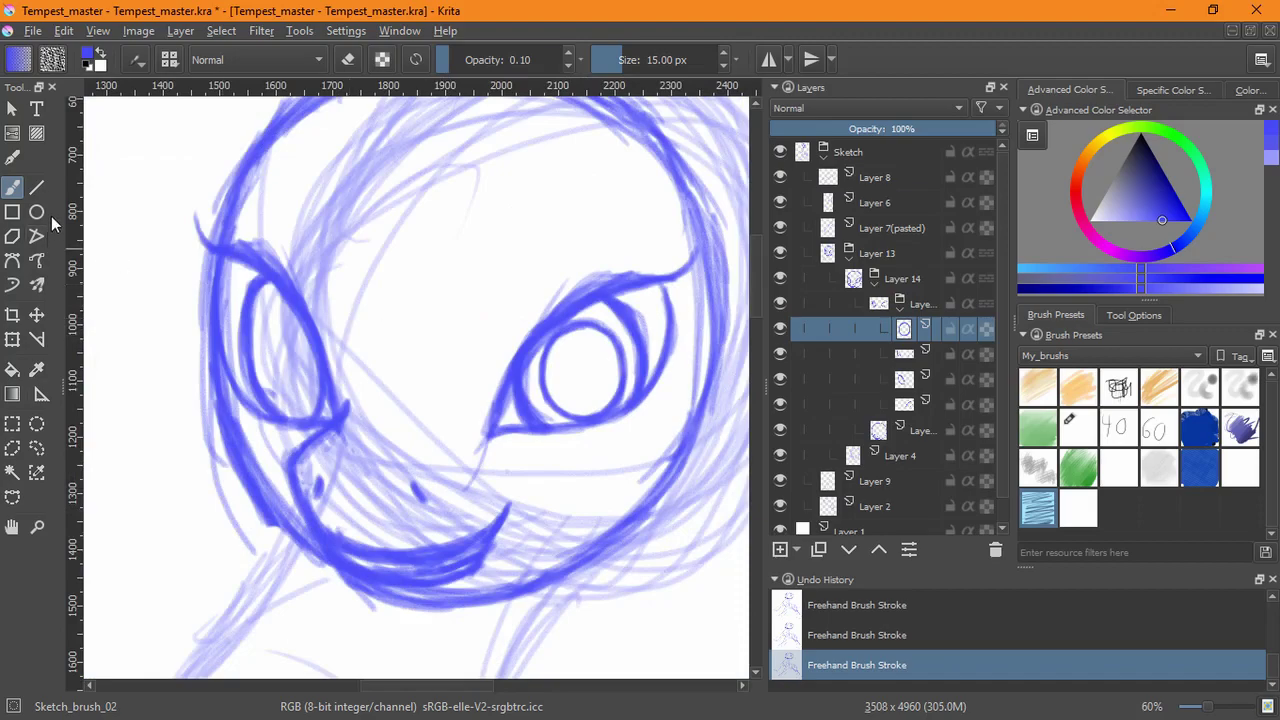
- Try shrinking the right eye's pupil circle and sketching a small highlight at its upper edge
left_click(12, 339)
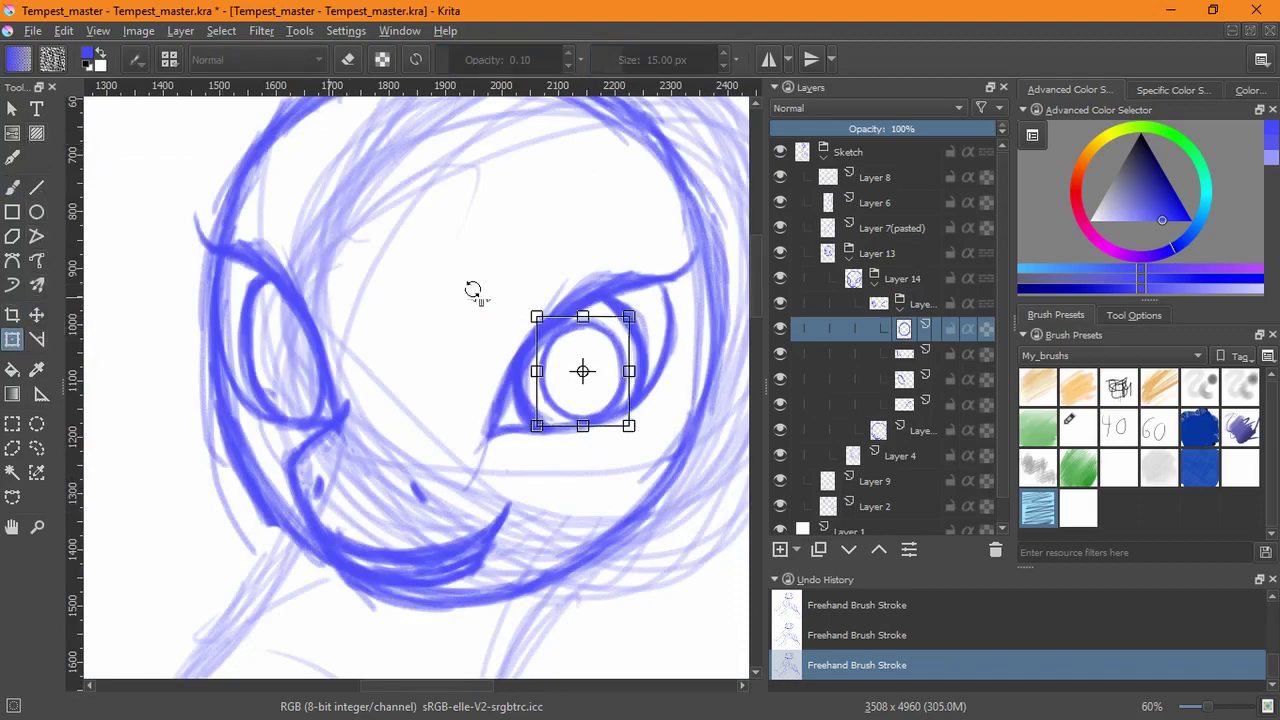
left_click_drag(627, 318, 597, 358)
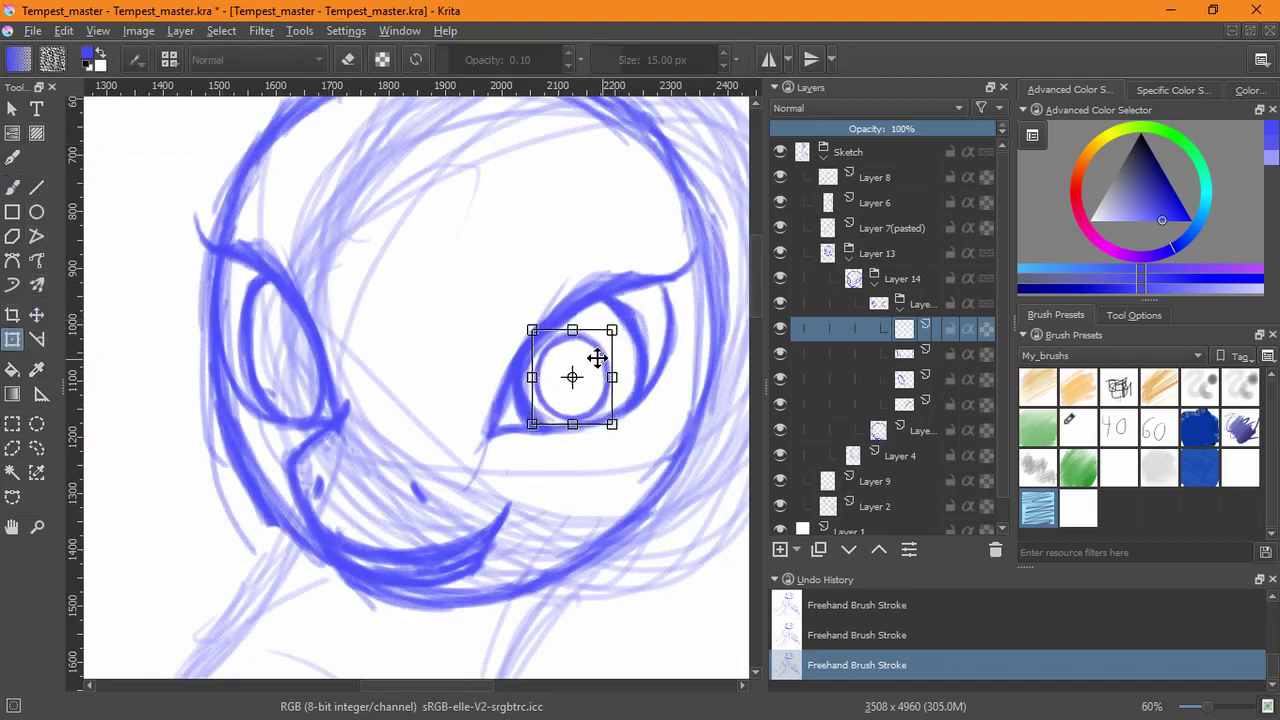
key("Return")
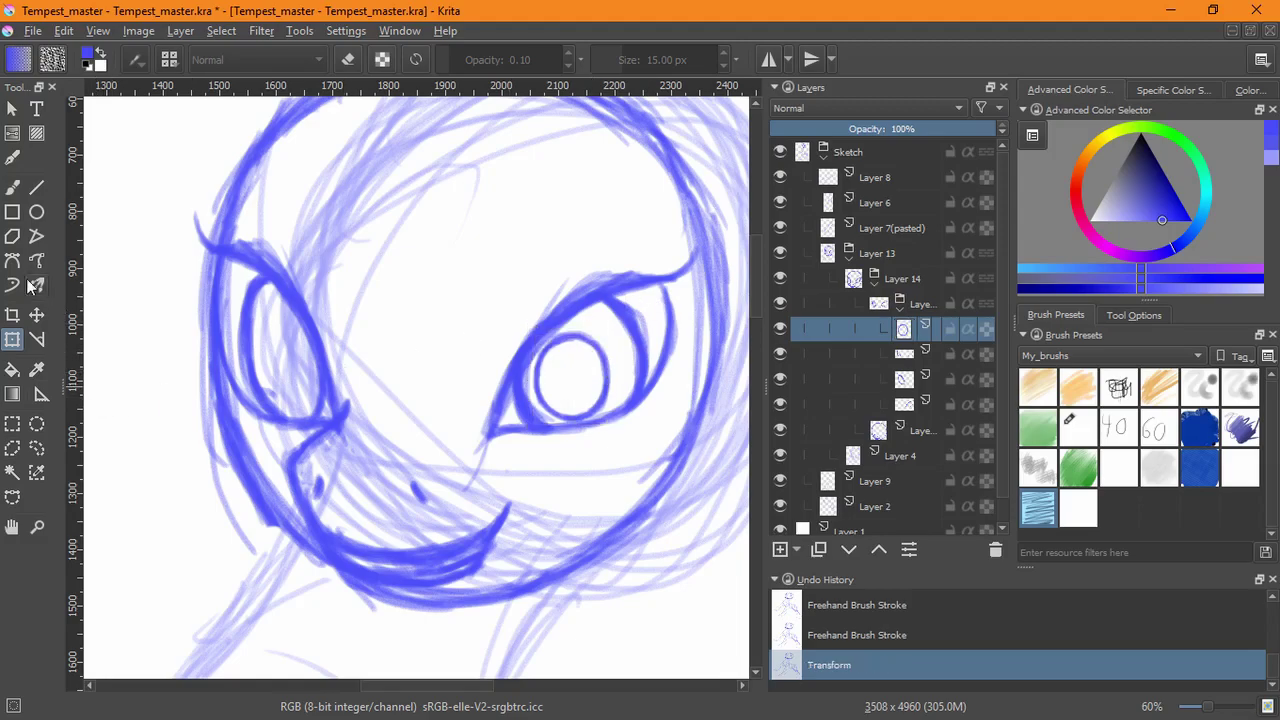
left_click(12, 187)
mouse_move(546, 363)
left_mouse_down()
mouse_move(562, 342)
mouse_move(548, 362)
left_mouse_up()
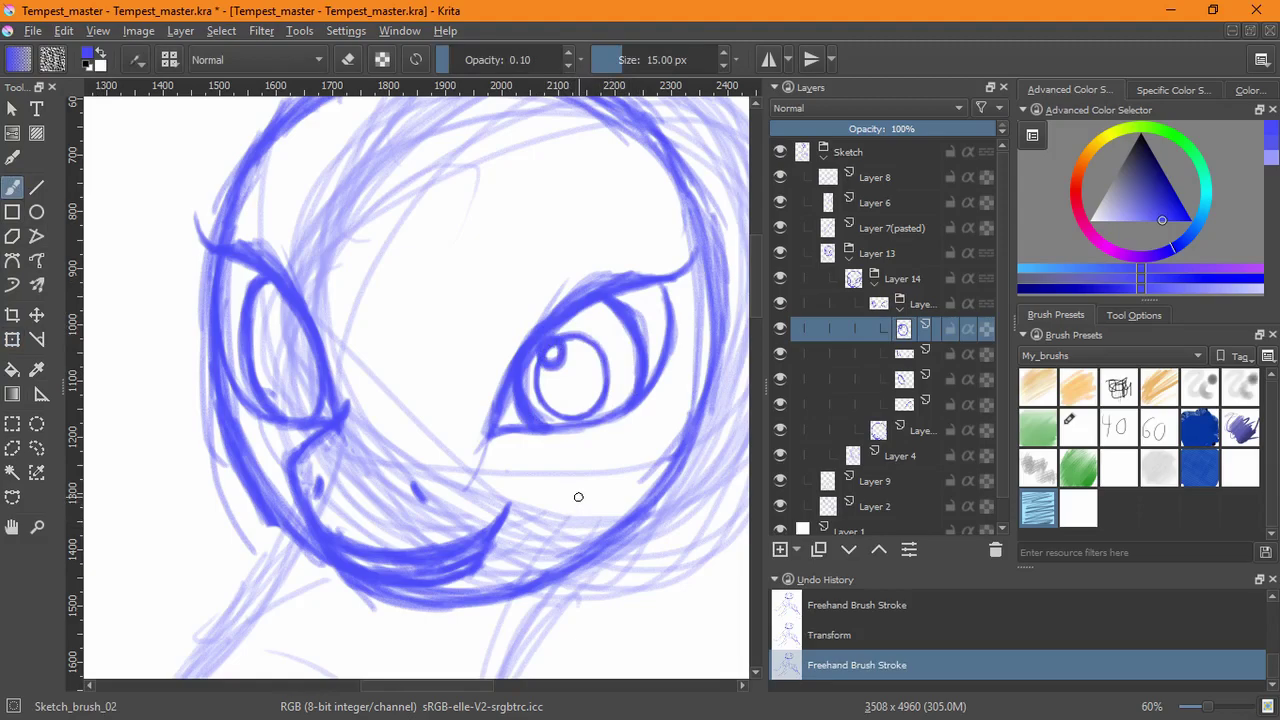
- Undo the highlight, the resizing and all strokes of the right eye's trial pupil
key("ctrl+z")
key("ctrl+z")
key("ctrl+z")
key("ctrl+z")
key("ctrl+z")
key("ctrl+z")
key("ctrl+z")
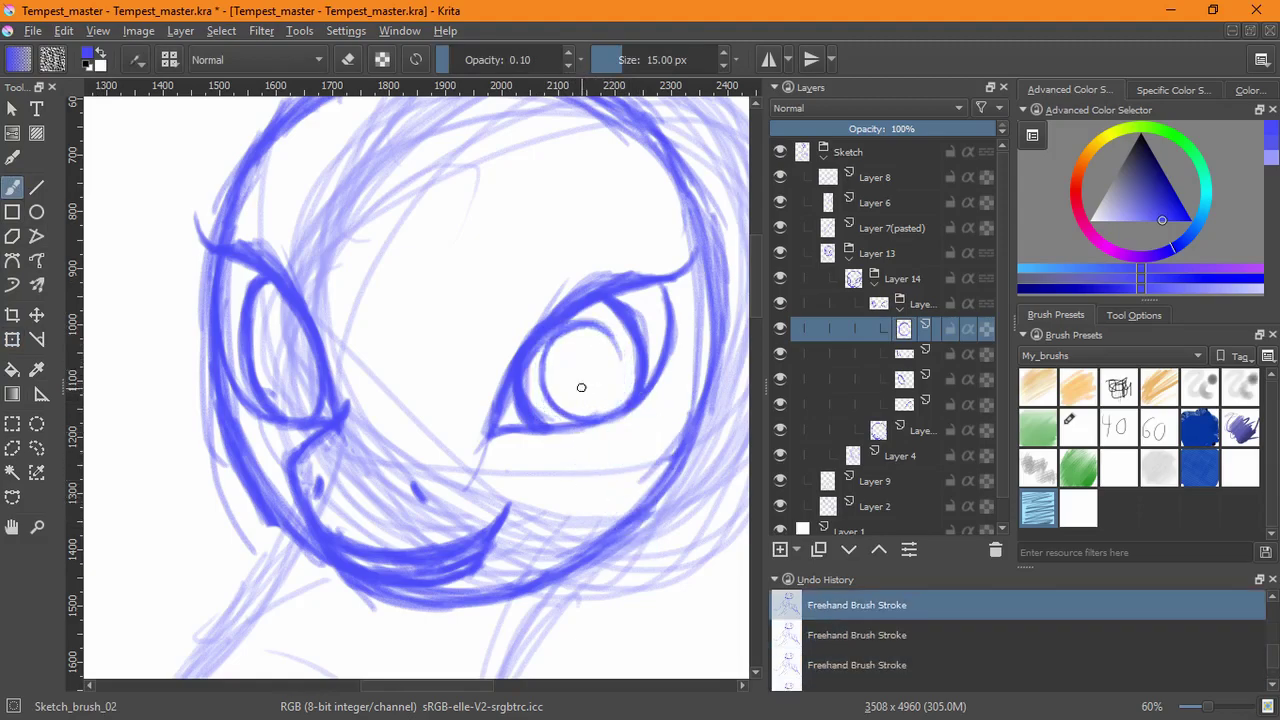
key("ctrl+z")
key("ctrl+z")
key("ctrl+z")
key("ctrl+z")
key("ctrl+z")
key("ctrl+z")
key("ctrl+z")
key("ctrl+z")
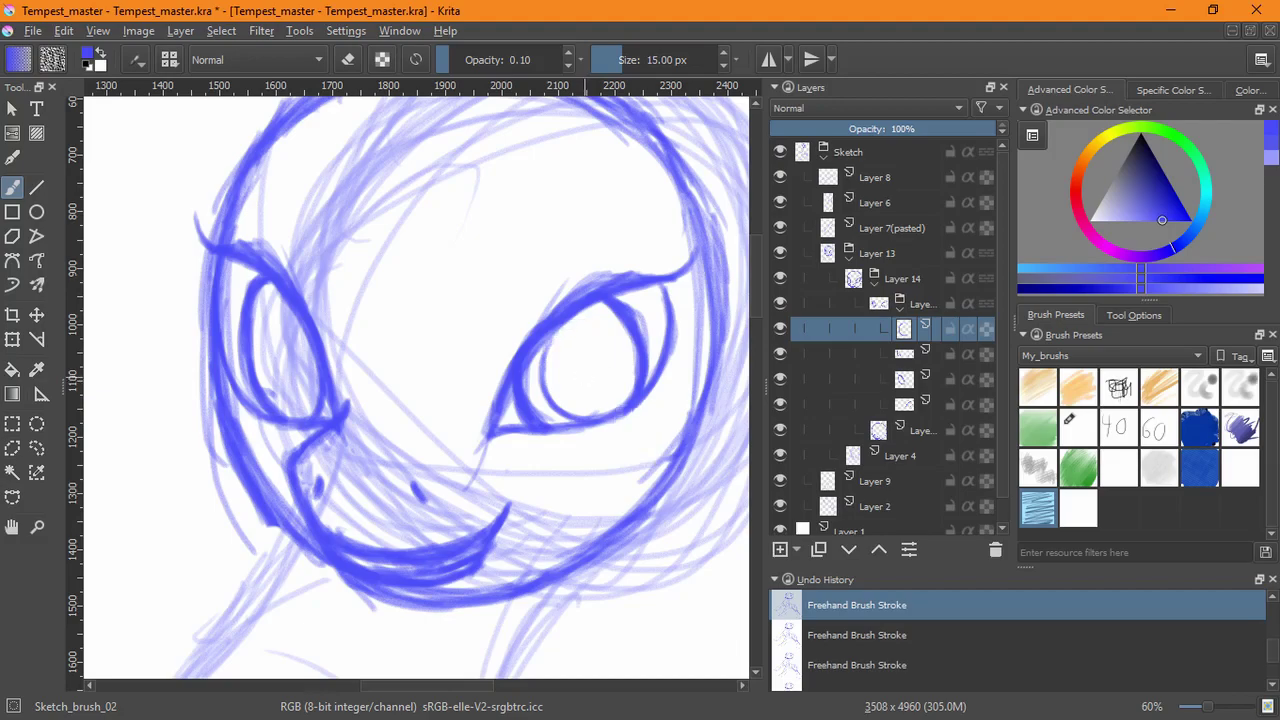
key("ctrl+z")
key("ctrl+z")
key("ctrl+z")
- Sketch a small round highlight and a curved pupil edge inside the right eye's iris
mouse_move(530, 375)
left_mouse_down()
mouse_move(556, 344)
mouse_move(538, 350)
left_mouse_up()
left_click_drag(578, 313, 612, 400)
mouse_move(609, 346)
left_mouse_down()
mouse_move(594, 420)
mouse_move(564, 309)
mouse_move(615, 377)
left_mouse_up()
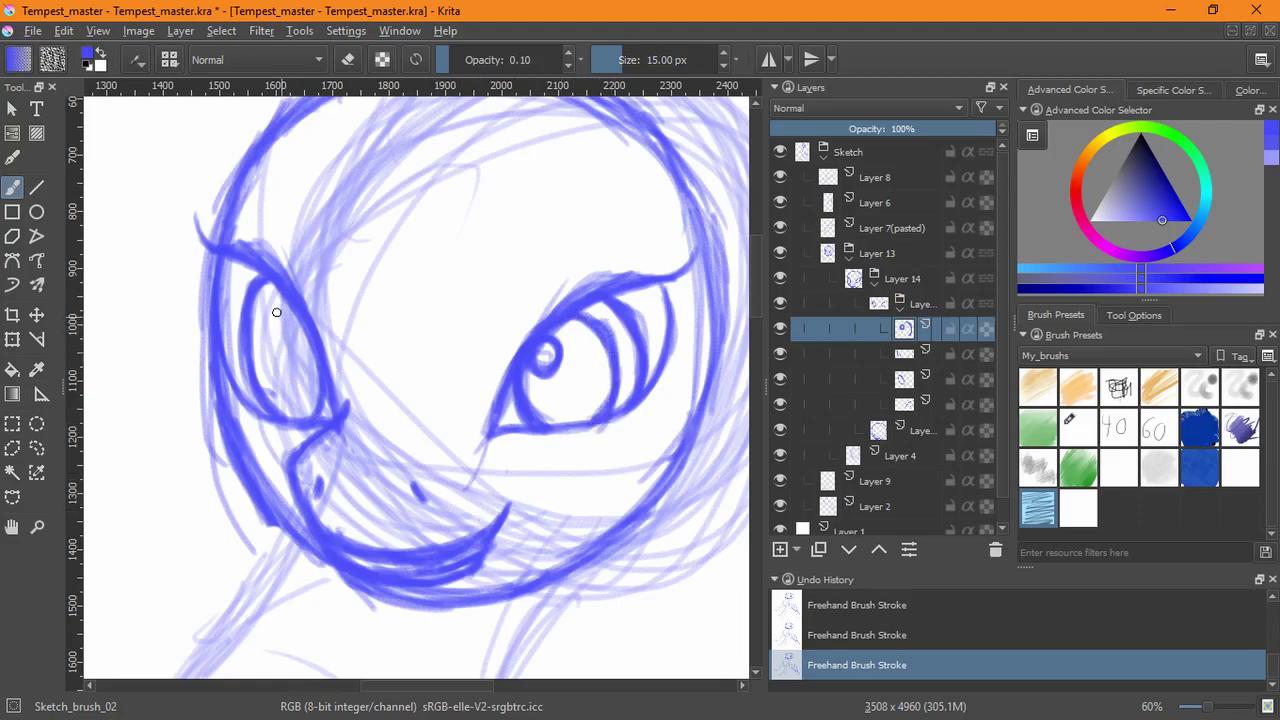
- Try a curved pupil stroke inside the left eye's iris and undo it
key("ctrl+z")
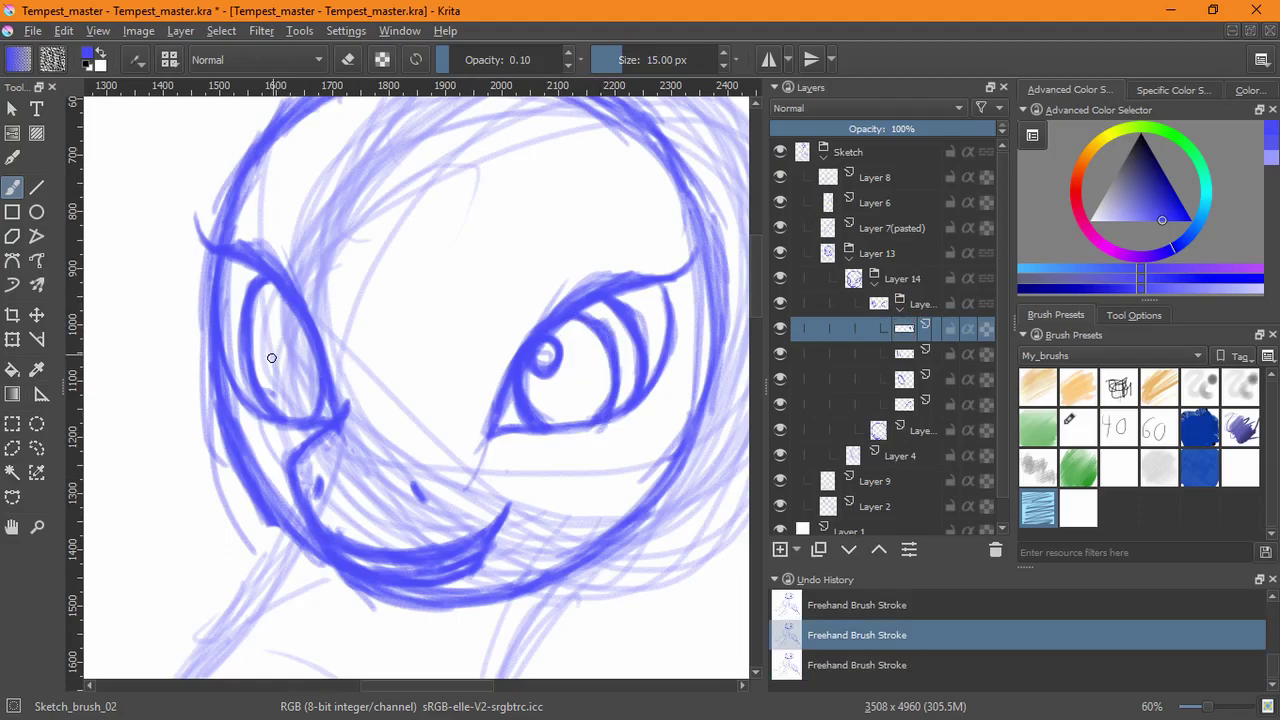
key("ctrl+shift+z")
left_click_drag(271, 357, 290, 412)
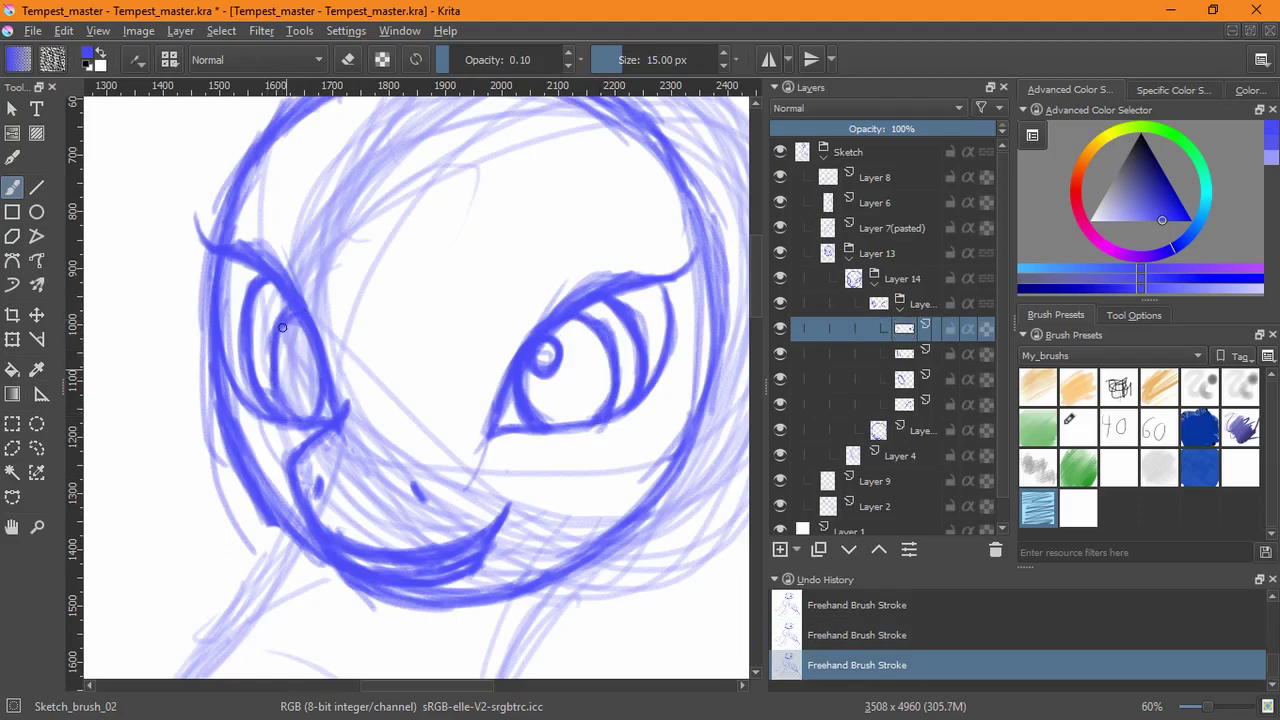
key("ctrl+z")
key("ctrl+z")
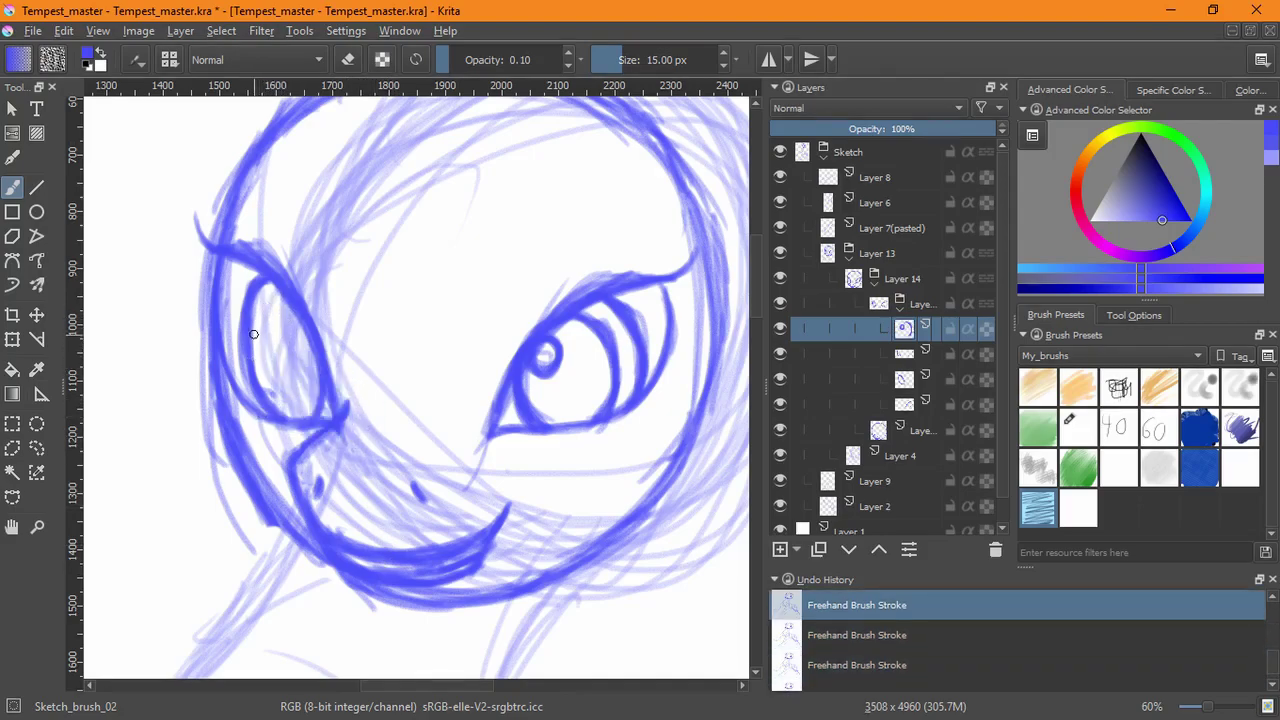
- Try a narrow oval pupil inside the left eye's iris and undo its strokes
key("ctrl+shift+z")
key("ctrl+shift+z")
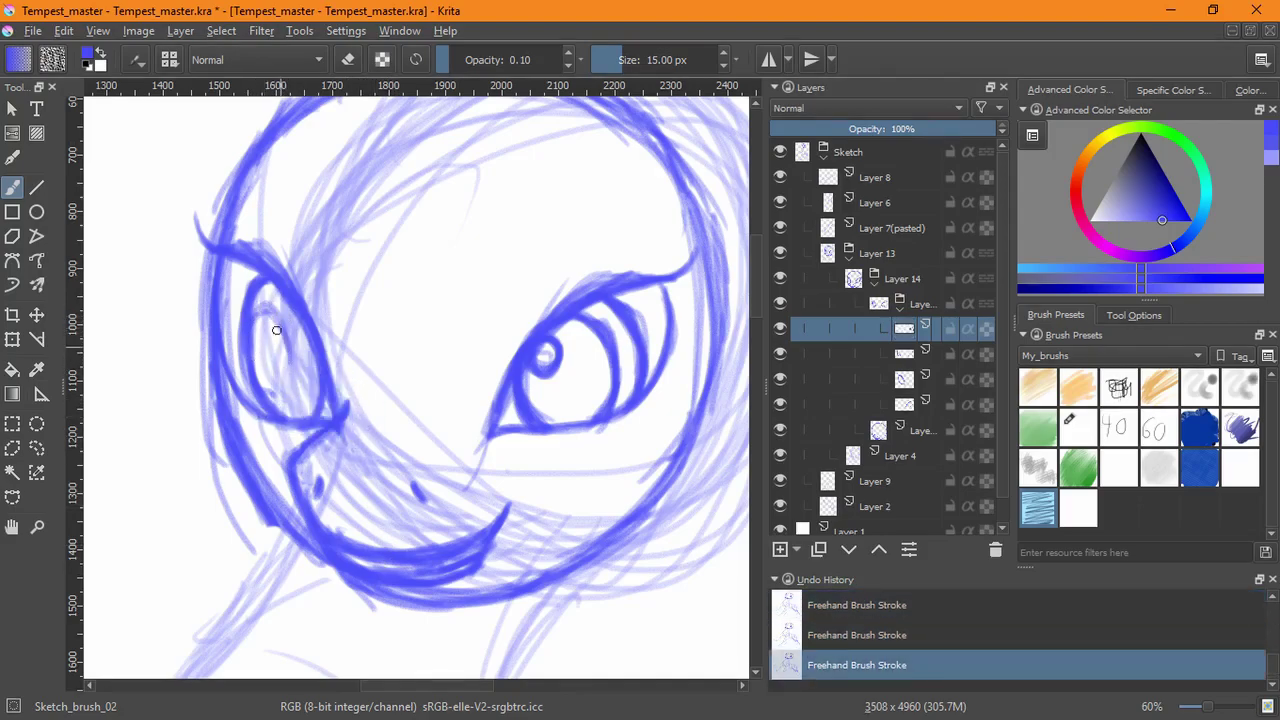
left_click_drag(288, 359, 297, 406)
mouse_move(268, 306)
left_mouse_down()
mouse_move(257, 385)
mouse_move(287, 355)
left_mouse_up()
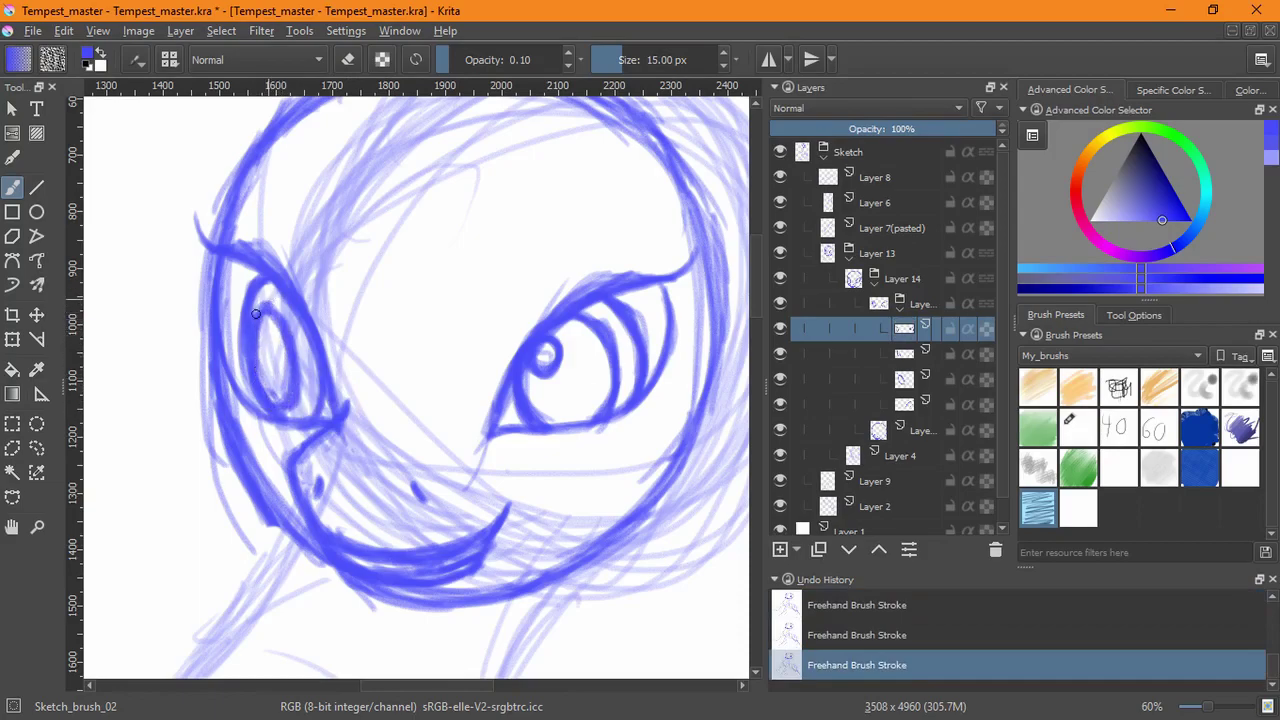
key("ctrl+z")
key("ctrl+z")
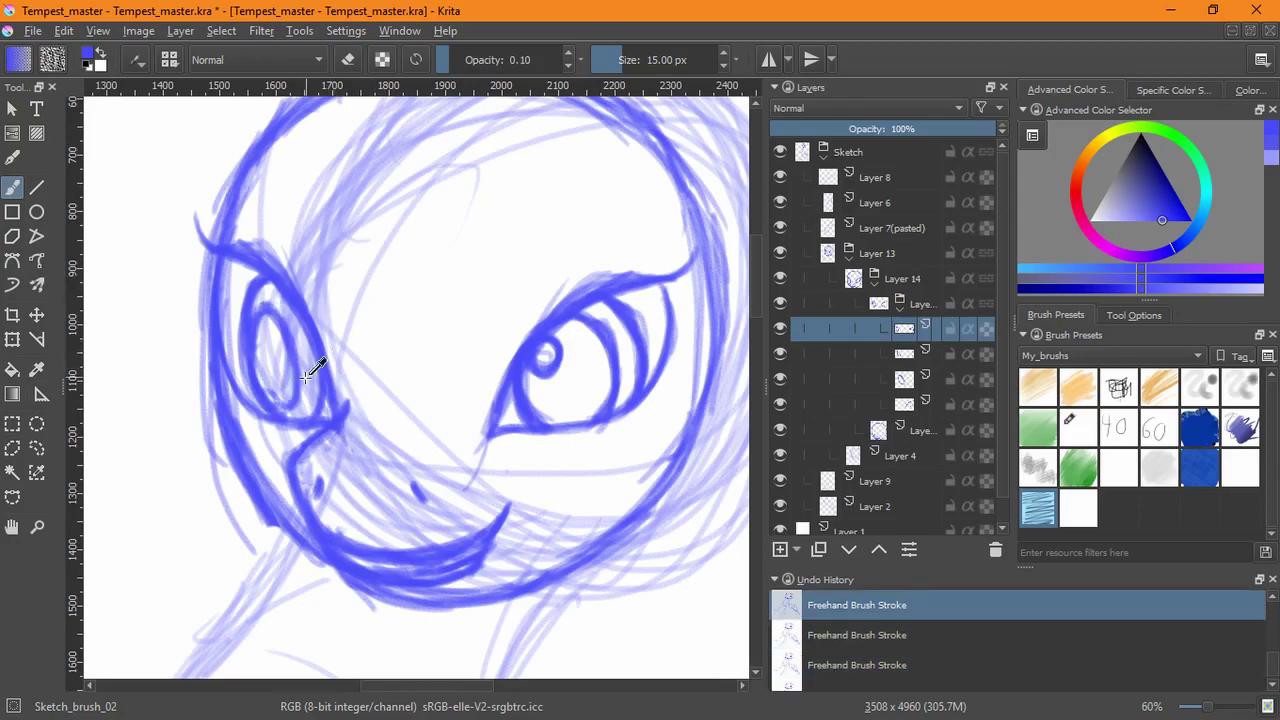
key("ctrl+z")
key("ctrl+z")
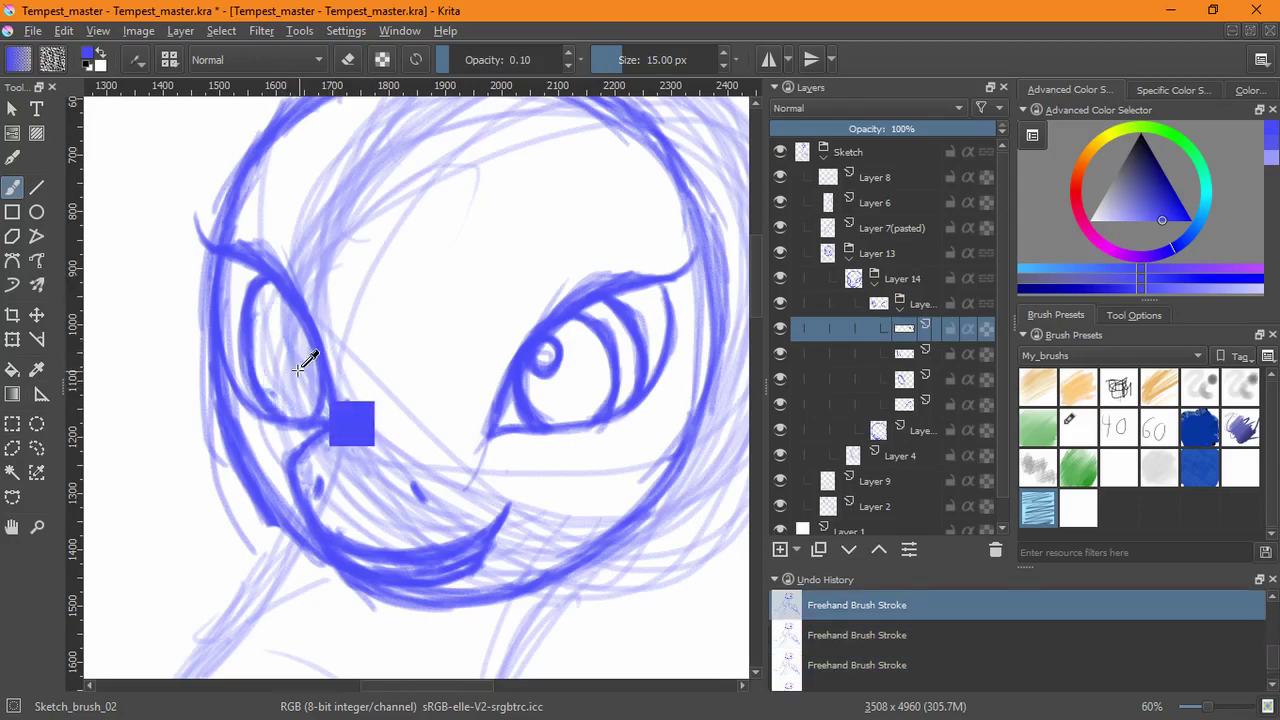
- Sketch the left eye's curved pupil edge with a small narrow highlight, matching the right eye
key("ctrl+shift+z")
key("ctrl+shift+z")
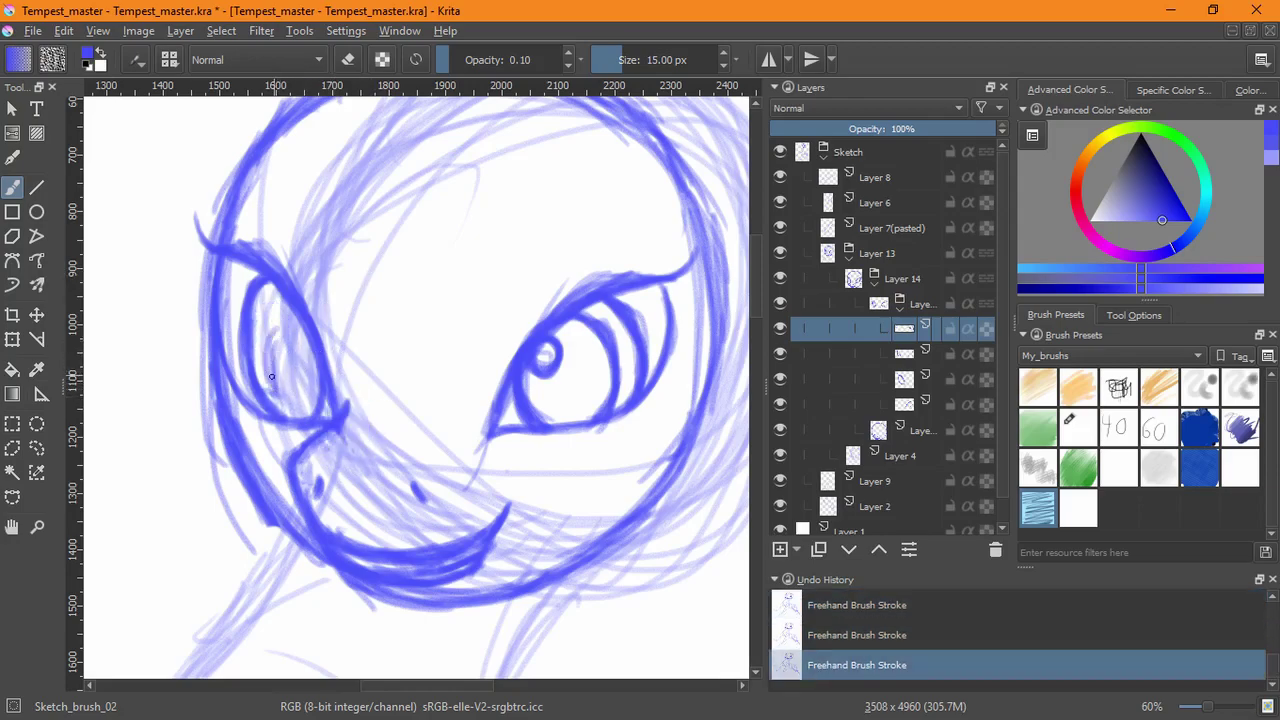
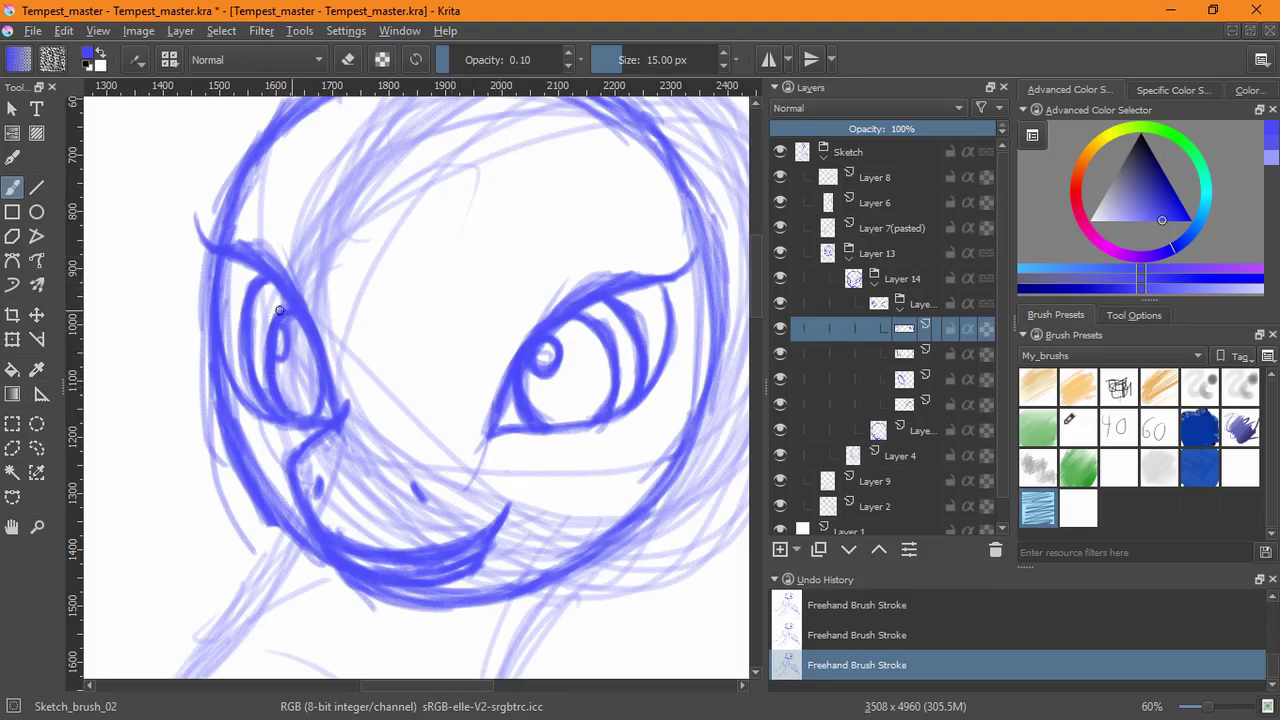
left_click_drag(269, 357, 315, 417)
left_click_drag(474, 352, 457, 490)
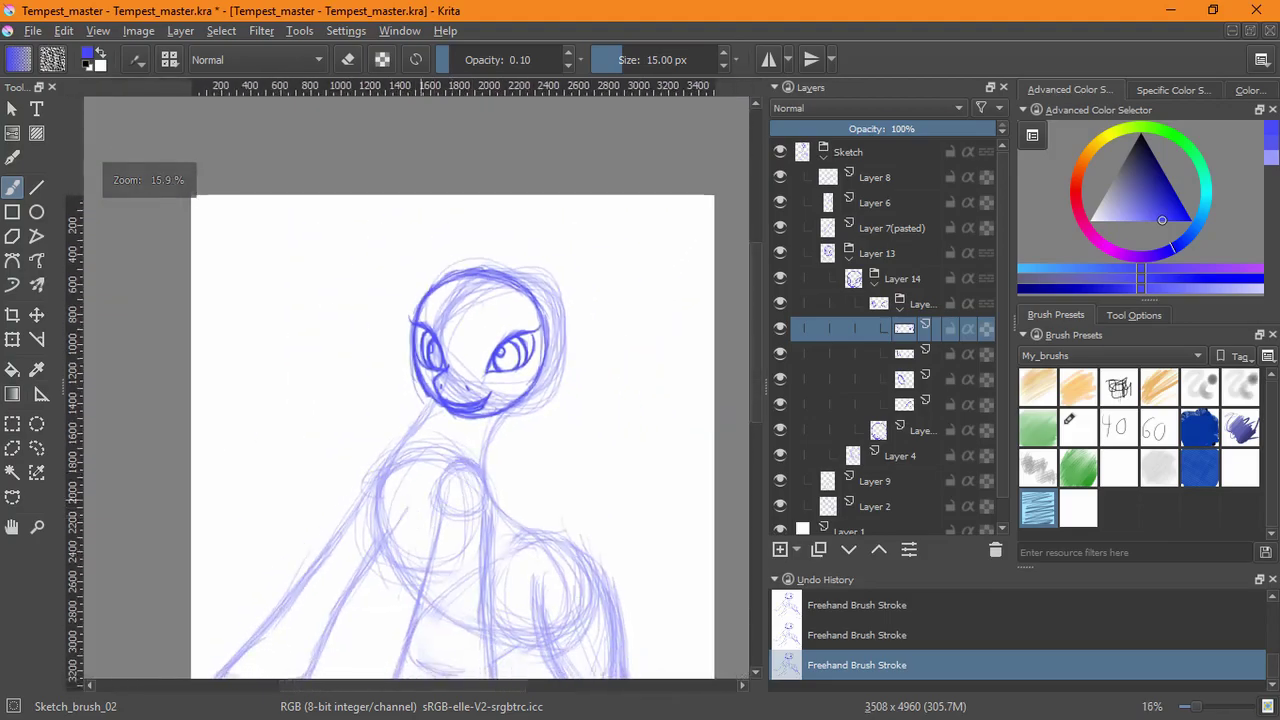
left_click_drag(523, 394, 535, 275)
mouse_move(562, 330)
left_mouse_down()
mouse_move(542, 279)
mouse_move(642, 470)
left_mouse_up()
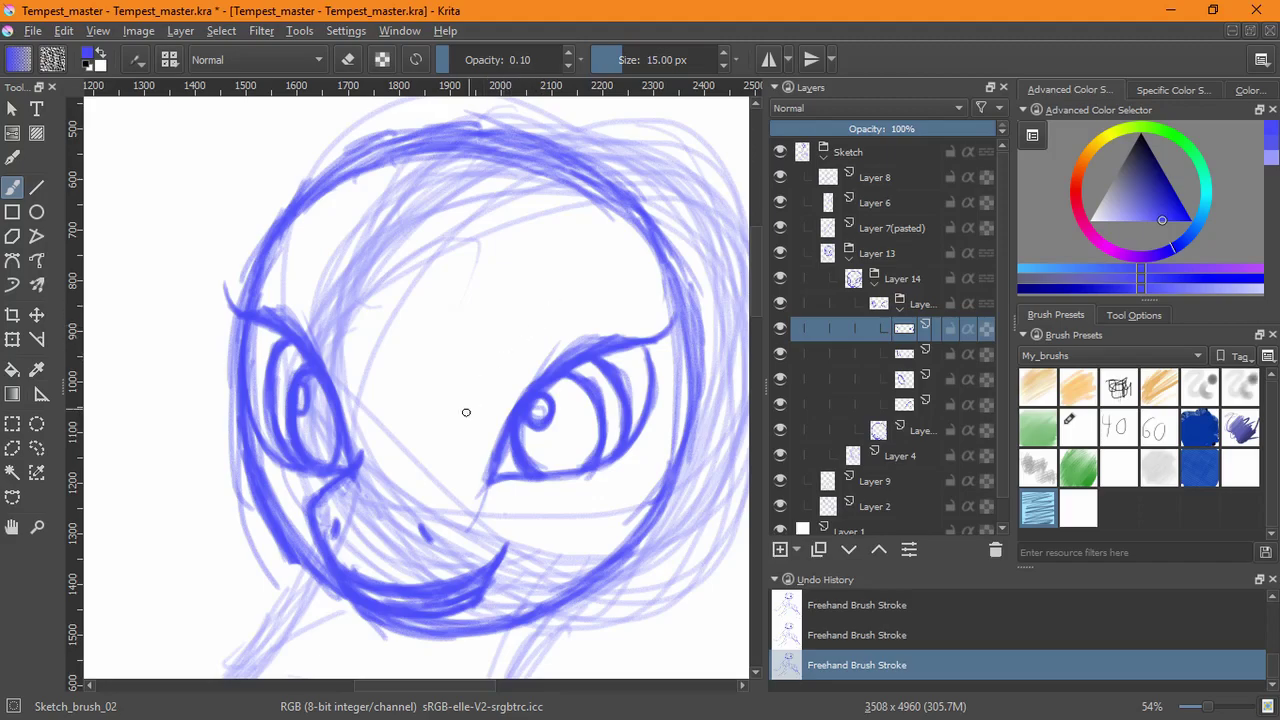
- Try curved contour strokes beside the right eye's inner corner and above its upper lid, and undo them
key("ctrl+z")
key("ctrl+z")
left_click_drag(499, 371, 490, 401)
left_click_drag(536, 315, 483, 478)
mouse_move(529, 322)
left_mouse_down()
mouse_move(491, 403)
mouse_move(484, 491)
left_mouse_up()
mouse_move(550, 310)
left_mouse_down()
mouse_move(488, 410)
mouse_move(485, 448)
left_mouse_up()
left_click_drag(560, 311, 492, 406)
mouse_move(551, 332)
left_mouse_down()
mouse_move(517, 329)
mouse_move(500, 380)
mouse_move(588, 305)
mouse_move(634, 347)
left_mouse_up()
key("ctrl+z")
key("ctrl+z")
key("ctrl+z")
key("ctrl+z")
key("ctrl+z")
key("ctrl+z")
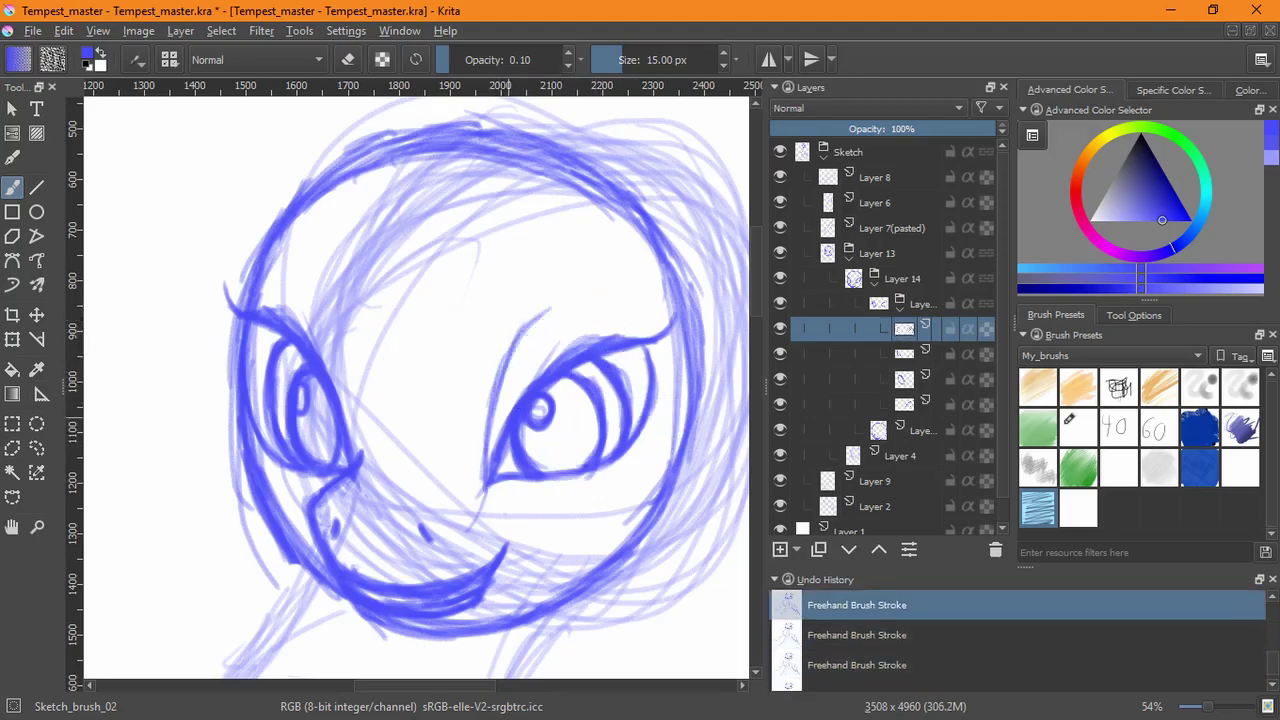
key("ctrl+z")
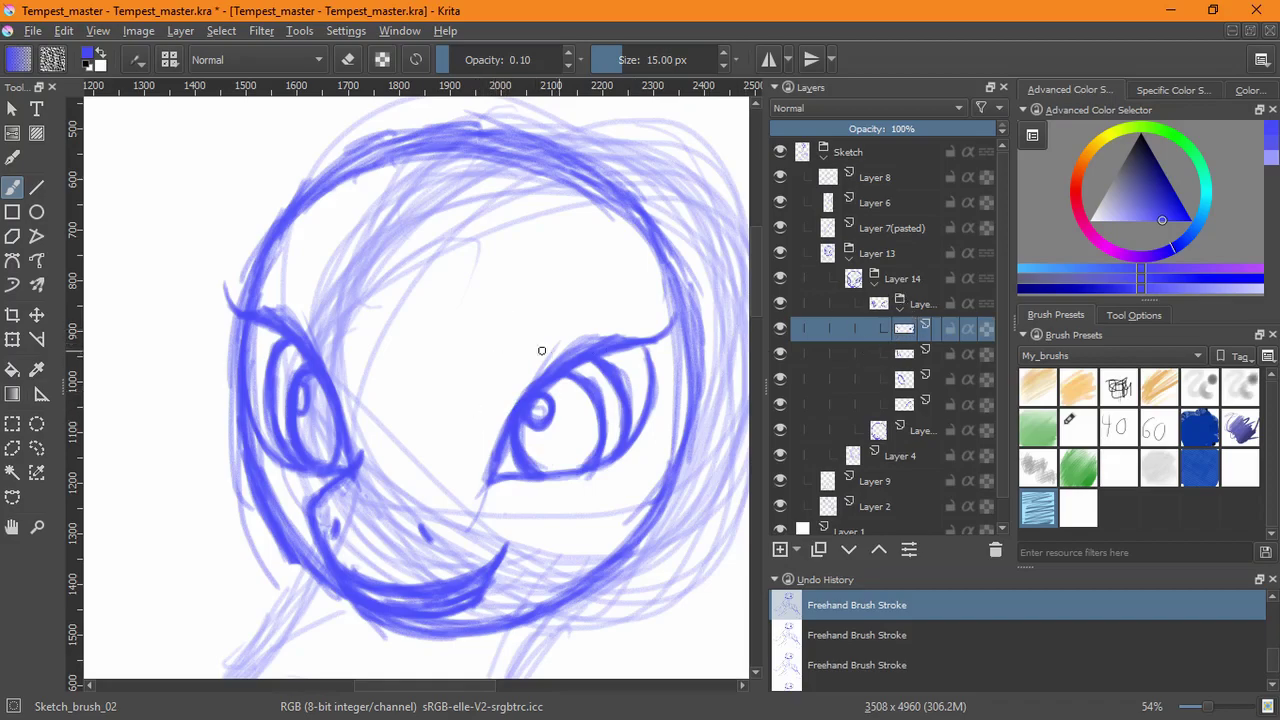
- Group the pupil layer and the iris layer together inside the Layer 12 group
left_click(903, 354)
left_click(781, 354)
left_click(781, 354)
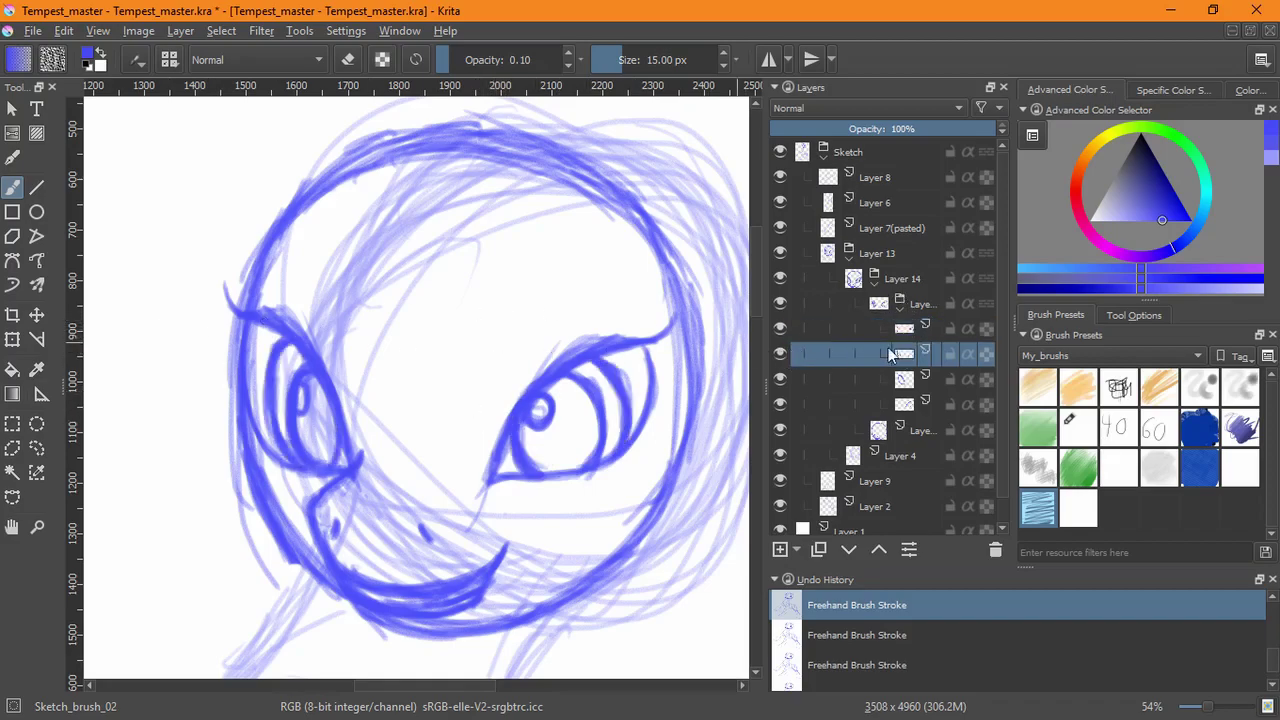
left_click(903, 331)
left_click(905, 355, "shift")
key("ctrl+g")
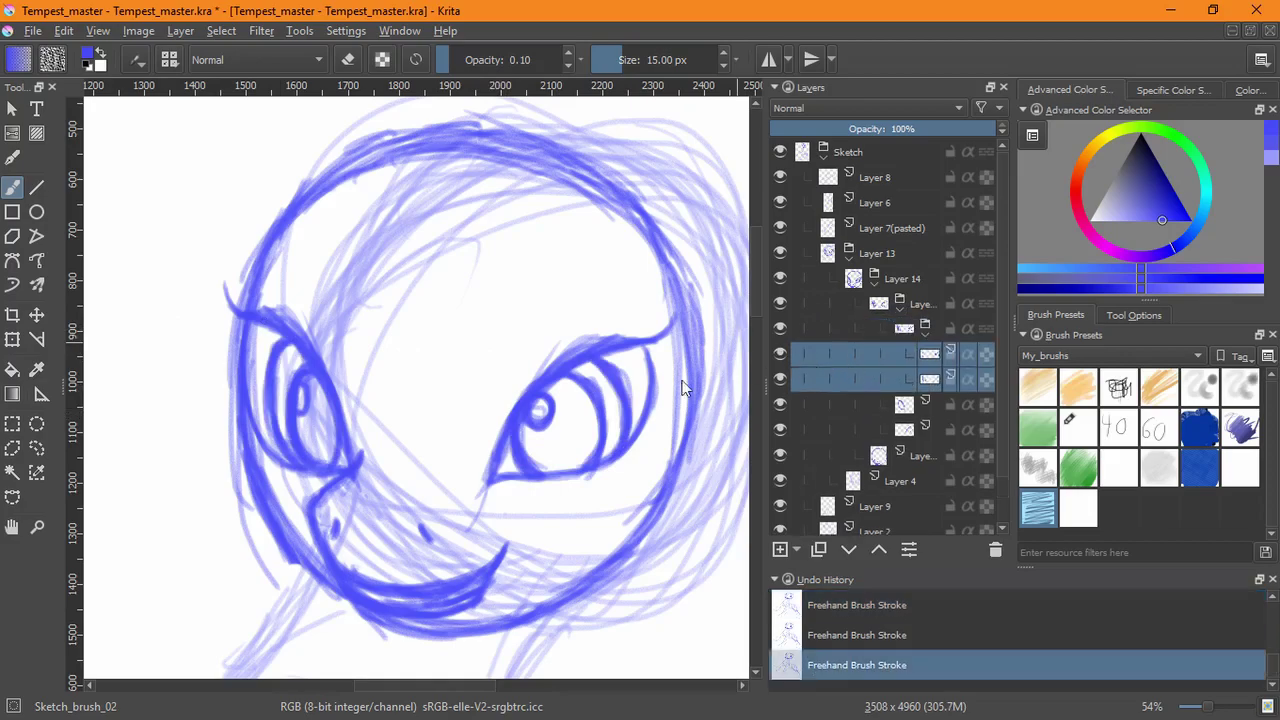
- Outline-select the left eye, shear its contents in the iris and pupil group slightly so the upper part leans left, and deselect
left_click(36, 448)
mouse_move(245, 312)
left_mouse_down()
mouse_move(393, 369)
mouse_move(218, 430)
left_mouse_up()
key("ctrl+t")
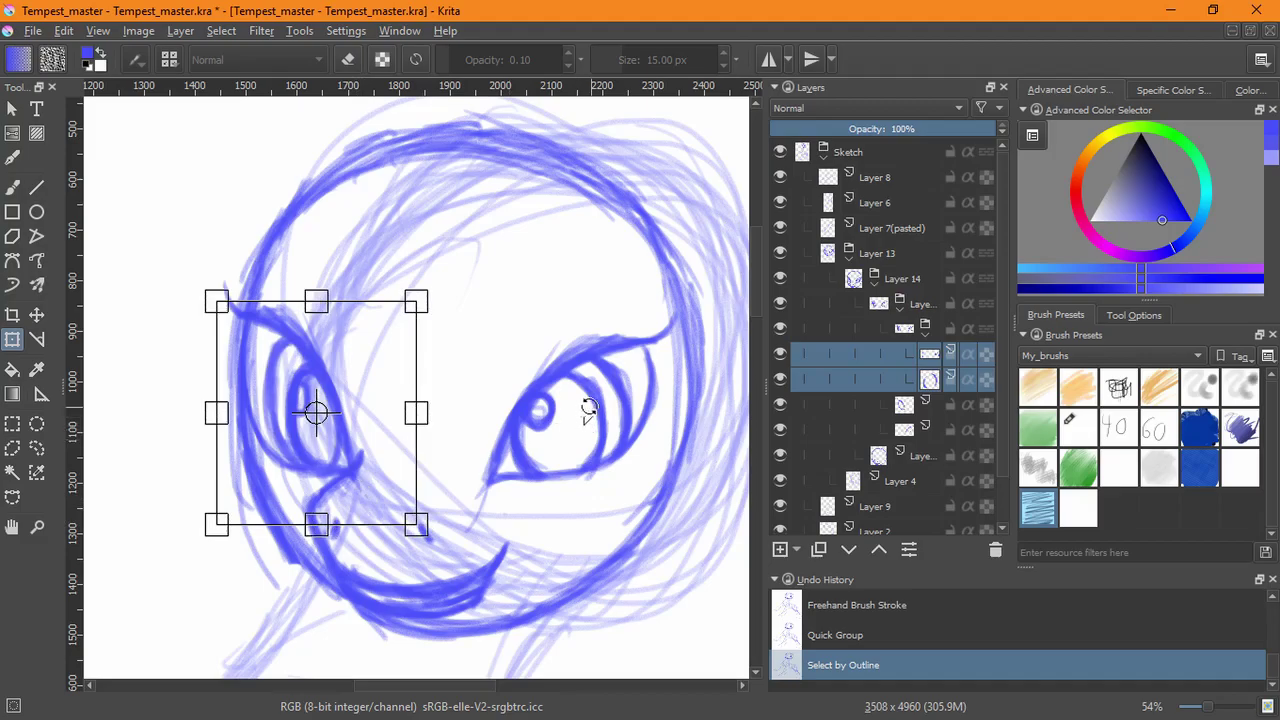
key("Escape")
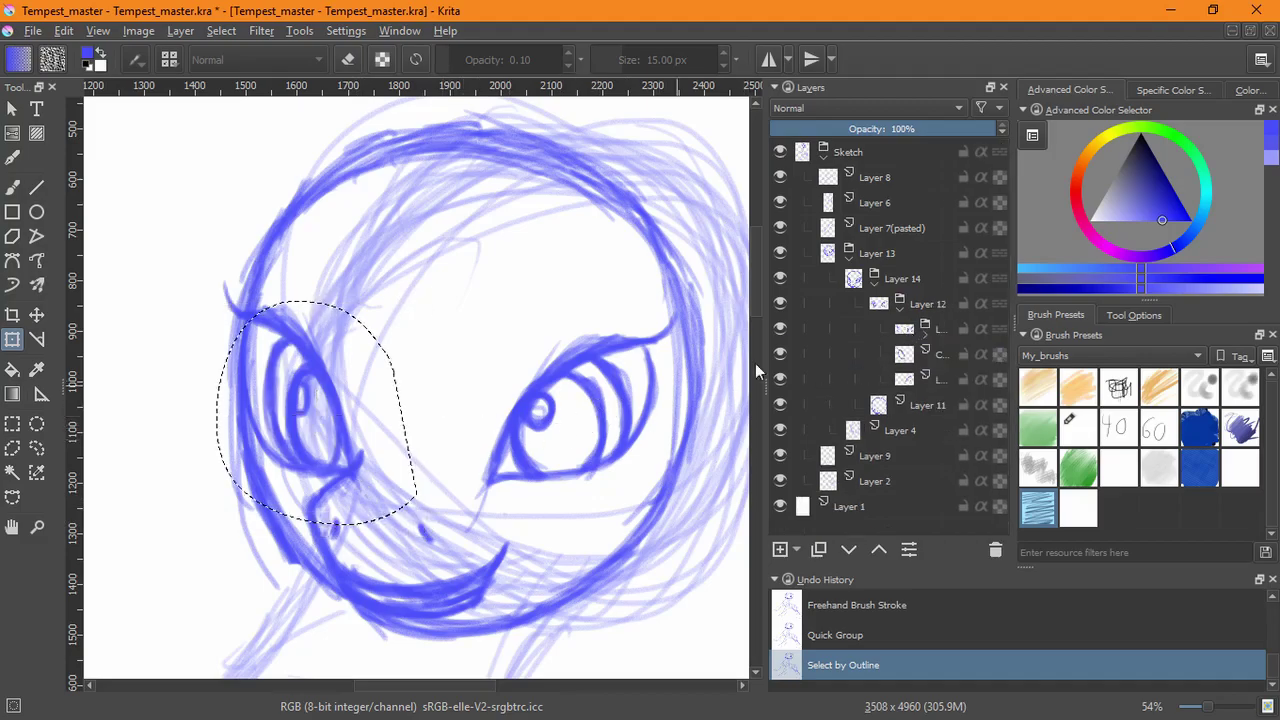
left_click(926, 332)
left_click(852, 334)
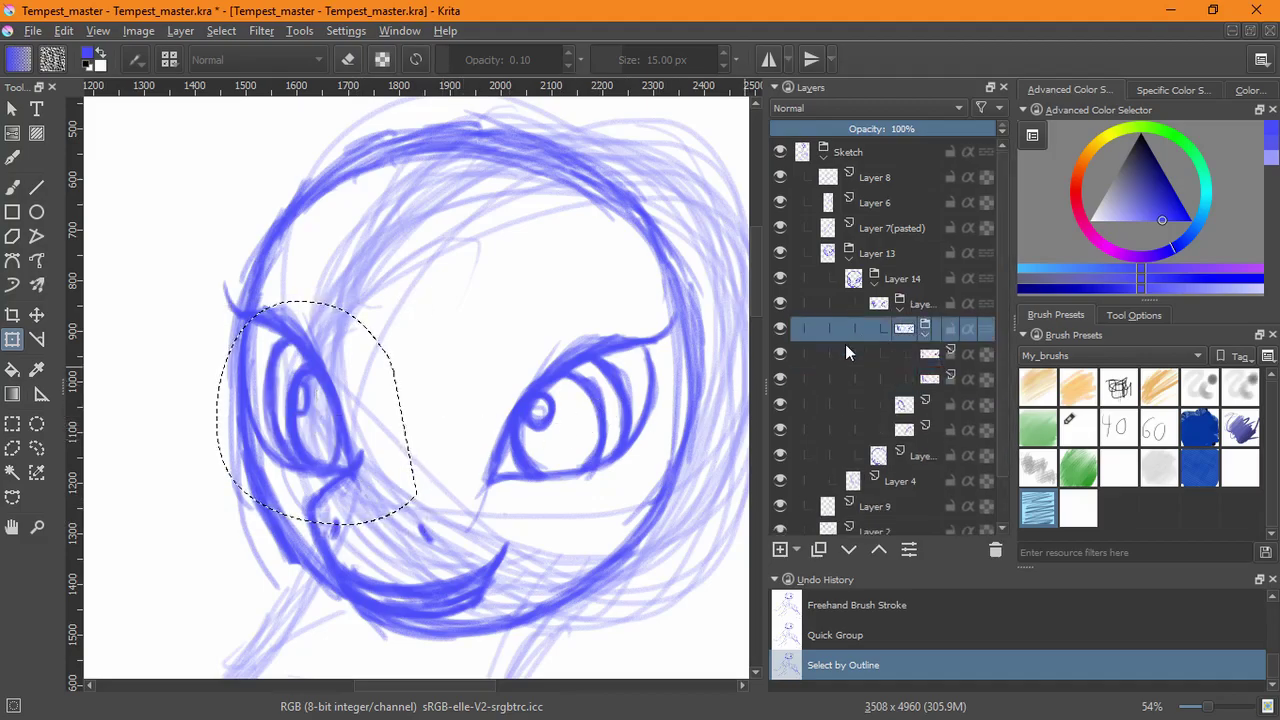
left_click(326, 392)
left_click_drag(376, 303, 361, 315)
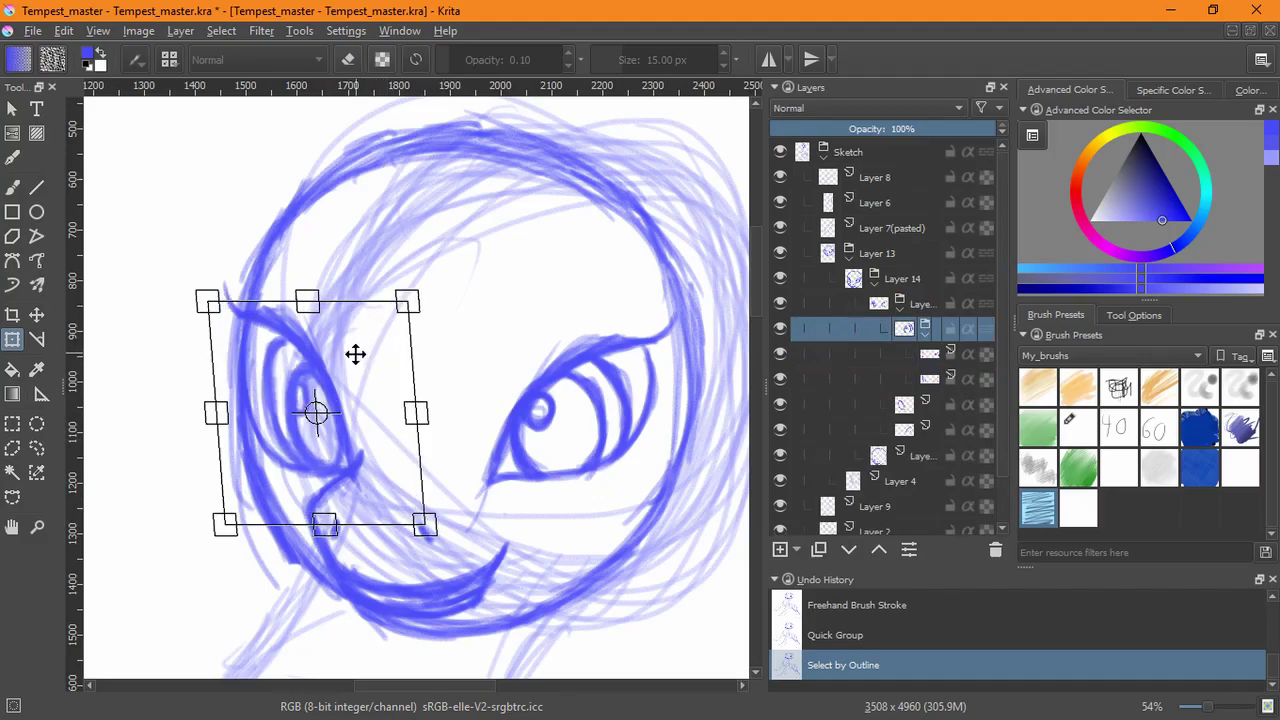
key("Return")
left_click(221, 30)
left_click(216, 71)
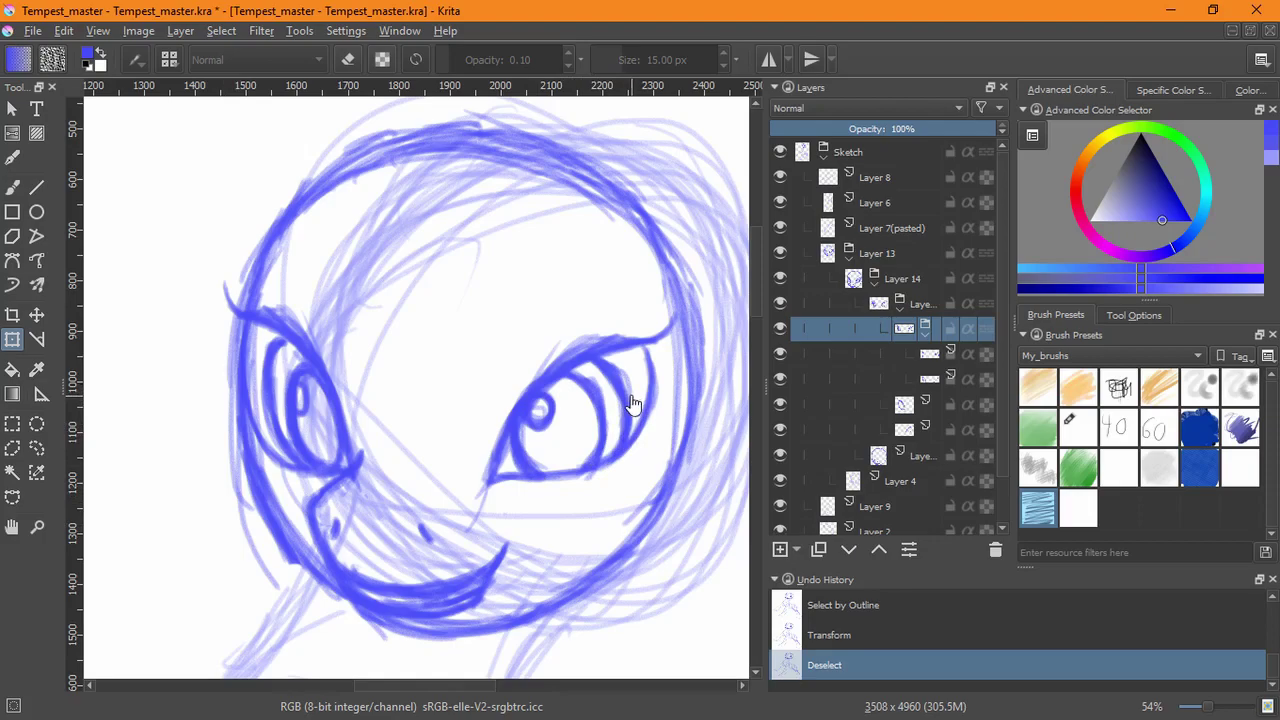
- Hatch-shade both pupils on the upper layer of the iris and pupil group, and erase their highlights clean
left_click_drag(908, 318, 900, 350)
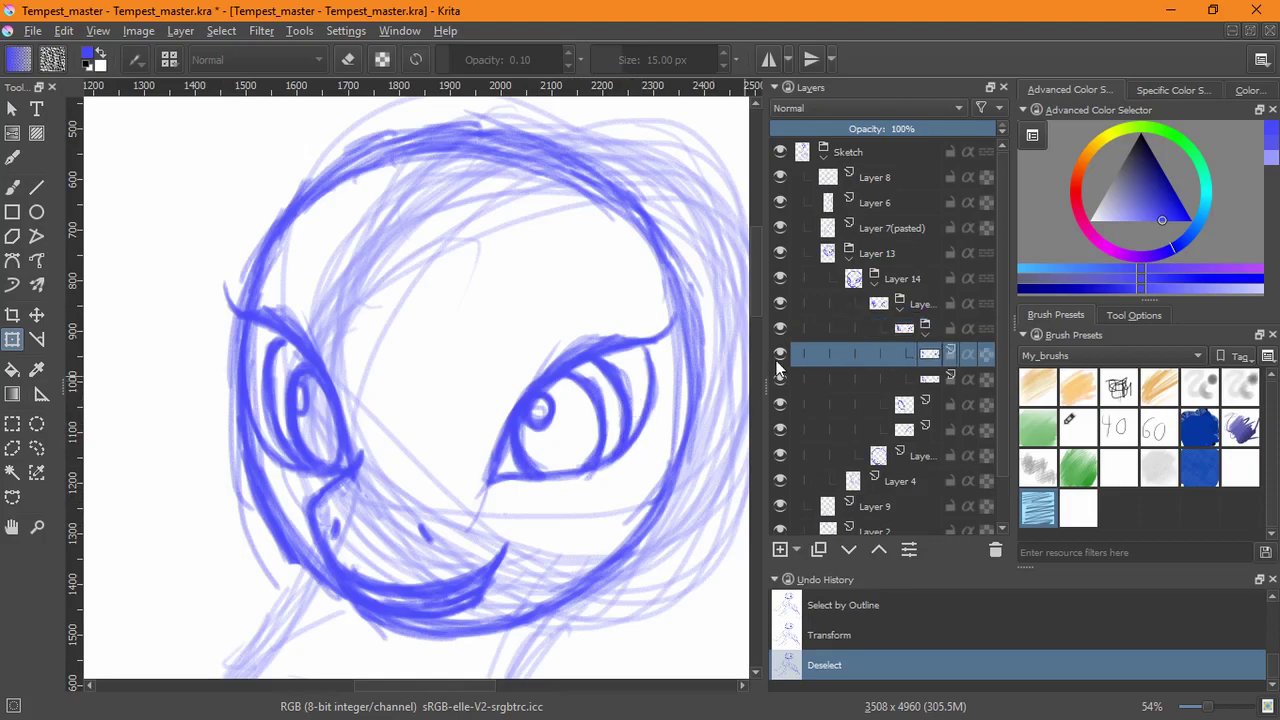
left_click(13, 190)
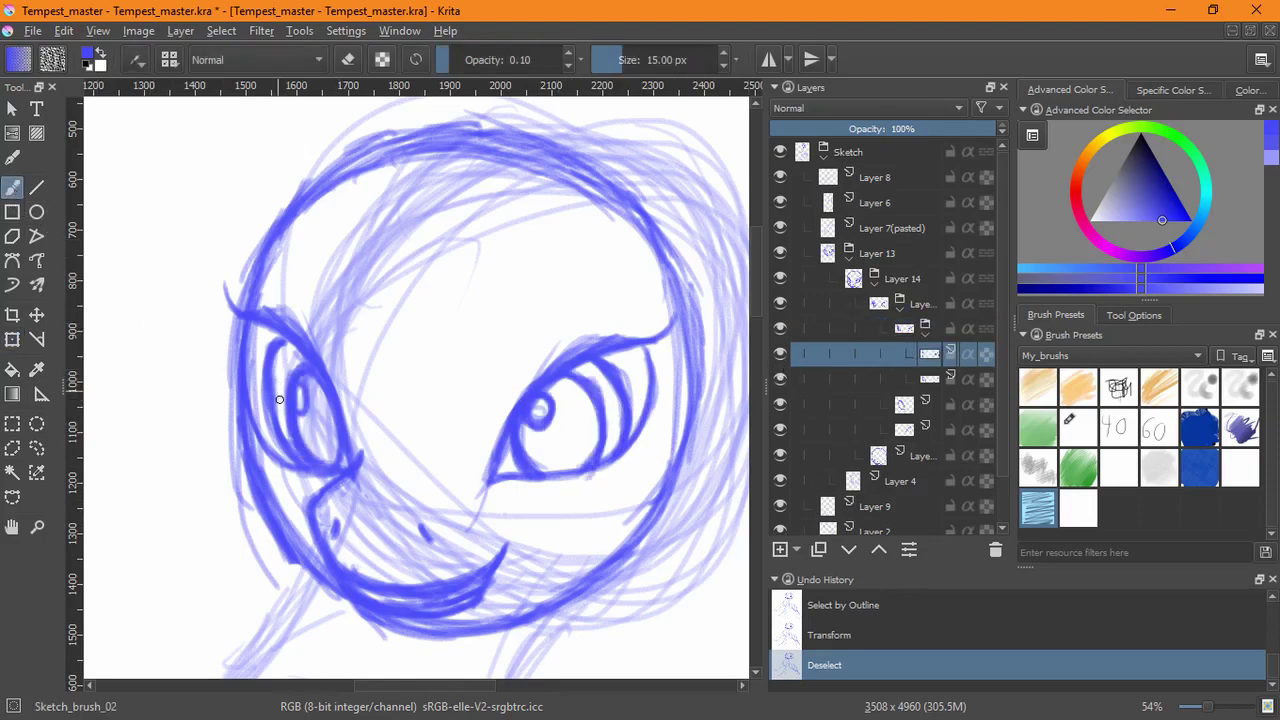
left_click_drag(288, 398, 308, 448)
mouse_move(296, 352)
left_mouse_down()
mouse_move(300, 434)
mouse_move(338, 464)
left_mouse_up()
left_click_drag(526, 446, 542, 461)
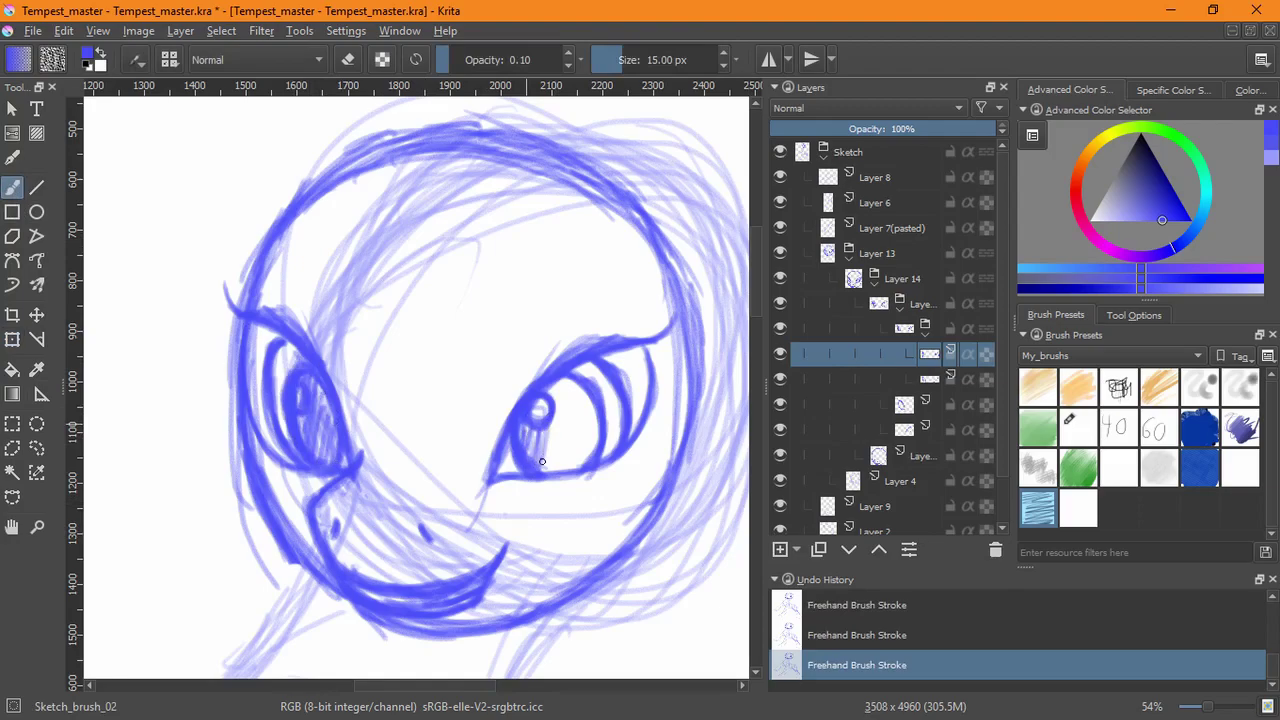
mouse_move(550, 381)
left_mouse_down()
mouse_move(524, 428)
mouse_move(532, 446)
mouse_move(563, 382)
mouse_move(549, 451)
mouse_move(577, 393)
mouse_move(553, 473)
mouse_move(585, 416)
mouse_move(597, 463)
left_mouse_up()
key("e")
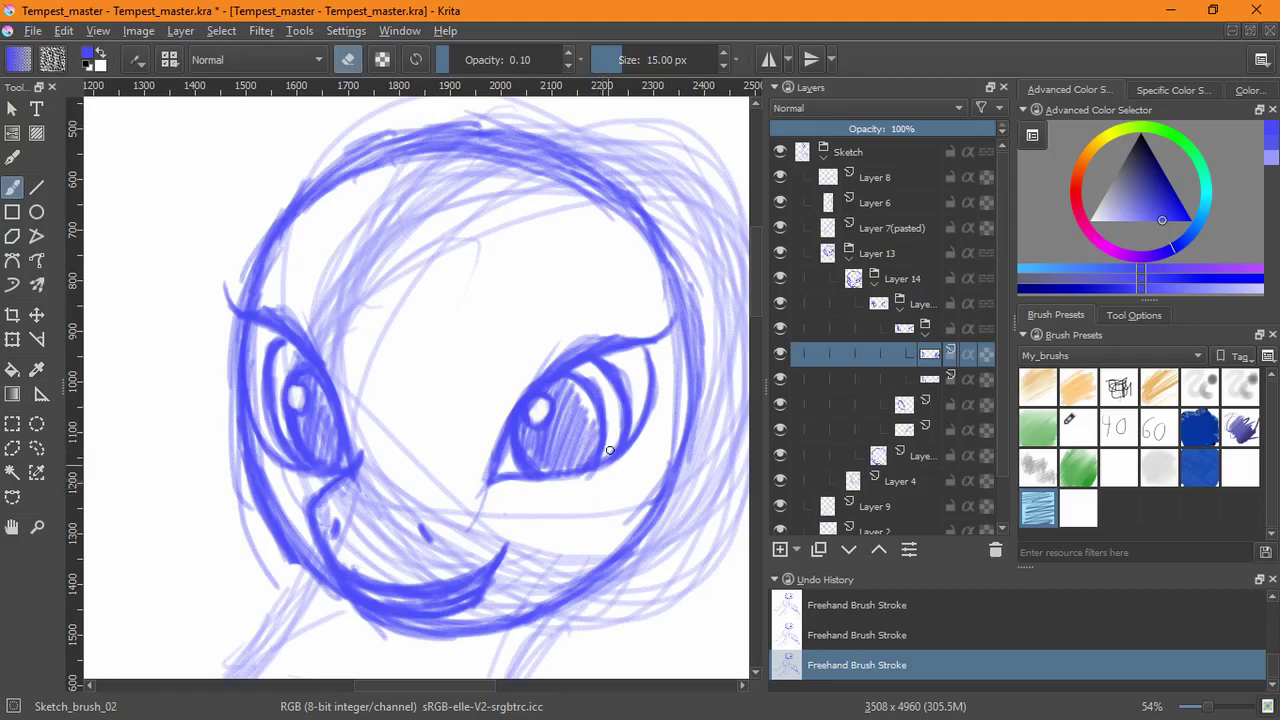
key("e")
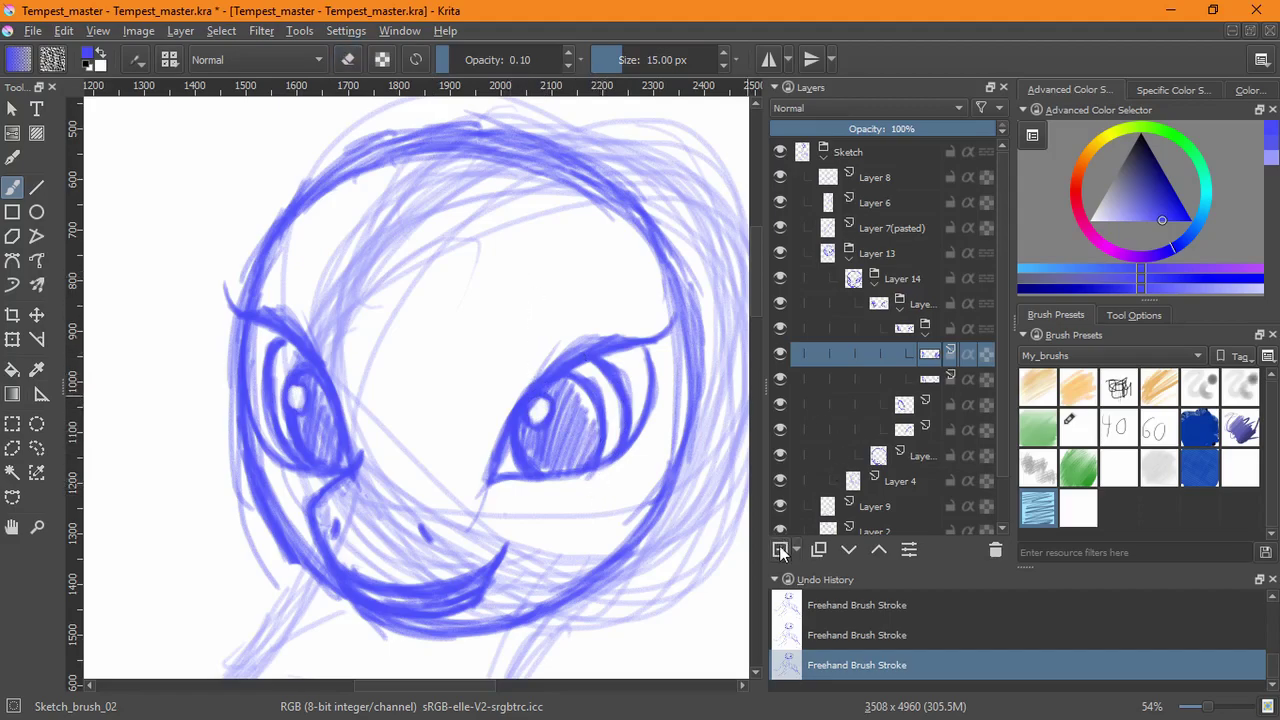
- Add a layer above the pupil layer, try curved contour strokes above both eyes, and undo the strokes
left_click(781, 550)
mouse_move(546, 313)
left_mouse_down()
mouse_move(477, 413)
mouse_move(580, 294)
mouse_move(603, 292)
left_mouse_up()
left_click_drag(292, 288, 350, 399)
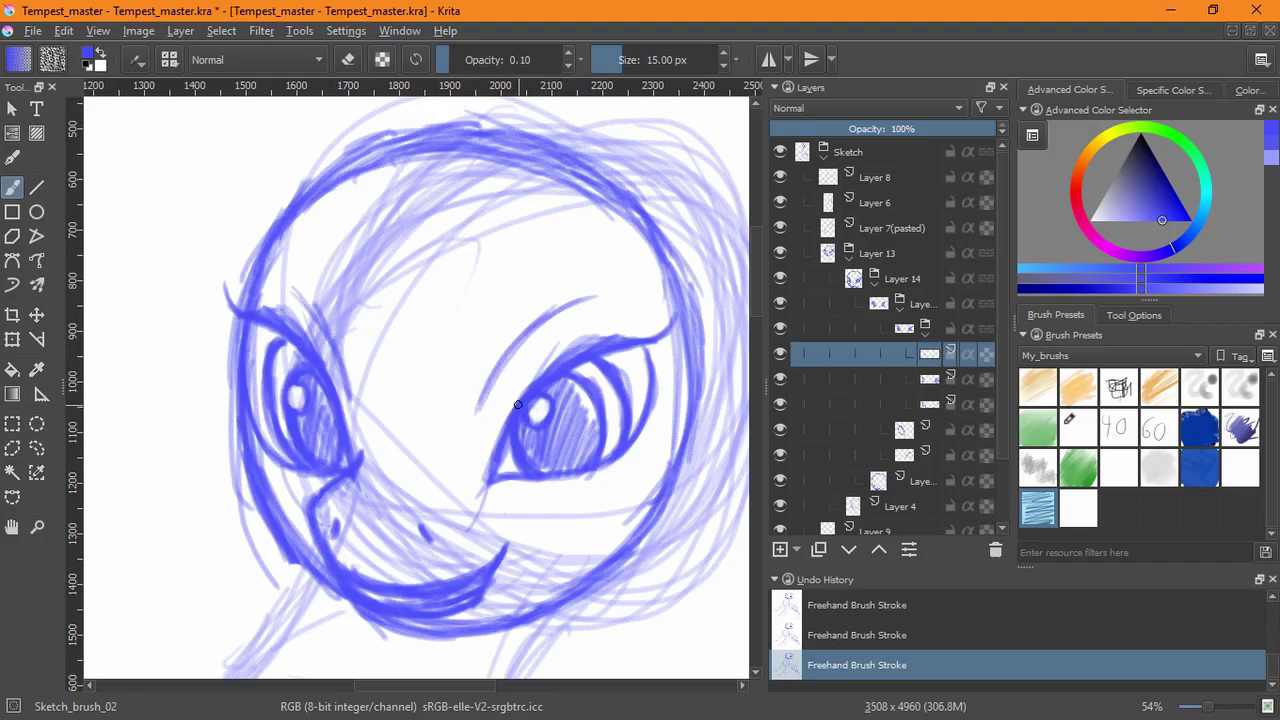
key("ctrl+z")
key("ctrl+z")
key("ctrl+z")
key("ctrl+z")
key("ctrl+z")
key("ctrl+z")
key("ctrl+z")
- Sketch curved upper eyelid creases close above the right and left eyes, running down to their inner corners
left_click_drag(488, 472, 534, 354)
mouse_move(496, 425)
left_mouse_down()
mouse_move(545, 340)
mouse_move(636, 339)
mouse_move(597, 334)
mouse_move(506, 427)
mouse_move(492, 481)
left_mouse_up()
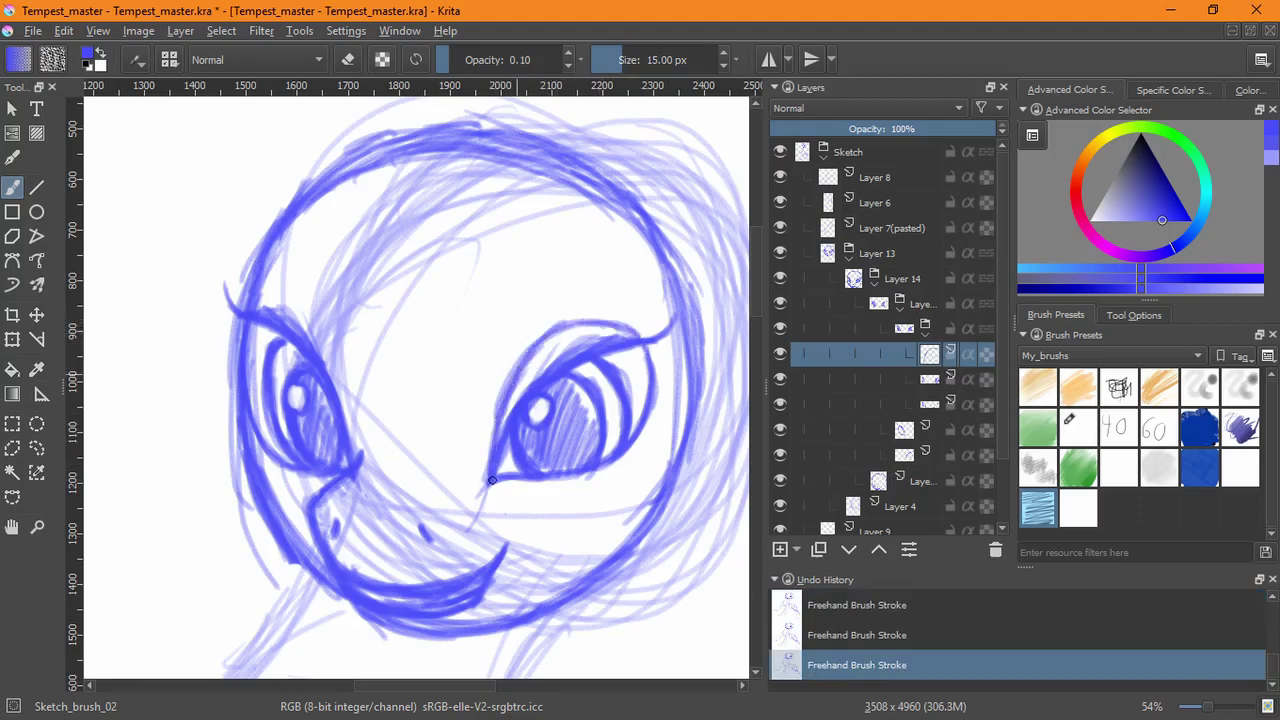
mouse_move(523, 360)
left_mouse_down()
mouse_move(549, 339)
mouse_move(638, 336)
left_mouse_up()
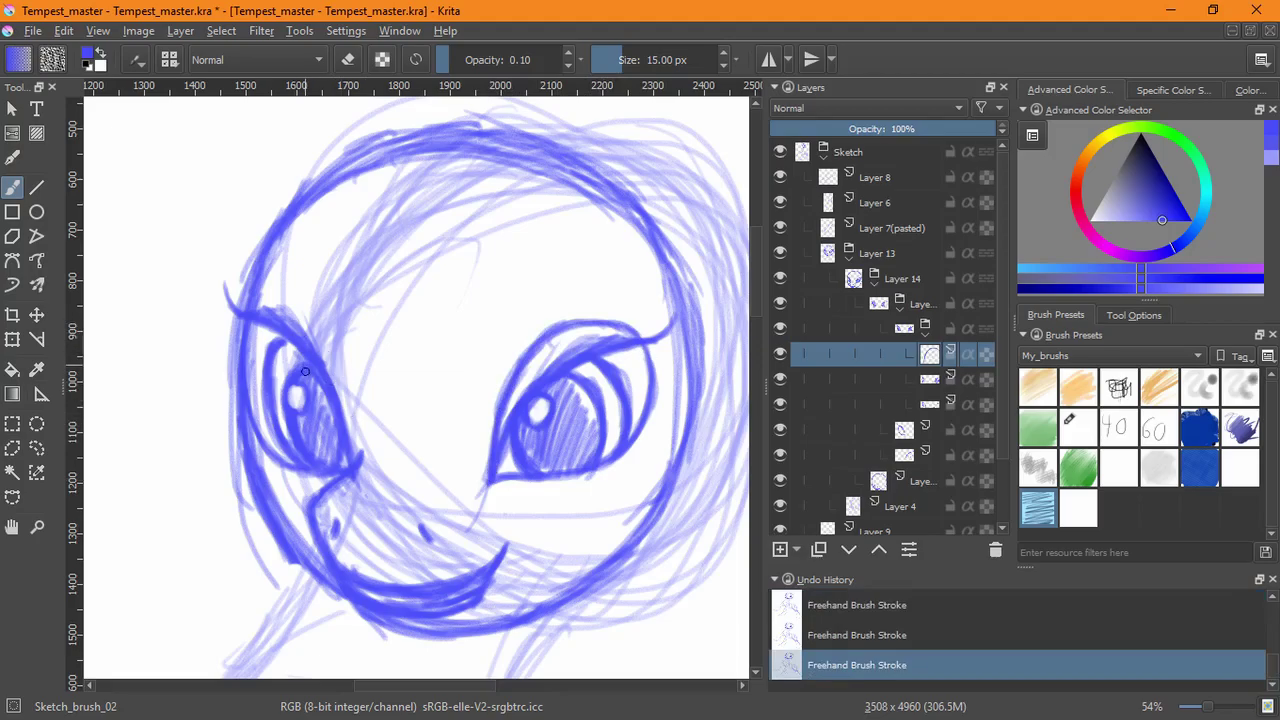
mouse_move(254, 310)
left_mouse_down()
mouse_move(300, 322)
mouse_move(326, 352)
mouse_move(346, 462)
mouse_move(339, 362)
left_mouse_up()
left_click_drag(251, 310, 273, 308)
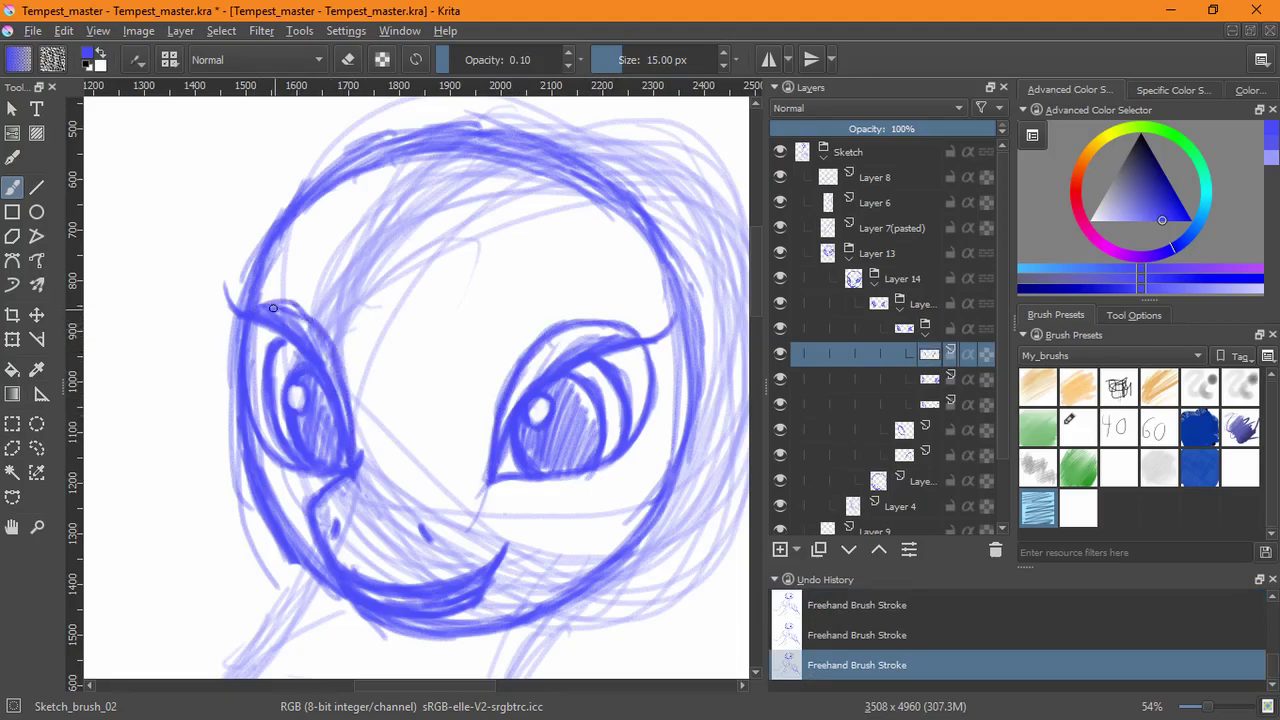
left_click_drag(325, 353, 346, 485)
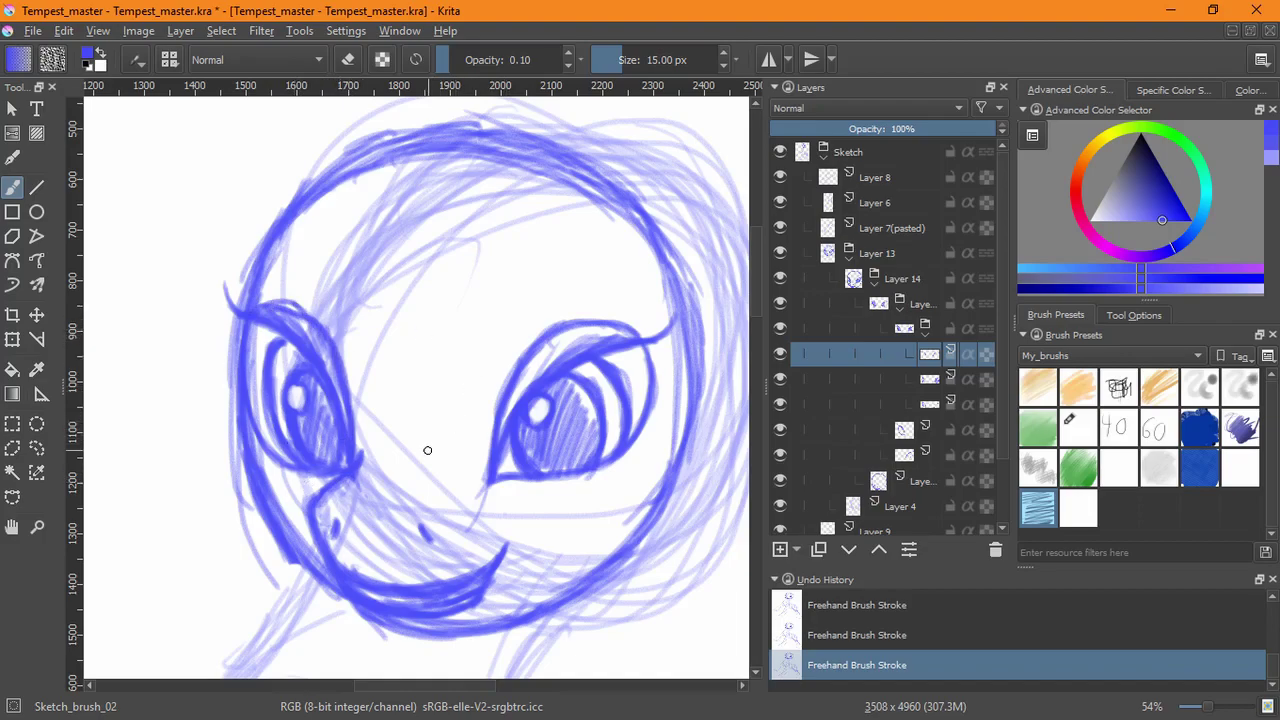
mouse_move(525, 350)
left_mouse_down()
mouse_move(468, 413)
mouse_move(486, 464)
left_mouse_up()
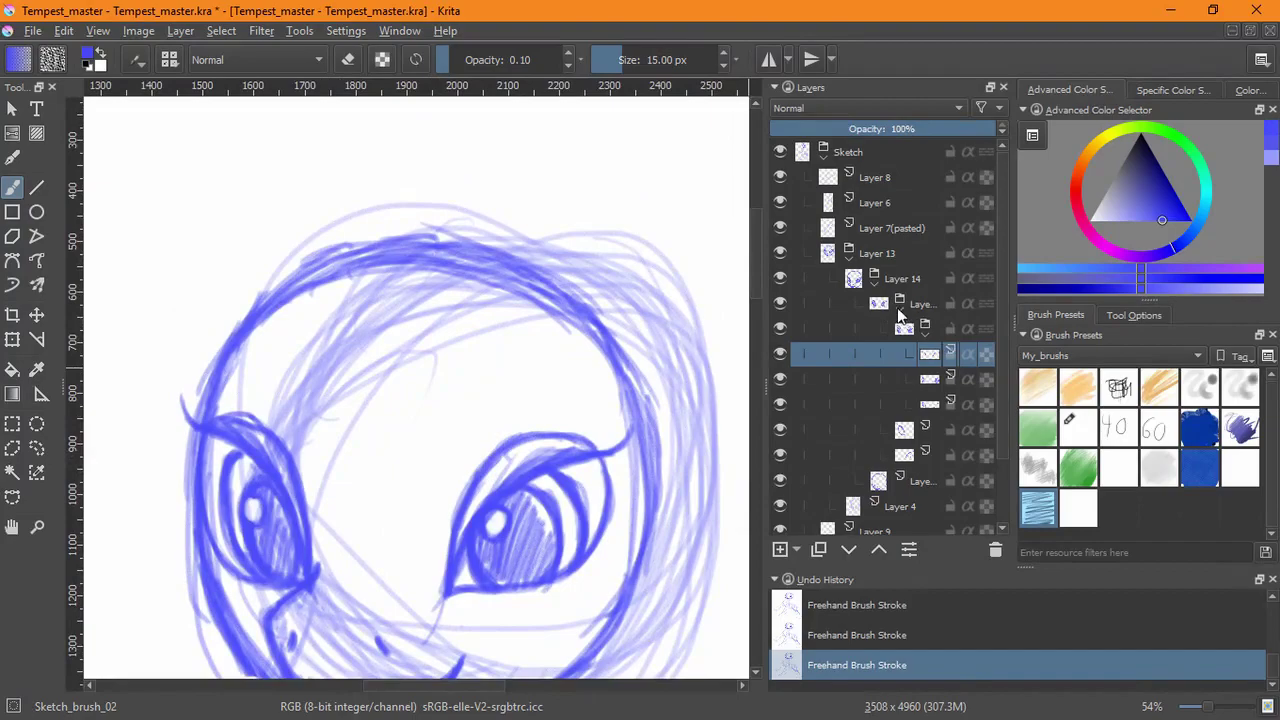
- Add a layer between the Layer 12 group and Layer 11, try a first ear stroke, and undo it
left_click(899, 311)
left_click(898, 329)
left_click(781, 330)
left_click(781, 330)
left_click(780, 550)
left_click_drag(562, 321, 602, 397)
key("ctrl+z")
- Sketch the right pointed ear rising from the head circle, with its outer edge curving down toward the right eye
mouse_move(660, 490)
left_mouse_down()
mouse_move(620, 426)
mouse_move(600, 346)
mouse_move(603, 393)
left_mouse_up()
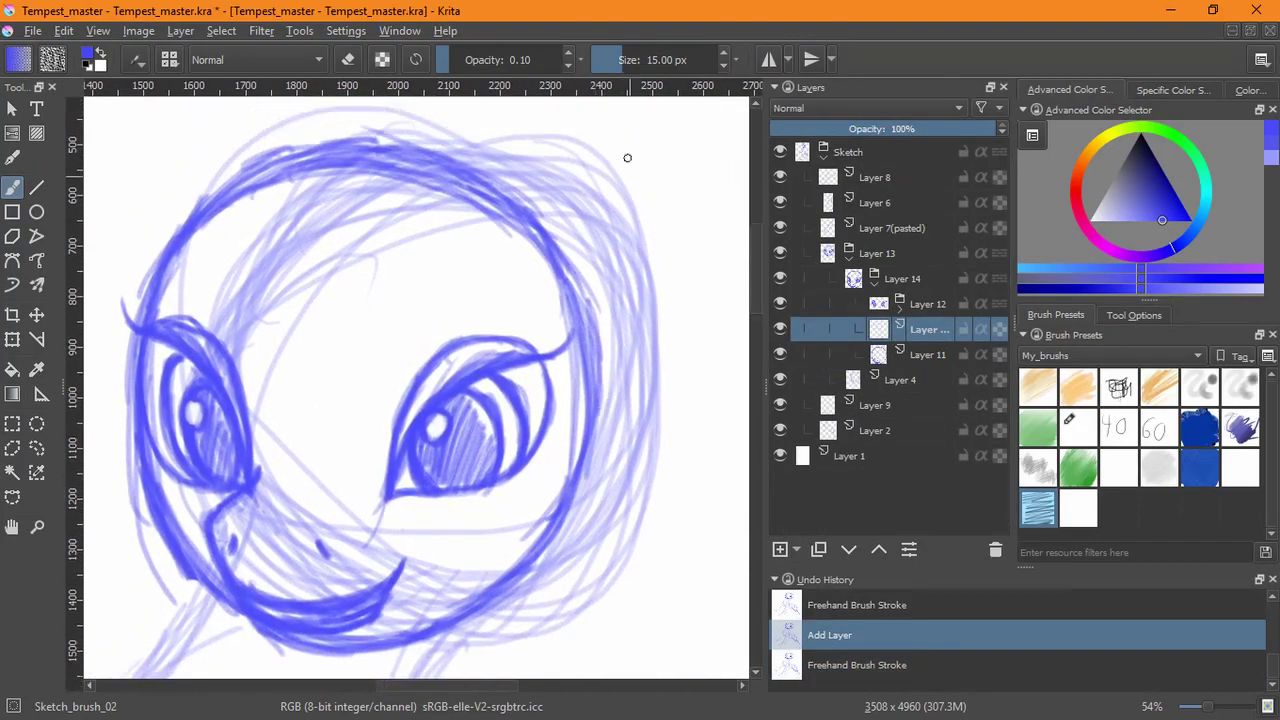
left_click_drag(533, 226, 543, 270)
left_click_drag(592, 179, 610, 284)
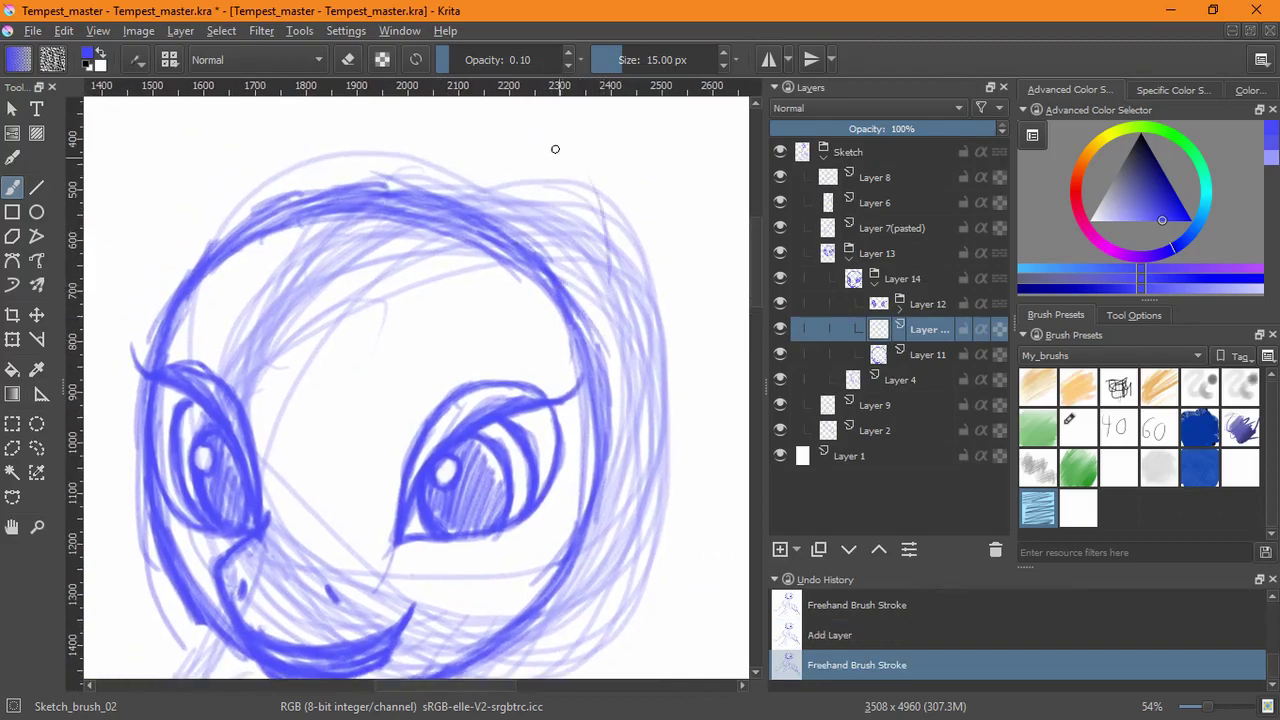
left_click_drag(507, 113, 560, 171)
mouse_move(512, 115)
left_mouse_down()
mouse_move(593, 214)
mouse_move(614, 294)
left_mouse_up()
mouse_move(596, 197)
left_mouse_down()
mouse_move(602, 362)
mouse_move(590, 384)
left_mouse_up()
left_click_drag(583, 166, 603, 241)
mouse_move(486, 278)
left_mouse_down()
mouse_move(507, 203)
mouse_move(541, 175)
mouse_move(520, 182)
mouse_move(564, 208)
mouse_move(529, 172)
mouse_move(547, 157)
mouse_move(585, 198)
mouse_move(630, 313)
mouse_move(628, 398)
left_mouse_up()
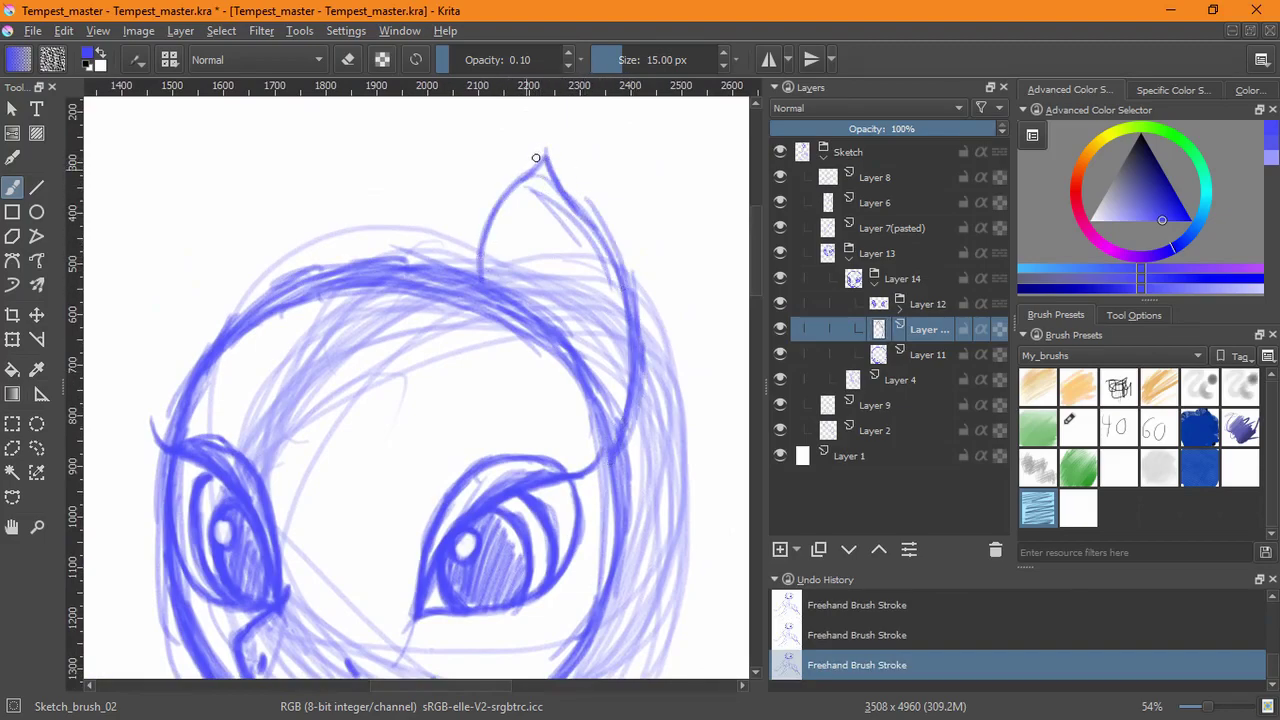
mouse_move(549, 141)
left_mouse_down()
mouse_move(500, 220)
mouse_move(478, 300)
mouse_move(522, 172)
mouse_move(579, 208)
mouse_move(636, 315)
mouse_move(630, 450)
left_mouse_up()
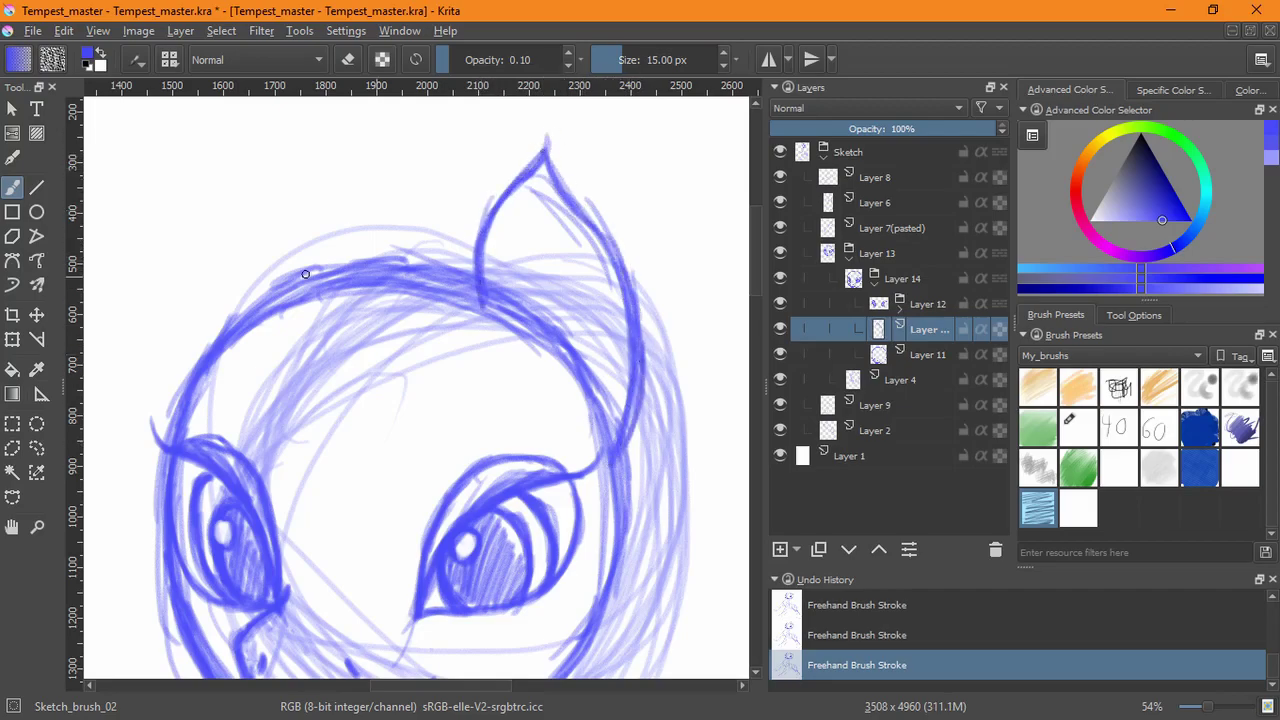
- Sketch the left pointed ear's outline on the head circle, undoing the unwanted outer edge strokes
mouse_move(244, 212)
left_mouse_down()
mouse_move(295, 290)
mouse_move(223, 171)
mouse_move(300, 295)
left_mouse_up()
mouse_move(226, 154)
left_mouse_down()
mouse_move(171, 402)
mouse_move(209, 185)
mouse_move(275, 252)
mouse_move(287, 287)
mouse_move(218, 190)
mouse_move(179, 403)
mouse_move(192, 258)
mouse_move(236, 230)
mouse_move(181, 364)
left_mouse_up()
key("ctrl+z")
mouse_move(197, 290)
left_mouse_down()
mouse_move(186, 384)
mouse_move(199, 296)
left_mouse_up()
left_click_drag(208, 258, 184, 378)
left_click_drag(197, 306, 186, 378)
key("ctrl+z")
key("ctrl+z")
key("ctrl+z")
key("ctrl+z")
key("ctrl+z")
- Sketch the inner contour lines inside the left and right ears
mouse_move(229, 240)
left_mouse_down()
mouse_move(222, 222)
mouse_move(248, 300)
left_mouse_up()
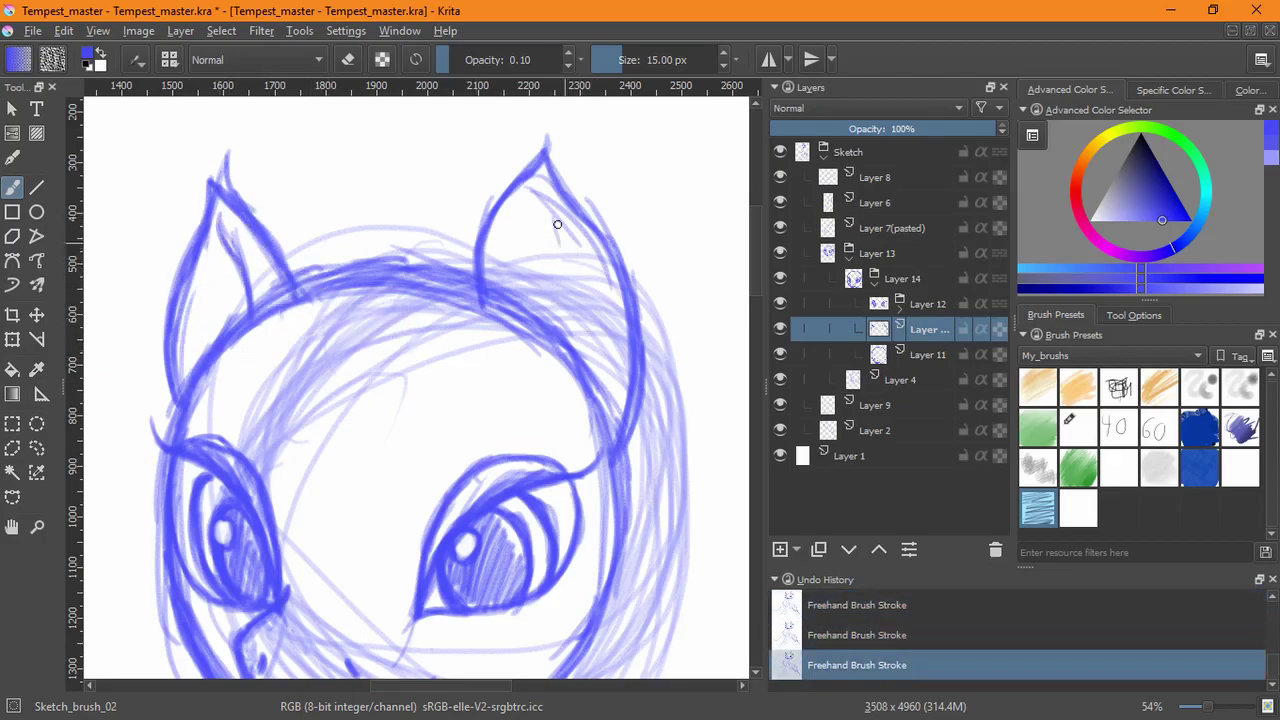
mouse_move(557, 247)
left_mouse_down()
mouse_move(586, 306)
mouse_move(580, 283)
mouse_move(598, 360)
mouse_move(589, 384)
left_mouse_up()
left_click_drag(546, 208, 600, 350)
left_click_drag(566, 268, 590, 385)
- Try transforming both eyes together on the Layer 12 group, and undo the changes
scroll(480, 449, "down", 4)
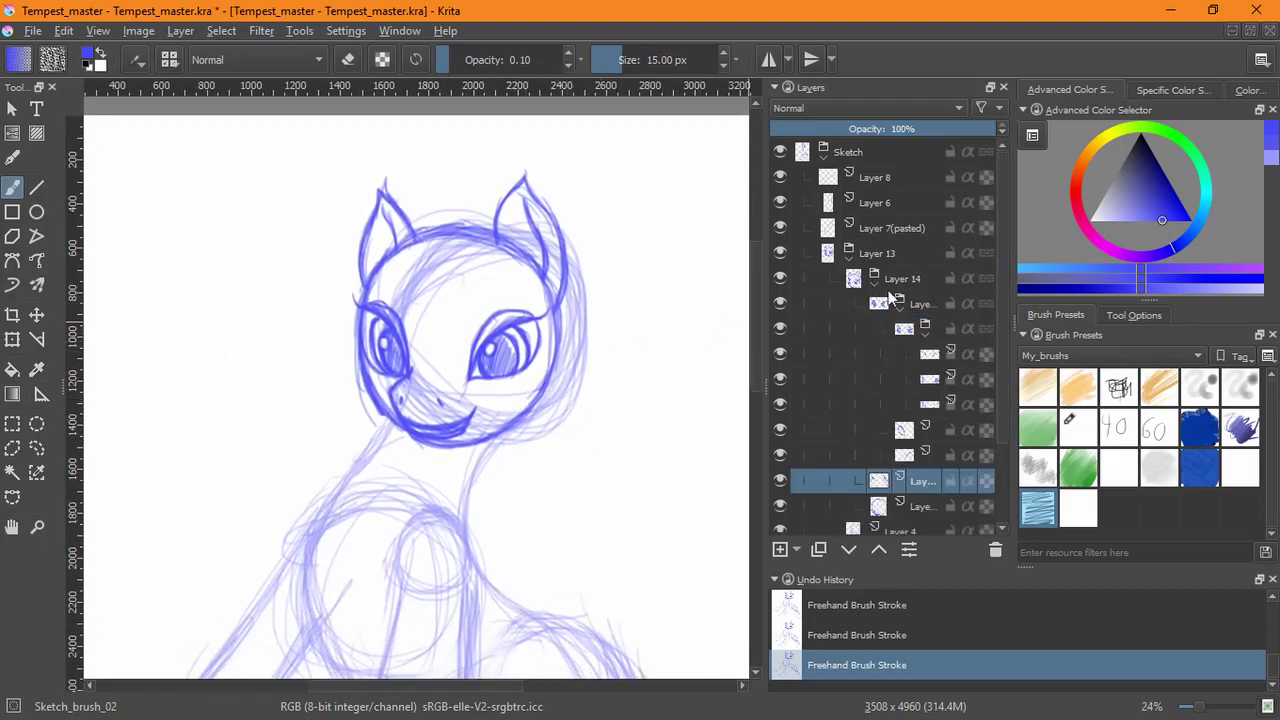
left_click(820, 304)
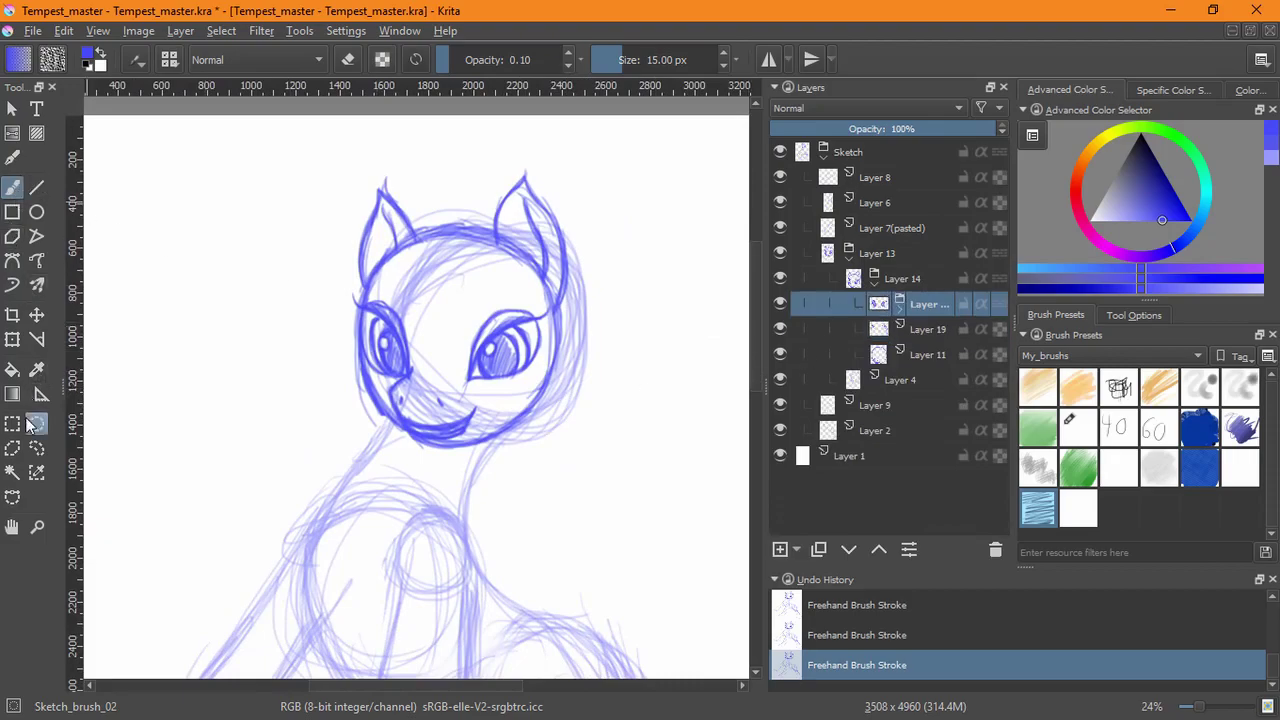
left_click(12, 339)
left_click_drag(451, 291, 497, 310)
key("ctrl+z")
key("ctrl+z")
key("ctrl+z")
key("ctrl+z")
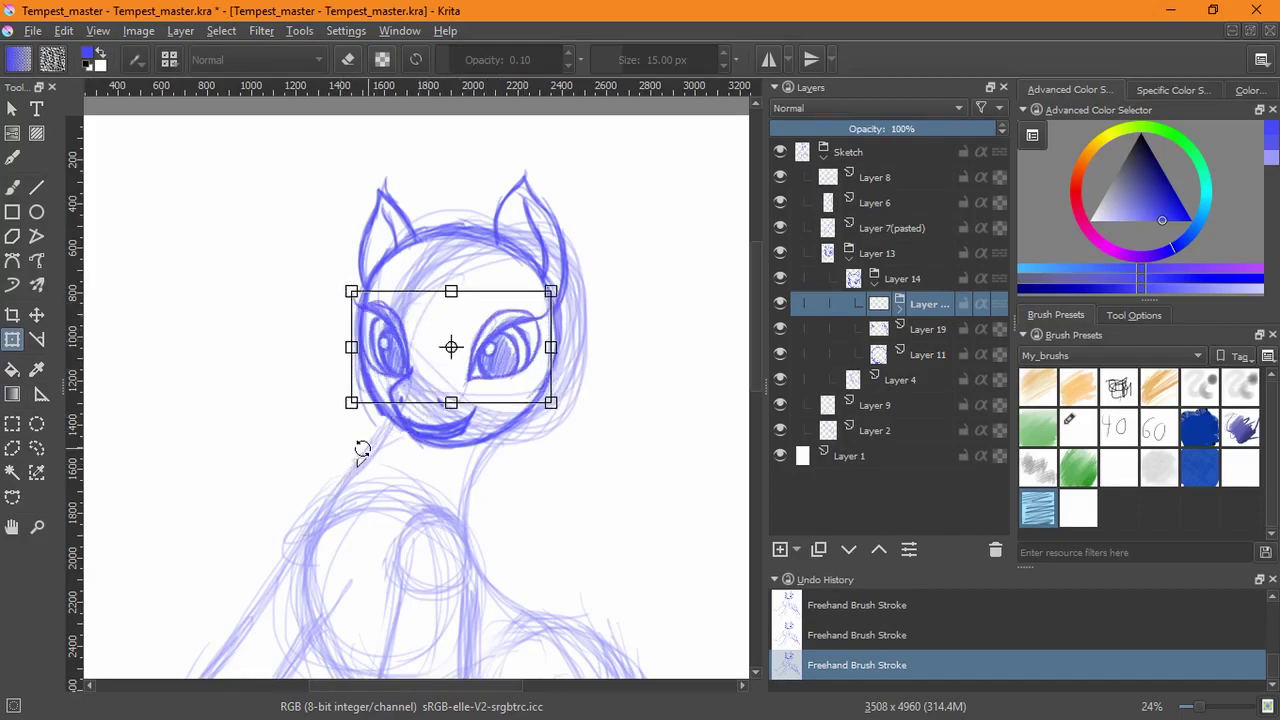
left_click_drag(551, 347, 505, 356)
key("ctrl+z")
key("ctrl+z")
- Hide and show the Layer 12 group to refresh the eyes, and restore the latest brush stroke from the undo history
left_click(37, 450)
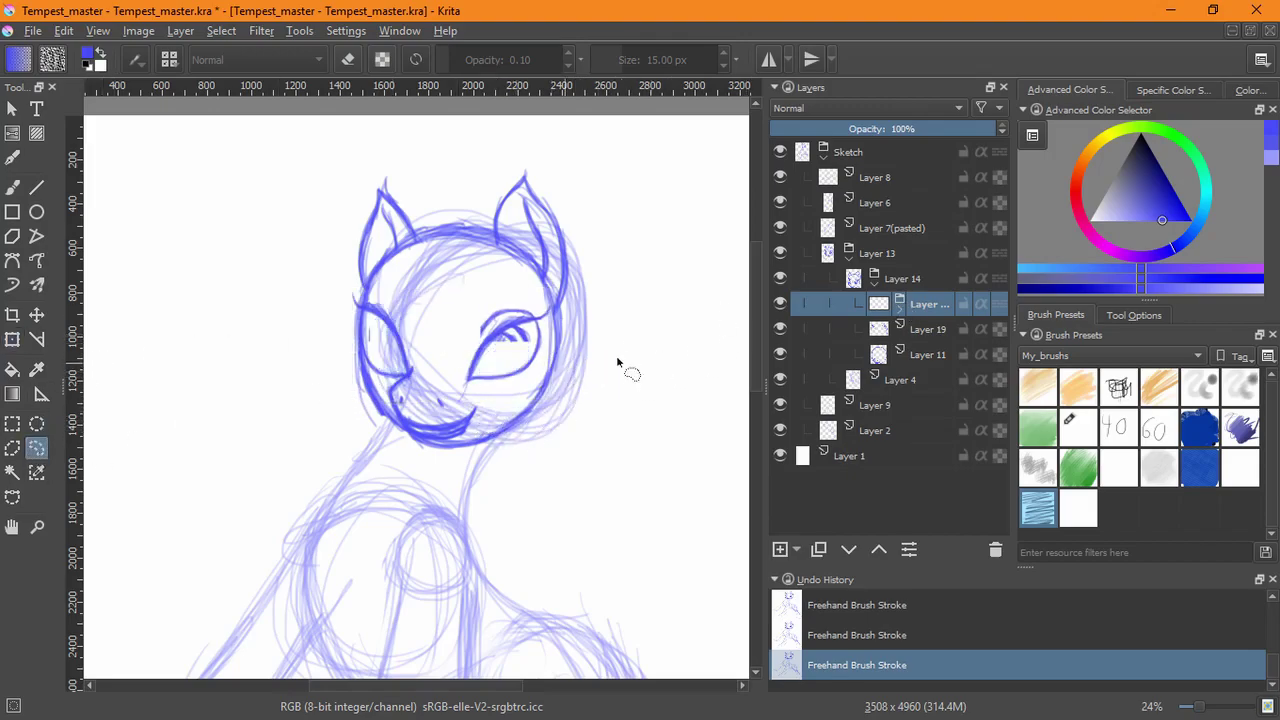
key("ctrl+z")
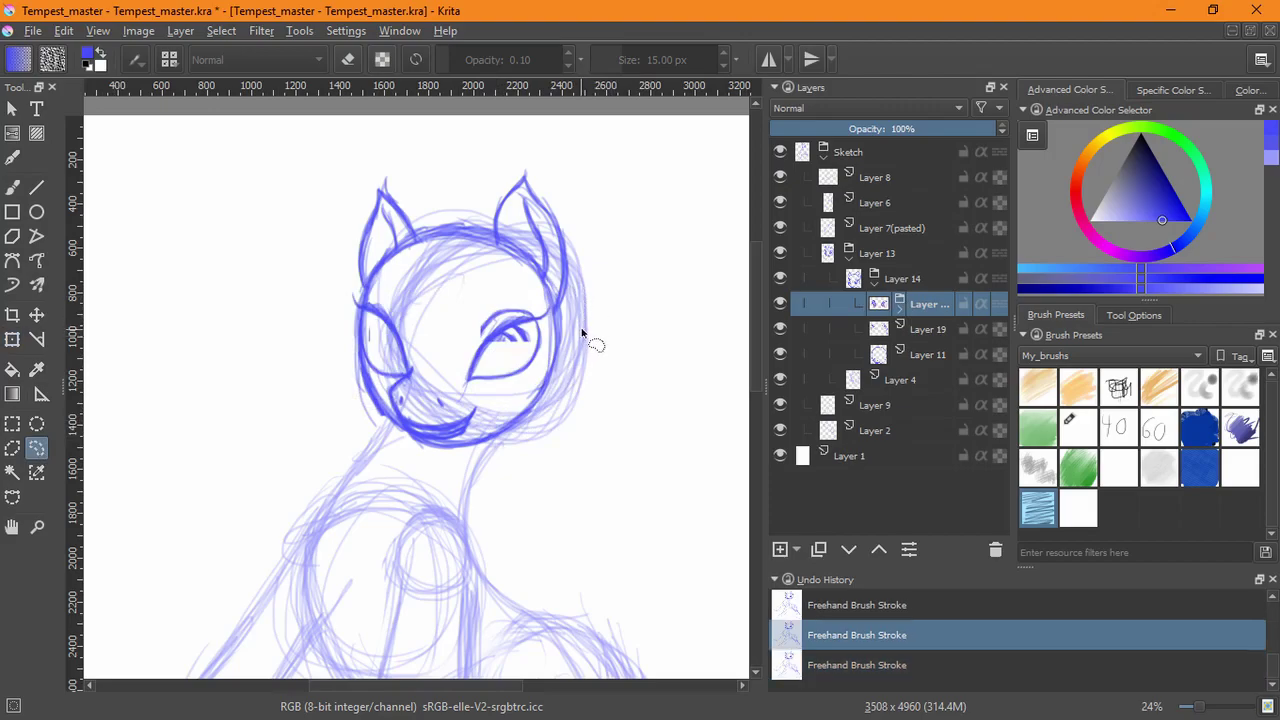
left_click(779, 303)
left_click(776, 304)
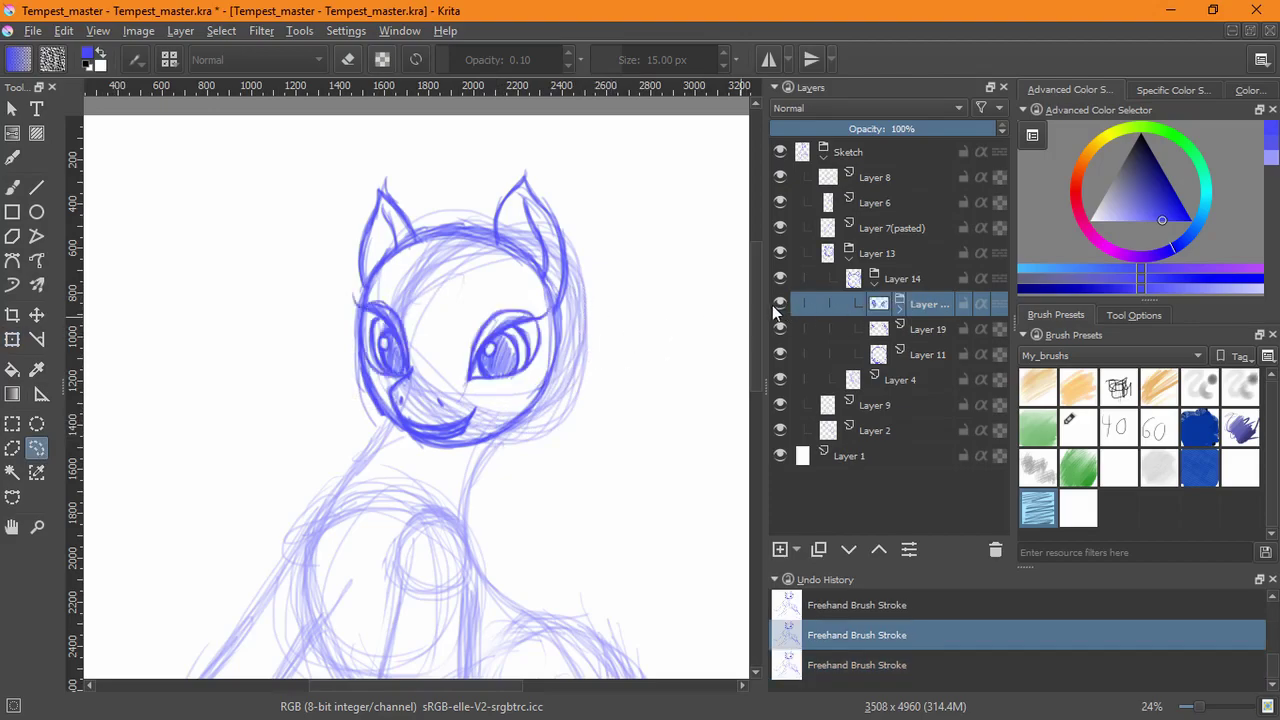
left_click(829, 655)
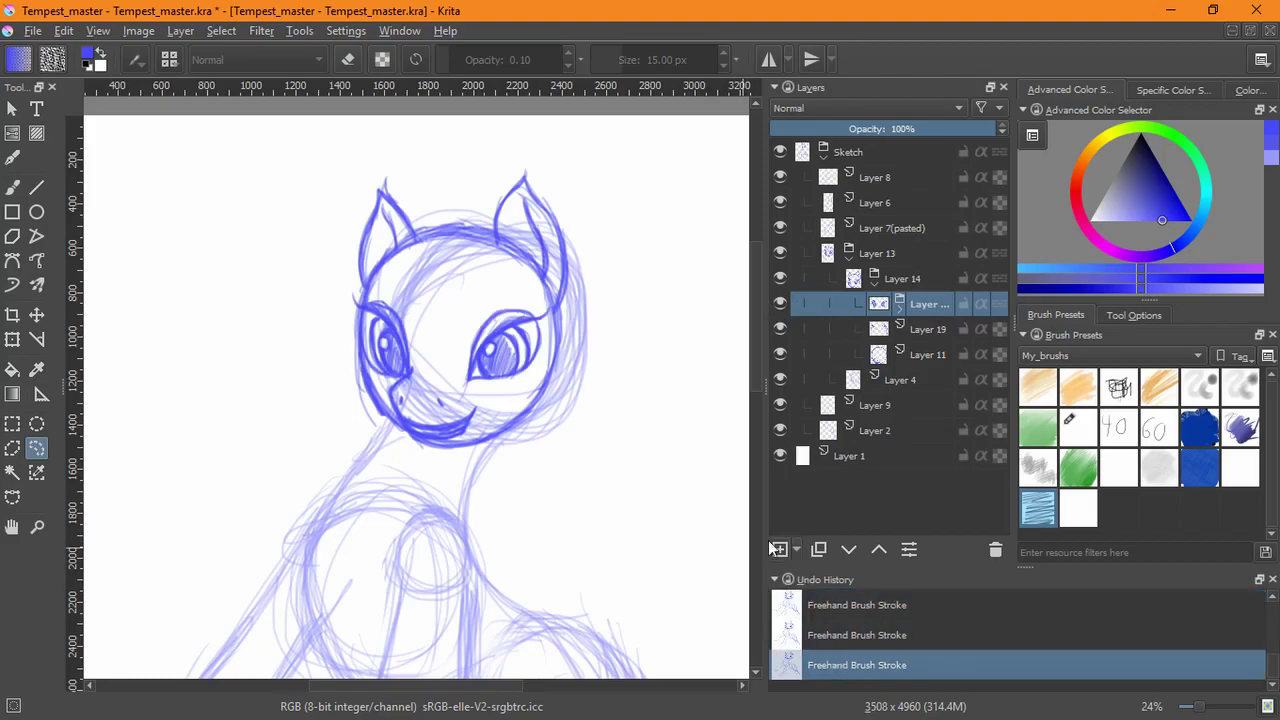
- Outline-select the right eye on the Layer 12 group, narrow it slightly with a transform, and deselect
mouse_move(565, 265)
left_mouse_down()
mouse_move(490, 278)
mouse_move(570, 262)
left_mouse_up()
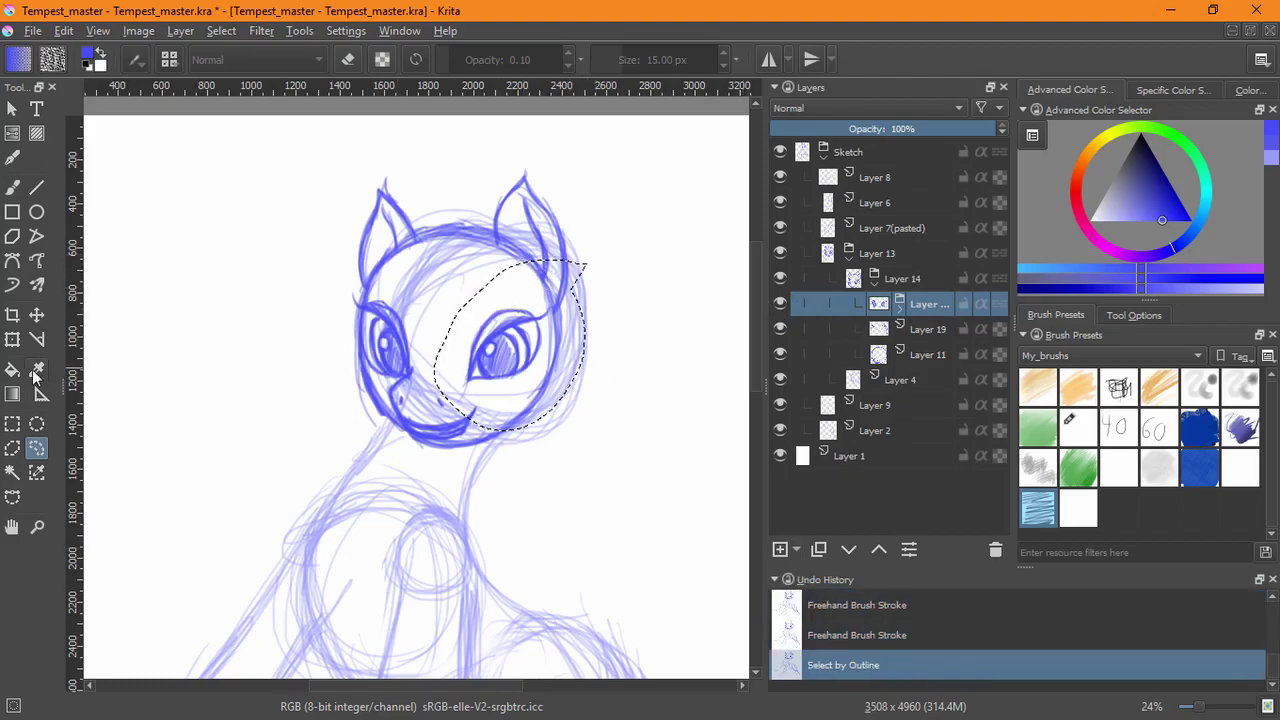
left_click(12, 339)
left_click_drag(587, 345, 548, 364)
key("Return")
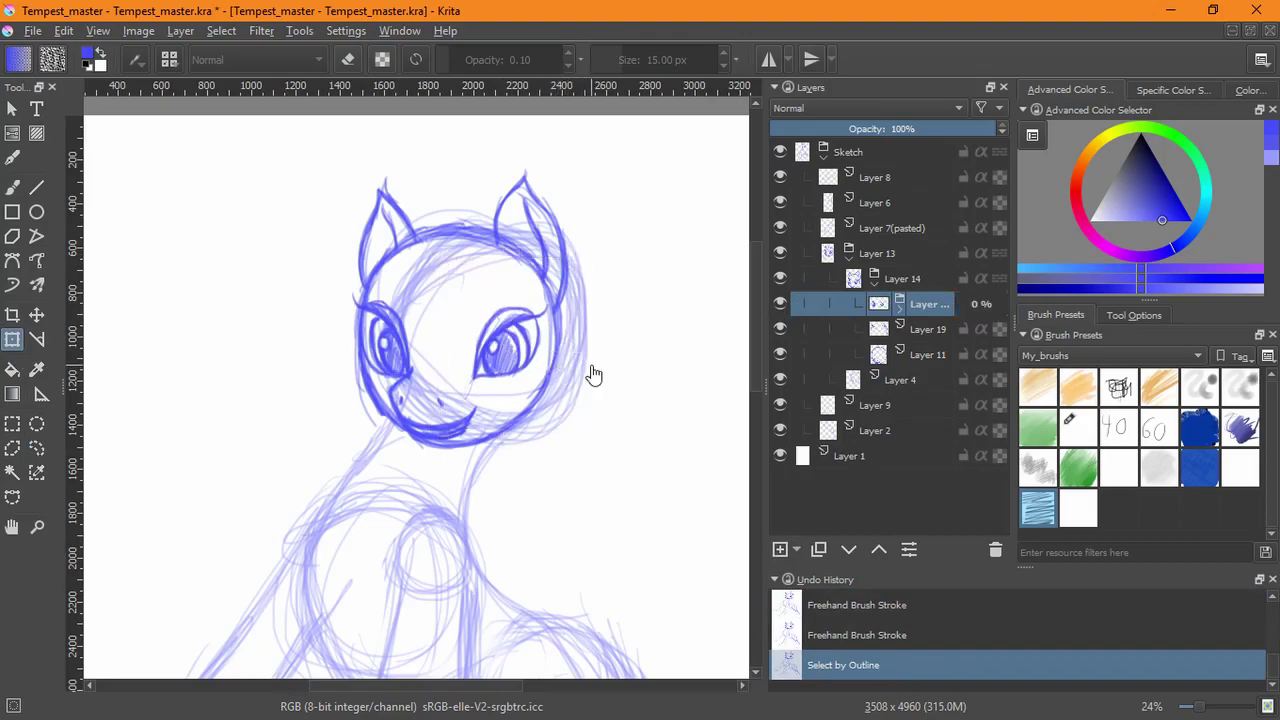
key("ctrl+z")
left_click_drag(445, 335, 446, 351)
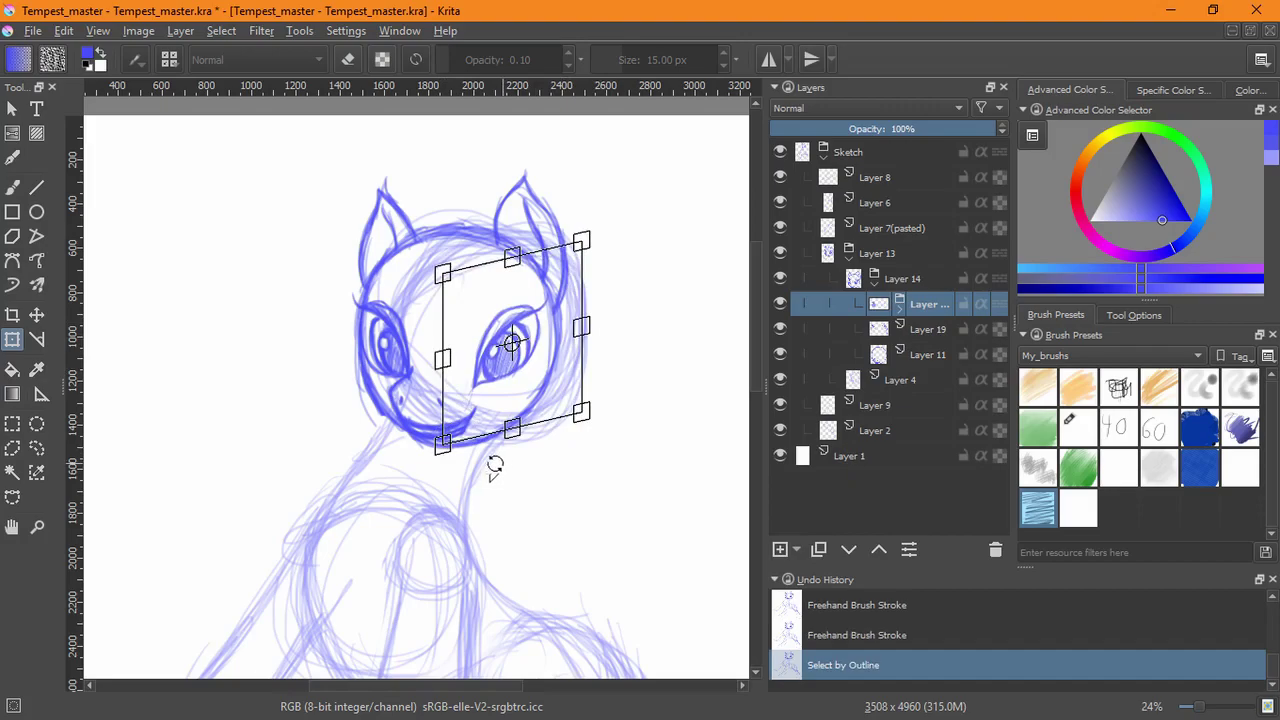
key("Return")
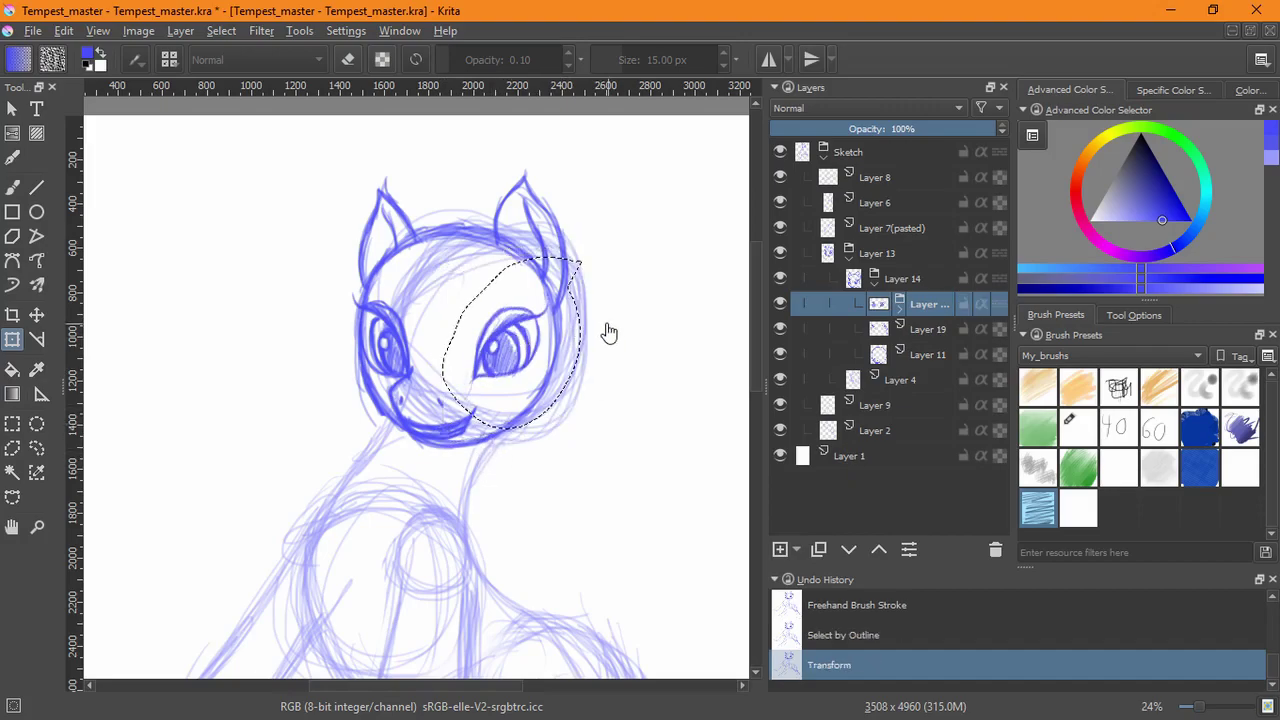
left_click(221, 31)
left_click(248, 73)
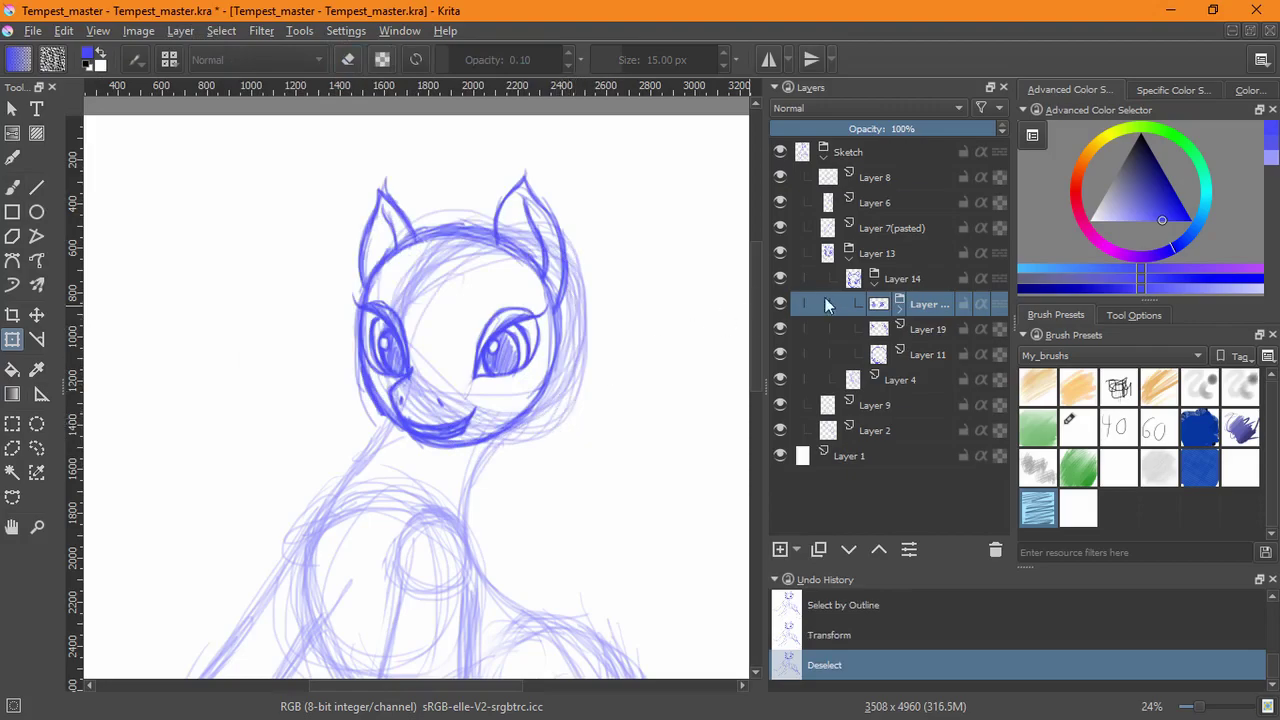
- Outline-select the left eye on the Layer 12 group, tilt it slightly counter-clockwise with a transform, and deselect
left_click(36, 448)
mouse_move(430, 270)
left_mouse_down()
mouse_move(349, 306)
mouse_move(435, 300)
mouse_move(457, 326)
mouse_move(420, 325)
left_mouse_up()
left_click(12, 340)
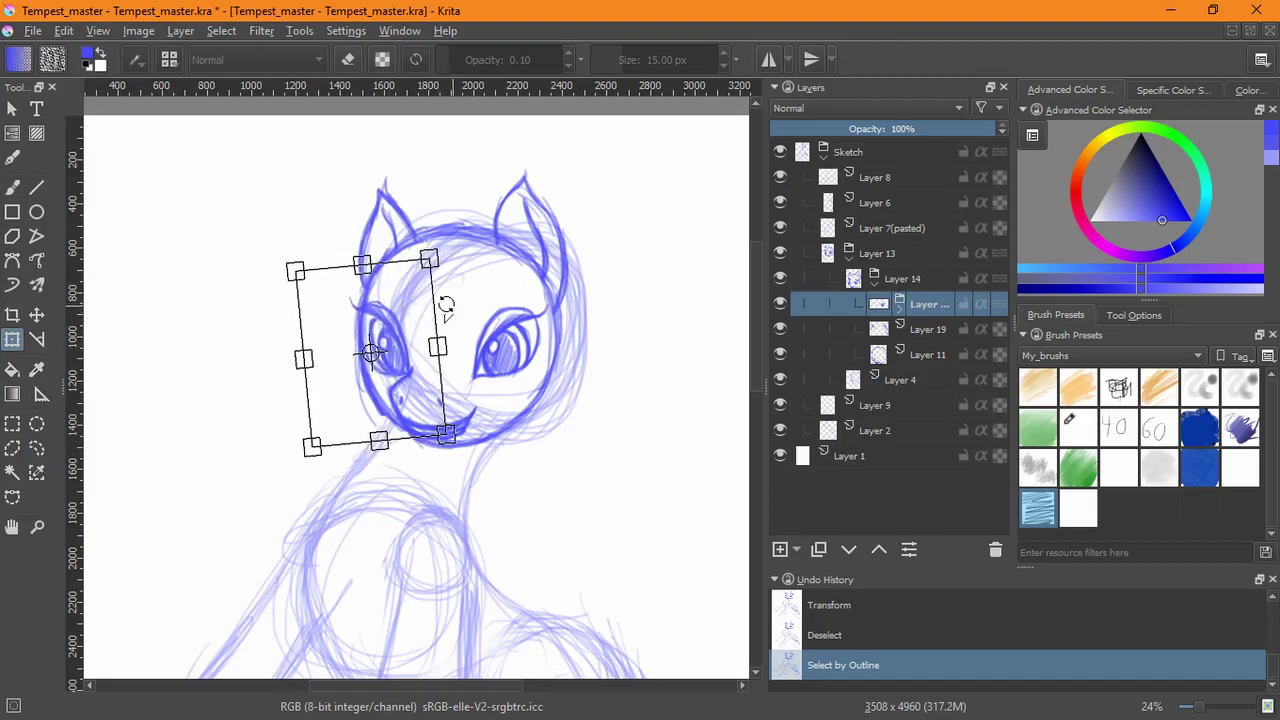
key("Return")
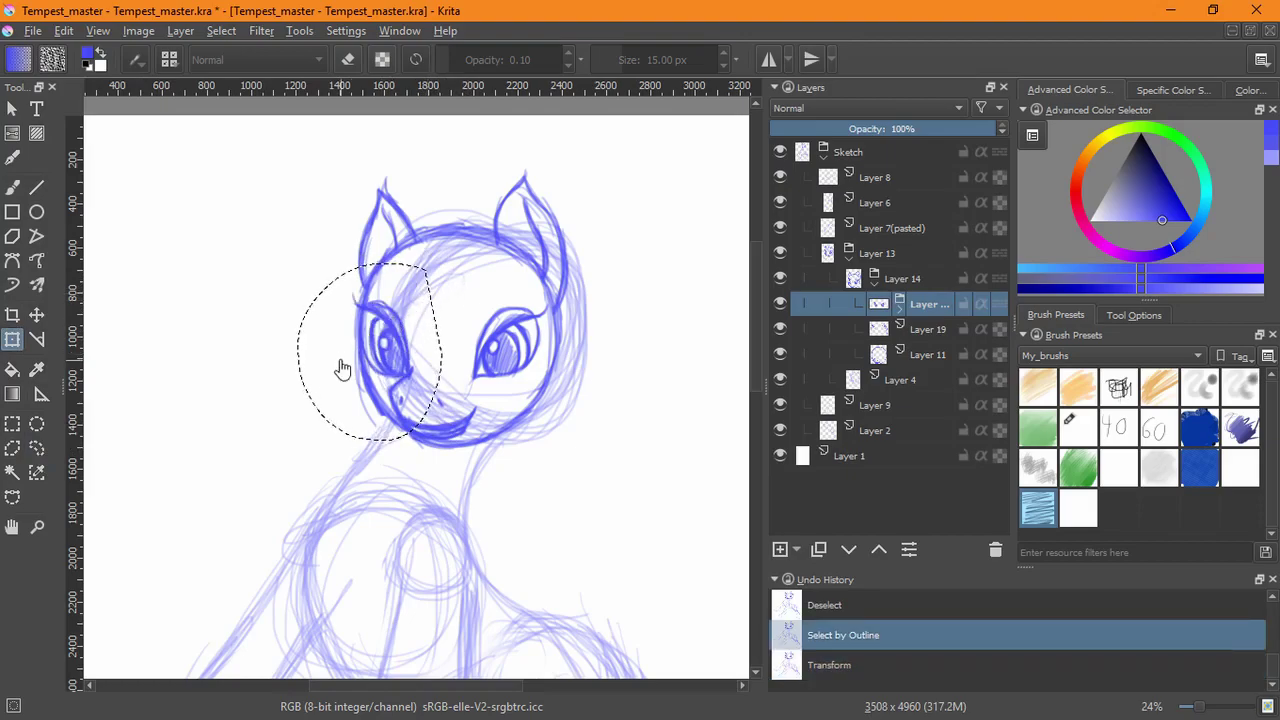
left_click_drag(298, 351, 310, 351)
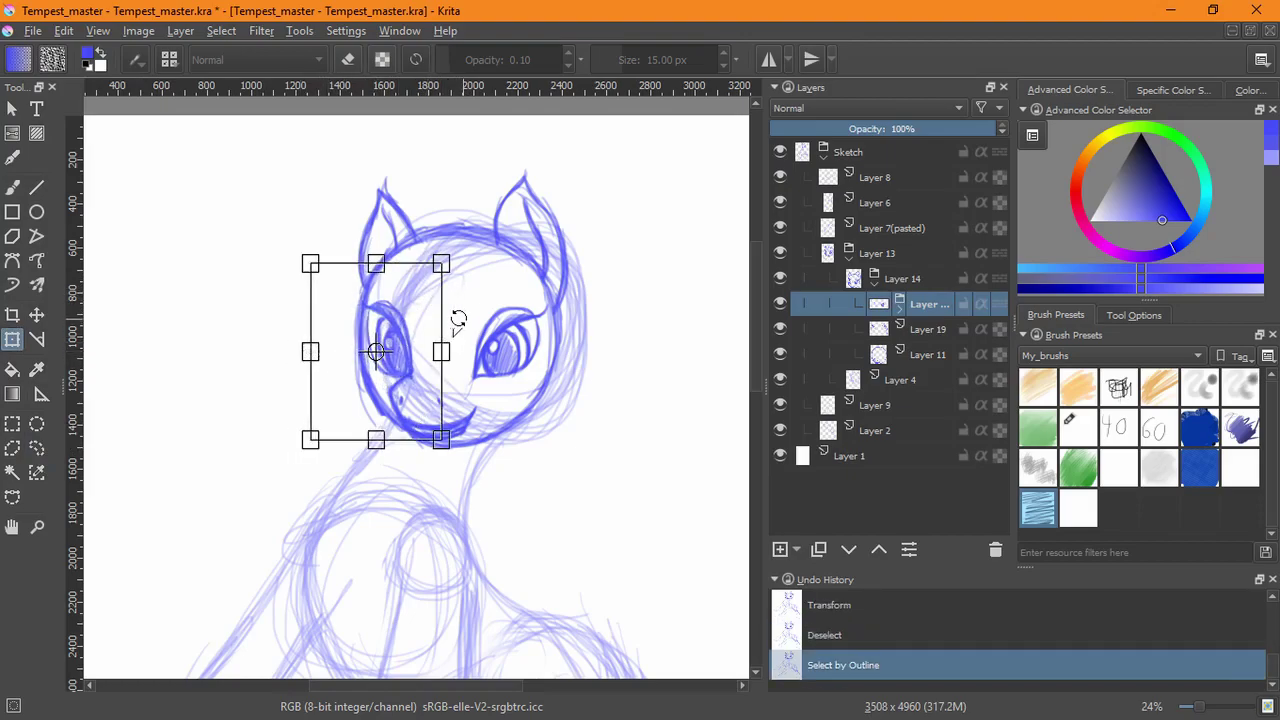
left_click_drag(460, 318, 415, 333)
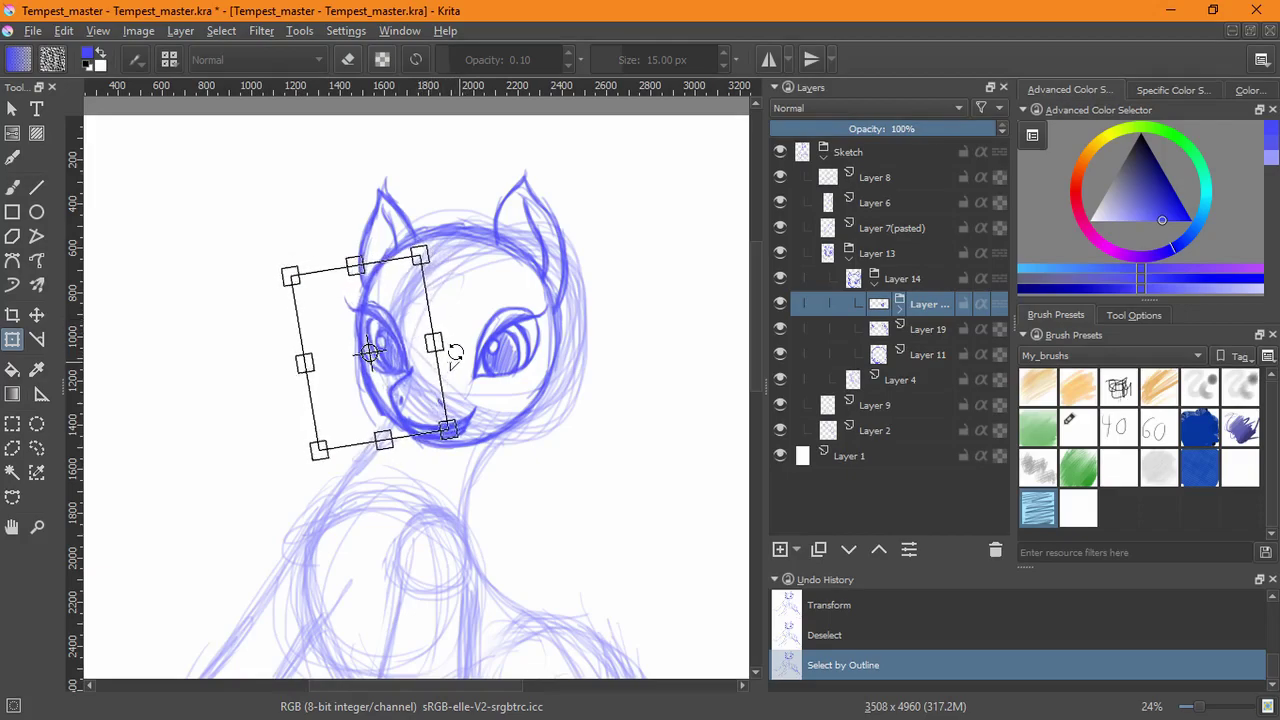
key("Return")
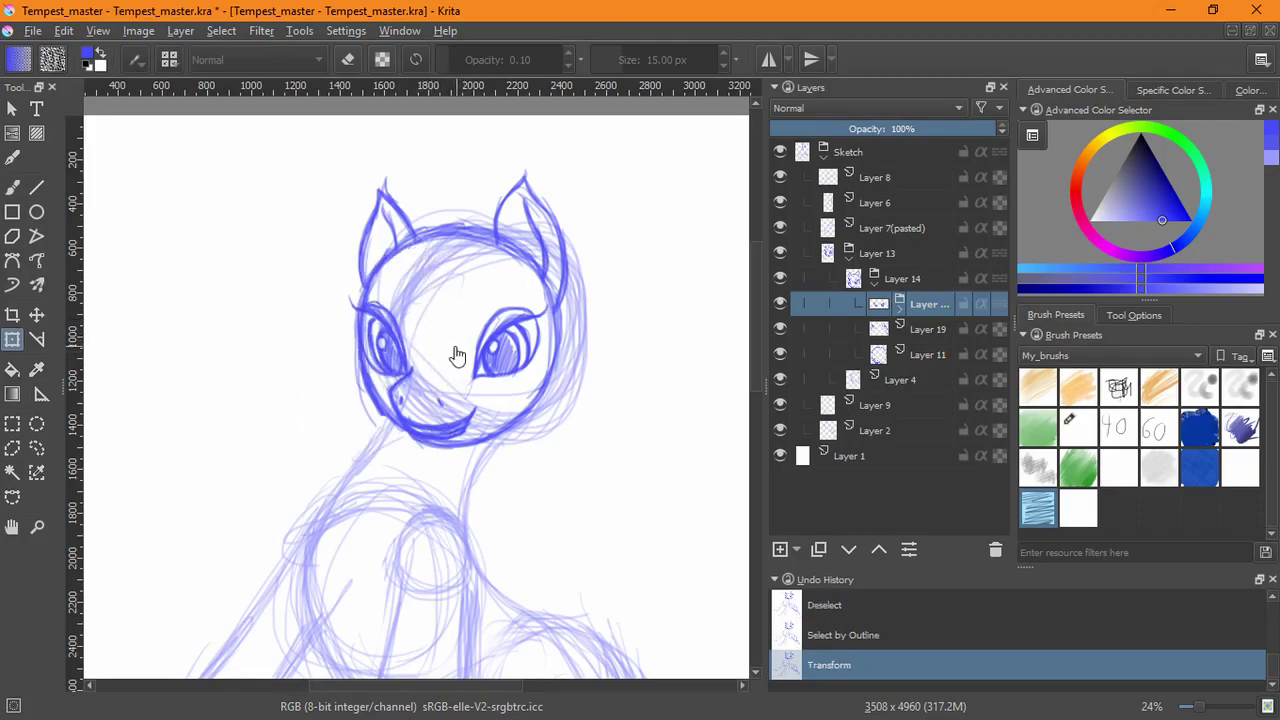
left_click(221, 30)
left_click(206, 72)
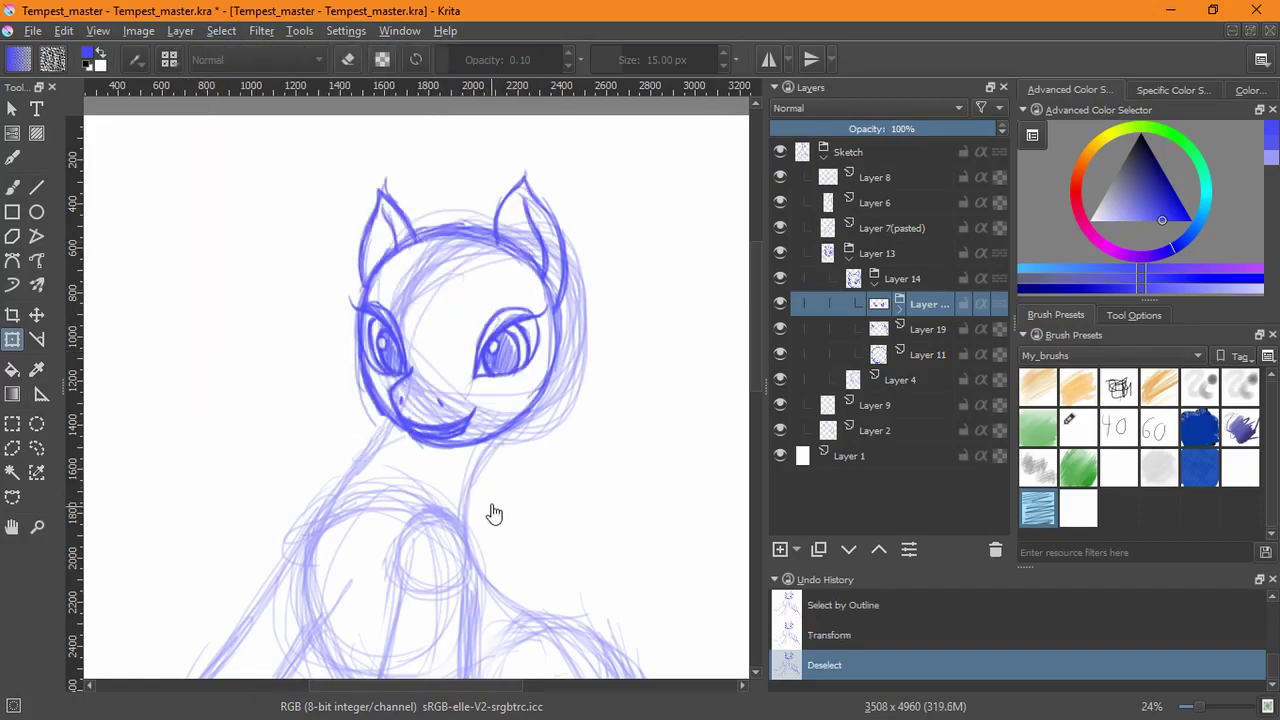
- Identify Layer 11 by toggling its visibility and outline-select the muzzle on it
left_click(866, 358)
left_click(781, 353)
left_click(781, 353)
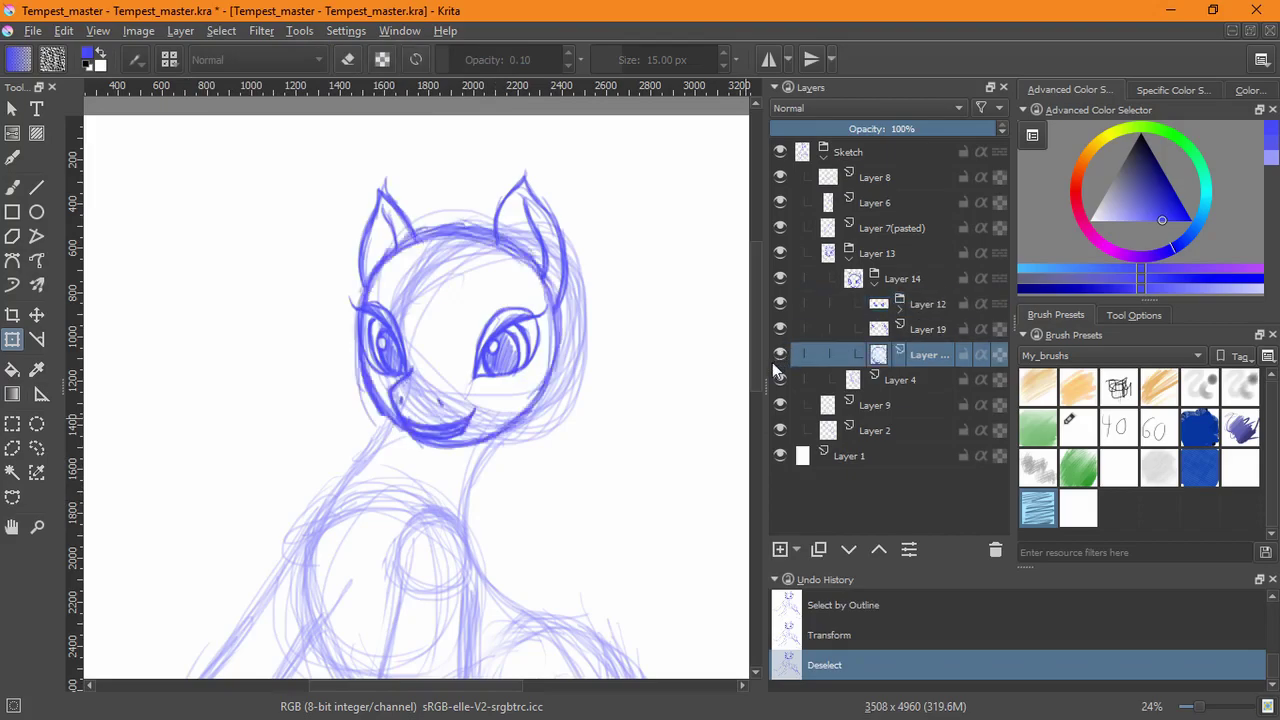
left_click(36, 448)
mouse_move(434, 344)
left_mouse_down()
mouse_move(484, 470)
mouse_move(496, 377)
left_mouse_up()
- Try skewing and narrowing the selected muzzle with the Transform tool, undoing the attempts
left_click(12, 339)
left_click_drag(465, 420, 466, 425)
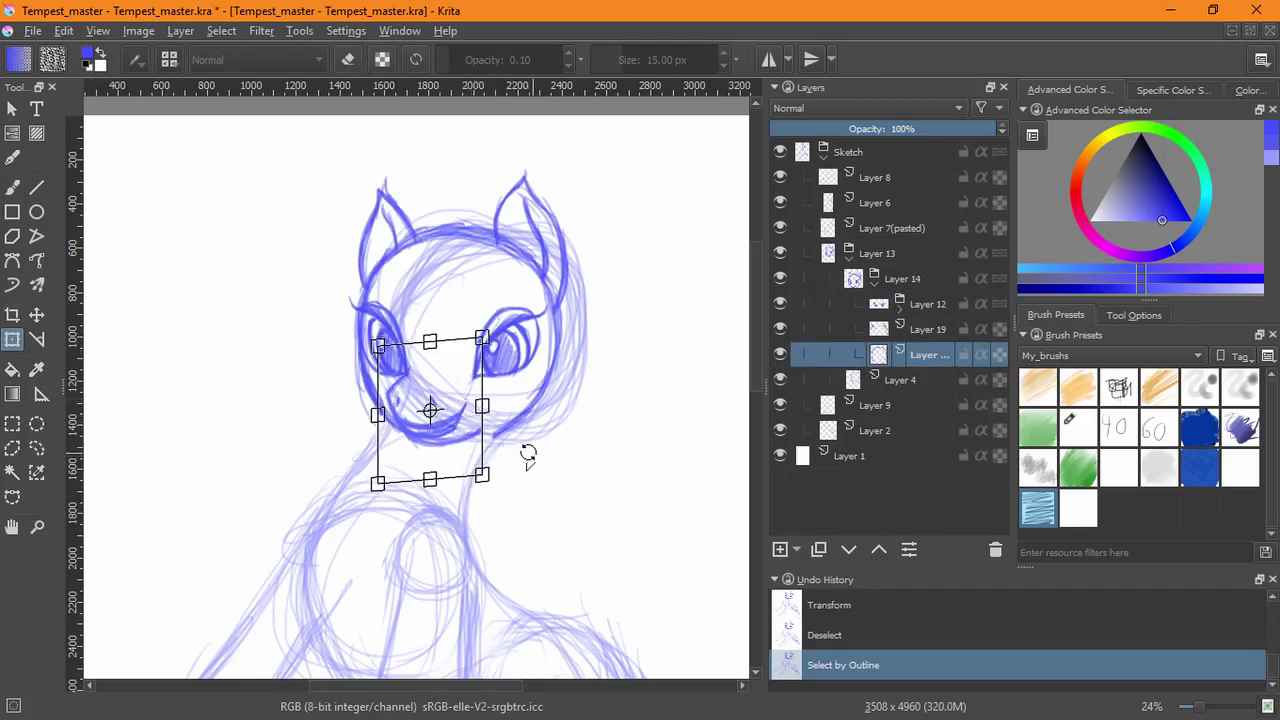
key("Return")
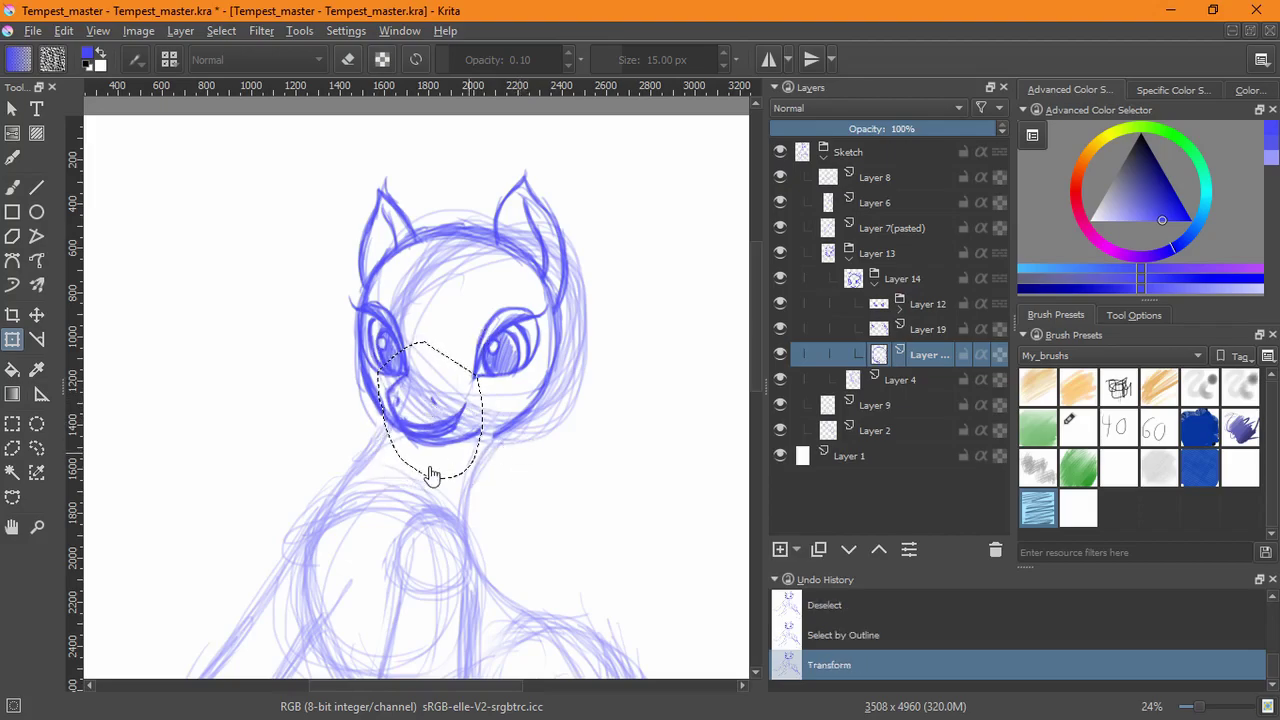
key("ctrl+z")
left_click(455, 430)
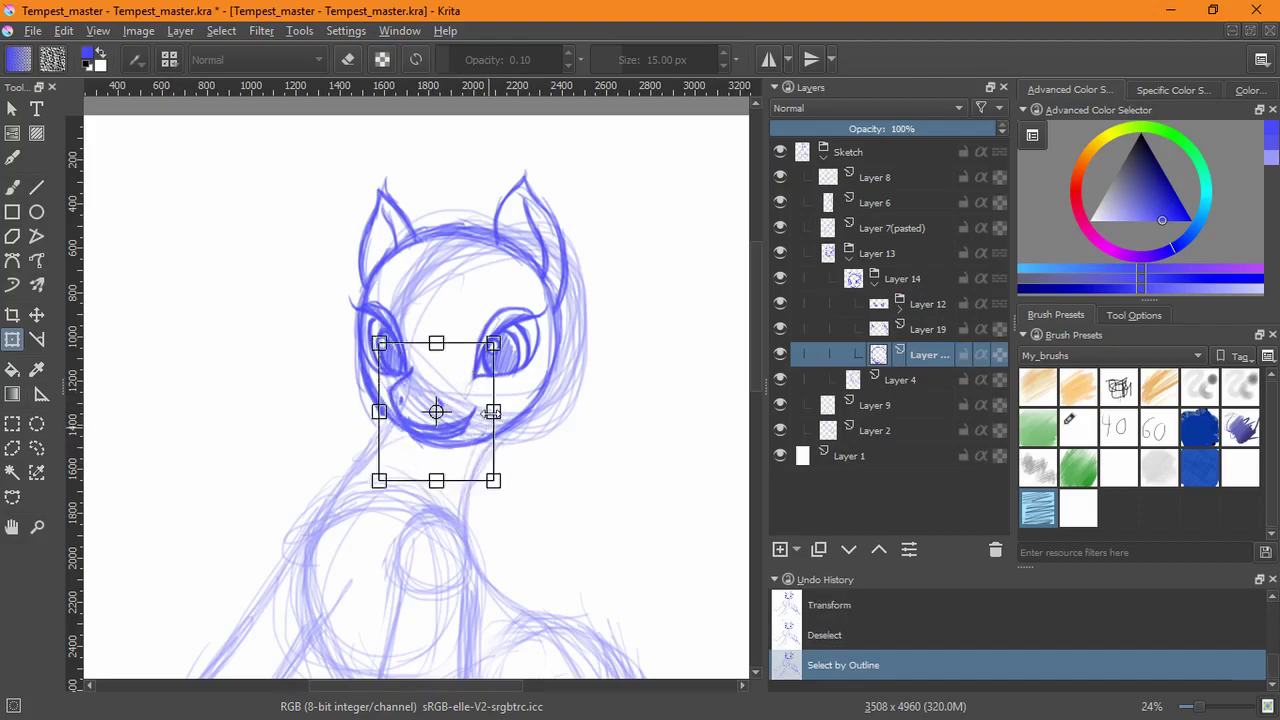
left_click_drag(494, 412, 480, 412)
key("Return")
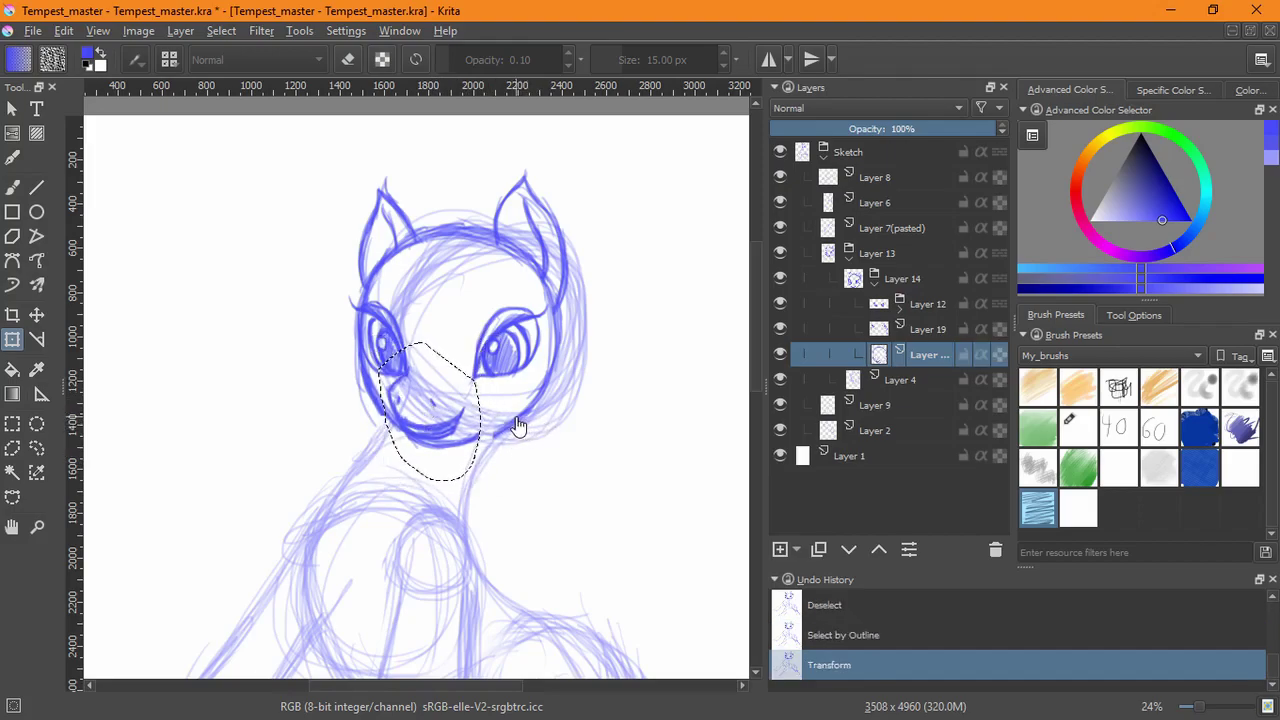
key("ctrl+z")
key("ctrl+t")
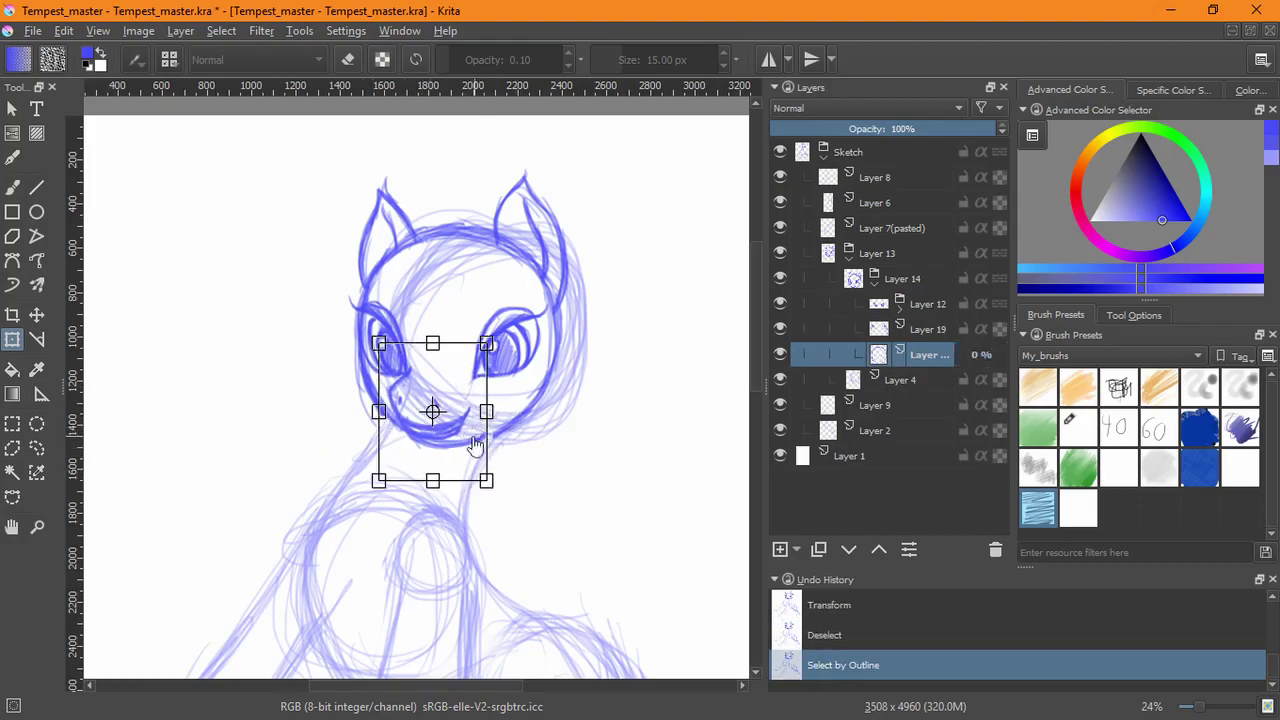
key("Return")
- Try outline-selecting only the mouth and skewing its right end upward with a transform, and undo the changes
left_click(36, 448)
mouse_move(392, 409)
left_mouse_down()
mouse_move(432, 423)
mouse_move(466, 412)
left_mouse_up()
key("ctrl+shift+a")
mouse_move(384, 399)
left_mouse_down()
mouse_move(440, 421)
mouse_move(470, 402)
mouse_move(472, 426)
mouse_move(452, 442)
mouse_move(384, 440)
left_mouse_up()
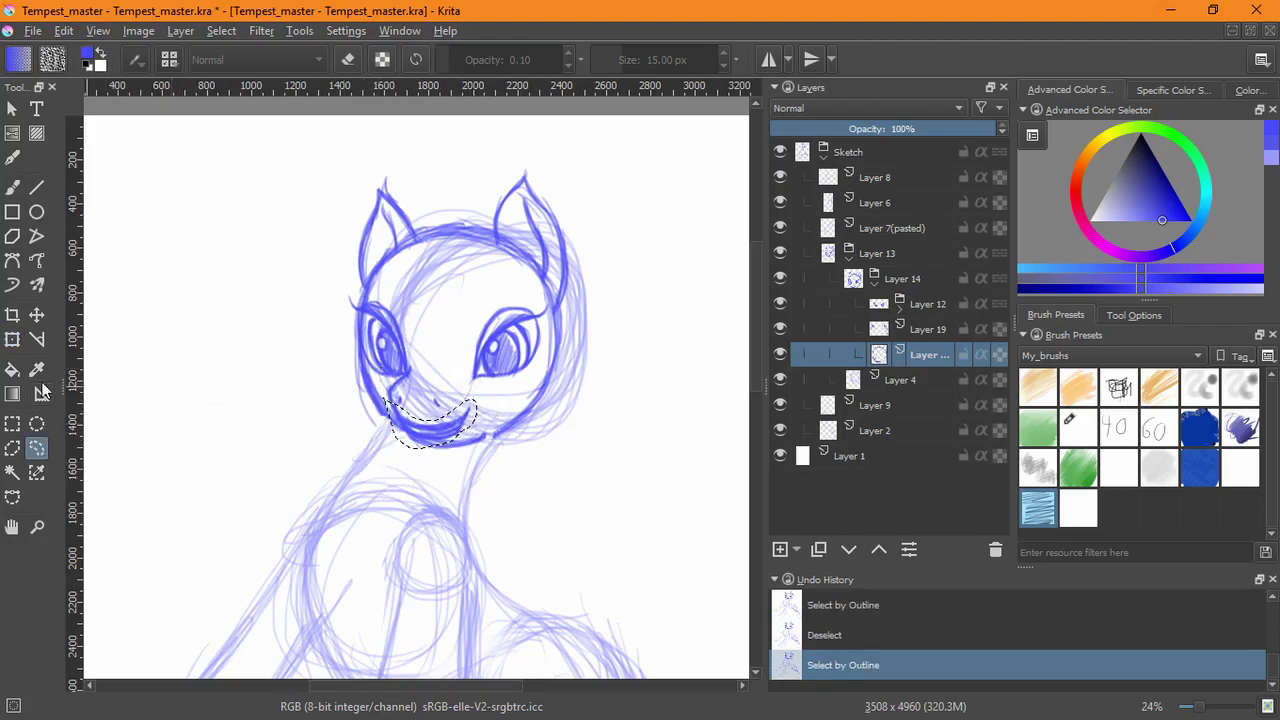
key("ctrl+t")
mouse_move(481, 422)
left_mouse_down()
mouse_move(480, 401)
mouse_move(457, 426)
left_mouse_up()
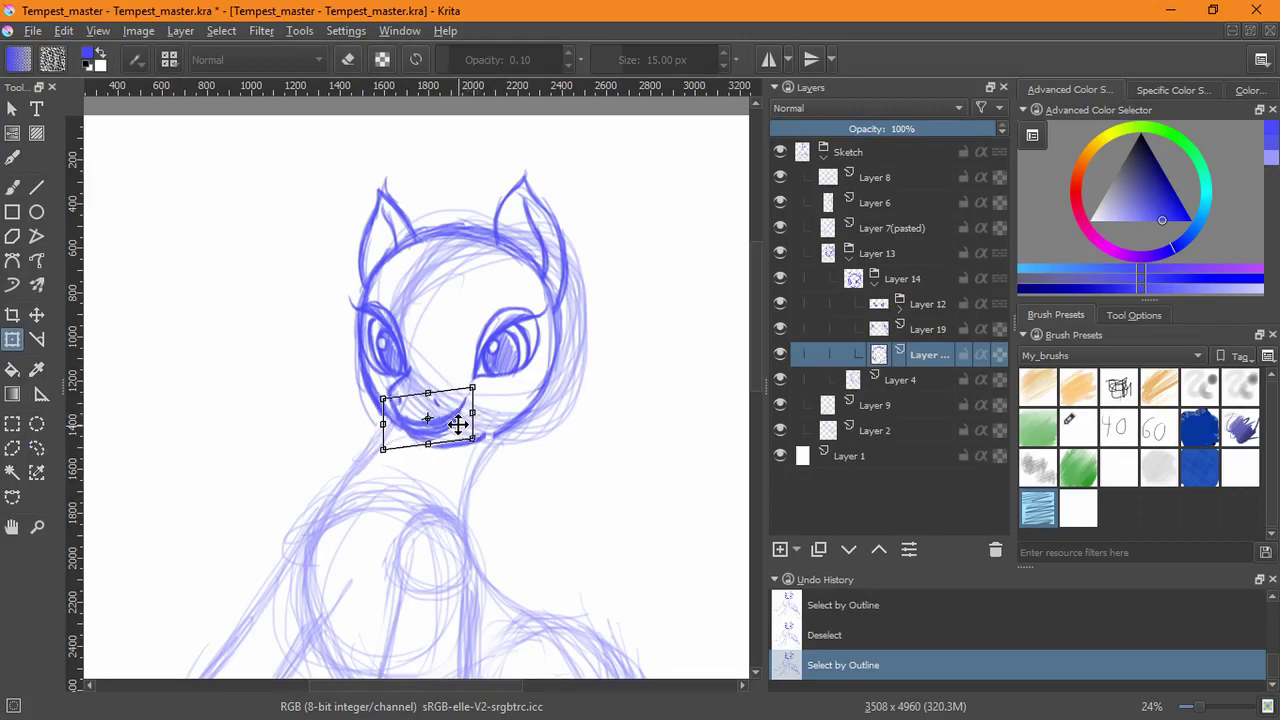
key("Return")
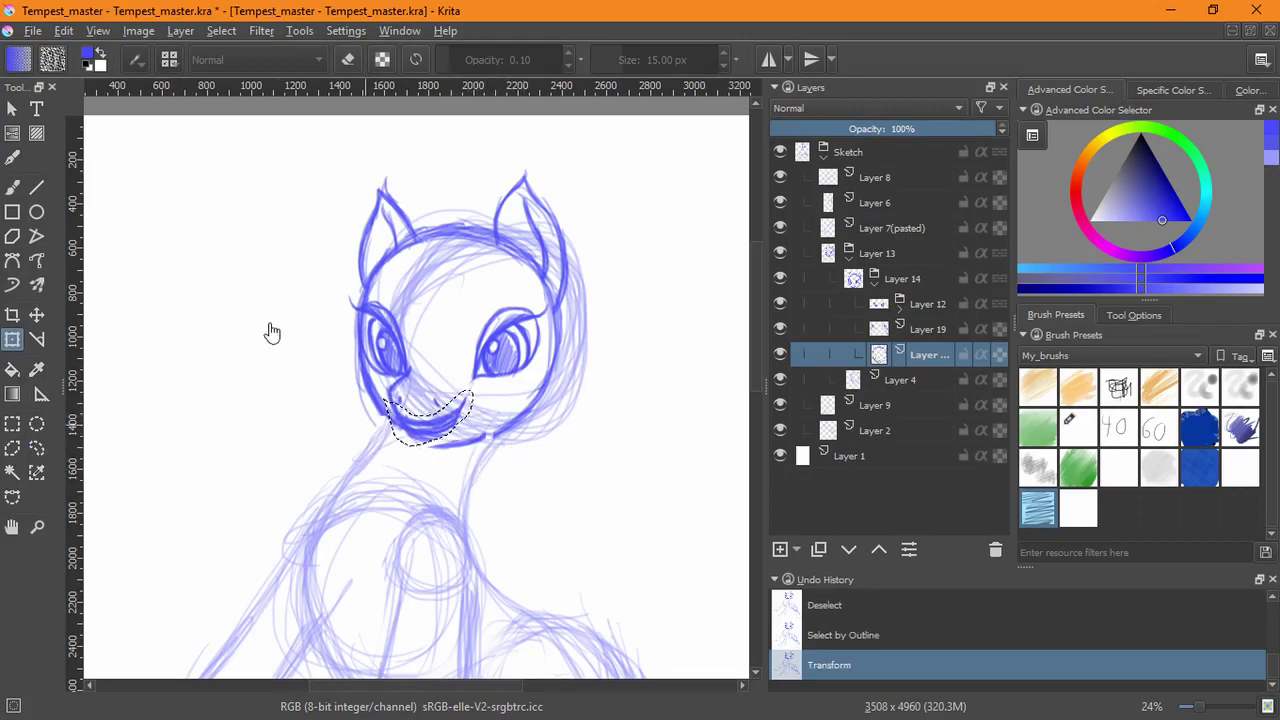
left_click(221, 30)
left_click(249, 73)
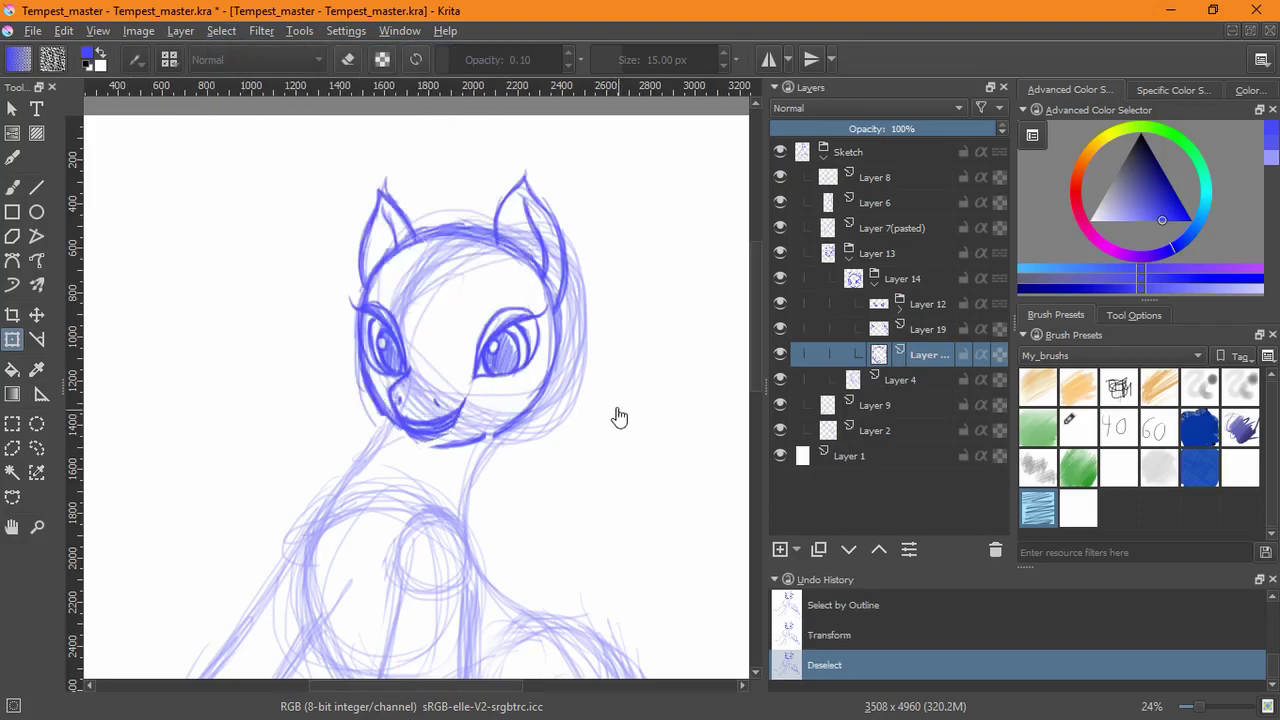
key("ctrl+z")
key("ctrl+z")
key("ctrl+z")
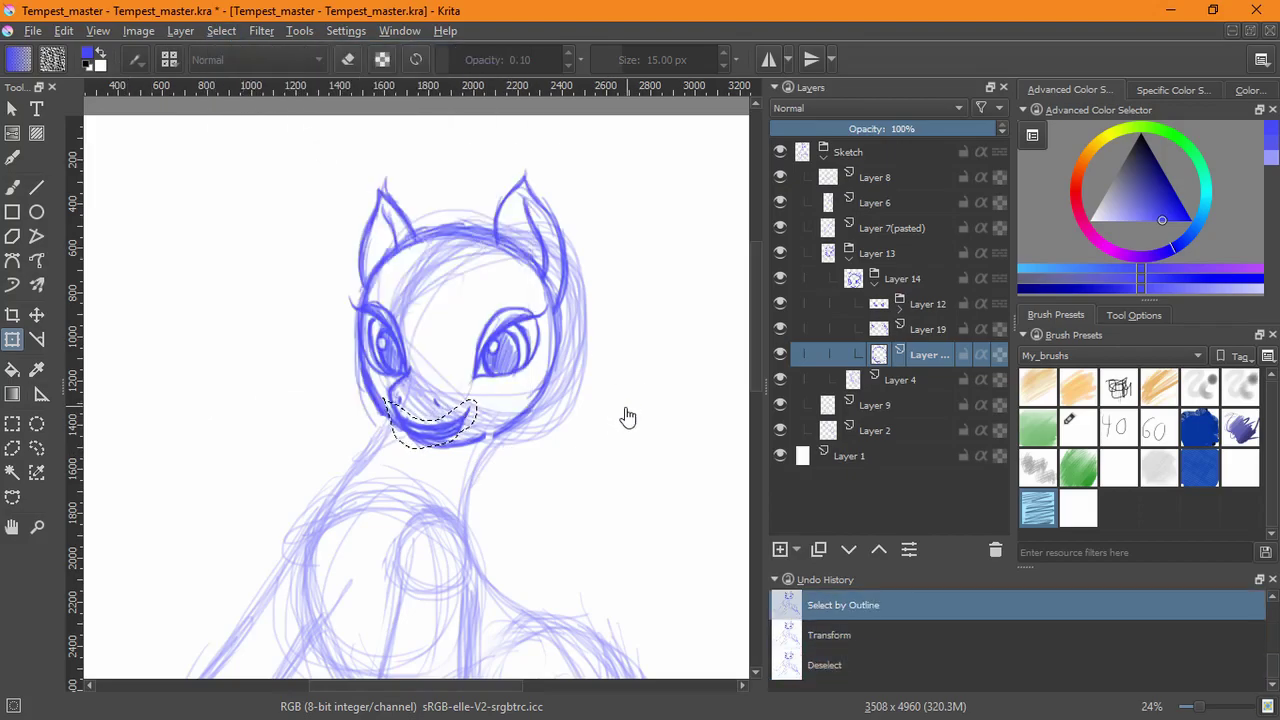
- Transform the selected muzzle on Layer 11, tilting it slightly counter-clockwise and narrowing it, and deselect
left_click_drag(491, 480, 477, 457)
key("ctrl+t")
mouse_move(362, 336)
left_mouse_down()
mouse_move(347, 366)
mouse_move(358, 346)
left_mouse_up()
key("ctrl+z")
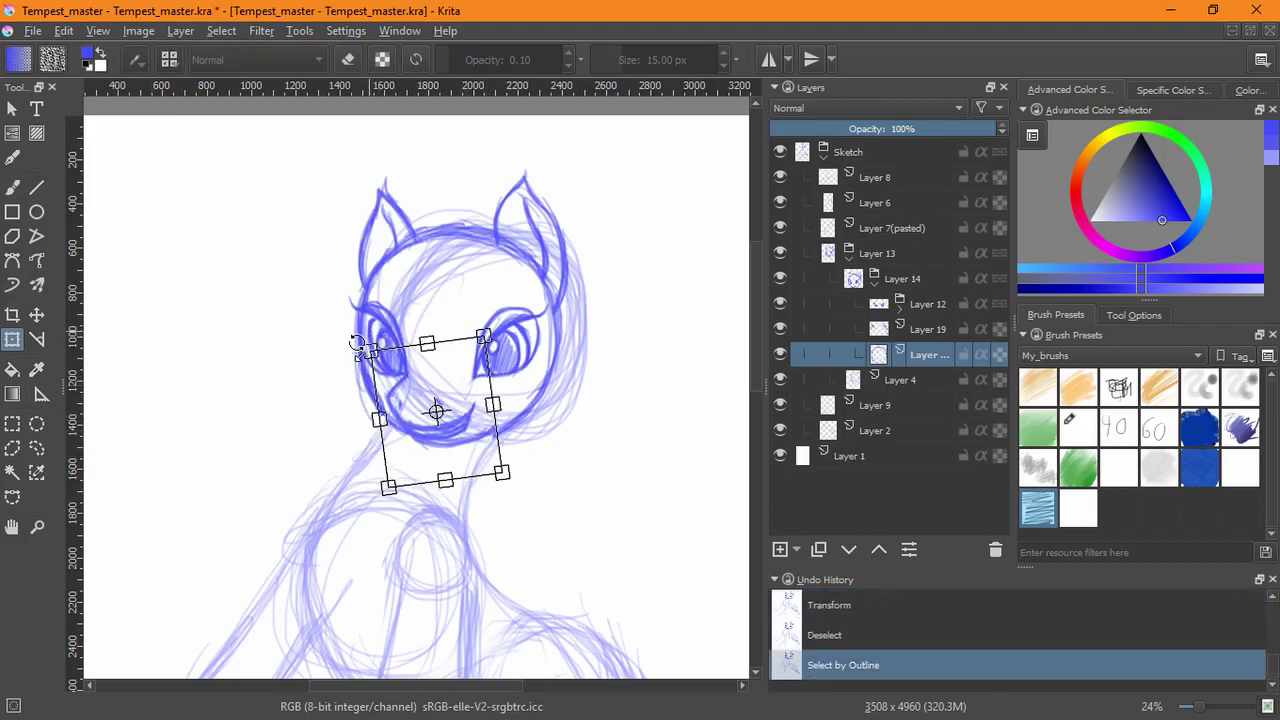
mouse_move(467, 404)
left_mouse_down()
mouse_move(449, 420)
mouse_move(460, 425)
left_mouse_up()
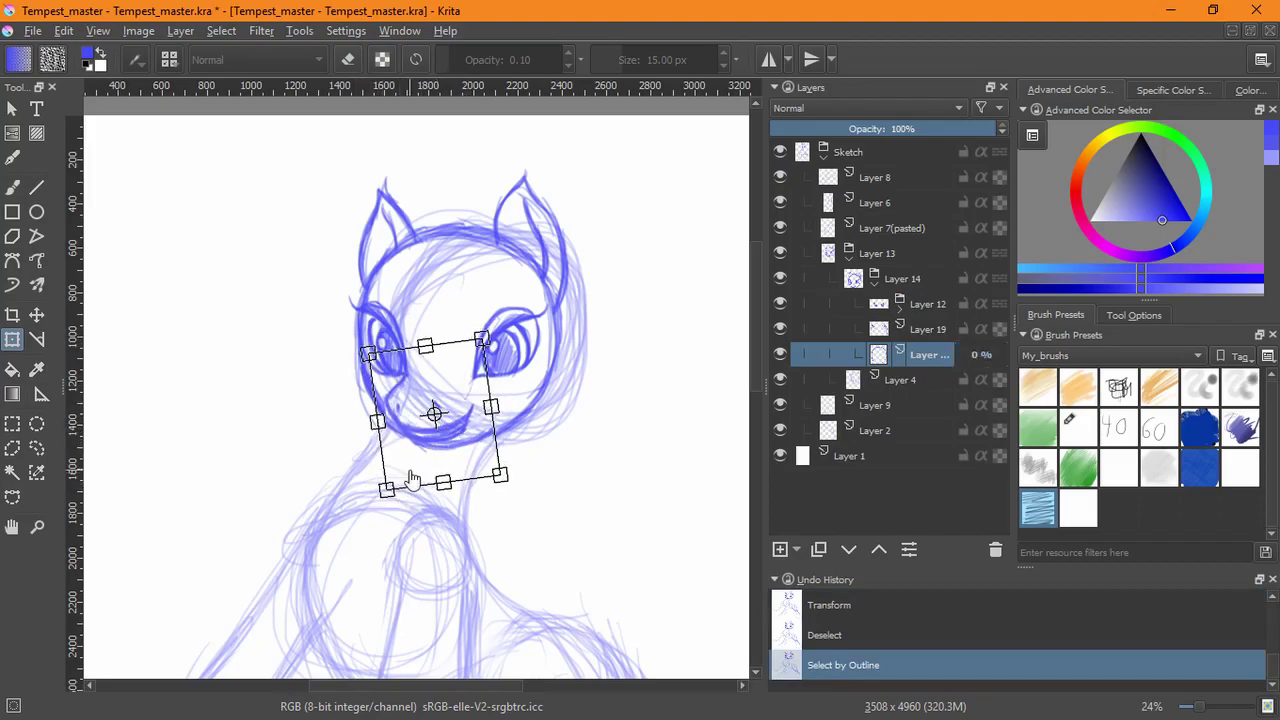
key("Return")
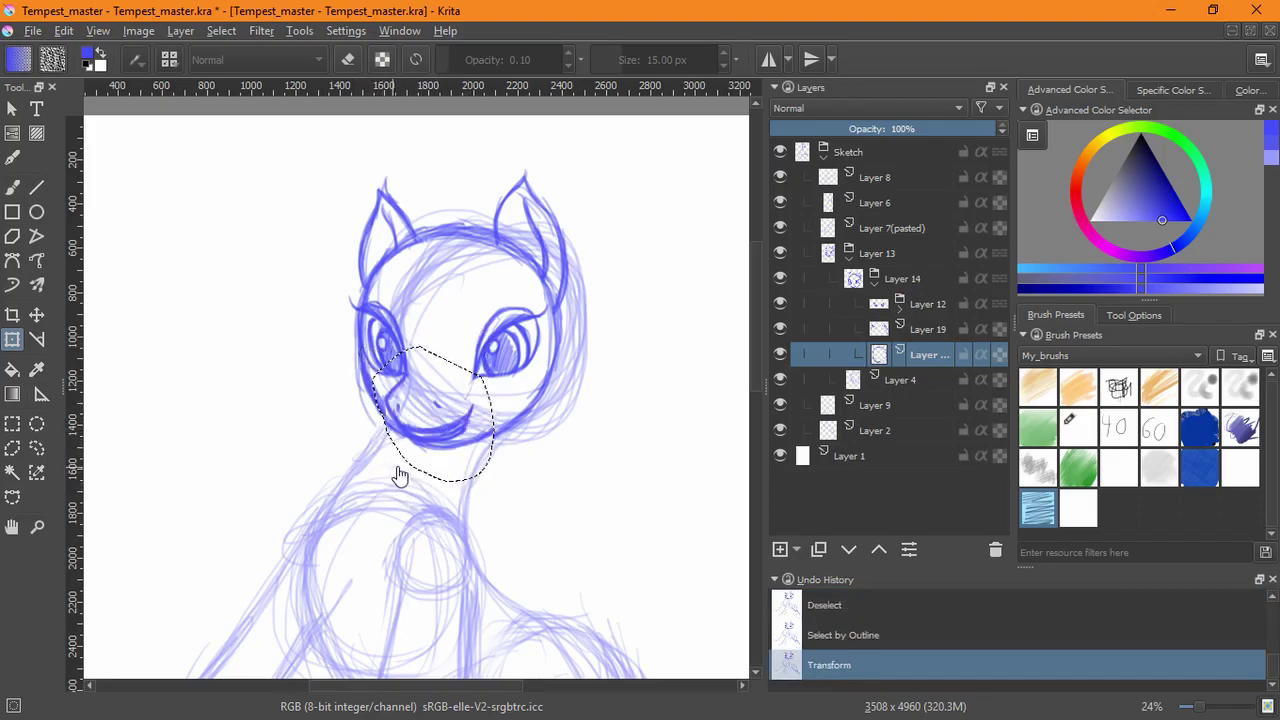
key("ctrl+z")
left_click(443, 427)
left_click_drag(451, 424, 446, 426)
key("Return")
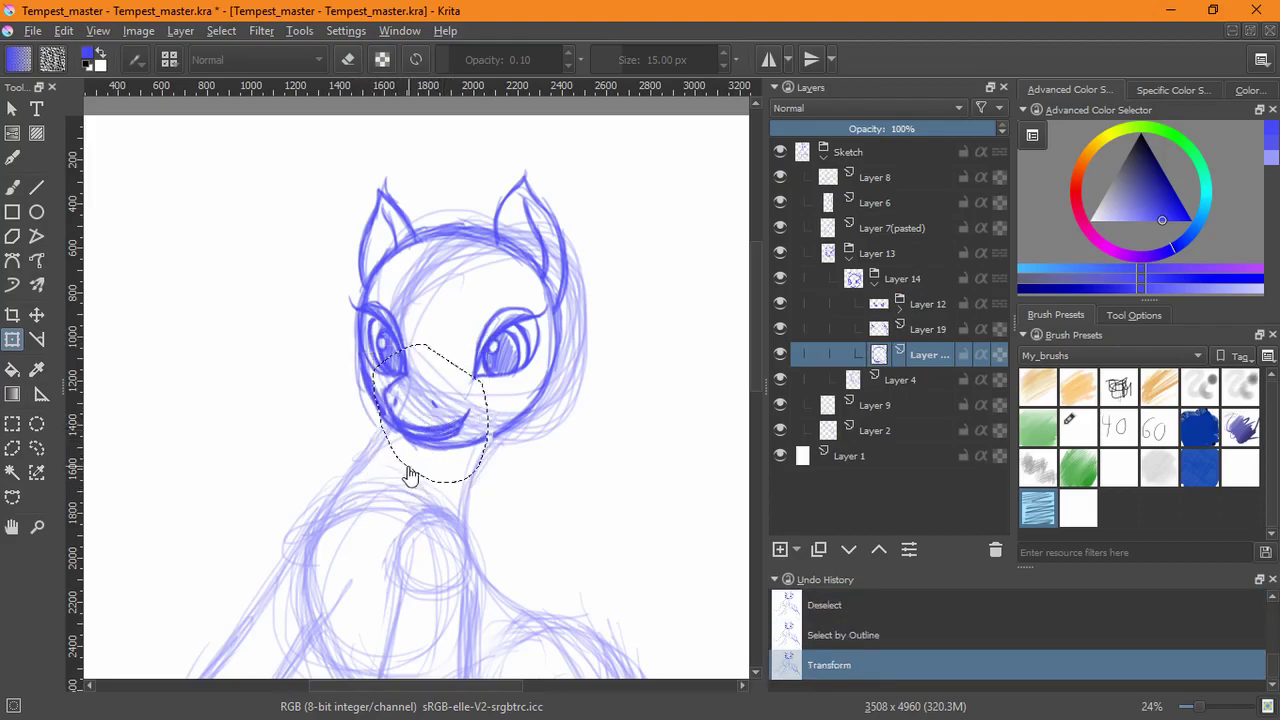
left_click(221, 31)
left_click(245, 73)
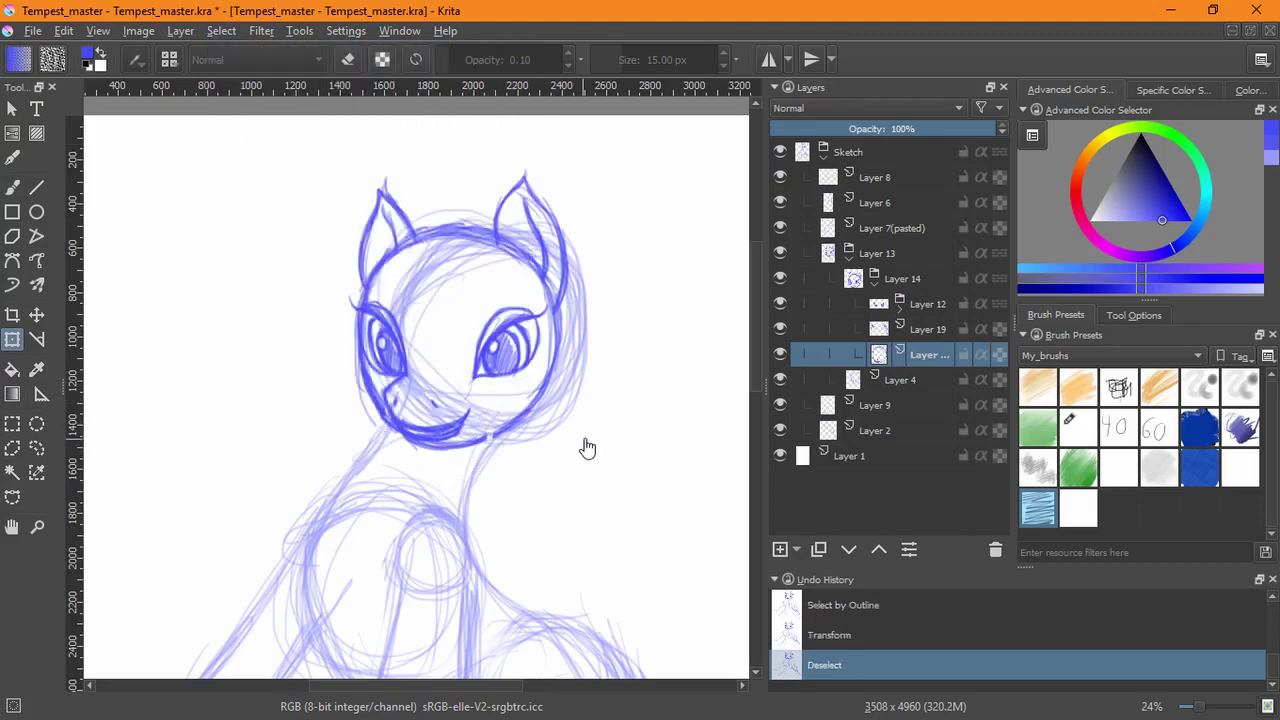
- Try sketching brow strokes above both eyes with the 15 px sketch brush, and undo them
key("b")
left_click(464, 330)
key("ctrl+z")
left_click_drag(481, 309, 464, 335)
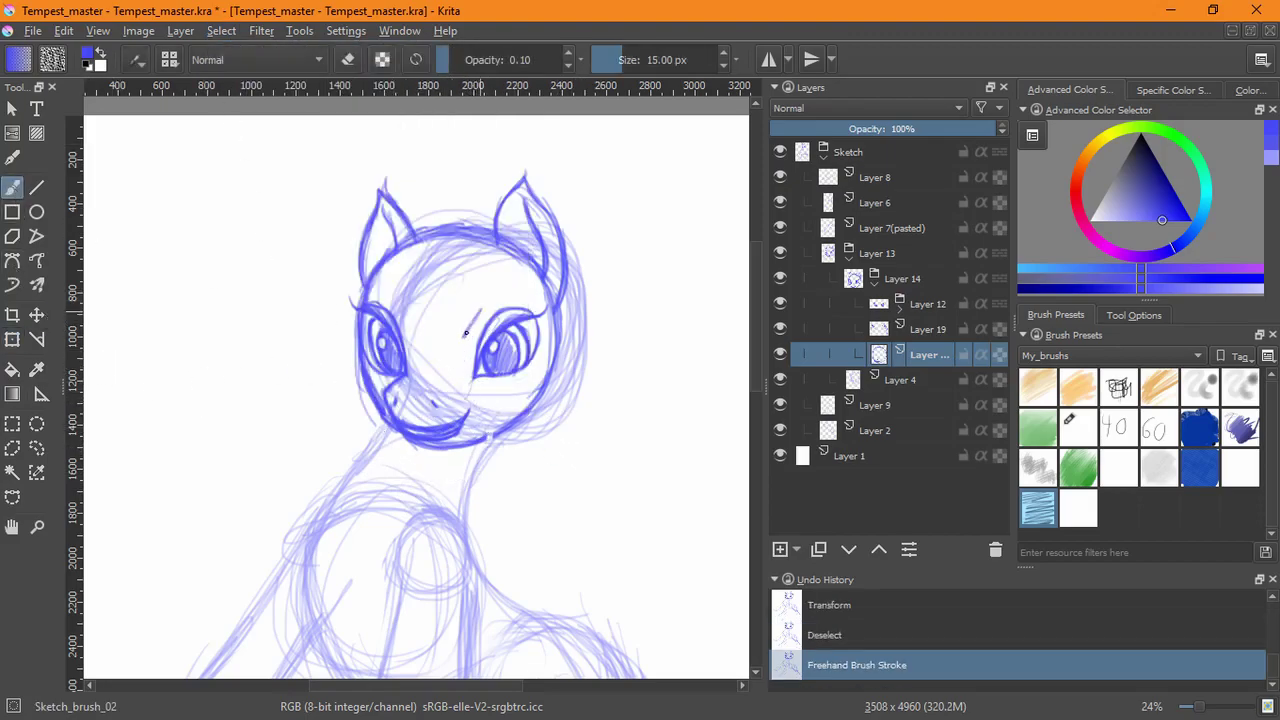
left_click_drag(515, 286, 494, 305)
left_click_drag(390, 295, 415, 333)
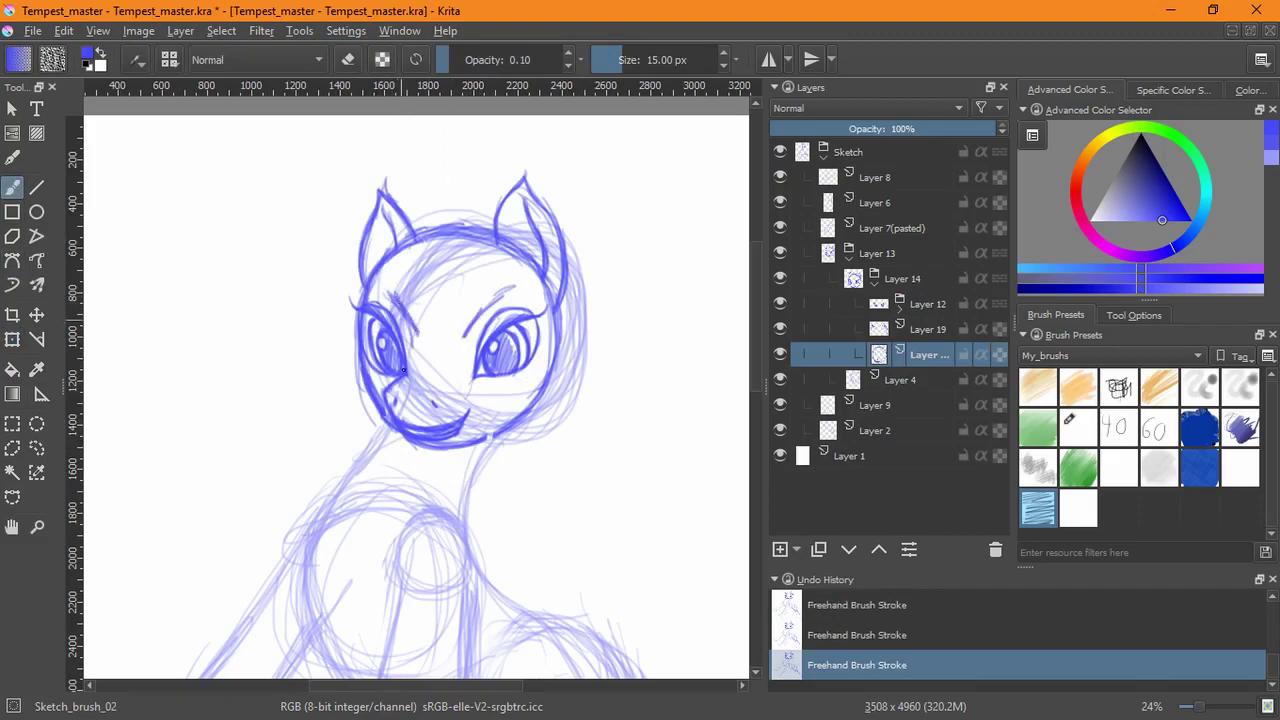
key("ctrl+z")
key("ctrl+z")
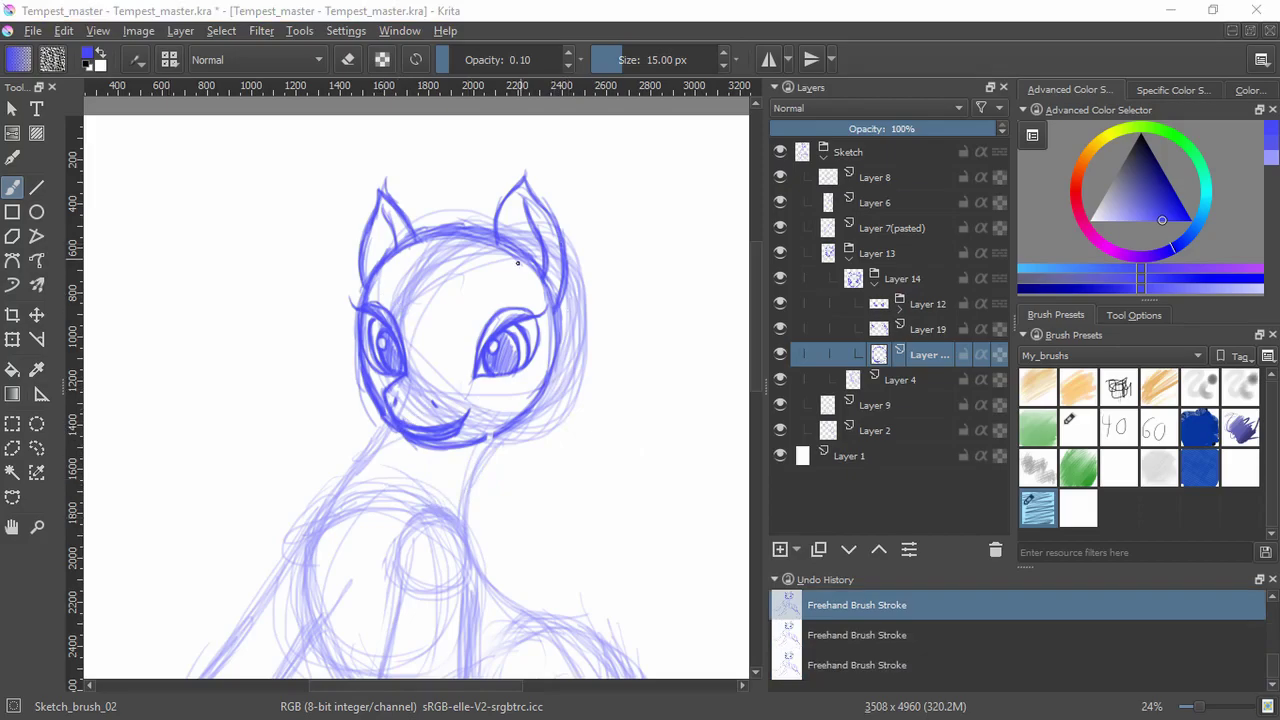
- Try sketching small strokes at the eyes' inner corners on Layer 11, and undo them
mouse_move(467, 366)
left_mouse_down()
mouse_move(478, 353)
mouse_move(471, 375)
mouse_move(409, 369)
left_mouse_up()
key("ctrl+z")
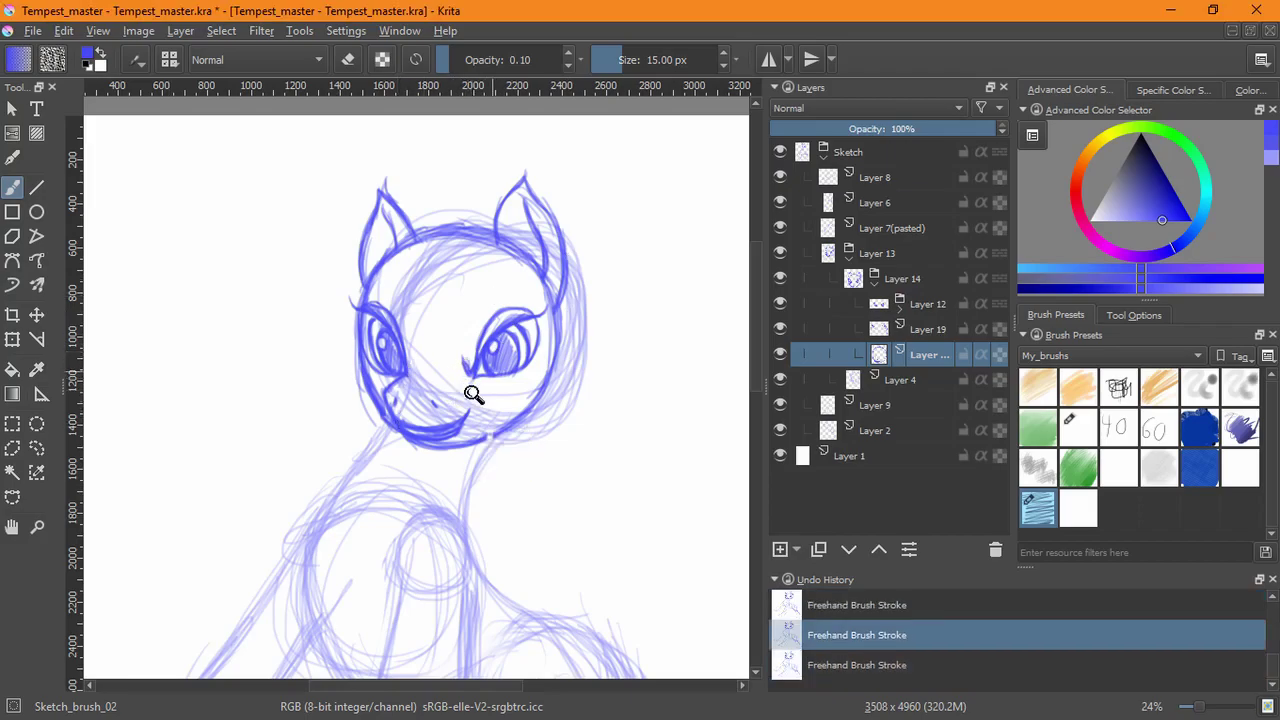
left_click_drag(478, 396, 506, 346)
key("ctrl+z")
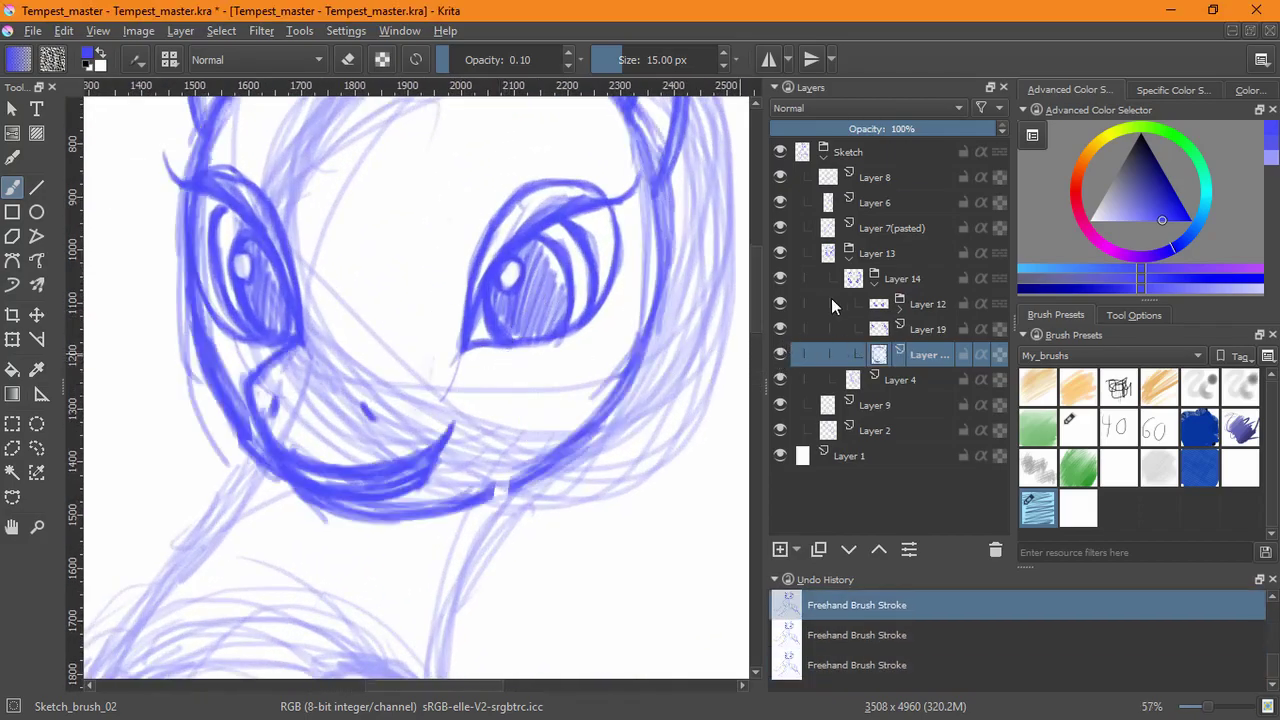
- Expand the Layer 12 group, check its two lowest sublayers by toggling their visibility, and select the lowest one
left_click(899, 303)
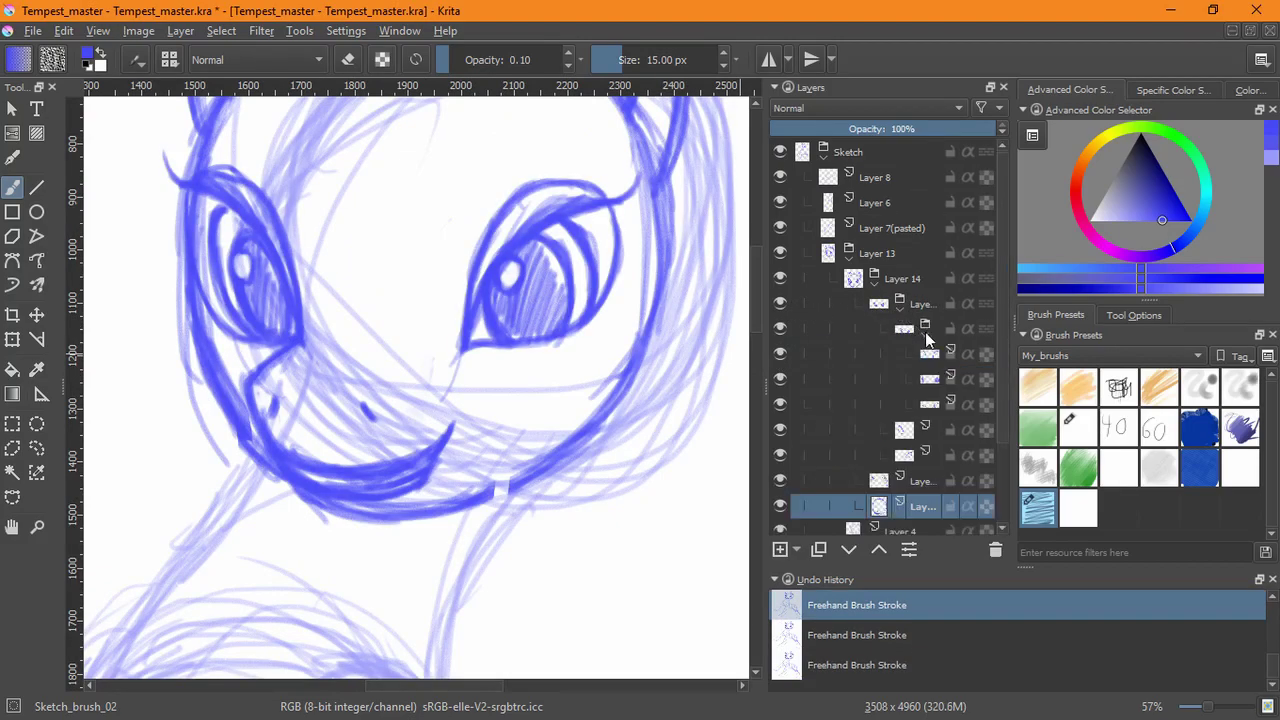
left_click(925, 330)
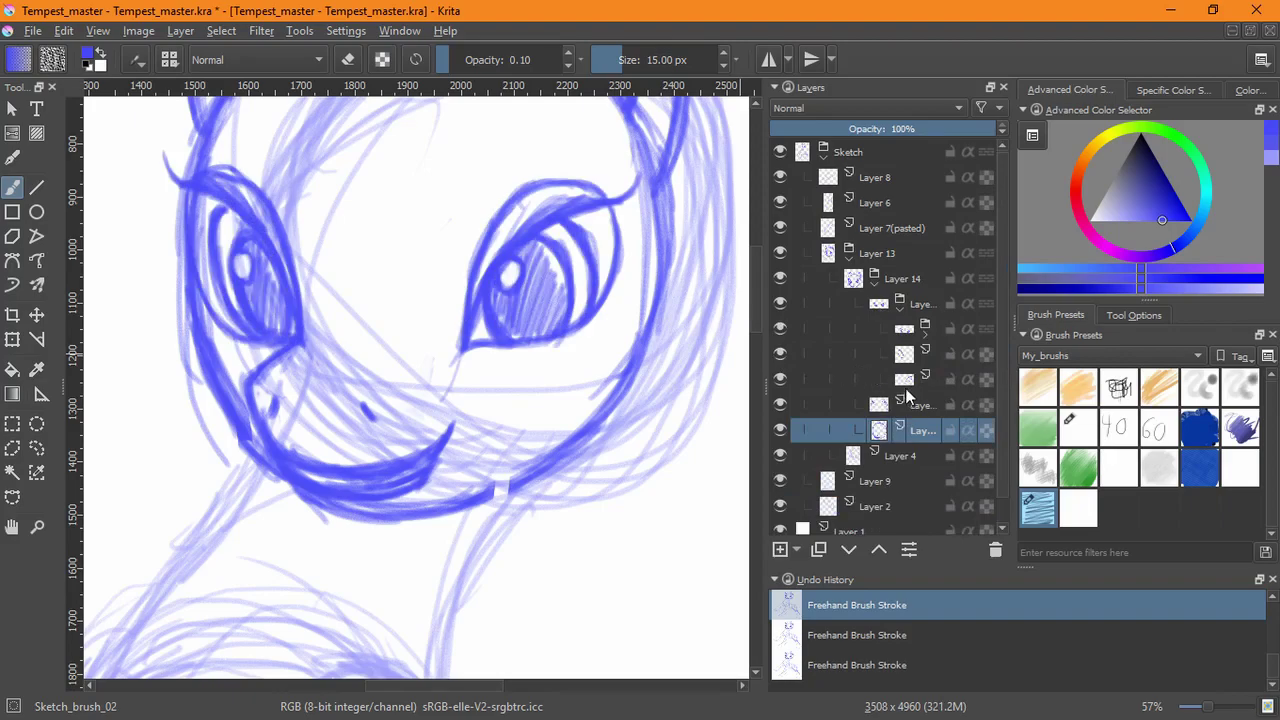
left_click(781, 375)
left_click(781, 375)
left_click(779, 357)
left_click(779, 357)
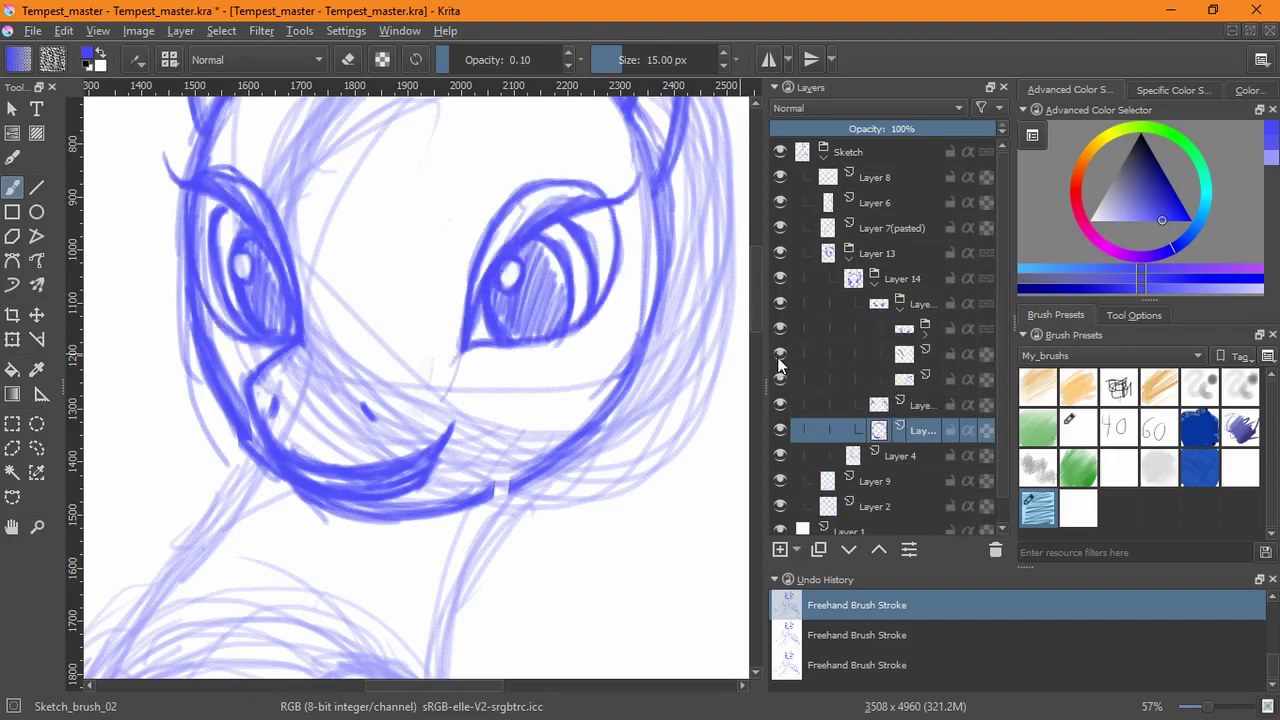
left_click(843, 379)
- Erase the stray line ends around the eyes' inner corners on the two lowest Layer 12 sublayers with the Ink_brush_25_2 eraser
left_click(1078, 425)
left_click(452, 372)
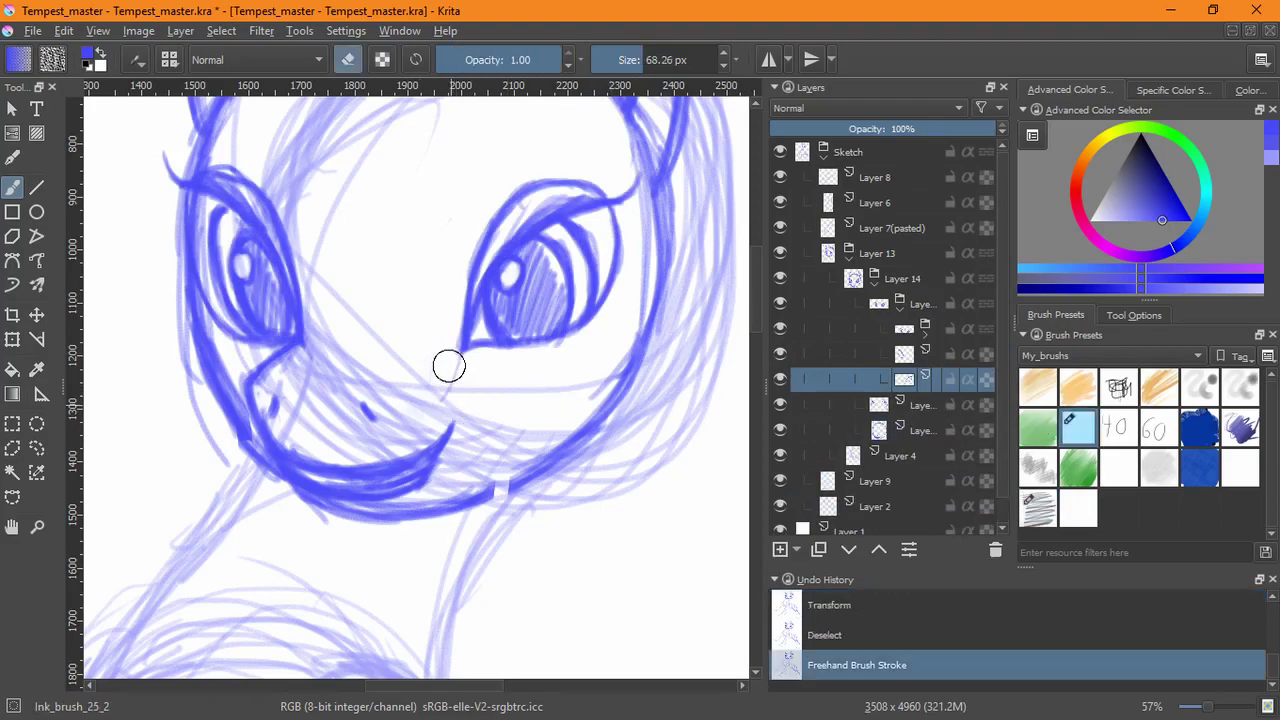
left_click_drag(461, 333, 474, 346)
key("ctrl+z")
mouse_move(281, 395)
left_mouse_down()
mouse_move(230, 368)
mouse_move(251, 352)
mouse_move(301, 357)
left_mouse_up()
key("ctrl+shift+z")
left_click(872, 360)
left_click(484, 309)
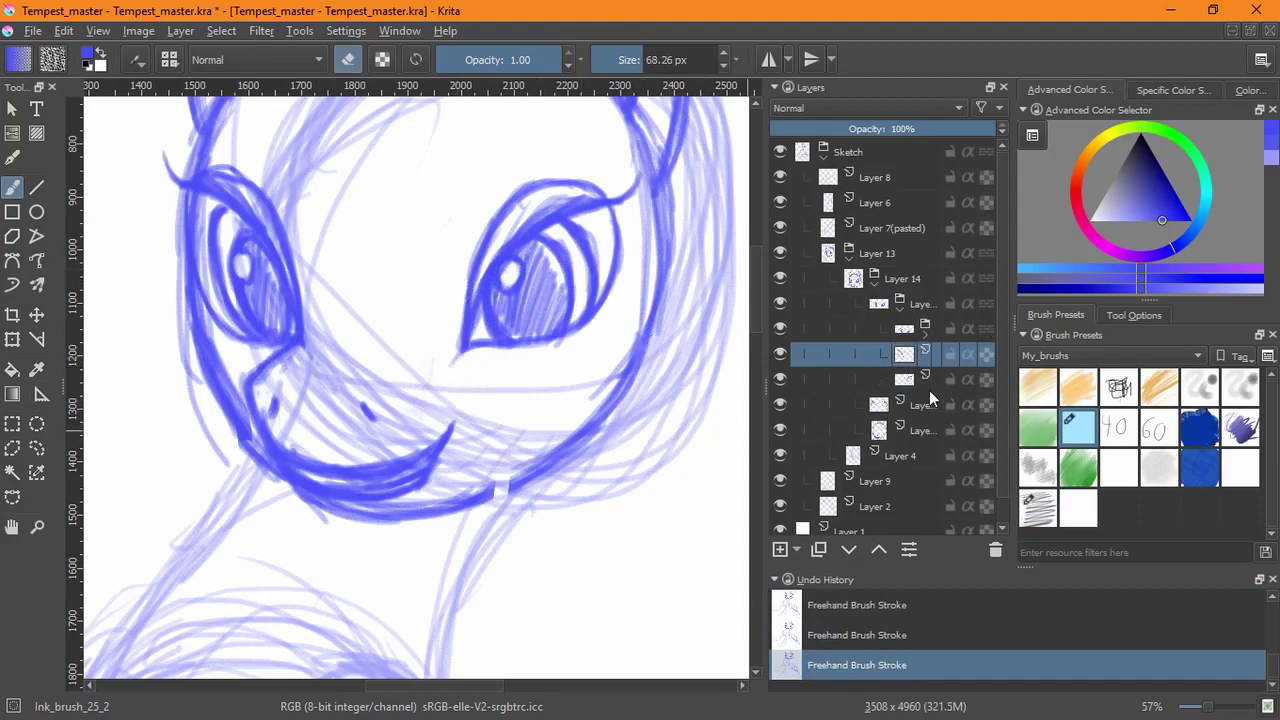
- Add a new layer at the top of the Layer 12 group and sketch short strokes at both eyes' inner corners
left_click(924, 333)
left_click(924, 334)
left_click(905, 307)
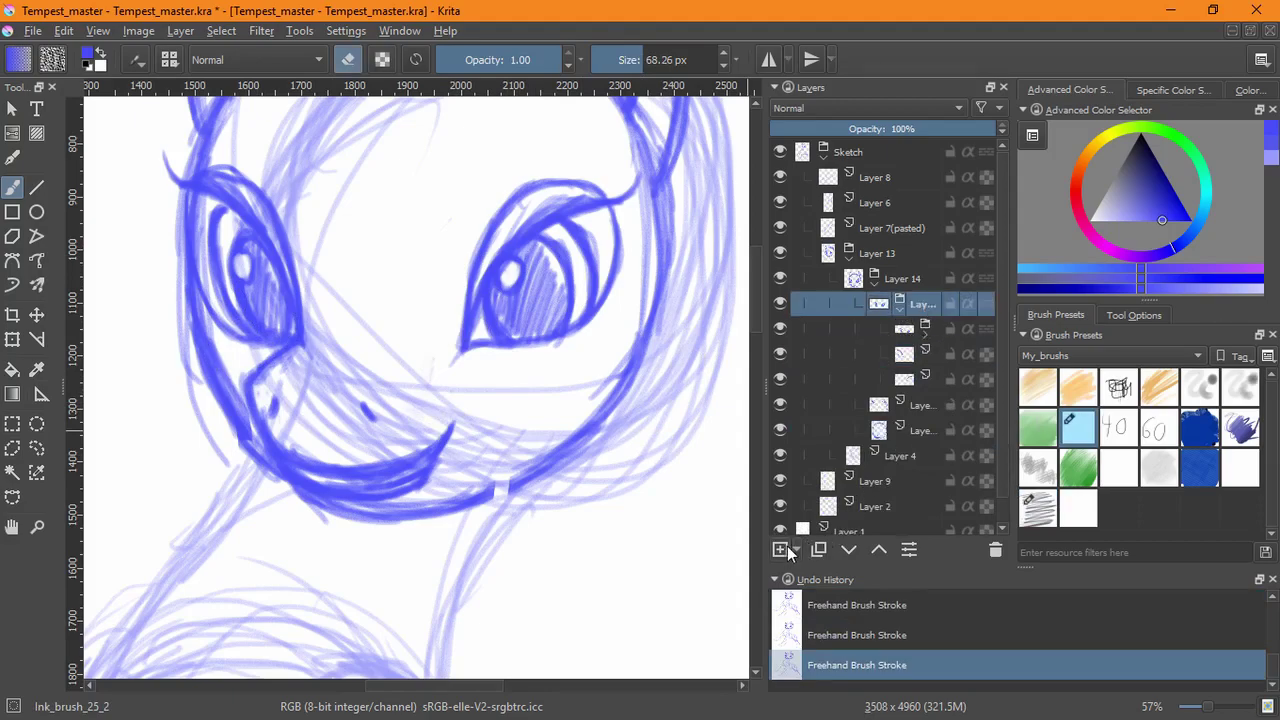
left_click(784, 550)
key("slash")
mouse_move(437, 329)
left_mouse_down()
mouse_move(454, 347)
mouse_move(437, 327)
left_mouse_up()
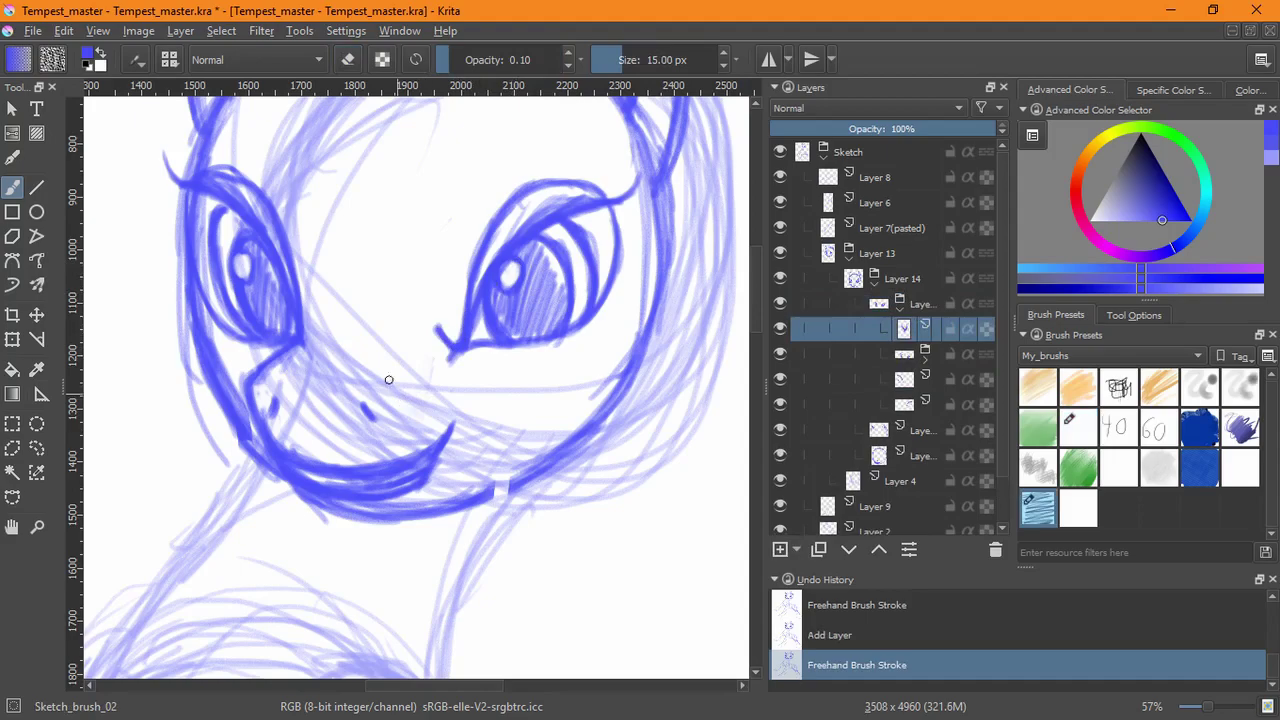
mouse_move(297, 316)
left_mouse_down()
mouse_move(310, 306)
mouse_move(302, 330)
left_mouse_up()
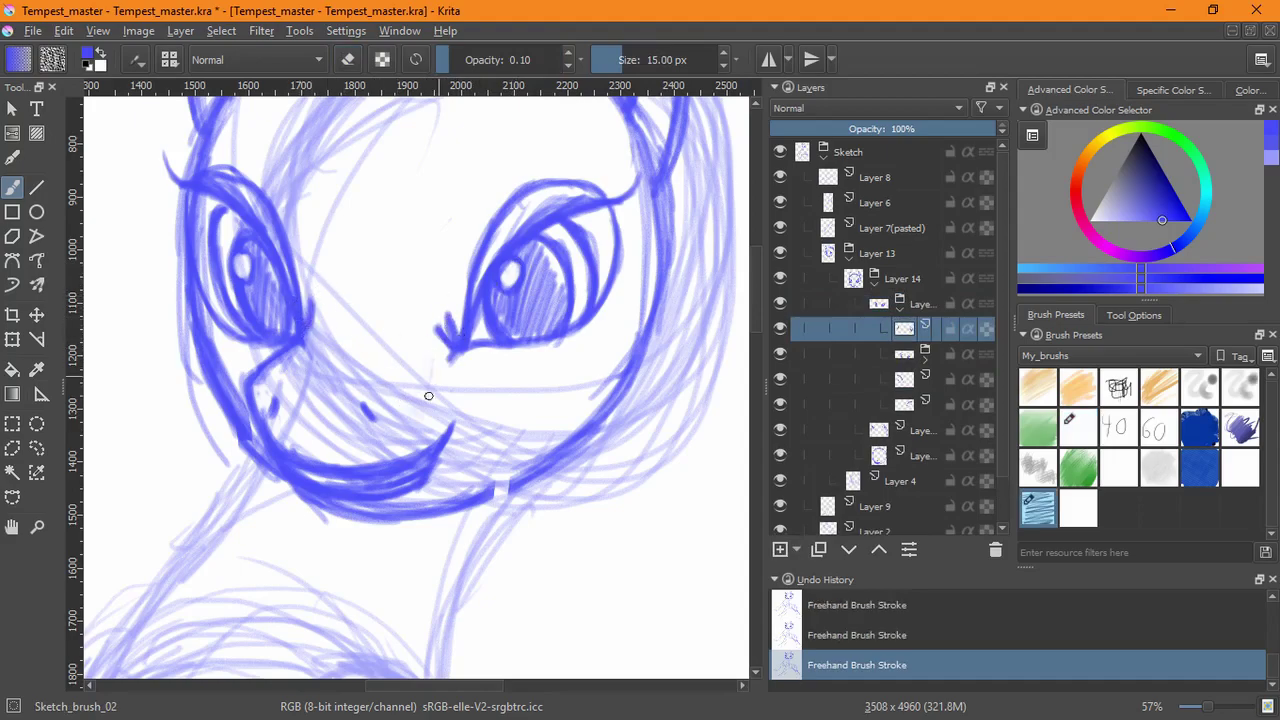
- Undo the strokes at both eyes' inner corners, try short curled ones in their place, and undo those too
key("ctrl+z")
key("ctrl+z")
left_click_drag(452, 350, 467, 319)
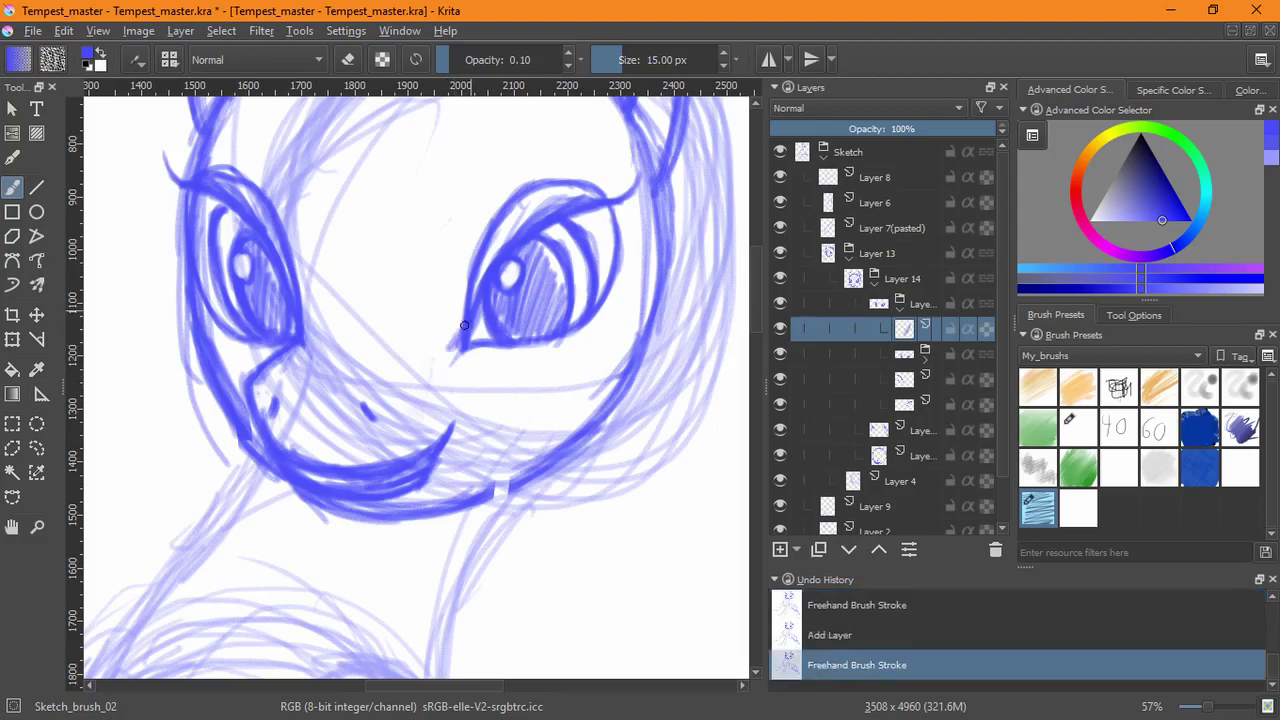
left_click_drag(467, 321, 439, 327)
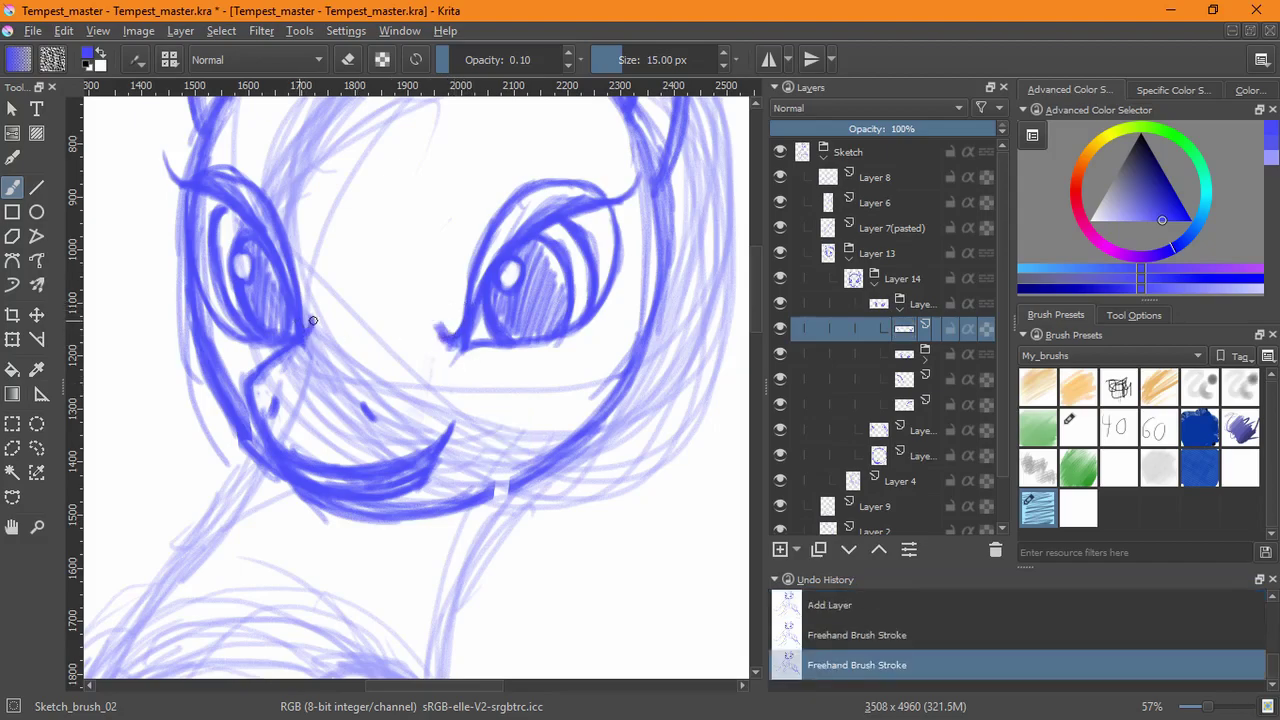
left_click_drag(252, 414, 258, 402)
left_click_drag(456, 336, 462, 318)
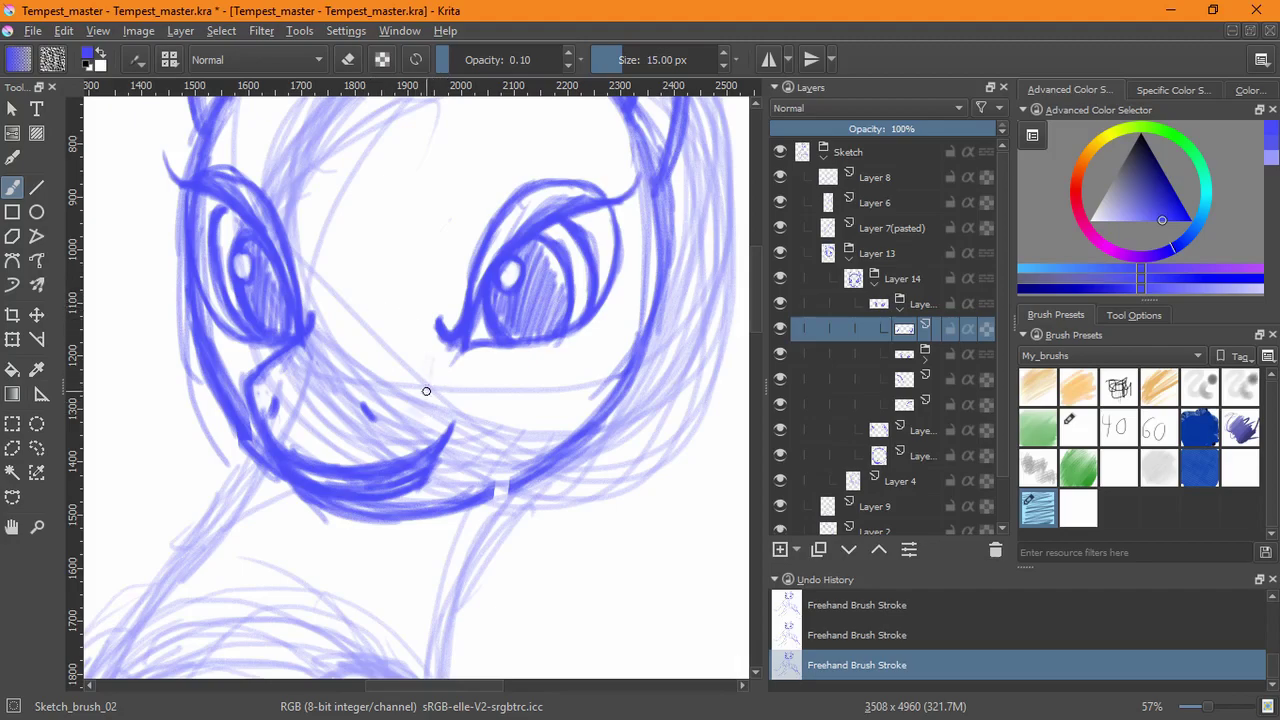
key("ctrl+z")
key("ctrl+z")
- Try out small U-shaped curls on the forehead area between the two eyes, and undo them
mouse_move(427, 293)
left_mouse_down()
mouse_move(440, 301)
mouse_move(377, 288)
mouse_move(418, 303)
left_mouse_up()
key("ctrl+z")
mouse_move(319, 280)
left_mouse_down()
mouse_move(304, 305)
mouse_move(313, 295)
left_mouse_up()
key("ctrl+z")
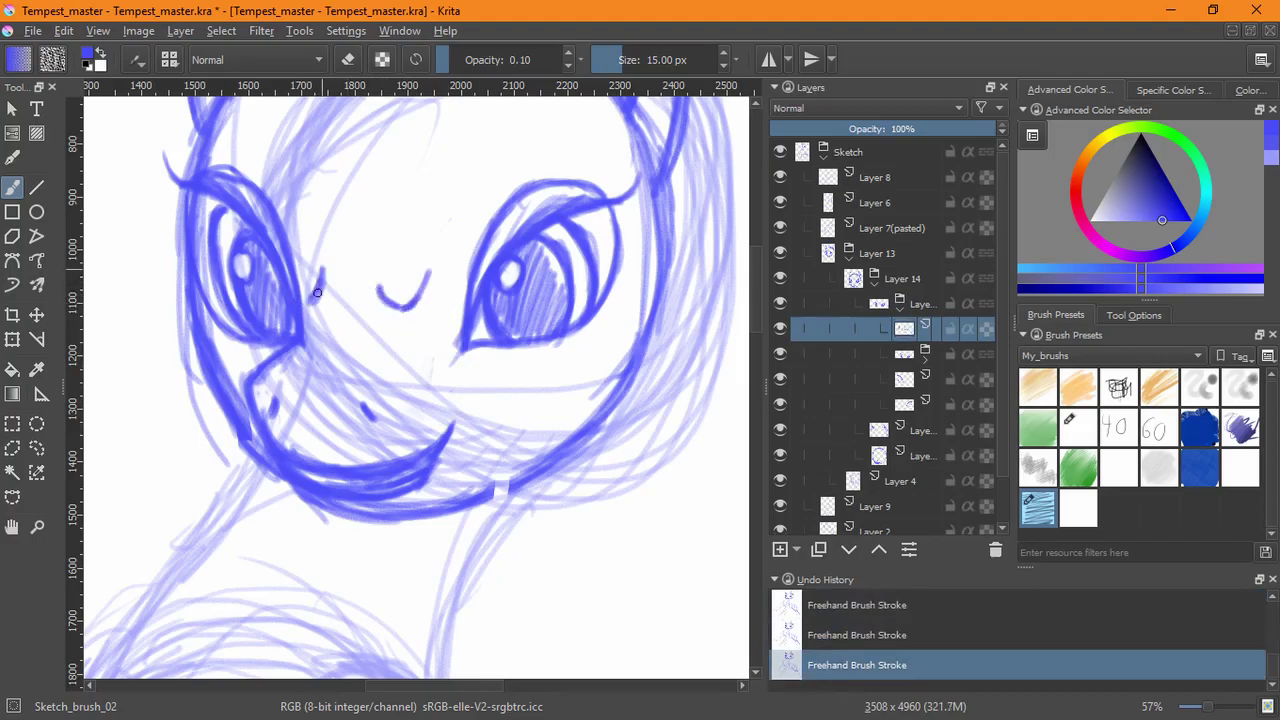
mouse_move(380, 289)
left_mouse_down()
mouse_move(409, 293)
mouse_move(437, 380)
mouse_move(465, 258)
left_mouse_up()
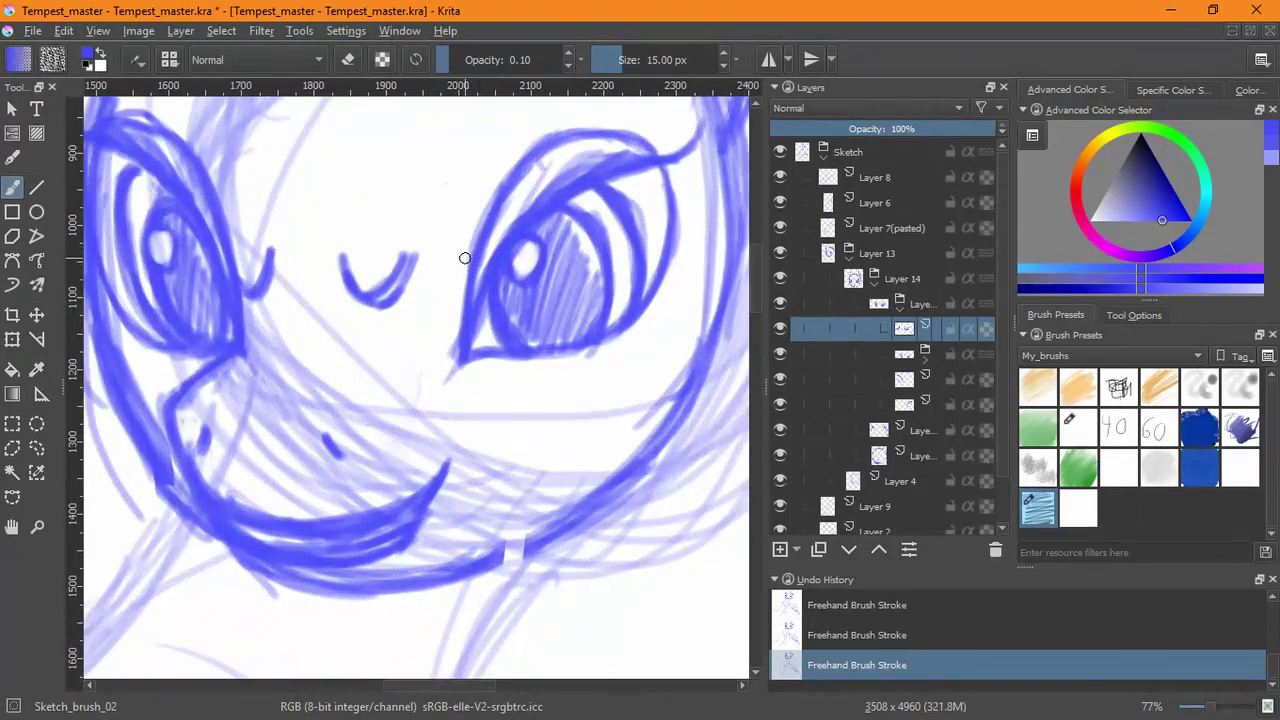
key("ctrl+z")
key("ctrl+z")
key("ctrl+z")
key("ctrl+z")
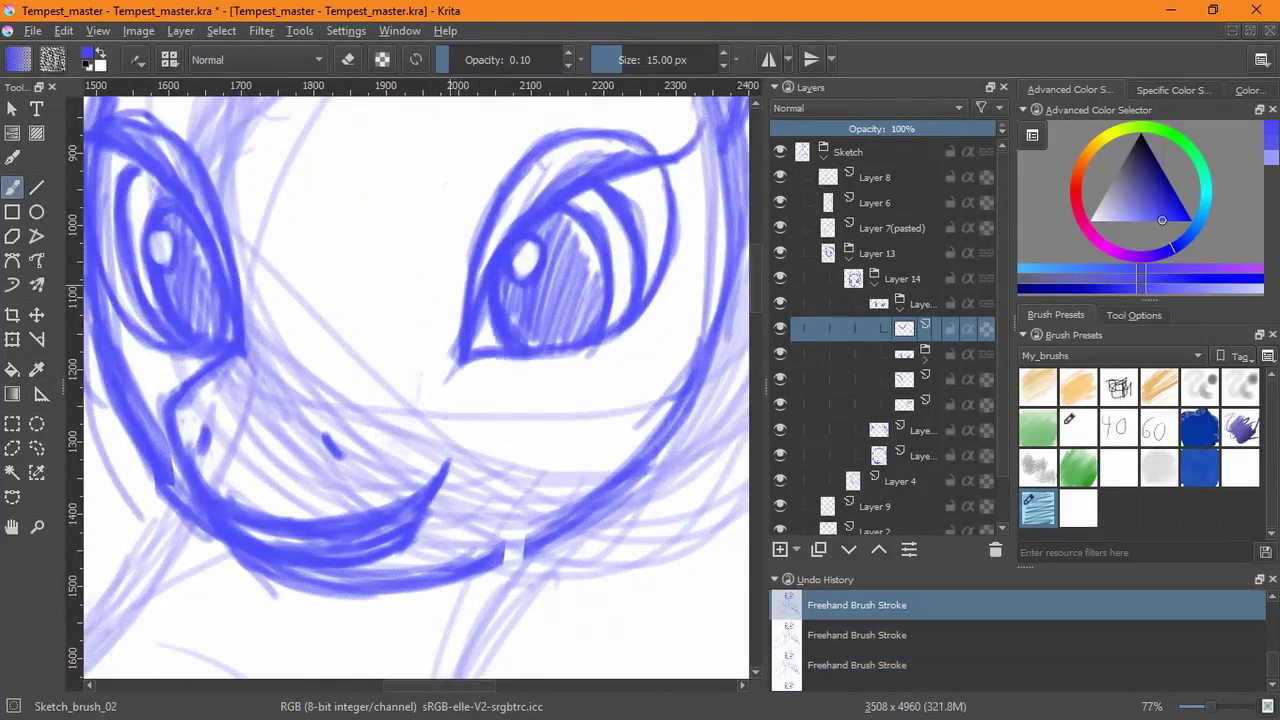
- Sketch a short upward-curling stroke extending outward from the inner corner of the larger, near eye
mouse_move(465, 307)
left_mouse_down()
mouse_move(455, 345)
mouse_move(429, 331)
mouse_move(466, 318)
left_mouse_up()
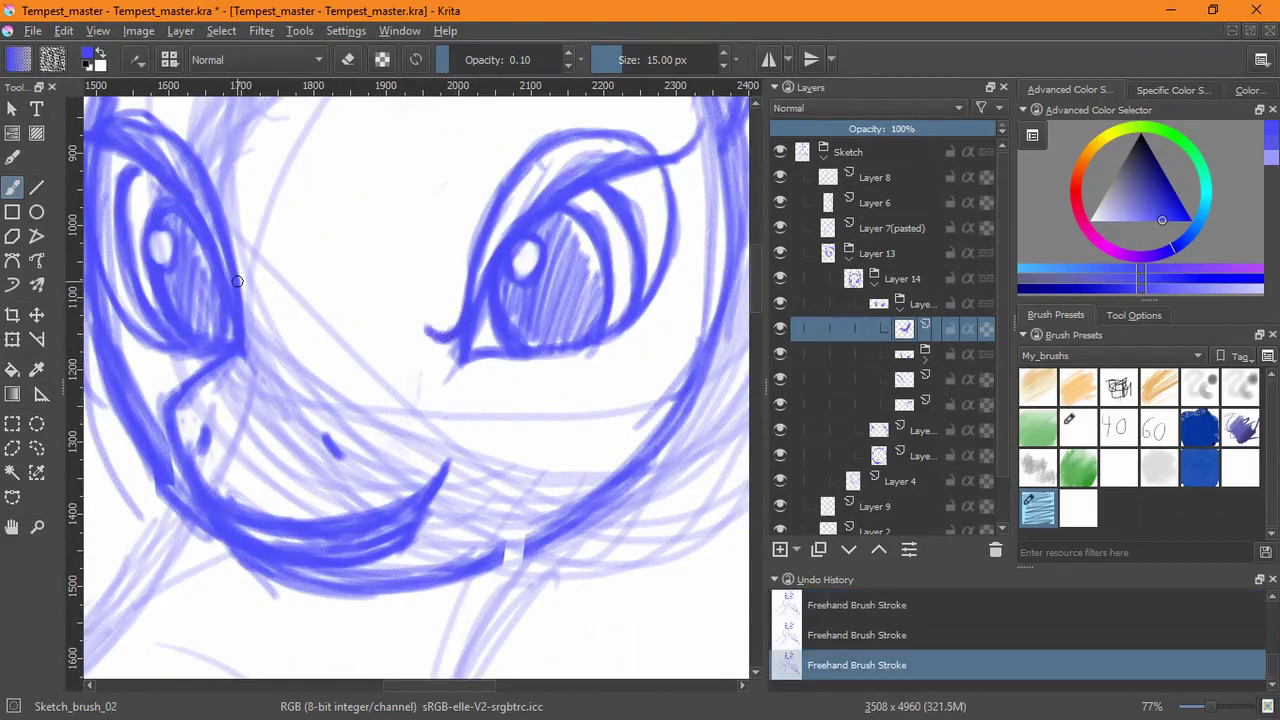
mouse_move(238, 298)
left_mouse_down()
mouse_move(247, 316)
mouse_move(248, 263)
mouse_move(246, 303)
left_mouse_up()
key("ctrl+z")
key("ctrl+z")
key("ctrl+z")
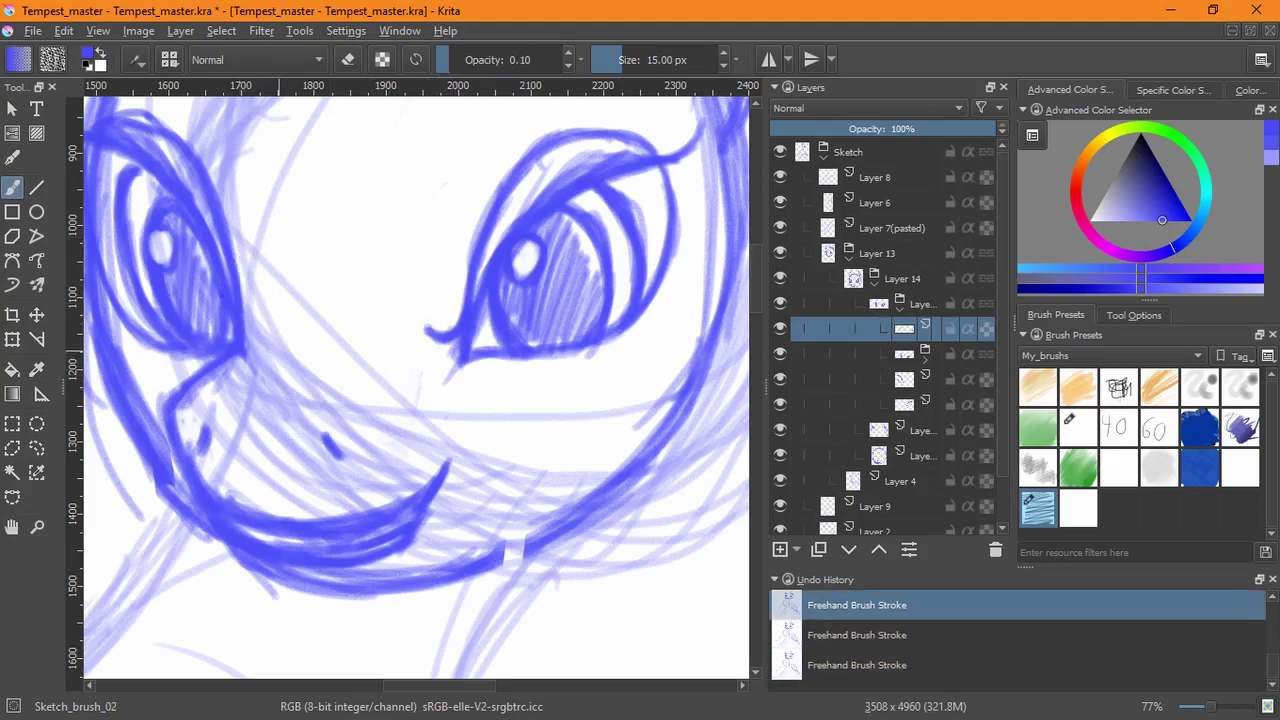
key("ctrl+shift+z")
key("ctrl+shift+z")
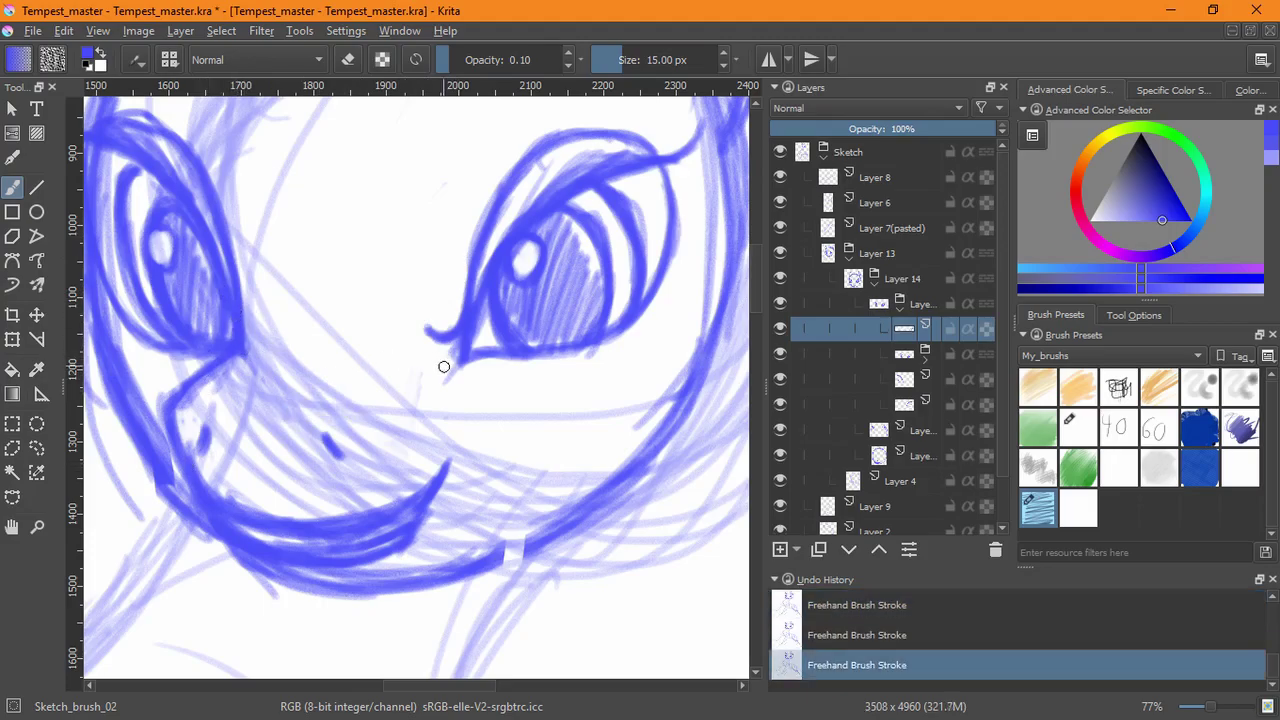
- Try sketching a matching short curl at the inner corner of the narrower, far eye, and undo it
scroll(441, 364, "down", 5)
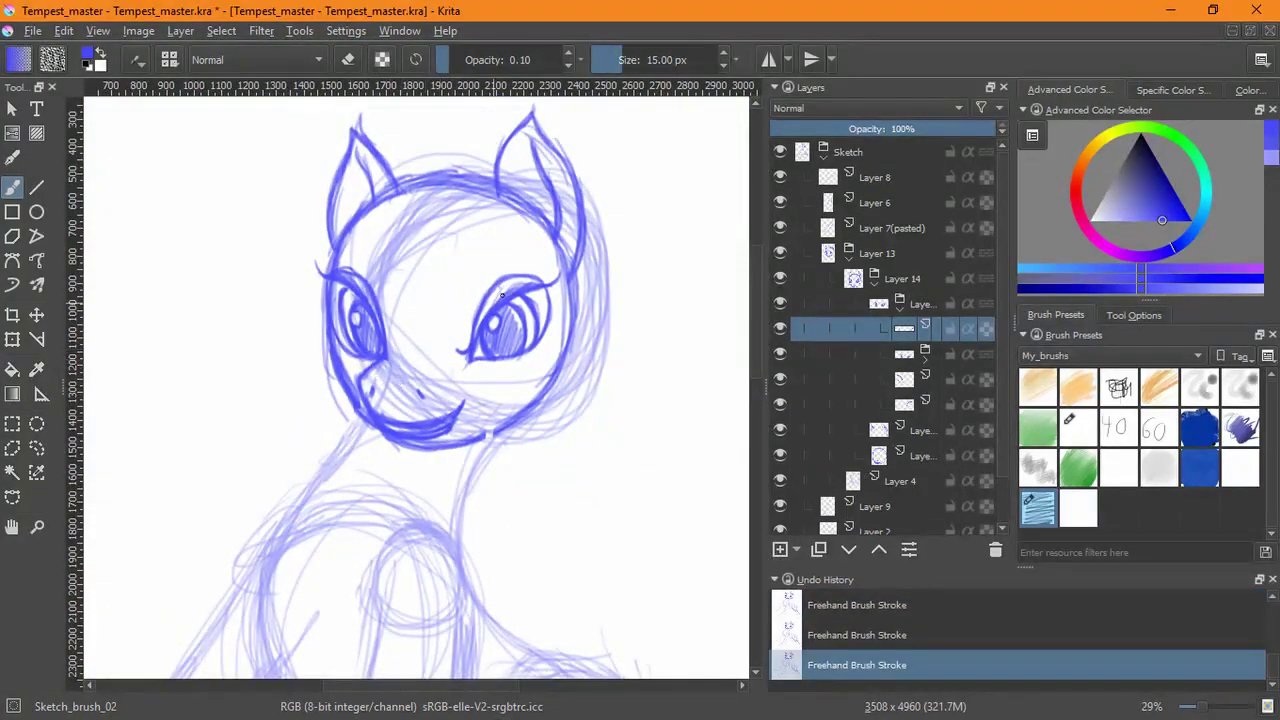
scroll(426, 269, "up", 5)
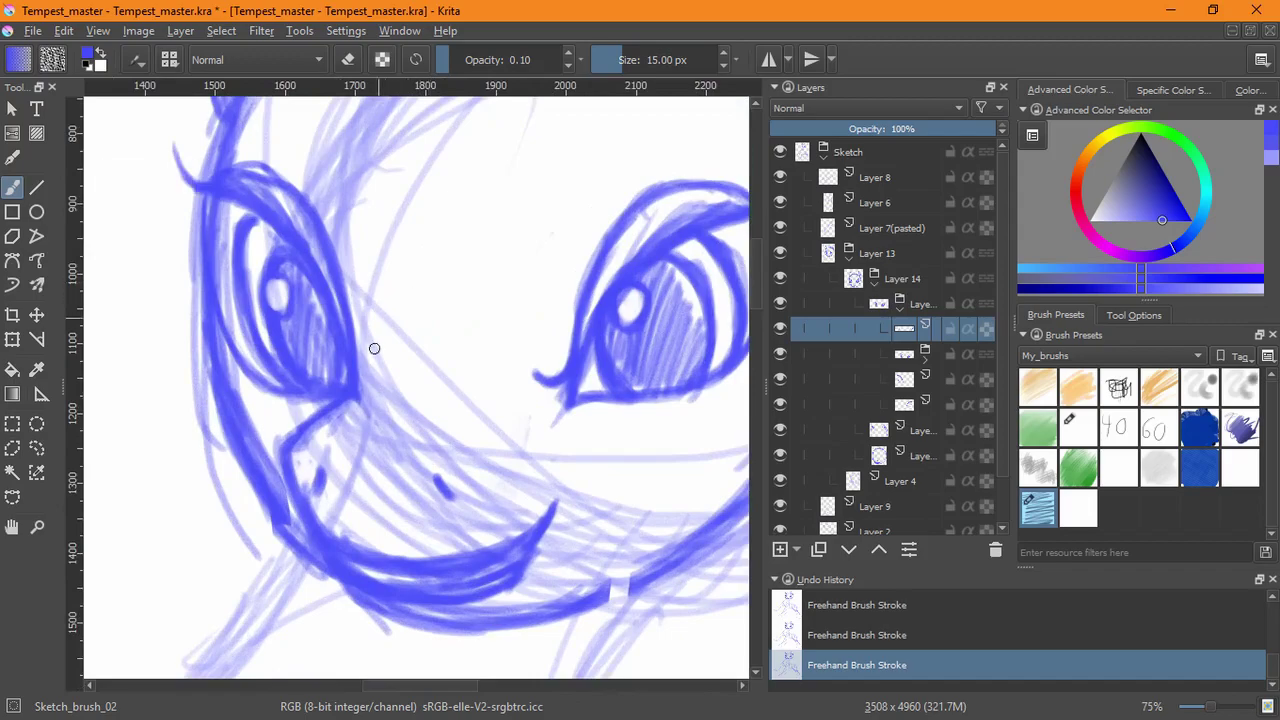
left_click_drag(364, 330, 378, 296)
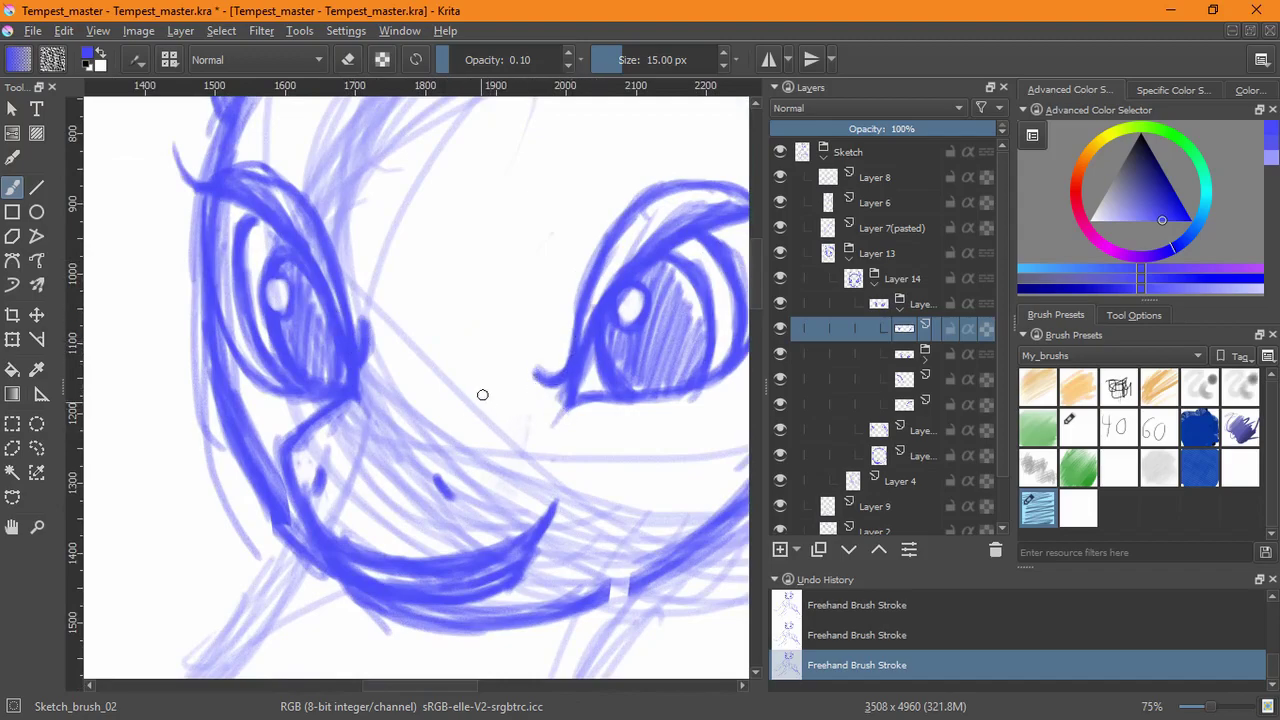
left_click_drag(352, 393, 375, 388)
key("ctrl+z")
key("ctrl+z")
key("ctrl+z")
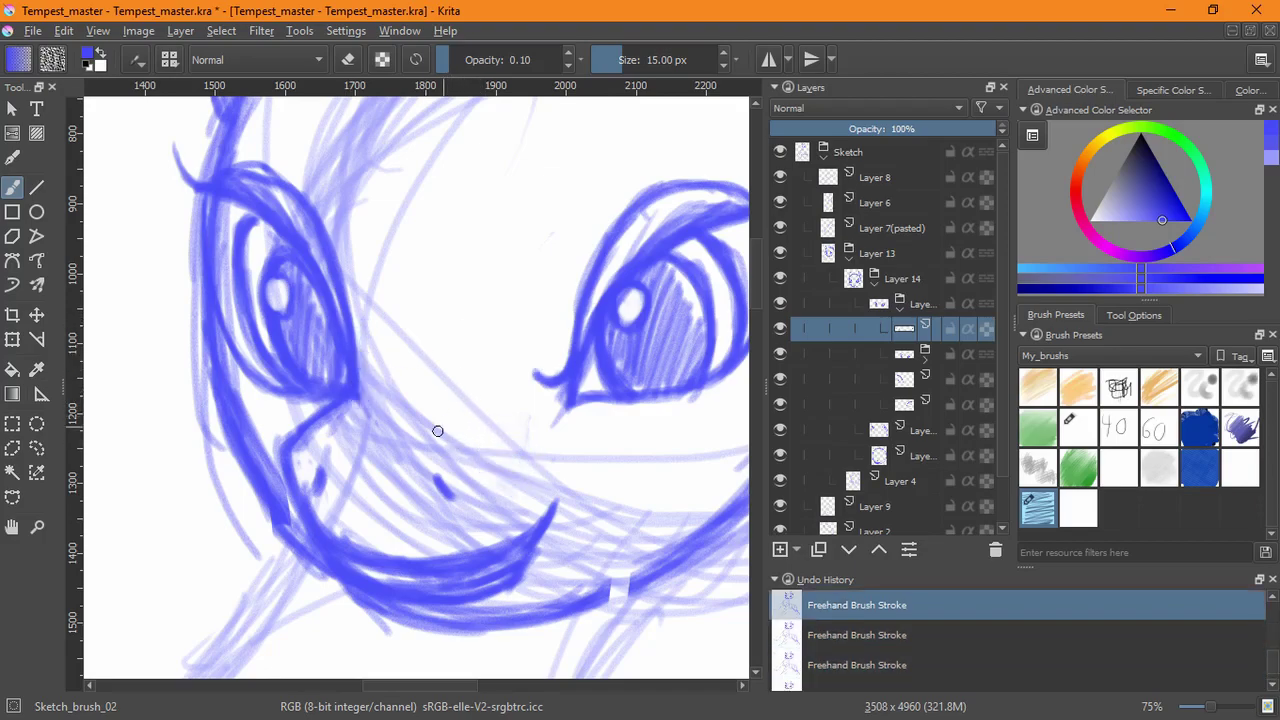
left_click_drag(504, 320, 414, 368)
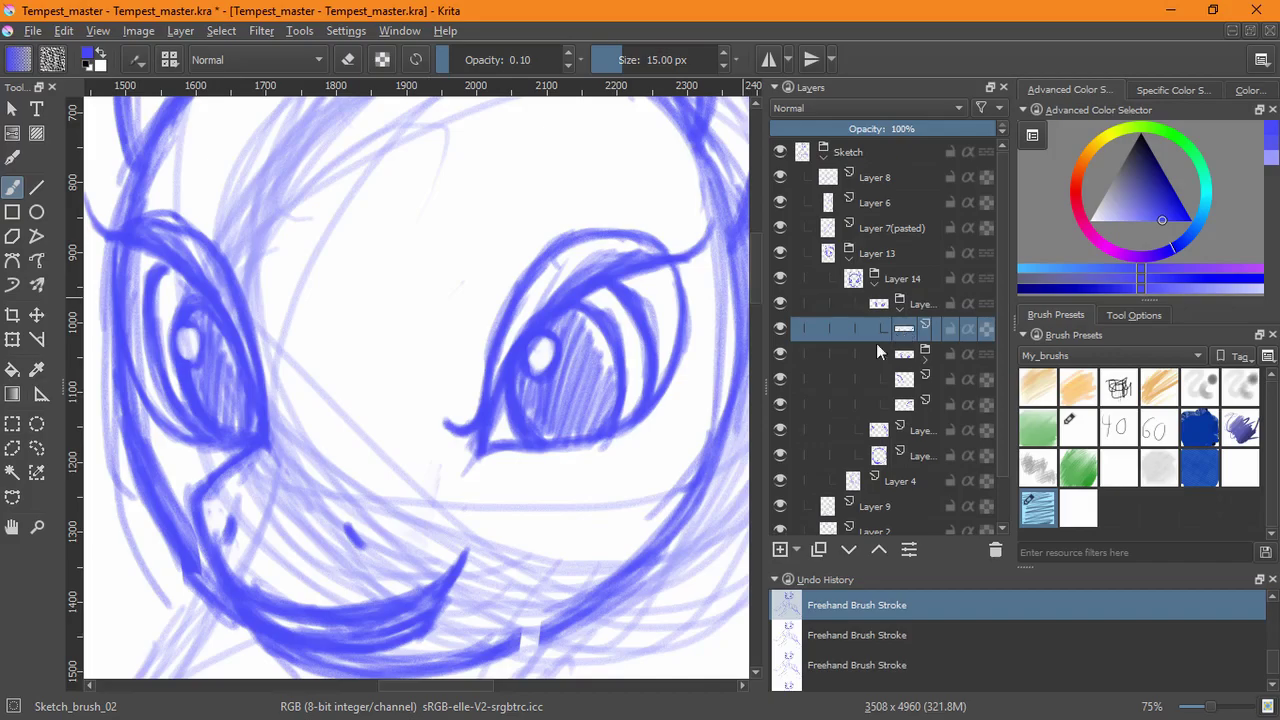
- Redo the undone brush strokes, then expand the nested group below the top eye sublayer and toggle its visibility to check its contents
key("ctrl+shift+z")
key("ctrl+shift+z")
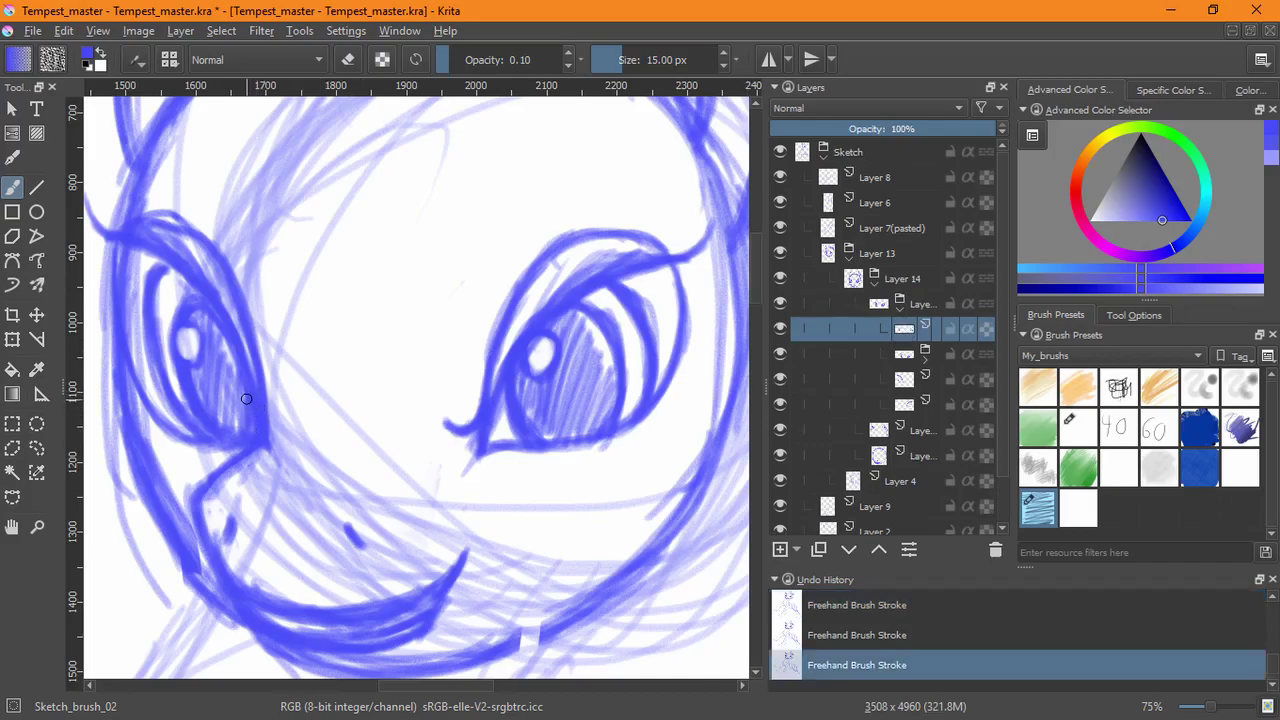
left_click(925, 358)
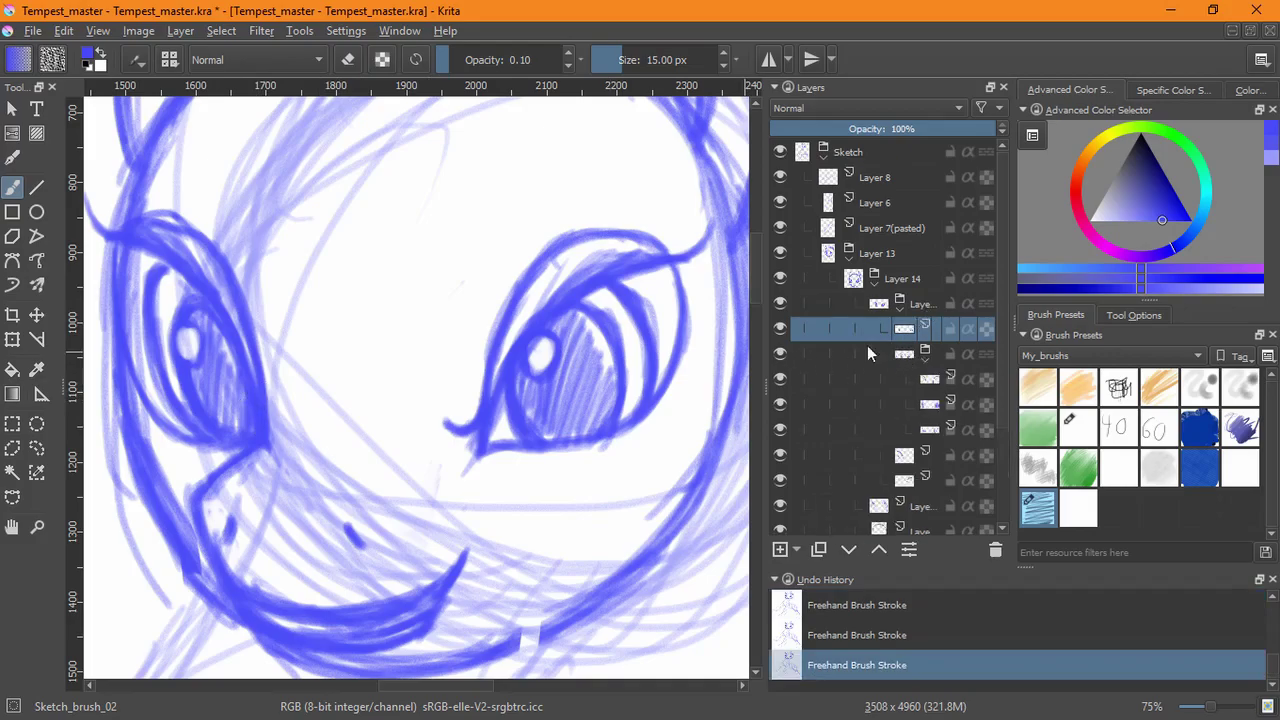
left_click(886, 348)
left_click(780, 353)
left_click(780, 353)
left_click(780, 353)
left_click(780, 353)
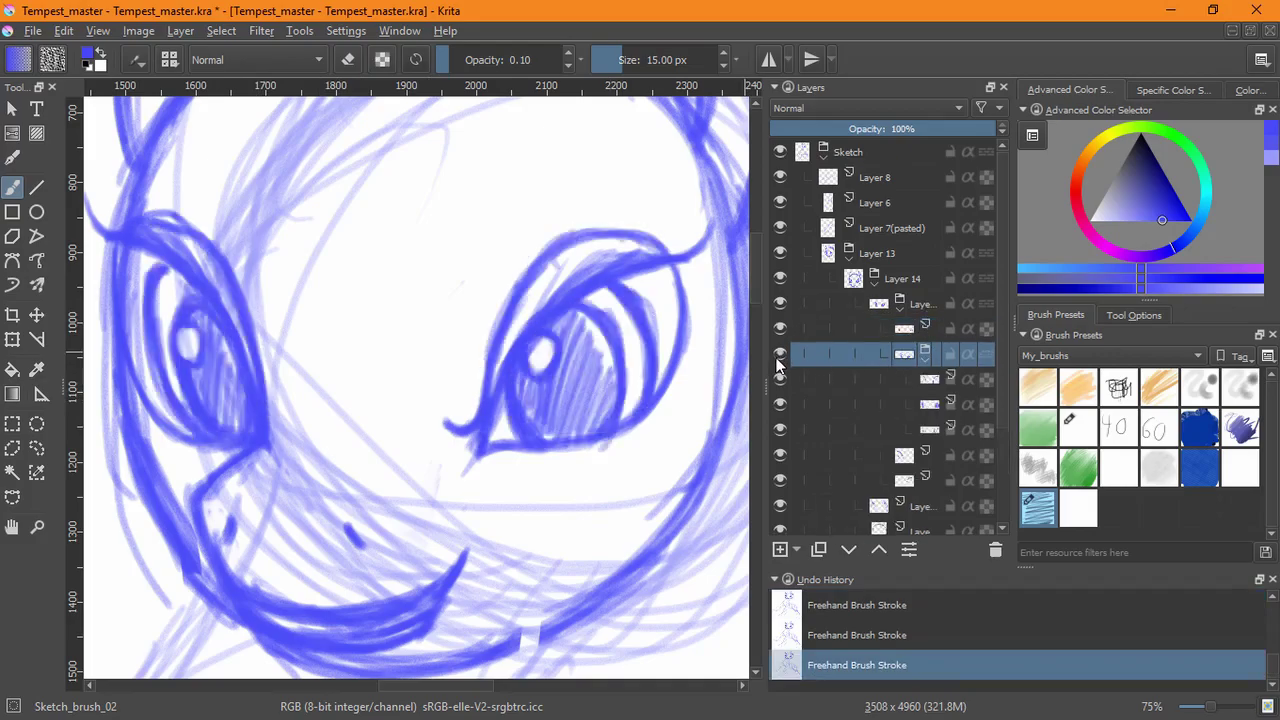
- In the group holding both eyes, outline the left eye with a freehand selection, transform it slightly narrower, and deselect
left_click(914, 304)
left_click(780, 303)
left_click(780, 303)
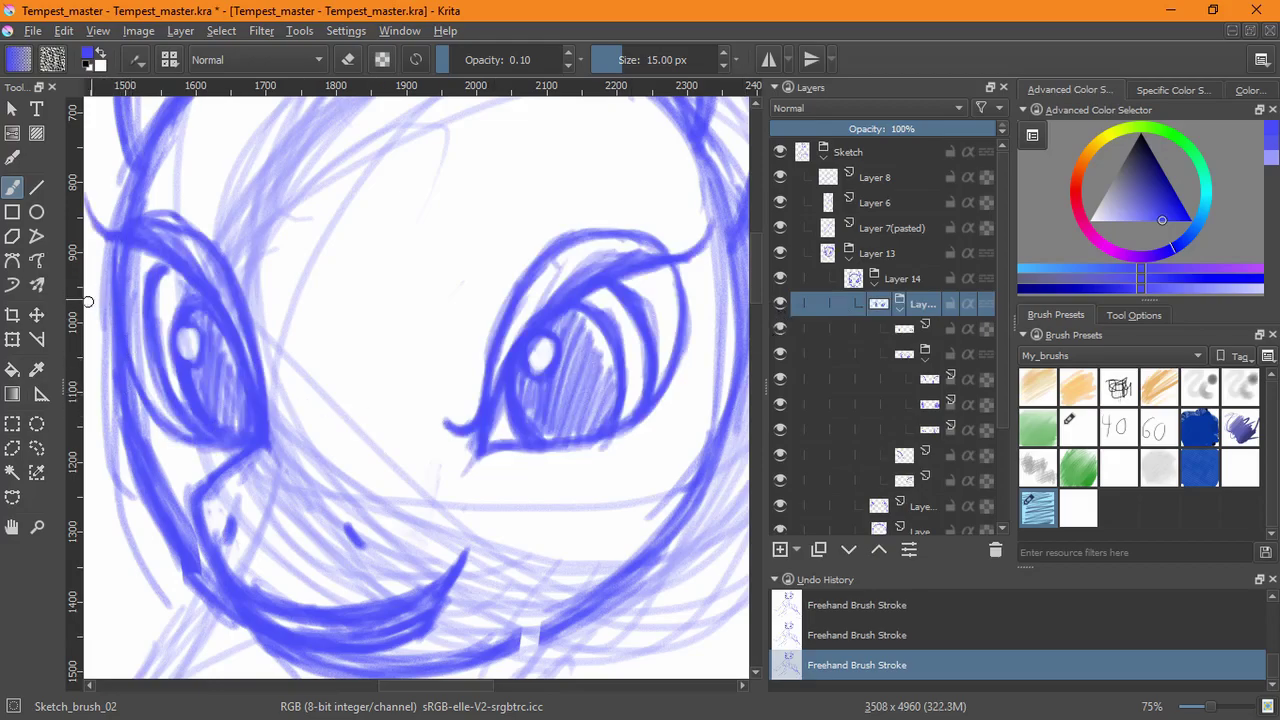
key("ctrl+t")
left_click_drag(346, 366, 424, 409)
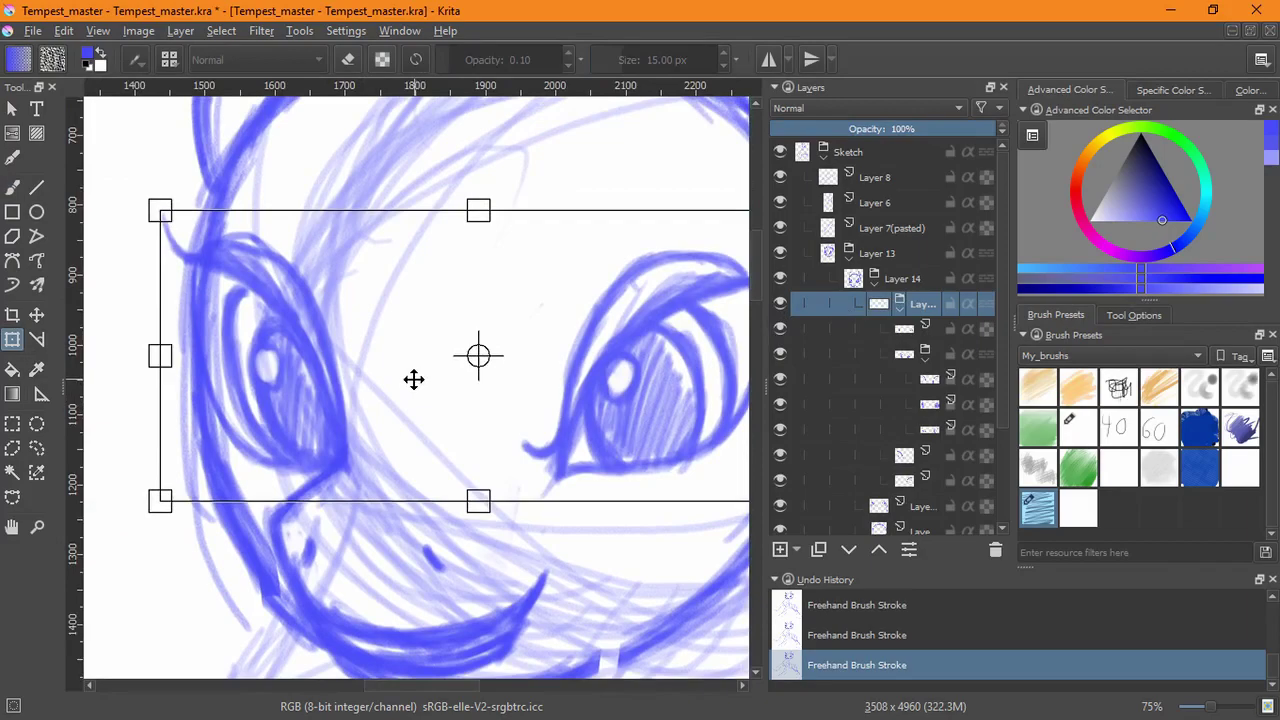
left_click(36, 448)
left_click_drag(143, 230, 305, 185)
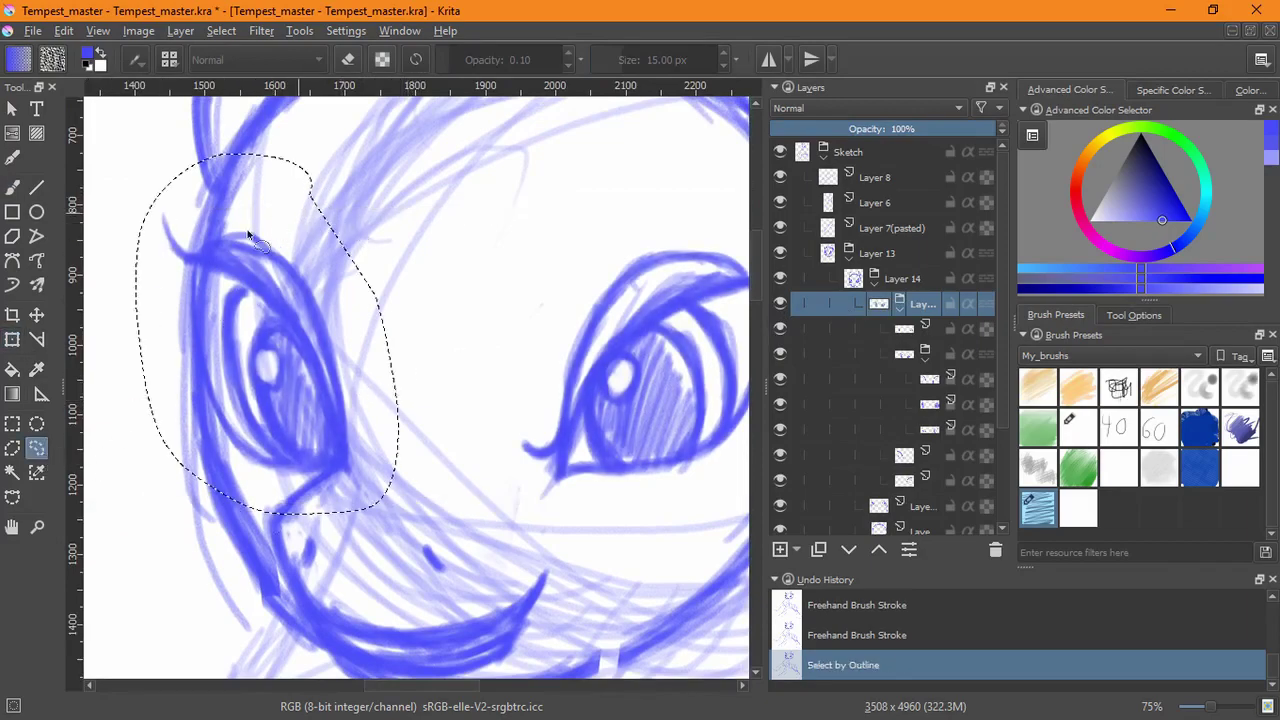
key("ctrl+t")
left_click_drag(394, 330, 371, 334)
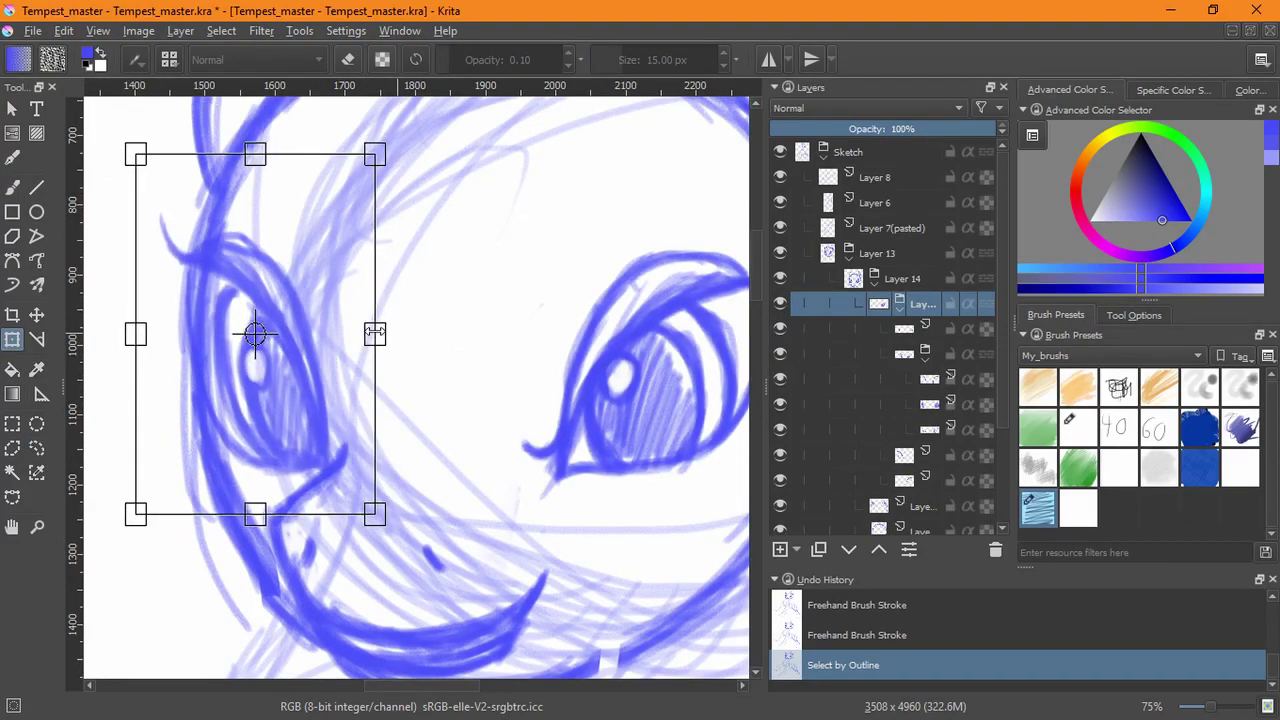
key("Return")
left_click(221, 31)
left_click(225, 70)
- Toggle the visibility of the eye group's sublayers to find the one holding the inner-corner lash strokes
left_click(781, 379)
left_click(781, 379)
left_click(779, 398)
left_click(779, 398)
left_click(781, 426)
left_click(781, 426)
left_click(780, 378)
left_click(780, 379)
left_click(780, 379)
left_click(780, 379)
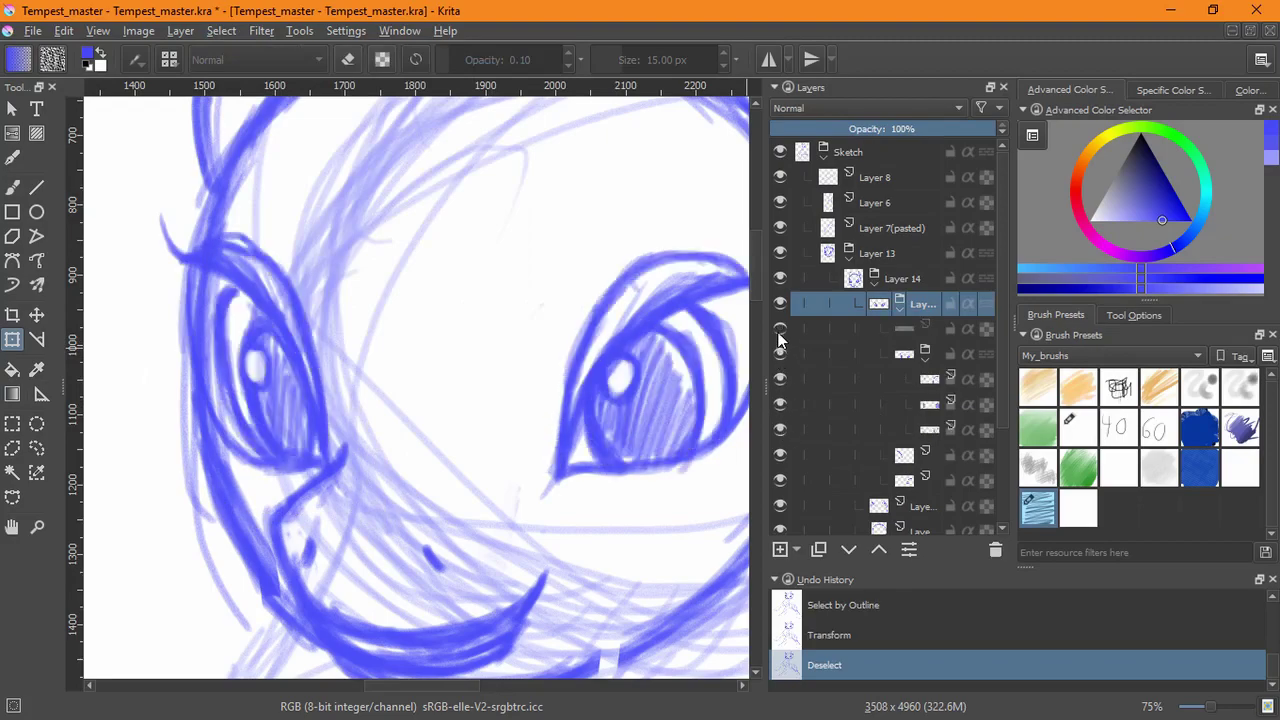
- Draw a small curled lash at the left eye's inner corner on the top eye sublayer with the 15 px sketch brush
left_click(897, 328)
key("b")
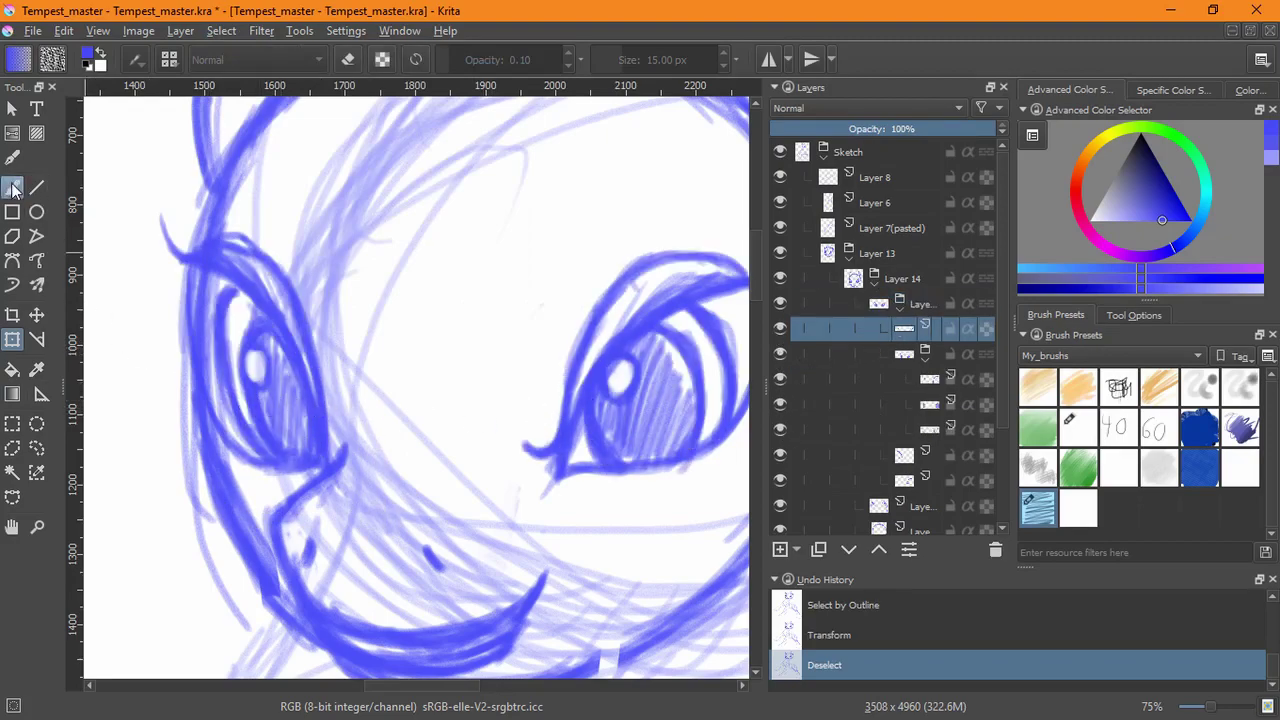
left_click_drag(334, 448, 343, 432)
mouse_move(334, 452)
left_mouse_down()
mouse_move(344, 430)
mouse_move(334, 450)
left_mouse_up()
key("ctrl+z")
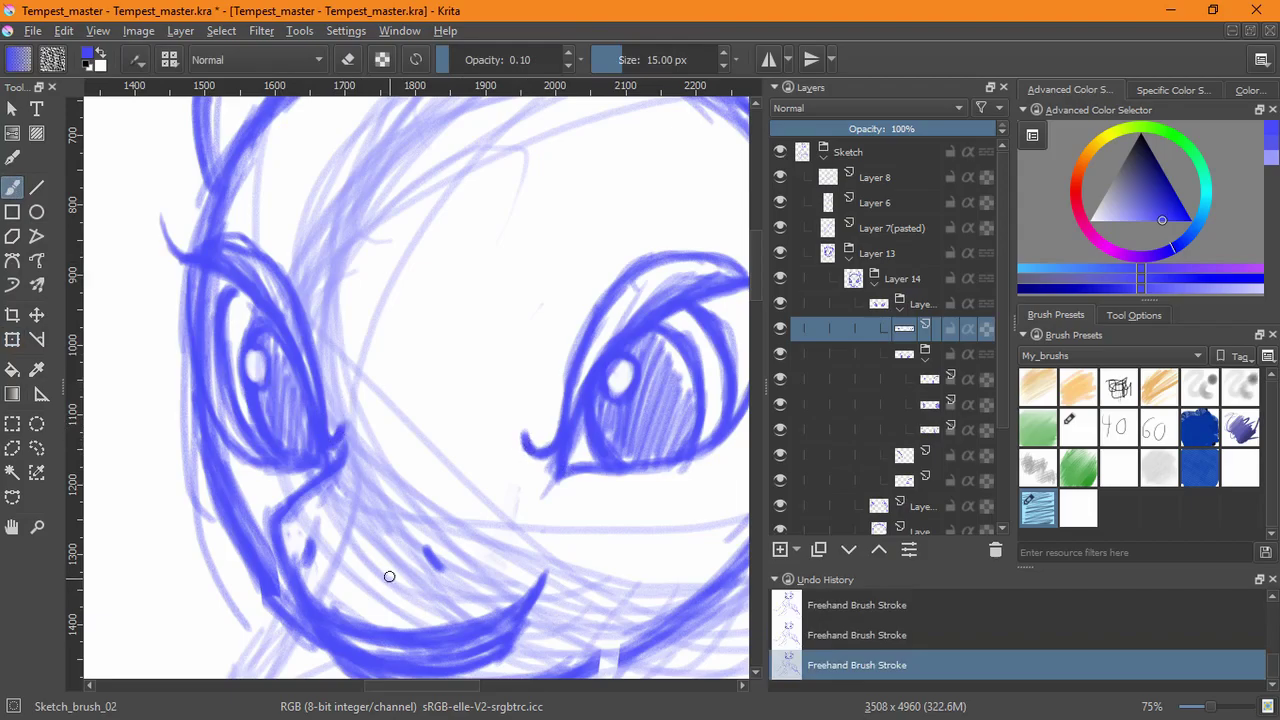
- Try short steep crease strokes on the forehead between the eyes, and undo them
mouse_move(469, 449)
left_mouse_down()
mouse_move(440, 583)
mouse_move(470, 470)
left_mouse_up()
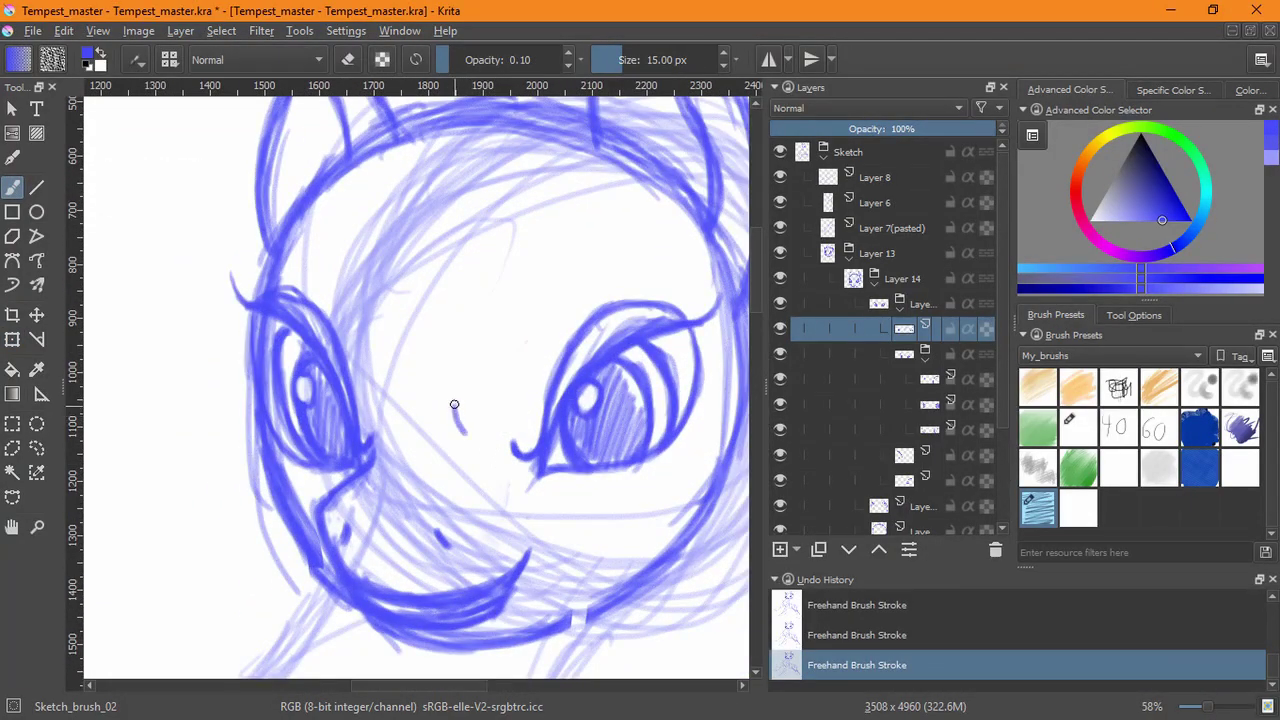
key("ctrl+z")
left_click_drag(474, 350, 479, 388)
left_click_drag(475, 346, 480, 385)
left_click_drag(498, 368, 484, 388)
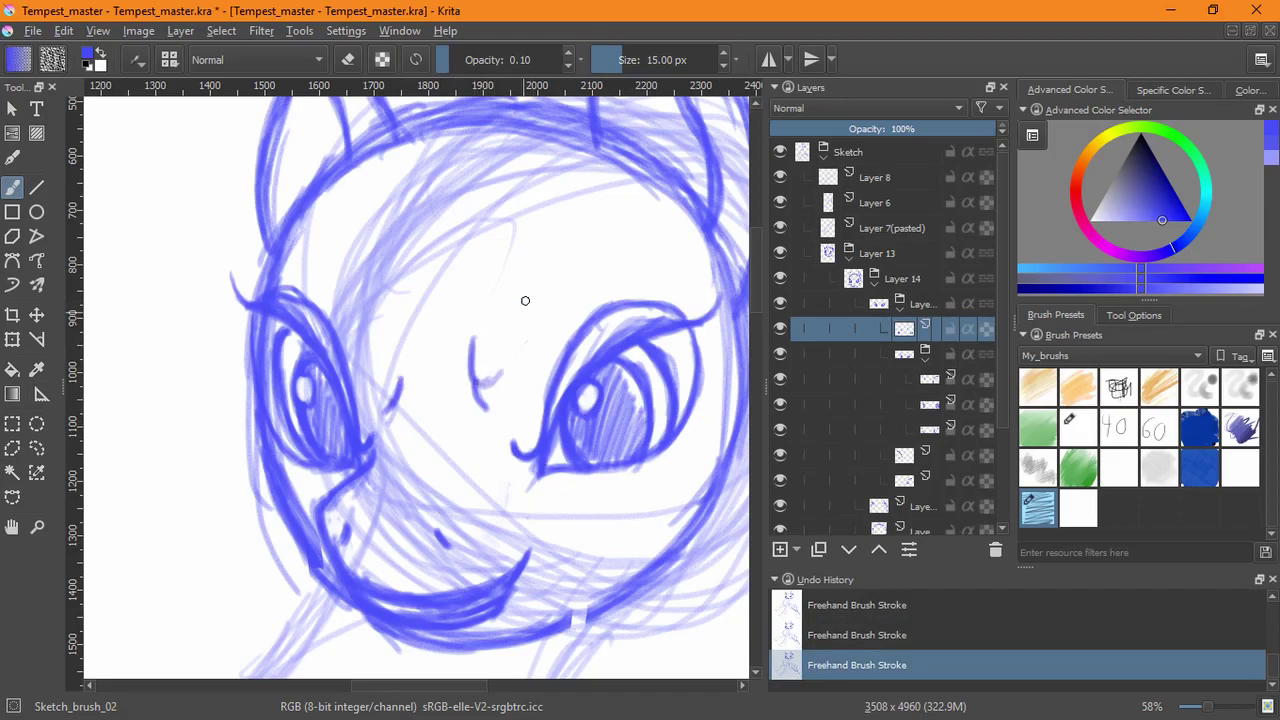
key("ctrl+z")
key("ctrl+z")
key("ctrl+z")
key("ctrl+z")
key("ctrl+z")
- Try sketching curved eyebrows with hooked inner ends above both eyes, redoing the right brow's arc several times
mouse_move(463, 363)
left_mouse_down()
mouse_move(476, 386)
mouse_move(510, 369)
left_mouse_up()
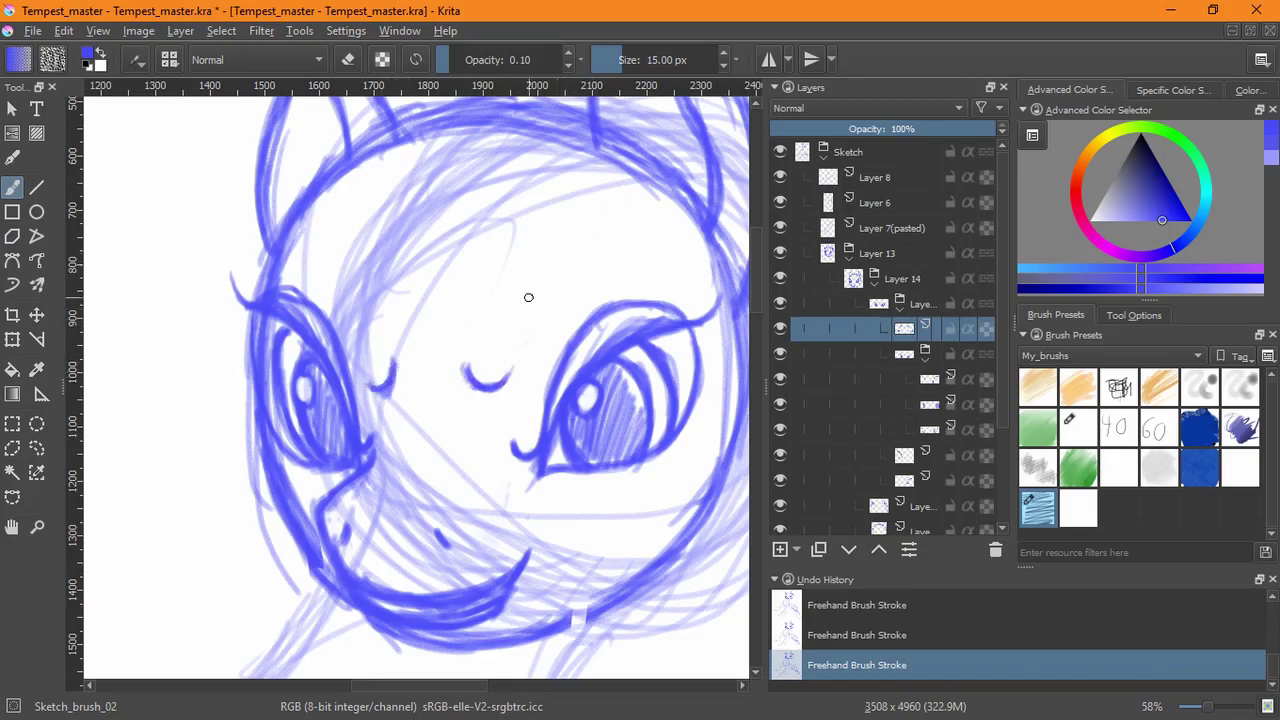
left_click_drag(516, 350, 597, 277)
key("ctrl+z")
mouse_move(487, 372)
left_mouse_down()
mouse_move(563, 292)
mouse_move(606, 269)
left_mouse_up()
key("ctrl+z")
left_click_drag(528, 325, 606, 262)
key("ctrl+z")
left_click_drag(533, 326, 616, 263)
key("ctrl+z")
mouse_move(506, 374)
left_mouse_down()
mouse_move(522, 342)
mouse_move(602, 262)
left_mouse_up()
left_click_drag(324, 304, 371, 387)
left_click_drag(302, 267, 352, 342)
mouse_move(545, 403)
left_mouse_down()
mouse_move(531, 489)
mouse_move(560, 403)
left_mouse_up()
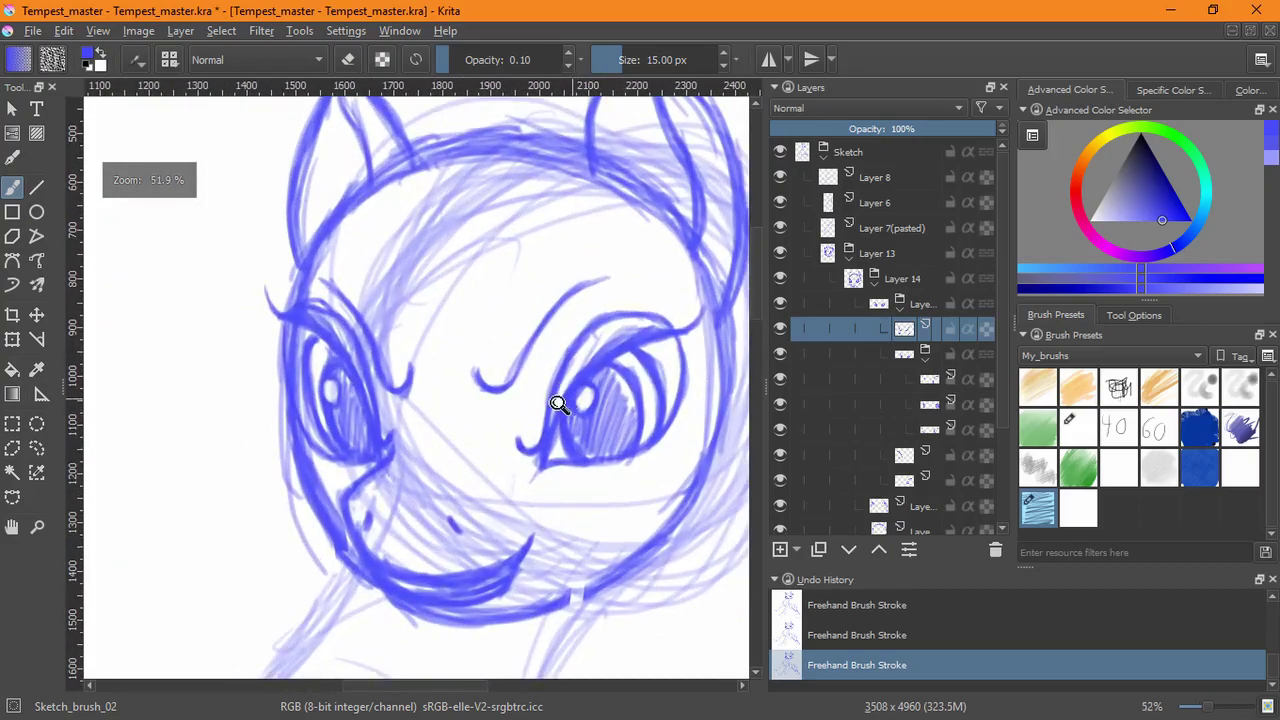
- Undo the eyebrow strokes above both eyes
key("ctrl+z")
key("ctrl+z")
key("ctrl+z")
key("ctrl+z")
key("ctrl+z")
key("ctrl+z")
key("ctrl+z")
key("ctrl+z")
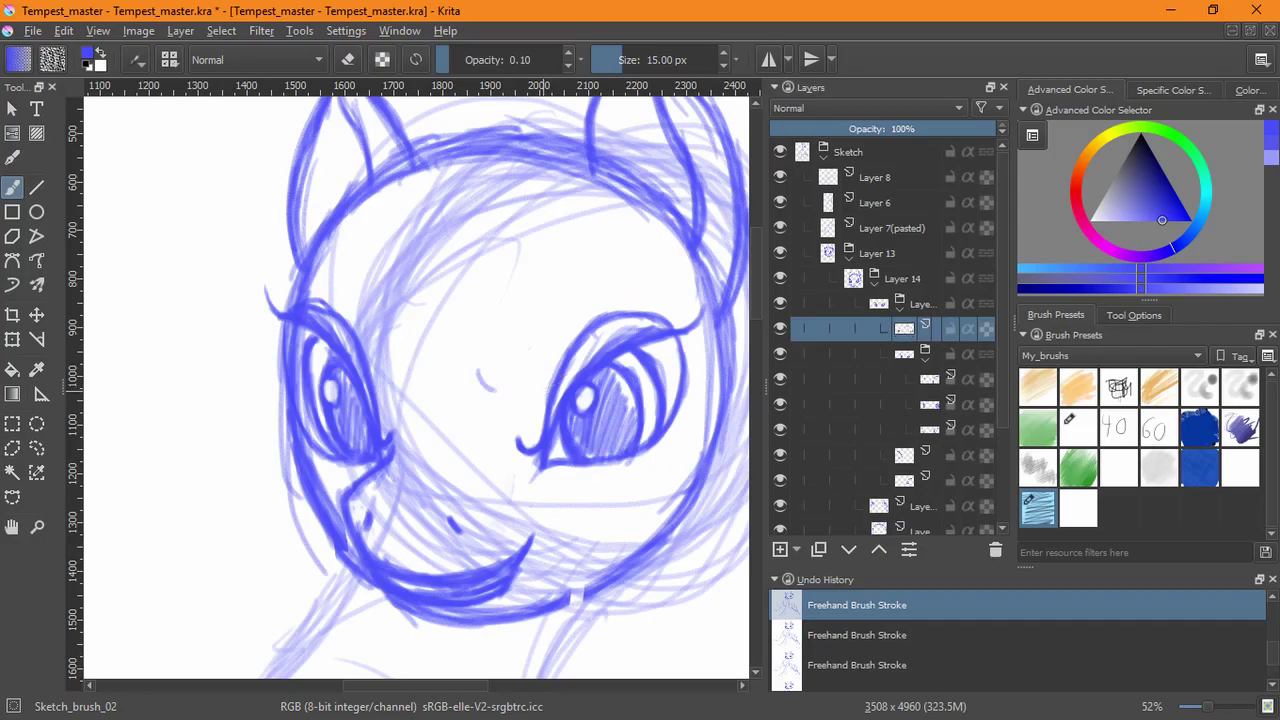
- Erase the curled lash strokes at the inner corners of both eyes using the Ink_brush_25_2 preset as an eraser
left_click_drag(481, 441, 449, 543)
left_click_drag(478, 478, 582, 288)
left_click_drag(582, 288, 482, 510)
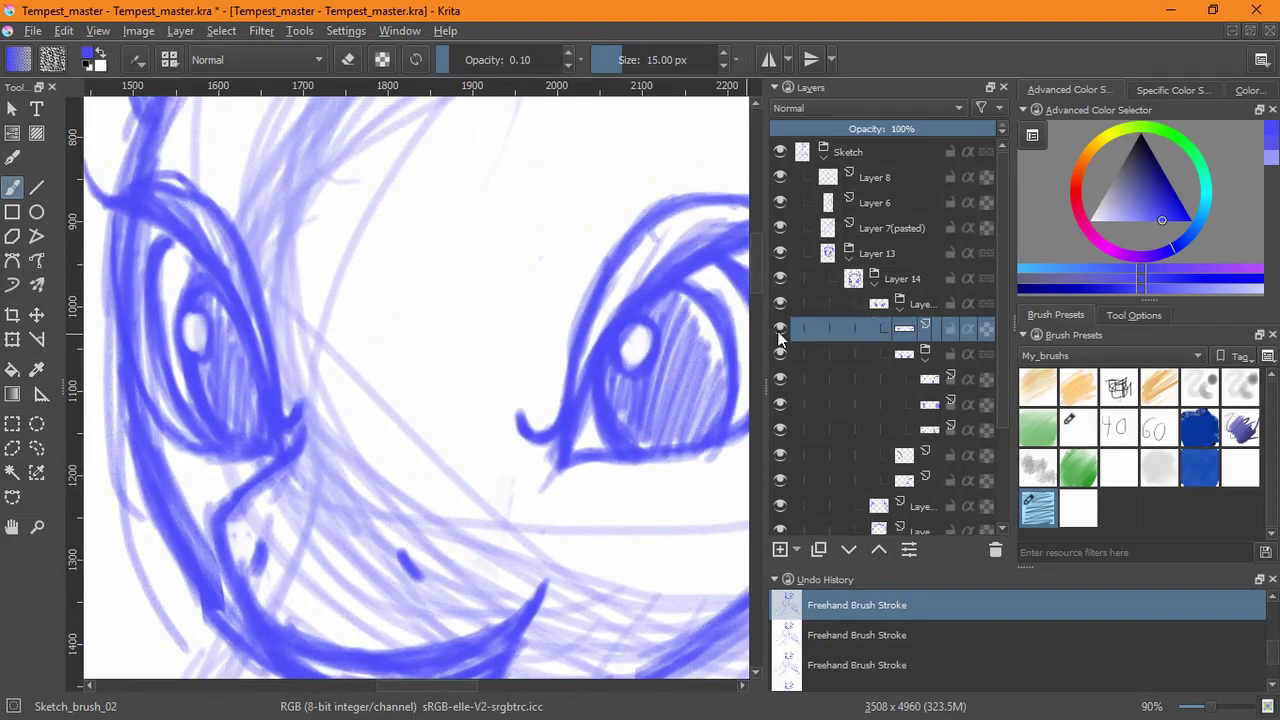
left_click(1073, 432)
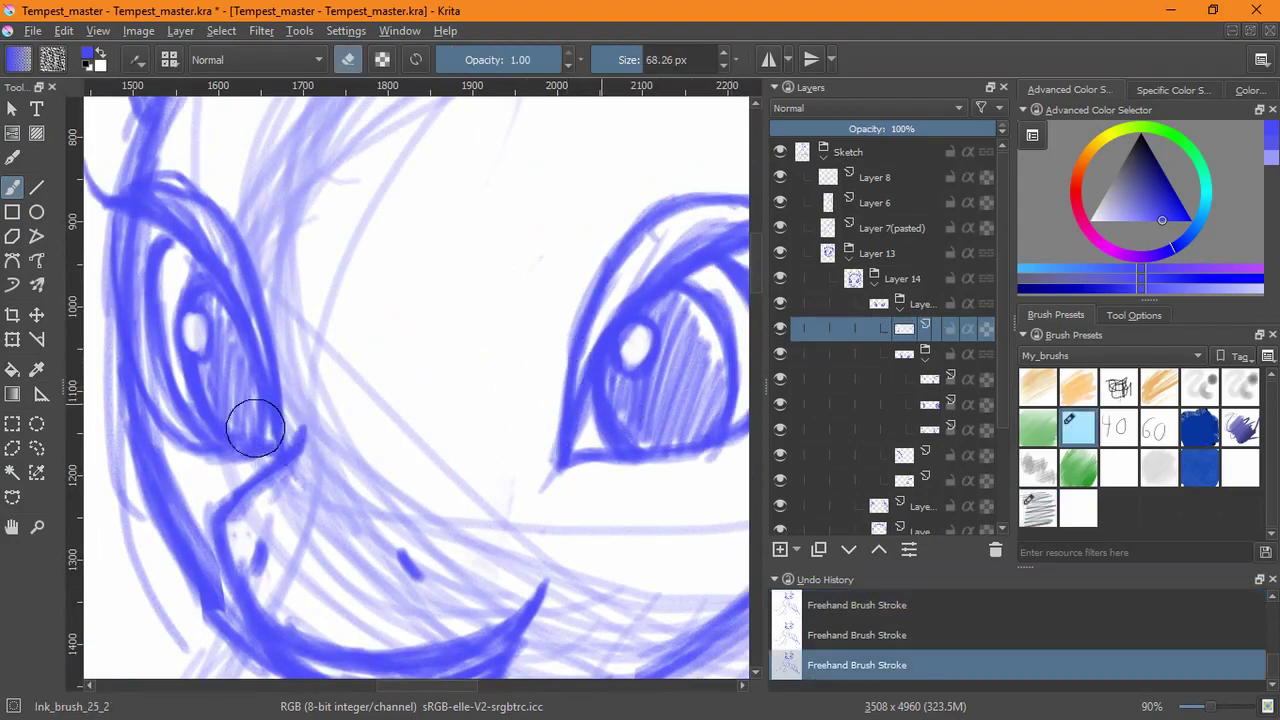
- Sketch the right eyebrow with Sketch_brush_02 at 15 px as a rising arc with a hooked inner end
left_click(1040, 509)
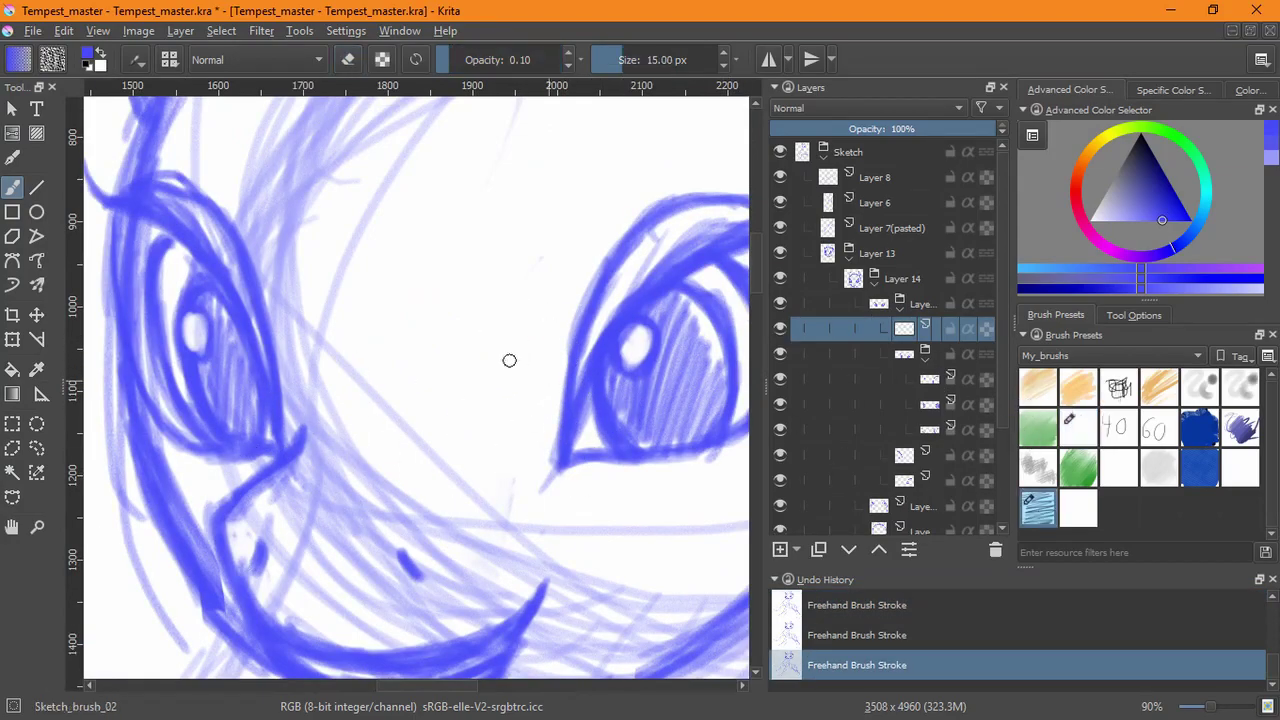
mouse_move(490, 313)
left_mouse_down()
mouse_move(526, 297)
mouse_move(649, 134)
mouse_move(580, 228)
mouse_move(672, 136)
left_mouse_up()
left_click_drag(599, 266, 467, 382)
left_click_drag(512, 270, 571, 238)
left_click_drag(431, 359, 501, 279)
left_click_drag(350, 424, 423, 389)
mouse_move(354, 423)
left_mouse_down()
mouse_move(426, 373)
mouse_move(496, 279)
left_mouse_up()
mouse_move(420, 505)
left_mouse_down()
mouse_move(549, 454)
mouse_move(608, 466)
left_mouse_up()
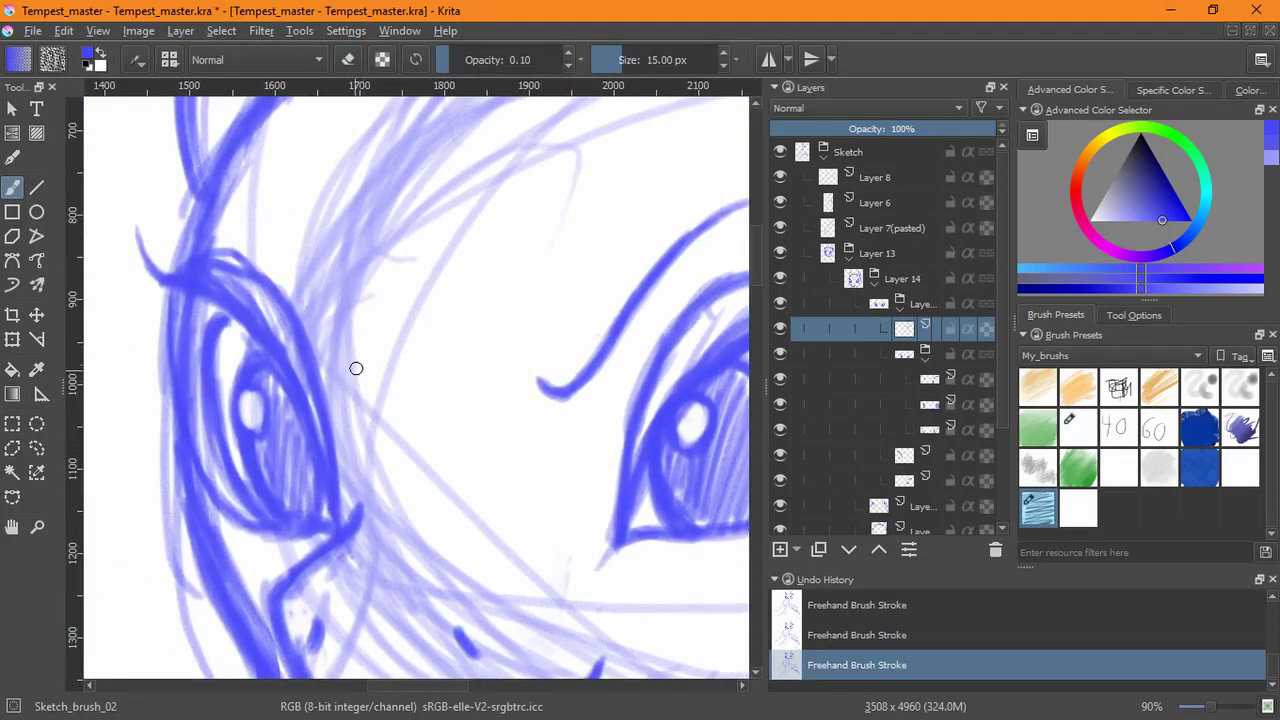
- Try sketching the left eyebrow close along the upper lid of the left eye, and undo it
key("ctrl+z")
key("ctrl+z")
key("ctrl+z")
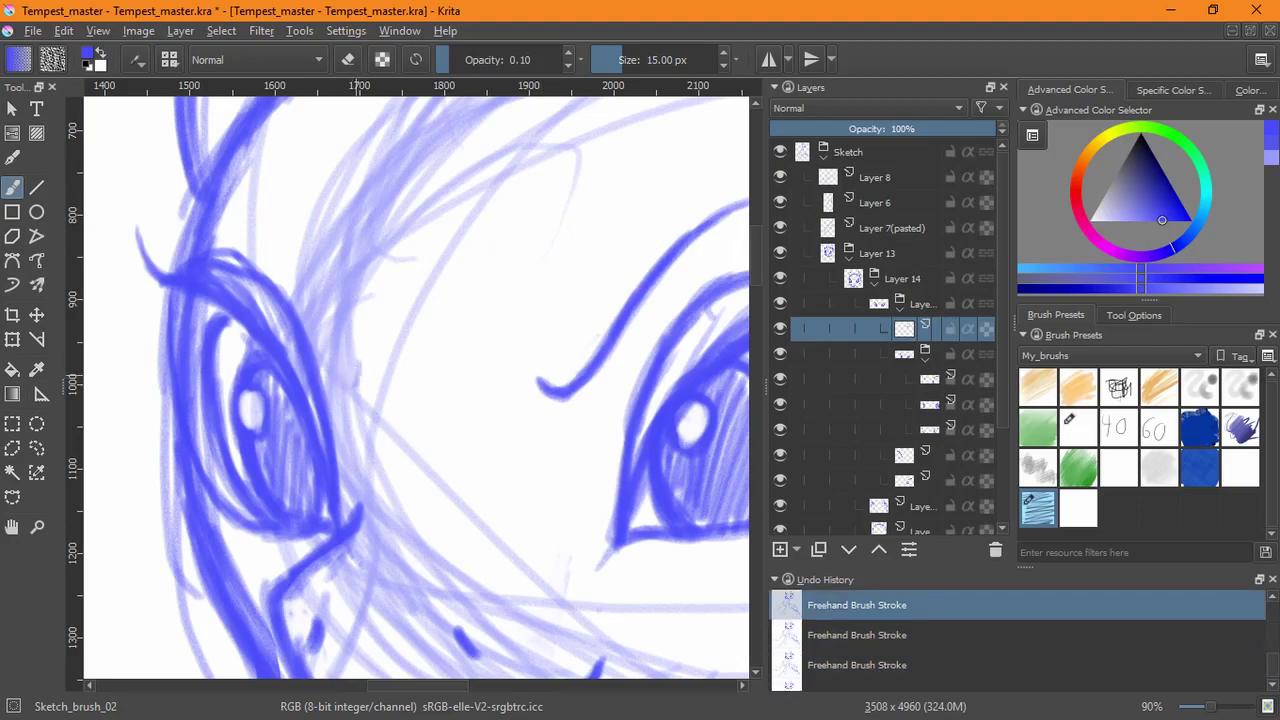
left_click_drag(356, 362, 359, 373)
mouse_move(222, 242)
left_mouse_down()
mouse_move(286, 277)
mouse_move(346, 386)
left_mouse_up()
key("ctrl+z")
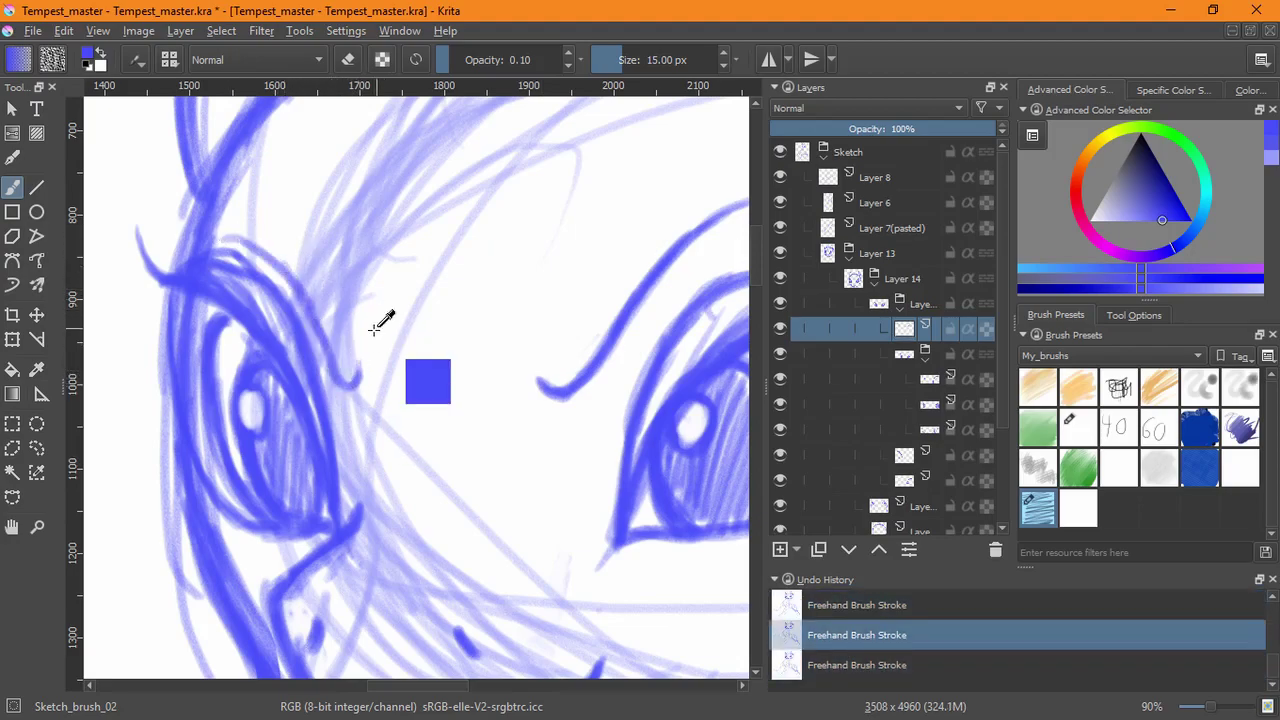
key("ctrl+z")
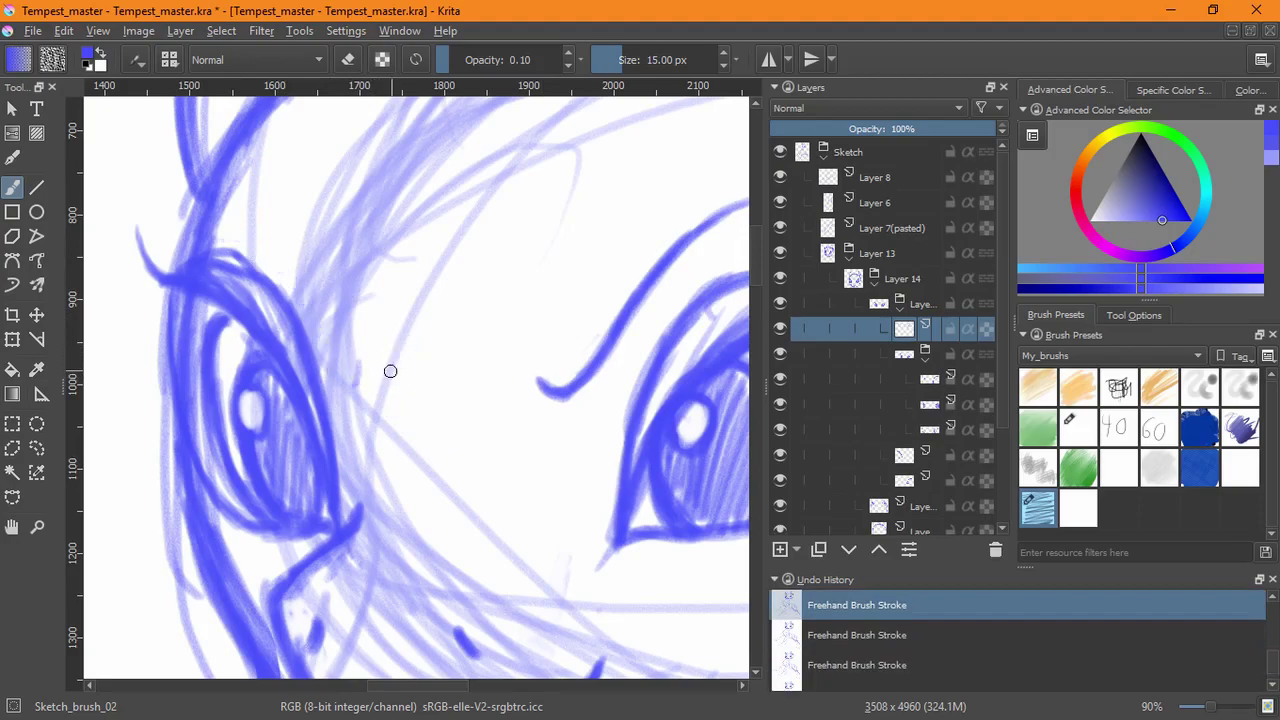
- Sketch the left eyebrow as an arc above the lid, ending in a small hook between the eyes
left_click_drag(386, 367, 369, 393)
mouse_move(211, 222)
left_mouse_down()
mouse_move(310, 269)
mouse_move(361, 388)
mouse_move(378, 348)
mouse_move(354, 380)
left_mouse_up()
key("ctrl+z")
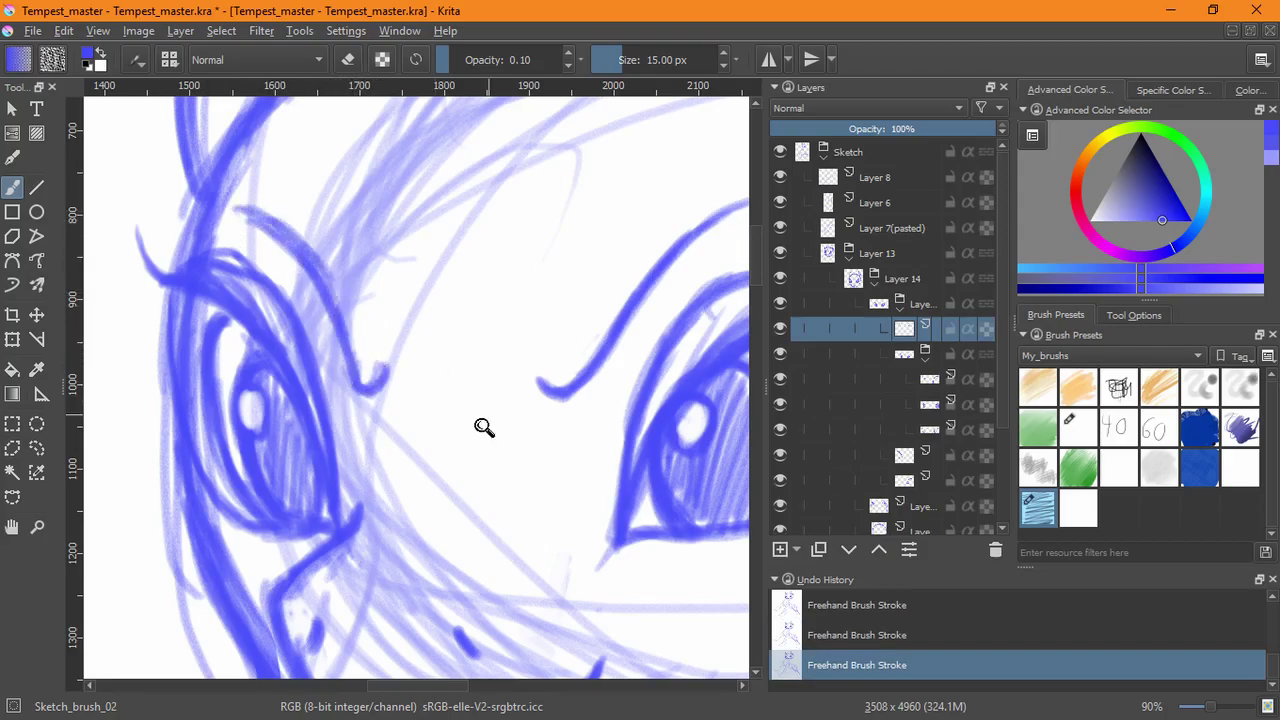
- Outline the left eyebrow with a freehand selection, transform it to tilt and fit closer to the eye, then deselect
left_click_drag(474, 411, 502, 540)
left_click_drag(480, 460, 500, 383)
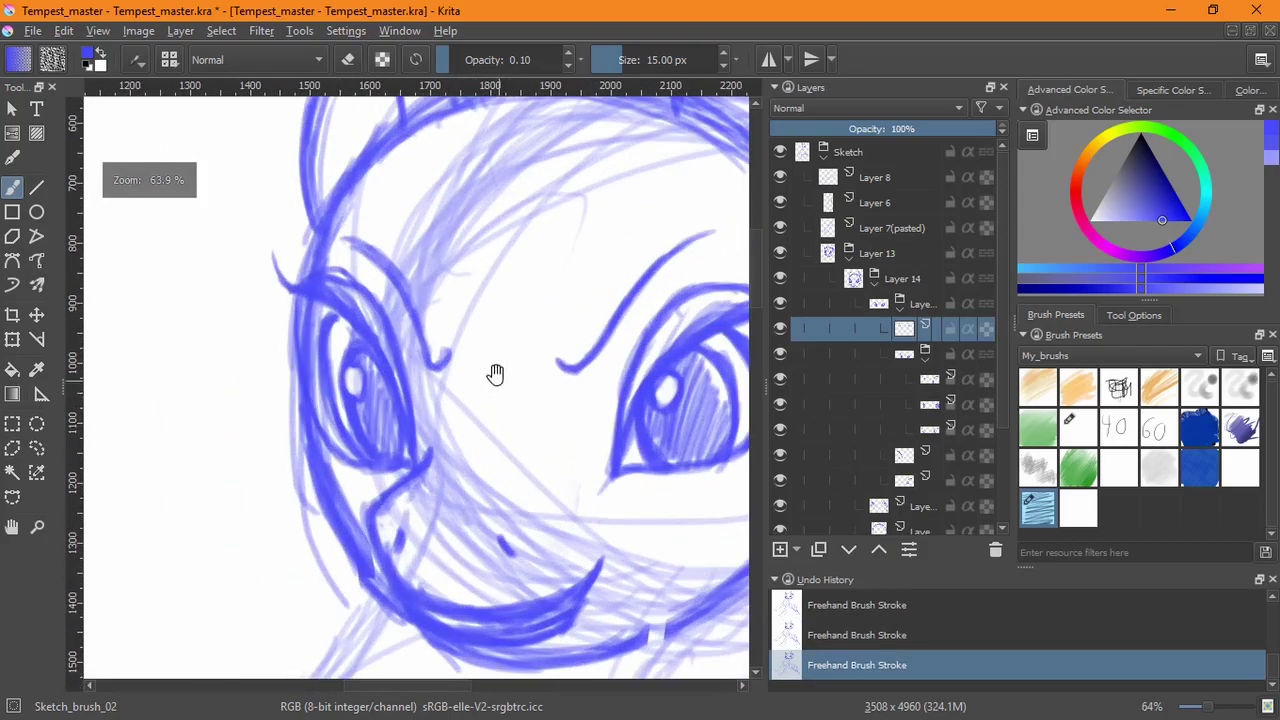
left_click(12, 340)
left_click(37, 448)
mouse_move(476, 269)
left_mouse_down()
mouse_move(289, 323)
mouse_move(470, 290)
left_mouse_up()
key("ctrl+t")
left_click_drag(447, 455, 494, 420)
left_click_drag(448, 366, 442, 373)
left_click_drag(453, 207, 445, 200)
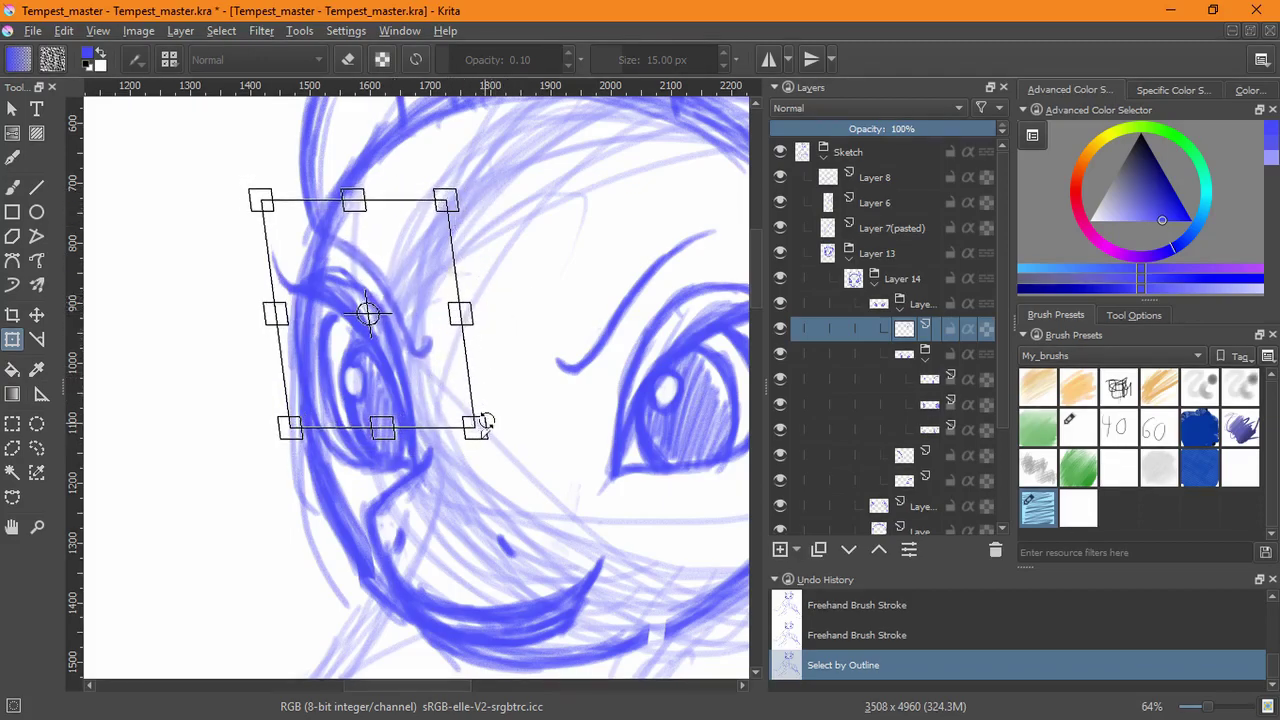
left_click_drag(456, 434, 467, 433)
left_click_drag(449, 389, 459, 393)
key("Return")
left_click(222, 32)
left_click(246, 72)
- Collapse the eye groups and toggle layer visibility to locate the layer holding the mouth, hiding Layer 19
left_click_drag(503, 405, 491, 534)
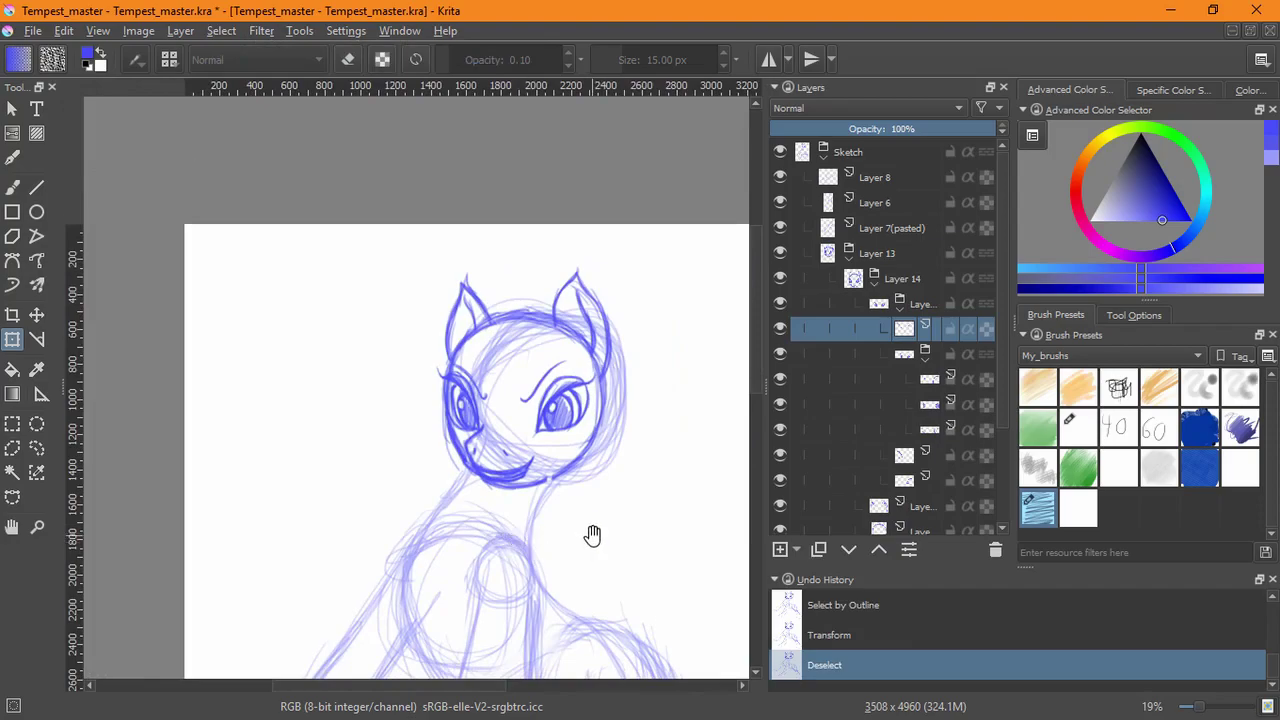
left_click_drag(591, 534, 569, 366)
left_click_drag(489, 337, 610, 364)
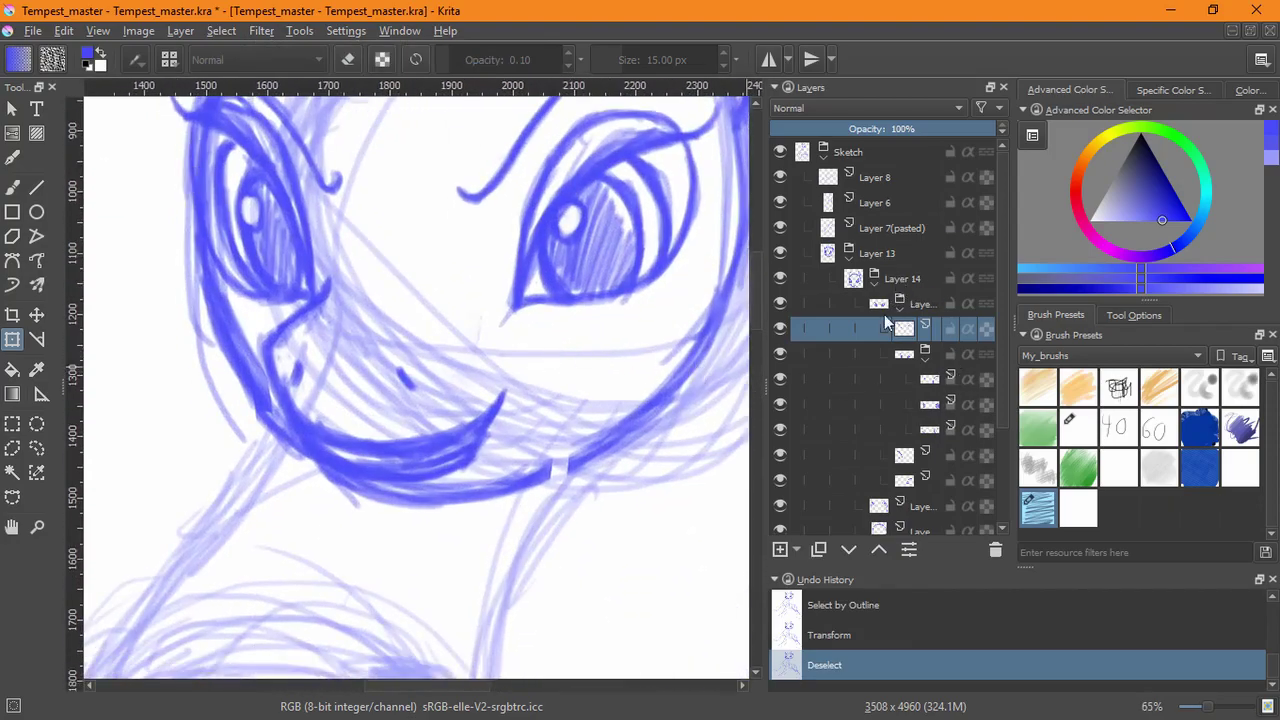
left_click(923, 356)
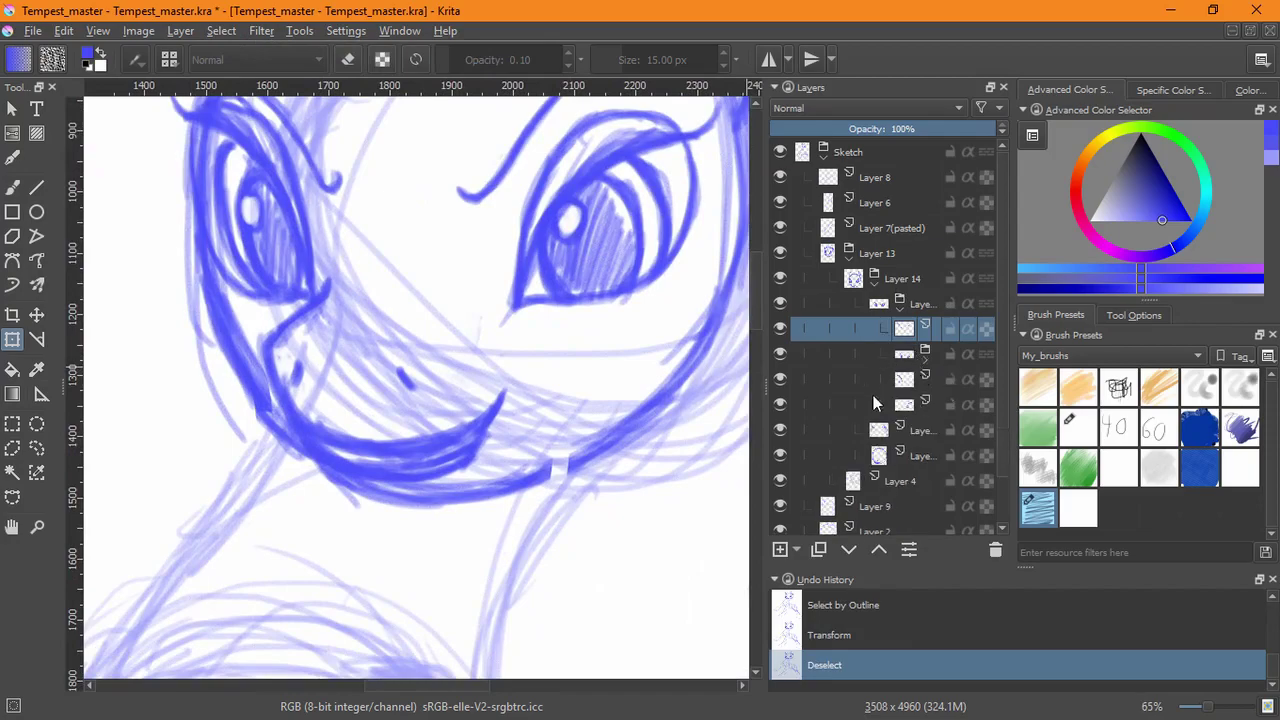
left_click(783, 379)
left_click(779, 404)
left_click(779, 406)
left_click(899, 309)
left_click(780, 328)
left_click(781, 354)
left_click(781, 354)
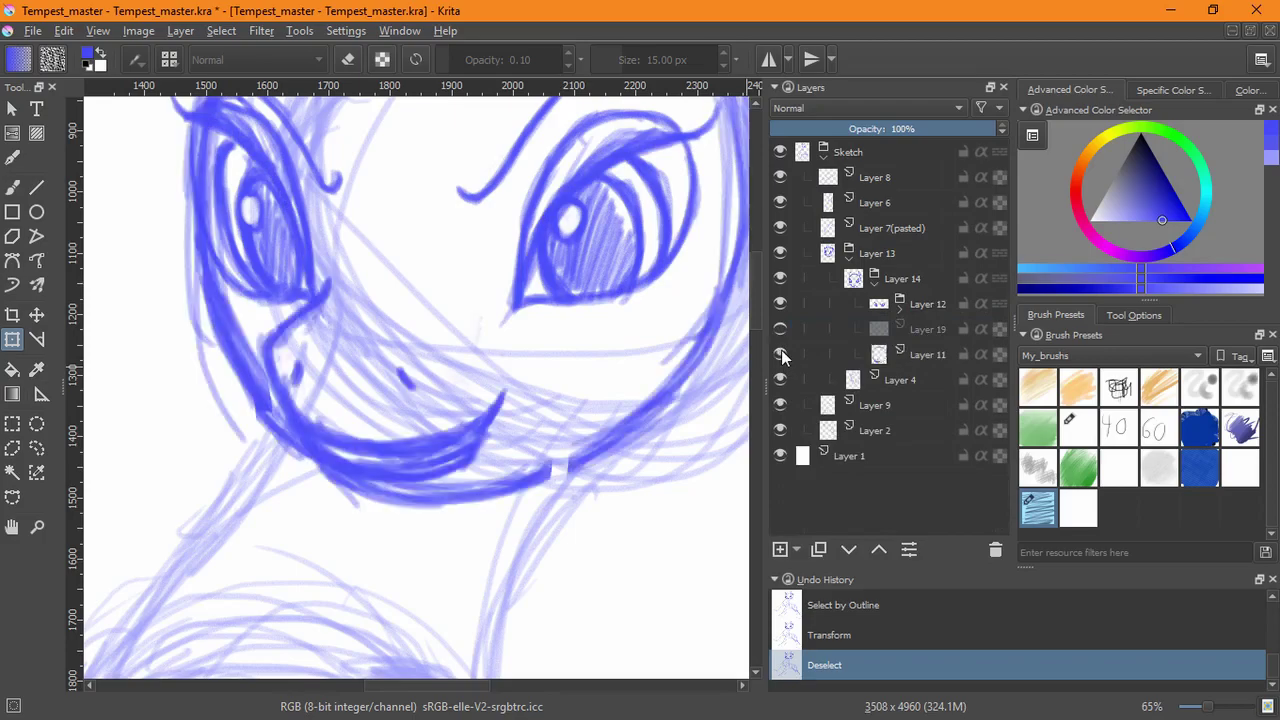
- Try thickening the upturned corner of the mouth on Layer 11 with the sketch brush, and undo the strokes
left_click(876, 358)
key("b")
left_click_drag(490, 404, 470, 420)
left_click_drag(497, 392, 466, 419)
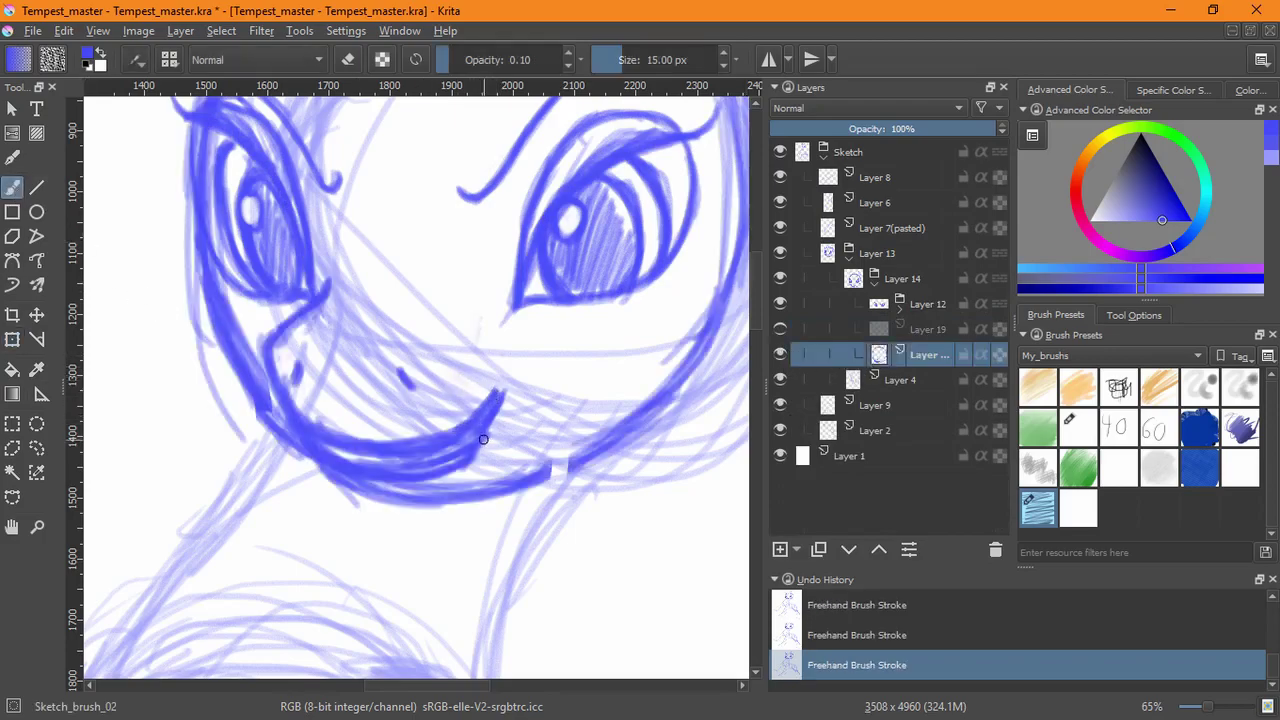
key("ctrl+z")
key("ctrl+z")
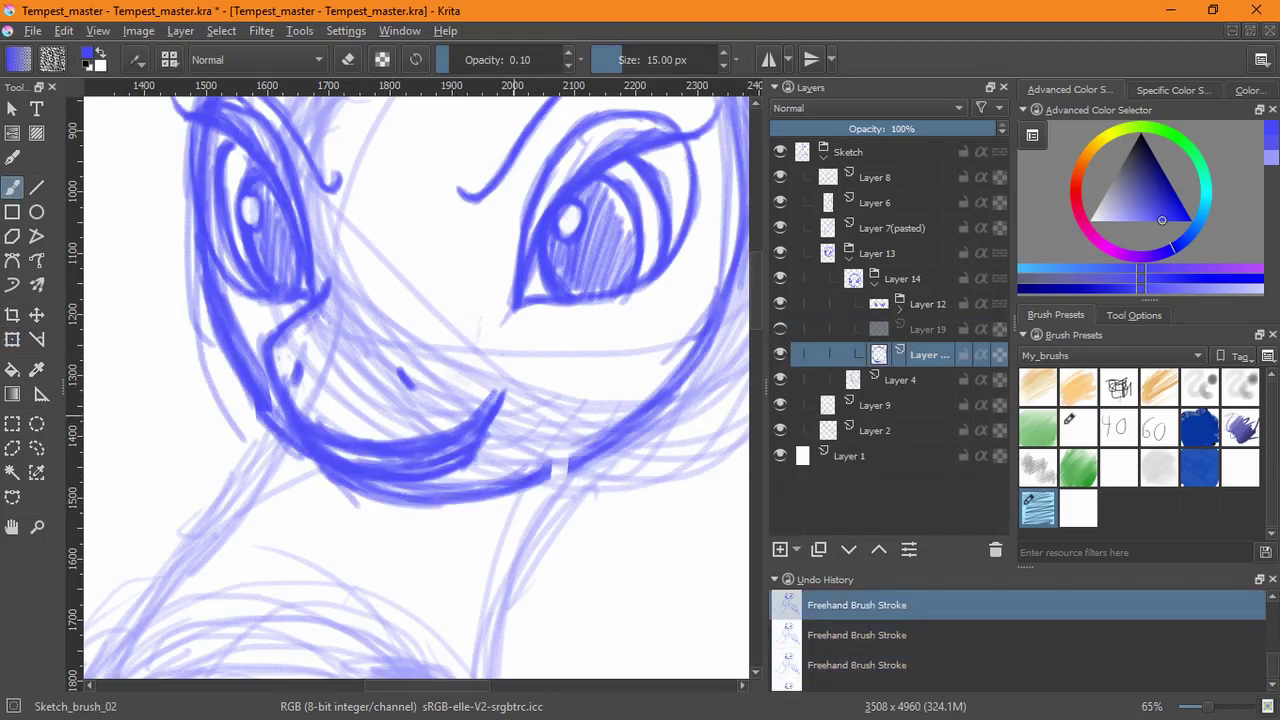
key("ctrl+z")
- Try filling in the corner of the smile and adding a short downward line beside it, and undo the strokes
left_click_drag(498, 398, 474, 432)
left_click_drag(498, 397, 436, 438)
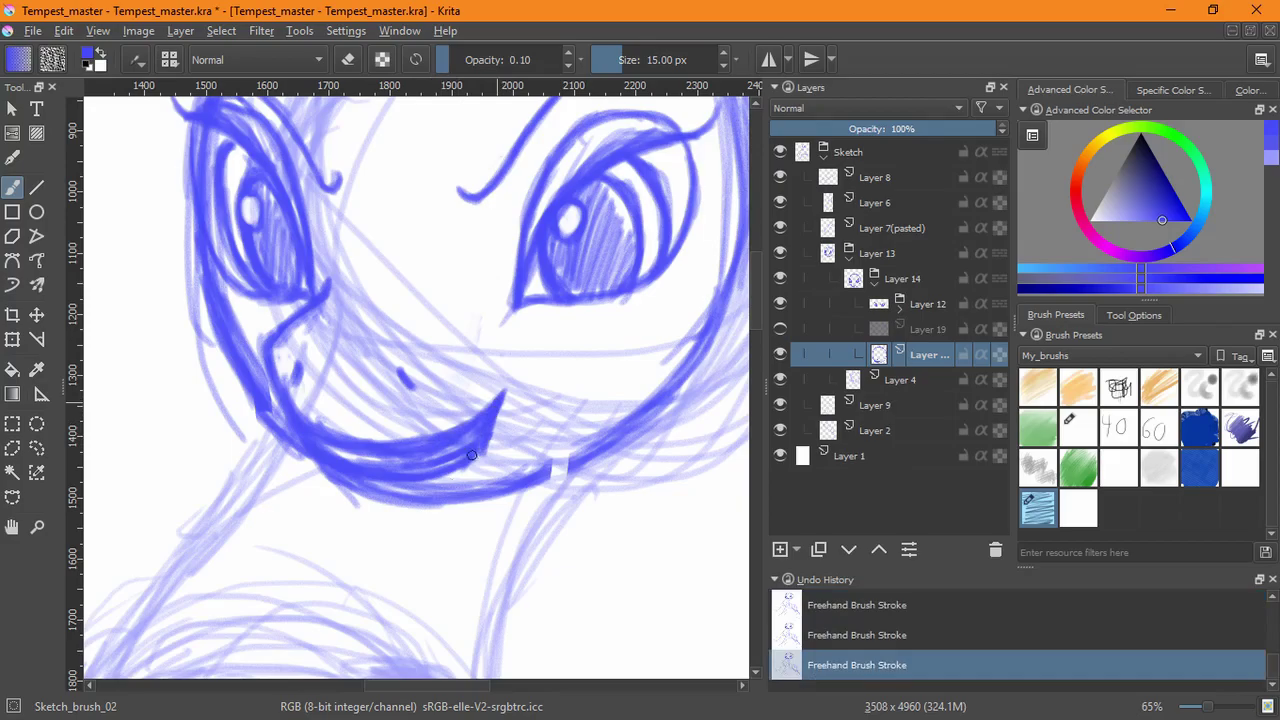
key("ctrl+z")
mouse_move(498, 385)
left_mouse_down()
mouse_move(516, 385)
mouse_move(511, 451)
left_mouse_up()
key("ctrl+z")
key("ctrl+z")
key("ctrl+z")
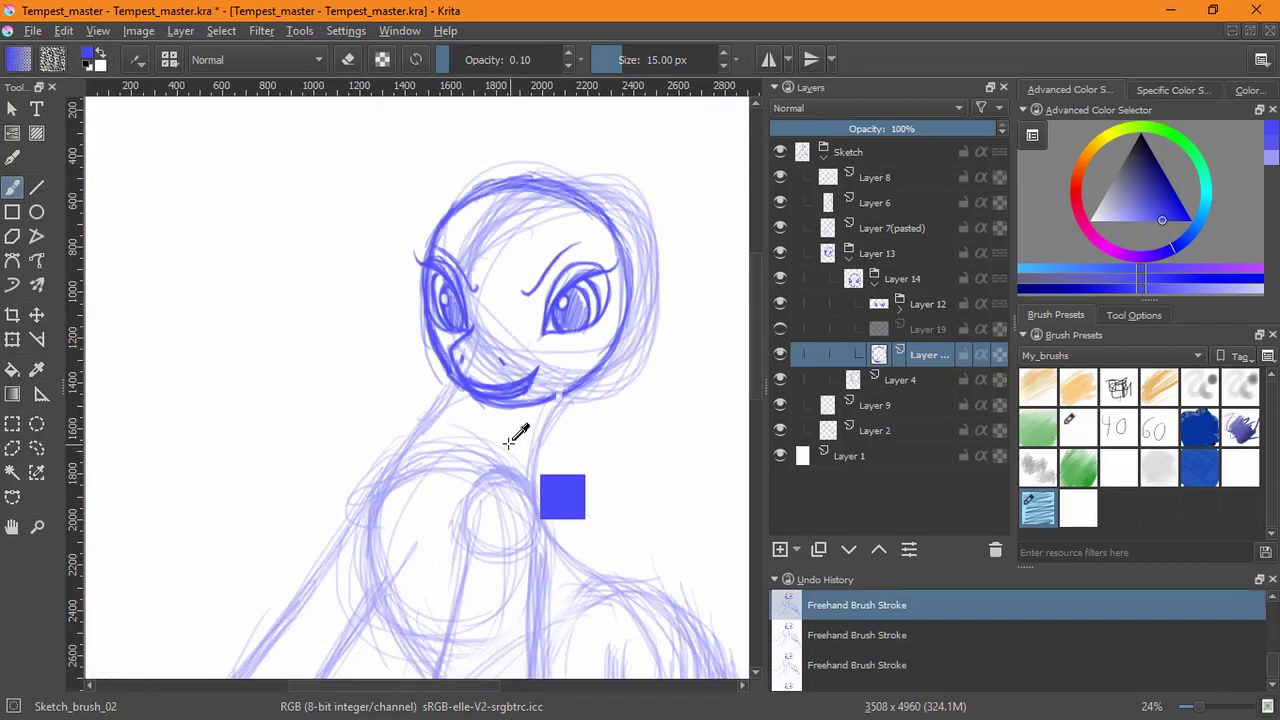
- Close the gap in the jaw outline on Layer 11 with a brush stroke, and show Layer 19 with the ears
mouse_move(560, 366)
left_mouse_down()
mouse_move(591, 294)
mouse_move(569, 331)
left_mouse_up()
mouse_move(531, 423)
left_mouse_down()
mouse_move(565, 414)
mouse_move(543, 371)
mouse_move(574, 366)
mouse_move(591, 395)
left_mouse_up()
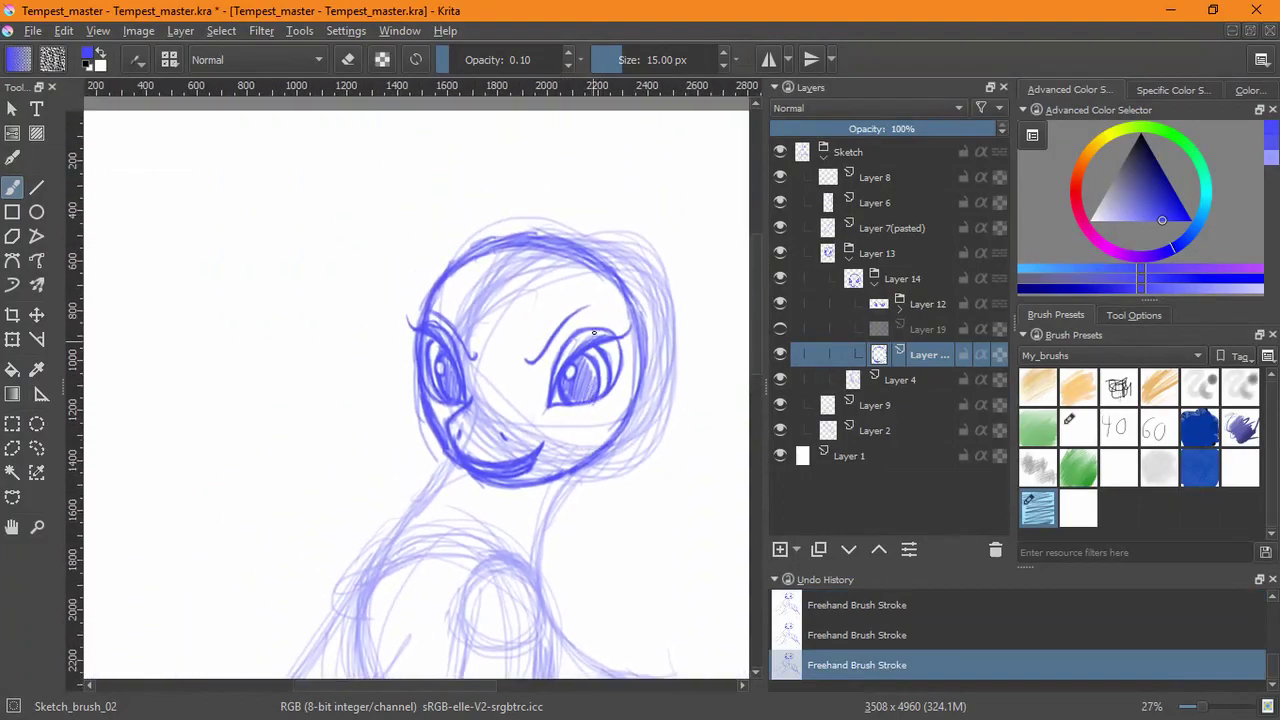
left_click(781, 328)
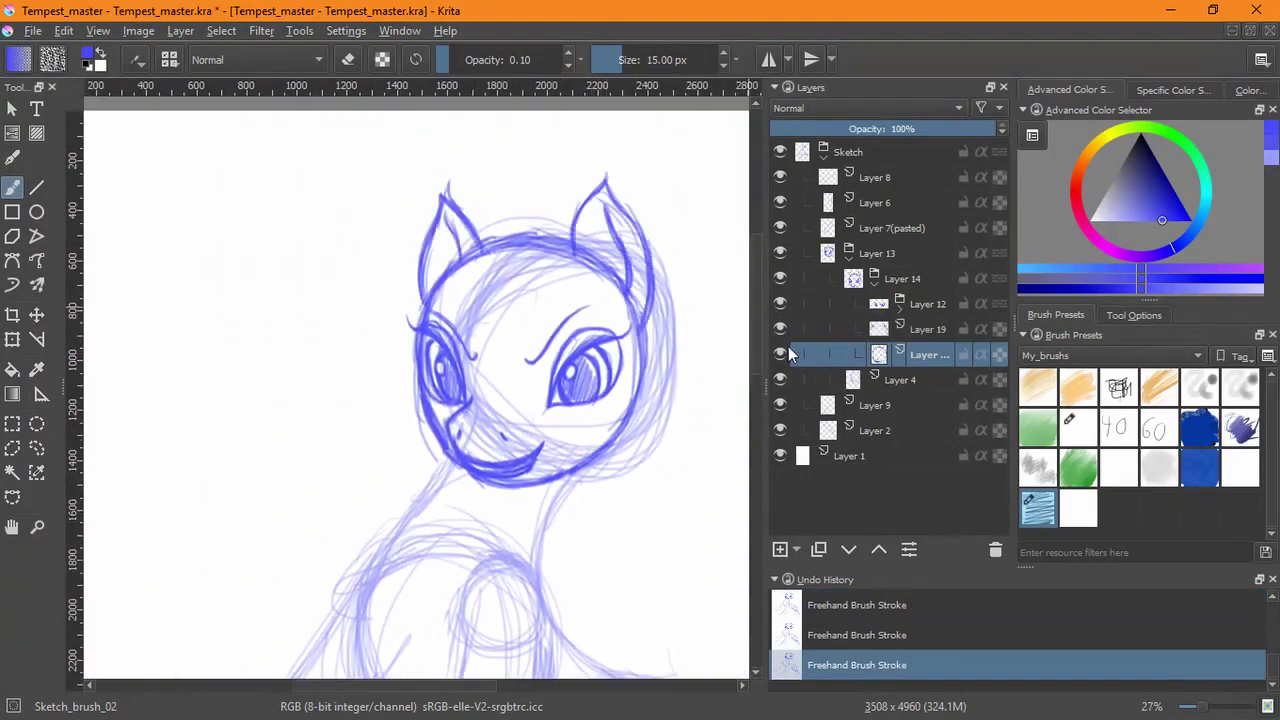
- Add a layer above Layer 14 and sketch a flat ellipse on the forehead as the base of the horn, undoing the stray strokes
left_click(893, 258)
left_click(779, 550)
left_click_drag(603, 306, 514, 420)
mouse_move(410, 393)
left_mouse_down()
mouse_move(402, 409)
mouse_move(434, 406)
mouse_move(443, 386)
mouse_move(376, 403)
left_mouse_up()
key("ctrl+z")
key("ctrl+z")
key("ctrl+z")
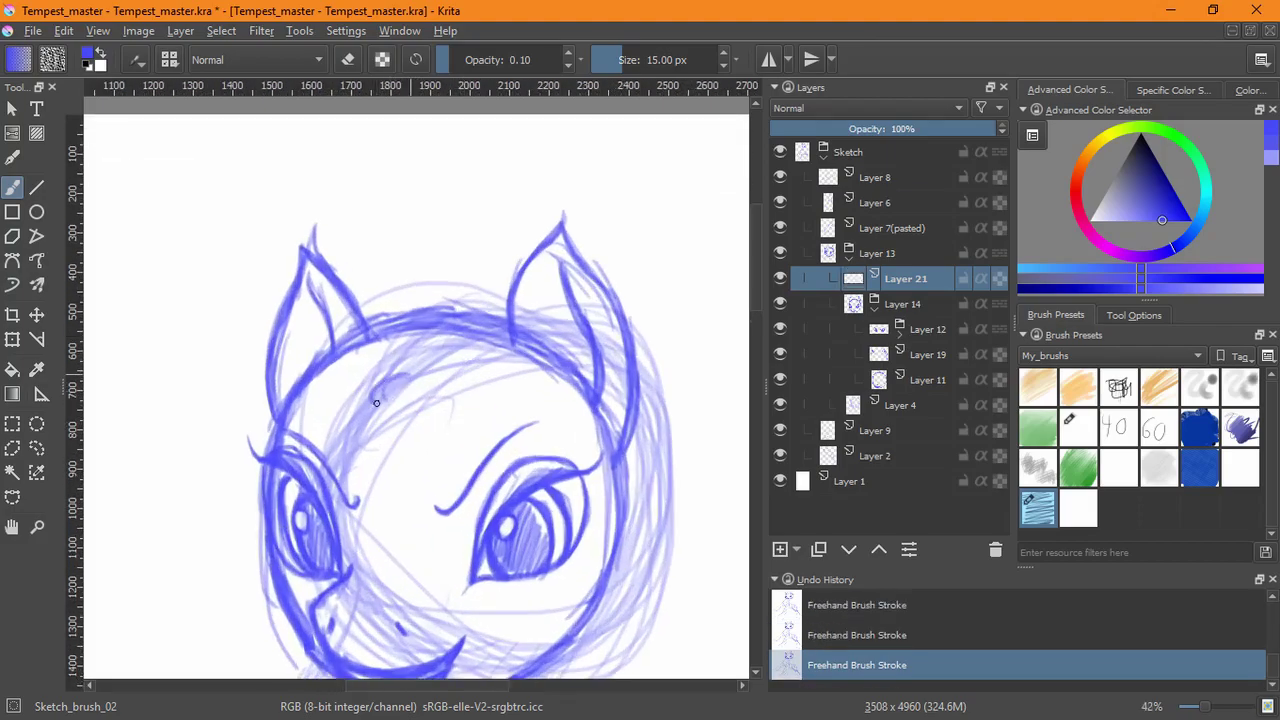
mouse_move(418, 390)
left_mouse_down()
mouse_move(379, 393)
mouse_move(430, 402)
mouse_move(373, 390)
left_mouse_up()
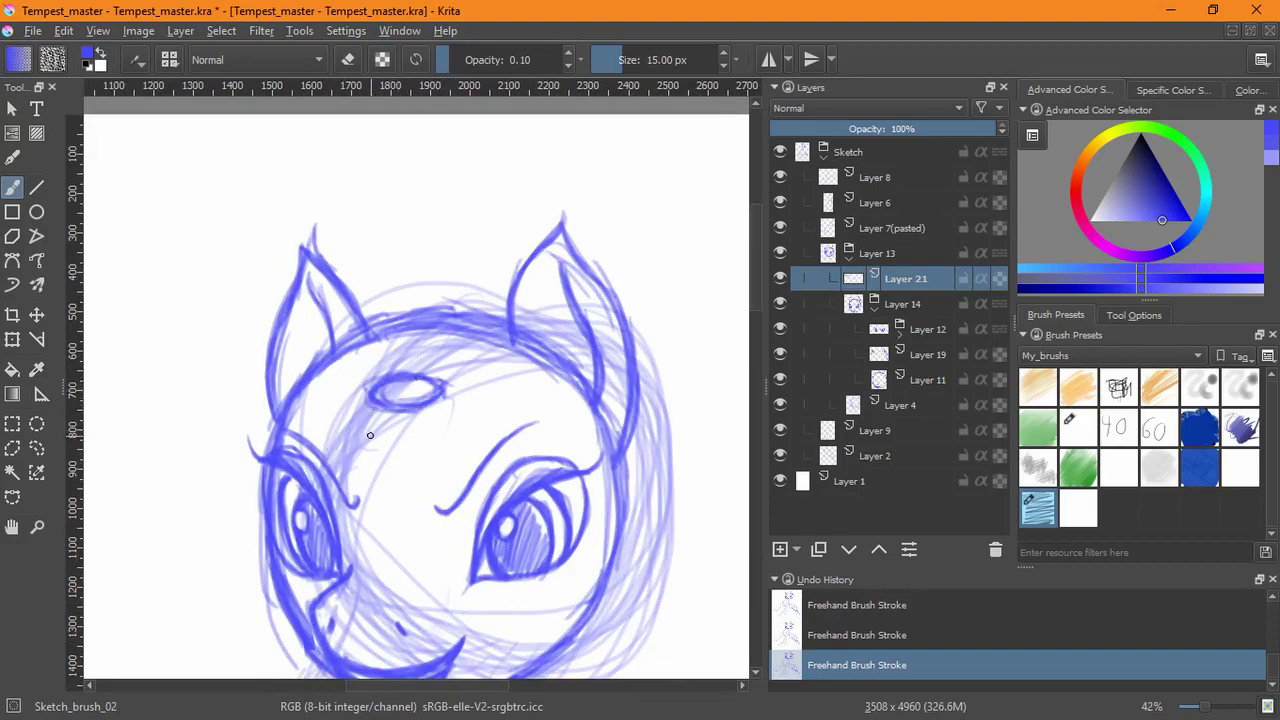
key("ctrl+z")
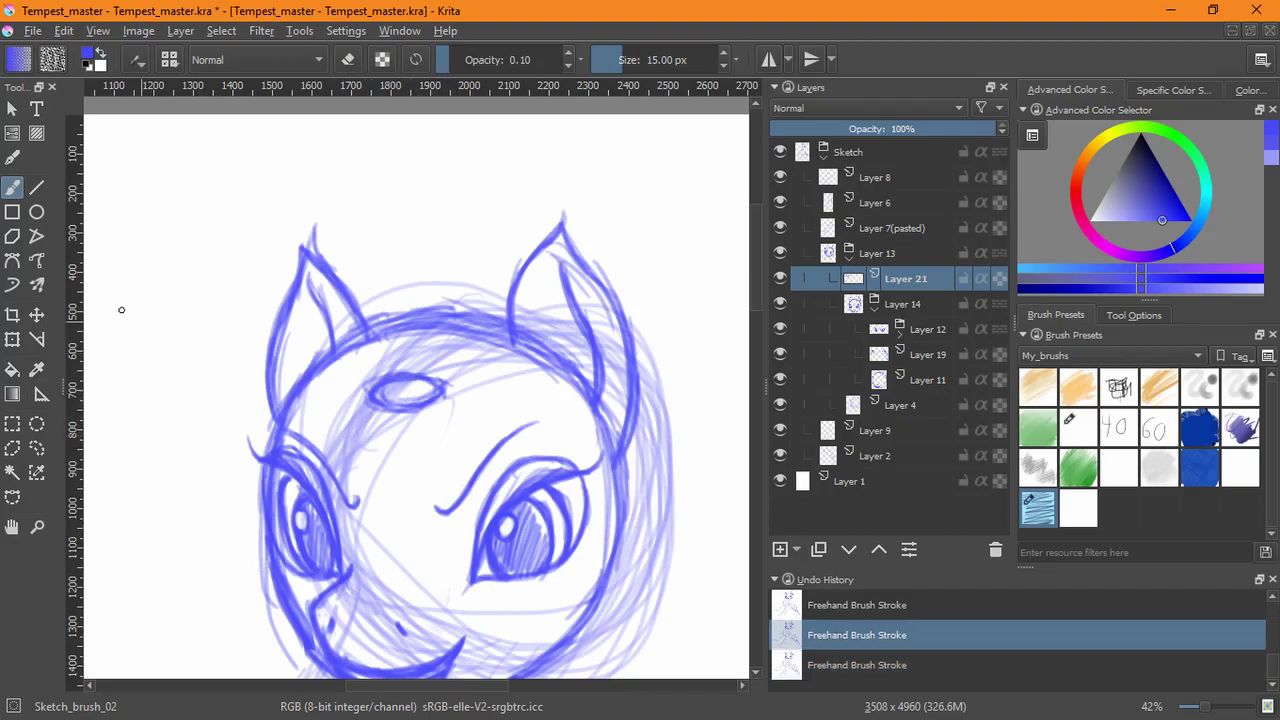
- Erase the faint stray marks away from the forehead ellipse on Layer 21 using the Ink_brush_25_2 eraser
key("ctrl+t")
left_click_drag(383, 423, 337, 409)
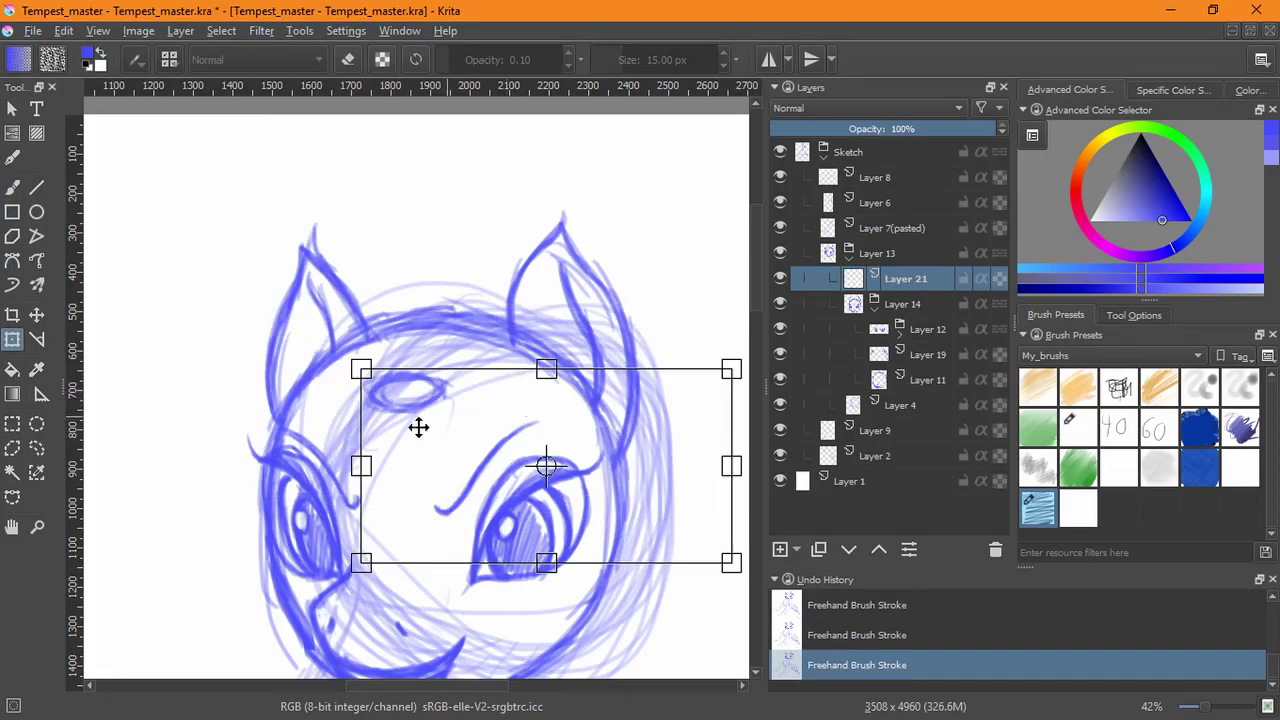
left_click(12, 188)
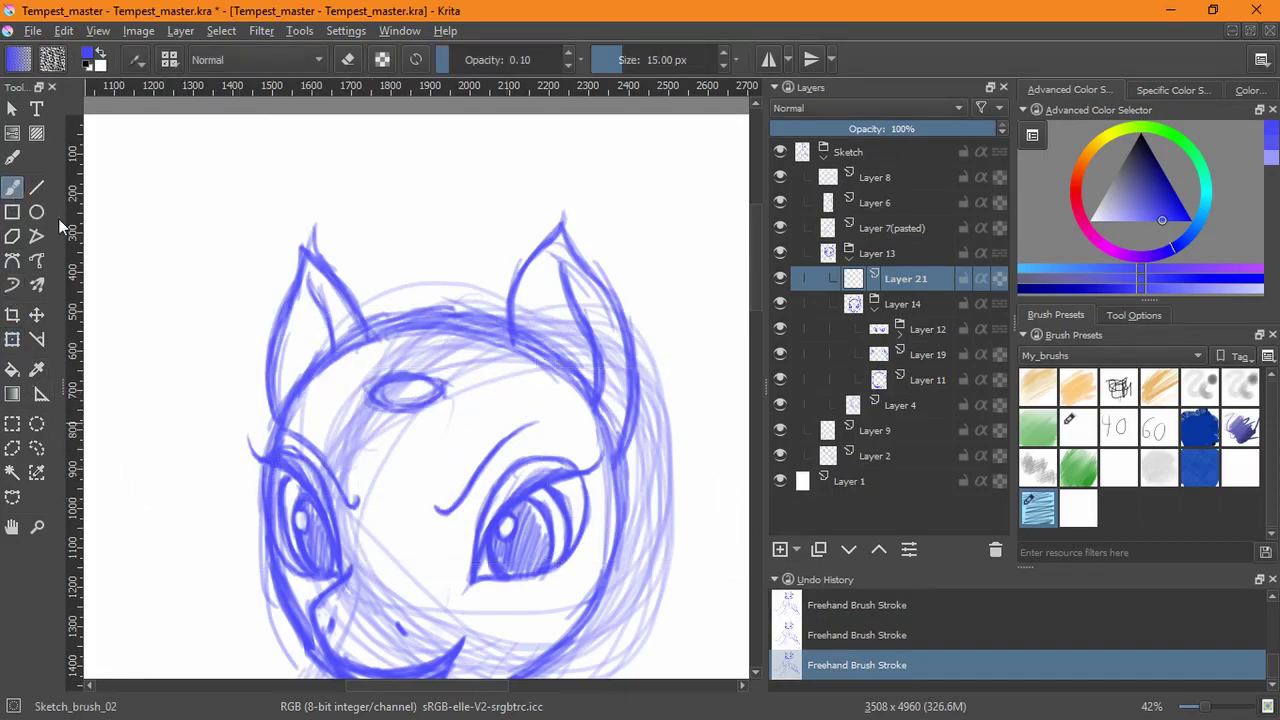
left_click(1078, 428)
left_click_drag(700, 479, 738, 479)
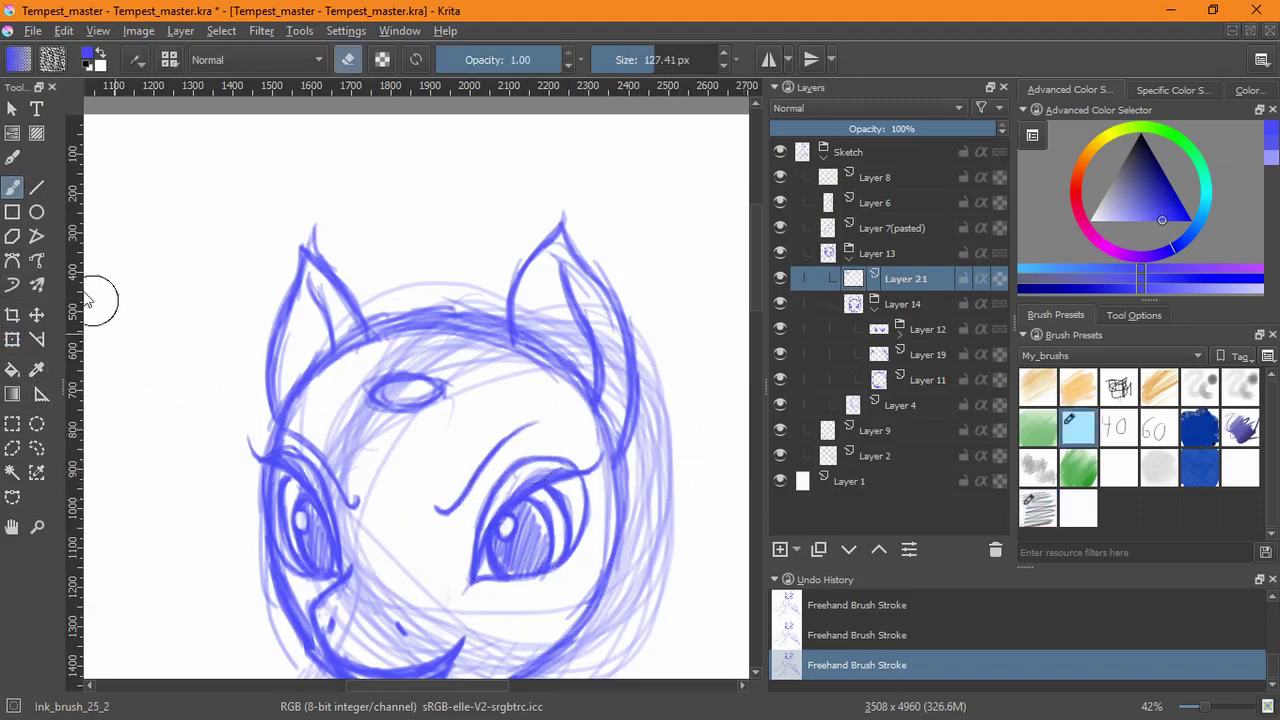
left_click(12, 339)
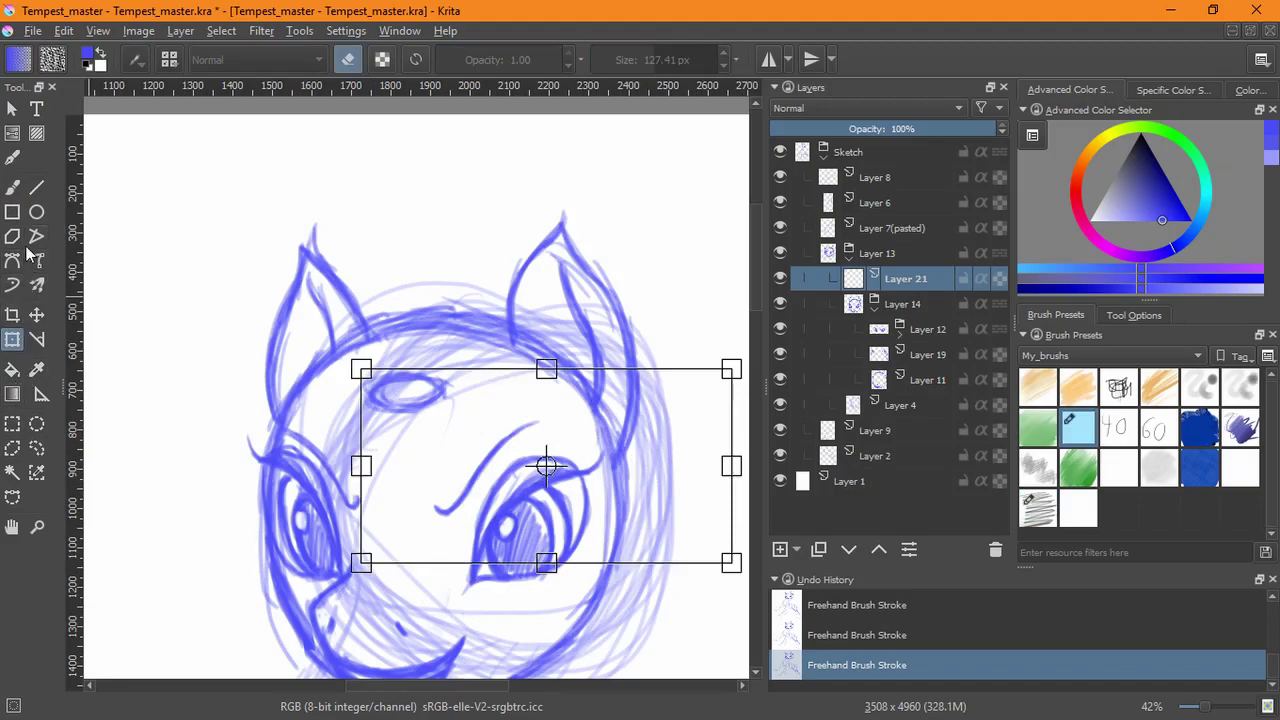
left_click(12, 187)
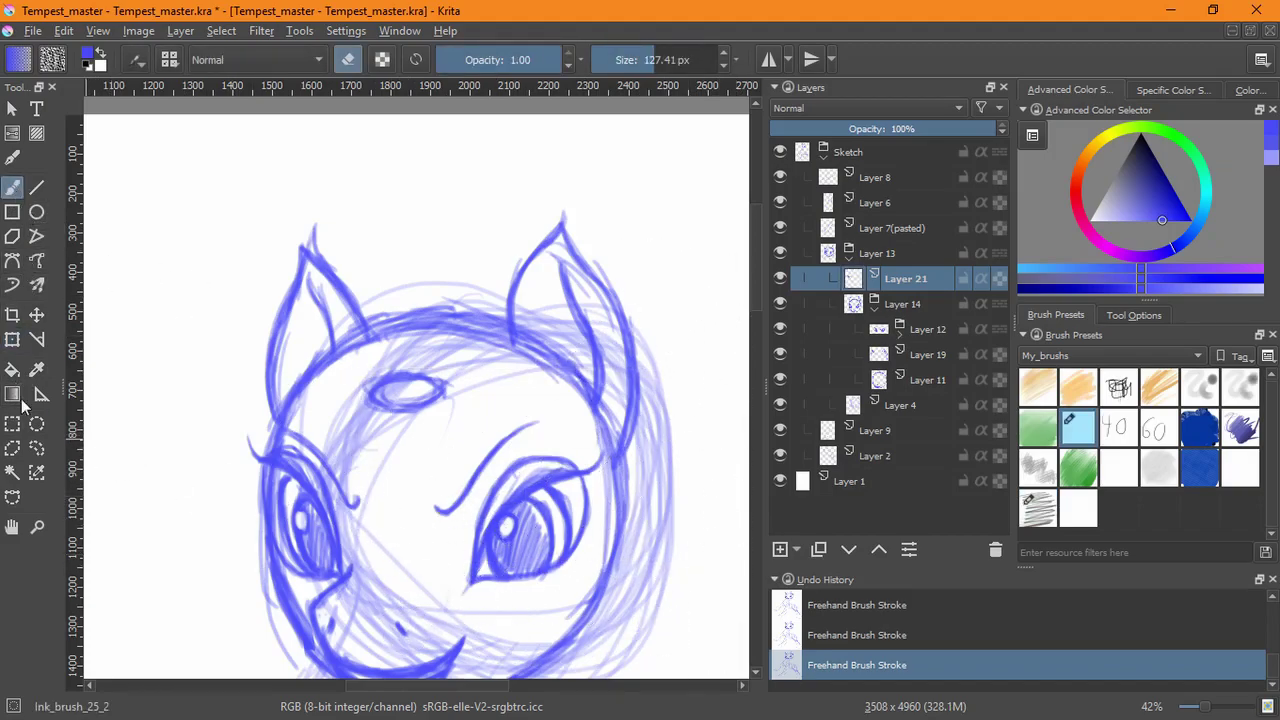
- Transform the forehead ellipse on Layer 21, making it taller and tilting it to follow the curve of the forehead
left_click(13, 342)
left_click_drag(410, 362, 420, 350)
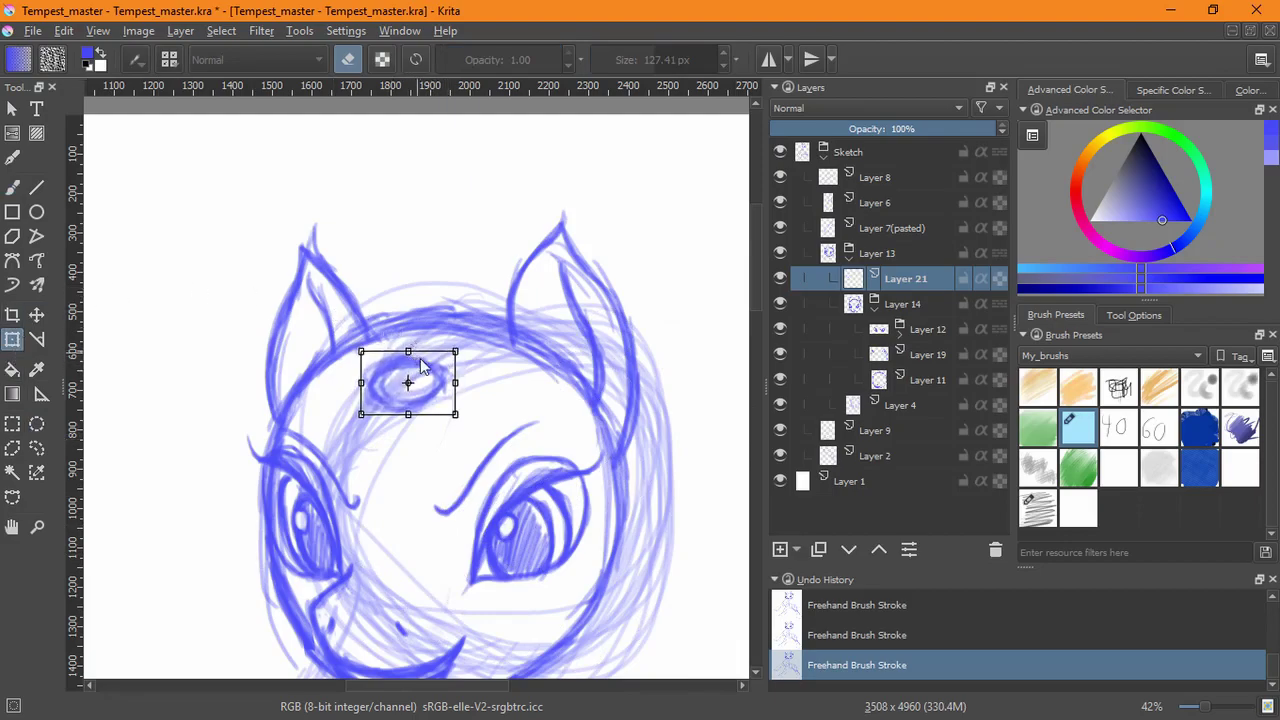
left_click_drag(430, 416, 479, 378)
key("Return")
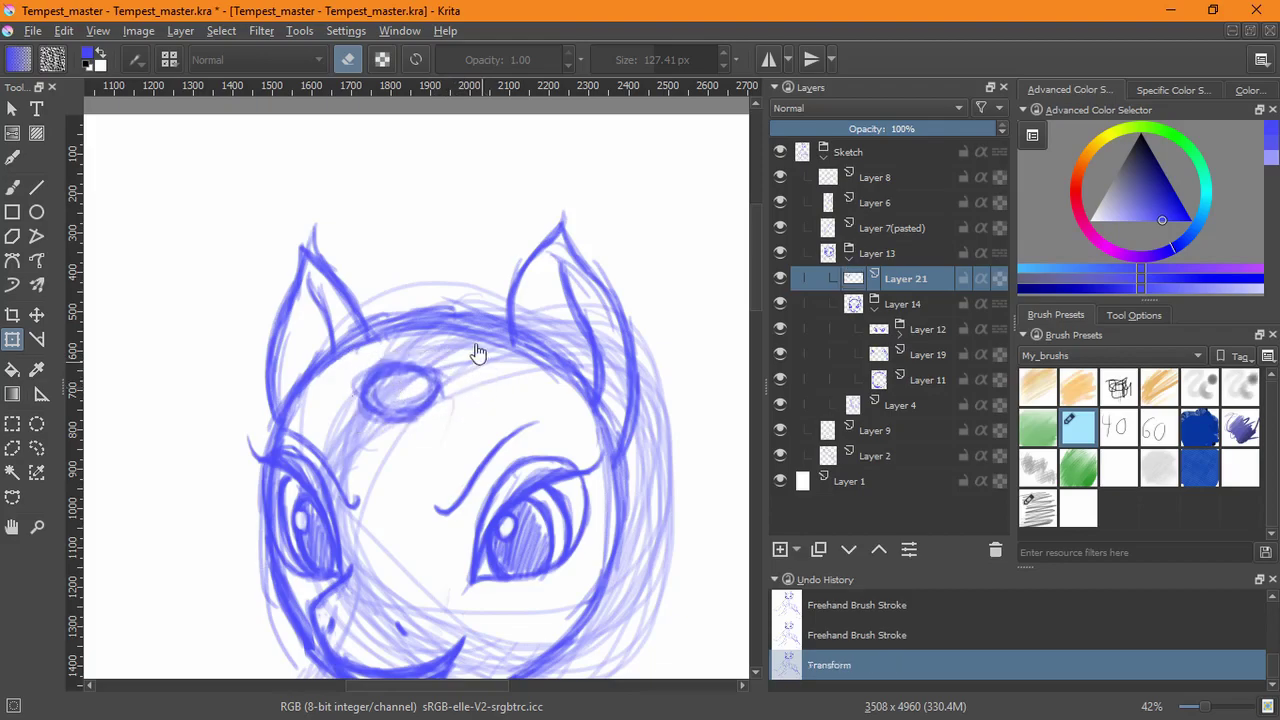
- Add a layer above the ellipse and rough in the broken horn's side and jagged tip with Sketch_brush_02
left_click(781, 549)
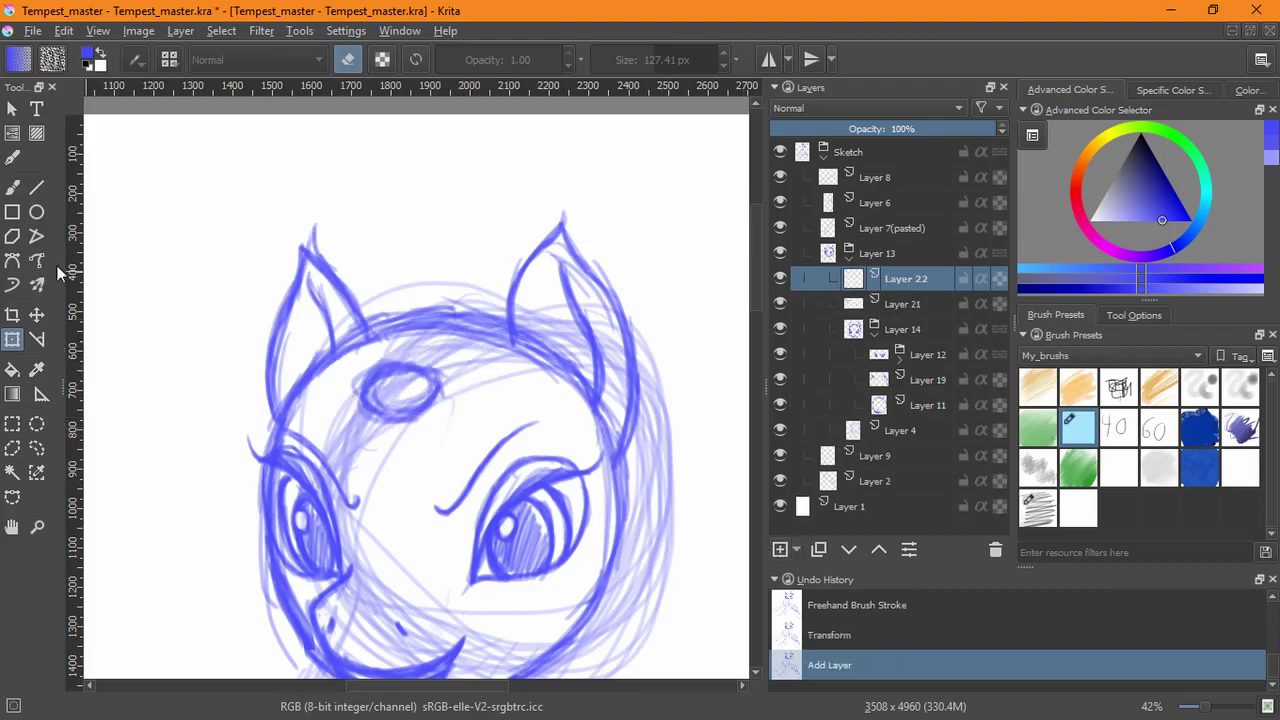
left_click(12, 187)
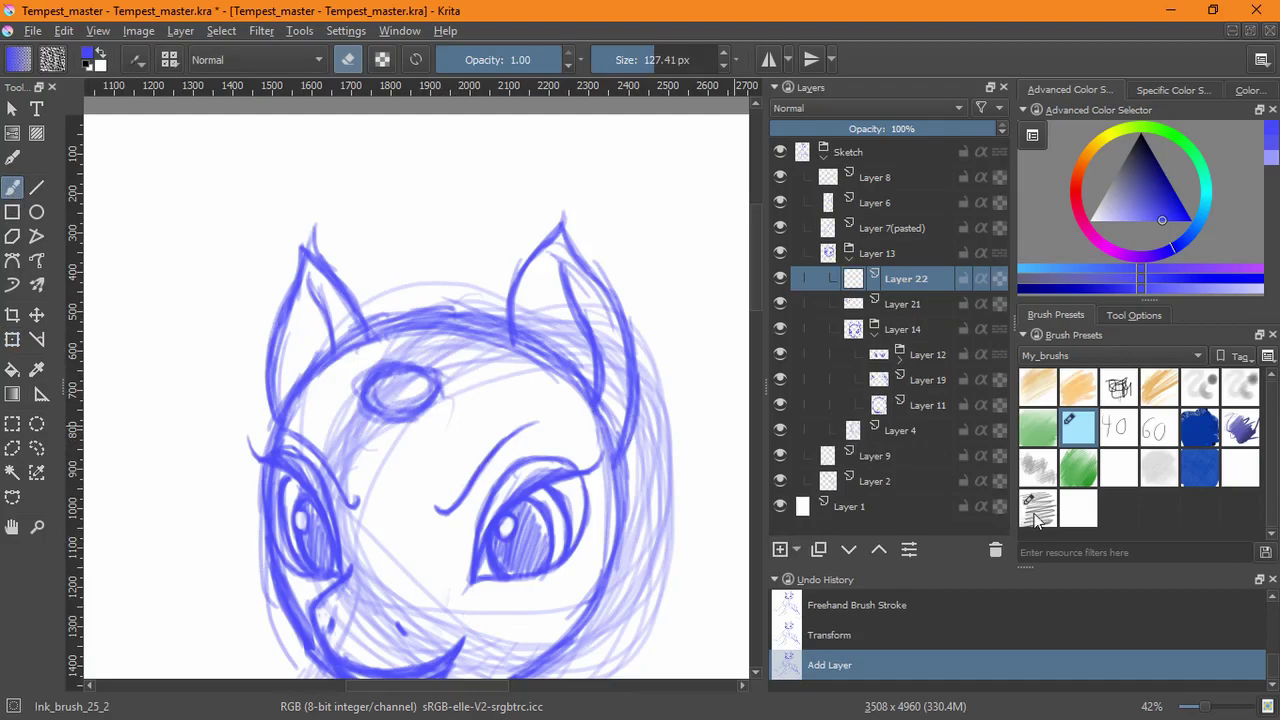
left_click(1035, 518)
mouse_move(447, 390)
left_mouse_down()
mouse_move(446, 462)
mouse_move(457, 367)
left_mouse_up()
key("ctrl+z")
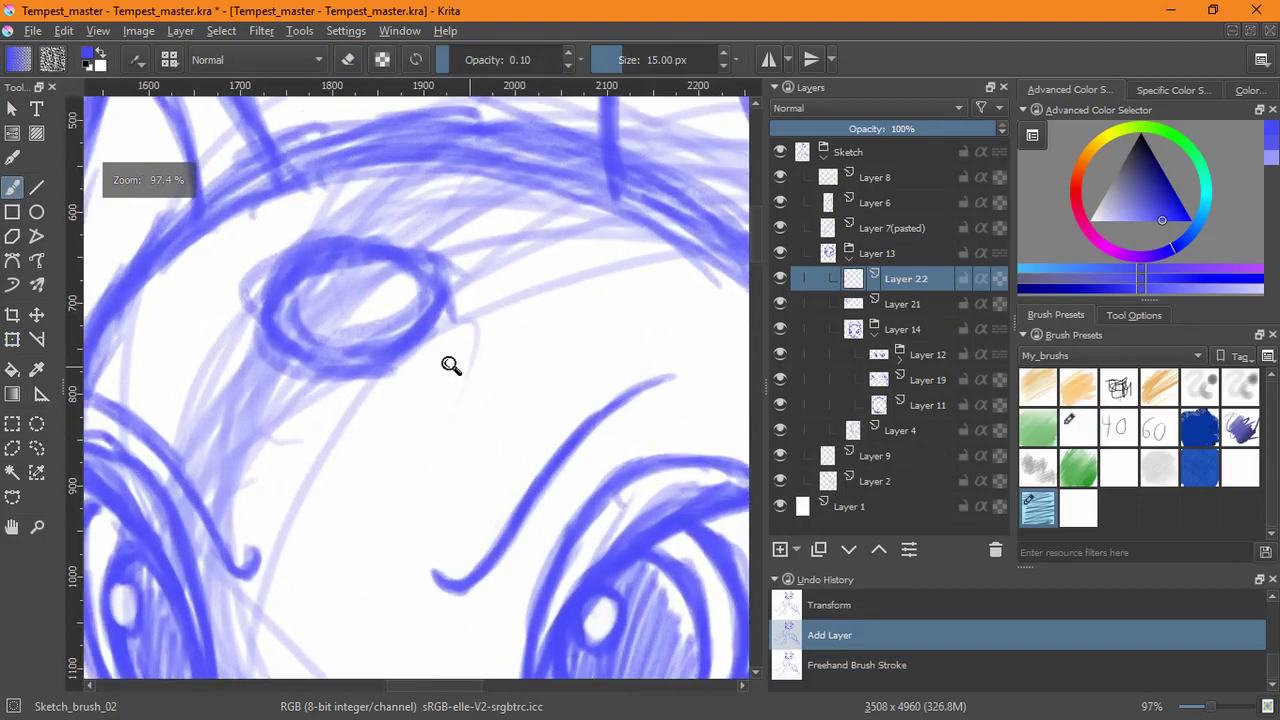
mouse_move(374, 277)
left_mouse_down()
mouse_move(333, 369)
mouse_move(277, 276)
left_mouse_up()
left_click_drag(295, 368, 280, 262)
mouse_move(287, 318)
left_mouse_down()
mouse_move(278, 282)
mouse_move(300, 251)
mouse_move(347, 211)
mouse_move(408, 215)
mouse_move(259, 269)
left_mouse_up()
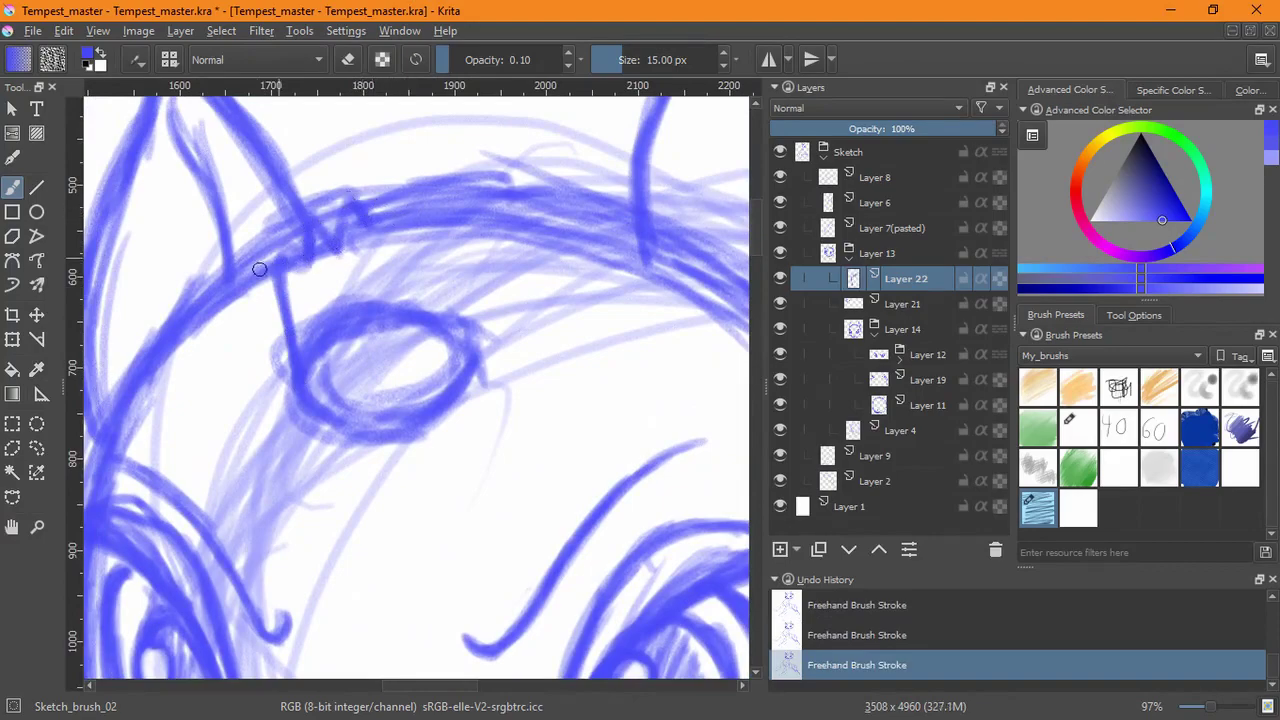
- Choose a darker blue for the horn lines and undo the trial horn strokes
left_click_drag(1164, 217, 1169, 204)
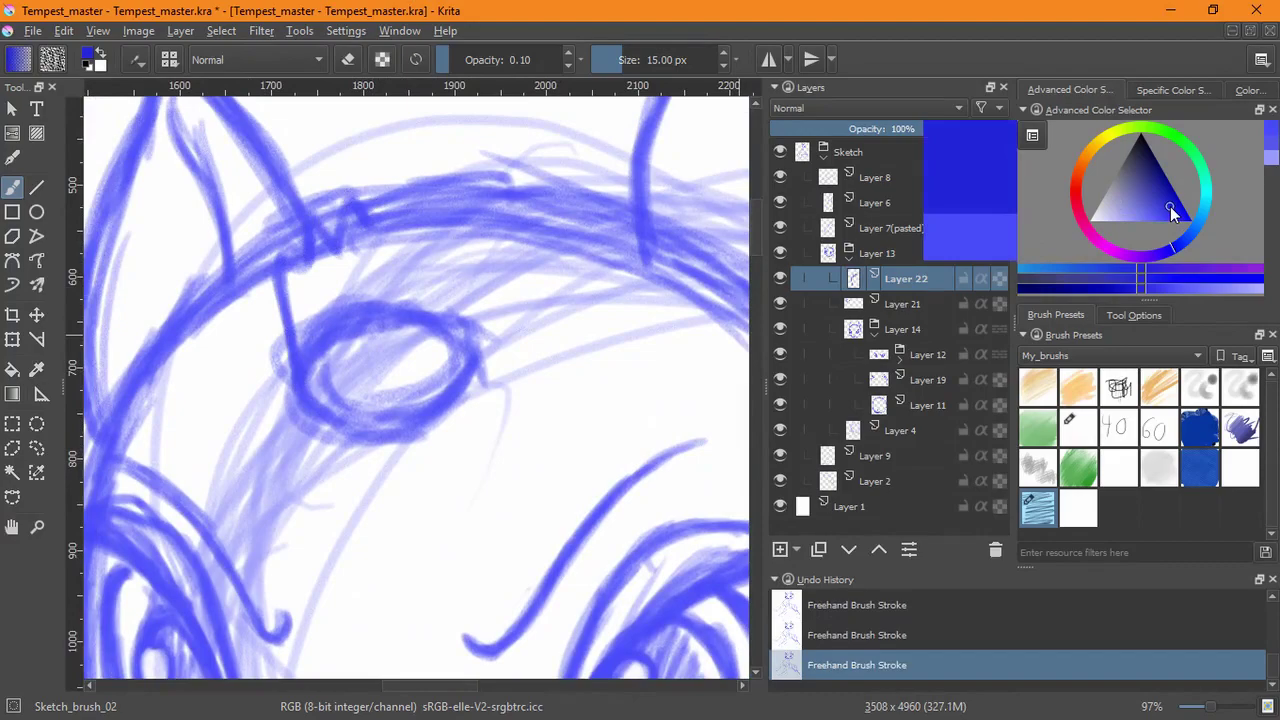
left_click_drag(463, 270, 472, 364)
key("ctrl+z")
key("ctrl+z")
key("ctrl+z")
key("ctrl+z")
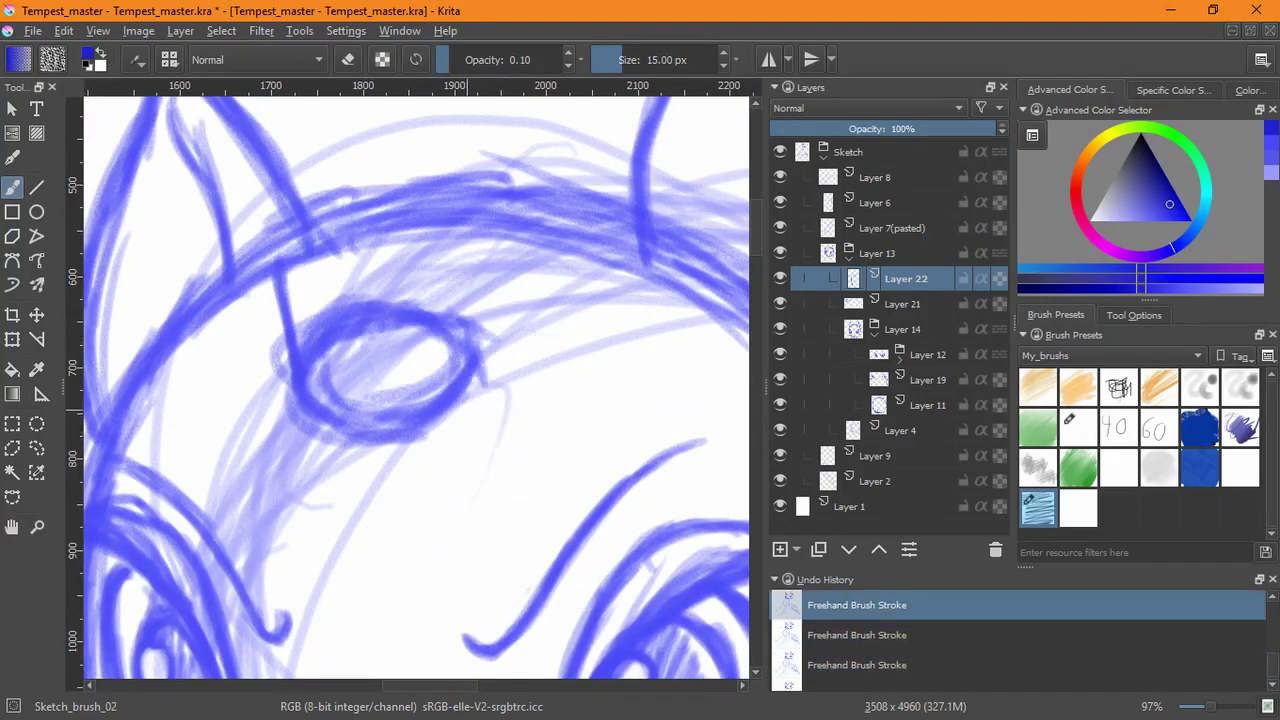
- Draw the broken horn on Layer 22 in the darker blue, with two slanted sides and a double zigzag edge at the tip
left_click_drag(290, 385, 266, 289)
key("ctrl+z")
mouse_move(297, 388)
left_mouse_down()
mouse_move(278, 282)
mouse_move(298, 292)
mouse_move(307, 242)
left_mouse_up()
mouse_move(310, 245)
left_mouse_down()
mouse_move(411, 213)
mouse_move(484, 382)
left_mouse_up()
mouse_move(406, 229)
left_mouse_down()
mouse_move(418, 245)
mouse_move(398, 218)
mouse_move(352, 206)
mouse_move(300, 262)
mouse_move(298, 295)
mouse_move(277, 286)
mouse_move(330, 314)
mouse_move(343, 272)
mouse_move(364, 288)
mouse_move(398, 232)
mouse_move(366, 284)
mouse_move(375, 253)
mouse_move(372, 267)
mouse_move(337, 254)
mouse_move(338, 295)
mouse_move(294, 384)
left_mouse_up()
left_click_drag(277, 291, 298, 390)
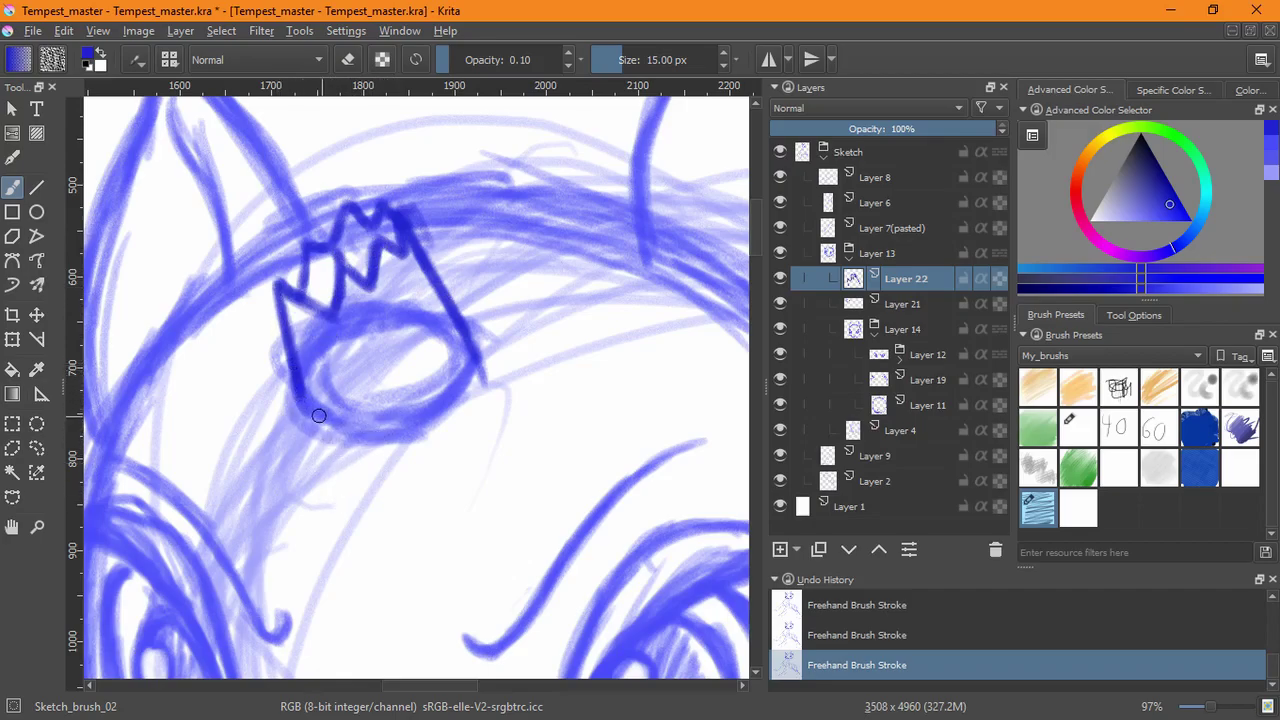
- Outline the rounded base of the horn along the lower curve of the ellipse, joining both sides
mouse_move(296, 390)
left_mouse_down()
mouse_move(316, 413)
mouse_move(303, 384)
mouse_move(349, 421)
mouse_move(424, 434)
left_mouse_up()
left_click_drag(480, 357, 470, 392)
left_click_drag(424, 434, 347, 429)
left_click_drag(505, 450, 484, 430)
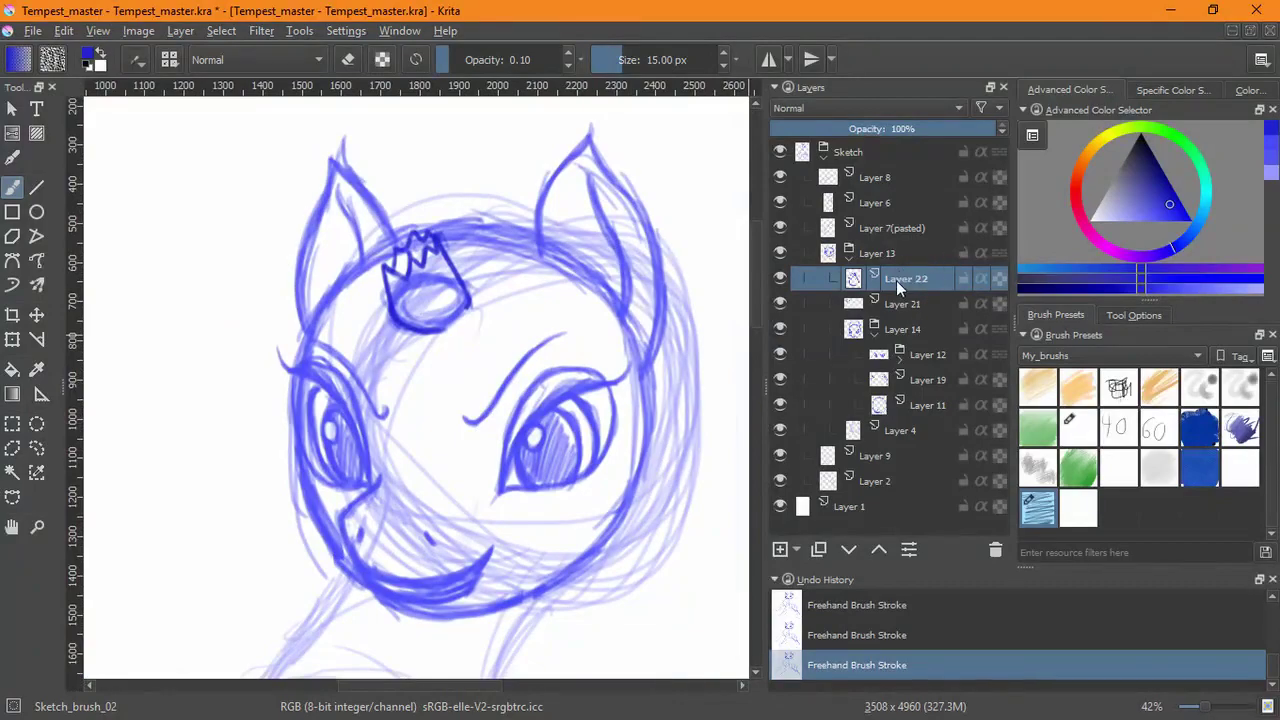
- Group the two horn layers and transform the group so the horn is slightly narrower and sits a little lower on the forehead
left_click(899, 304, "shift")
key("ctrl+g")
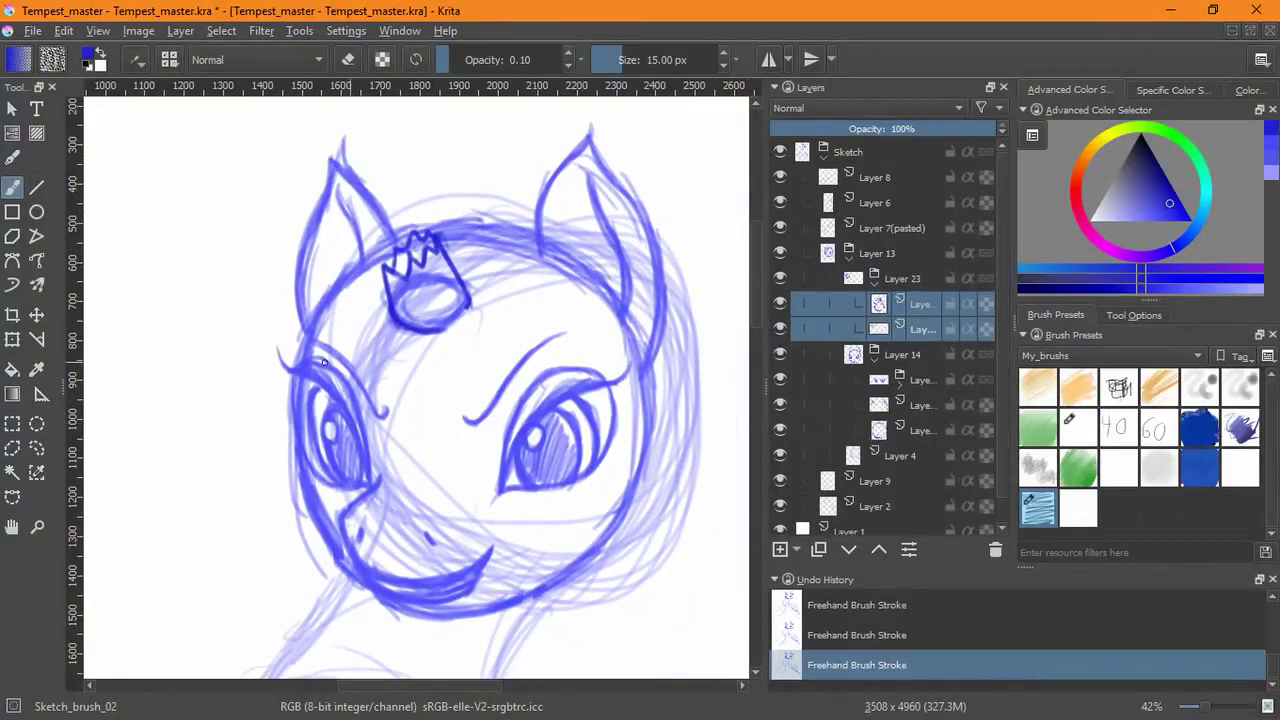
left_click(12, 339)
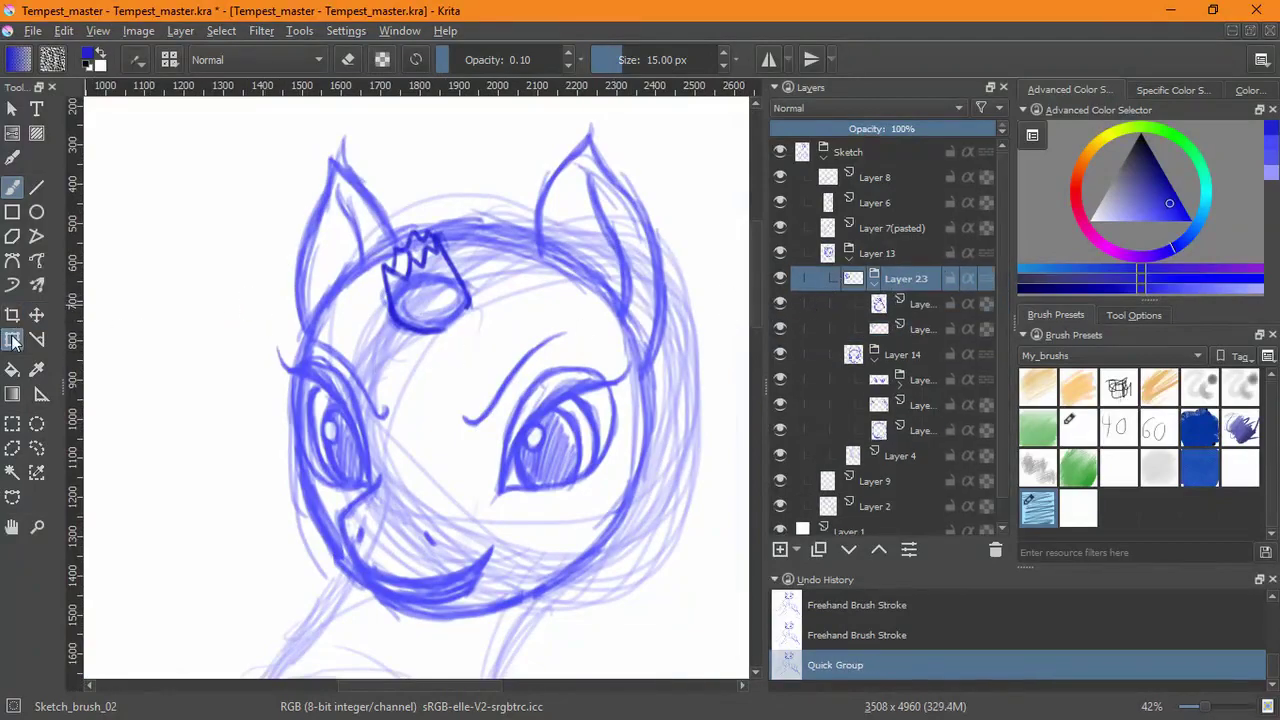
left_click_drag(379, 308, 381, 315)
left_click_drag(476, 225, 462, 225)
left_click_drag(447, 333, 498, 350)
left_click_drag(474, 227, 489, 205)
left_click_drag(473, 243, 455, 272)
key("Return")
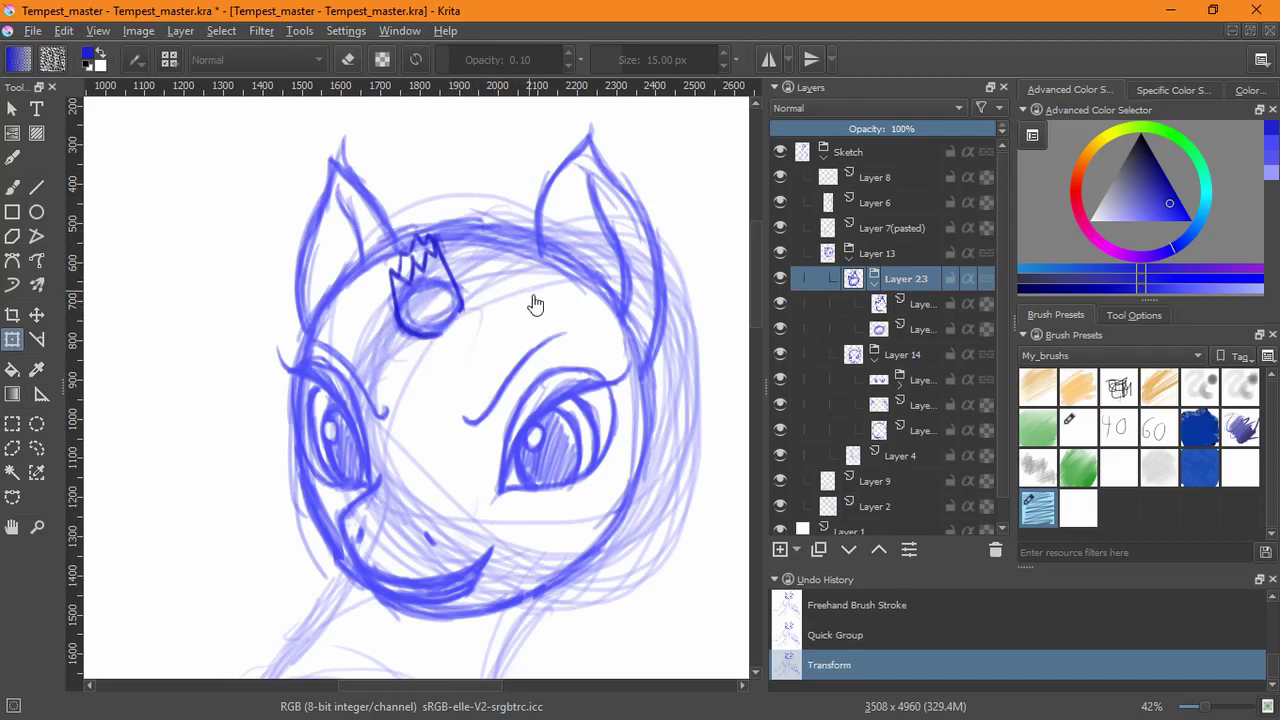
- Collapse the horn and head groups and add a new layer above them inside the Layer 13 group for brush sketching
left_click(874, 283)
left_click(880, 253)
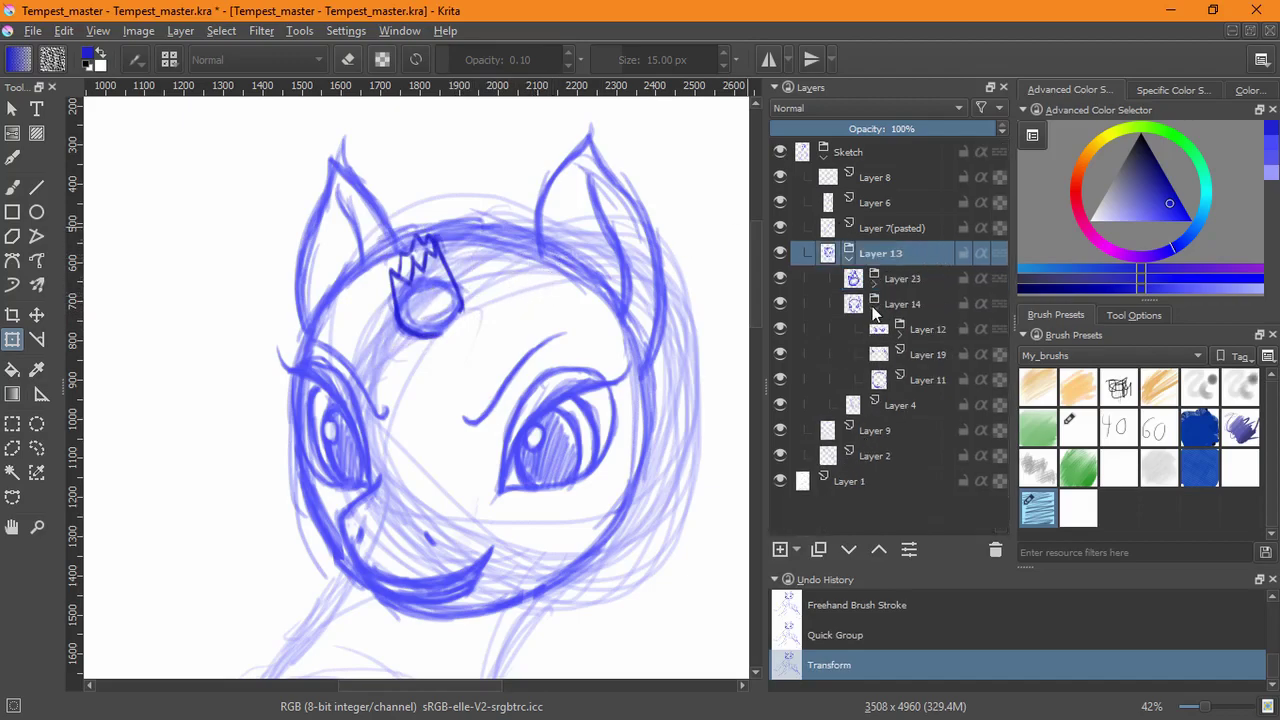
left_click(874, 305)
left_click(780, 551)
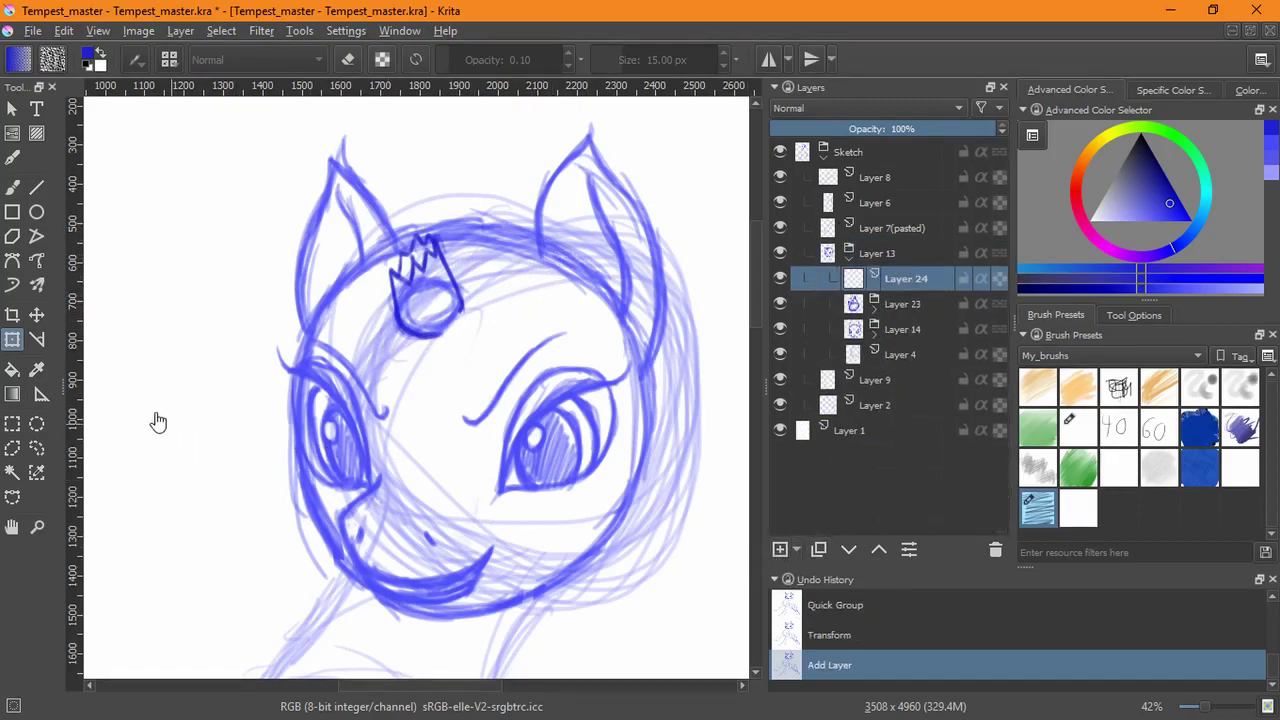
left_click(12, 187)
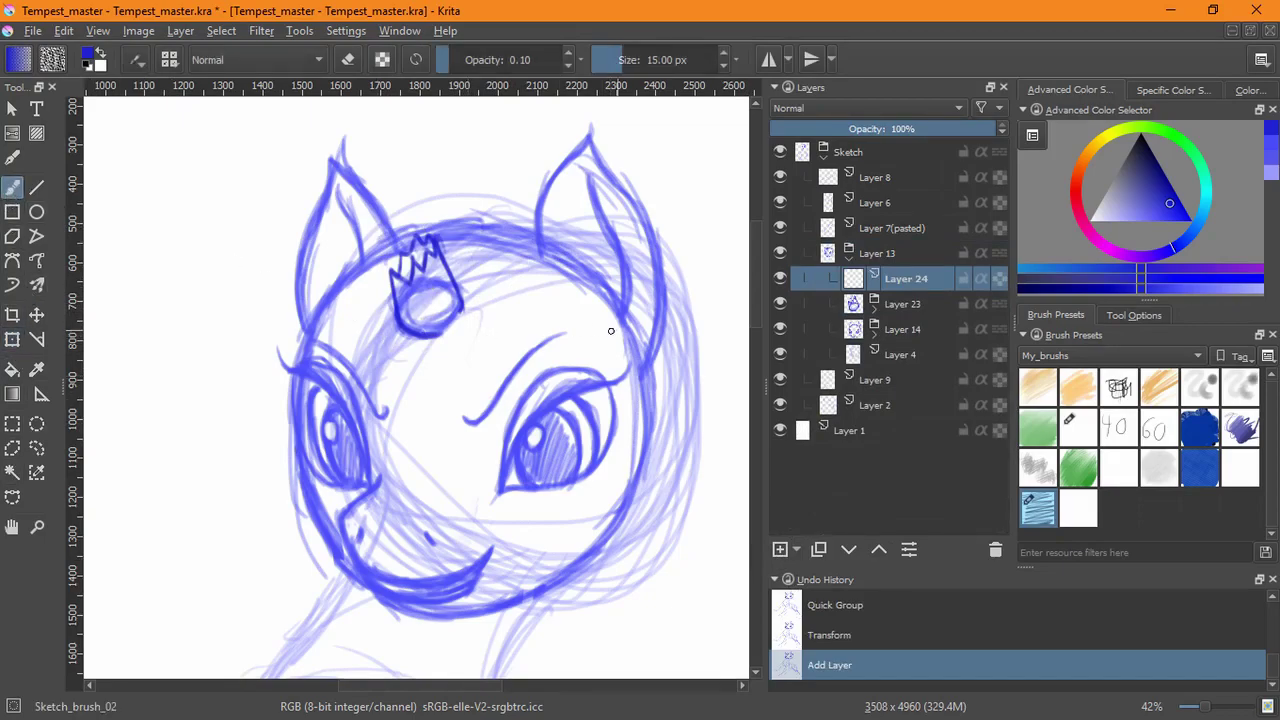
- Sketch the mane's front lines on Layer 24, rising from the broken horn to the canvas's upper edge, undoing the trial strokes
left_click_drag(623, 311, 467, 385)
key("ctrl+z")
left_click_drag(577, 345, 480, 460)
key("ctrl+shift+z")
left_click_drag(449, 380, 462, 436)
left_click_drag(462, 436, 483, 535)
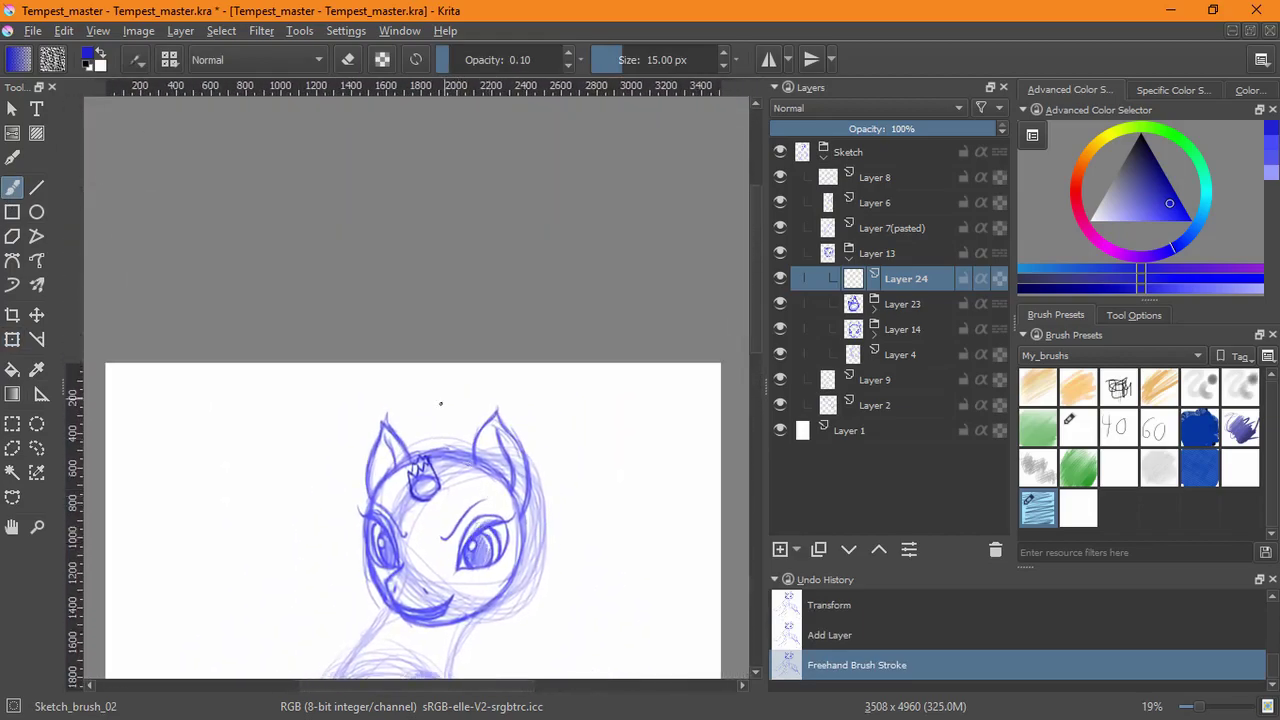
mouse_move(431, 395)
left_mouse_down()
mouse_move(436, 449)
mouse_move(413, 453)
left_mouse_up()
key("ctrl+z")
mouse_move(414, 369)
left_mouse_down()
mouse_move(413, 458)
mouse_move(419, 362)
left_mouse_up()
mouse_move(413, 460)
left_mouse_down()
mouse_move(414, 411)
mouse_move(448, 308)
mouse_move(426, 362)
left_mouse_up()
left_click_drag(415, 460, 428, 362)
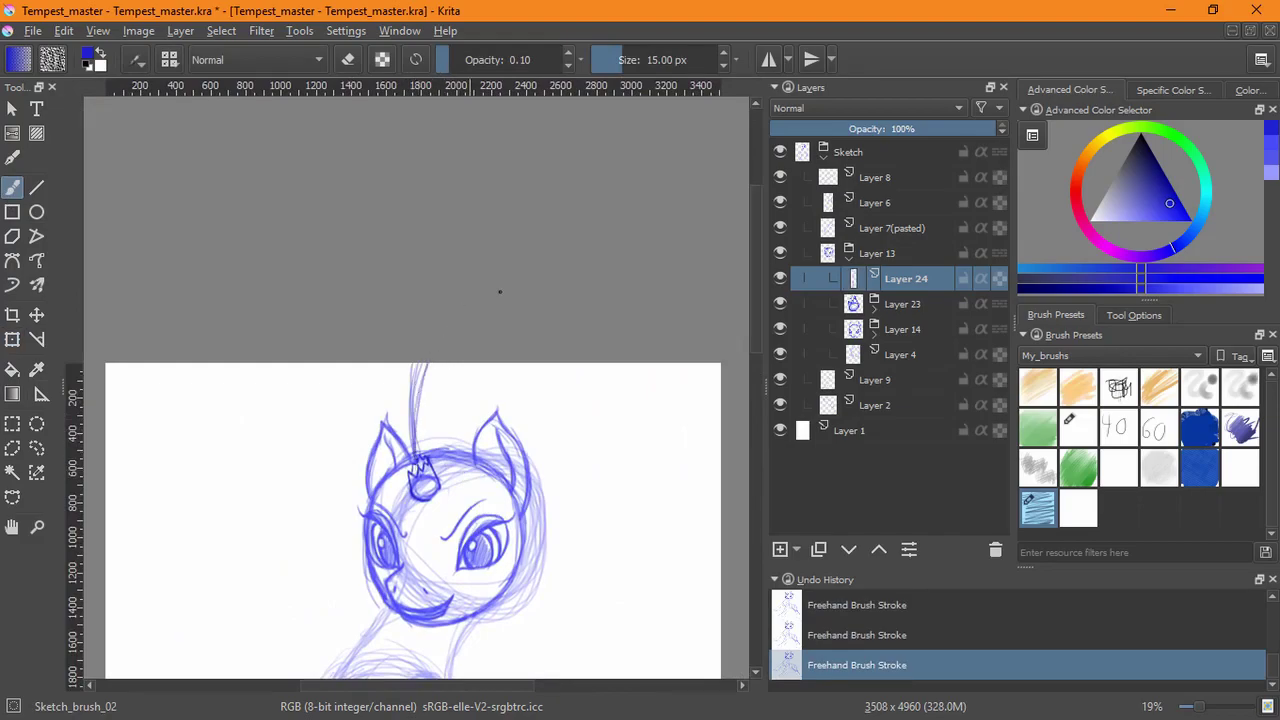
- Sketch the mane's lower edge from the back of the neck up behind the jaw, replacing the dark strokes with a lighter blue
left_click_drag(583, 491, 520, 301)
left_click_drag(392, 472, 456, 440)
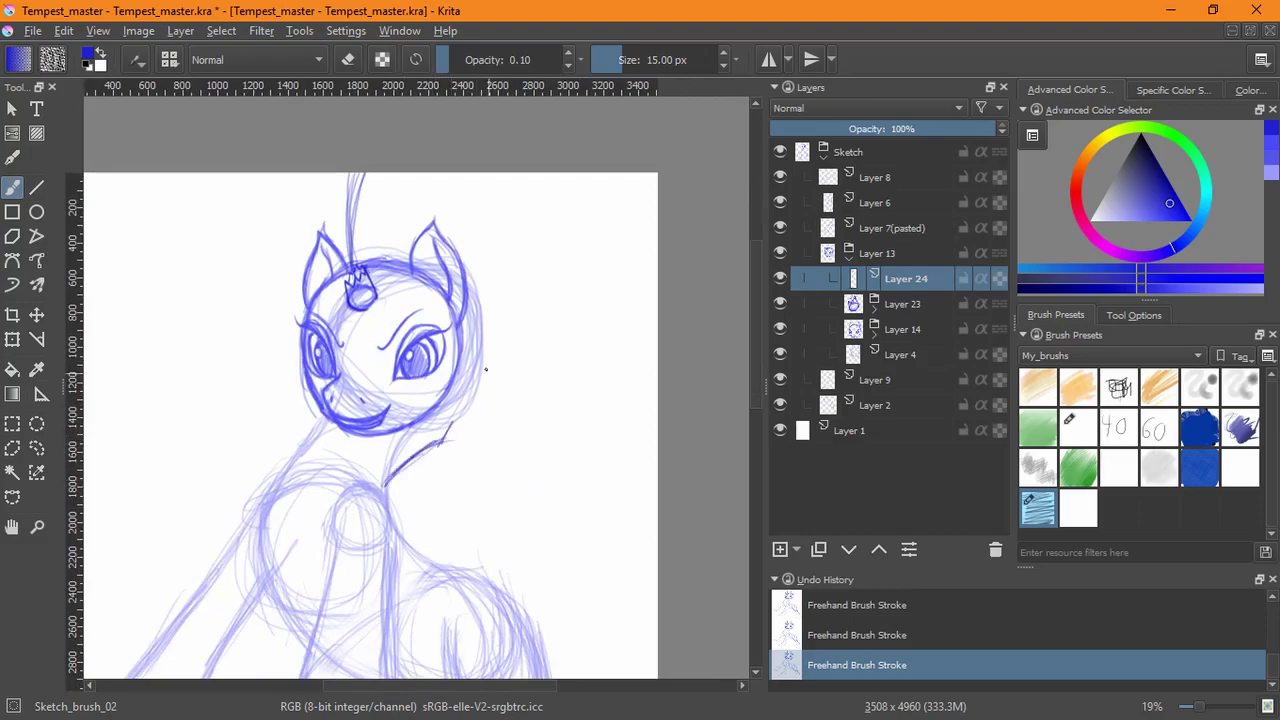
left_click_drag(438, 420, 458, 409)
key("ctrl+z")
key("ctrl+z")
key("ctrl+z")
key("ctrl+z")
key("ctrl+z")
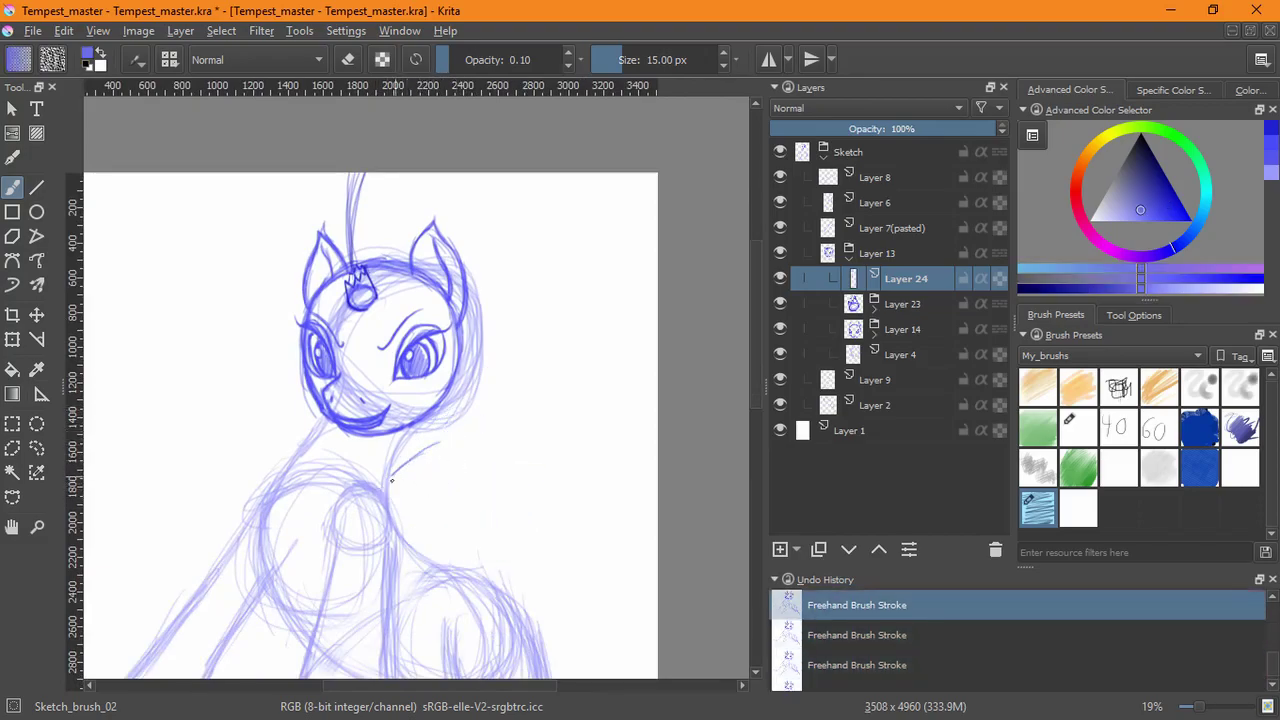
key("ctrl+shift+z")
key("ctrl+shift+z")
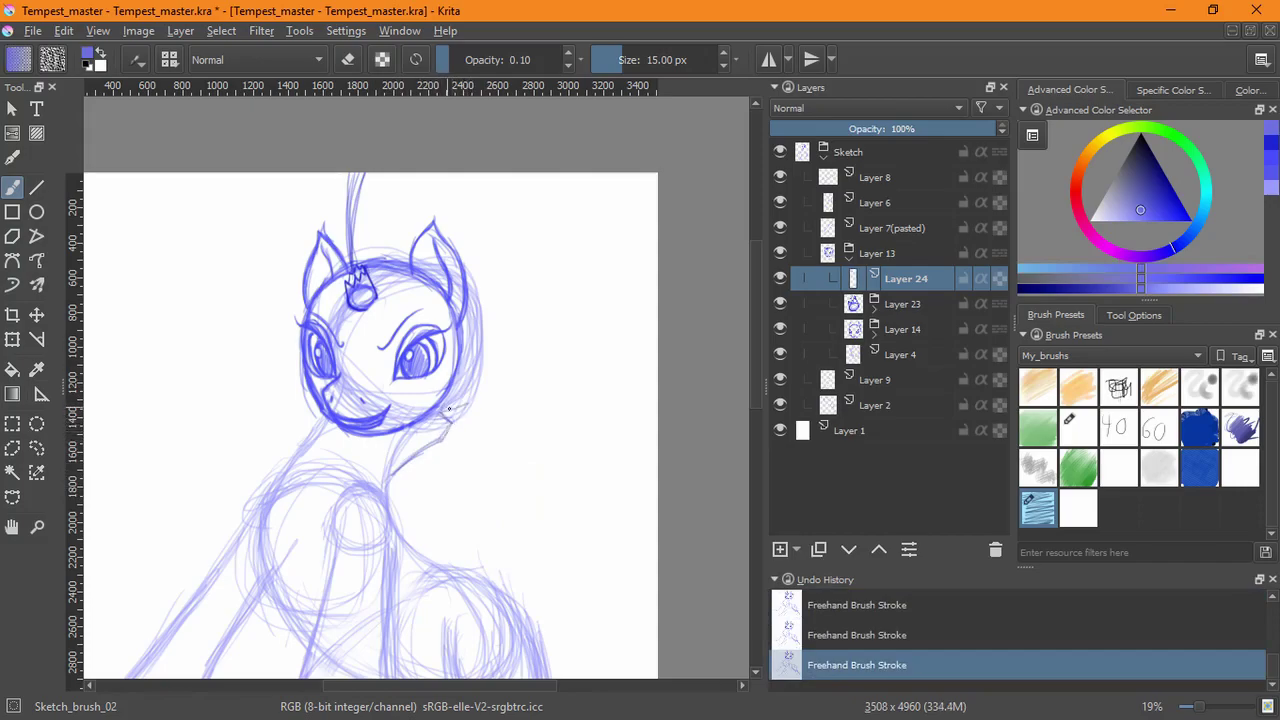
key("ctrl+z")
- Sketch the mane's outer edge behind the head, curving from the jaw up to the canvas's upper edge, undoing the misplaced strokes
mouse_move(440, 409)
left_mouse_down()
mouse_move(484, 398)
mouse_move(542, 273)
left_mouse_up()
left_click_drag(508, 368, 552, 261)
left_click_drag(492, 394, 540, 300)
left_click_drag(530, 178, 555, 268)
mouse_move(481, 224)
left_mouse_down()
mouse_move(517, 186)
mouse_move(492, 218)
left_mouse_up()
key("ctrl+z")
key("ctrl+z")
key("ctrl+z")
key("ctrl+z")
left_click_drag(529, 177, 514, 193)
- Start the tail with a curve rising from the rump, and undo the trial strokes for its tip and underside
mouse_move(475, 531)
left_mouse_down()
mouse_move(463, 343)
mouse_move(427, 348)
left_mouse_up()
left_click_drag(508, 346, 500, 392)
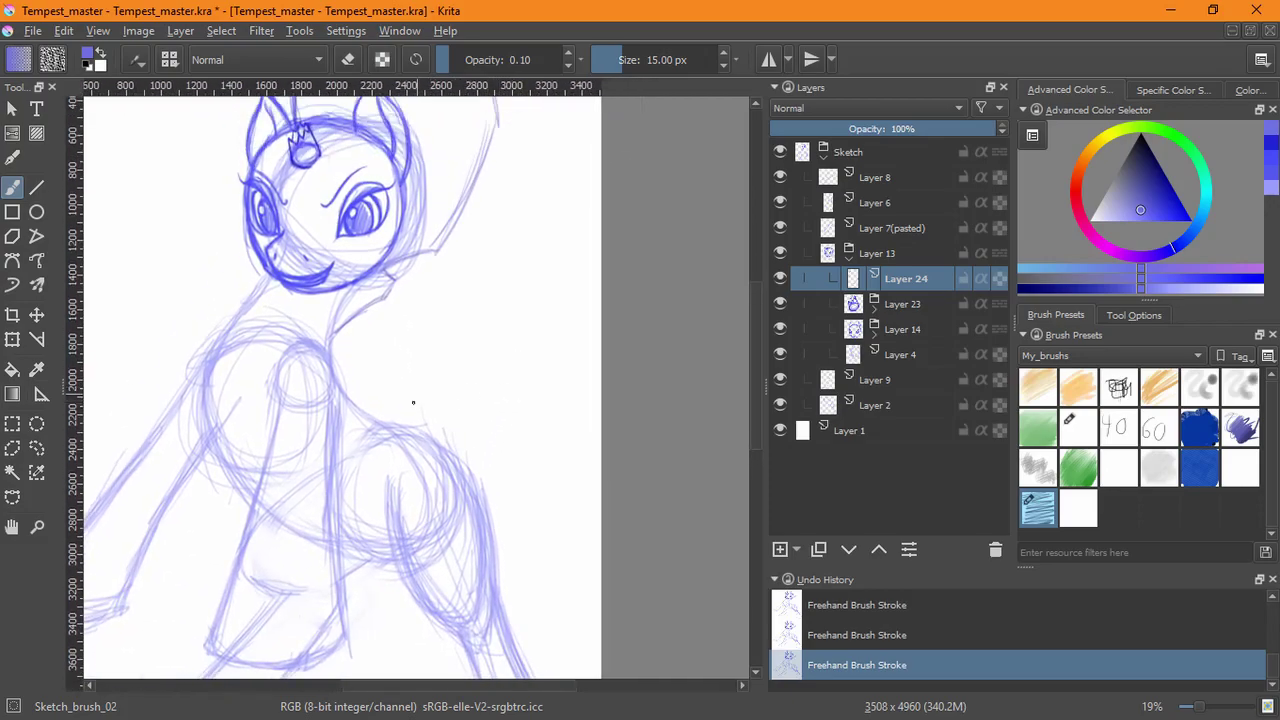
mouse_move(424, 400)
left_mouse_down()
mouse_move(485, 336)
mouse_move(564, 316)
mouse_move(470, 390)
left_mouse_up()
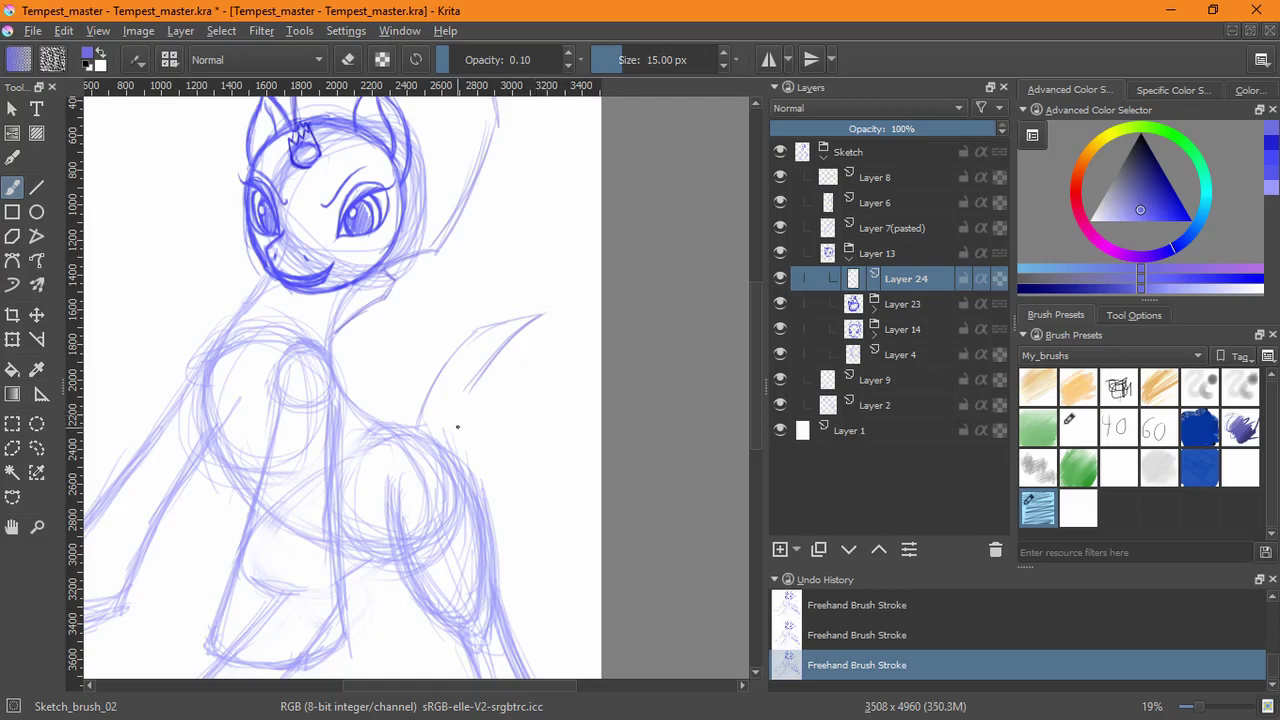
key("ctrl+z")
key("ctrl+z")
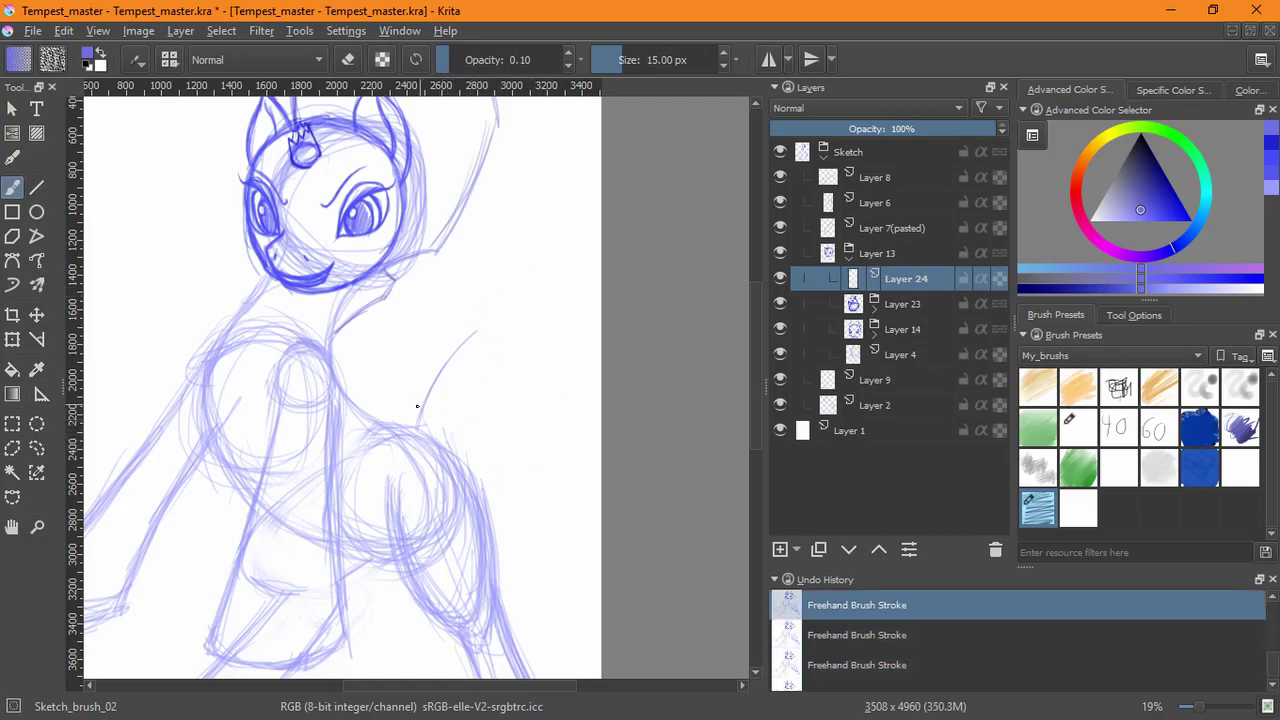
left_click_drag(428, 436, 497, 392)
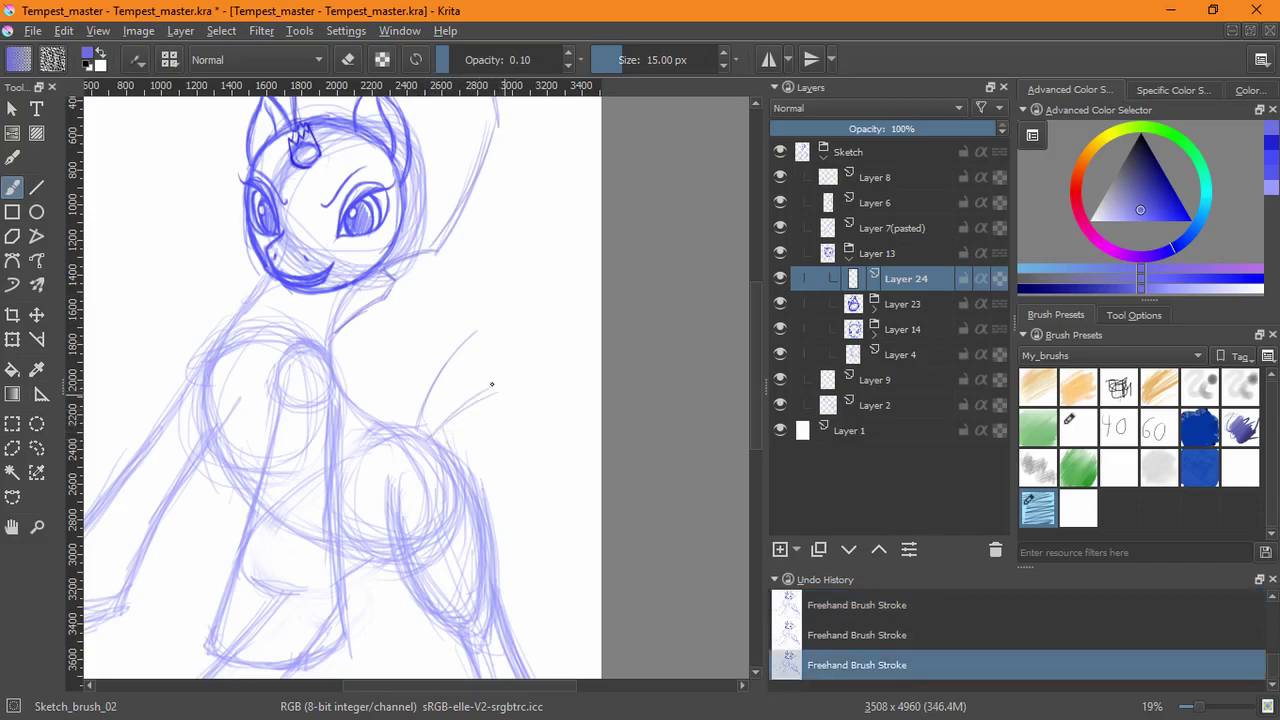
key("ctrl+z")
key("ctrl+z")
- Sketch the tail's inner edge, arching from the rump and running down behind the hind leg
mouse_move(430, 437)
left_mouse_down()
mouse_move(455, 419)
mouse_move(518, 515)
left_mouse_up()
left_click_drag(453, 414, 524, 566)
left_click_drag(474, 440, 526, 602)
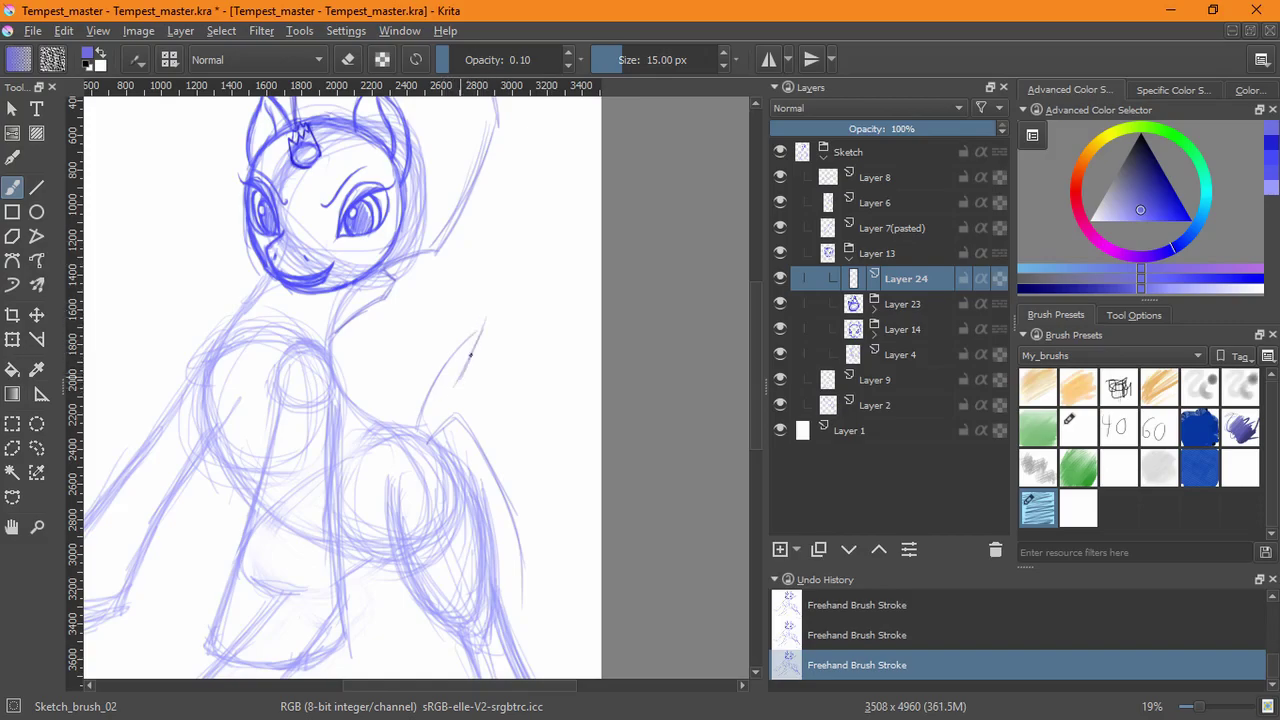
- Sketch the tail's pointed upper tuft and its outer edge, arching over and tapering down to meet the inner edge
left_click_drag(443, 387, 508, 340)
left_click_drag(546, 374, 552, 537)
left_click_drag(557, 424, 553, 578)
left_click_drag(557, 442, 523, 603)
left_click_drag(556, 480, 514, 634)
left_click_drag(556, 454, 540, 558)
left_click_drag(547, 376, 541, 575)
left_click_drag(562, 460, 527, 606)
left_click_drag(515, 530, 523, 620)
left_click_drag(509, 493, 521, 634)
left_click_drag(517, 545, 518, 640)
left_click_drag(551, 491, 522, 618)
left_click_drag(383, 347, 425, 543)
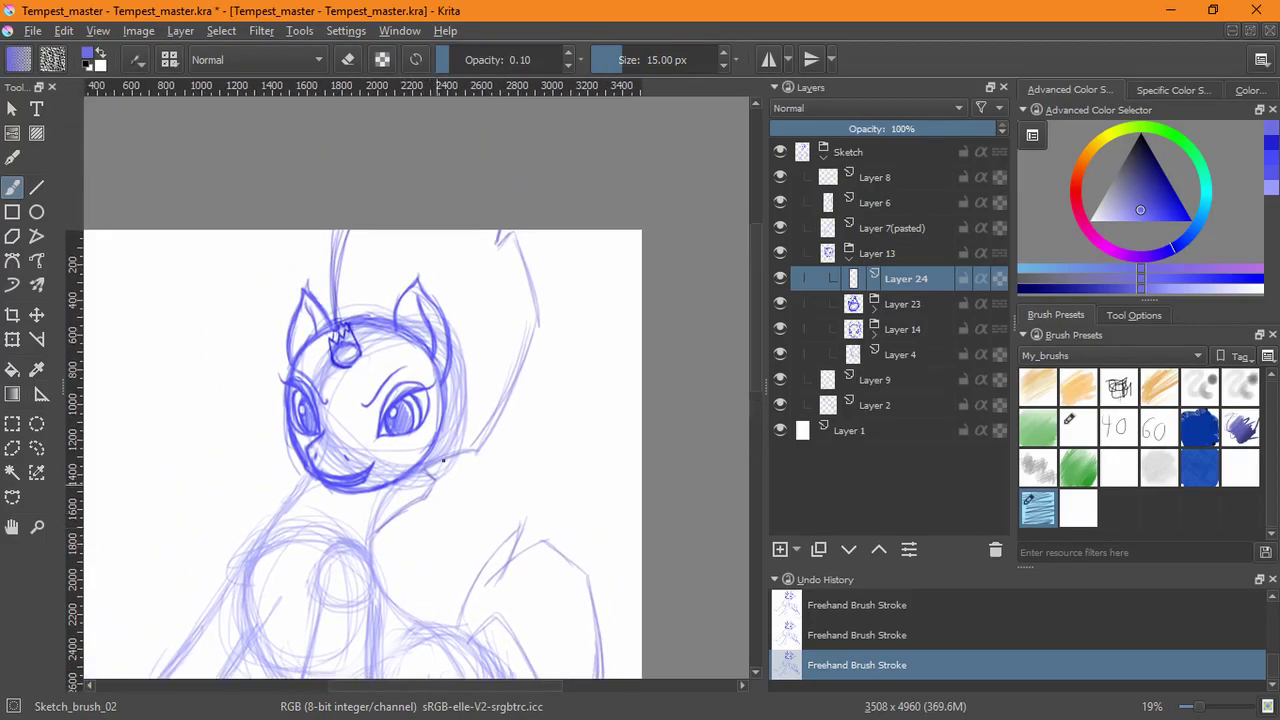
- Enlarge the canvas height to 110 percent, anchored at the bottom so the extra space is added above the head
mouse_move(494, 454)
left_mouse_down()
mouse_move(526, 378)
mouse_move(559, 403)
left_mouse_up()
left_click(145, 30)
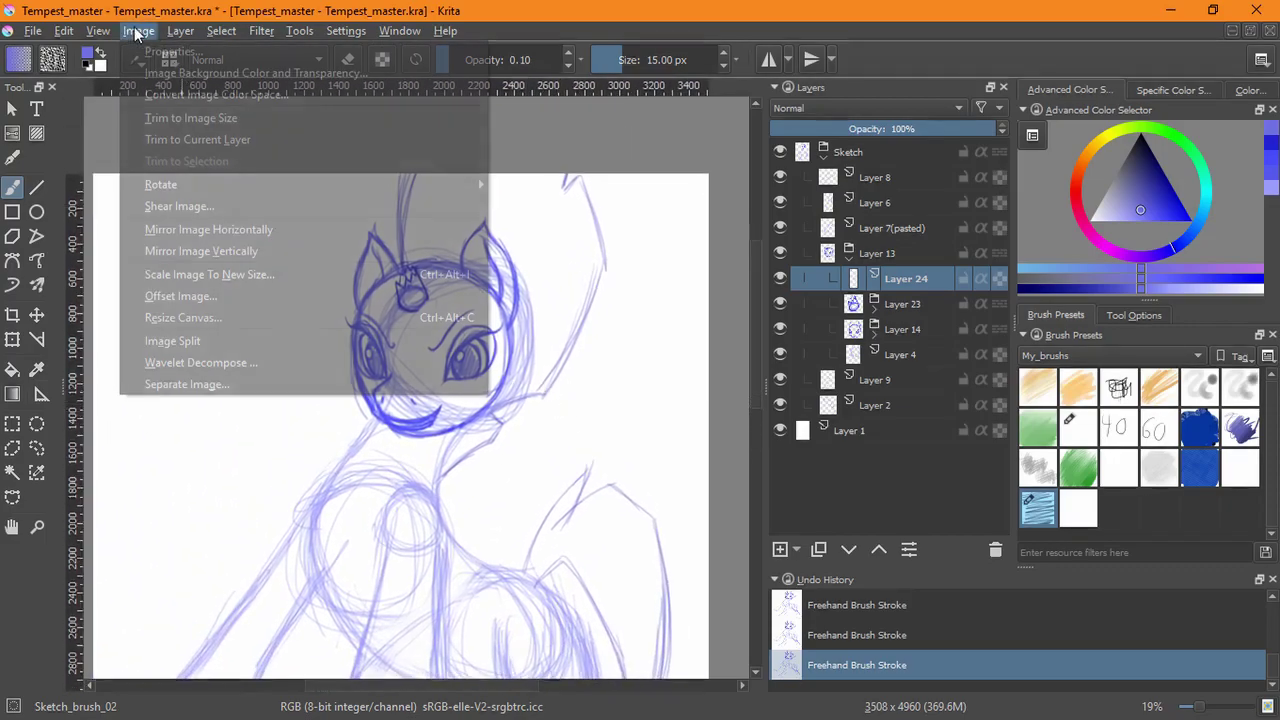
left_click(208, 317)
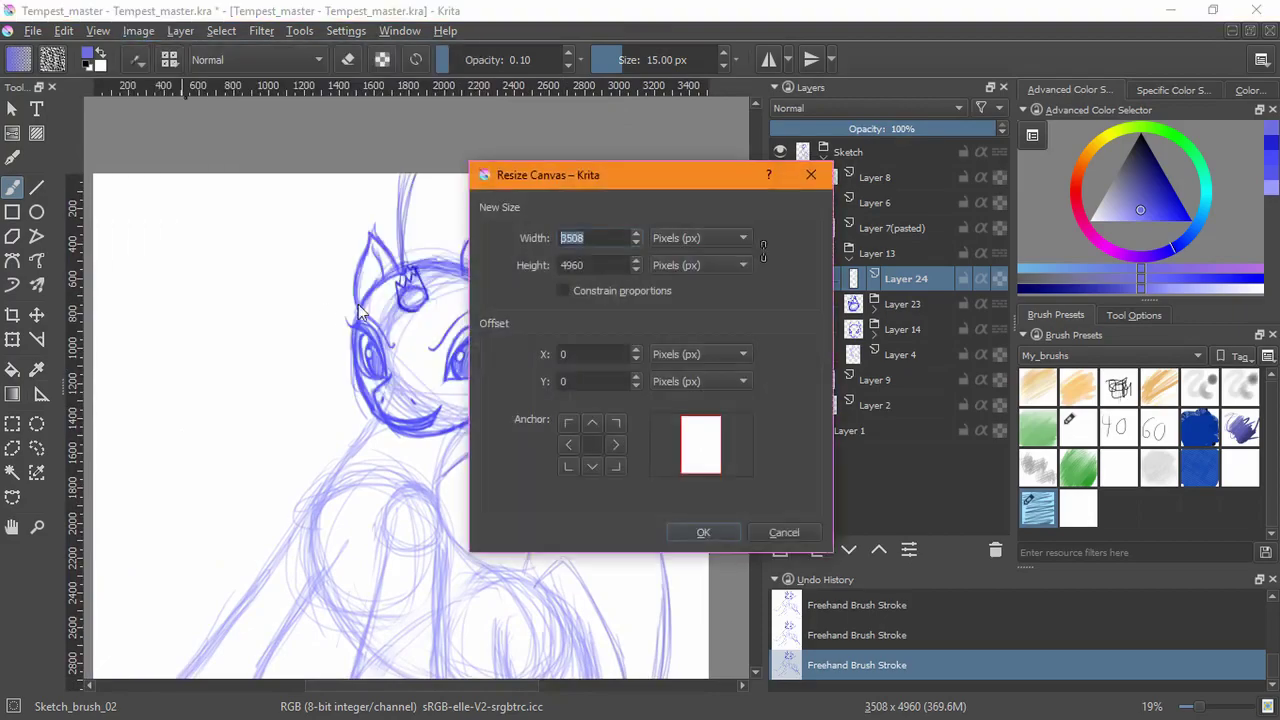
left_click(594, 464)
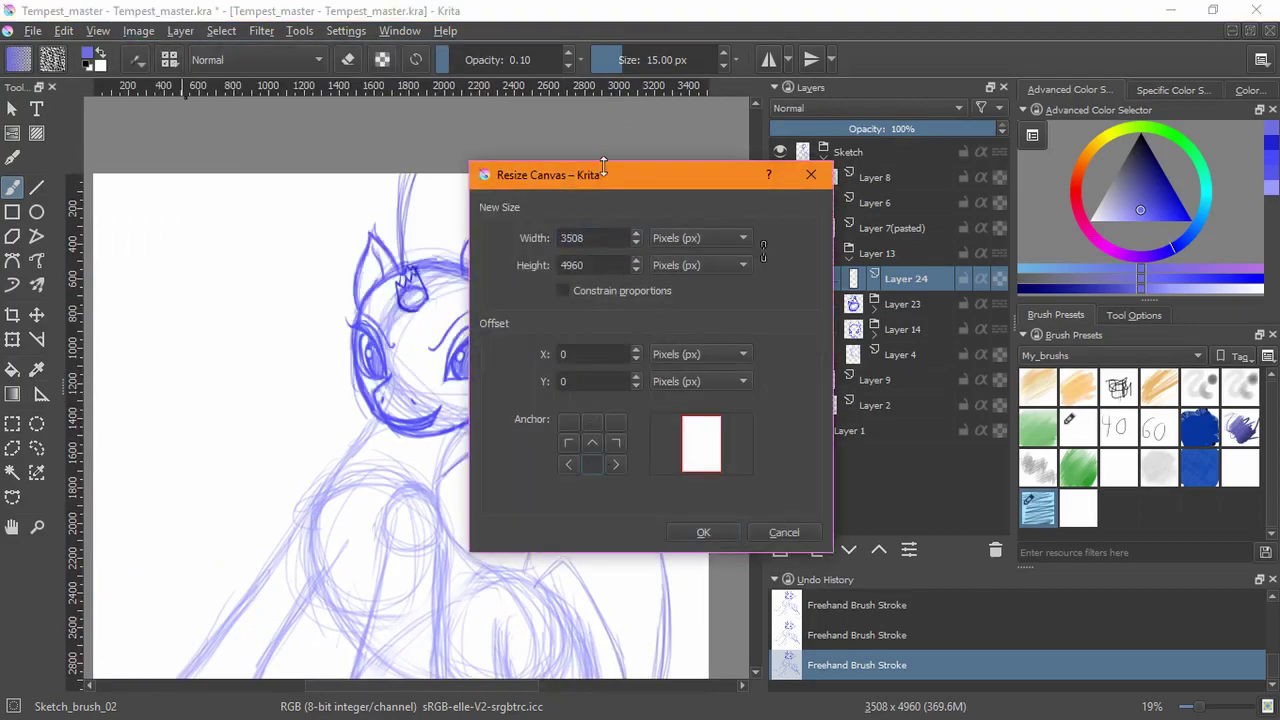
left_click(679, 267)
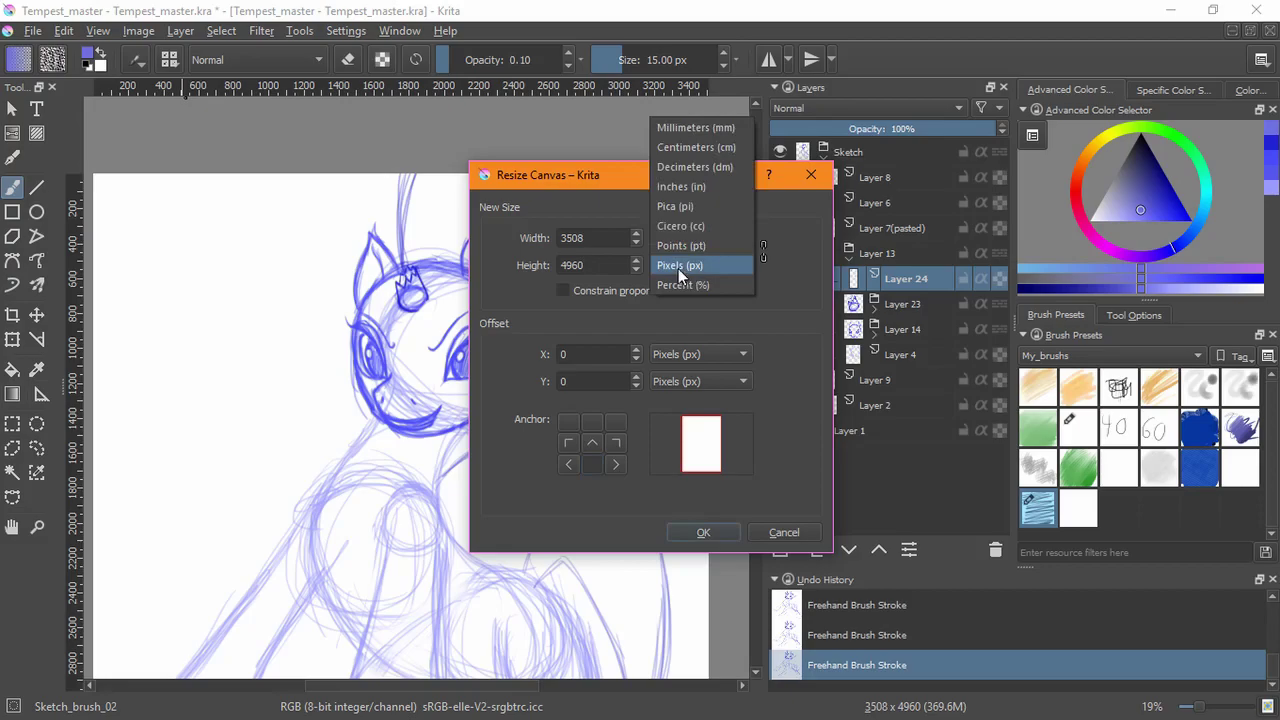
left_click(700, 285)
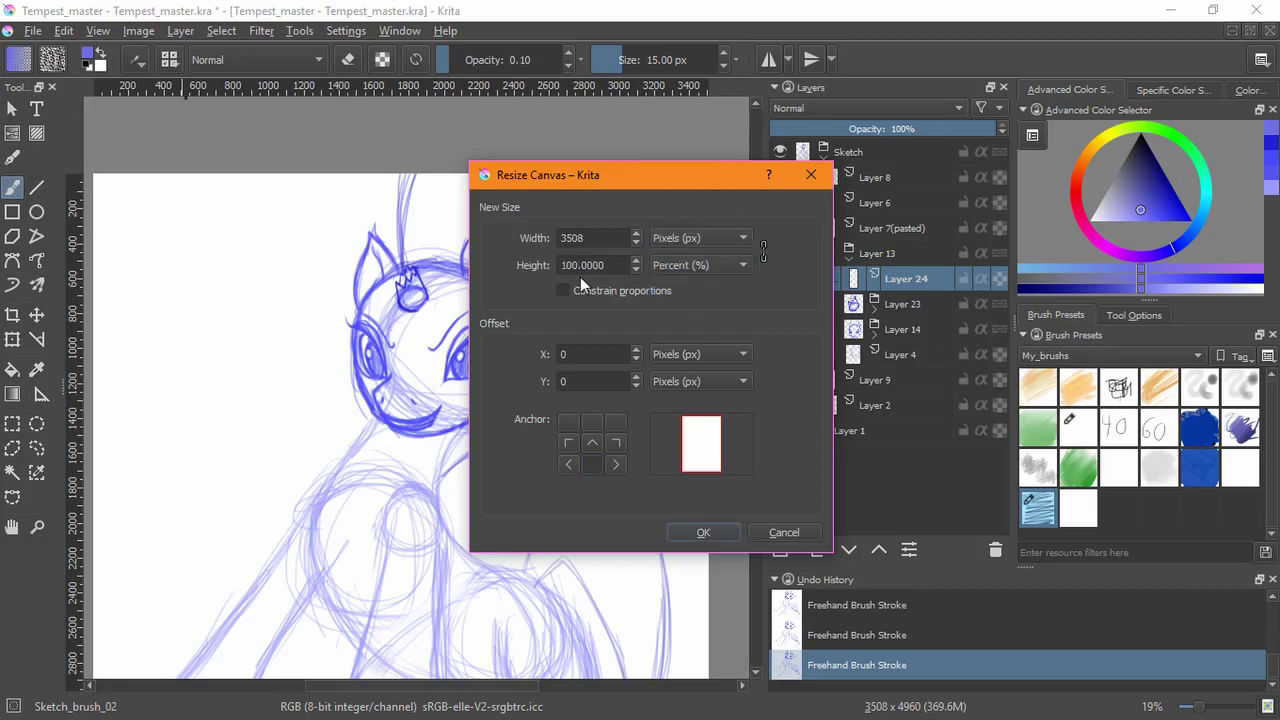
double_click(577, 264)
type("110")
left_click(700, 532)
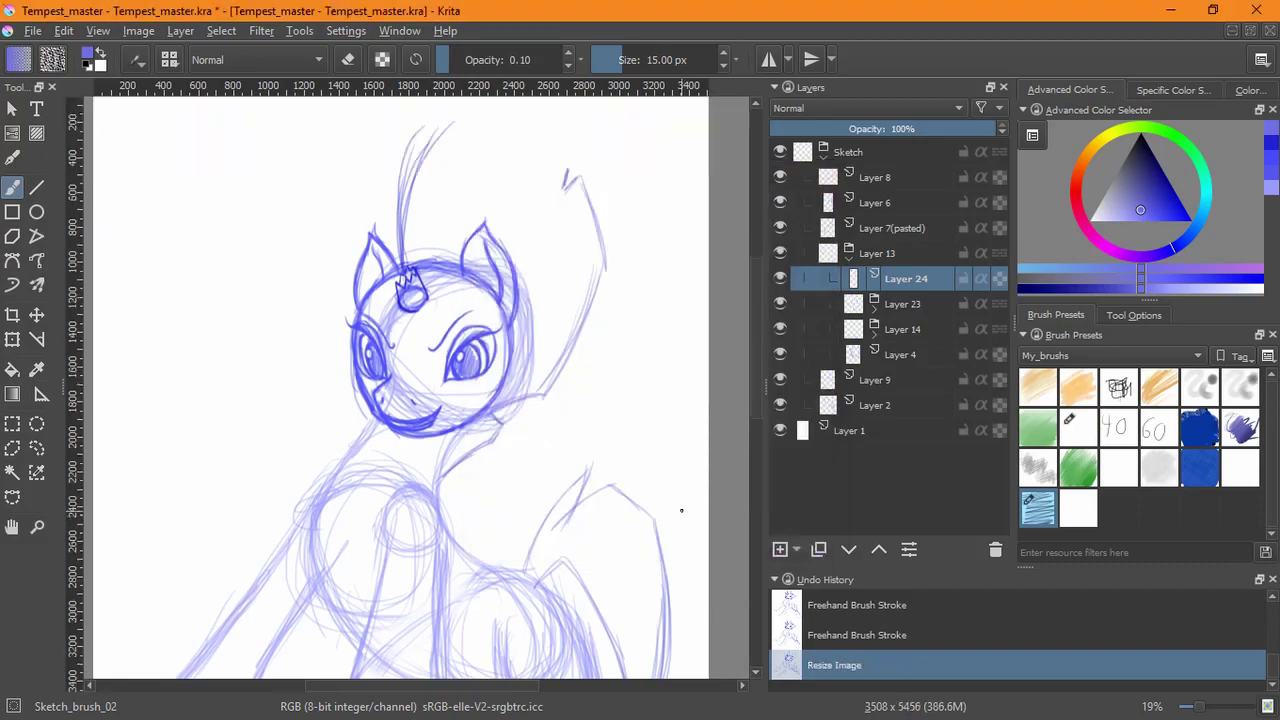
- Extend the mane's front edge from above the horn, curving up and back to the canvas's upper edge
left_click_drag(543, 238, 545, 344)
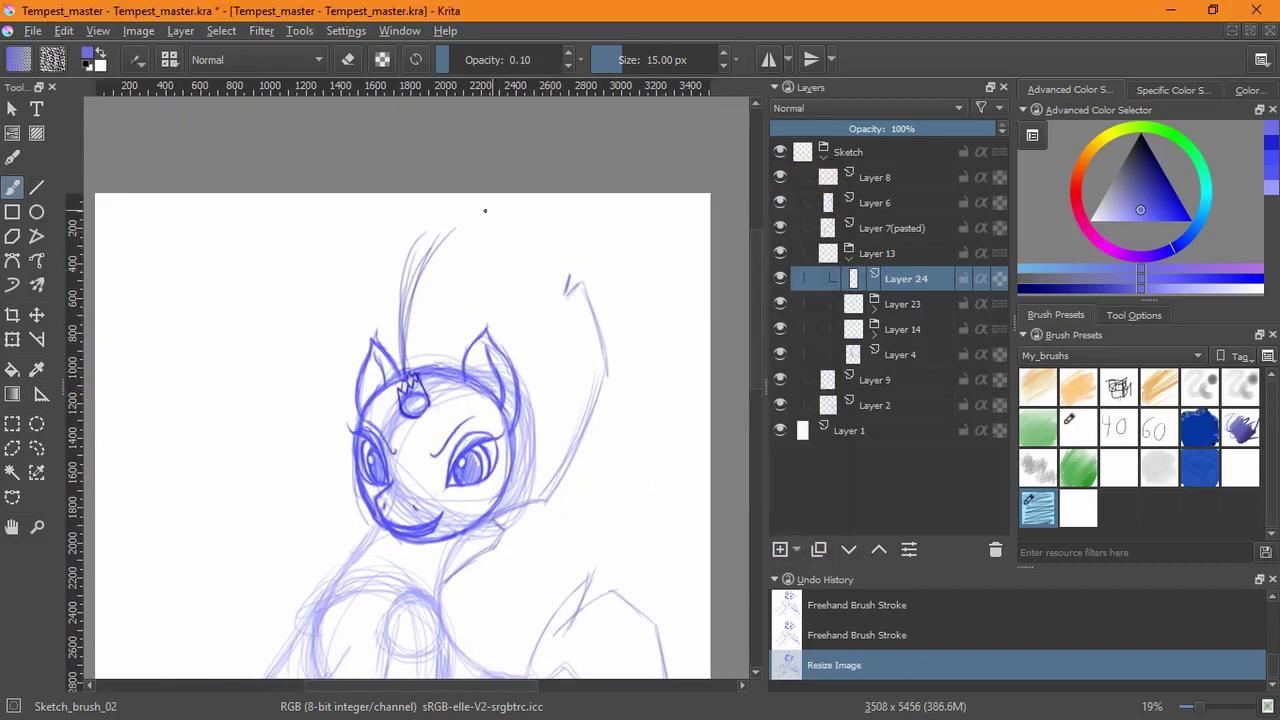
left_click_drag(403, 335, 432, 244)
mouse_move(417, 271)
left_mouse_down()
mouse_move(472, 209)
mouse_move(506, 193)
left_mouse_up()
left_click_drag(442, 237, 475, 201)
mouse_move(405, 297)
left_mouse_down()
mouse_move(465, 207)
mouse_move(454, 221)
left_mouse_up()
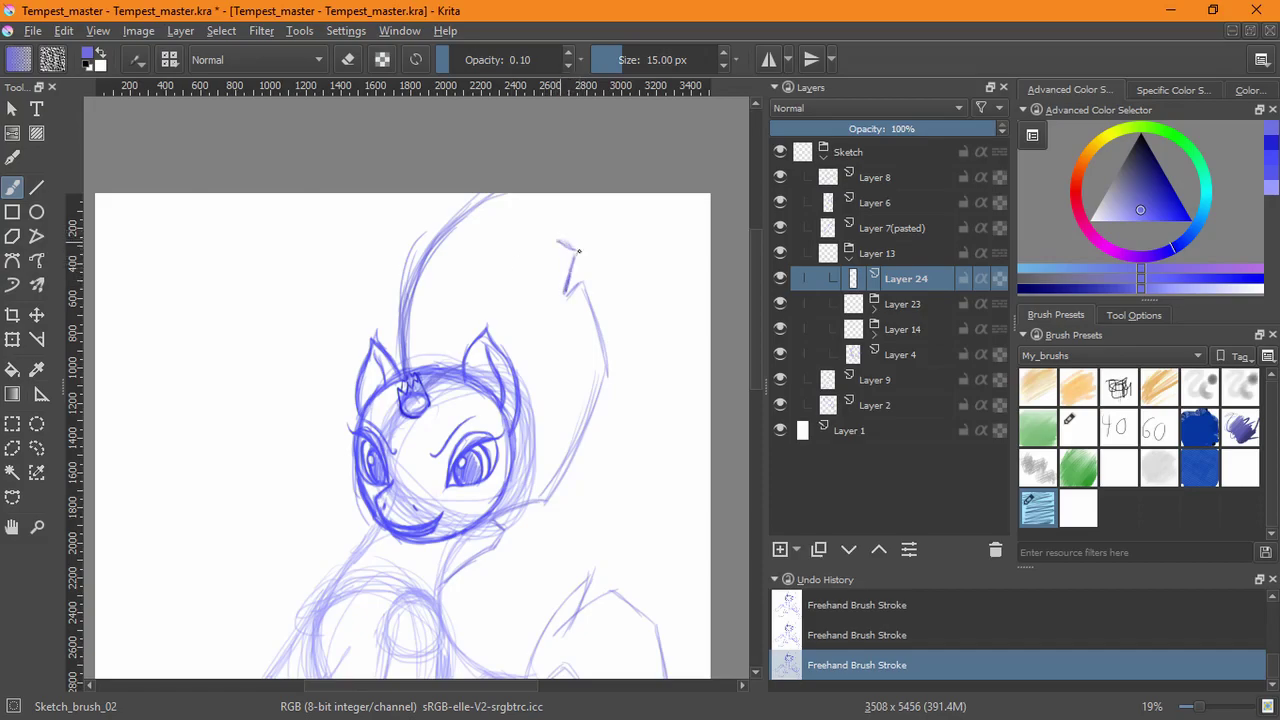
- Sketch the mane's notched upper tufts with a deep inner notch between them, undoing the misplaced trial strokes
key("ctrl+z")
mouse_move(560, 241)
left_mouse_down()
mouse_move(578, 248)
mouse_move(564, 249)
left_mouse_up()
key("ctrl+z")
key("ctrl+z")
left_click_drag(550, 239, 491, 281)
mouse_move(527, 206)
left_mouse_down()
mouse_move(489, 281)
mouse_move(518, 210)
left_mouse_up()
mouse_move(480, 304)
left_mouse_down()
mouse_move(522, 212)
mouse_move(434, 258)
left_mouse_up()
left_click_drag(484, 194, 423, 274)
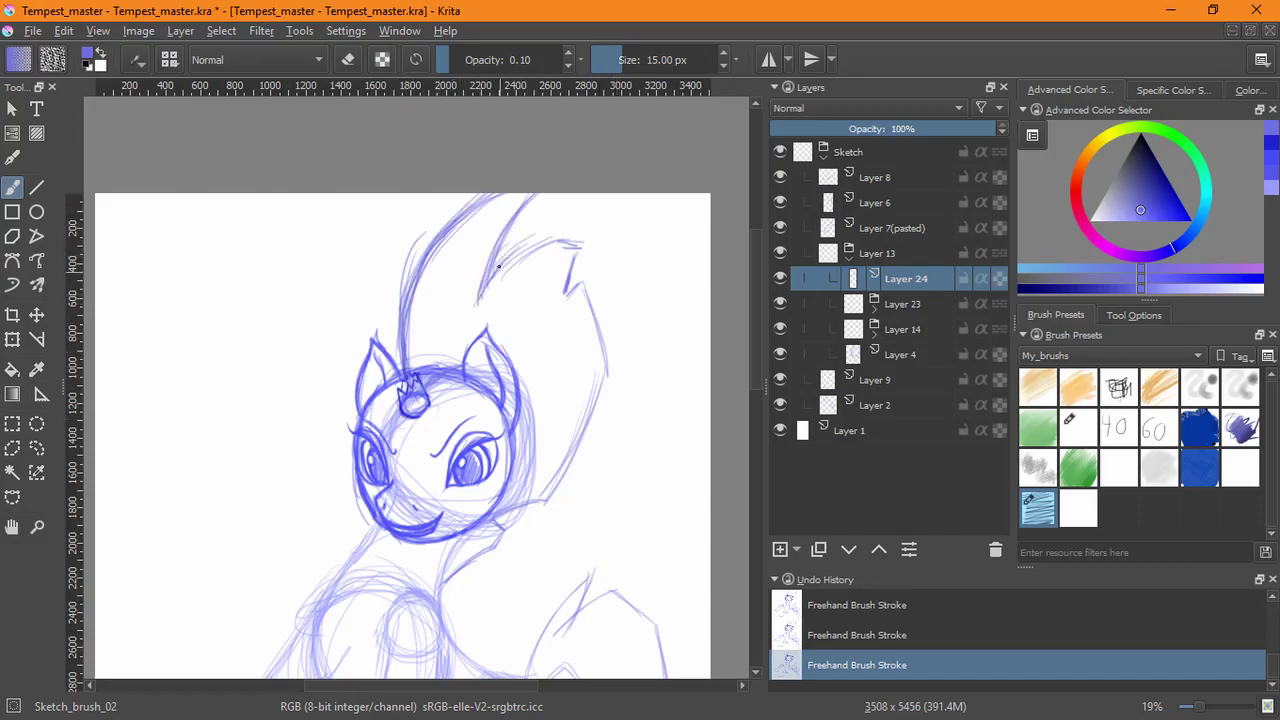
mouse_move(491, 283)
left_mouse_down()
mouse_move(564, 220)
mouse_move(567, 287)
left_mouse_up()
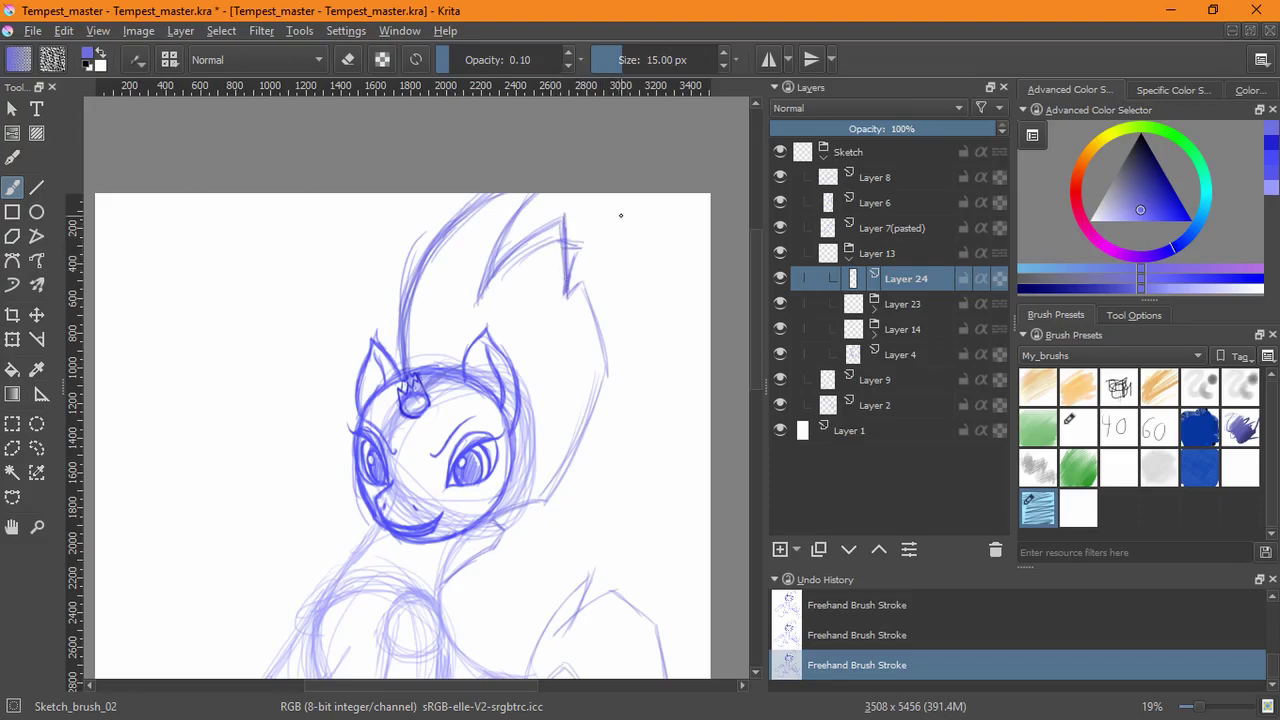
- Select the mane with a freehand outline, narrow it slightly with Transform, and deselect
left_click(36, 448)
mouse_move(378, 578)
left_mouse_down()
mouse_move(626, 384)
mouse_move(653, 236)
left_mouse_up()
mouse_move(634, 457)
left_mouse_down()
mouse_move(355, 430)
mouse_move(588, 518)
left_mouse_up()
left_click(12, 340)
left_click_drag(651, 376, 590, 381)
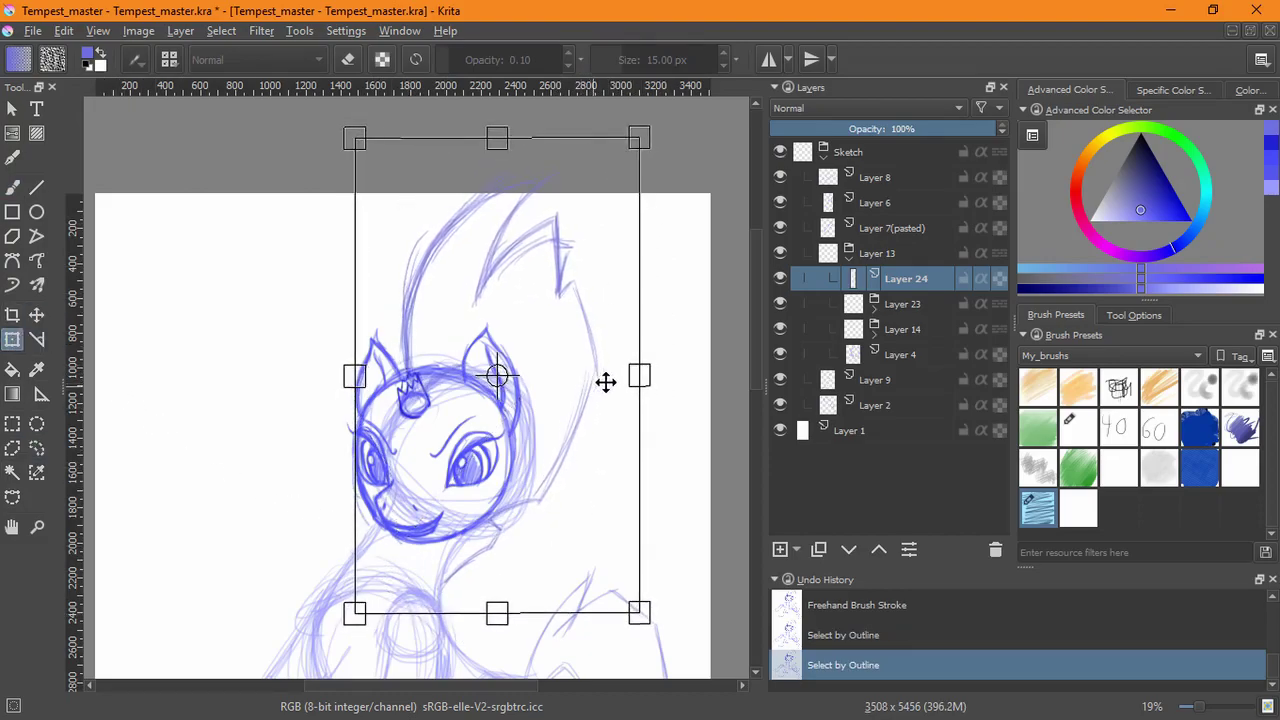
key("Return")
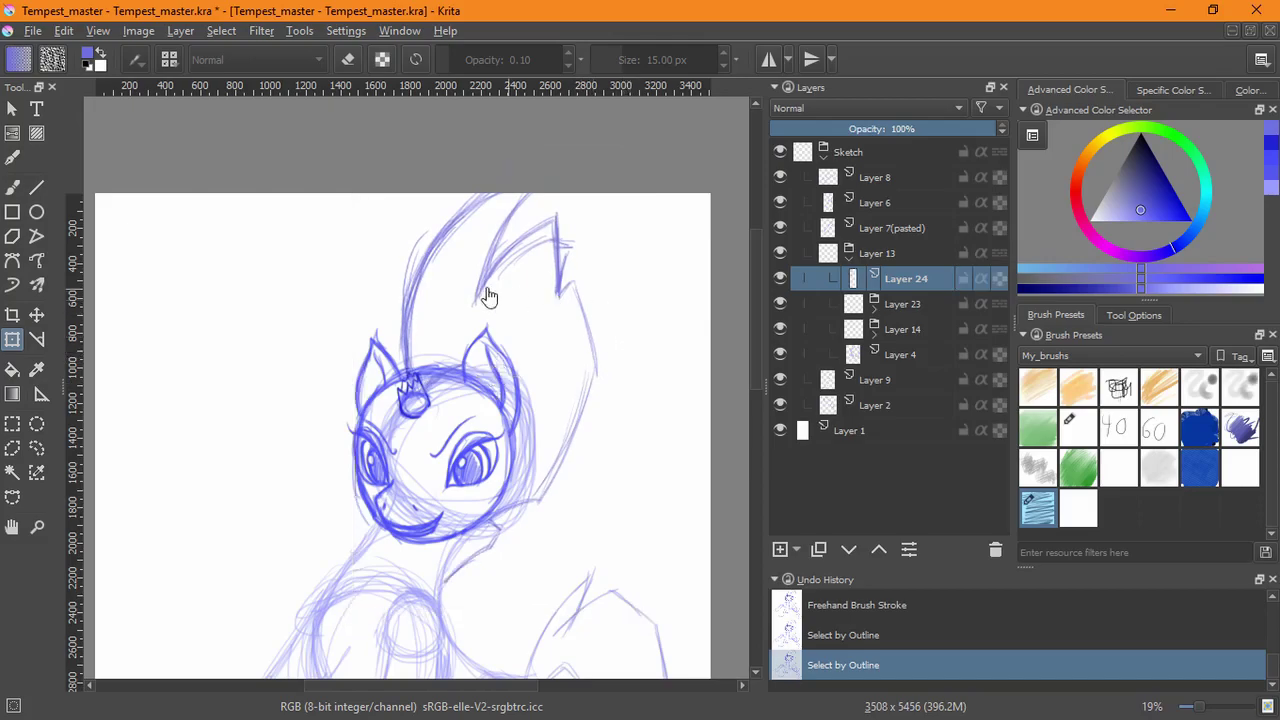
left_click(221, 30)
left_click(235, 71)
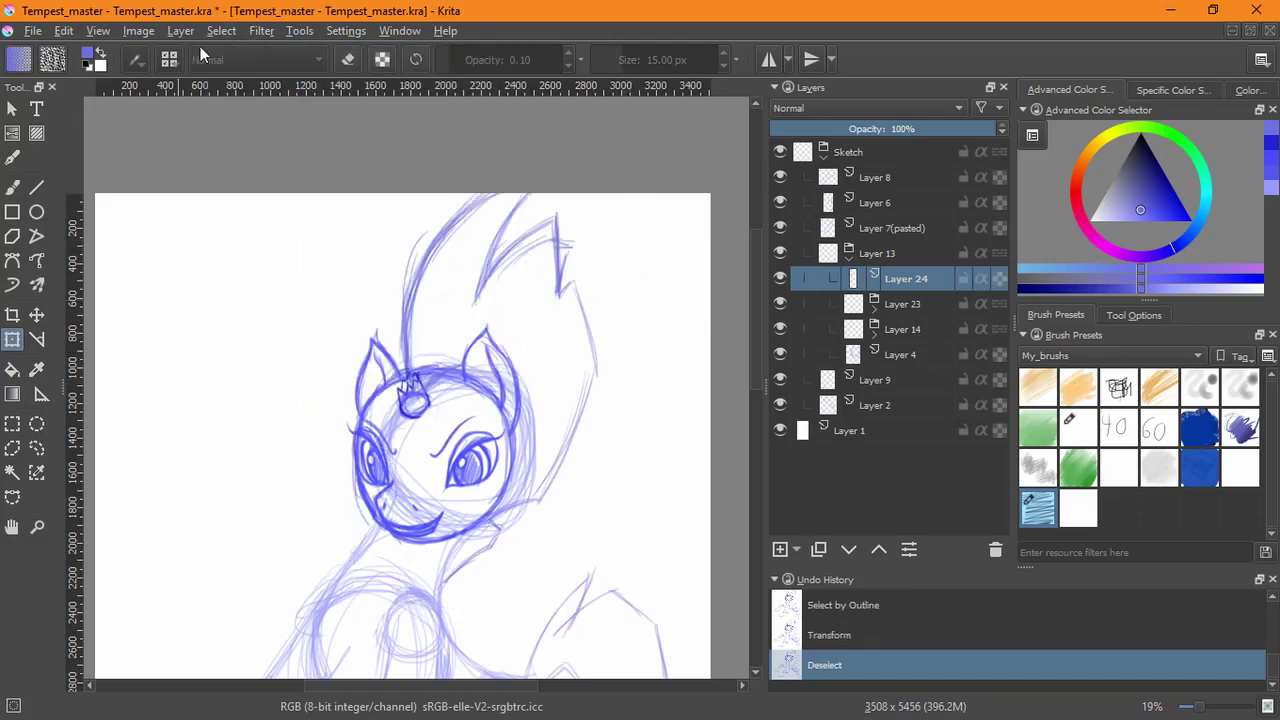
- Enlarge the canvas height by another 10 percent, anchored at the bottom to give more room above the mane
left_click(138, 30)
left_click(200, 318)
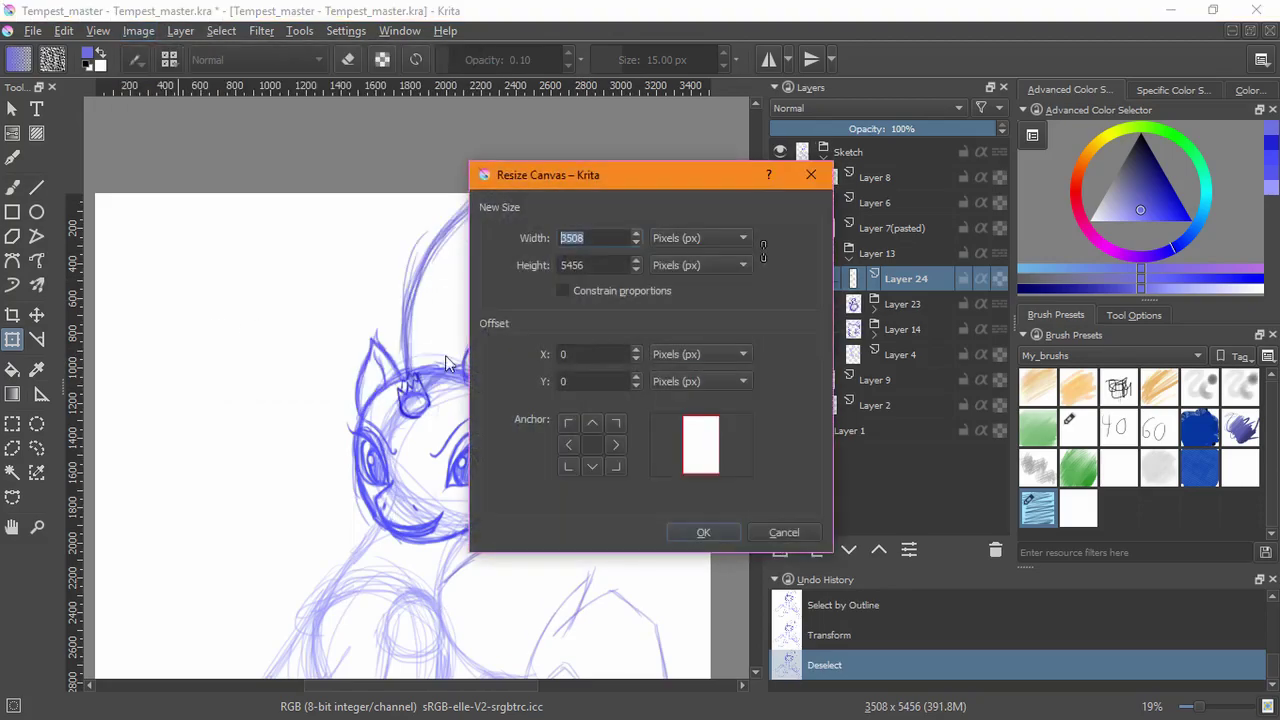
left_click(672, 266)
left_click(660, 288)
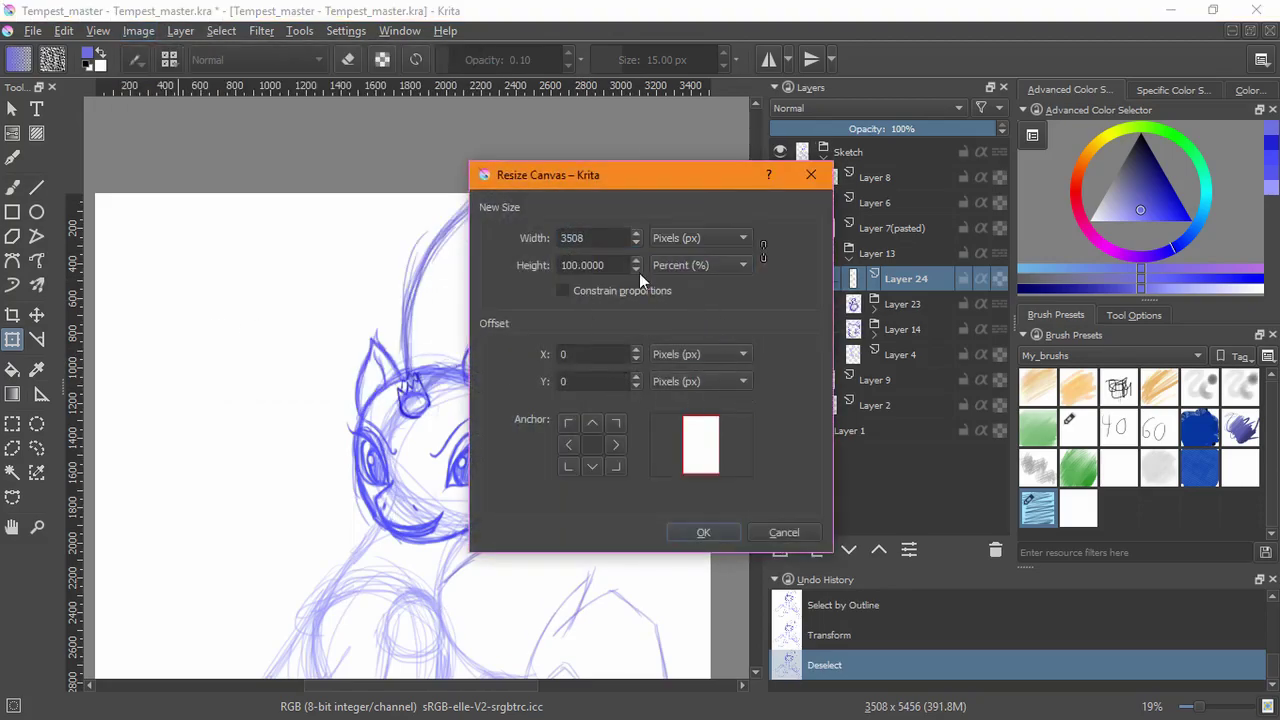
left_click(592, 465)
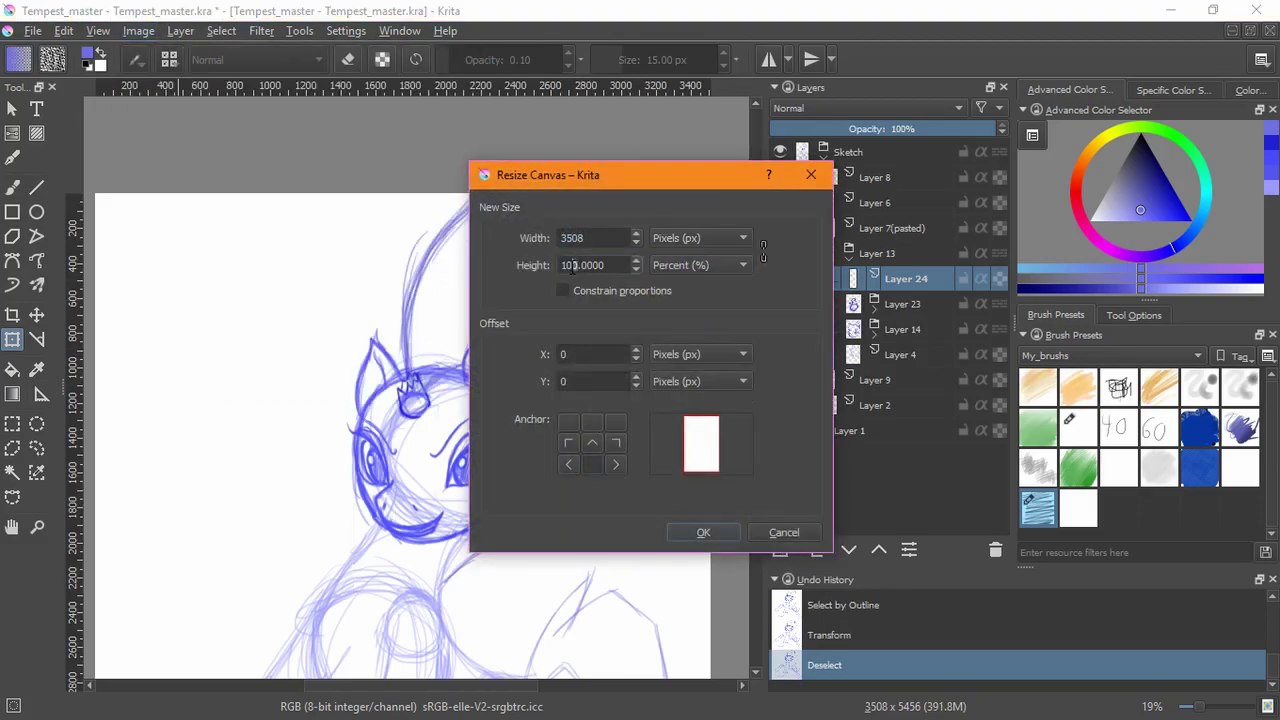
type("11")
left_click(700, 530)
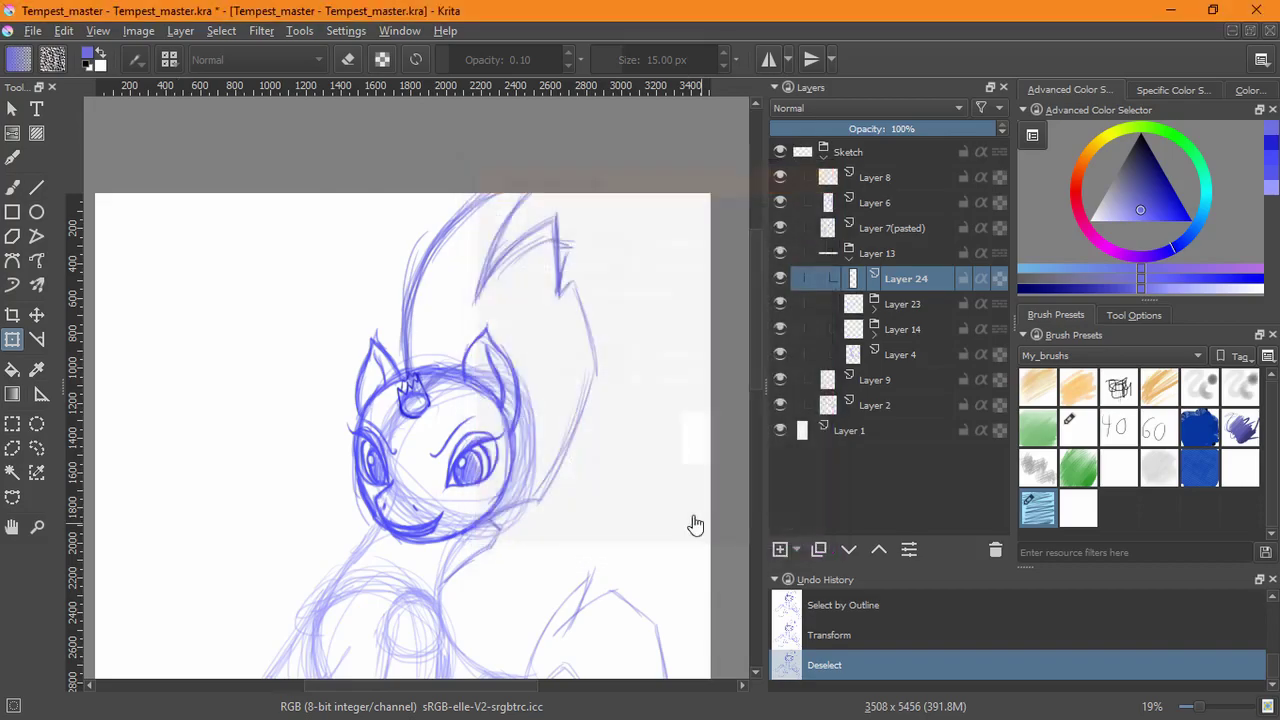
mouse_move(614, 379)
left_mouse_down()
mouse_move(594, 434)
mouse_move(609, 406)
mouse_move(582, 342)
mouse_move(586, 463)
left_mouse_up()
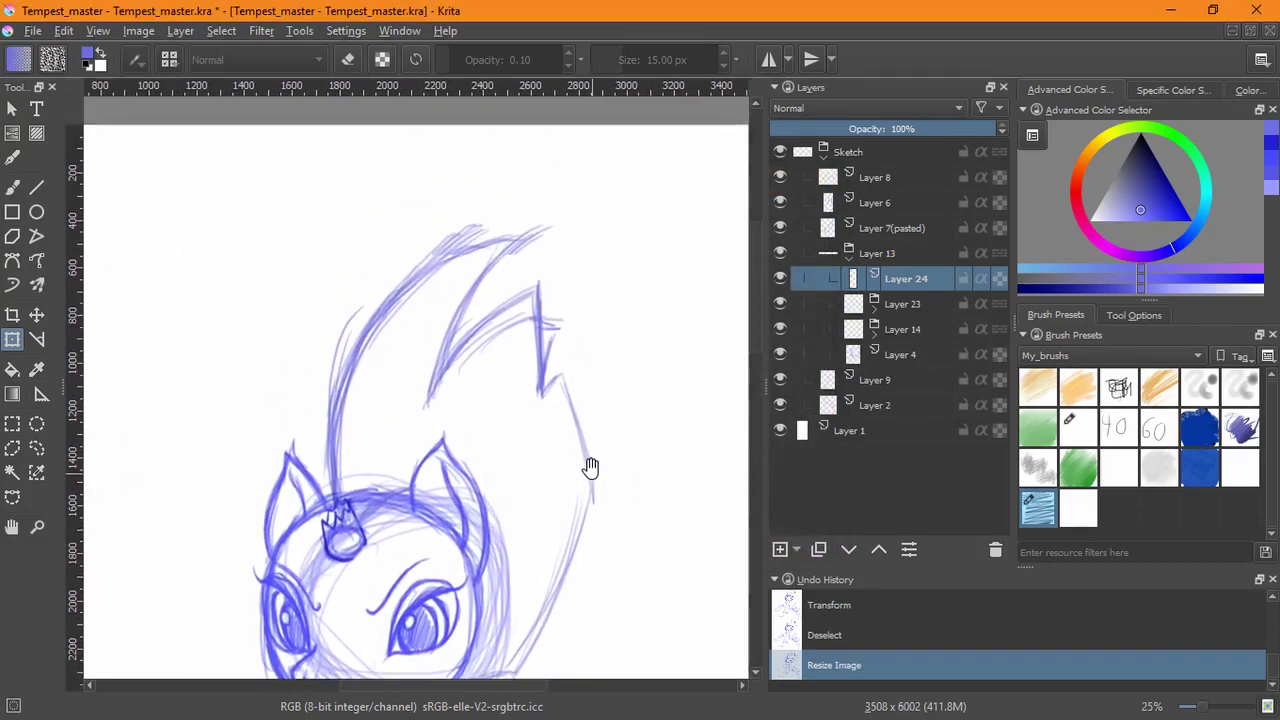
- Extend the mane's main pointed tip with the brush, and build up its front curve and the inner edge running into the notch
left_click(12, 187)
left_click_drag(437, 261, 486, 239)
mouse_move(403, 291)
left_mouse_down()
mouse_move(512, 236)
mouse_move(468, 244)
mouse_move(500, 238)
mouse_move(432, 362)
left_mouse_up()
left_click_drag(516, 210, 456, 327)
left_click_drag(525, 210, 430, 390)
mouse_move(542, 216)
left_mouse_down()
mouse_move(486, 276)
mouse_move(428, 402)
left_mouse_up()
left_click_drag(432, 262, 538, 216)
left_click_drag(472, 244, 536, 208)
mouse_move(452, 240)
left_mouse_down()
mouse_move(514, 206)
mouse_move(346, 400)
left_mouse_up()
left_click_drag(346, 400, 387, 302)
left_click_drag(533, 208, 456, 350)
left_click_drag(518, 230, 460, 350)
left_click_drag(492, 265, 465, 339)
left_click_drag(540, 210, 502, 245)
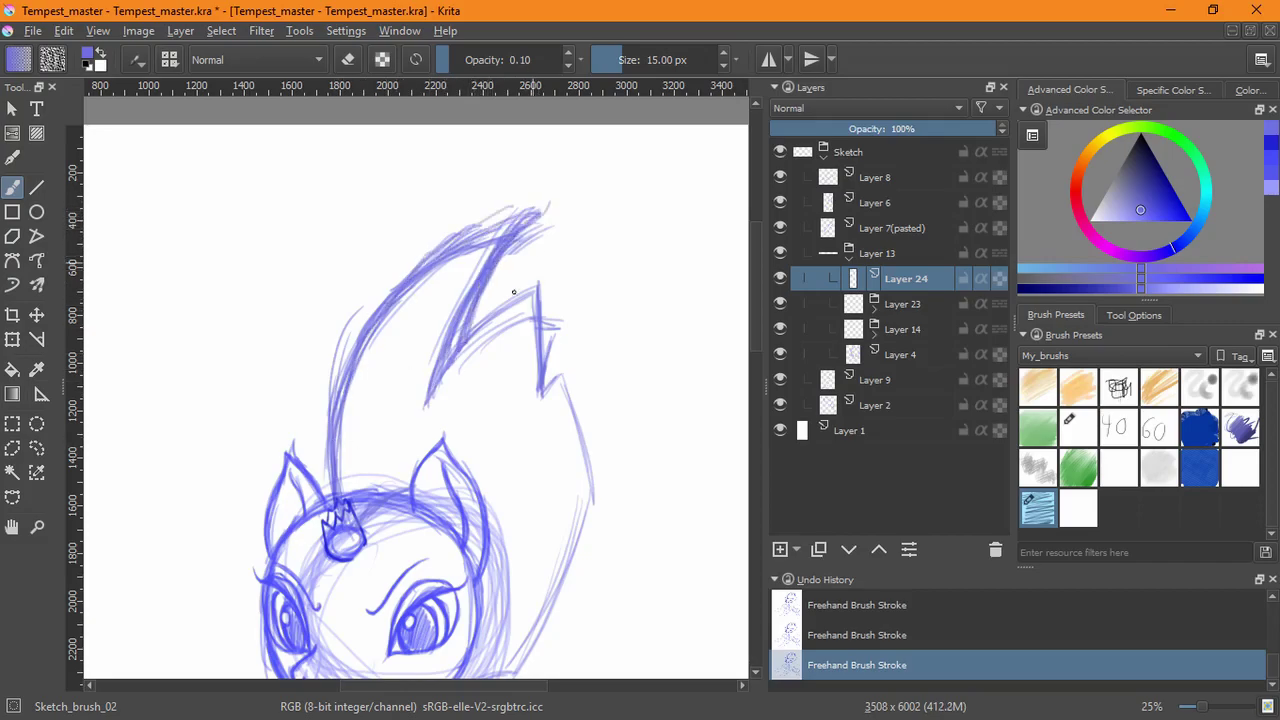
- Lighten the surplus strokes around the mane's inner notch, pointed tip and front curve with the eraser
key("e")
mouse_move(430, 402)
left_mouse_down()
mouse_move(457, 301)
mouse_move(440, 360)
left_mouse_up()
left_click_drag(490, 254, 452, 338)
left_click_drag(466, 294, 428, 402)
left_click_drag(460, 328, 454, 364)
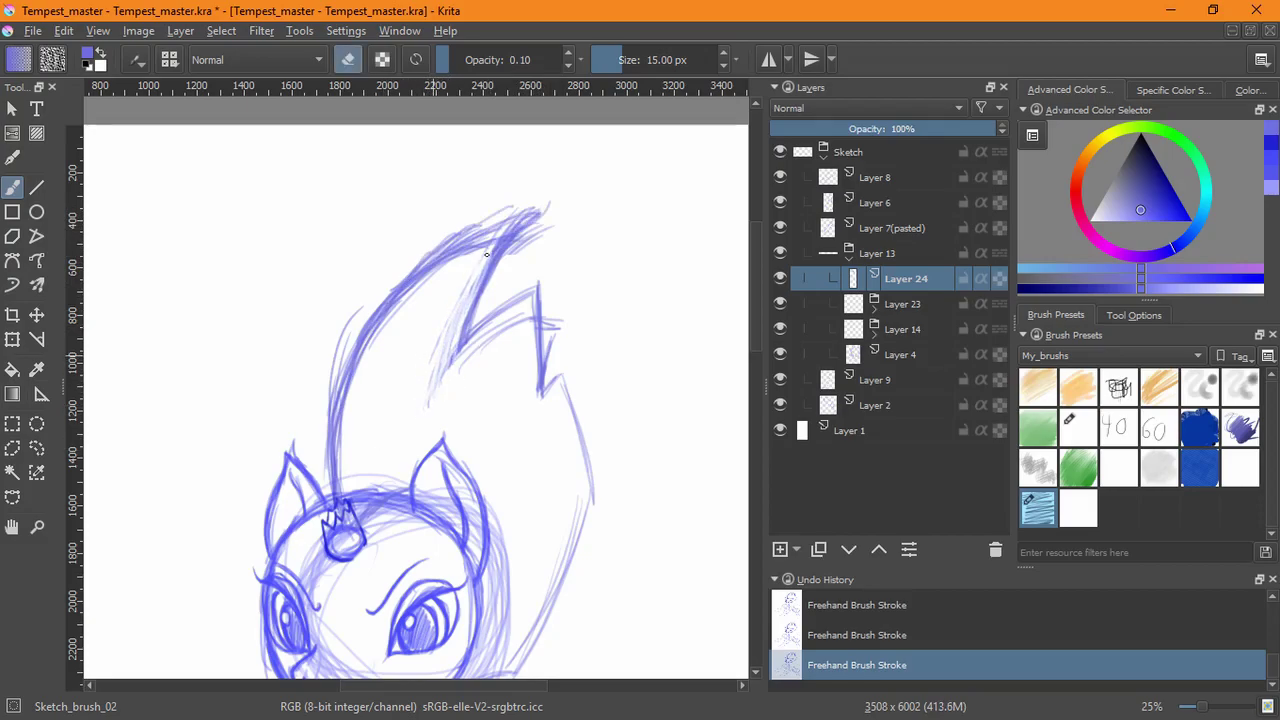
left_click_drag(450, 258, 358, 364)
left_click_drag(372, 338, 401, 282)
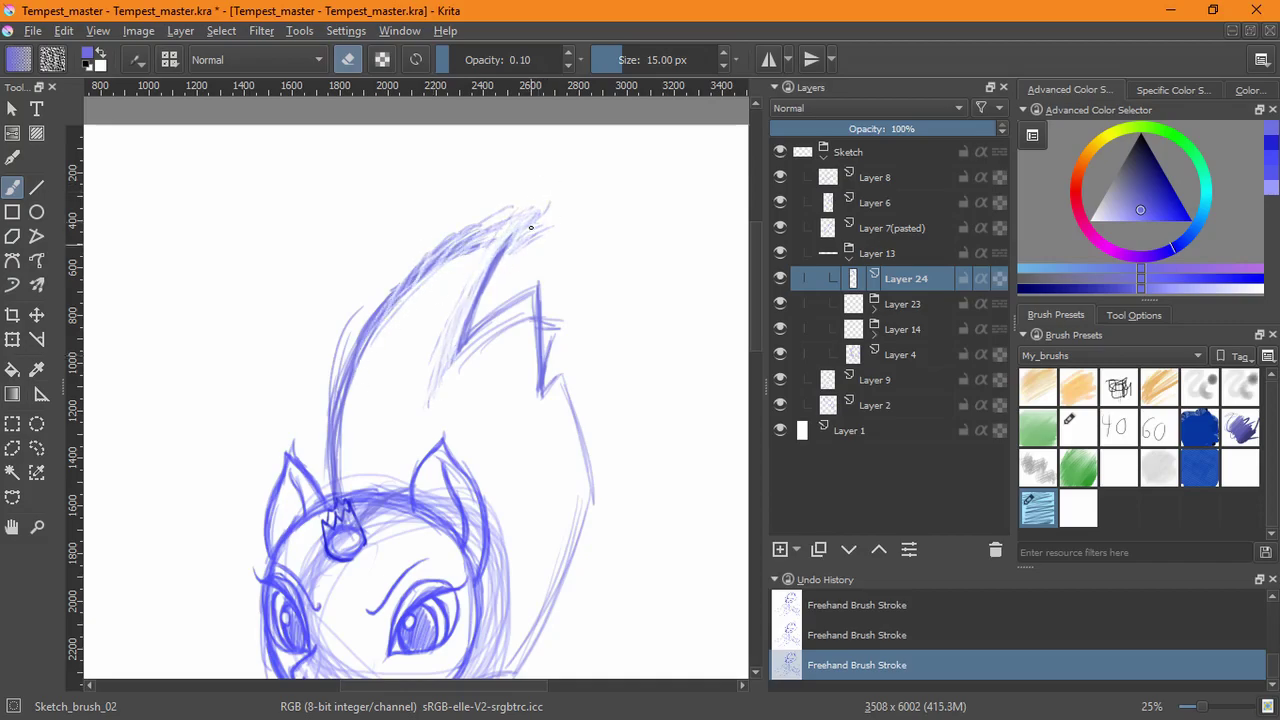
left_click_drag(398, 286, 336, 424)
key("e")
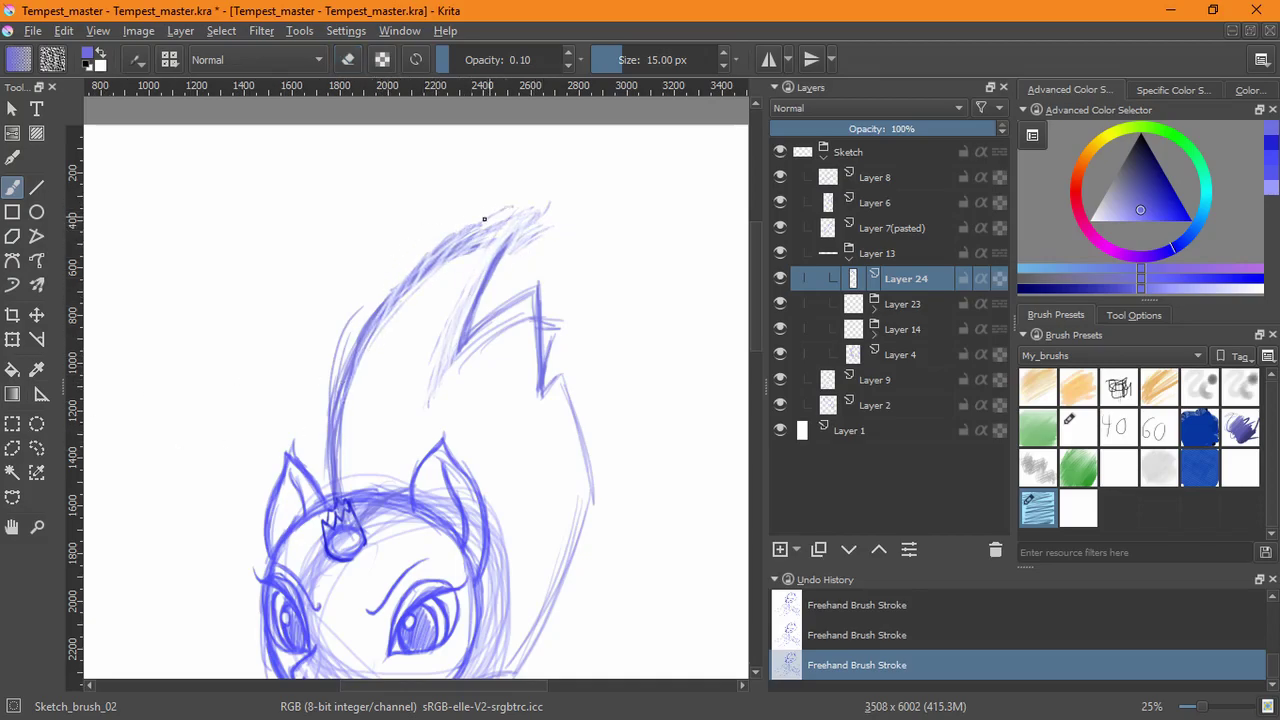
- Redraw the mane's main tip with cleaner, darker strokes down the inner edge and along the front curve
left_click_drag(535, 213, 460, 350)
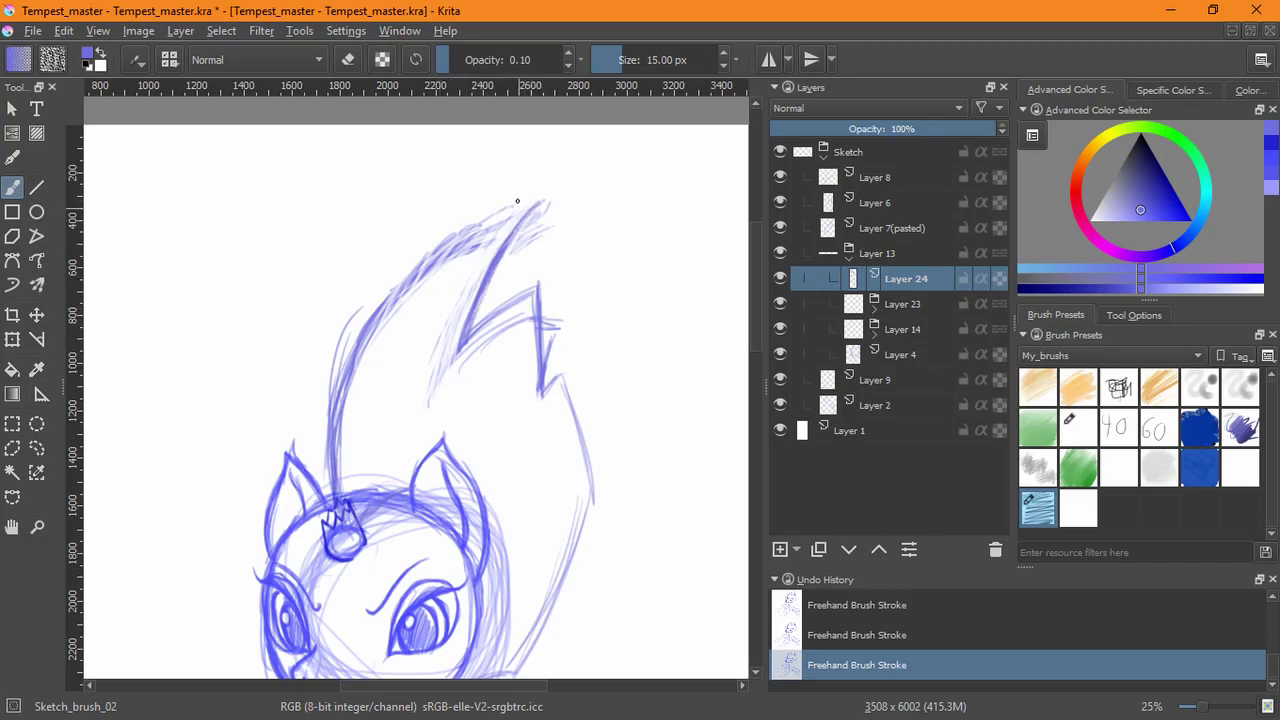
mouse_move(508, 199)
left_mouse_down()
mouse_move(393, 301)
mouse_move(334, 406)
left_mouse_up()
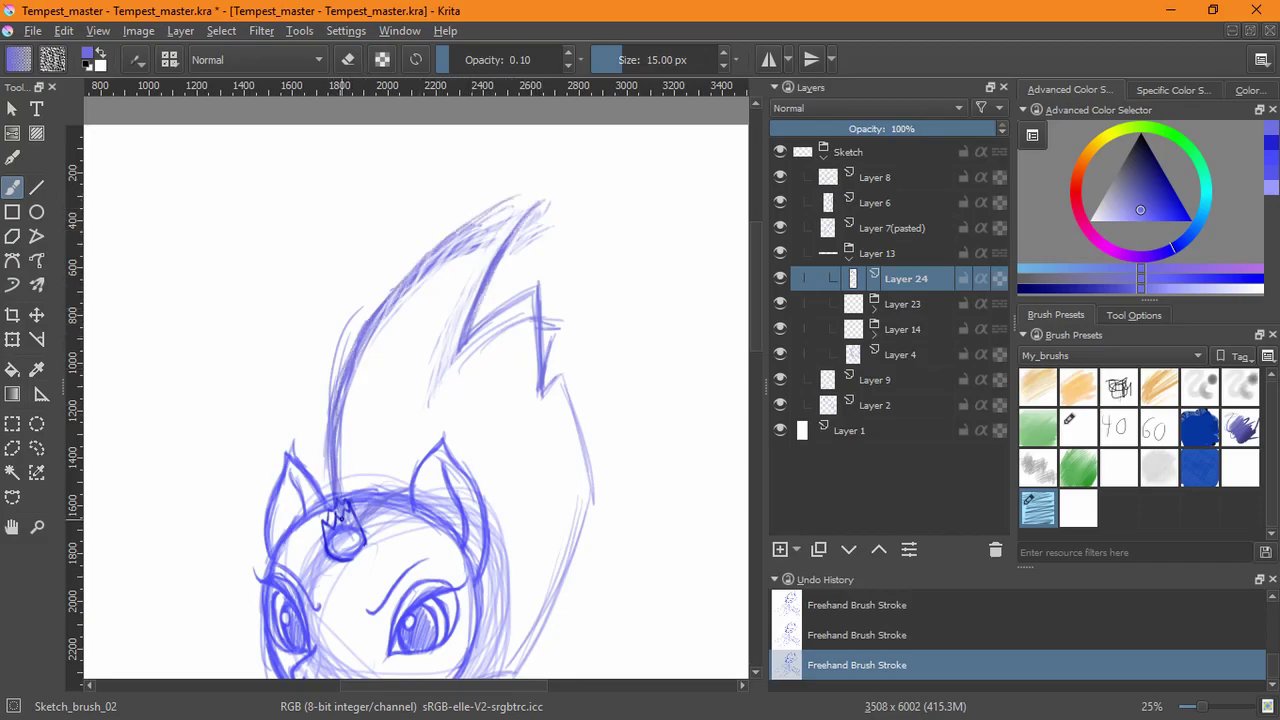
left_click_drag(480, 296, 470, 303)
mouse_move(543, 203)
left_mouse_down()
mouse_move(476, 296)
mouse_move(435, 244)
mouse_move(457, 230)
mouse_move(432, 246)
left_mouse_up()
left_click_drag(530, 200, 418, 272)
mouse_move(454, 224)
left_mouse_down()
mouse_move(343, 403)
mouse_move(336, 454)
left_mouse_up()
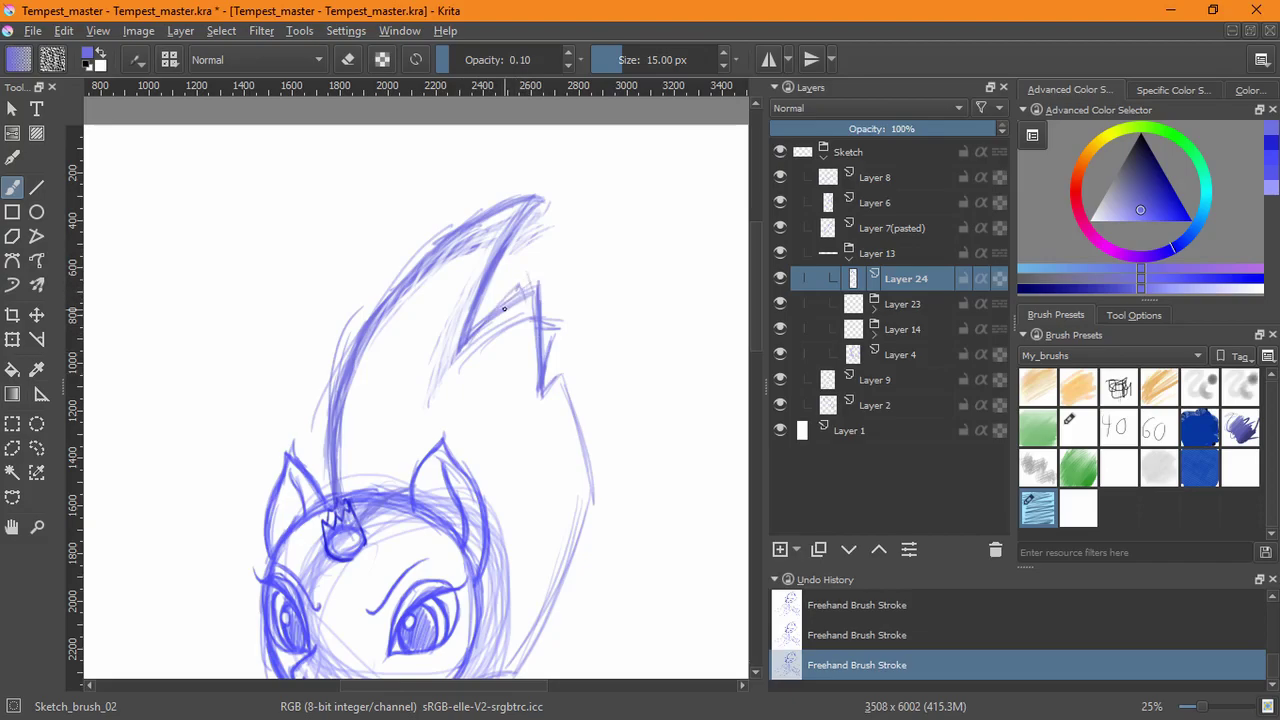
- Darken the mane's second tuft and its rear outline running down behind the head
left_click_drag(479, 323, 538, 283)
mouse_move(506, 304)
left_mouse_down()
mouse_move(536, 301)
mouse_move(538, 376)
left_mouse_up()
mouse_move(532, 296)
left_mouse_down()
mouse_move(546, 405)
mouse_move(508, 255)
mouse_move(534, 226)
mouse_move(561, 317)
mouse_move(556, 445)
mouse_move(486, 600)
left_mouse_up()
mouse_move(468, 395)
left_mouse_down()
mouse_move(471, 300)
mouse_move(459, 350)
left_mouse_up()
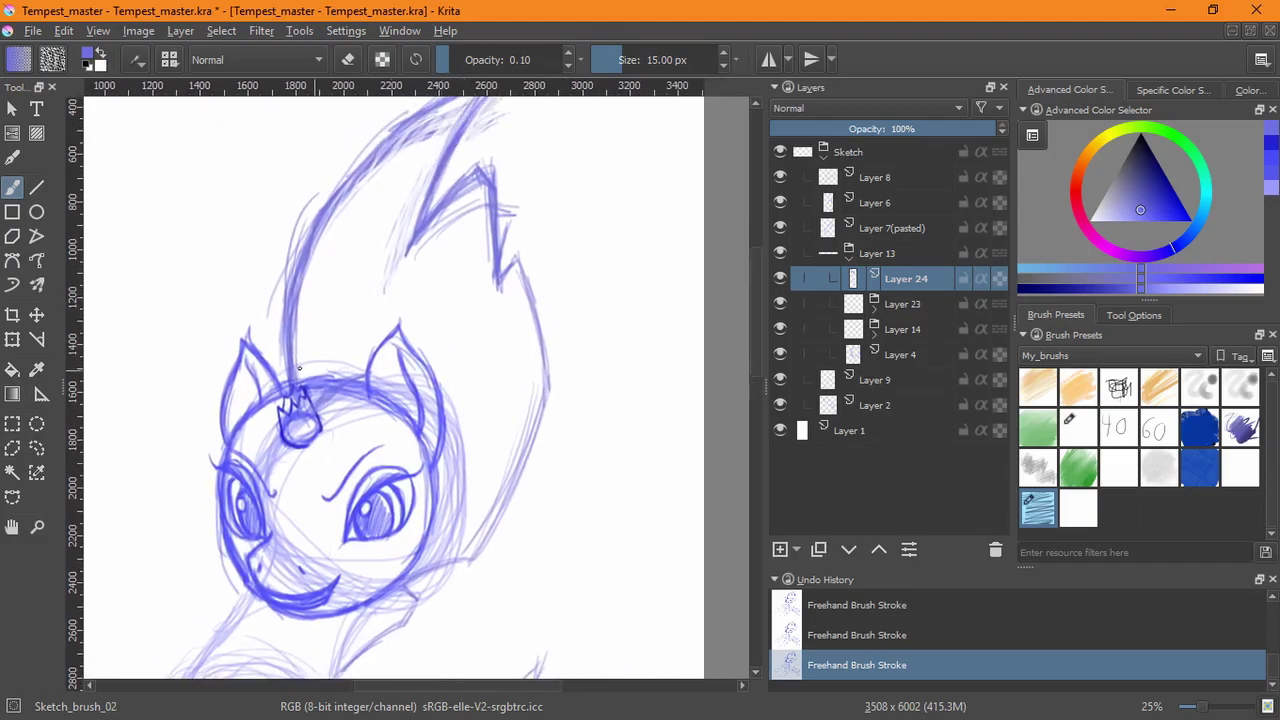
- Outline-select the whole mane, narrow it slightly horizontally with Transform, and deselect
left_click_drag(166, 406, 150, 468)
left_click(37, 449)
mouse_move(209, 558)
left_mouse_down()
mouse_move(260, 575)
mouse_move(320, 158)
mouse_move(318, 218)
left_mouse_up()
key("ctrl+t")
left_click_drag(425, 391, 414, 391)
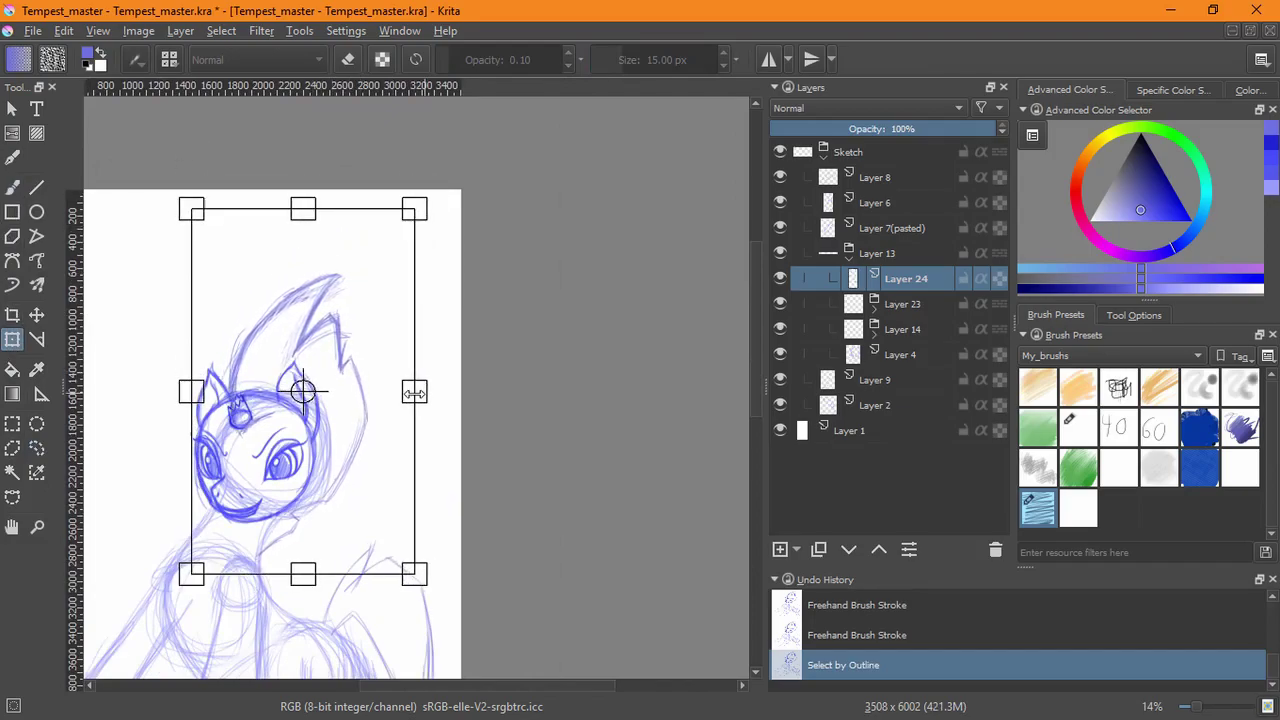
left_click_drag(358, 209, 341, 210)
key("ctrl+z")
left_click_drag(418, 392, 395, 391)
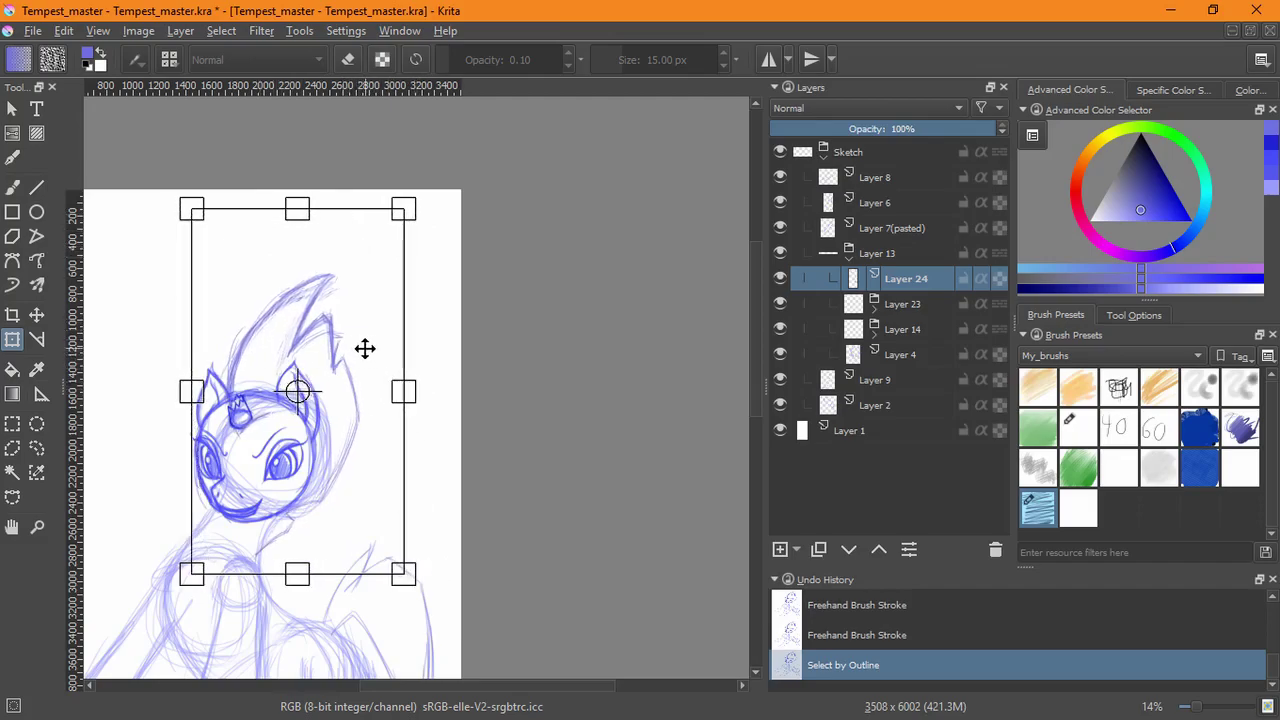
key("Return")
left_click_drag(381, 462, 440, 382)
left_click(221, 30)
left_click(251, 74)
mouse_move(471, 441)
left_mouse_down()
mouse_move(525, 274)
mouse_move(543, 263)
mouse_move(563, 400)
mouse_move(523, 434)
left_mouse_up()
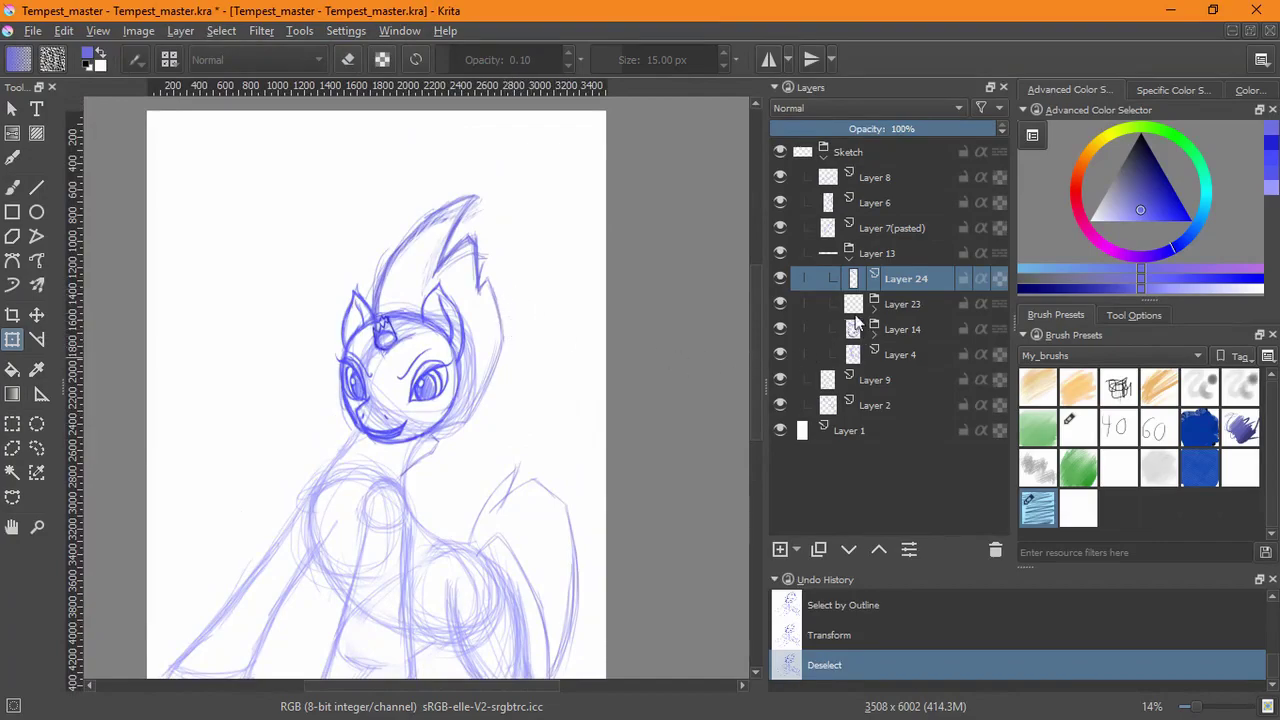
- Outline-select the far eyebrow on the topmost layer inside Layer 12, make it narrower and slightly taller with Transform, and deselect
left_click(875, 336)
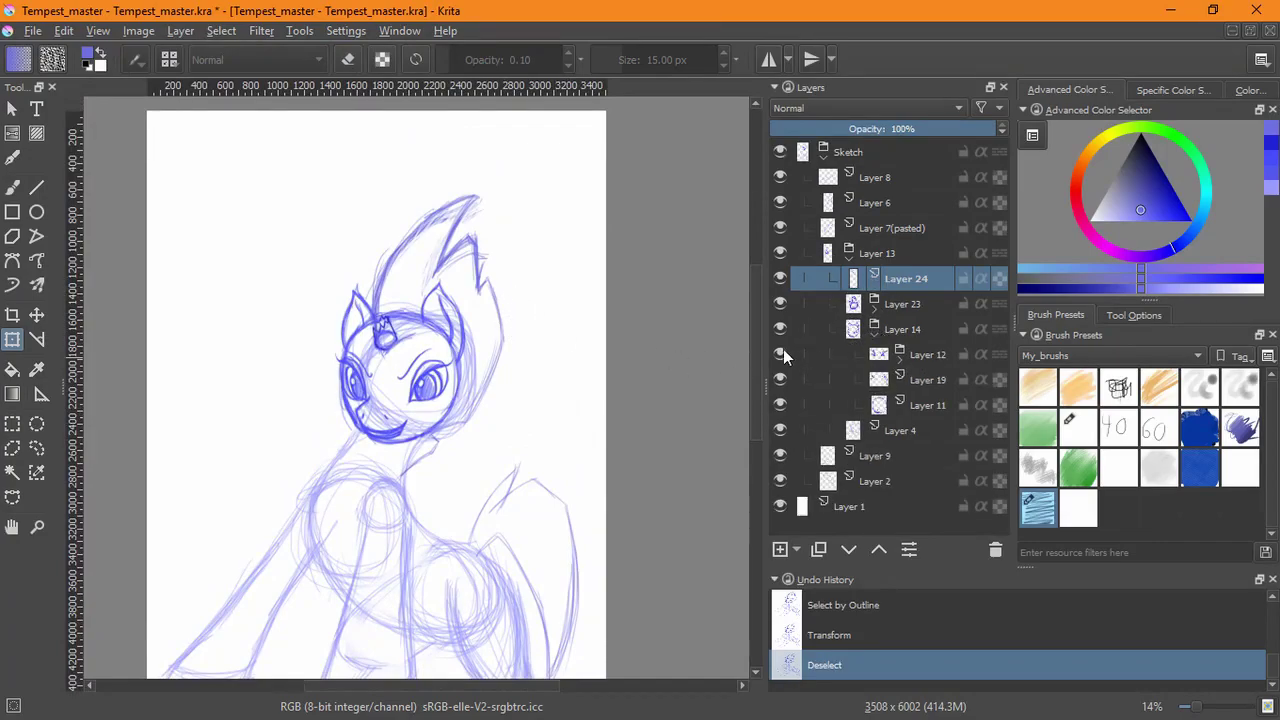
left_click(899, 364)
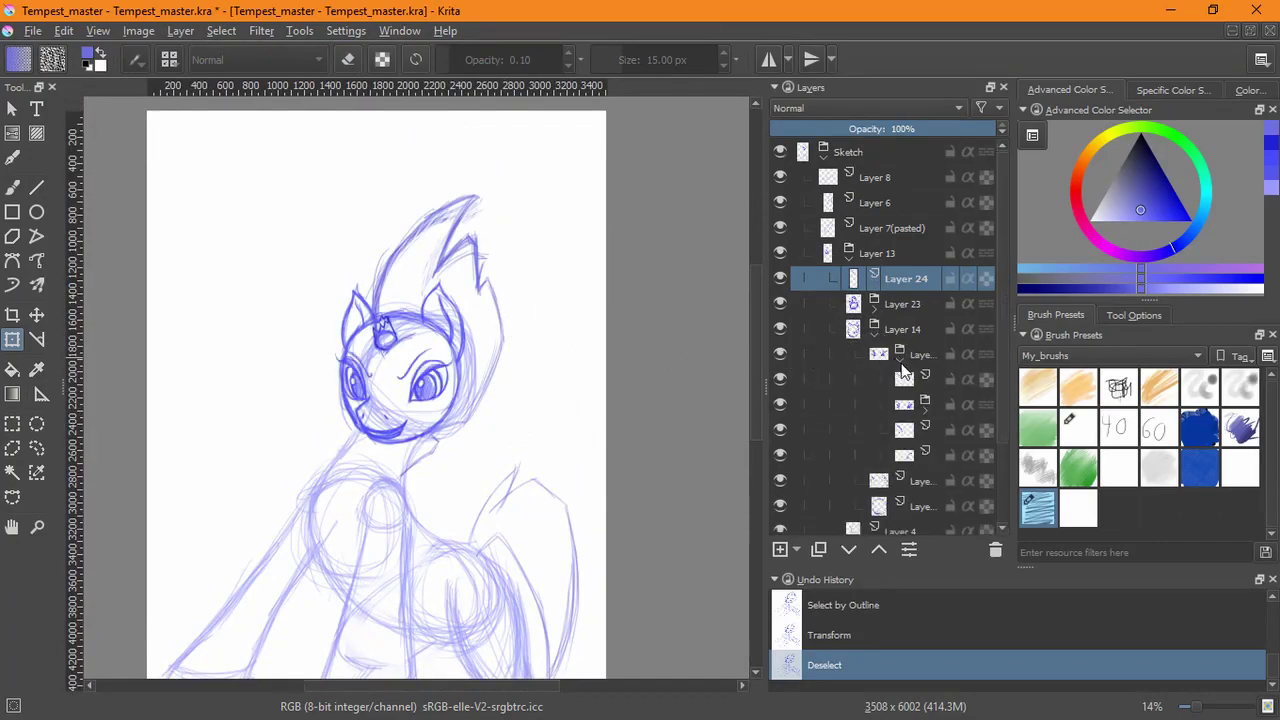
left_click(899, 382)
left_click(36, 447)
left_click_drag(383, 388, 430, 305)
mouse_move(340, 250)
left_mouse_down()
mouse_move(340, 425)
mouse_move(345, 250)
left_mouse_up()
left_click(12, 339)
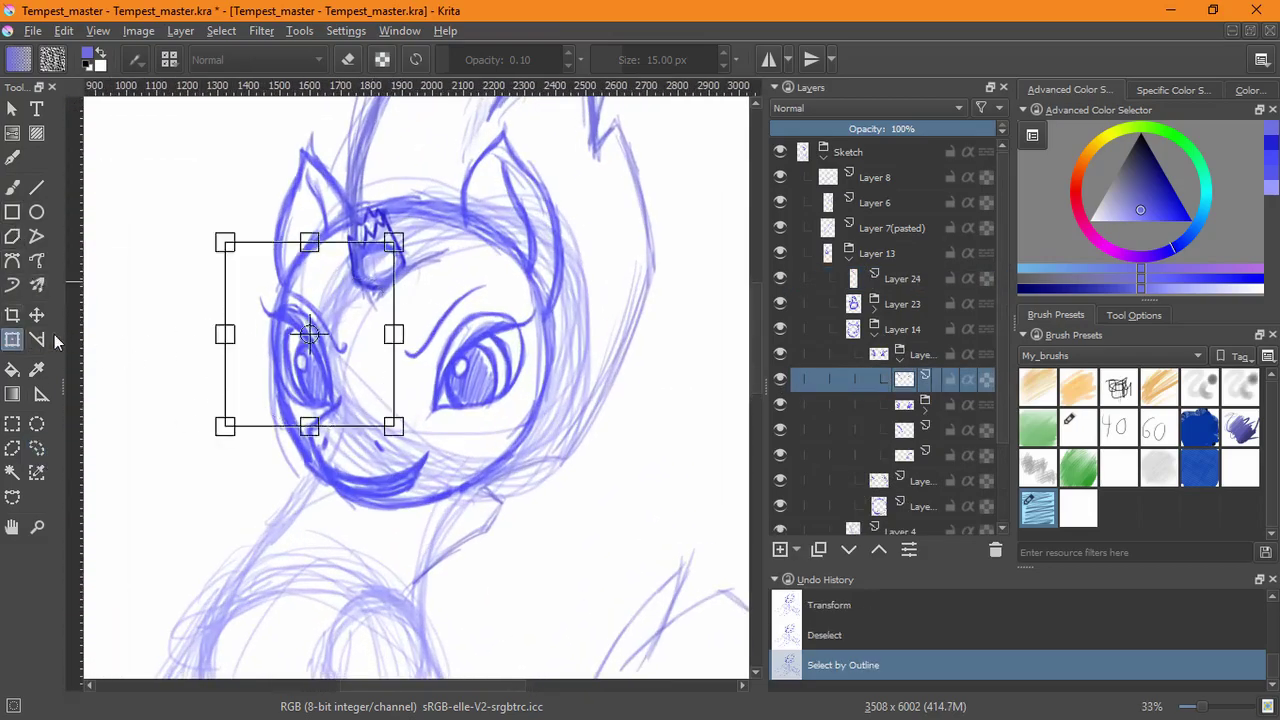
left_click_drag(393, 334, 331, 306)
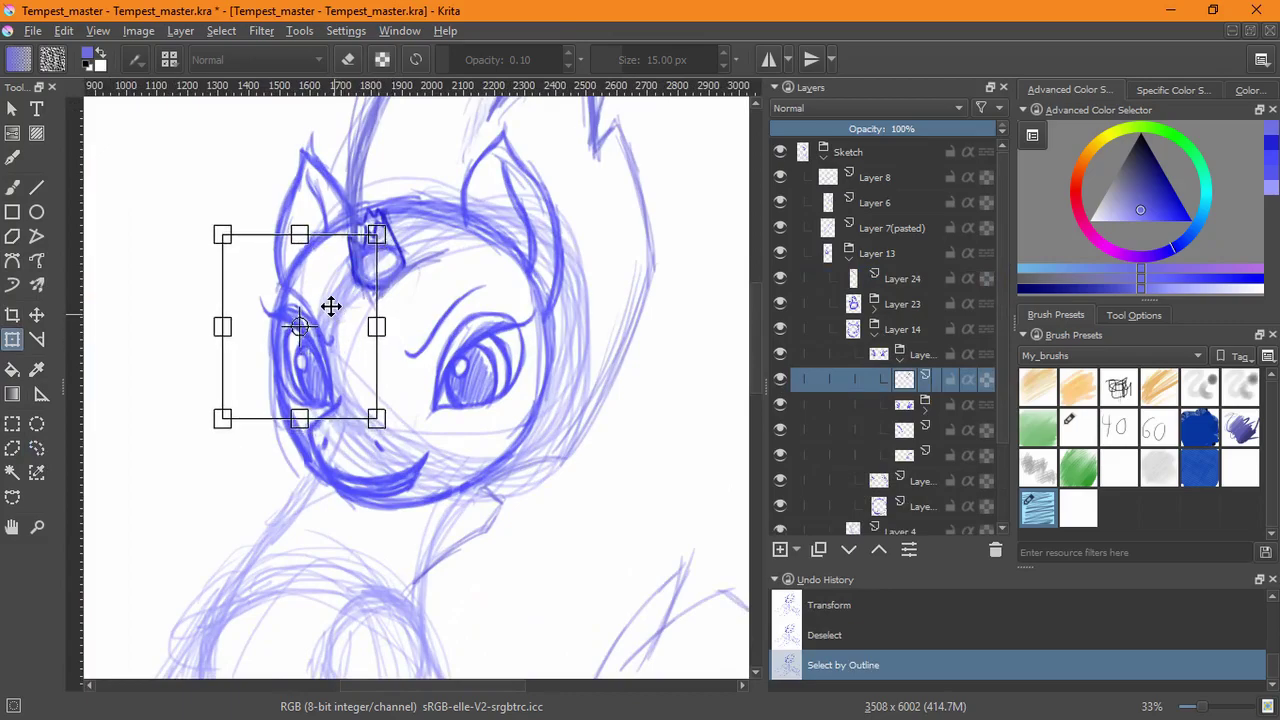
left_click_drag(316, 420, 316, 433)
left_click_drag(341, 384, 341, 384)
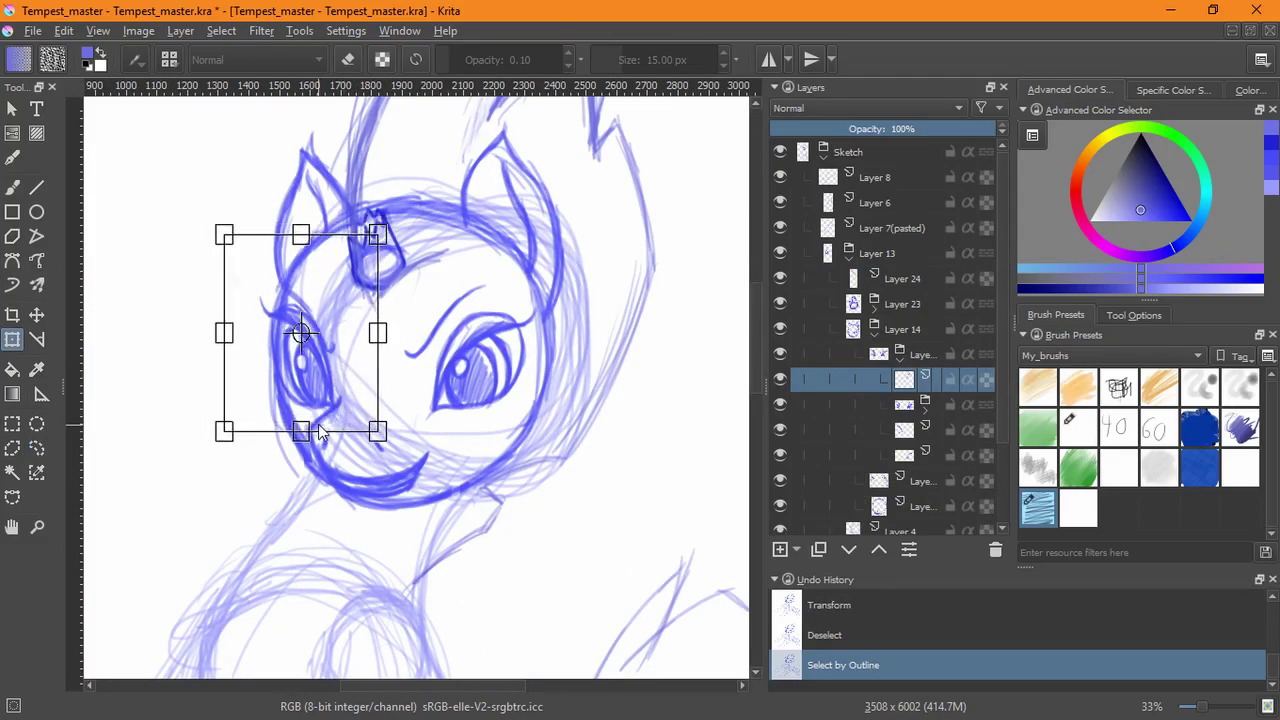
key("Return")
left_click(221, 30)
left_click(255, 70)
- Extend and darken the outer part of the far eyebrow with freehand brush strokes
key("b")
mouse_move(388, 335)
left_mouse_down()
mouse_move(300, 212)
mouse_move(337, 383)
left_mouse_up()
mouse_move(144, 295)
left_mouse_down()
mouse_move(210, 381)
mouse_move(203, 337)
mouse_move(190, 331)
mouse_move(261, 418)
left_mouse_up()
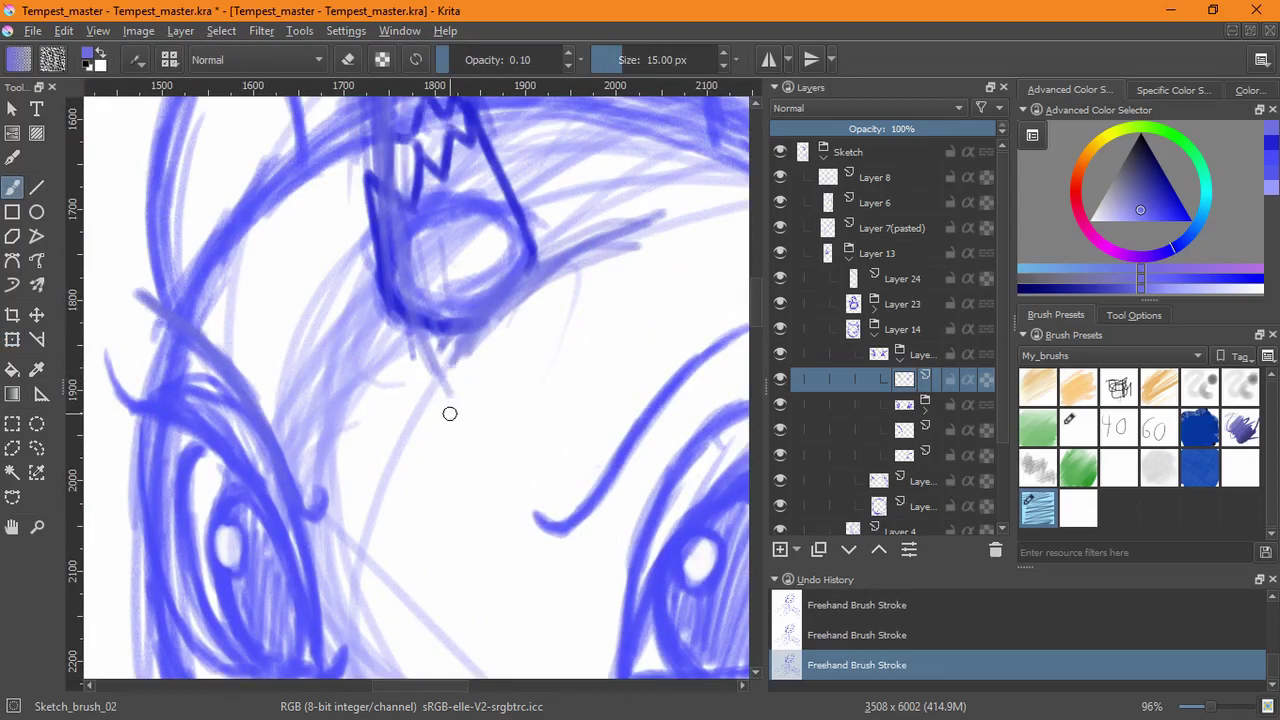
- Undo the last freehand strokes on the far eyebrow back to its resized version and deselect
scroll(449, 413, "down", 5)
key("ctrl+z")
key("ctrl+z")
key("ctrl+z")
key("ctrl+z")
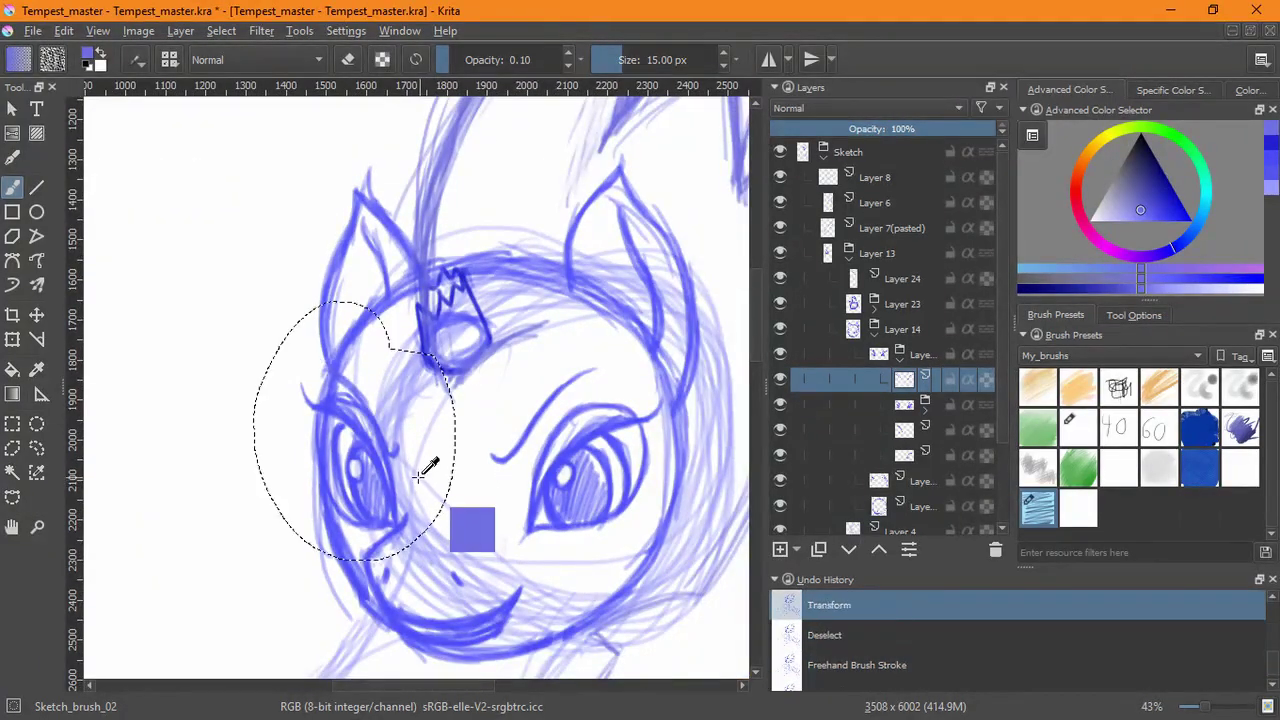
left_click(221, 30)
left_click(250, 71)
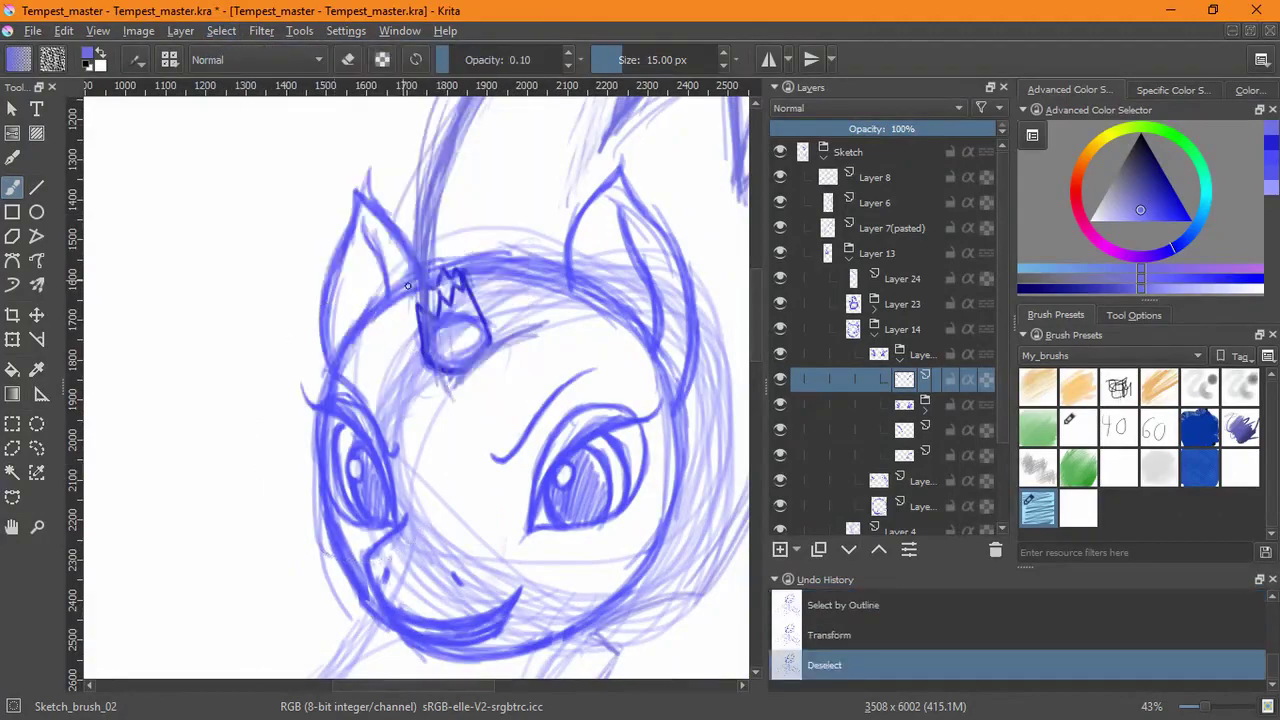
- Pick a darker blue and redraw the far eyebrow from its outer tip to its inner end with freehand strokes
left_click(1272, 152)
mouse_move(518, 378)
left_mouse_down()
mouse_move(466, 458)
mouse_move(500, 460)
mouse_move(560, 430)
left_mouse_up()
key("ctrl+z")
left_click_drag(402, 400, 371, 337)
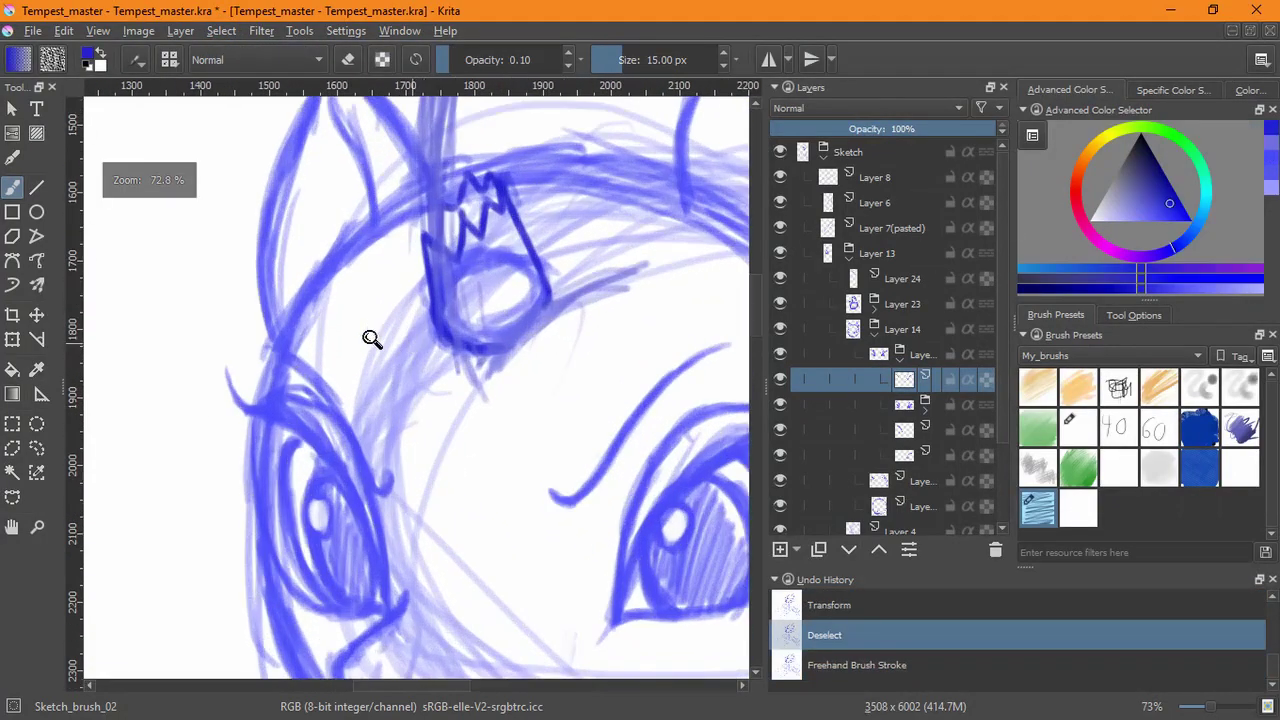
left_click_drag(260, 326, 310, 370)
left_click_drag(270, 328, 342, 424)
left_click_drag(284, 330, 348, 440)
mouse_move(264, 318)
left_mouse_down()
mouse_move(326, 392)
mouse_move(378, 496)
left_mouse_up()
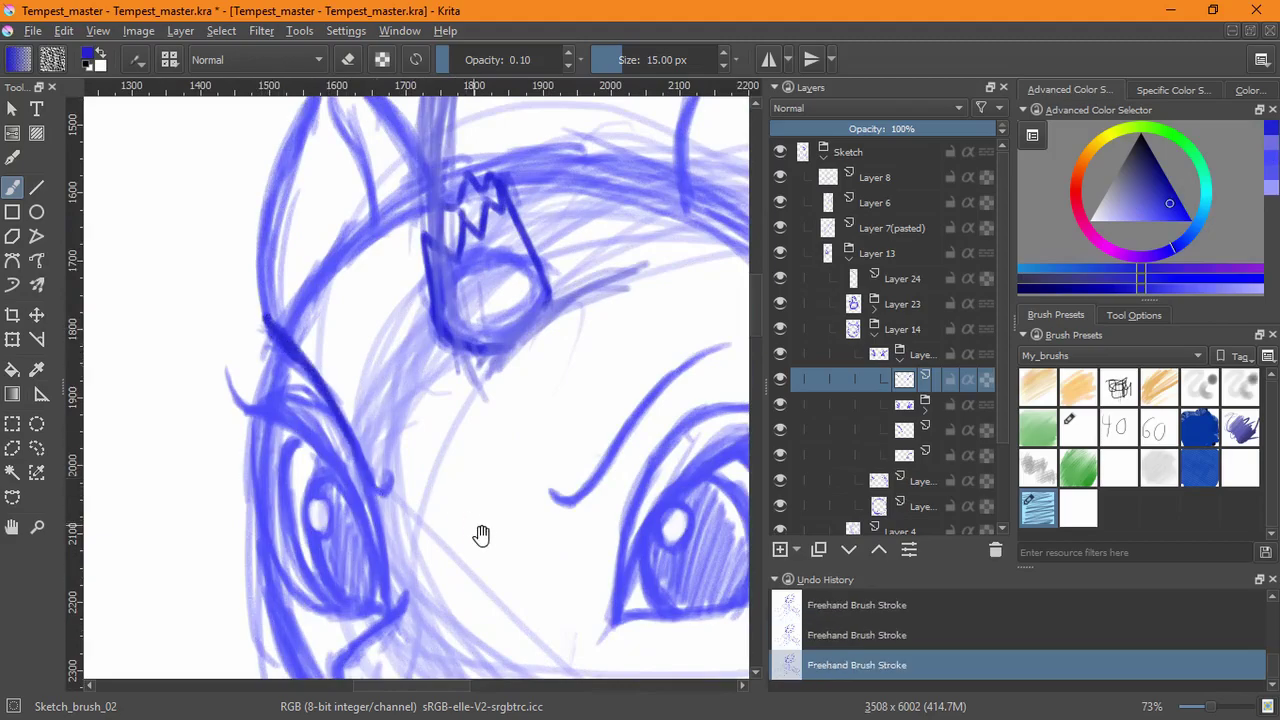
- Darken the inner end of the far eyebrow and the curve of the near eyebrow
left_click_drag(480, 534, 404, 559)
left_click_drag(349, 517, 414, 351)
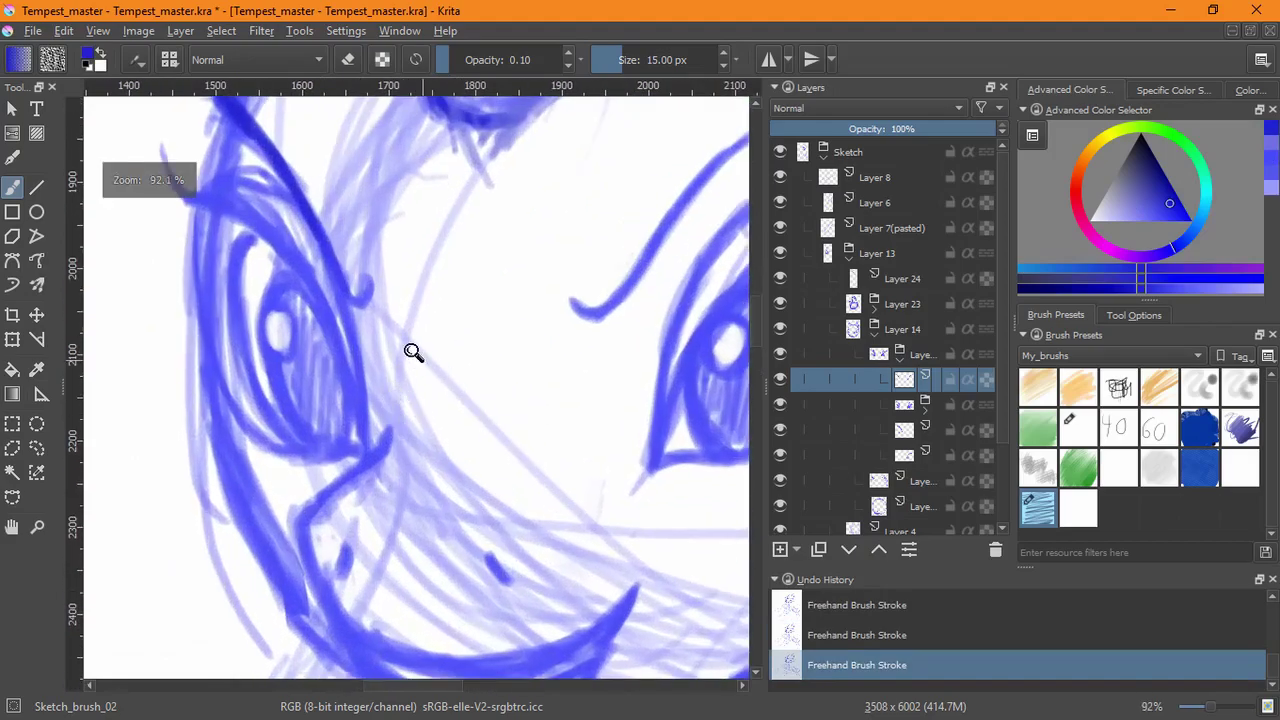
left_click_drag(366, 279, 354, 301)
left_click_drag(518, 370, 470, 510)
left_click_drag(640, 298, 656, 182)
left_click_drag(617, 247, 558, 288)
left_click_drag(605, 251, 474, 383)
- Darken the inner edge of the far eye and the muzzle's bridge line below it
left_click_drag(362, 483, 350, 362)
mouse_move(326, 404)
left_mouse_down()
mouse_move(348, 372)
mouse_move(305, 428)
left_mouse_up()
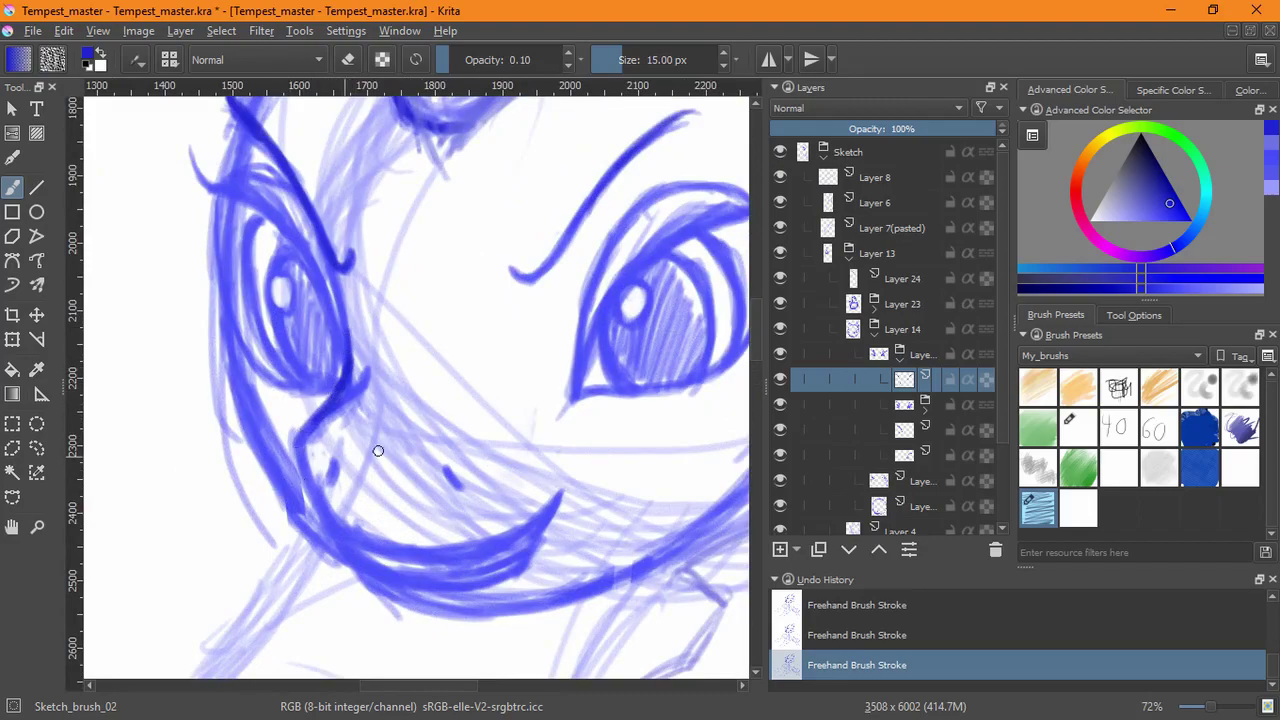
left_click_drag(378, 451, 391, 566)
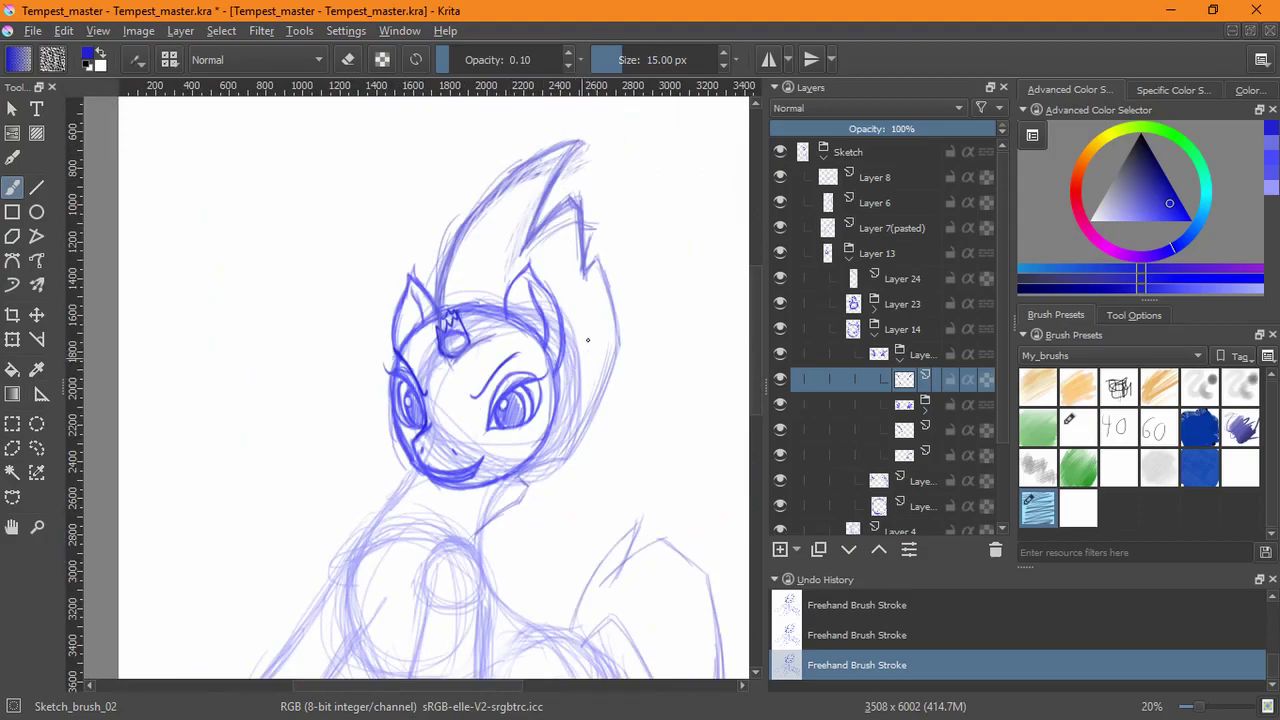
left_click_drag(580, 380, 581, 424)
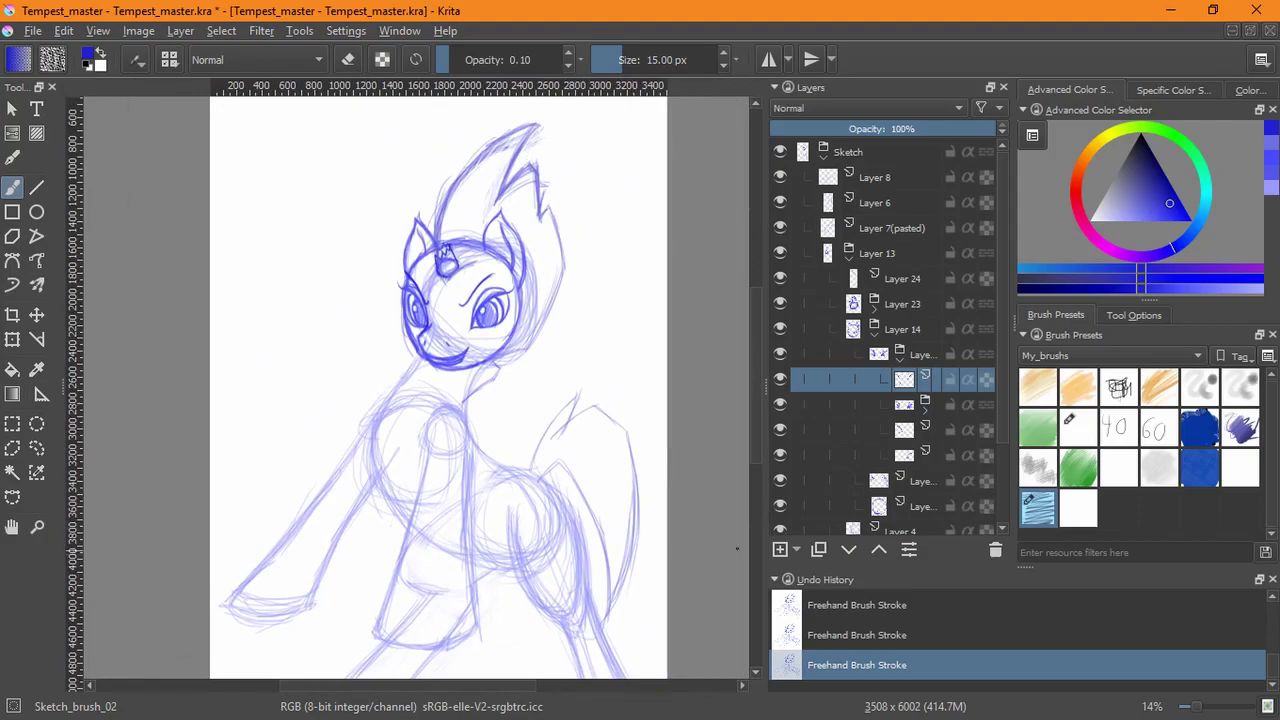
- Collapse the head layer groups, check Layer 7(pasted) by toggling its visibility, and raise Layer 13 to the top of the Sketch group
left_click(876, 337)
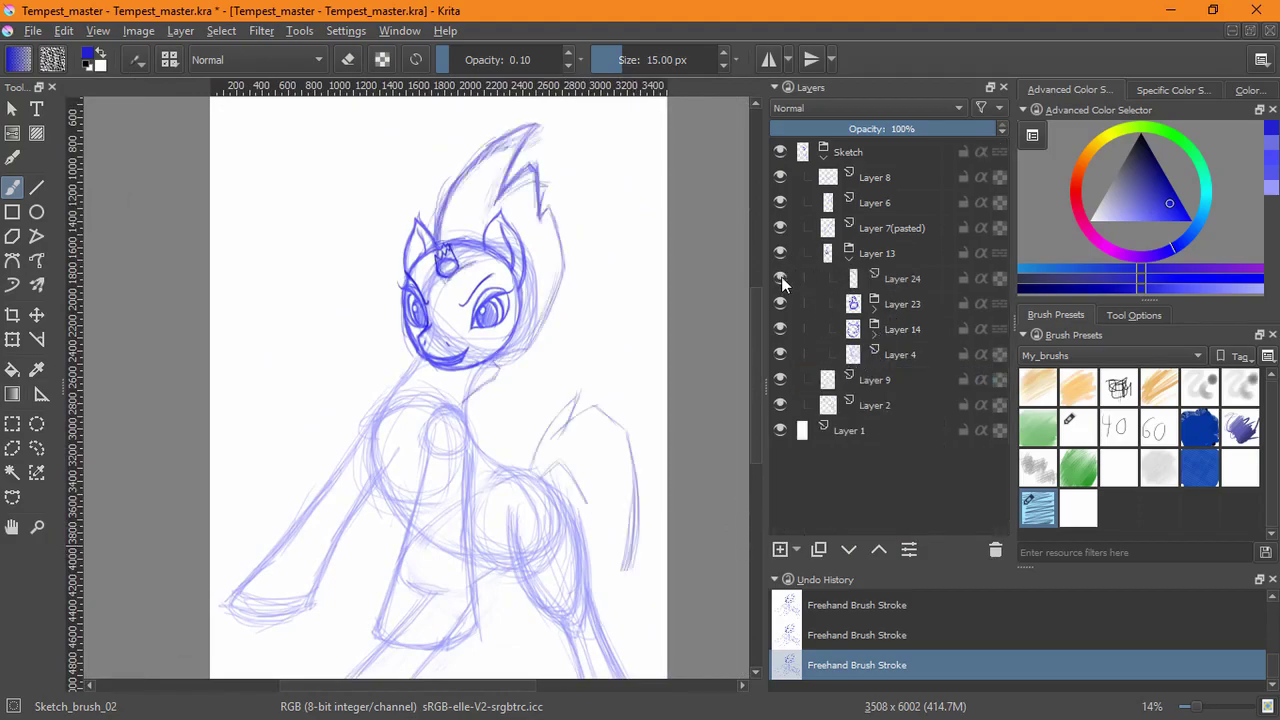
left_click(847, 259)
left_click(780, 228)
left_click(781, 228)
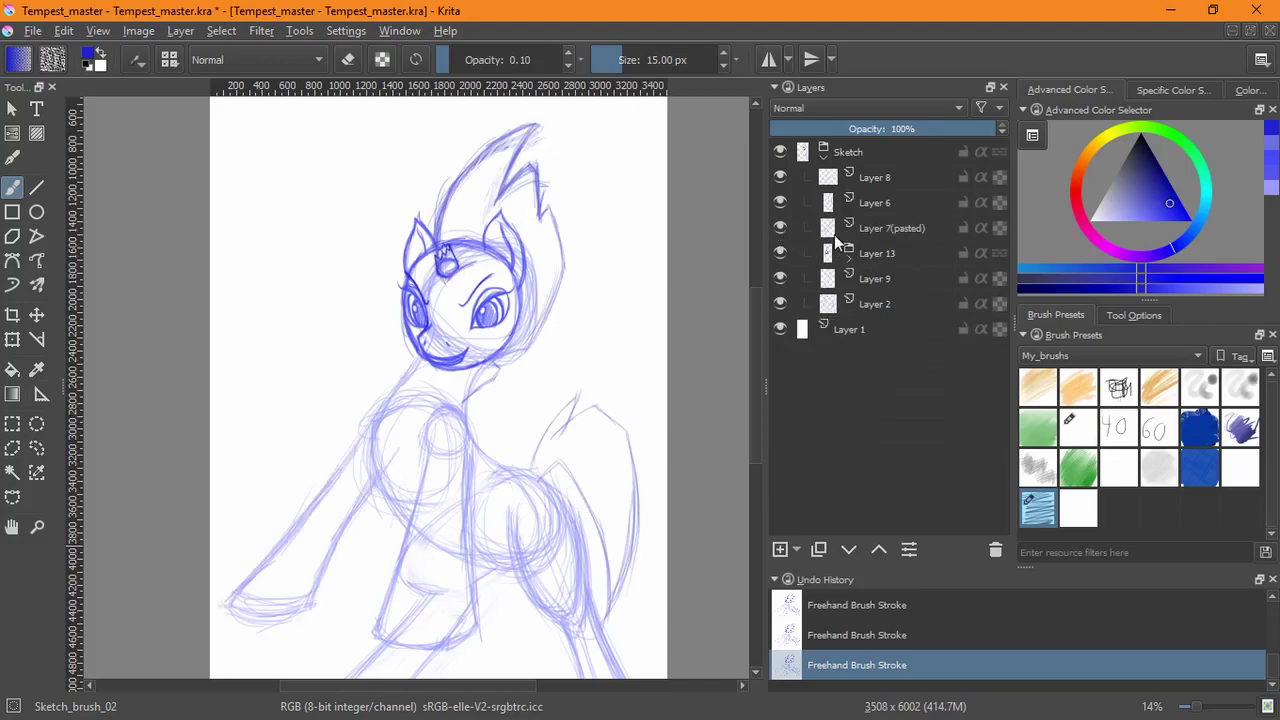
left_click(876, 255)
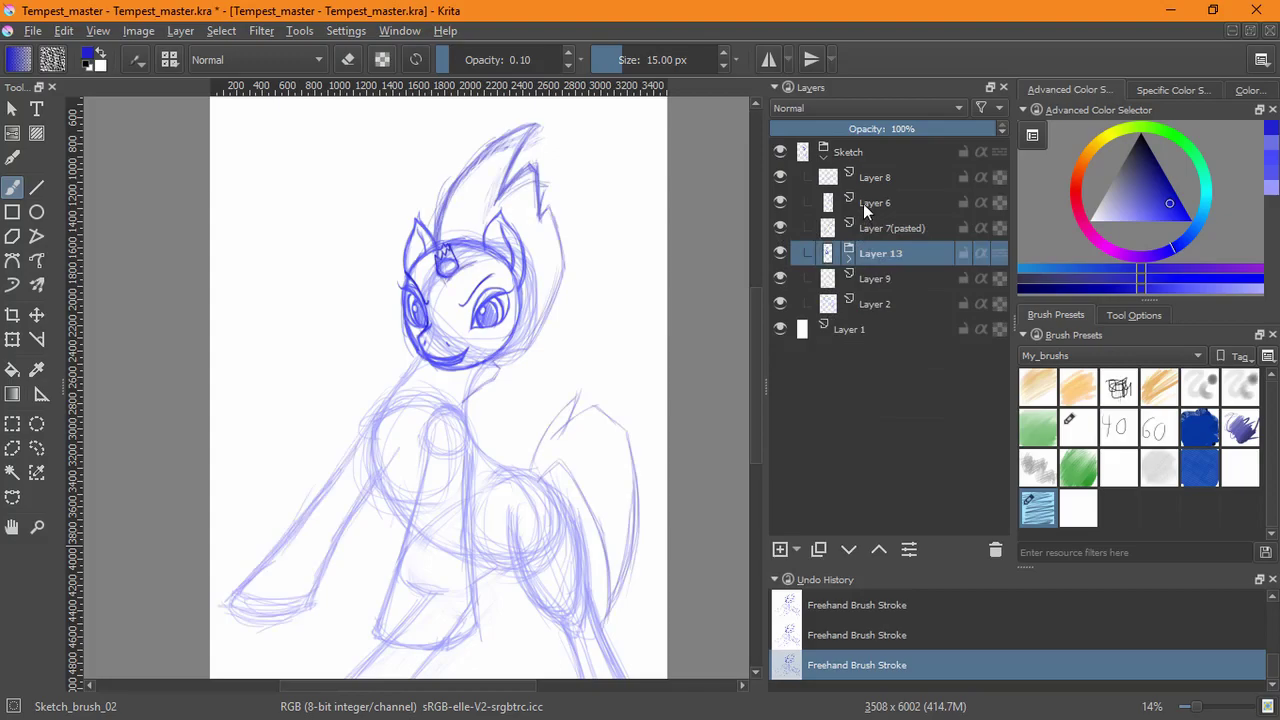
left_click(877, 549)
left_click(878, 548)
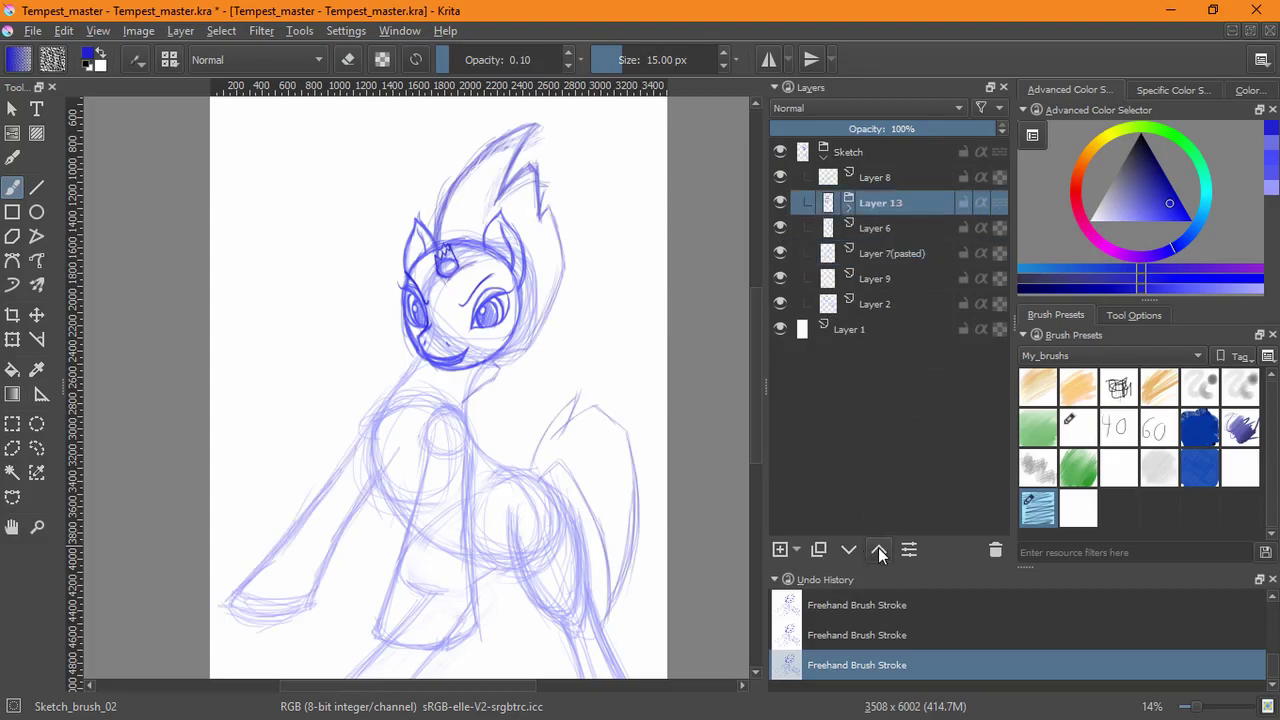
left_click(878, 548)
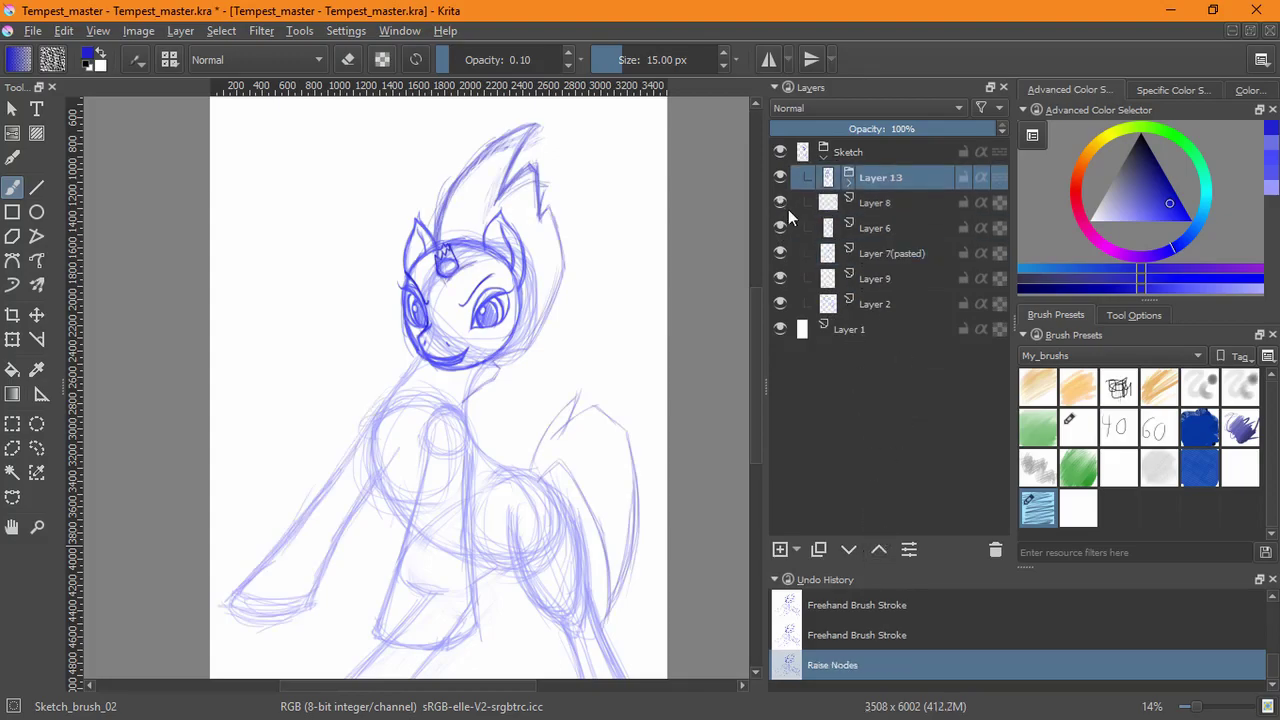
- Delete Layer 8 and add a new paint layer directly below Layer 13
left_click(865, 206)
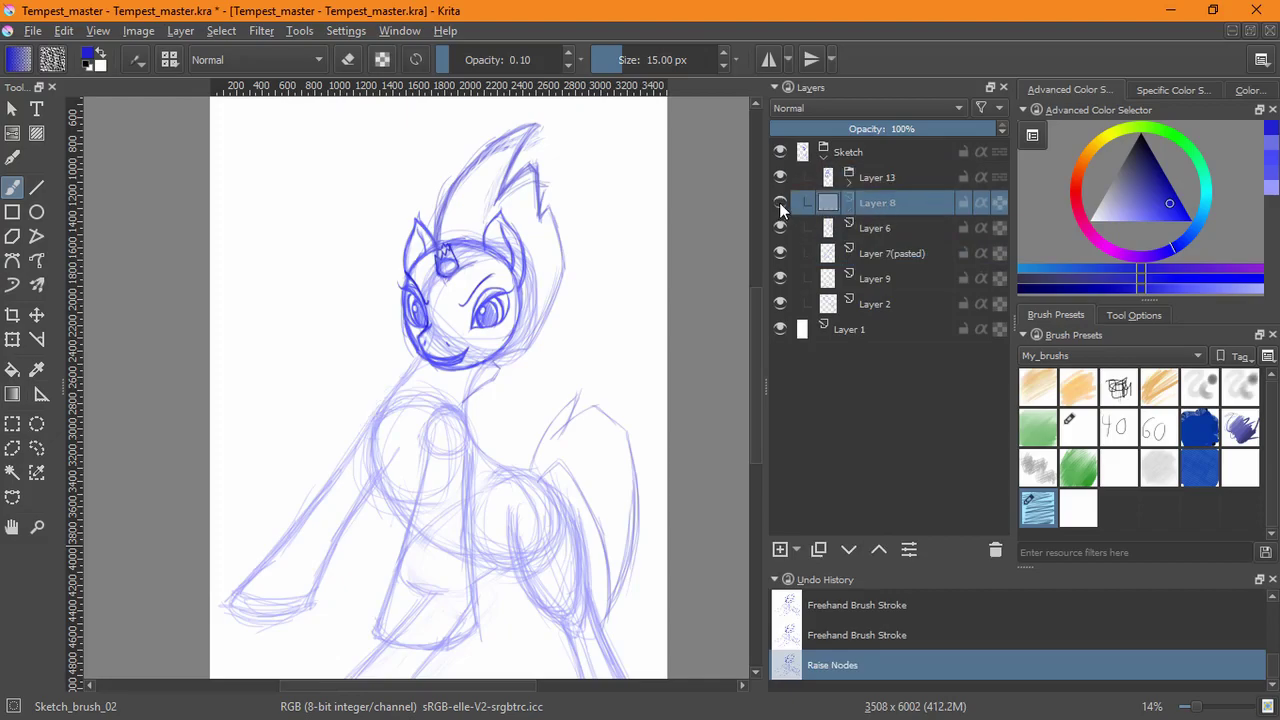
left_click(995, 549)
left_click(780, 549)
- Sketch a trial line across the base of the neck and a short slanted stroke at the neck's front
mouse_move(576, 392)
left_mouse_down()
mouse_move(500, 440)
mouse_move(511, 380)
left_mouse_up()
key("ctrl+z")
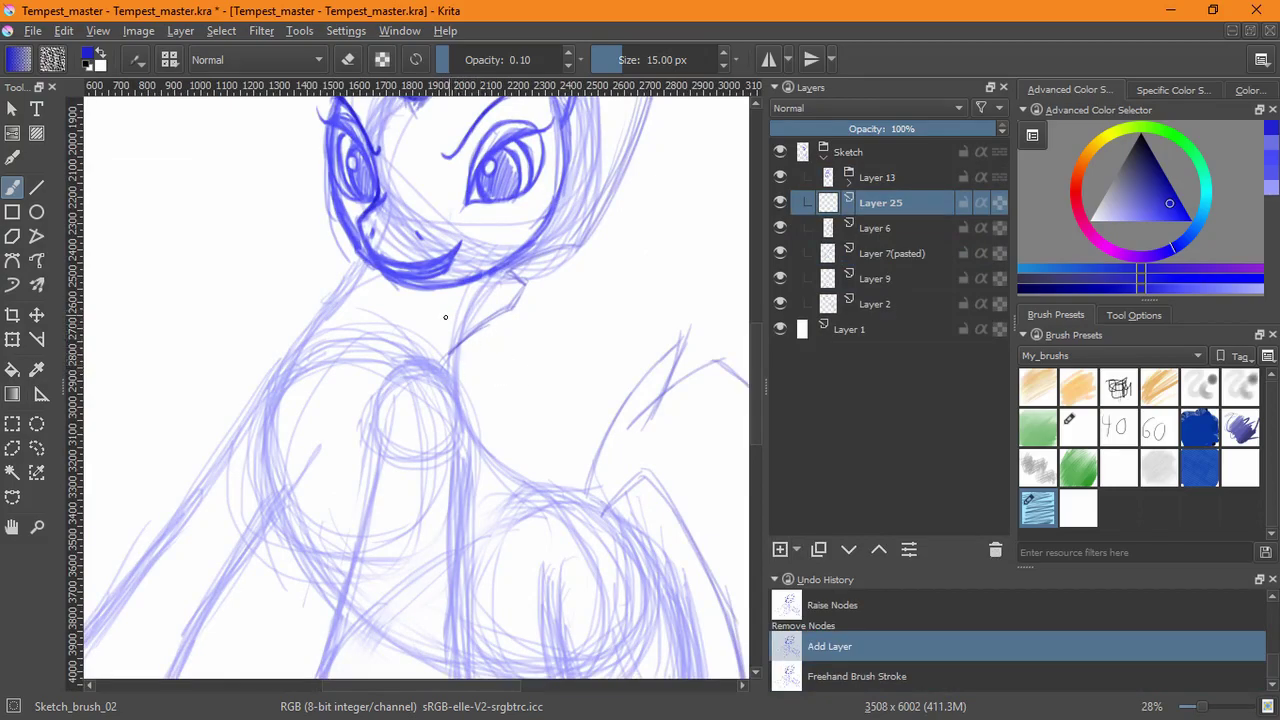
left_click_drag(391, 342, 454, 314)
left_click_drag(334, 293, 336, 284)
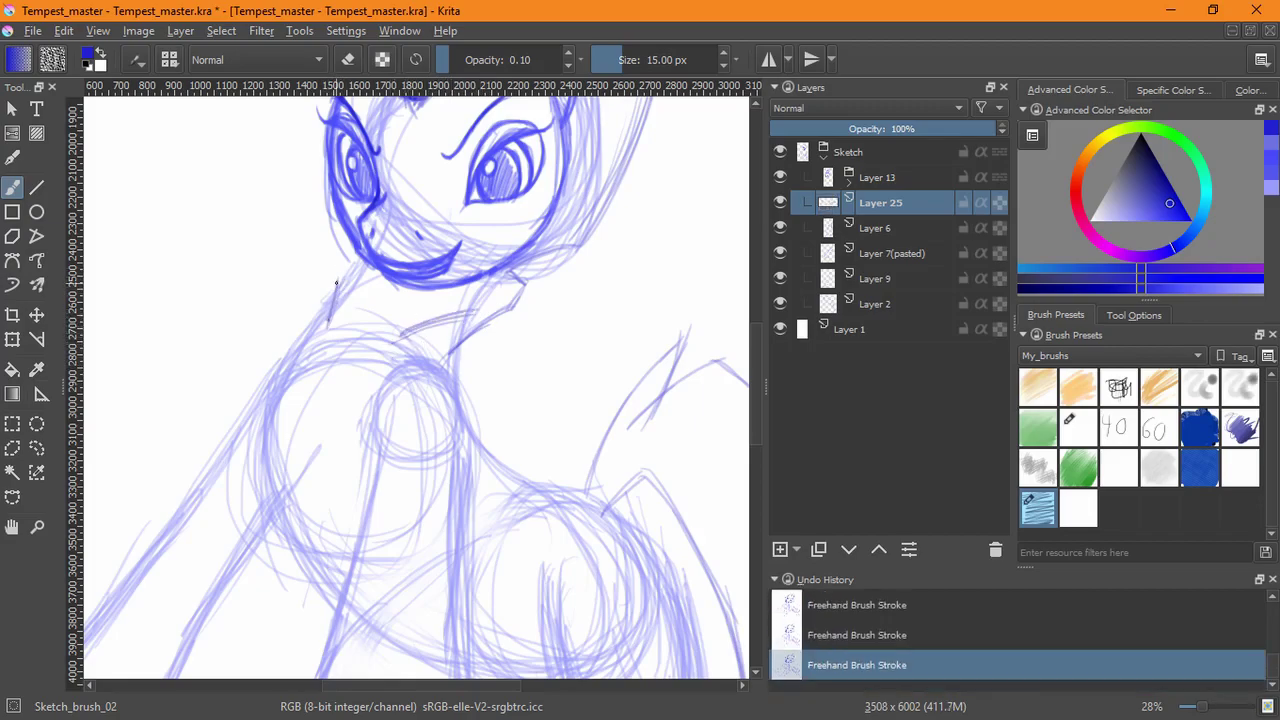
key("ctrl+z")
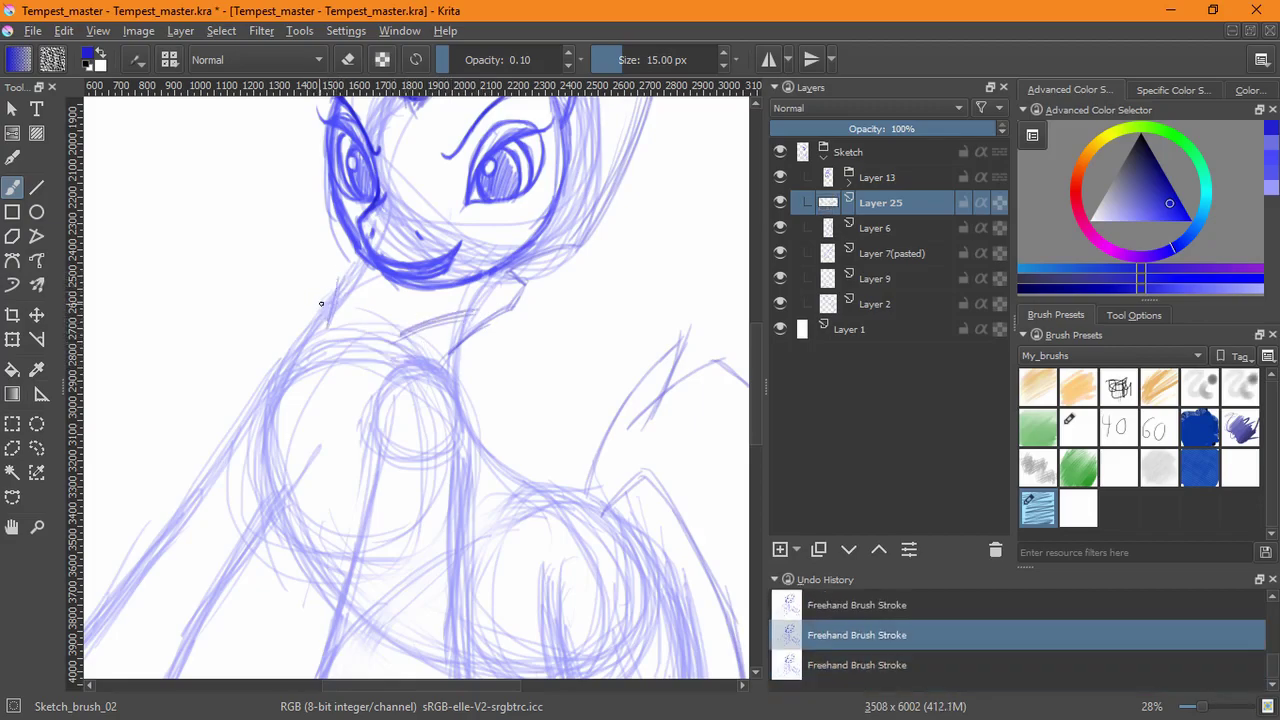
key("ctrl+z")
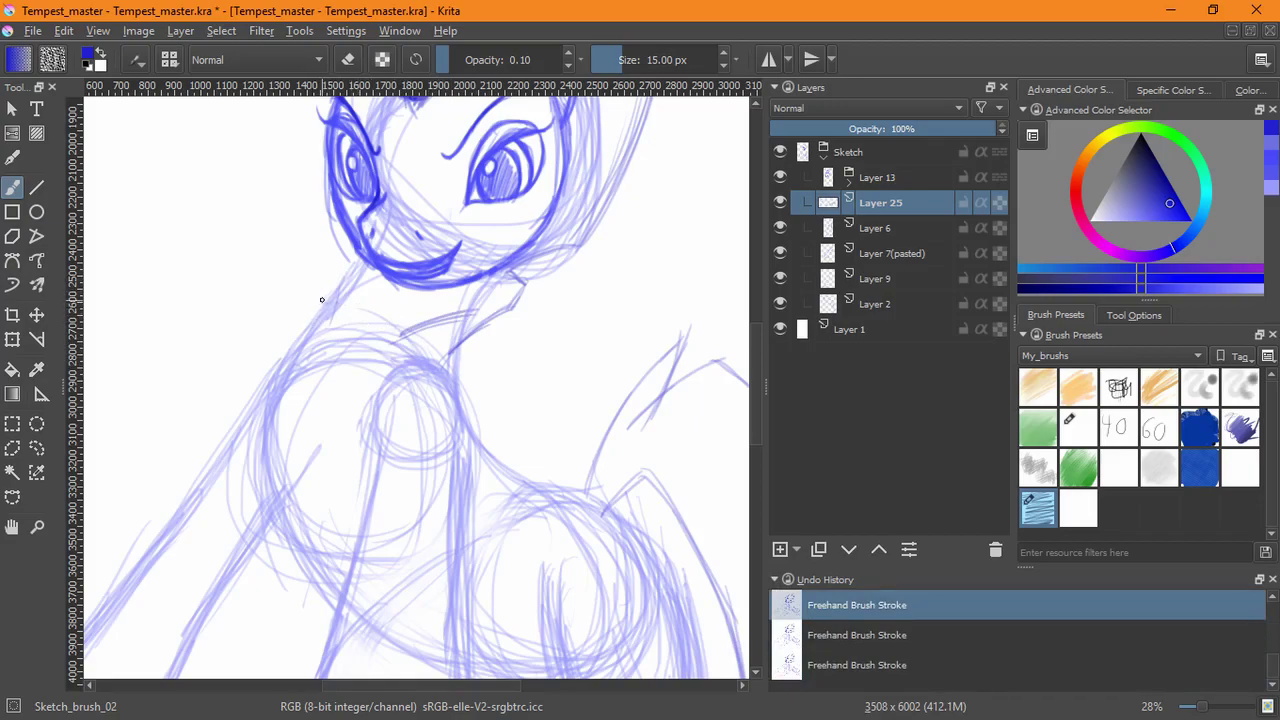
left_click_drag(322, 298, 305, 324)
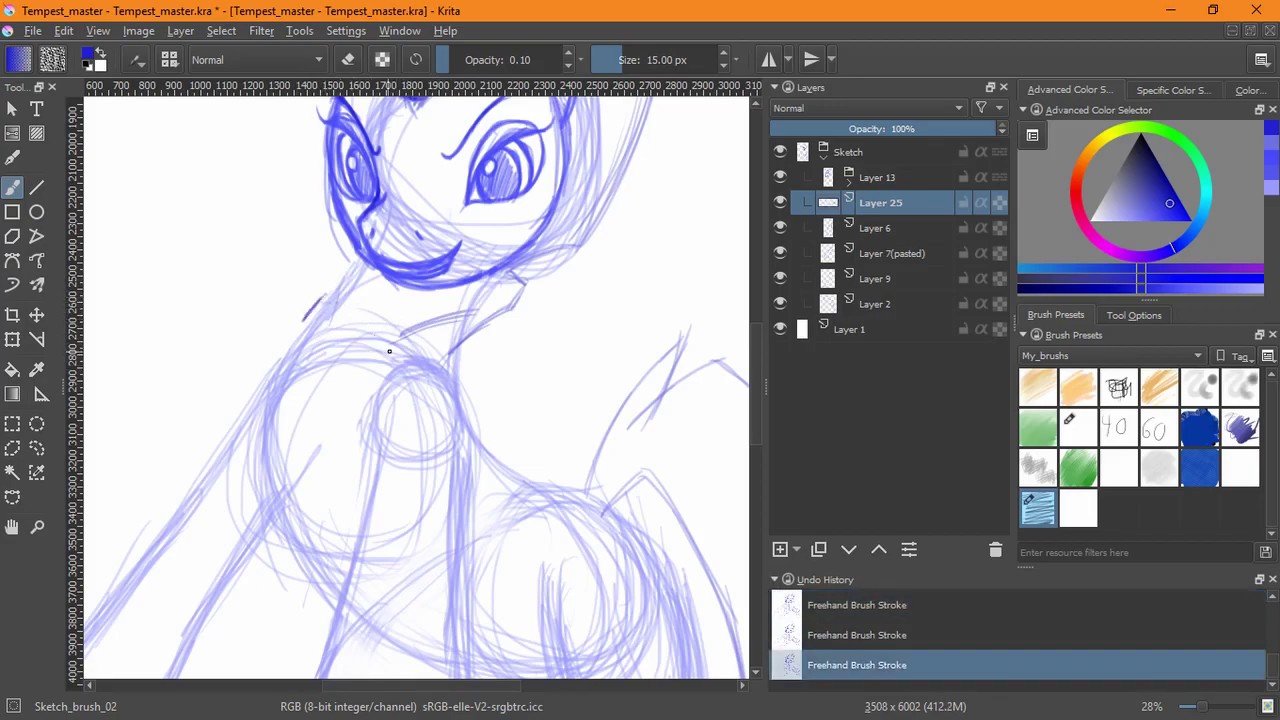
- Erase the trial line across the base of the neck with the sketch brush in eraser mode
key("e")
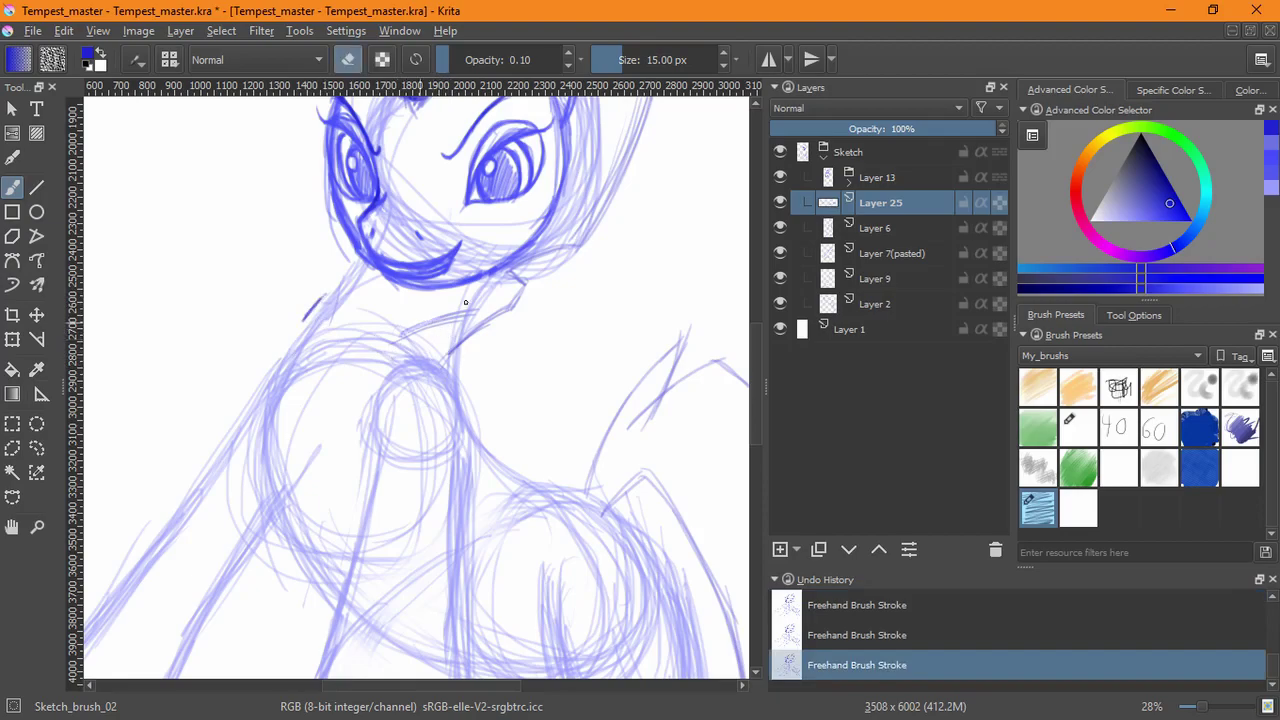
left_click(1078, 427)
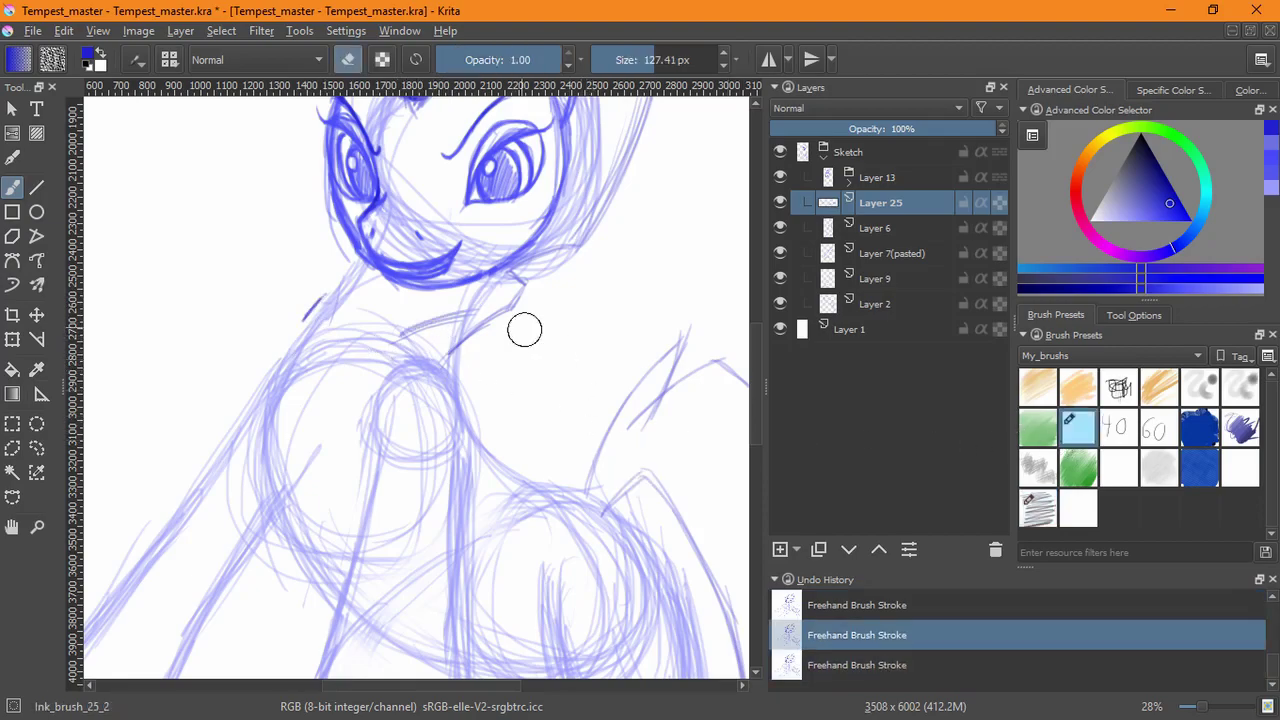
left_click(1037, 508)
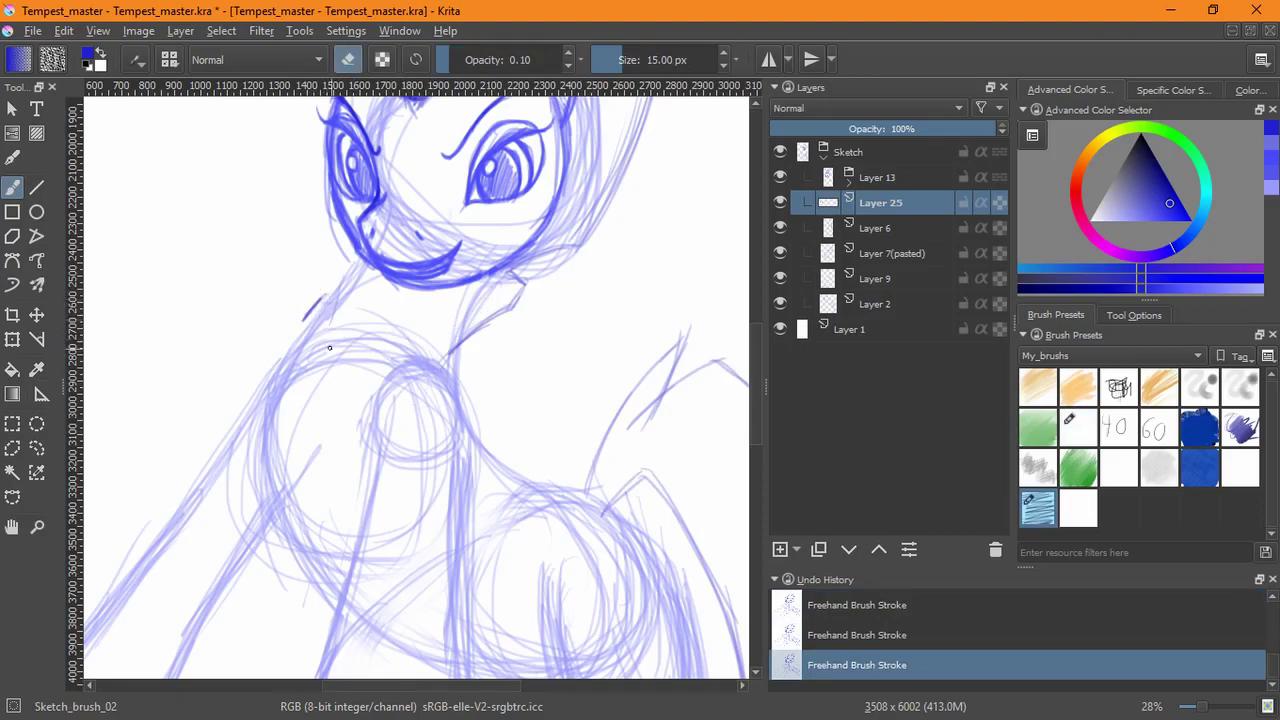
- Draw the inner edge of the collar's raised front point and undo the trial line running across the neck
key("e")
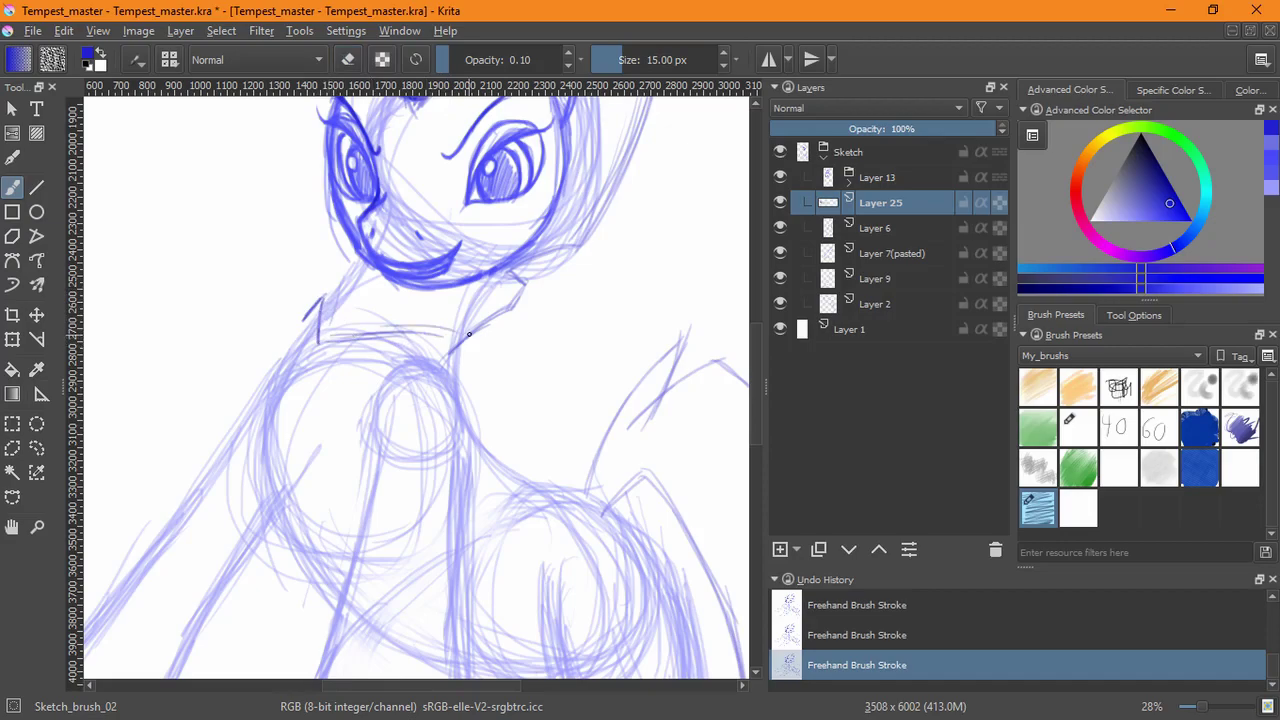
key("ctrl+z")
key("ctrl+z")
key("ctrl+shift+z")
key("ctrl+shift+z")
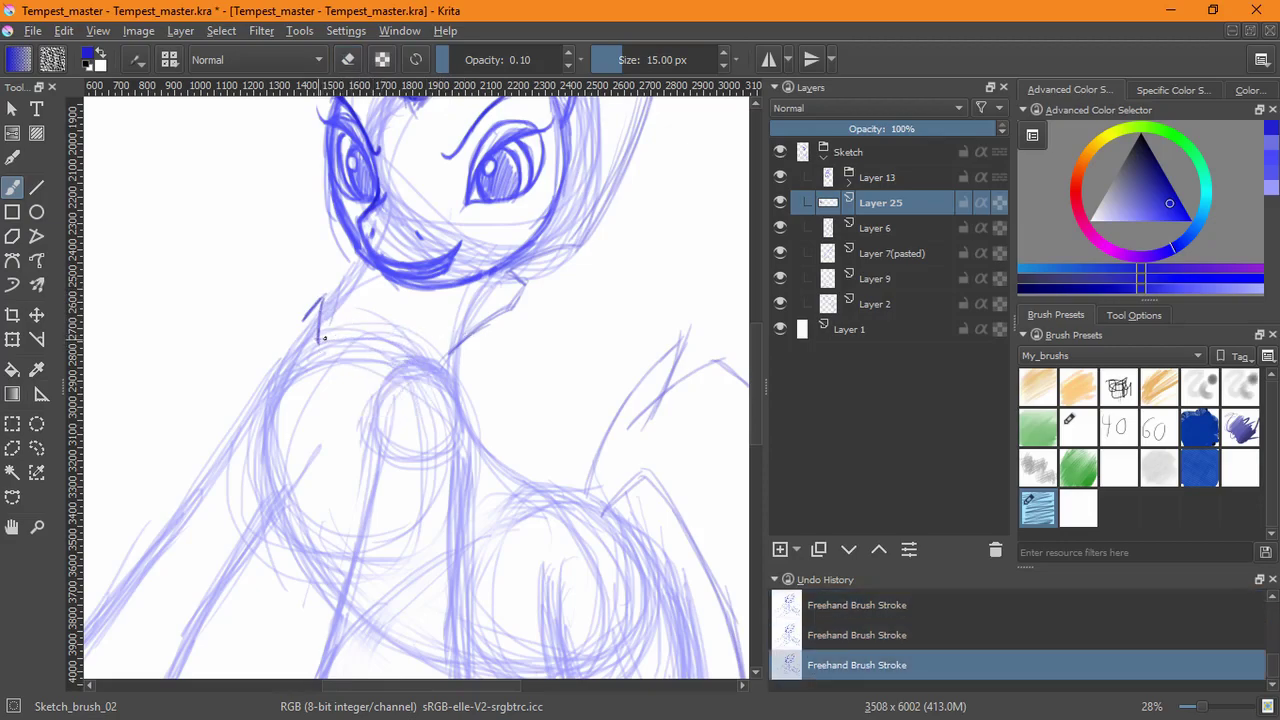
key("ctrl+z")
- Draw the collar's upper edge as an arc from the front point to the back of the neck, then reset the canvas rotation
mouse_move(483, 440)
left_mouse_down()
mouse_move(481, 283)
mouse_move(492, 300)
left_mouse_up()
left_click_drag(391, 426, 365, 365)
key("ctrl+z")
mouse_move(329, 445)
left_mouse_down()
mouse_move(328, 355)
mouse_move(334, 486)
mouse_move(330, 400)
left_mouse_up()
mouse_move(372, 270)
left_mouse_down()
mouse_move(330, 400)
mouse_move(332, 476)
mouse_move(390, 259)
left_mouse_up()
left_click_drag(509, 237, 503, 366)
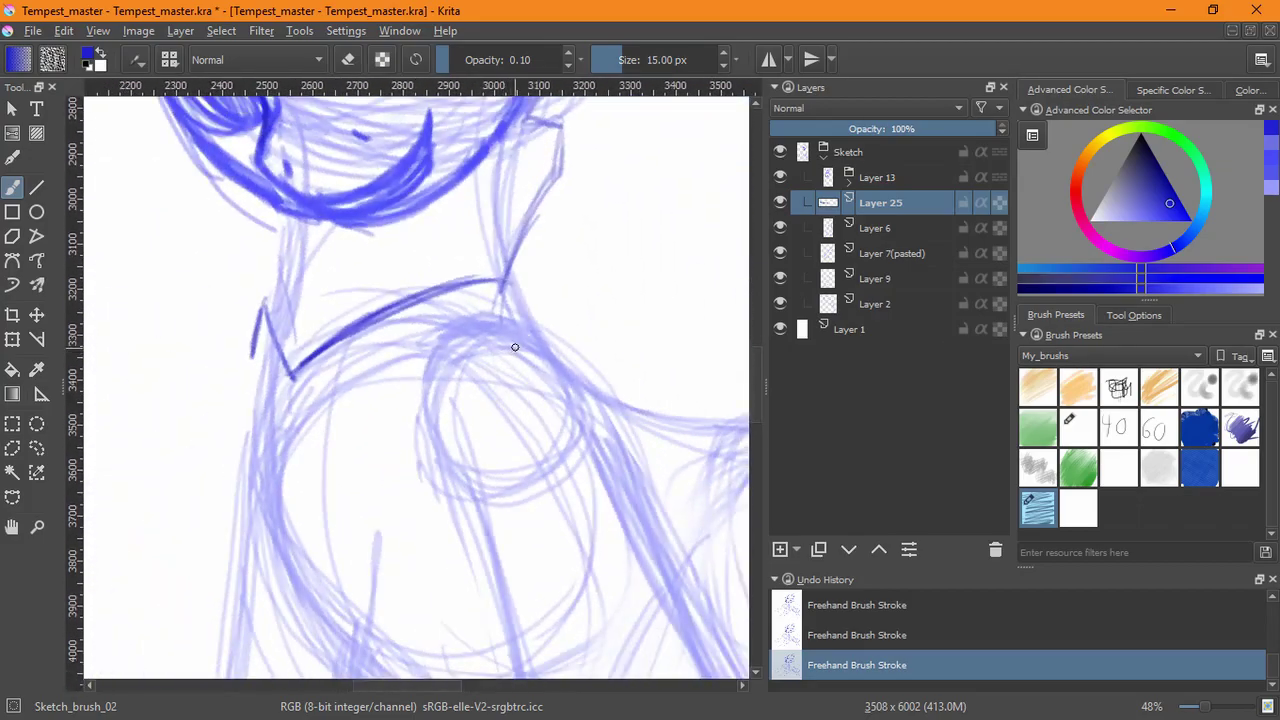
key("5")
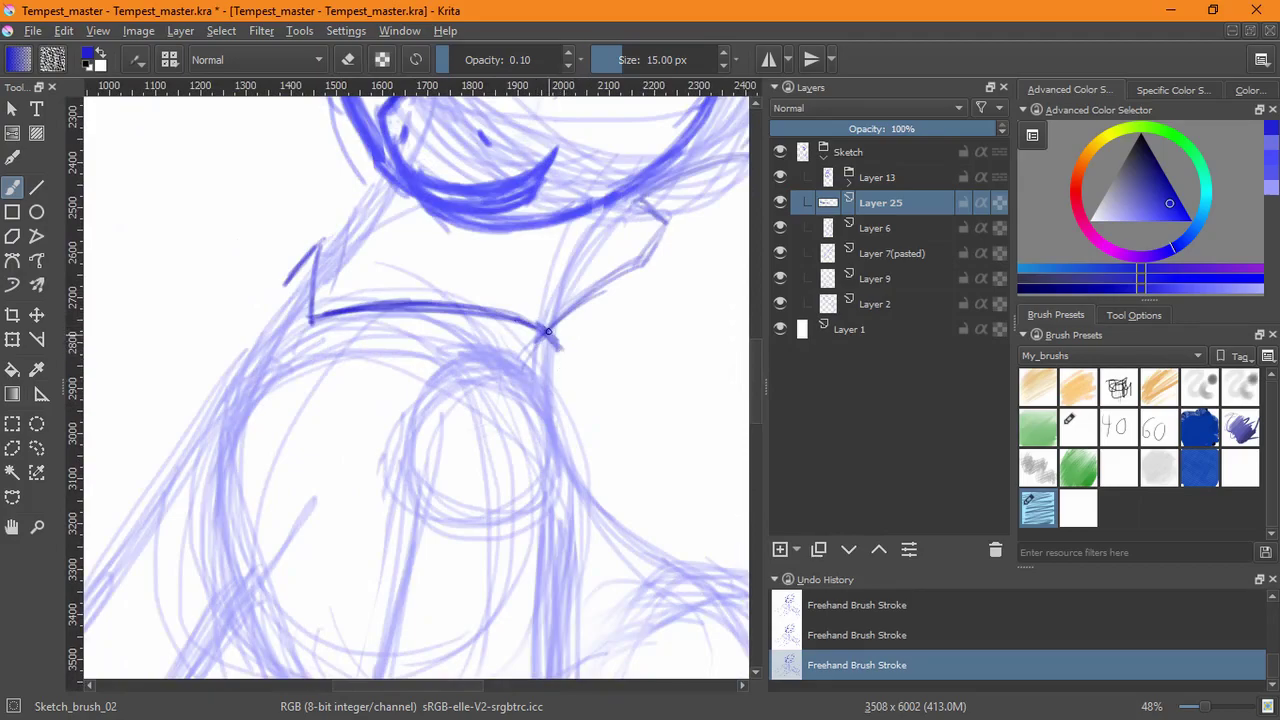
- Draw the collar's short rear edge and a curved lower edge parallel to the upper one
left_click_drag(562, 347, 558, 416)
left_click_drag(270, 361, 346, 343)
left_click_drag(271, 356, 364, 345)
key("ctrl+z")
key("ctrl+z")
key("ctrl+z")
left_click_drag(270, 367, 347, 357)
mouse_move(478, 411)
left_mouse_down()
mouse_move(483, 271)
mouse_move(405, 310)
mouse_move(372, 530)
mouse_move(376, 545)
mouse_move(497, 506)
mouse_move(410, 535)
left_mouse_up()
- Outline the collar's raised front point and draw the fold line down to its lower front corner
mouse_move(257, 334)
left_mouse_down()
mouse_move(256, 396)
mouse_move(258, 330)
mouse_move(288, 266)
mouse_move(256, 394)
mouse_move(258, 322)
left_mouse_up()
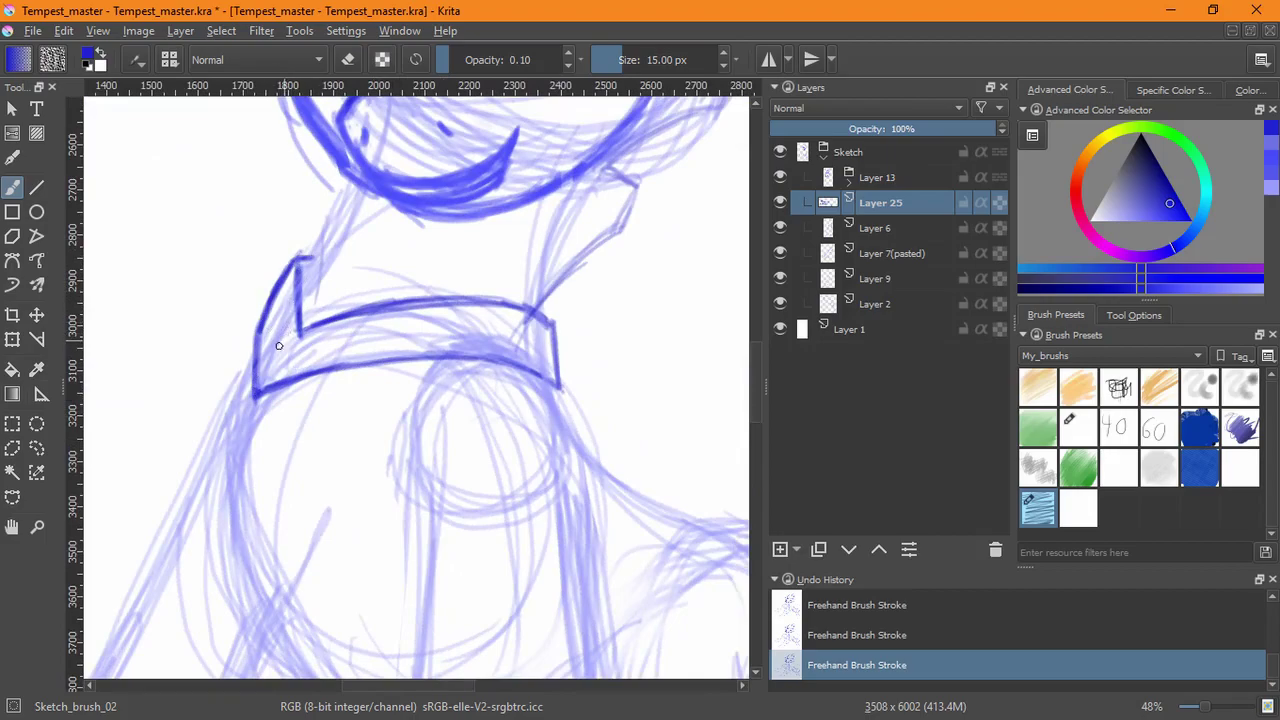
left_click_drag(289, 315, 256, 392)
mouse_move(280, 326)
left_mouse_down()
mouse_move(295, 268)
mouse_move(293, 326)
mouse_move(377, 303)
mouse_move(275, 327)
left_mouse_up()
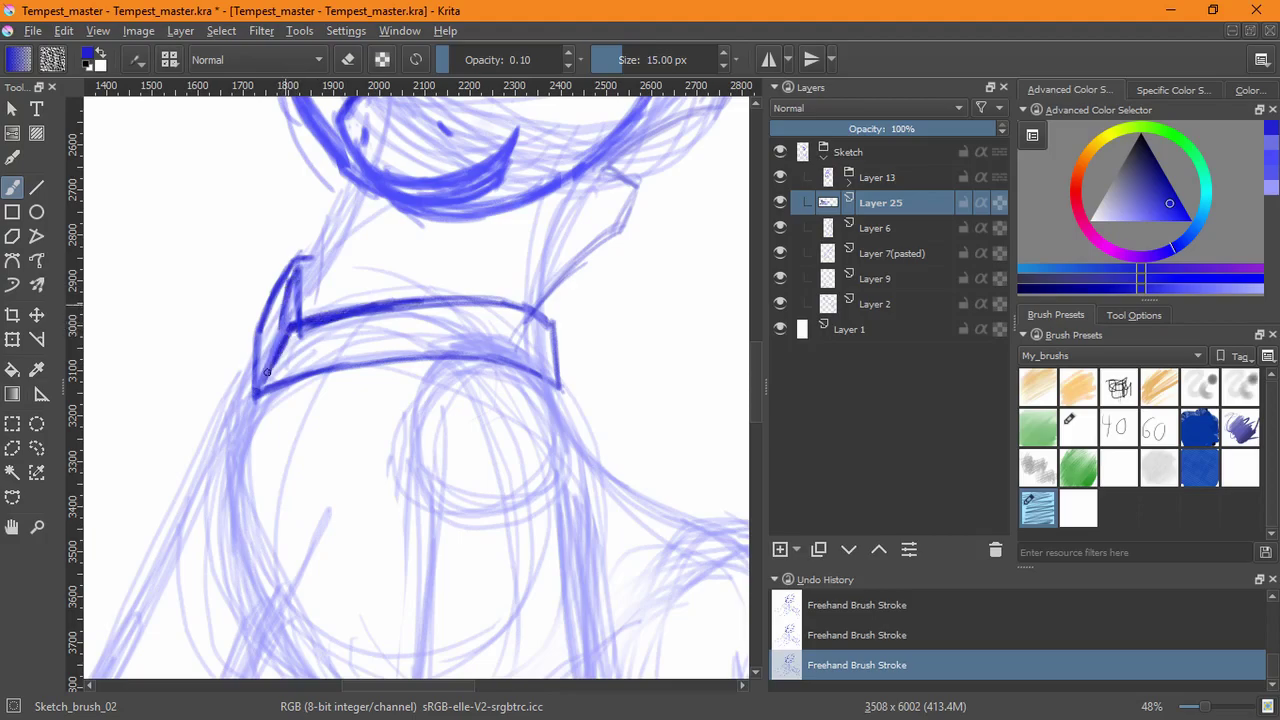
- Raise Layer 25 above Layer 13 and erase the stray lines around the collar's front point
left_click(878, 550)
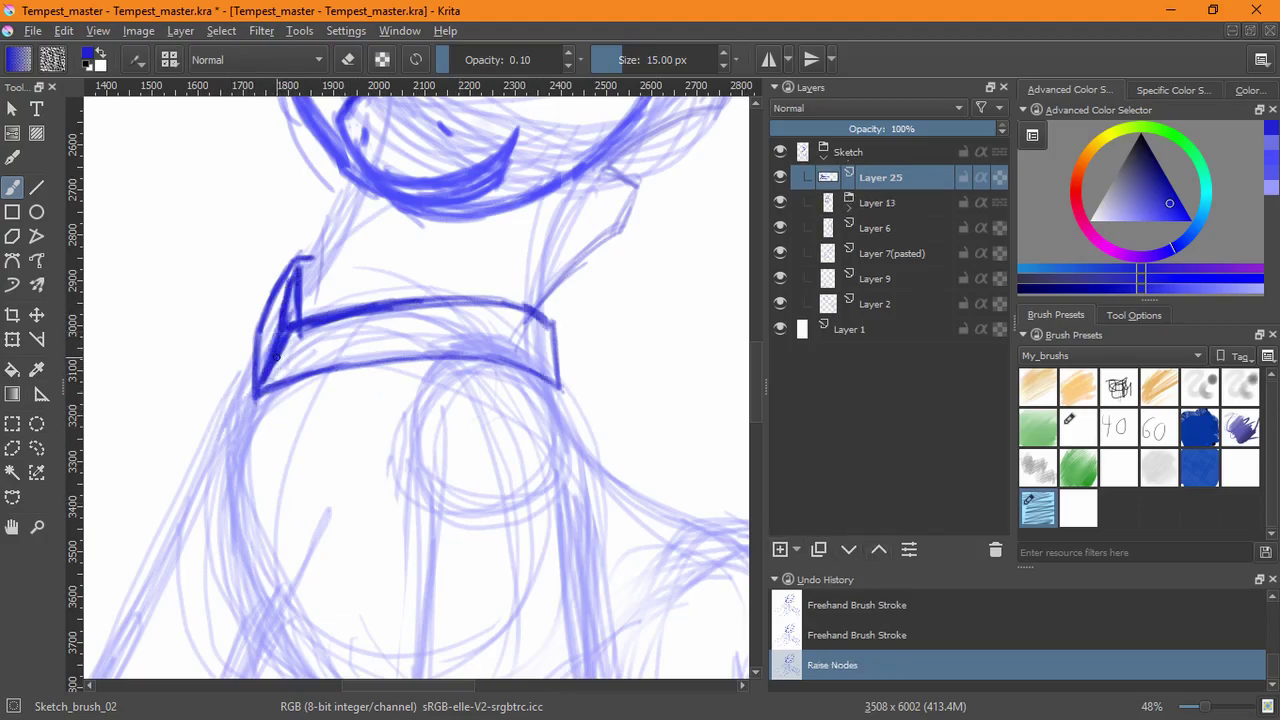
key("e")
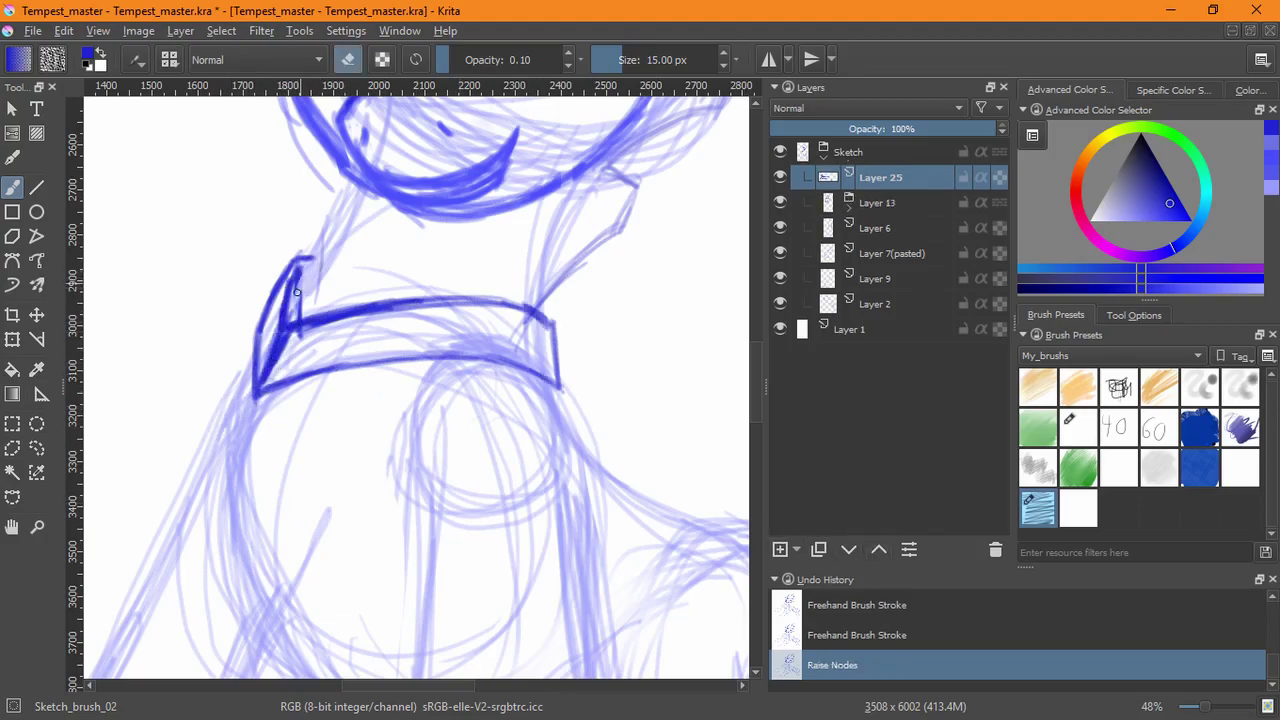
left_click_drag(295, 318, 309, 310)
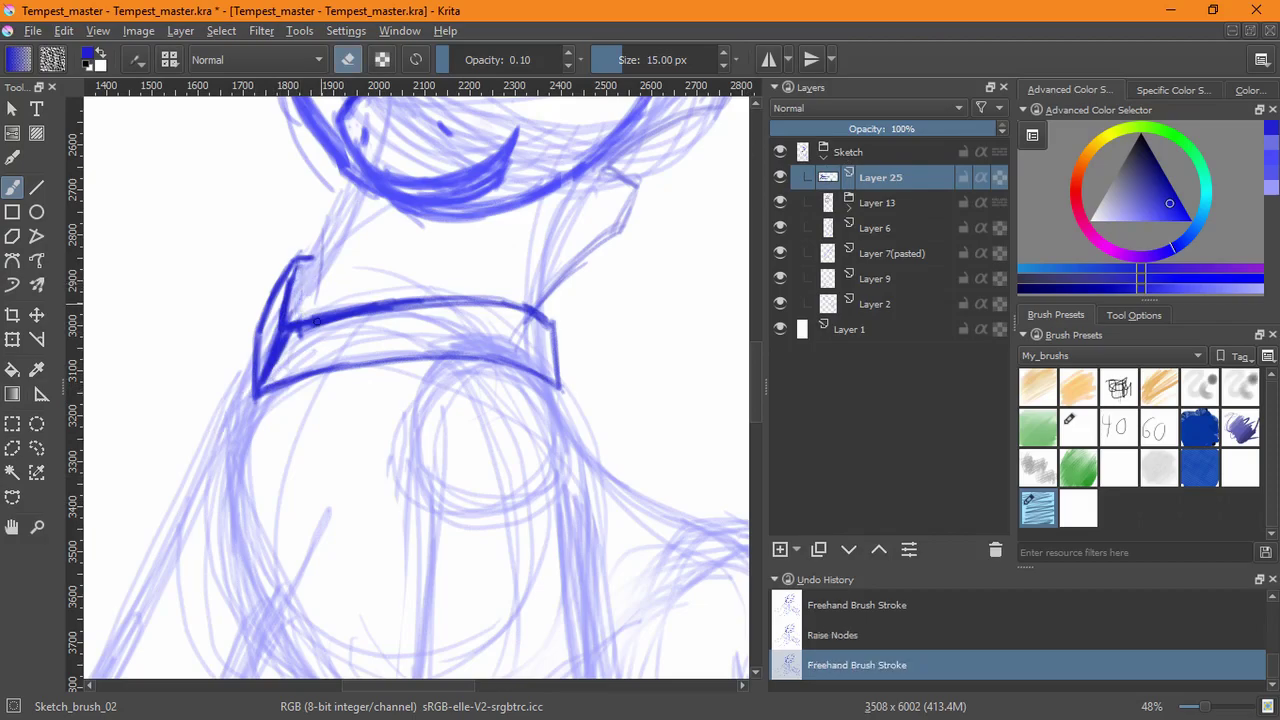
left_click_drag(273, 362, 288, 369)
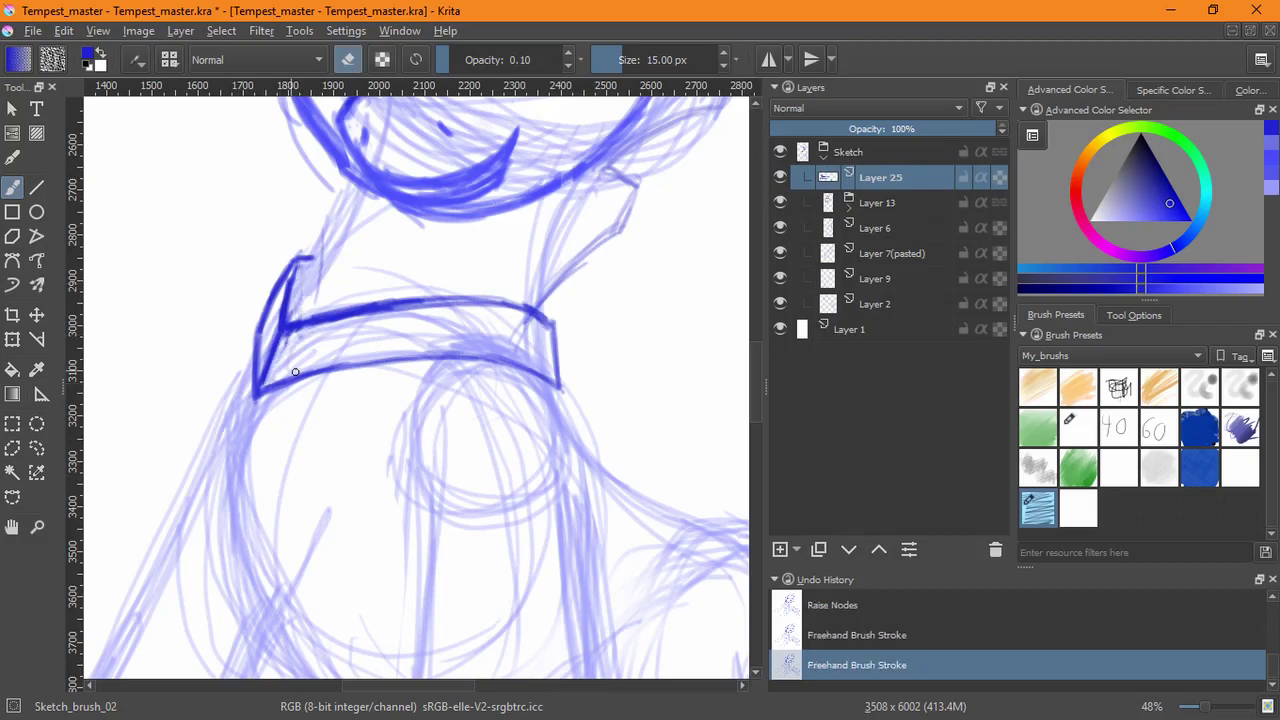
mouse_move(566, 373)
left_mouse_down()
mouse_move(571, 434)
mouse_move(543, 529)
mouse_move(580, 429)
mouse_move(575, 400)
left_mouse_up()
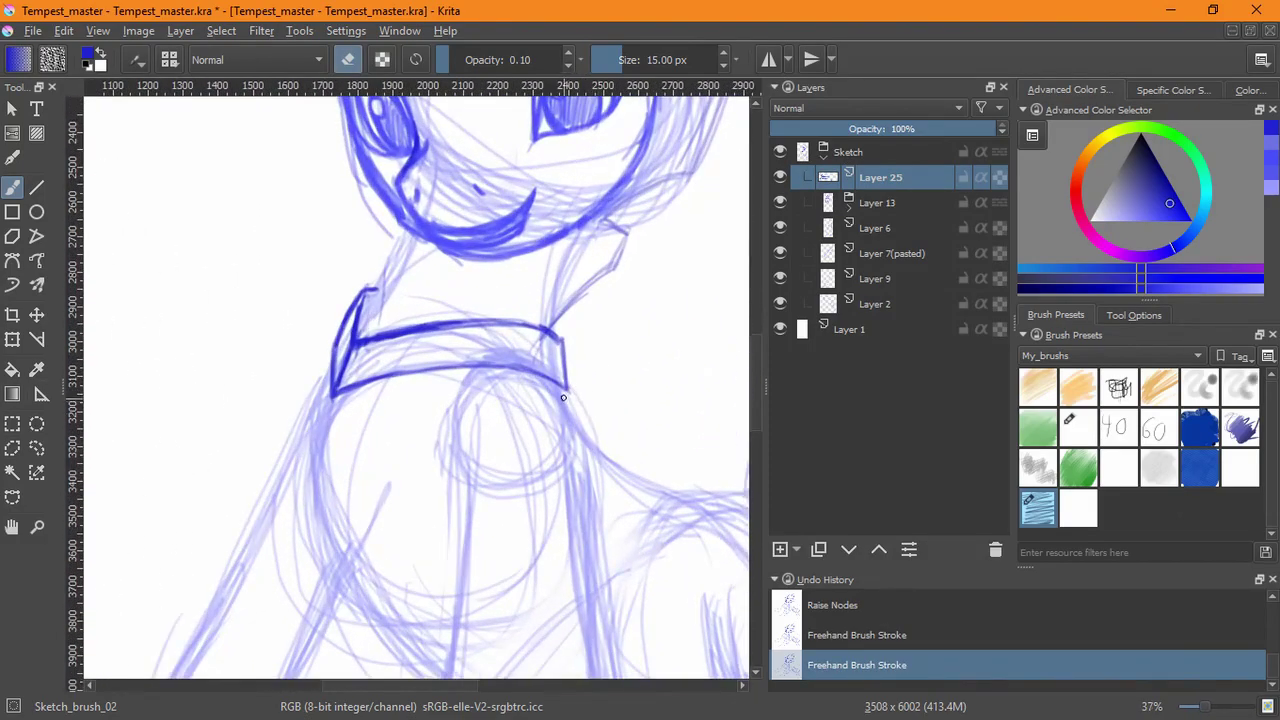
left_click(12, 339)
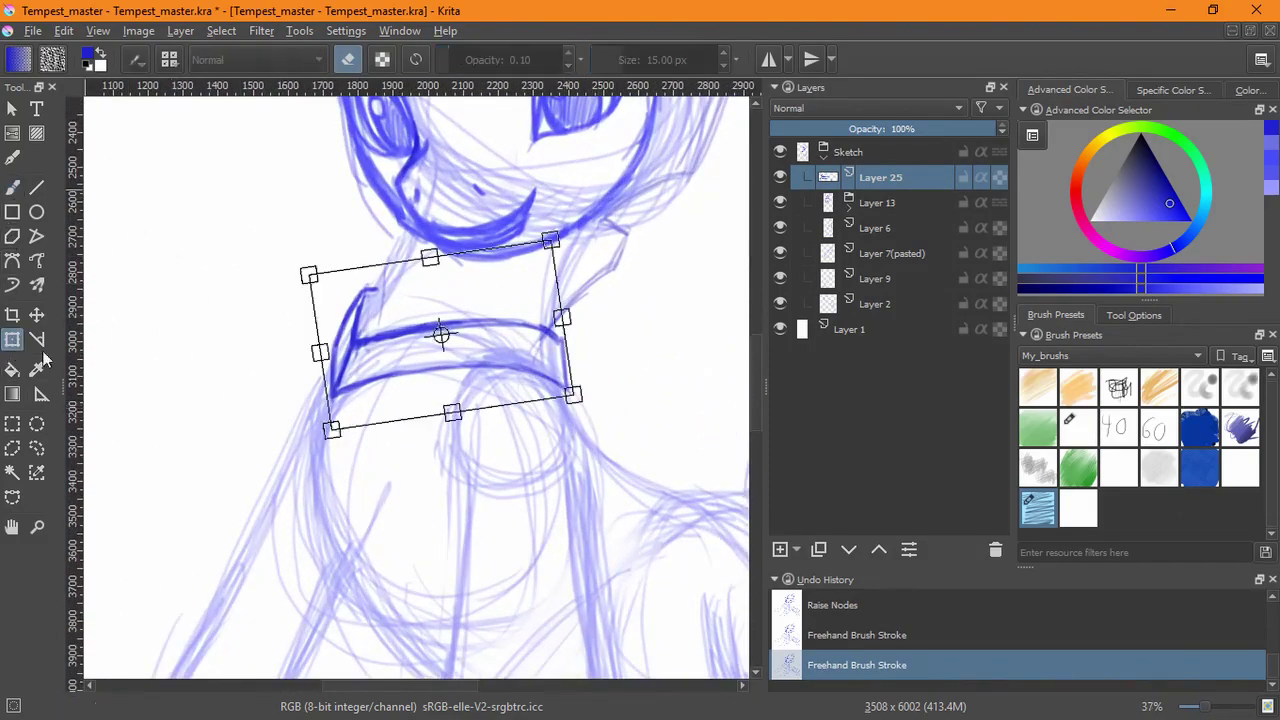
key("5")
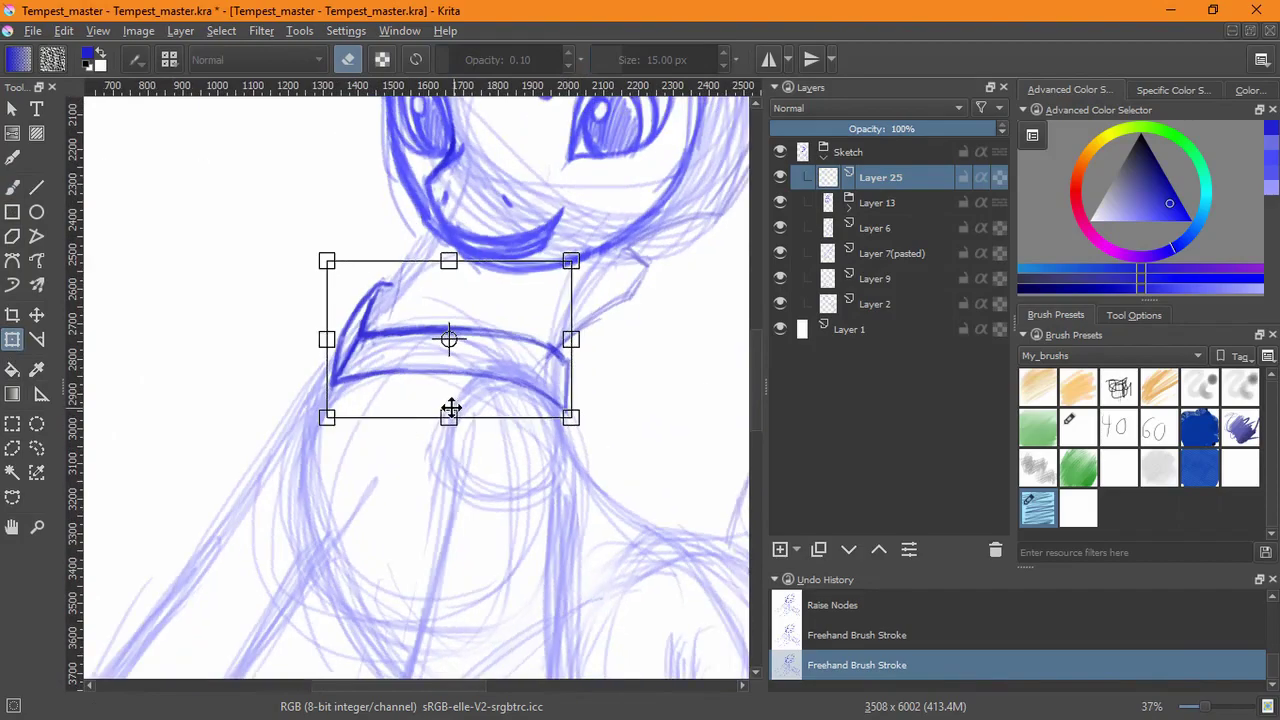
left_click_drag(472, 420, 495, 424)
left_click_drag(450, 354, 444, 368)
key("Return")
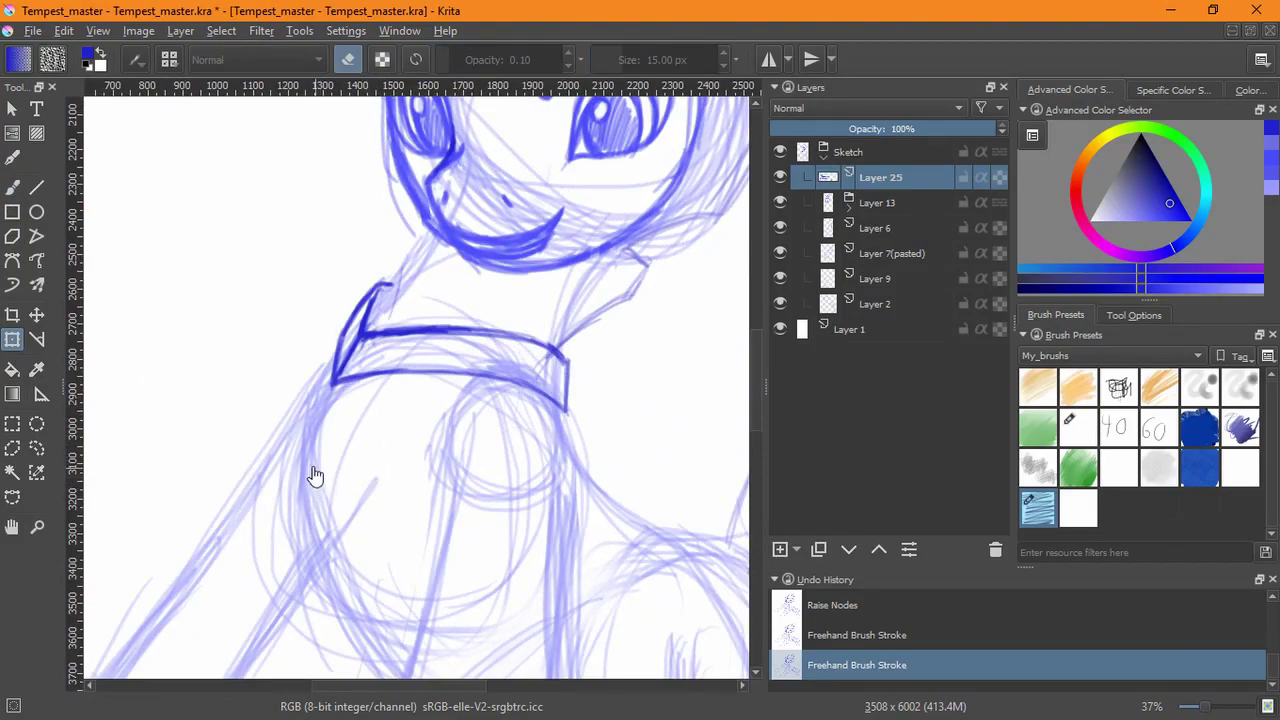
left_click(411, 377)
left_click(1111, 318)
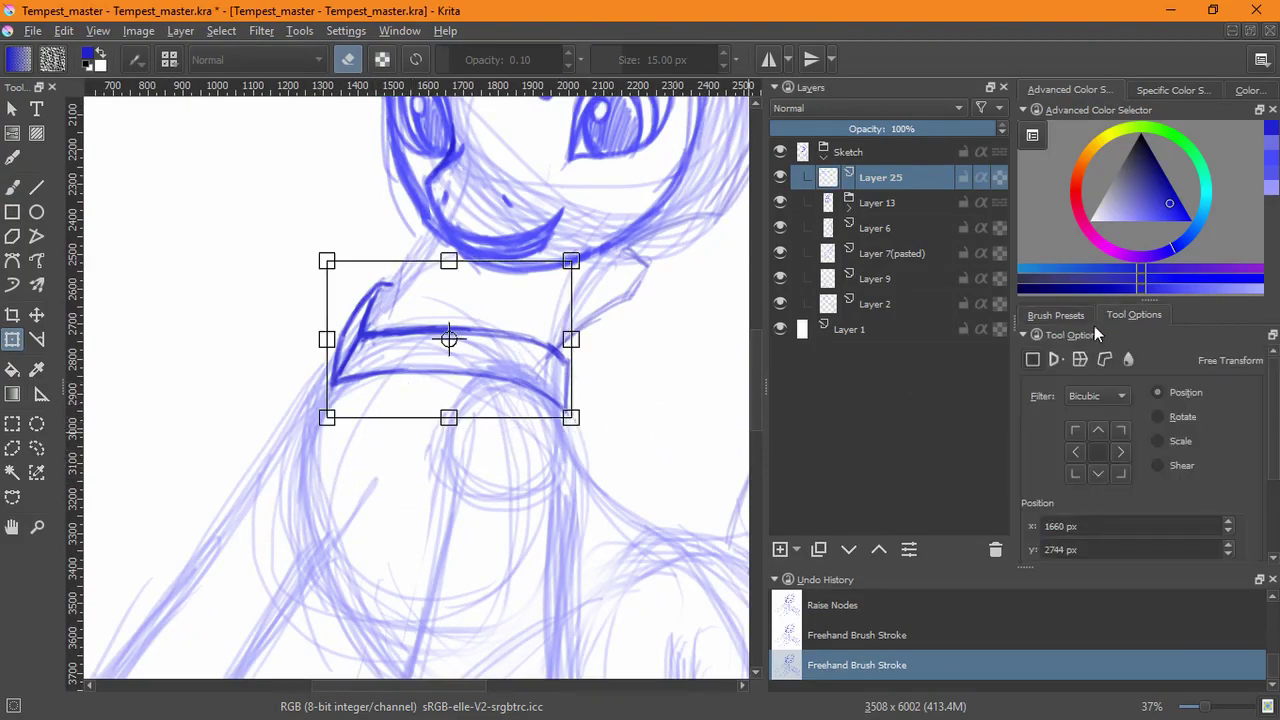
left_click(1076, 361)
mouse_move(328, 420)
left_mouse_down()
mouse_move(371, 437)
mouse_move(338, 475)
left_mouse_up()
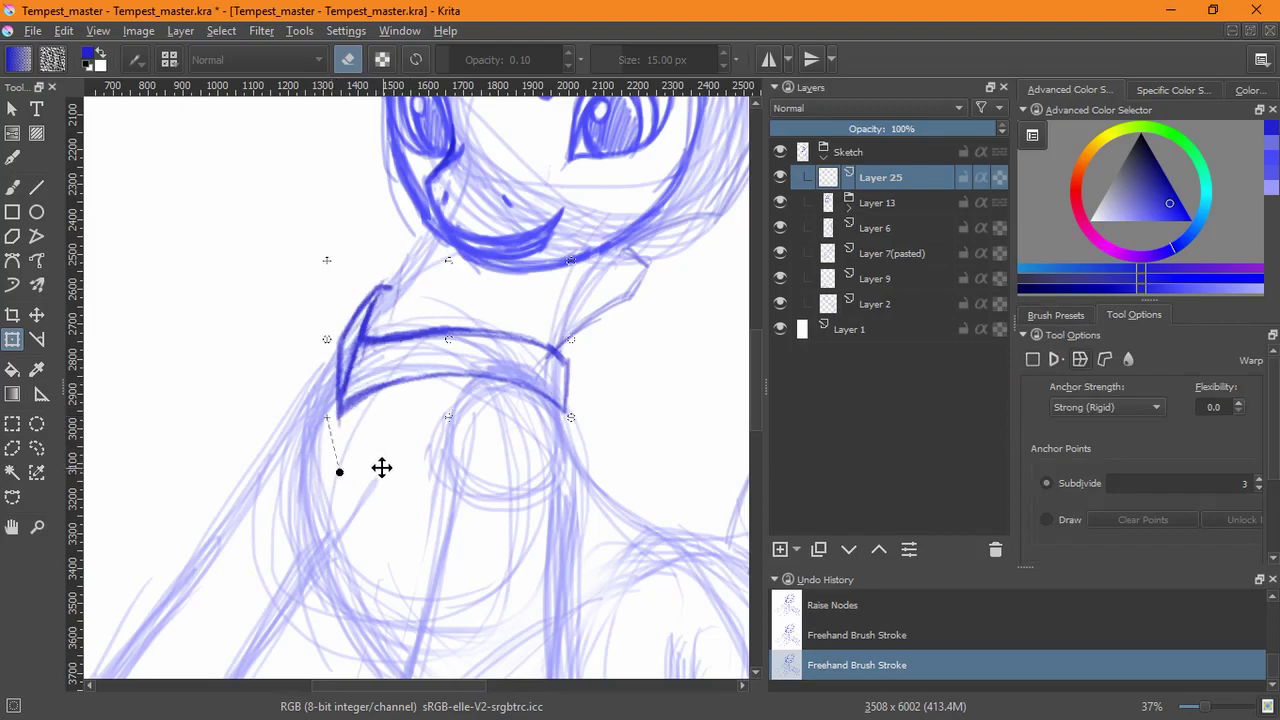
key("Escape")
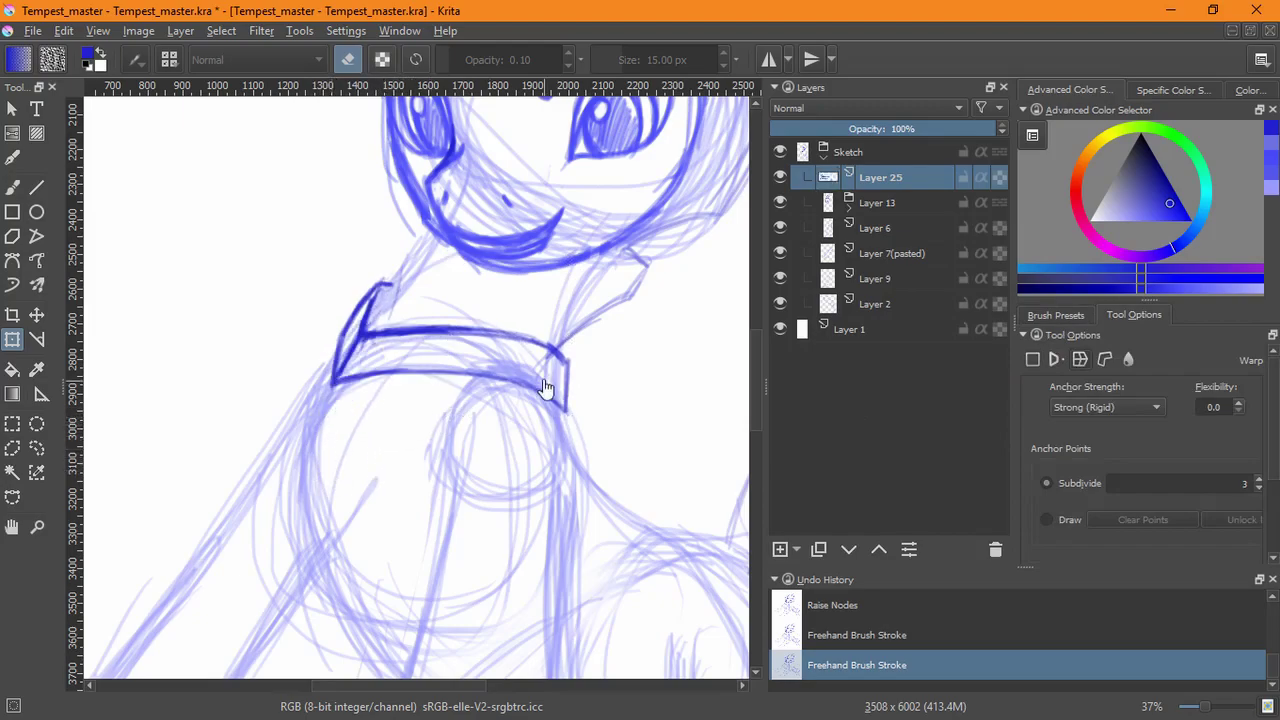
left_click(1056, 315)
left_click(13, 187)
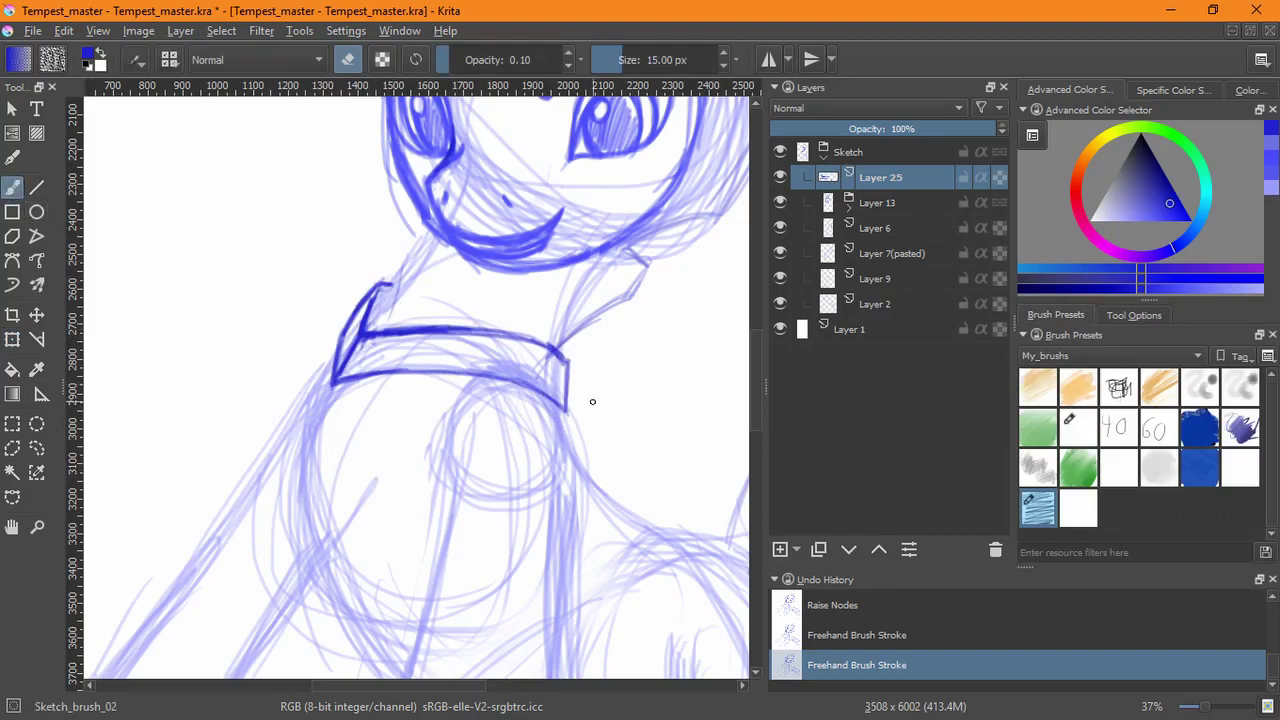
- Leave eraser mode, put Layer 25 into a new group and add an empty layer above it inside that group
mouse_move(654, 369)
left_mouse_down()
mouse_move(616, 488)
mouse_move(548, 363)
mouse_move(598, 456)
left_mouse_up()
key("e")
left_click_drag(522, 430, 463, 400)
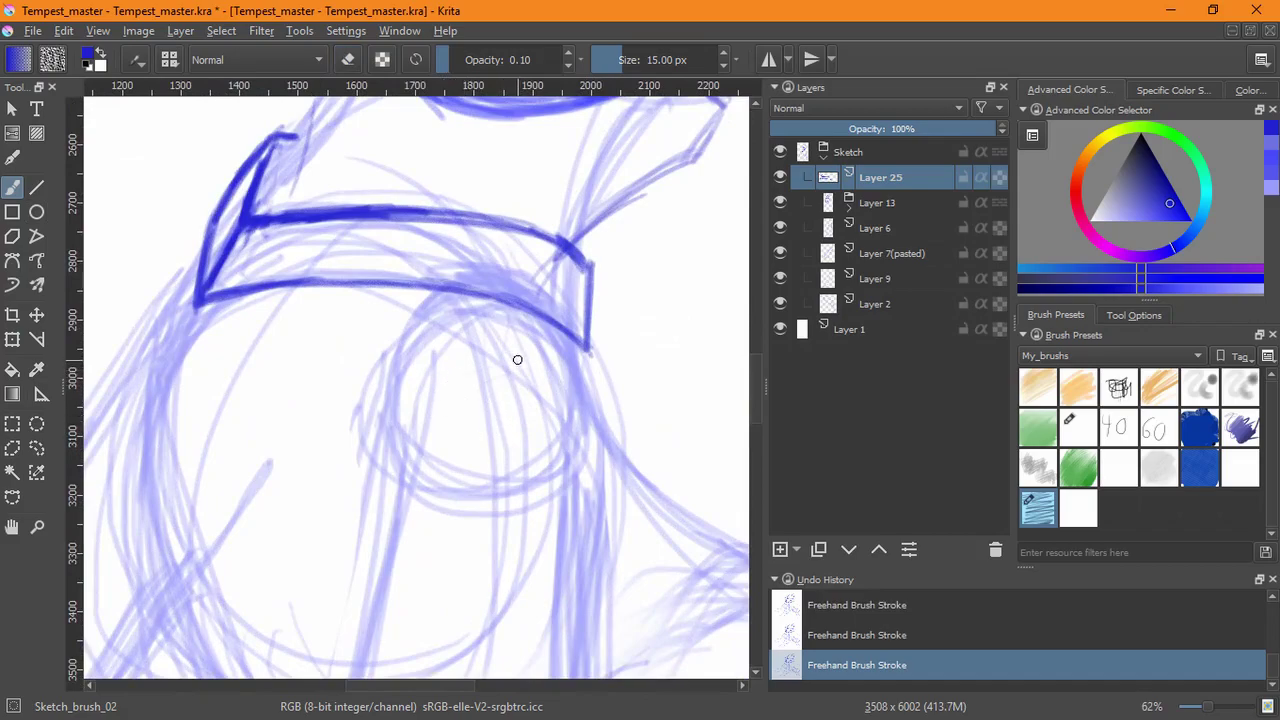
key("ctrl+z")
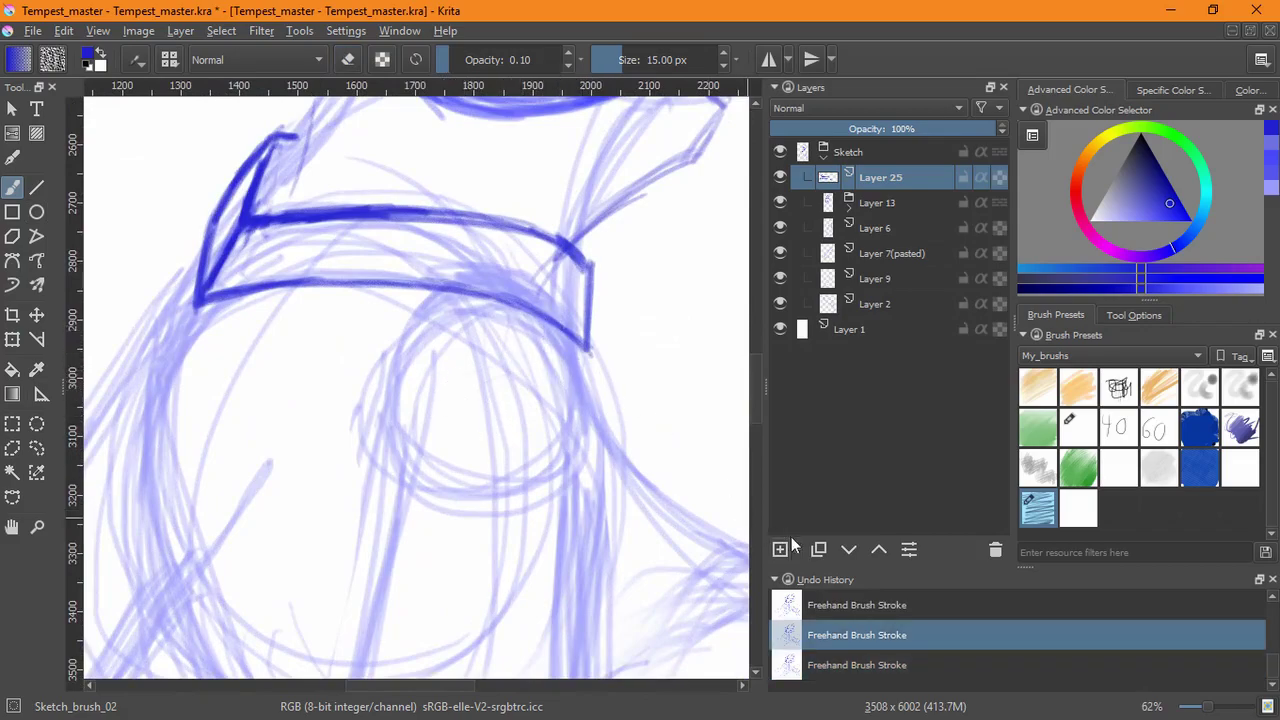
key("ctrl+shift+z")
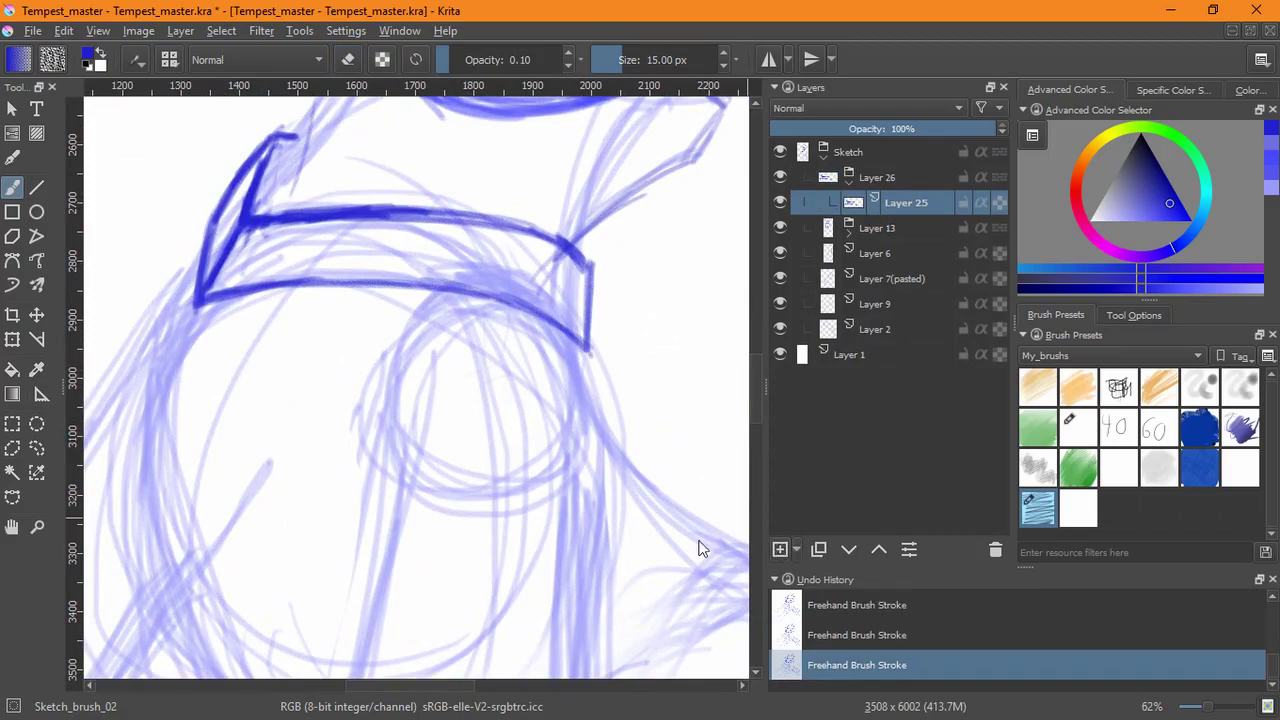
key("Insert")
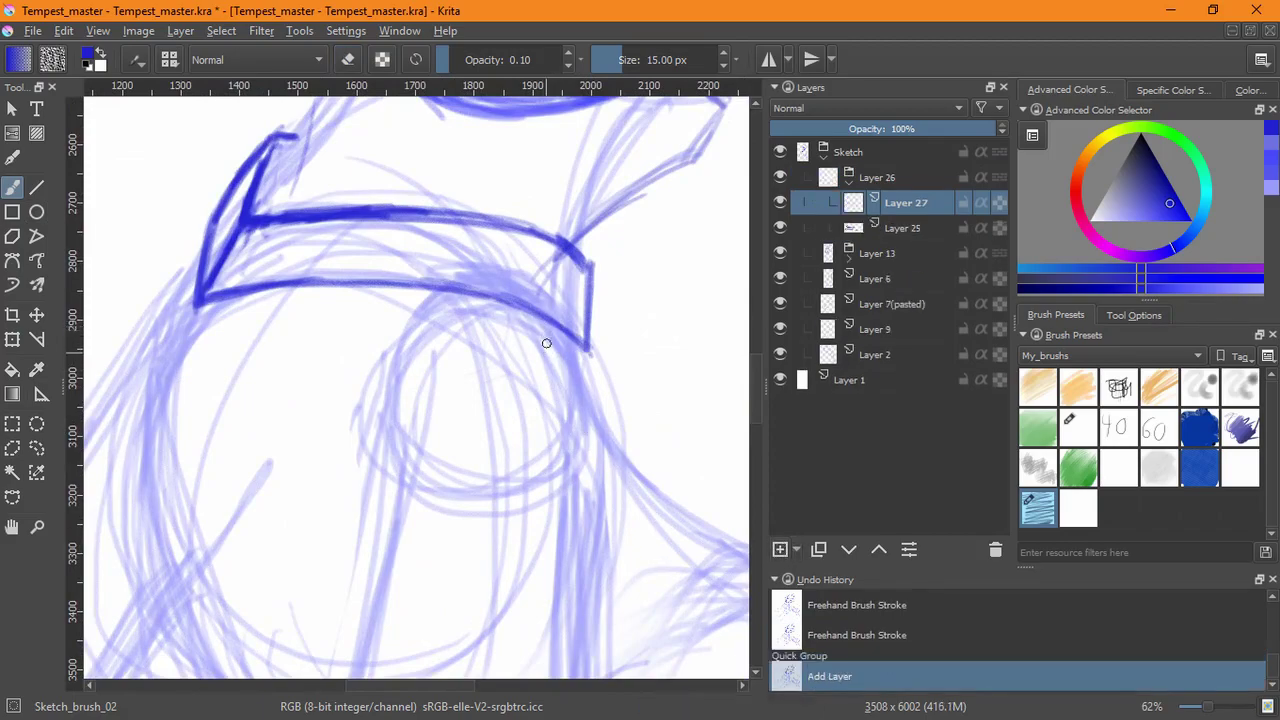
- Try short curved armour edges running down from the collar's rear underside, and undo those strokes
left_click_drag(537, 319, 570, 420)
left_click_drag(536, 318, 570, 420)
left_click_drag(536, 323, 566, 412)
left_click_drag(587, 348, 606, 409)
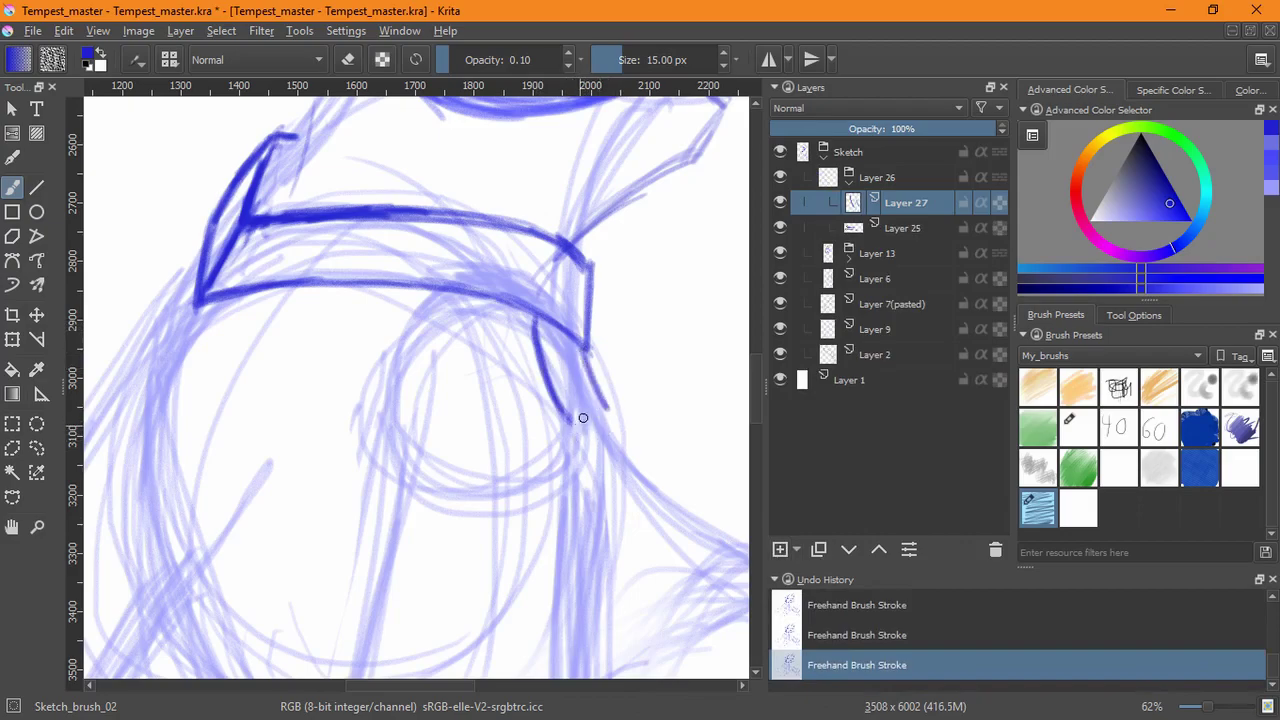
left_click_drag(605, 453, 397, 433)
key("ctrl+z")
key("ctrl+z")
key("ctrl+z")
key("ctrl+z")
key("ctrl+z")
- Sketch the back armour's lower edge as a curve from below the collar's rear along the back to the rump
mouse_move(373, 427)
left_mouse_down()
mouse_move(510, 565)
mouse_move(440, 520)
left_mouse_up()
left_click_drag(372, 446, 515, 562)
left_click_drag(382, 468, 550, 588)
mouse_move(386, 472)
left_mouse_down()
mouse_move(457, 543)
mouse_move(524, 579)
left_mouse_up()
left_click_drag(371, 450, 476, 542)
left_click_drag(362, 426, 510, 573)
left_click_drag(380, 454, 554, 583)
mouse_move(608, 529)
left_mouse_down()
mouse_move(497, 363)
mouse_move(503, 397)
left_mouse_up()
mouse_move(420, 430)
left_mouse_down()
mouse_move(508, 463)
mouse_move(550, 458)
left_mouse_up()
left_click_drag(468, 457, 607, 460)
left_click_drag(388, 432, 608, 460)
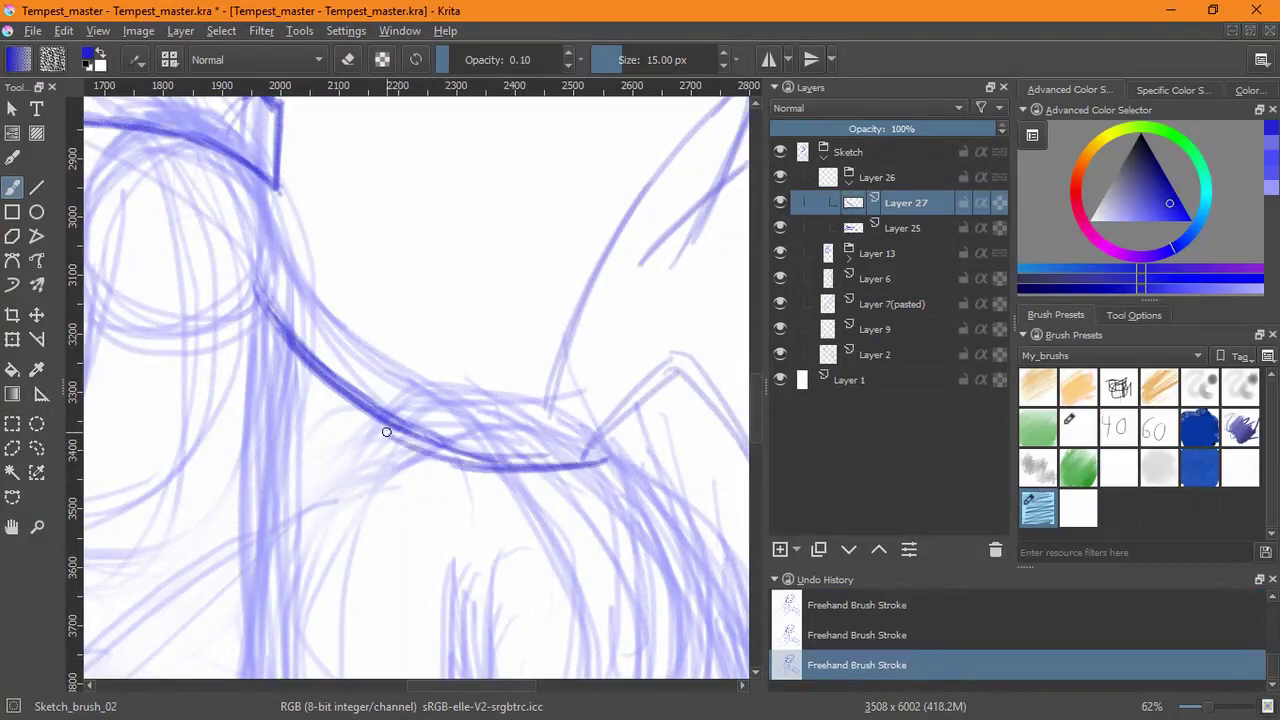
mouse_move(272, 324)
left_mouse_down()
mouse_move(353, 412)
mouse_move(461, 478)
left_mouse_up()
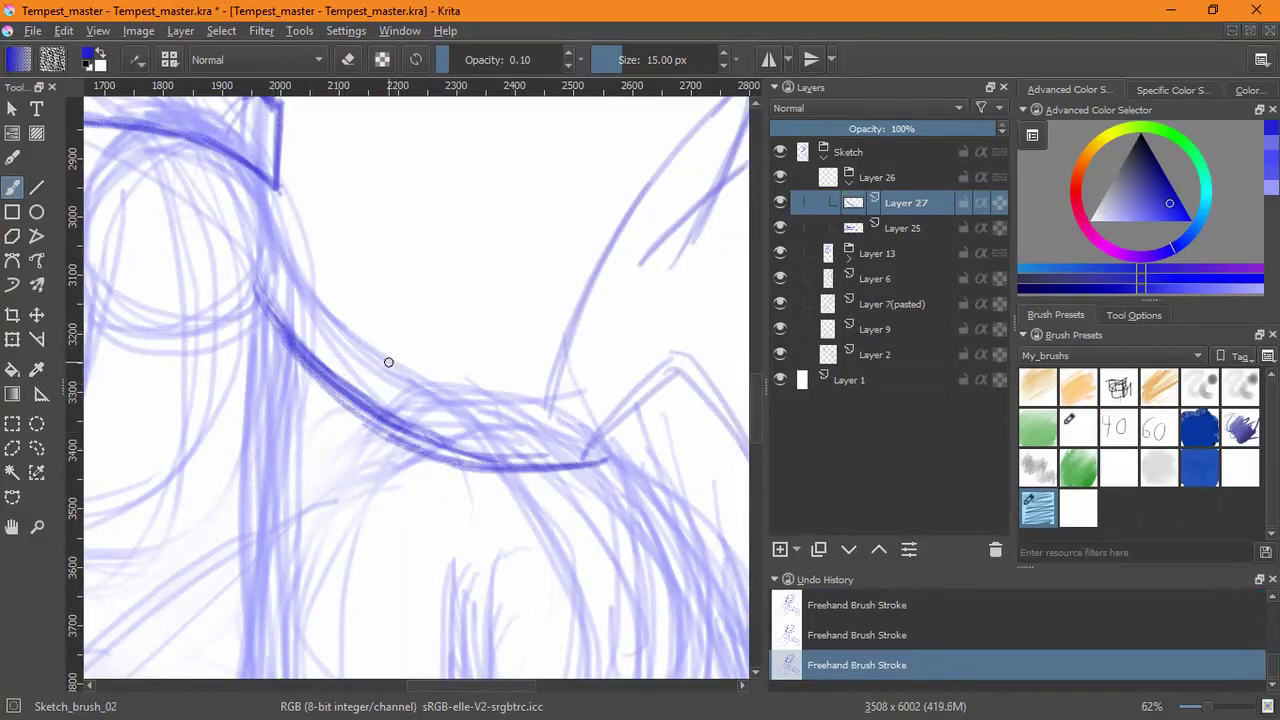
- Draw the back armour's upper edge from the collar's rear corner along the back, closing it in a point at the rump
left_click_drag(276, 205, 302, 286)
left_click_drag(275, 186, 307, 291)
left_click_drag(276, 213, 350, 332)
mouse_move(280, 242)
left_mouse_down()
mouse_move(358, 340)
mouse_move(394, 358)
left_mouse_up()
left_click_drag(465, 398, 405, 424)
mouse_move(404, 502)
left_mouse_down()
mouse_move(417, 424)
mouse_move(484, 316)
left_mouse_up()
left_click_drag(459, 346, 404, 508)
mouse_move(405, 489)
left_mouse_down()
mouse_move(355, 568)
mouse_move(332, 580)
mouse_move(338, 378)
mouse_move(533, 243)
left_mouse_up()
left_click_drag(632, 388, 491, 289)
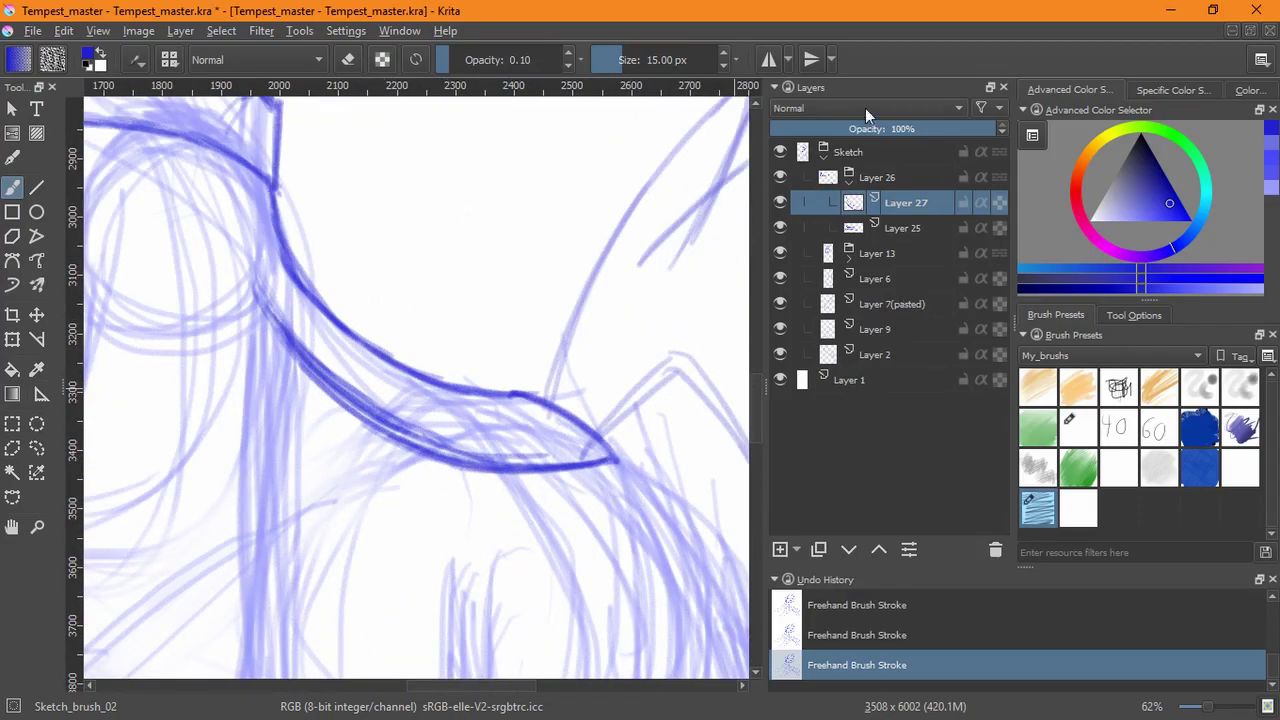
- Lower Layer 27's opacity to about 47% and draw the first plate divider across the back armour on a new layer
left_click_drag(869, 128, 866, 160)
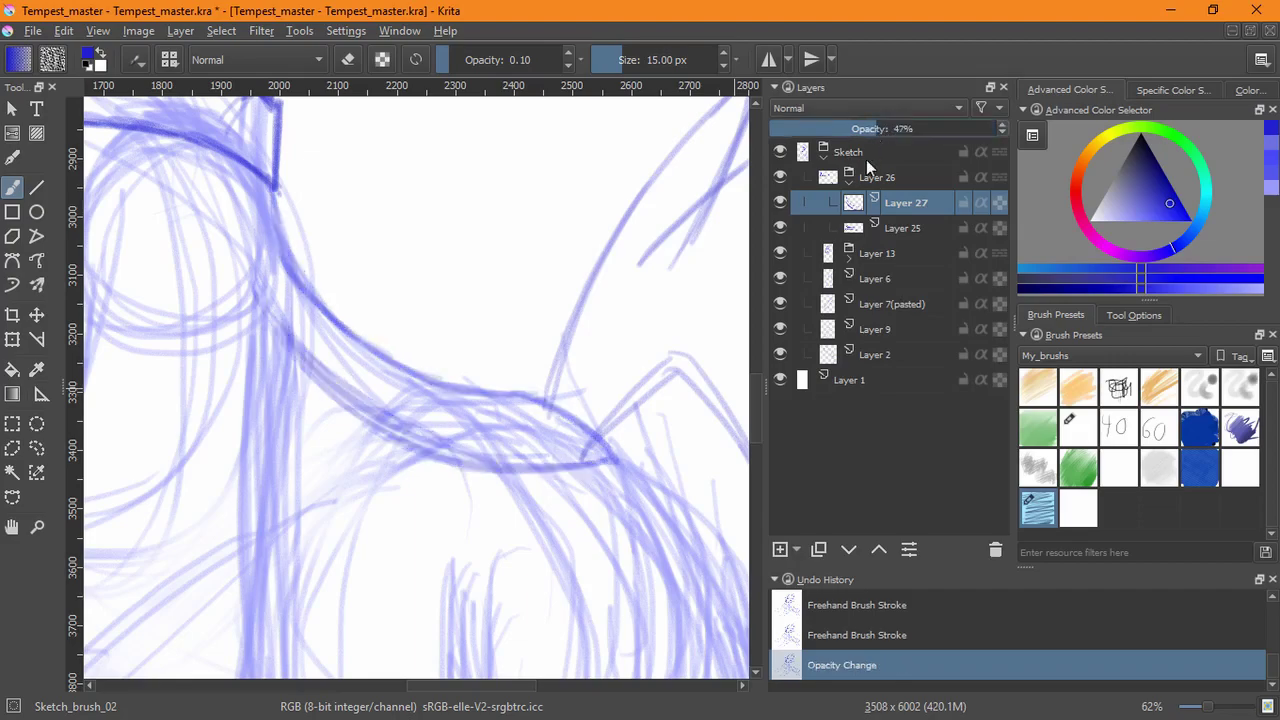
left_click(781, 549)
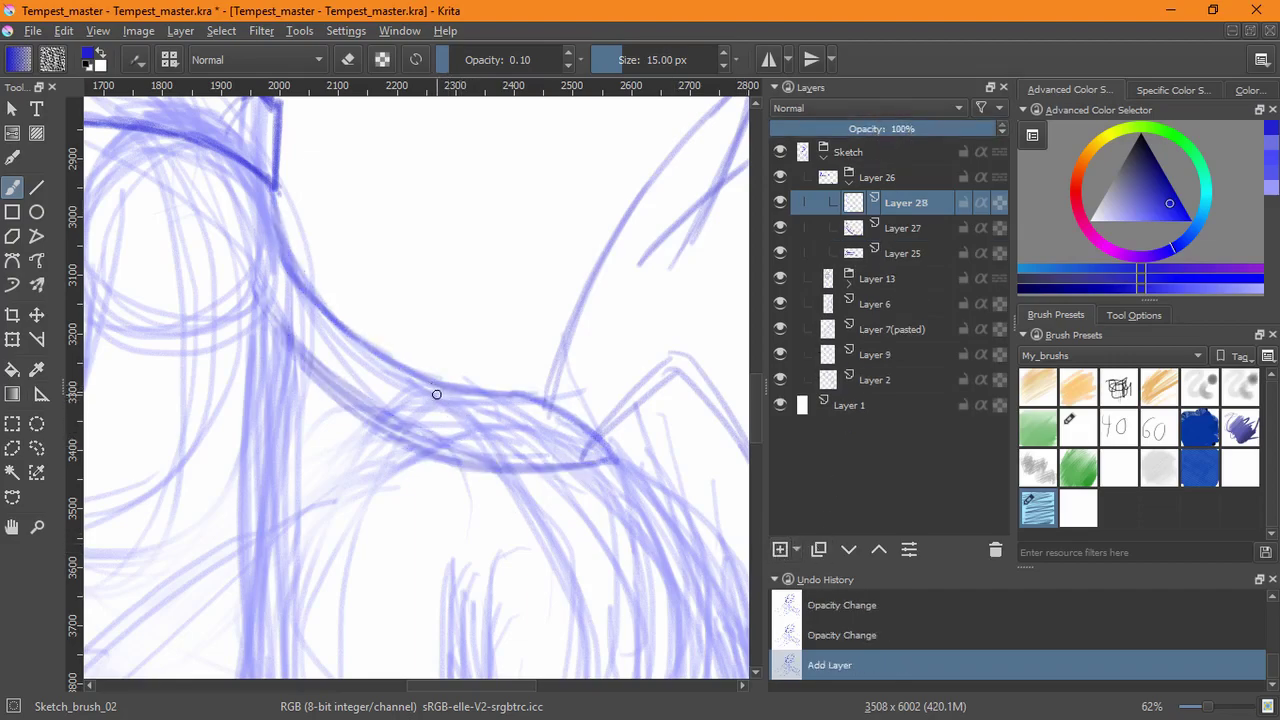
left_click_drag(311, 302, 318, 362)
left_click_drag(311, 298, 322, 380)
left_click_drag(311, 296, 322, 382)
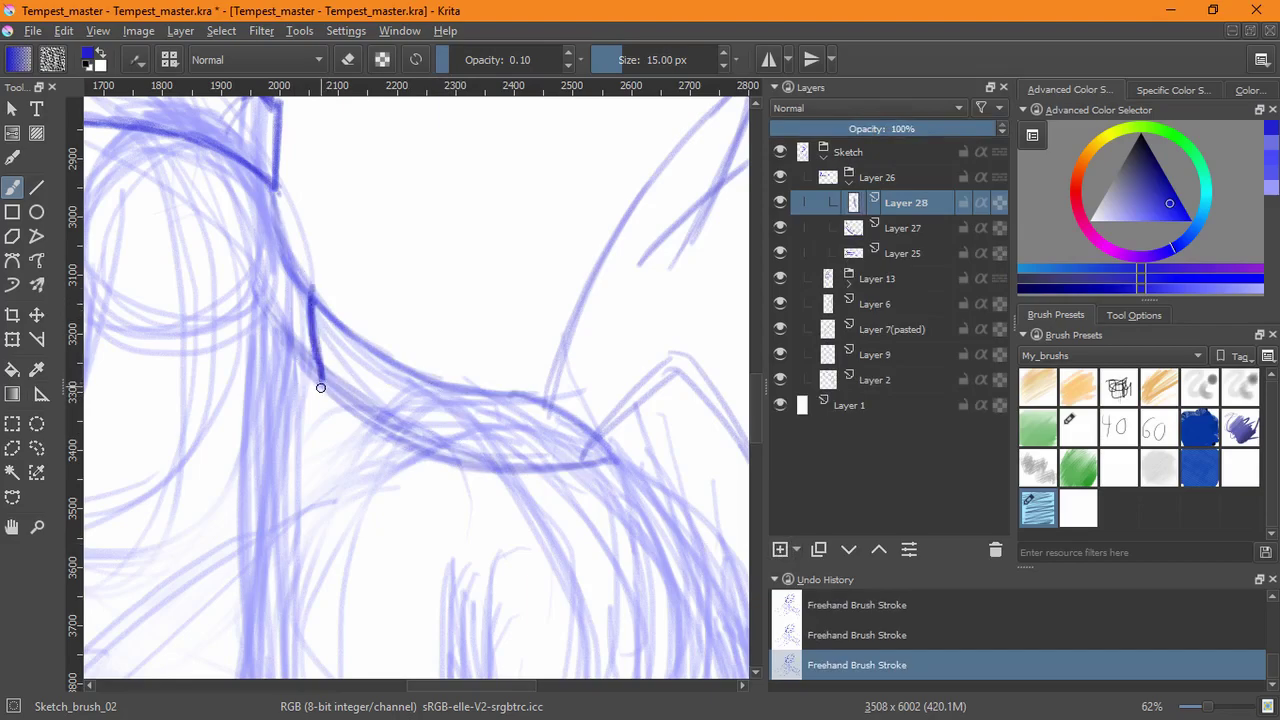
- Draw the first back plate's lower edge up to the foot of the divider, redoing the last strokes
left_click_drag(255, 311, 320, 388)
left_click_drag(250, 312, 318, 386)
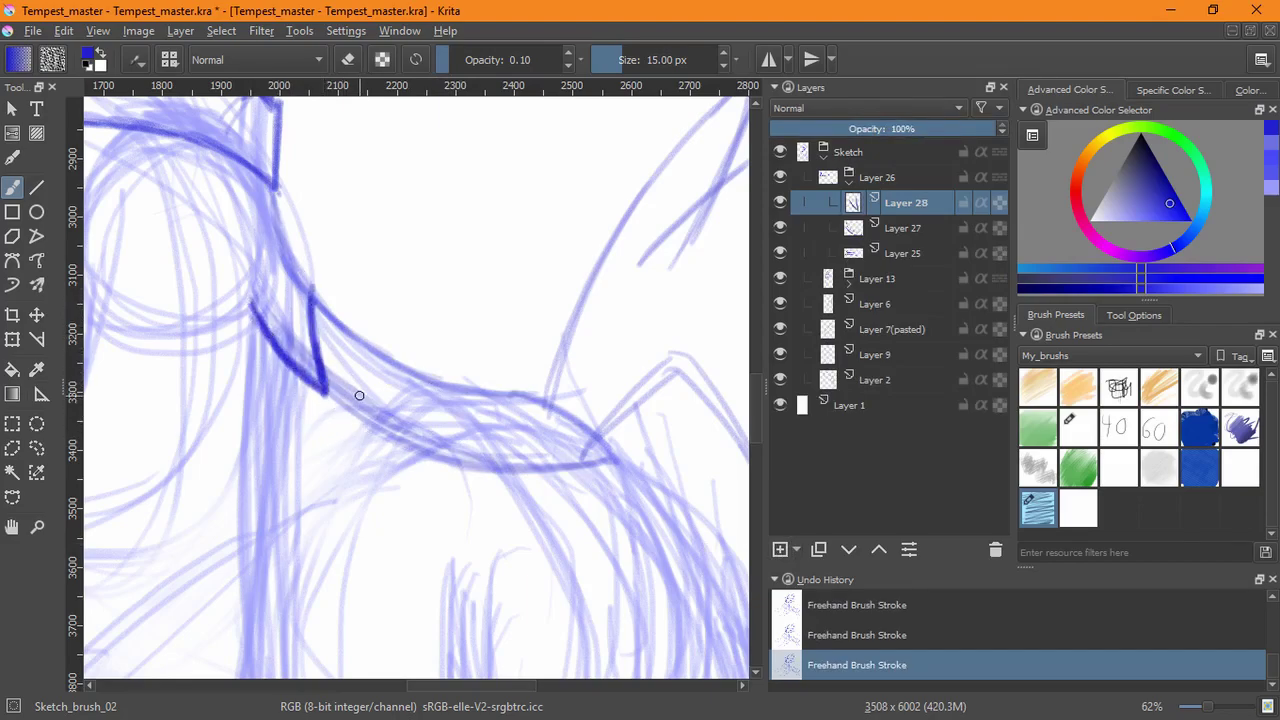
key("ctrl+z")
key("ctrl+z")
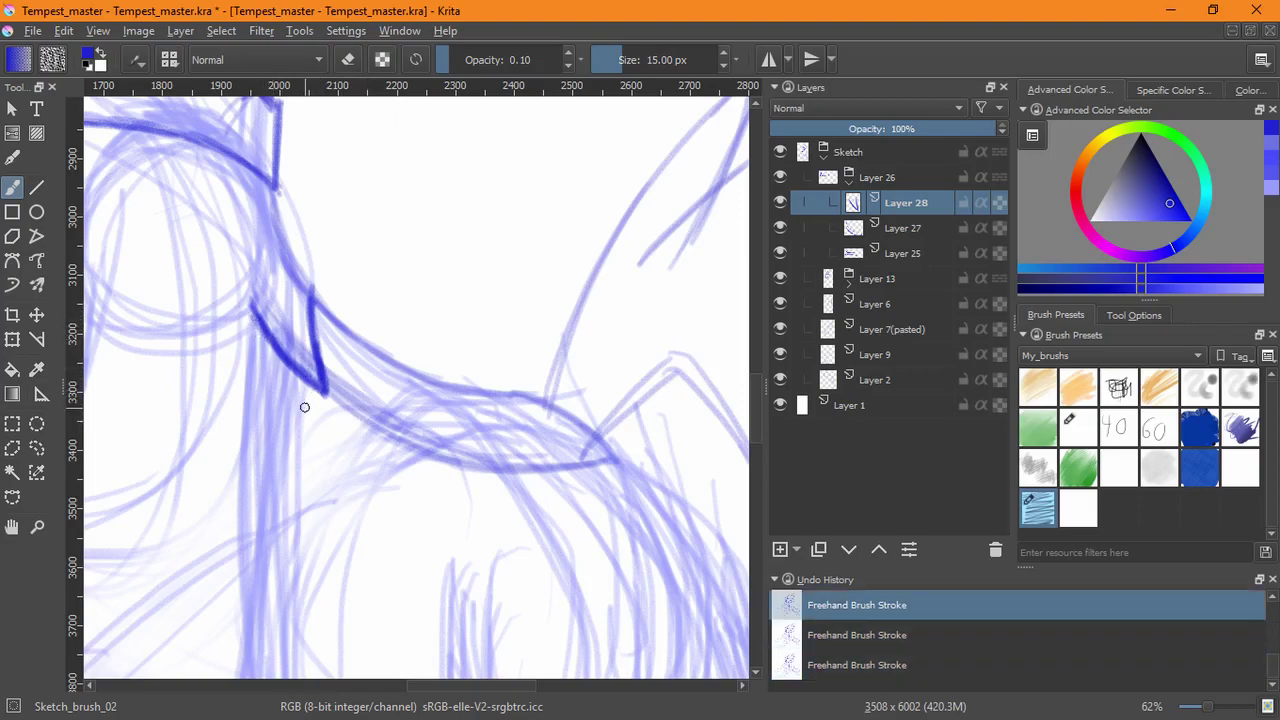
mouse_move(248, 306)
left_mouse_down()
mouse_move(298, 378)
mouse_move(326, 390)
mouse_move(310, 294)
left_mouse_up()
- Try a second plate divider midway along the back armour with its lower edge, and undo those strokes
left_click_drag(330, 390, 394, 432)
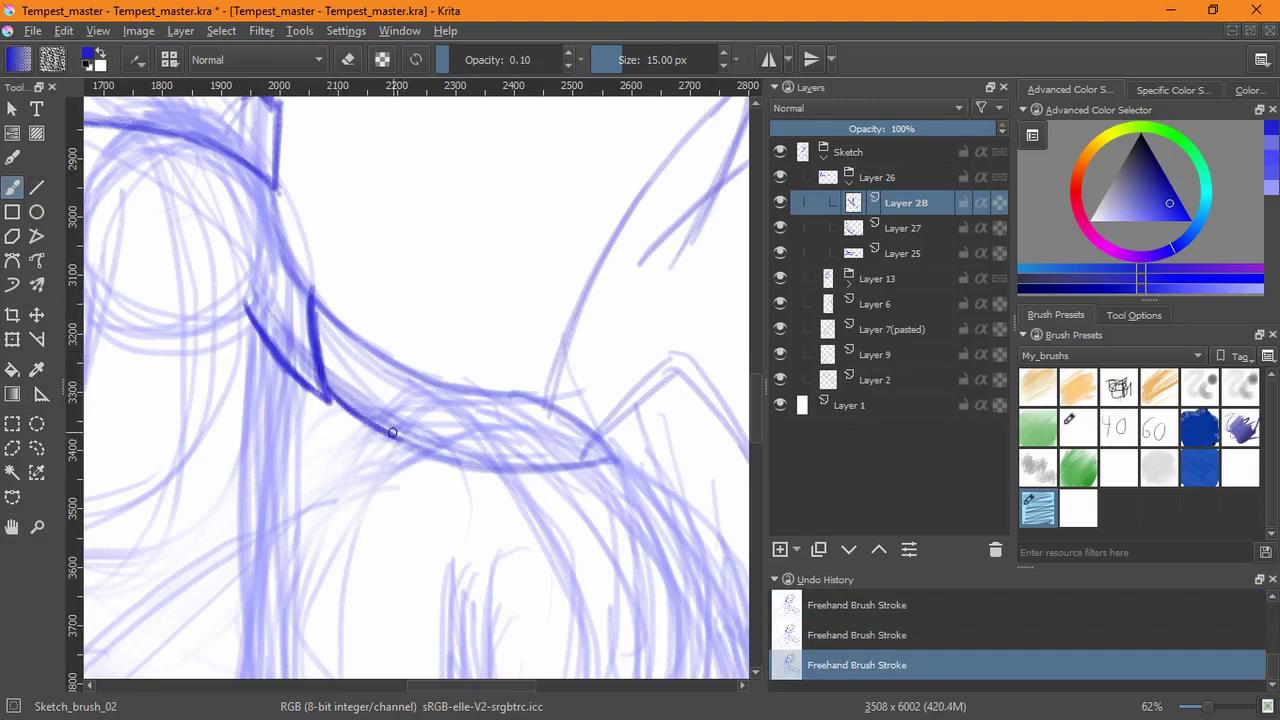
mouse_move(402, 367)
left_mouse_down()
mouse_move(434, 448)
mouse_move(402, 367)
left_mouse_up()
mouse_move(390, 432)
left_mouse_down()
mouse_move(437, 452)
mouse_move(390, 434)
left_mouse_up()
left_click_drag(395, 362, 434, 448)
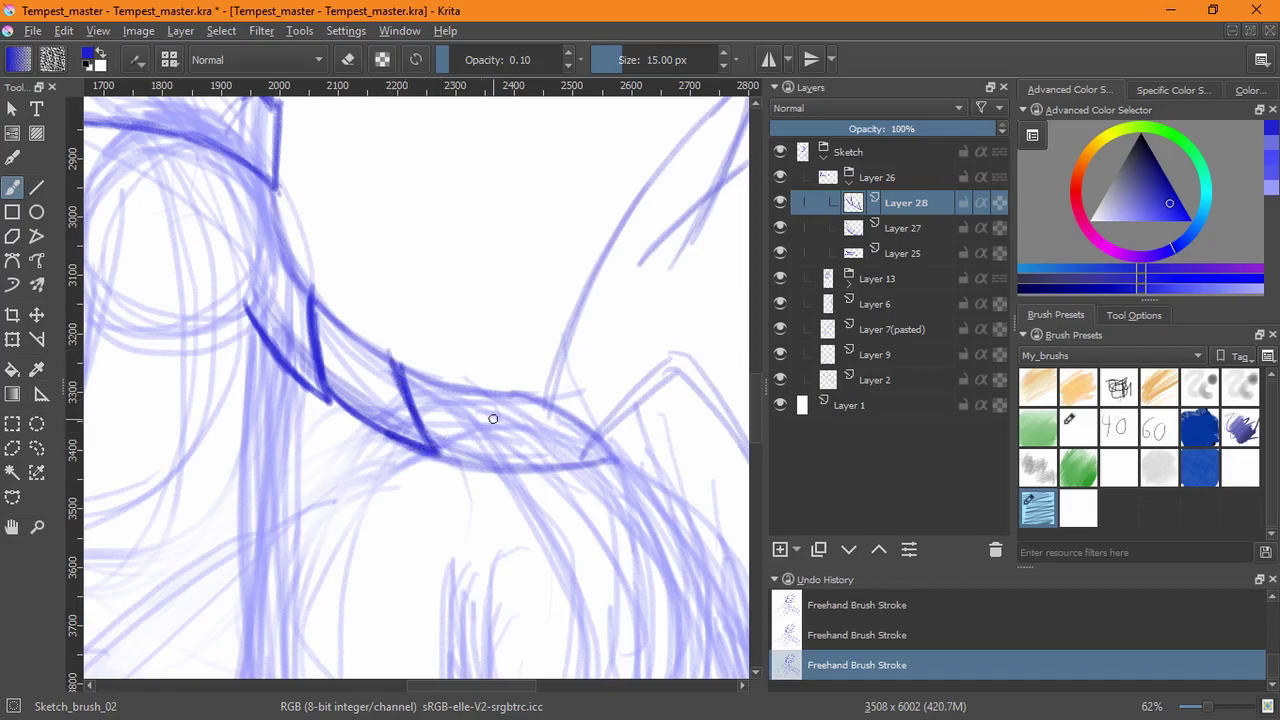
key("ctrl+z")
key("ctrl+z")
key("ctrl+z")
key("ctrl+z")
key("ctrl+z")
key("ctrl+z")
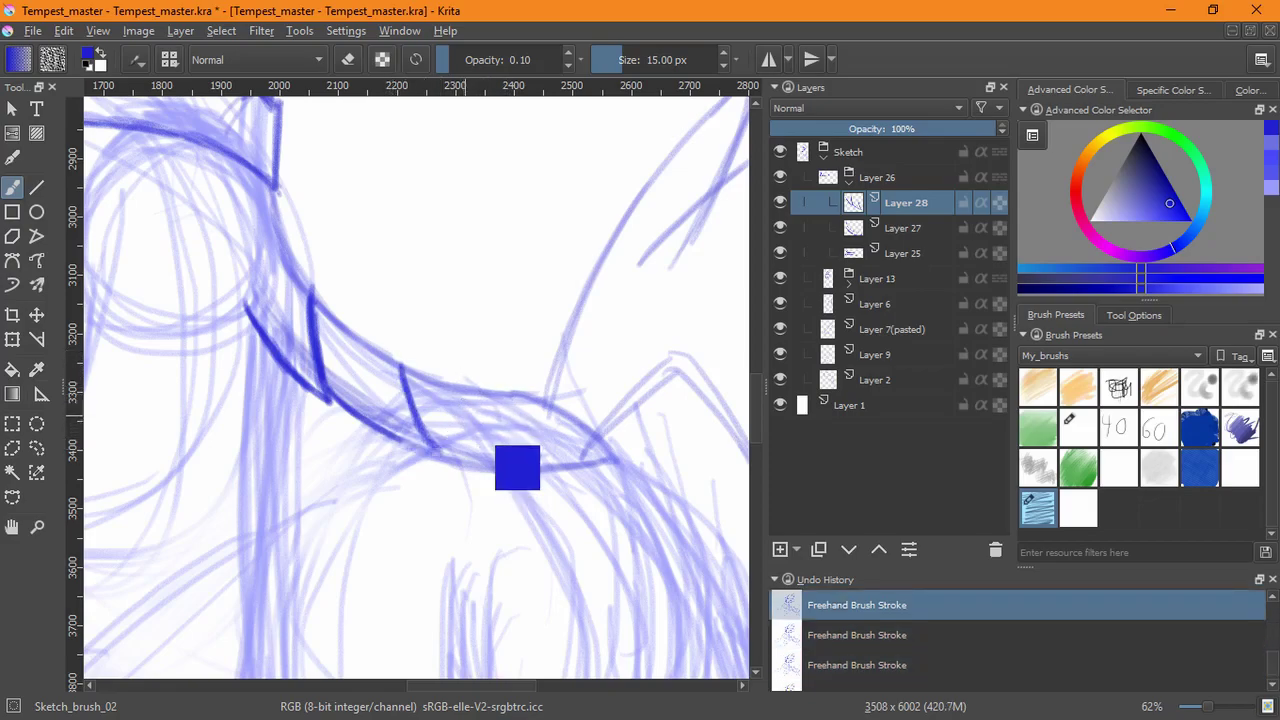
- Draw the second plate divider farther back and trace the middle plate's upper and lower edges
mouse_move(447, 388)
left_mouse_down()
mouse_move(510, 468)
mouse_move(446, 386)
mouse_move(400, 367)
left_mouse_up()
left_click_drag(316, 296, 404, 370)
left_click_drag(338, 318, 406, 376)
mouse_move(505, 470)
left_mouse_down()
mouse_move(380, 435)
mouse_move(476, 469)
left_mouse_up()
left_click_drag(448, 461, 332, 392)
mouse_move(509, 460)
left_mouse_down()
mouse_move(604, 448)
mouse_move(500, 465)
left_mouse_up()
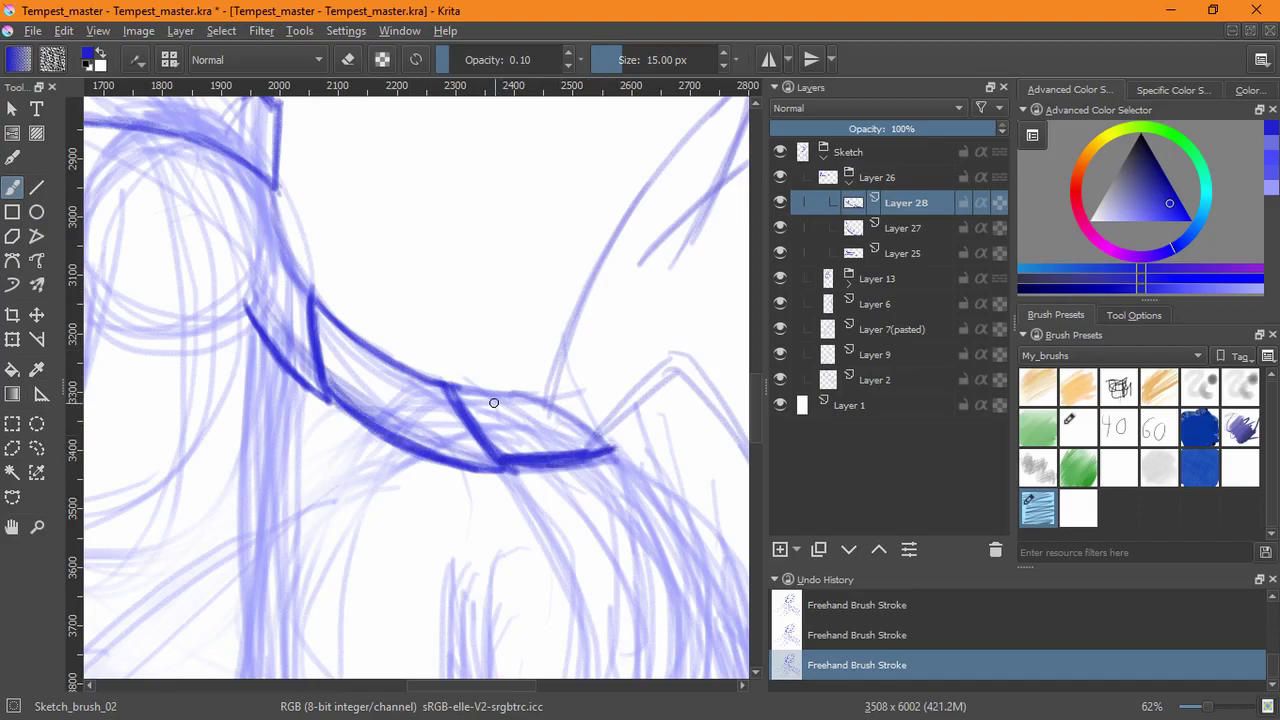
- Outline the rearmost back plate to its pointed tip and reinforce its edges, then reset the canvas rotation
mouse_move(450, 385)
left_mouse_down()
mouse_move(528, 397)
mouse_move(612, 446)
mouse_move(585, 430)
left_mouse_up()
left_click_drag(507, 459, 516, 470)
mouse_move(409, 389)
left_mouse_down()
mouse_move(340, 443)
mouse_move(354, 489)
left_mouse_up()
mouse_move(350, 414)
left_mouse_down()
mouse_move(392, 292)
mouse_move(373, 564)
left_mouse_up()
mouse_move(368, 504)
left_mouse_down()
mouse_move(392, 588)
mouse_move(408, 592)
mouse_move(434, 500)
mouse_move(431, 520)
left_mouse_up()
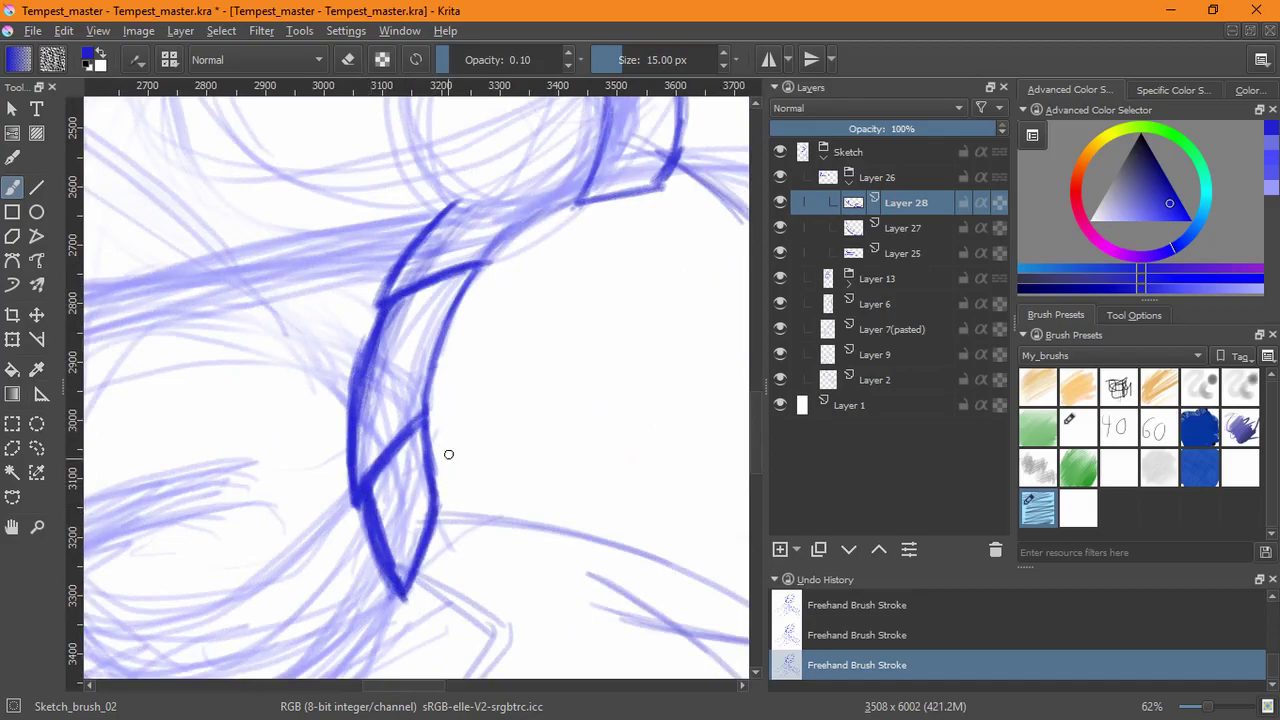
key("5")
mouse_move(437, 354)
left_mouse_down()
mouse_move(429, 465)
mouse_move(486, 586)
mouse_move(486, 435)
left_mouse_up()
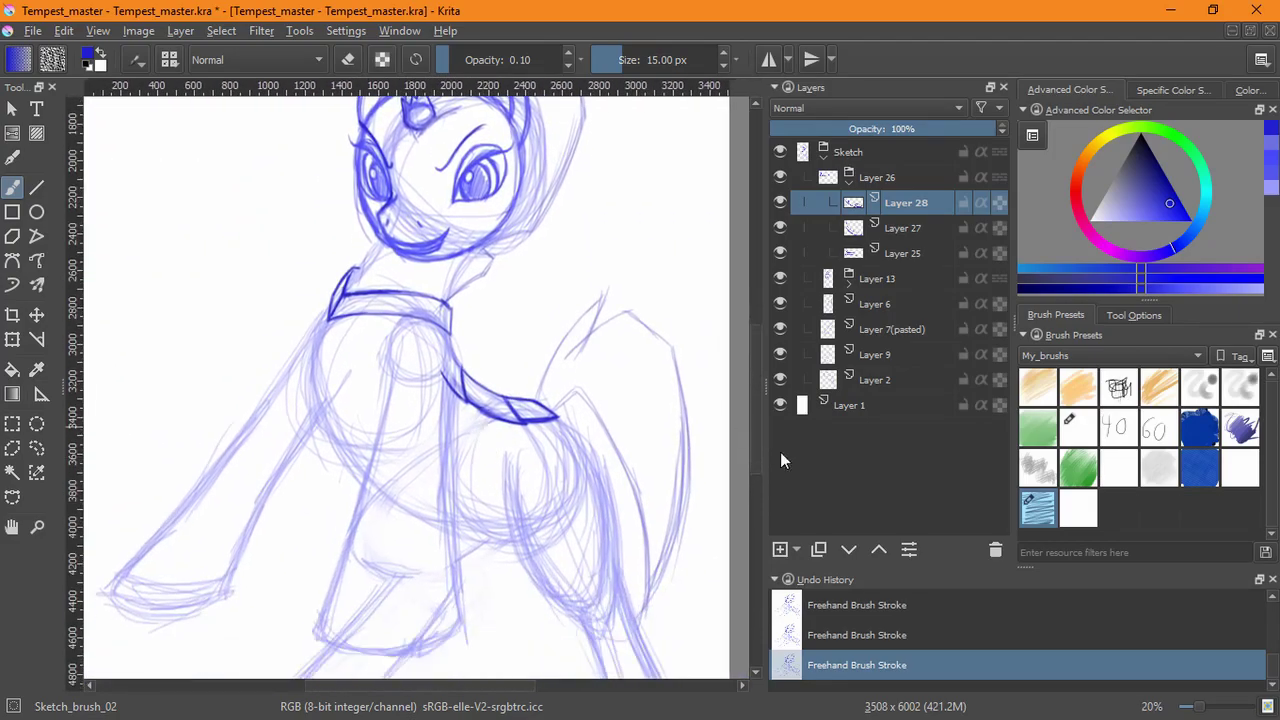
- Add a new layer and draw the shoulder guard's two sloping upper edges meeting in a peak at the collar's rear
left_click(780, 549)
left_click_drag(466, 326, 488, 358)
key("ctrl+z")
scroll(466, 323, "up", 5)
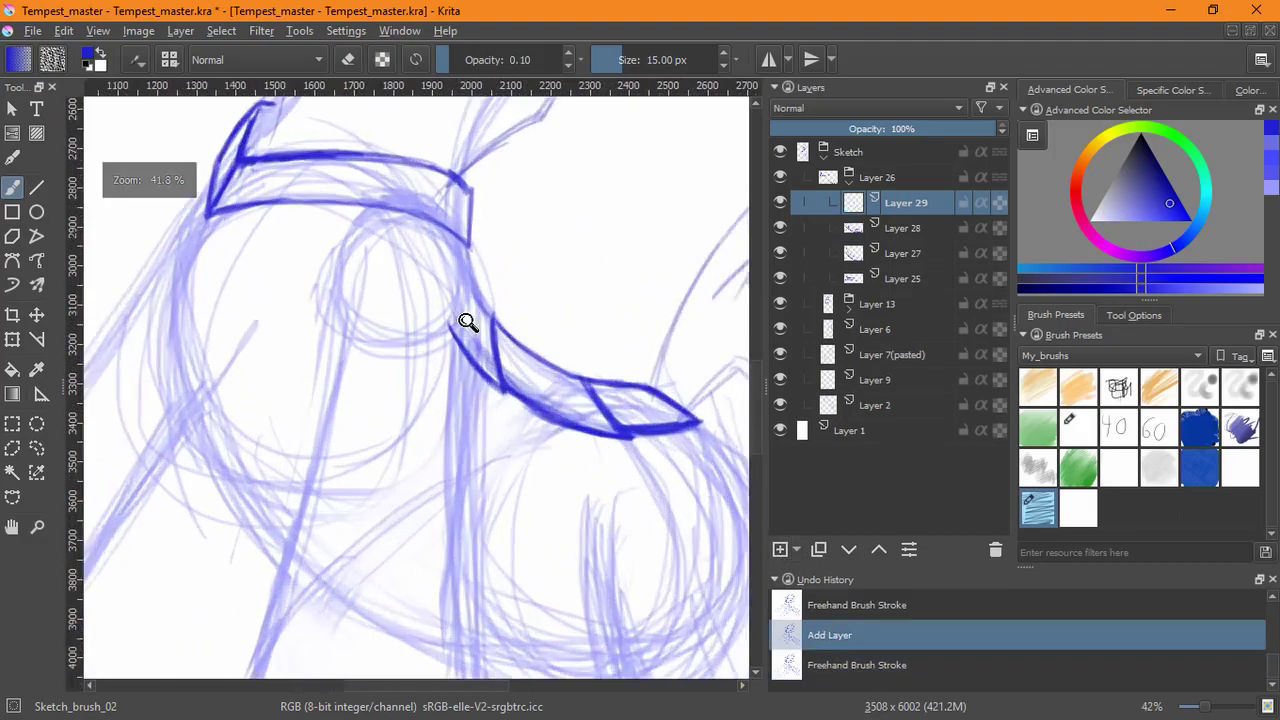
mouse_move(338, 306)
left_mouse_down()
mouse_move(410, 241)
mouse_move(373, 300)
mouse_move(420, 245)
mouse_move(406, 260)
mouse_move(496, 346)
left_mouse_up()
key("ctrl+z")
left_click_drag(438, 238, 500, 356)
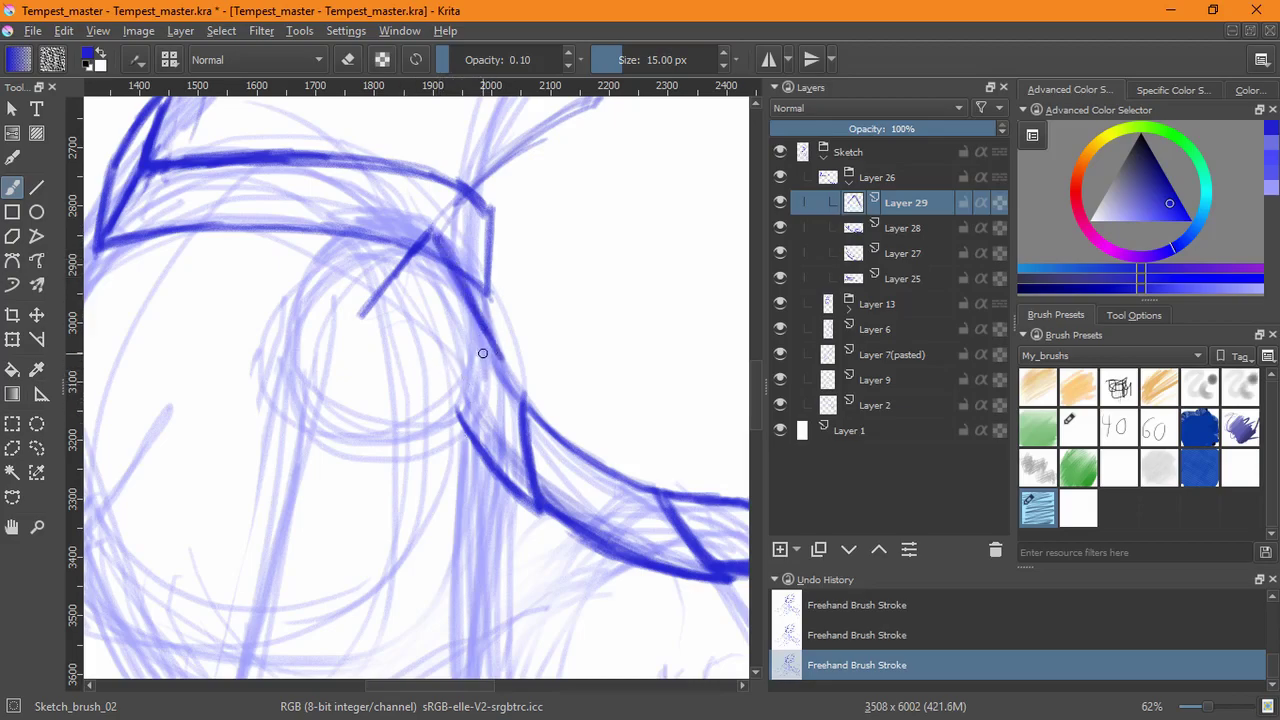
- Outline the shoulder guard's angular sides and bottom edge, and draw the inner lines of its front face
left_click_drag(491, 333, 467, 468)
mouse_move(359, 345)
left_mouse_down()
mouse_move(358, 425)
mouse_move(392, 460)
mouse_move(470, 460)
mouse_move(482, 426)
mouse_move(392, 459)
left_mouse_up()
mouse_move(472, 461)
left_mouse_down()
mouse_move(396, 462)
mouse_move(465, 464)
left_mouse_up()
mouse_move(360, 316)
left_mouse_down()
mouse_move(400, 349)
mouse_move(482, 349)
mouse_move(420, 360)
mouse_move(484, 356)
mouse_move(404, 348)
mouse_move(387, 452)
left_mouse_up()
left_click_drag(404, 350, 408, 423)
mouse_move(462, 372)
left_mouse_down()
mouse_move(468, 430)
mouse_move(466, 381)
mouse_move(385, 436)
left_mouse_up()
left_click_drag(403, 378, 384, 437)
left_click_drag(357, 403, 372, 435)
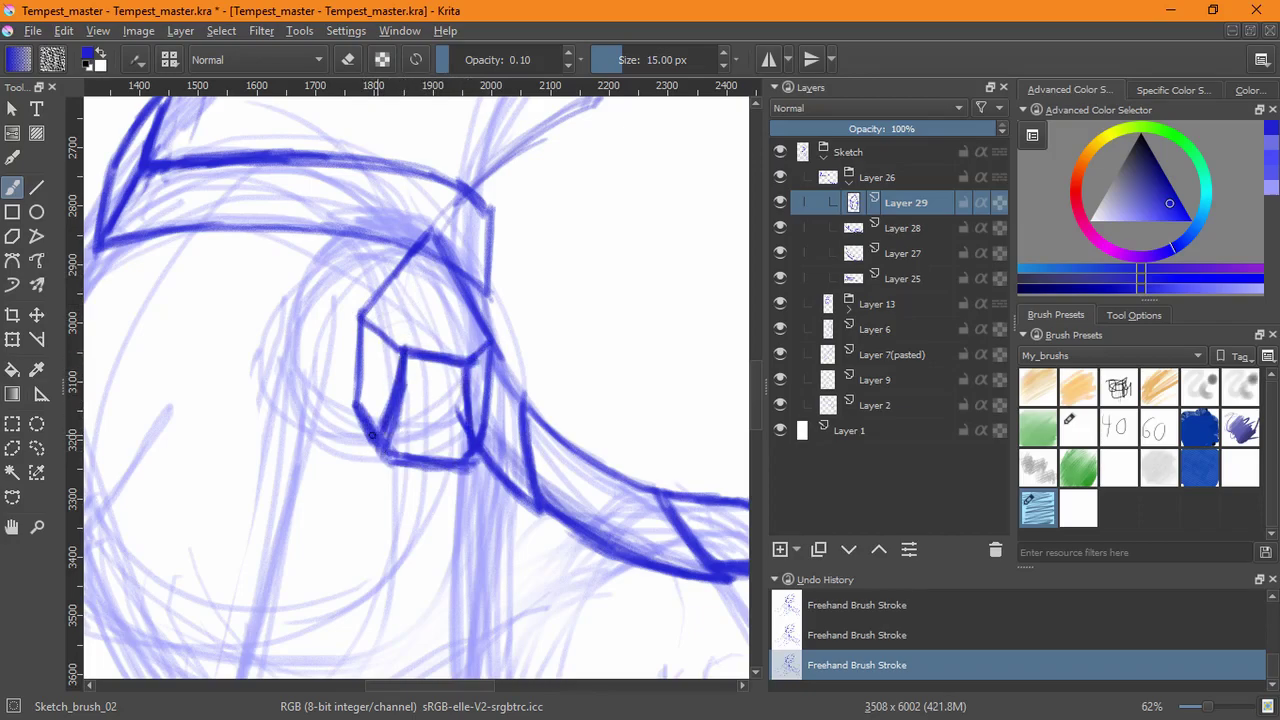
left_click_drag(402, 368, 376, 438)
- Enlarge the shoulder guard and reposition it over the junction of the collar and back armour
left_click(12, 340)
left_click_drag(506, 354, 502, 334)
left_click_drag(526, 456, 557, 497)
left_click_drag(515, 421, 499, 409)
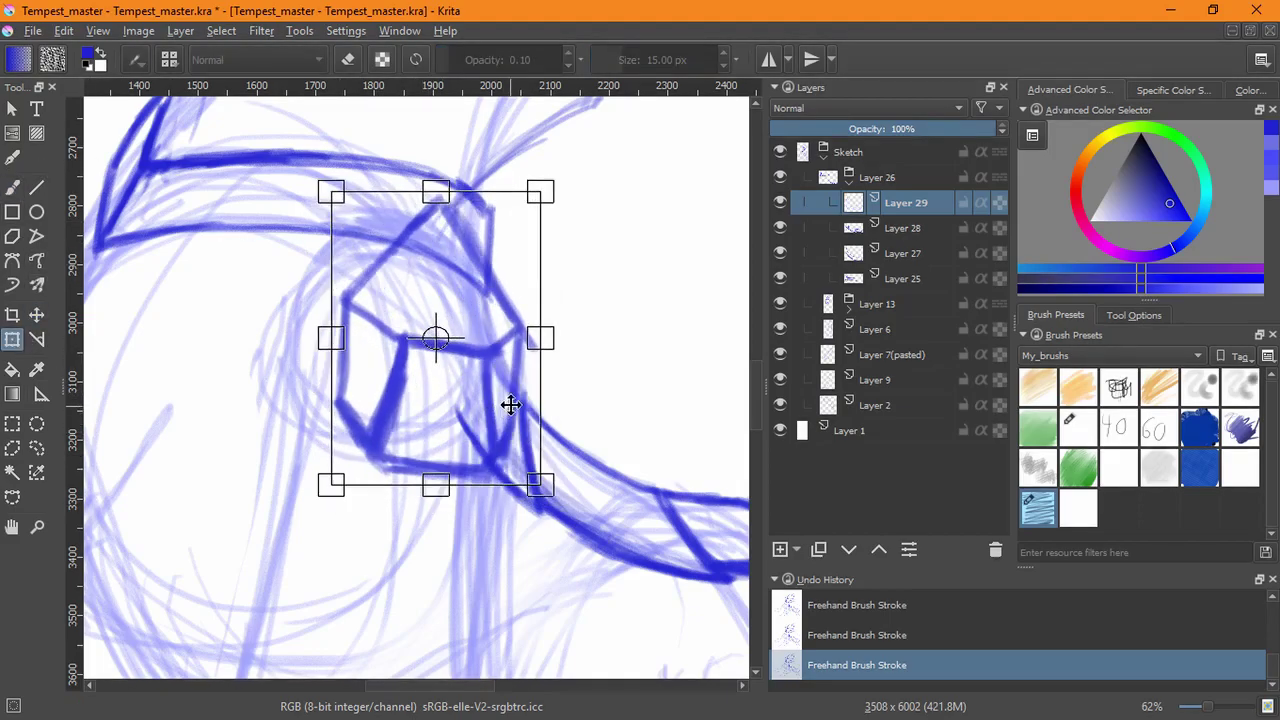
mouse_move(541, 343)
left_mouse_down()
mouse_move(551, 463)
mouse_move(587, 308)
mouse_move(577, 327)
mouse_move(564, 288)
left_mouse_up()
key("Return")
left_click(547, 295)
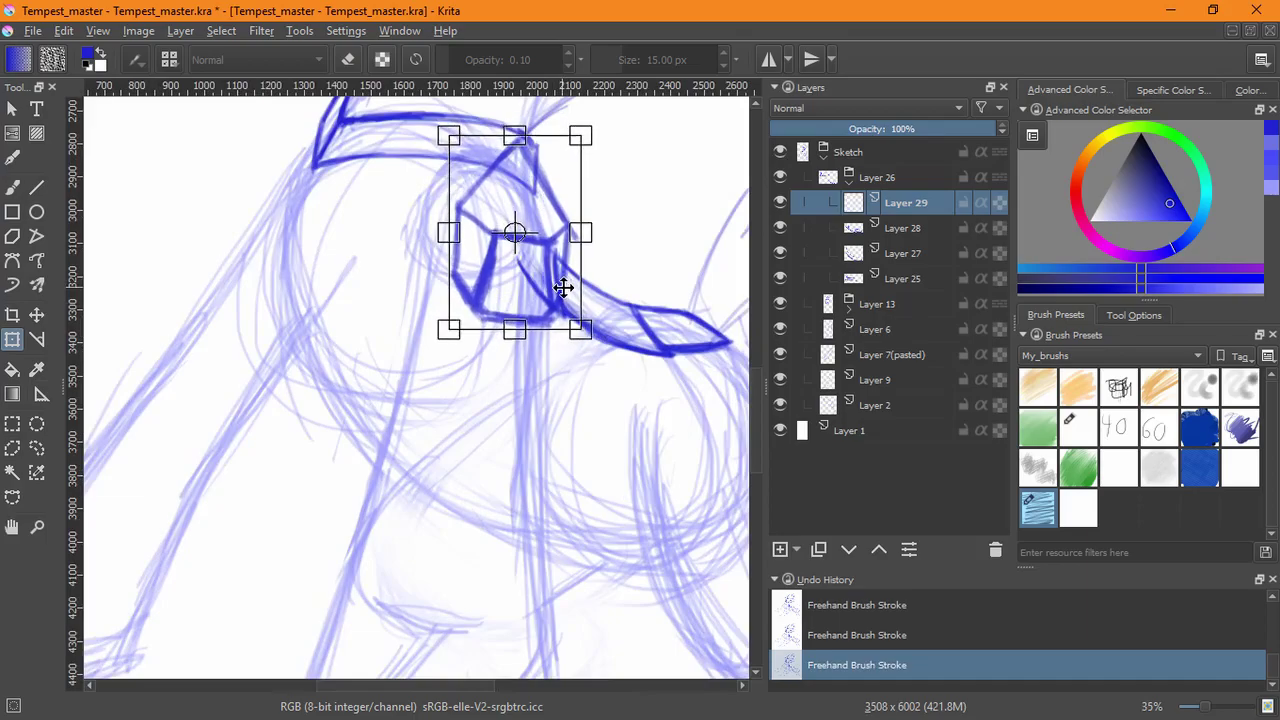
key("Return")
- On a new layer, draw a long plate hanging from the shoulder guard's bottom edge and tapering to a point
left_click_drag(586, 366, 566, 463)
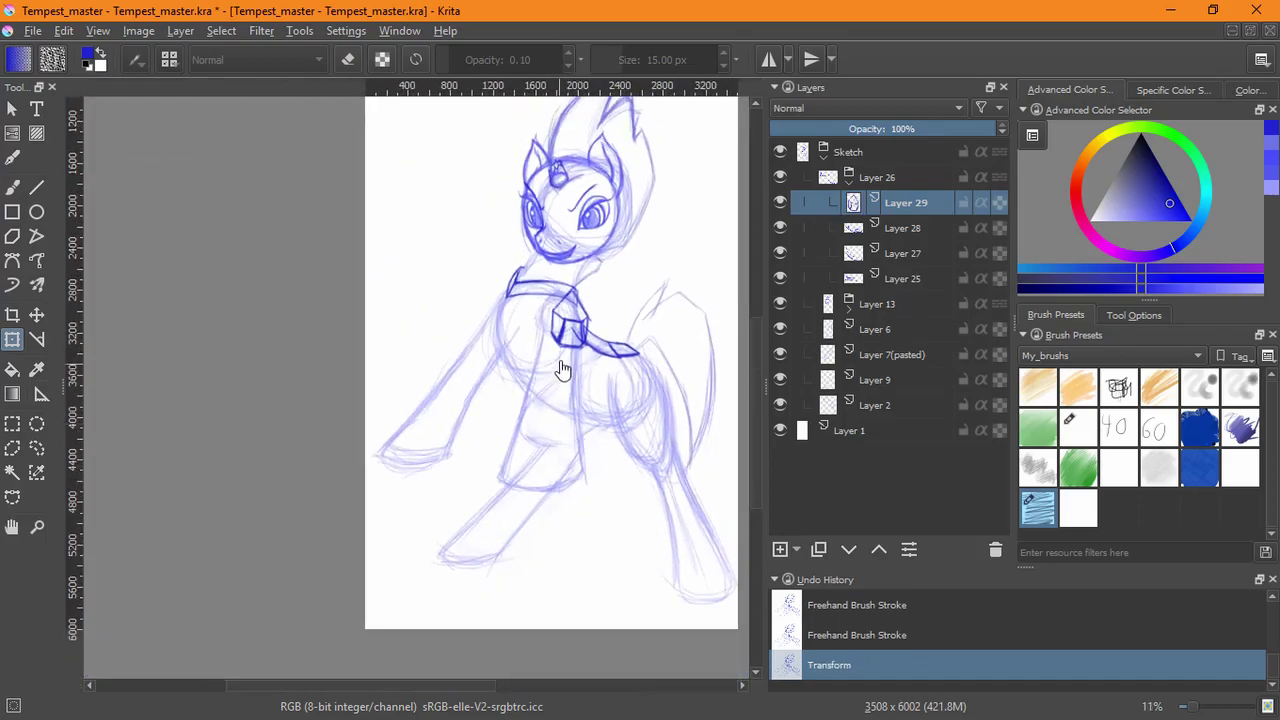
left_click_drag(563, 366, 636, 185)
left_click_drag(606, 233, 628, 495)
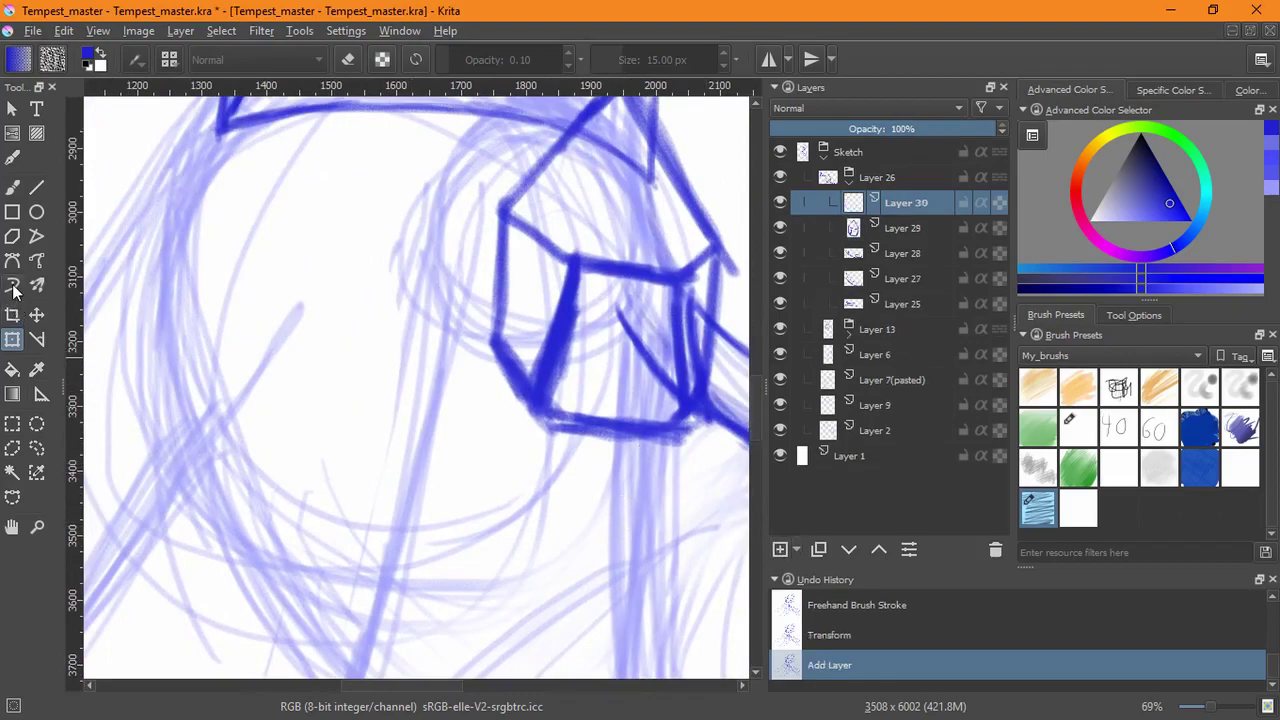
left_click(12, 187)
mouse_move(500, 451)
left_mouse_down()
mouse_move(562, 448)
mouse_move(550, 508)
left_mouse_up()
mouse_move(555, 420)
left_mouse_down()
mouse_move(550, 515)
mouse_move(625, 615)
left_mouse_up()
mouse_move(683, 428)
left_mouse_down()
mouse_move(678, 526)
mouse_move(645, 622)
mouse_move(670, 571)
mouse_move(632, 645)
left_mouse_up()
mouse_move(557, 510)
left_mouse_down()
mouse_move(630, 642)
mouse_move(556, 531)
mouse_move(638, 643)
left_mouse_up()
mouse_move(640, 637)
left_mouse_down()
mouse_move(677, 545)
mouse_move(682, 430)
left_mouse_up()
left_click_drag(682, 430, 677, 540)
left_click_drag(555, 412, 554, 502)
left_click_drag(555, 412, 554, 505)
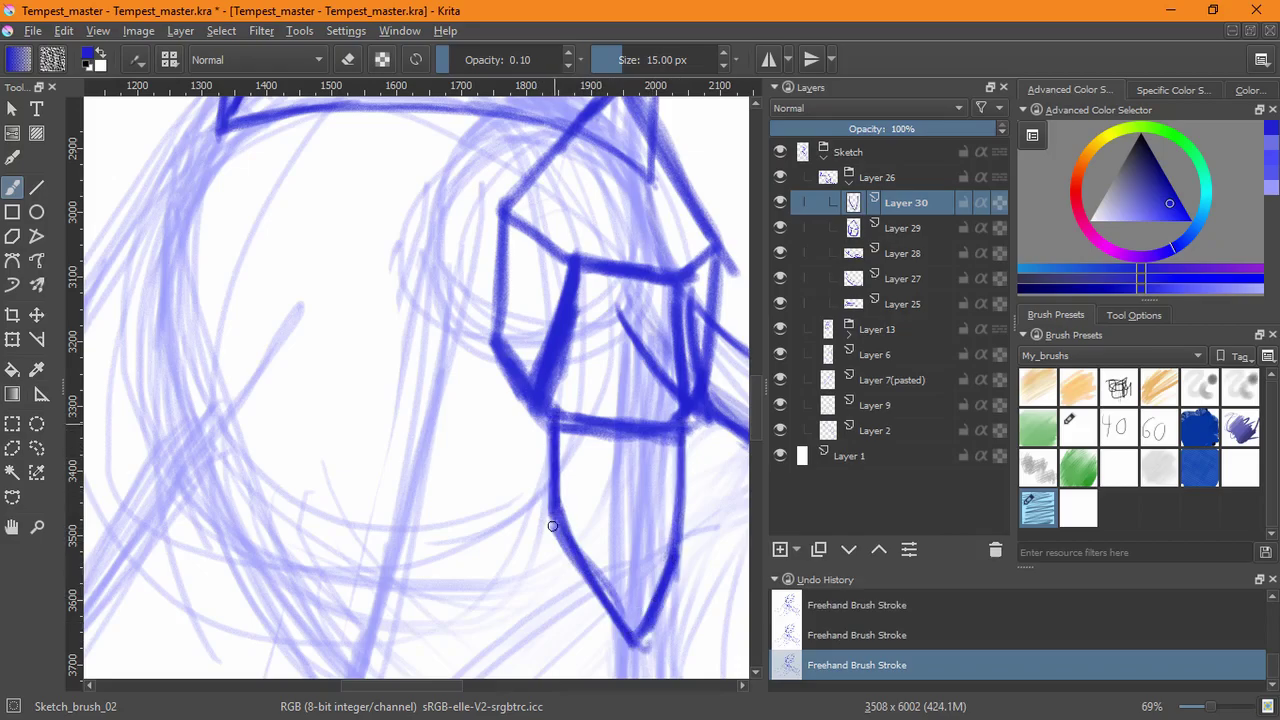
- On Layer 29, draw the far shoulder guard's angled outer edge sloping down from the collar's front tip
left_click_drag(468, 370, 501, 527)
left_click(922, 232)
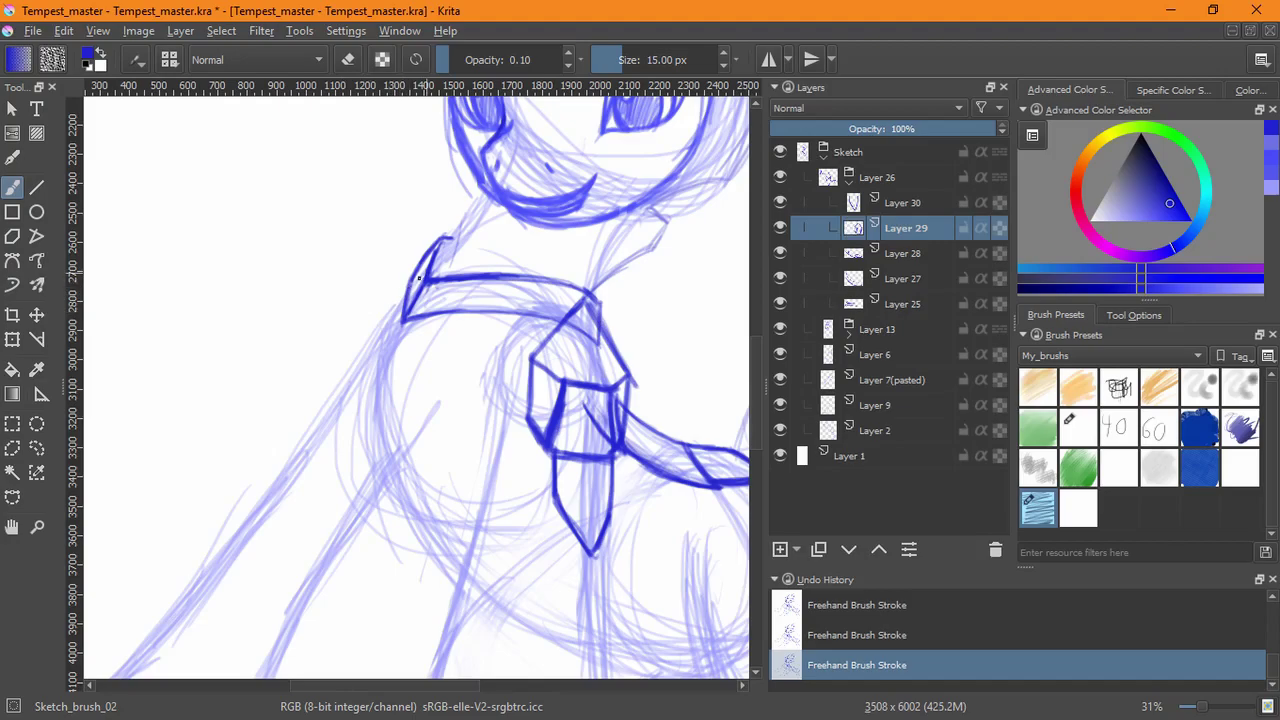
left_click_drag(413, 278, 365, 328)
left_click_drag(353, 372, 388, 291)
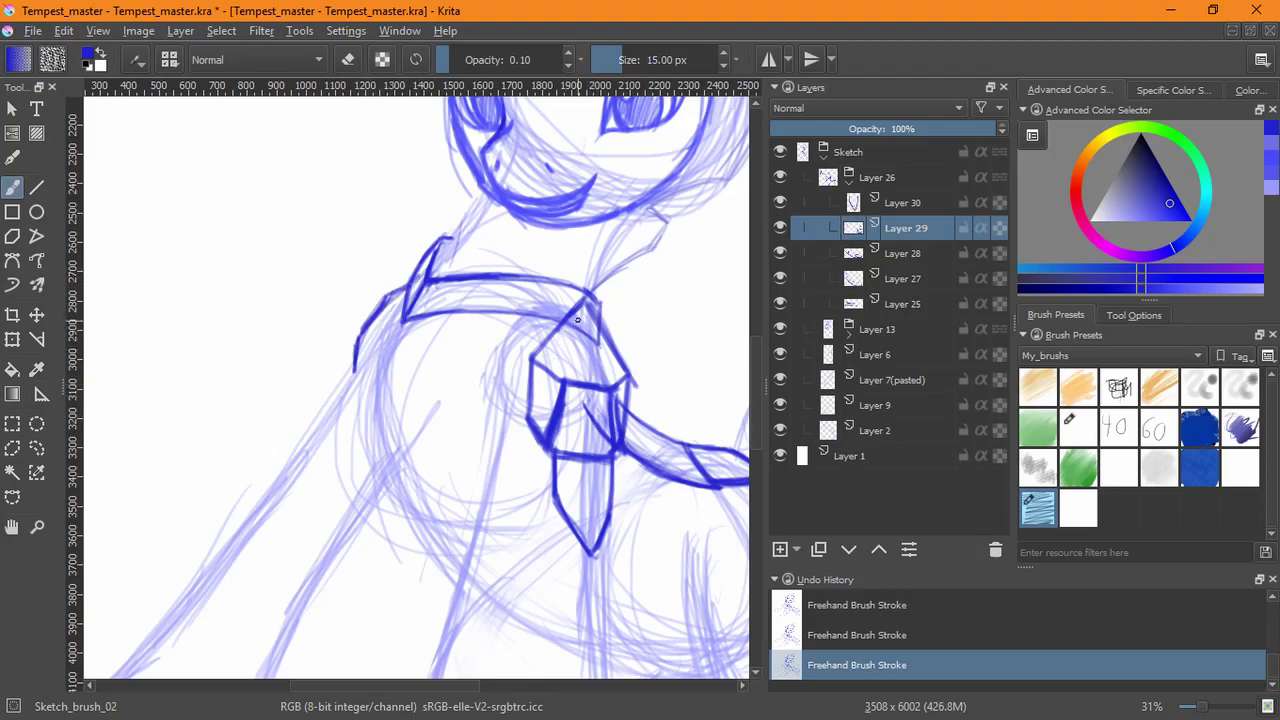
- Identify the collar's layer by toggling its visibility, then rotate the collar on Layer 25 slightly counter-clockwise
left_click(866, 282)
left_click(780, 303)
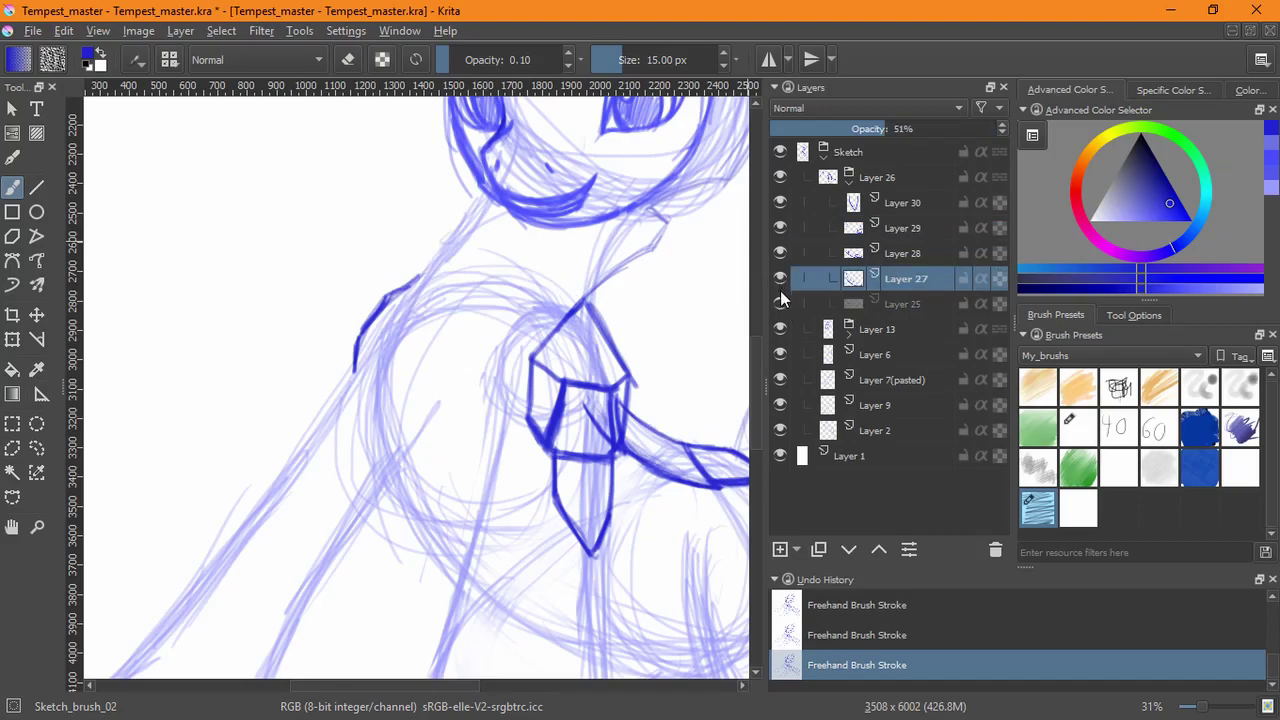
left_click(780, 303)
left_click(885, 306)
left_click(12, 339)
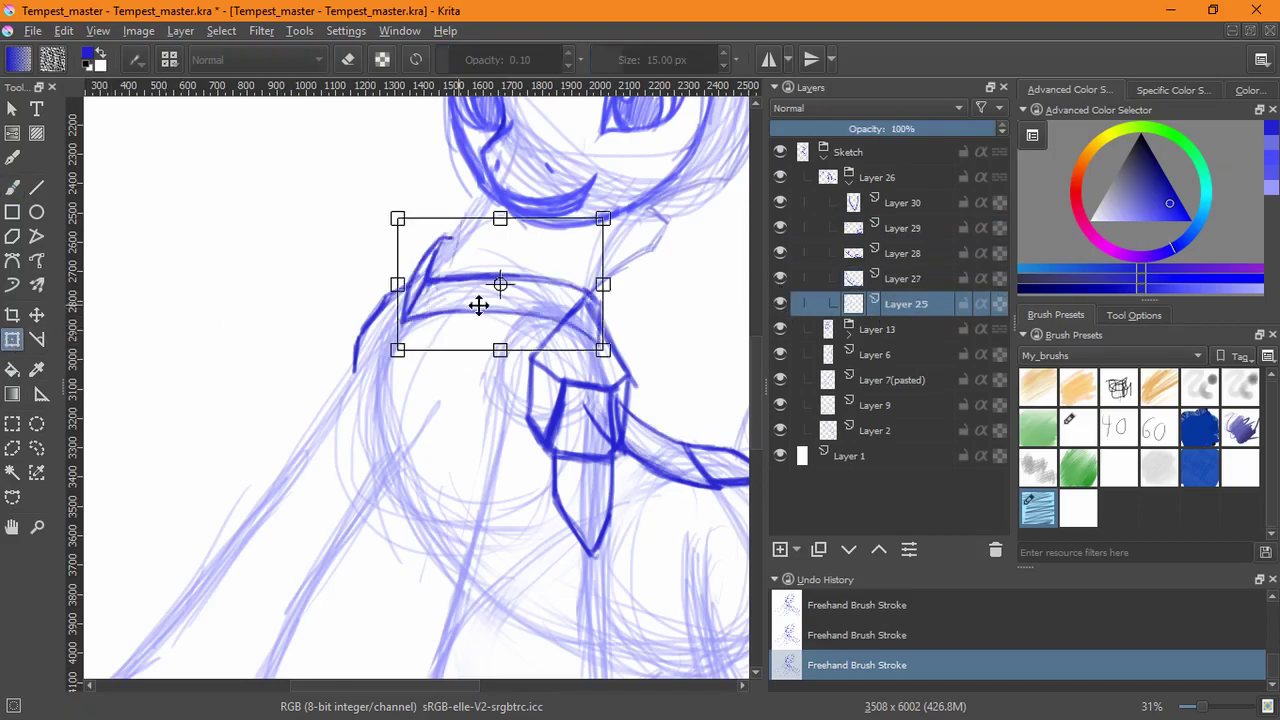
left_click_drag(635, 322, 651, 294)
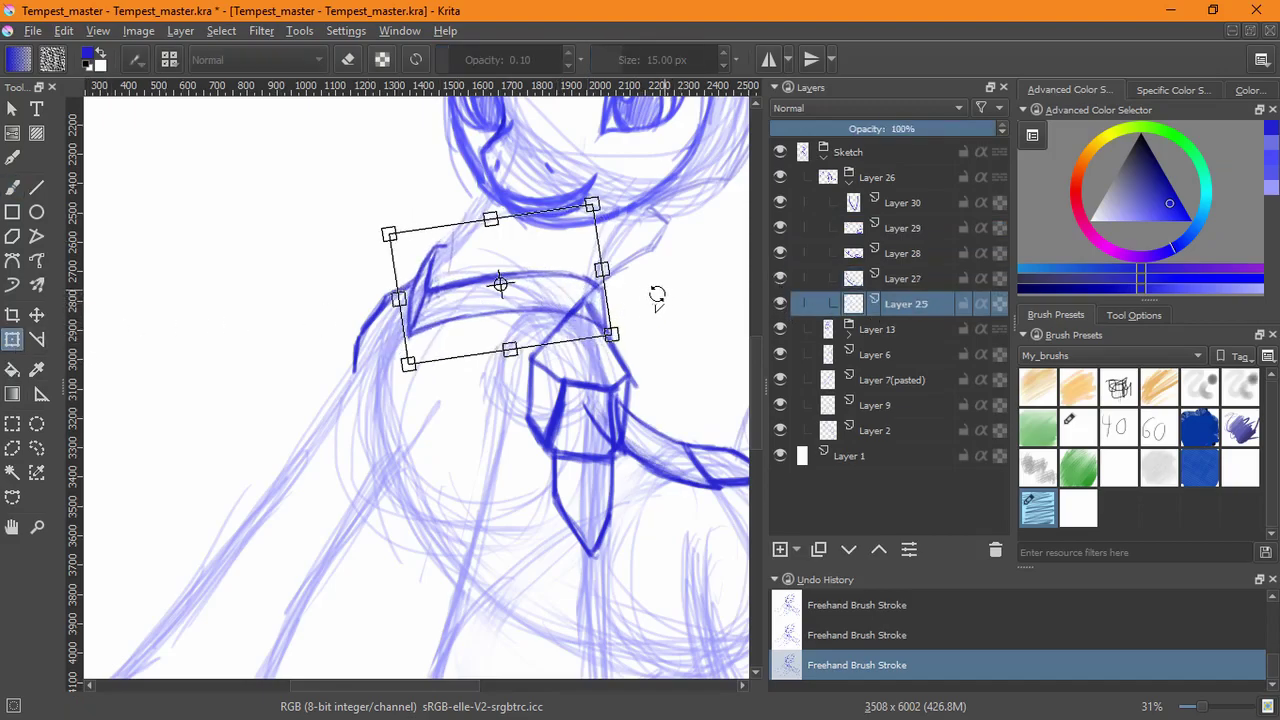
key("Return")
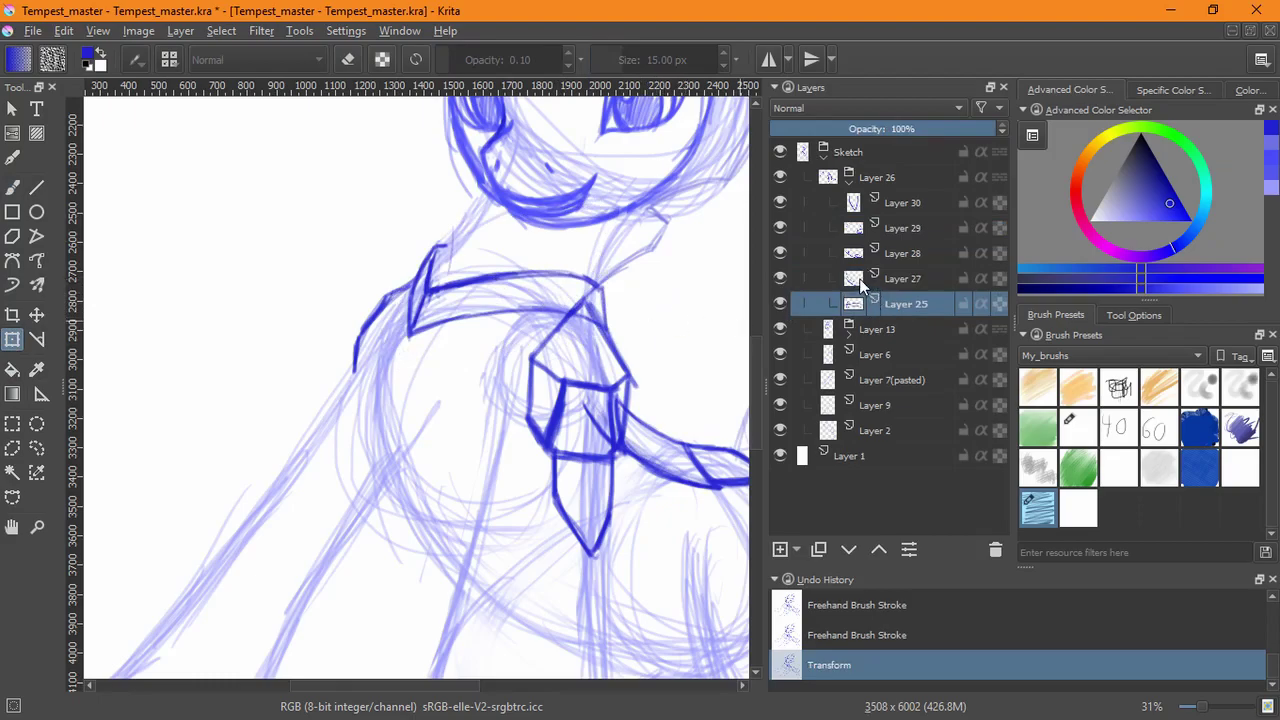
- Add a layer above the collar's layer and sketch the raised rear collar's edge sloping up toward the jaw
left_click(781, 548)
left_click(12, 187)
left_click_drag(578, 241, 610, 243)
key("ctrl+z")
scroll(500, 440, "up", 3)
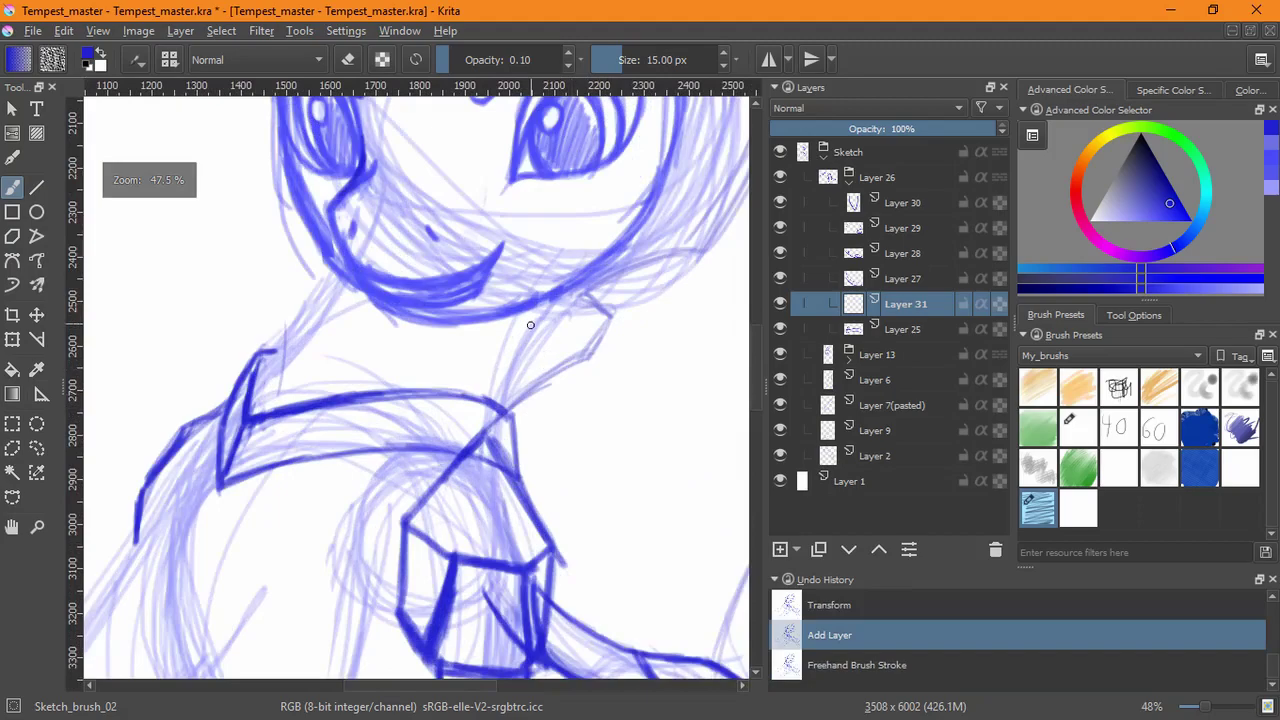
left_click_drag(485, 387, 546, 355)
mouse_move(472, 387)
left_mouse_down()
mouse_move(564, 354)
mouse_move(458, 393)
mouse_move(570, 349)
mouse_move(547, 327)
mouse_move(573, 361)
left_mouse_up()
mouse_move(517, 393)
left_mouse_down()
mouse_move(577, 359)
mouse_move(565, 366)
left_mouse_up()
mouse_move(504, 405)
left_mouse_down()
mouse_move(568, 362)
mouse_move(508, 400)
left_mouse_up()
- Finish the rear collar's pointed tip with its upper and inner edges, and erase the overshoot beyond the point
left_click_drag(546, 320, 582, 360)
mouse_move(546, 318)
left_mouse_down()
mouse_move(571, 362)
mouse_move(442, 394)
left_mouse_up()
left_click_drag(562, 352, 434, 394)
left_click_drag(531, 367, 532, 508)
left_click_drag(591, 417, 571, 254)
mouse_move(462, 198)
left_mouse_down()
mouse_move(520, 238)
mouse_move(497, 257)
left_mouse_up()
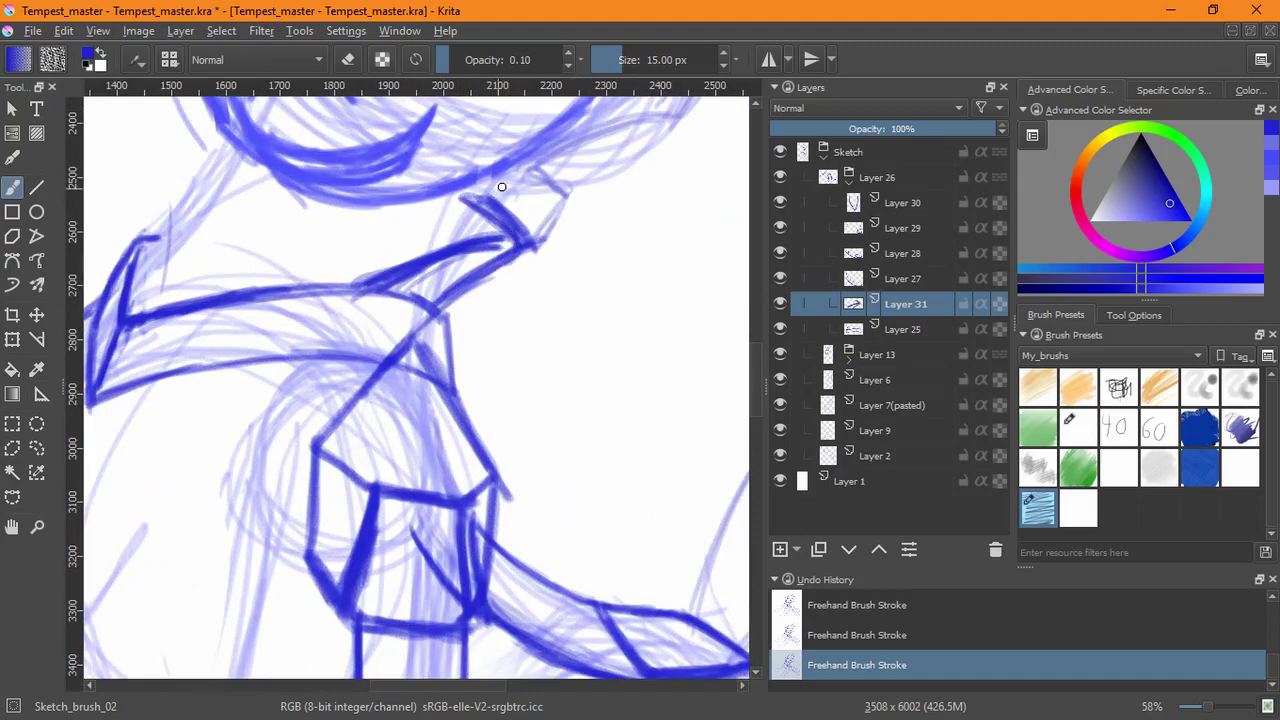
key("e")
mouse_move(512, 210)
left_mouse_down()
mouse_move(447, 185)
mouse_move(525, 243)
left_mouse_up()
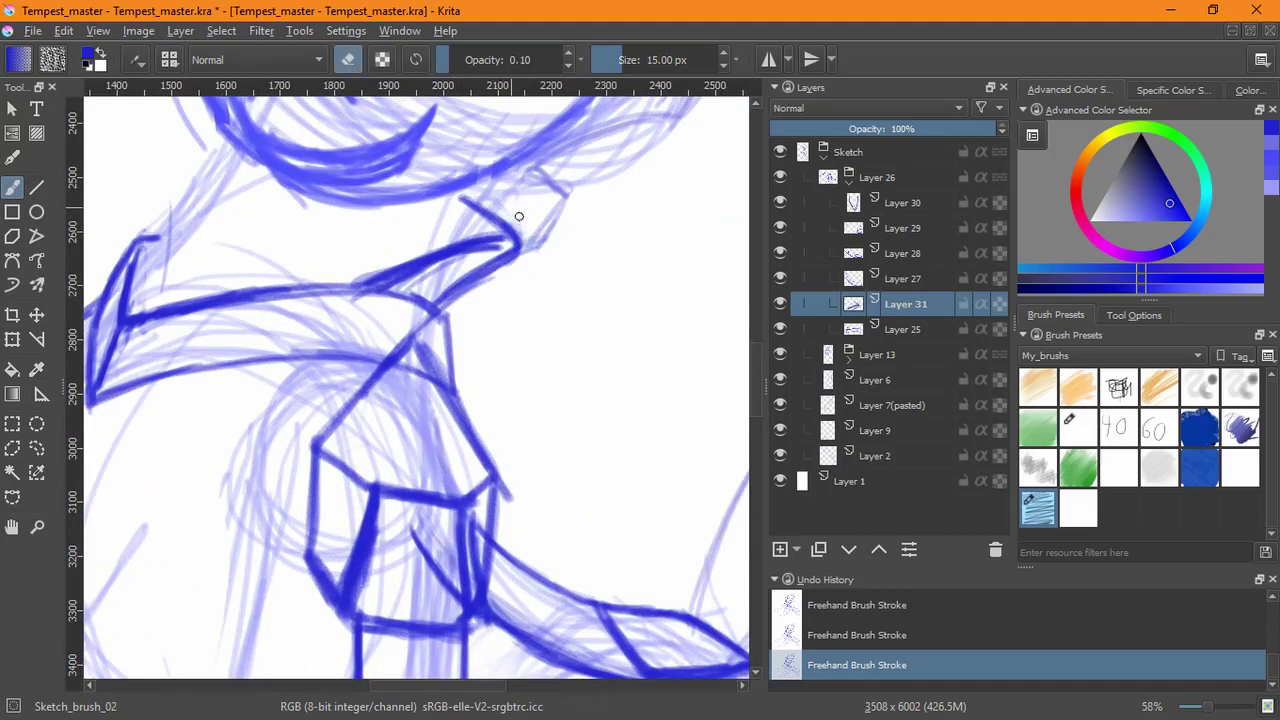
- On a new layer above Layer 30, draw the long sides and slanted bottom edge of a hip plate hanging from the back armour's end
scroll(536, 252, "down", 5)
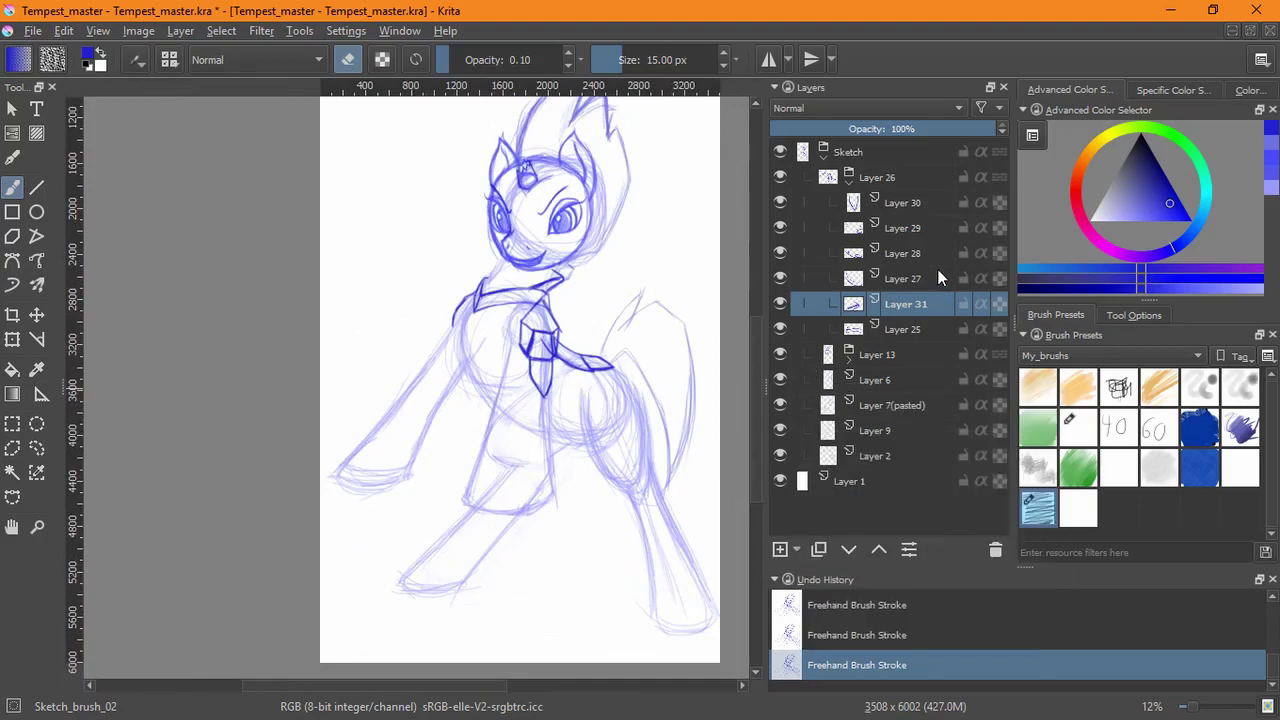
left_click(884, 205)
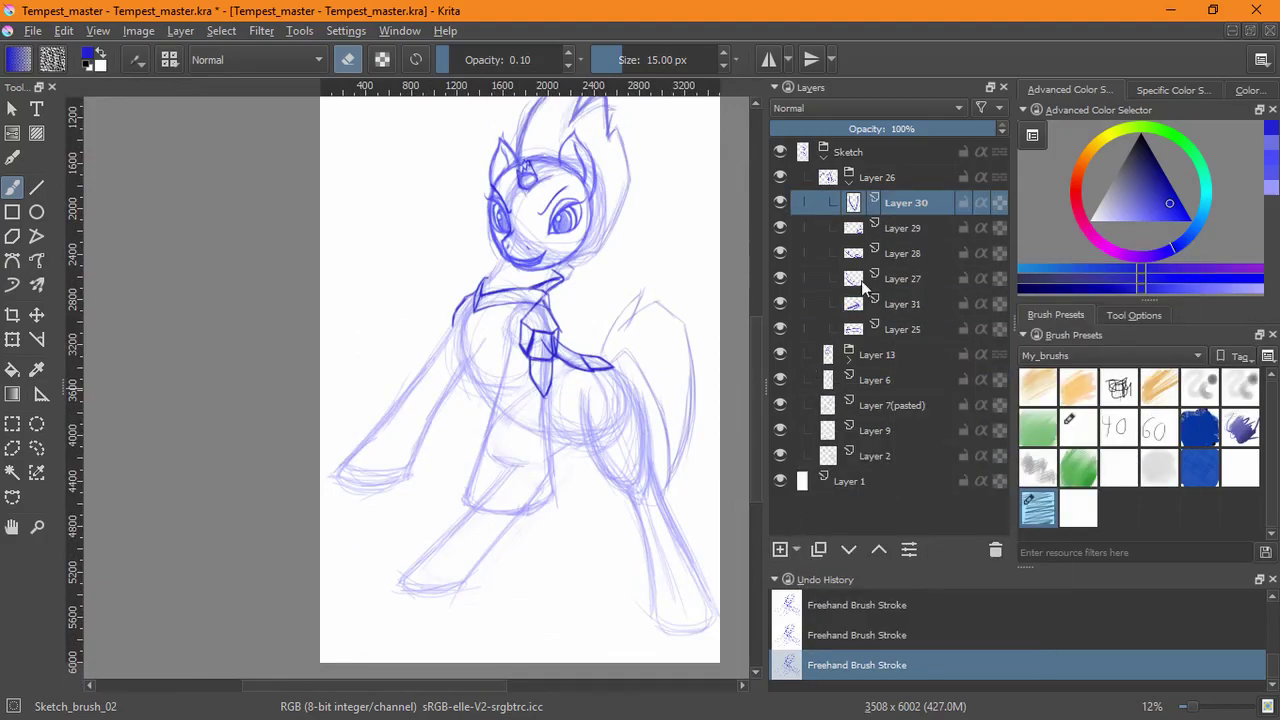
left_click(779, 549)
key("e")
mouse_move(614, 428)
left_mouse_down()
mouse_move(614, 415)
mouse_move(494, 443)
mouse_move(457, 366)
left_mouse_up()
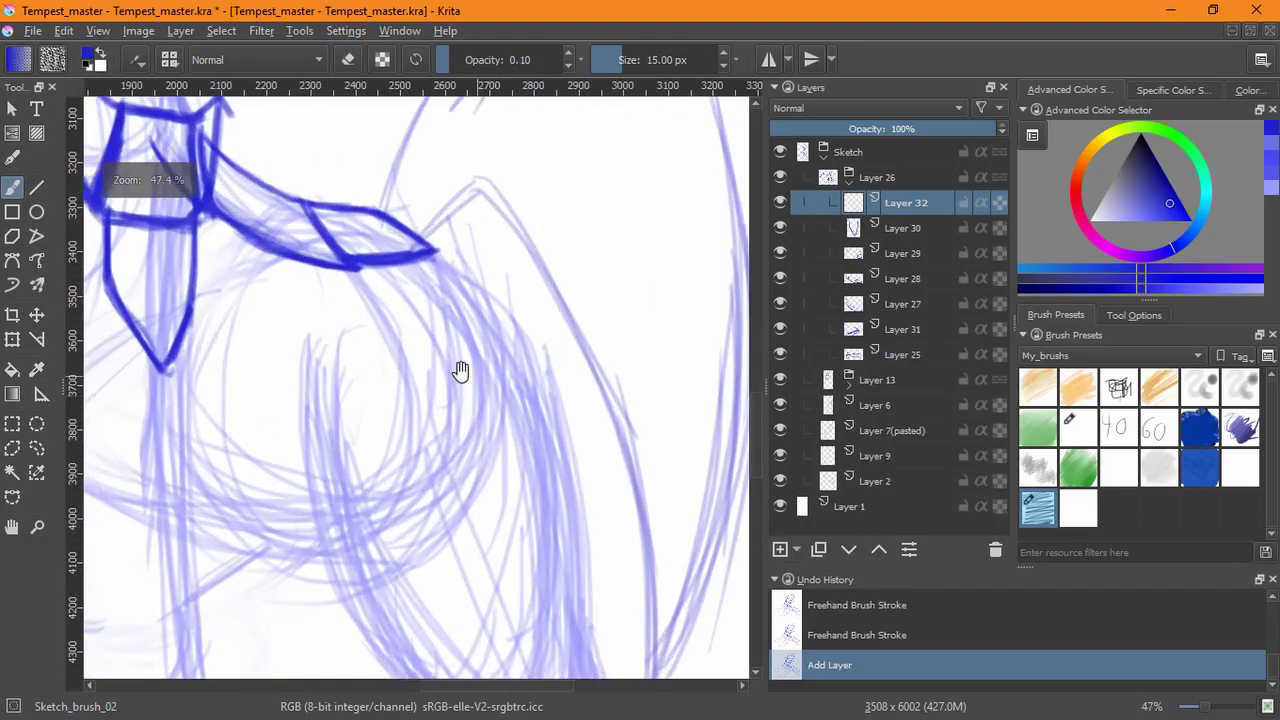
mouse_move(411, 250)
left_mouse_down()
mouse_move(396, 248)
mouse_move(384, 339)
mouse_move(402, 234)
mouse_move(497, 306)
mouse_move(400, 234)
mouse_move(386, 338)
mouse_move(393, 322)
mouse_move(445, 536)
left_mouse_up()
mouse_move(384, 336)
left_mouse_down()
mouse_move(443, 533)
mouse_move(386, 376)
left_mouse_up()
left_click_drag(520, 330, 551, 420)
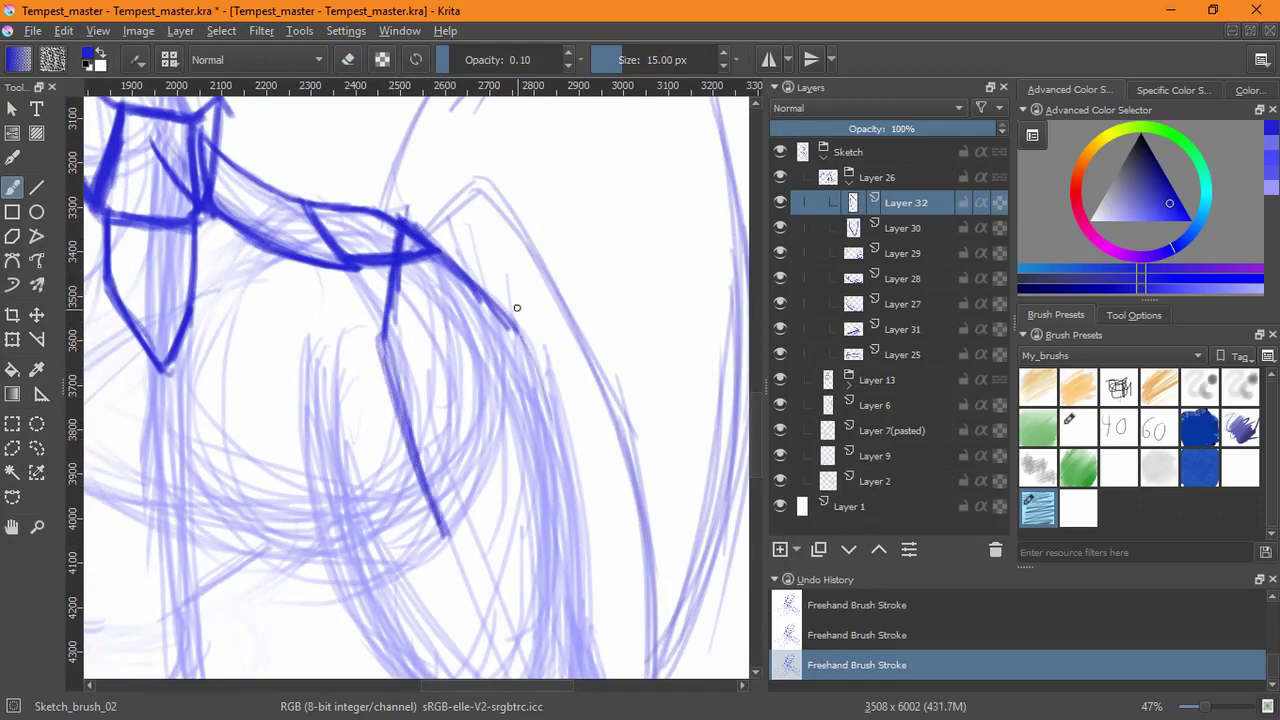
left_click_drag(520, 330, 590, 496)
left_click_drag(444, 532, 559, 596)
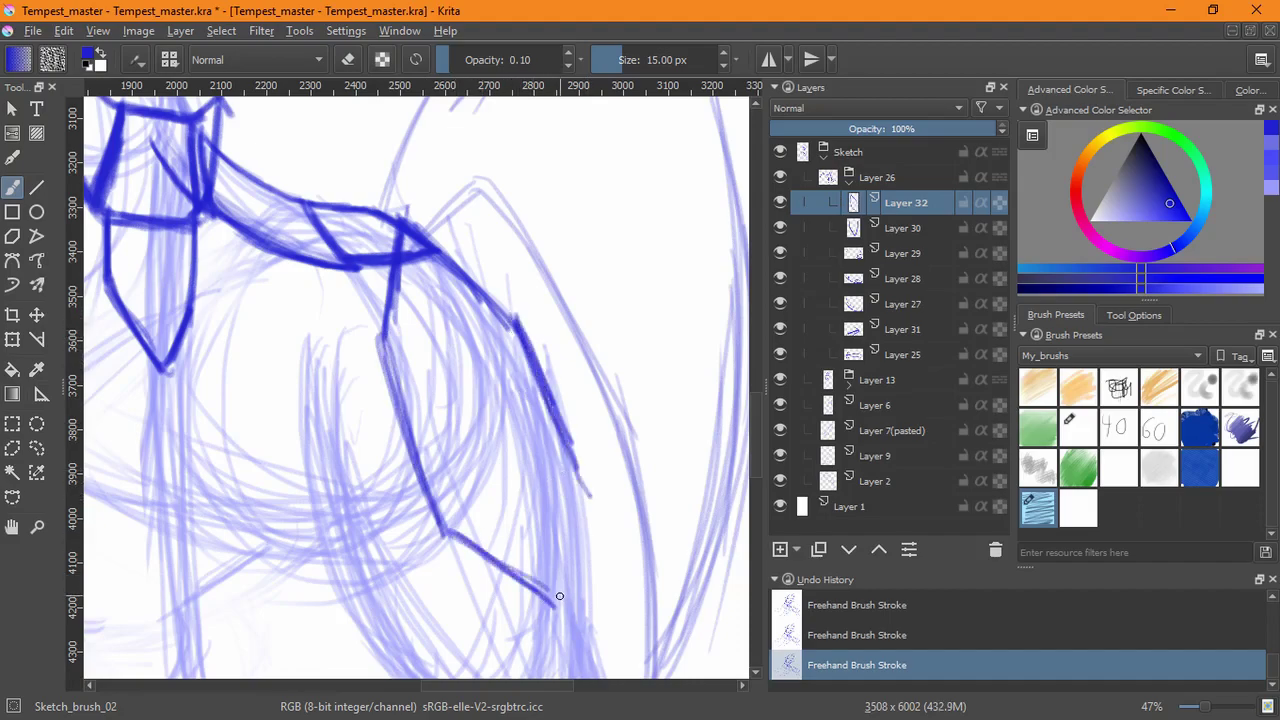
- Close the hip plate at its lower rear corner and darken its whole outline
left_click_drag(584, 468, 556, 594)
left_click_drag(572, 440, 554, 592)
mouse_move(444, 528)
left_mouse_down()
mouse_move(564, 590)
mouse_move(554, 600)
left_mouse_up()
left_click_drag(430, 492, 546, 601)
left_click_drag(384, 346, 448, 520)
left_click_drag(384, 340, 434, 510)
mouse_move(384, 337)
left_mouse_down()
mouse_move(395, 236)
mouse_move(391, 266)
left_mouse_up()
left_click_drag(401, 214, 480, 286)
left_click_drag(416, 227, 522, 328)
left_click_drag(450, 259, 518, 320)
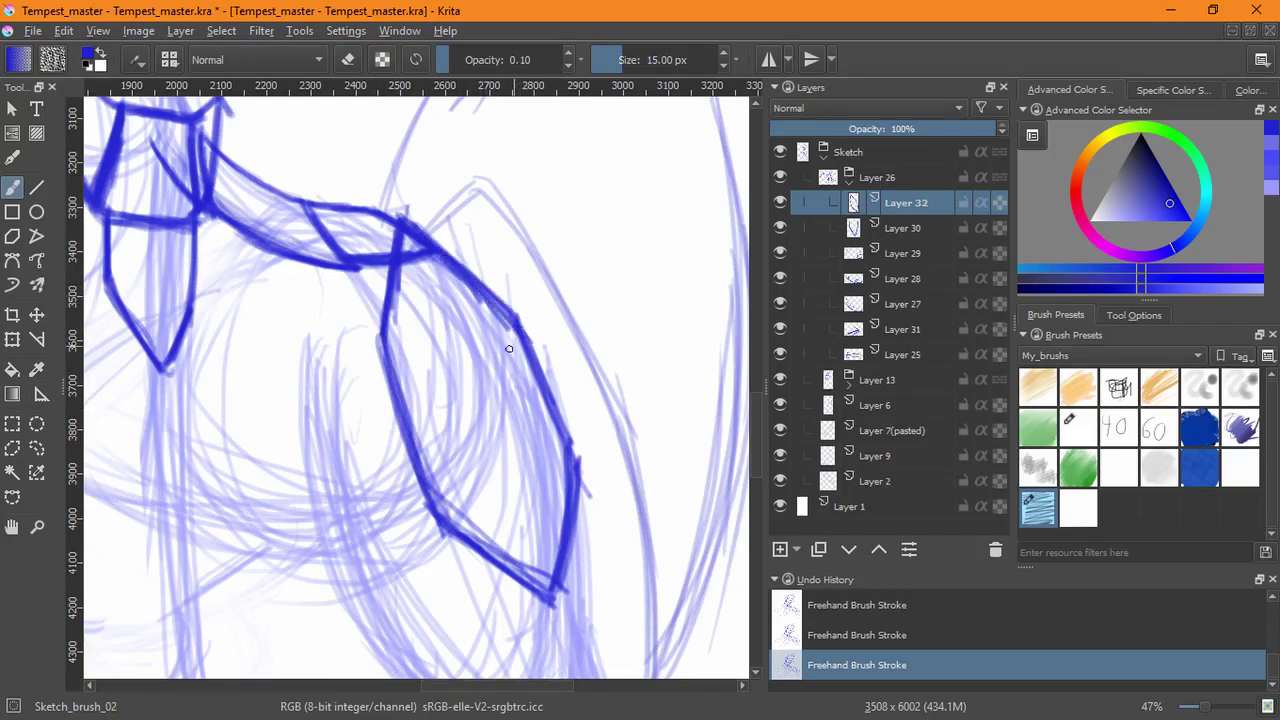
- Draw a shallow V-shaped line across the hip plate's upper part and an inner line running down from it
left_click_drag(390, 334, 480, 372)
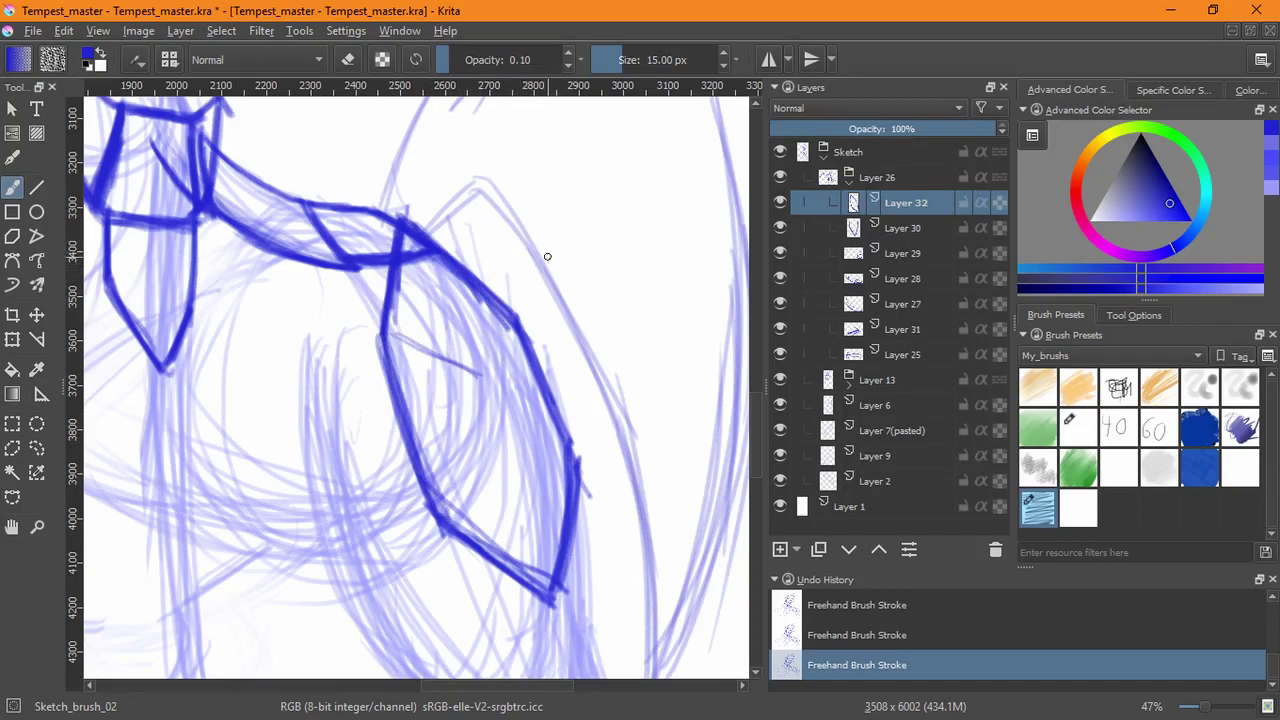
left_click_drag(511, 347, 473, 367)
left_click_drag(514, 317, 511, 350)
mouse_move(507, 350)
left_mouse_down()
mouse_move(467, 369)
mouse_move(396, 332)
left_mouse_up()
left_click_drag(464, 370, 400, 335)
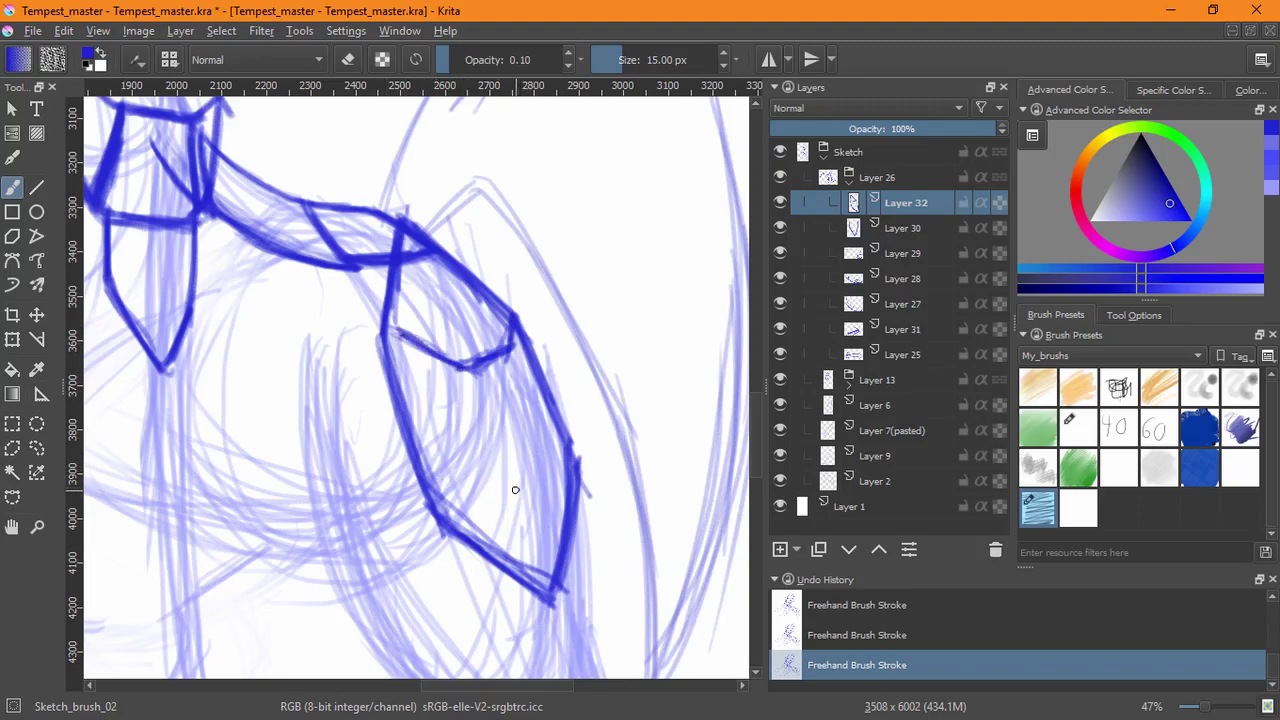
mouse_move(459, 377)
left_mouse_down()
mouse_move(447, 491)
mouse_move(459, 377)
left_mouse_up()
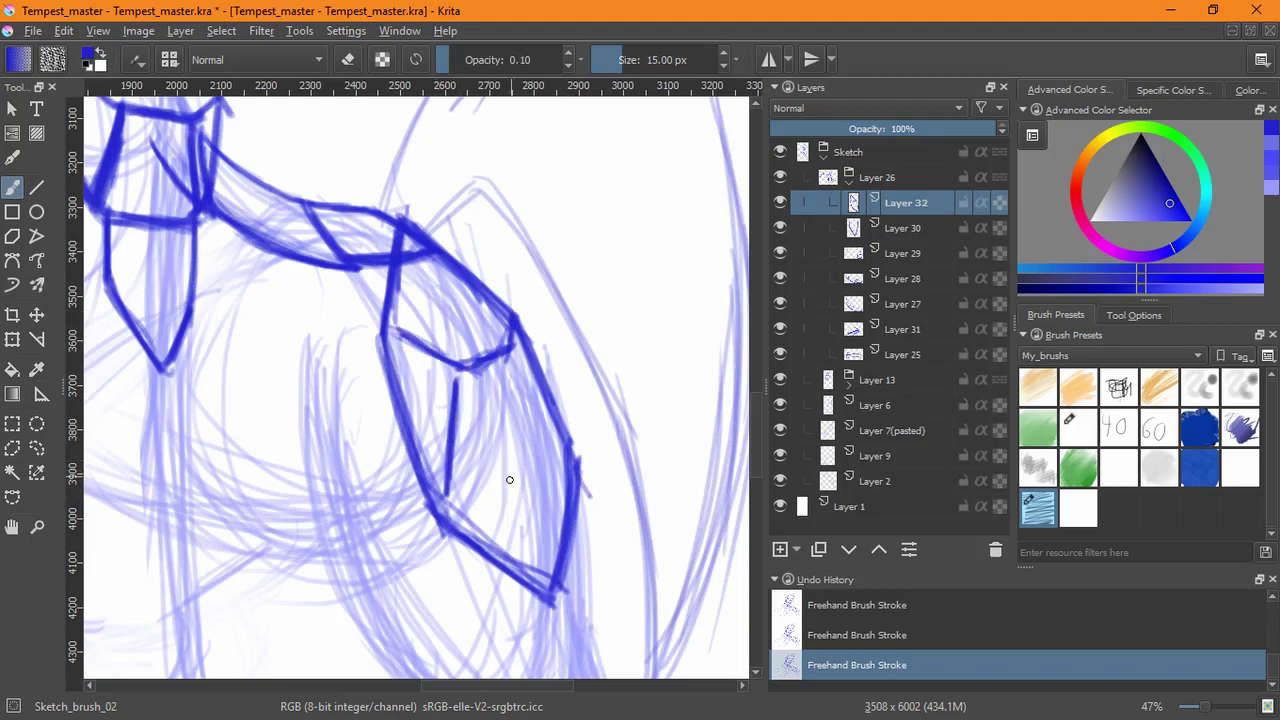
left_click_drag(490, 486, 502, 590)
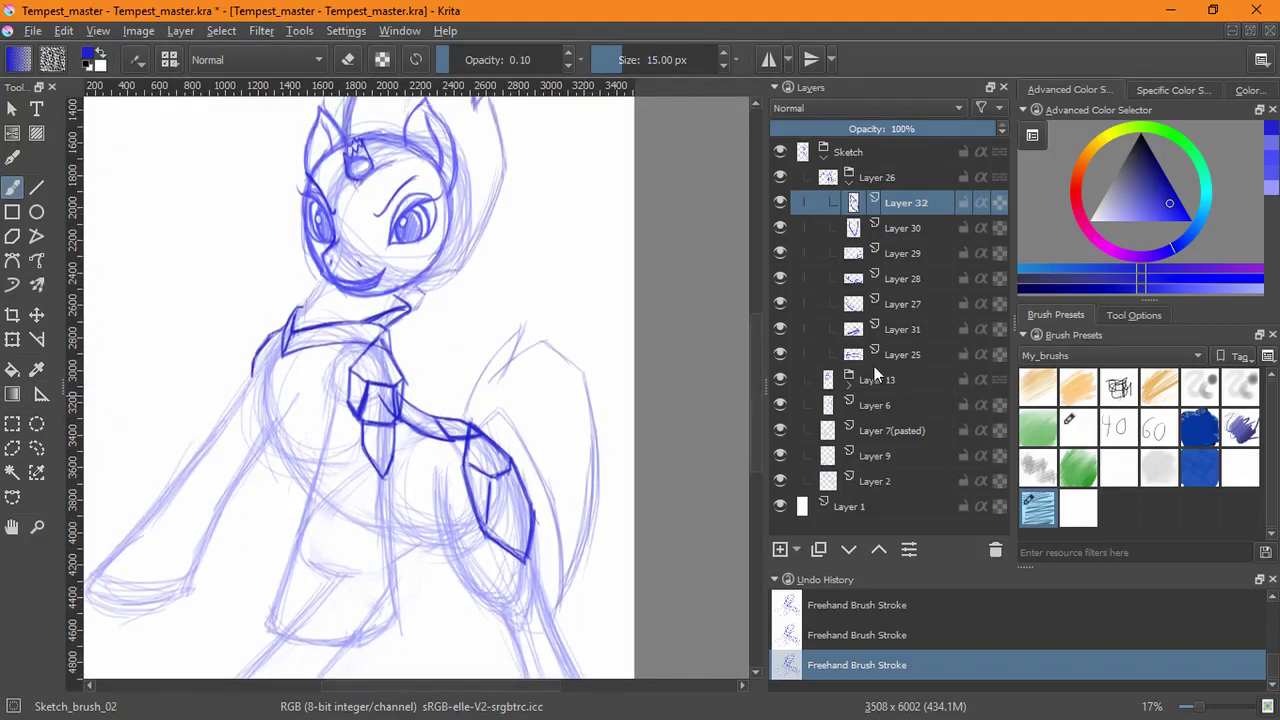
- Add a new top layer and draw the pony's chest curve from under the collar's front down to the near foreleg
left_click(780, 551)
left_click_drag(260, 476, 301, 364)
key("ctrl+z")
left_click_drag(264, 174, 246, 250)
left_click_drag(258, 182, 245, 292)
left_click_drag(249, 210, 251, 348)
left_click_drag(246, 230, 269, 410)
left_click_drag(246, 266, 290, 468)
left_click_drag(259, 368, 323, 520)
left_click_drag(270, 404, 330, 520)
left_click_drag(266, 392, 342, 538)
left_click_drag(279, 436, 346, 532)
left_click_drag(276, 426, 344, 530)
left_click_drag(247, 242, 268, 410)
left_click_drag(264, 176, 247, 300)
mouse_move(260, 180)
left_mouse_down()
mouse_move(246, 253)
mouse_move(256, 370)
mouse_move(345, 550)
mouse_move(252, 252)
left_mouse_up()
- Try tracing the raised foreleg's front edge from the shoulder down to the hoof
mouse_move(267, 176)
left_mouse_down()
mouse_move(267, 162)
mouse_move(159, 322)
left_mouse_up()
left_click_drag(214, 250, 130, 388)
left_click_drag(175, 308, 112, 402)
mouse_move(232, 425)
left_mouse_down()
mouse_move(471, 243)
mouse_move(561, 289)
left_mouse_up()
mouse_move(456, 254)
left_mouse_down()
mouse_move(294, 460)
mouse_move(152, 610)
left_mouse_up()
mouse_move(188, 571)
left_mouse_down()
mouse_move(249, 471)
mouse_move(210, 534)
left_mouse_up()
left_click_drag(272, 447, 207, 545)
left_click_drag(288, 420, 208, 536)
left_click_drag(325, 399, 207, 546)
left_click_drag(344, 357, 244, 486)
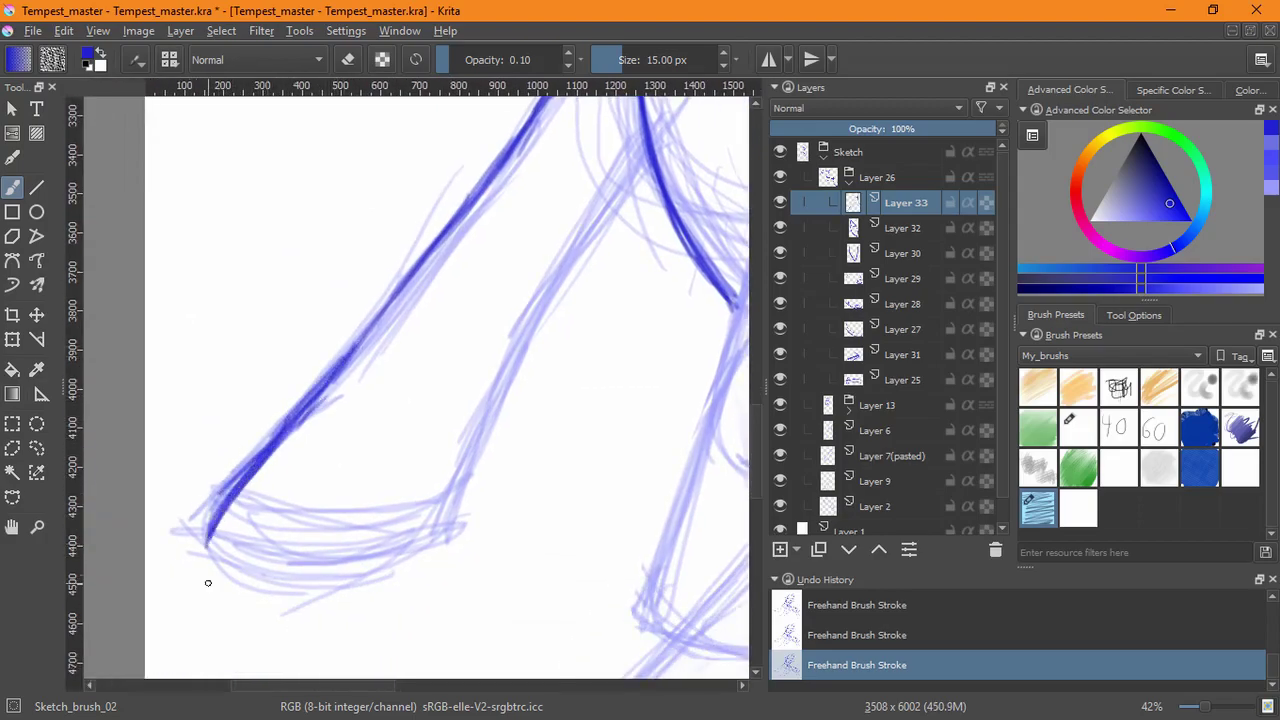
- Try tracing the raised foreleg's rear edge between the hoof and the chest
left_click_drag(469, 472, 449, 543)
left_click_drag(478, 438, 449, 543)
left_click_drag(508, 378, 464, 500)
left_click_drag(523, 344, 472, 470)
left_click_drag(565, 280, 504, 378)
left_click_drag(582, 245, 412, 570)
left_click_drag(476, 414, 411, 600)
mouse_move(609, 372)
left_mouse_down()
mouse_move(440, 446)
mouse_move(288, 664)
left_mouse_up()
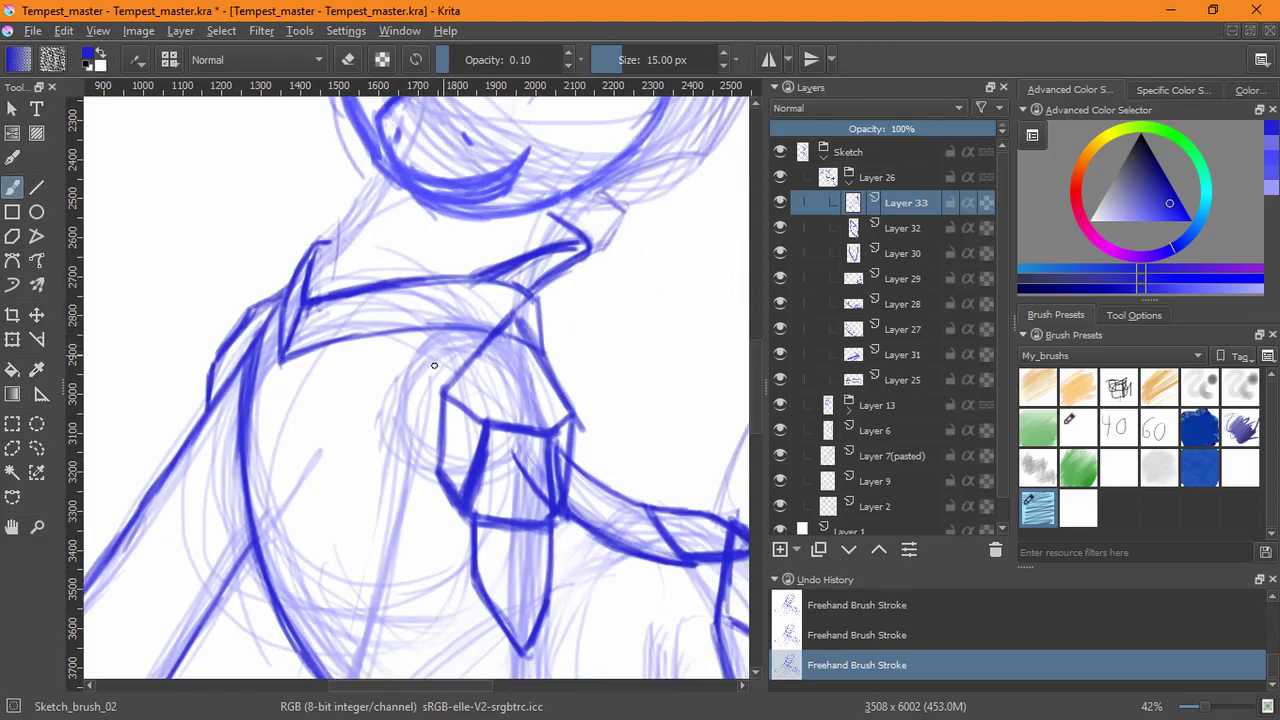
left_click_drag(240, 623, 474, 386)
- Undo the raised foreleg's front and rear edge strokes
key("ctrl+z")
key("ctrl+z")
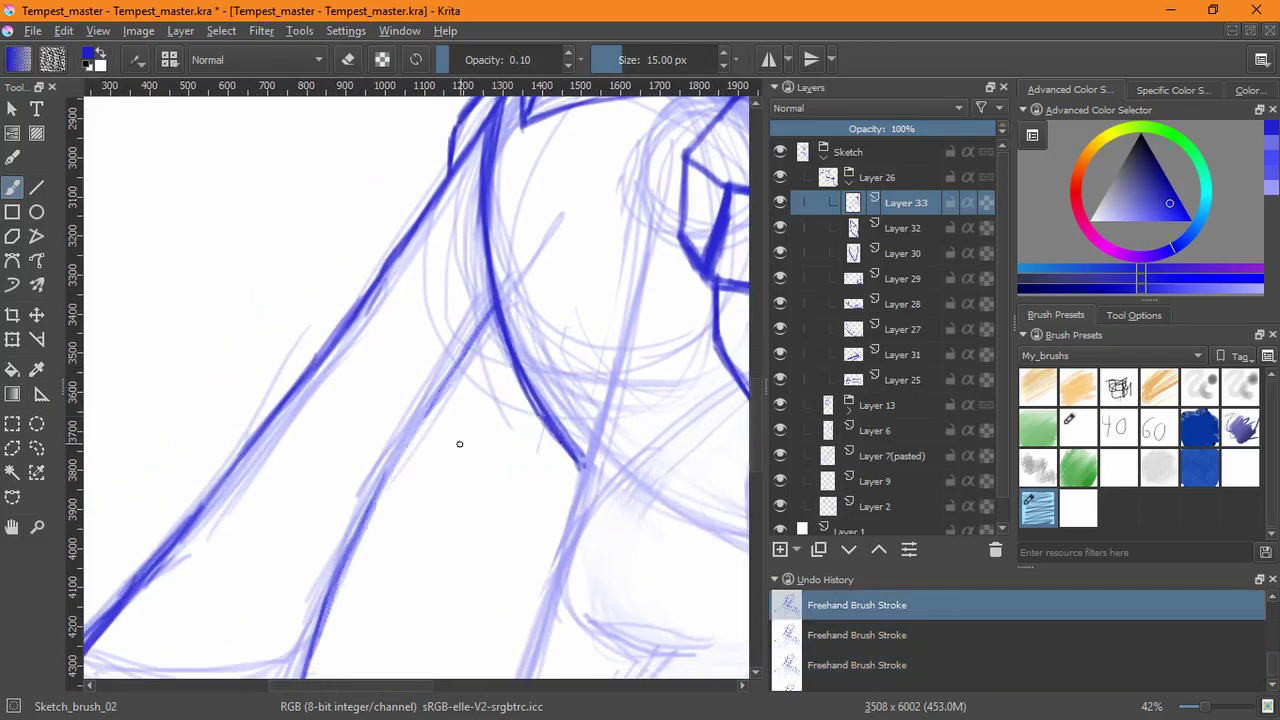
key("ctrl+z")
key("ctrl+z")
key("ctrl+z")
key("ctrl+z")
key("ctrl+z")
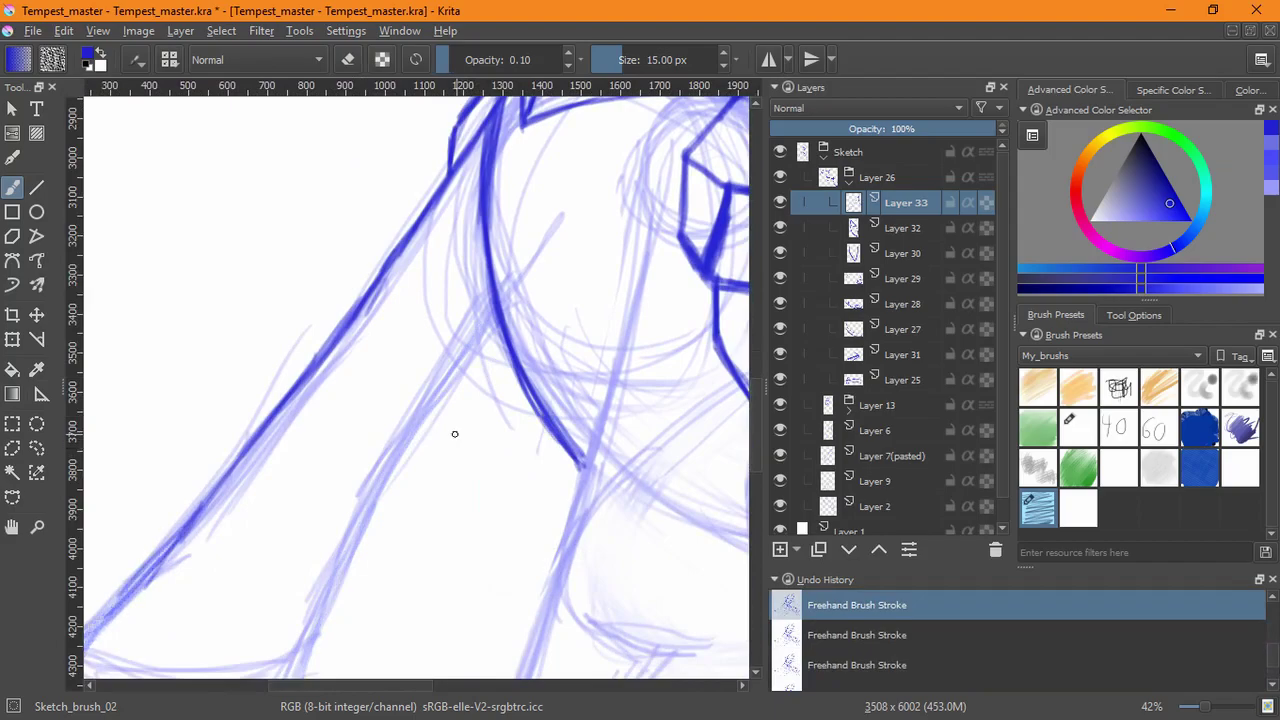
key("ctrl+z")
key("ctrl+z")
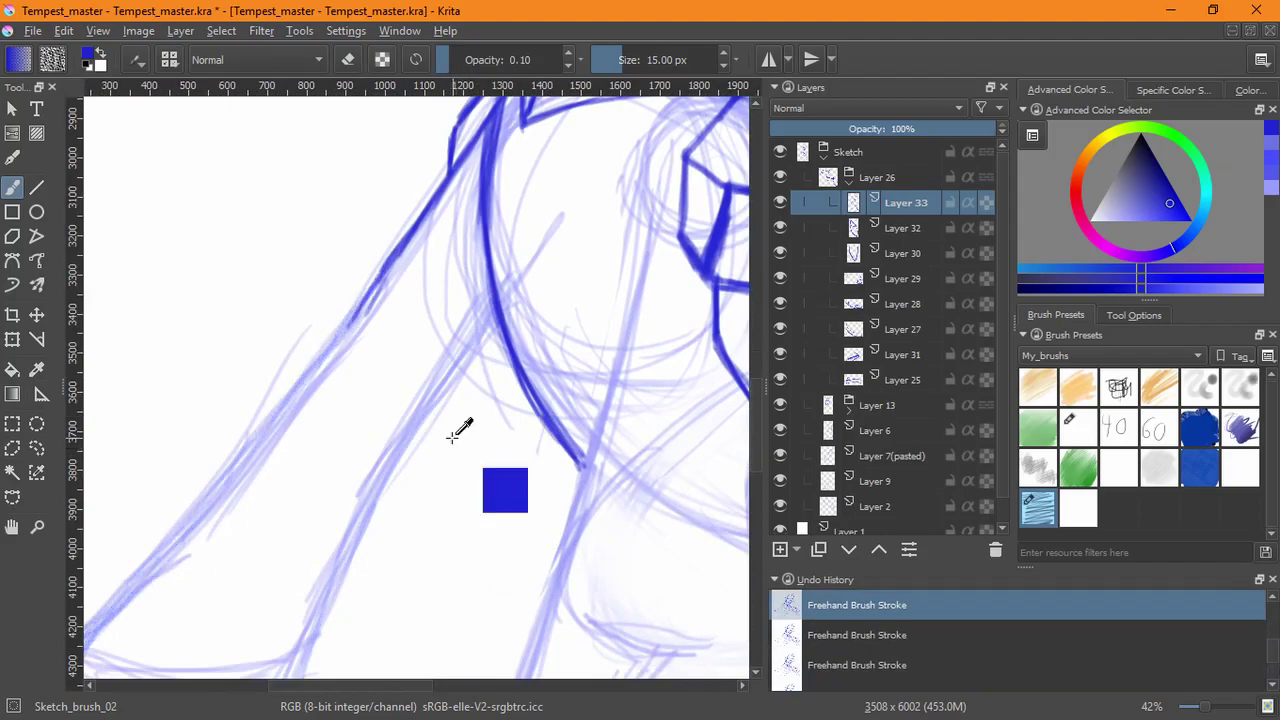
key("ctrl+z")
key("ctrl+z")
key("ctrl+z")
- Try a short front edge on the raised foreleg's upper part with a curved line beside the chest
left_click_drag(426, 201, 396, 256)
left_click_drag(450, 174, 396, 260)
left_click_drag(450, 174, 390, 262)
left_click_drag(452, 172, 388, 262)
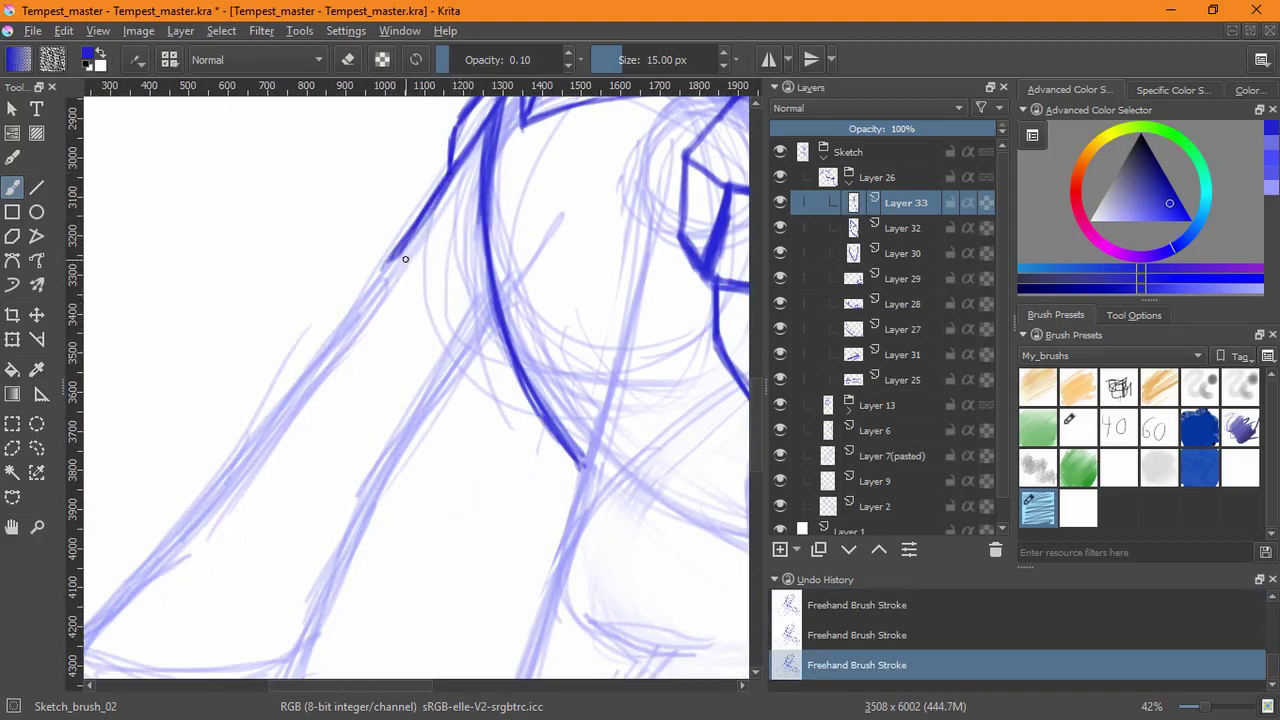
left_click_drag(433, 213, 463, 356)
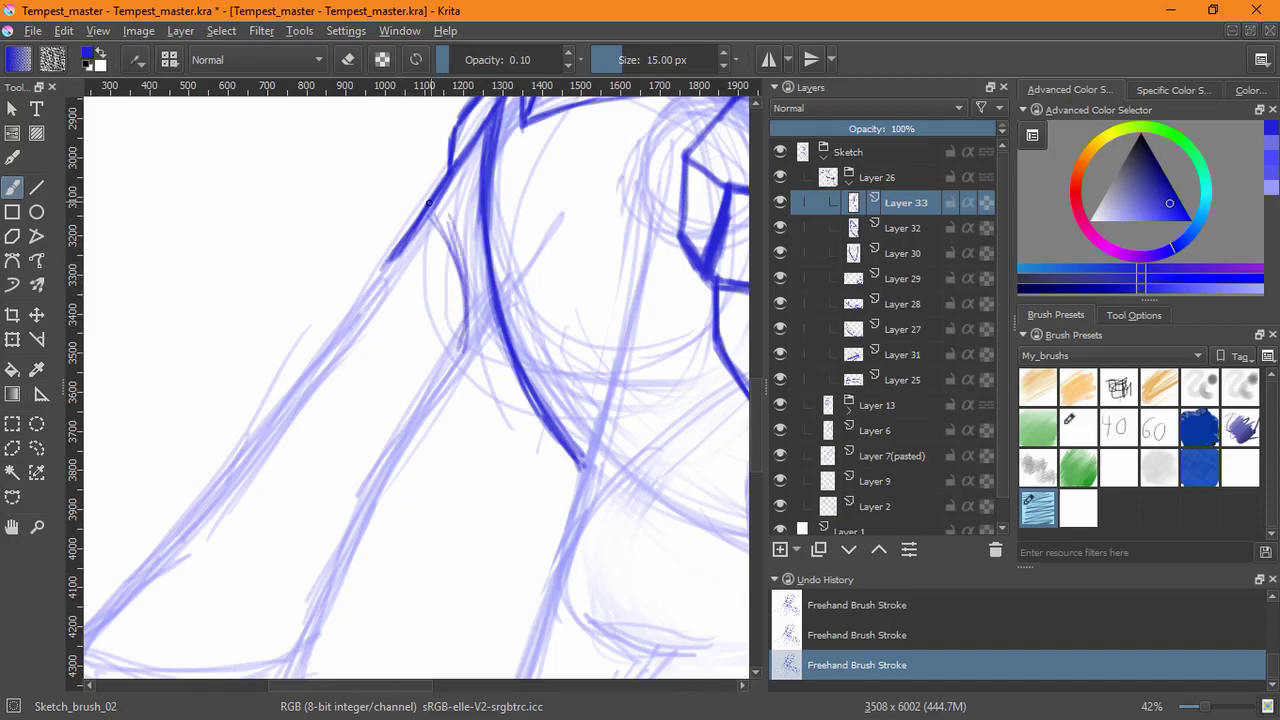
left_click_drag(434, 214, 462, 358)
mouse_move(488, 320)
left_mouse_down()
mouse_move(455, 367)
mouse_move(414, 566)
mouse_move(417, 521)
left_mouse_up()
- Undo the short foreleg edge and the curved line beside the chest
key("ctrl+z")
key("ctrl+z")
key("ctrl+z")
key("ctrl+z")
key("ctrl+z")
key("ctrl+z")
key("ctrl+z")
key("ctrl+z")
key("ctrl+z")
key("ctrl+z")
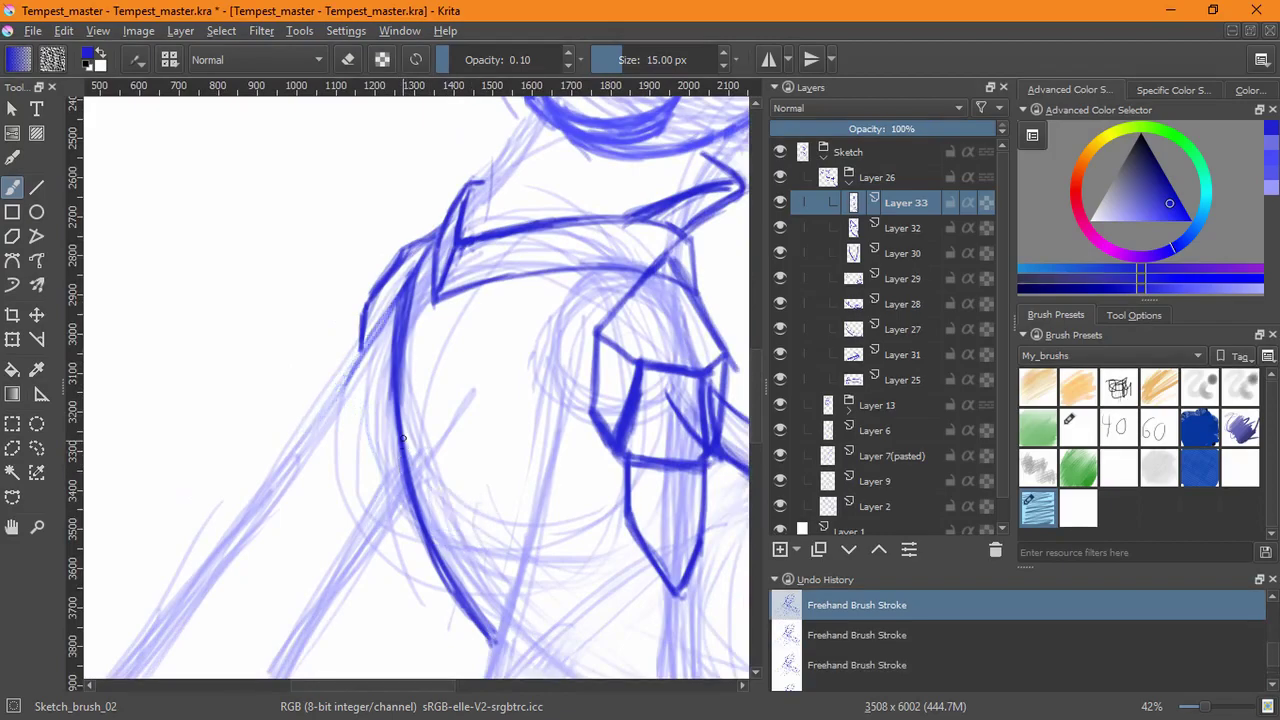
- Redo two strokes, then draw the raised foreleg's short upper edge and a curved sleeve edge running back to the chest line
key("ctrl+shift+z")
key("ctrl+shift+z")
left_click_drag(438, 234, 362, 348)
mouse_move(400, 290)
left_mouse_down()
mouse_move(352, 364)
mouse_move(371, 338)
mouse_move(403, 489)
left_mouse_up()
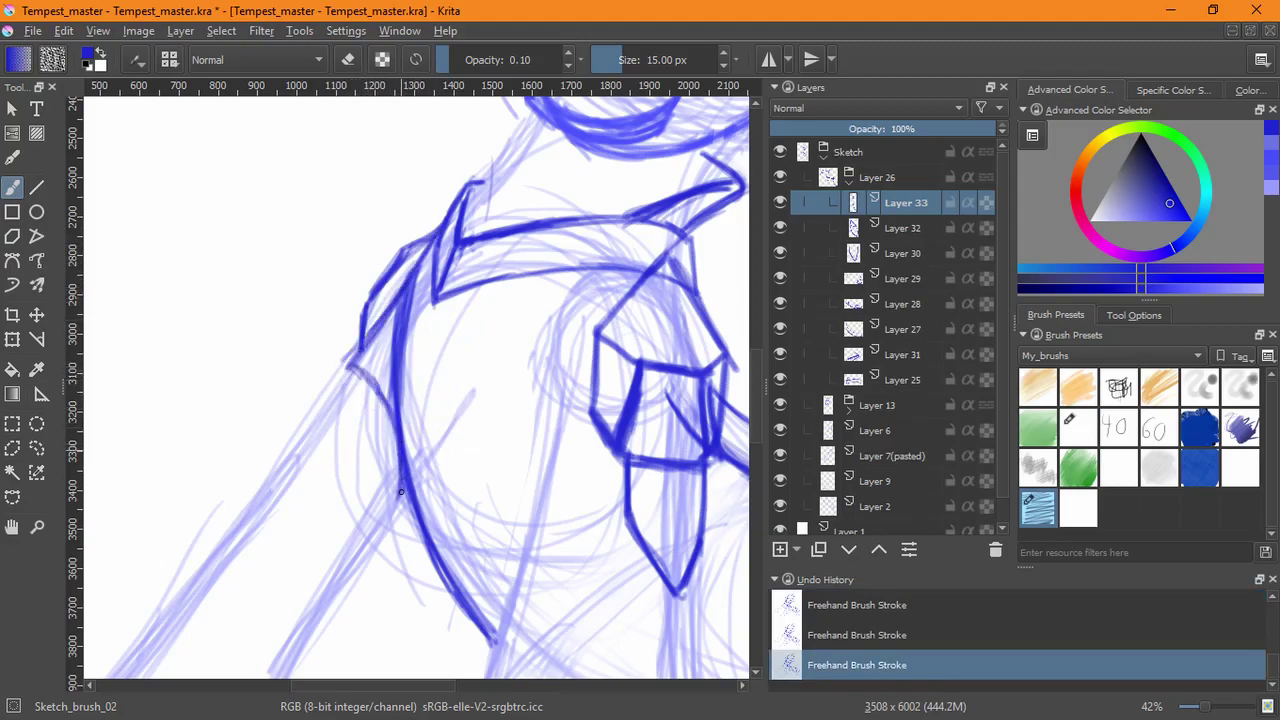
left_click_drag(350, 370, 401, 478)
- Draw the near foreleg's curved front edge from under the collar and a sleeve hem across to the hanging plate
mouse_move(575, 467)
left_mouse_down()
mouse_move(471, 406)
mouse_move(406, 388)
left_mouse_up()
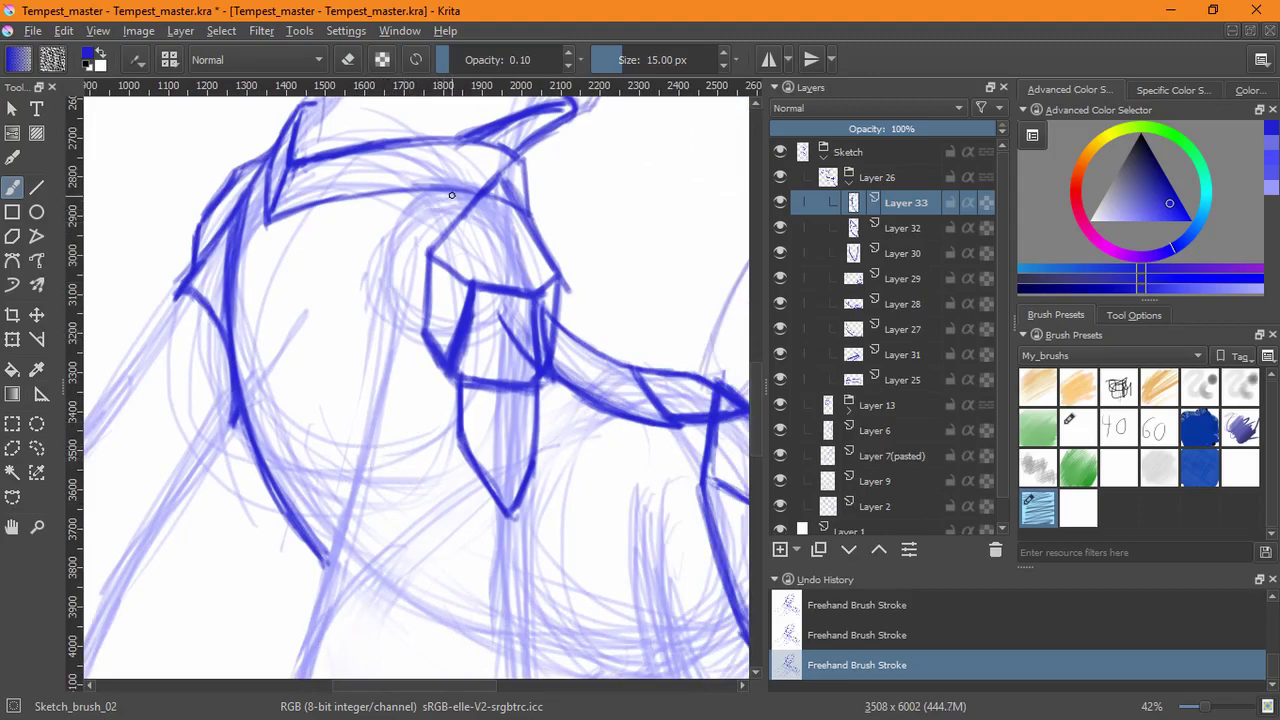
mouse_move(428, 214)
left_mouse_down()
mouse_move(400, 248)
mouse_move(360, 462)
mouse_move(395, 236)
mouse_move(414, 205)
left_mouse_up()
left_click_drag(371, 475, 480, 472)
key("ctrl+z")
mouse_move(414, 460)
left_mouse_down()
mouse_move(461, 468)
mouse_move(372, 472)
mouse_move(428, 464)
left_mouse_up()
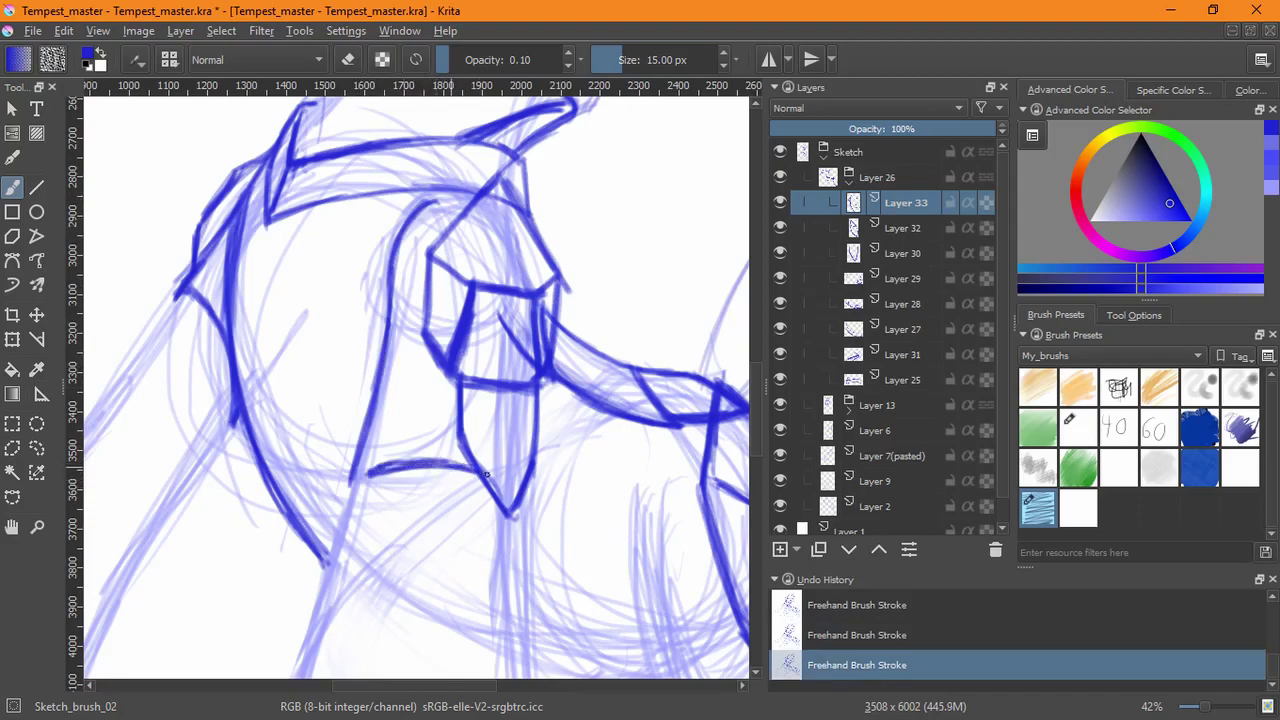
left_click_drag(493, 358, 471, 511)
left_click_drag(434, 451, 427, 537)
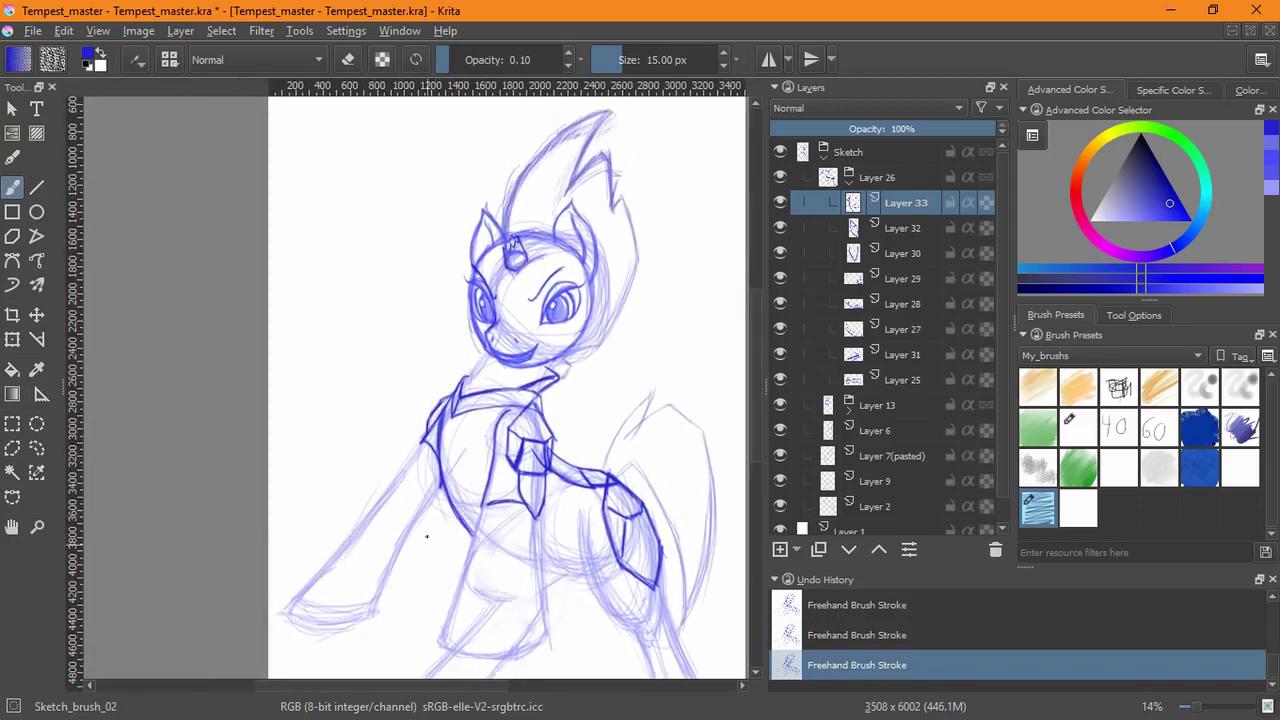
- Extend the raised foreleg's sleeve with a lower curved hem, joining it to the leg's front edge and the chest line
scroll(481, 425, "up", 4)
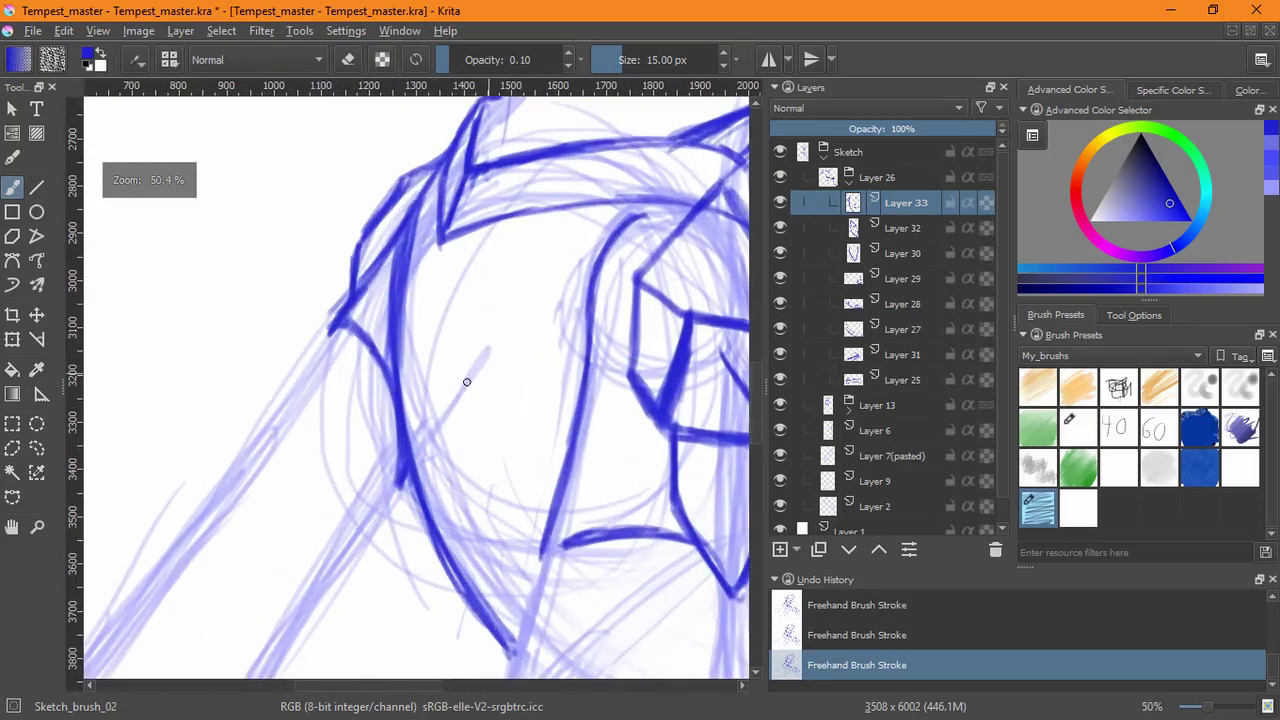
mouse_move(312, 356)
left_mouse_down()
mouse_move(345, 380)
mouse_move(320, 362)
mouse_move(340, 385)
mouse_move(365, 531)
left_mouse_up()
mouse_move(365, 531)
left_mouse_down()
mouse_move(401, 480)
mouse_move(366, 534)
left_mouse_up()
left_click_drag(326, 361, 364, 518)
mouse_move(304, 380)
left_mouse_down()
mouse_move(326, 370)
mouse_move(357, 438)
mouse_move(335, 377)
mouse_move(345, 309)
left_mouse_up()
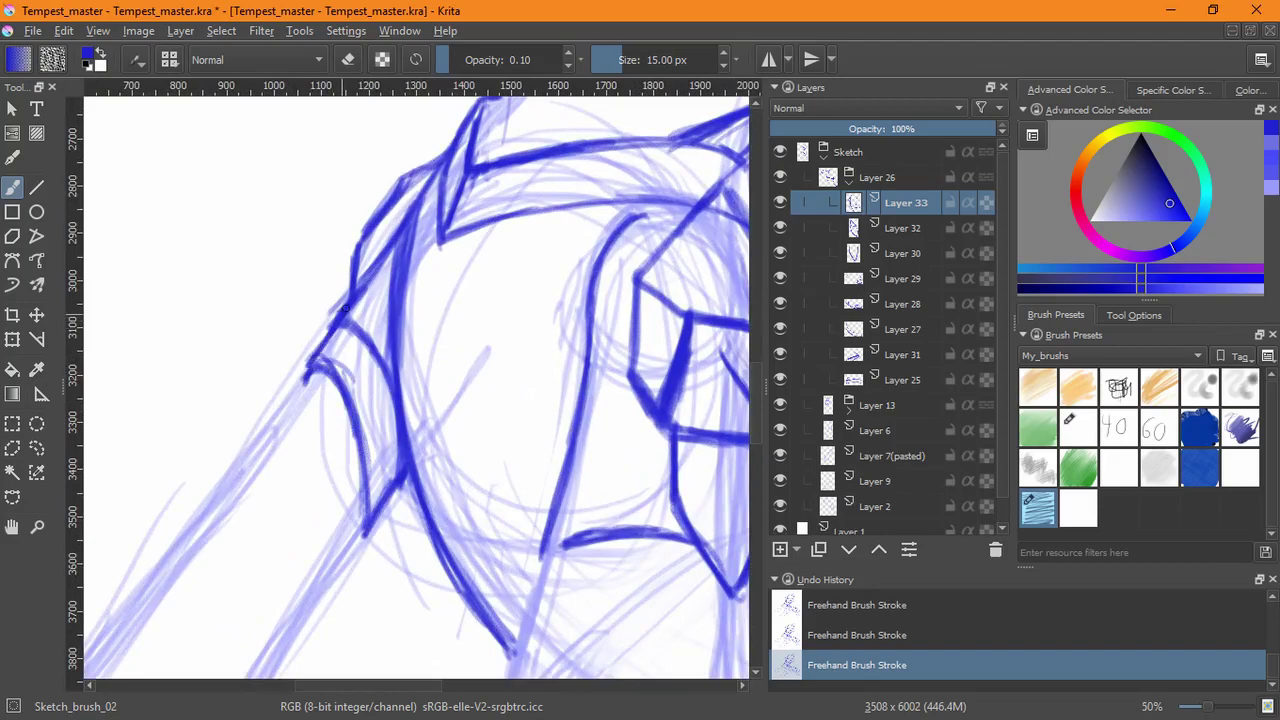
mouse_move(304, 377)
left_mouse_down()
mouse_move(338, 313)
mouse_move(372, 362)
mouse_move(395, 472)
left_mouse_up()
- Erase the raised foreleg's upper sleeve curve, reinforce the lower chest line, and thin the chest line's upper part with the eraser
key("e")
mouse_move(378, 348)
left_mouse_down()
mouse_move(411, 484)
mouse_move(398, 497)
mouse_move(417, 475)
left_mouse_up()
key("e")
left_click_drag(419, 491, 461, 592)
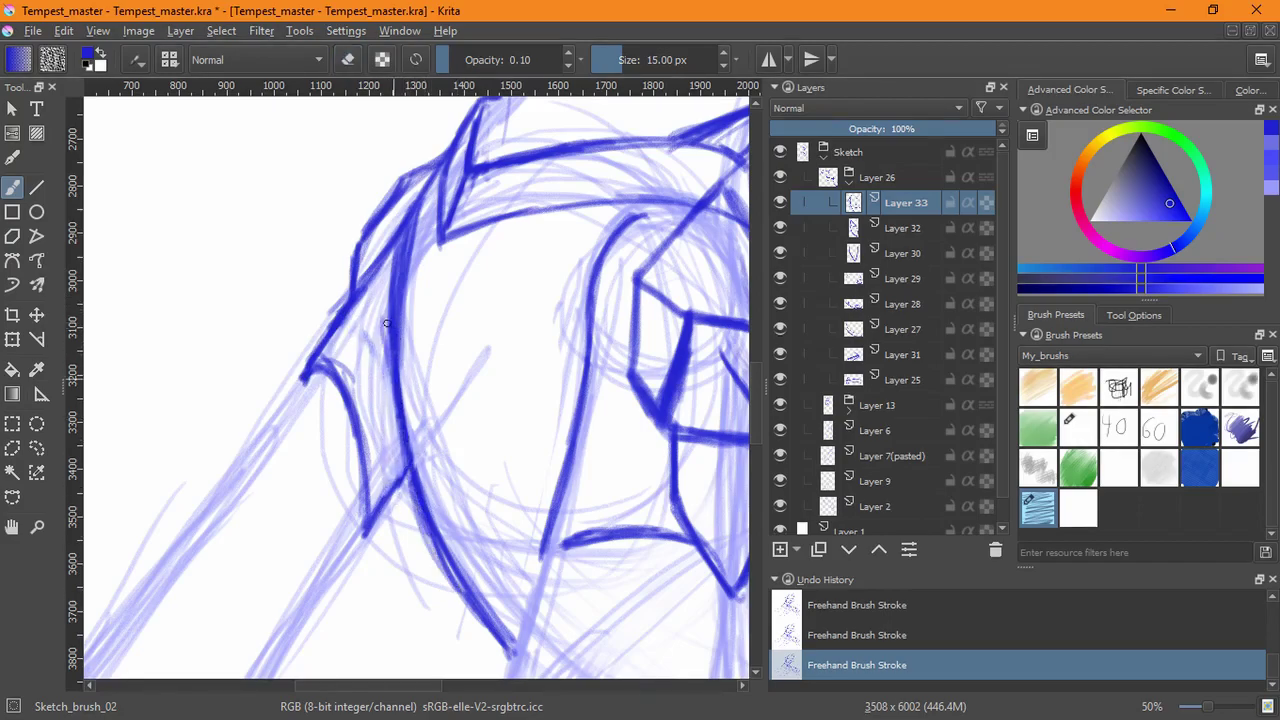
key("e")
mouse_move(398, 245)
left_mouse_down()
mouse_move(380, 384)
mouse_move(393, 424)
left_mouse_up()
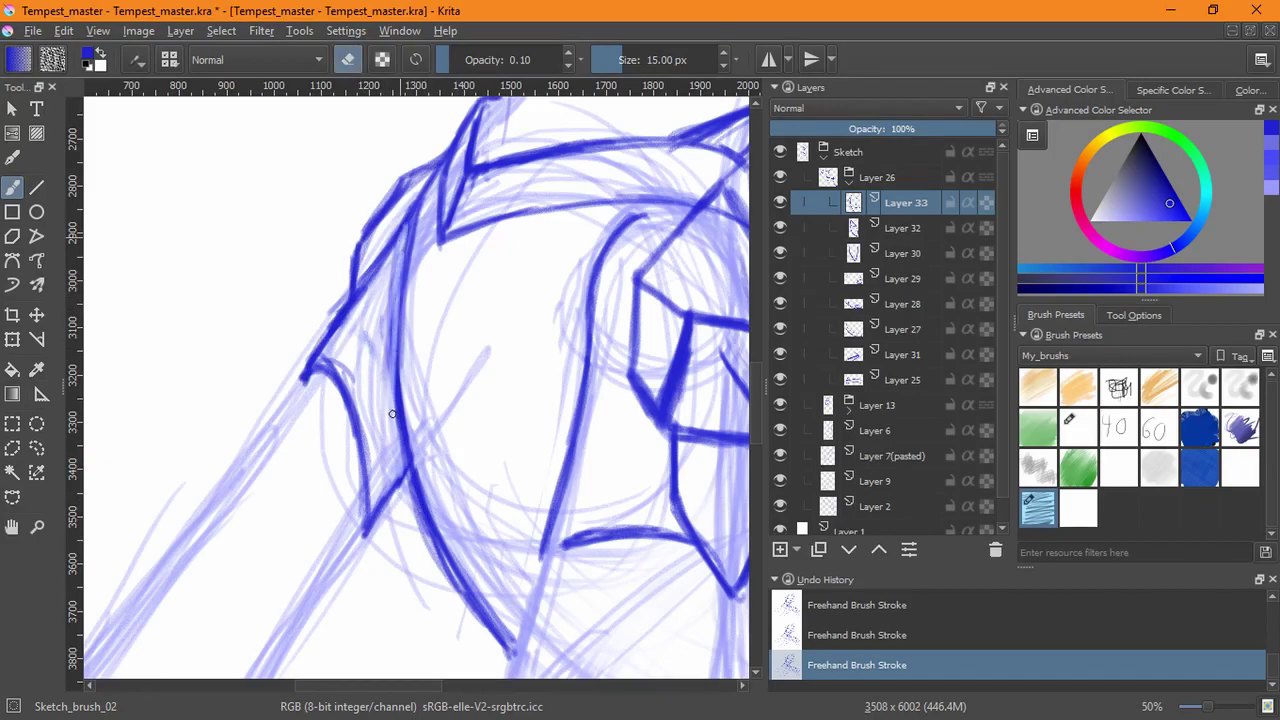
- Thin the chest line's middle with the eraser and reinforce its upper part below the collar with the brush
left_click_drag(392, 290, 383, 384)
key("e")
mouse_move(423, 186)
left_mouse_down()
mouse_move(404, 226)
mouse_move(400, 300)
left_mouse_up()
mouse_move(410, 242)
left_mouse_down()
mouse_move(398, 414)
mouse_move(408, 240)
left_mouse_up()
left_click_drag(524, 406, 522, 372)
- Extend the raised foreleg's outer sleeve edge farther down the leg to form a lower hem corner
left_click_drag(154, 422, 198, 460)
left_click_drag(149, 391, 236, 496)
mouse_move(156, 423)
left_mouse_down()
mouse_move(237, 523)
mouse_move(262, 615)
mouse_move(255, 580)
mouse_move(250, 598)
left_mouse_up()
mouse_move(200, 465)
left_mouse_down()
mouse_move(258, 612)
mouse_move(154, 437)
left_mouse_up()
left_click_drag(162, 441, 140, 439)
left_click_drag(138, 390, 188, 382)
left_click_drag(228, 322, 176, 408)
left_click_drag(214, 350, 168, 434)
left_click_drag(202, 372, 166, 447)
mouse_move(167, 443)
left_mouse_down()
mouse_move(207, 424)
mouse_move(172, 425)
mouse_move(198, 372)
mouse_move(166, 445)
left_mouse_up()
left_click_drag(212, 356, 166, 447)
- Clean up the raised foreleg's sleeve corner with the eraser and redraw the curved hem from the lowered corner
key("e")
mouse_move(241, 365)
left_mouse_down()
mouse_move(252, 326)
mouse_move(316, 570)
mouse_move(286, 409)
mouse_move(259, 438)
mouse_move(200, 412)
mouse_move(266, 449)
mouse_move(159, 456)
mouse_move(166, 437)
mouse_move(209, 429)
mouse_move(183, 445)
left_mouse_up()
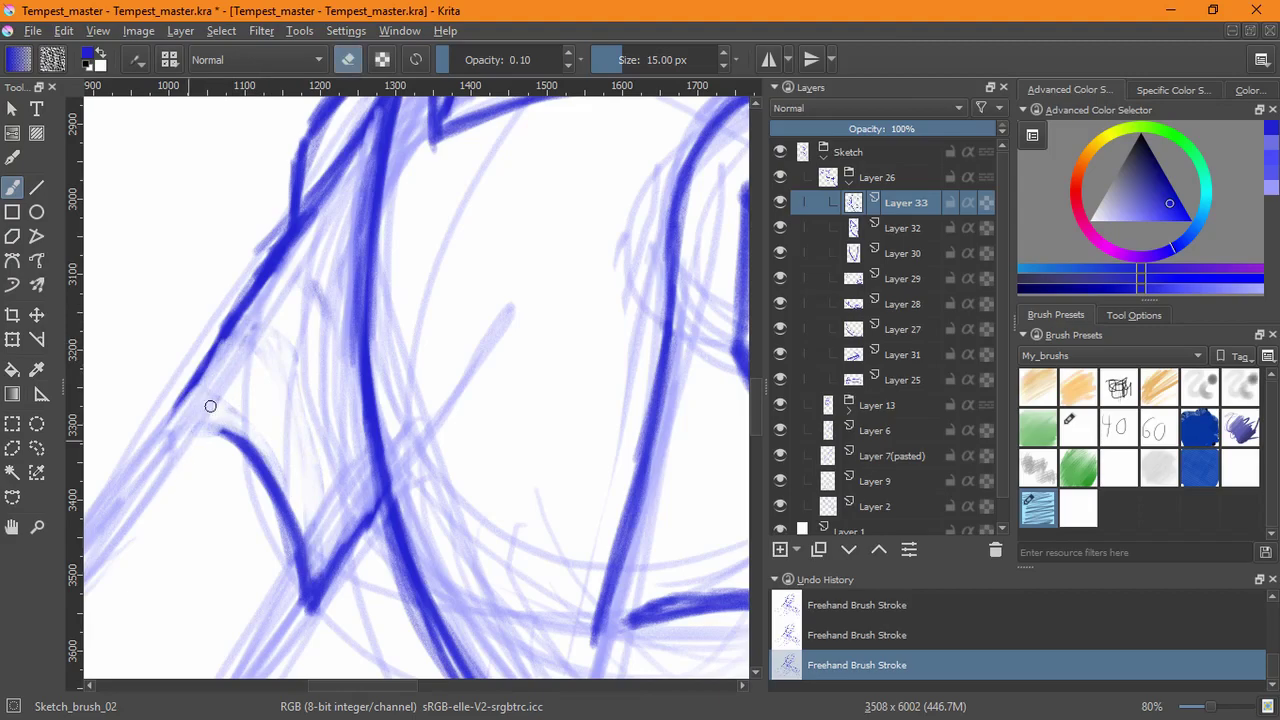
key("e")
mouse_move(200, 394)
left_mouse_down()
mouse_move(154, 437)
mouse_move(236, 430)
mouse_move(248, 440)
mouse_move(170, 428)
mouse_move(238, 432)
mouse_move(288, 546)
left_mouse_up()
- Reinforce the top of the chest line just below the collar
left_click_drag(455, 379, 429, 531)
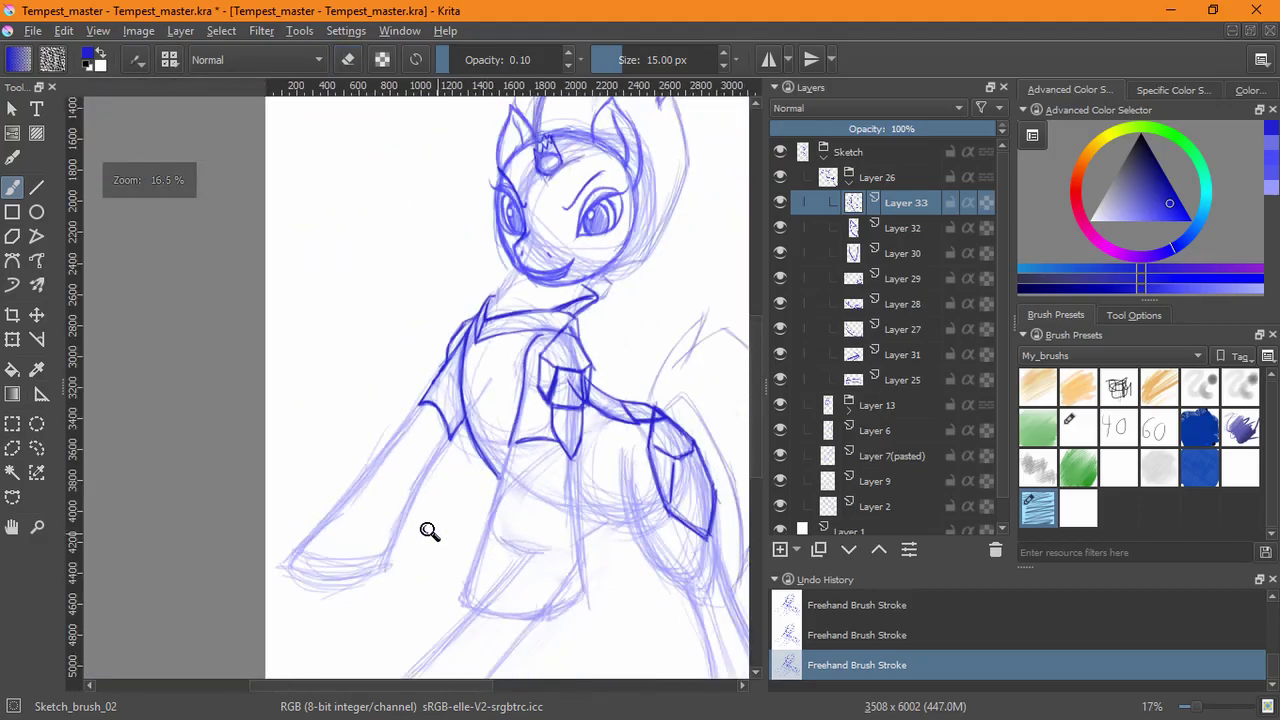
left_click_drag(508, 486, 424, 523)
scroll(332, 398, "up", 4)
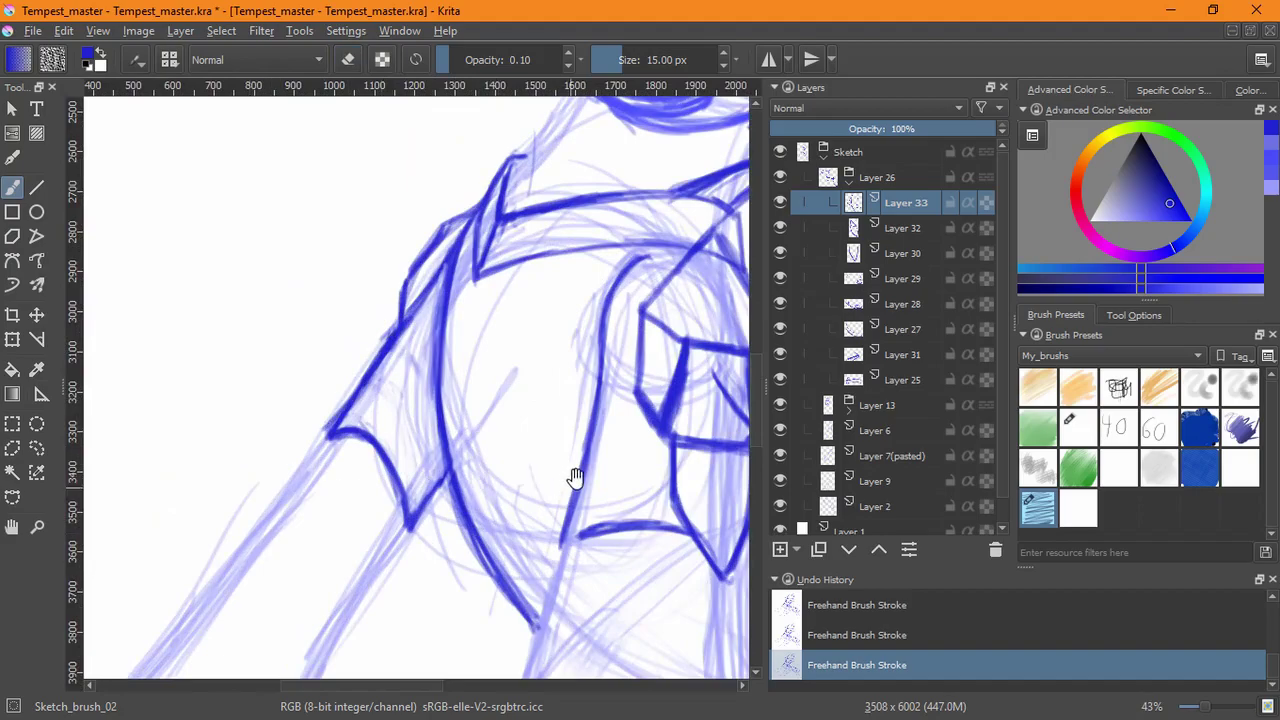
left_click_drag(574, 480, 419, 466)
left_click_drag(320, 201, 305, 251)
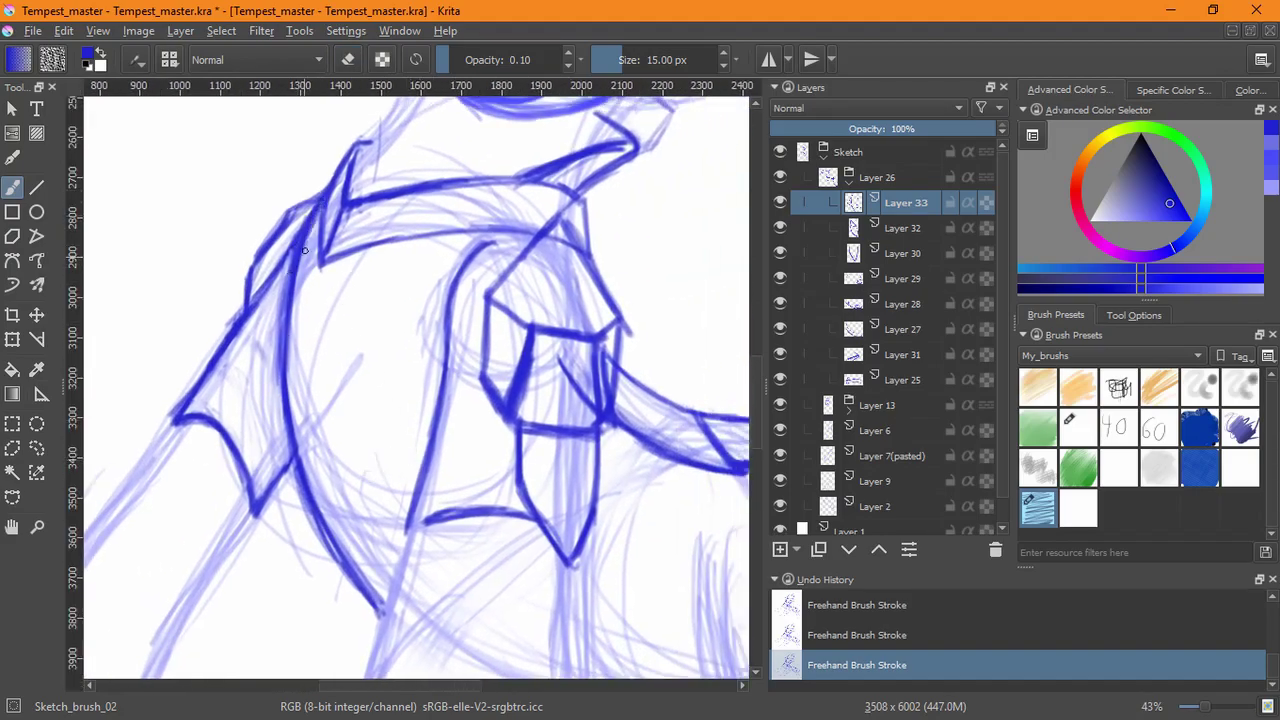
- Draw the near hind leg's front thigh edge from beside the hip plate down in a long curve toward the knee
left_click_drag(547, 592, 338, 324)
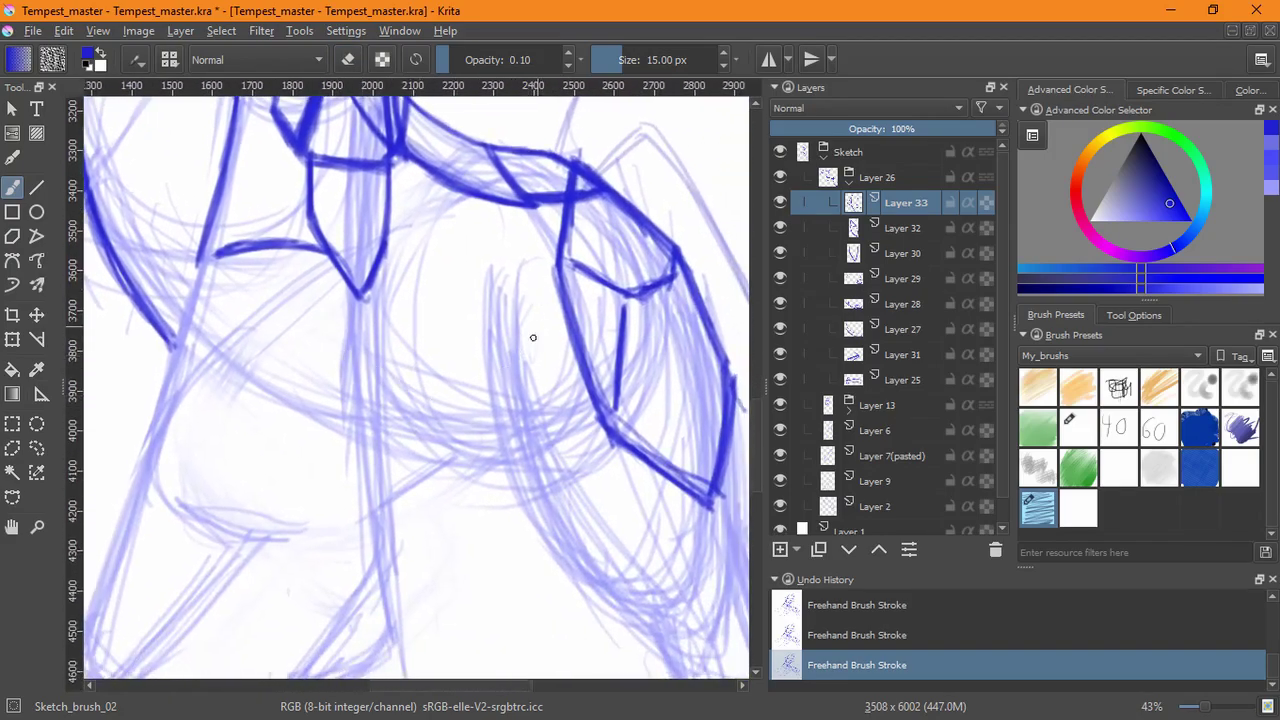
left_click_drag(538, 324, 452, 361)
mouse_move(429, 272)
left_mouse_down()
mouse_move(437, 416)
mouse_move(477, 532)
left_mouse_up()
left_click_drag(451, 460, 506, 566)
left_click_drag(447, 464, 535, 595)
left_click_drag(463, 506, 560, 606)
left_click_drag(480, 538, 576, 604)
left_click_drag(501, 568, 576, 602)
- Round off the thigh's lower end, curving it up toward the hip plate's tip, and reinforce the front edge
left_click_drag(602, 555, 484, 374)
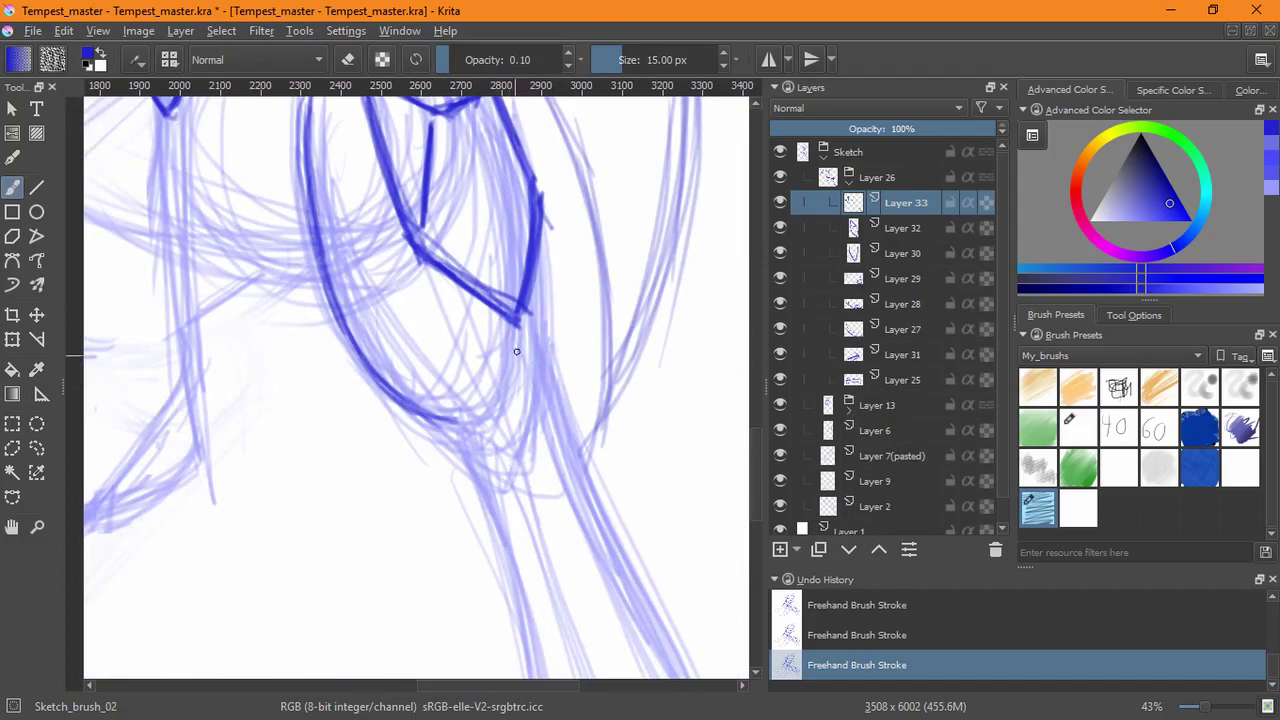
left_click_drag(430, 416, 490, 424)
mouse_move(462, 429)
left_mouse_down()
mouse_move(508, 391)
mouse_move(514, 350)
mouse_move(511, 364)
left_mouse_up()
mouse_move(511, 356)
left_mouse_down()
mouse_move(440, 426)
mouse_move(412, 412)
mouse_move(459, 406)
mouse_move(362, 366)
mouse_move(344, 229)
left_mouse_up()
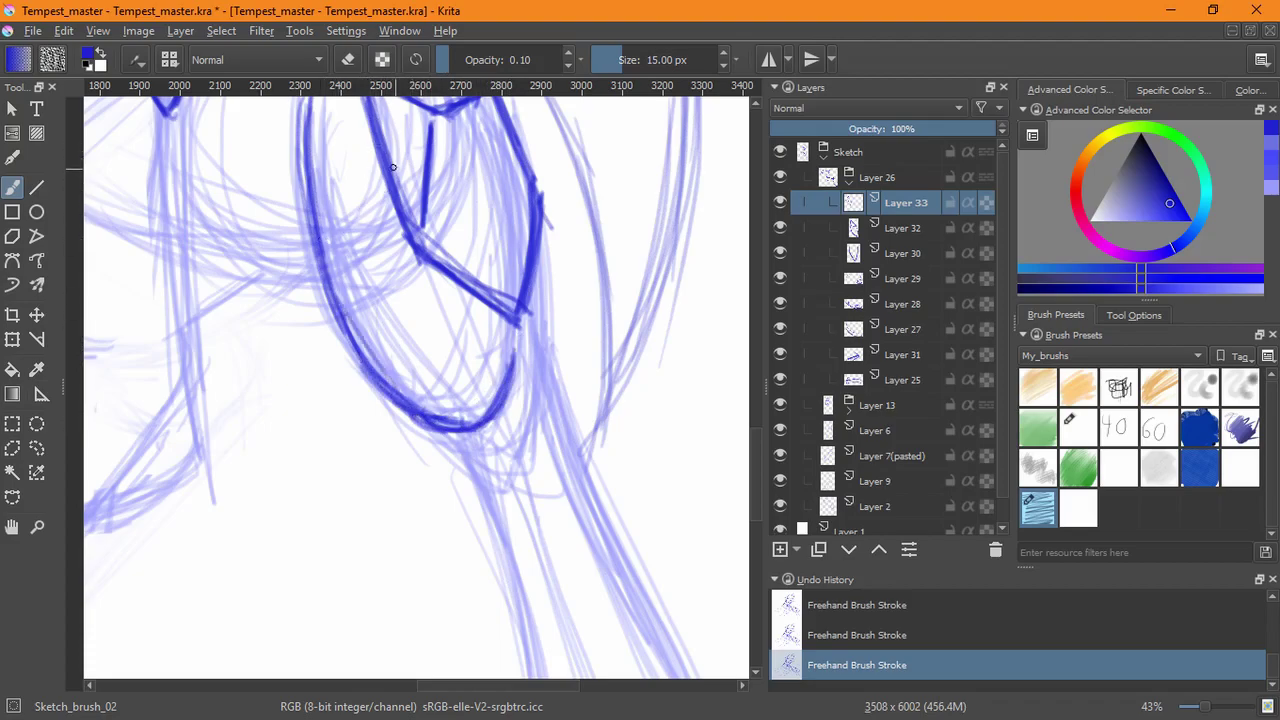
left_click_drag(336, 296, 405, 392)
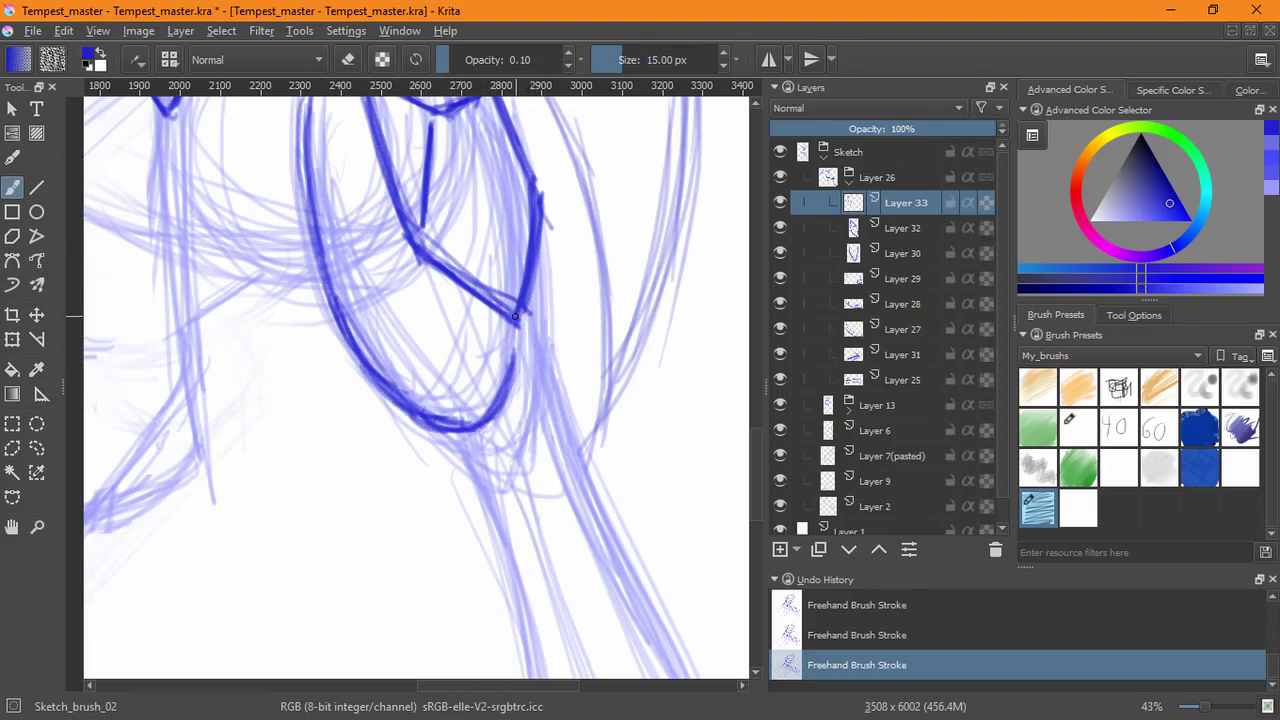
- Draw the hind leg's back edge running down from the hip plate's lower tip
mouse_move(526, 311)
left_mouse_down()
mouse_move(541, 397)
mouse_move(582, 476)
left_mouse_up()
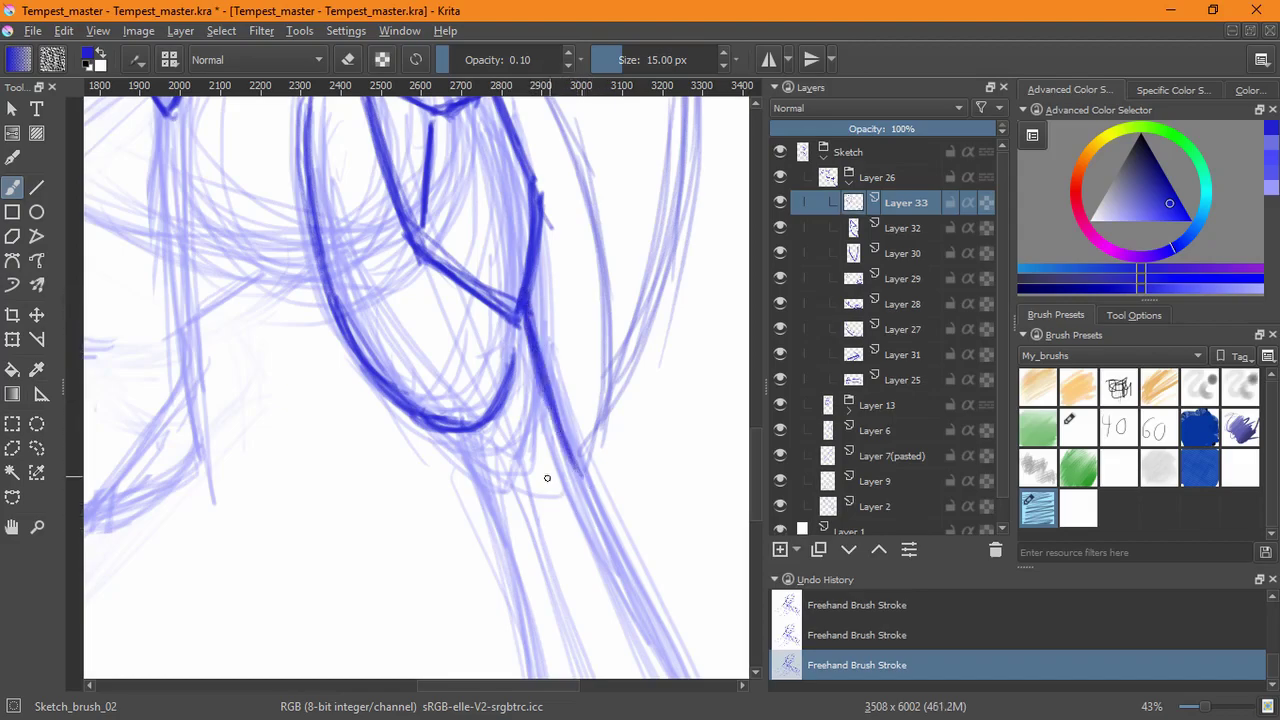
left_click_drag(556, 288, 566, 386)
left_click_drag(484, 371, 570, 550)
left_click_drag(608, 314, 567, 276)
left_click_drag(567, 410, 562, 290)
- Draw the curved belly line from behind the near foreleg to the thigh and reinforce the thigh's front edge
mouse_move(265, 472)
left_mouse_down()
mouse_move(400, 404)
mouse_move(399, 384)
left_mouse_up()
left_click_drag(378, 447, 467, 460)
mouse_move(406, 456)
left_mouse_down()
mouse_move(494, 459)
mouse_move(368, 448)
left_mouse_up()
mouse_move(484, 289)
left_mouse_down()
mouse_move(482, 398)
mouse_move(512, 516)
left_mouse_up()
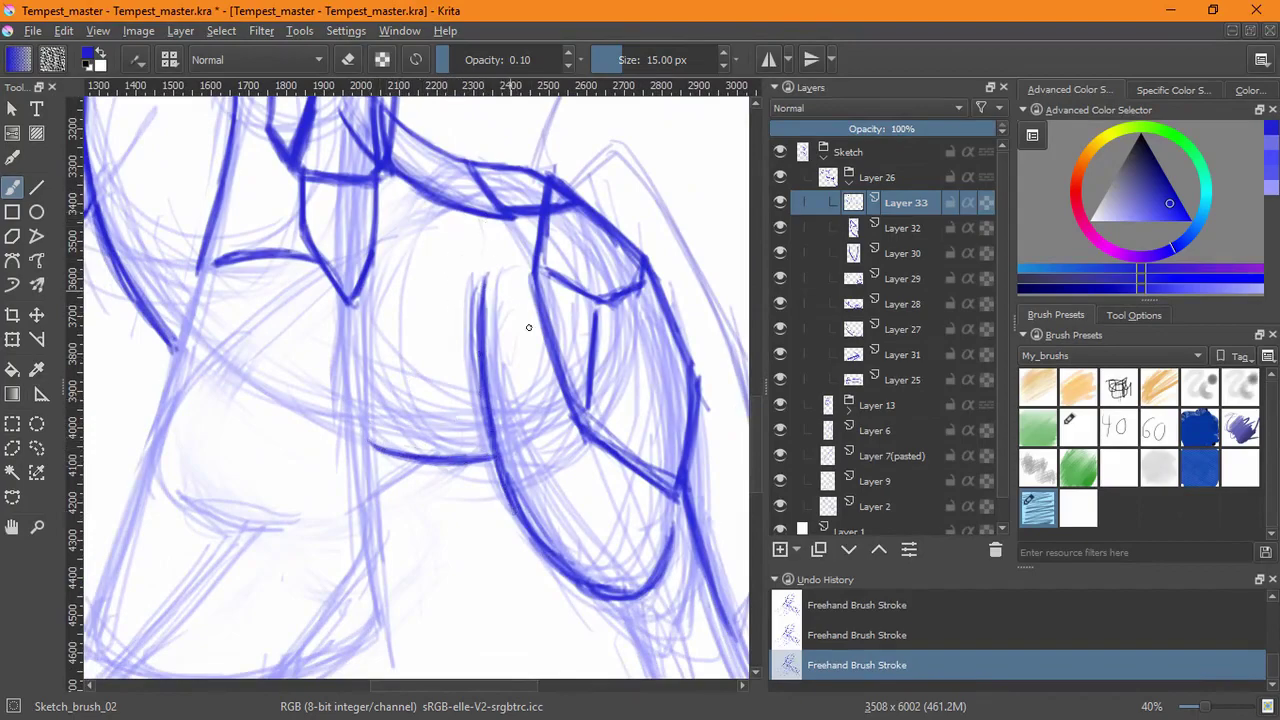
- Add a new layer and start the pointed top of the raised foreleg's boot, undoing the unwanted strokes
scroll(563, 409, "down", 4)
left_click_drag(546, 409, 573, 570)
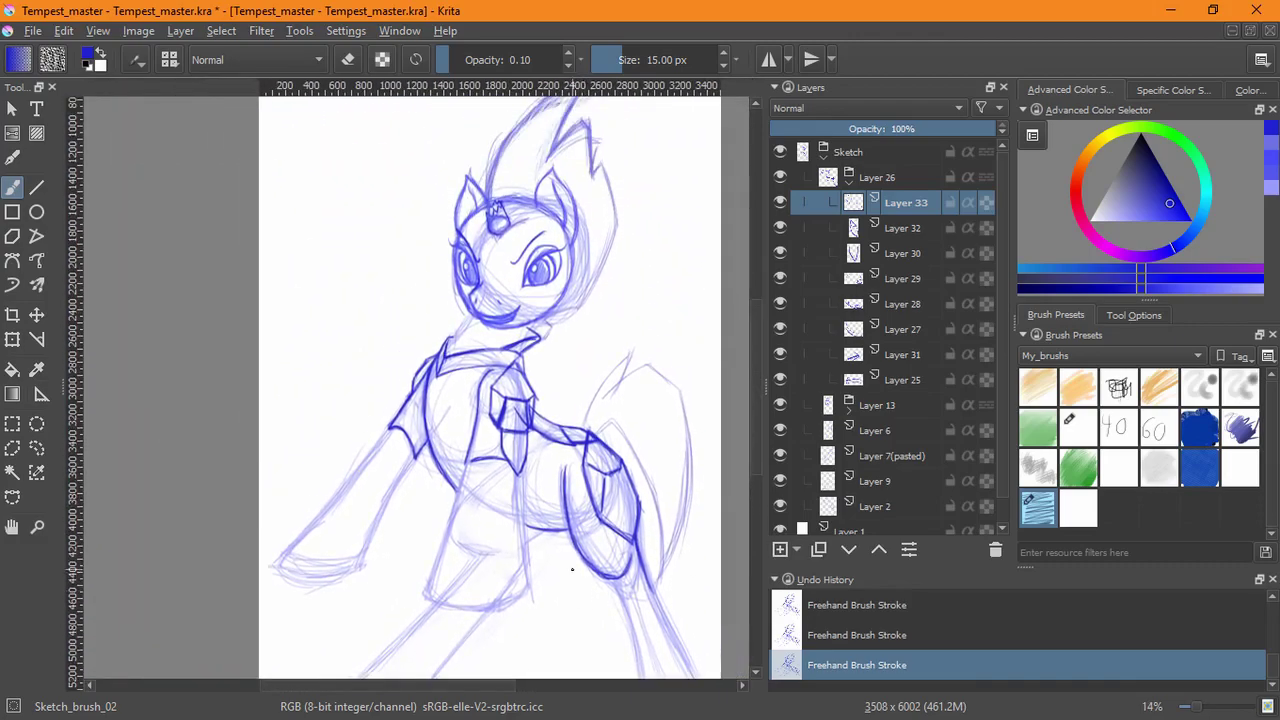
left_click(782, 551)
mouse_move(351, 517)
left_mouse_down()
mouse_move(328, 530)
mouse_move(388, 485)
mouse_move(399, 386)
mouse_move(381, 398)
mouse_move(403, 428)
mouse_move(367, 405)
left_mouse_up()
key("ctrl+z")
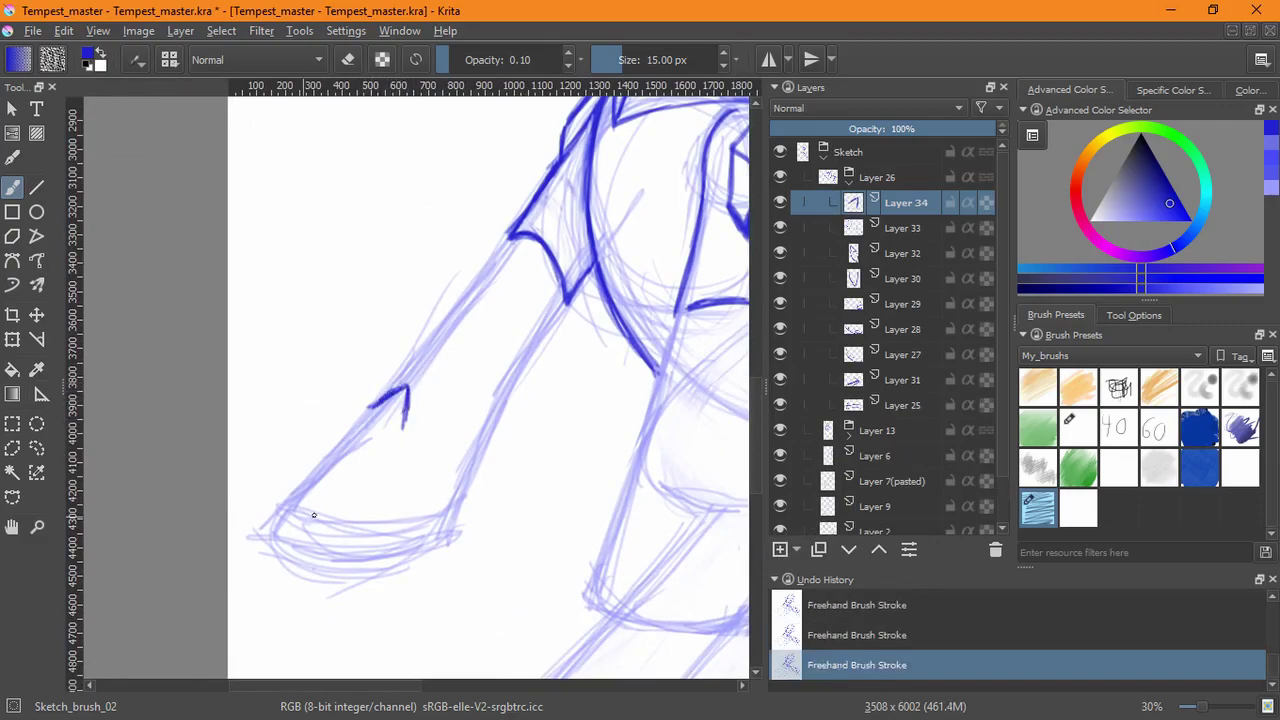
key("ctrl+z")
key("ctrl+z")
key("ctrl+z")
- Draw the raised foreleg boot's front edge from its pointed top, its curved sole and its short heel edge
mouse_move(402, 385)
left_mouse_down()
mouse_move(405, 418)
mouse_move(389, 399)
mouse_move(302, 493)
left_mouse_up()
key("ctrl+z")
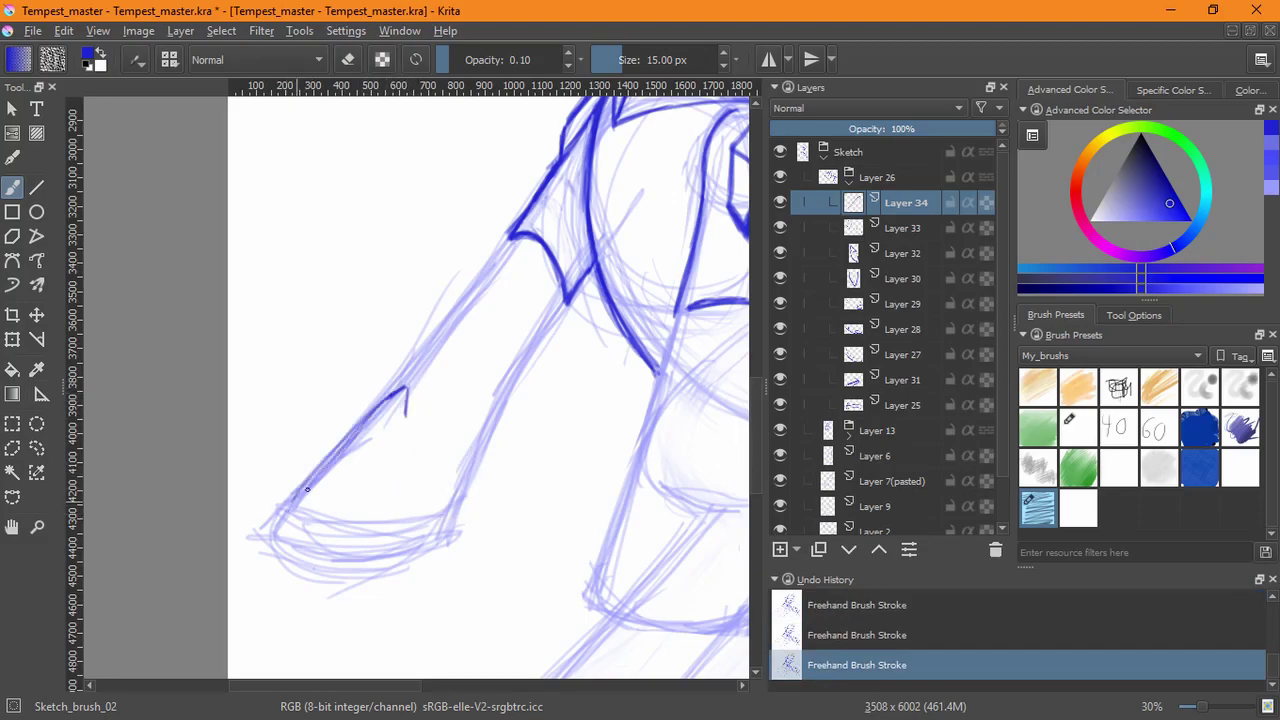
mouse_move(348, 437)
left_mouse_down()
mouse_move(268, 534)
mouse_move(372, 408)
left_mouse_up()
mouse_move(298, 486)
left_mouse_down()
mouse_move(378, 406)
mouse_move(277, 540)
mouse_move(409, 634)
mouse_move(240, 468)
left_mouse_up()
mouse_move(280, 230)
left_mouse_down()
mouse_move(253, 295)
mouse_move(259, 402)
mouse_move(262, 250)
mouse_move(286, 234)
mouse_move(263, 370)
mouse_move(252, 311)
left_mouse_up()
key("5")
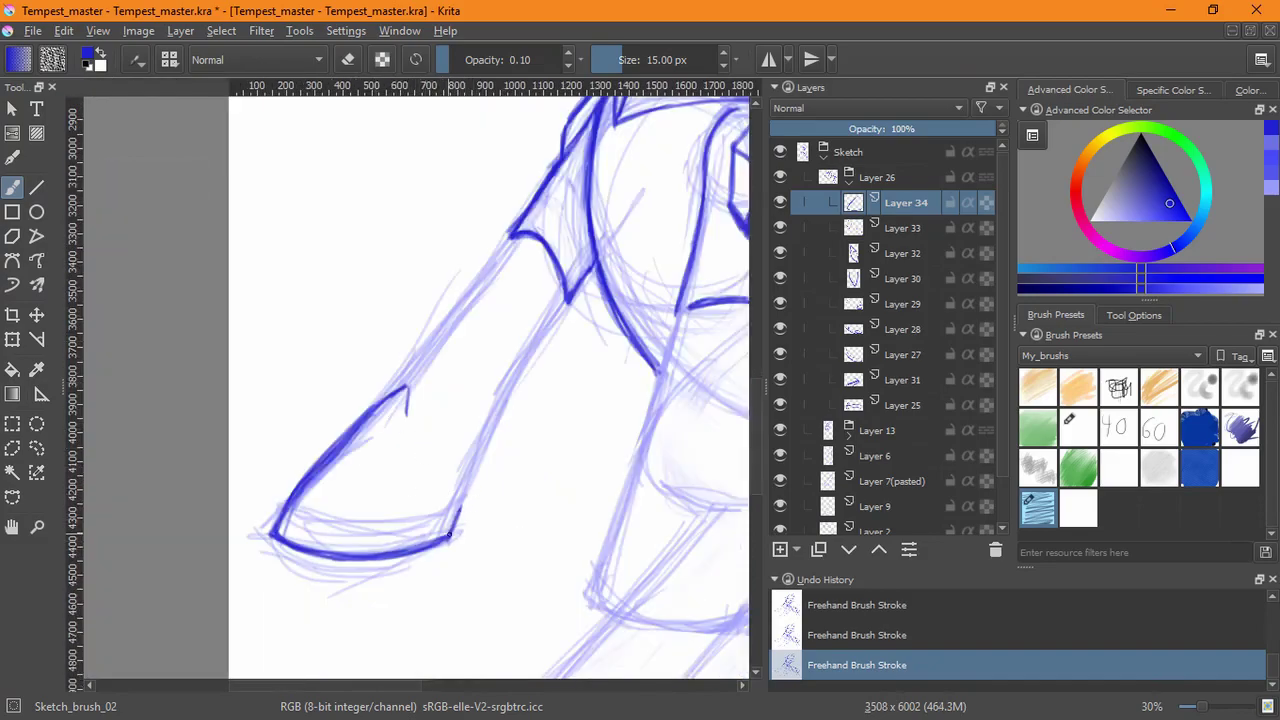
left_click_drag(449, 535, 461, 507)
mouse_move(364, 466)
left_mouse_down()
mouse_move(344, 494)
mouse_move(406, 418)
left_mouse_up()
left_click_drag(344, 495, 398, 425)
key("ctrl+z")
key("ctrl+z")
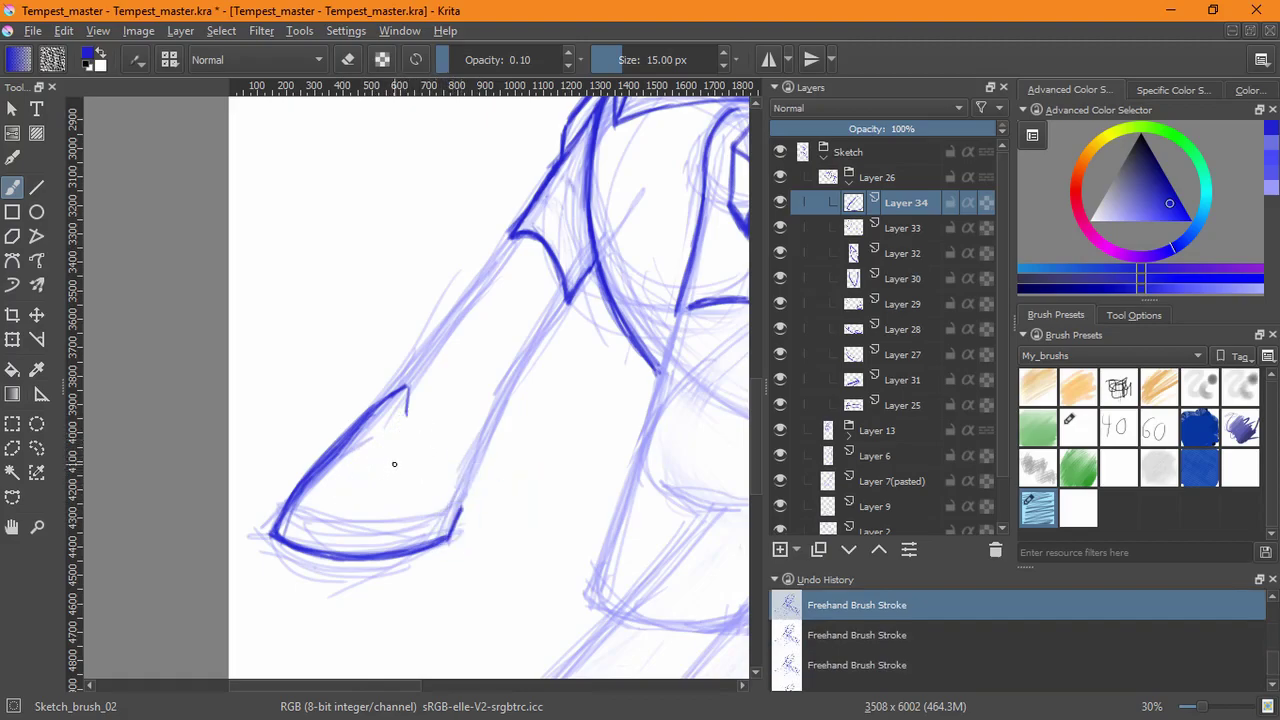
- Draw the boot's inner edge from its pointed top down to the heel, and lower the layer's opacity to 47%
mouse_move(408, 389)
left_mouse_down()
mouse_move(408, 517)
mouse_move(421, 519)
mouse_move(411, 395)
mouse_move(404, 520)
mouse_move(401, 490)
left_mouse_up()
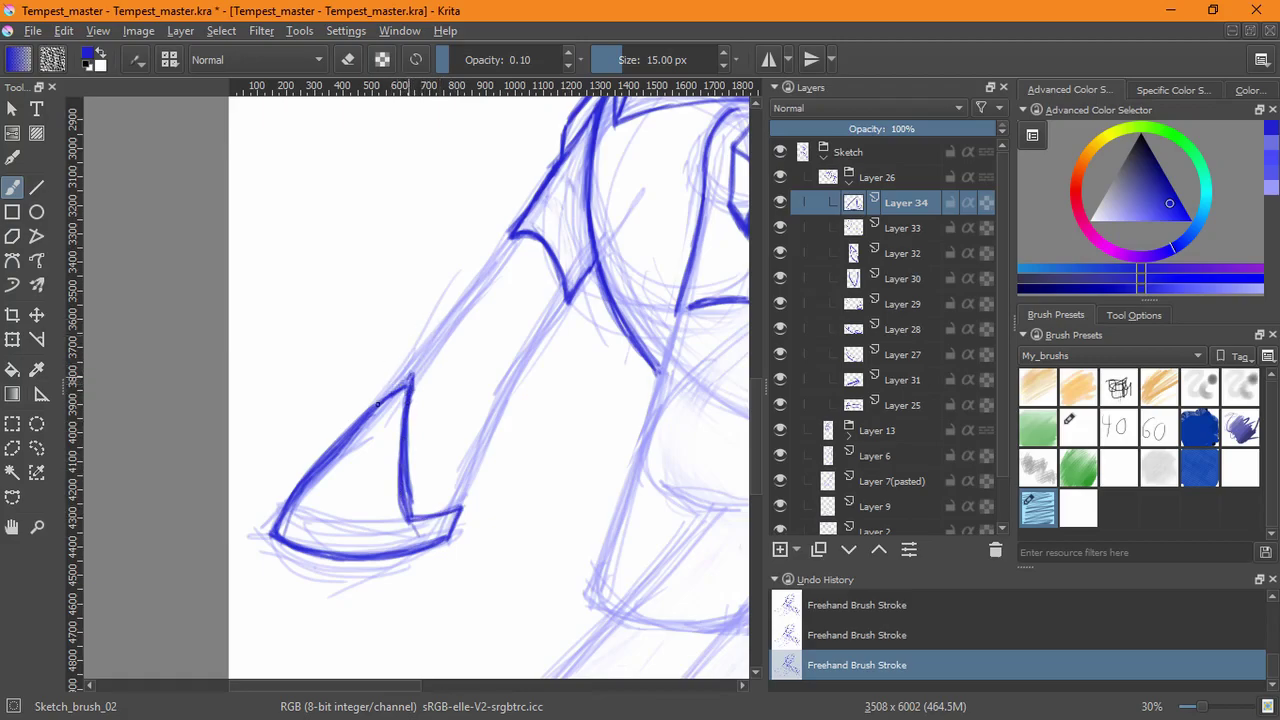
left_click_drag(353, 430, 283, 521)
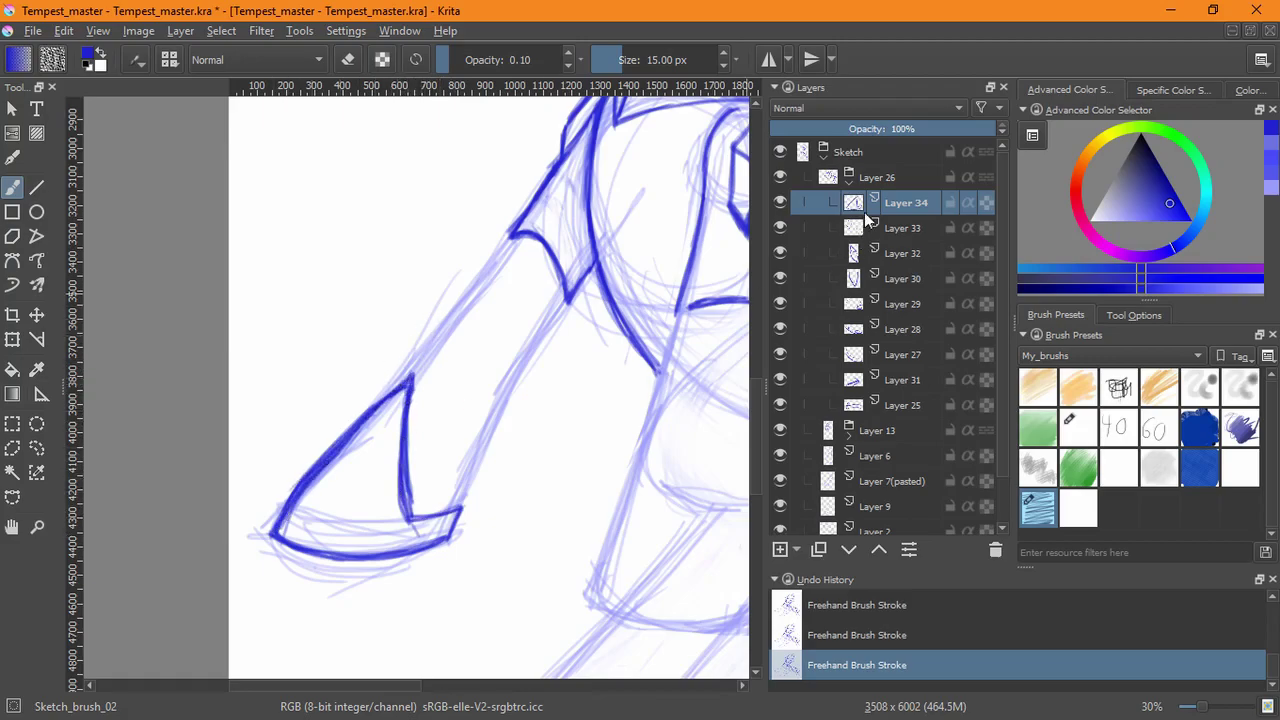
left_click(877, 126)
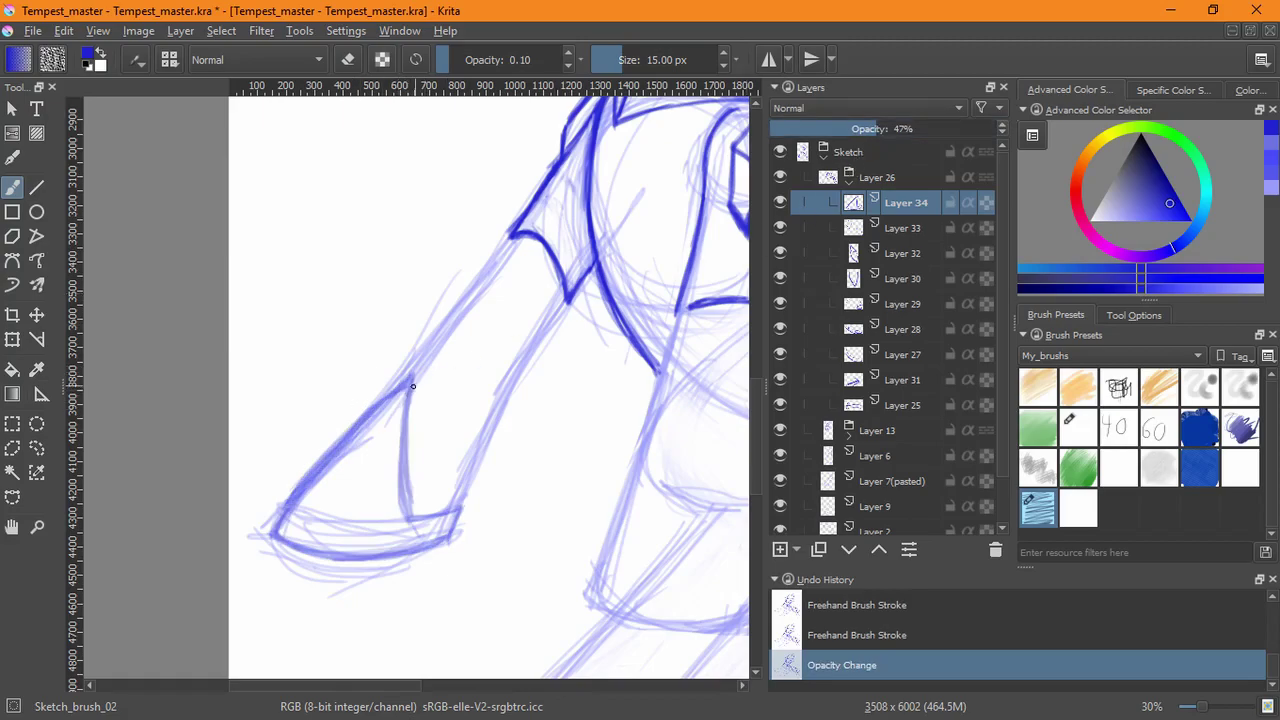
left_click_drag(411, 377, 413, 382)
key("ctrl+z")
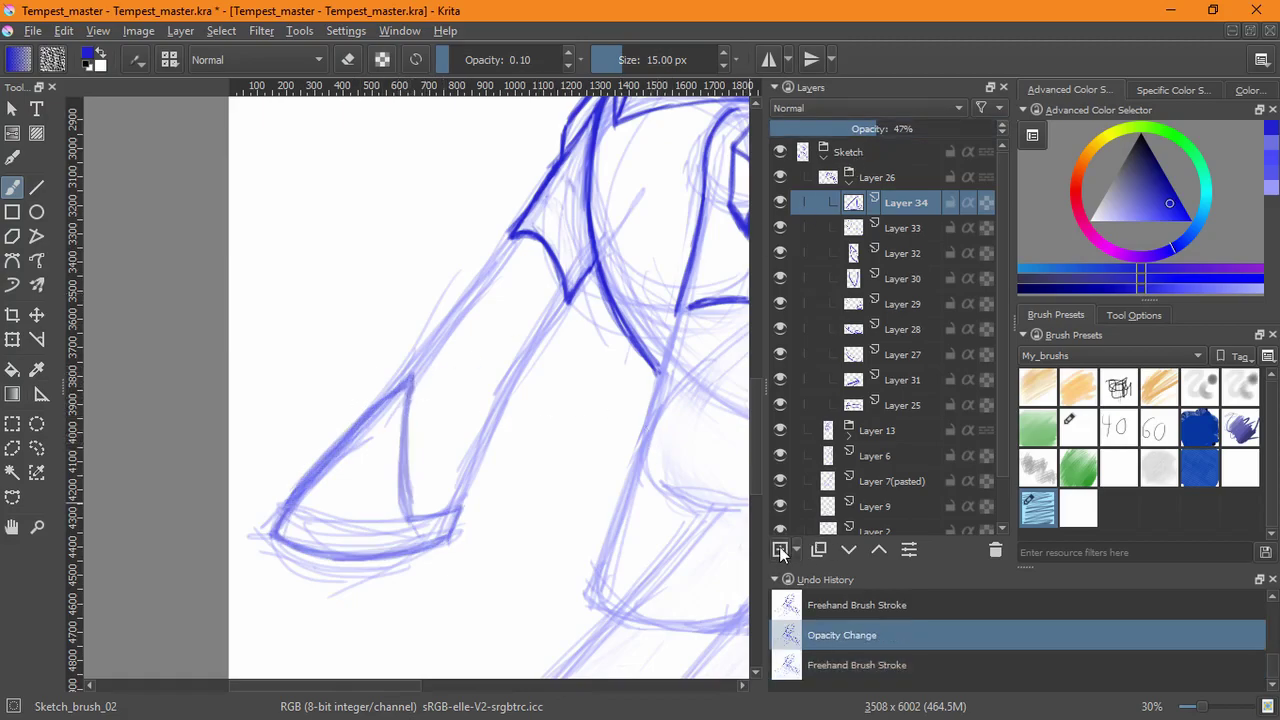
- Add a new layer and draw the boot's top tip, its heel edges and a small notch beside the heel
left_click(780, 550)
left_click_drag(410, 380, 409, 418)
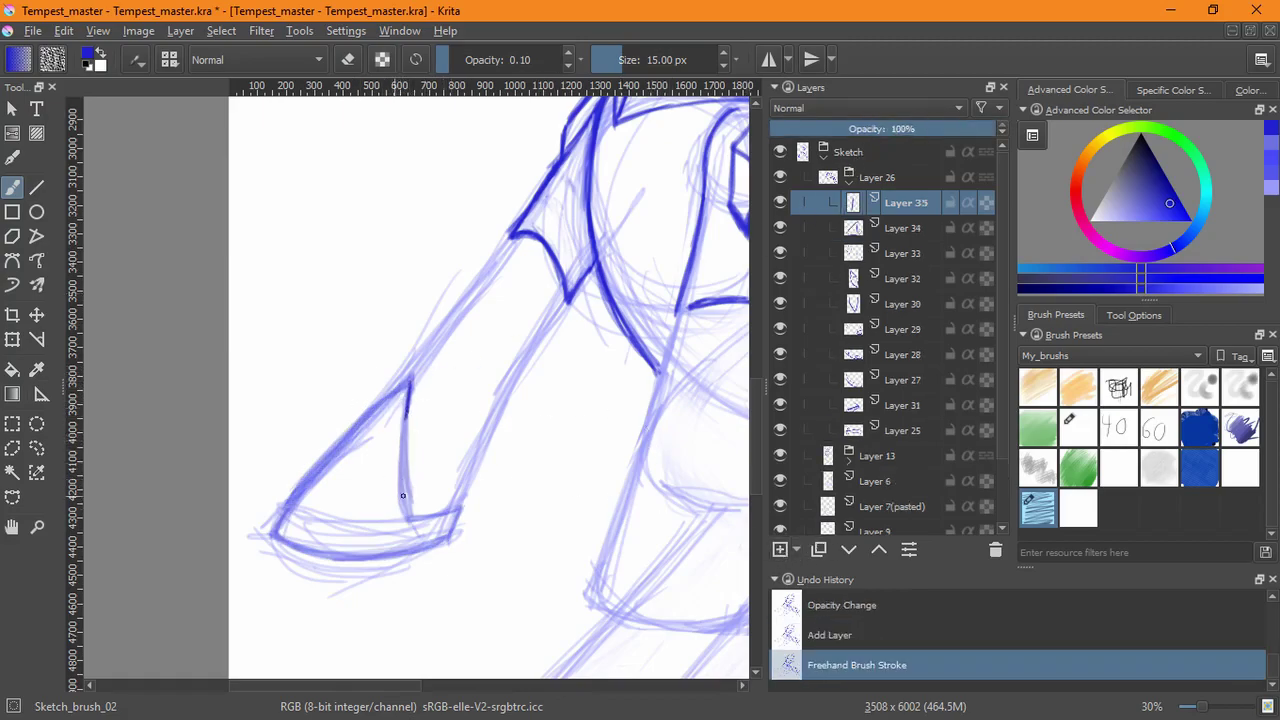
scroll(400, 494, "up", 3)
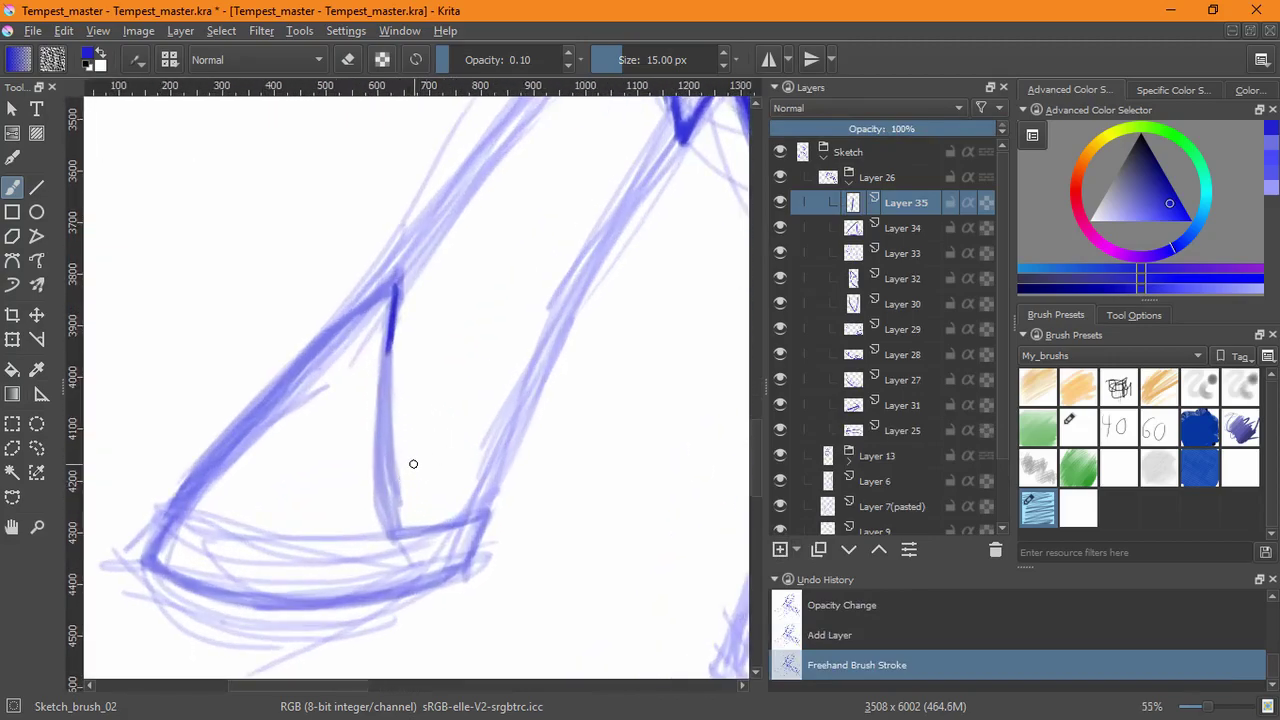
mouse_move(401, 535)
left_mouse_down()
mouse_move(362, 540)
mouse_move(406, 534)
mouse_move(394, 500)
mouse_move(366, 532)
mouse_move(494, 498)
mouse_move(466, 562)
left_mouse_up()
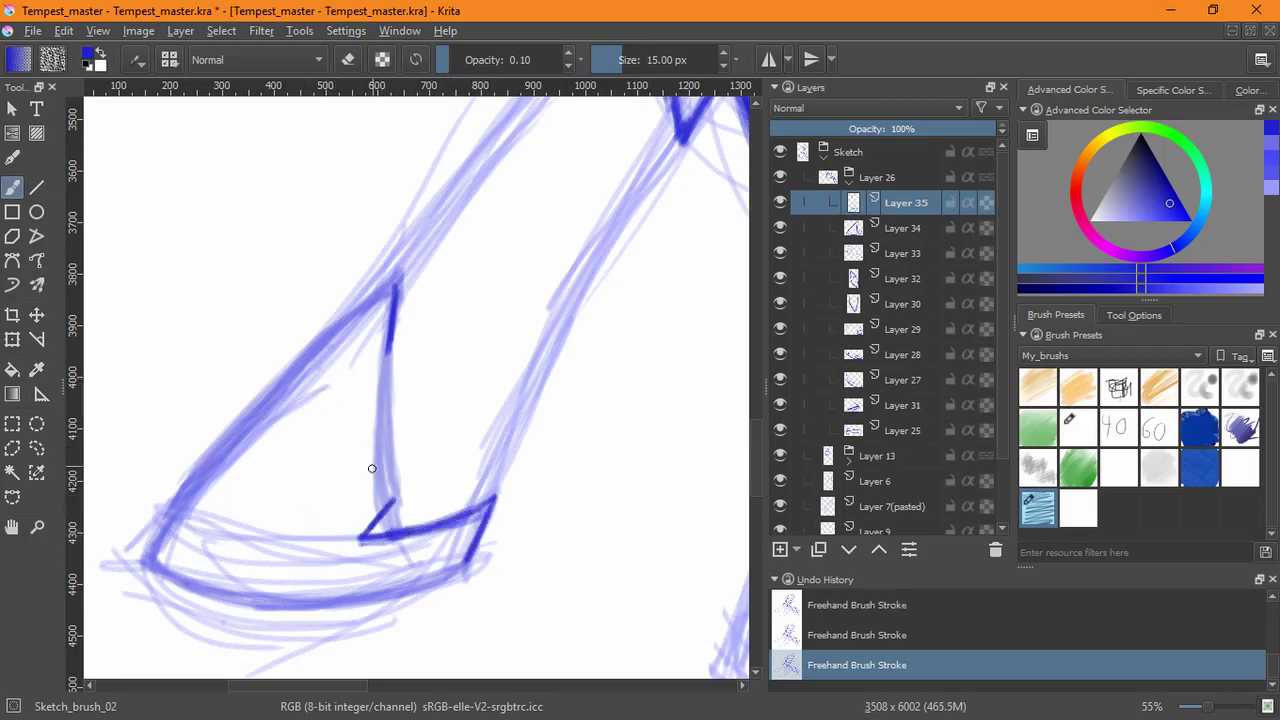
- Draw the jagged spike inside the raised foreleg's boot, linking its top tip to the notch near the heel
mouse_move(386, 458)
left_mouse_down()
mouse_move(367, 443)
mouse_move(386, 445)
mouse_move(287, 538)
mouse_move(348, 462)
left_mouse_up()
mouse_move(289, 537)
left_mouse_down()
mouse_move(394, 417)
mouse_move(388, 482)
left_mouse_up()
mouse_move(374, 375)
left_mouse_down()
mouse_move(287, 538)
mouse_move(388, 361)
mouse_move(300, 505)
left_mouse_up()
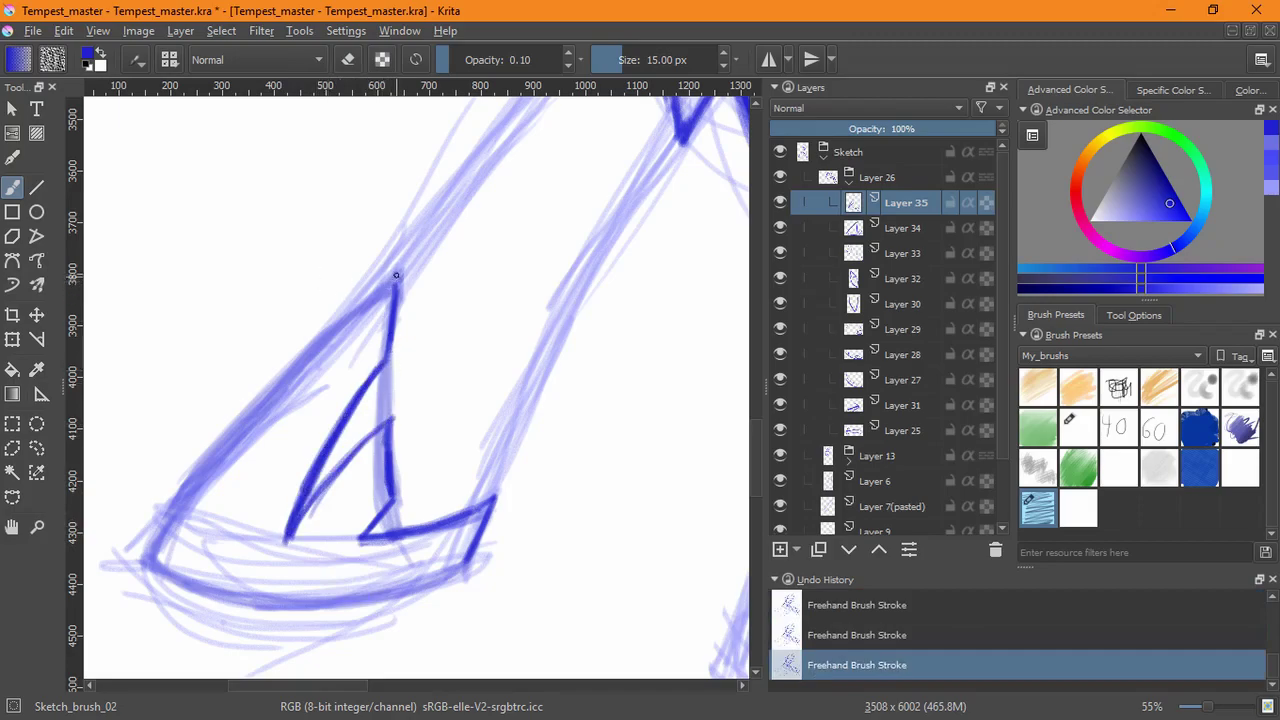
- Trace the raised foreleg boot's front edge and curved sole in dark lines over the faded guide
mouse_move(399, 275)
left_mouse_down()
mouse_move(338, 312)
mouse_move(150, 555)
mouse_move(230, 425)
mouse_move(341, 311)
mouse_move(264, 398)
left_mouse_up()
mouse_move(585, 556)
left_mouse_down()
mouse_move(406, 634)
mouse_move(285, 589)
left_mouse_up()
left_click_drag(228, 225, 243, 266)
mouse_move(209, 205)
left_mouse_down()
mouse_move(188, 322)
mouse_move(226, 490)
mouse_move(260, 510)
mouse_move(201, 224)
left_mouse_up()
key("5")
- On the faded Layer 34, sketch the near foreleg boot's pointed top as two curved guide lines spreading toward the hoof's sides
left_click_drag(594, 380, 540, 550)
left_click_drag(630, 490, 388, 598)
left_click_drag(513, 580, 516, 518)
left_click_drag(551, 501, 563, 523)
left_click(863, 228)
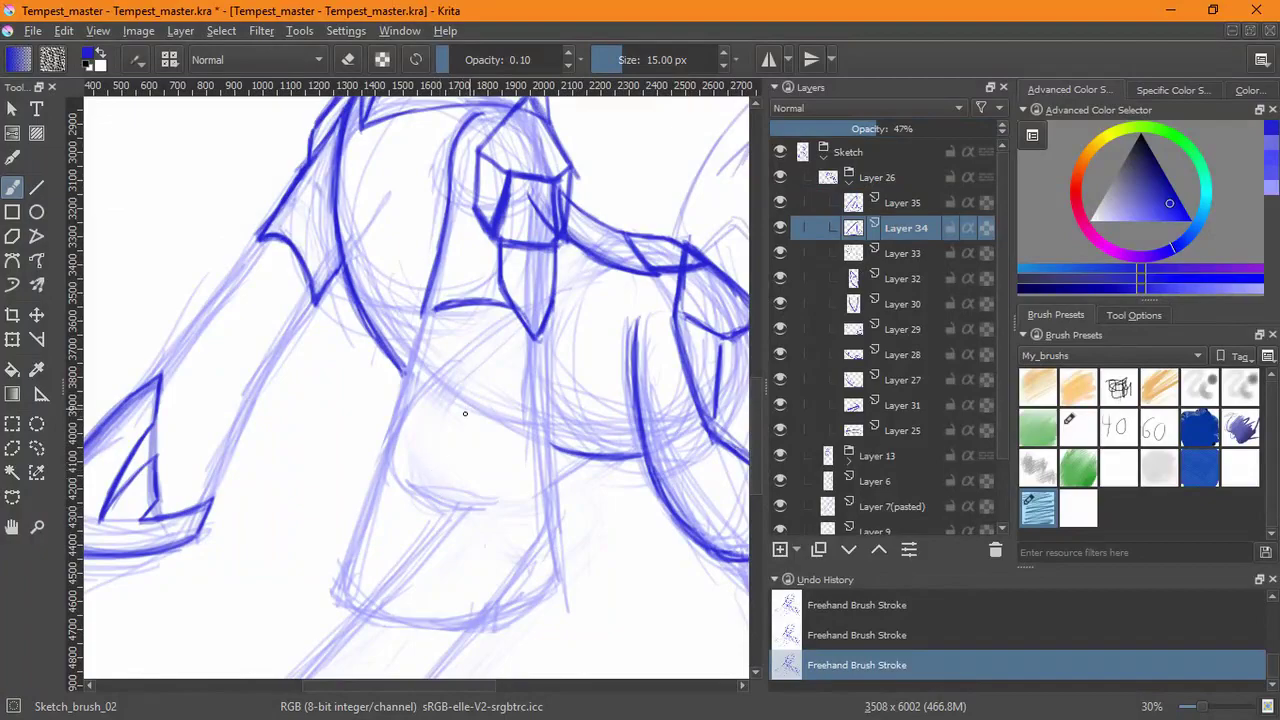
left_click_drag(432, 443, 458, 401)
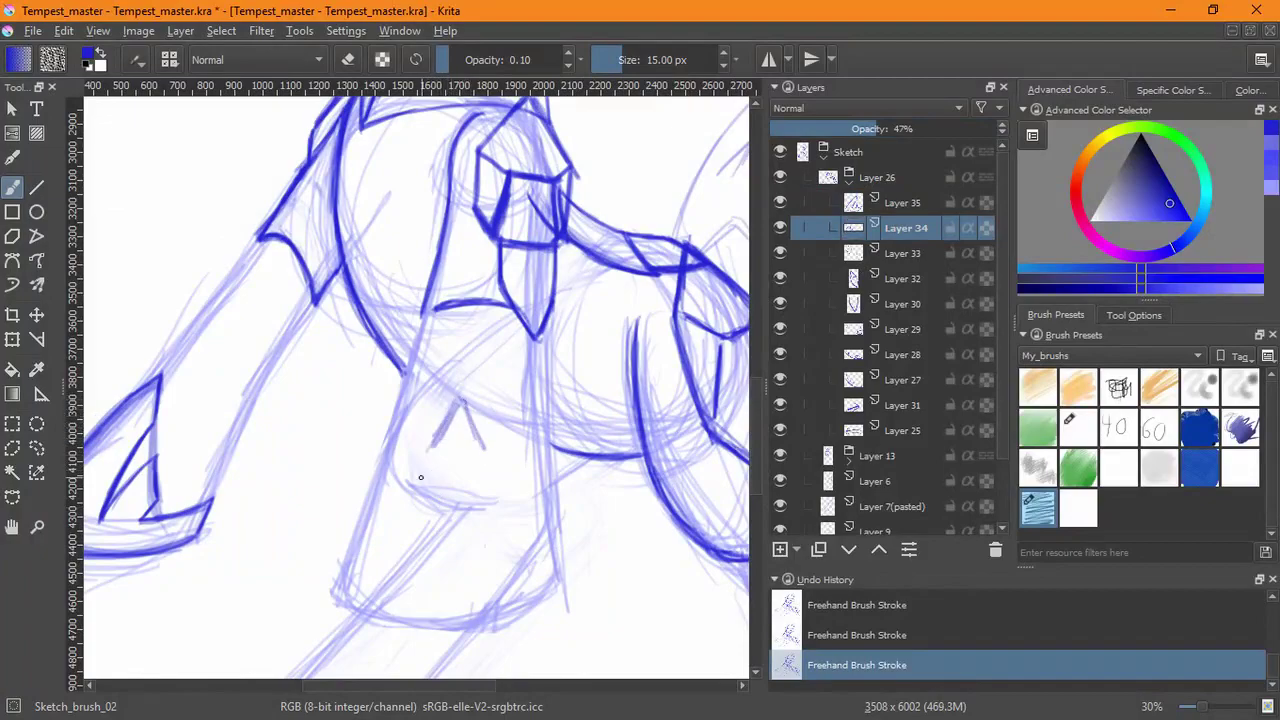
mouse_move(420, 467)
left_mouse_down()
mouse_move(364, 528)
mouse_move(432, 444)
mouse_move(540, 530)
mouse_move(466, 394)
mouse_move(540, 530)
left_mouse_up()
left_click_drag(540, 530, 466, 396)
mouse_move(381, 510)
left_mouse_down()
mouse_move(355, 545)
mouse_move(435, 443)
left_mouse_up()
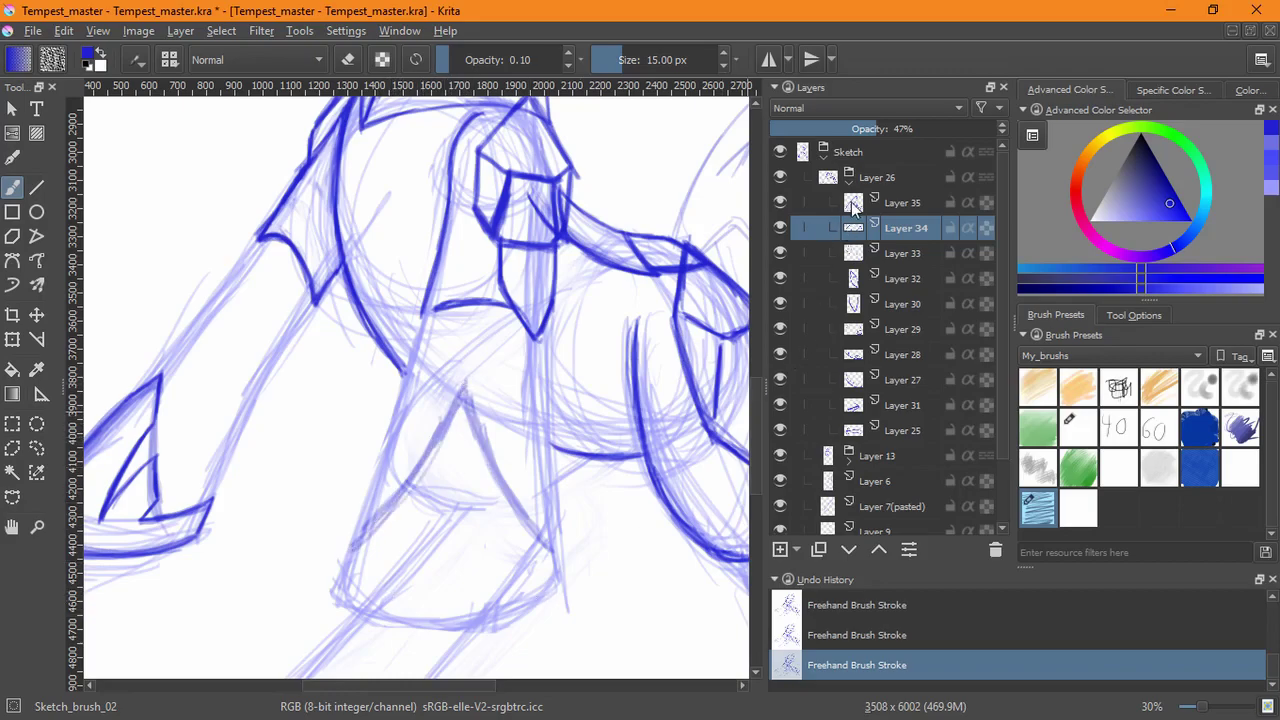
- On Layer 35, draw the near foreleg boot's rear corner with its notch line and the curved sole
left_click(853, 204)
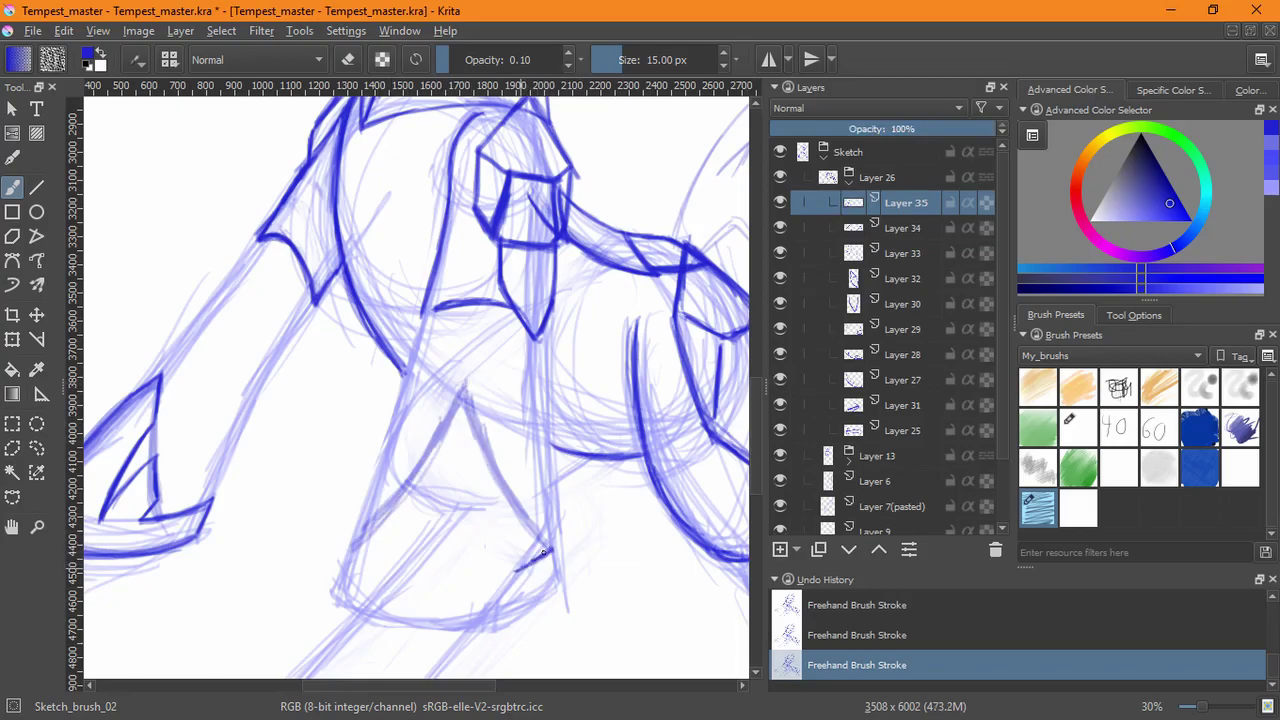
left_click_drag(644, 549, 236, 236)
mouse_move(145, 300)
left_mouse_down()
mouse_move(206, 477)
mouse_move(220, 400)
mouse_move(262, 326)
mouse_move(374, 246)
left_mouse_up()
mouse_move(520, 315)
left_mouse_down()
mouse_move(398, 268)
mouse_move(308, 287)
mouse_move(277, 360)
mouse_move(277, 480)
mouse_move(371, 592)
left_mouse_up()
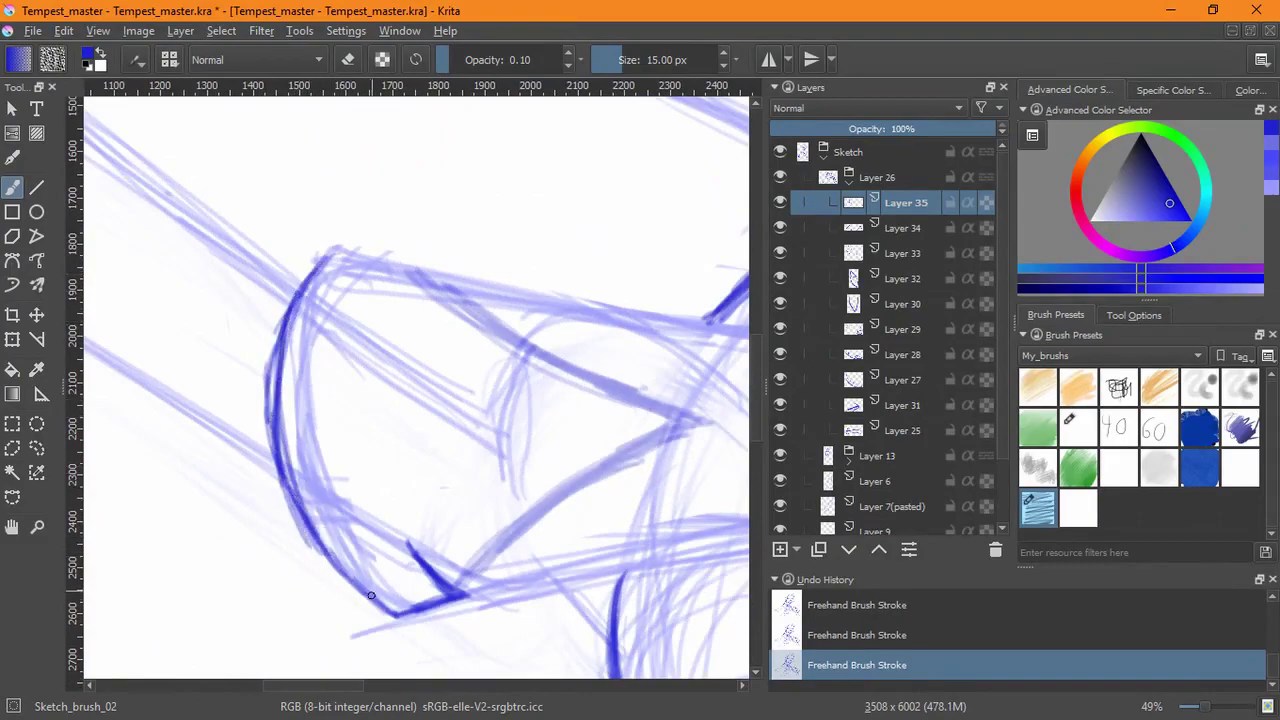
key("5")
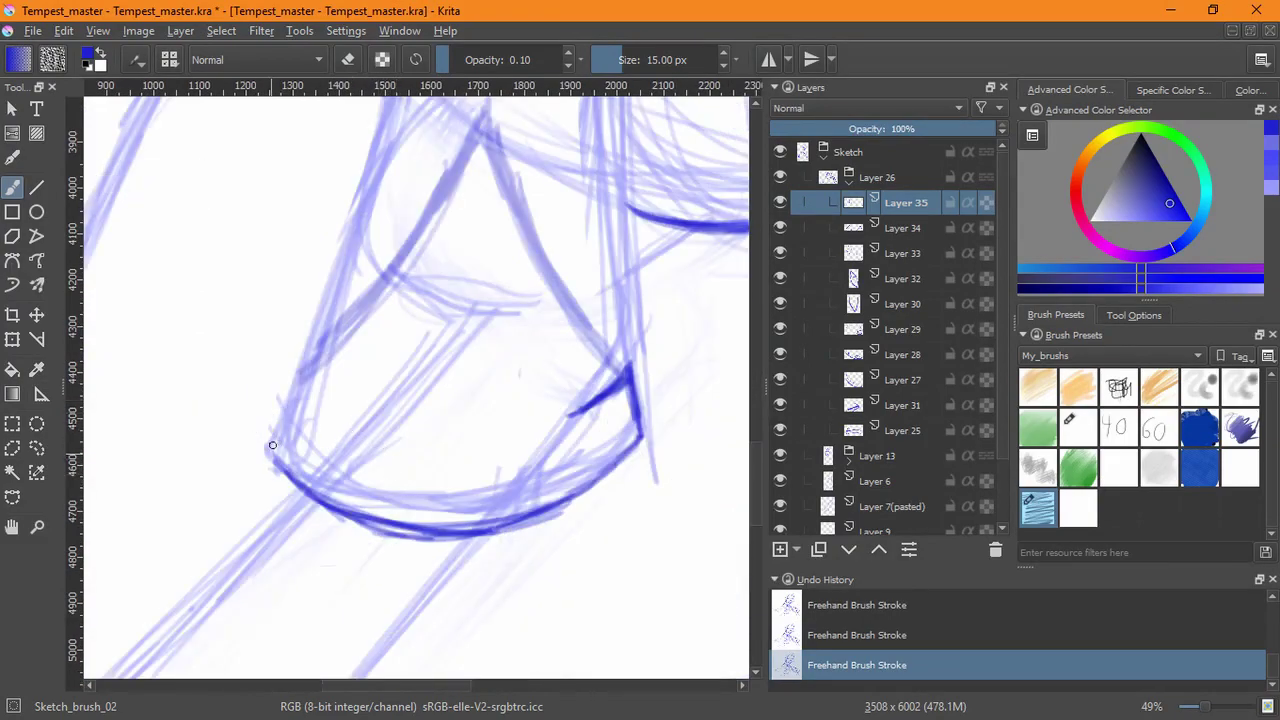
- Draw the near boot's front edge and complete a small pointed notch at both its front and rear corners
mouse_move(297, 385)
left_mouse_down()
mouse_move(273, 445)
mouse_move(294, 388)
mouse_move(343, 418)
left_mouse_up()
left_click_drag(330, 337, 342, 413)
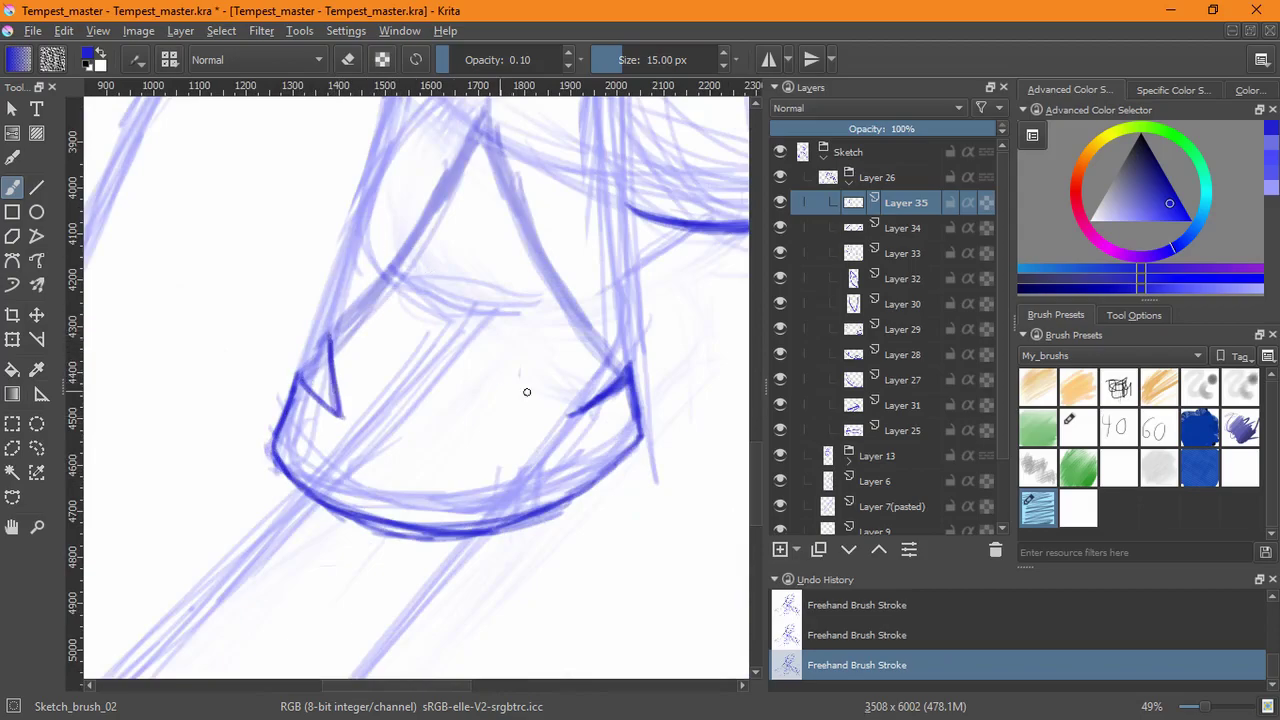
left_click_drag(604, 345, 572, 414)
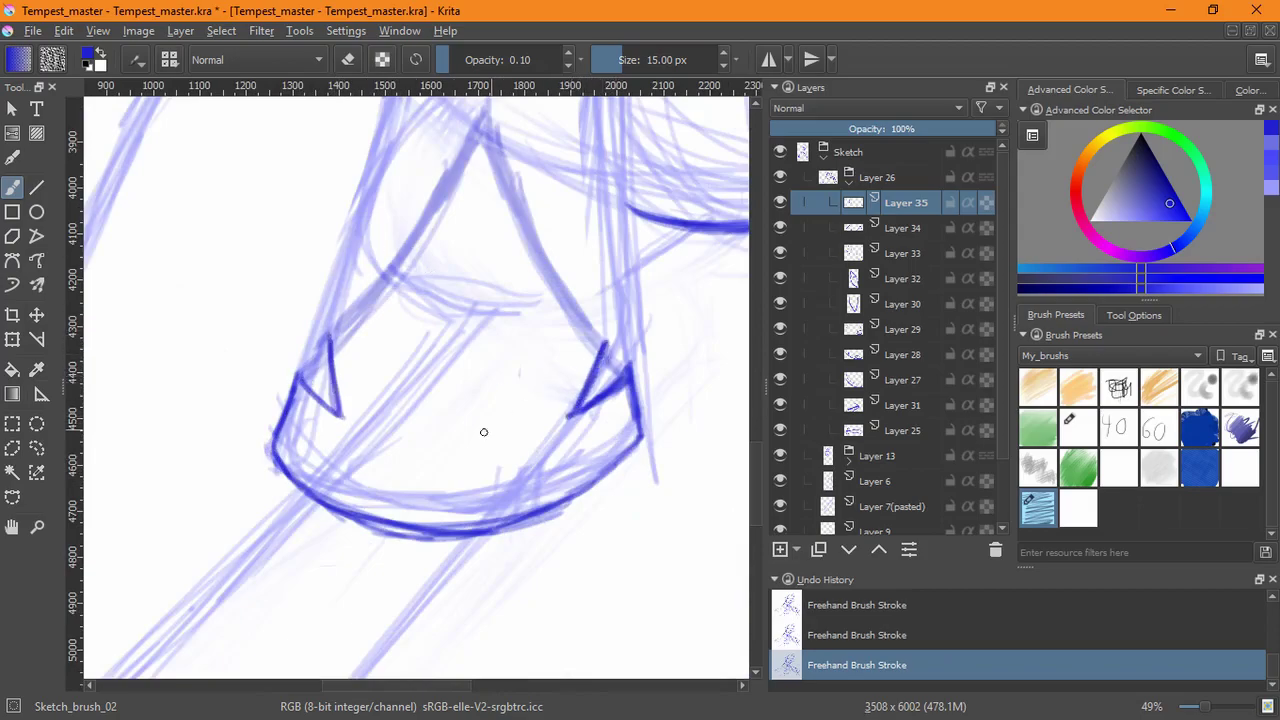
- Draw the near foreleg boot's central peak on Layer 35 with a deep narrow notch on either side of it
mouse_move(484, 106)
left_mouse_down()
mouse_move(454, 165)
mouse_move(477, 159)
mouse_move(486, 112)
mouse_move(520, 228)
left_mouse_up()
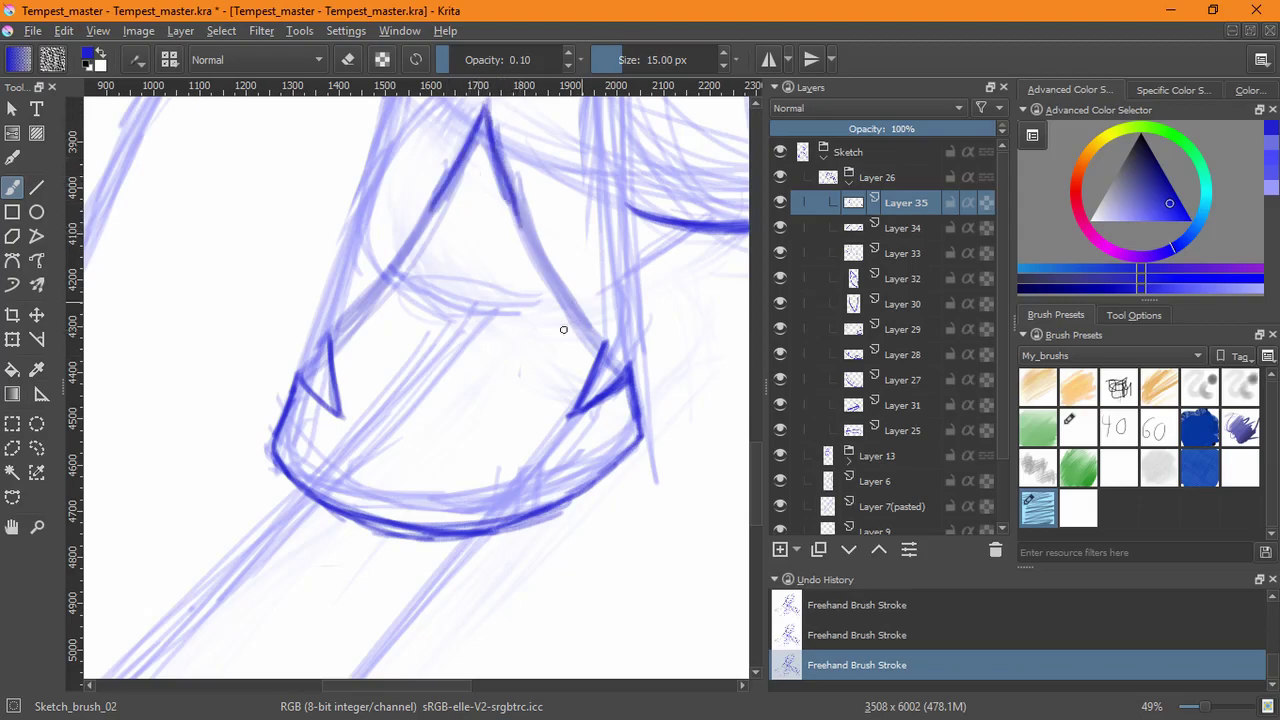
mouse_move(507, 413)
left_mouse_down()
mouse_move(557, 286)
mouse_move(506, 416)
left_mouse_up()
left_click_drag(560, 279, 602, 348)
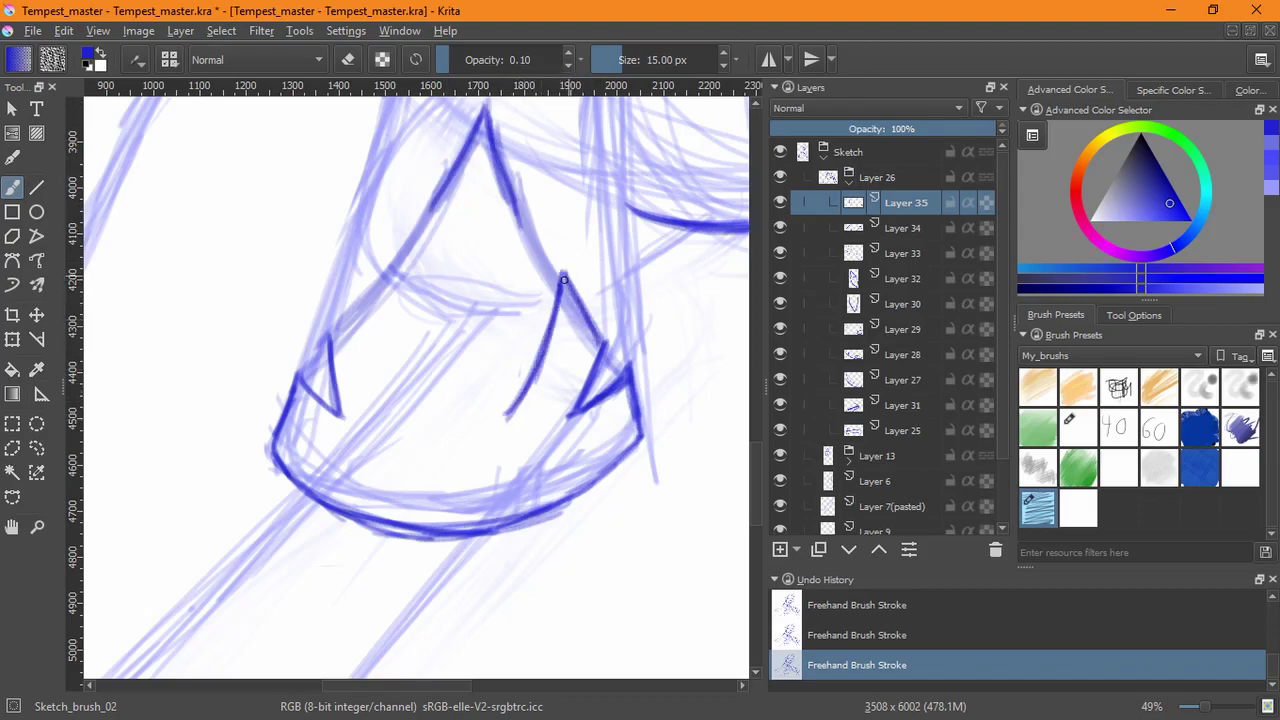
mouse_move(331, 337)
left_mouse_down()
mouse_move(378, 266)
mouse_move(398, 398)
left_mouse_up()
left_click_drag(380, 290, 399, 414)
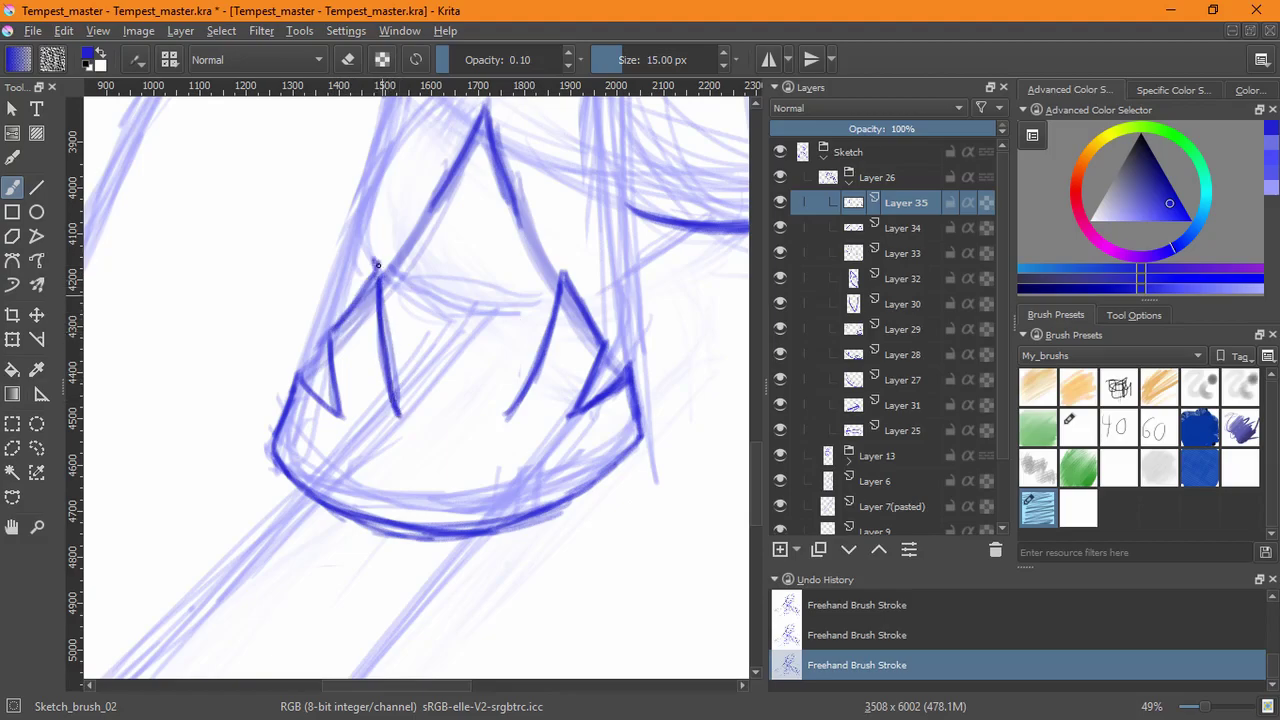
mouse_move(409, 251)
left_mouse_down()
mouse_move(396, 409)
mouse_move(408, 236)
left_mouse_up()
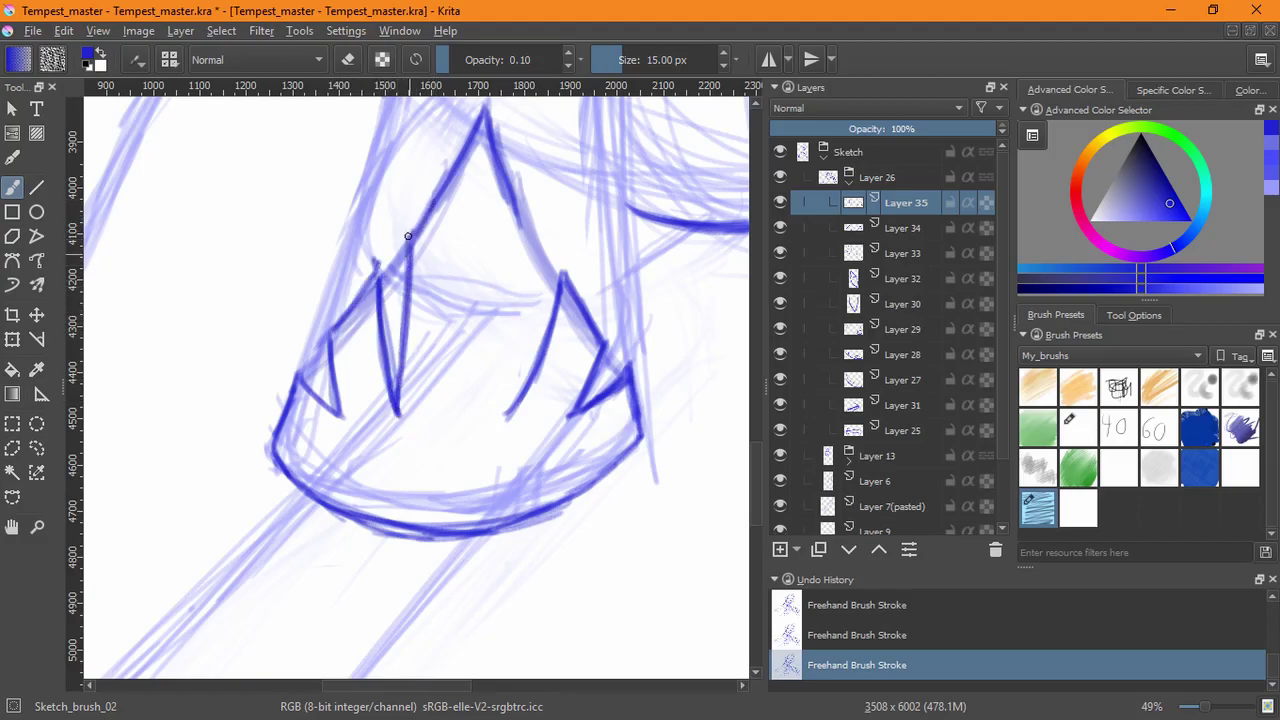
mouse_move(502, 172)
left_mouse_down()
mouse_move(526, 276)
mouse_move(528, 240)
mouse_move(503, 398)
left_mouse_up()
mouse_move(525, 240)
left_mouse_down()
mouse_move(502, 402)
mouse_move(488, 285)
mouse_move(490, 385)
mouse_move(515, 208)
mouse_move(498, 415)
left_mouse_up()
- Widen the near boot's left deep notch toward the central peak and darken the edges of its notches
left_click_drag(516, 206, 491, 348)
mouse_move(433, 198)
left_mouse_down()
mouse_move(437, 336)
mouse_move(400, 418)
mouse_move(431, 328)
mouse_move(432, 222)
mouse_move(432, 338)
left_mouse_up()
left_click_drag(436, 280, 425, 378)
mouse_move(378, 282)
left_mouse_down()
mouse_move(398, 420)
mouse_move(372, 300)
mouse_move(396, 400)
left_mouse_up()
left_click_drag(394, 392, 376, 322)
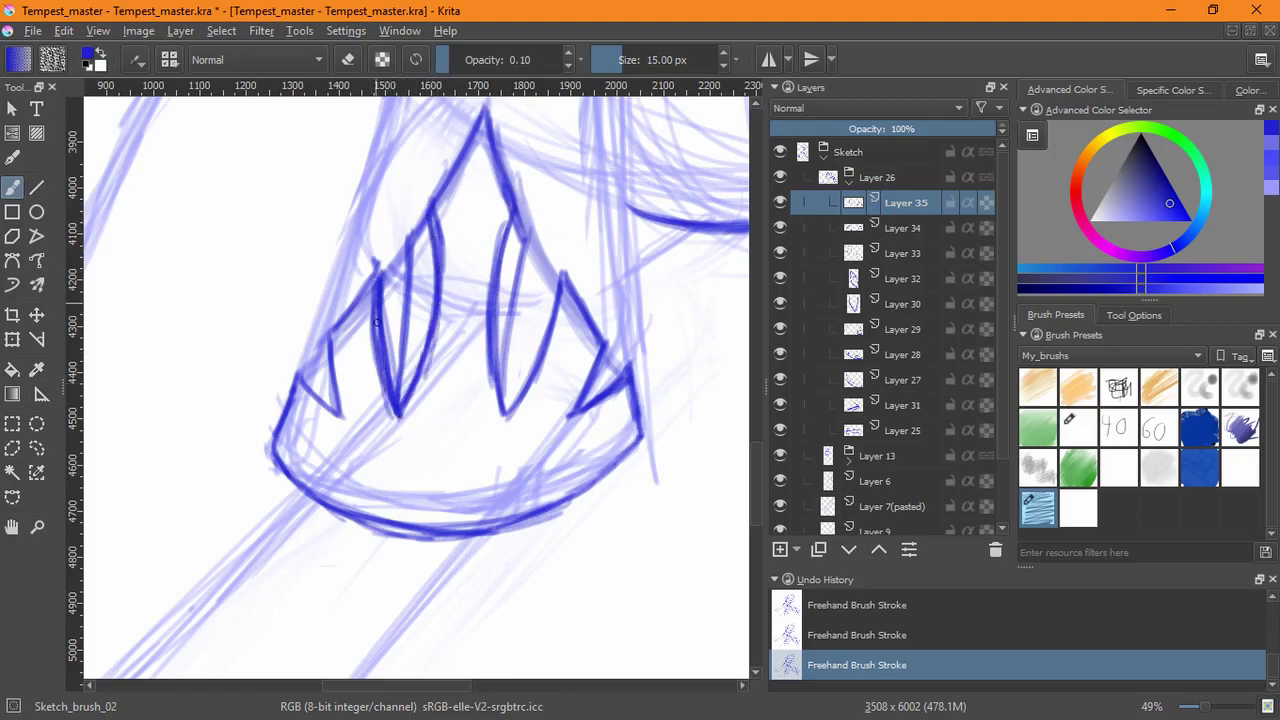
left_click_drag(606, 346, 566, 418)
left_click_drag(330, 332, 341, 417)
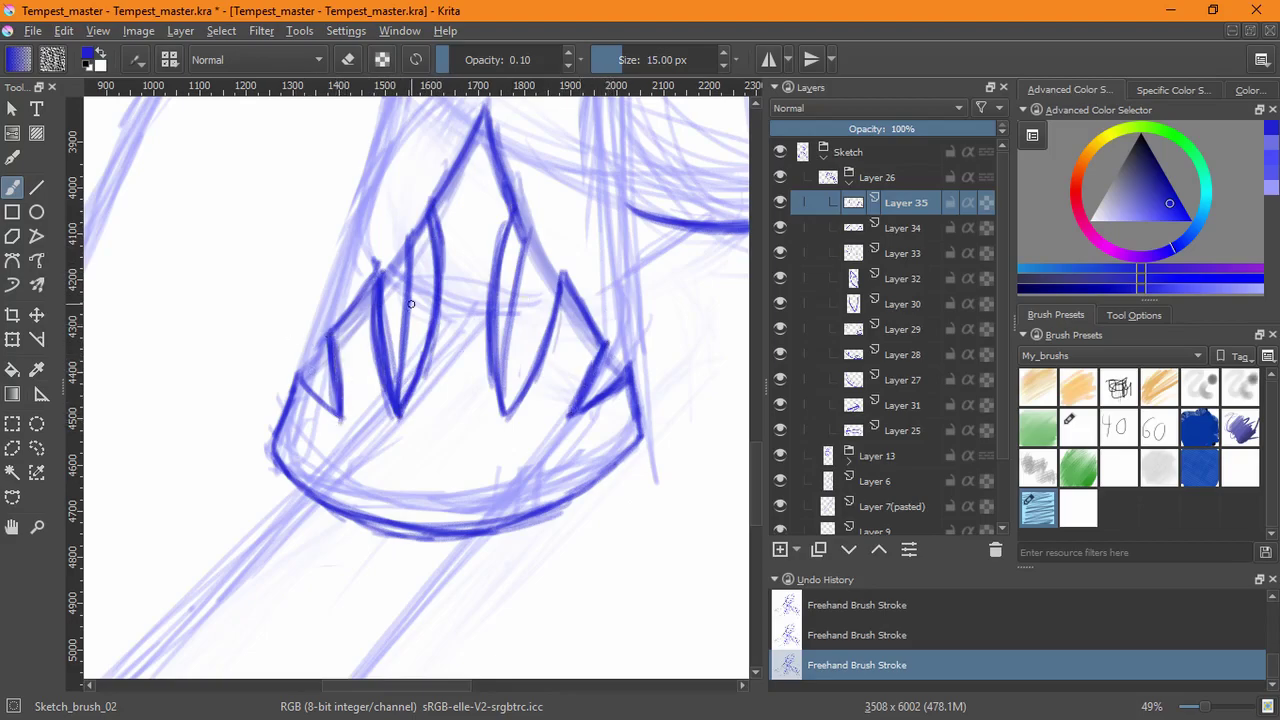
- Erase the extra inner lines of the near boot's two deep notches and redraw the left notch's curved edge
key("e")
mouse_move(406, 294)
left_mouse_down()
mouse_move(415, 206)
mouse_move(400, 404)
mouse_move(381, 295)
left_mouse_up()
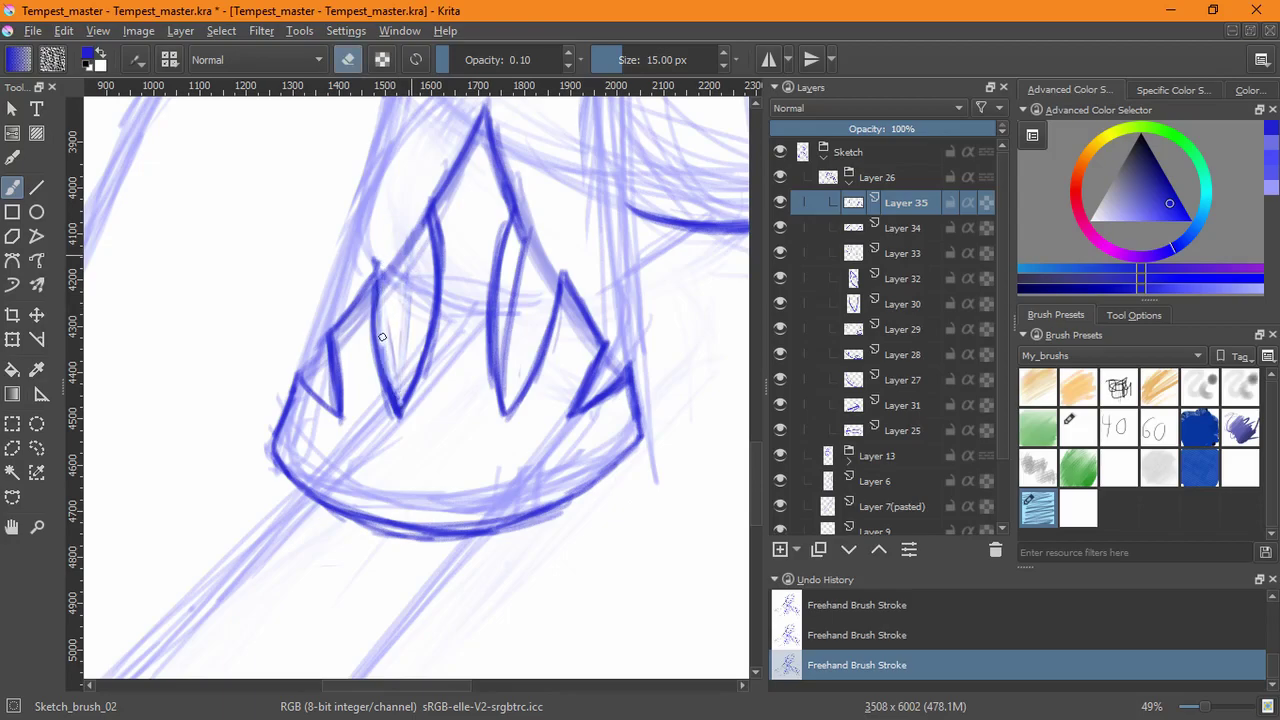
left_click_drag(381, 341, 399, 402)
left_click_drag(524, 218, 505, 340)
mouse_move(431, 204)
left_mouse_down()
mouse_move(440, 246)
mouse_move(431, 207)
left_mouse_up()
mouse_move(431, 207)
left_mouse_down()
mouse_move(439, 288)
mouse_move(427, 221)
mouse_move(414, 370)
left_mouse_up()
left_click_drag(529, 234, 503, 340)
key("e")
left_click_drag(432, 200, 430, 358)
mouse_move(430, 358)
left_mouse_down()
mouse_move(435, 295)
mouse_move(411, 371)
left_mouse_up()
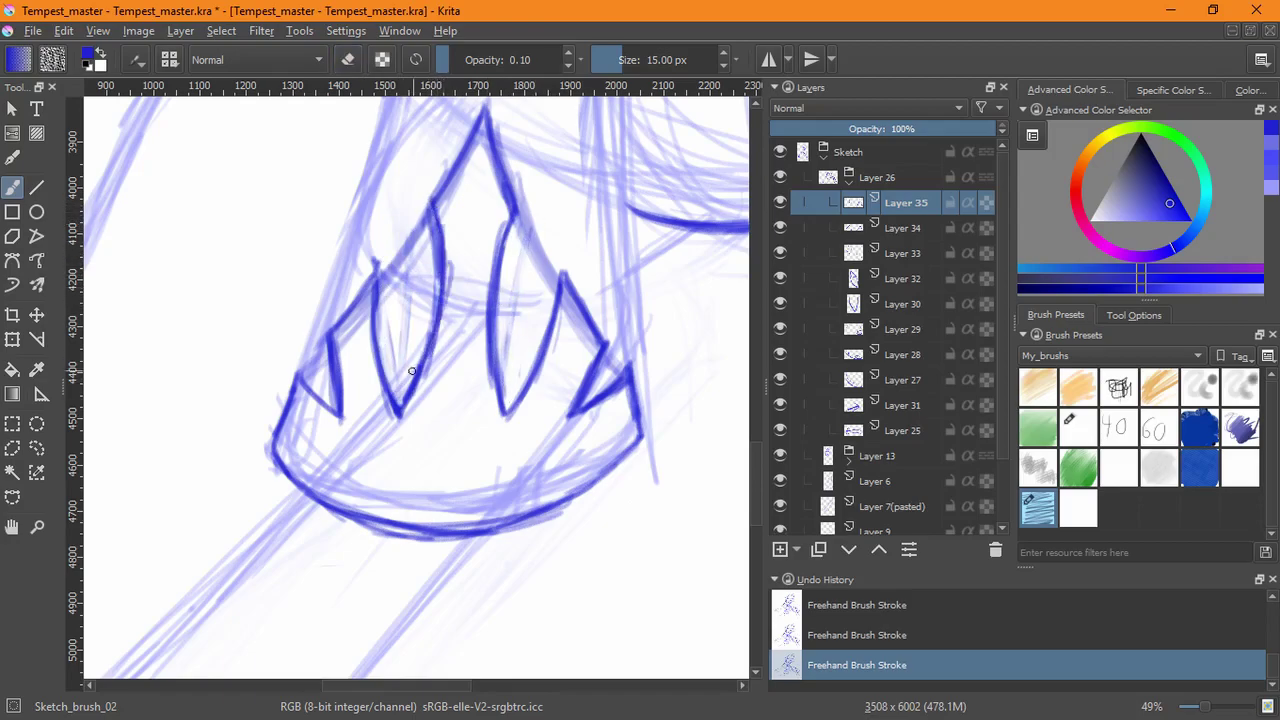
left_click(12, 339)
left_click(36, 447)
scroll(563, 232, "down", 2)
mouse_move(655, 288)
left_mouse_down()
mouse_move(657, 386)
mouse_move(650, 287)
left_mouse_up()
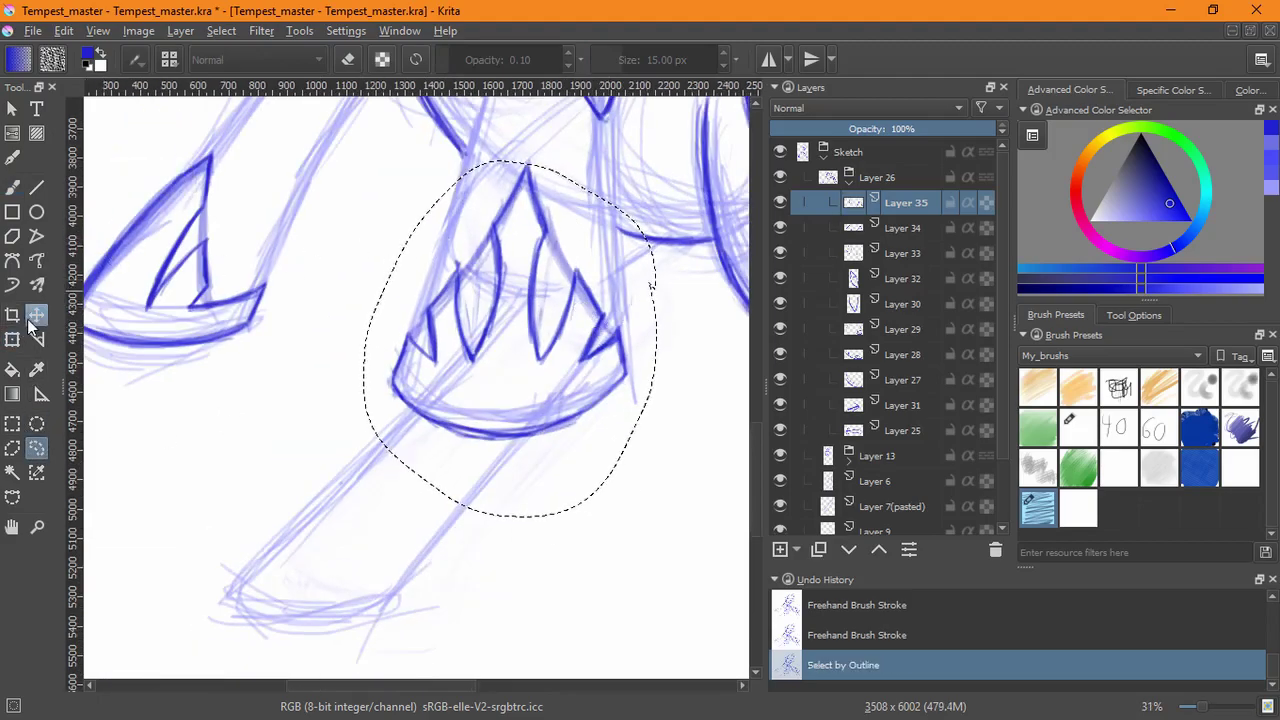
left_click(330, 380)
scroll(586, 371, "down", 3)
left_click_drag(586, 371, 491, 558)
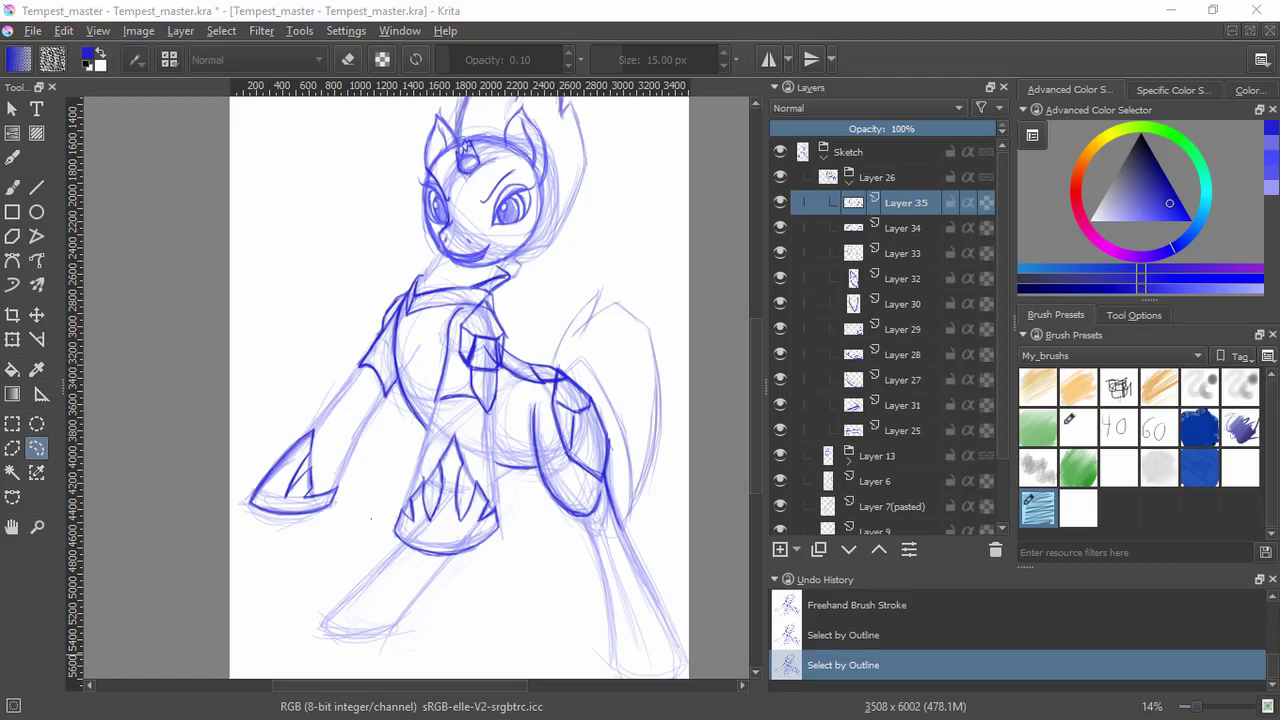
mouse_move(512, 508)
left_mouse_down()
mouse_move(486, 560)
mouse_move(533, 493)
left_mouse_up()
- Undo the outline selections, erasures and notch widening on the near foreleg boot, back to its simple narrow notches
key("ctrl+z")
scroll(533, 493, "up", 5)
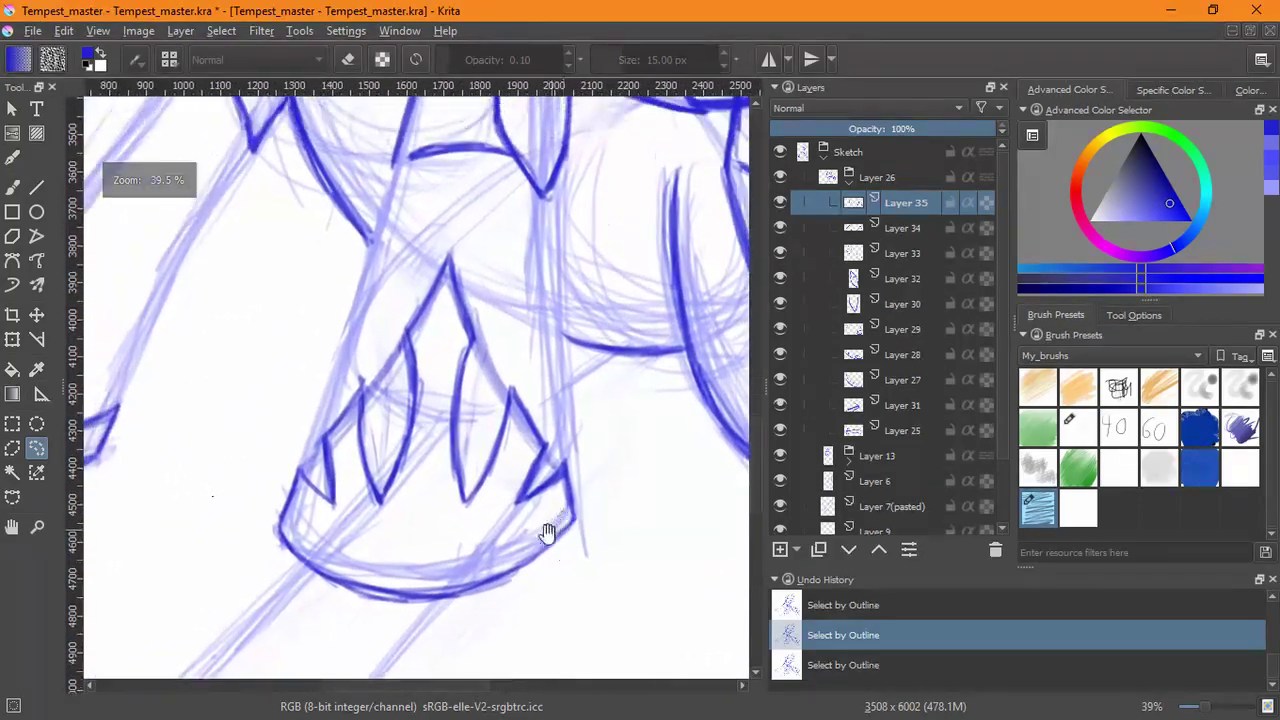
scroll(480, 520, "down", 3)
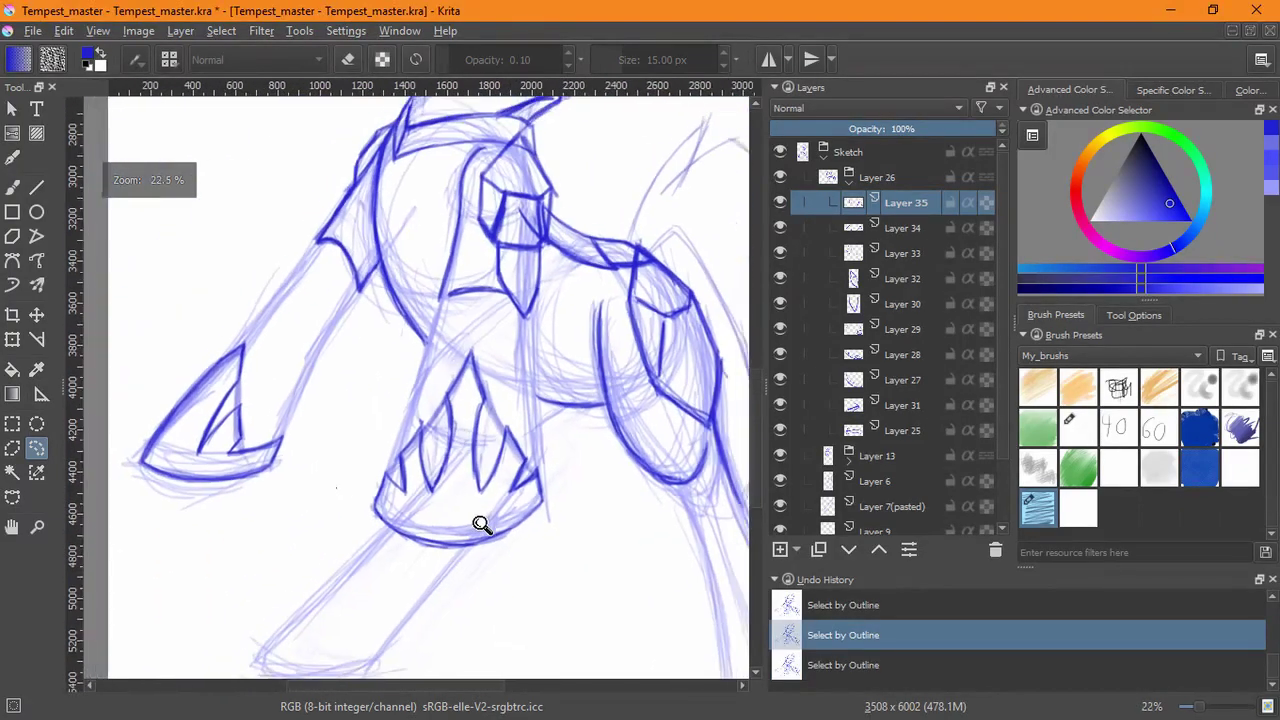
scroll(490, 505, "up", 1)
key("ctrl+z")
key("ctrl+z")
key("ctrl+z")
key("ctrl+z")
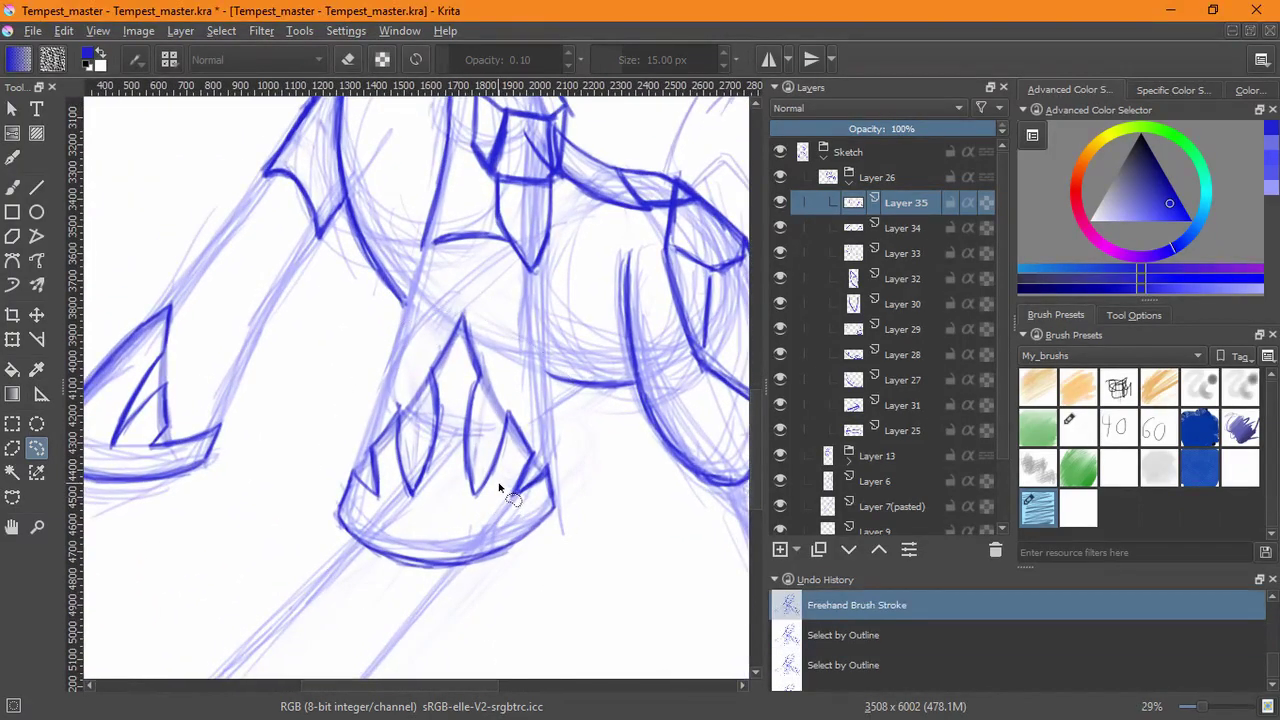
key("ctrl+z")
key("ctrl+z")
key("ctrl+z")
key("ctrl+z")
key("ctrl+z")
key("ctrl+z")
key("ctrl+z")
key("ctrl+z")
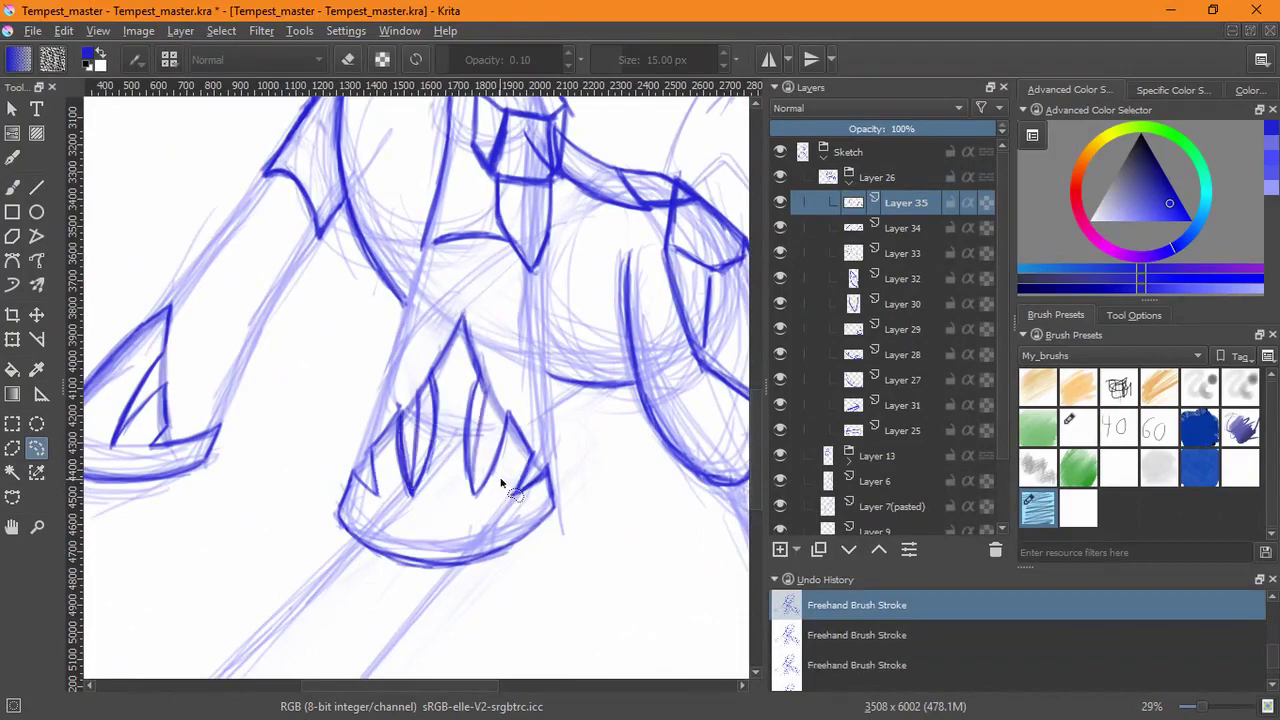
key("ctrl+z")
key("ctrl+z")
key("ctrl+z")
key("ctrl+z")
key("ctrl+z")
key("ctrl+z")
key("ctrl+z")
key("ctrl+z")
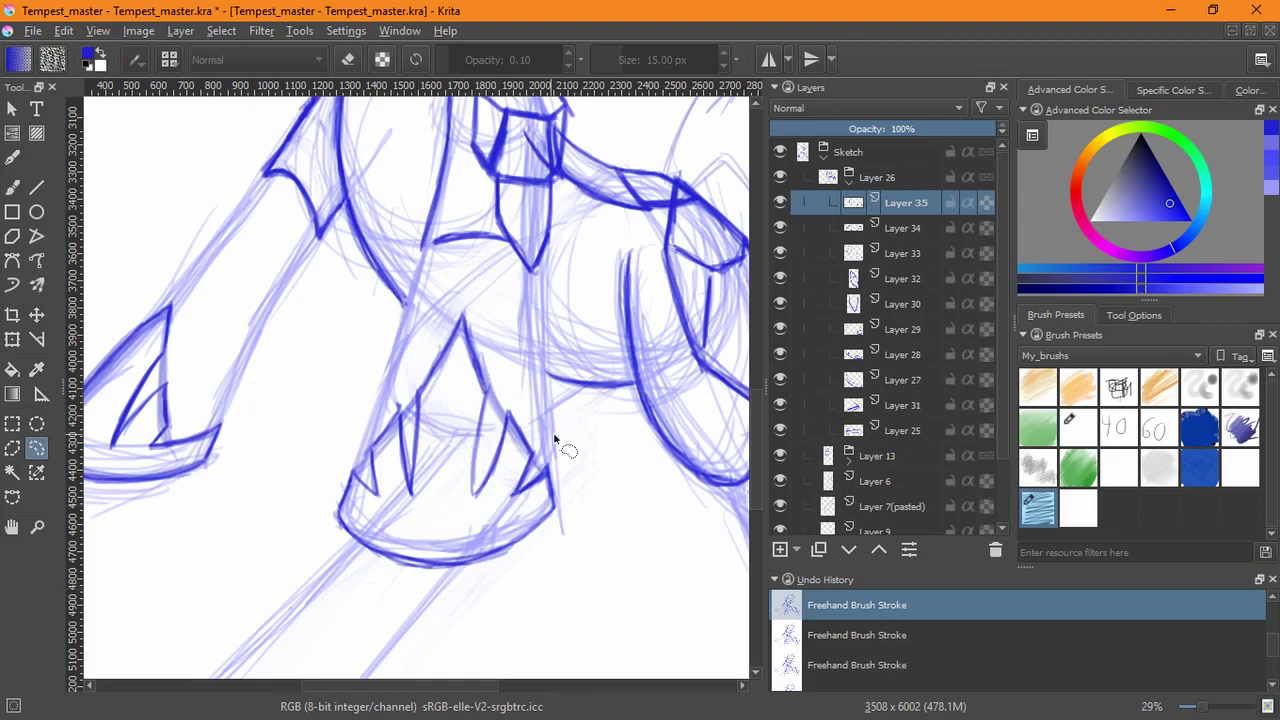
- On the faded Layer 34, sketch guide lines for the forward-reaching hind boot's front edge, rear corner and curved sole
scroll(570, 383, "down", 5)
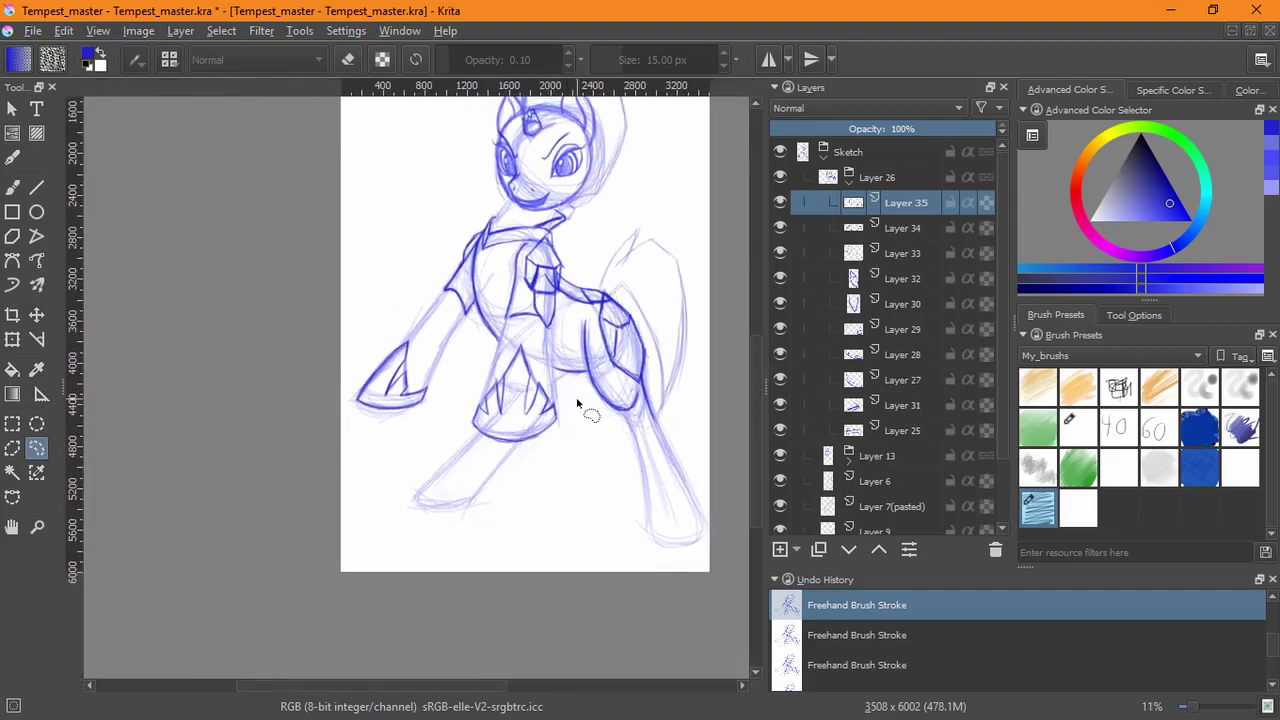
left_click_drag(573, 398, 499, 376)
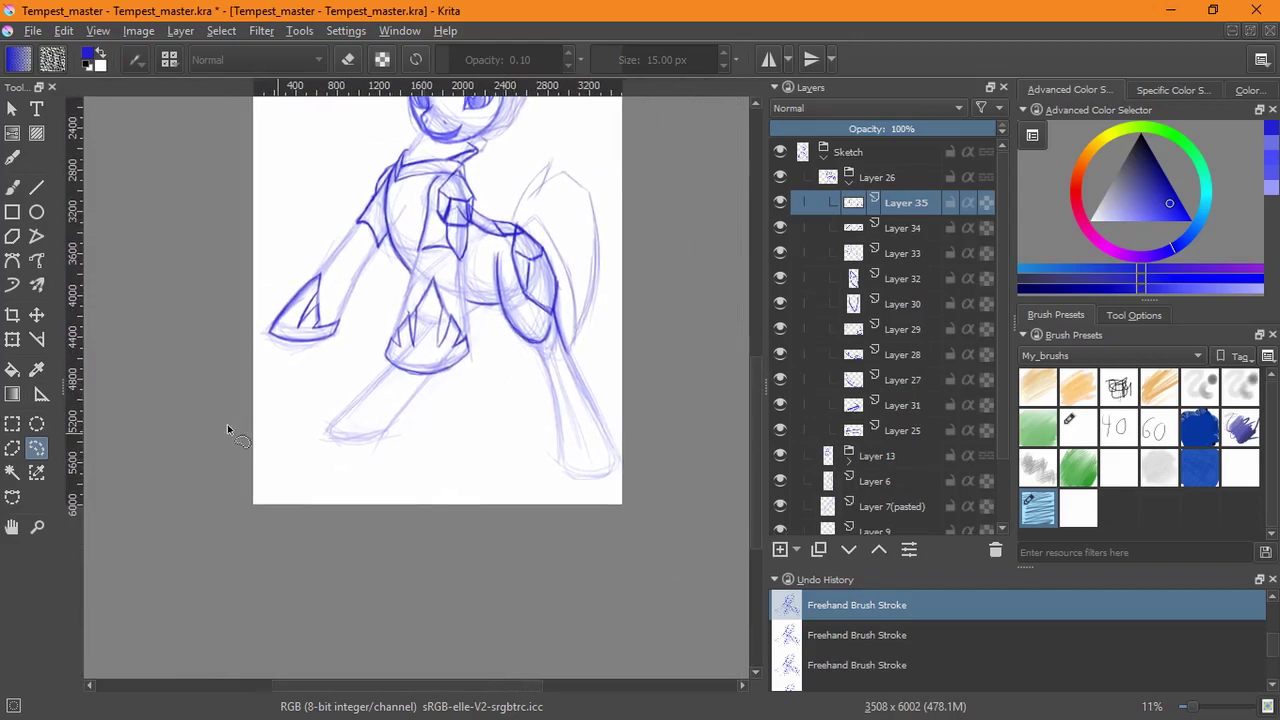
key("Page_Down")
left_click(12, 187)
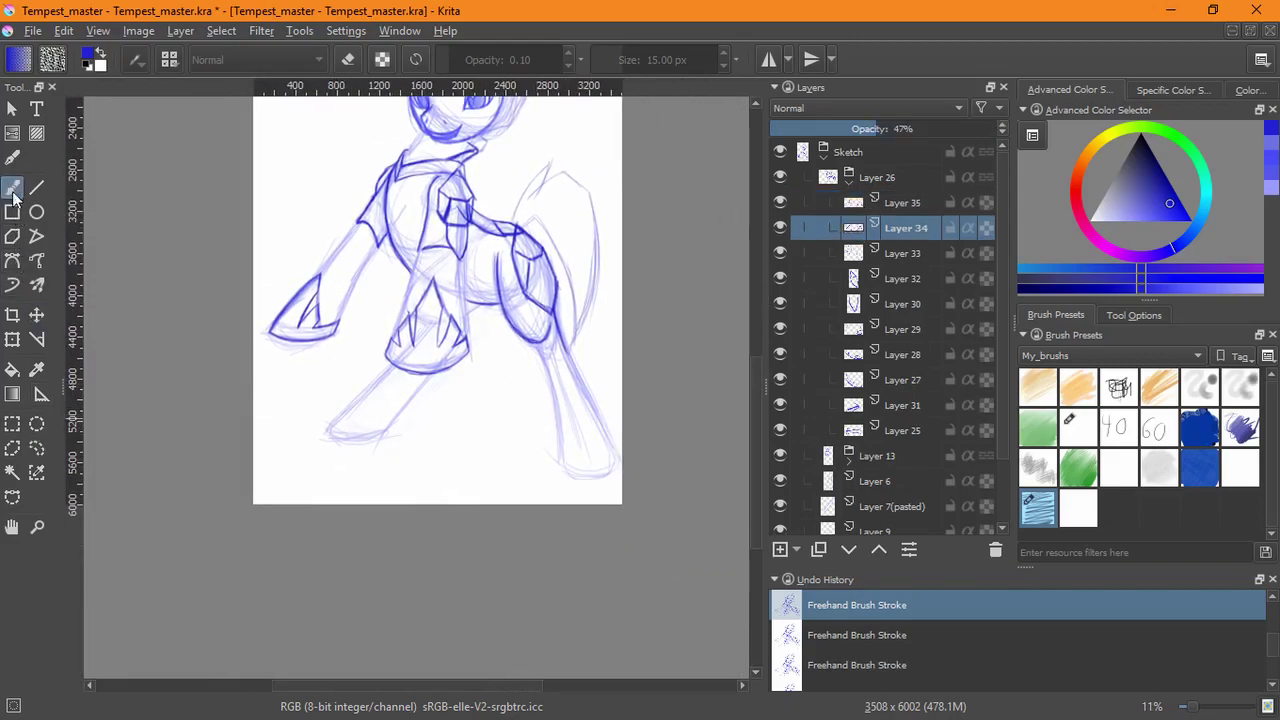
left_click_drag(346, 438, 465, 299)
mouse_move(308, 296)
left_mouse_down()
mouse_move(335, 270)
mouse_move(229, 378)
mouse_move(334, 317)
left_mouse_up()
left_click_drag(472, 396, 466, 405)
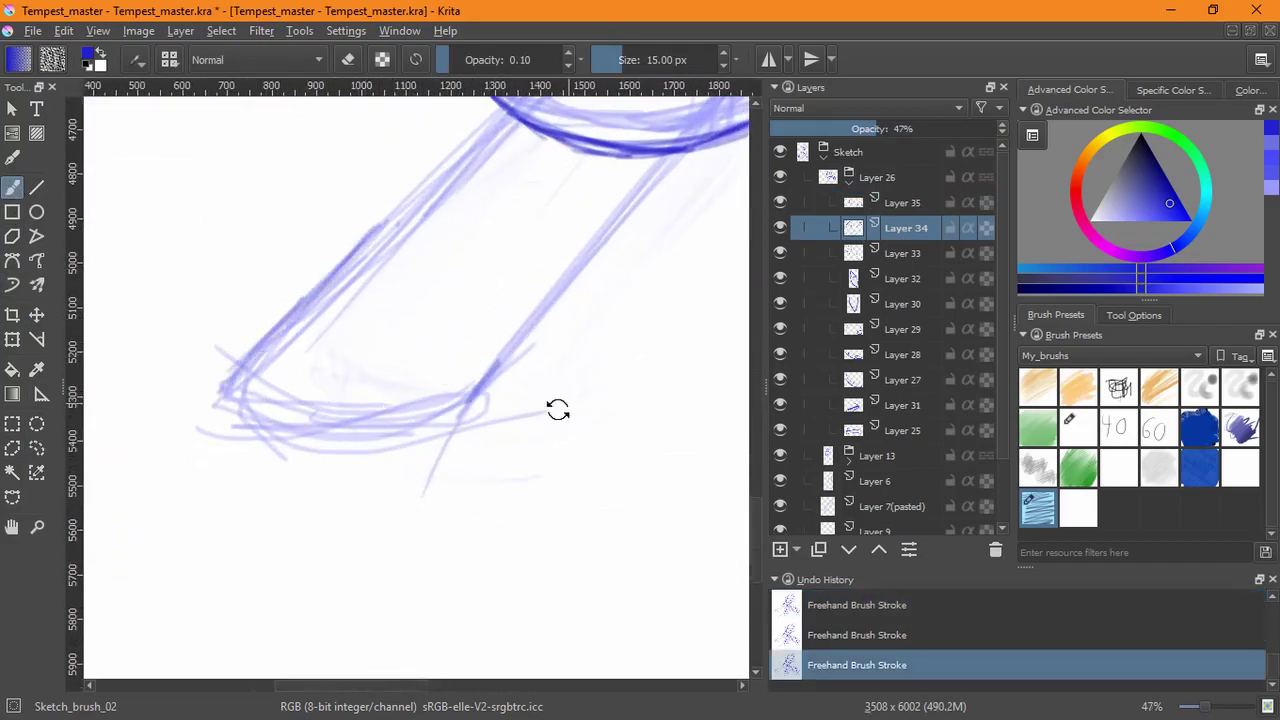
left_click_drag(557, 409, 308, 471)
left_click_drag(368, 416, 404, 334)
left_click_drag(368, 404, 430, 290)
left_click_drag(382, 364, 455, 281)
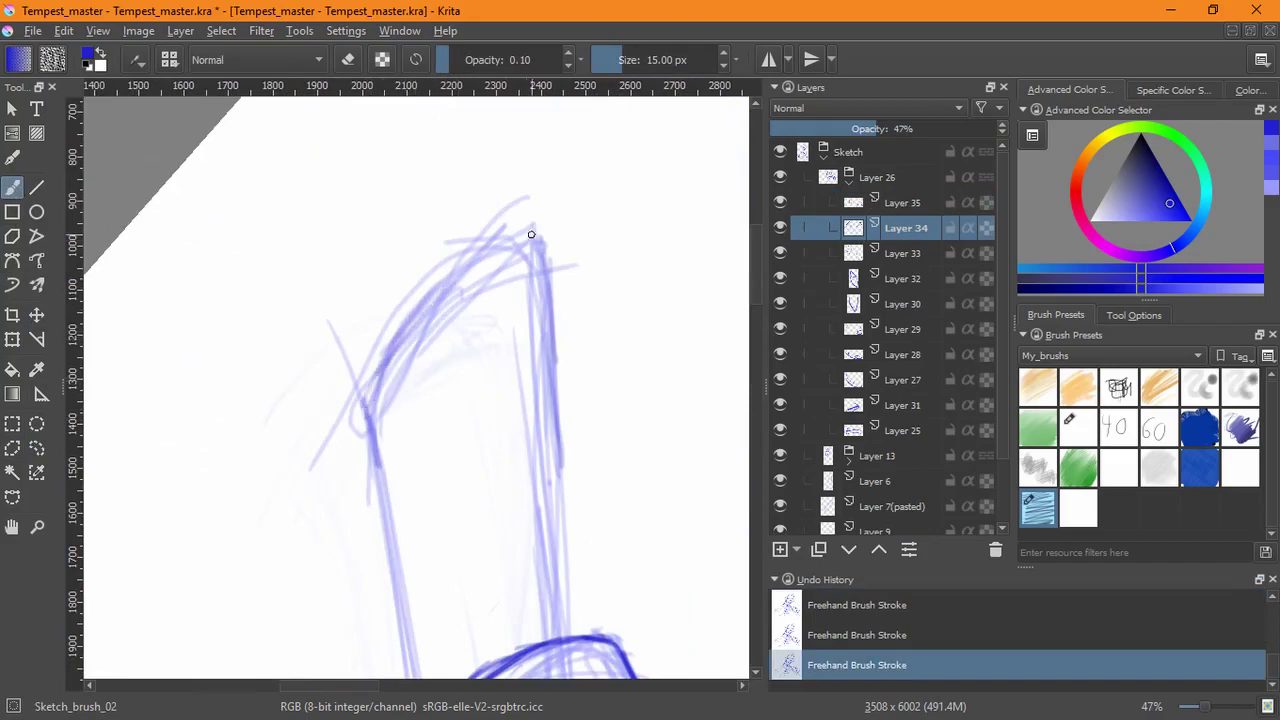
mouse_move(541, 251)
left_mouse_down()
mouse_move(445, 277)
mouse_move(383, 364)
left_mouse_up()
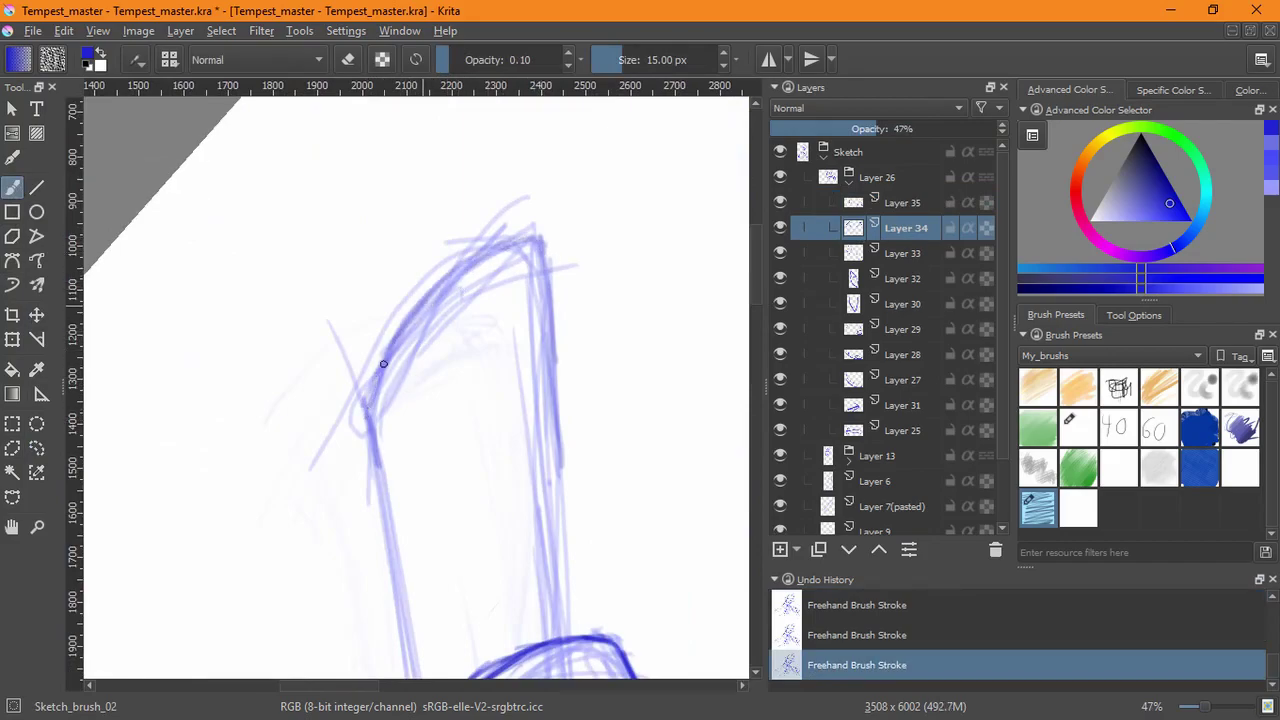
- Sketch the forward hind boot's top as one curved guide line sweeping from the front edge down to the rear corner
mouse_move(603, 509)
left_mouse_down()
mouse_move(395, 246)
mouse_move(452, 345)
mouse_move(496, 366)
left_mouse_up()
key("ctrl+z")
key("ctrl+z")
mouse_move(617, 320)
left_mouse_down()
mouse_move(419, 450)
mouse_move(412, 469)
mouse_move(429, 443)
mouse_move(497, 408)
left_mouse_up()
mouse_move(584, 457)
left_mouse_down()
mouse_move(513, 229)
mouse_move(453, 230)
mouse_move(450, 280)
mouse_move(418, 225)
mouse_move(292, 315)
left_mouse_up()
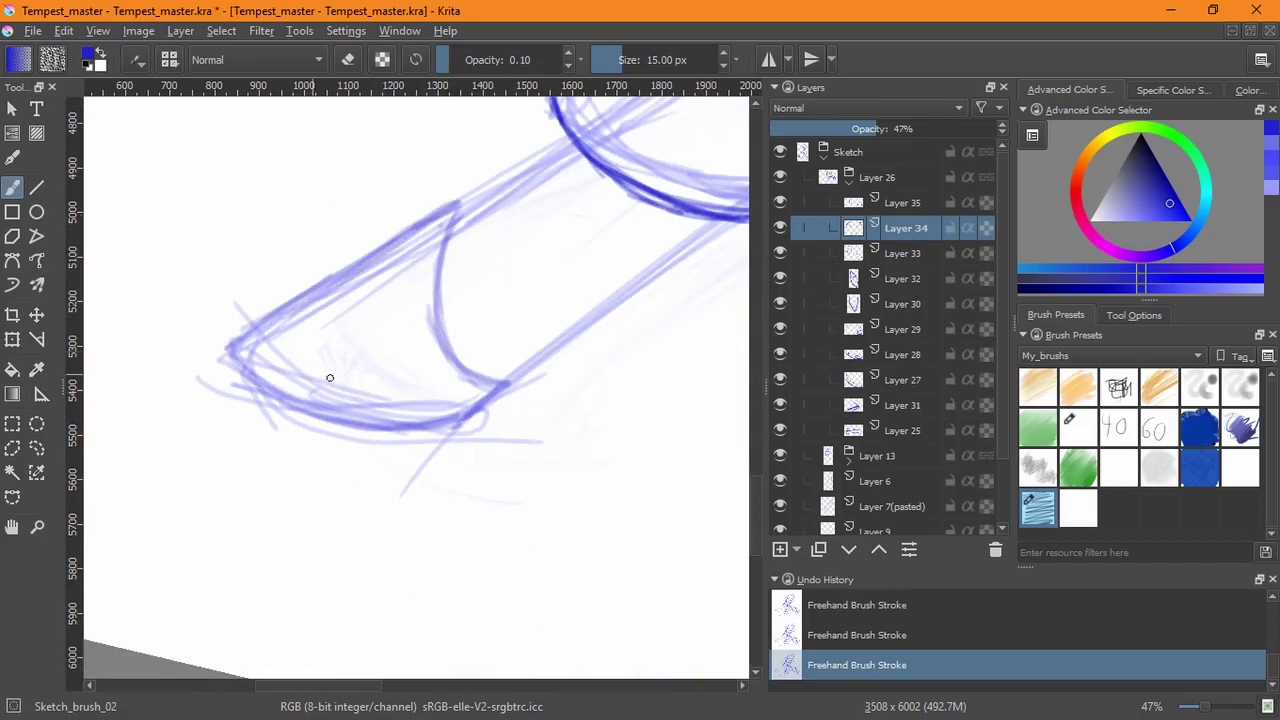
- Sketch the rearmost hind boot's pointed top as two curved guide lines spreading from a peak to the hoof's sides
key("5")
mouse_move(543, 413)
left_mouse_down()
mouse_move(434, 420)
mouse_move(330, 510)
left_mouse_up()
left_click_drag(465, 430, 475, 575)
mouse_move(652, 478)
left_mouse_down()
mouse_move(519, 466)
mouse_move(443, 349)
left_mouse_up()
left_click_drag(395, 282, 338, 377)
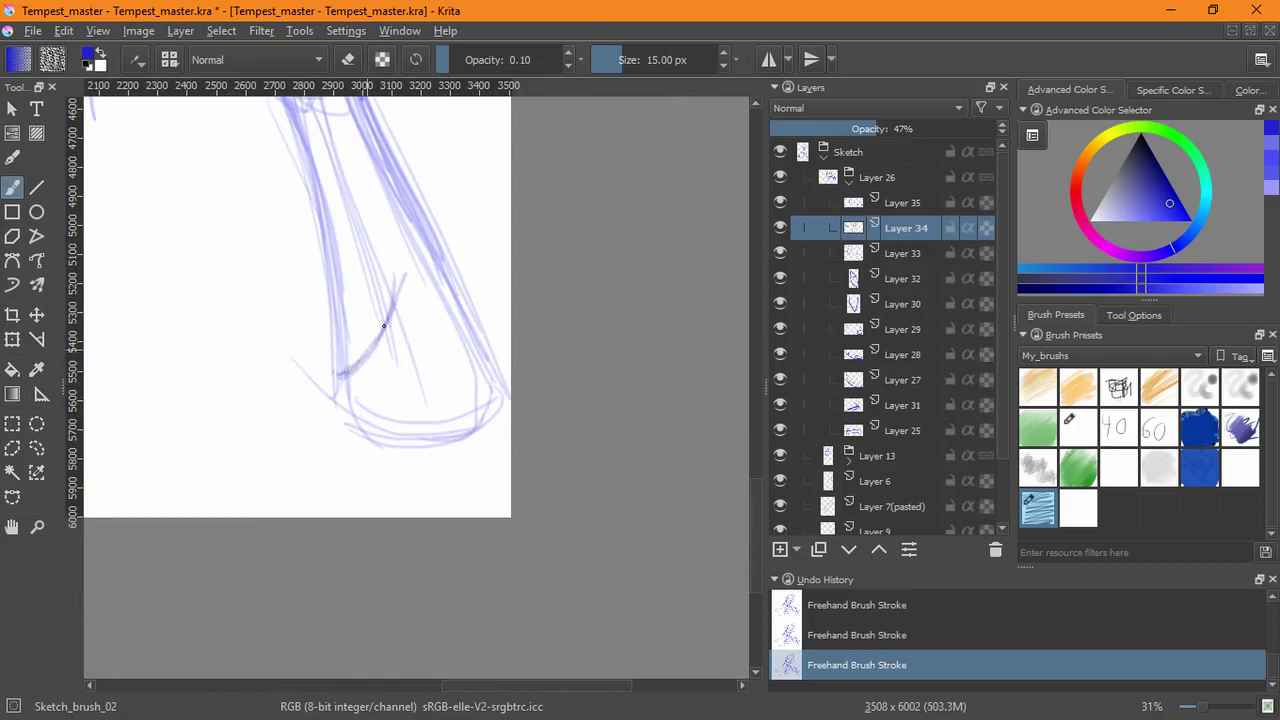
left_click_drag(397, 266, 446, 327)
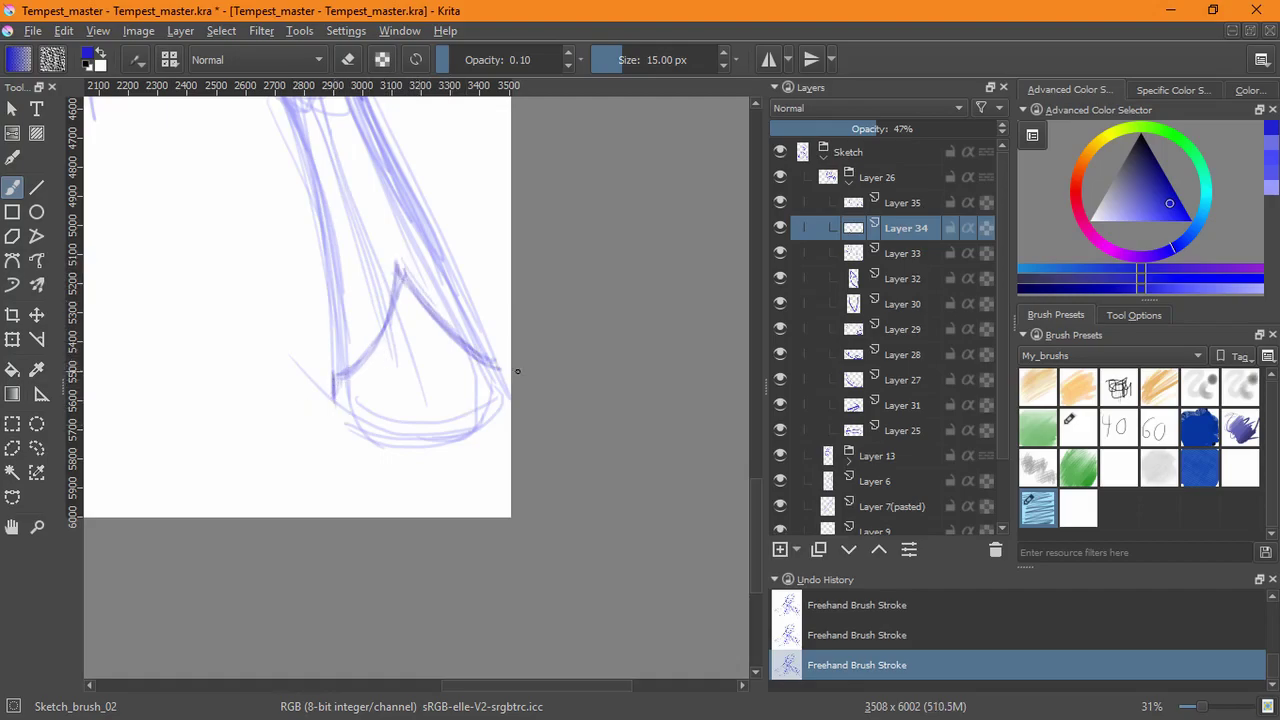
- Sketch guide lines for the rearmost hind boot's short side edges and rounded sole
left_click_drag(468, 431, 441, 440)
left_click_drag(546, 426, 351, 506)
mouse_move(421, 308)
left_mouse_down()
mouse_move(356, 397)
mouse_move(368, 438)
mouse_move(376, 340)
mouse_move(421, 310)
left_mouse_up()
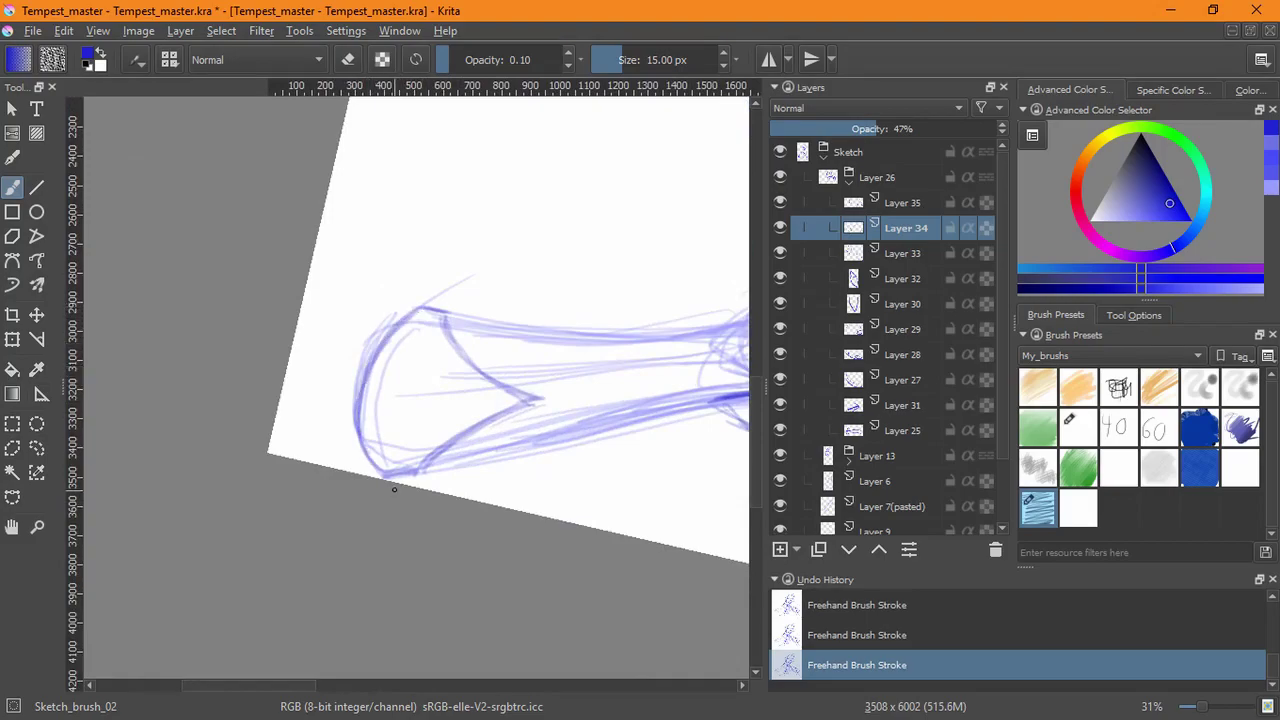
key("5")
left_click_drag(354, 380, 325, 408)
left_click_drag(325, 408, 503, 553)
- On Layer 35, draw the forward hind boot's jagged top with a small rear notch and one long pointed notch
left_click(857, 206)
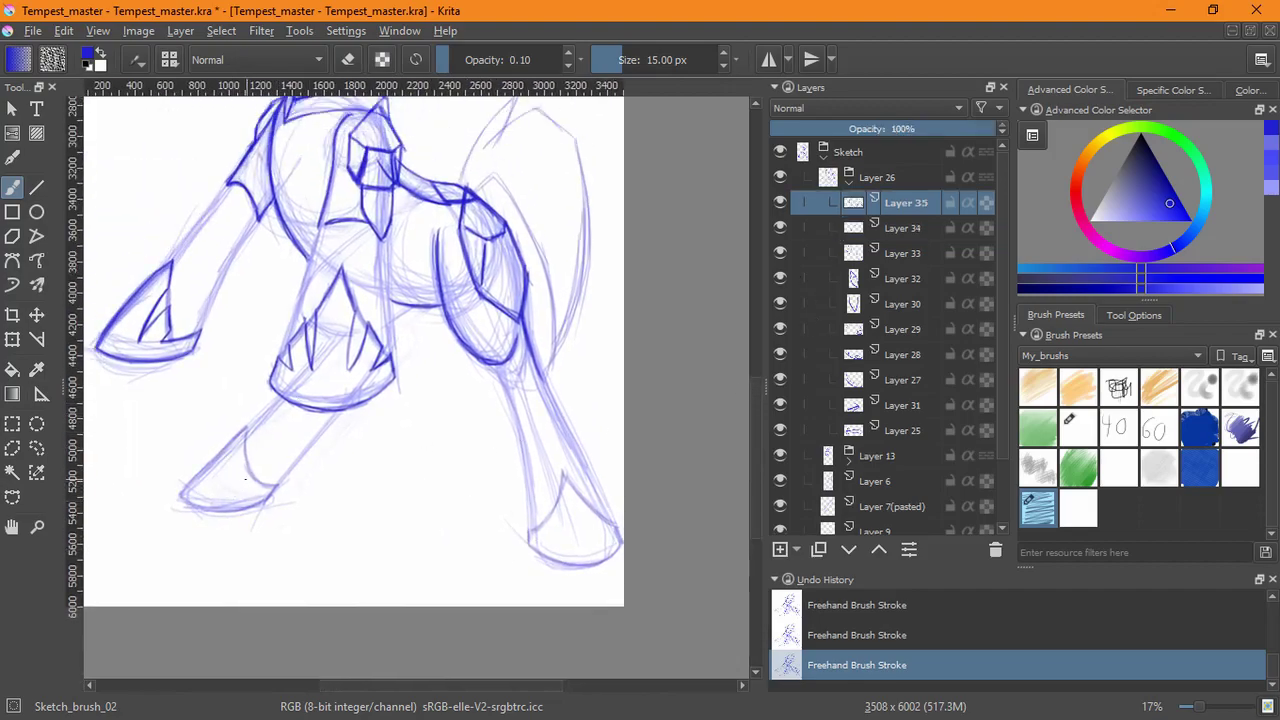
key("ctrl+z")
mouse_move(217, 497)
left_mouse_down()
mouse_move(237, 434)
mouse_move(380, 420)
left_mouse_up()
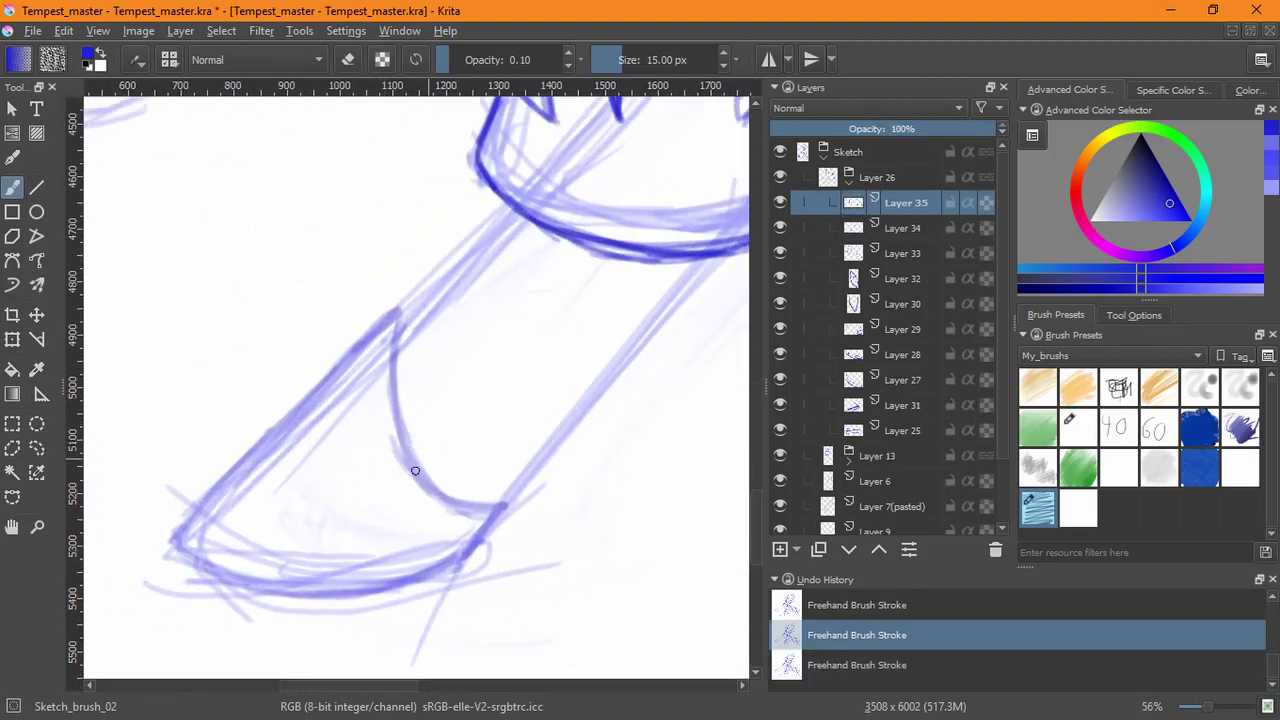
mouse_move(487, 507)
left_mouse_down()
mouse_move(414, 526)
mouse_move(488, 506)
left_mouse_up()
key("ctrl+z")
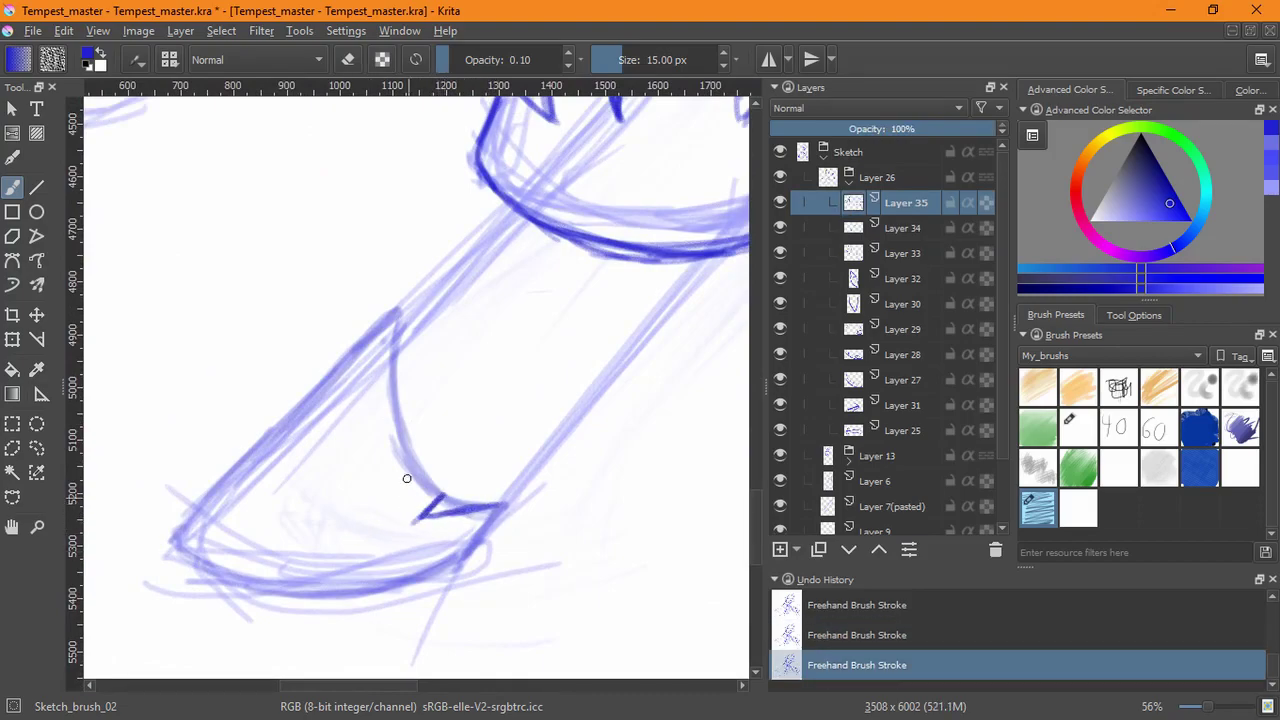
mouse_move(429, 485)
left_mouse_down()
mouse_move(410, 422)
mouse_move(329, 512)
left_mouse_up()
mouse_move(402, 305)
left_mouse_down()
mouse_move(392, 358)
mouse_move(306, 517)
left_mouse_up()
mouse_move(406, 438)
left_mouse_down()
mouse_move(308, 518)
mouse_move(397, 466)
mouse_move(405, 450)
mouse_move(306, 527)
left_mouse_up()
key("e")
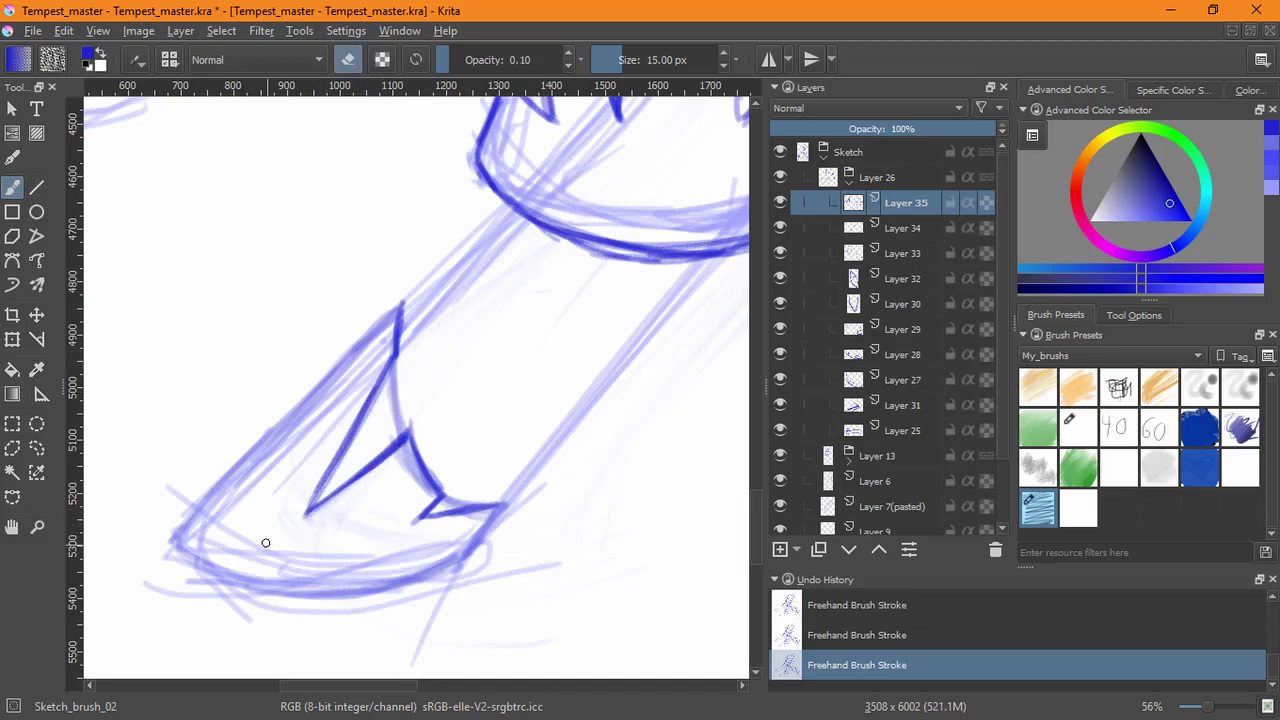
key("e")
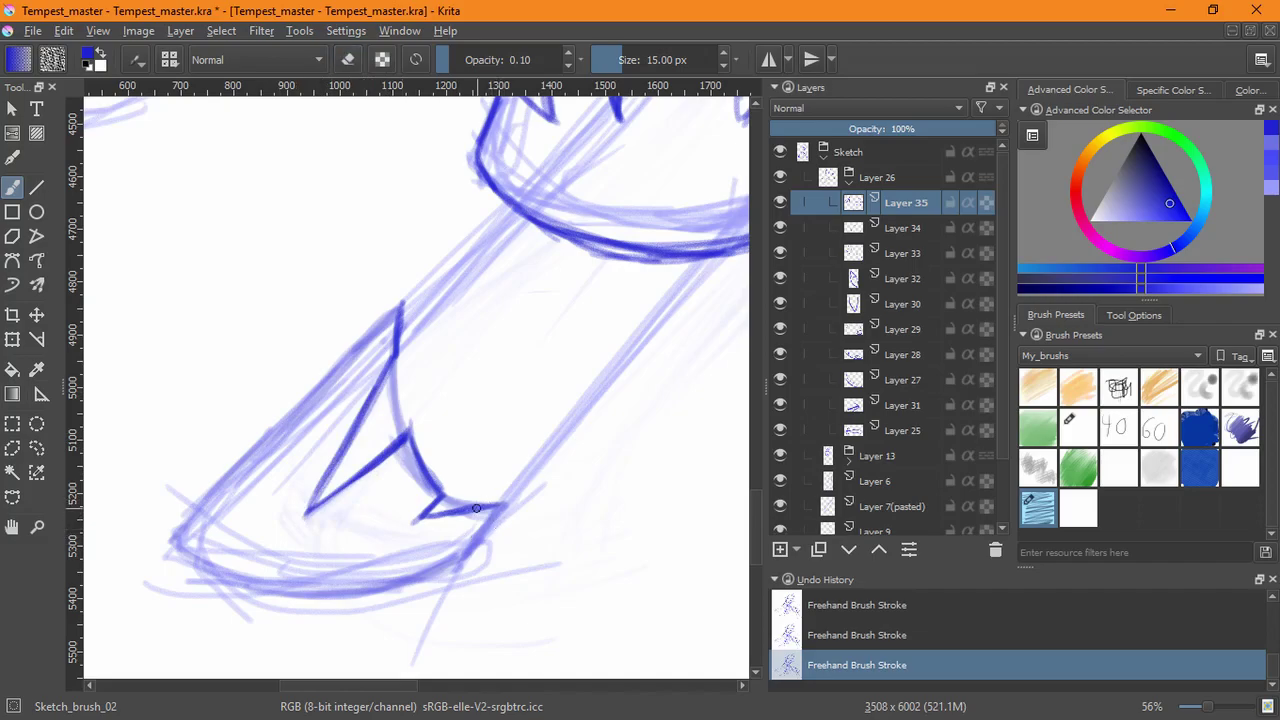
- Trace the forward hind boot's rear corner, curved sole and long front edge in dark lines
left_click_drag(476, 508, 458, 563)
mouse_move(526, 581)
left_mouse_down()
mouse_move(500, 594)
mouse_move(242, 430)
left_mouse_up()
mouse_move(246, 355)
left_mouse_down()
mouse_move(285, 486)
mouse_move(270, 425)
mouse_move(296, 330)
mouse_move(345, 255)
mouse_move(279, 418)
left_mouse_up()
left_click_drag(370, 242, 525, 494)
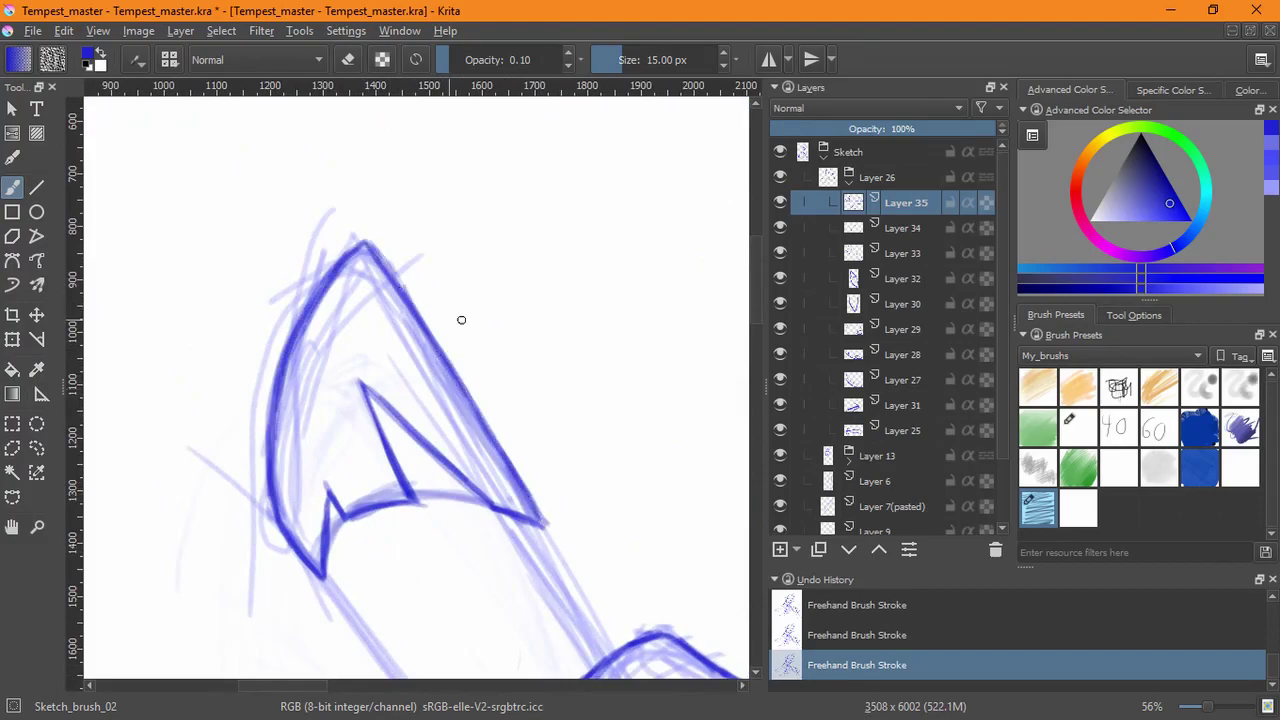
- Draw a small pointed notch at each side corner of the rearmost hind boot's top on Layer 35
key("5")
left_click_drag(602, 401, 340, 535)
left_click_drag(528, 564, 545, 405)
left_click_drag(279, 466, 290, 467)
left_click_drag(249, 441, 290, 466)
key("ctrl+z")
key("ctrl+z")
left_click_drag(248, 440, 318, 476)
left_click_drag(278, 459, 320, 480)
left_click_drag(284, 430, 322, 482)
mouse_move(524, 438)
left_mouse_down()
mouse_move(538, 415)
mouse_move(508, 403)
left_mouse_up()
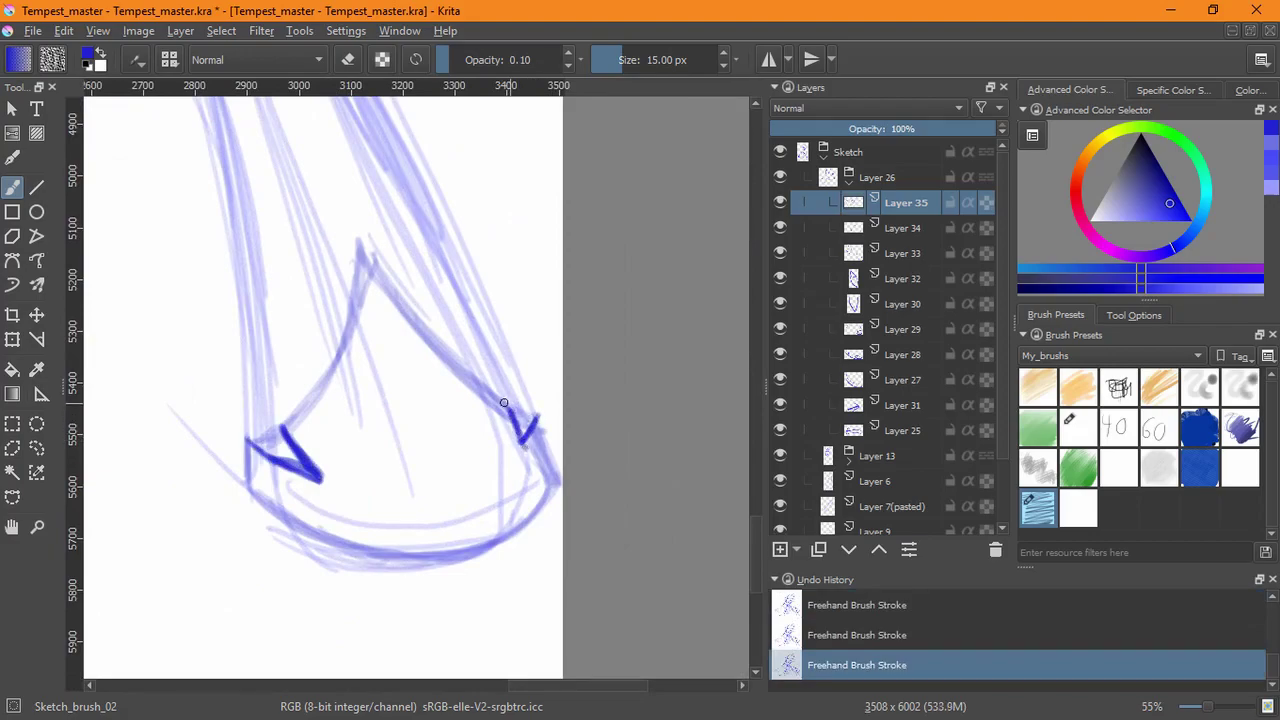
- Trace both sides of the rearmost hind boot's central peak and the short top edge beside its left notch
left_click_drag(361, 253, 348, 332)
left_click_drag(358, 245, 418, 330)
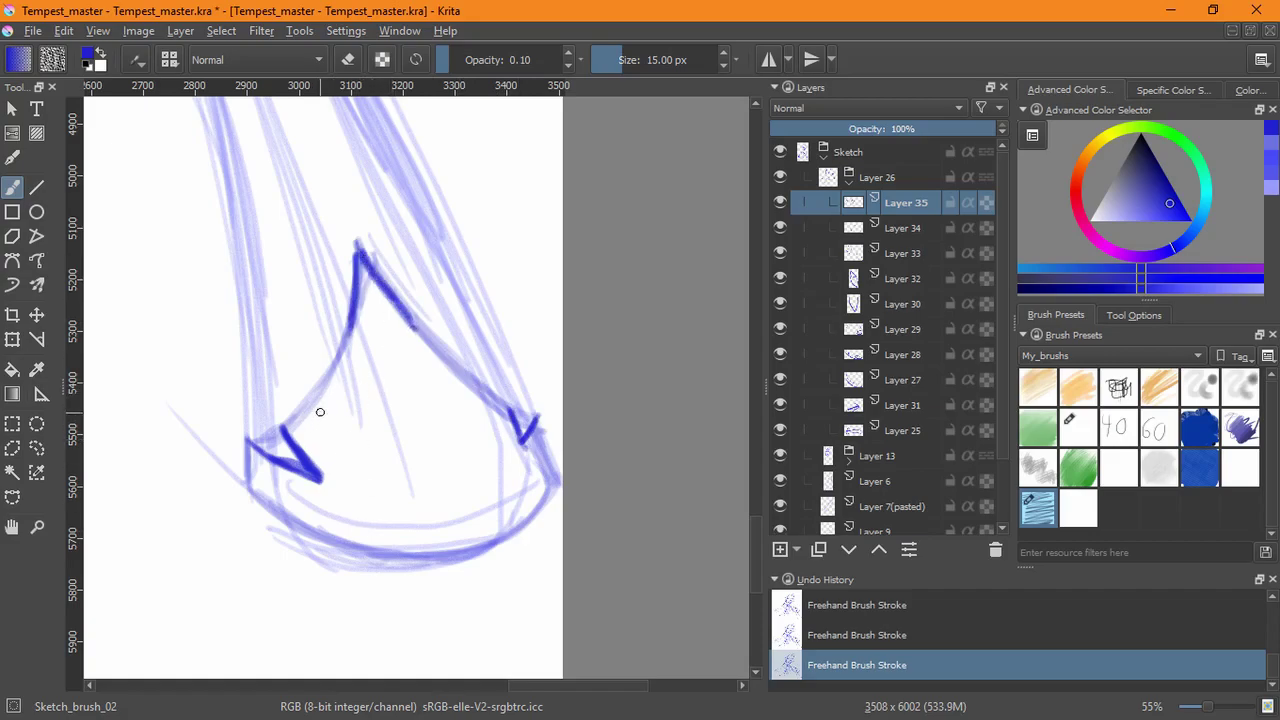
left_click_drag(281, 428, 312, 383)
- Draw a deep pointed notch on either side of the rearmost hind boot's peak and darken the right notch's edges
left_click_drag(356, 340, 388, 472)
mouse_move(316, 388)
left_mouse_down()
mouse_move(394, 474)
mouse_move(344, 334)
mouse_move(424, 338)
mouse_move(463, 472)
left_mouse_up()
left_click_drag(430, 344, 466, 478)
left_click_drag(479, 386, 465, 476)
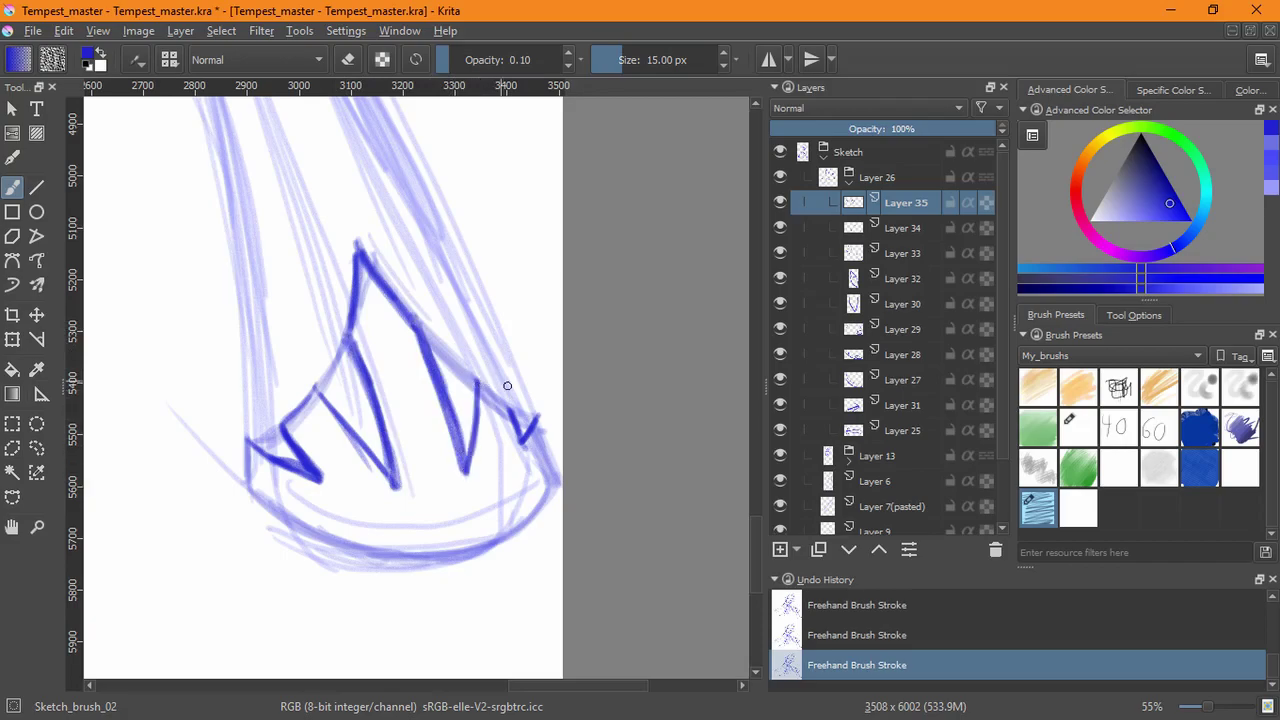
mouse_move(476, 382)
left_mouse_down()
mouse_move(512, 416)
mouse_move(462, 486)
left_mouse_up()
left_click_drag(420, 326, 464, 460)
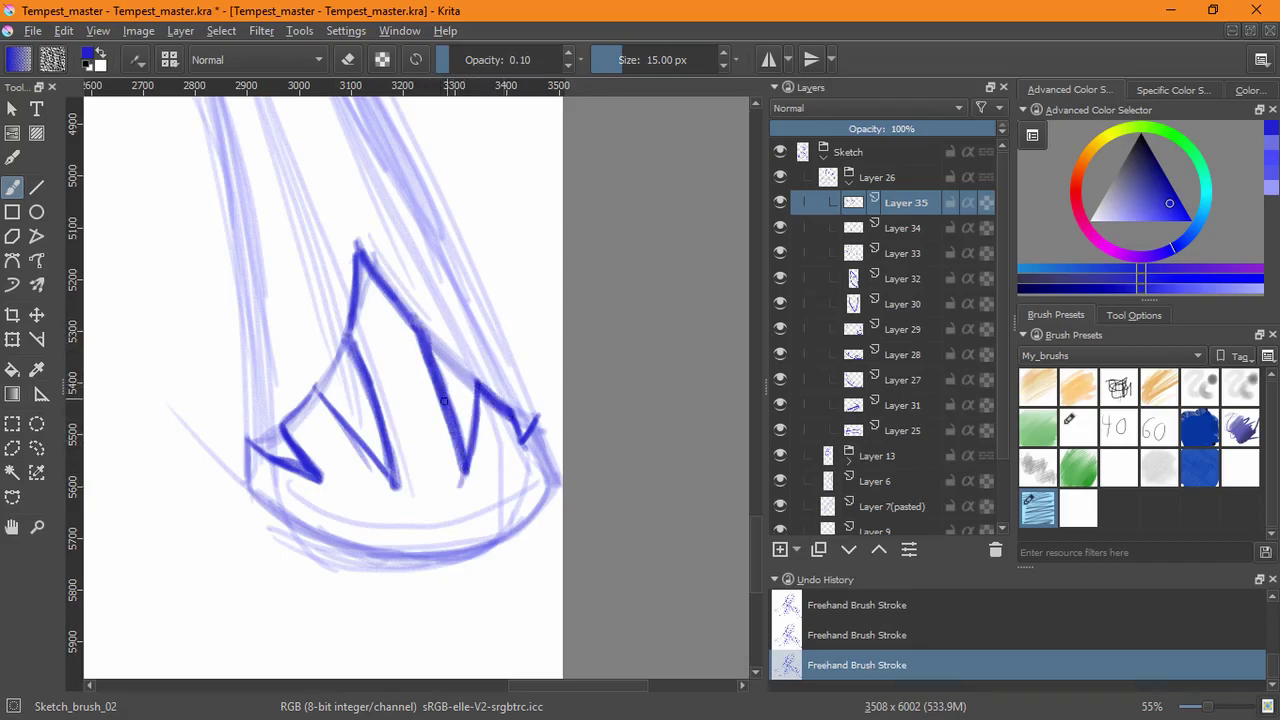
- Darken the edges of the deep notch in front of the rearmost hind boot's central peak and the adjoining side edge
left_click_drag(349, 347, 394, 482)
left_click_drag(358, 370, 396, 488)
left_click_drag(322, 400, 394, 482)
left_click_drag(312, 378, 396, 488)
mouse_move(284, 424)
left_mouse_down()
mouse_move(322, 479)
mouse_move(247, 437)
mouse_move(250, 494)
left_mouse_up()
- Trace the rearmost hind boot's curved sole and side edges in dark lines, and save the file
mouse_move(545, 445)
left_mouse_down()
mouse_move(514, 551)
mouse_move(319, 193)
mouse_move(364, 200)
mouse_move(284, 272)
mouse_move(266, 320)
left_mouse_up()
mouse_move(272, 480)
left_mouse_down()
mouse_move(292, 487)
mouse_move(278, 483)
left_mouse_up()
left_click_drag(247, 404, 270, 474)
mouse_move(252, 432)
left_mouse_down()
mouse_move(282, 486)
mouse_move(250, 345)
mouse_move(298, 264)
left_mouse_up()
key("5")
left_click_drag(407, 236, 458, 532)
left_click_drag(437, 311, 467, 412)
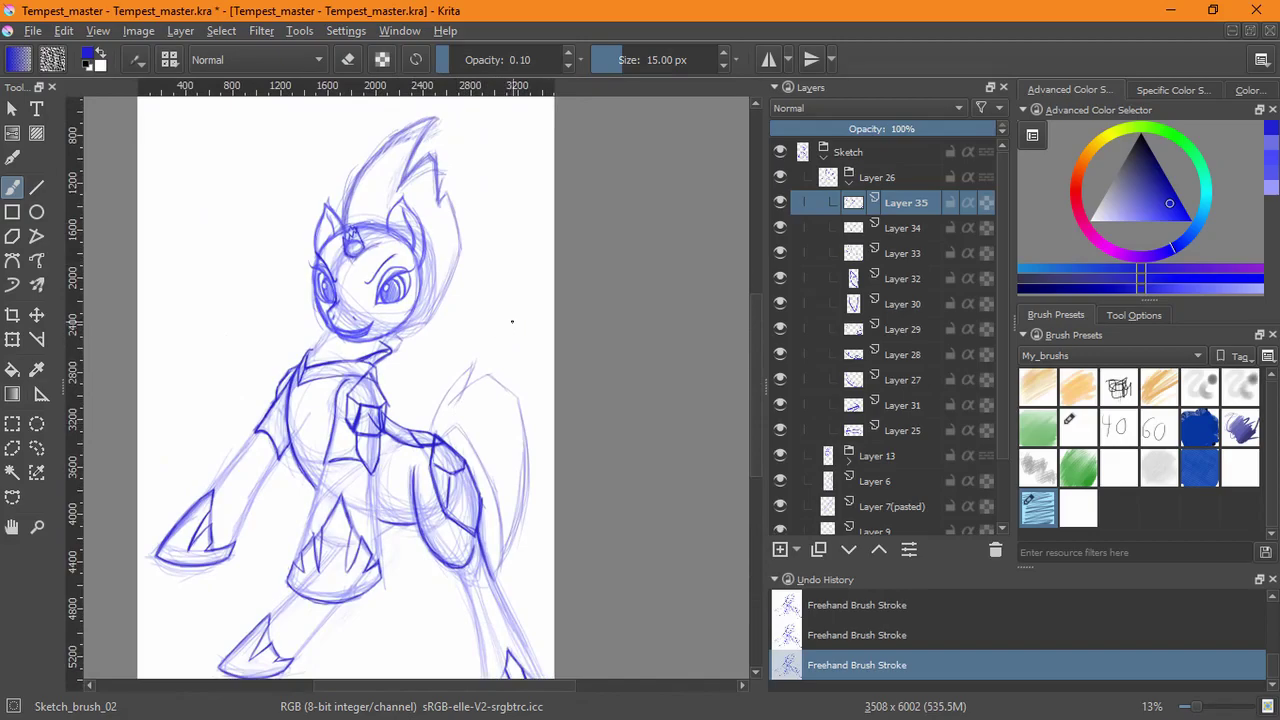
key("2")
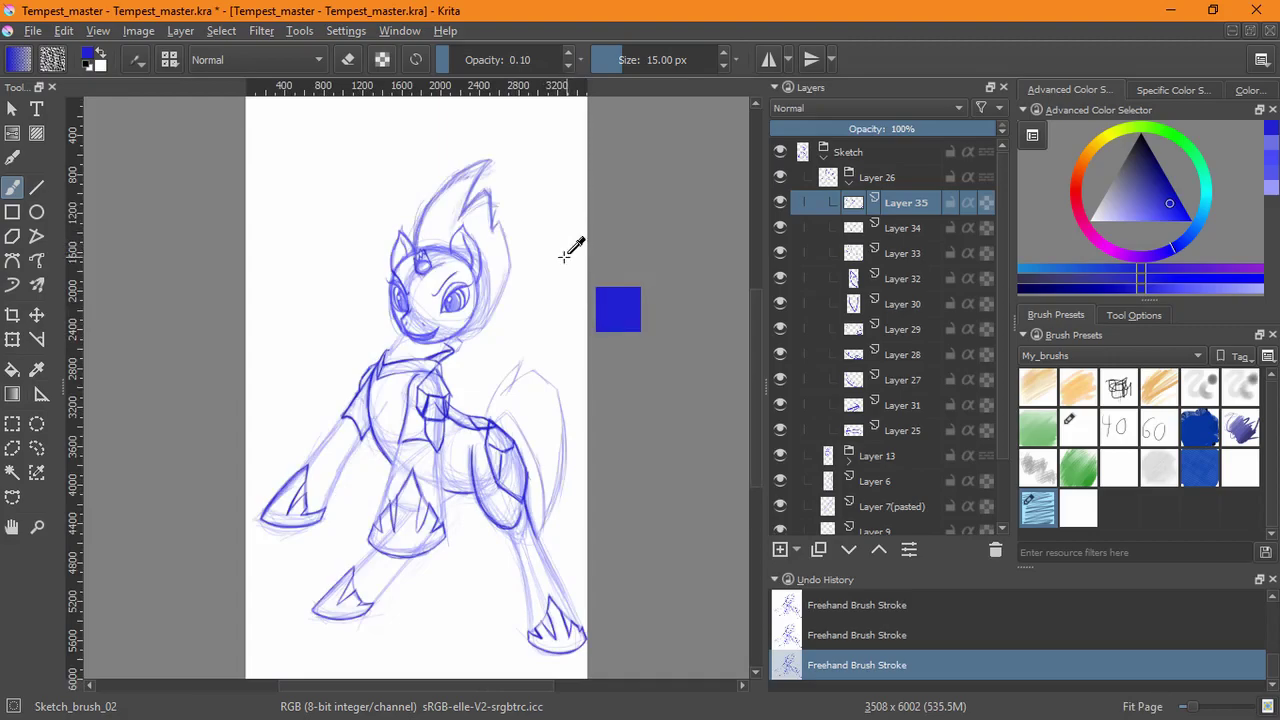
key("ctrl+s")
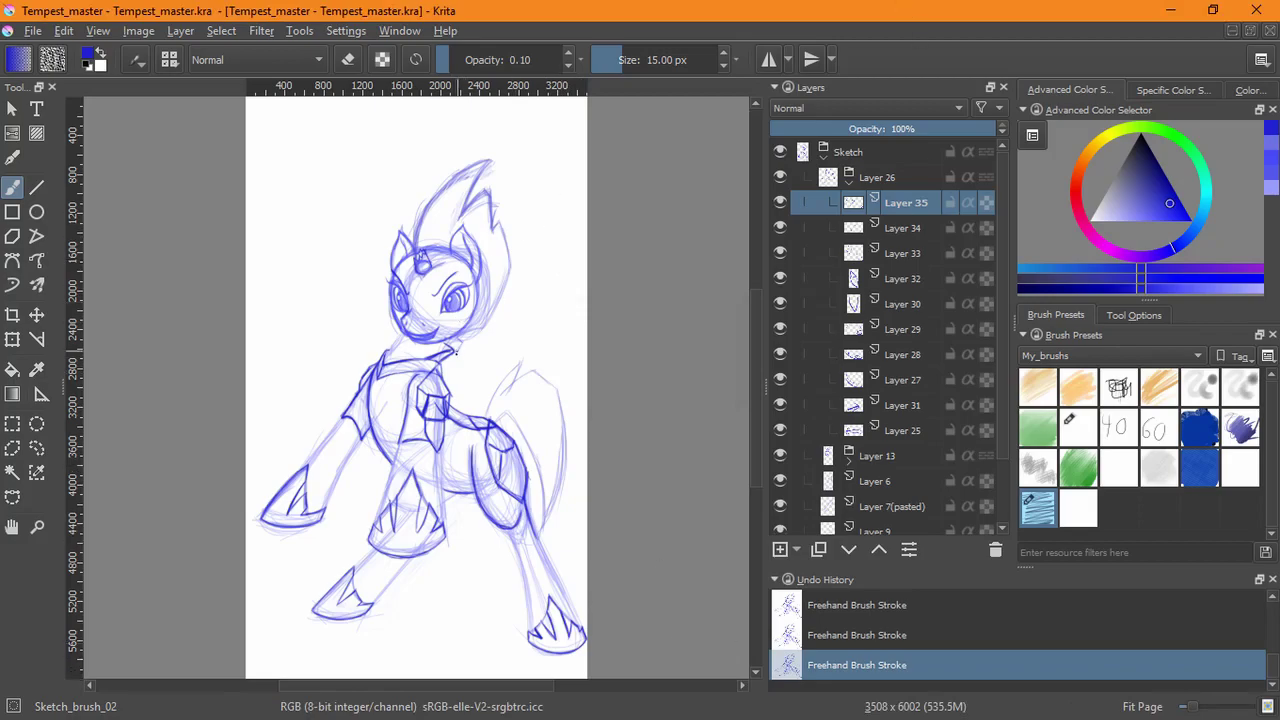
- Hide Layer 34 and add a new paint layer above Layer 35
left_click(782, 204)
left_click(784, 204)
left_click(785, 227)
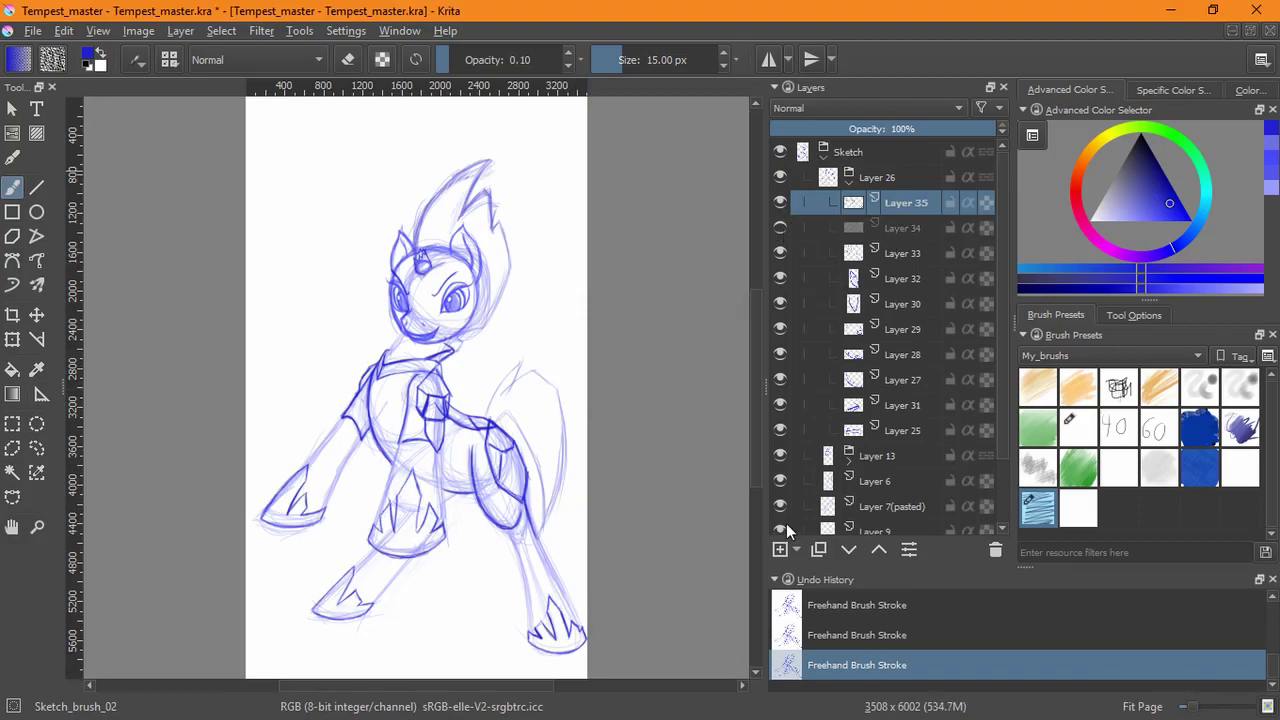
left_click(781, 549)
scroll(320, 471, "up", 5)
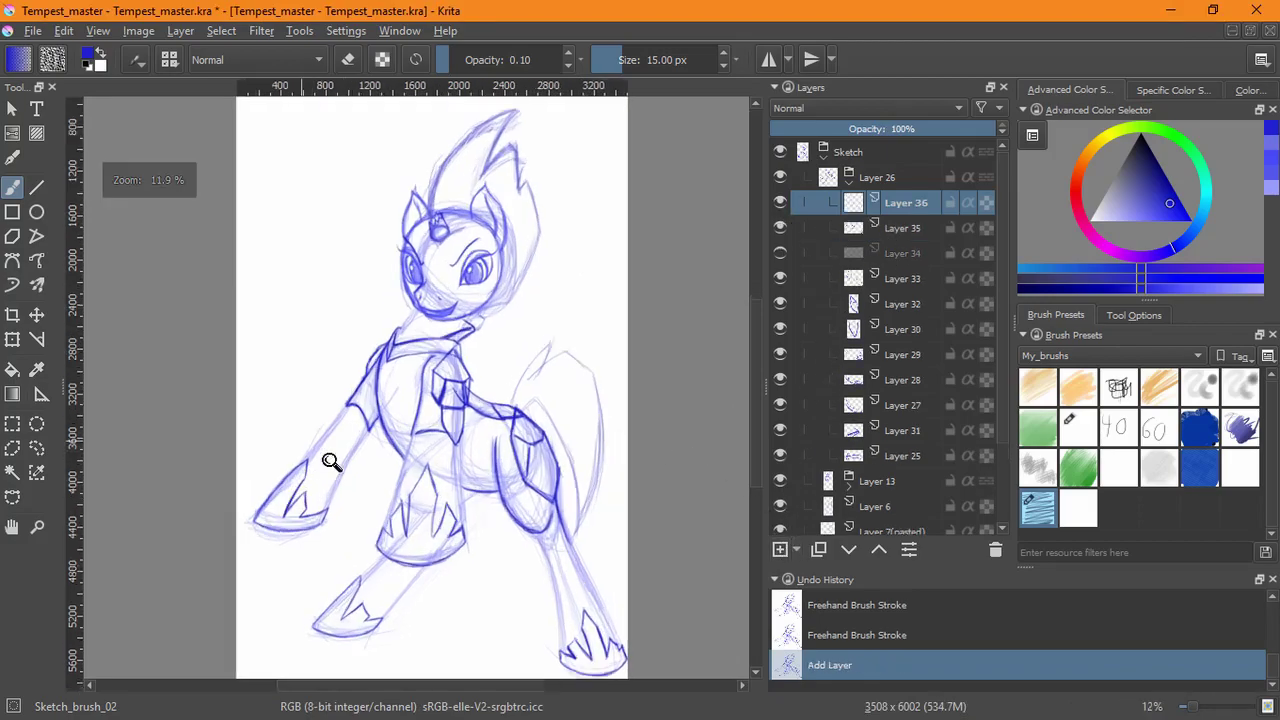
- Trace the front edge of the outstretched foreleg from the shoulder armour down to the boot on Layer 36
left_click_drag(464, 285, 376, 424)
left_click_drag(454, 310, 348, 462)
left_click_drag(415, 359, 286, 525)
left_click_drag(380, 400, 244, 560)
left_click_drag(310, 494, 242, 558)
left_click_drag(330, 470, 248, 558)
key("ctrl+z")
key("ctrl+z")
left_click_drag(296, 505, 270, 535)
left_click_drag(332, 466, 268, 540)
mouse_move(386, 396)
left_mouse_down()
mouse_move(262, 546)
mouse_move(286, 514)
left_mouse_up()
left_click_drag(414, 354, 338, 457)
- Trace the rear edge of the outstretched foreleg from the armour's point down to the boot
left_click_drag(568, 392, 542, 438)
left_click_drag(570, 390, 497, 517)
left_click_drag(566, 388, 477, 553)
left_click_drag(495, 476, 570, 280)
left_click_drag(573, 308, 456, 548)
left_click_drag(517, 412, 456, 543)
left_click_drag(493, 459, 457, 550)
left_click_drag(491, 463, 453, 555)
left_click_drag(475, 495, 453, 555)
left_click_drag(521, 375, 476, 488)
left_click_drag(552, 328, 487, 472)
left_click_drag(555, 331, 488, 471)
- Trace the front edge of the near foreleg from the chest down to its boot in dark overlapping strokes
mouse_move(643, 431)
left_mouse_down()
mouse_move(349, 320)
mouse_move(355, 296)
left_mouse_up()
left_click_drag(429, 475, 418, 497)
left_click_drag(438, 446, 421, 496)
left_click_drag(448, 414, 424, 490)
left_click_drag(460, 376, 426, 484)
left_click_drag(464, 361, 428, 480)
left_click_drag(484, 296, 443, 428)
left_click_drag(492, 270, 445, 415)
left_click_drag(497, 254, 460, 360)
left_click_drag(500, 293, 472, 428)
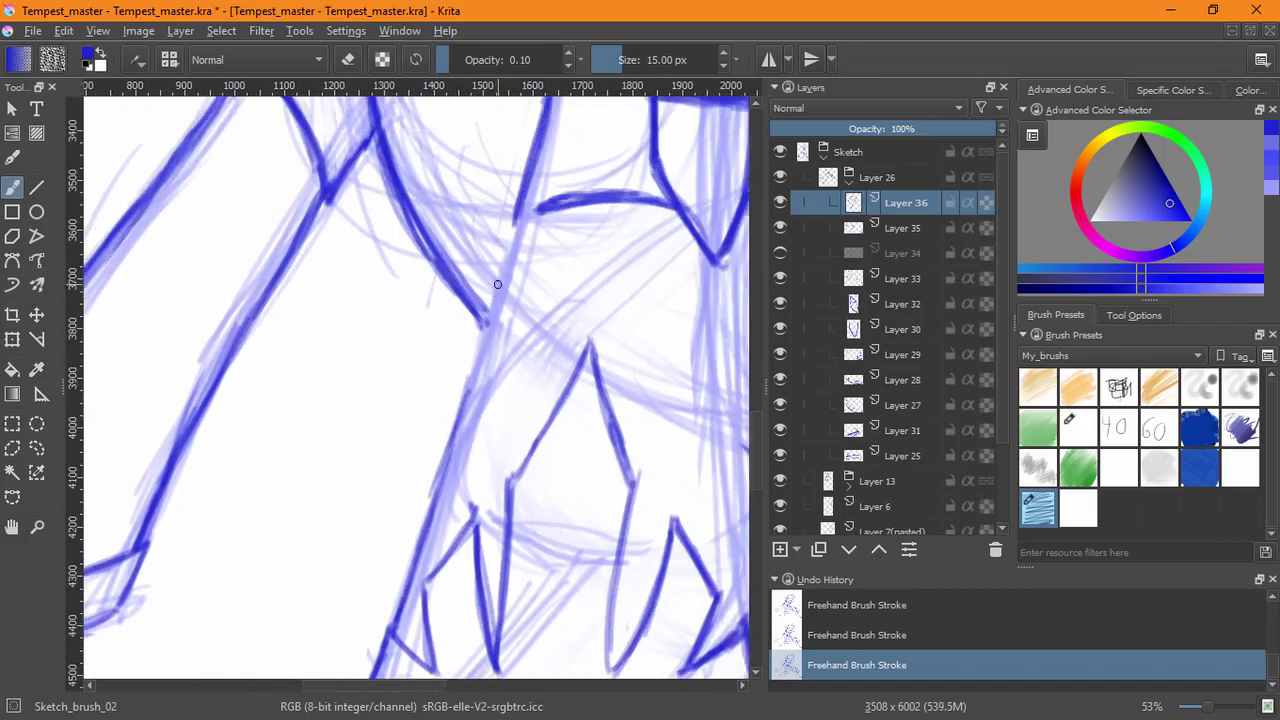
left_click_drag(520, 212, 476, 402)
left_click_drag(514, 230, 464, 428)
left_click_drag(508, 232, 452, 474)
left_click_drag(470, 385, 443, 479)
left_click_drag(523, 222, 496, 330)
- Trace the rear edge of the near foreleg from the suit's pointed lower tip down to the boot
left_click_drag(649, 384, 486, 354)
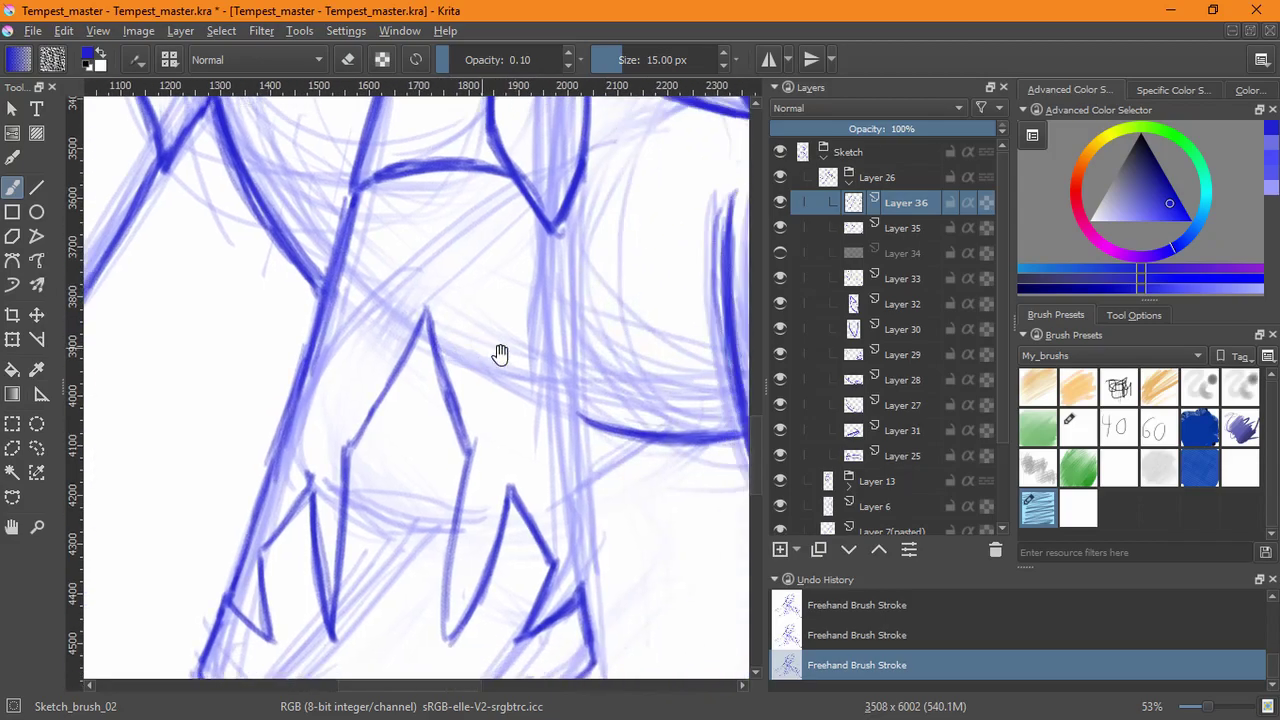
left_click_drag(550, 234, 553, 297)
left_click_drag(552, 234, 577, 603)
left_click_drag(565, 416, 570, 560)
left_click_drag(561, 364, 567, 496)
- Touch up the front end of the belly line on Layer 33 and make Layer 36 active again
mouse_move(638, 370)
left_mouse_down()
mouse_move(570, 426)
mouse_move(513, 436)
left_mouse_up()
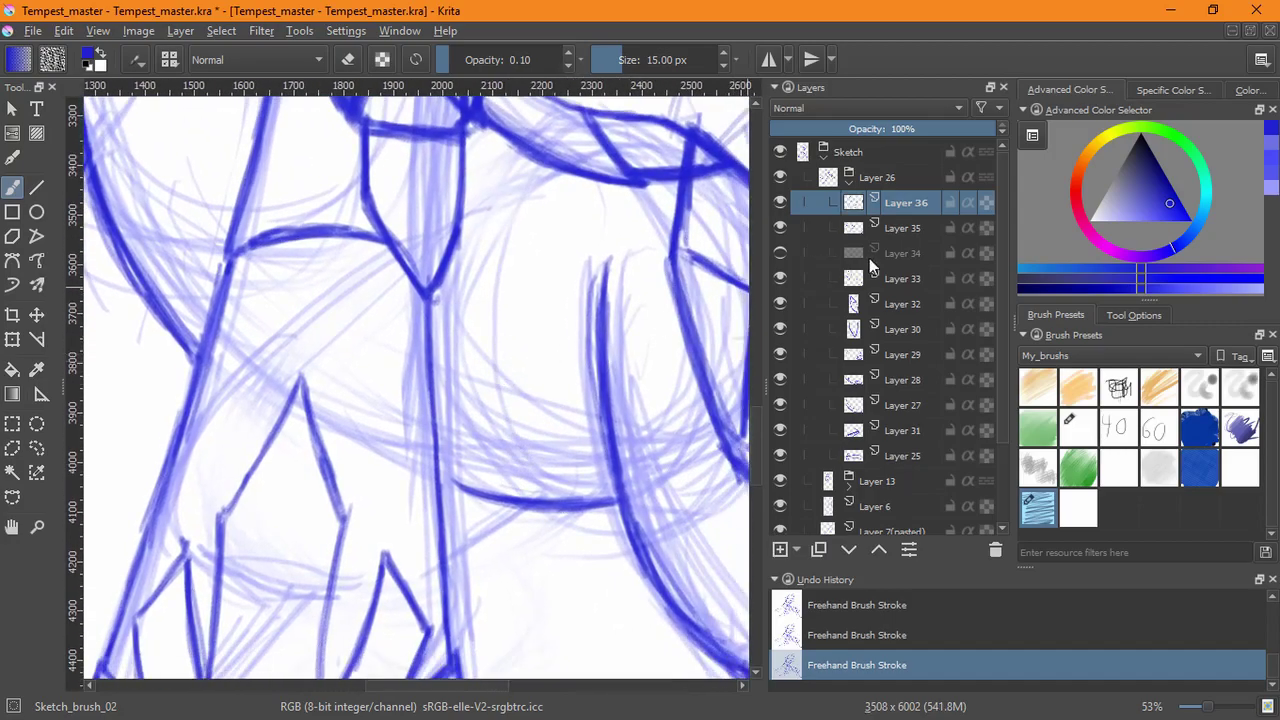
left_click(790, 285)
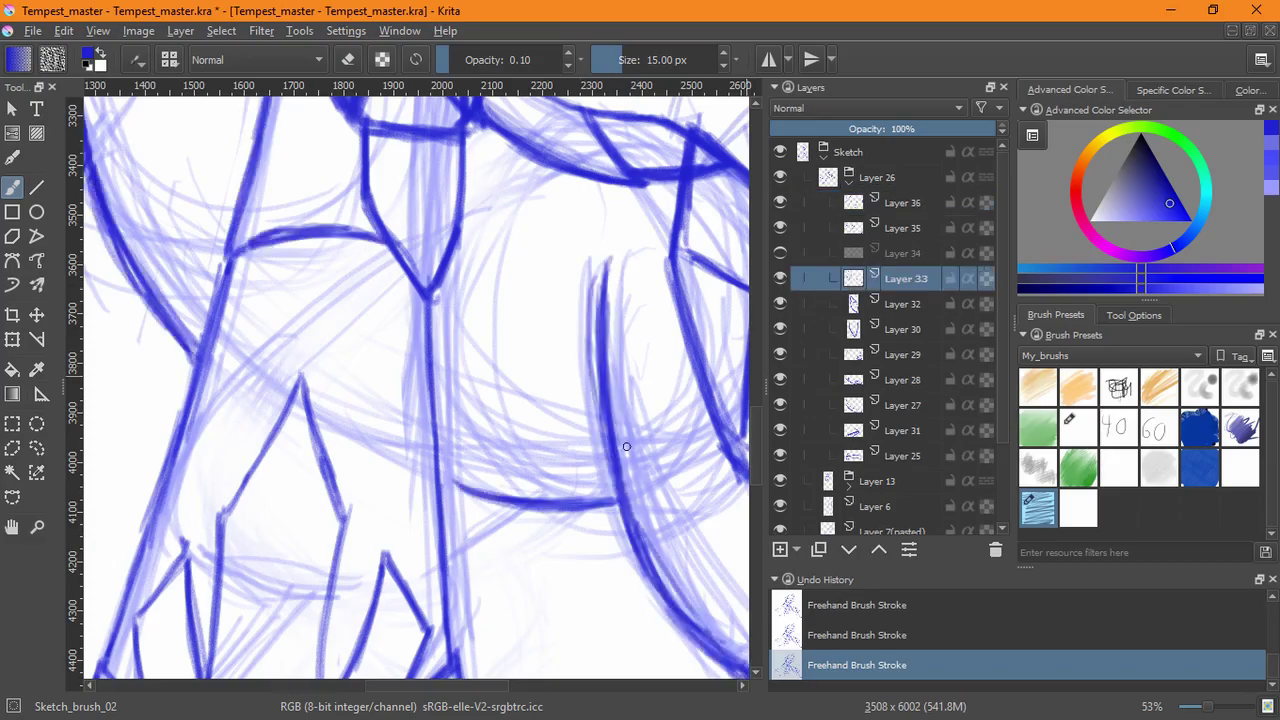
mouse_move(448, 488)
left_mouse_down()
mouse_move(440, 481)
mouse_move(463, 490)
left_mouse_up()
left_click(870, 205)
left_click_drag(624, 421, 654, 428)
key("ctrl+z")
- Trace the front edge of the rearmost hind leg from the thigh down to the boot on Layer 36
left_click_drag(637, 511, 284, 226)
left_click_drag(485, 362, 441, 284)
left_click_drag(384, 331, 462, 508)
left_click_drag(428, 400, 478, 592)
left_click_drag(458, 475, 488, 636)
mouse_move(478, 560)
left_mouse_down()
mouse_move(434, 354)
mouse_move(454, 525)
left_mouse_up()
mouse_move(434, 421)
left_mouse_down()
mouse_move(462, 652)
mouse_move(433, 409)
mouse_move(455, 568)
left_mouse_up()
left_click_drag(415, 321, 443, 484)
left_click_drag(416, 318, 444, 442)
- Trace the rear edge of the rearmost hind leg in dark overlapping strokes down to the boot
left_click_drag(506, 176, 524, 366)
mouse_move(479, 270)
left_mouse_down()
mouse_move(640, 600)
mouse_move(553, 458)
mouse_move(644, 664)
mouse_move(628, 596)
mouse_move(546, 440)
mouse_move(612, 580)
left_mouse_up()
left_click_drag(540, 437, 620, 616)
left_click_drag(478, 310, 534, 436)
left_click_drag(477, 297, 556, 462)
left_click_drag(486, 334, 557, 478)
left_click_drag(445, 411, 450, 520)
- Trace the front of the neck from beneath the muzzle down to the collar
left_click_drag(420, 300, 585, 608)
left_click_drag(346, 385, 432, 595)
left_click_drag(488, 527, 493, 430)
mouse_move(540, 352)
left_mouse_down()
mouse_move(500, 408)
mouse_move(554, 344)
left_mouse_up()
mouse_move(320, 305)
left_mouse_down()
mouse_move(308, 350)
mouse_move(248, 435)
mouse_move(325, 286)
mouse_move(300, 358)
left_mouse_up()
left_click_drag(323, 300, 289, 250)
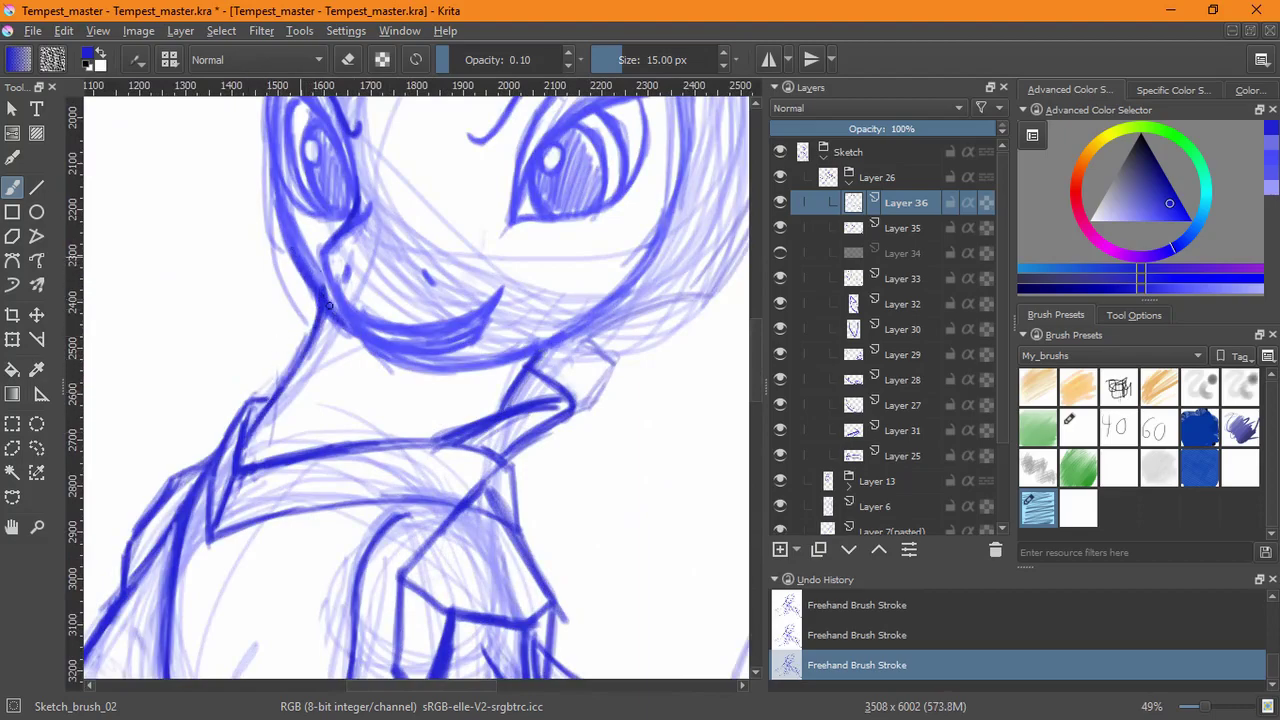
- Darken the far side of the face beside the eye and the front contour of the muzzle
mouse_move(278, 190)
left_mouse_down()
mouse_move(312, 278)
mouse_move(327, 379)
left_mouse_up()
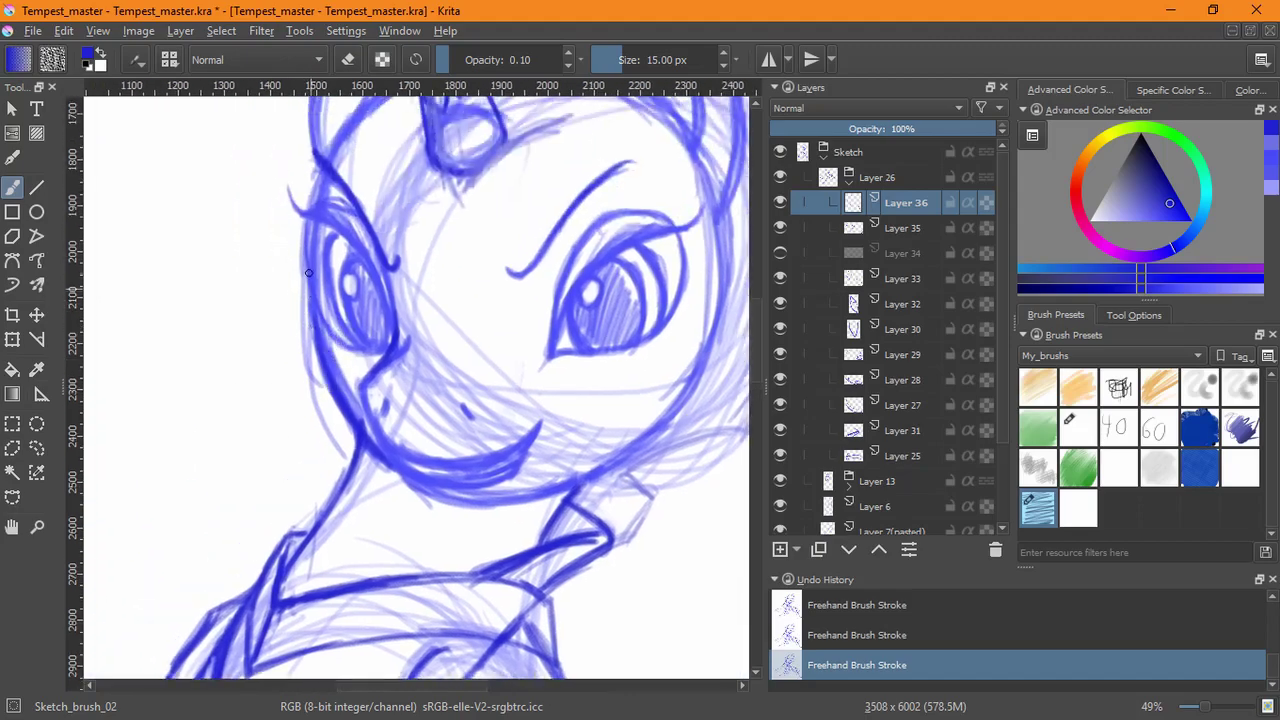
mouse_move(312, 280)
left_mouse_down()
mouse_move(320, 178)
mouse_move(308, 320)
mouse_move(325, 384)
left_mouse_up()
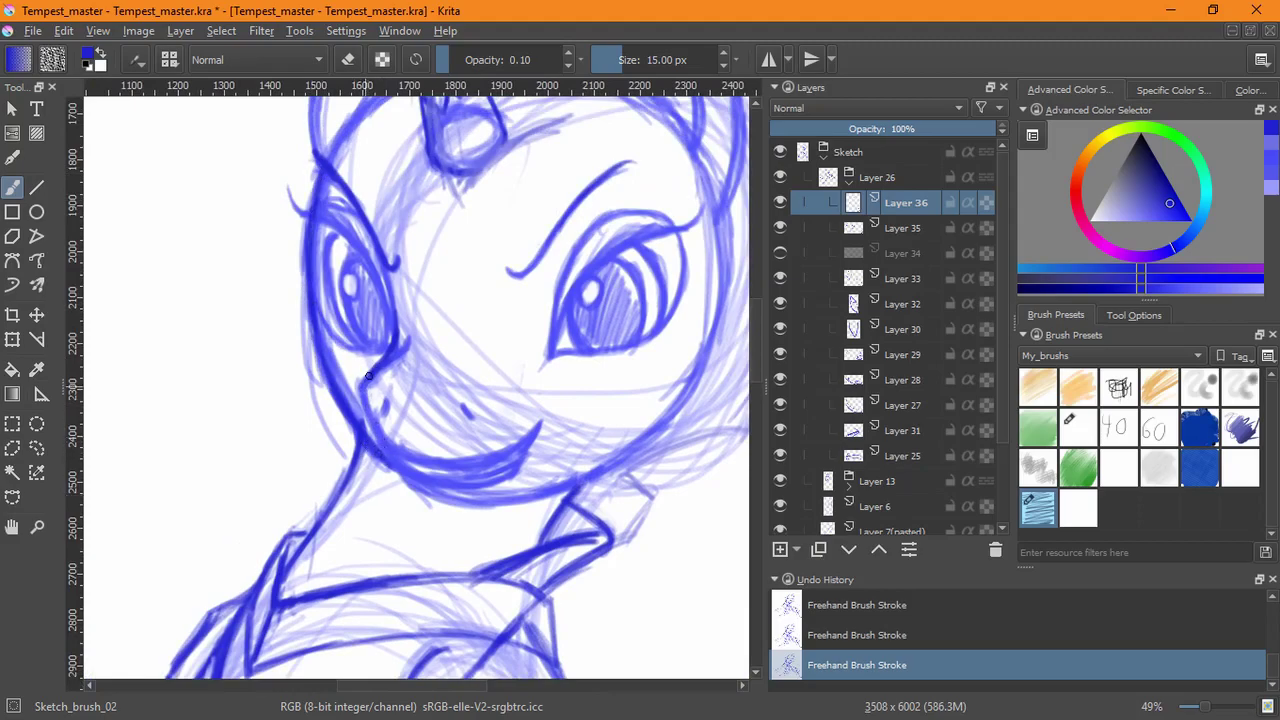
mouse_move(366, 394)
left_mouse_down()
mouse_move(397, 469)
mouse_move(381, 413)
left_mouse_up()
key("ctrl+z")
key("ctrl+z")
key("ctrl+z")
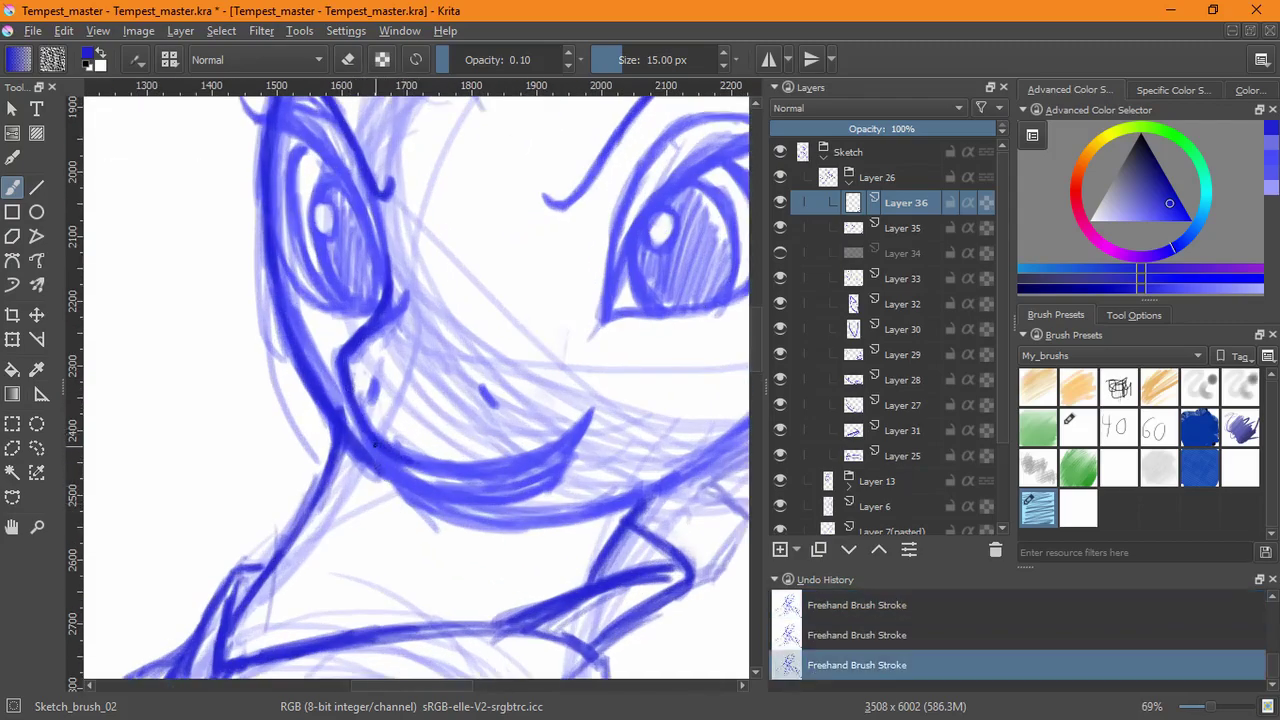
- Extend the dark muzzle line around its lower curve into the start of the smile
left_click_drag(379, 460, 415, 506)
key("ctrl+z")
key("ctrl+z")
key("ctrl+z")
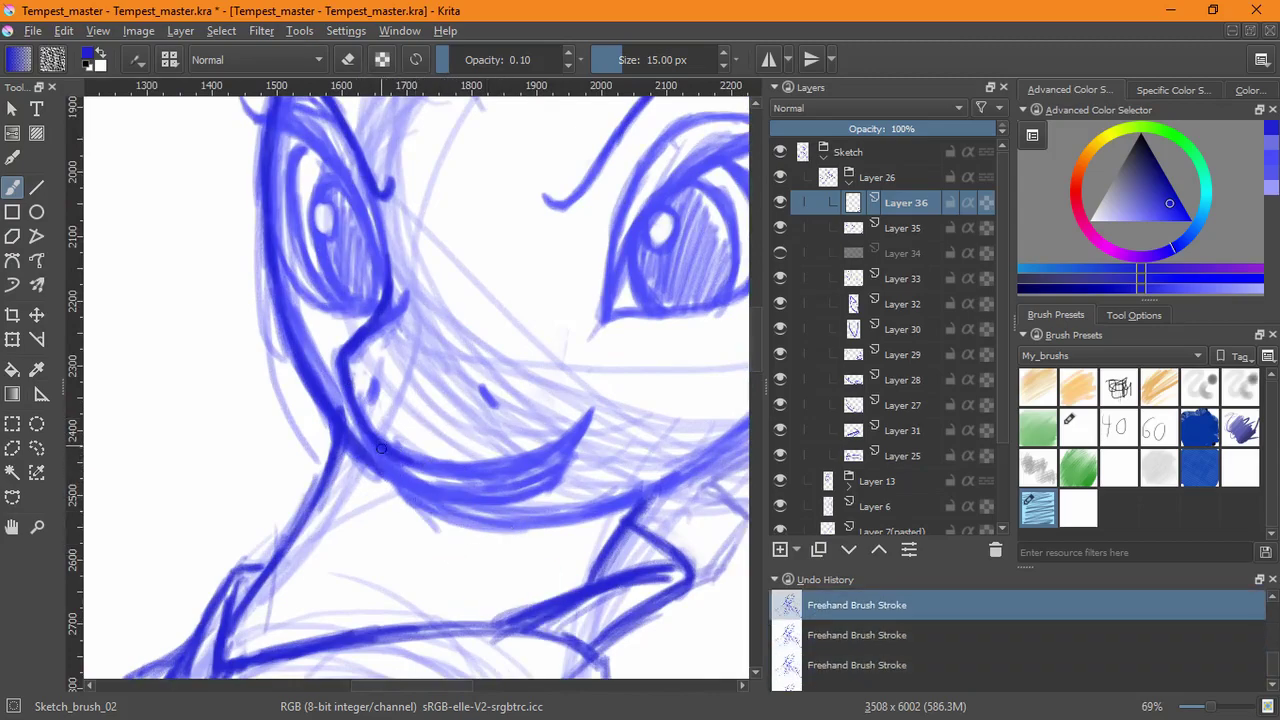
key("ctrl+shift+z")
key("ctrl+shift+z")
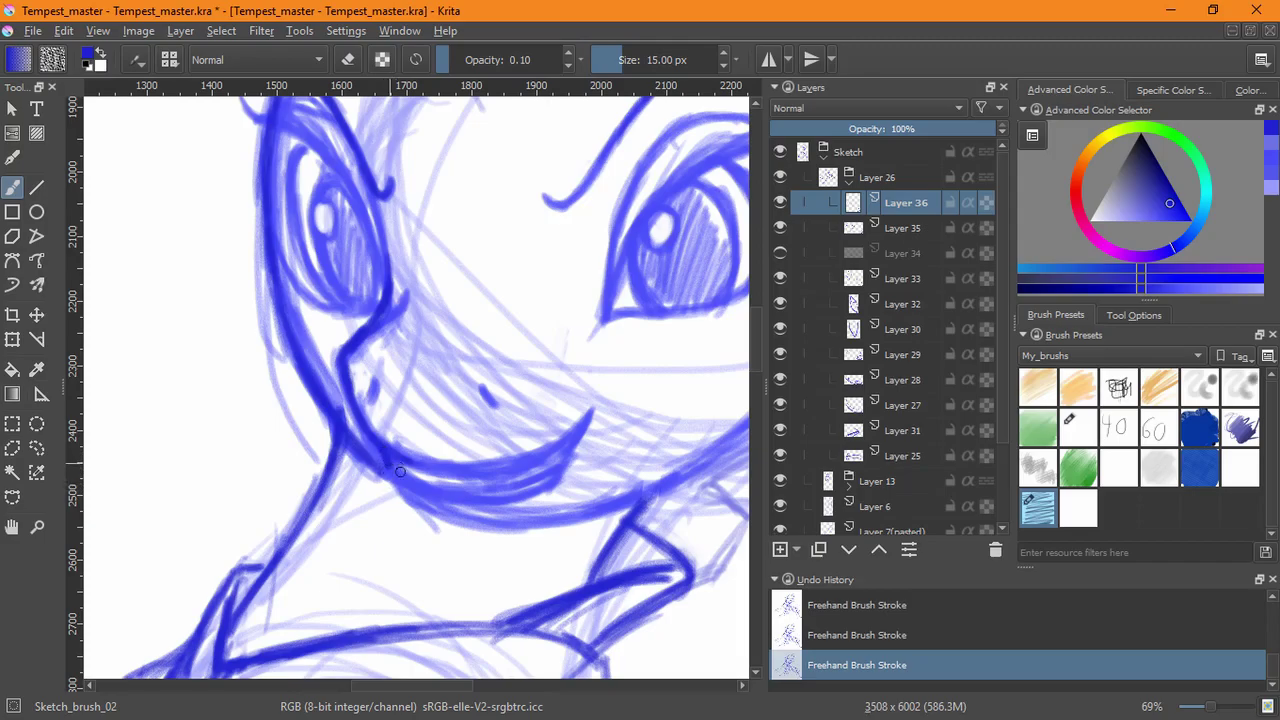
left_click_drag(398, 471, 451, 491)
- Darken the upper and lower edges of the smile up to its pointed corner, and save the file
left_click_drag(534, 364, 220, 480)
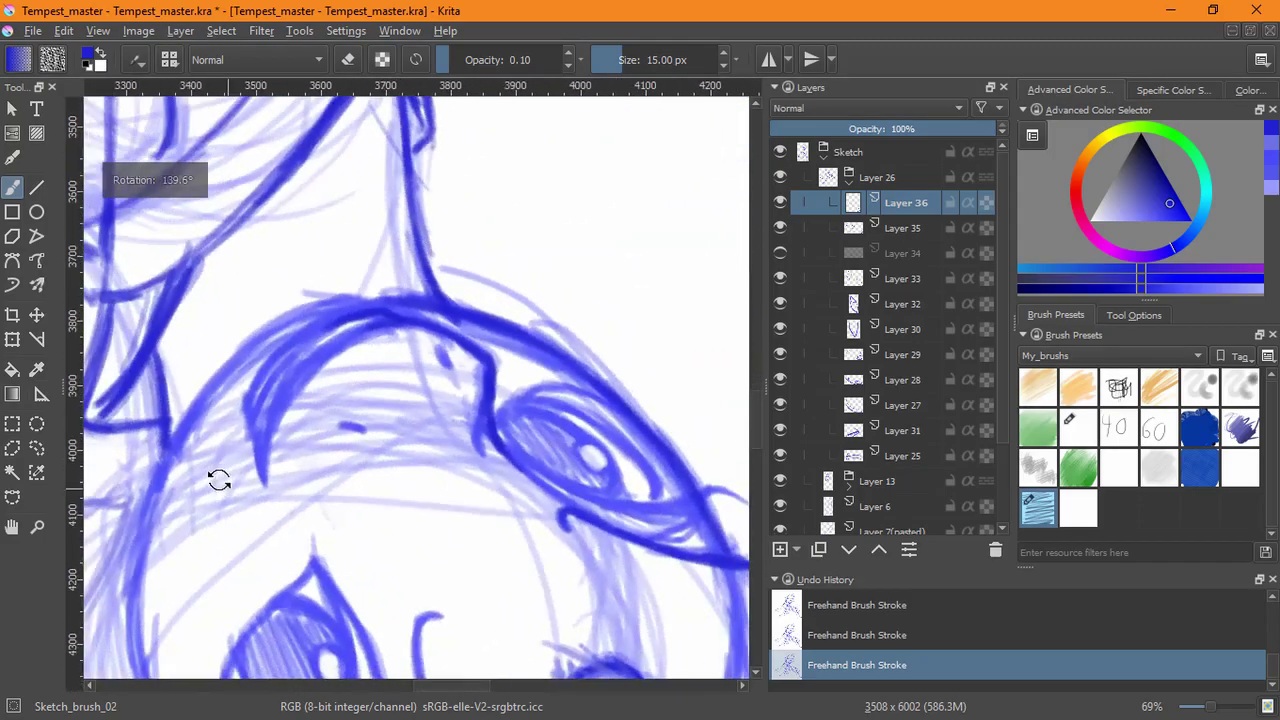
left_click_drag(324, 326, 249, 402)
left_click_drag(281, 355, 248, 401)
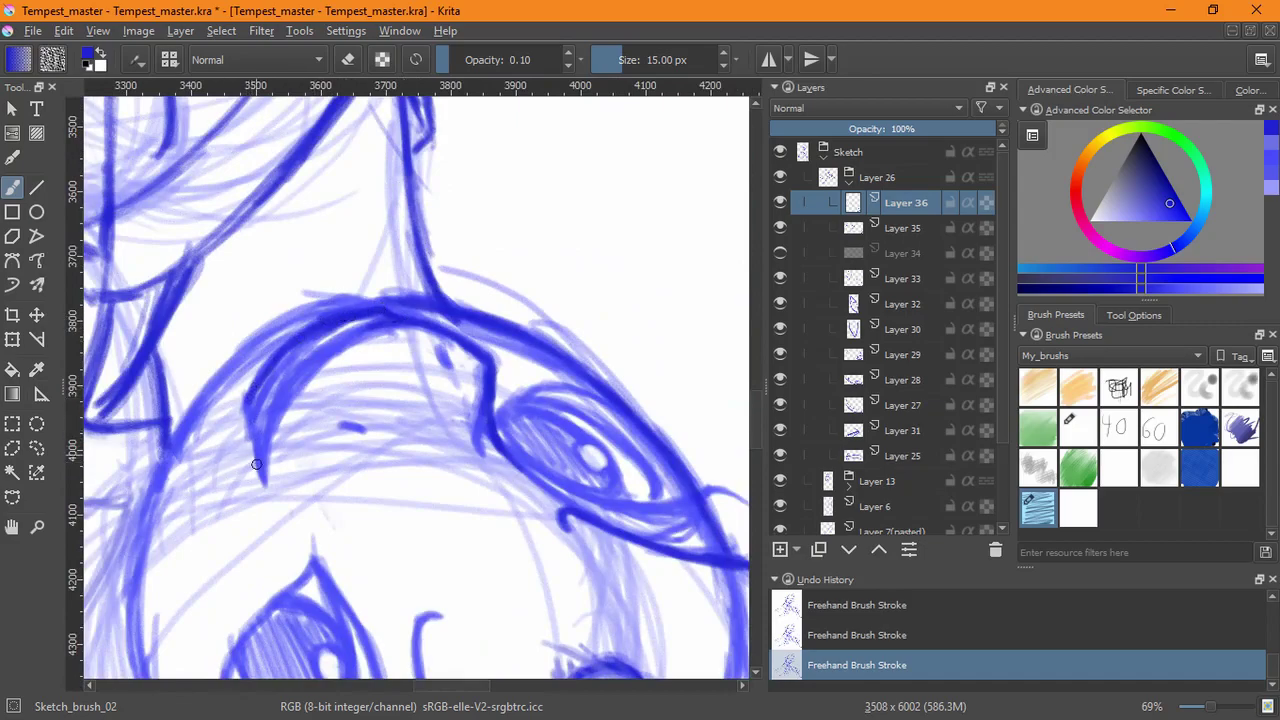
mouse_move(263, 482)
left_mouse_down()
mouse_move(278, 410)
mouse_move(327, 349)
mouse_move(283, 390)
left_mouse_up()
left_click_drag(268, 435, 263, 495)
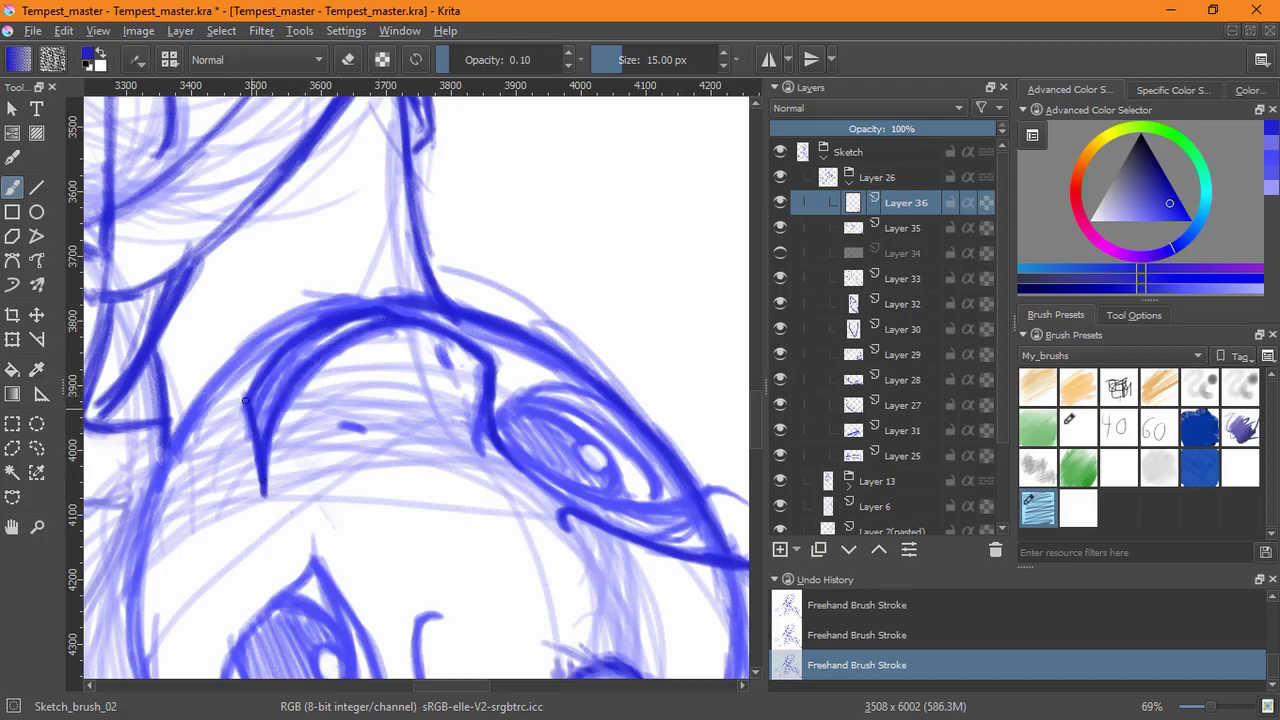
key("5")
key("ctrl+s")
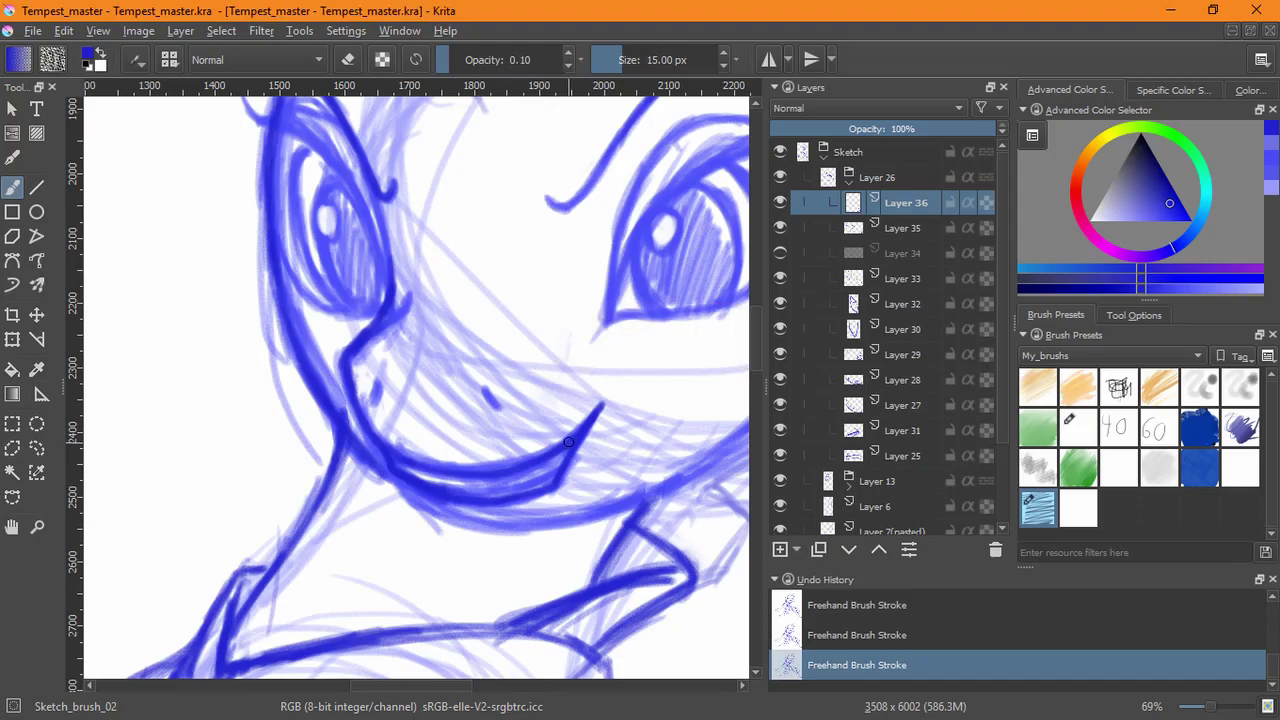
left_click(33, 31)
left_click(85, 114)
- Shade the inside of the smile with dark strokes along its curve, undoing the ones that fill it too heavily
left_click(559, 459)
left_click_drag(560, 459, 518, 484)
mouse_move(606, 520)
left_mouse_down()
mouse_move(569, 554)
mouse_move(312, 421)
mouse_move(296, 386)
mouse_move(365, 329)
mouse_move(307, 391)
left_mouse_up()
left_click_drag(342, 349, 298, 397)
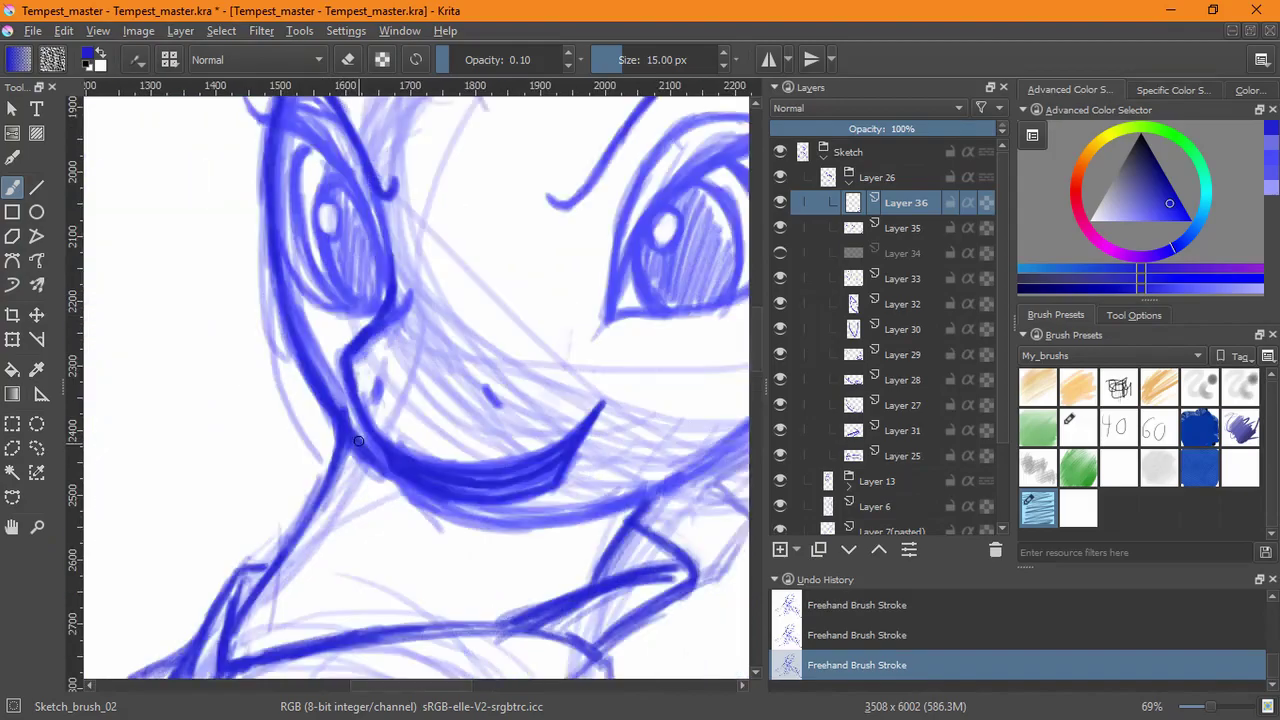
key("ctrl+z")
key("ctrl+z")
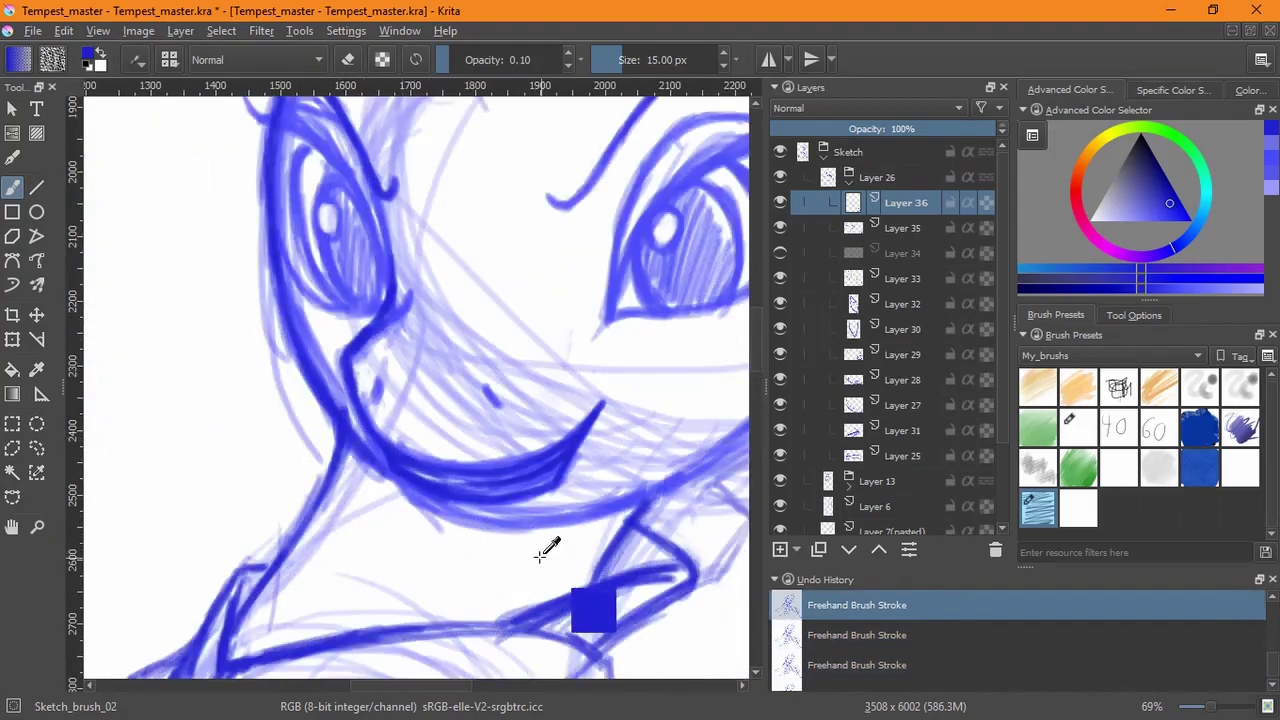
mouse_move(563, 523)
left_mouse_down()
mouse_move(287, 593)
mouse_move(195, 486)
left_mouse_up()
left_click_drag(325, 363, 297, 416)
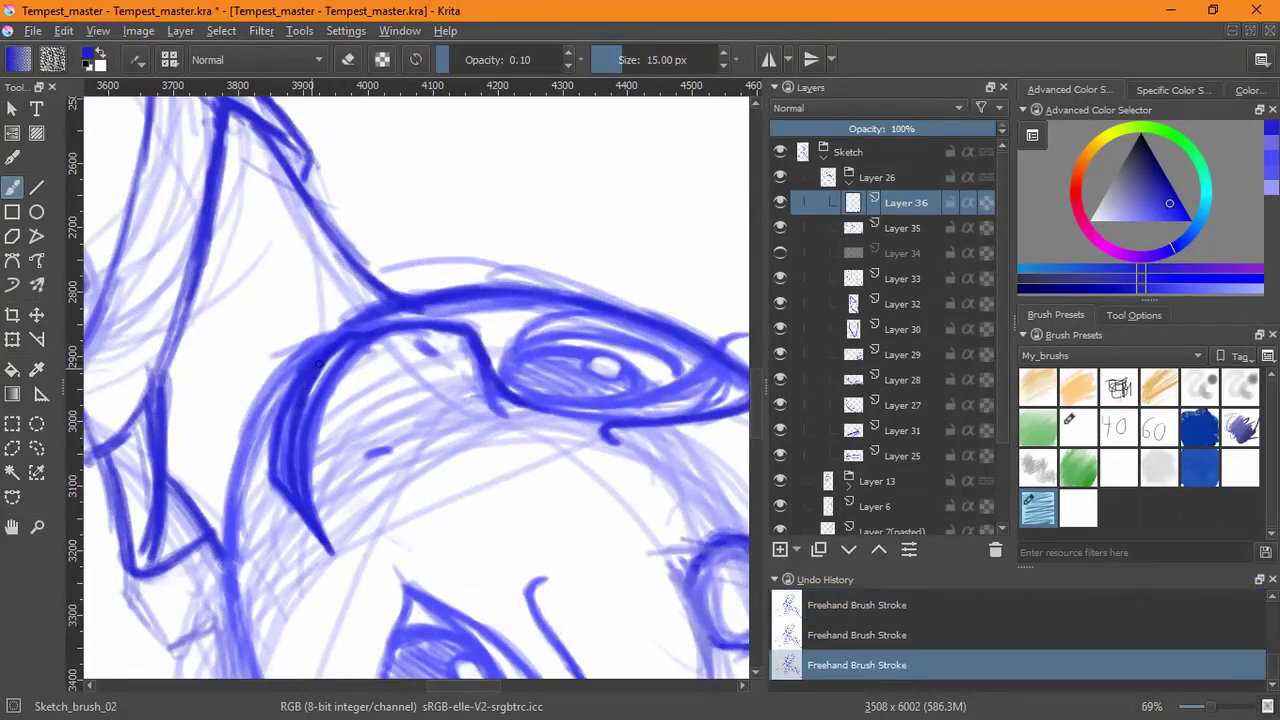
left_click_drag(338, 352, 305, 415)
key("5")
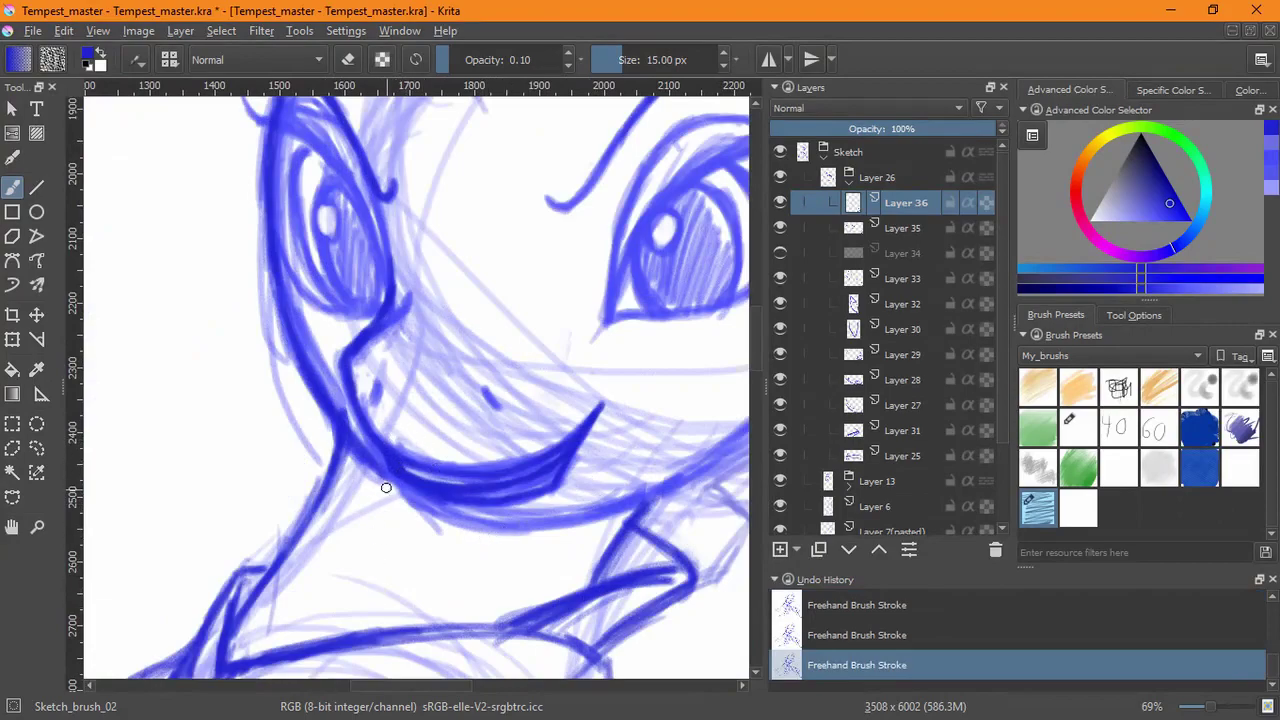
- Trace the chin and jaw line in dark strokes from under the muzzle to the near cheek
key("e")
left_click_drag(393, 474, 459, 517)
mouse_move(606, 464)
left_mouse_down()
mouse_move(608, 489)
mouse_move(276, 494)
left_mouse_up()
mouse_move(275, 376)
left_mouse_down()
mouse_move(216, 504)
mouse_move(217, 620)
mouse_move(241, 684)
left_mouse_up()
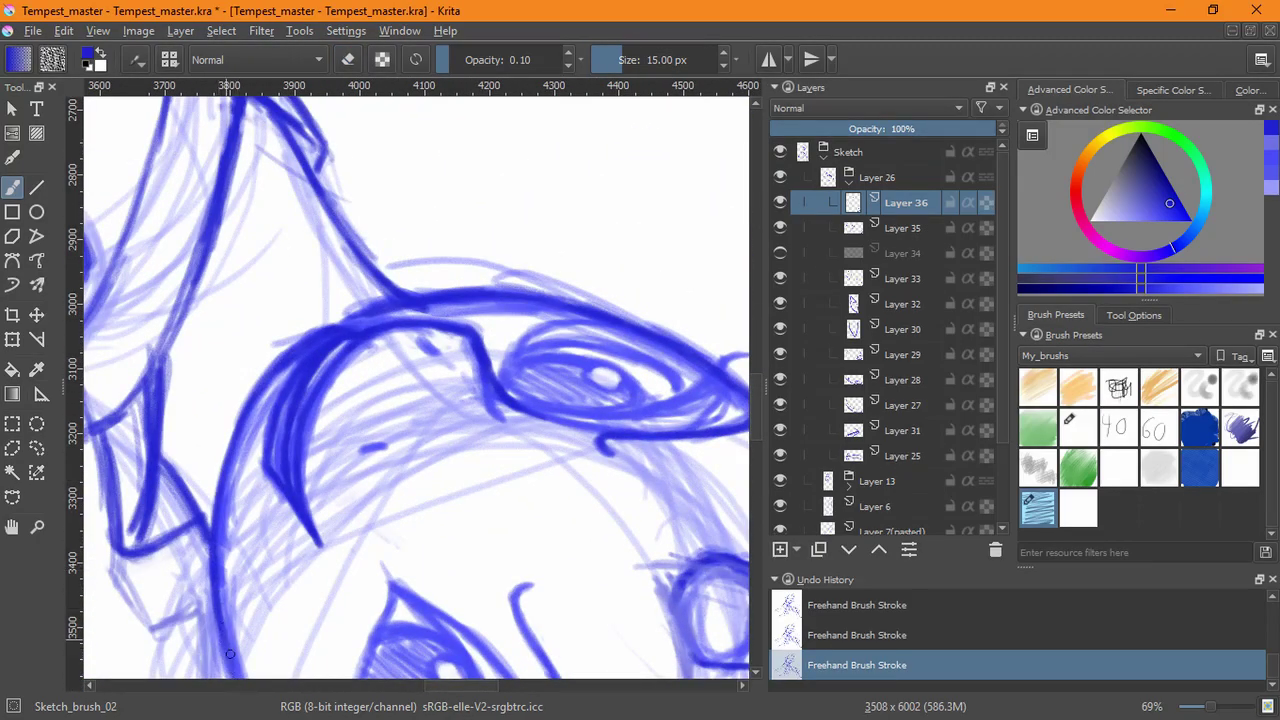
mouse_move(339, 426)
left_mouse_down()
mouse_move(397, 326)
mouse_move(437, 386)
mouse_move(412, 318)
left_mouse_up()
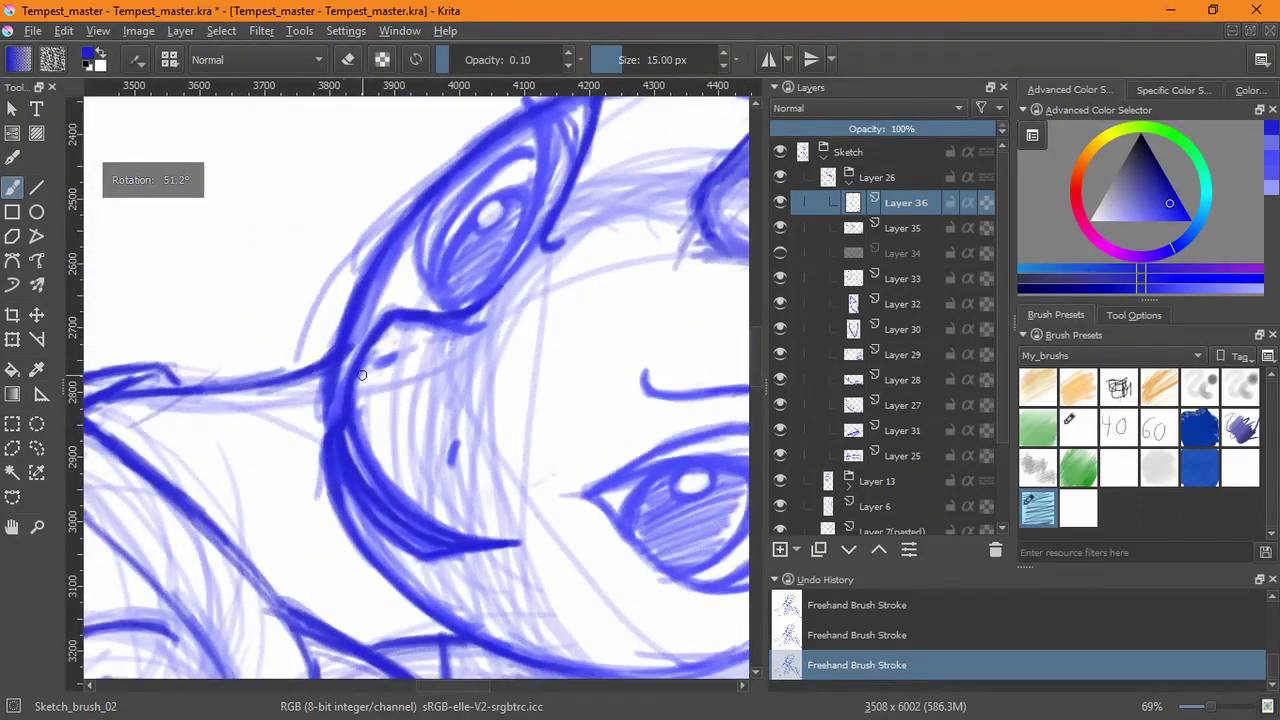
left_click_drag(427, 354, 574, 370)
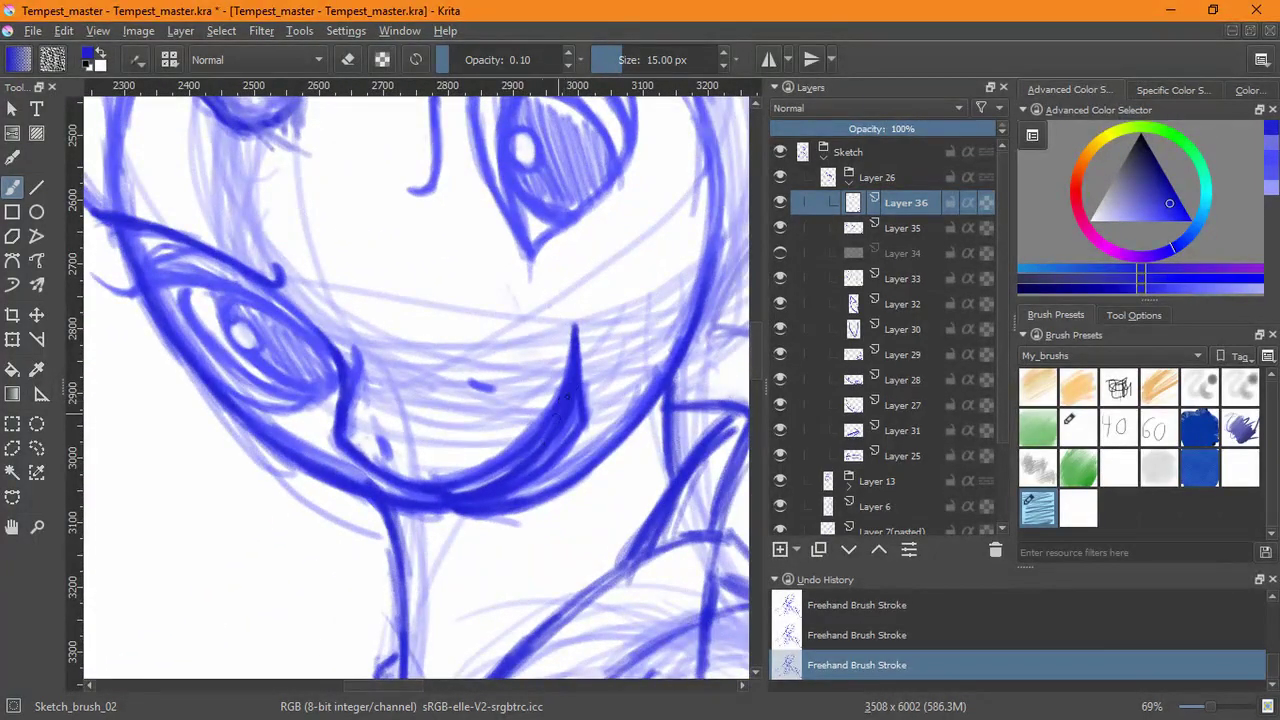
- Erase a small spot of shading inside the smile near the muzzle and return to the drawing brush
left_click_drag(651, 429, 532, 430)
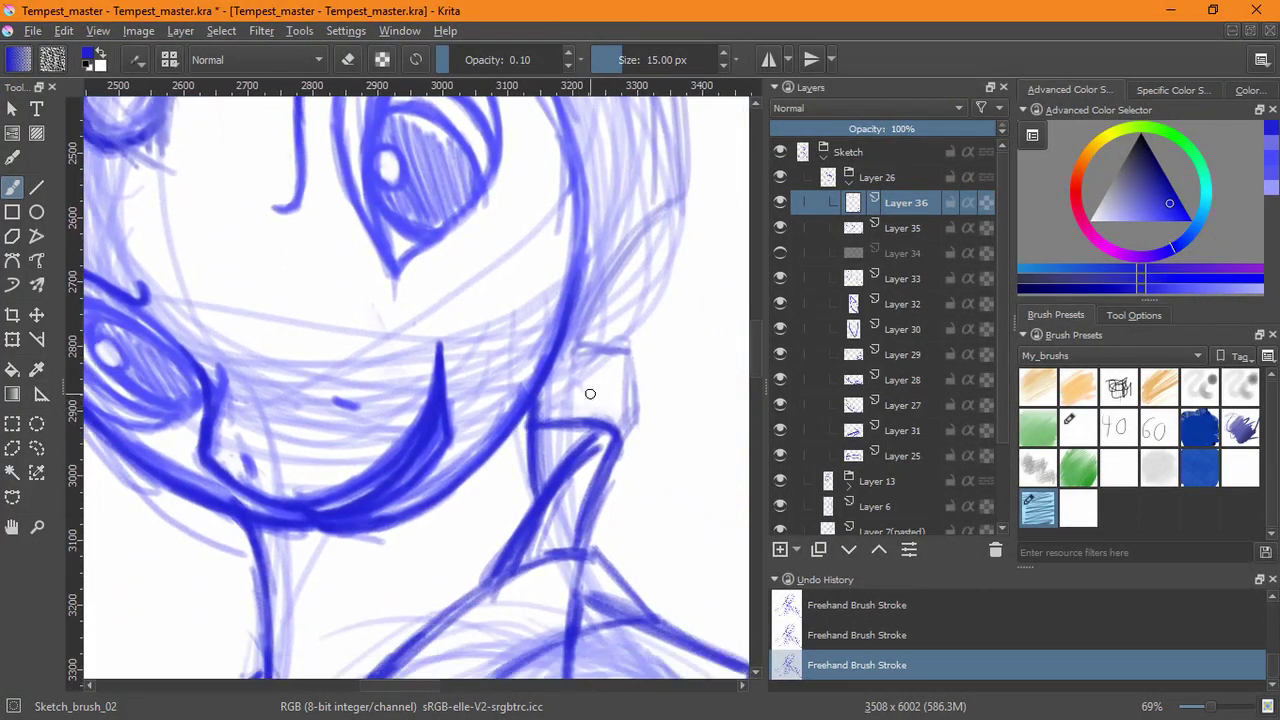
left_click_drag(589, 398, 557, 414)
left_click_drag(463, 394, 380, 443)
key("e")
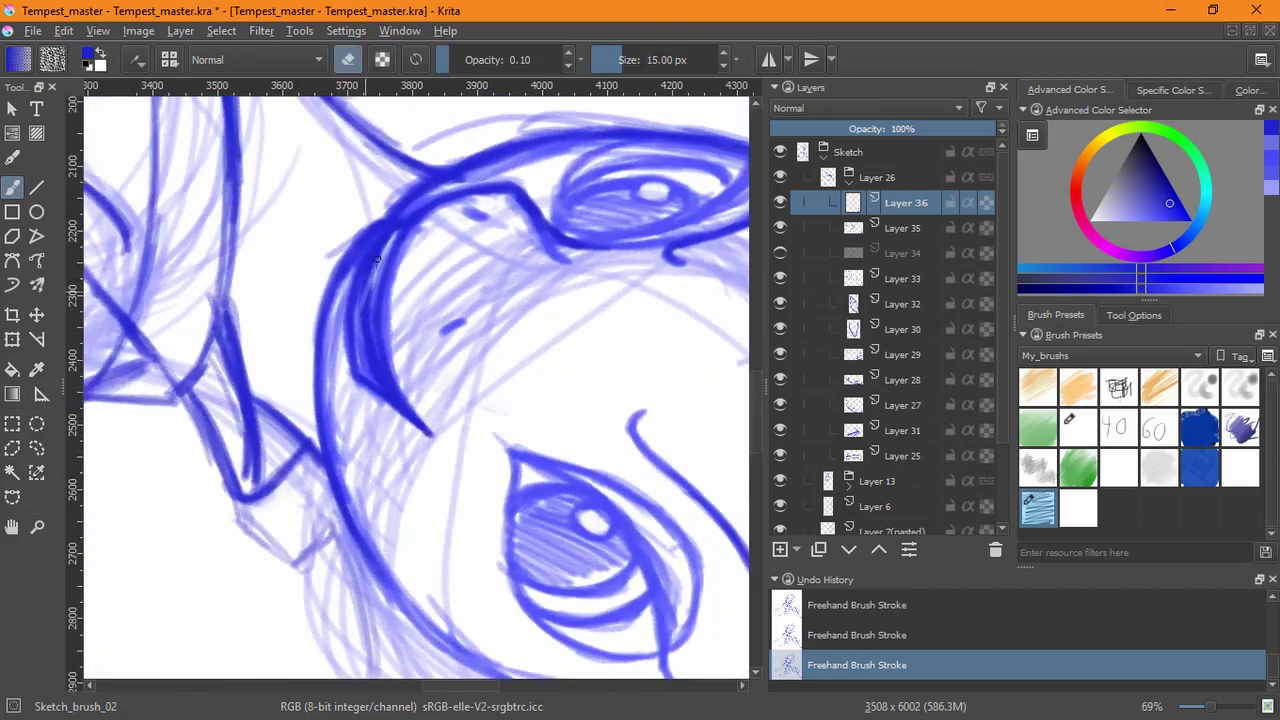
mouse_move(375, 263)
left_mouse_down()
mouse_move(368, 300)
mouse_move(375, 269)
left_mouse_up()
key("e")
left_click_drag(384, 398, 548, 445)
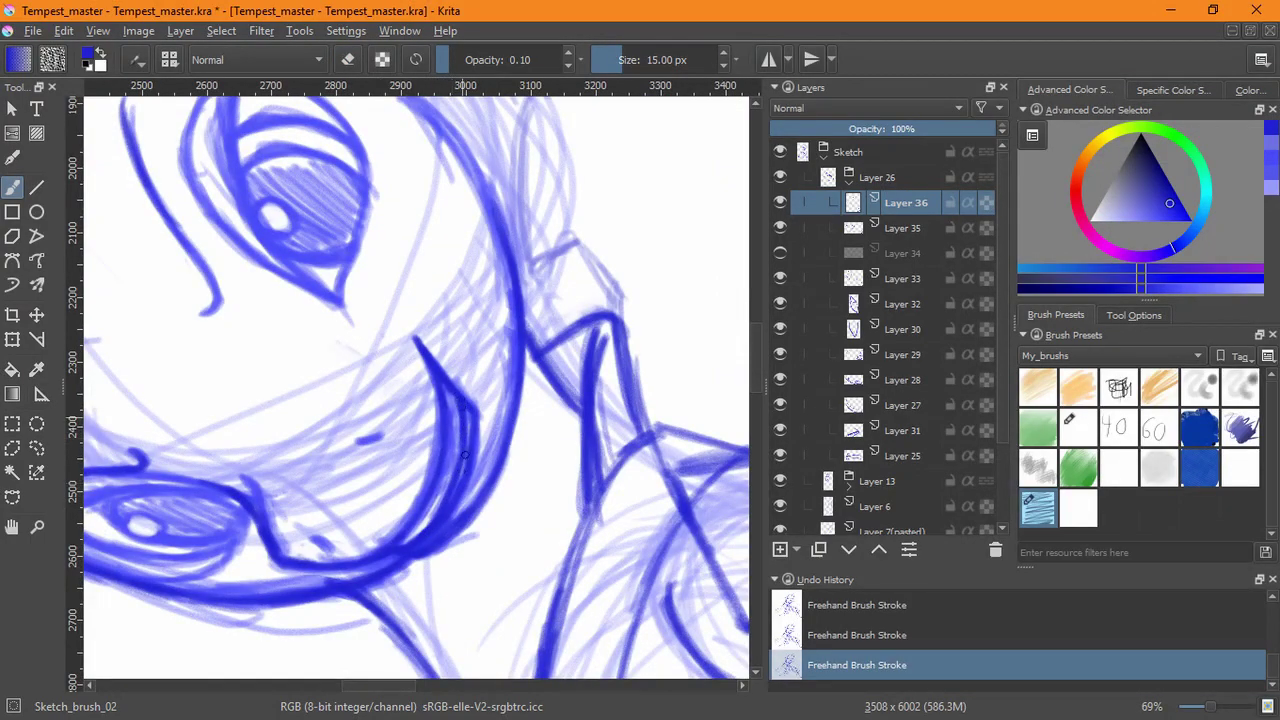
key("5")
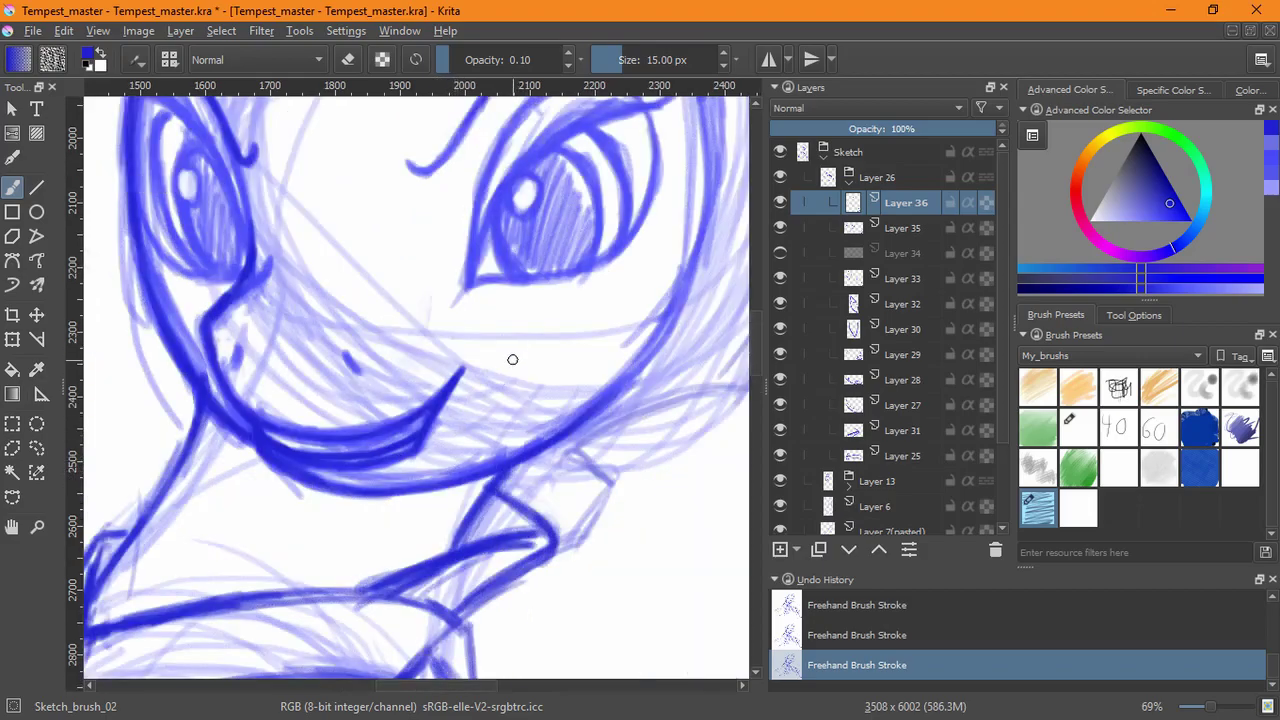
- Trim the pointed tip at the corner of the smile with the eraser and return to the drawing brush
key("m")
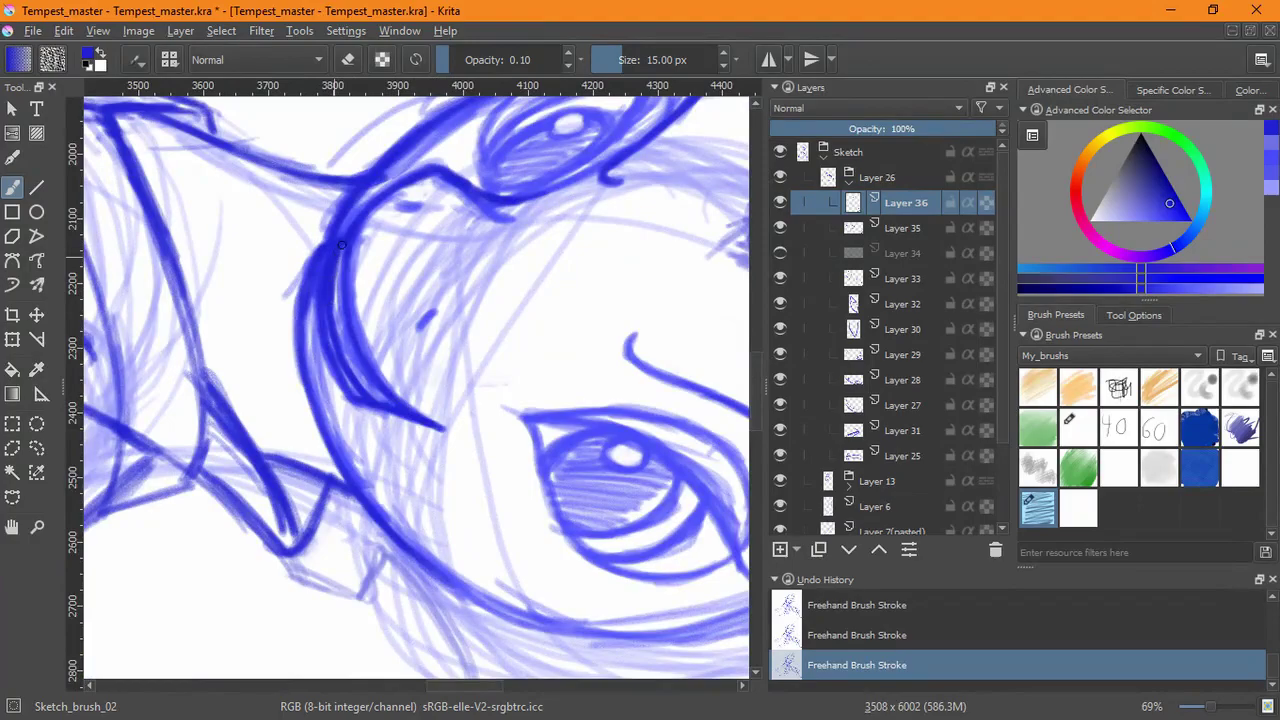
key("m")
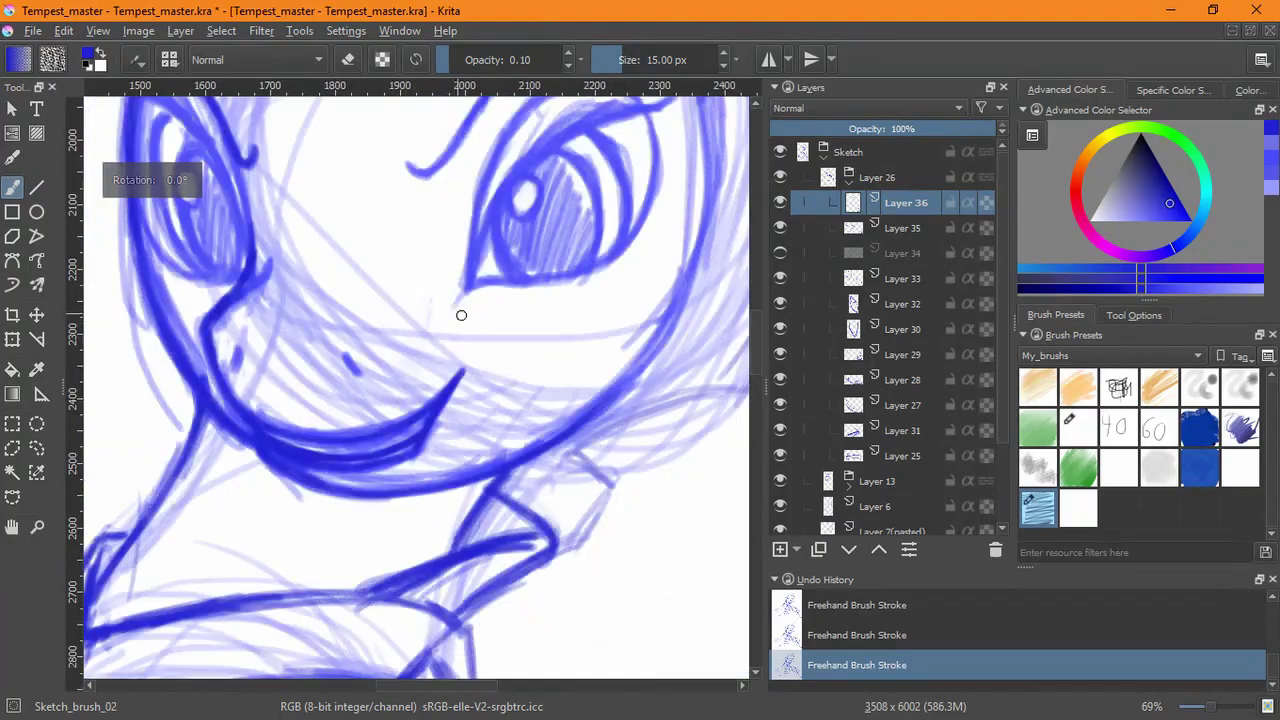
left_click_drag(532, 373, 597, 291)
left_click_drag(484, 316, 552, 518)
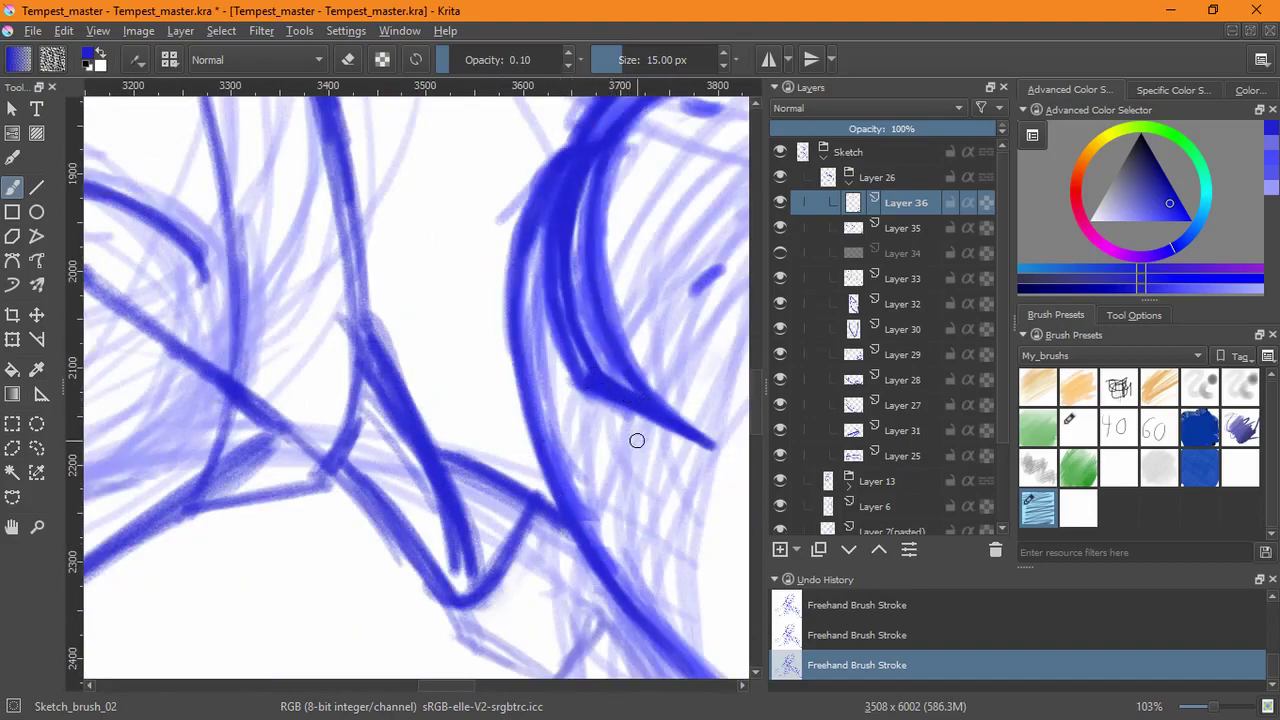
key("5")
left_click_drag(434, 319, 517, 485)
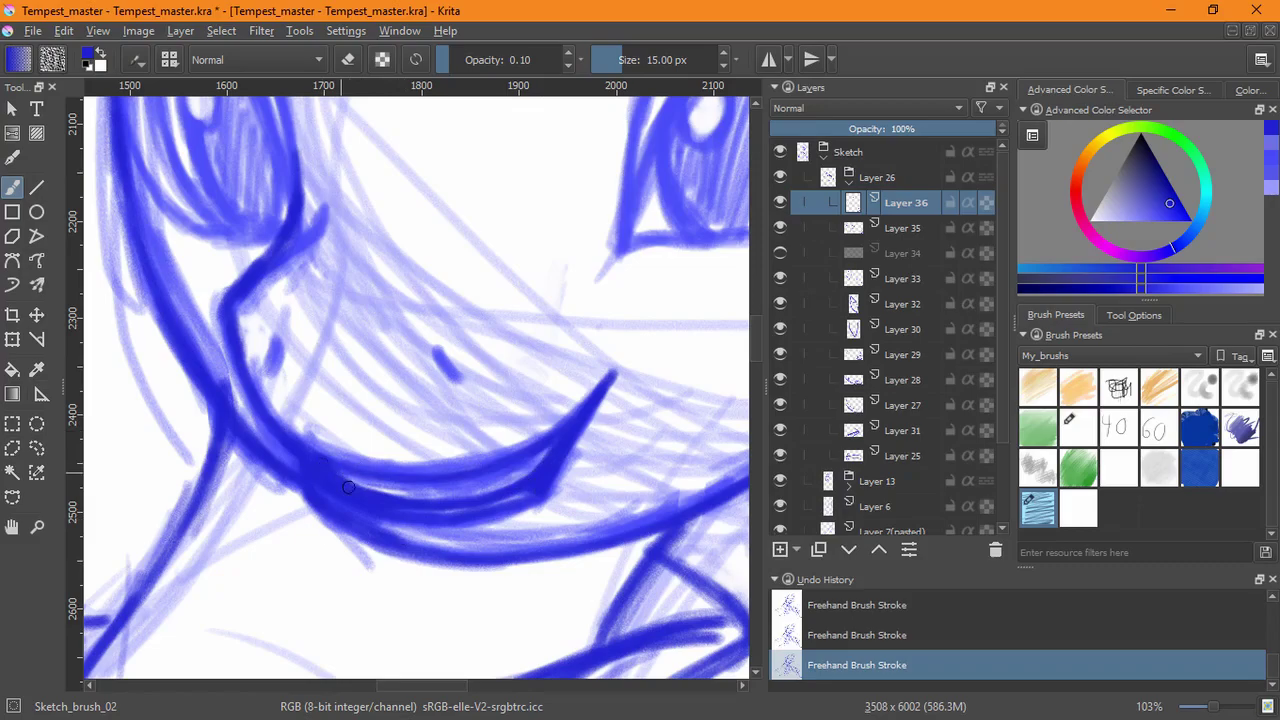
left_click_drag(621, 518, 609, 426)
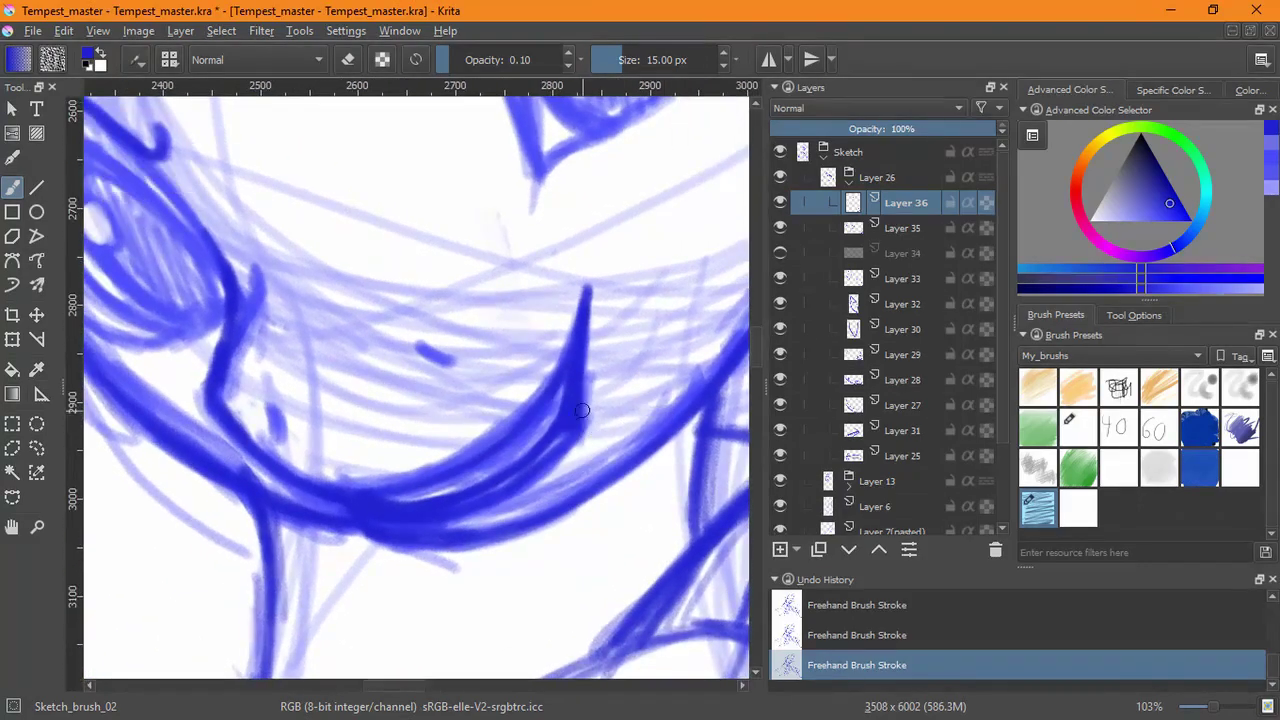
key("e")
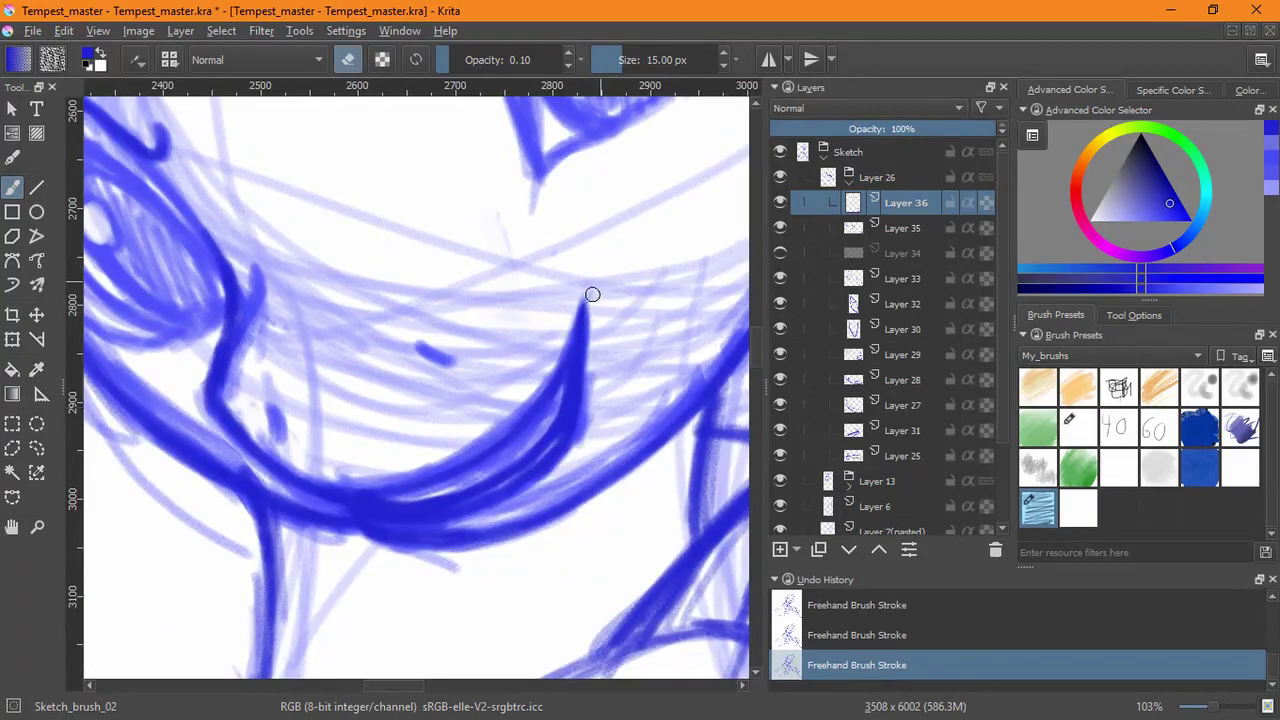
key("e")
key("5")
left_click_drag(646, 369, 609, 485)
left_click_drag(670, 423, 515, 545)
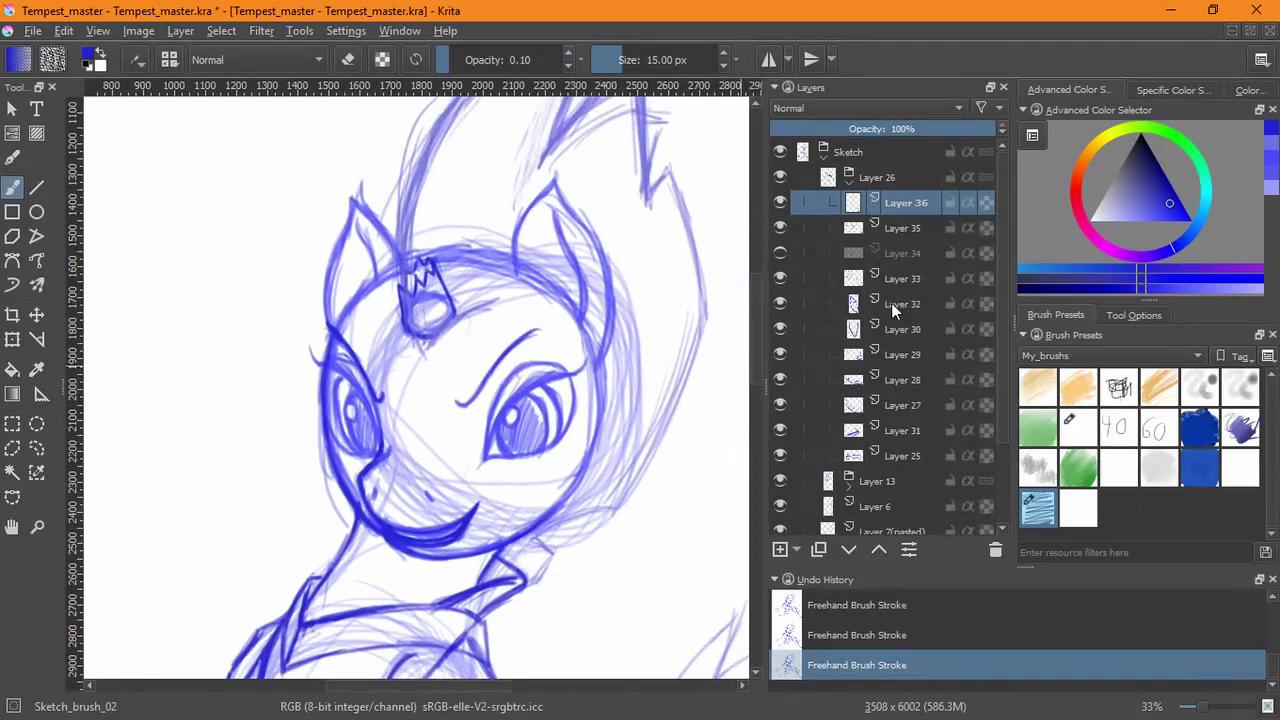
- Collapse the Layer 26 group and expand the nested Layer 13, Layer 14 and Layer 12 groups to list the face layers
left_click(849, 181)
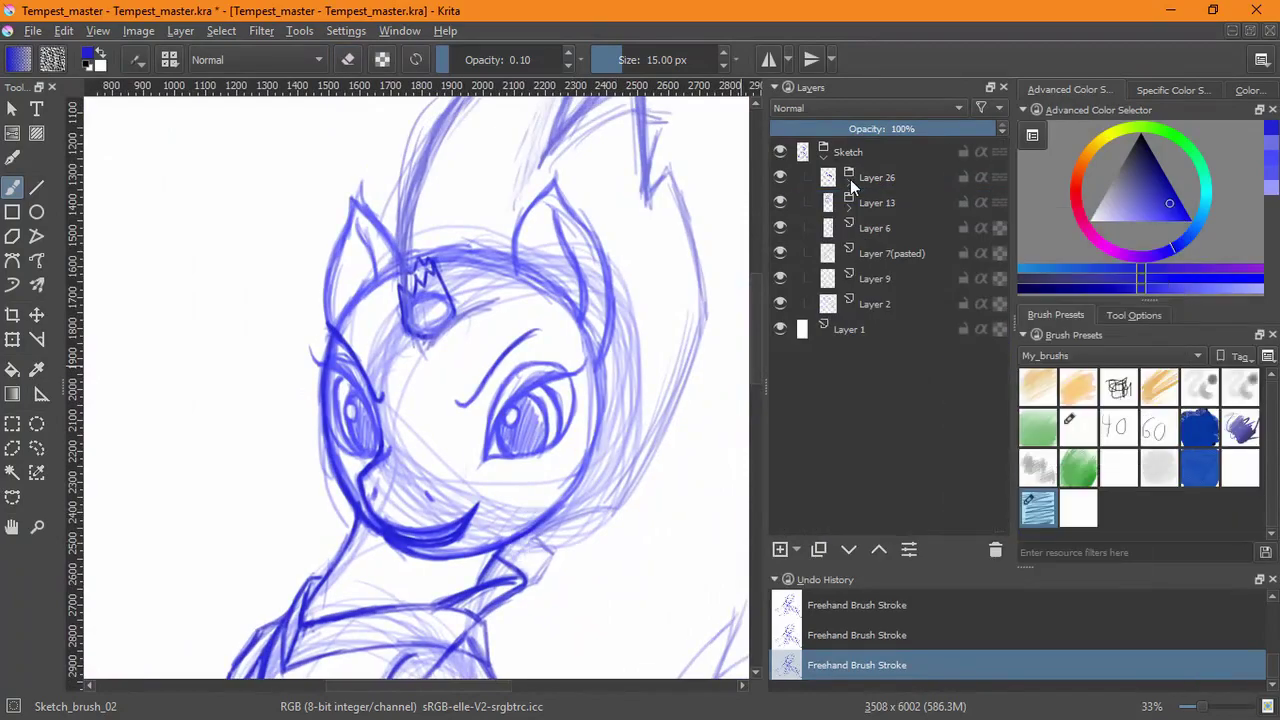
mouse_move(829, 183)
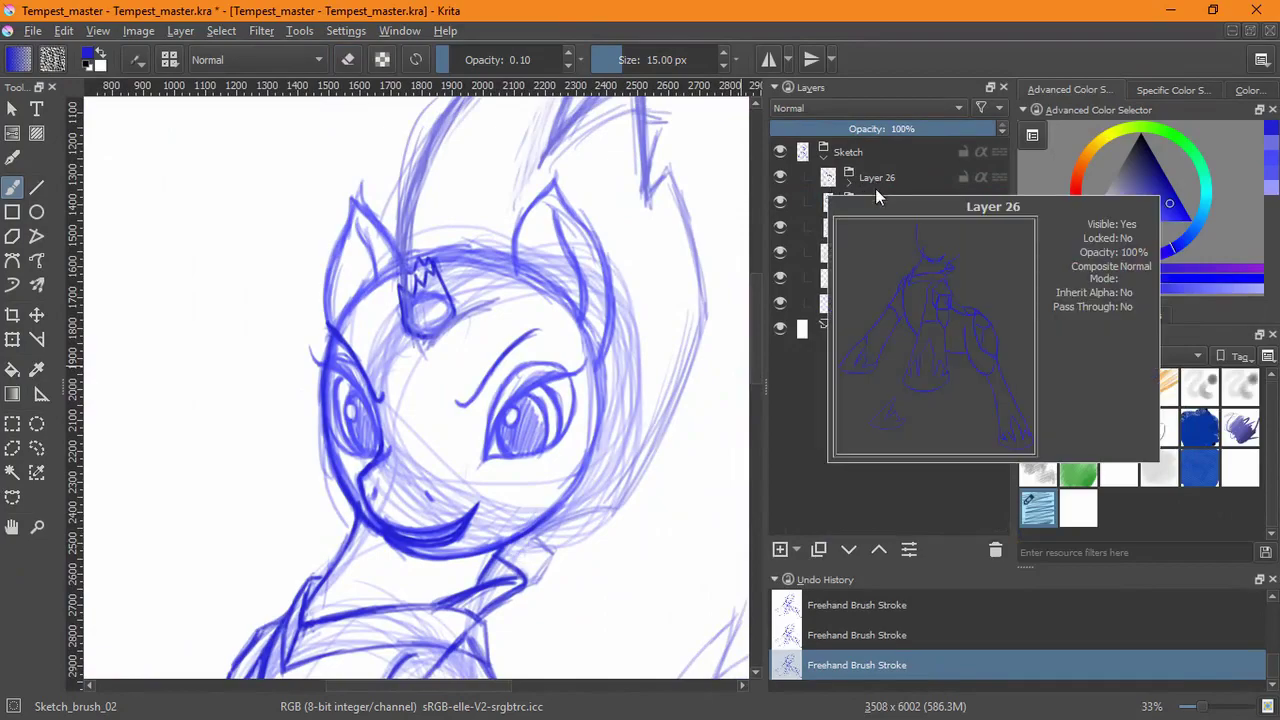
mouse_move(831, 205)
left_click(849, 208)
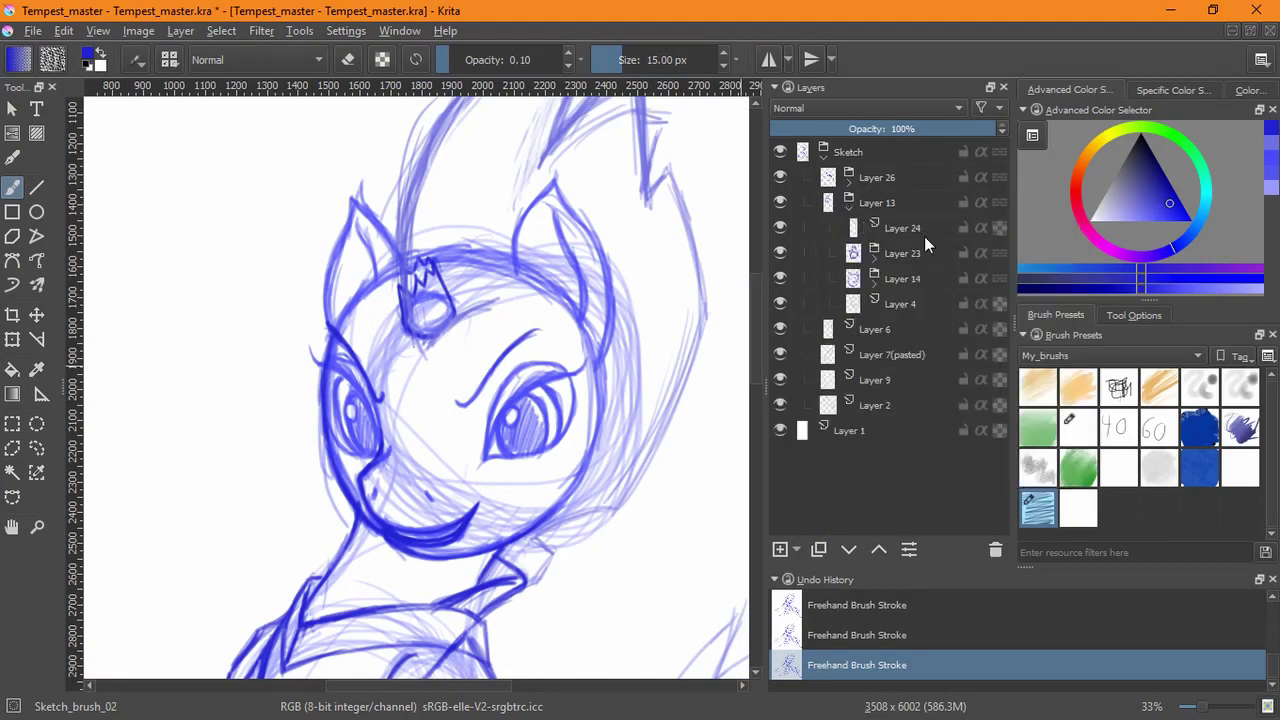
left_click(874, 286)
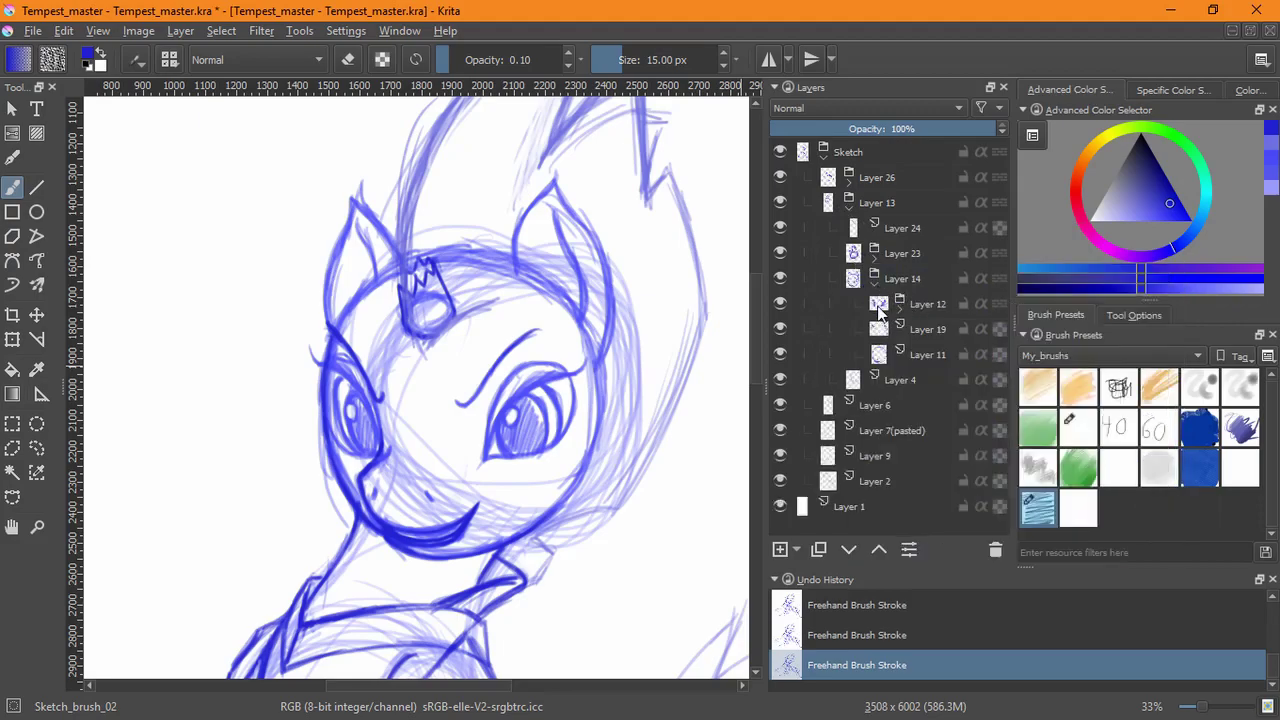
left_click(898, 311)
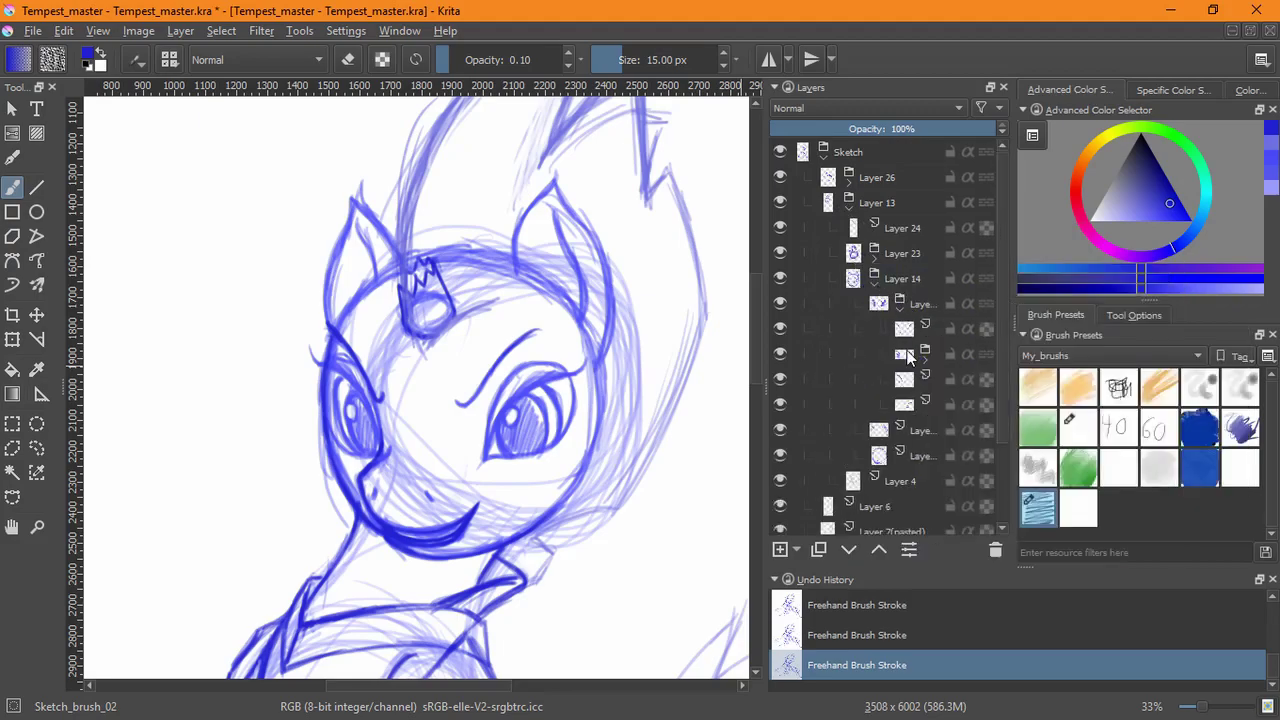
- Select the three eye layers inside Layer 12: Layer 17, Copy of Layer 10 and the layer directly beneath it
mouse_move(907, 384)
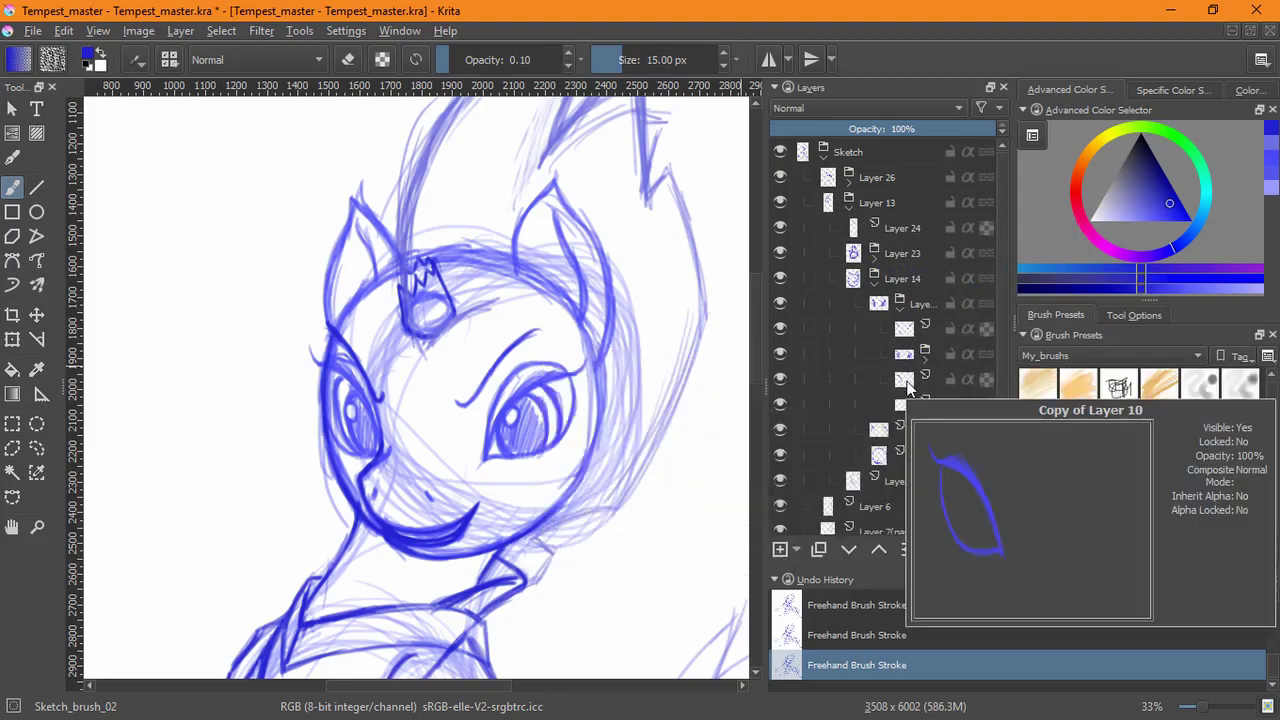
mouse_move(907, 330)
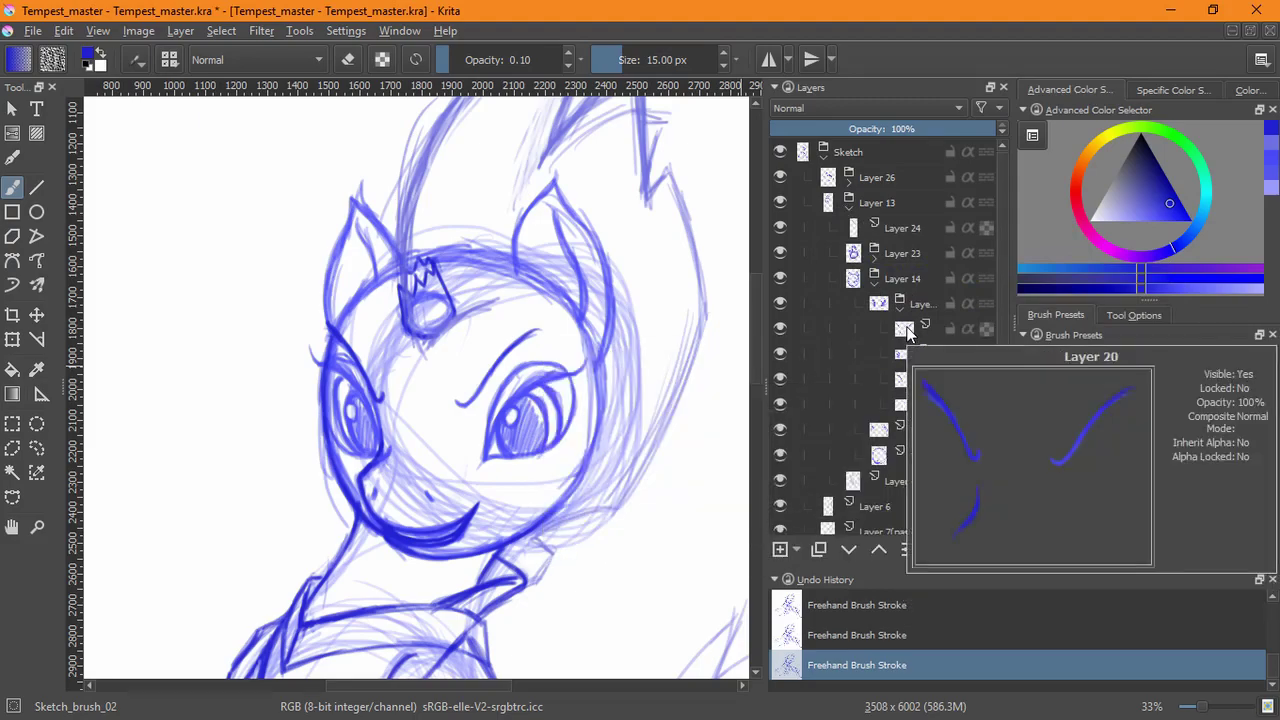
mouse_move(907, 357)
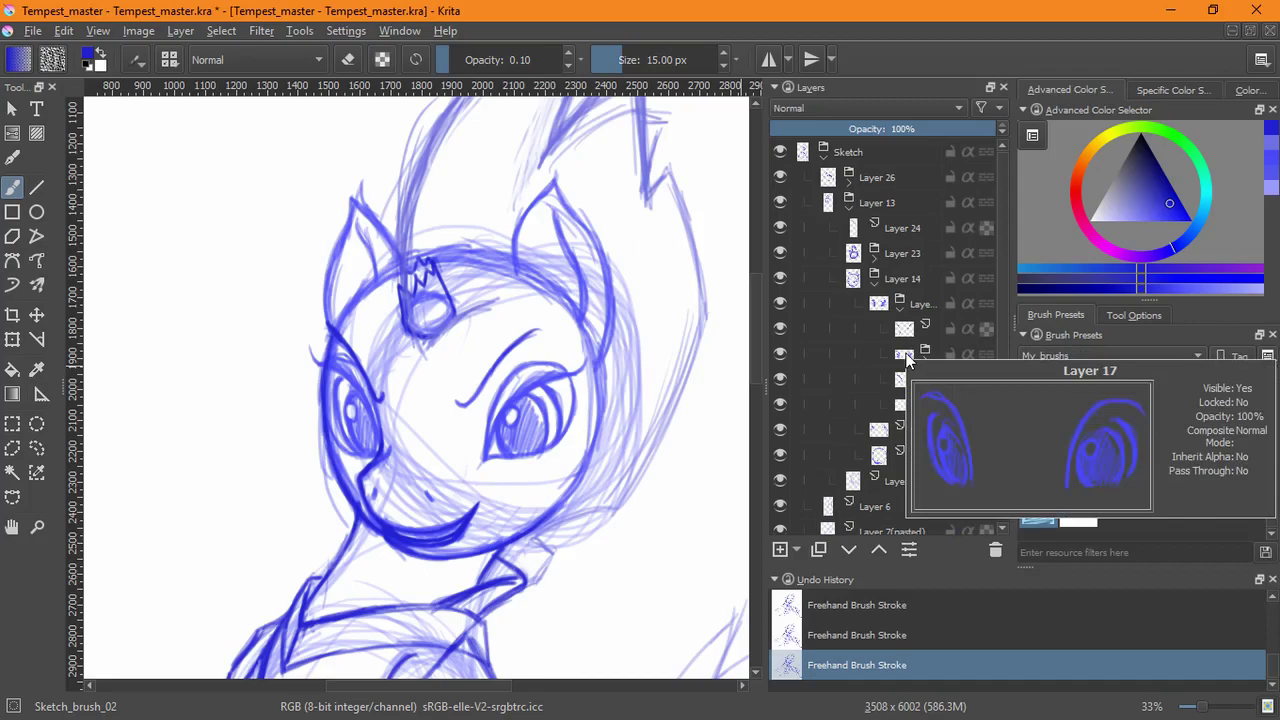
left_click_drag(904, 404, 908, 357)
left_click(908, 357)
left_click(889, 360, "shift")
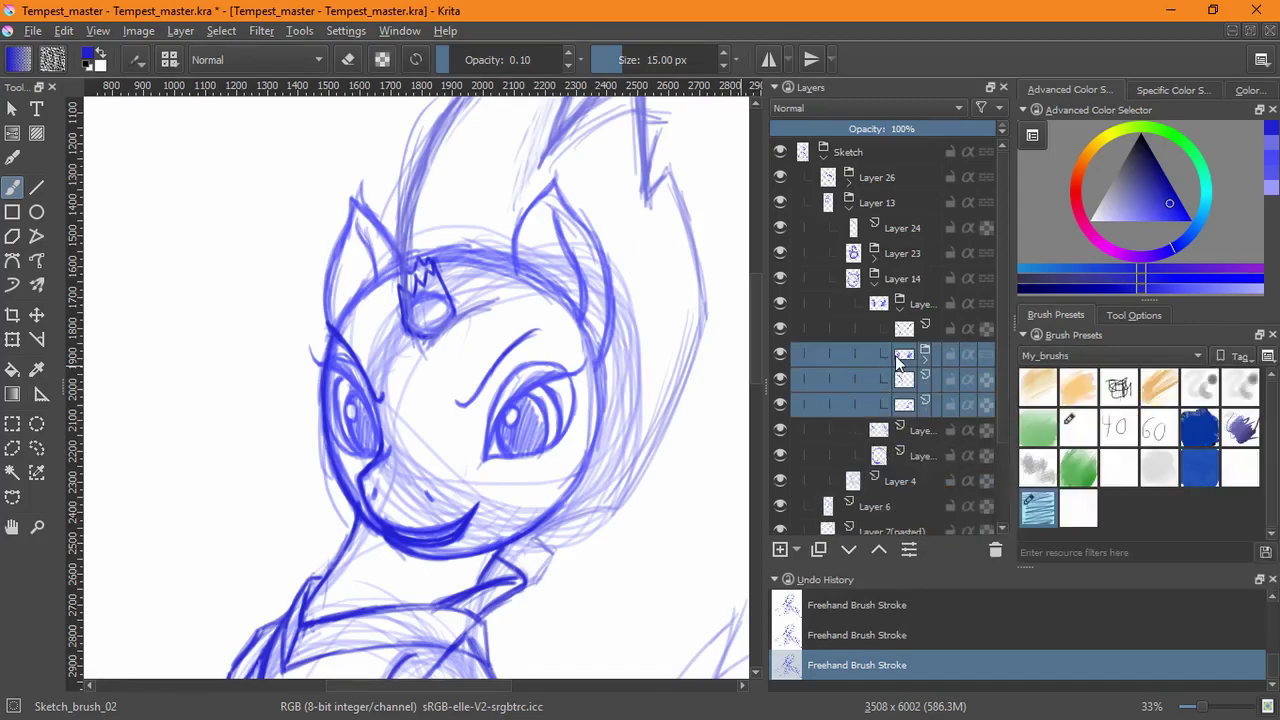
- Group the three selected eye layers, outline the larger eye with a freehand selection, shift it slightly inward using Transform, and deselect
key("ctrl+g")
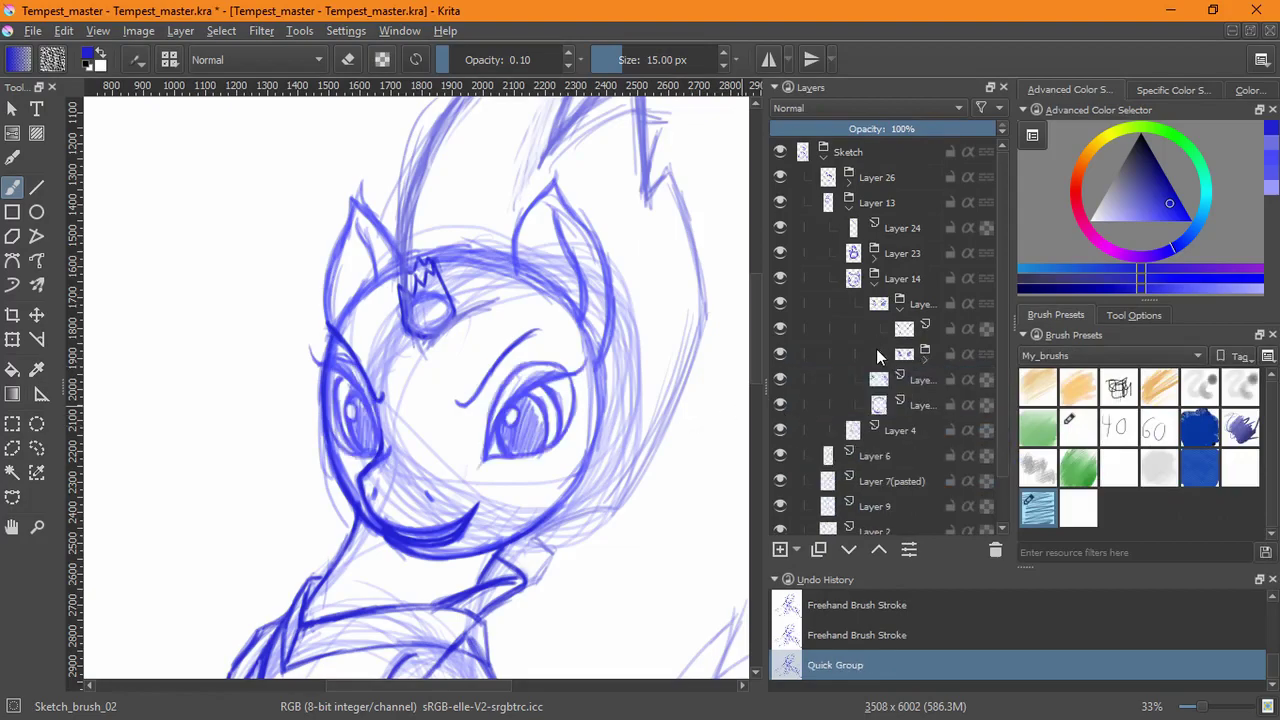
left_click(876, 355)
left_click(36, 448)
mouse_move(565, 328)
left_mouse_down()
mouse_move(508, 493)
mouse_move(566, 330)
left_mouse_up()
key("ctrl+t")
left_click_drag(554, 428, 552, 424)
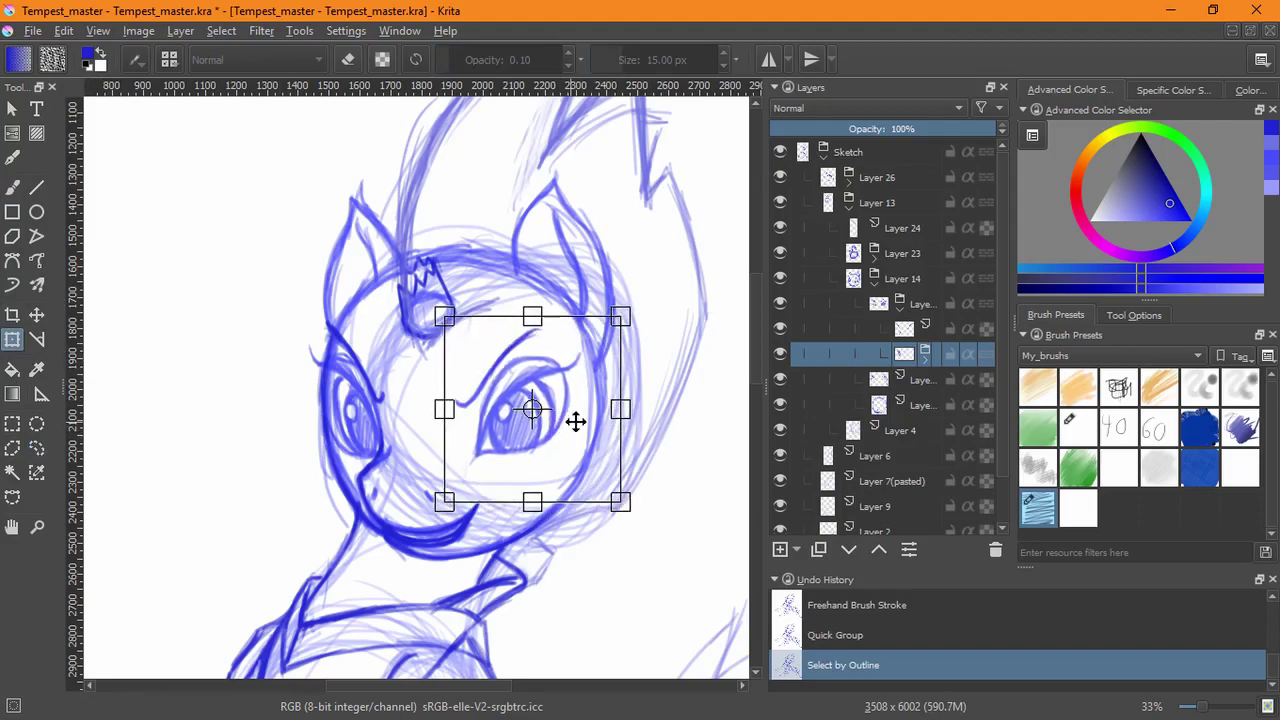
key("Return")
left_click(221, 31)
left_click(226, 76)
scroll(586, 491, "down", 4)
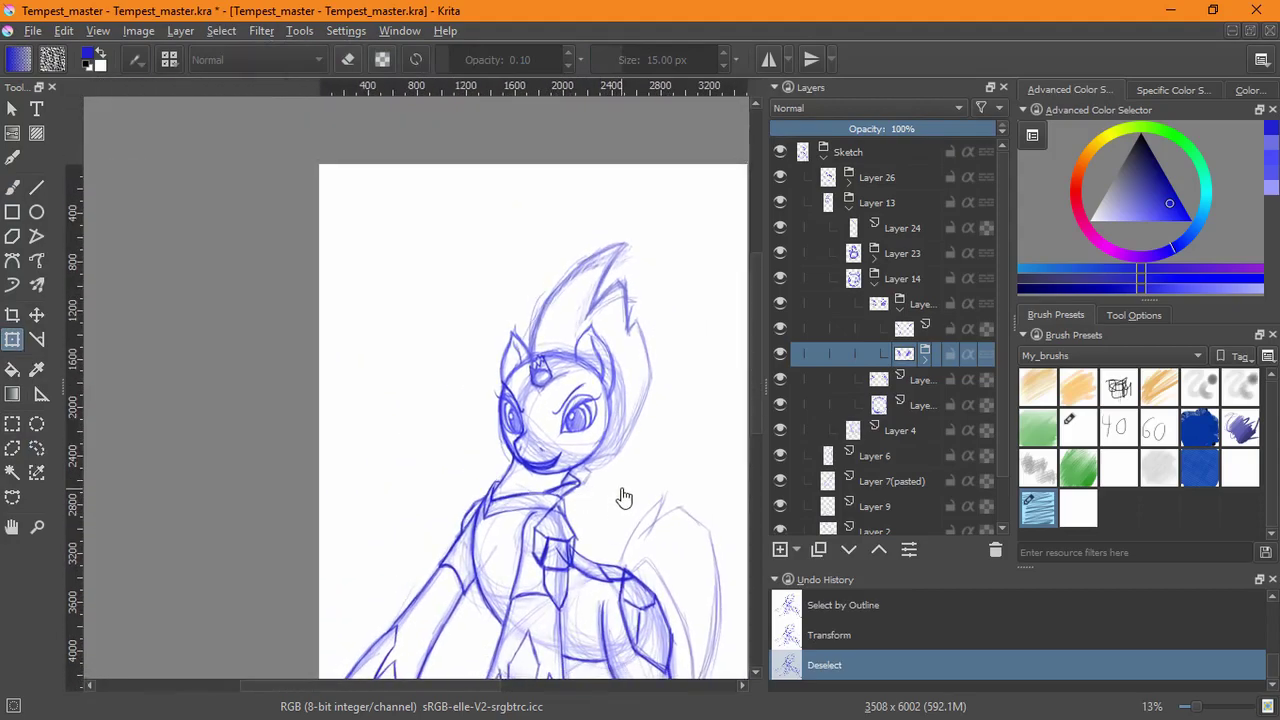
left_click(908, 330)
scroll(540, 415, "up", 3)
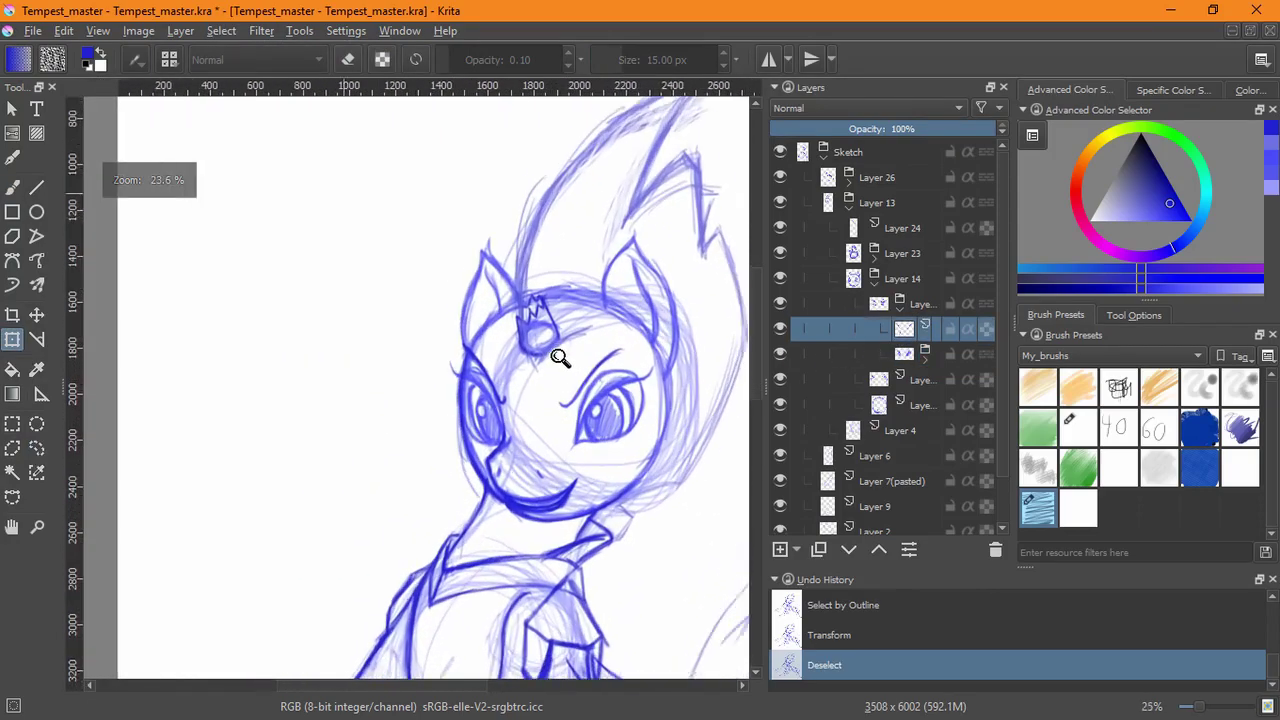
scroll(559, 358, "up", 1)
left_click(36, 447)
mouse_move(684, 300)
left_mouse_down()
mouse_move(496, 244)
mouse_move(631, 360)
left_mouse_up()
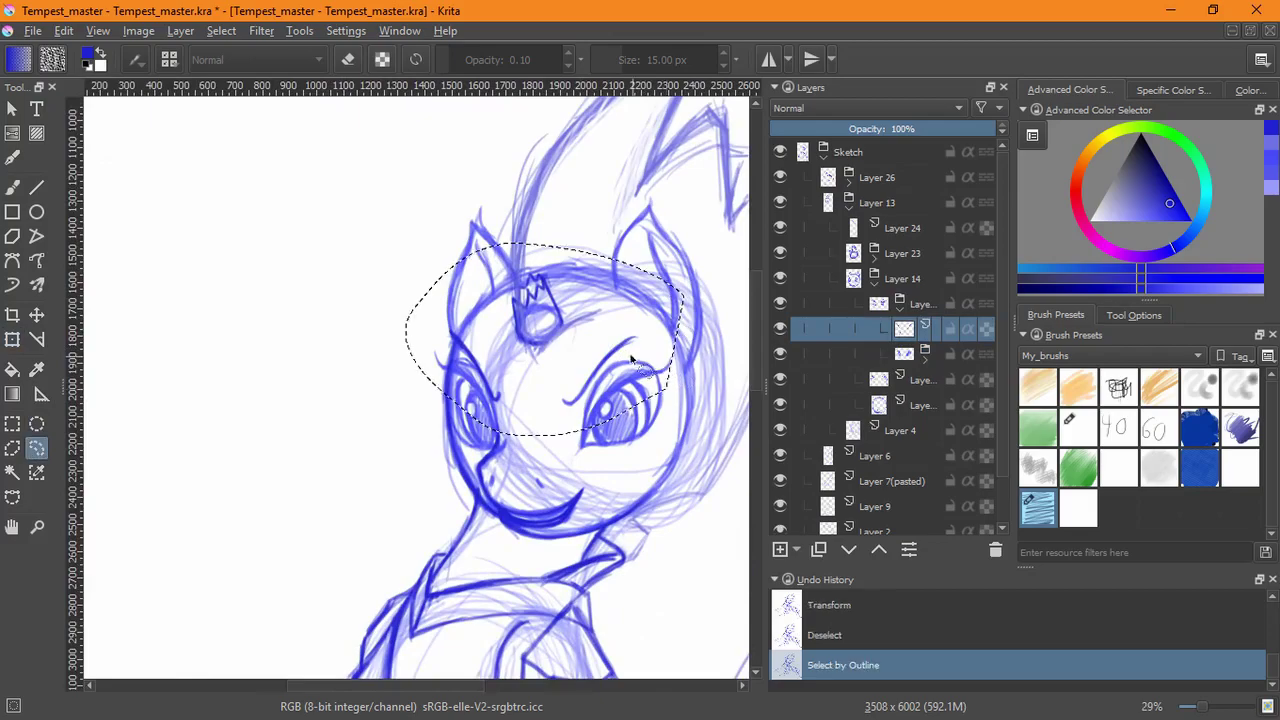
key("ctrl+t")
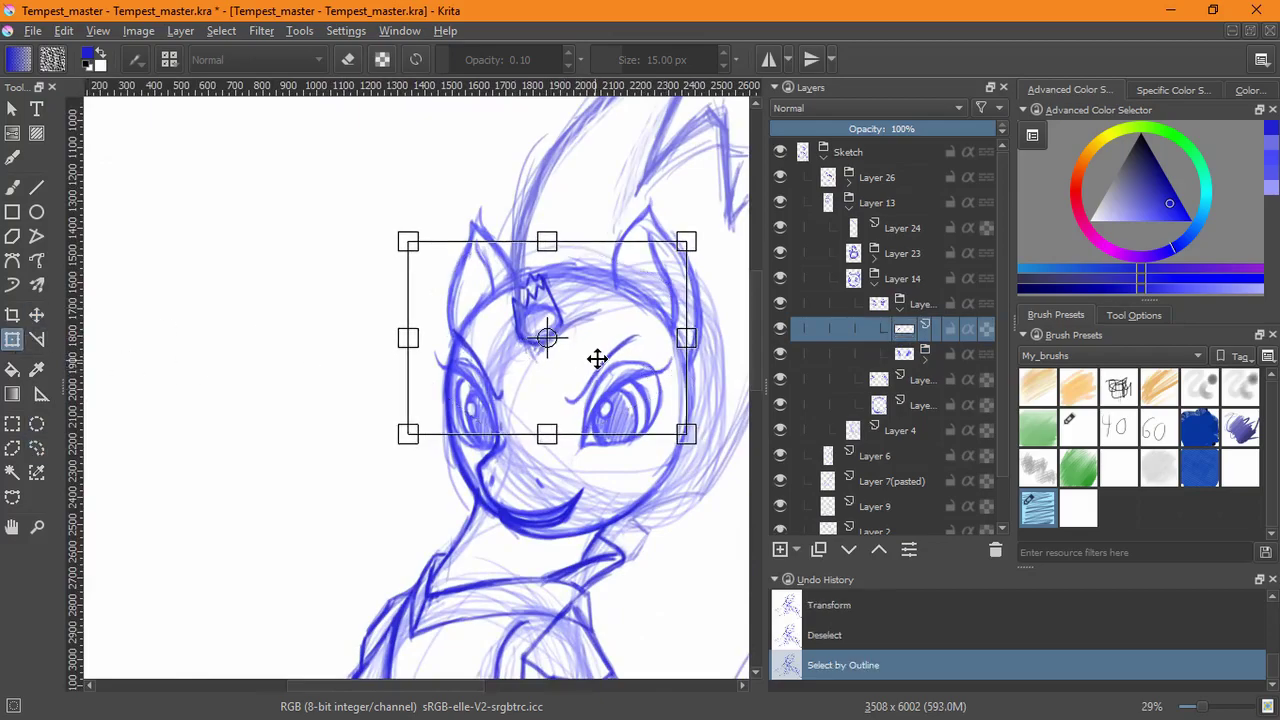
key("Escape")
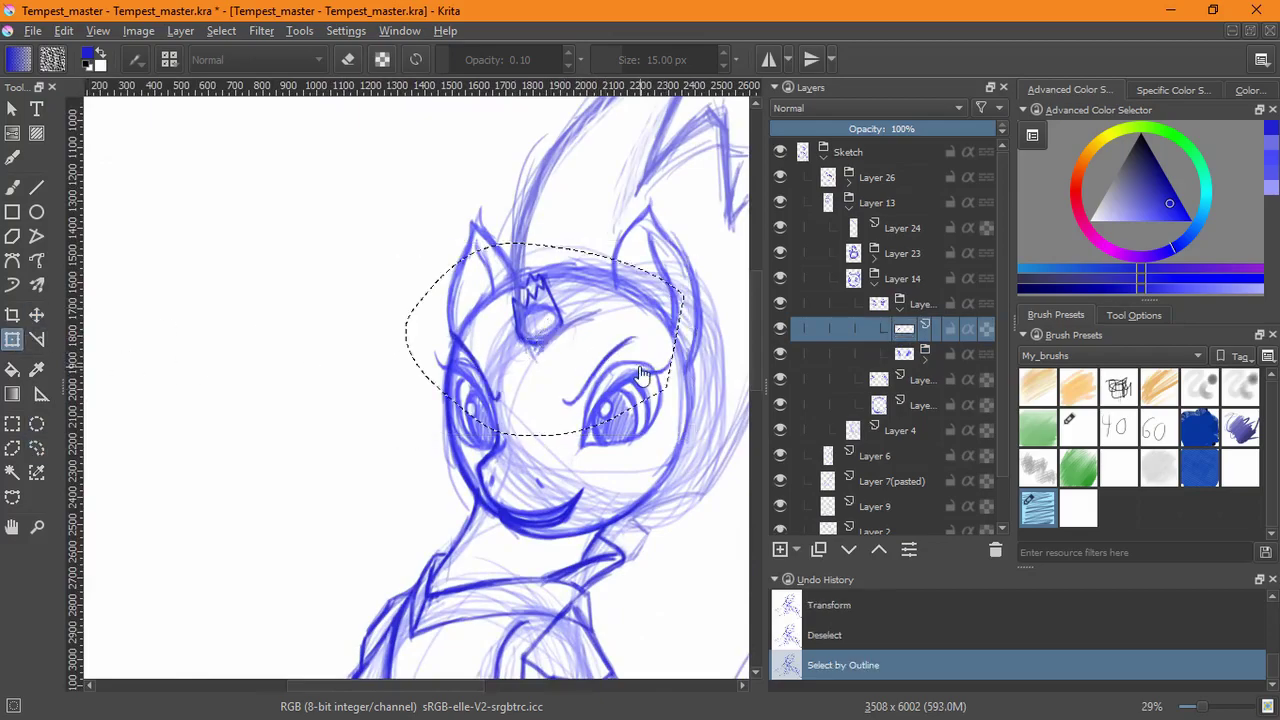
- Try to reposition both eyebrows on their layer using a freehand outline selection and Transform, and check the whole figure
left_click(36, 449)
mouse_move(469, 302)
left_mouse_down()
mouse_move(454, 385)
mouse_move(670, 366)
mouse_move(490, 295)
left_mouse_up()
key("ctrl+t")
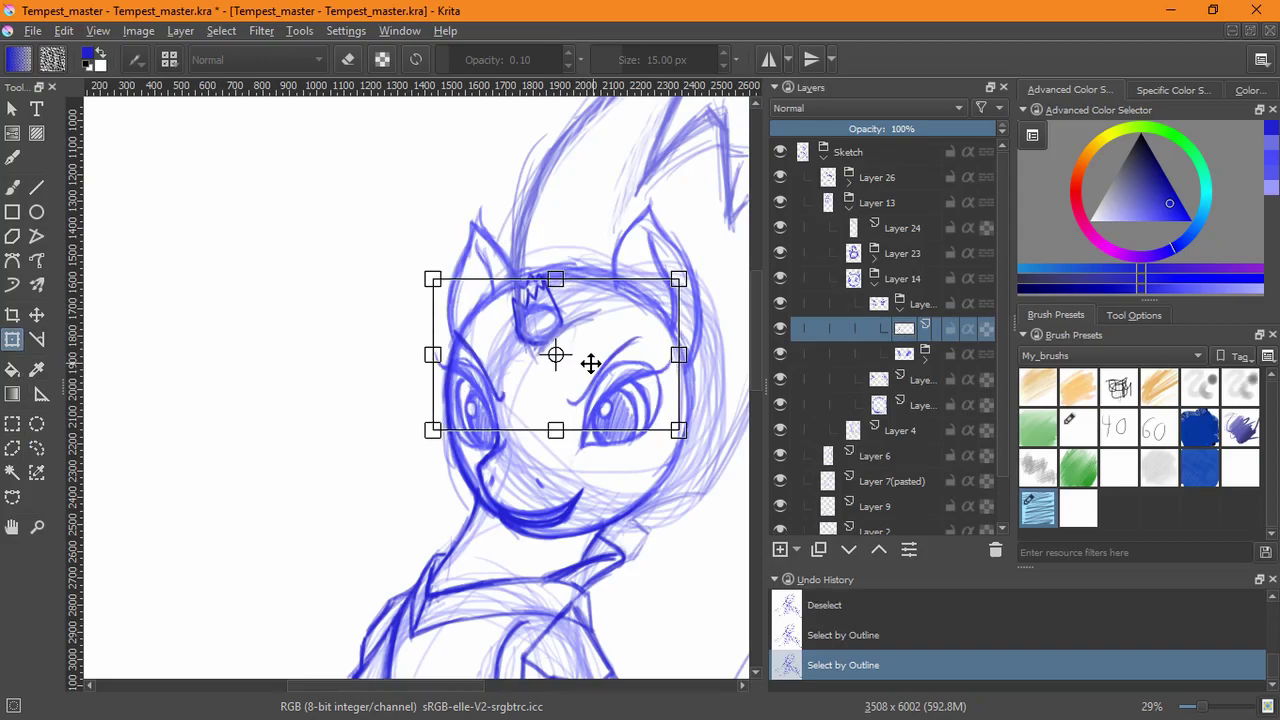
key("Return")
left_click(221, 31)
left_click(245, 71)
scroll(666, 480, "down", 3)
left_click_drag(666, 480, 592, 438)
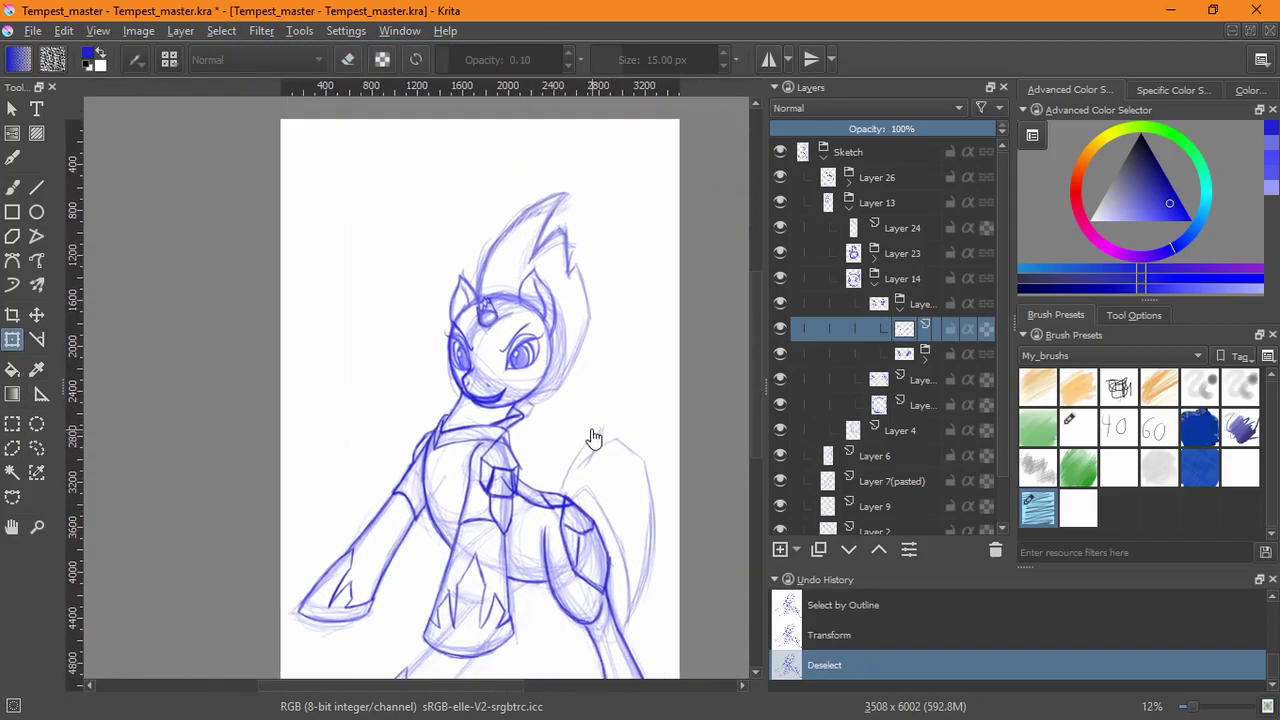
key("2")
key("3")
scroll(620, 395, "up", 3)
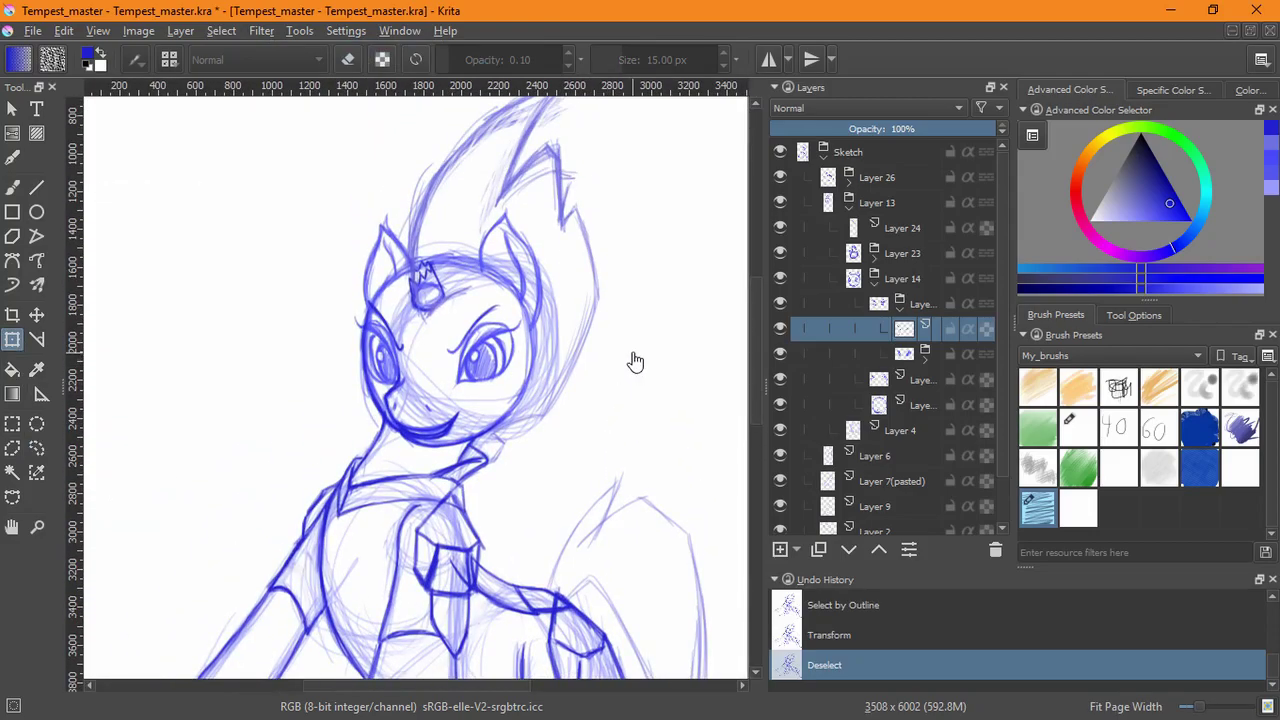
- Undo the last eyebrow transform and clear the selection
key("ctrl+z")
key("ctrl+z")
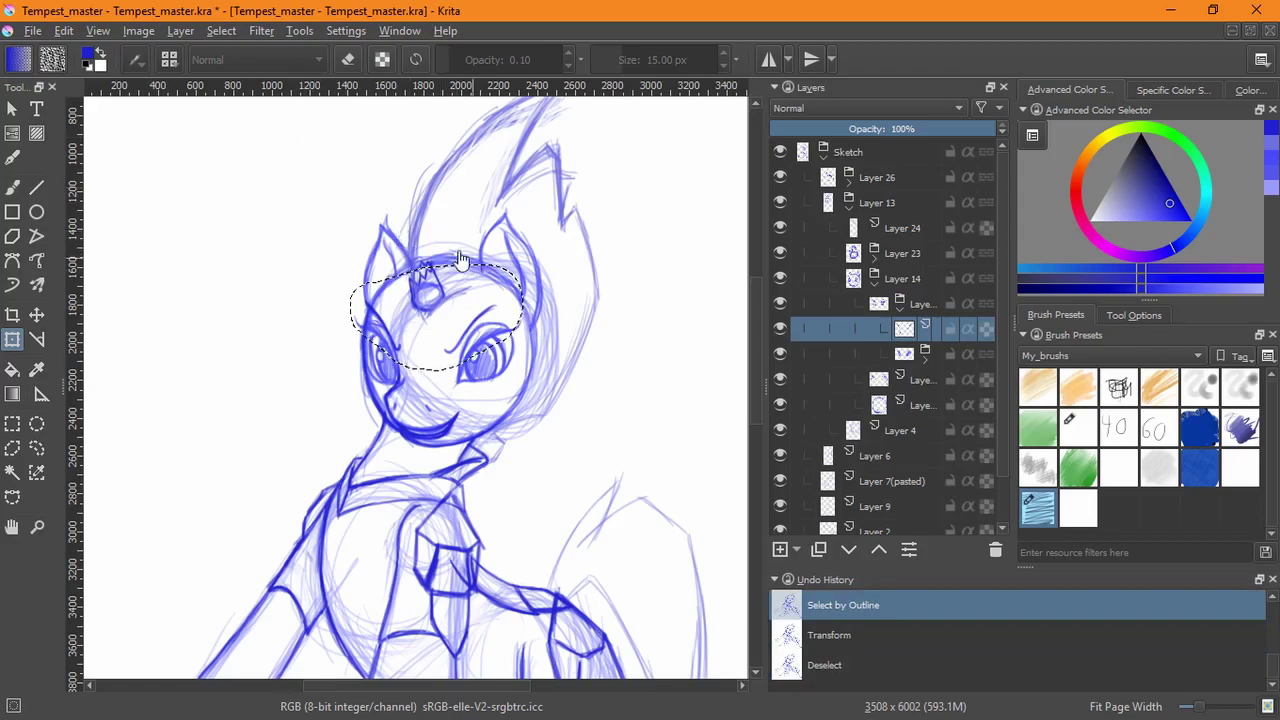
left_click(223, 33)
left_click(249, 81)
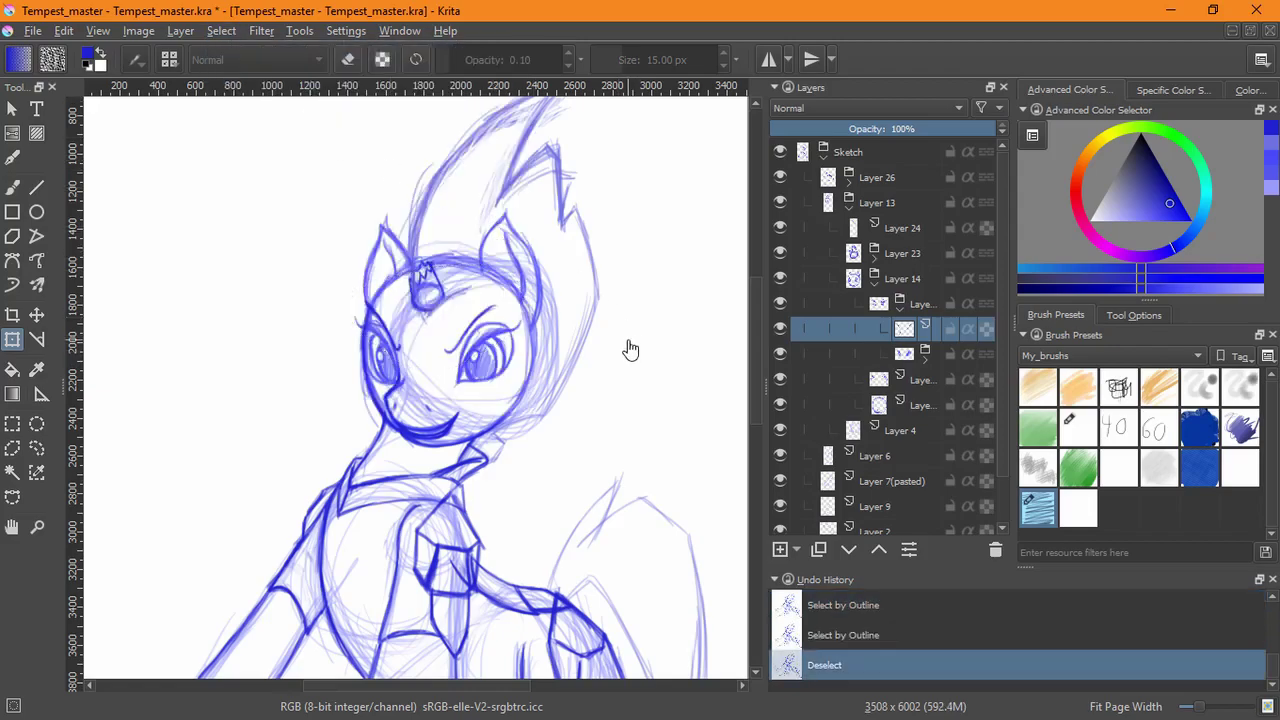
- Outline only the eyebrow above the larger eye and use Transform to narrow it and shift it slightly
left_click(36, 447)
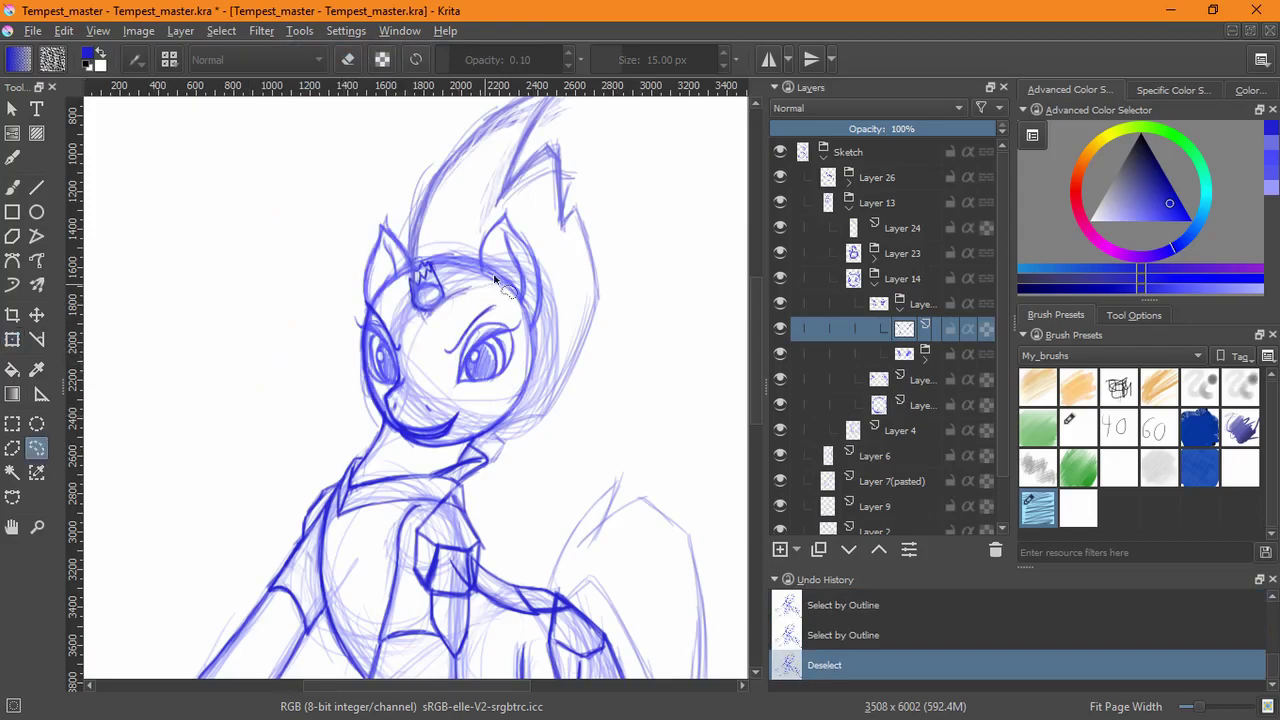
left_click_drag(478, 280, 473, 284)
left_click(12, 339)
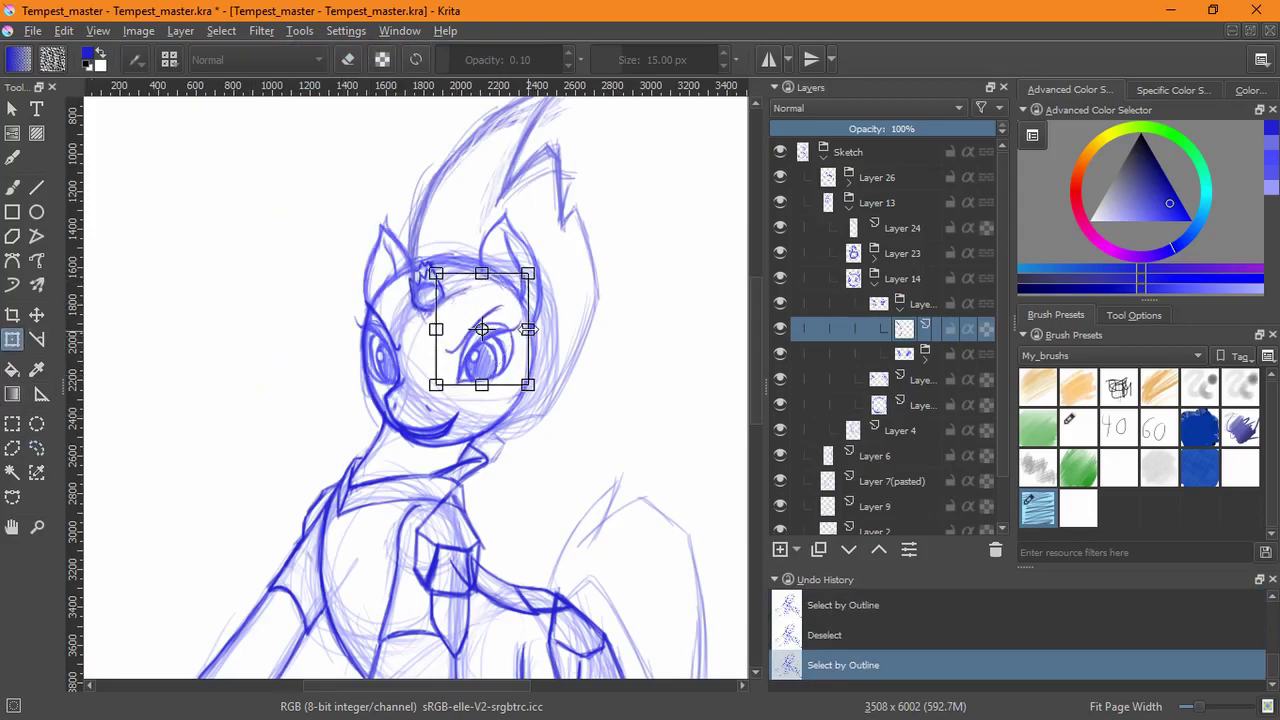
left_click_drag(479, 353, 485, 353)
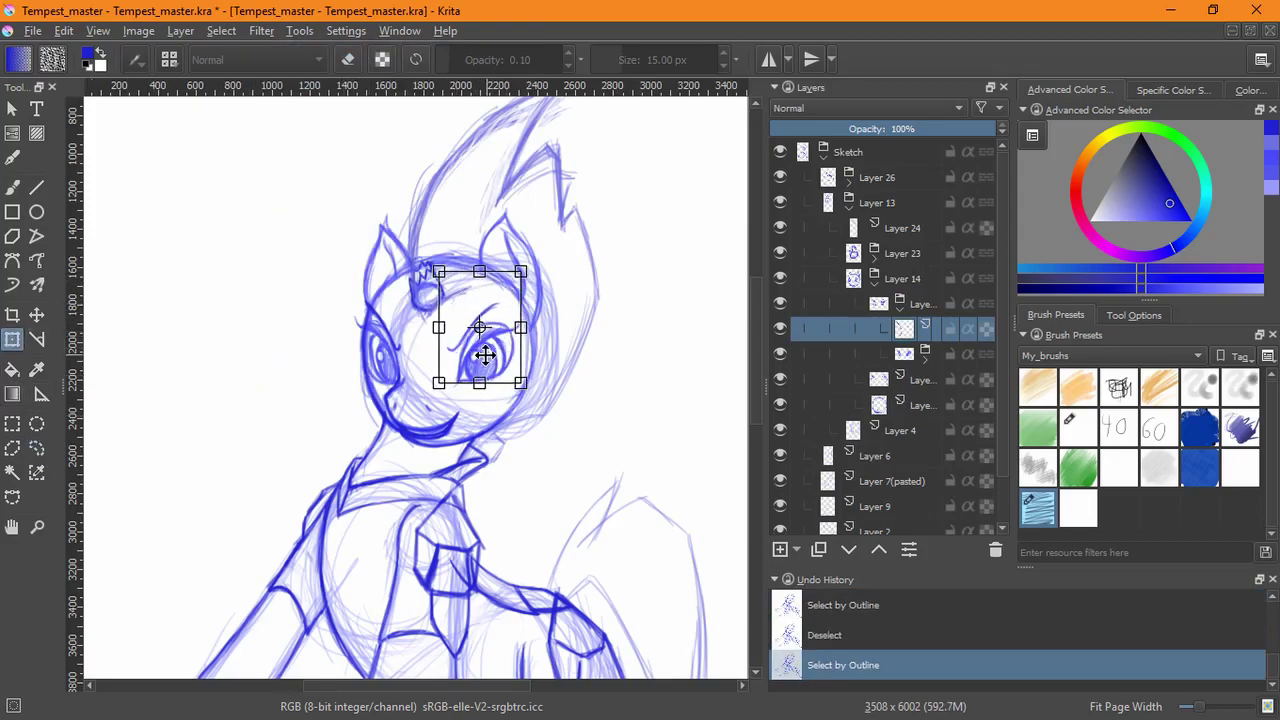
key("Return")
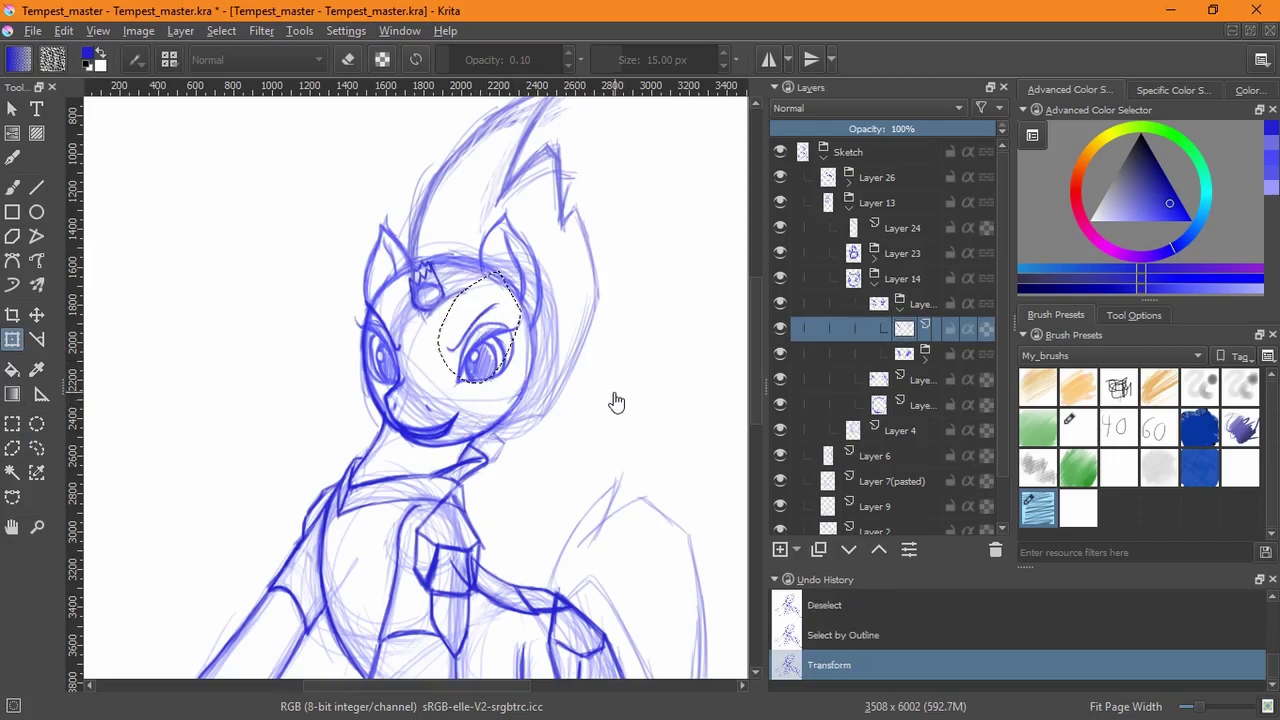
- Compare the eyebrow before and after the transform by undoing and redoing it, keep the change, and clear the selection
key("ctrl+z")
key("ctrl+shift+z")
key("ctrl+z")
key("ctrl+shift+z")
left_click(216, 30)
left_click(236, 80)
scroll(578, 395, "down", 3)
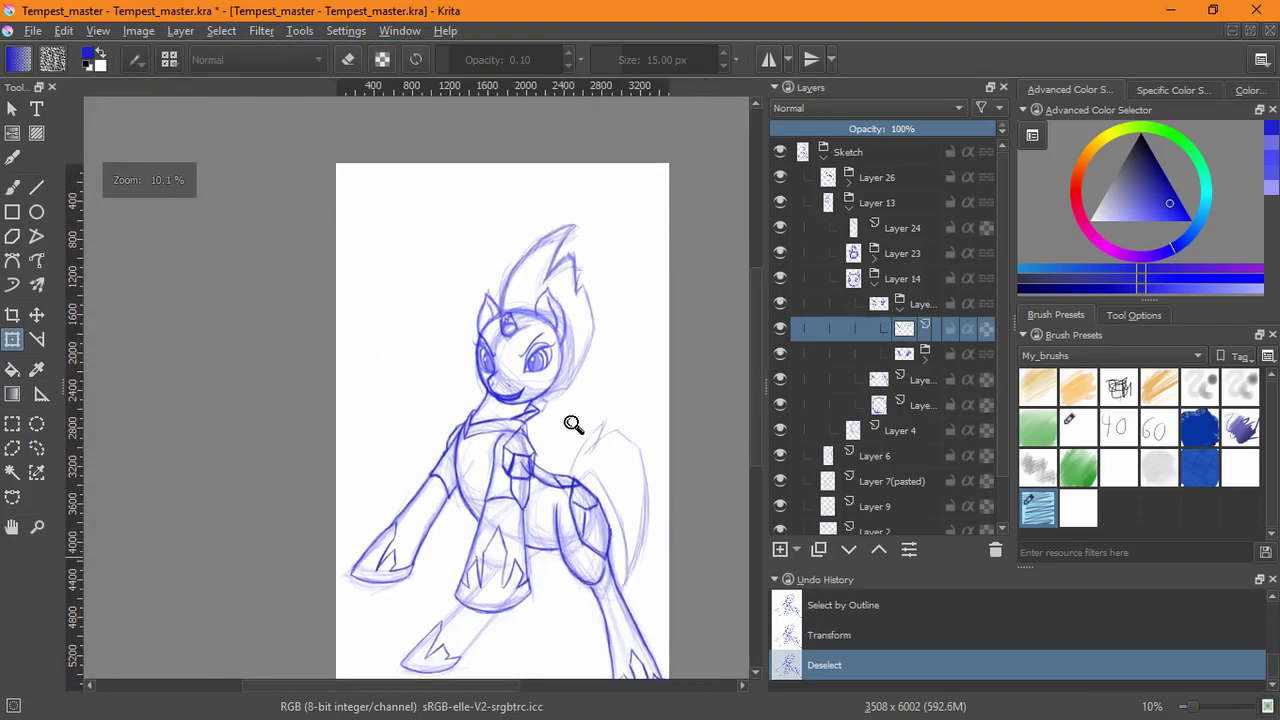
scroll(588, 380, "up", 4)
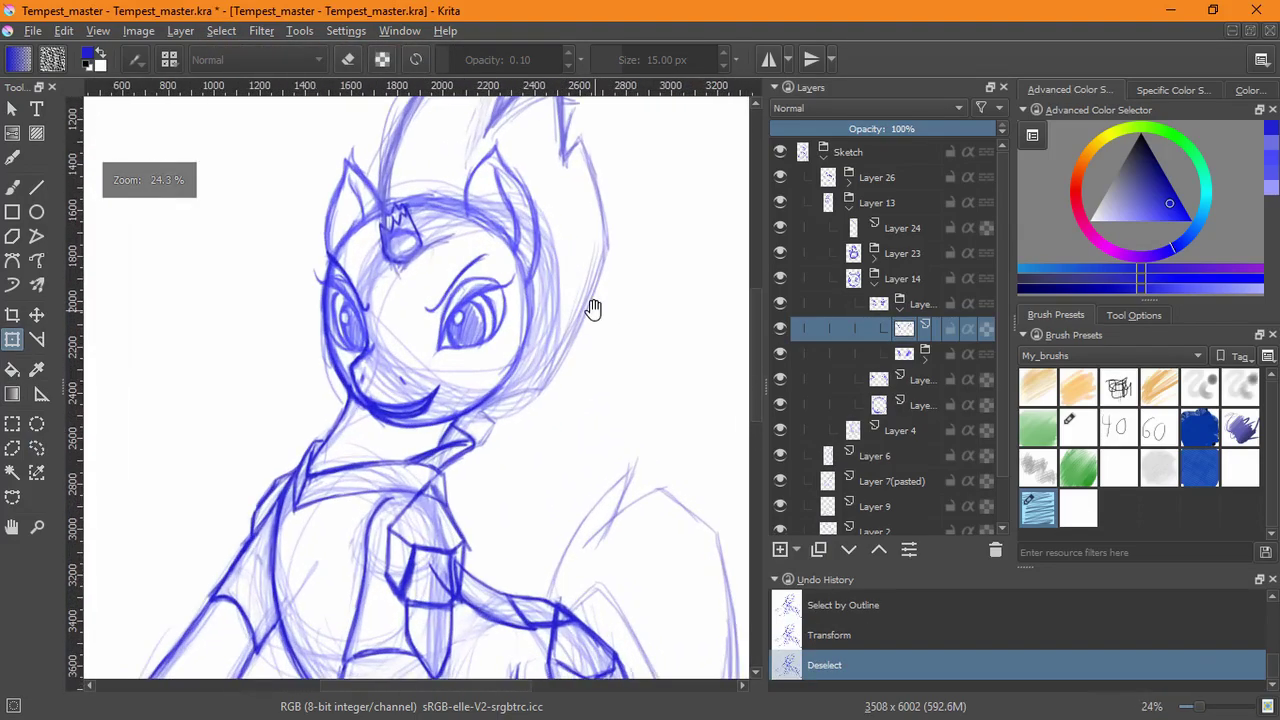
- Select the parent group inside Layer 14, outline the larger eye with its brow, fine-adjust them with Transform, and deselect
left_click(900, 277)
left_click(860, 303)
left_click(36, 448)
mouse_move(489, 260)
left_mouse_down()
mouse_move(537, 309)
mouse_move(490, 255)
left_mouse_up()
key("ctrl+t")
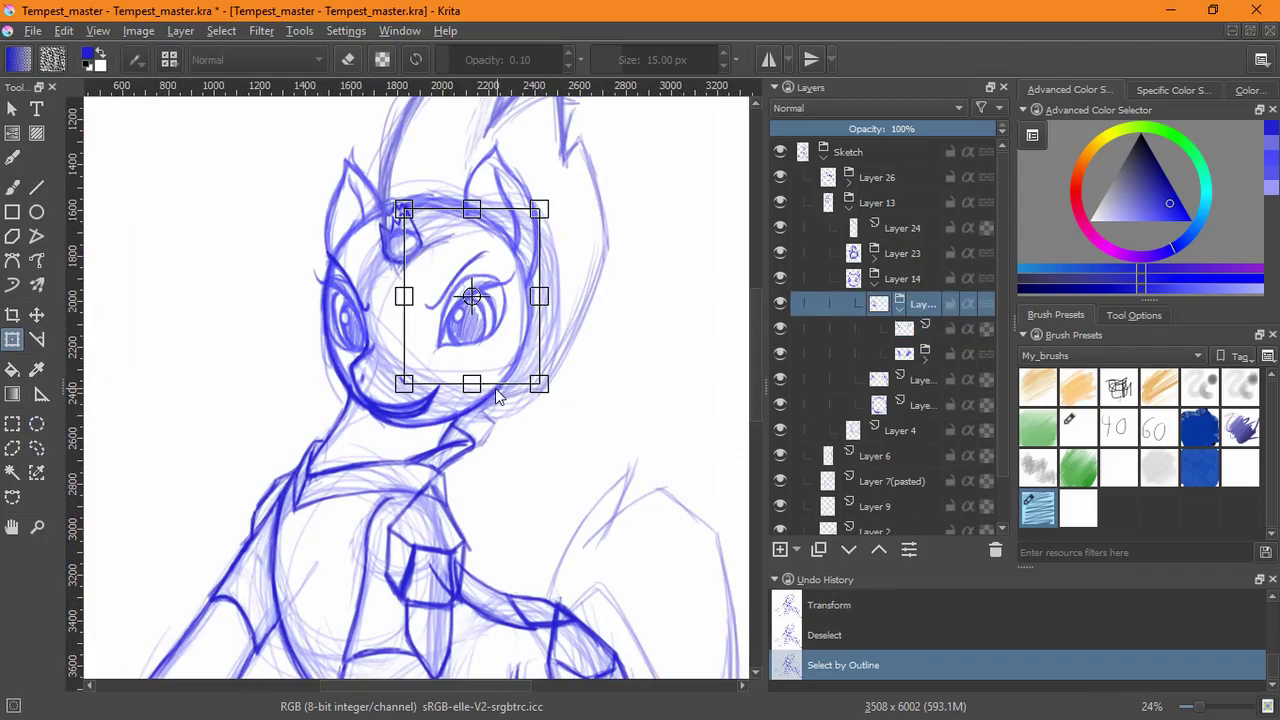
key("Return")
left_click(221, 30)
left_click(245, 69)
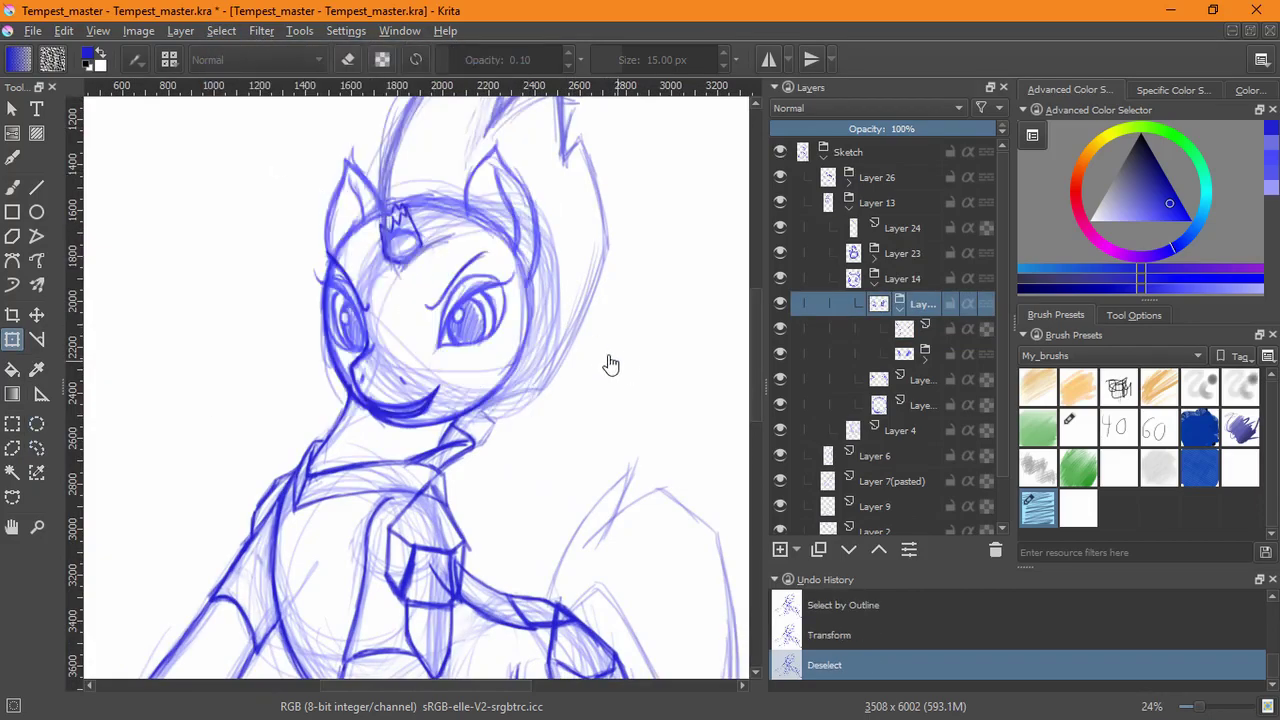
scroll(571, 370, "down", 2)
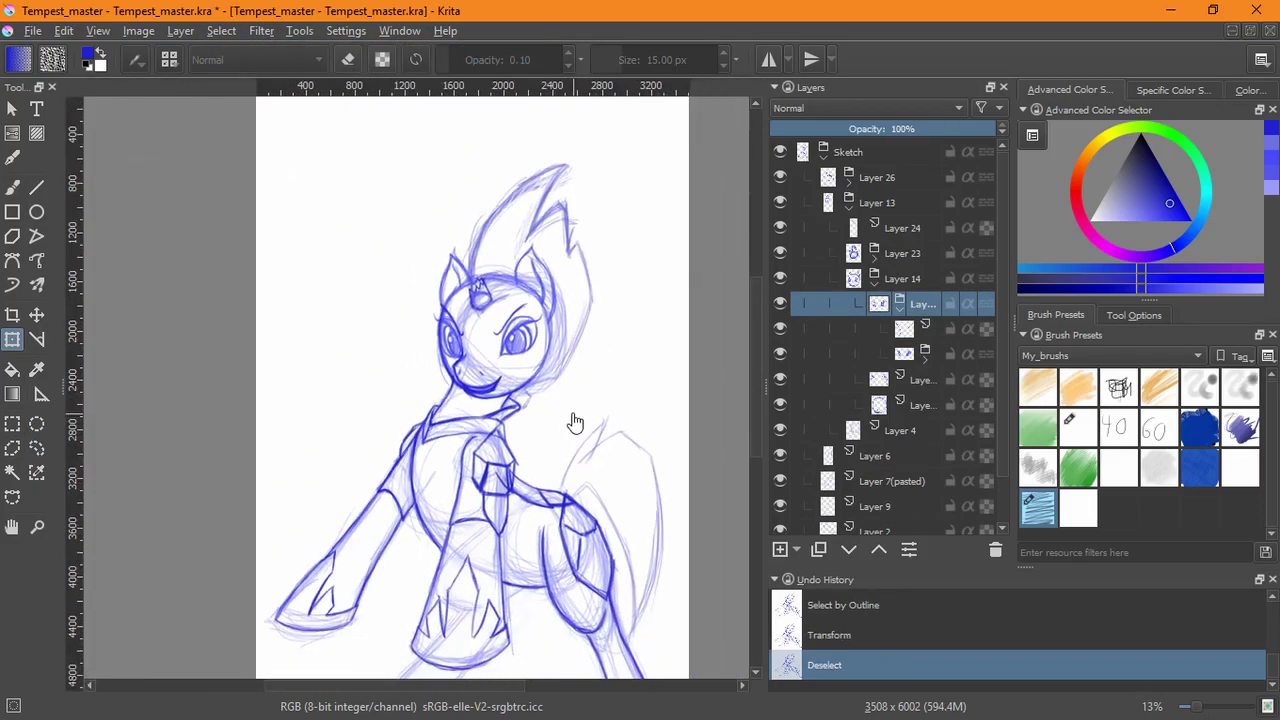
scroll(586, 397, "up", 3)
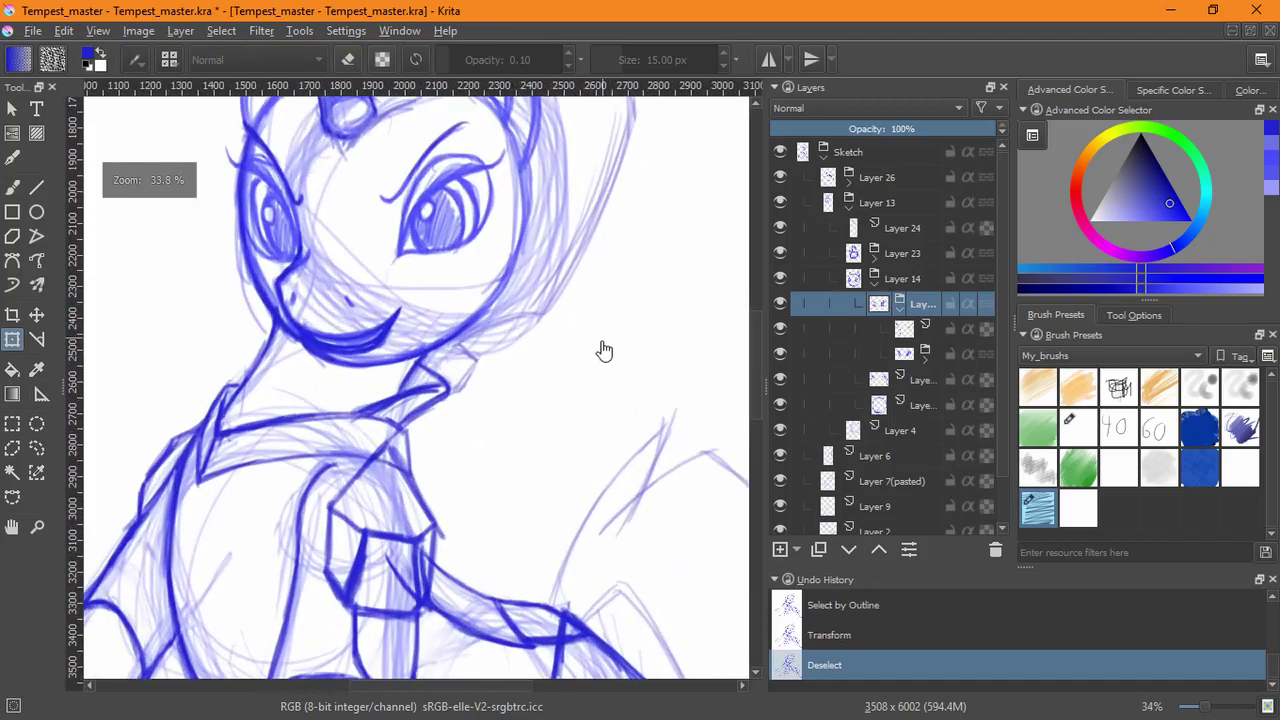
- Collapse the eye group, expand Layer 26, and toggle the visibility of Layer 36 to check which lines it holds
left_click(895, 307)
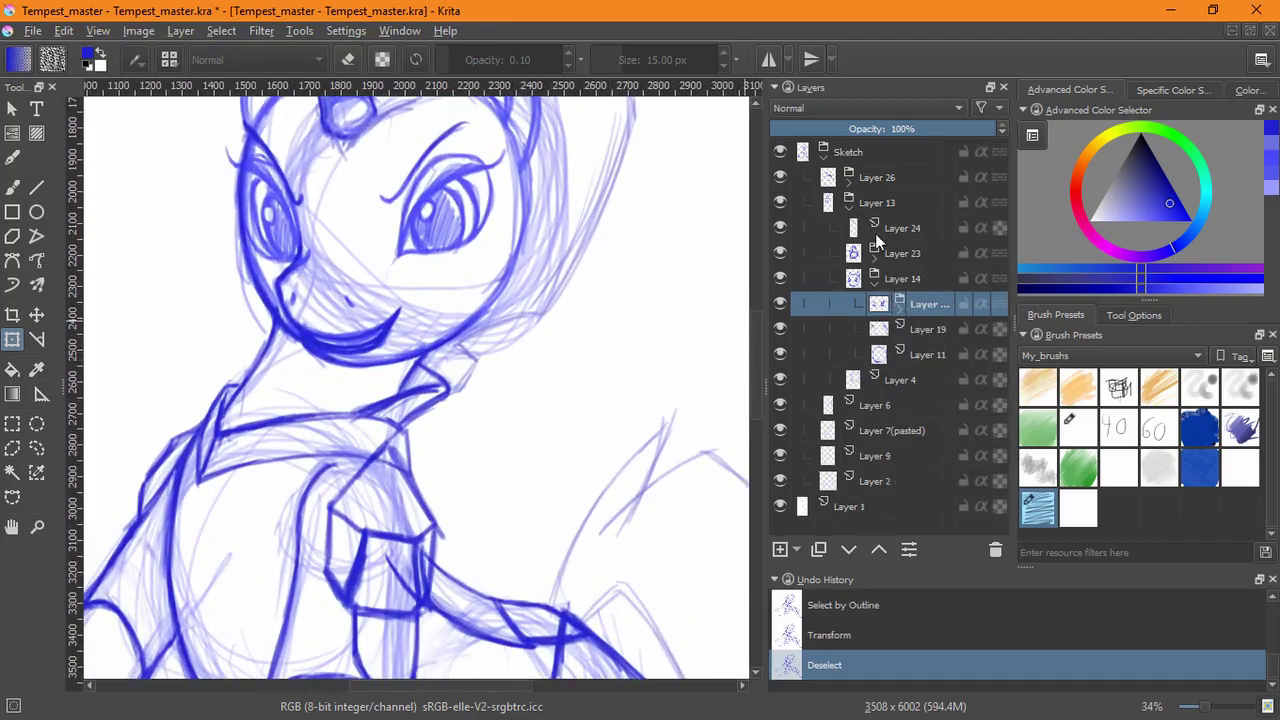
left_click(848, 185)
left_click(800, 202)
left_click(780, 202)
left_click(780, 202)
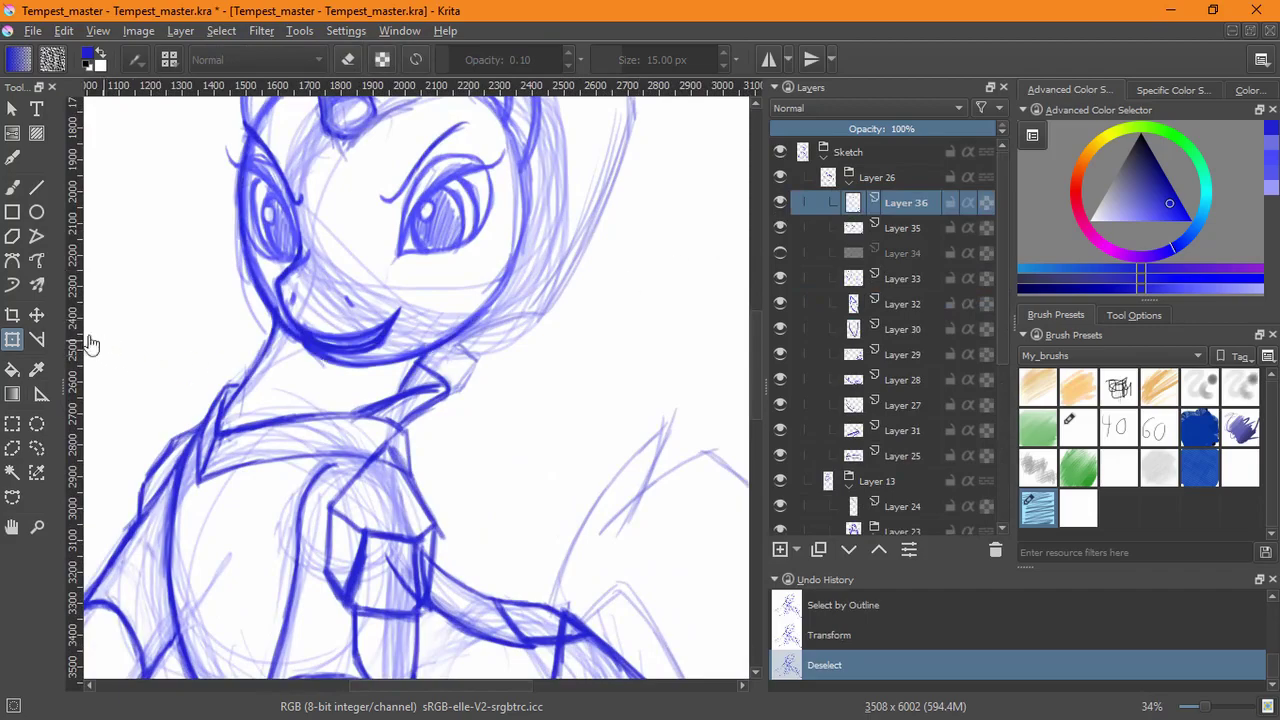
left_click(780, 202)
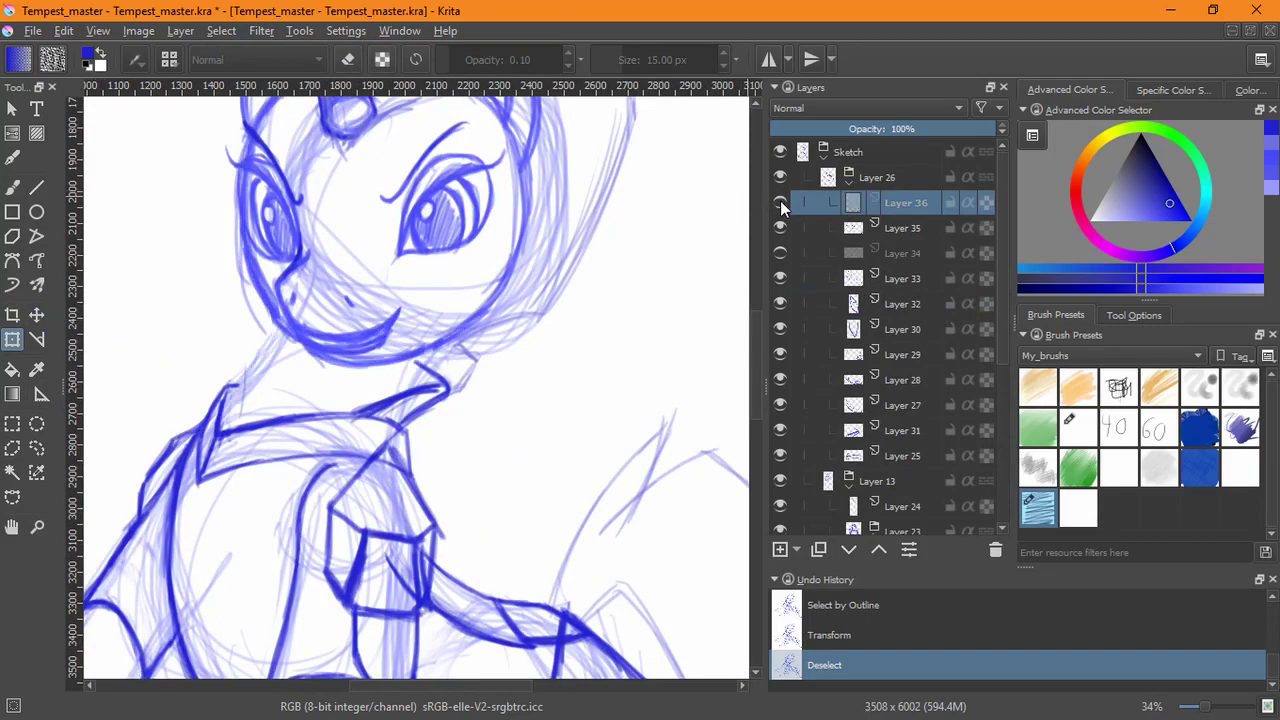
left_click(780, 202)
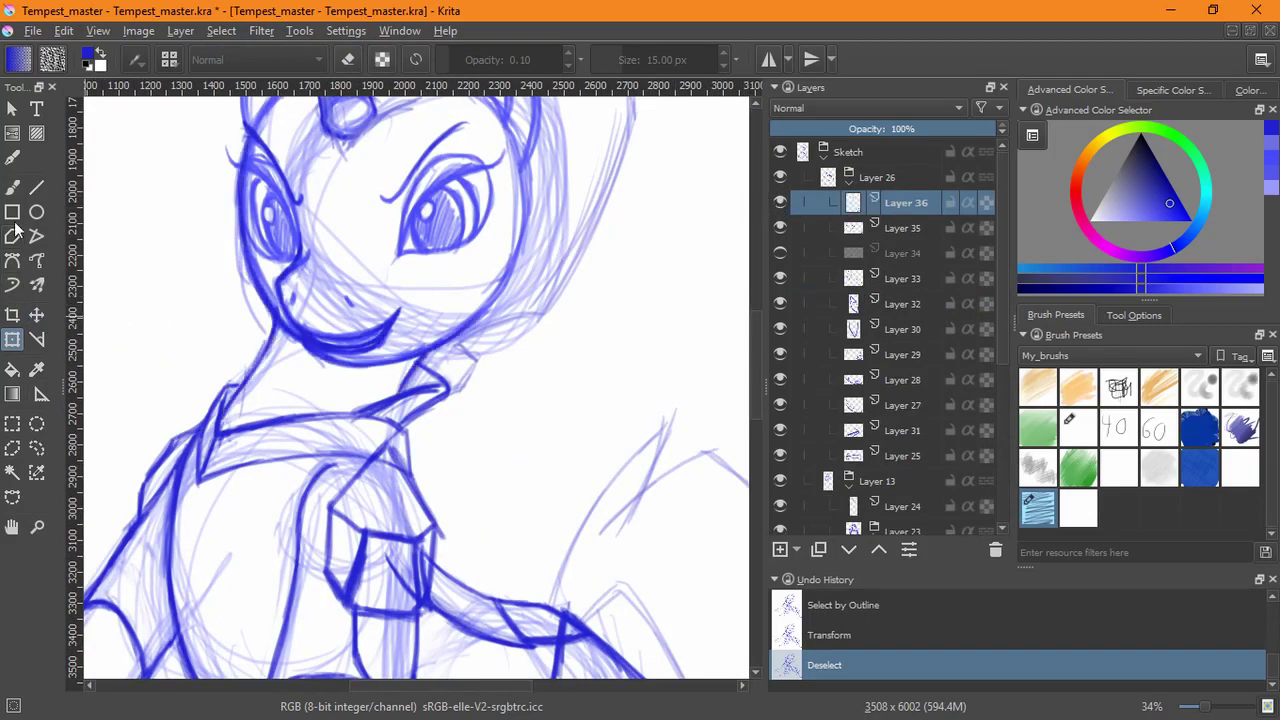
- Return to the freehand brush and add a new paint layer above Layer 36 in the Layer 26 group
left_click(12, 187)
mouse_move(502, 337)
left_mouse_down()
mouse_move(556, 348)
mouse_move(606, 464)
left_mouse_up()
key("ctrl+z")
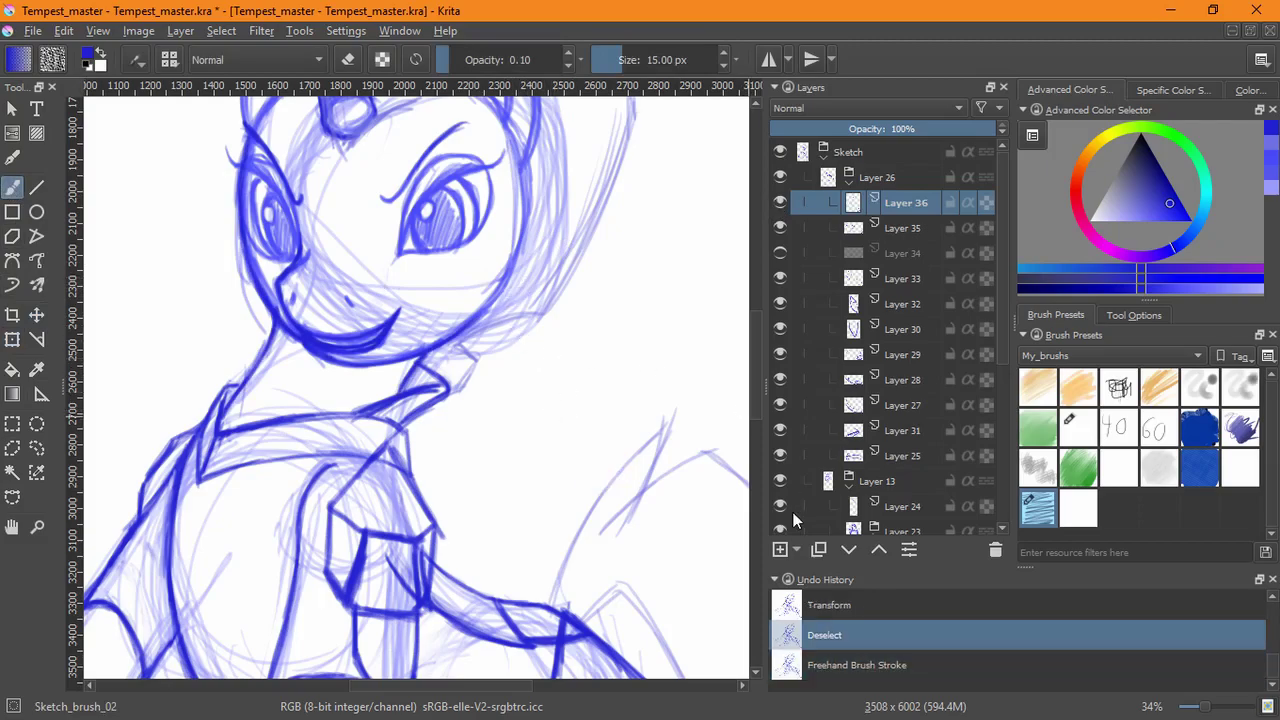
key("Insert")
- Sketch the jagged lower tufts of the mane behind the jaw, rising from the collar, on the new layer
scroll(452, 410, "up", 1)
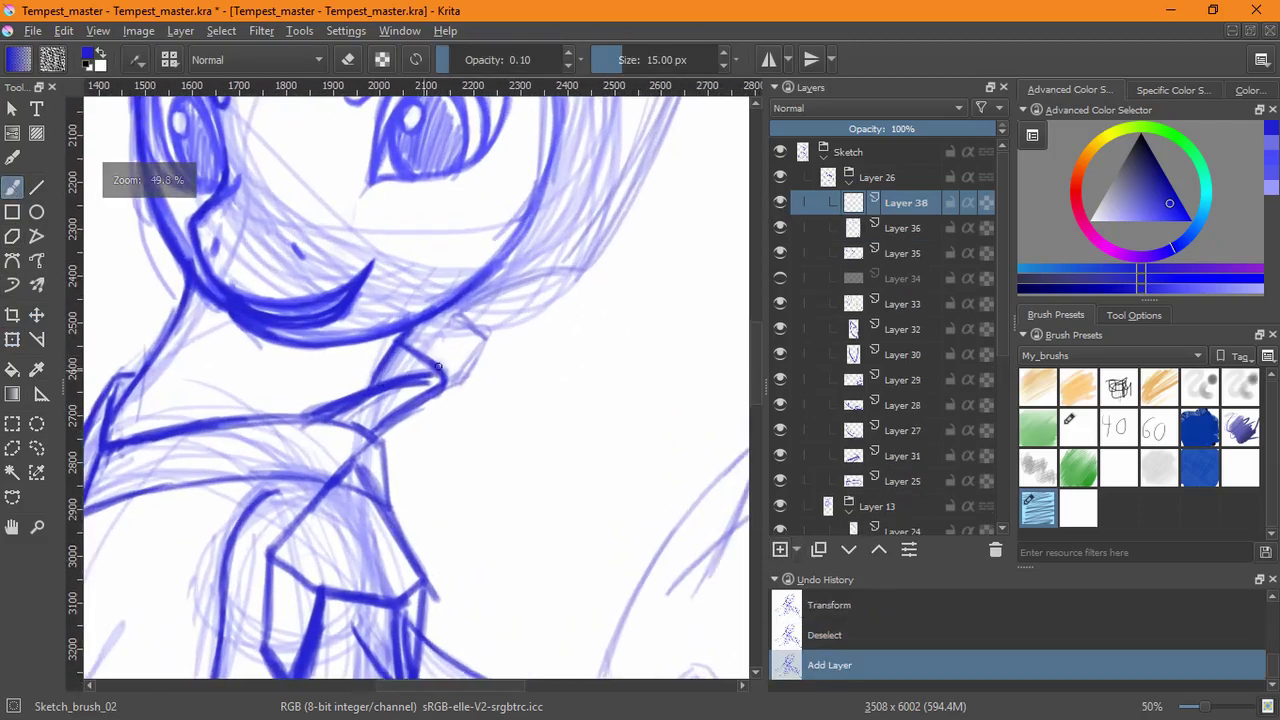
left_click_drag(413, 375, 468, 366)
mouse_move(420, 370)
left_mouse_down()
mouse_move(467, 365)
mouse_move(431, 371)
left_mouse_up()
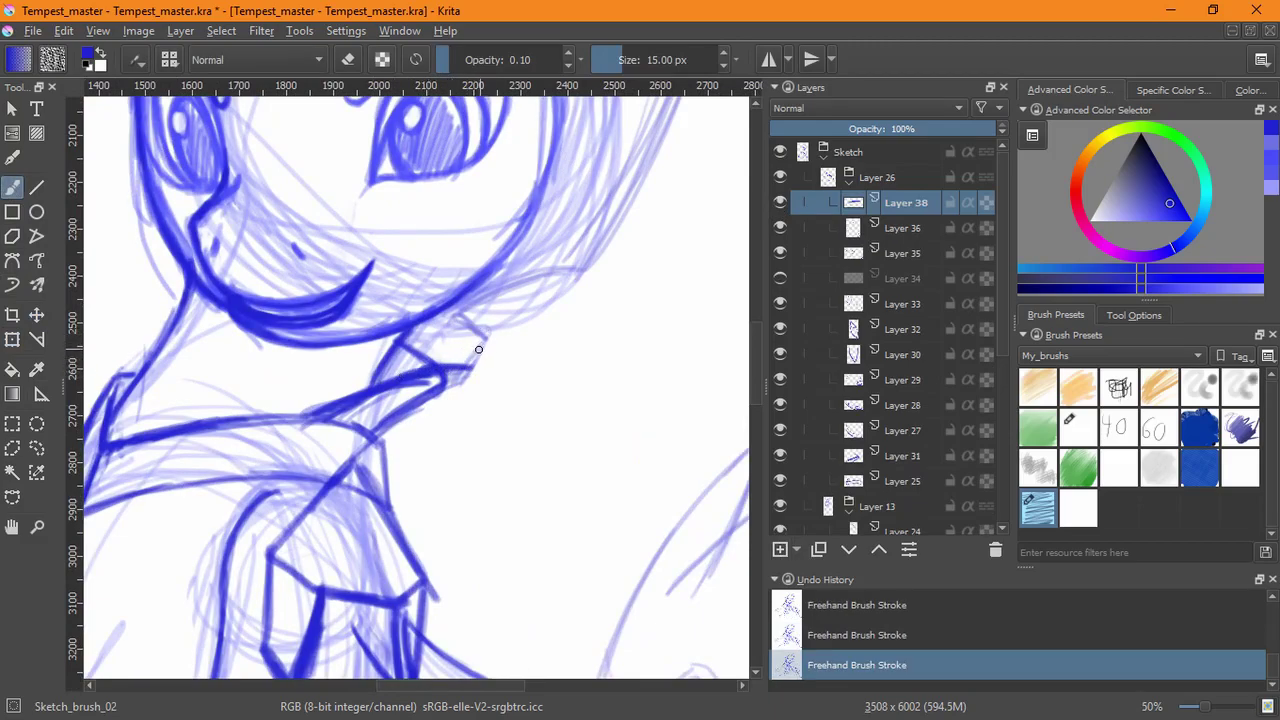
mouse_move(465, 368)
left_mouse_down()
mouse_move(513, 344)
mouse_move(489, 333)
mouse_move(514, 234)
mouse_move(332, 244)
left_mouse_up()
key("ctrl+z")
mouse_move(362, 370)
left_mouse_down()
mouse_move(373, 294)
mouse_move(372, 369)
mouse_move(377, 289)
mouse_move(369, 339)
mouse_move(448, 375)
mouse_move(465, 364)
mouse_move(514, 285)
mouse_move(421, 298)
mouse_move(388, 340)
mouse_move(429, 260)
mouse_move(492, 238)
mouse_move(480, 350)
mouse_move(463, 311)
left_mouse_up()
mouse_move(422, 350)
left_mouse_down()
mouse_move(477, 296)
mouse_move(427, 338)
left_mouse_up()
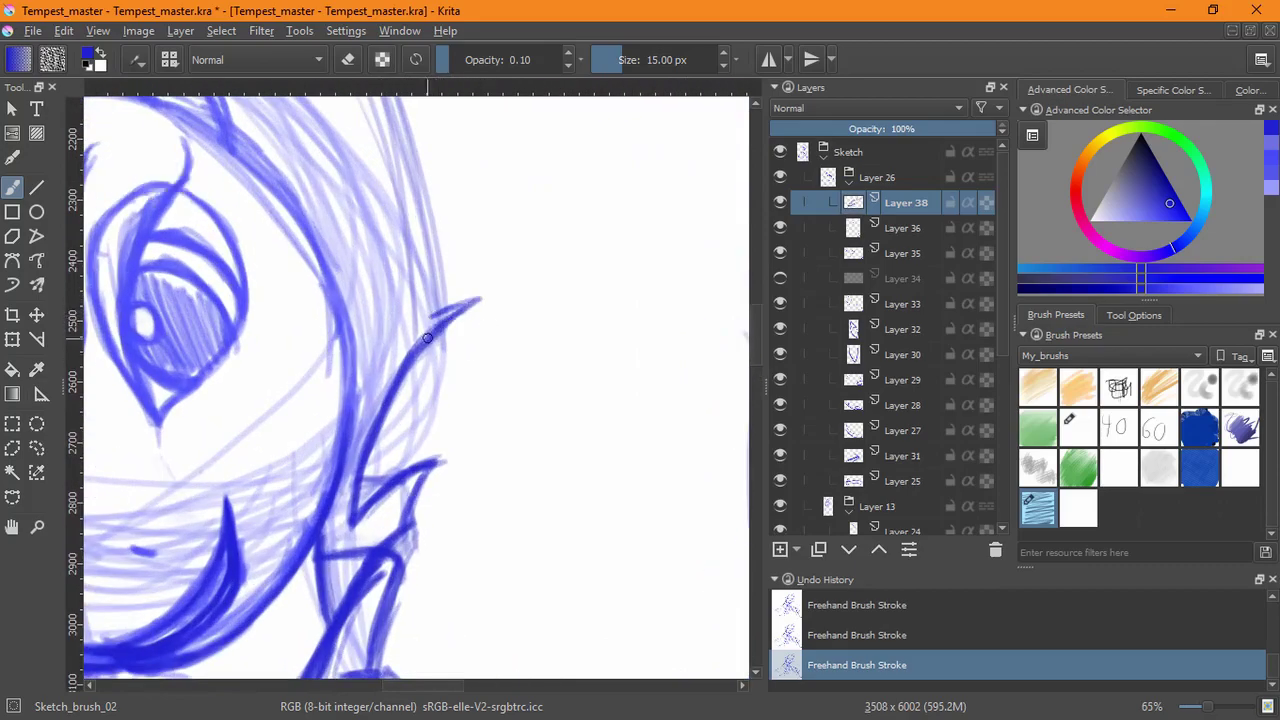
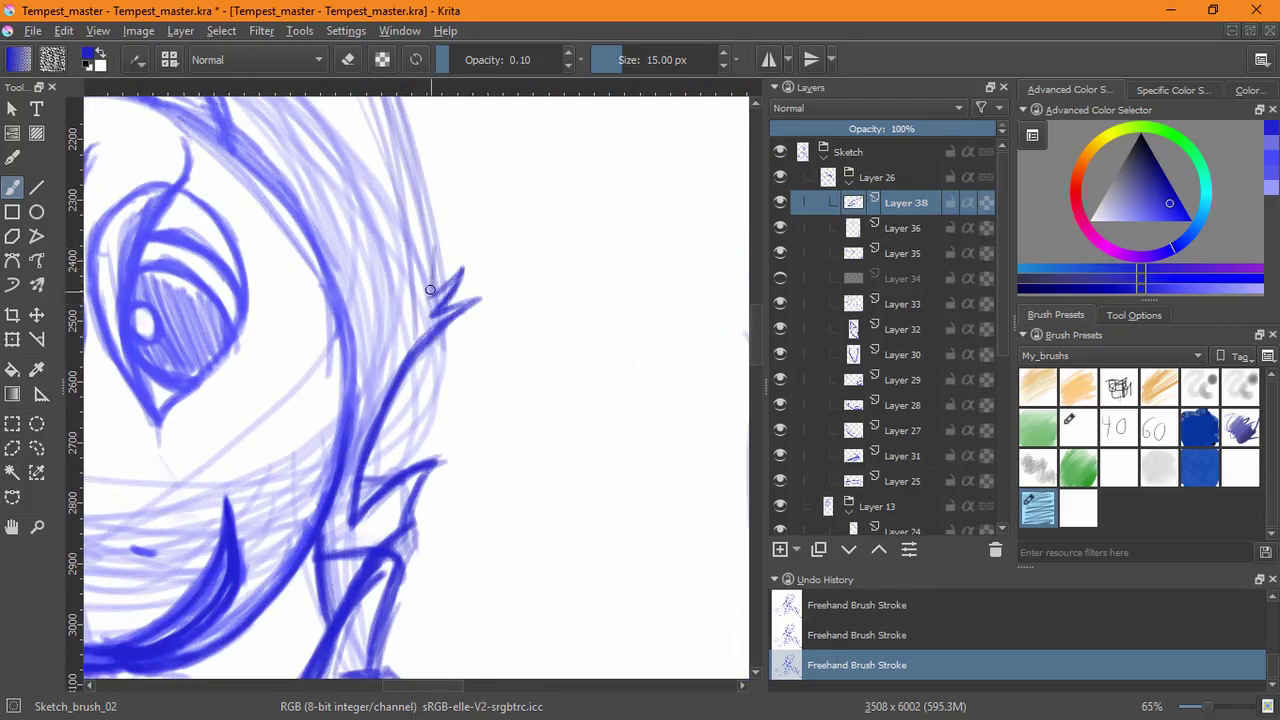
left_click_drag(494, 251, 456, 446)
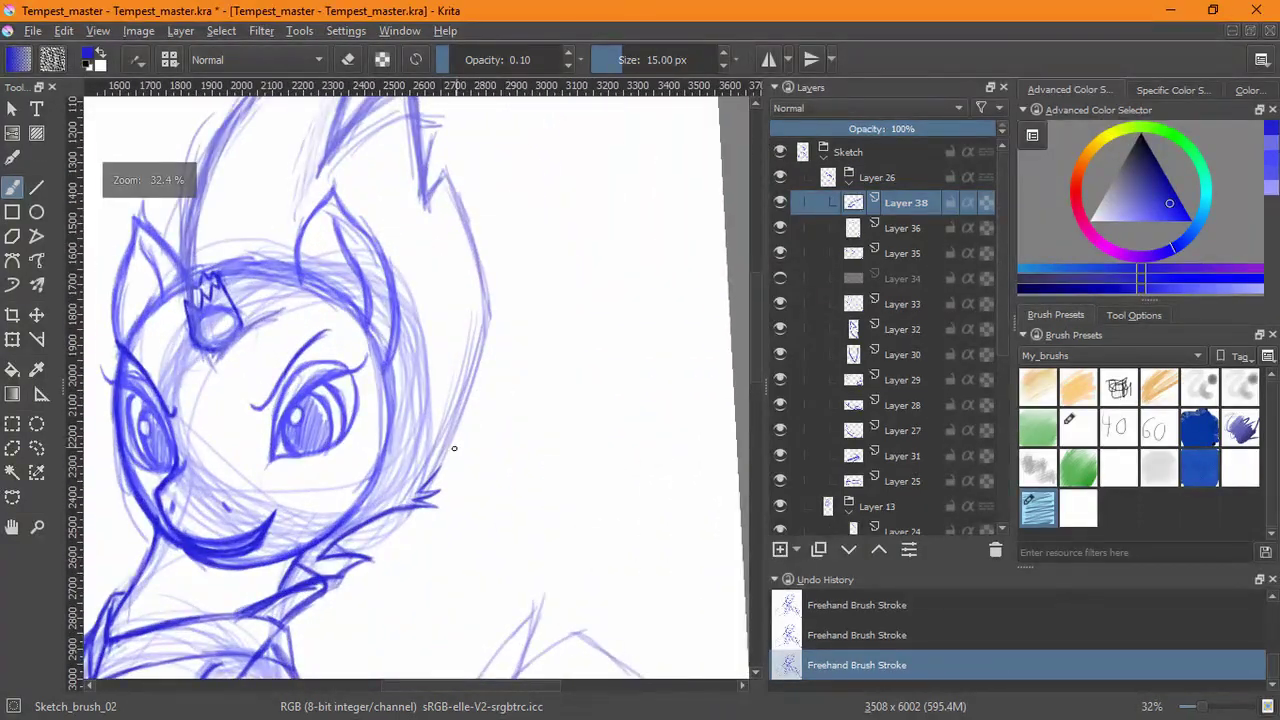
- Redraw the mane's lower outer edge in darker strokes, from the jaw tufts up to its widest point
mouse_move(490, 315)
left_mouse_down()
mouse_move(440, 460)
mouse_move(473, 410)
mouse_move(432, 463)
left_mouse_up()
key("ctrl+z")
left_click_drag(452, 420, 422, 474)
mouse_move(479, 338)
left_mouse_down()
mouse_move(436, 456)
mouse_move(438, 440)
left_mouse_up()
left_click_drag(483, 341, 431, 463)
mouse_move(525, 175)
left_mouse_down()
mouse_move(500, 289)
mouse_move(437, 451)
left_mouse_up()
left_click_drag(514, 263, 424, 553)
mouse_move(424, 553)
left_mouse_down()
mouse_move(462, 366)
mouse_move(448, 352)
mouse_move(428, 414)
mouse_move(431, 402)
left_mouse_up()
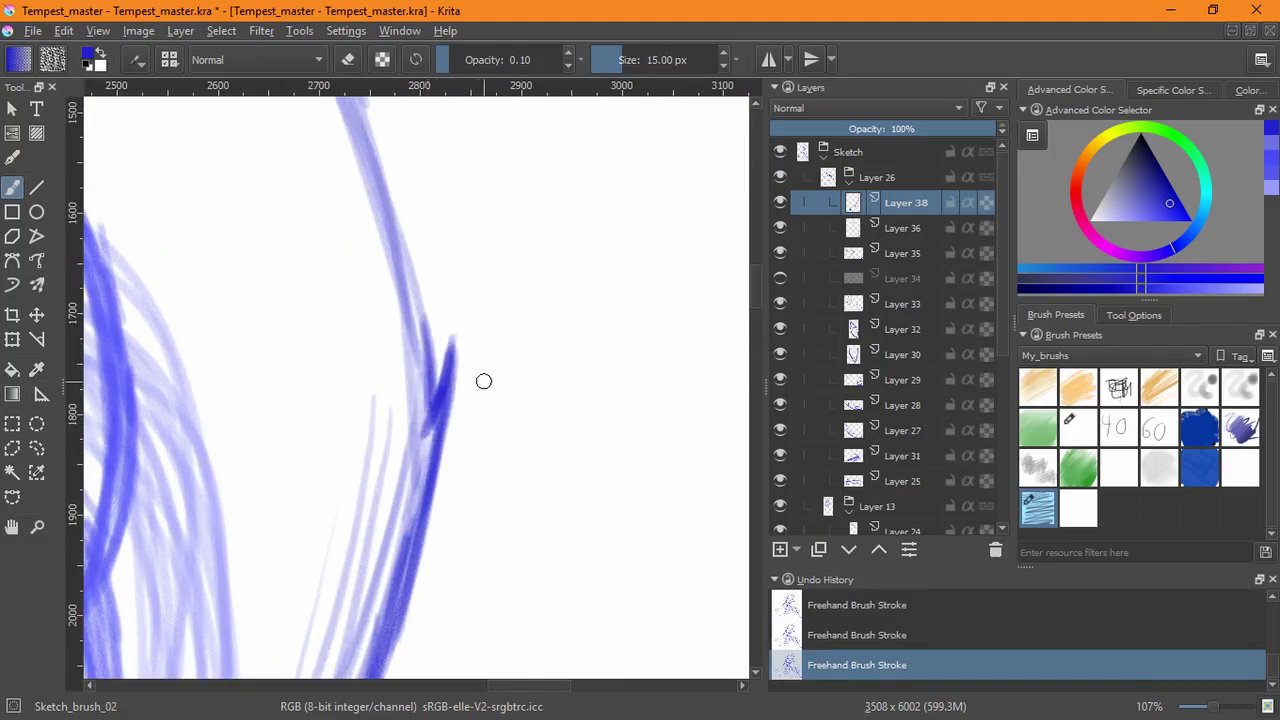
- Try to trace the mane's upper outer edge from its widest point up to the spike beside the ear
left_click_drag(484, 340, 495, 500)
left_click_drag(516, 306, 490, 462)
mouse_move(366, 308)
left_mouse_down()
mouse_move(407, 405)
mouse_move(422, 520)
left_mouse_up()
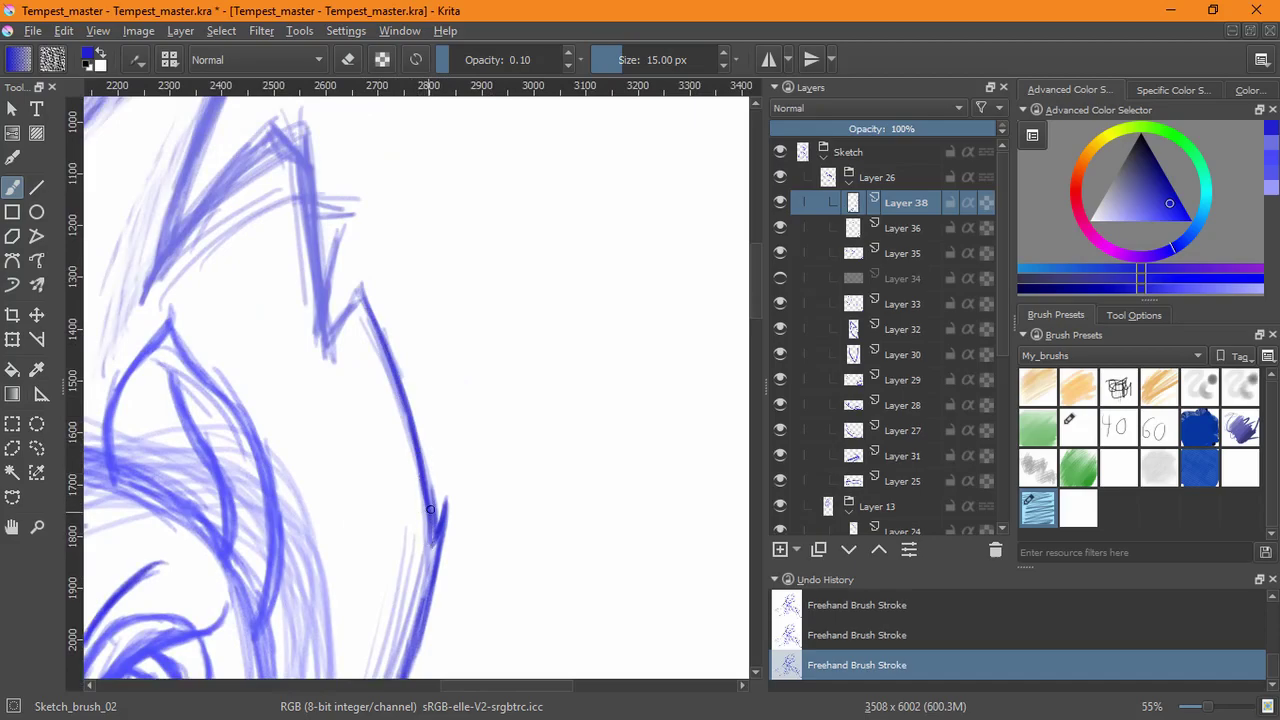
- Undo the last brush strokes along the mane's upper outer edge
key("ctrl+z")
key("ctrl+z")
key("ctrl+z")
key("ctrl+z")
key("ctrl+z")
key("ctrl+z")
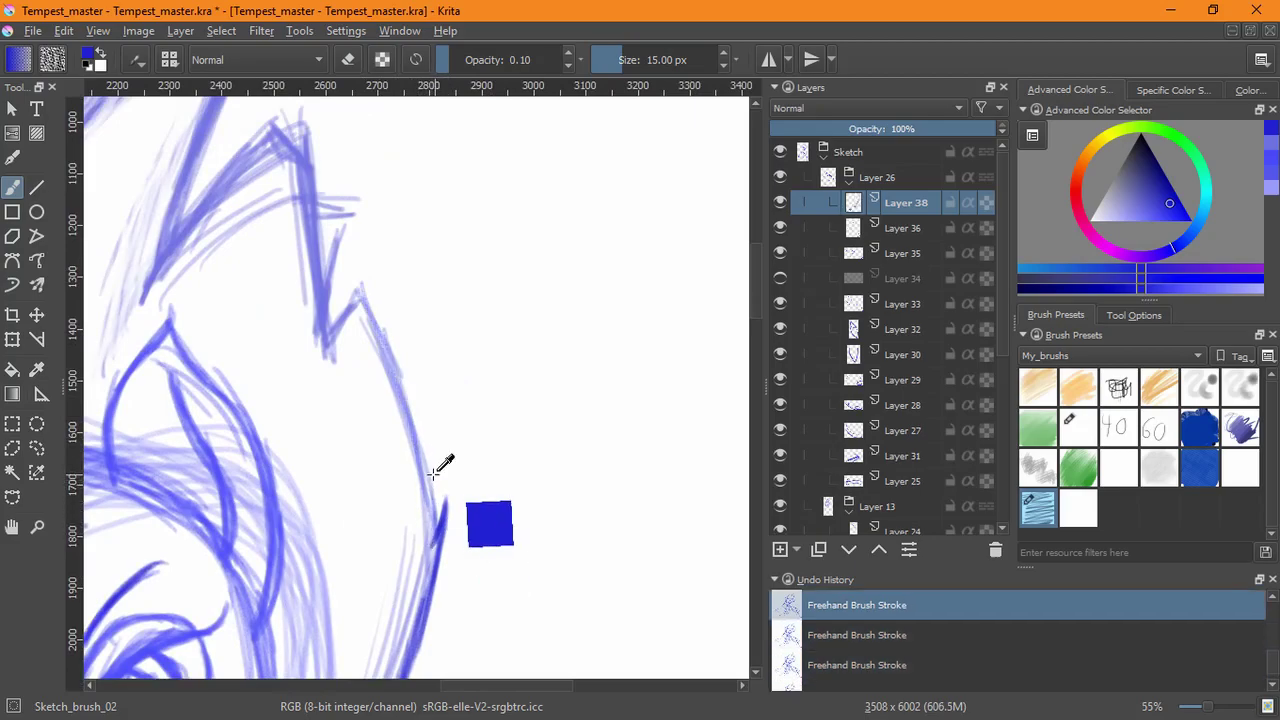
- Restore the undone strokes and retrace the mane's upper outer edge in darker strokes from its widest point up to the small spike
key("ctrl+shift+z")
key("ctrl+shift+z")
left_click_drag(424, 466, 434, 499)
left_click_drag(418, 430, 433, 524)
mouse_move(372, 320)
left_mouse_down()
mouse_move(420, 433)
mouse_move(400, 382)
mouse_move(424, 488)
left_mouse_up()
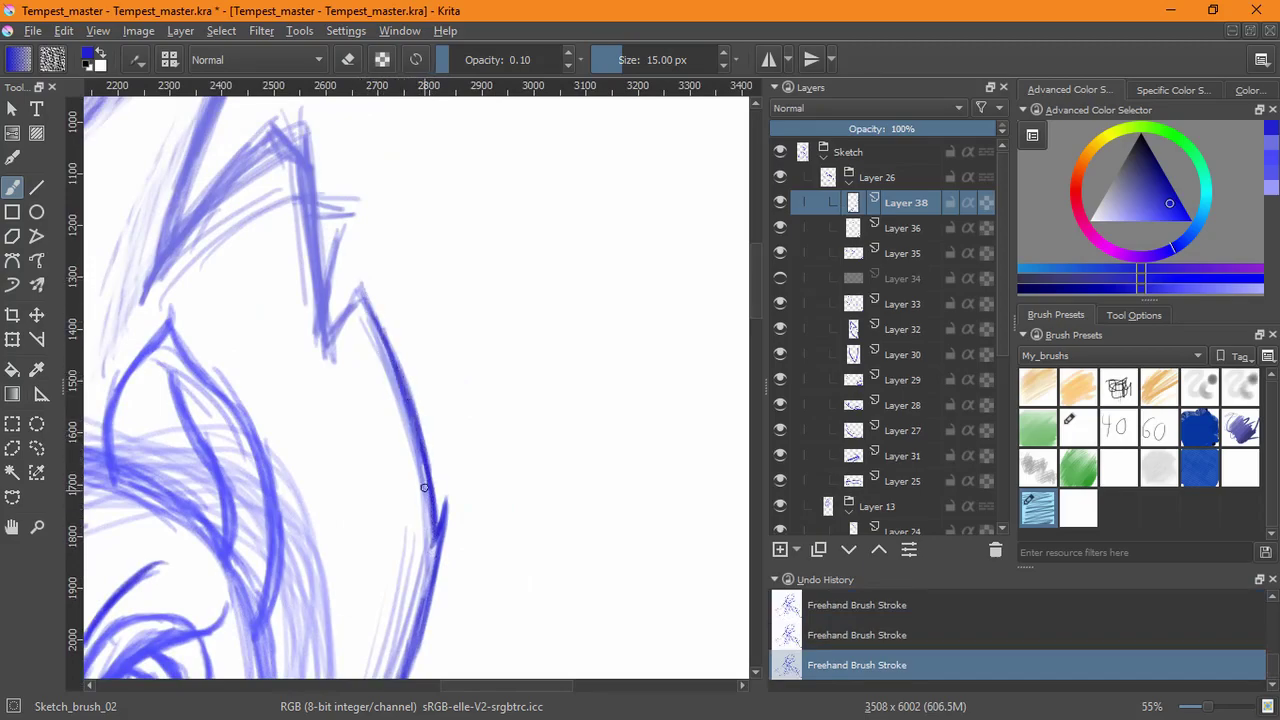
left_click_drag(359, 252, 354, 354)
left_click_drag(386, 415, 366, 342)
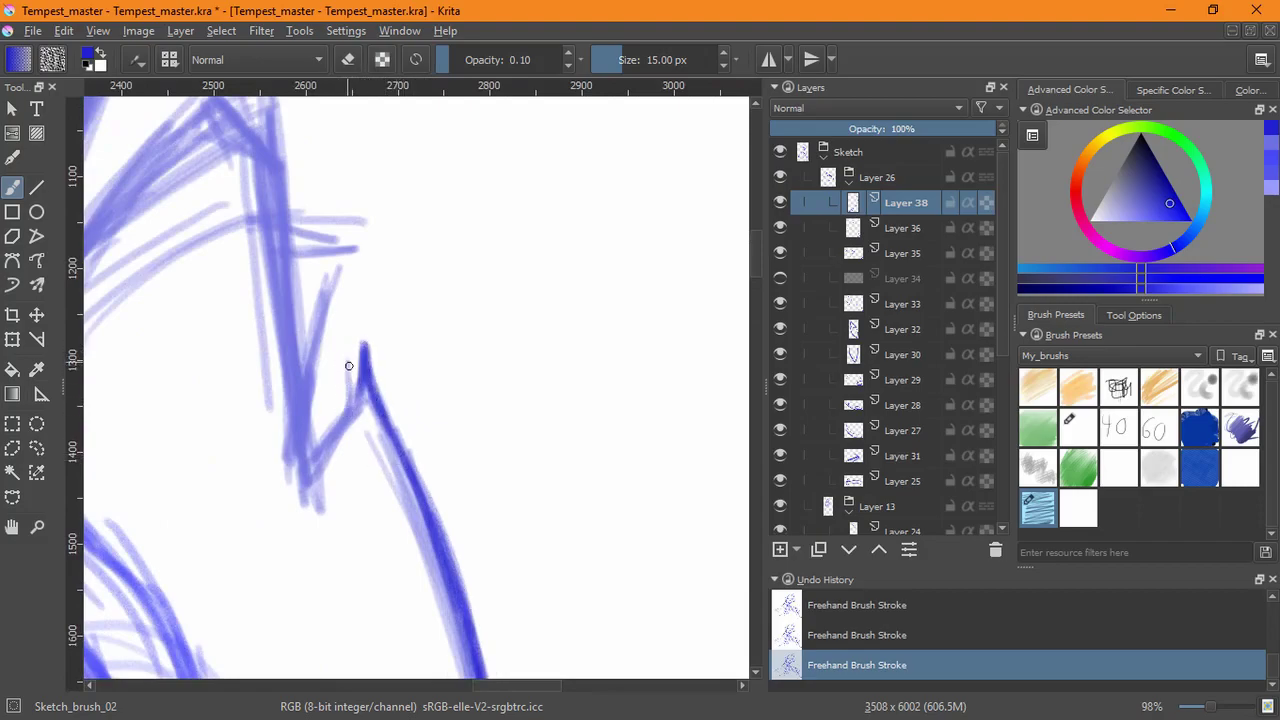
- Sketch a second small spike beside the first and darken the line down into the adjoining notch
mouse_move(349, 366)
left_mouse_down()
mouse_move(310, 476)
mouse_move(349, 375)
left_mouse_up()
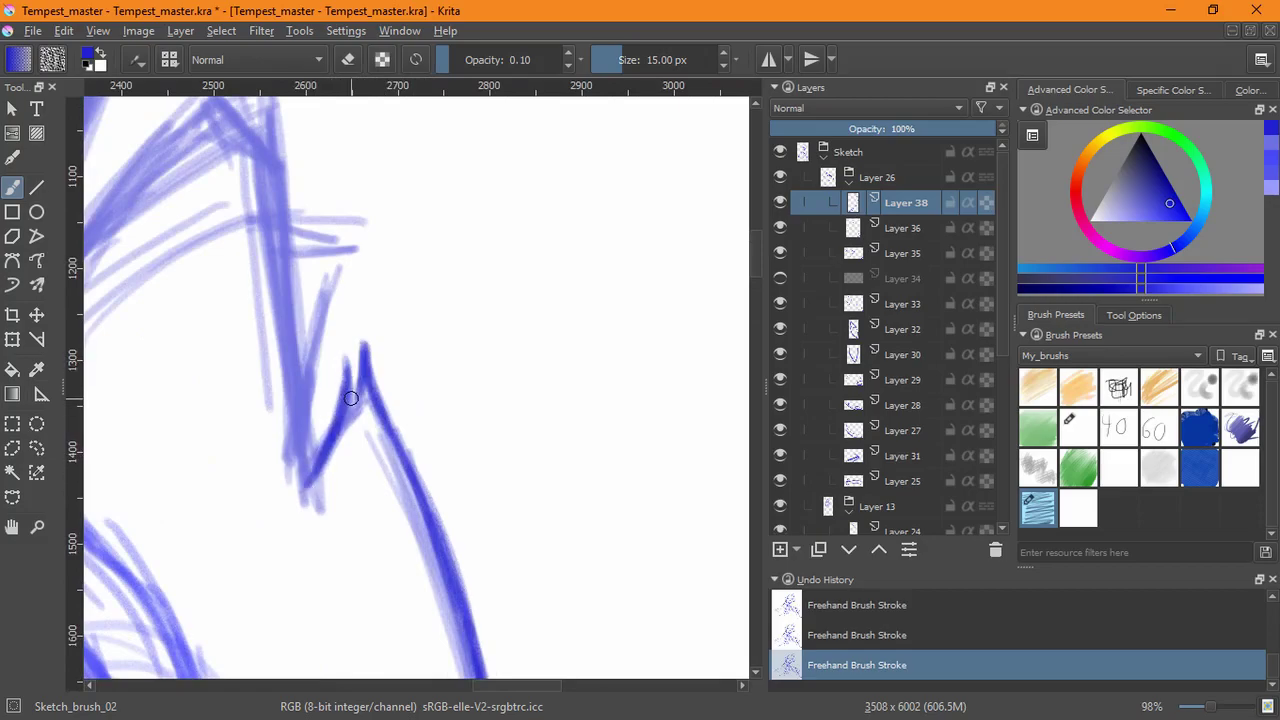
left_click_drag(351, 421, 343, 362)
left_click_drag(302, 418, 305, 475)
left_click_drag(301, 394, 305, 484)
- Darken the mane's steep edge from the notch up to the jagged middle peak
mouse_move(298, 265)
left_mouse_down()
mouse_move(314, 340)
mouse_move(318, 582)
left_mouse_up()
mouse_move(315, 260)
left_mouse_down()
mouse_move(380, 397)
mouse_move(360, 388)
left_mouse_up()
left_click_drag(353, 342, 355, 374)
left_click_drag(346, 320, 360, 398)
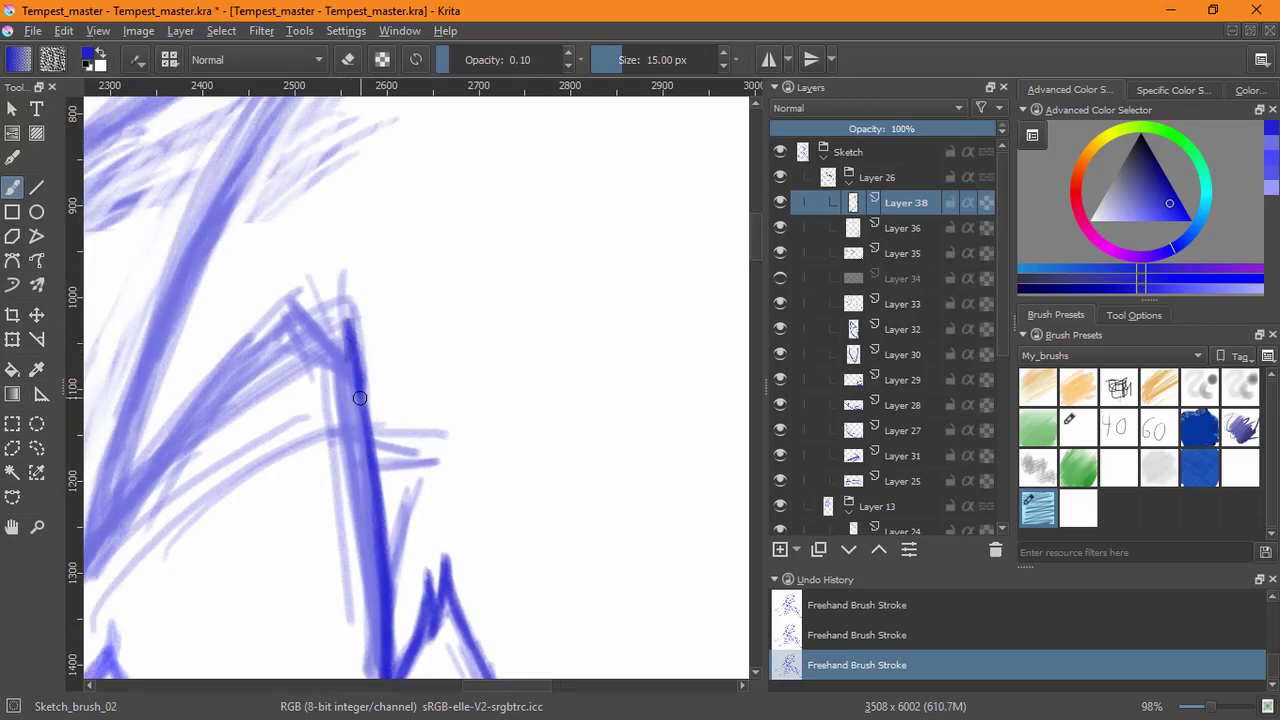
mouse_move(331, 325)
left_mouse_down()
mouse_move(300, 295)
mouse_move(347, 360)
left_mouse_up()
left_click_drag(299, 286, 334, 328)
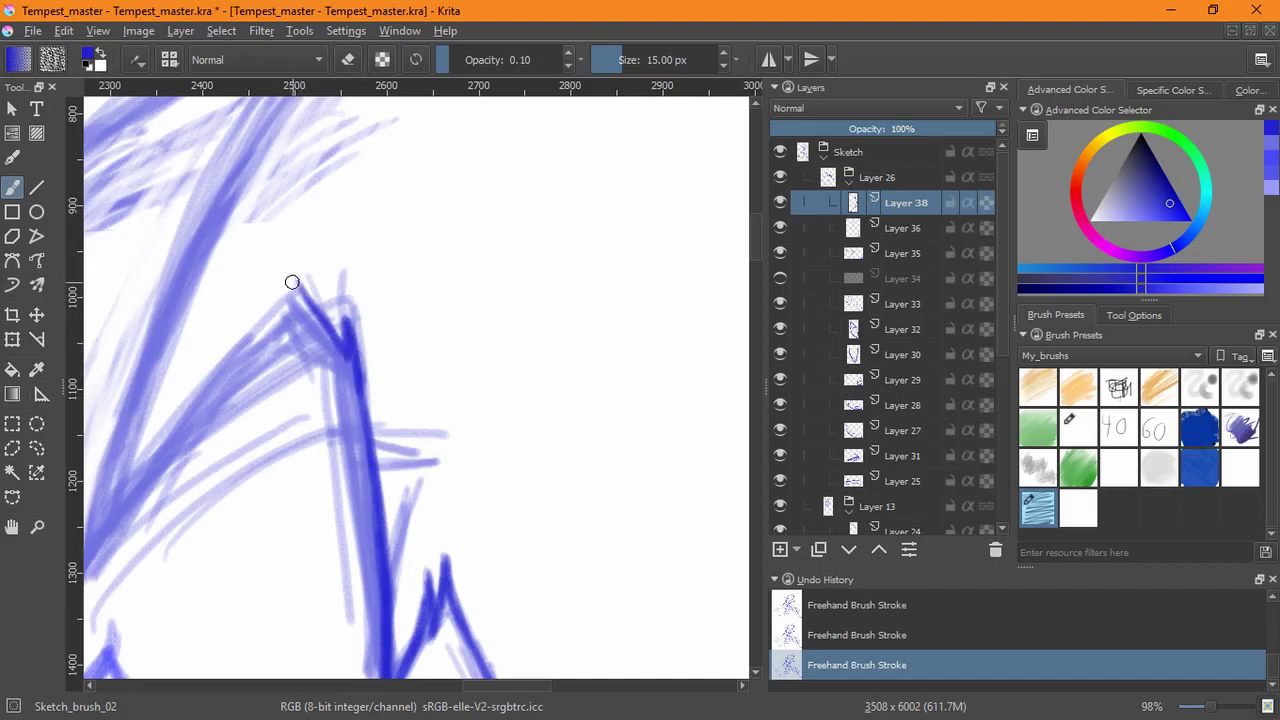
- Trace the inner slope of the mane's middle peak down to the cleft beside the tall tip
mouse_move(292, 275)
left_mouse_down()
mouse_move(246, 347)
mouse_move(273, 328)
mouse_move(286, 268)
mouse_move(276, 308)
mouse_move(250, 344)
left_mouse_up()
left_click_drag(286, 299, 247, 346)
mouse_move(287, 267)
left_mouse_down()
mouse_move(256, 340)
mouse_move(192, 403)
left_mouse_up()
left_click_drag(171, 446, 244, 385)
left_click_drag(134, 550, 220, 403)
left_click_drag(171, 475, 266, 340)
left_click_drag(203, 420, 315, 284)
- Darken the tall mane tip's inner edge from the cleft up to its point with long strokes
mouse_move(222, 384)
left_mouse_down()
mouse_move(310, 288)
mouse_move(122, 565)
mouse_move(204, 352)
left_mouse_up()
left_click_drag(266, 206, 170, 446)
left_click_drag(262, 232, 158, 480)
mouse_move(279, 202)
left_mouse_down()
mouse_move(226, 377)
mouse_move(262, 284)
left_mouse_up()
left_click_drag(198, 431, 296, 229)
mouse_move(244, 335)
left_mouse_down()
mouse_move(259, 295)
mouse_move(428, 115)
left_mouse_up()
mouse_move(309, 209)
left_mouse_down()
mouse_move(356, 157)
mouse_move(424, 115)
mouse_move(276, 276)
left_mouse_up()
mouse_move(331, 186)
left_mouse_down()
mouse_move(279, 264)
mouse_move(184, 446)
left_mouse_up()
left_click_drag(237, 348, 142, 596)
left_click_drag(315, 277, 361, 393)
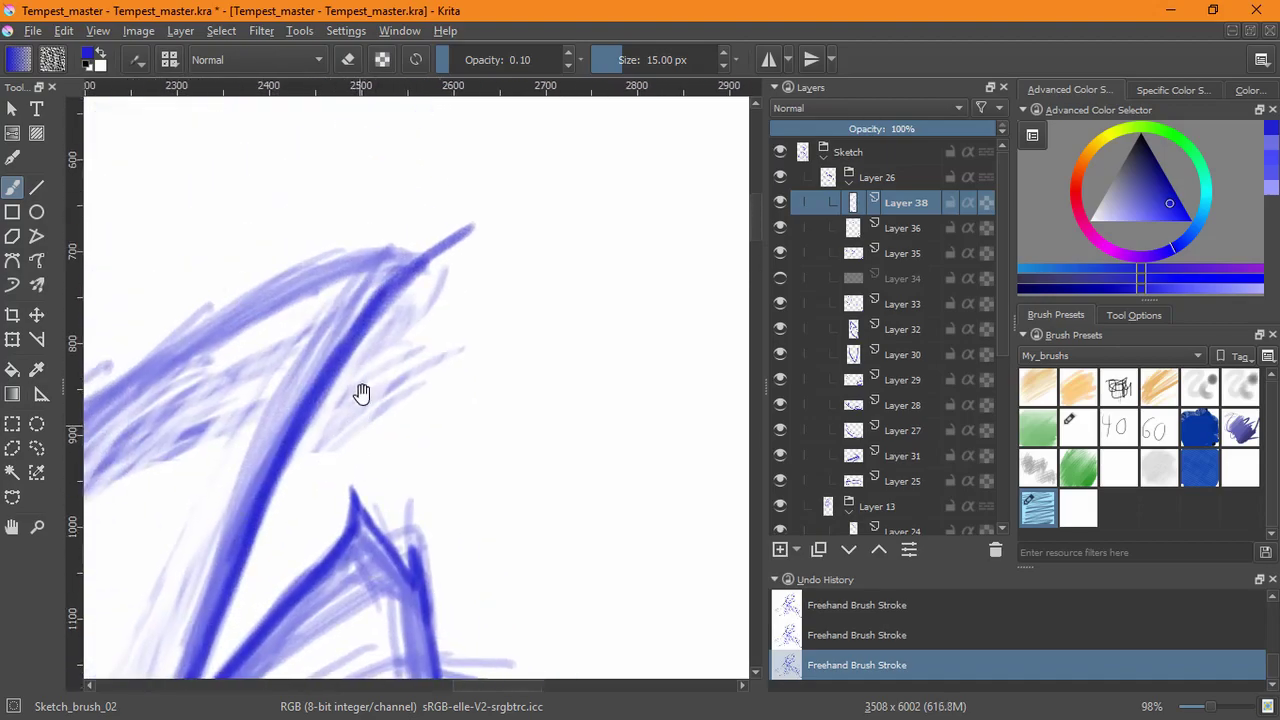
- Sharpen the tall mane tip and start the upper front edge with darker strokes
mouse_move(423, 243)
left_mouse_down()
mouse_move(473, 226)
mouse_move(460, 233)
left_mouse_up()
left_click_drag(522, 292, 391, 161)
left_click_drag(326, 246, 254, 396)
left_click_drag(311, 264, 245, 446)
left_click_drag(340, 210, 324, 302)
left_click_drag(340, 212, 324, 322)
left_click_drag(340, 212, 302, 307)
left_click_drag(338, 214, 280, 326)
- Trace the mane's long curved front edge from near the tip down toward the forehead
left_click_drag(247, 490, 271, 329)
left_click_drag(294, 192, 252, 380)
left_click_drag(269, 257, 242, 468)
left_click_drag(270, 240, 238, 560)
left_click_drag(268, 270, 244, 625)
mouse_move(248, 375)
left_mouse_down()
mouse_move(234, 511)
mouse_move(252, 658)
left_mouse_up()
mouse_move(248, 541)
left_mouse_down()
mouse_move(222, 317)
mouse_move(255, 590)
left_mouse_up()
left_click_drag(215, 360, 290, 670)
mouse_move(268, 608)
left_mouse_down()
mouse_move(192, 443)
mouse_move(240, 568)
left_mouse_up()
left_click_drag(198, 440, 280, 648)
left_click_drag(198, 472, 286, 660)
mouse_move(268, 591)
left_mouse_down()
mouse_move(173, 346)
mouse_move(214, 451)
left_mouse_up()
left_click_drag(165, 361, 250, 494)
left_click_drag(170, 387, 278, 526)
mouse_move(538, 432)
left_mouse_down()
mouse_move(489, 494)
mouse_move(400, 494)
left_mouse_up()
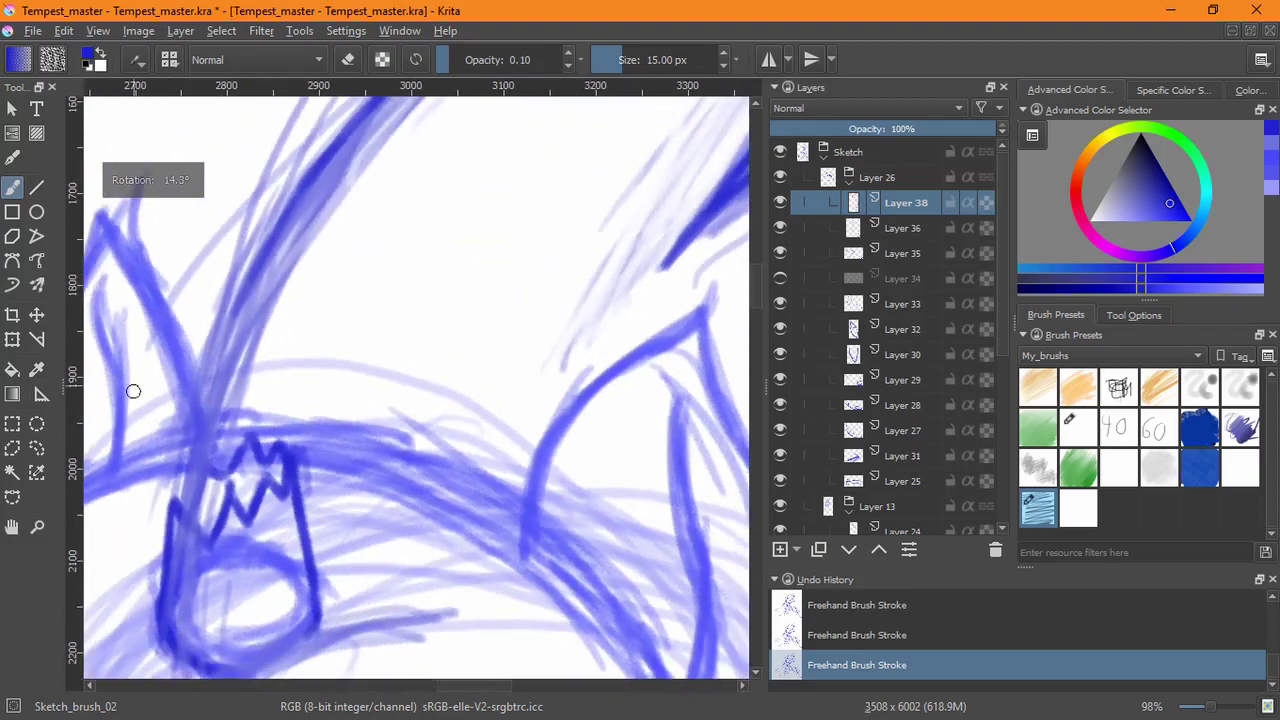
- Darken the lower front edge of the mane where it rises from the broken horn, redoing one stroke
mouse_move(195, 462)
left_mouse_down()
mouse_move(184, 510)
mouse_move(201, 436)
left_mouse_up()
left_click_drag(190, 487, 226, 345)
left_click_drag(195, 455, 235, 290)
key("ctrl+z")
left_click_drag(205, 425, 255, 268)
left_click_drag(210, 398, 284, 204)
left_click_drag(222, 364, 272, 244)
left_click_drag(204, 398, 312, 182)
left_click_drag(232, 340, 296, 201)
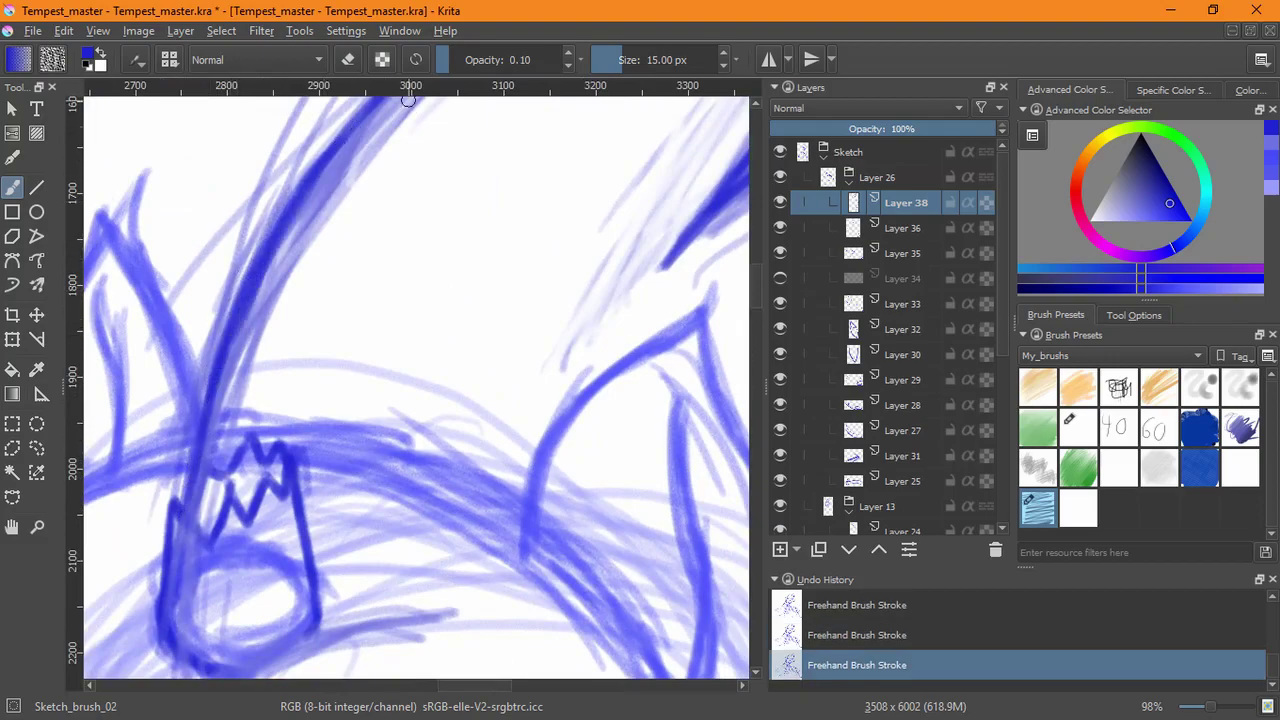
left_click_drag(393, 476, 417, 304)
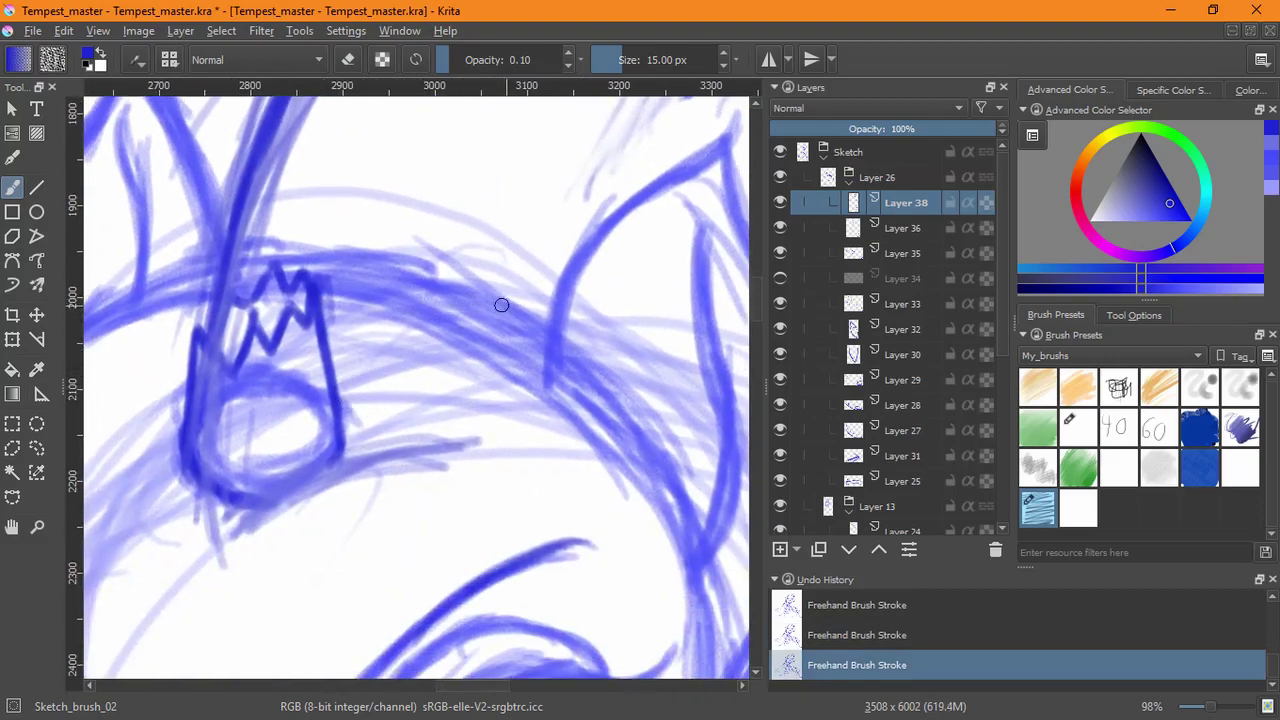
left_click_drag(508, 306, 349, 372)
mouse_move(466, 307)
left_mouse_down()
mouse_move(403, 335)
mouse_move(340, 391)
left_mouse_up()
mouse_move(406, 331)
left_mouse_down()
mouse_move(340, 391)
mouse_move(498, 305)
mouse_move(529, 298)
mouse_move(557, 314)
left_mouse_up()
key("ctrl+z")
key("ctrl+z")
key("ctrl+z")
- Sketch the hairline across the forehead from the broken horn to the base of the ear by the mane
mouse_move(340, 385)
left_mouse_down()
mouse_move(449, 323)
mouse_move(538, 301)
left_mouse_up()
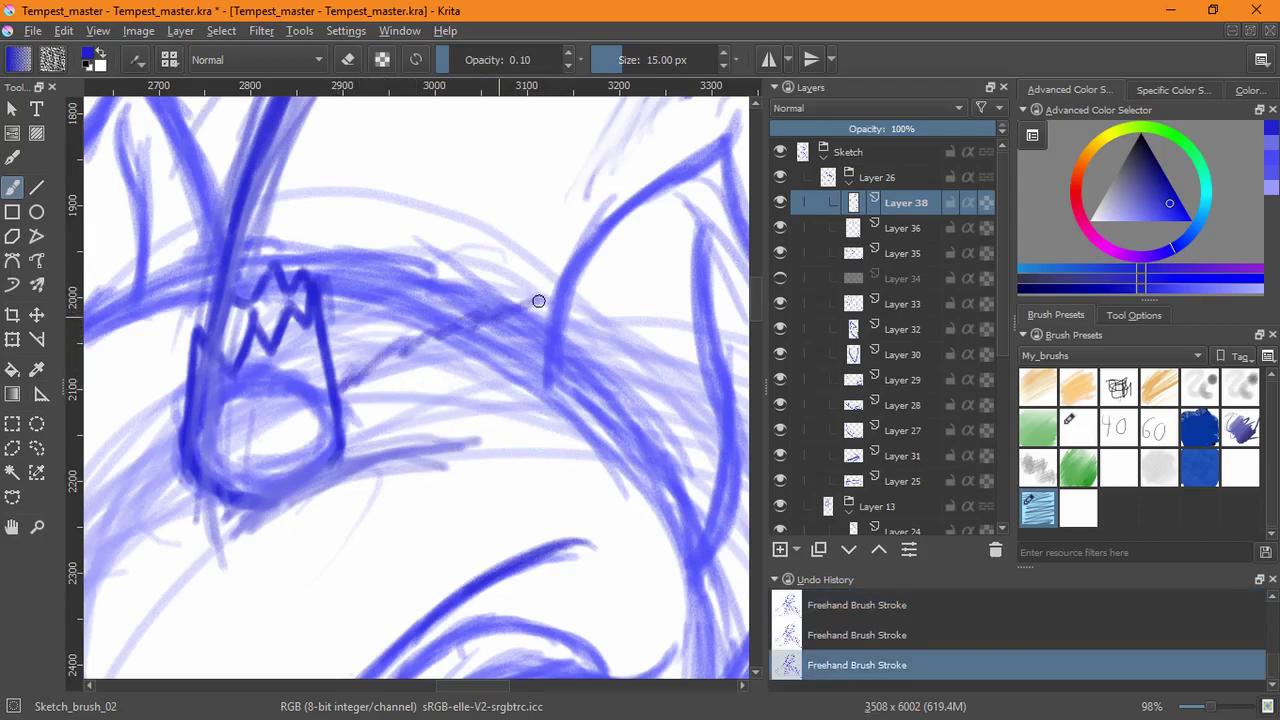
mouse_move(533, 298)
left_mouse_down()
mouse_move(425, 335)
mouse_move(330, 406)
left_mouse_up()
scroll(435, 398, "down", 6)
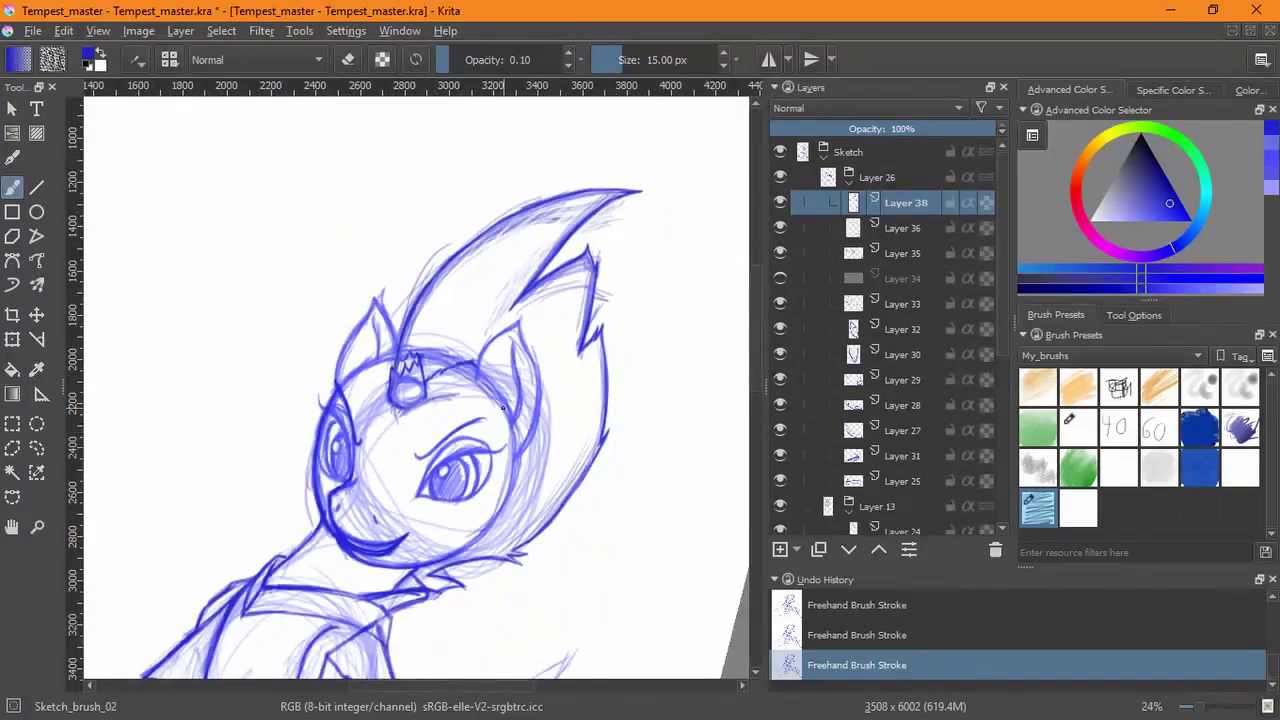
- Erase the point of the mane's middle peak and redraw its inner slope
key("5")
mouse_move(635, 360)
left_mouse_down()
mouse_move(603, 349)
mouse_move(538, 601)
left_mouse_up()
left_click_drag(456, 444, 500, 315)
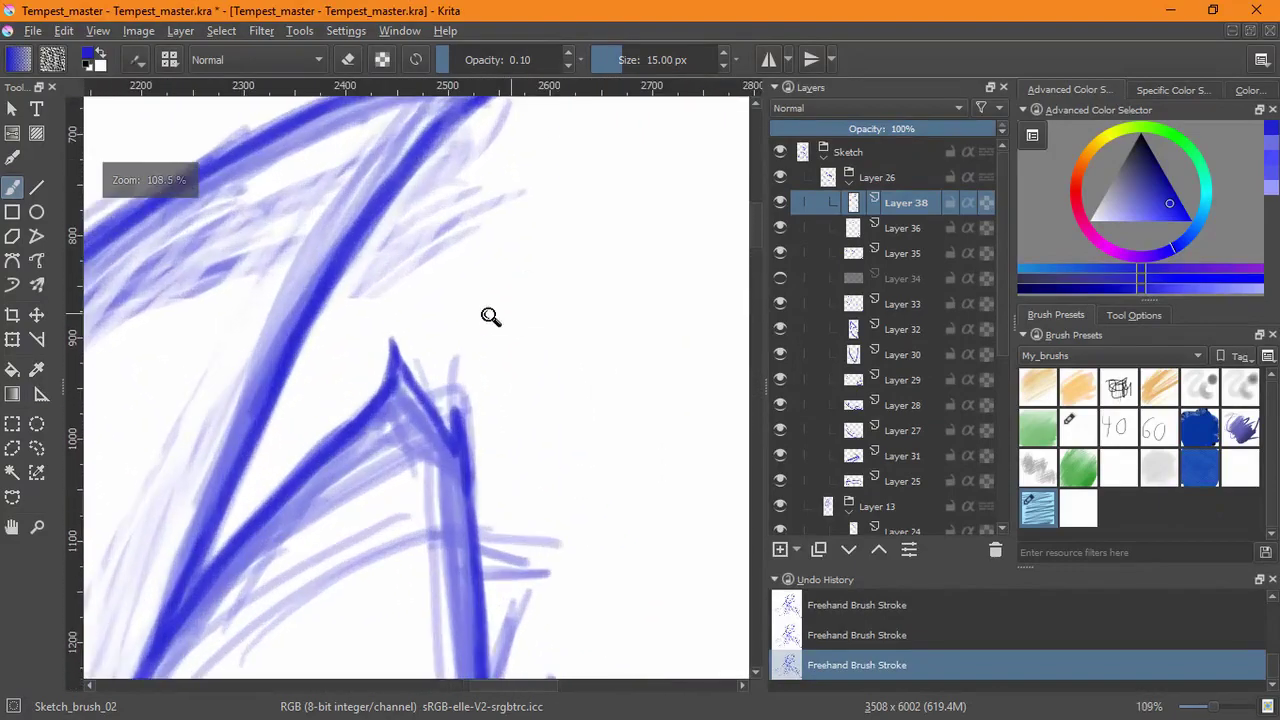
key("e")
mouse_move(395, 340)
left_mouse_down()
mouse_move(386, 371)
mouse_move(406, 363)
mouse_move(363, 417)
mouse_move(375, 443)
left_mouse_up()
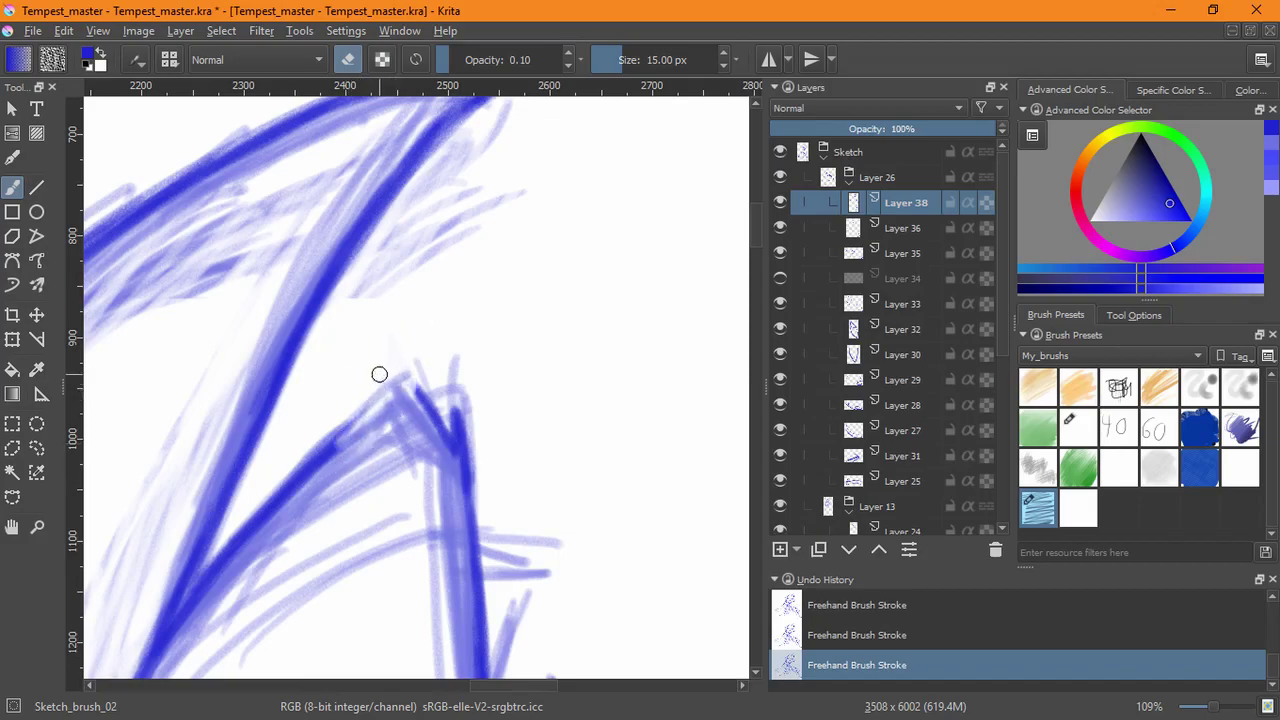
key("e")
mouse_move(376, 418)
left_mouse_down()
mouse_move(340, 445)
mouse_move(402, 388)
mouse_move(302, 474)
left_mouse_up()
- Sharpen the middle mane peak with short strokes at its point
left_click_drag(433, 352, 422, 396)
left_click_drag(477, 273, 439, 386)
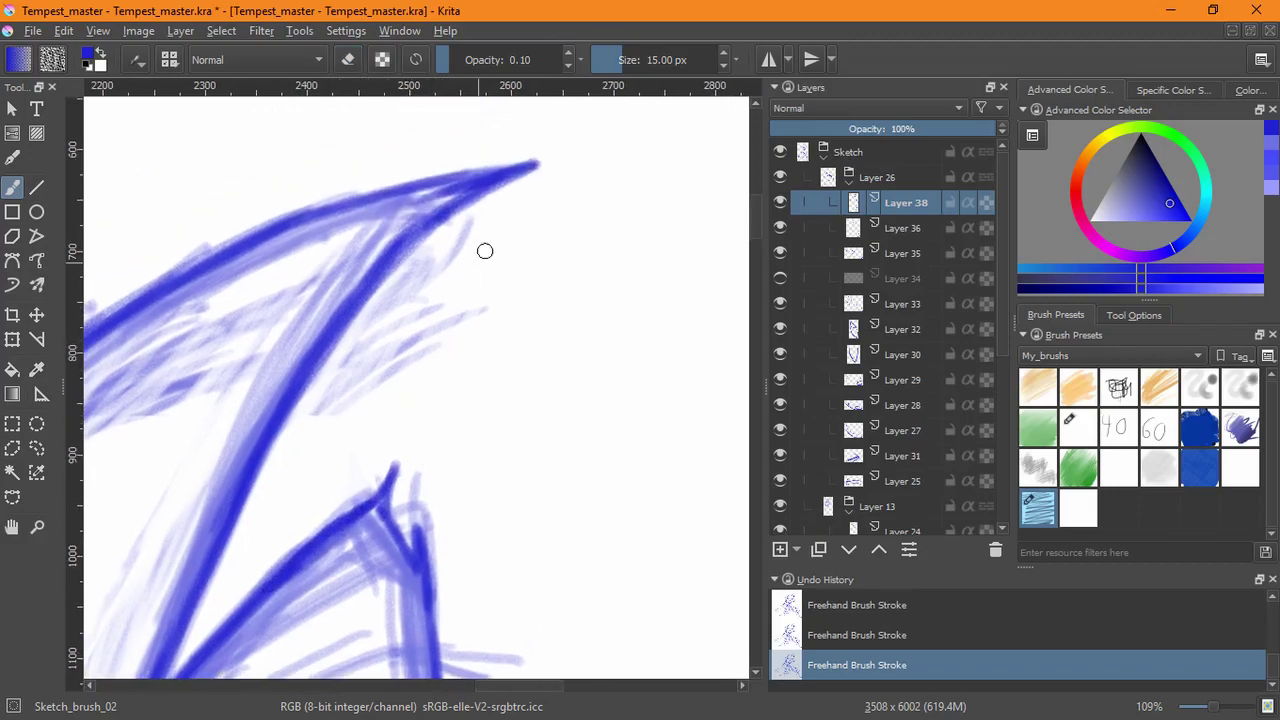
left_click_drag(408, 443, 354, 512)
mouse_move(410, 441)
left_mouse_down()
mouse_move(366, 499)
mouse_move(394, 511)
left_mouse_up()
left_click_drag(487, 507, 474, 560)
scroll(473, 560, "down", 4)
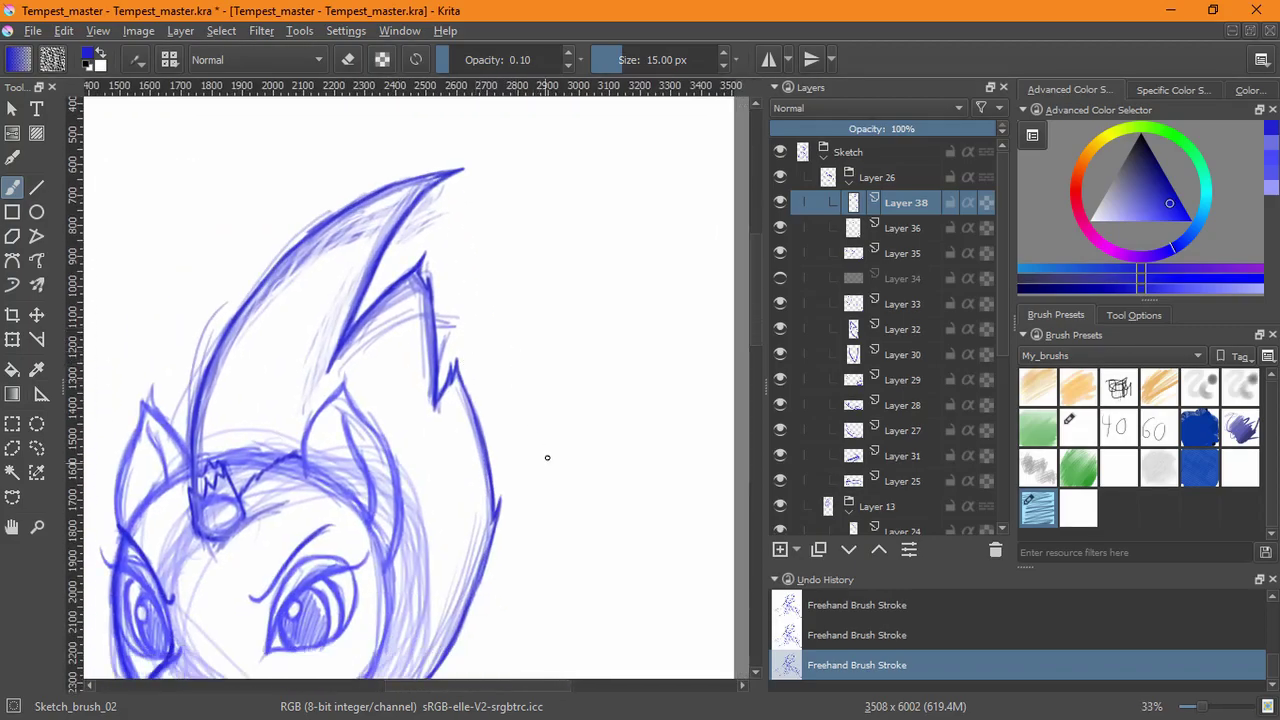
mouse_move(534, 488)
left_mouse_down()
mouse_move(603, 391)
mouse_move(614, 471)
left_mouse_up()
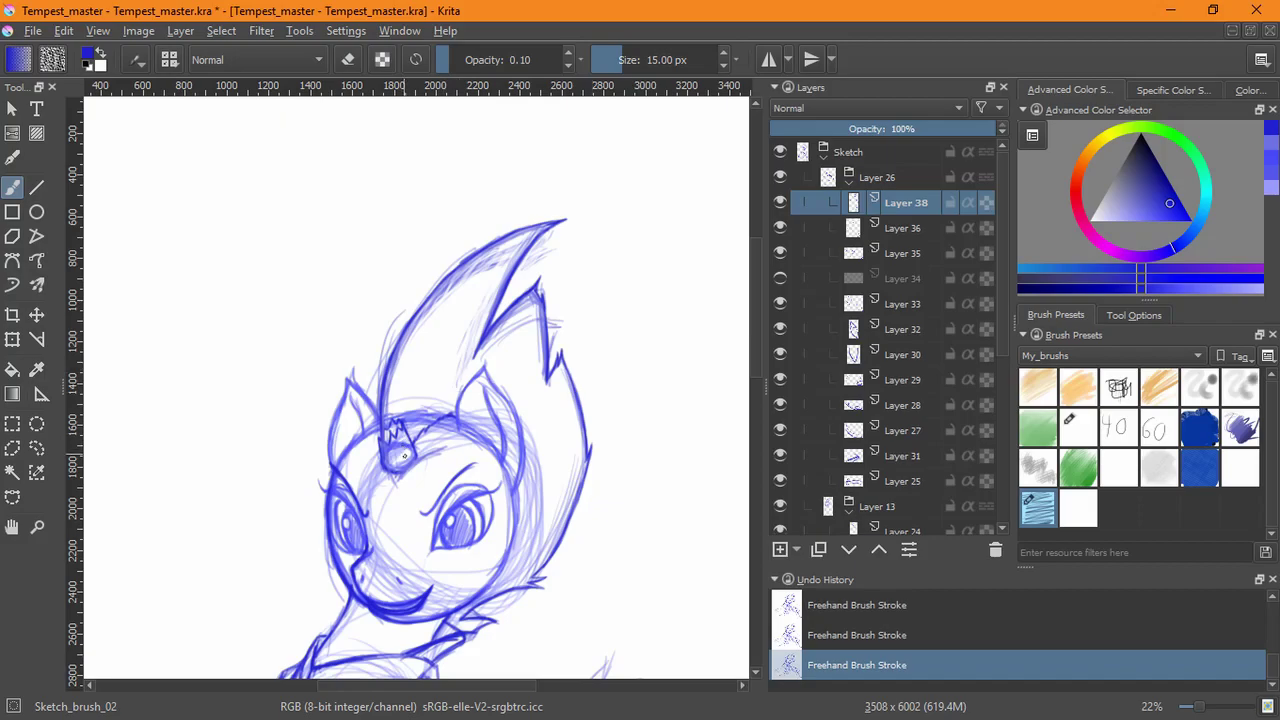
- Erase the ear end of the forehead hairline and redraw it between the ear and the broken horn
scroll(457, 457, "up", 3)
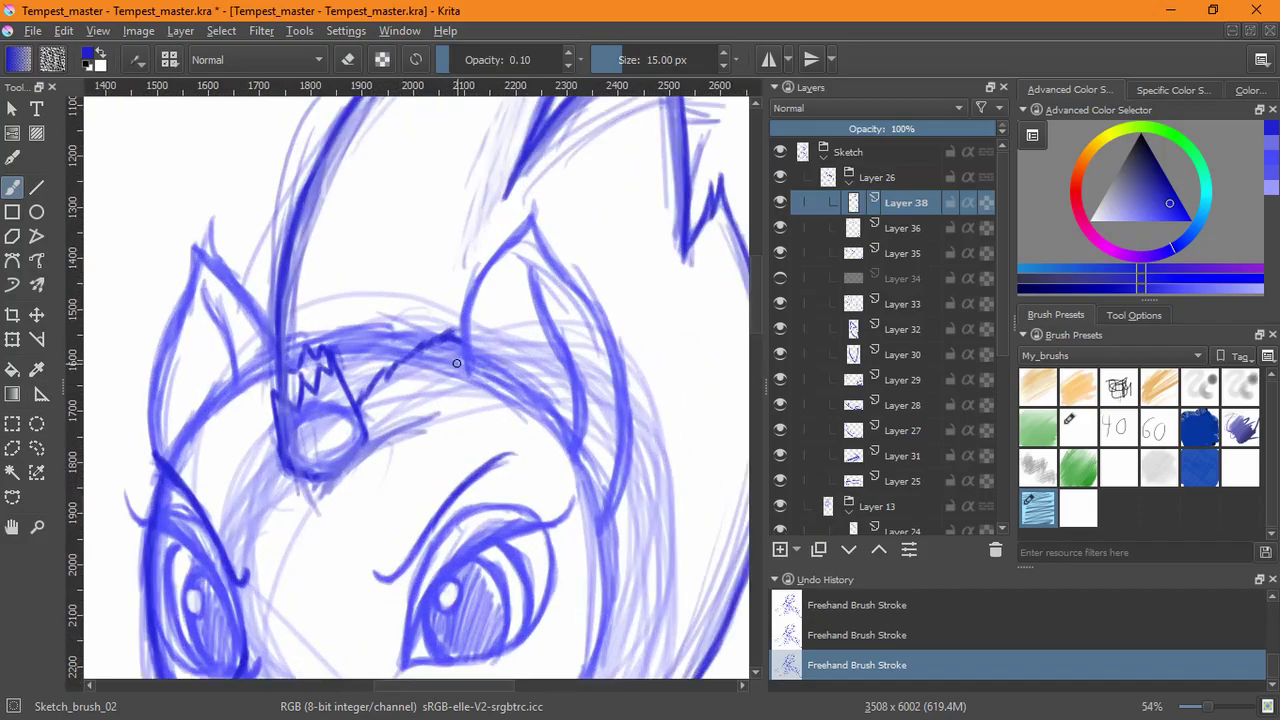
key("t")
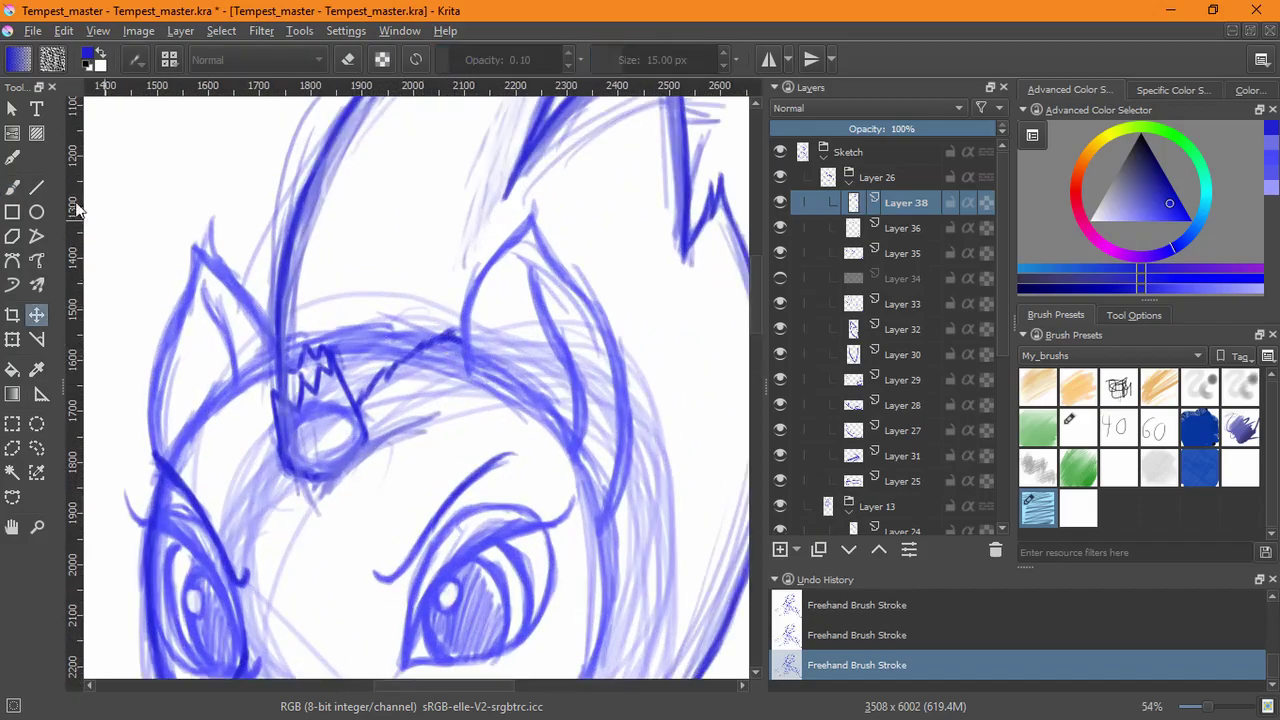
left_click(12, 187)
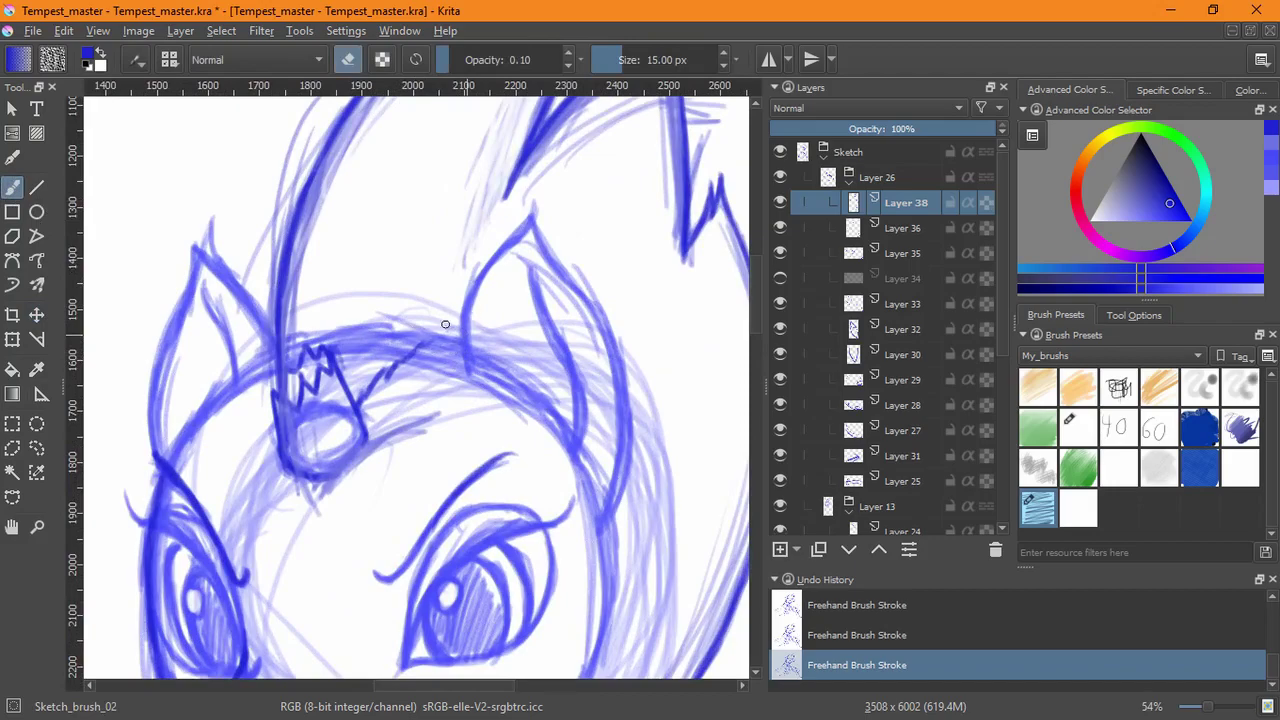
mouse_move(397, 367)
left_mouse_down()
mouse_move(360, 403)
mouse_move(400, 361)
left_mouse_up()
key("e")
mouse_move(467, 356)
left_mouse_down()
mouse_move(372, 372)
mouse_move(338, 399)
mouse_move(468, 355)
mouse_move(343, 377)
left_mouse_up()
scroll(486, 420, "down", 4)
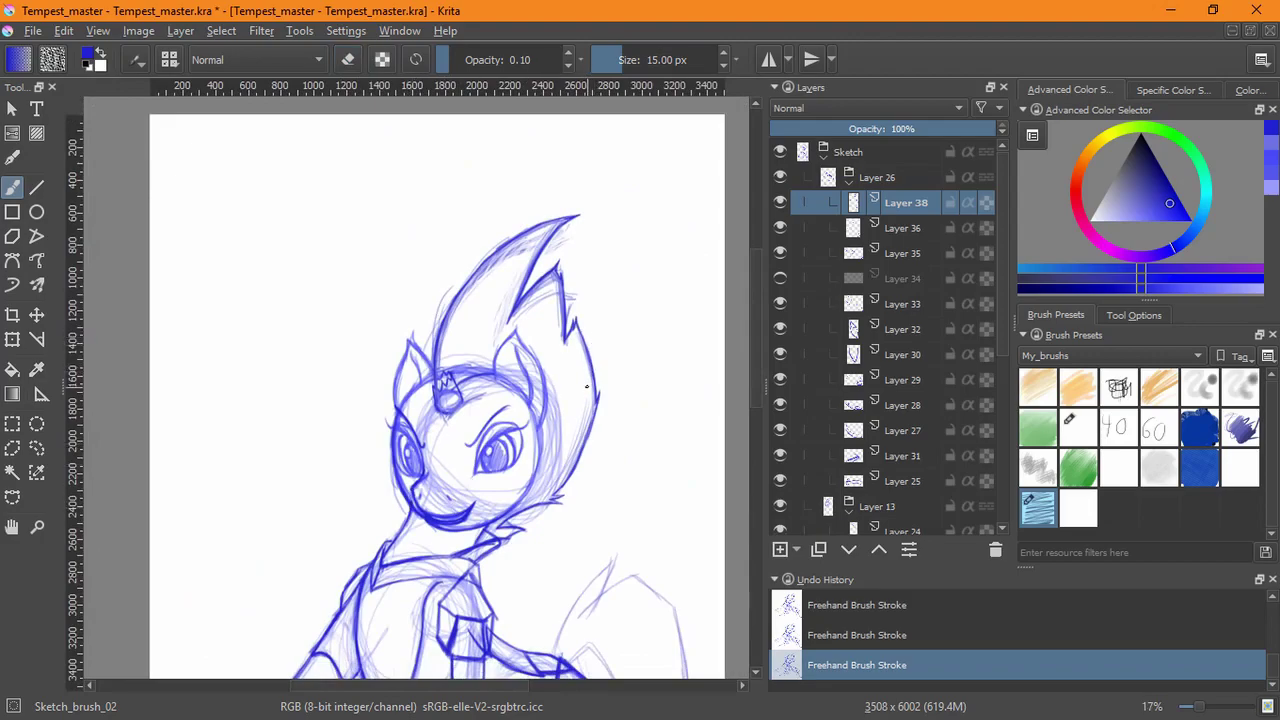
- Select Layer 19 in the Layer 14 group, toggling its visibility to check what it contains
left_click_drag(600, 447, 541, 423)
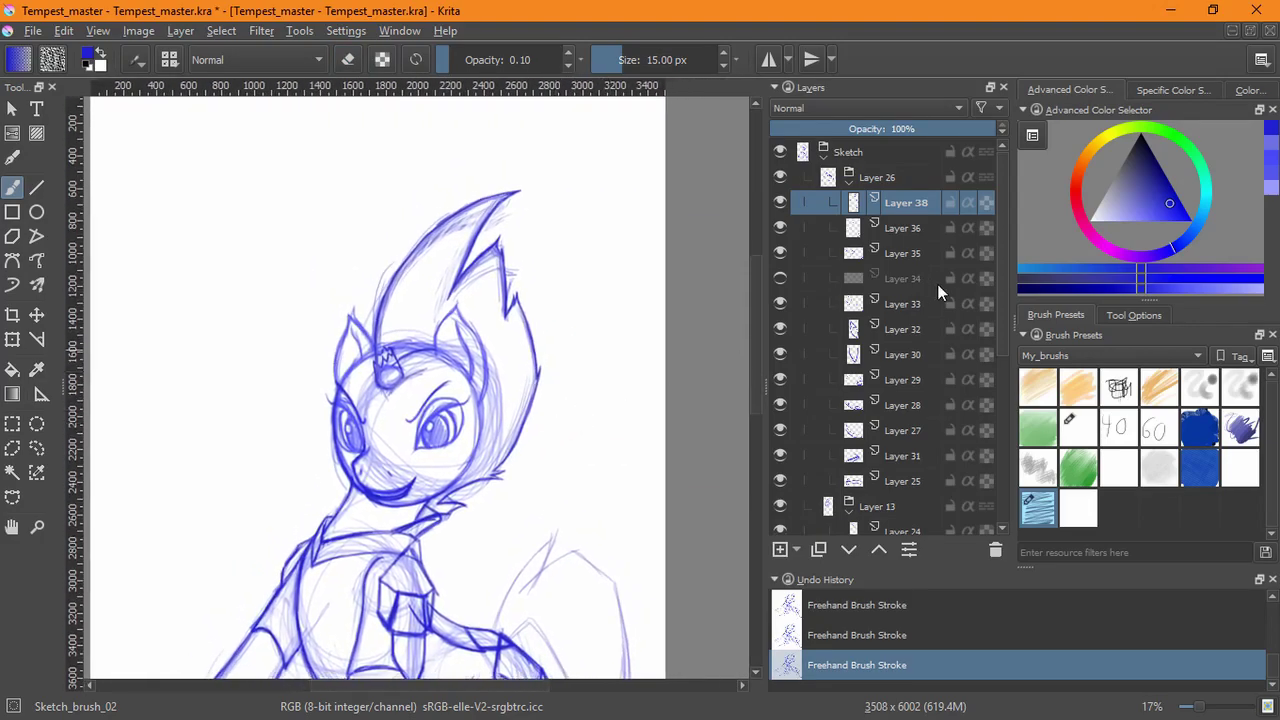
left_click(849, 184)
left_click(872, 284)
left_click(872, 284)
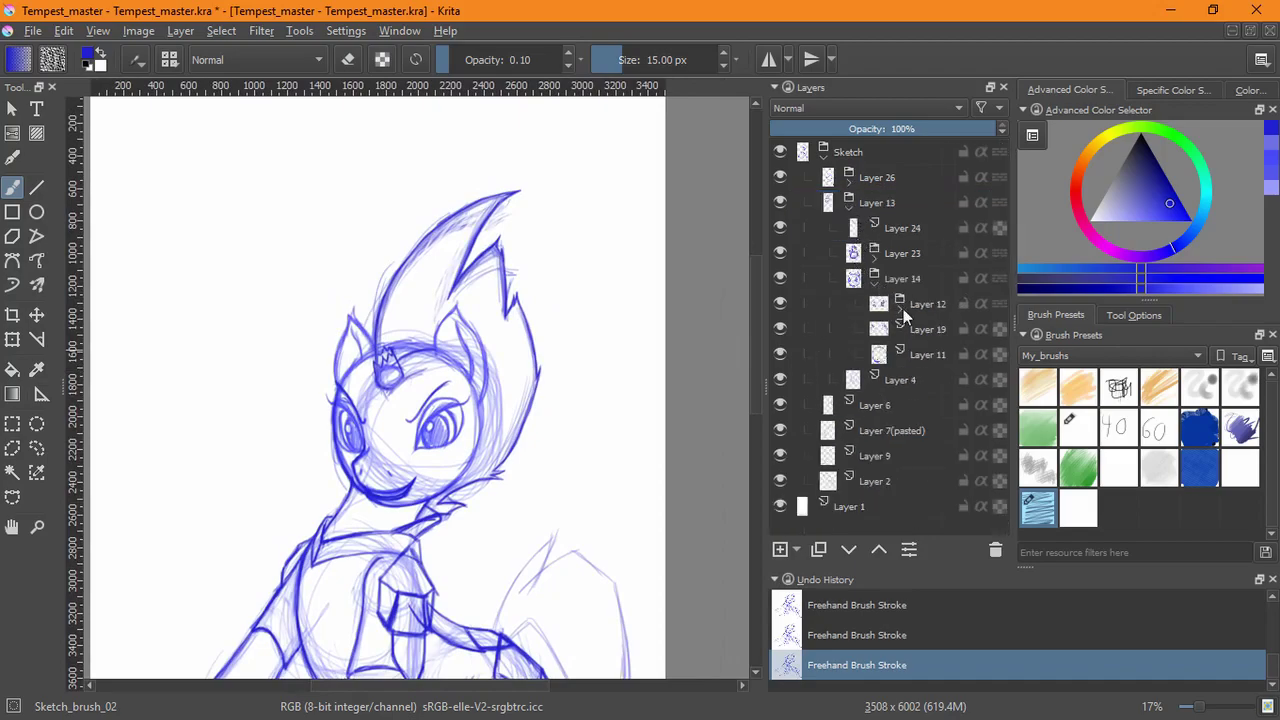
left_click(879, 331)
left_click(781, 330)
left_click(781, 332)
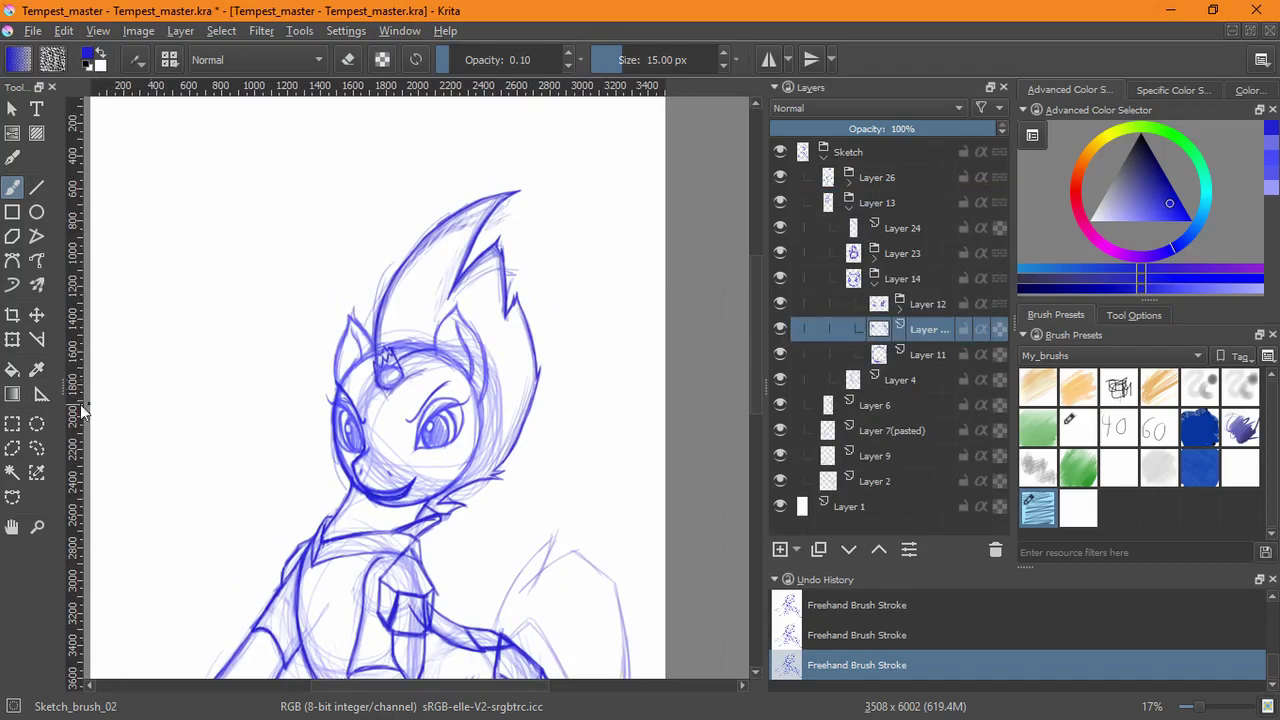
- Outline the ear beside the mane with a freehand selection, transform it slightly downward, and deselect
left_click(36, 447)
mouse_move(500, 288)
left_mouse_down()
mouse_move(548, 430)
mouse_move(505, 300)
left_mouse_up()
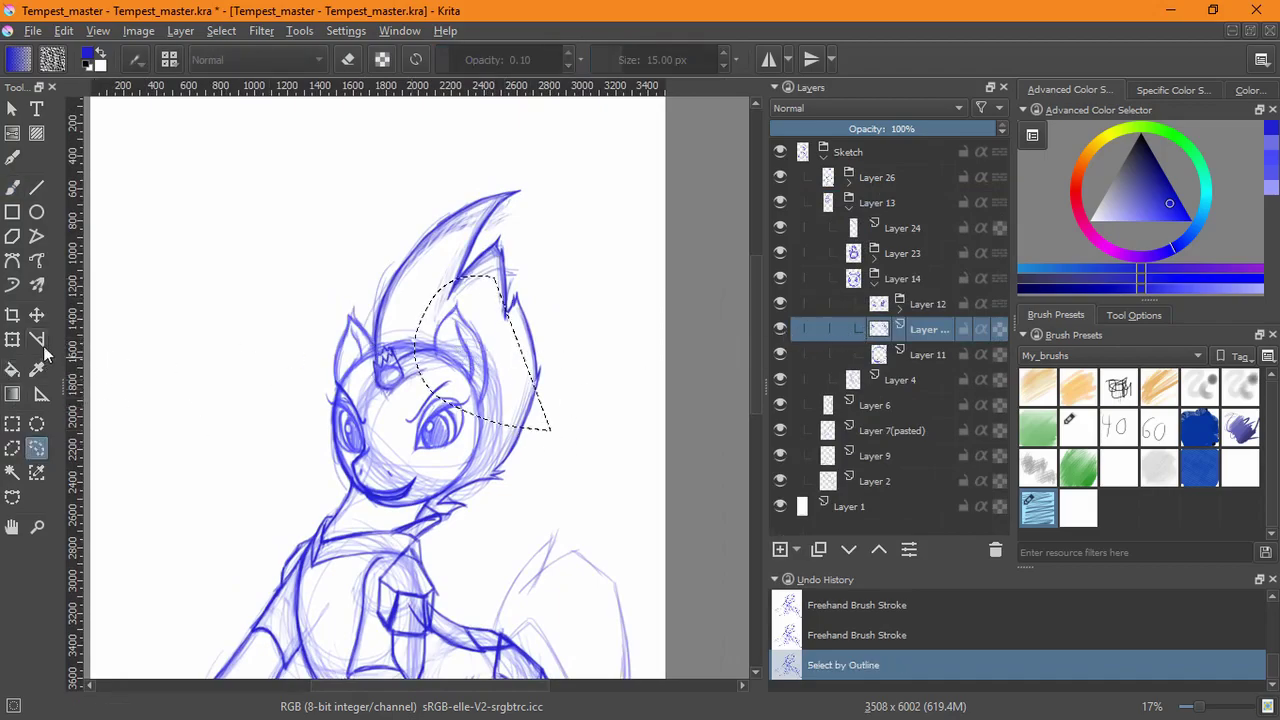
left_click(12, 339)
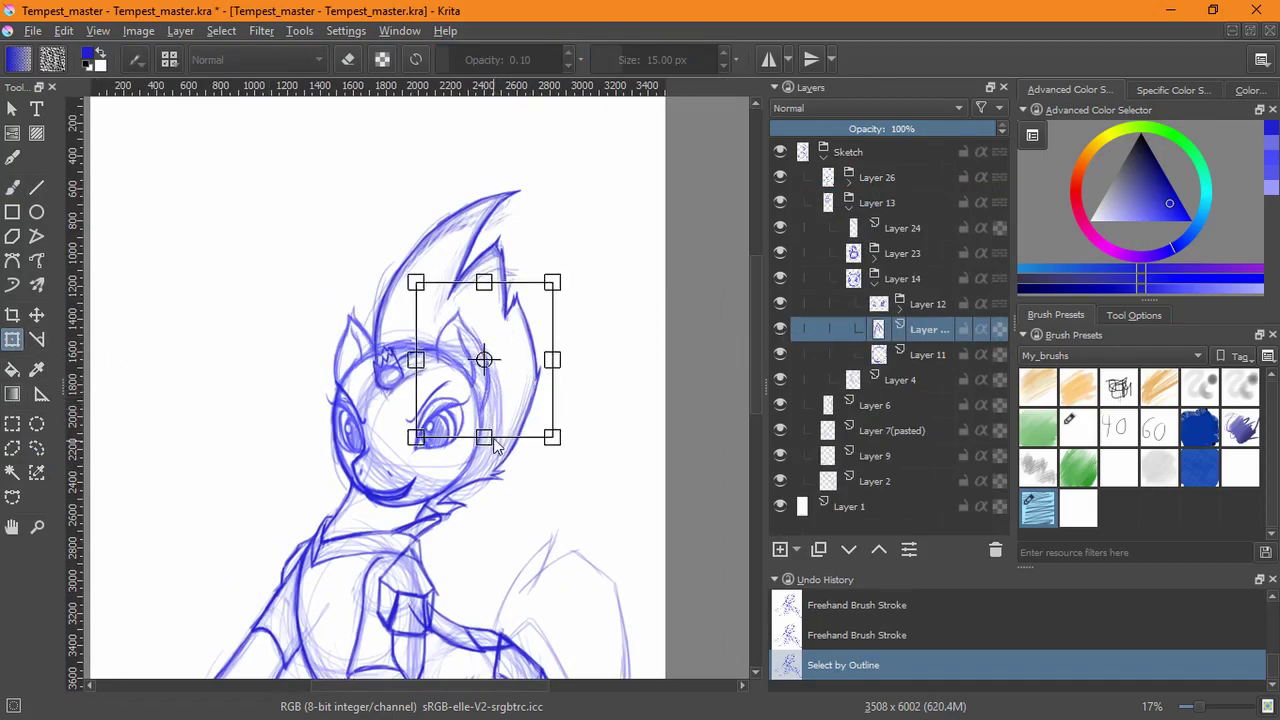
key("Return")
left_click(221, 30)
left_click(251, 71)
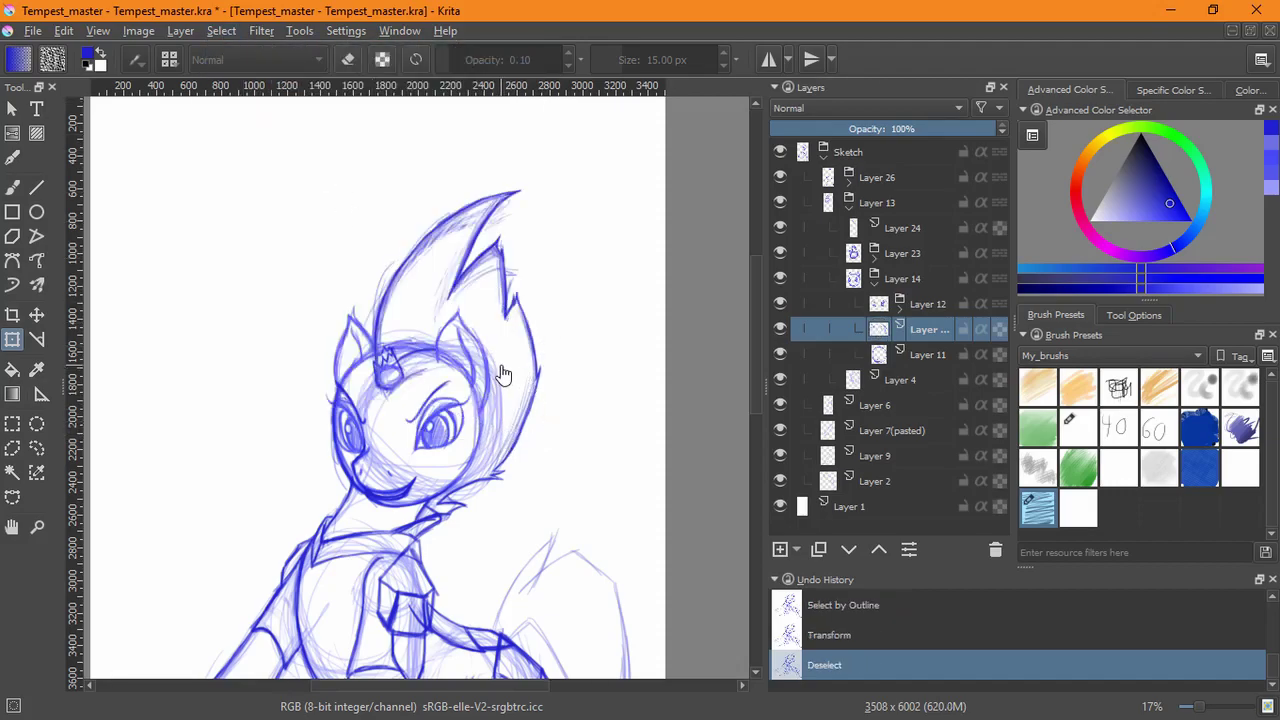
- Return to Layer 38 with the brush and darken the lower part of the tail's front edge above the rump
key("2")
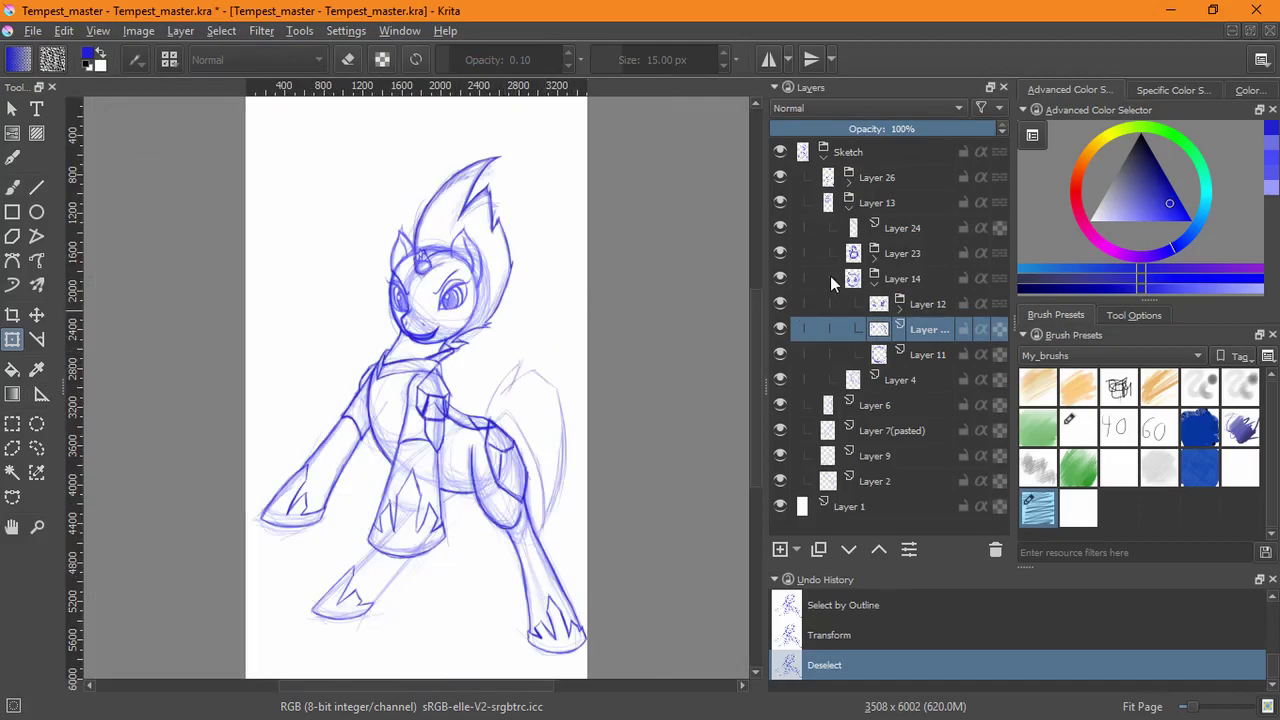
left_click(850, 188)
left_click(885, 203)
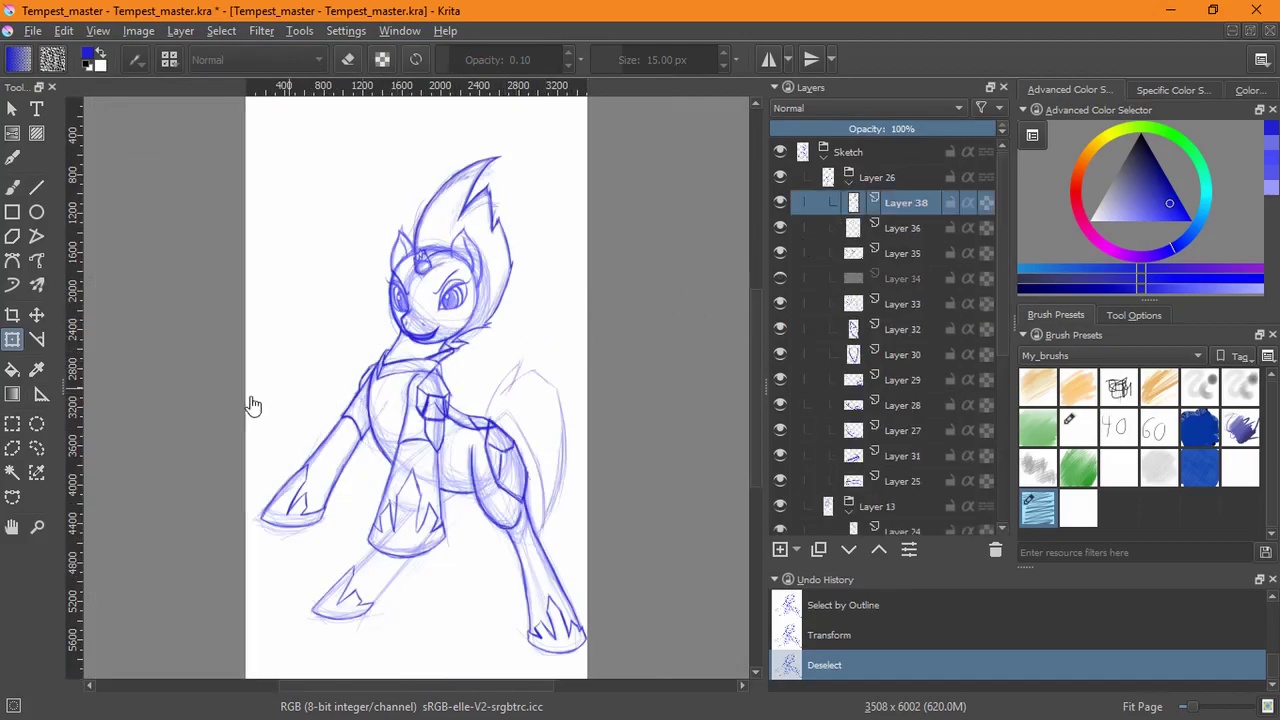
left_click(12, 187)
left_click_drag(533, 428, 509, 527)
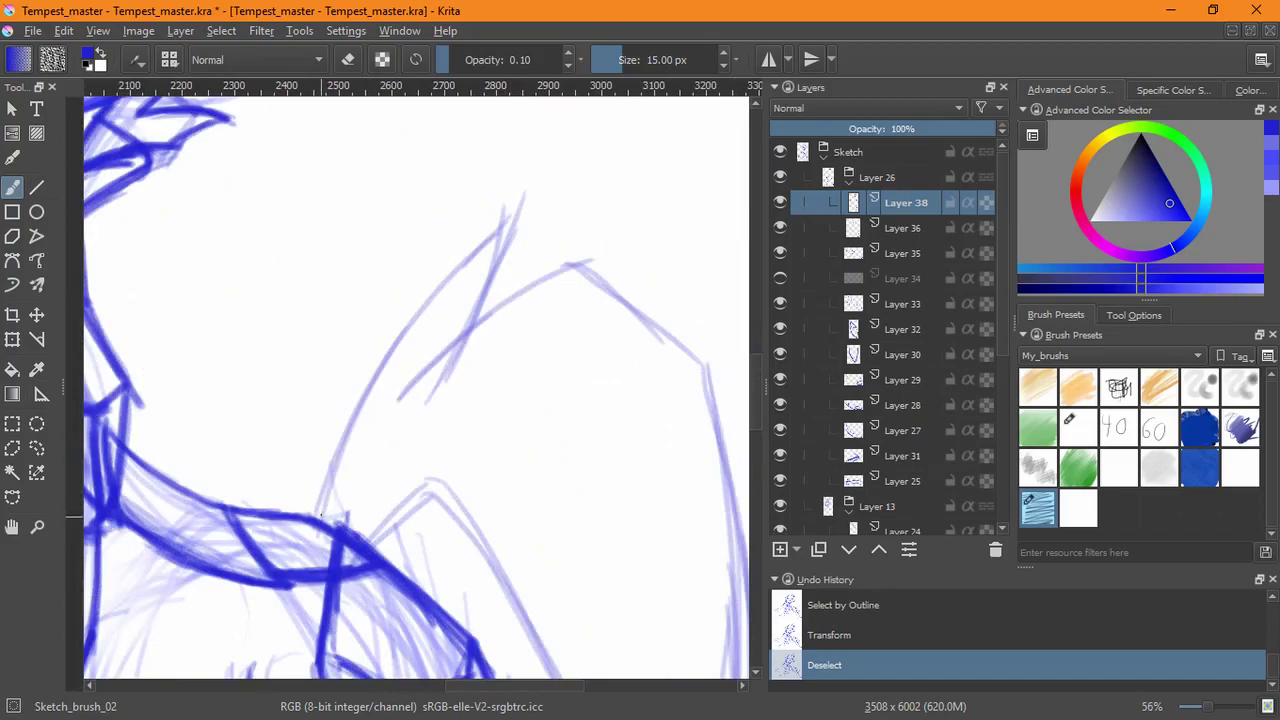
mouse_move(321, 515)
left_mouse_down()
mouse_move(360, 395)
mouse_move(545, 209)
left_mouse_up()
- Try to extend the tail's front tuft to a longer point and trace its inner edge
left_click_drag(449, 277, 547, 211)
left_click_drag(428, 302, 549, 206)
left_click_drag(408, 322, 606, 180)
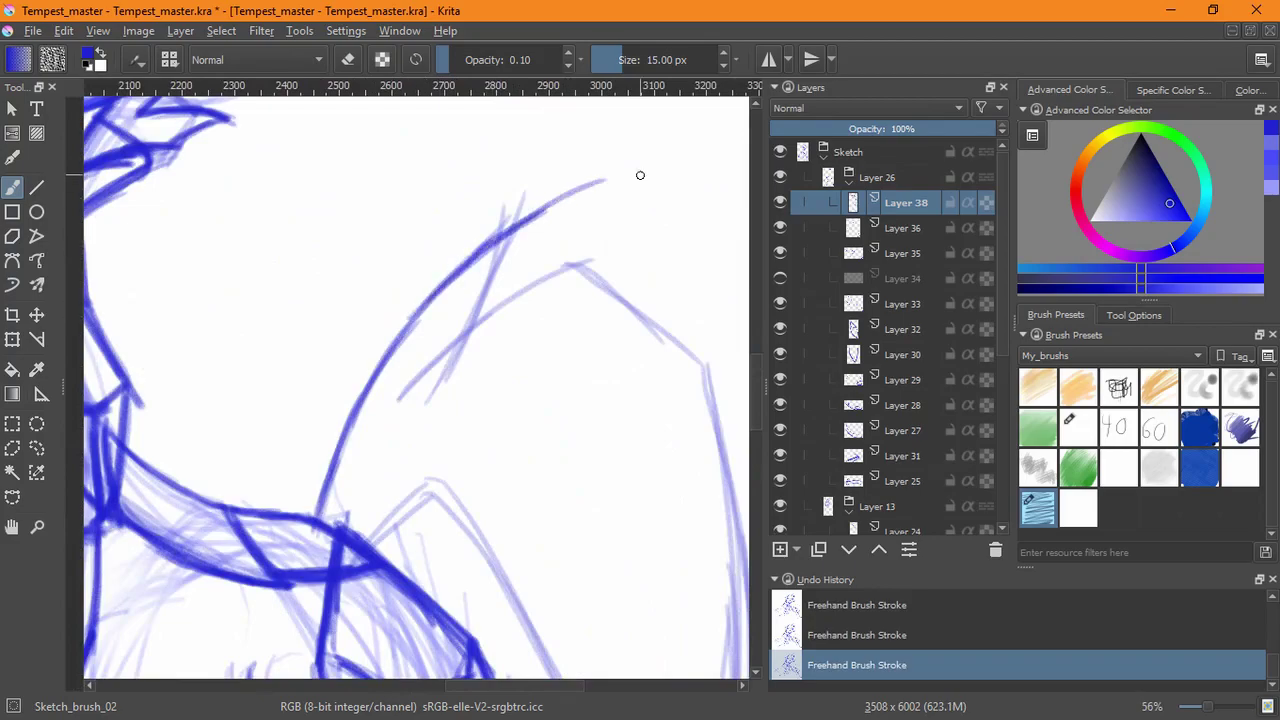
mouse_move(522, 222)
left_mouse_down()
mouse_move(604, 183)
mouse_move(556, 214)
mouse_move(498, 283)
left_mouse_up()
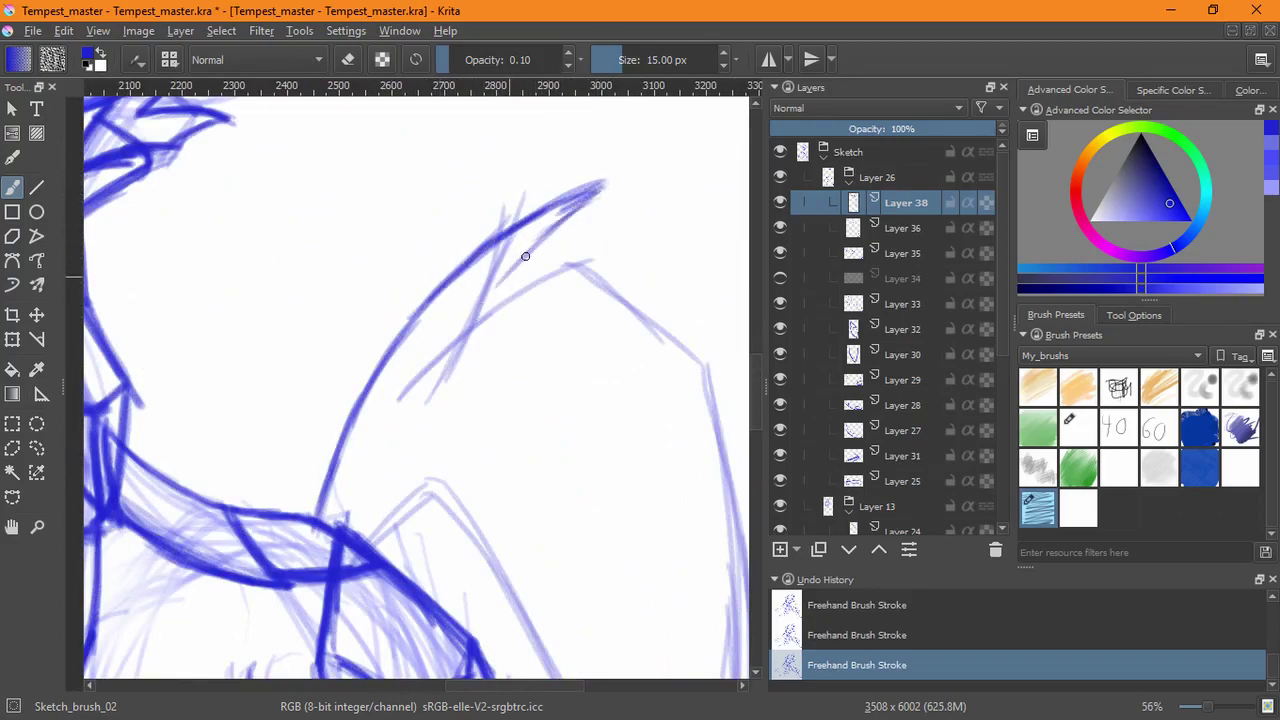
left_click_drag(516, 263, 449, 338)
left_click_drag(494, 298, 403, 411)
mouse_move(517, 268)
left_mouse_down()
mouse_move(472, 320)
mouse_move(482, 312)
left_mouse_up()
left_click_drag(576, 206, 508, 286)
left_click_drag(590, 190, 480, 312)
- Undo the brush strokes of the lengthened tail tuft
key("ctrl+z")
key("ctrl+z")
key("ctrl+z")
key("ctrl+z")
key("ctrl+z")
key("ctrl+z")
key("ctrl+z")
key("ctrl+z")
key("ctrl+z")
key("ctrl+z")
key("ctrl+z")
key("ctrl+z")
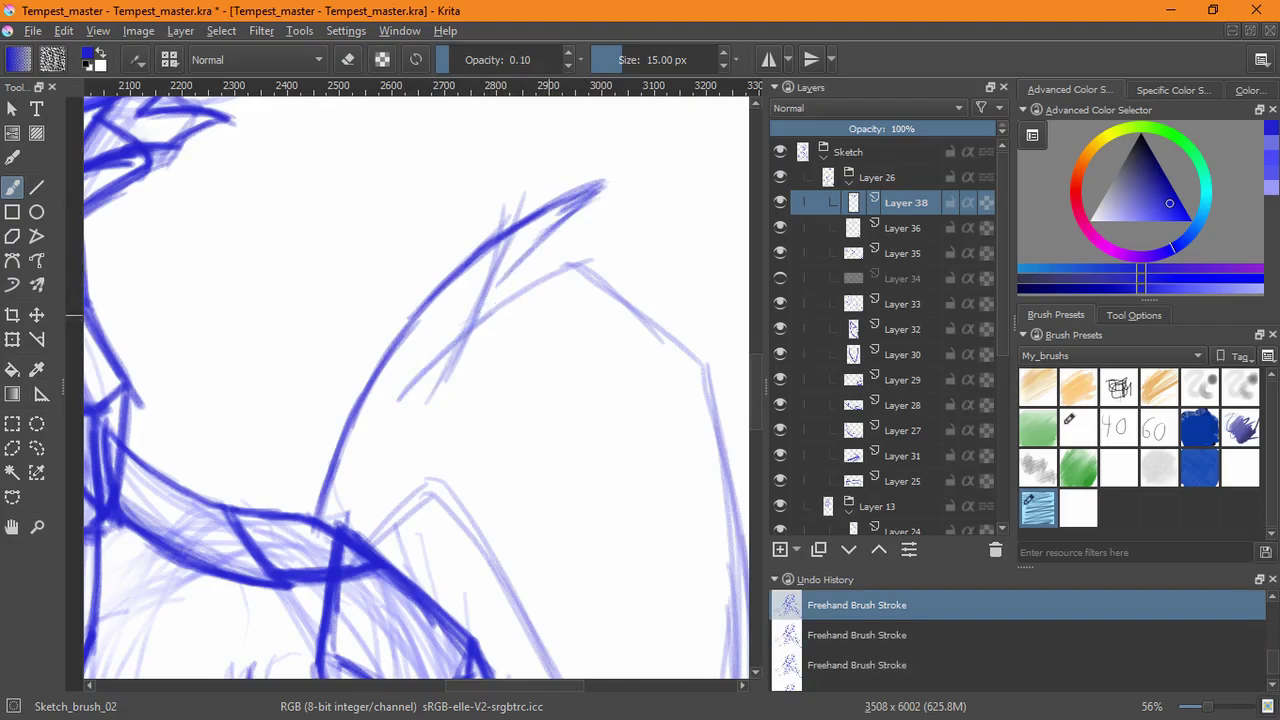
key("ctrl+z")
key("ctrl+z")
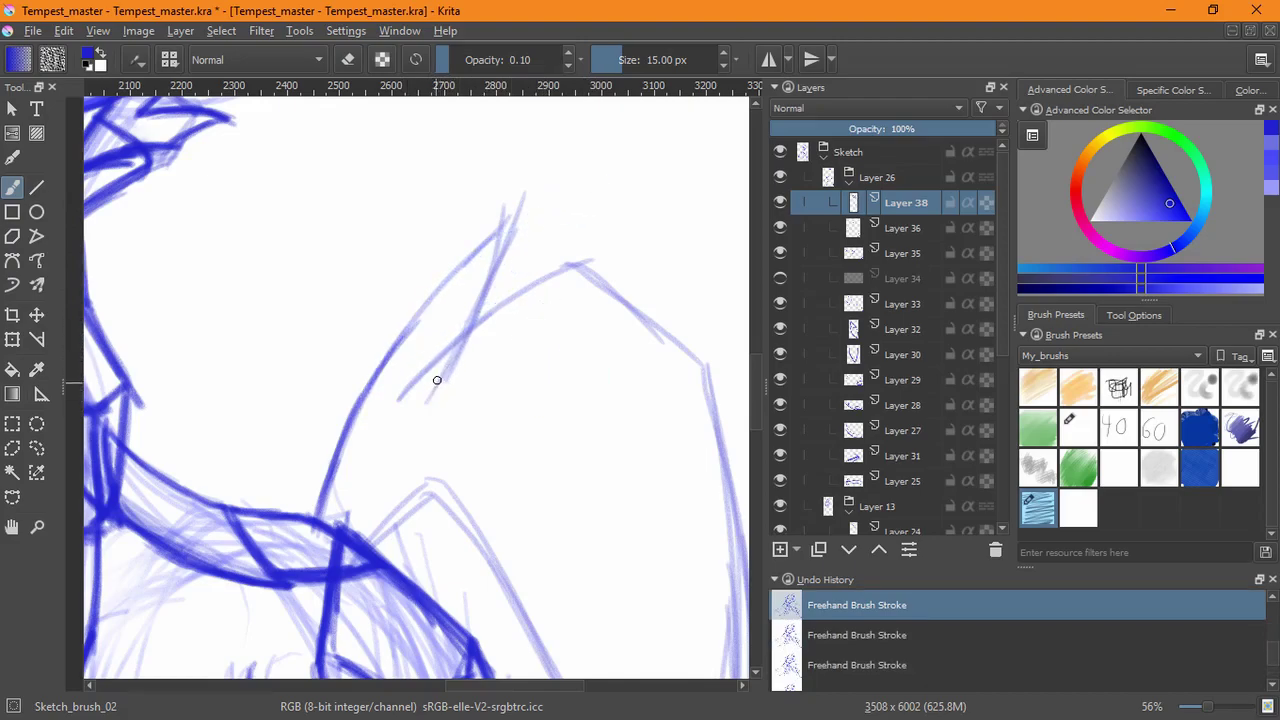
- Try to outline a longer, pointed front tuft on the tail with a heavier outer edge
mouse_move(407, 397)
left_mouse_down()
mouse_move(460, 340)
mouse_move(508, 193)
mouse_move(424, 384)
mouse_move(396, 408)
left_mouse_up()
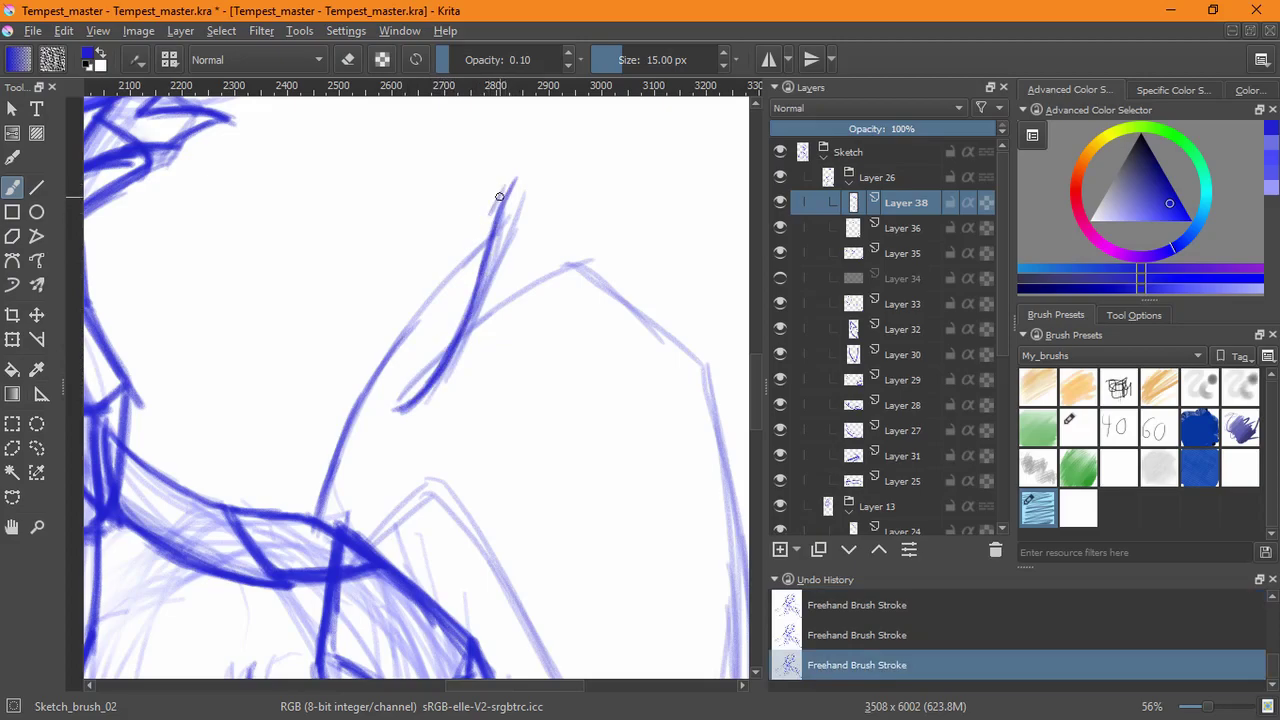
mouse_move(507, 183)
left_mouse_down()
mouse_move(360, 380)
mouse_move(334, 456)
left_mouse_up()
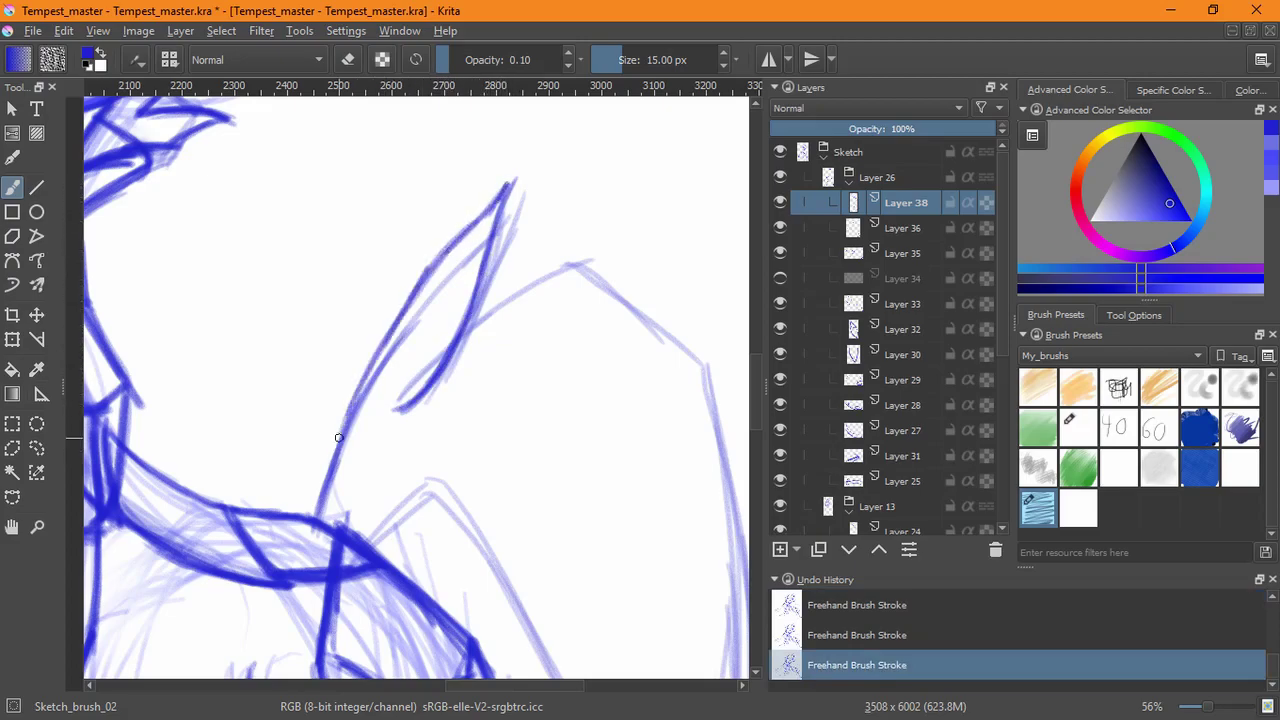
left_click_drag(396, 315, 324, 484)
left_click_drag(420, 284, 334, 453)
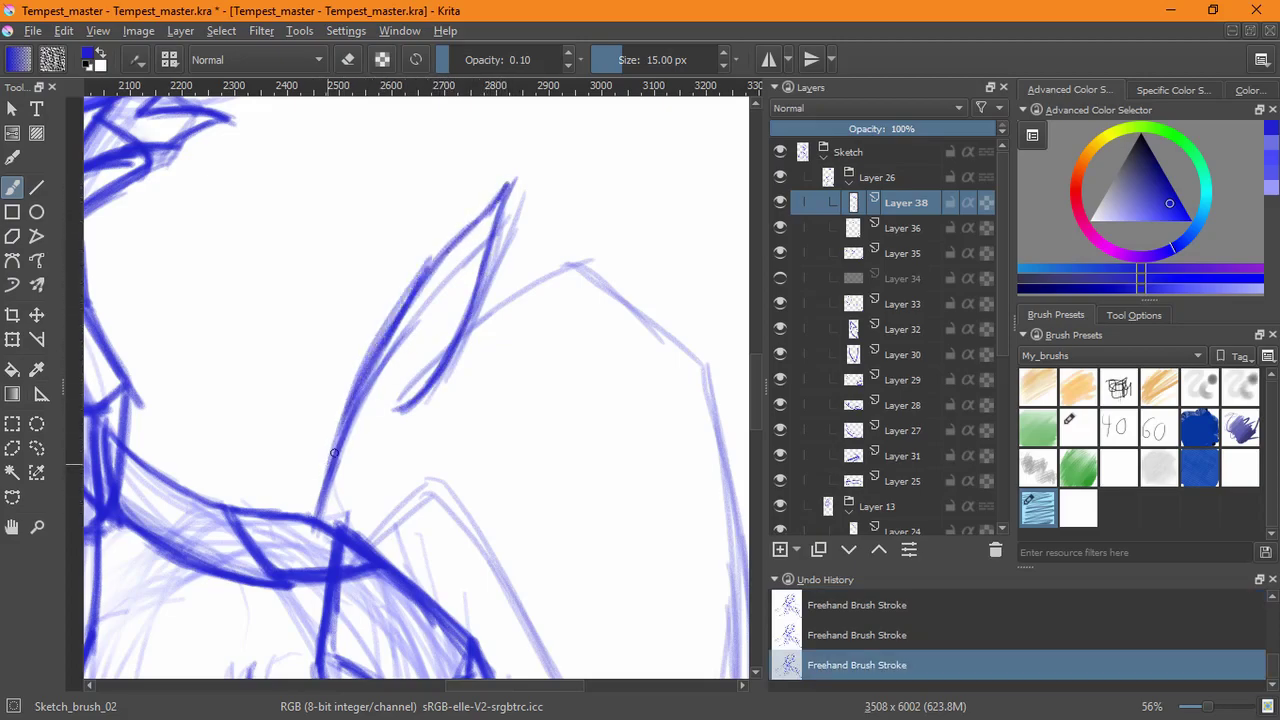
- Undo the tuft strokes and the darkened front edge, back to the light tail sketch
key("ctrl+z")
key("ctrl+z")
key("ctrl+z")
key("ctrl+z")
key("ctrl+z")
key("ctrl+z")
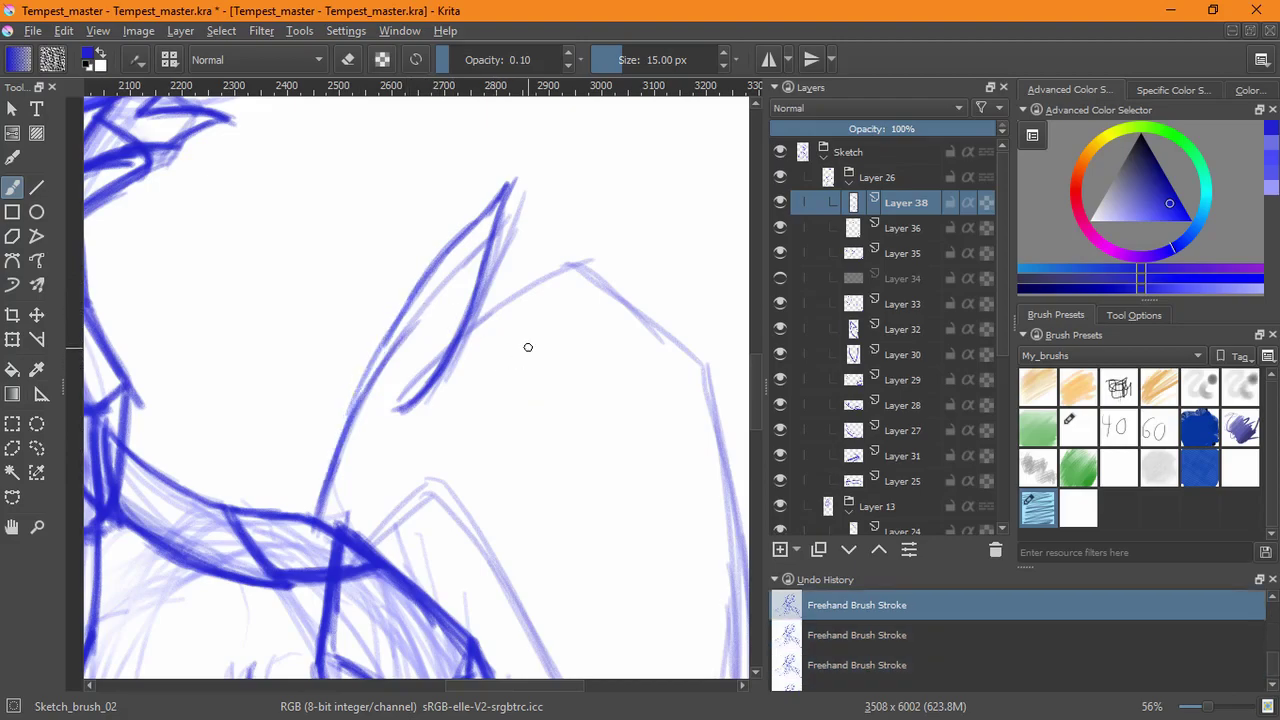
key("ctrl+z")
key("ctrl+z")
key("ctrl+z")
key("ctrl+z")
key("ctrl+z")
key("ctrl+z")
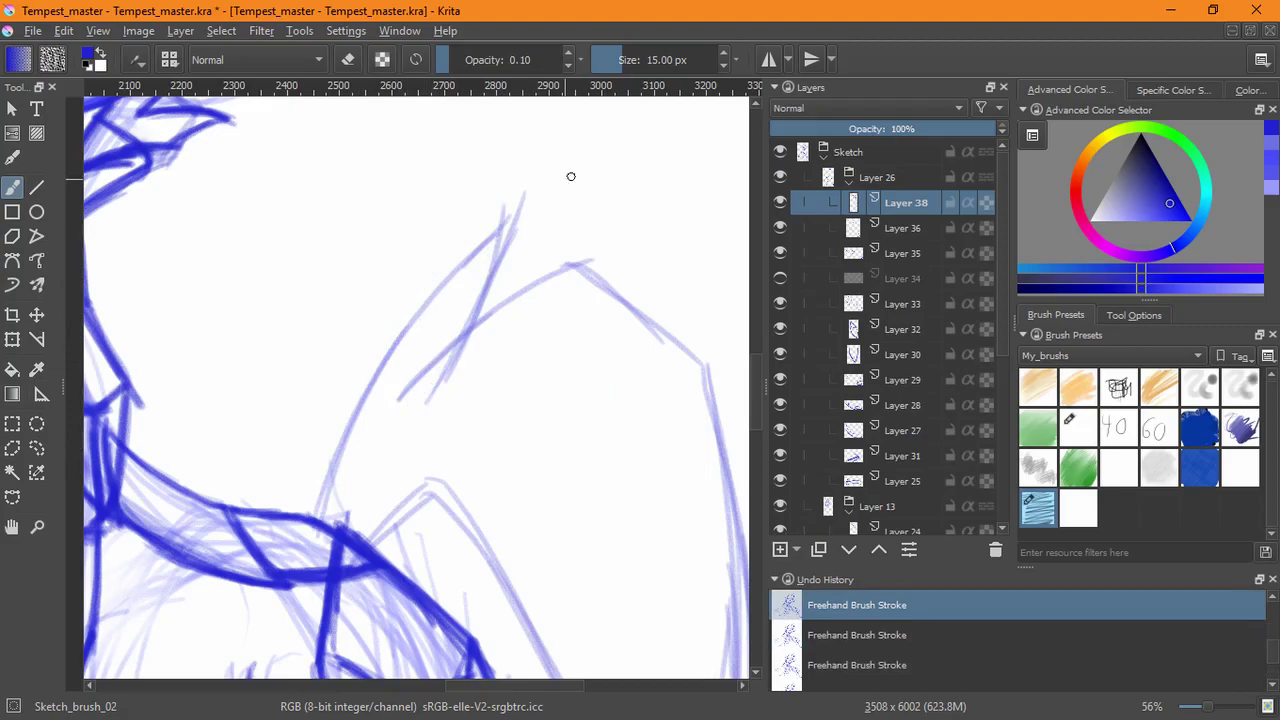
- Draw a new arched front edge for the tail, curving from the rump past the old tuft point
left_click_drag(477, 225, 511, 205)
mouse_move(573, 178)
left_mouse_down()
mouse_move(366, 337)
mouse_move(337, 394)
mouse_move(318, 532)
mouse_move(406, 286)
mouse_move(605, 170)
left_mouse_up()
left_click_drag(473, 231, 516, 206)
left_click_drag(436, 266, 580, 175)
left_click_drag(438, 253, 586, 174)
mouse_move(415, 281)
left_mouse_down()
mouse_move(515, 201)
mouse_move(397, 280)
mouse_move(506, 195)
left_mouse_up()
key("e")
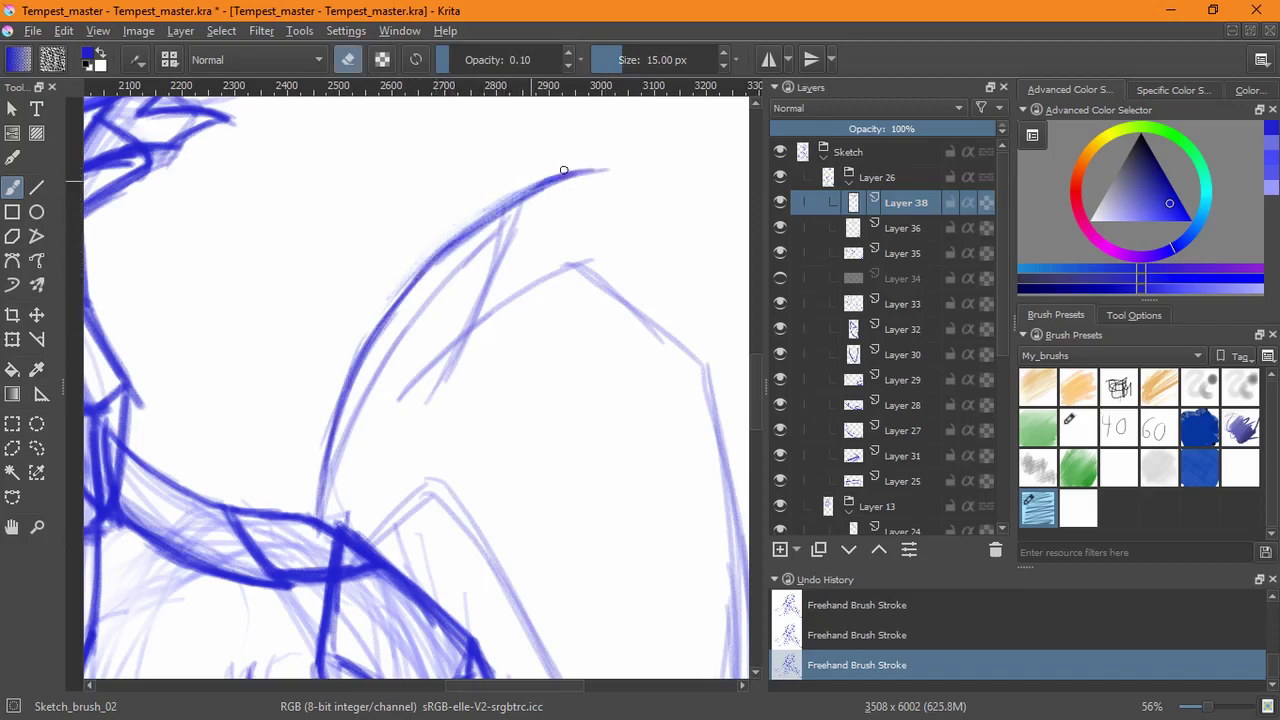
key("e")
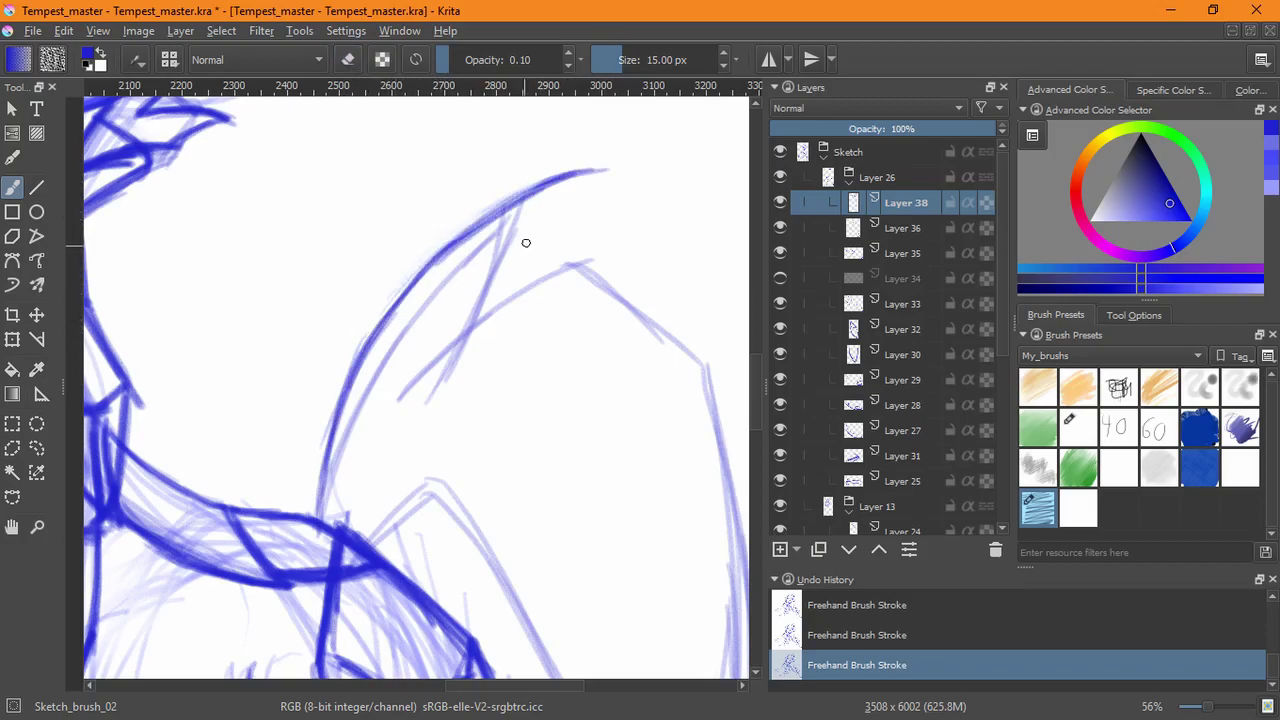
- Try several strokes for the inner edge of the tail's extended front tuft, and undo them
mouse_move(598, 178)
left_mouse_down()
mouse_move(400, 383)
mouse_move(532, 228)
mouse_move(596, 174)
mouse_move(623, 173)
mouse_move(396, 318)
left_mouse_up()
left_click_drag(392, 395, 496, 284)
left_click_drag(398, 381, 502, 282)
key("ctrl+z")
key("ctrl+z")
key("ctrl+z")
key("ctrl+z")
key("ctrl+z")
key("ctrl+z")
key("ctrl+z")
key("ctrl+z")
key("ctrl+z")
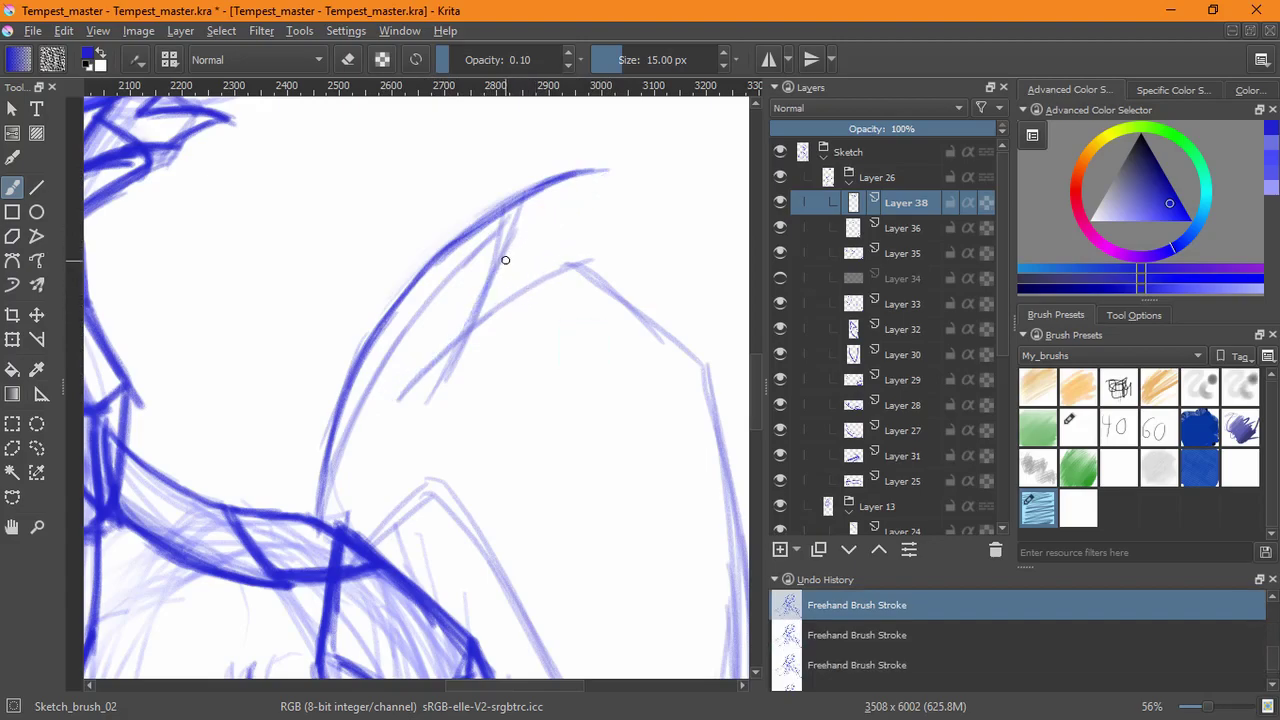
mouse_move(401, 397)
left_mouse_down()
mouse_move(543, 223)
mouse_move(603, 195)
mouse_move(591, 171)
mouse_move(488, 276)
left_mouse_up()
key("ctrl+z")
- Draw the tuft's dark inner edge, joining its base to a sharp tip on the arched front edge
left_click_drag(564, 188, 432, 338)
mouse_move(396, 397)
left_mouse_down()
mouse_move(477, 291)
mouse_move(425, 343)
mouse_move(605, 166)
left_mouse_up()
mouse_move(558, 203)
left_mouse_down()
mouse_move(409, 381)
mouse_move(599, 173)
mouse_move(561, 201)
left_mouse_up()
left_click_drag(629, 166, 500, 220)
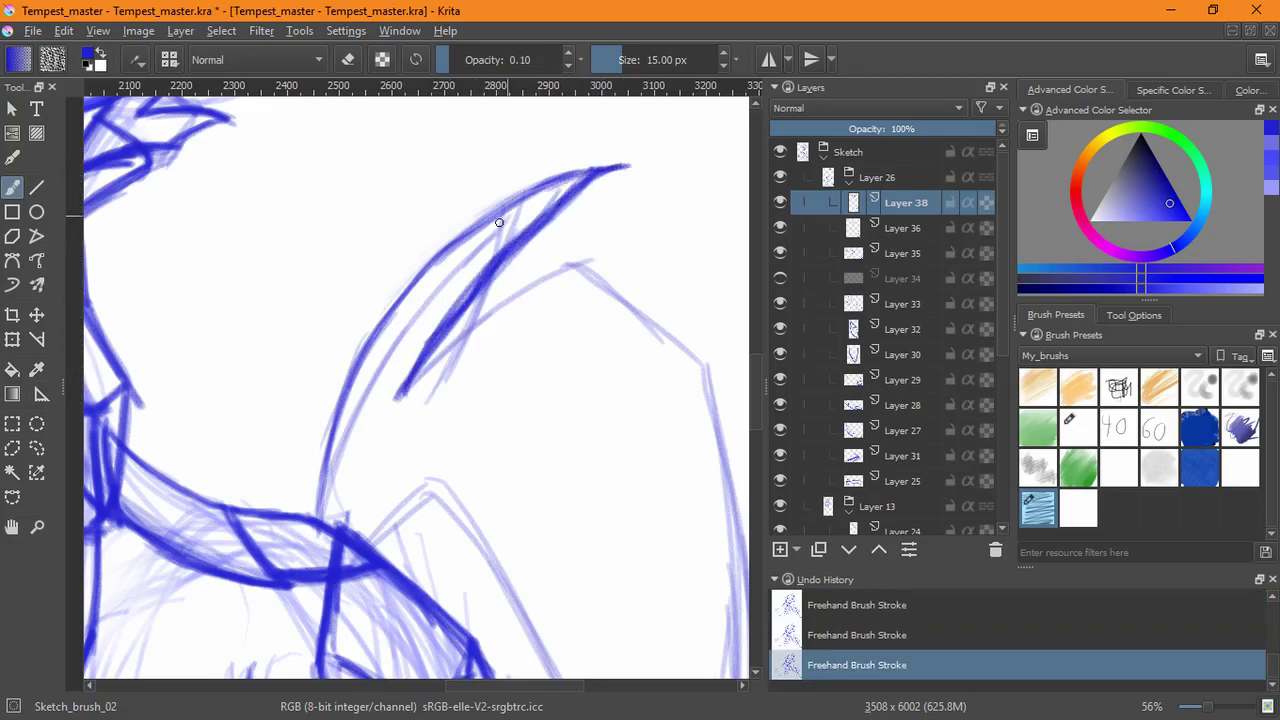
- Darken the tail edge running from the base of the front tuft up to the tail's peak
mouse_move(401, 388)
left_mouse_down()
mouse_move(471, 321)
mouse_move(570, 265)
left_mouse_up()
left_click_drag(649, 308, 474, 138)
left_click_drag(443, 268, 430, 160)
mouse_move(385, 158)
left_mouse_down()
mouse_move(375, 360)
mouse_move(358, 417)
mouse_move(369, 603)
left_mouse_up()
left_click_drag(378, 316, 359, 386)
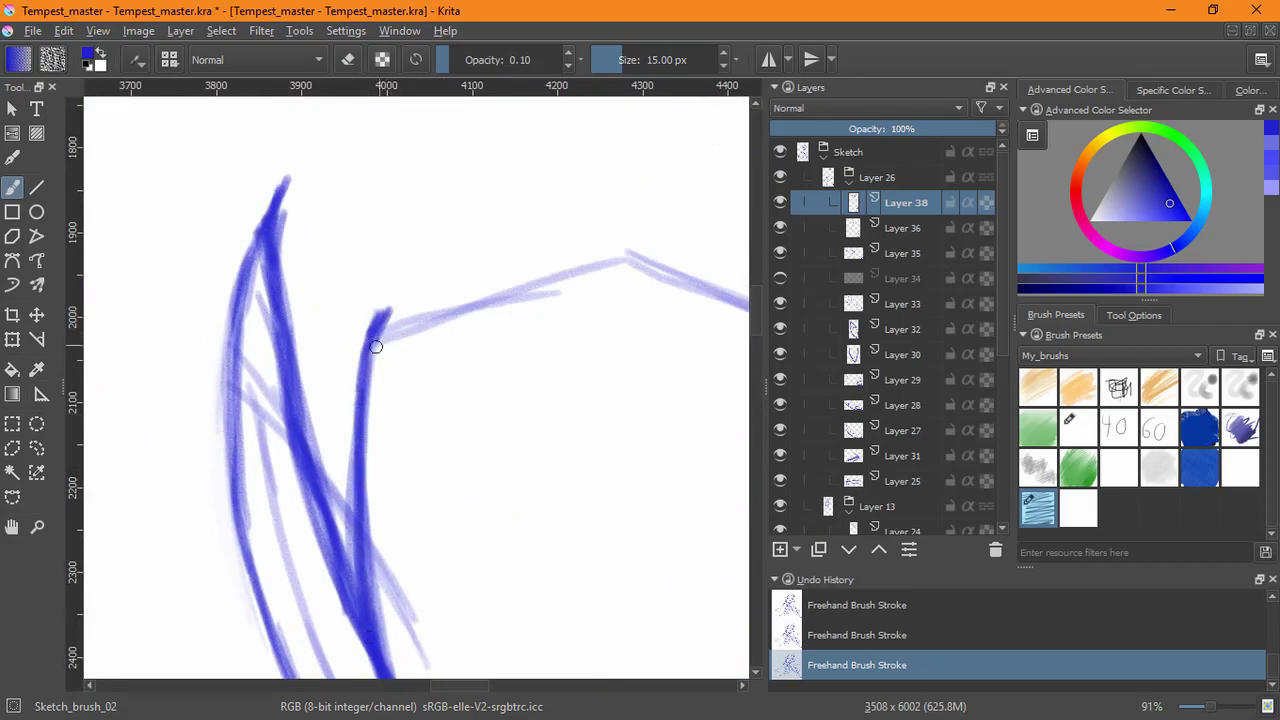
key("ctrl+z")
key("ctrl+z")
mouse_move(379, 318)
left_mouse_down()
mouse_move(359, 386)
mouse_move(370, 339)
mouse_move(363, 376)
left_mouse_up()
left_click_drag(378, 327, 391, 314)
- Trace the tail's upper back edge from the peak and around the rear corner
mouse_move(388, 330)
left_mouse_down()
mouse_move(423, 311)
mouse_move(404, 325)
mouse_move(598, 264)
left_mouse_up()
mouse_move(612, 335)
left_mouse_down()
mouse_move(477, 143)
mouse_move(464, 438)
left_mouse_up()
left_click_drag(378, 435, 337, 629)
left_click_drag(366, 456, 342, 575)
mouse_move(395, 402)
left_mouse_down()
mouse_move(372, 445)
mouse_move(451, 363)
mouse_move(400, 410)
mouse_move(400, 398)
mouse_move(382, 444)
left_mouse_up()
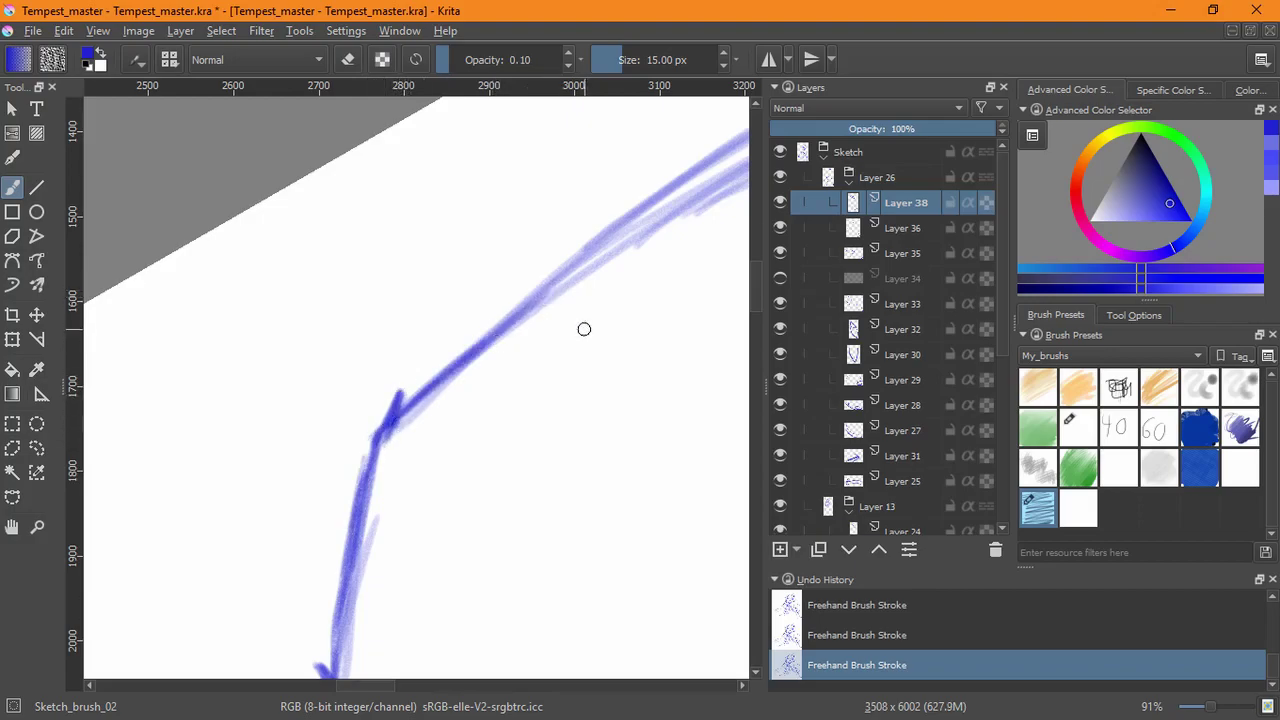
key("6")
key("5")
- Darken the tail's long rear edge from the corner down toward the tail's tip
left_click_drag(456, 526, 439, 366)
left_click_drag(398, 284, 430, 434)
left_click_drag(398, 268, 429, 434)
left_click_drag(410, 330, 443, 582)
left_click_drag(425, 411, 450, 612)
mouse_move(432, 558)
left_mouse_down()
mouse_move(452, 302)
mouse_move(470, 386)
left_mouse_up()
left_click_drag(463, 272, 466, 560)
mouse_move(470, 370)
left_mouse_down()
mouse_move(455, 618)
mouse_move(494, 374)
left_mouse_up()
left_click_drag(511, 246, 506, 368)
left_click_drag(513, 252, 500, 395)
mouse_move(501, 328)
left_mouse_down()
mouse_move(484, 457)
mouse_move(463, 464)
mouse_move(449, 514)
left_mouse_up()
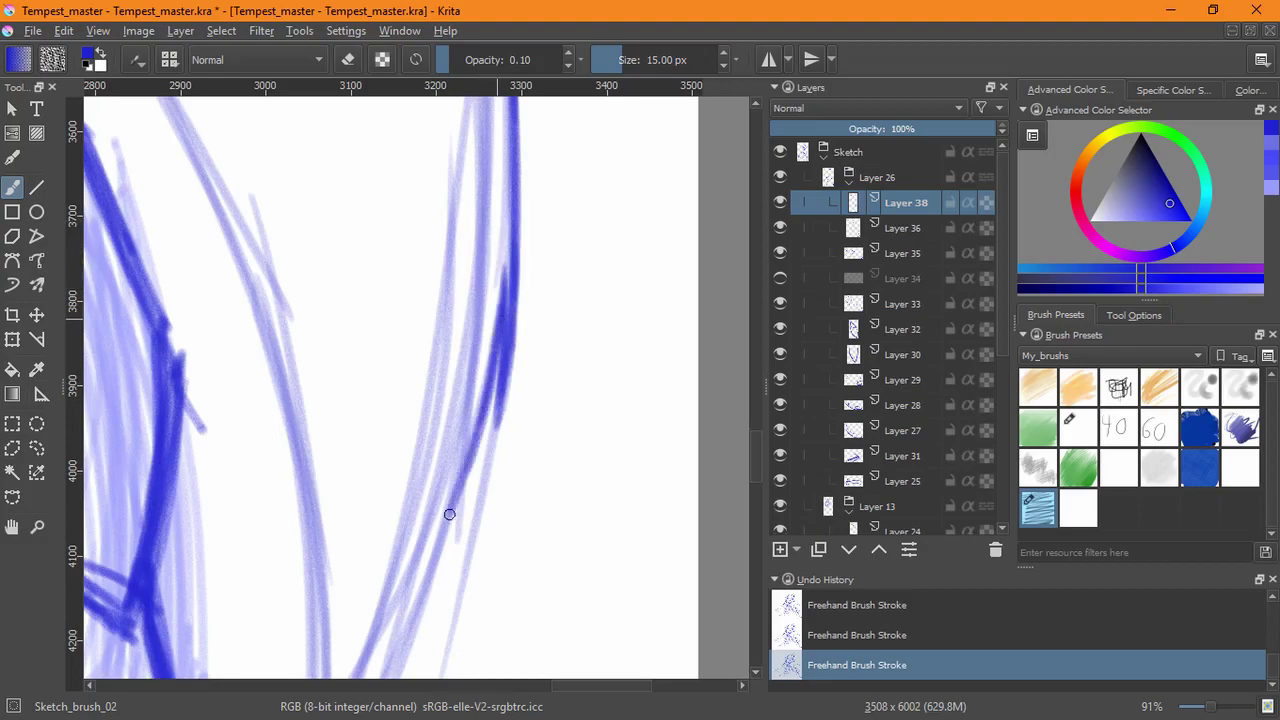
left_click_drag(472, 464, 525, 309)
left_click_drag(538, 260, 475, 466)
left_click_drag(521, 324, 432, 576)
mouse_move(480, 424)
left_mouse_down()
mouse_move(391, 650)
mouse_move(506, 429)
mouse_move(383, 653)
mouse_move(433, 551)
mouse_move(405, 589)
left_mouse_up()
mouse_move(432, 485)
left_mouse_down()
mouse_move(436, 285)
mouse_move(436, 404)
left_mouse_up()
- Darken the tail's inner edge between its lower tip and the bend above the rump
mouse_move(410, 144)
left_mouse_down()
mouse_move(412, 225)
mouse_move(413, 197)
mouse_move(441, 337)
left_mouse_up()
key("ctrl+z")
left_click_drag(417, 170, 438, 334)
left_click_drag(390, 110, 432, 322)
left_click_drag(408, 208, 446, 345)
left_click_drag(408, 205, 474, 470)
left_click_drag(403, 183, 475, 408)
left_click_drag(425, 315, 498, 498)
left_click_drag(424, 304, 500, 506)
left_click_drag(432, 308, 494, 486)
left_click_drag(369, 223, 411, 304)
left_click_drag(416, 302, 484, 434)
left_click_drag(400, 262, 483, 446)
mouse_move(376, 235)
left_mouse_down()
mouse_move(477, 420)
mouse_move(463, 383)
mouse_move(477, 407)
left_mouse_up()
scroll(457, 366, "up", 3)
left_click_drag(403, 311, 454, 376)
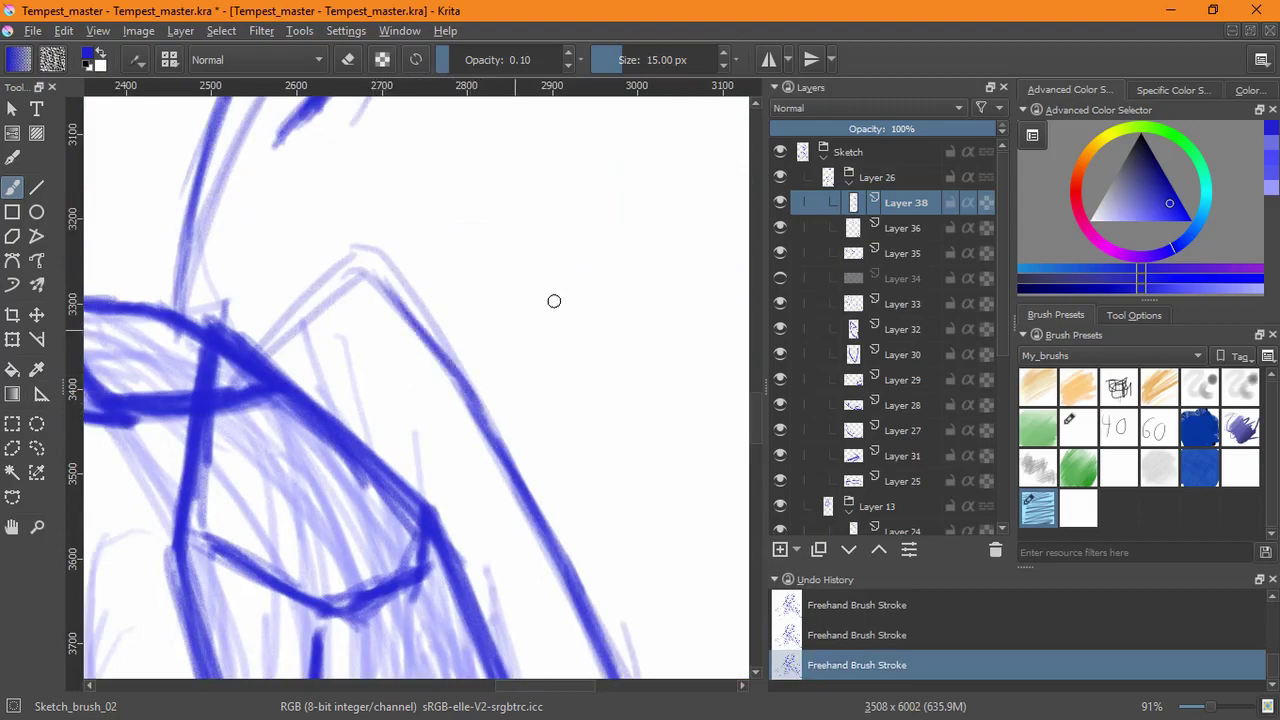
- Trace the bend of the tail's inner edge above the rump and join it to the body
left_click_drag(360, 262, 510, 283)
left_click_drag(526, 338, 561, 243)
mouse_move(440, 242)
left_mouse_down()
mouse_move(429, 291)
mouse_move(460, 263)
mouse_move(442, 327)
mouse_move(451, 254)
mouse_move(389, 357)
mouse_move(440, 223)
mouse_move(448, 268)
left_mouse_up()
left_click_drag(531, 300, 365, 250)
mouse_move(128, 482)
left_mouse_down()
mouse_move(284, 315)
mouse_move(171, 471)
left_mouse_up()
key("5")
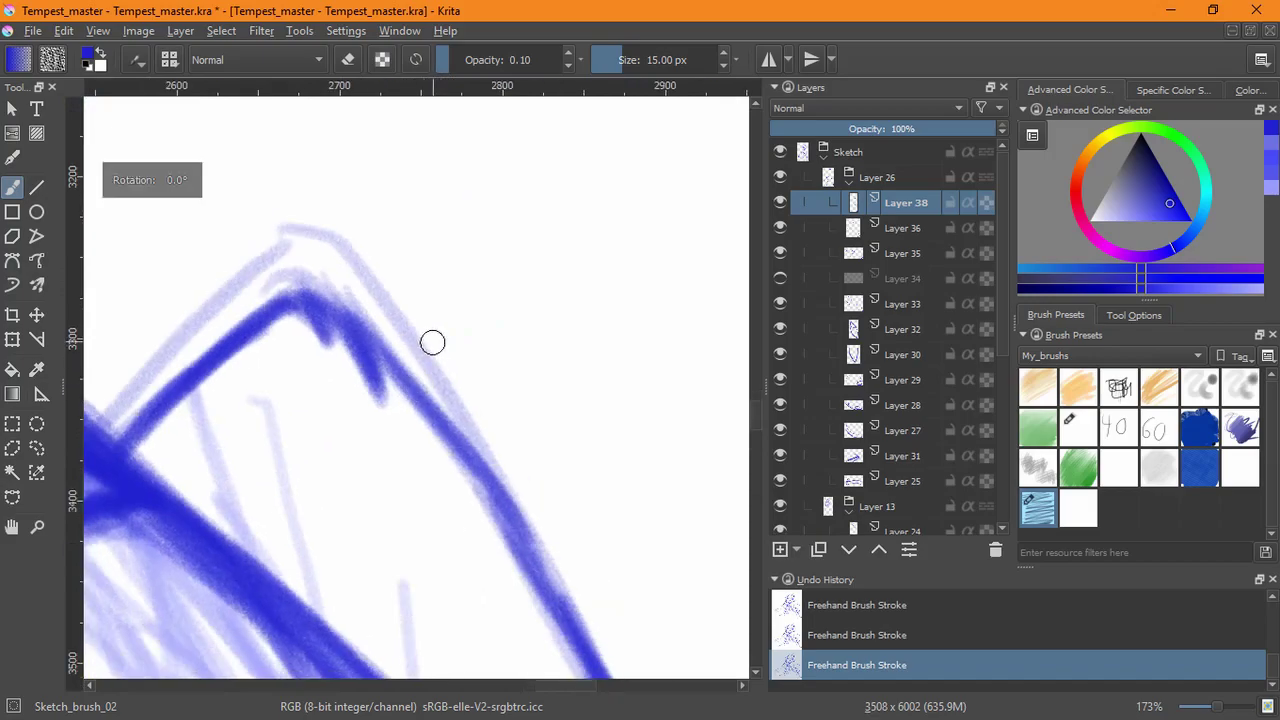
key("2")
left_click_drag(529, 443, 614, 282)
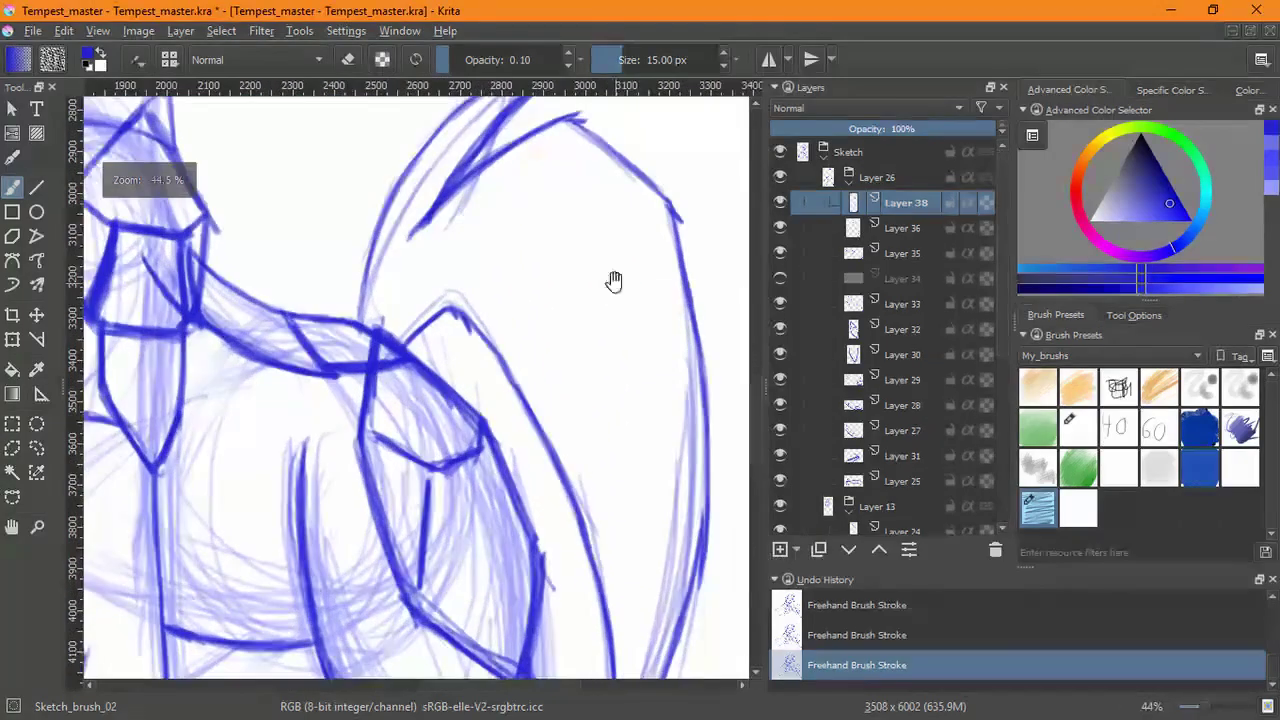
- Refine the bend of the tail's inner edge with alternating brush and eraser strokes
mouse_move(483, 374)
left_mouse_down()
mouse_move(480, 300)
mouse_move(474, 342)
left_mouse_up()
key("ctrl+z")
left_click_drag(442, 268, 479, 344)
left_click_drag(471, 300, 558, 472)
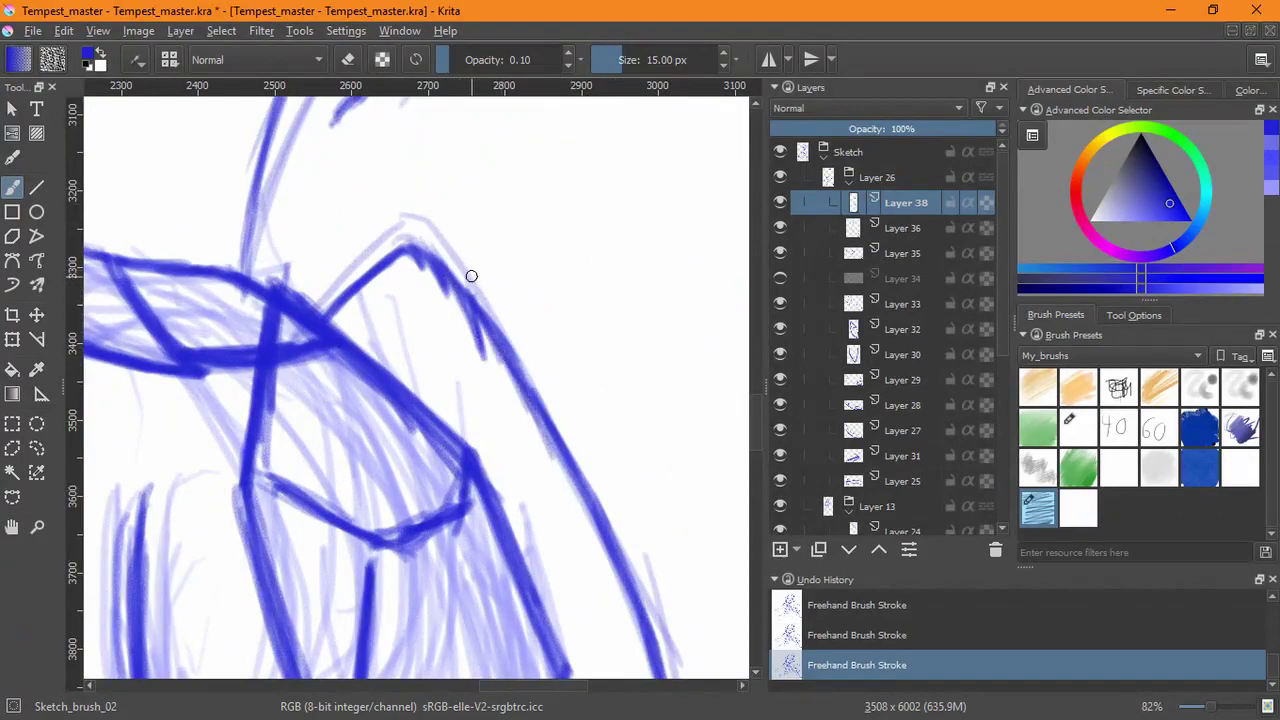
key("e")
mouse_move(512, 380)
left_mouse_down()
mouse_move(563, 476)
mouse_move(550, 454)
left_mouse_up()
left_click_drag(484, 301, 535, 387)
mouse_move(453, 260)
left_mouse_down()
mouse_move(466, 295)
mouse_move(440, 315)
left_mouse_up()
key("e")
left_click_drag(420, 248, 483, 358)
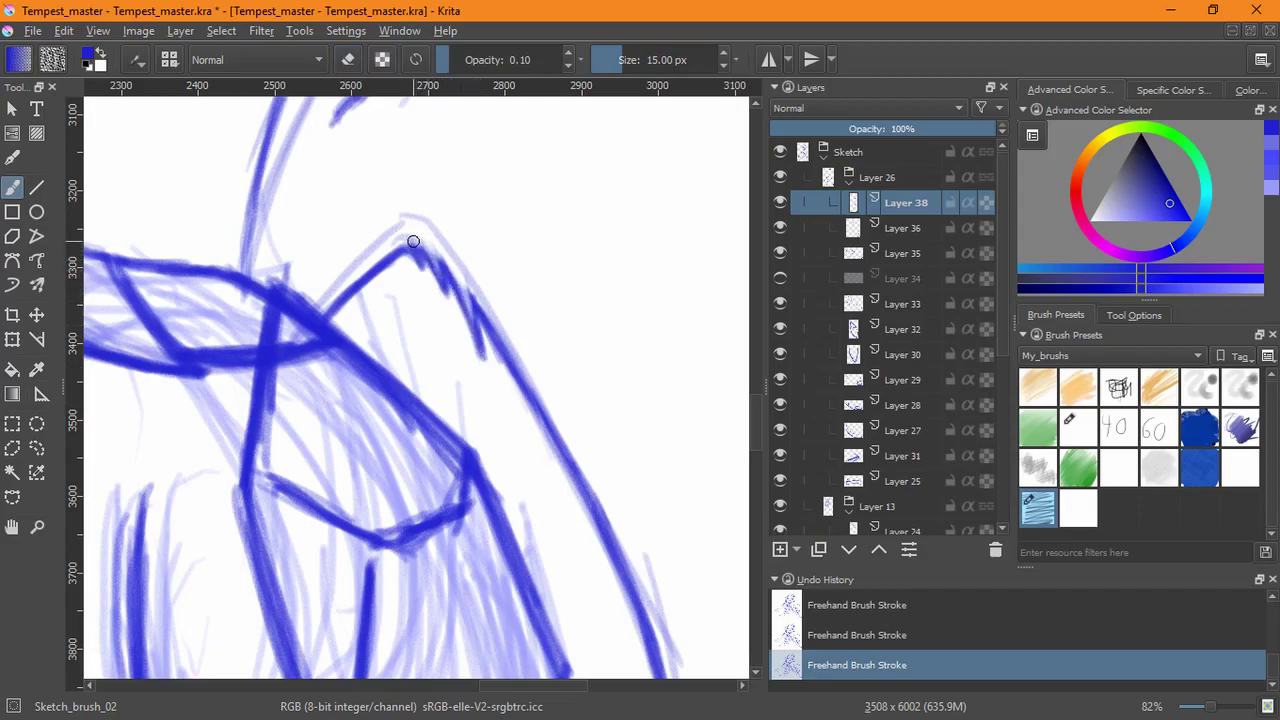
key("e")
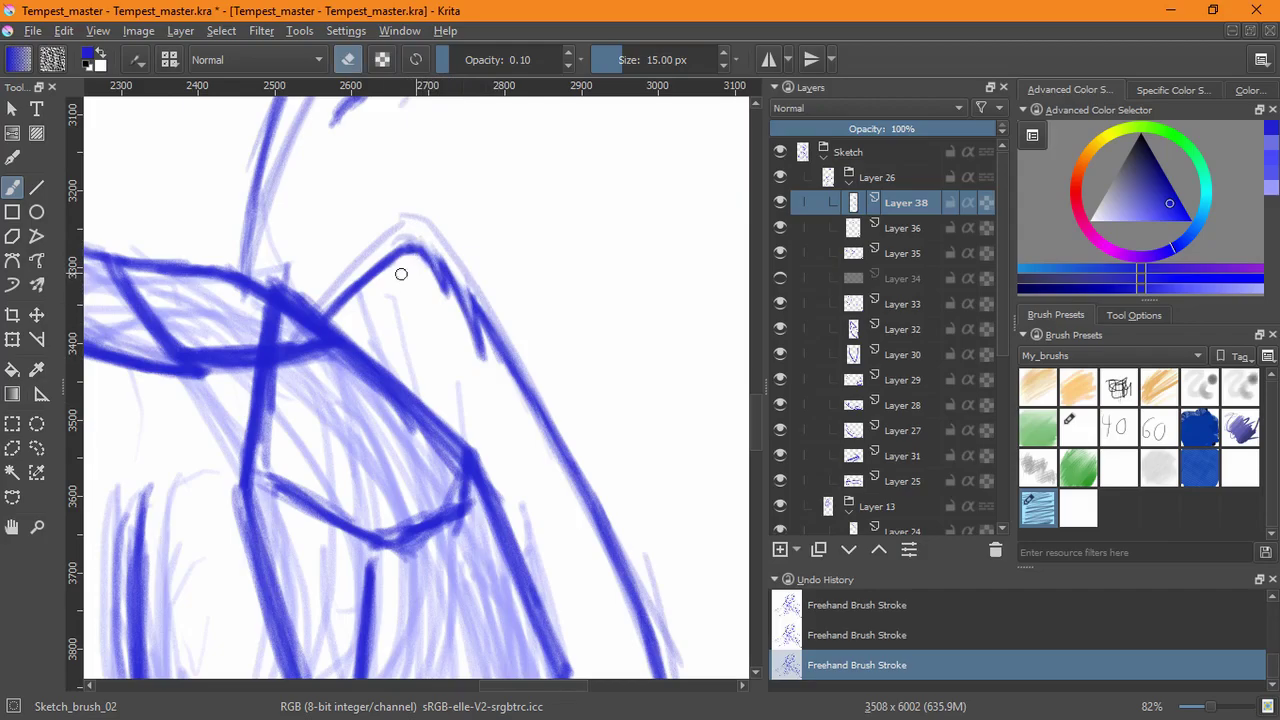
- Save the document with the redrawn tail
left_click_drag(588, 335, 573, 458)
left_click_drag(645, 360, 600, 456)
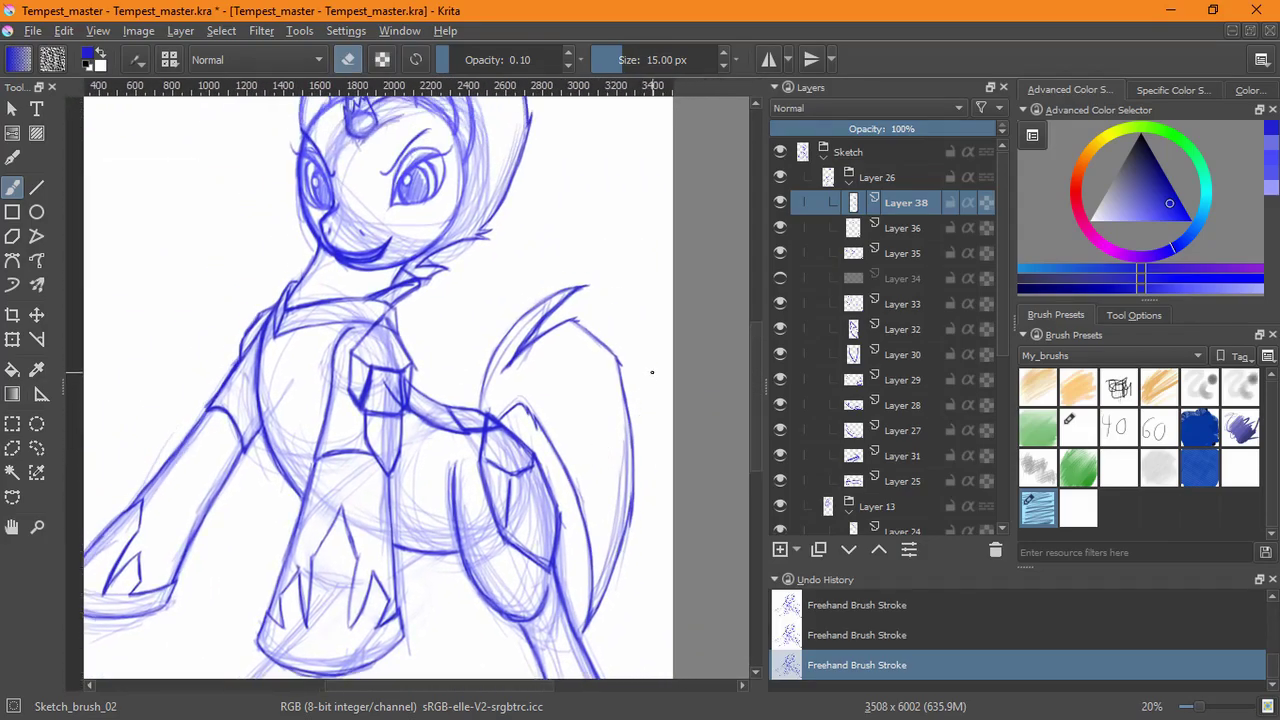
key("2")
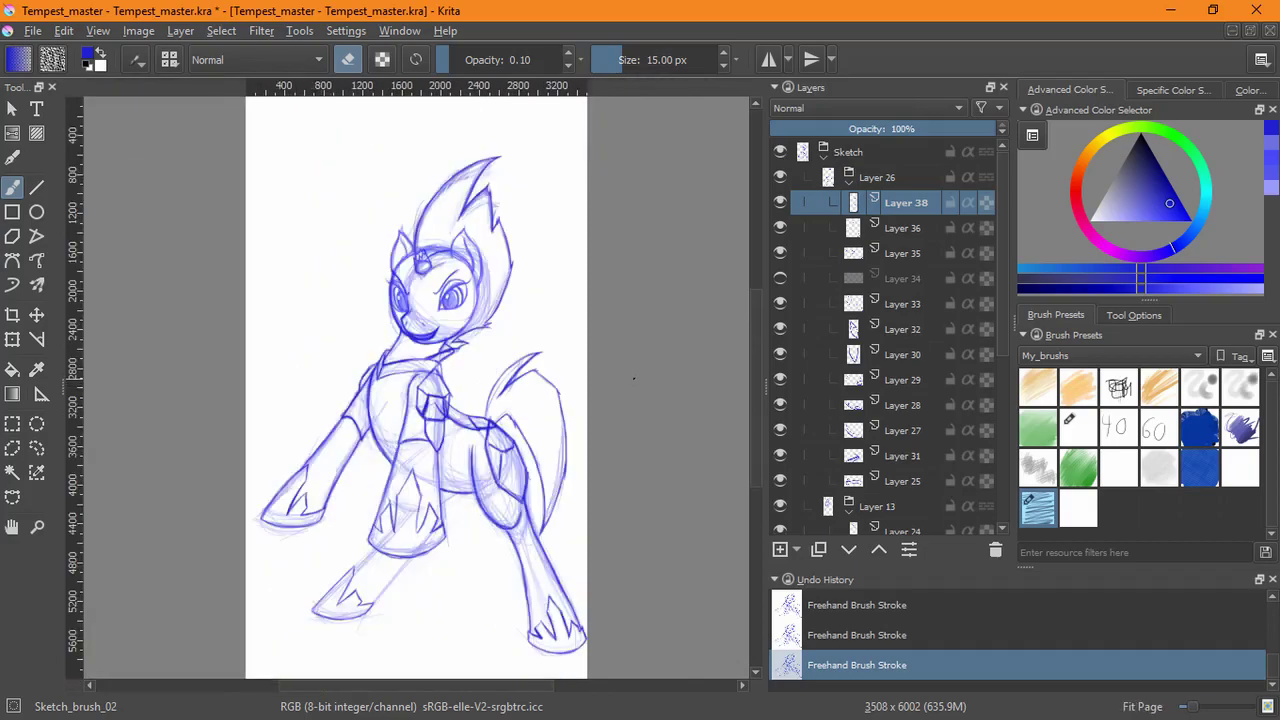
key("ctrl+s")
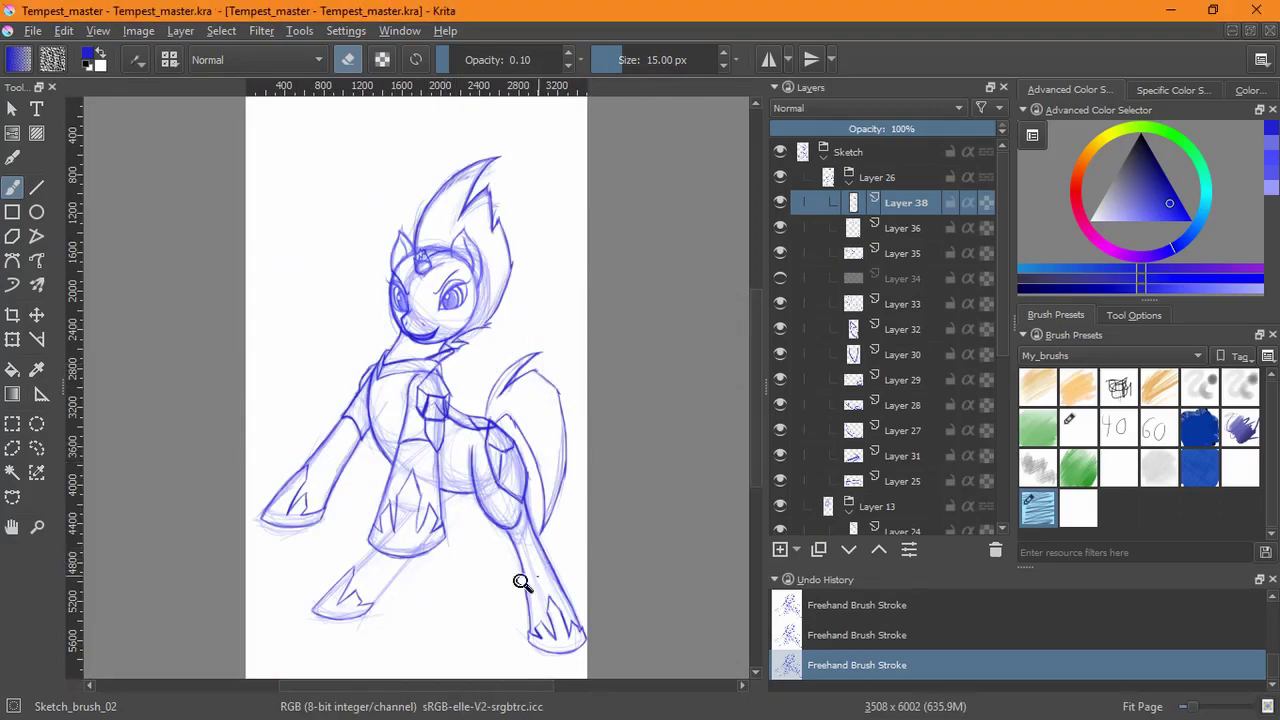
- Toggle Layer 36's visibility to check that it holds the hind leg lines, and make it the active layer
left_click_drag(538, 575, 591, 394)
left_click_drag(473, 209, 526, 471)
left_click_drag(436, 341, 463, 372)
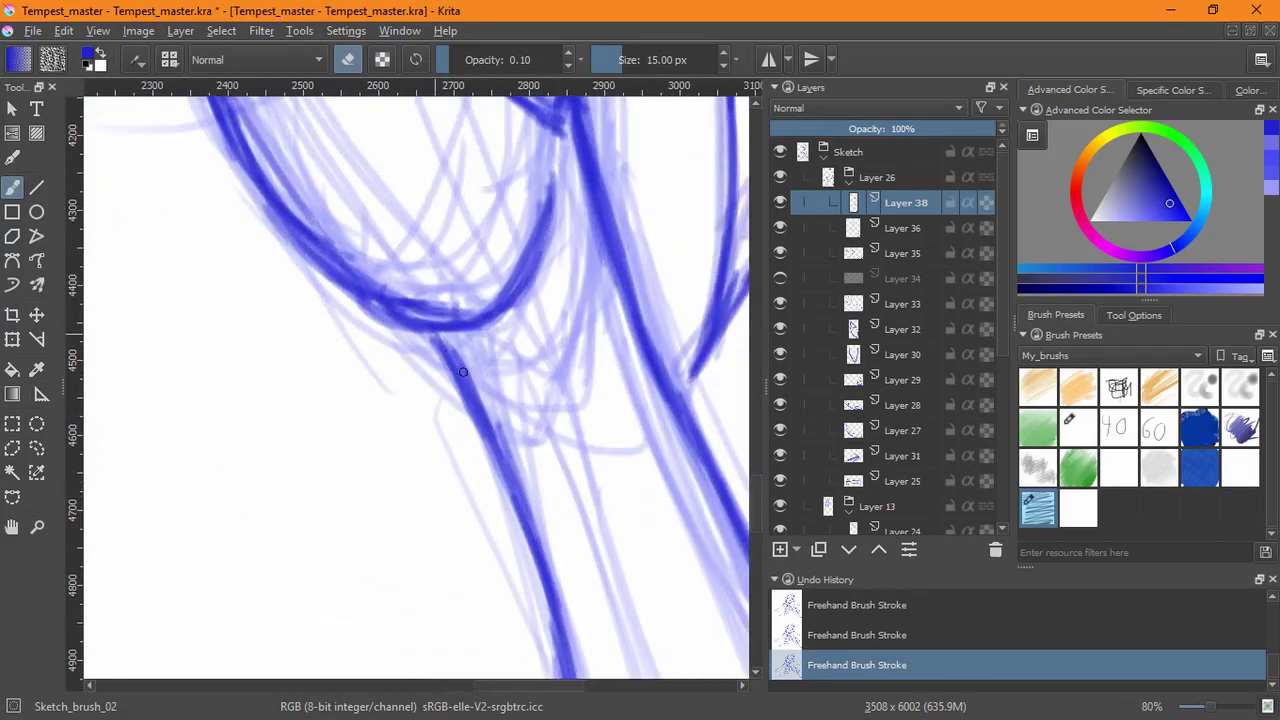
scroll(743, 215, "down", 8)
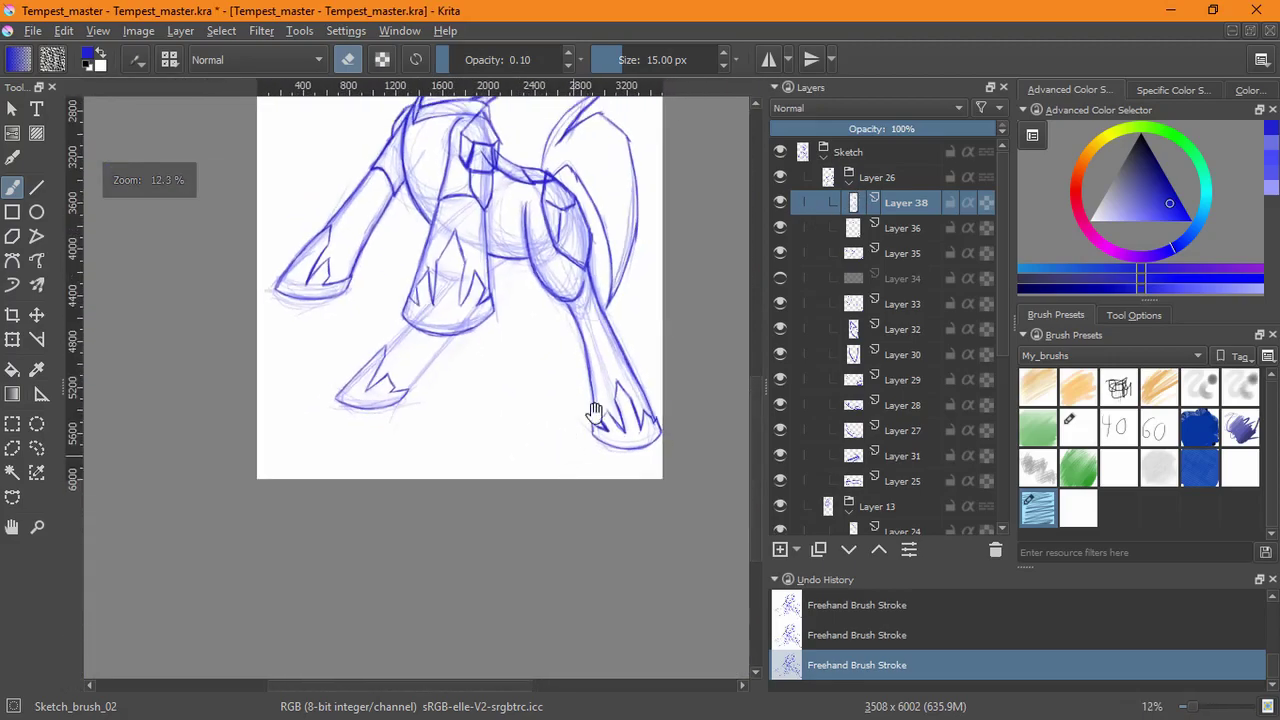
left_click(780, 227)
left_click(780, 227)
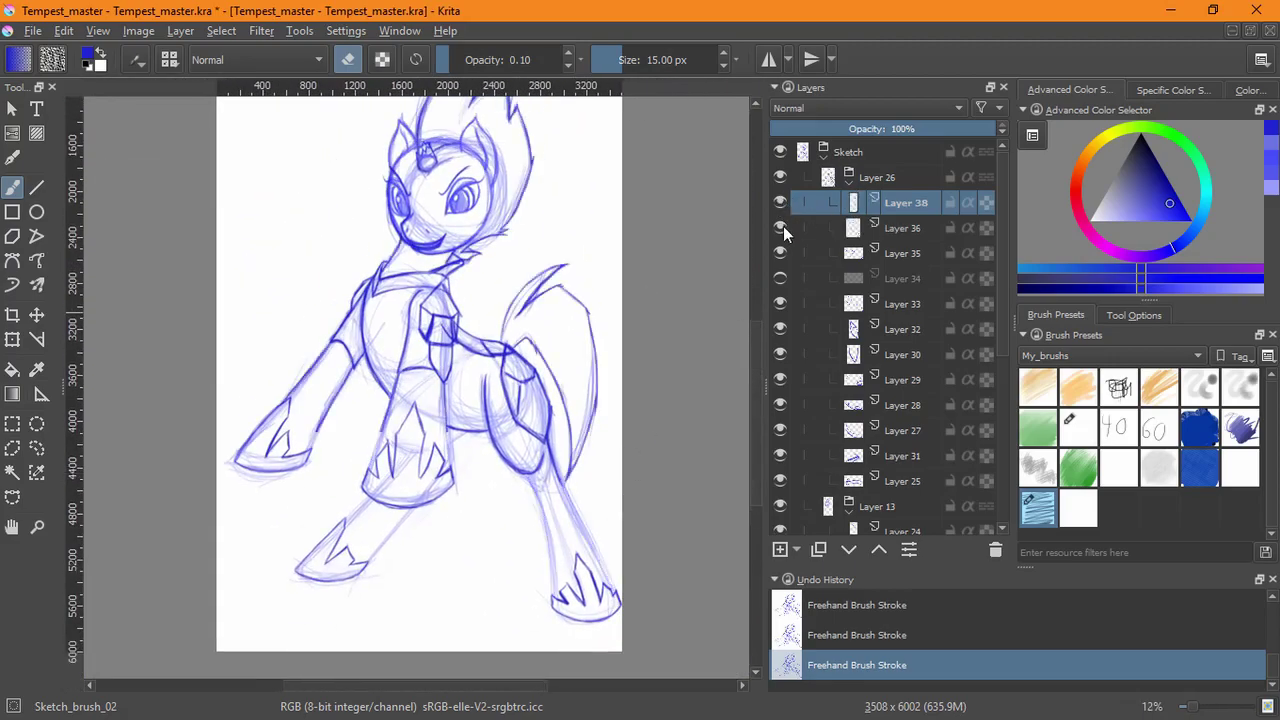
left_click(830, 228)
- Redraw the lower curve of the hind thigh on Layer 36 with a second line closer inside
scroll(543, 455, "up", 8)
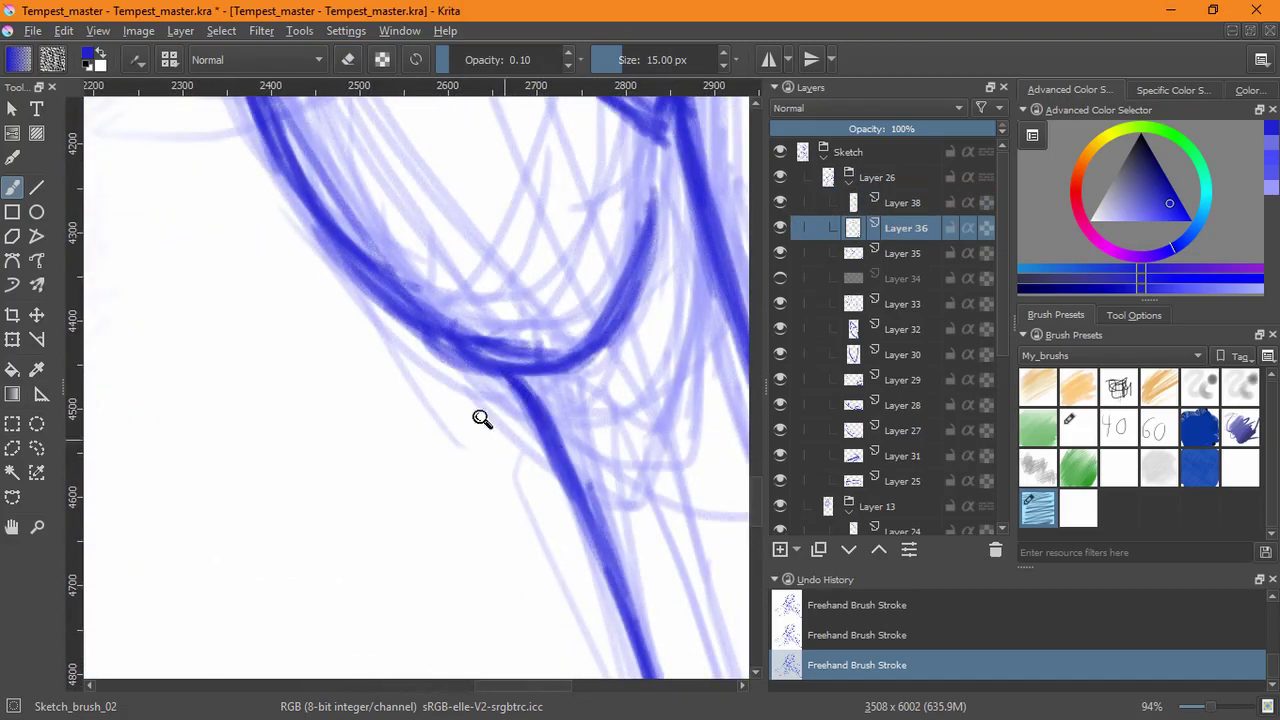
scroll(491, 429, "down", 2)
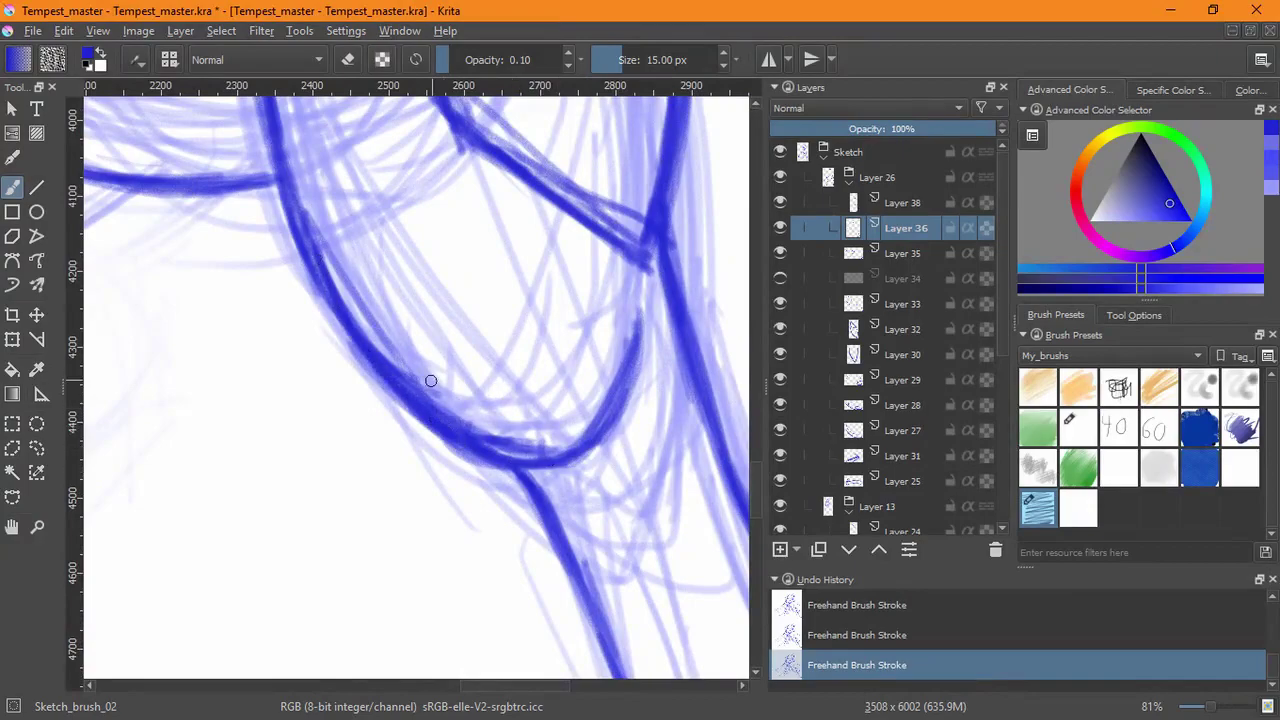
key("ctrl+z")
mouse_move(625, 255)
left_mouse_down()
mouse_move(622, 305)
mouse_move(582, 400)
mouse_move(540, 438)
mouse_move(585, 400)
mouse_move(620, 282)
left_mouse_up()
mouse_move(623, 248)
left_mouse_down()
mouse_move(614, 297)
mouse_move(518, 436)
left_mouse_up()
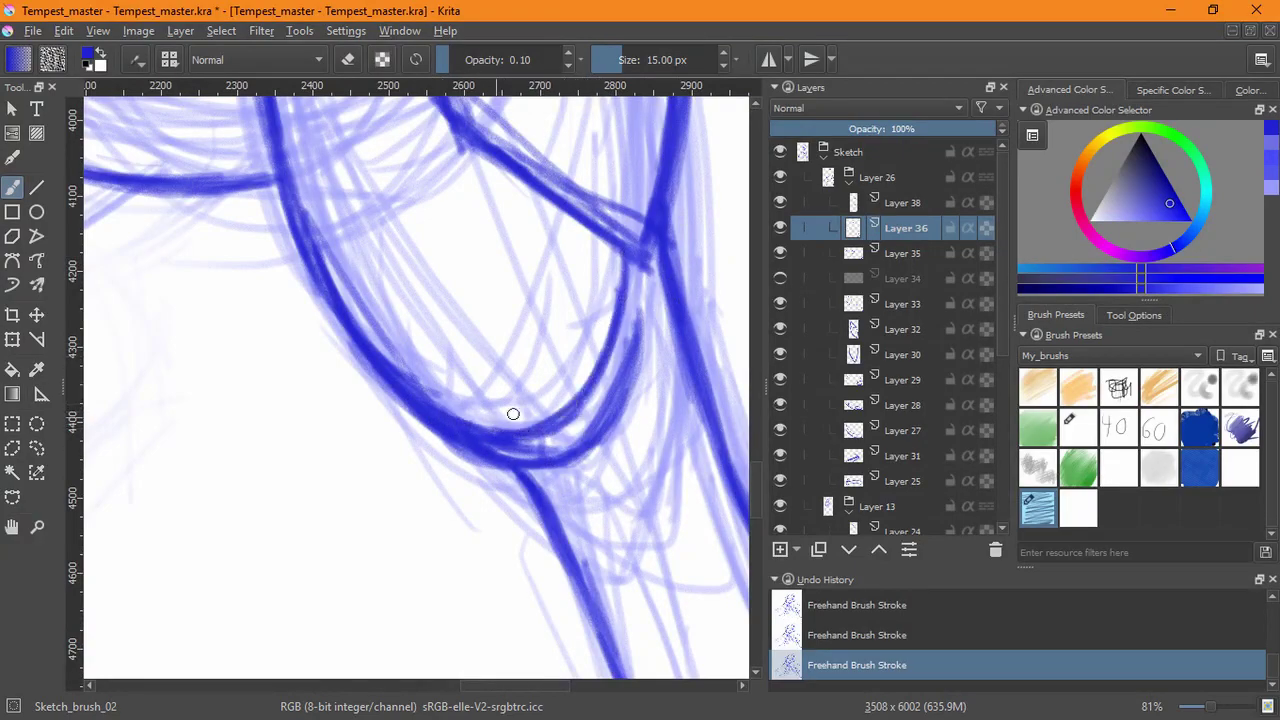
mouse_move(628, 432)
left_mouse_down()
mouse_move(585, 538)
mouse_move(535, 580)
mouse_move(603, 459)
left_mouse_up()
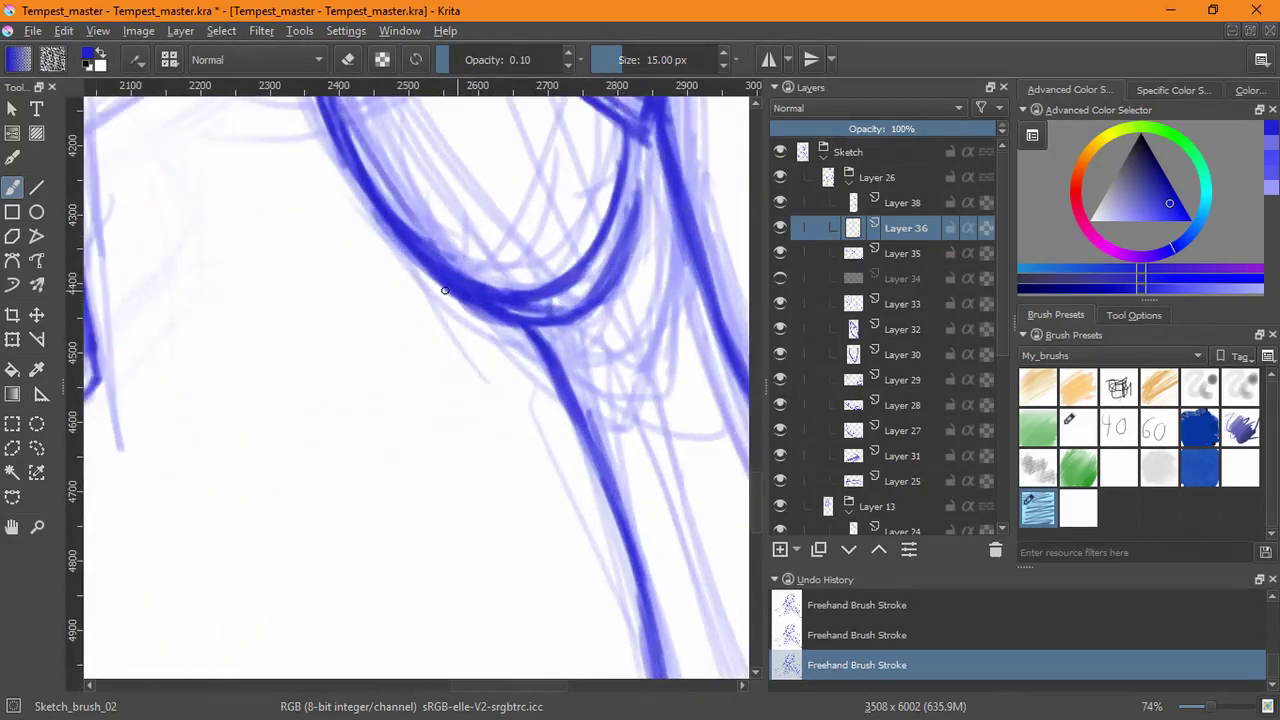
left_click_drag(428, 268, 525, 328)
- Draw a short slanted line from the belly line to the near front leg for the far hind leg
left_click_drag(390, 326, 388, 437)
left_click_drag(331, 316, 480, 508)
left_click_drag(371, 643, 373, 567)
left_click_drag(486, 330, 448, 480)
left_click_drag(580, 322, 519, 374)
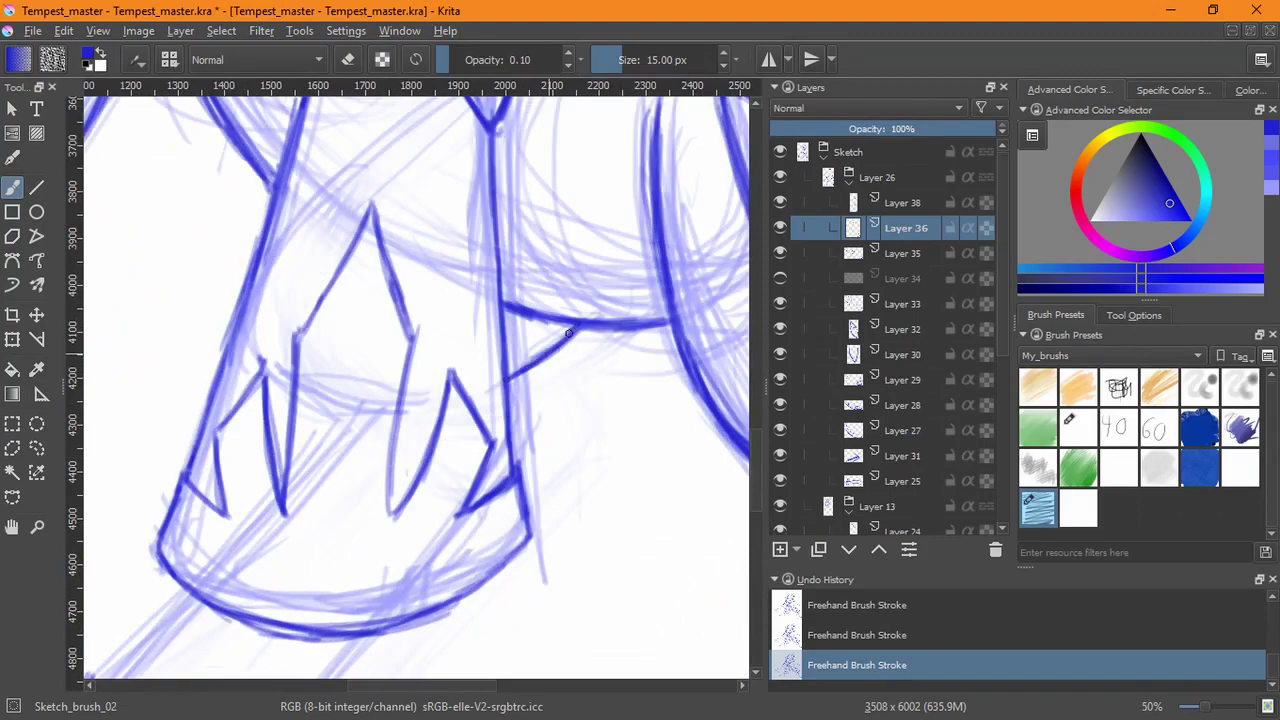
- Darken both edges of the far hind leg between its hoof and the near front hoof
left_click_drag(296, 528, 533, 236)
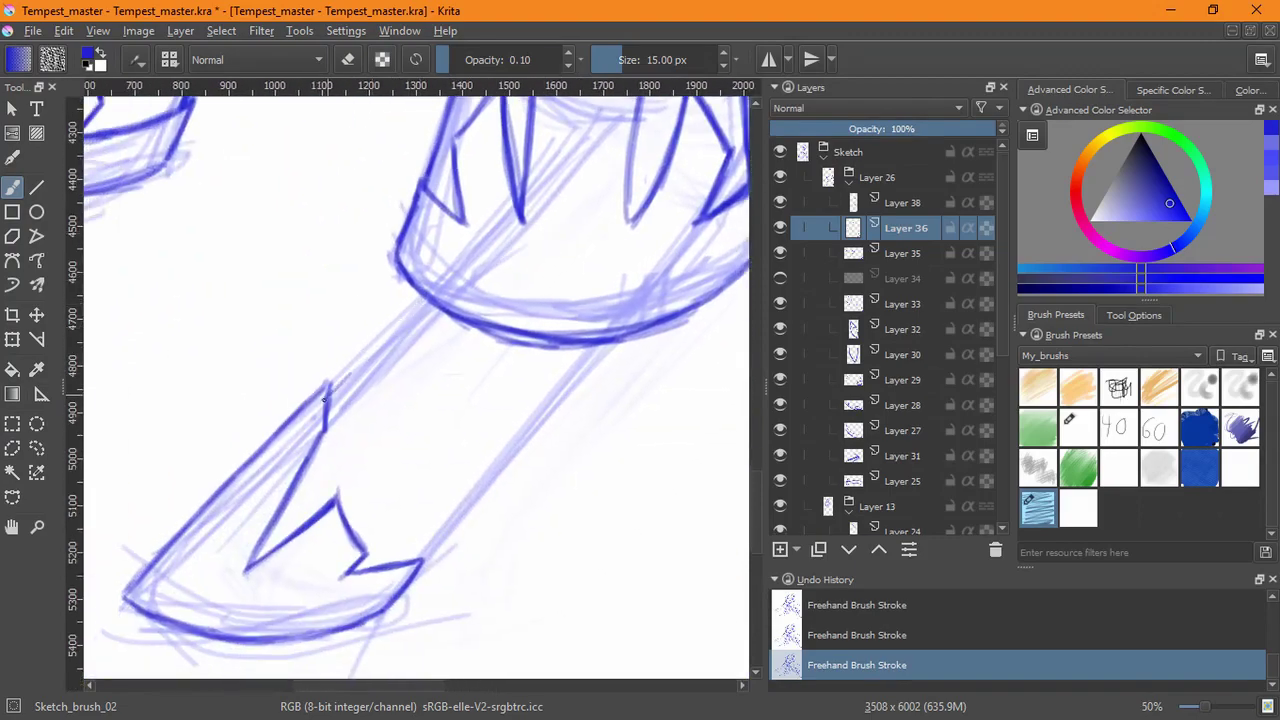
mouse_move(348, 376)
left_mouse_down()
mouse_move(425, 302)
mouse_move(336, 386)
left_mouse_up()
left_click_drag(414, 560, 484, 482)
left_click_drag(606, 345, 416, 560)
left_click_drag(577, 376, 486, 467)
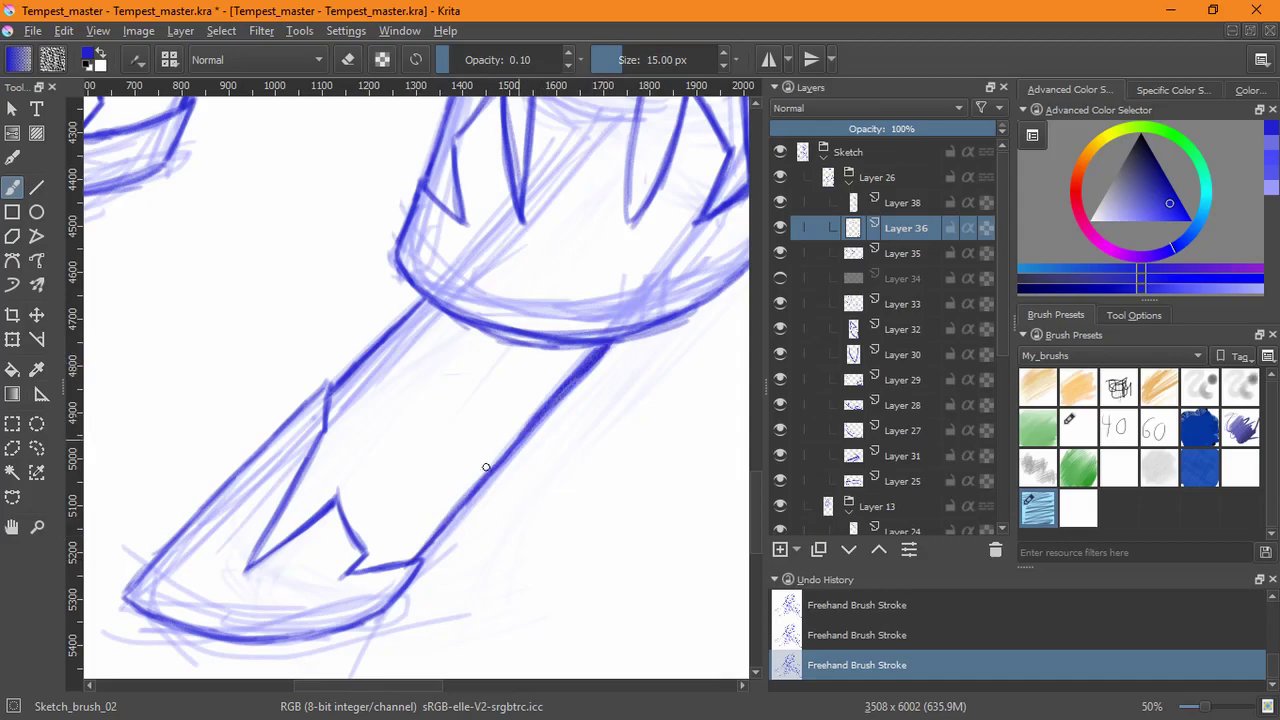
- Save the document with the added far hind leg lines
scroll(612, 413, "down", 3)
left_click_drag(610, 300, 615, 273)
left_click_drag(615, 273, 586, 349)
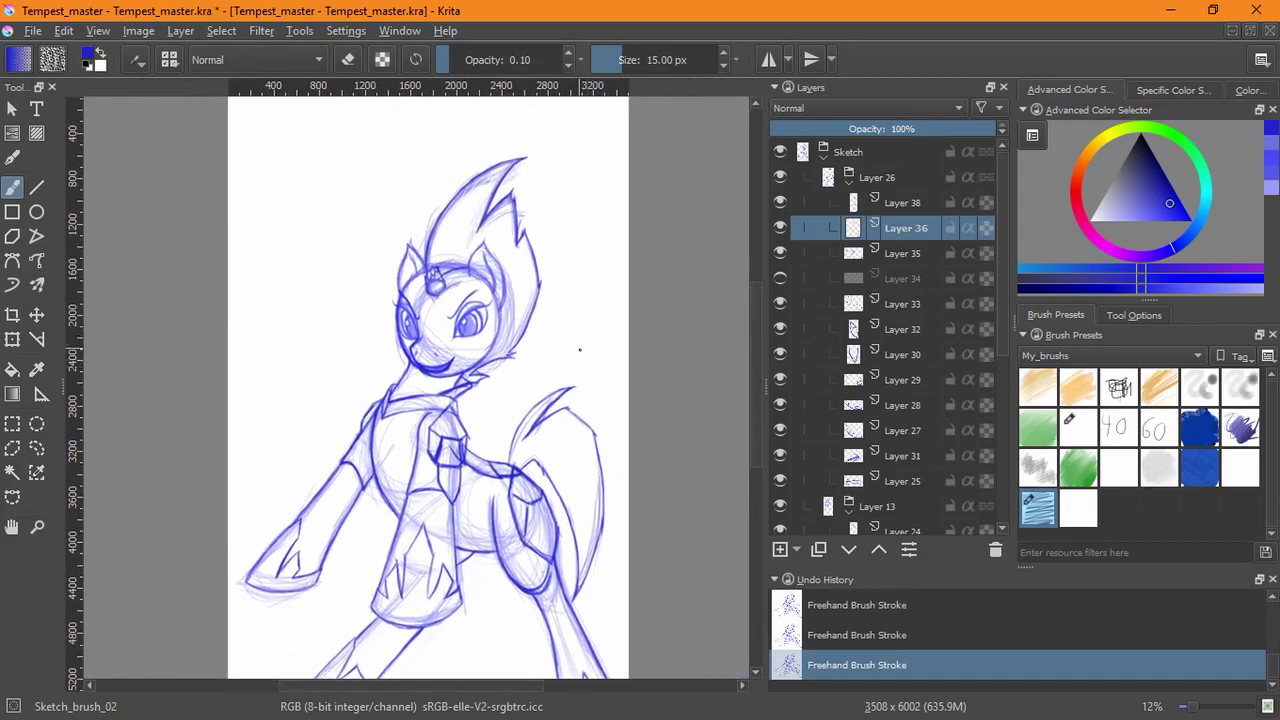
key("2")
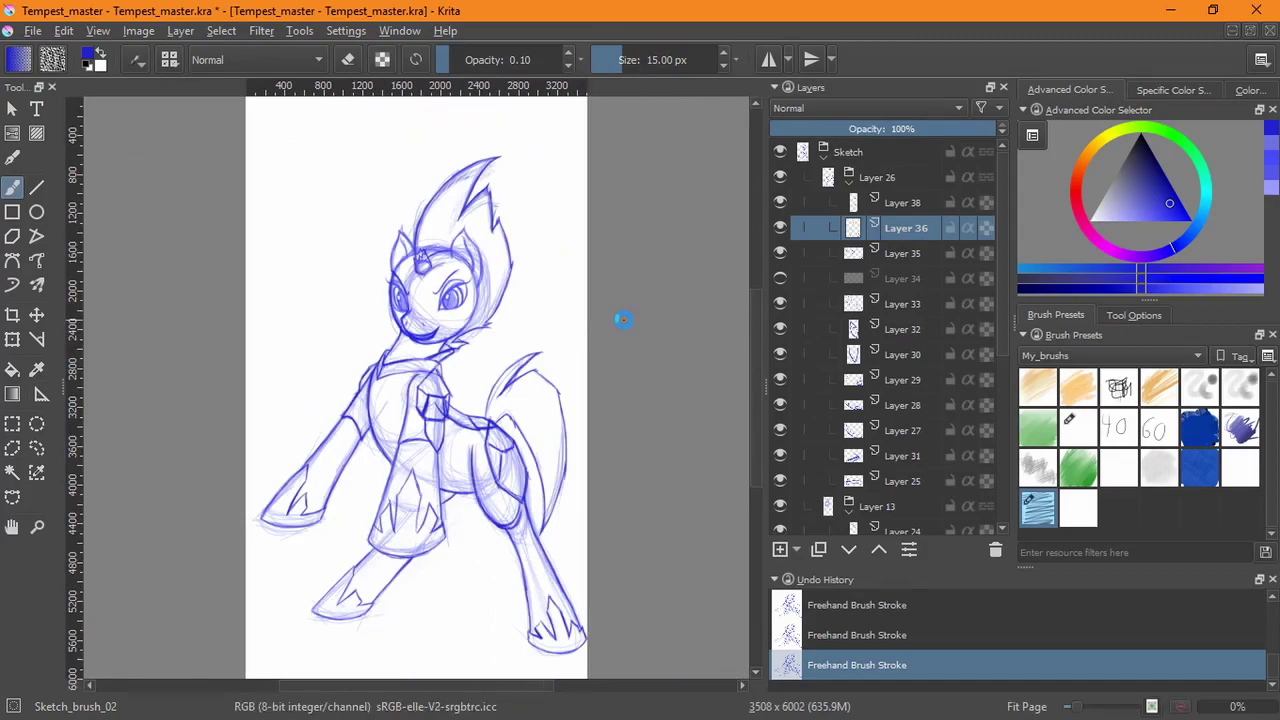
key("ctrl+s")
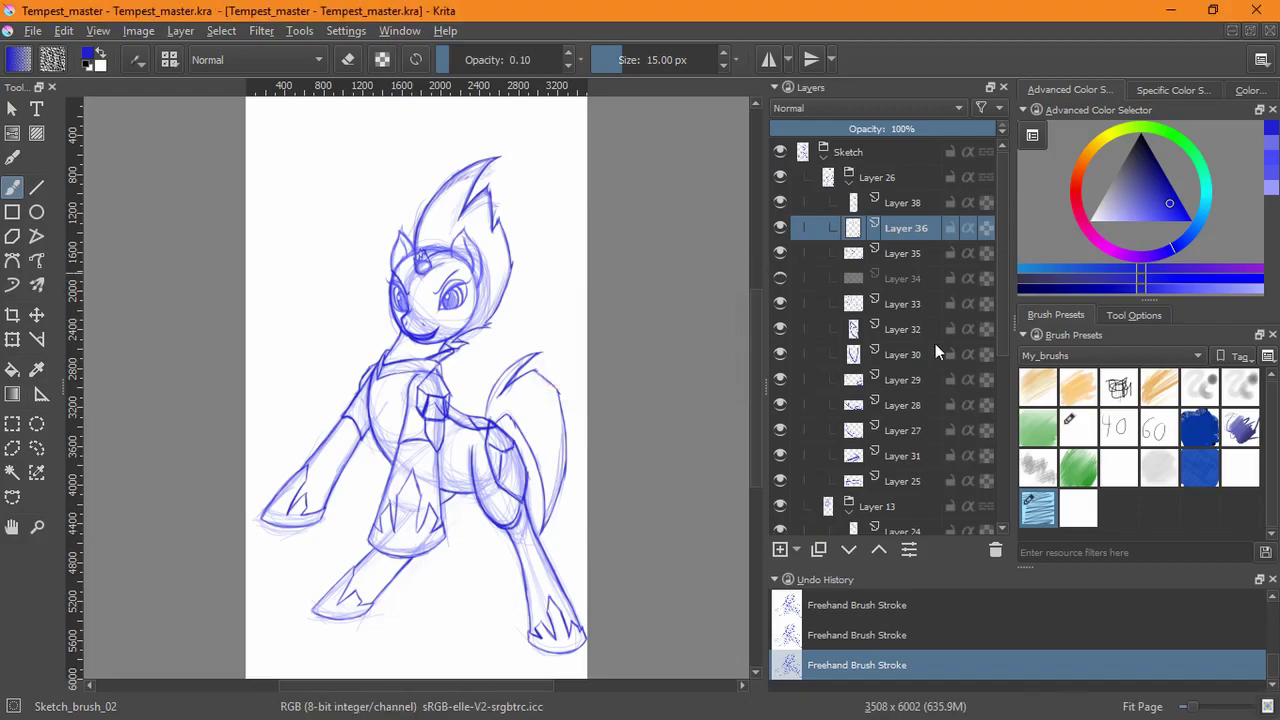
- Toggle the visibility of the lowest sublayer inside Layer 14 to examine which sketch lines it holds
scroll(933, 360, "down", 4)
left_click(778, 354)
left_click(778, 354)
left_click(778, 354)
left_click(778, 354)
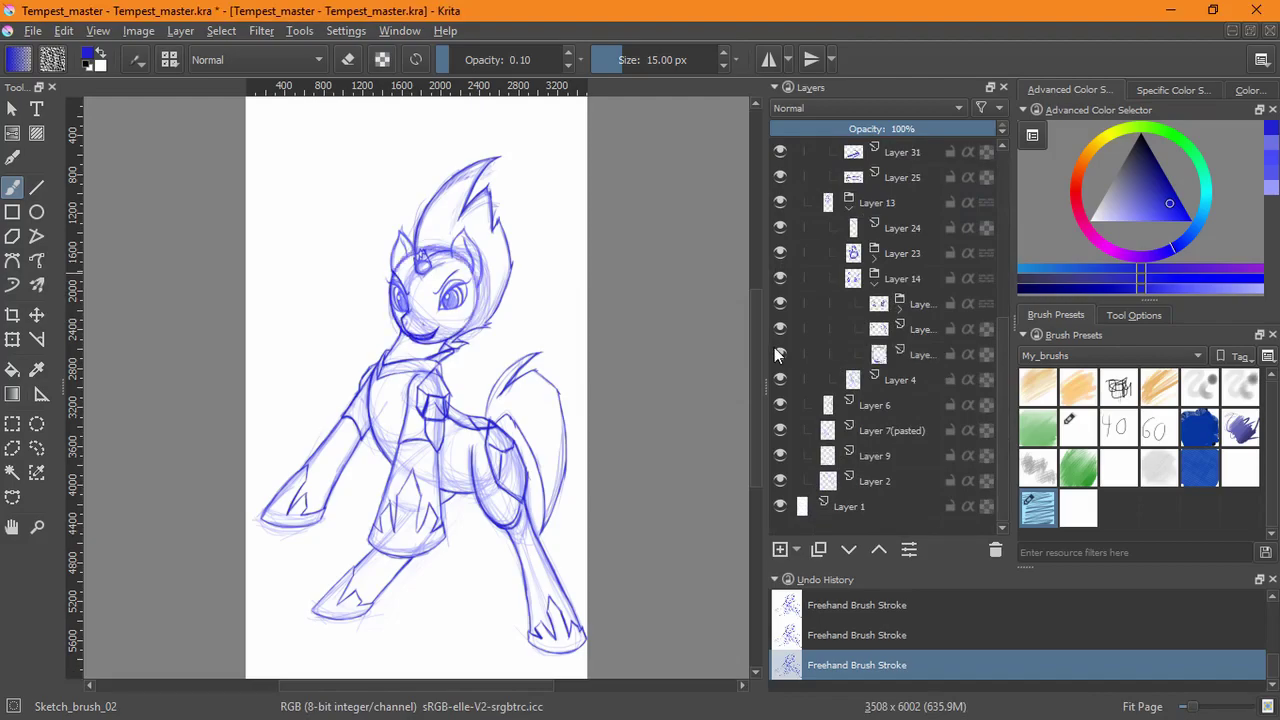
- Toggle the visibility of Layer 36 to check which sketch lines it holds
scroll(973, 240, "up", 4)
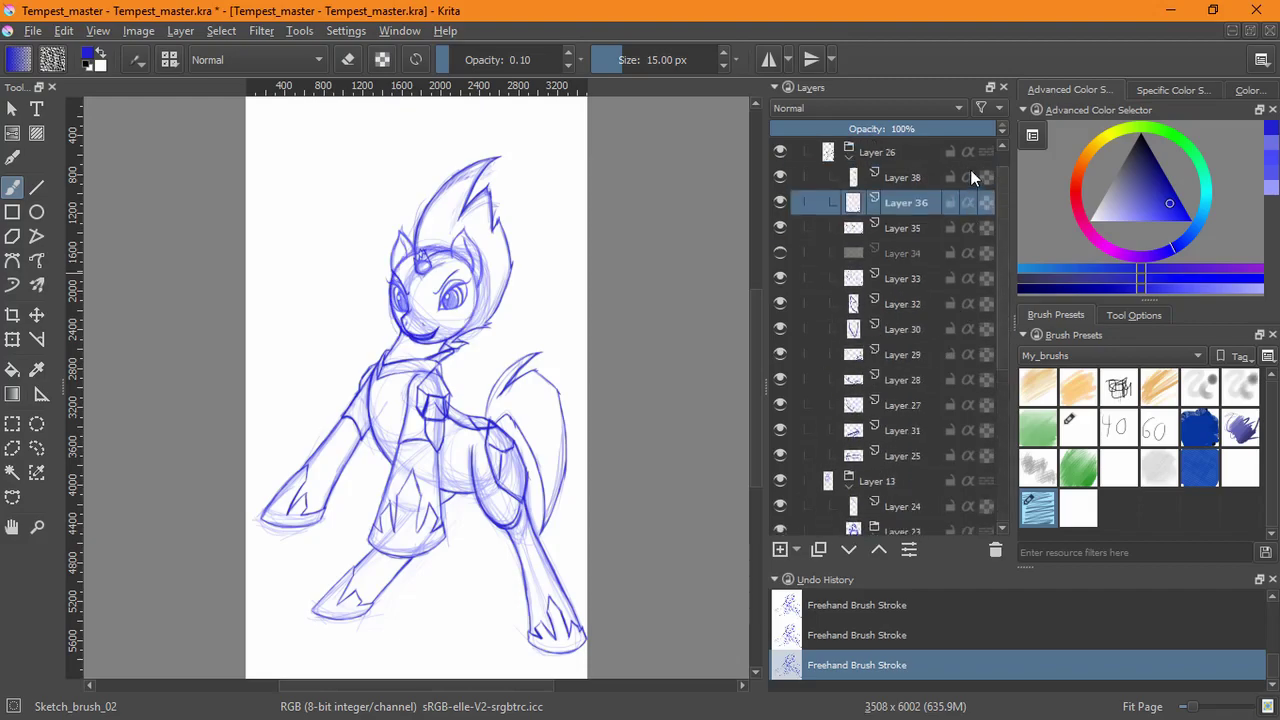
left_click(781, 231)
left_click(781, 231)
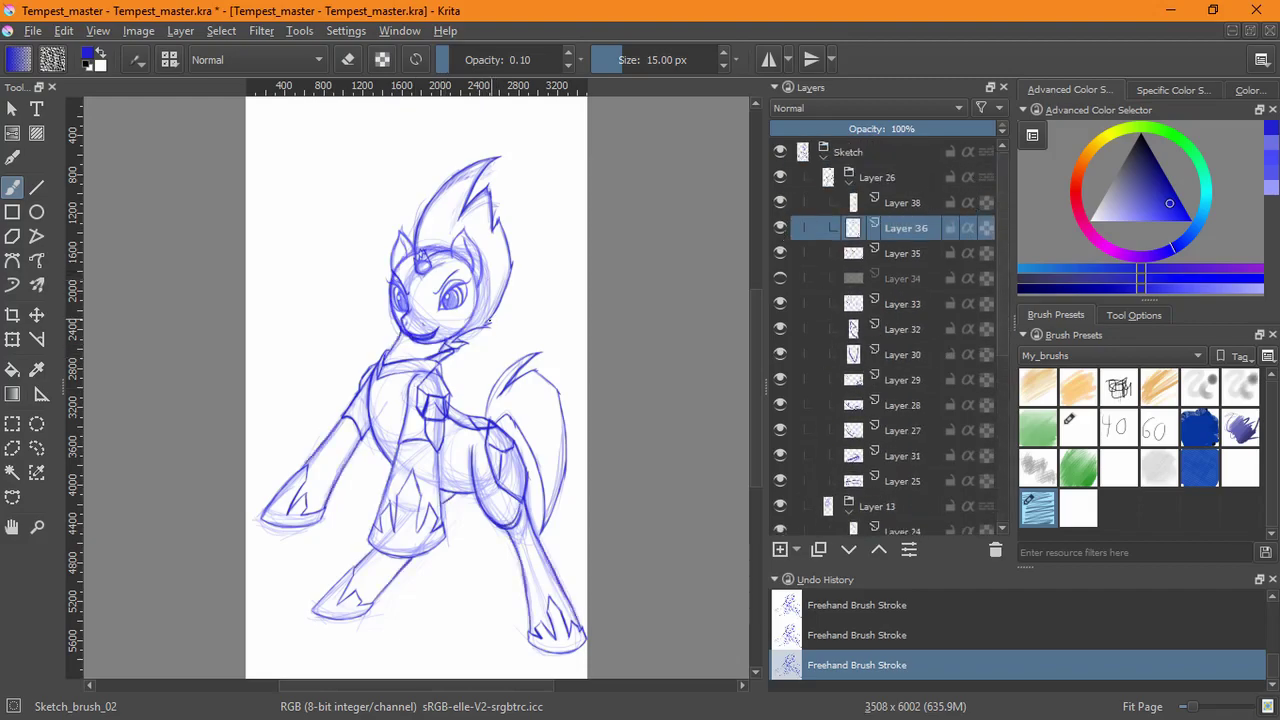
- Darken the back contour of the head beside the near eye, from the ear's base down to the cheek, on Layer 36
scroll(489, 322, "up", 6)
mouse_move(544, 376)
left_mouse_down()
mouse_move(474, 457)
mouse_move(496, 434)
left_mouse_up()
left_click_drag(564, 346, 510, 426)
mouse_move(588, 295)
left_mouse_down()
mouse_move(526, 398)
mouse_move(536, 394)
left_mouse_up()
left_click_drag(571, 329, 540, 391)
left_click_drag(566, 345, 537, 401)
left_click_drag(604, 212, 591, 286)
mouse_move(602, 222)
left_mouse_down()
mouse_move(584, 310)
mouse_move(593, 287)
left_mouse_up()
left_click_drag(592, 245, 571, 363)
left_click_drag(587, 256, 584, 328)
left_click_drag(587, 260, 572, 367)
mouse_move(586, 252)
left_mouse_down()
mouse_move(573, 357)
mouse_move(579, 341)
left_mouse_up()
left_click_drag(573, 335, 558, 421)
left_click_drag(579, 290, 539, 449)
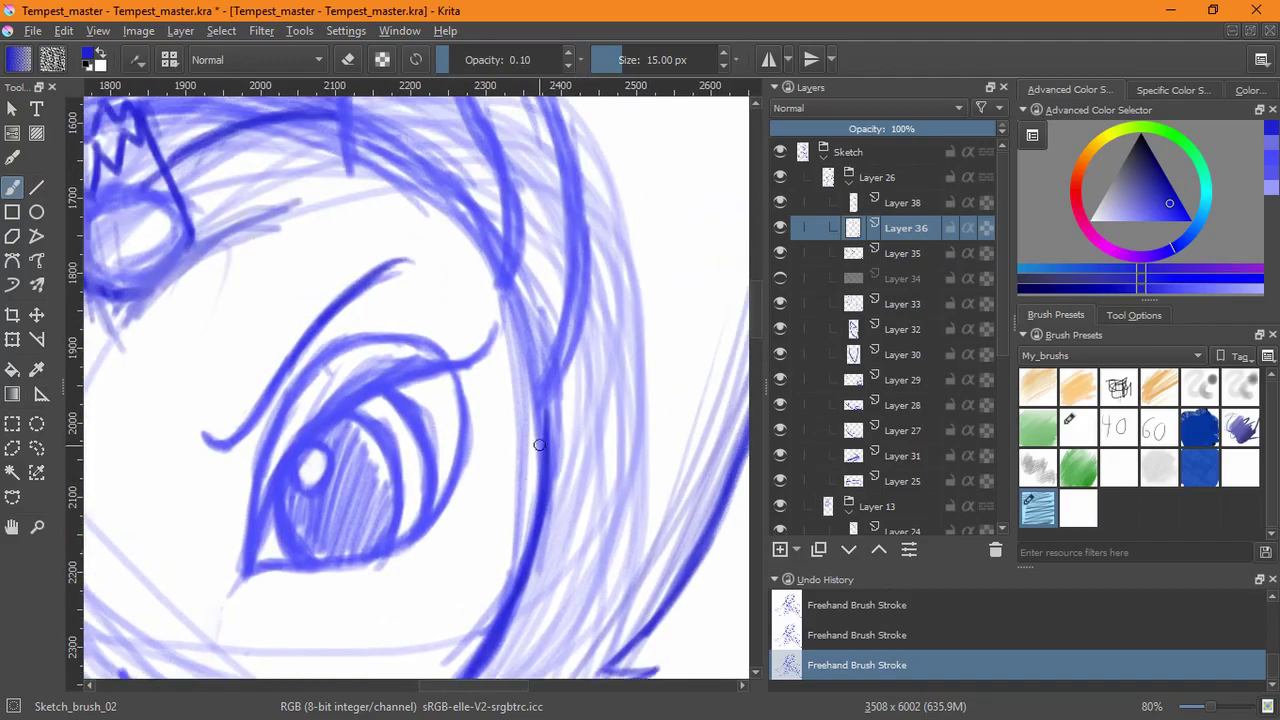
- Reinforce the contour below the near ear and strengthen the forehead curve between the horn and the far ear
left_click_drag(562, 357, 528, 425)
left_click_drag(582, 268, 565, 362)
left_click_drag(582, 262, 562, 403)
left_click_drag(553, 302, 586, 405)
mouse_move(476, 167)
left_mouse_down()
mouse_move(597, 374)
mouse_move(608, 431)
mouse_move(559, 350)
left_mouse_up()
left_click_drag(568, 274, 586, 378)
mouse_move(582, 315)
left_mouse_down()
mouse_move(584, 436)
mouse_move(556, 482)
left_mouse_up()
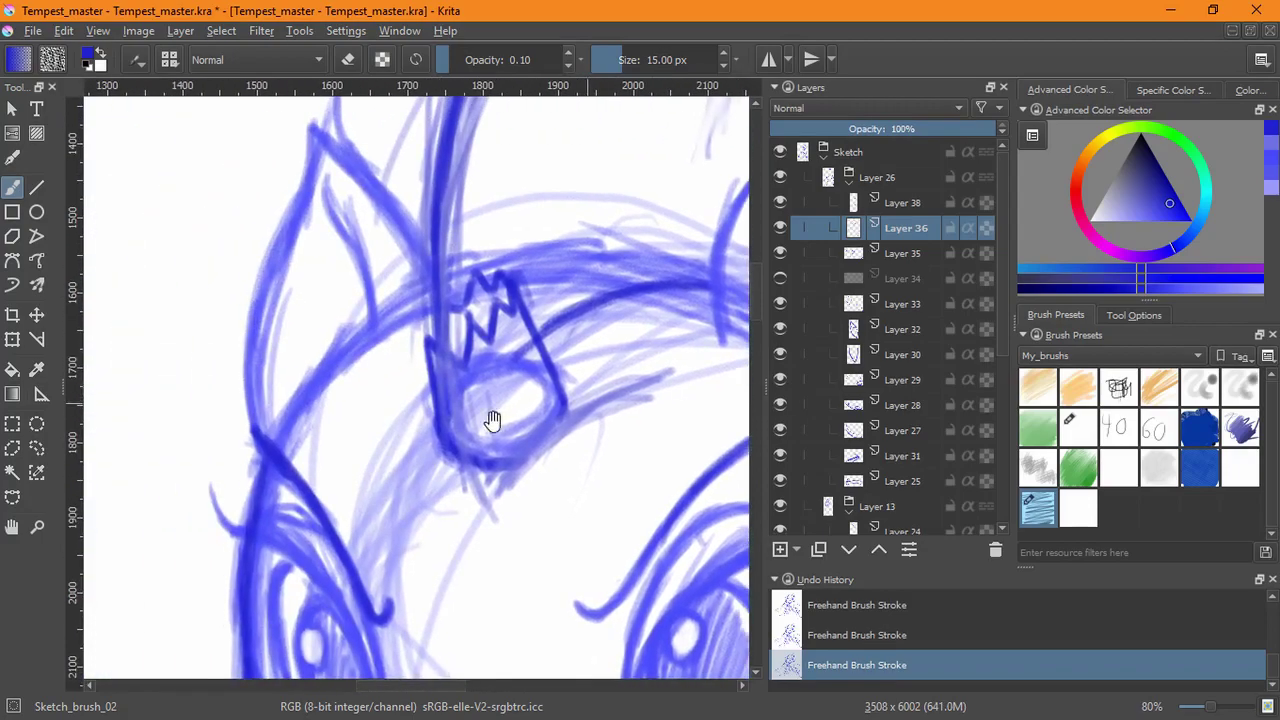
mouse_move(505, 220)
left_mouse_down()
mouse_move(382, 335)
mouse_move(352, 388)
mouse_move(360, 373)
left_mouse_up()
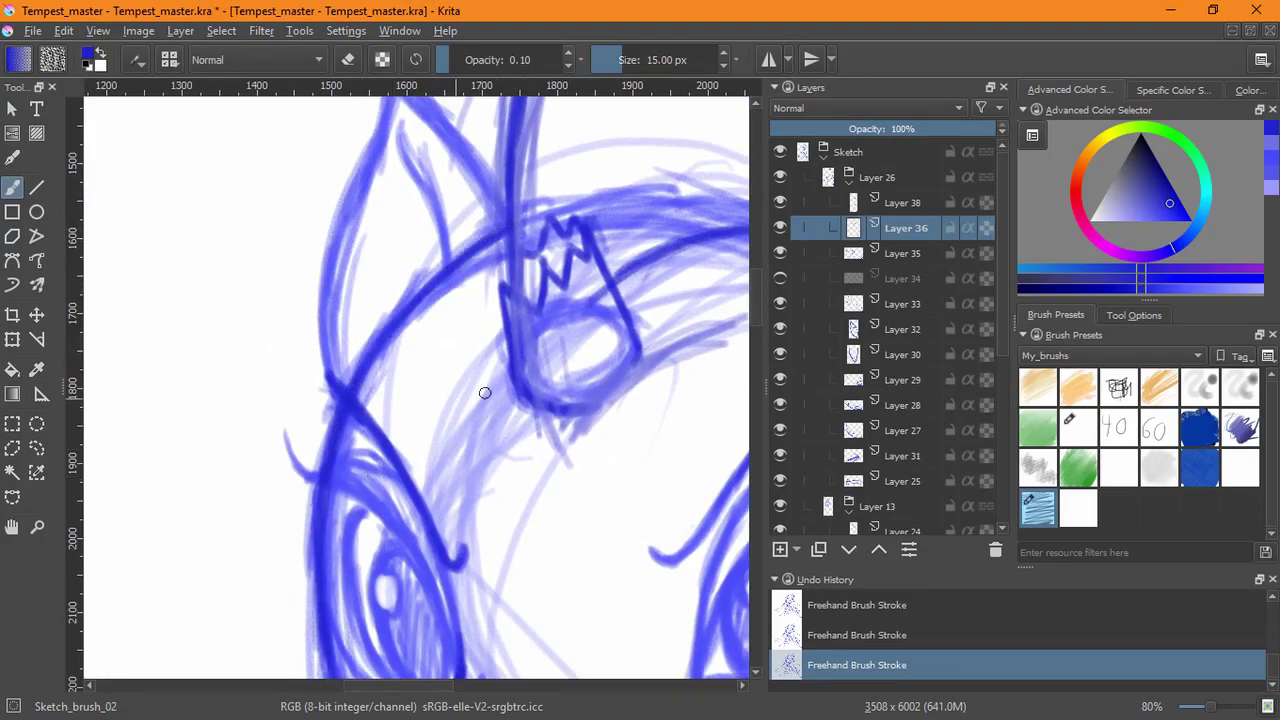
key("2")
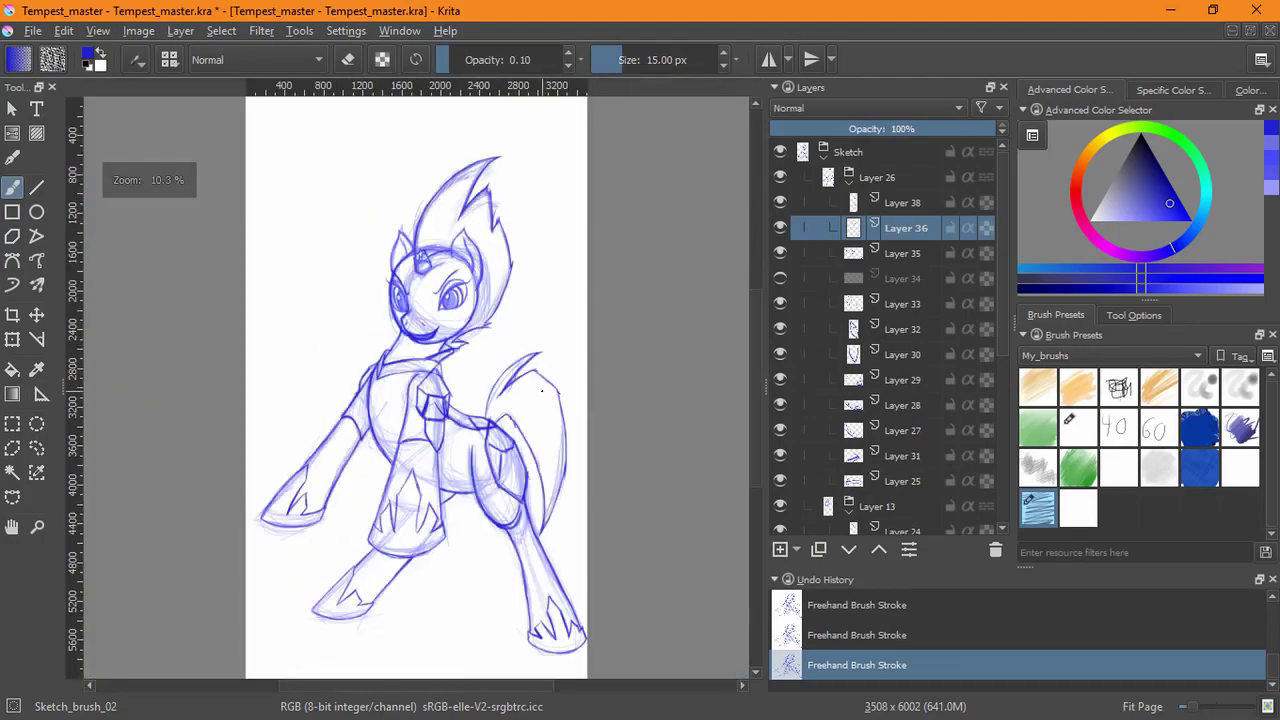
- Check the lines on Layer 11 by toggling it, and draw two short nostril marks on the muzzle above the smile
scroll(989, 332, "down", 5)
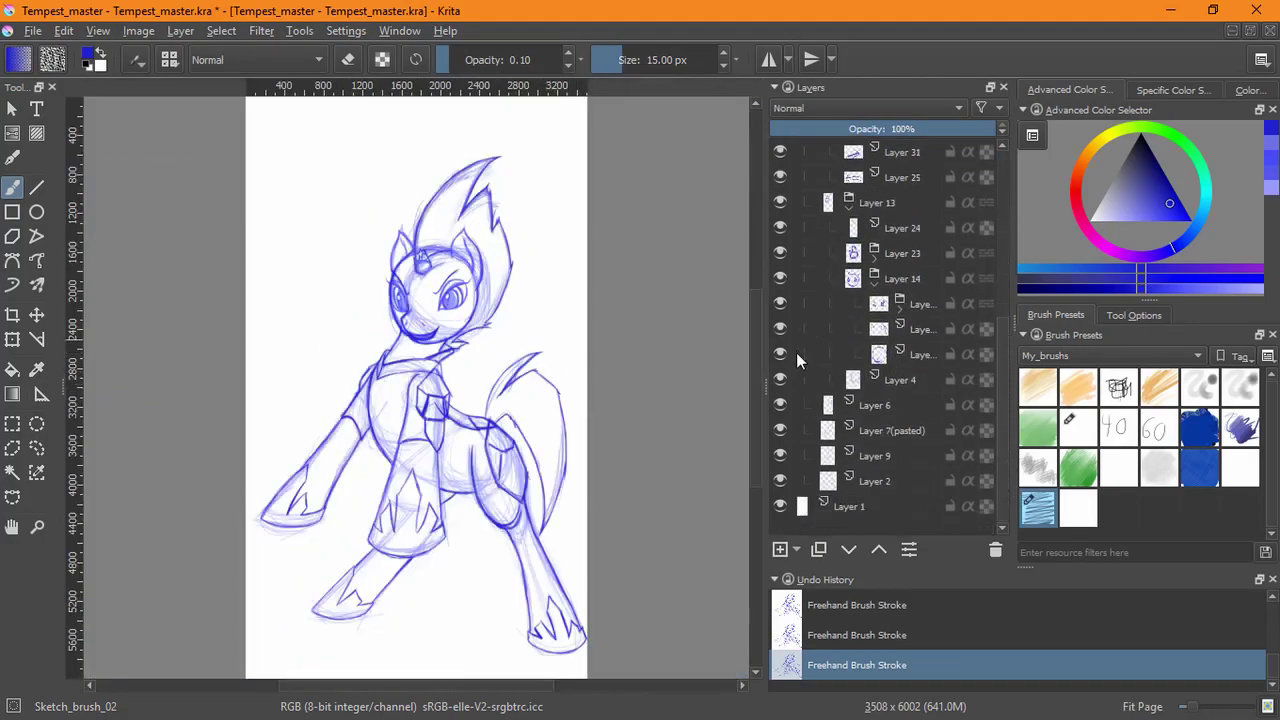
left_click(780, 355)
left_click(780, 355)
scroll(408, 342, "up", 10)
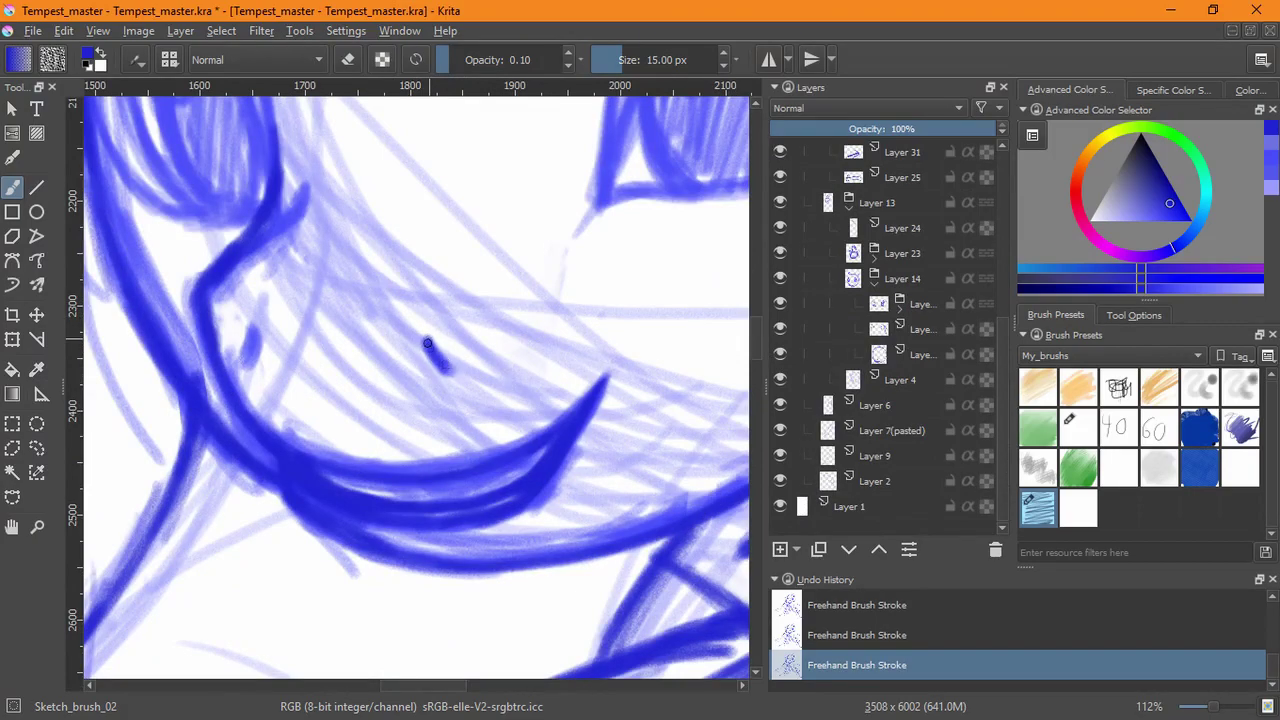
left_click_drag(245, 326, 243, 348)
- Hide the rough construction lines on Layer 11 and Layer 4
left_click(780, 481)
double_click(801, 382)
left_click(779, 354)
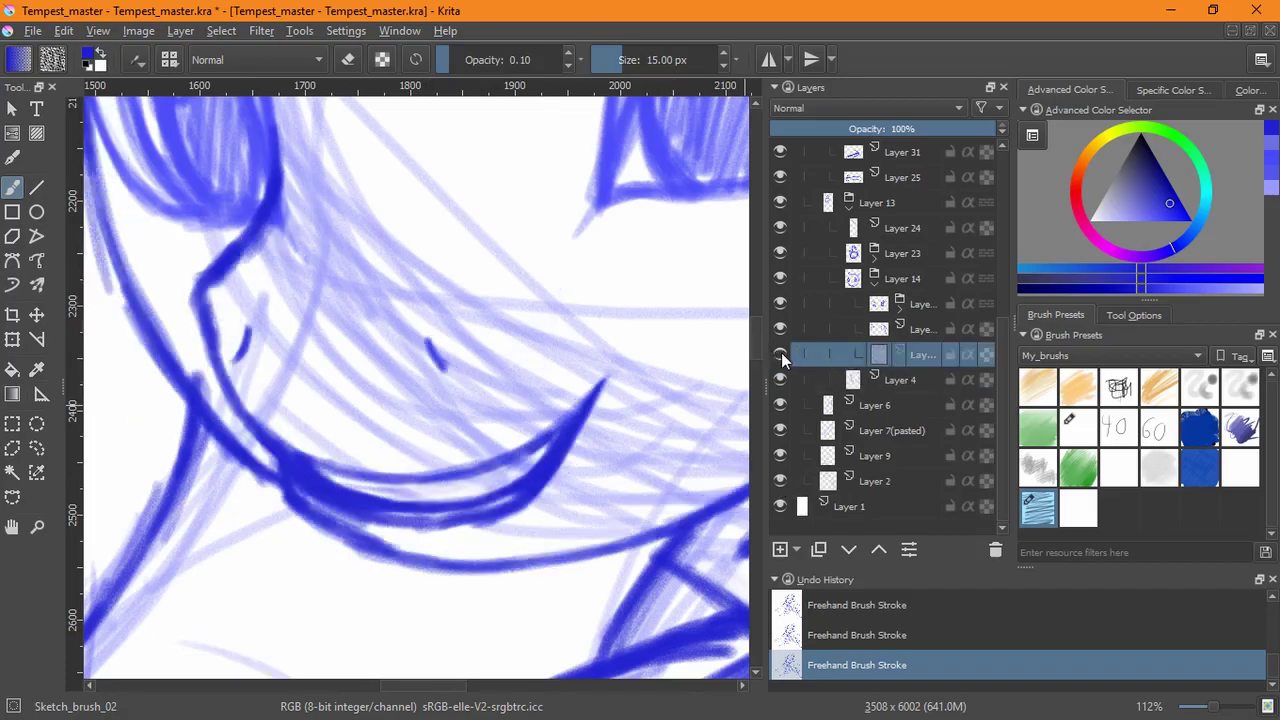
left_click(780, 380)
mouse_move(629, 377)
left_mouse_down()
mouse_move(597, 527)
mouse_move(680, 443)
mouse_move(571, 429)
left_mouse_up()
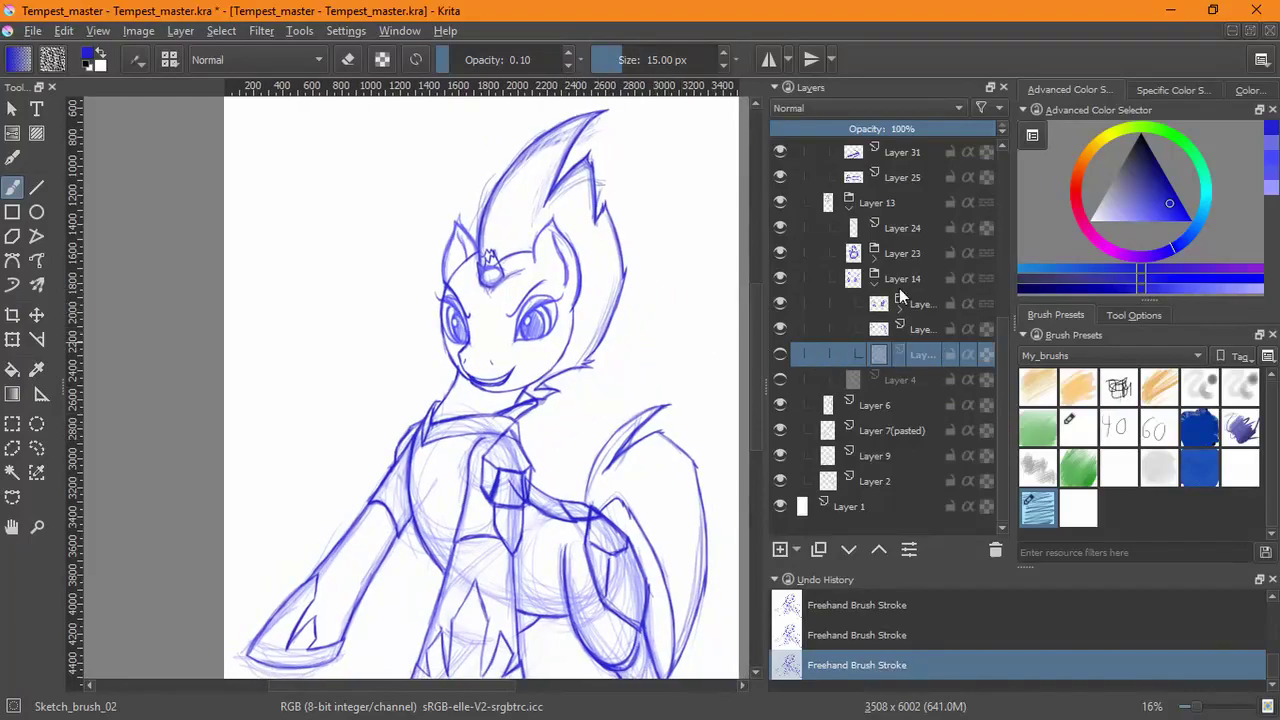
- Toggle Layer 19, Layer 12 and the Layer 14 group to examine which parts of the head each one holds
left_click(780, 328)
left_click(780, 328)
left_click(780, 305)
left_click(780, 305)
left_click(780, 278)
left_click(780, 278)
- Expand the Layer 23 group and hide its lower sublayer with the rough horn lines
left_click(780, 253)
left_click(780, 253)
left_click(876, 256)
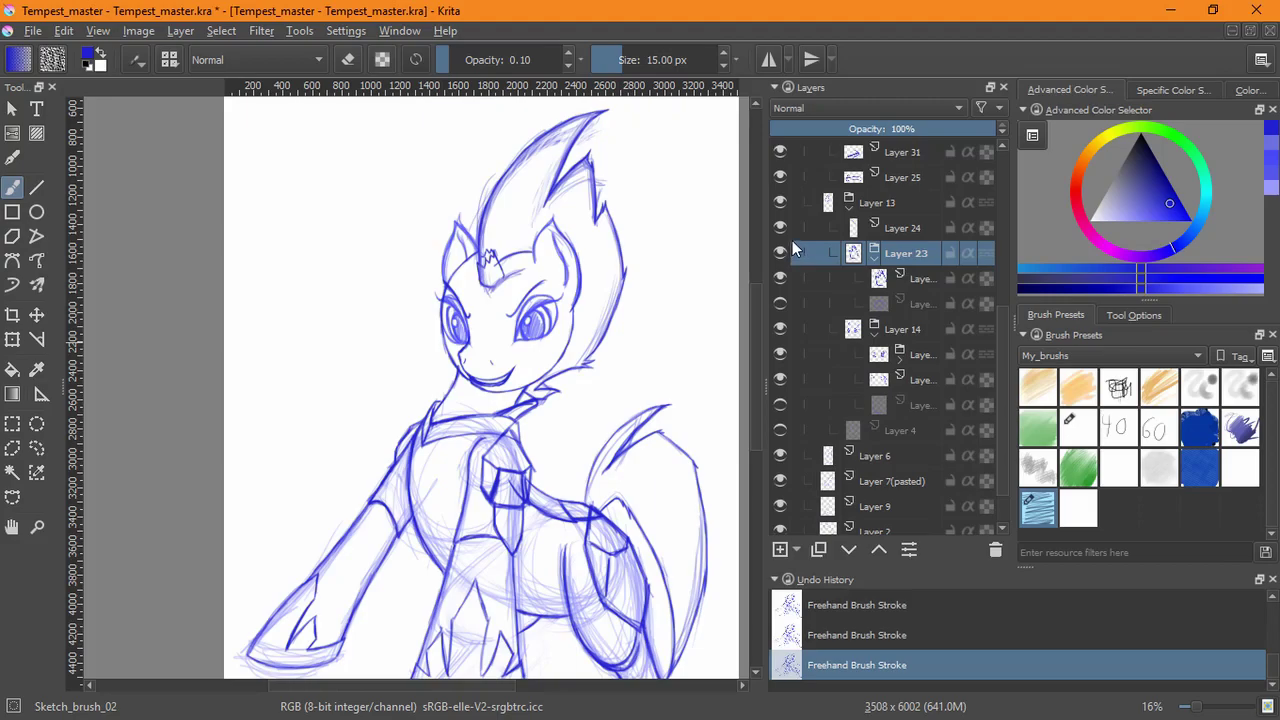
- Hide the body construction sketches on Layer 6, Layer 7(pasted), Layer 9 and Layer 2
left_click(782, 455)
left_click(779, 480)
left_click(780, 506)
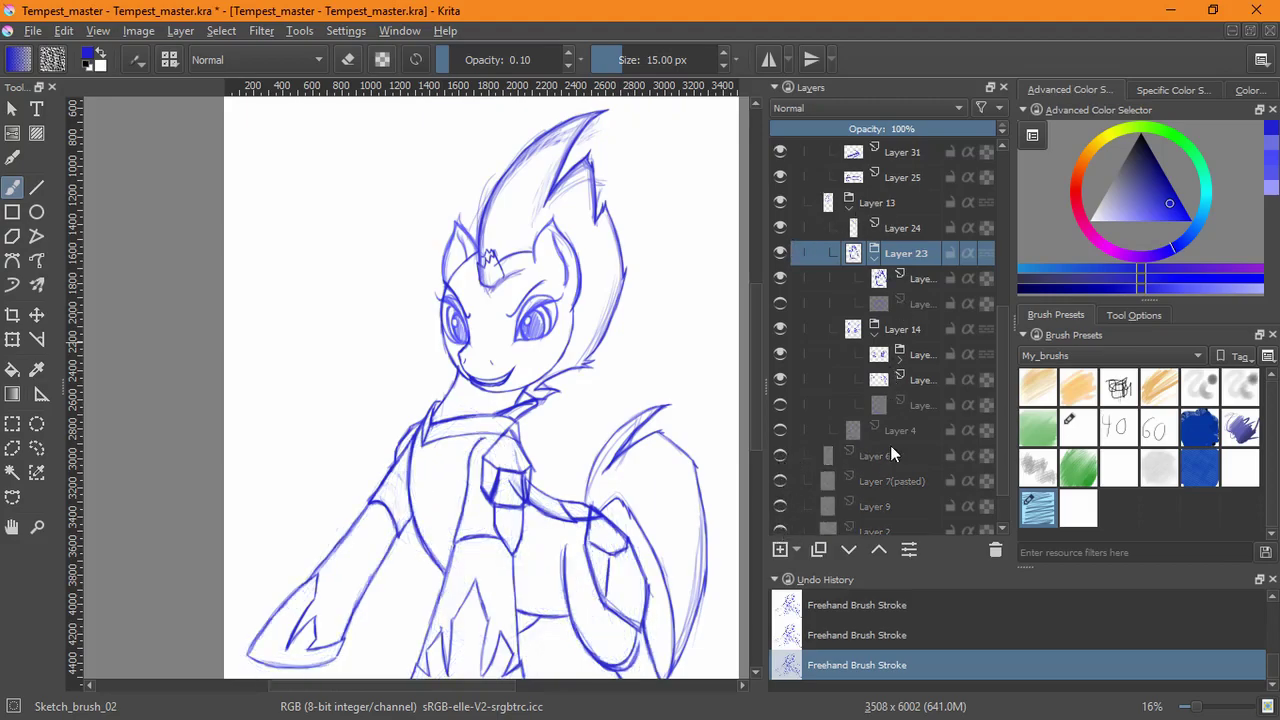
scroll(971, 408, "down", 2)
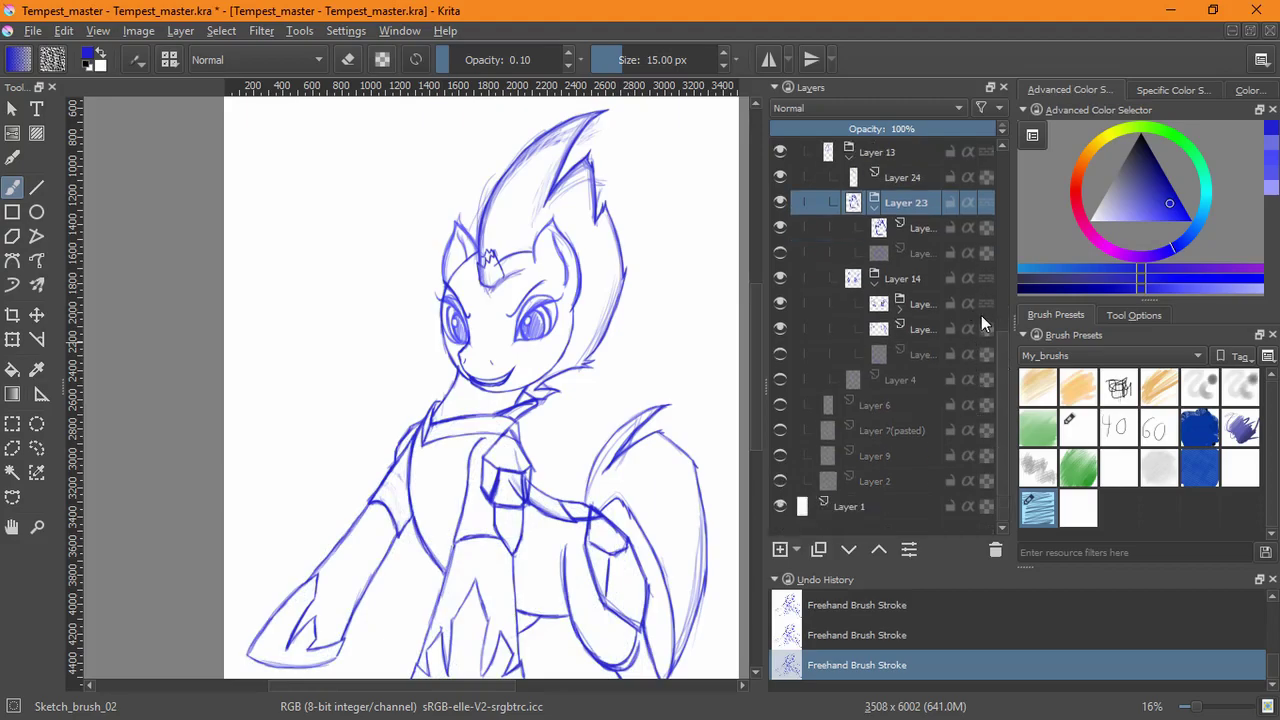
- Toggle Layer 25 and Layer 31 to check their lines, and hide Layer 27
scroll(987, 316, "up", 5)
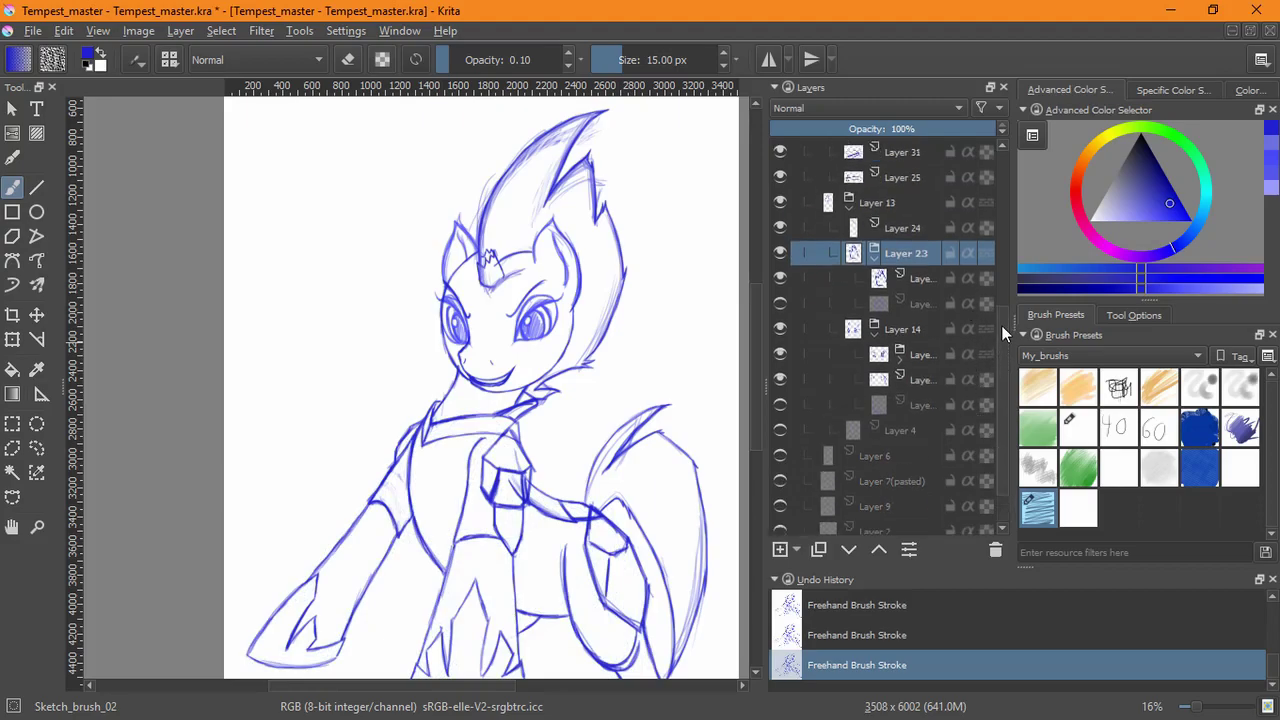
scroll(989, 226, "up", 2)
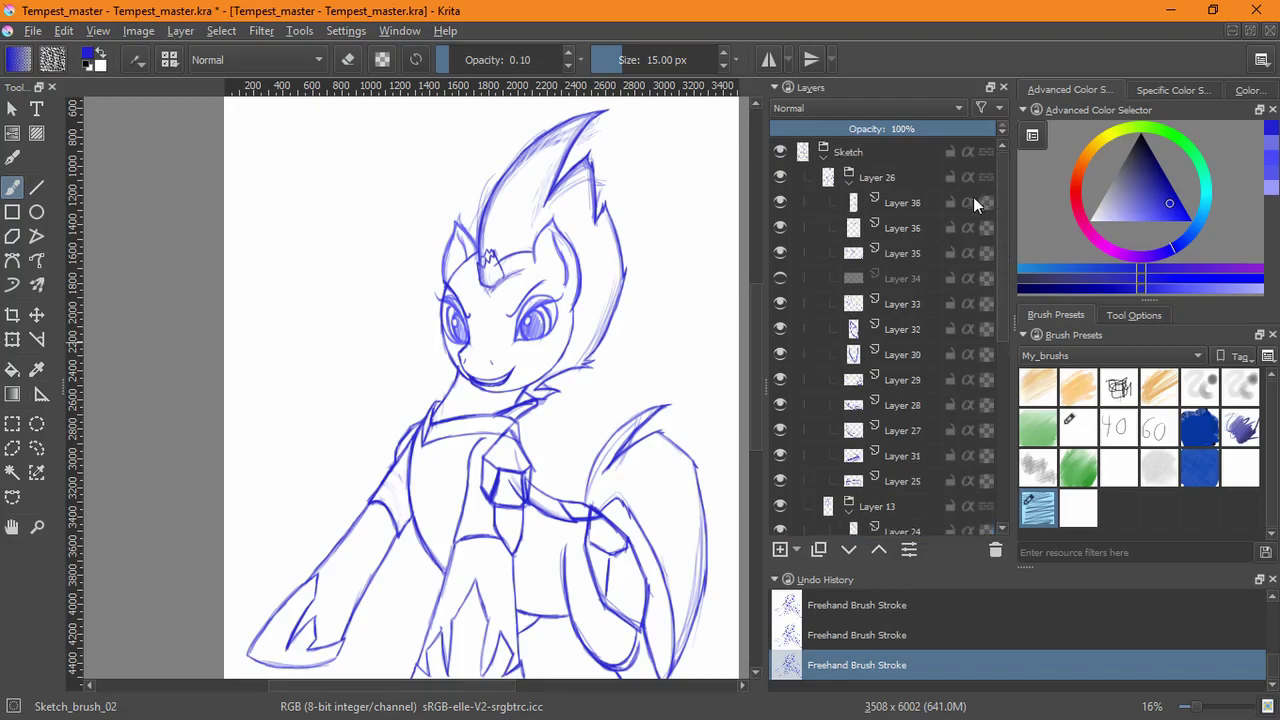
left_click(780, 481)
left_click(780, 481)
left_click(780, 456)
left_click(780, 456)
left_click(780, 430)
left_click(780, 430)
left_click(780, 430)
- Toggle the layers of Layer 26 one by one from Layer 28 up to Layer 38 to examine which lines each holds
left_click(780, 405)
left_click(780, 405)
left_click(780, 380)
left_click(780, 380)
left_click(780, 354)
left_click(780, 354)
left_click(780, 329)
left_click(780, 329)
left_click(780, 303)
left_click(780, 303)
left_click(780, 278)
left_click(780, 278)
left_click(780, 253)
left_click(780, 253)
left_click(780, 228)
left_click(780, 228)
left_click(780, 202)
left_click(780, 202)
left_click(780, 202)
left_click(780, 202)
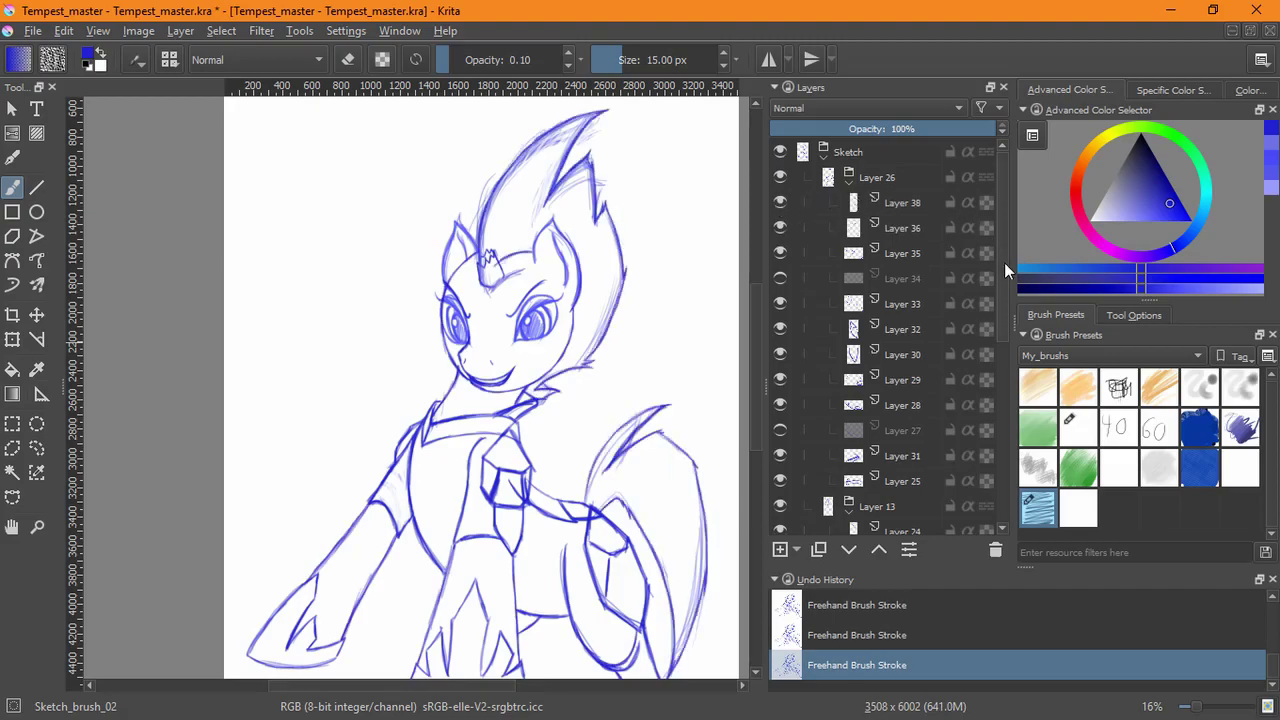
- Hide Layer 24 and make the upper sublayer of Layer 23 the active layer
mouse_move(1004, 262)
left_mouse_down()
mouse_move(999, 412)
mouse_move(999, 398)
left_mouse_up()
left_click(782, 253)
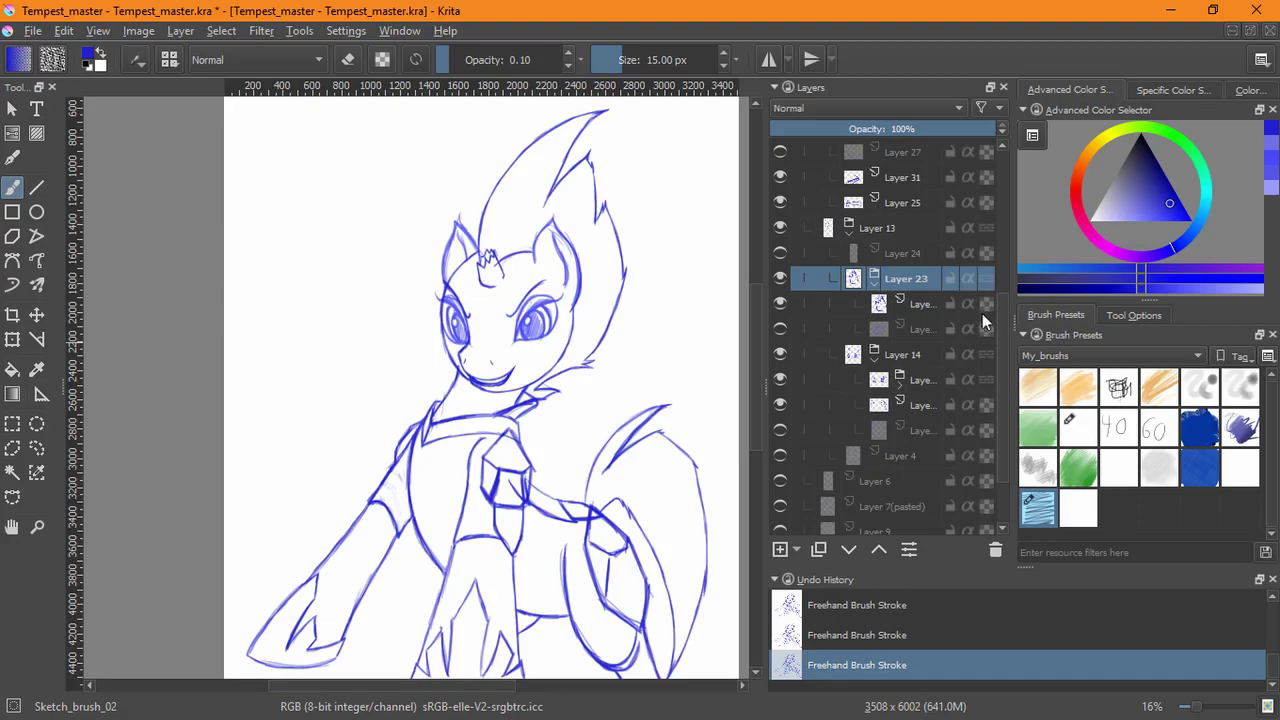
left_click(887, 306)
- Darken both side edges of the broken horn and undo the last strokes at its base
mouse_move(491, 281)
left_mouse_down()
mouse_move(535, 227)
mouse_move(569, 220)
mouse_move(560, 429)
left_mouse_up()
left_click_drag(560, 377, 552, 402)
left_click_drag(542, 330, 565, 375)
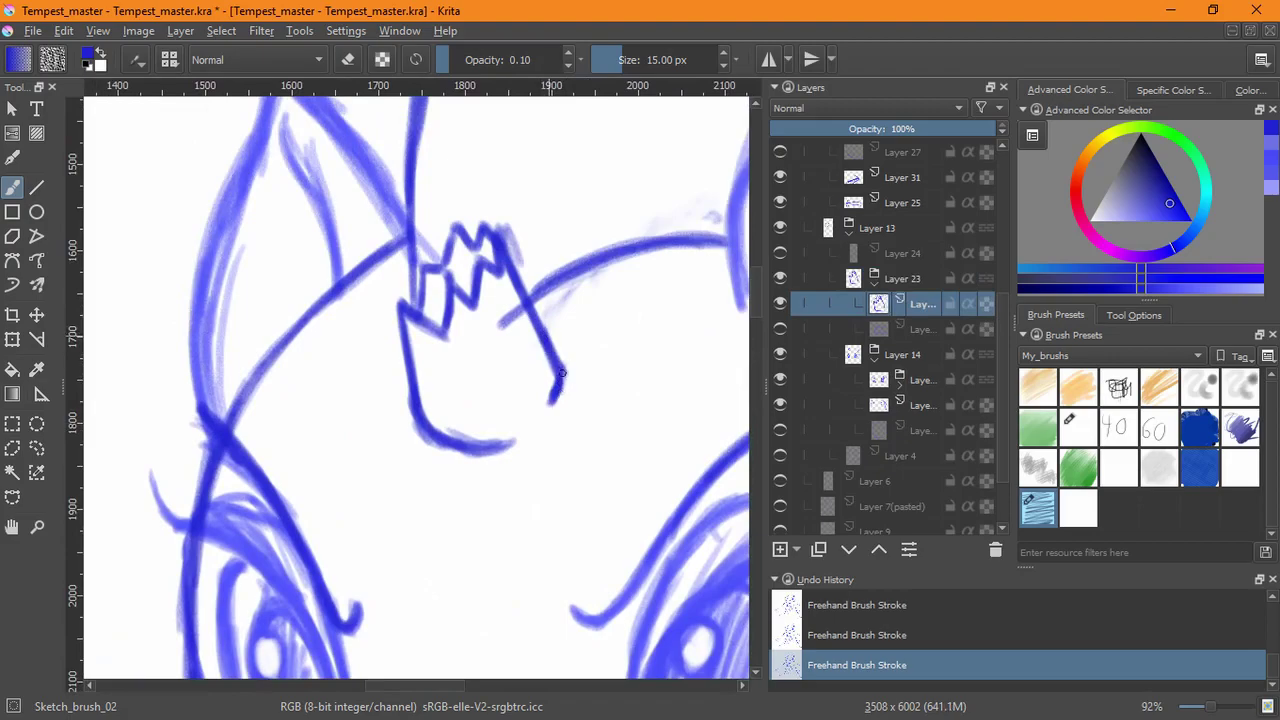
left_click_drag(490, 231, 518, 274)
mouse_move(406, 342)
left_mouse_down()
mouse_move(411, 407)
mouse_move(403, 316)
mouse_move(410, 409)
left_mouse_up()
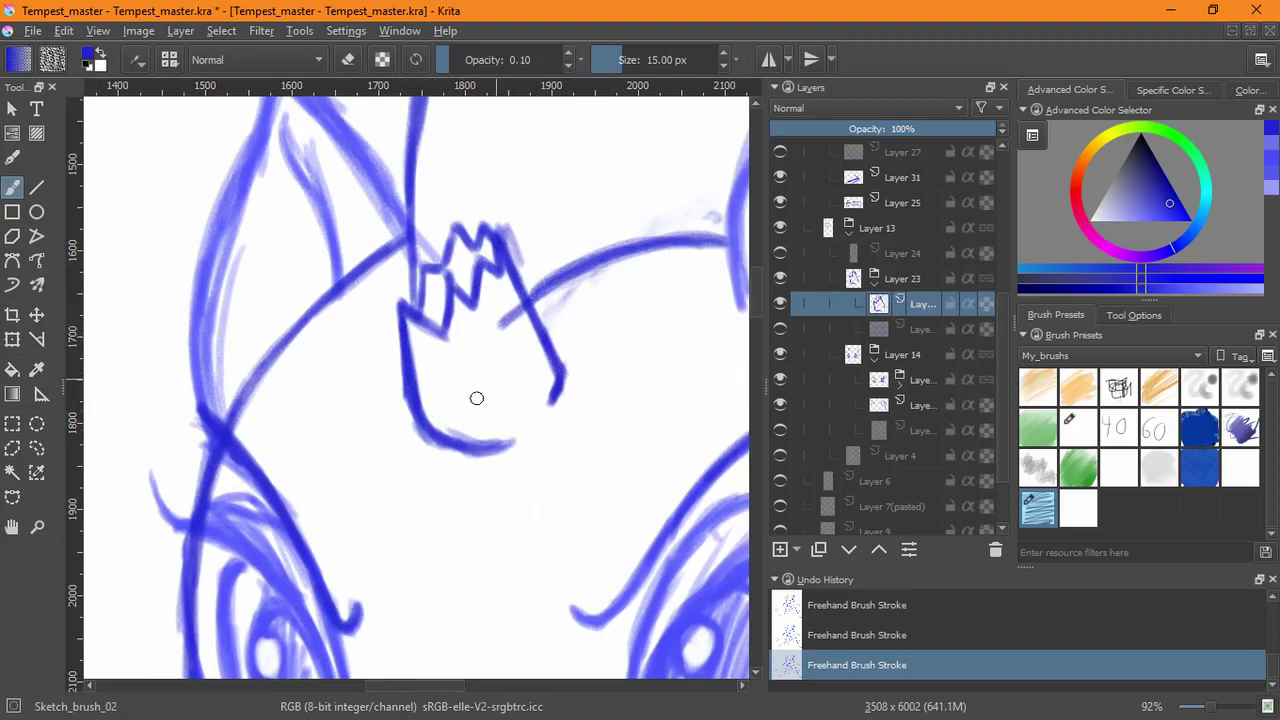
key("ctrl+z")
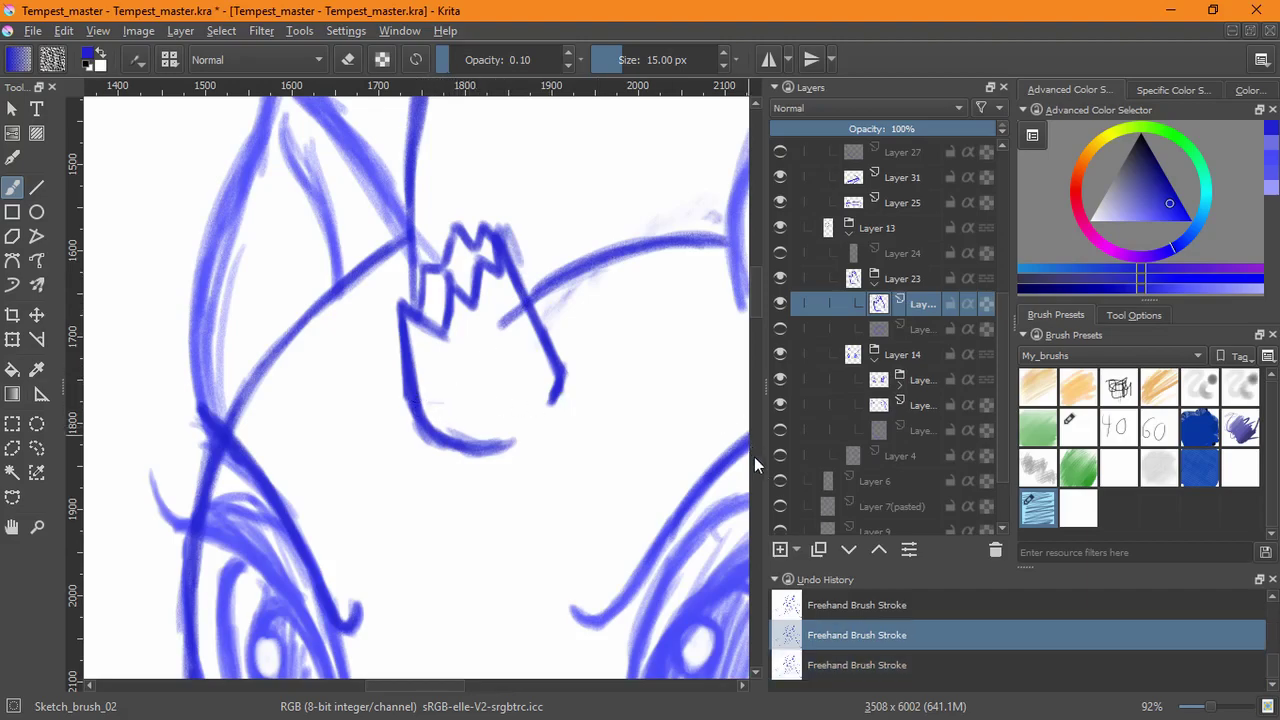
key("ctrl+z")
- Add a new paint layer inside Layer 23 and draw a curved line inside the horn from its base up to the jagged break
left_click(780, 549)
left_click_drag(422, 407, 459, 406)
mouse_move(423, 407)
left_mouse_down()
mouse_move(469, 397)
mouse_move(497, 332)
left_mouse_up()
mouse_move(513, 287)
left_mouse_down()
mouse_move(465, 398)
mouse_move(438, 416)
mouse_move(415, 404)
mouse_move(443, 407)
mouse_move(502, 286)
left_mouse_up()
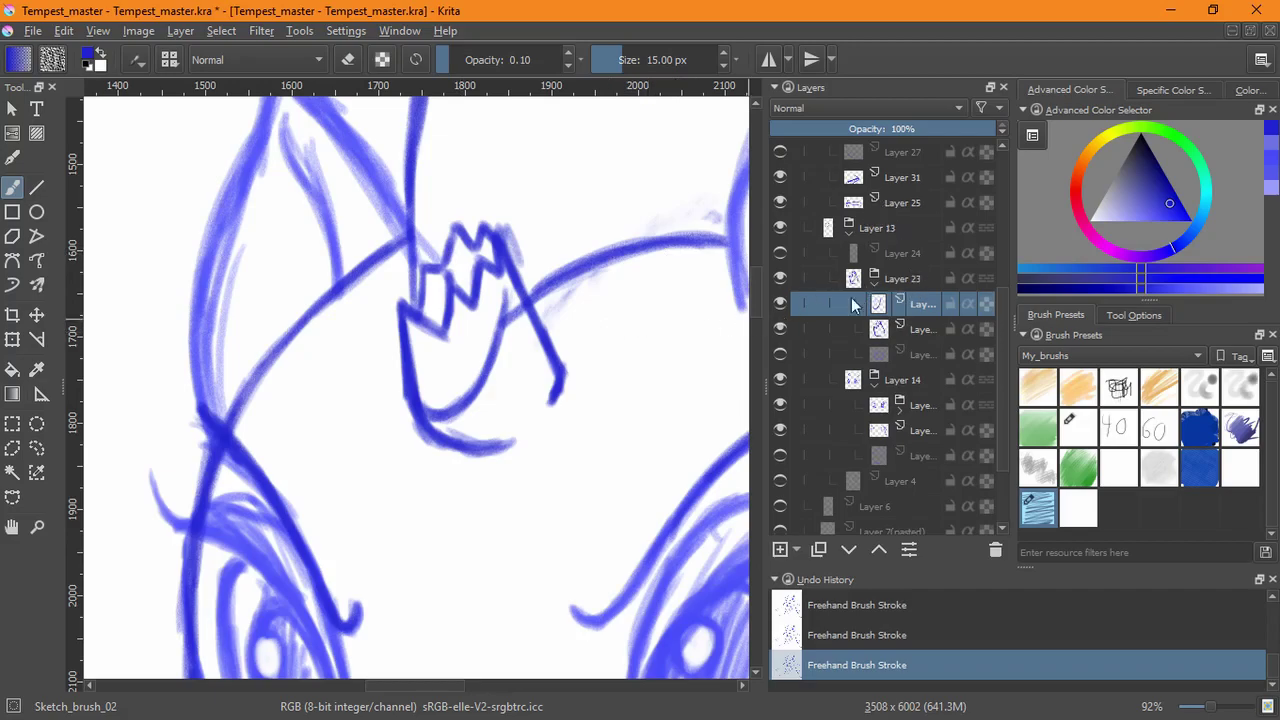
- Collapse Layer 23 and toggle upper layers of Layer 26, including Layer 38, to locate the forehead line
left_click(876, 284)
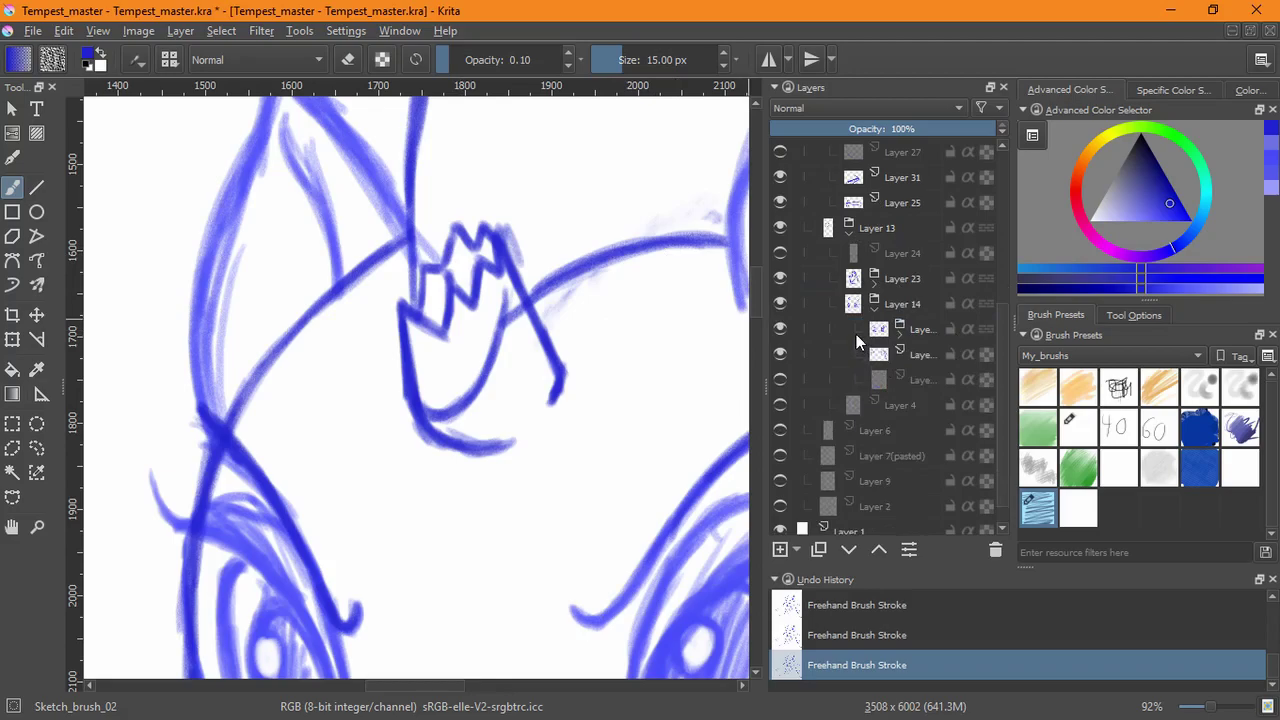
left_click_drag(998, 322, 1000, 241)
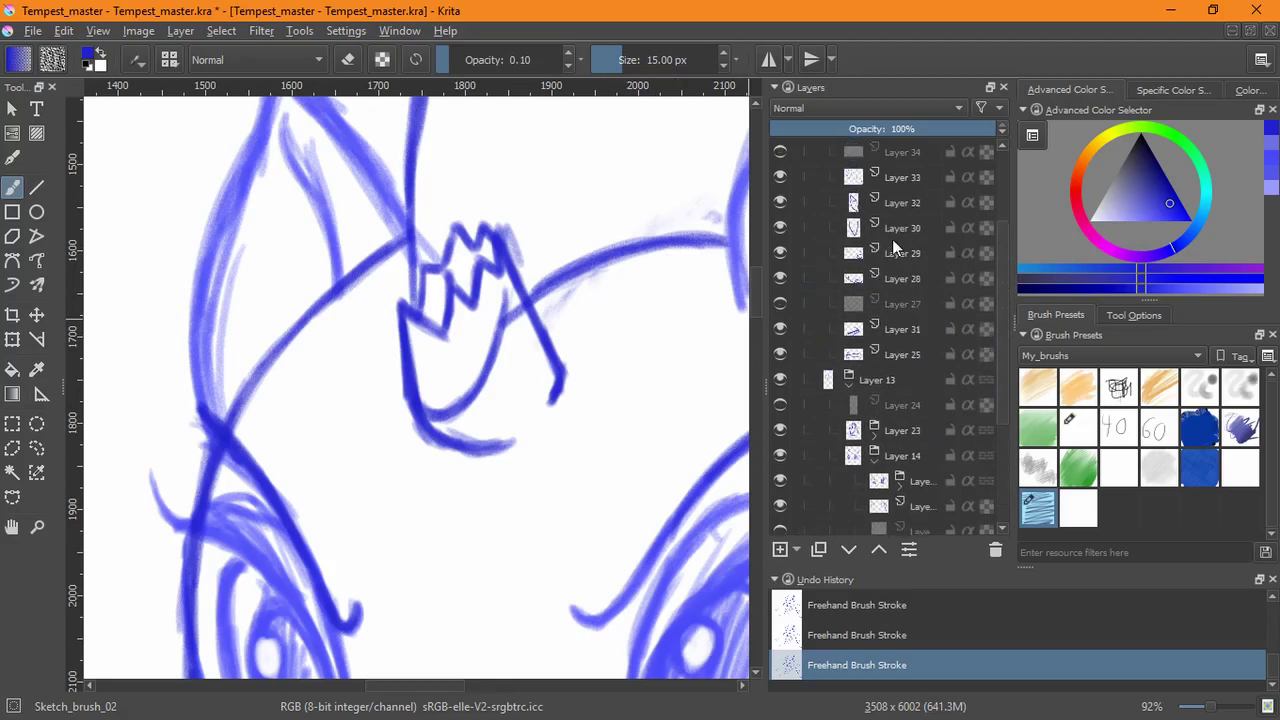
scroll(982, 248, "up", 2)
left_click(780, 228)
left_click(780, 226)
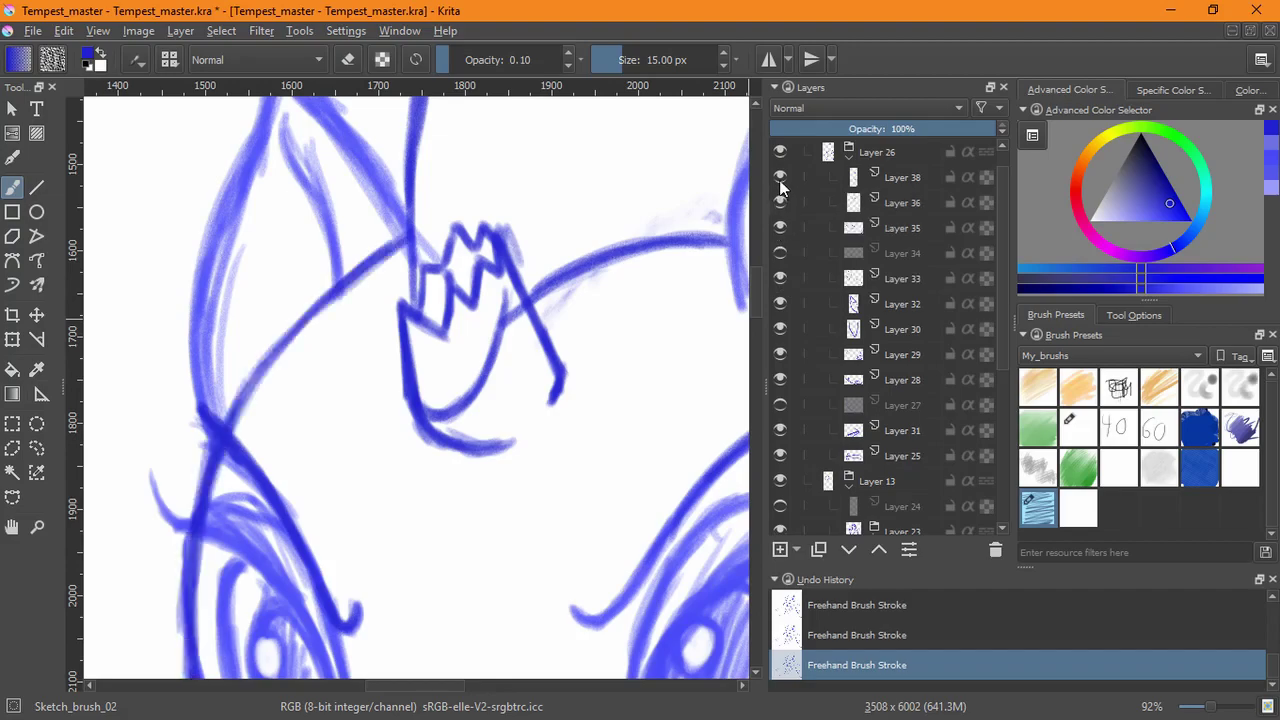
left_click(780, 176)
left_click(779, 174)
- Erase the forehead line's overshoot inside the horn and the faint stray marks along that line on Layer 38
left_click(852, 173)
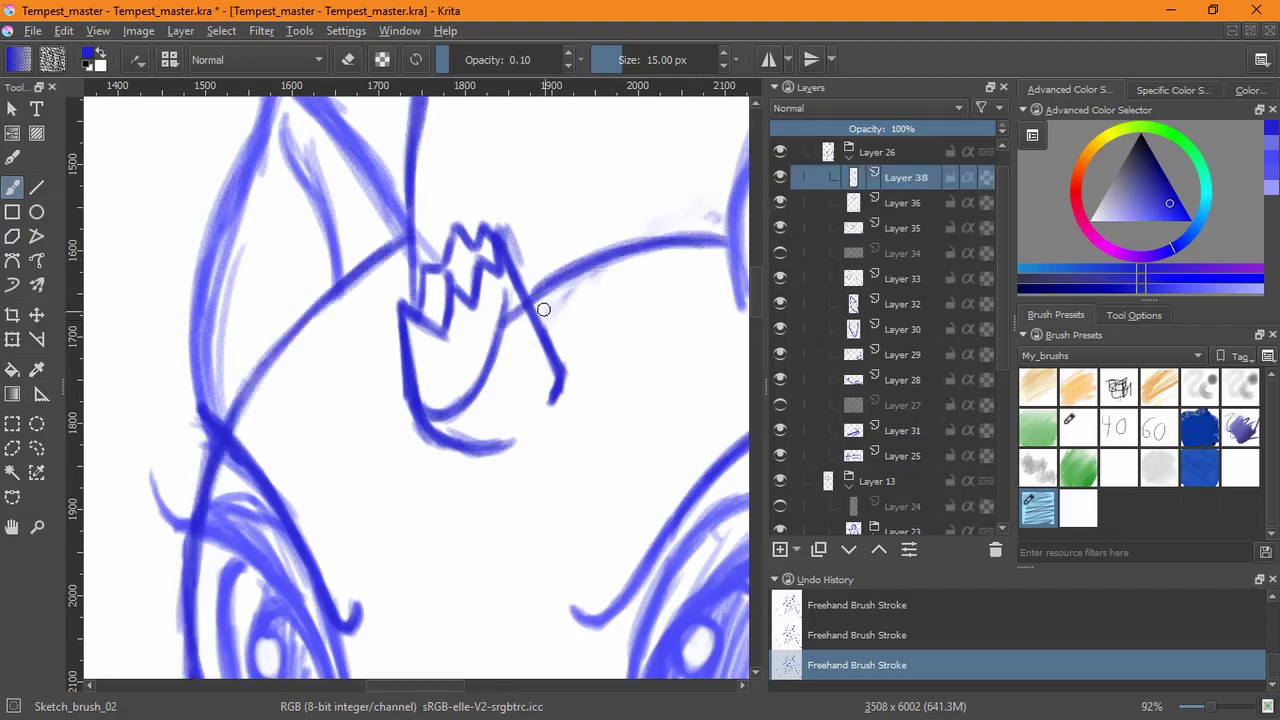
key("e")
mouse_move(574, 316)
left_mouse_down()
mouse_move(525, 343)
mouse_move(629, 255)
mouse_move(569, 281)
mouse_move(514, 351)
left_mouse_up()
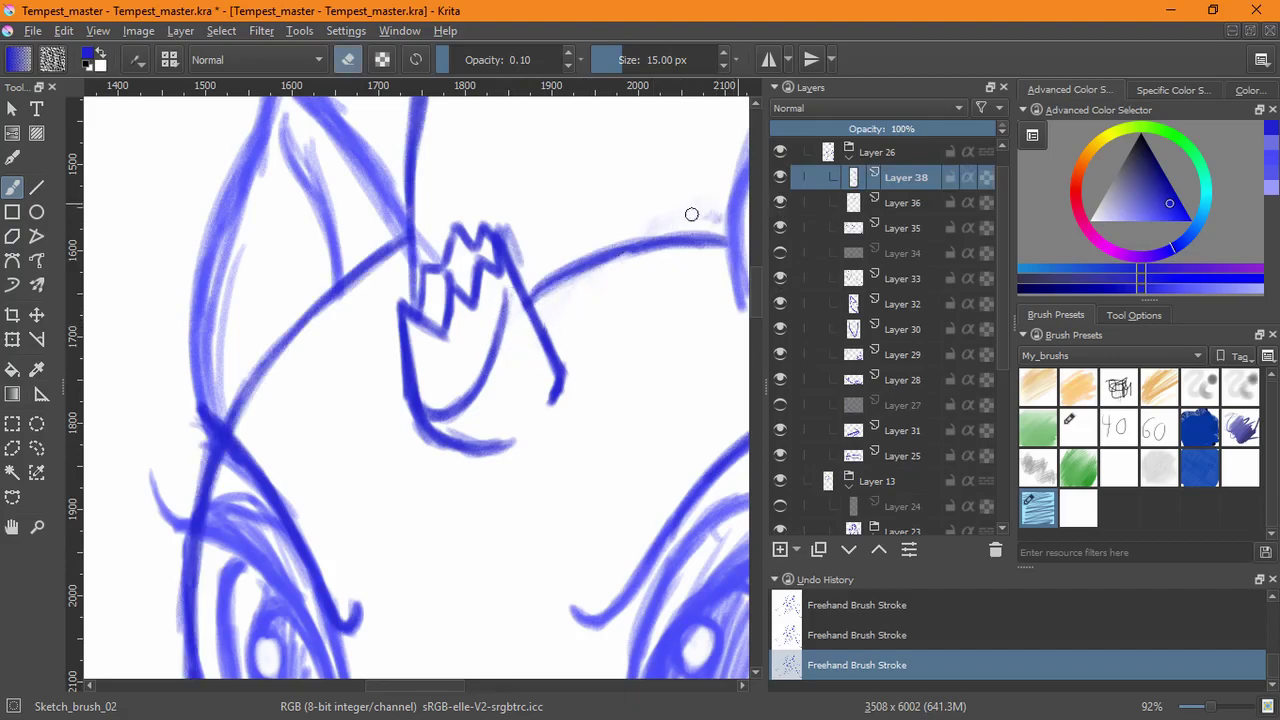
mouse_move(678, 212)
left_mouse_down()
mouse_move(506, 301)
mouse_move(700, 242)
mouse_move(640, 257)
mouse_move(636, 246)
mouse_move(544, 293)
mouse_move(633, 251)
mouse_move(732, 236)
mouse_move(598, 254)
left_mouse_up()
key("e")
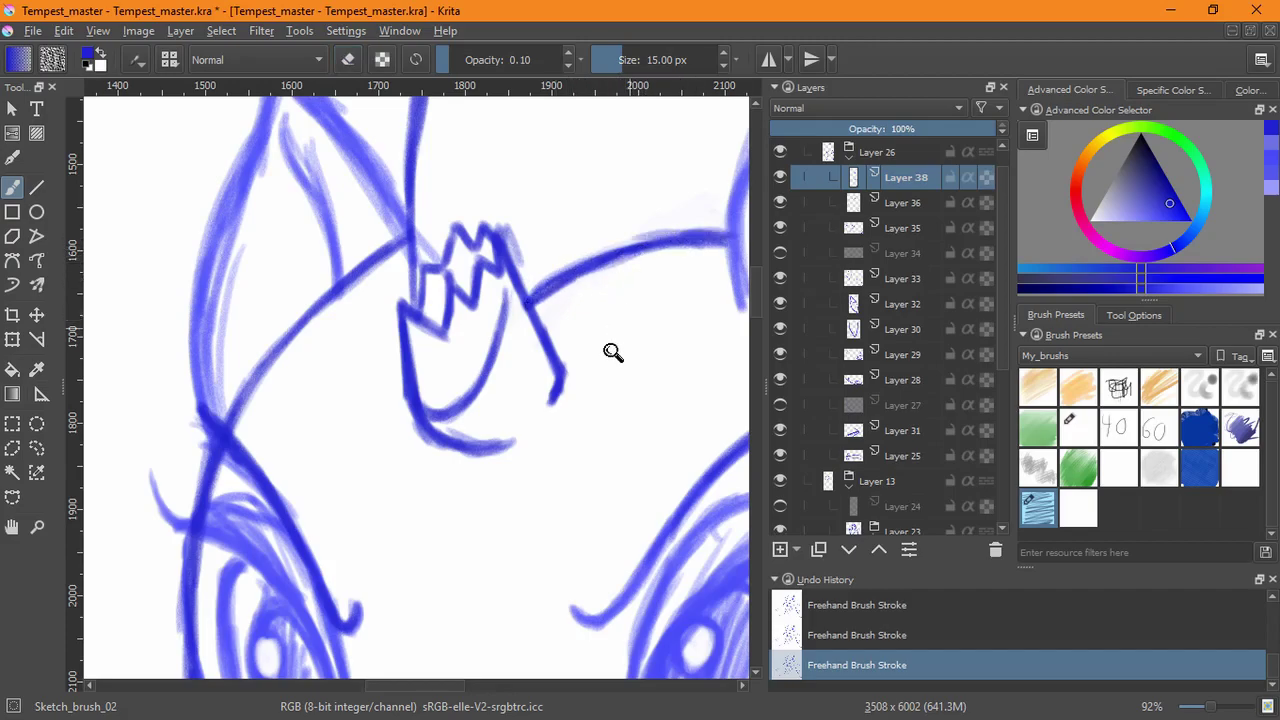
- Toggle Layer 35 and Layer 36 to find which one holds the lines around the near ear and neck
left_click_drag(619, 329, 664, 400)
left_click_drag(664, 400, 446, 433)
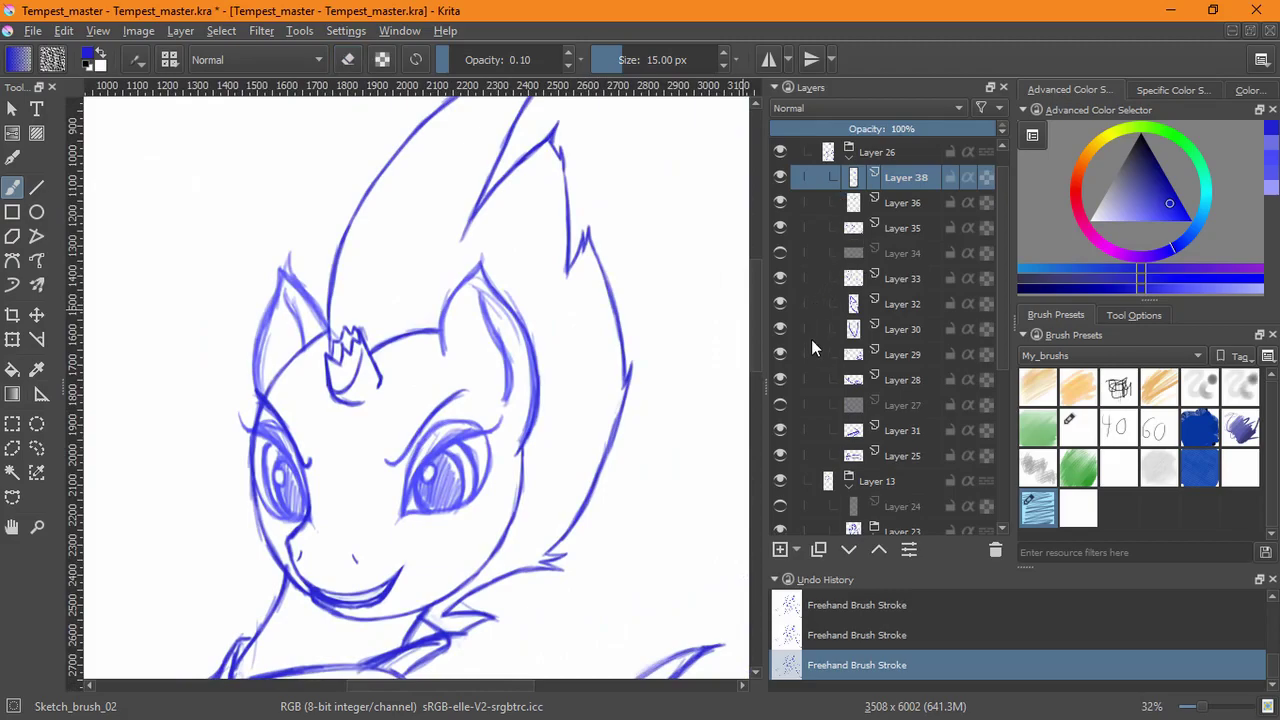
left_click(780, 228)
left_click(780, 228)
left_click(781, 203)
left_click(781, 203)
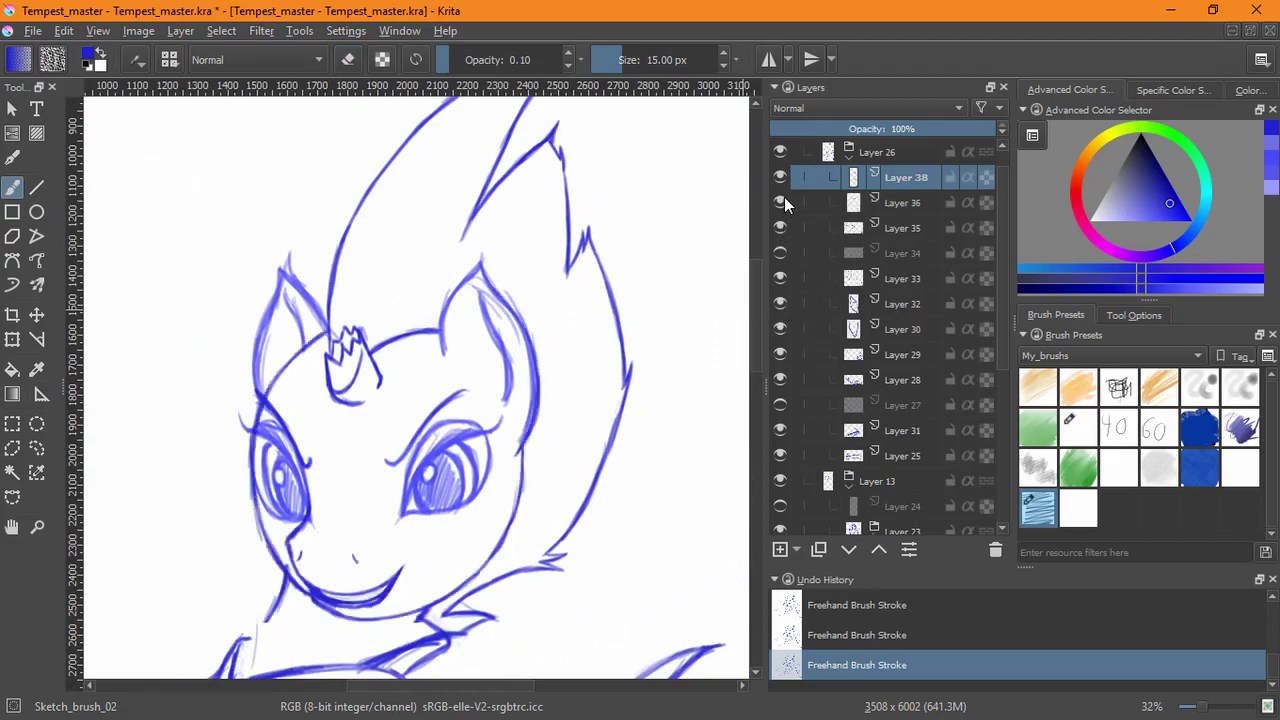
- Erase the dark overlapping strokes along the near ear's outer edge and base on Layer 36 with the Ink_brush_25_2 brush
left_click(851, 202)
key("x")
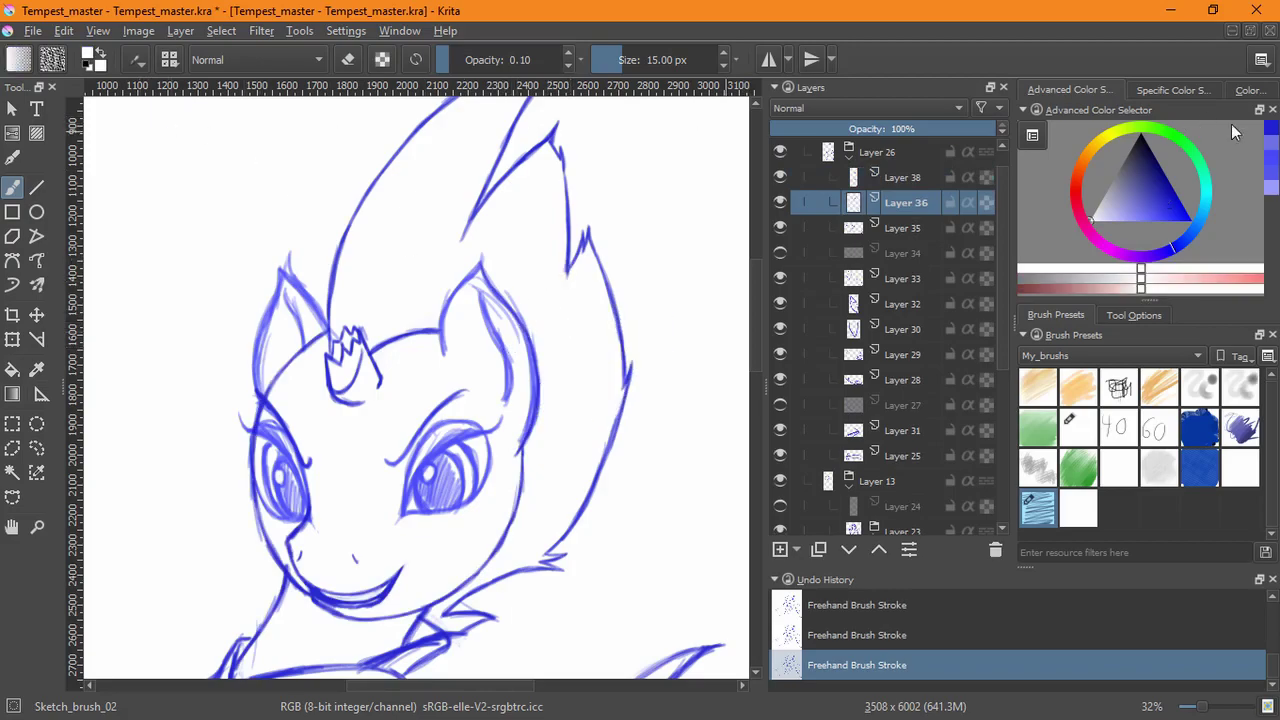
left_click(1272, 132)
left_click_drag(605, 349, 655, 265)
left_click_drag(511, 319, 557, 386)
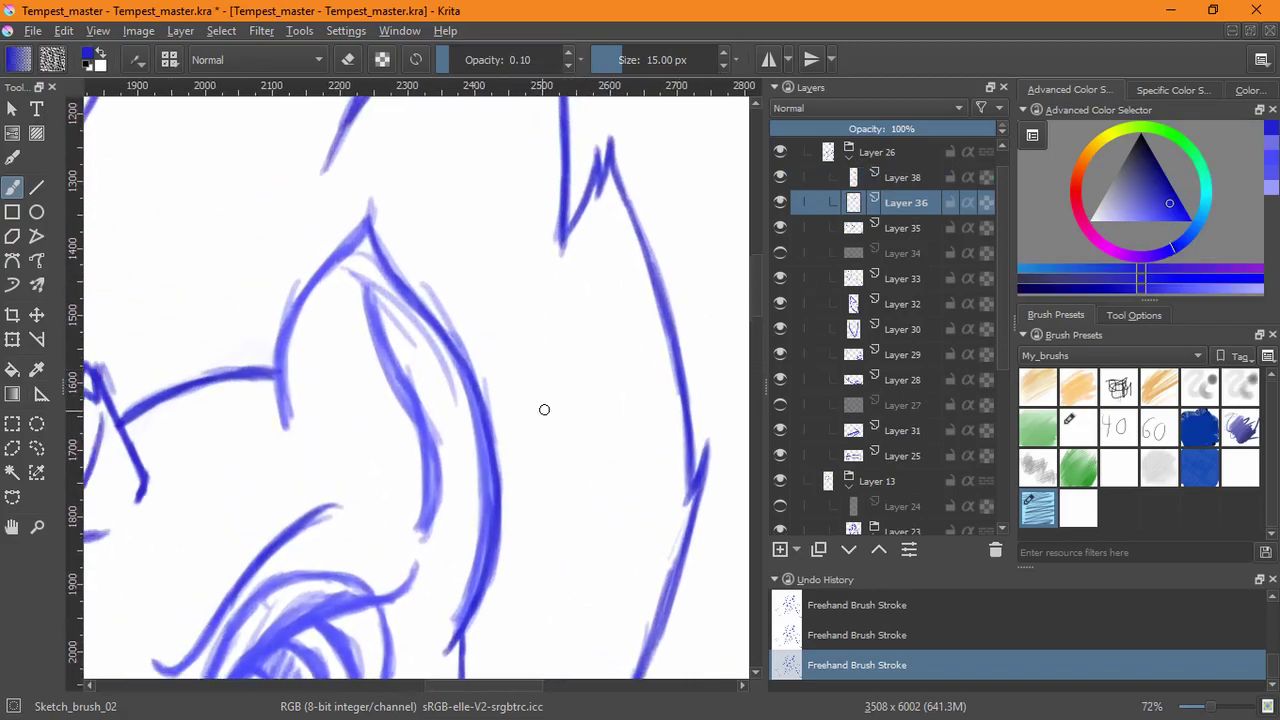
left_click(1078, 420)
key("e")
mouse_move(375, 240)
left_mouse_down()
mouse_move(464, 365)
mouse_move(449, 495)
mouse_move(477, 532)
mouse_move(423, 627)
left_mouse_up()
left_click_drag(481, 528, 490, 360)
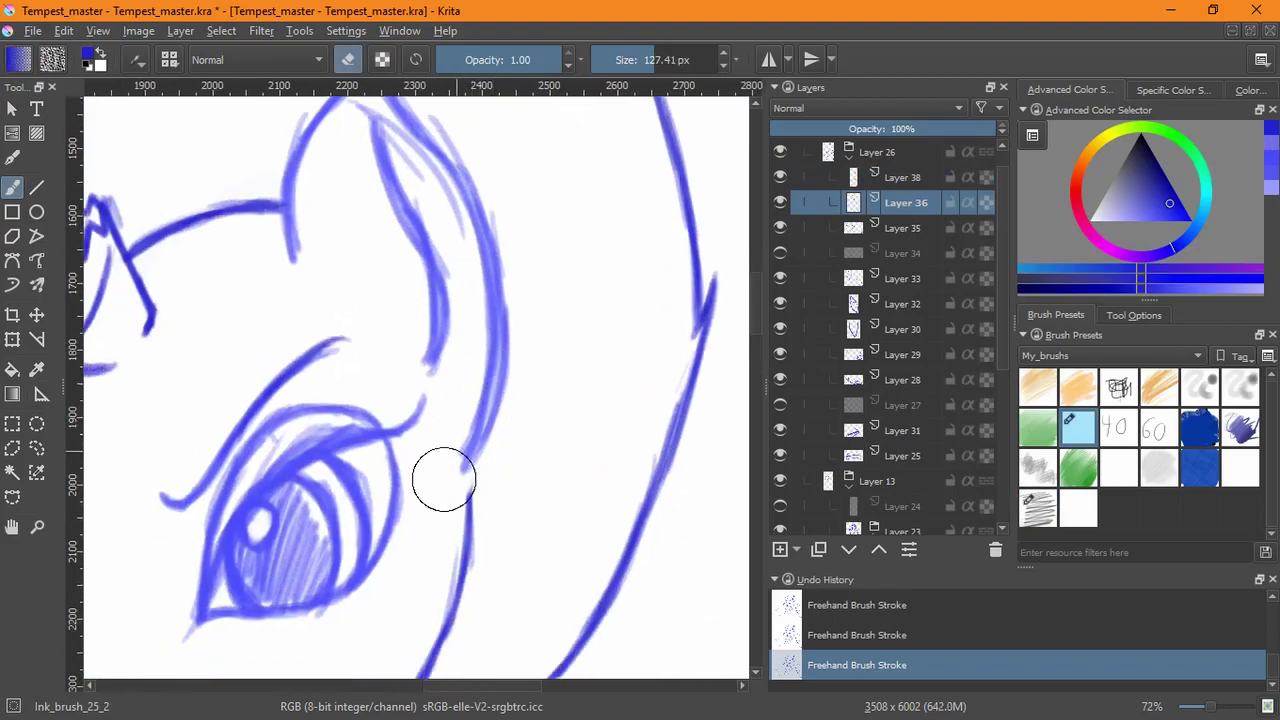
- Redraw the head contour from the near ear's base down the cheek with Sketch_brush_02, and collapse the Layer 26 group
key("slash")
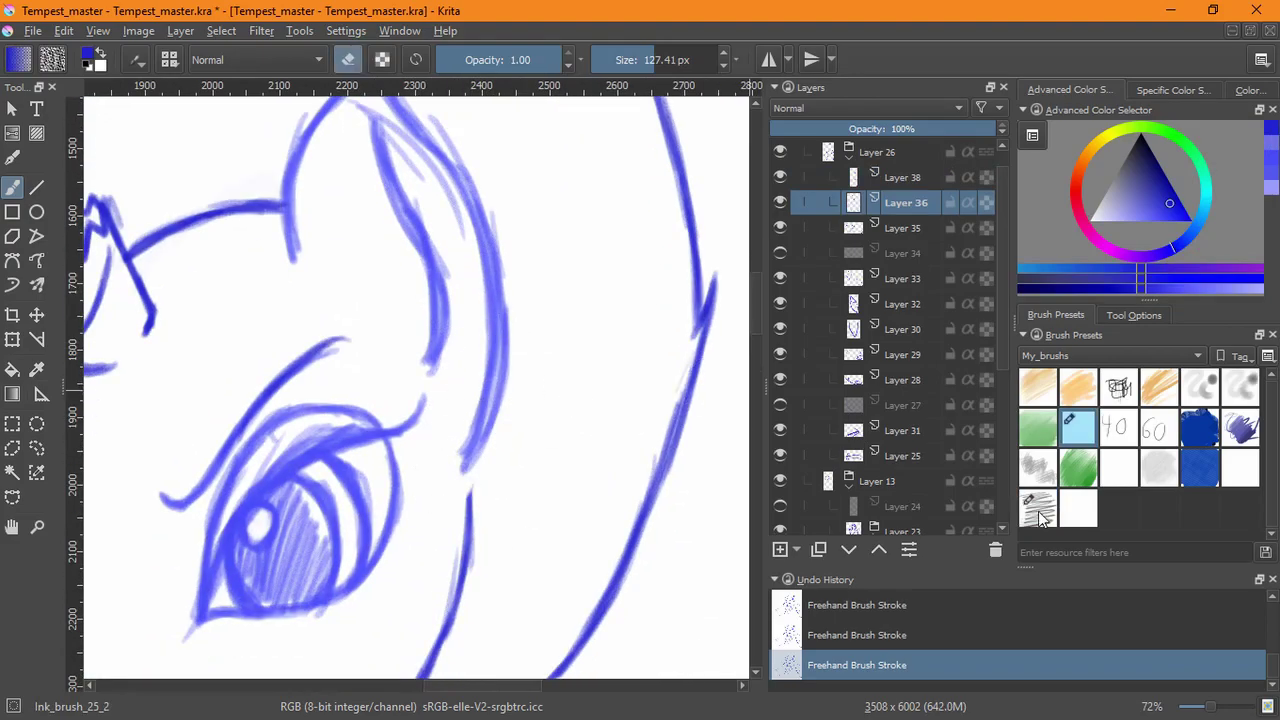
mouse_move(465, 473)
left_mouse_down()
mouse_move(461, 571)
mouse_move(469, 525)
mouse_move(432, 658)
left_mouse_up()
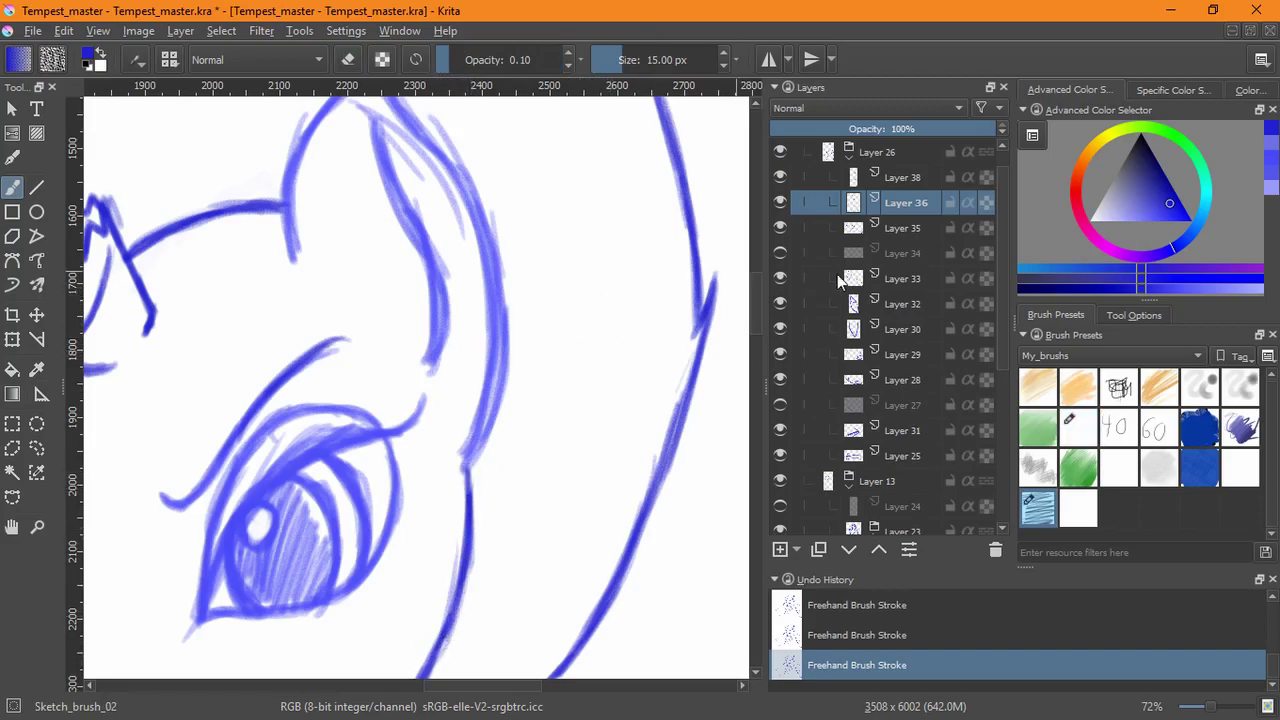
left_click(847, 158)
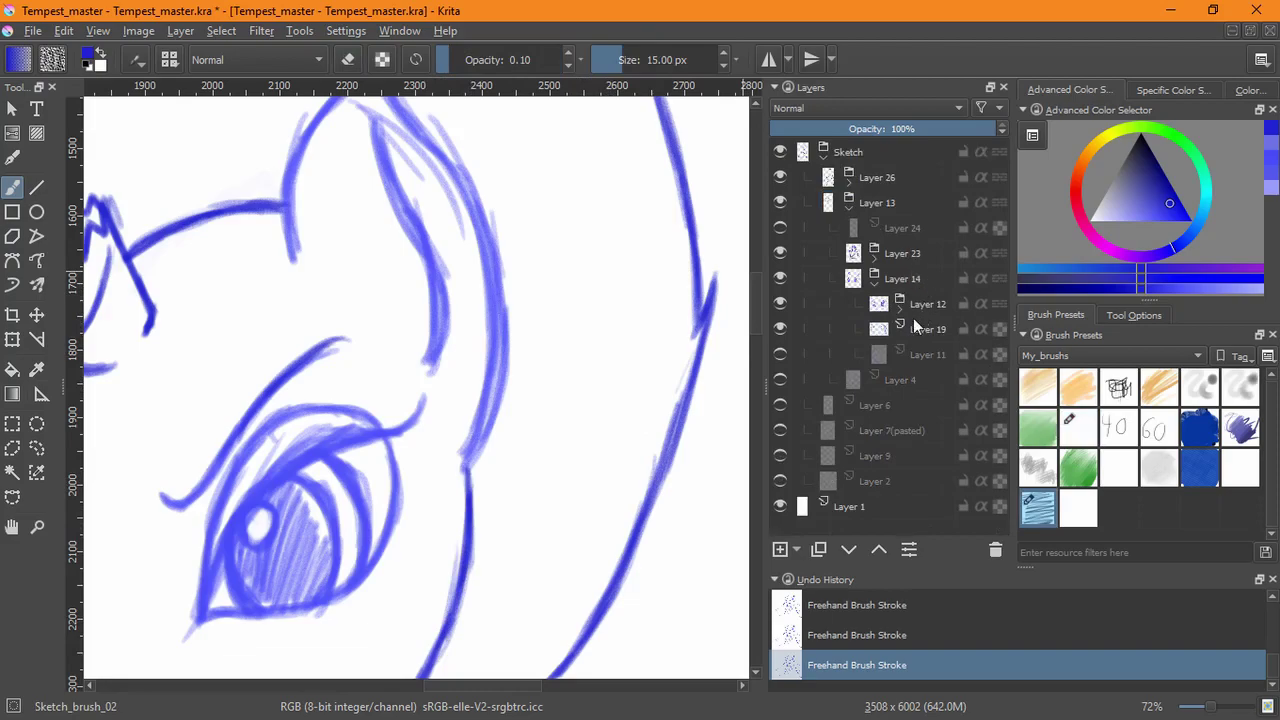
- Add a paint layer above Layer 19 and trace the near ear's outer edge from its tip downward
left_click(783, 332)
left_click(782, 329)
left_click(782, 329)
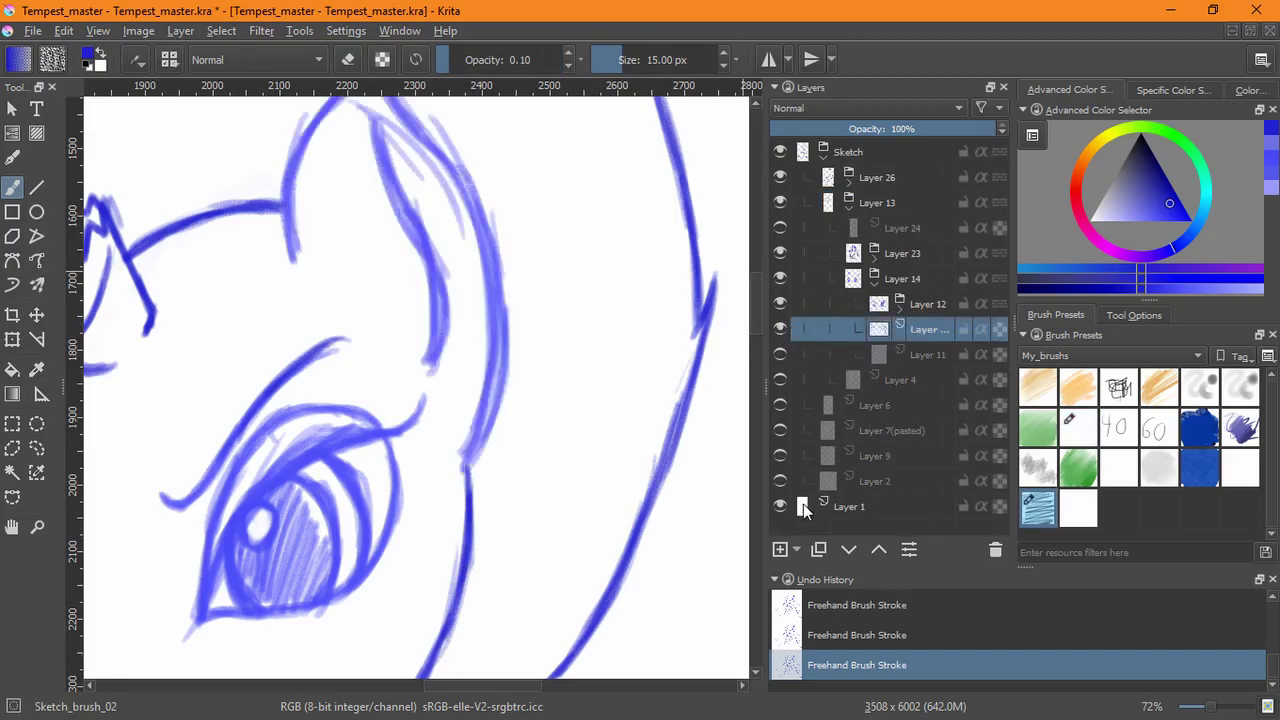
left_click(780, 548)
mouse_move(490, 424)
left_mouse_down()
mouse_move(461, 475)
mouse_move(487, 381)
left_mouse_up()
left_click_drag(494, 304, 489, 396)
mouse_move(476, 225)
left_mouse_down()
mouse_move(495, 318)
mouse_move(491, 276)
mouse_move(529, 343)
left_mouse_up()
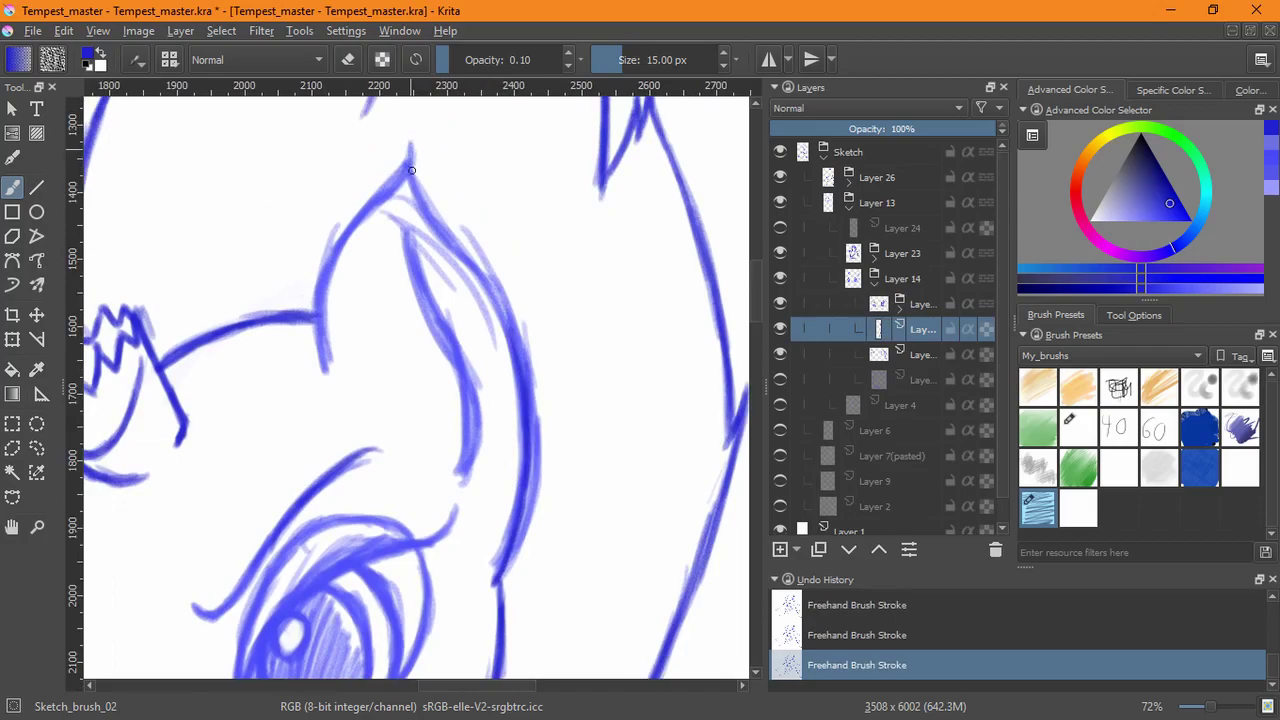
mouse_move(411, 170)
left_mouse_down()
mouse_move(411, 133)
mouse_move(432, 206)
mouse_move(520, 360)
left_mouse_up()
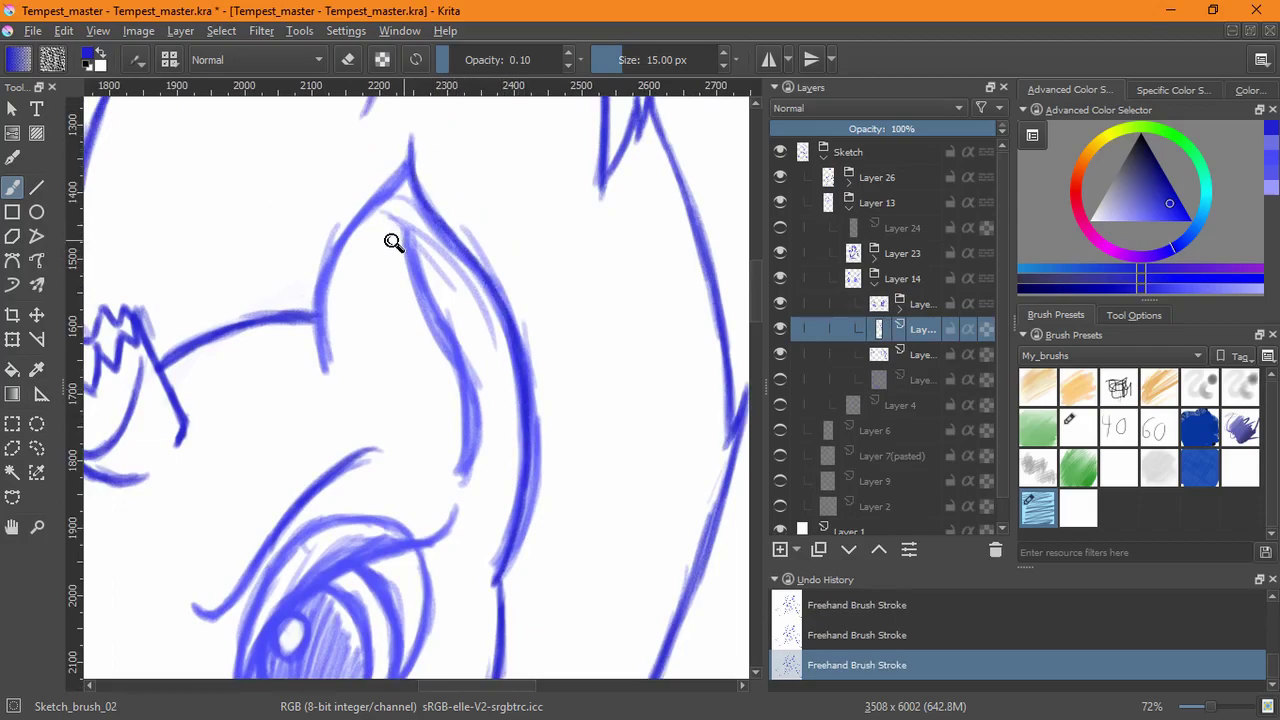
- Trace the near ear's front edge and erase the upper part of the new lines around the ear's tip
left_click_drag(392, 240, 440, 231)
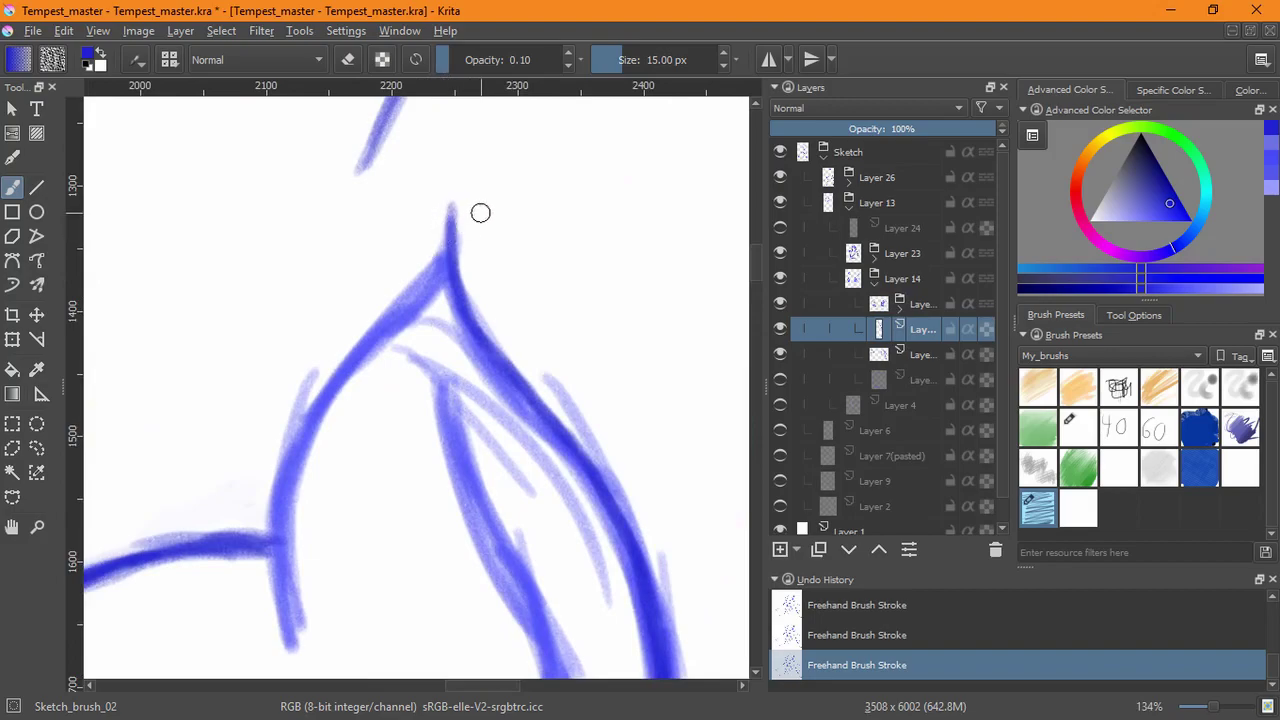
mouse_move(443, 220)
left_mouse_down()
mouse_move(324, 389)
mouse_move(284, 476)
mouse_move(271, 575)
mouse_move(286, 620)
mouse_move(274, 536)
mouse_move(306, 409)
mouse_move(445, 218)
mouse_move(400, 293)
left_mouse_up()
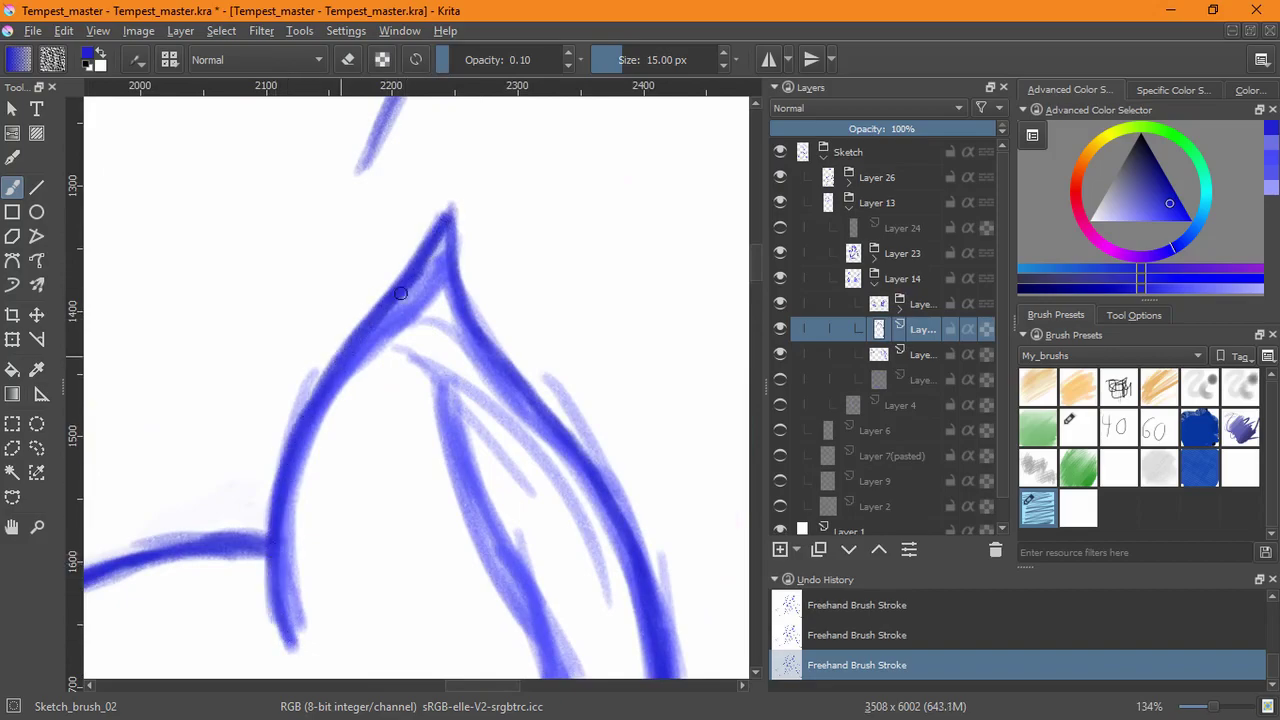
left_click_drag(512, 329, 562, 508)
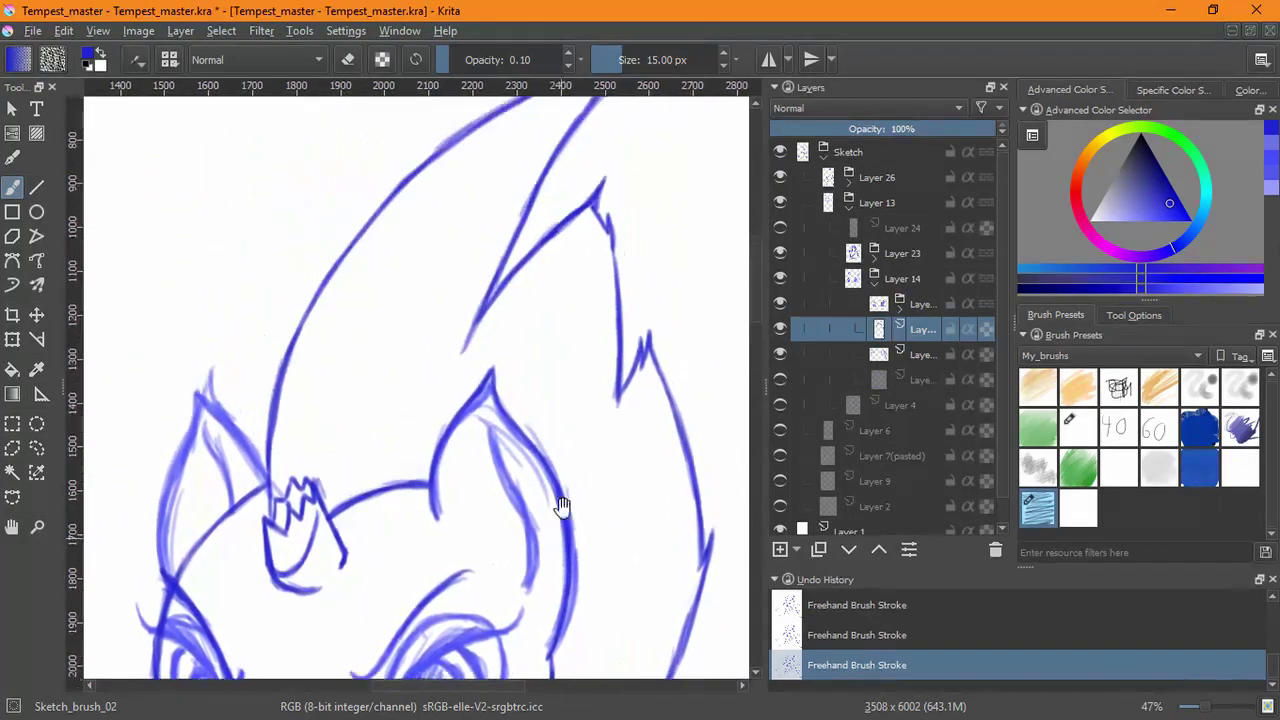
left_click_drag(541, 458, 578, 380)
key("e")
mouse_move(429, 243)
left_mouse_down()
mouse_move(385, 283)
mouse_move(425, 219)
mouse_move(444, 256)
mouse_move(441, 209)
mouse_move(407, 256)
mouse_move(429, 294)
left_mouse_up()
key("e")
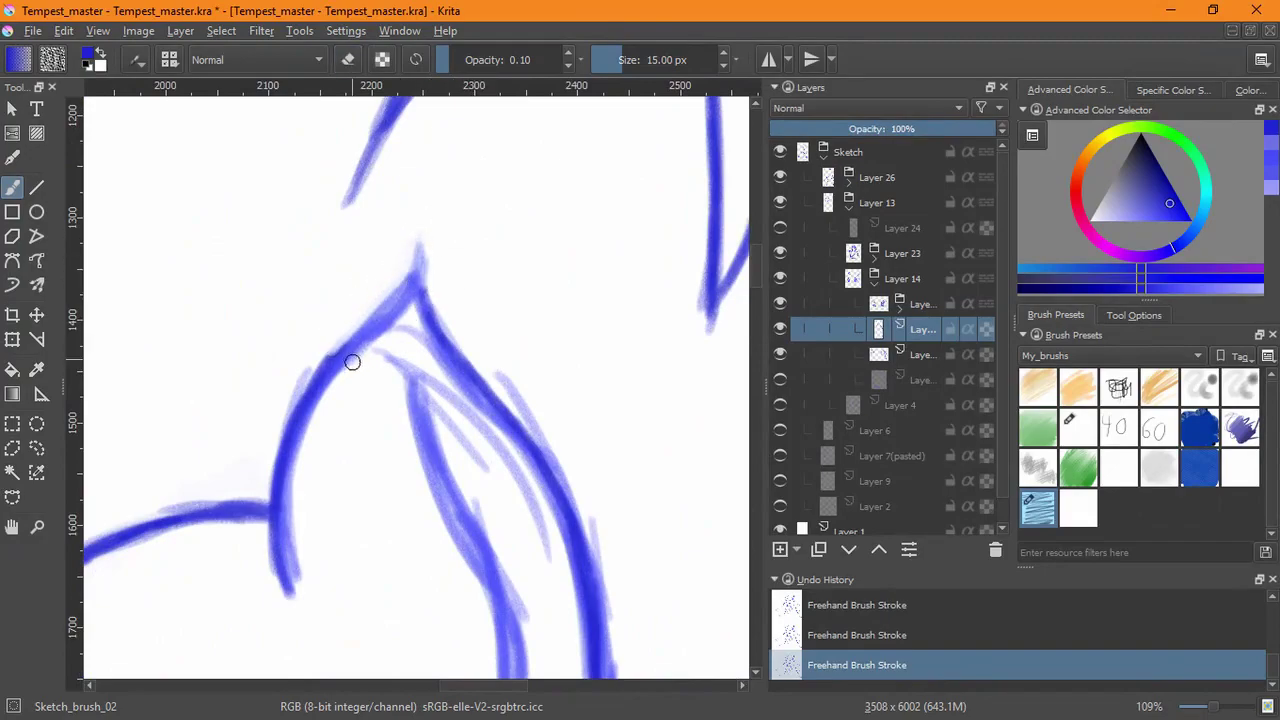
- Redraw the near ear's front edge up to the tip and trace the line inside the ear
mouse_move(333, 368)
left_mouse_down()
mouse_move(411, 281)
mouse_move(429, 308)
mouse_move(402, 283)
mouse_move(356, 344)
left_mouse_up()
left_click_drag(409, 282, 314, 376)
mouse_move(404, 293)
left_mouse_down()
mouse_move(341, 354)
mouse_move(285, 475)
left_mouse_up()
mouse_move(406, 374)
left_mouse_down()
mouse_move(363, 228)
mouse_move(458, 533)
mouse_move(459, 408)
mouse_move(475, 435)
mouse_move(458, 495)
left_mouse_up()
left_click_drag(466, 378, 427, 290)
- Trace both outer edges of the far ear and the line inside it over the rough strokes
left_click_drag(92, 393, 689, 583)
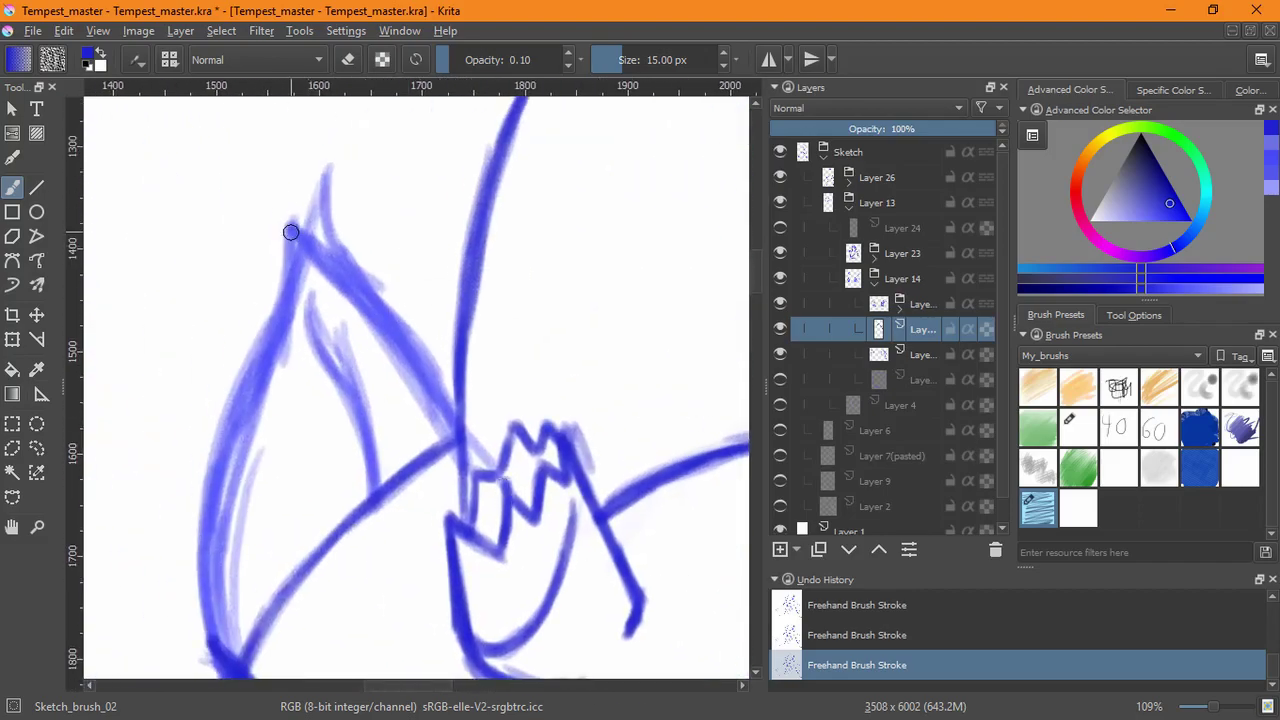
mouse_move(286, 267)
left_mouse_down()
mouse_move(271, 321)
mouse_move(289, 234)
mouse_move(289, 251)
mouse_move(342, 219)
mouse_move(293, 260)
mouse_move(301, 233)
mouse_move(347, 268)
mouse_move(464, 404)
mouse_move(339, 271)
mouse_move(408, 340)
left_mouse_up()
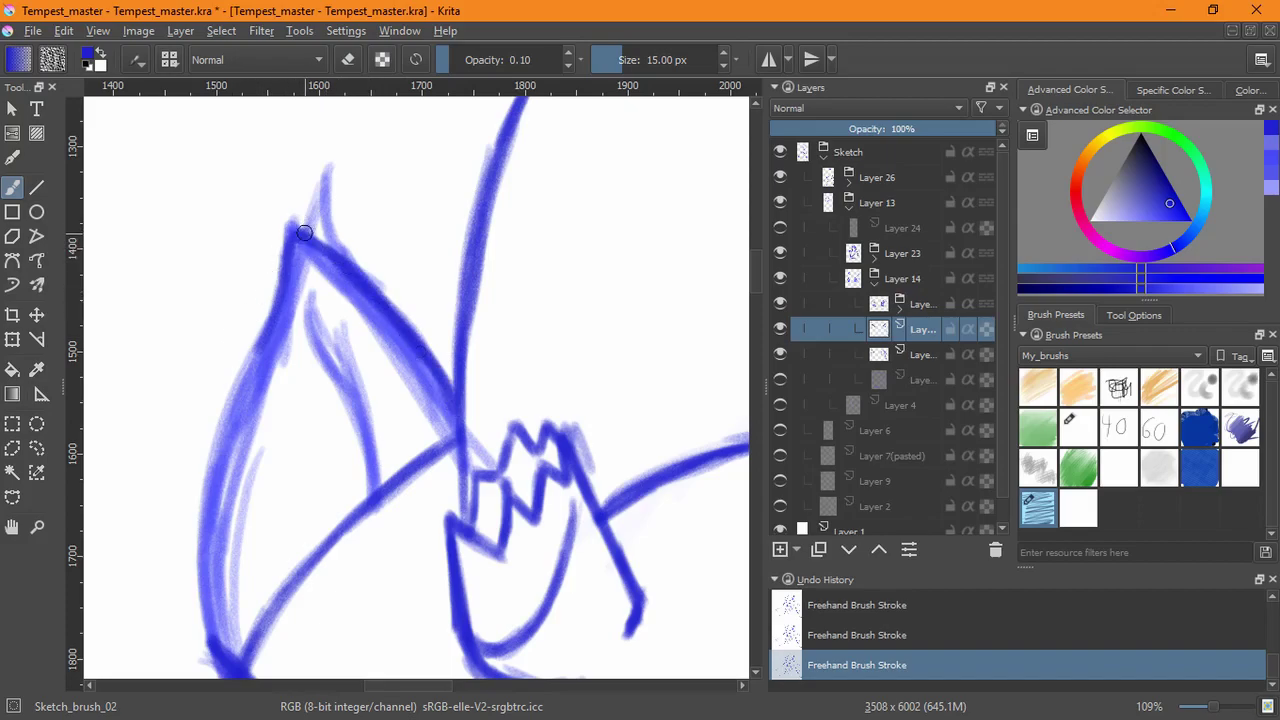
mouse_move(286, 263)
left_mouse_down()
mouse_move(222, 427)
mouse_move(206, 654)
mouse_move(228, 668)
mouse_move(213, 644)
mouse_move(209, 536)
mouse_move(280, 323)
left_mouse_up()
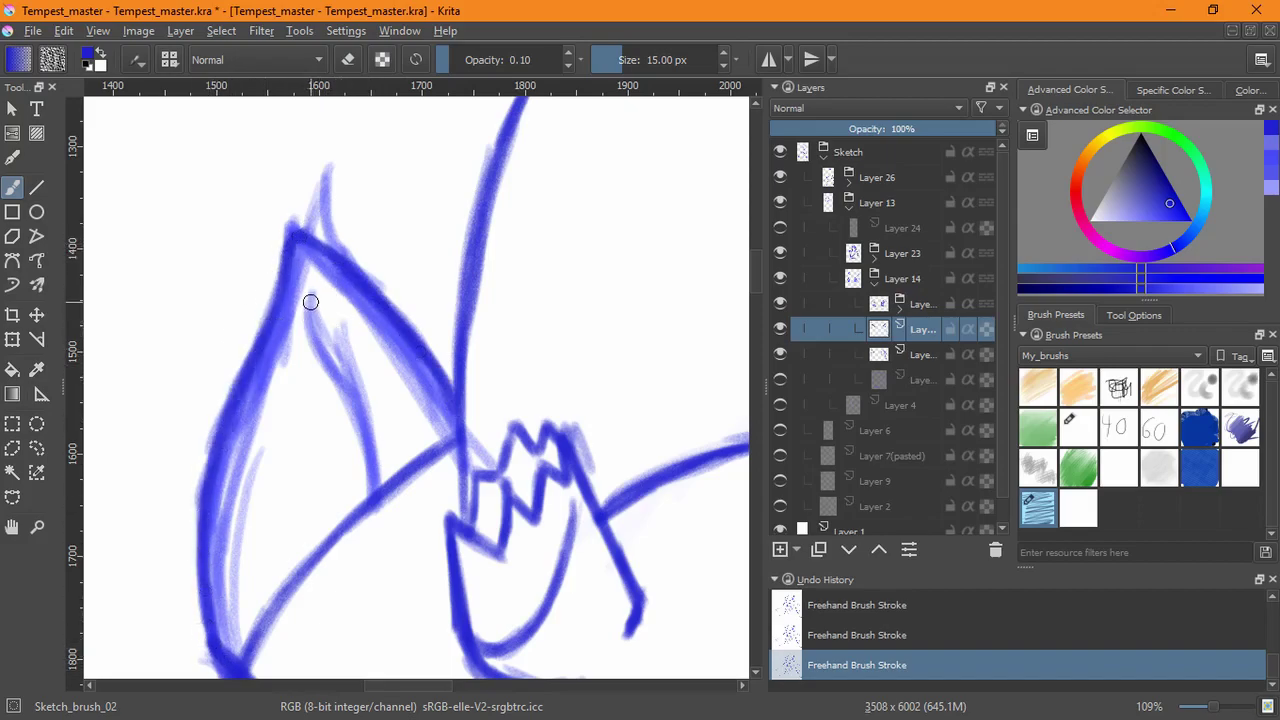
mouse_move(312, 281)
left_mouse_down()
mouse_move(362, 430)
mouse_move(365, 492)
mouse_move(310, 292)
mouse_move(368, 478)
left_mouse_up()
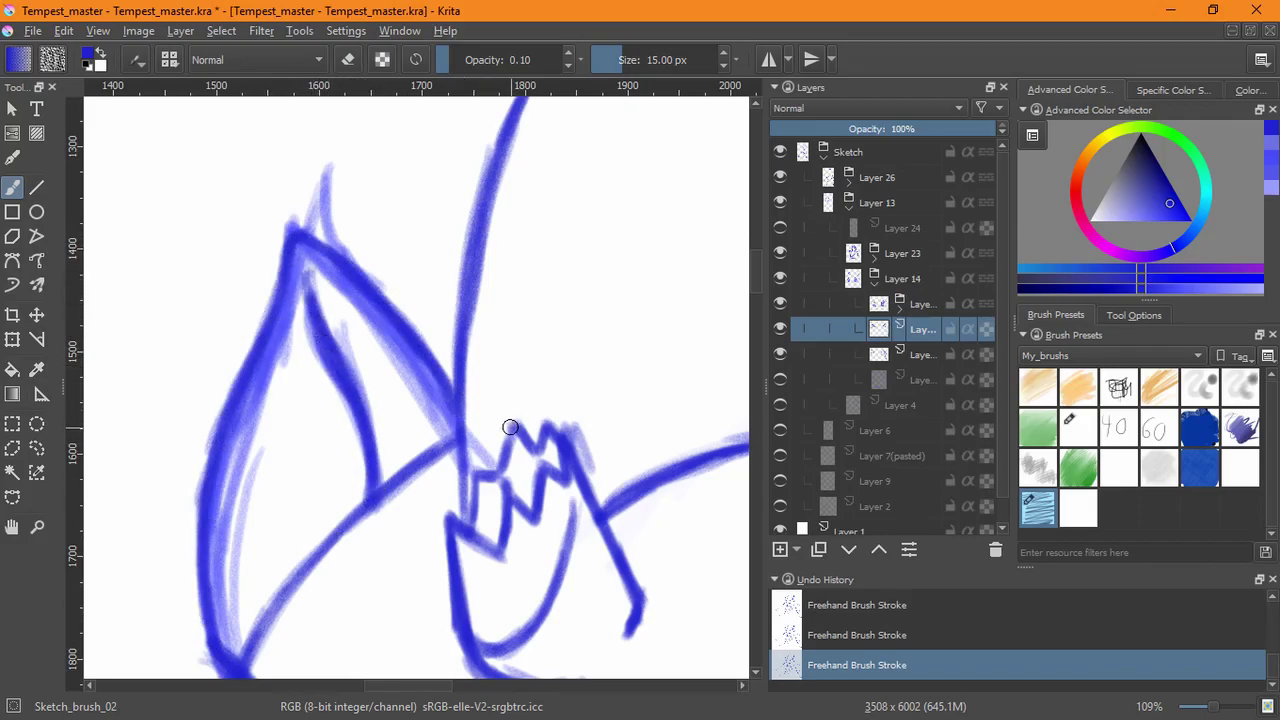
- Hide Layer 19 with the rough ear strokes and check the cleaned ears on the whole head
left_click(780, 354)
mouse_move(202, 649)
left_mouse_down()
mouse_move(223, 551)
mouse_move(243, 588)
mouse_move(242, 362)
left_mouse_up()
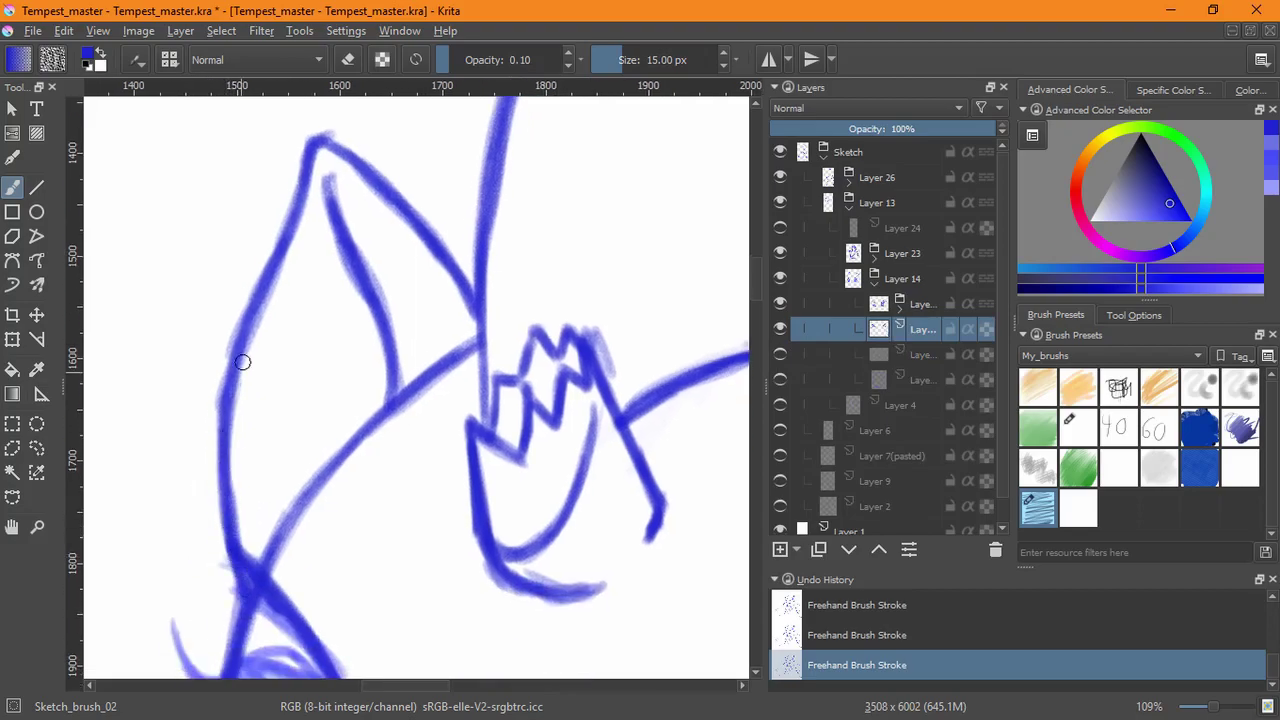
left_click_drag(700, 430, 401, 441)
mouse_move(495, 458)
left_mouse_down()
mouse_move(480, 534)
mouse_move(509, 576)
mouse_move(547, 442)
left_mouse_up()
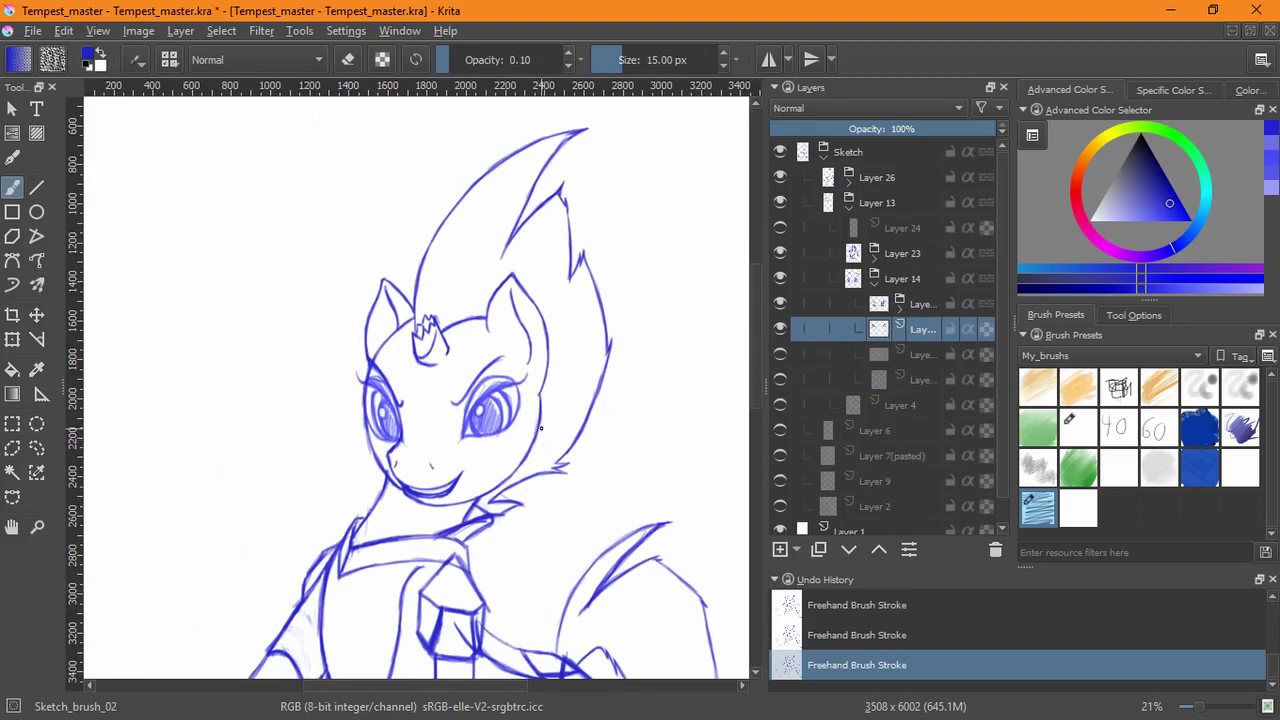
scroll(514, 464, "up", 4)
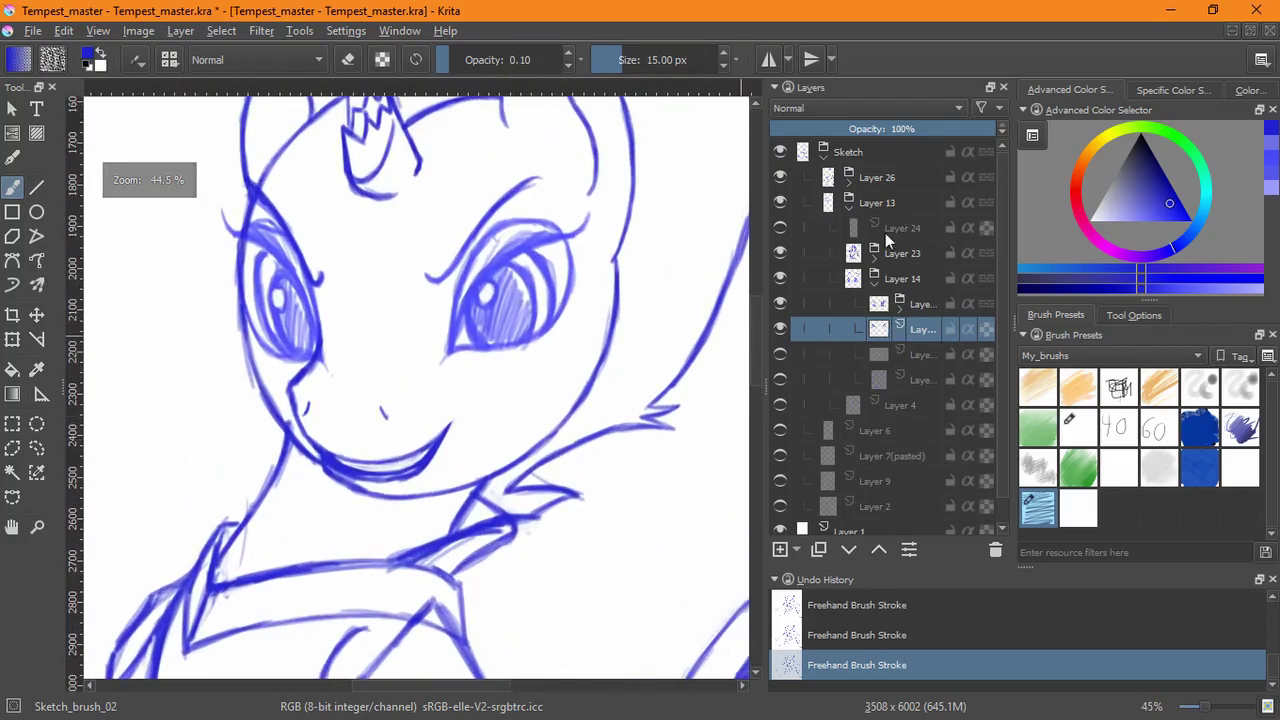
- Look through the Layer 26, Layer 13 and Layer 14 groups and open Layer 12 and Layer 37 to find the eye layers
left_click(875, 282)
left_click(849, 184)
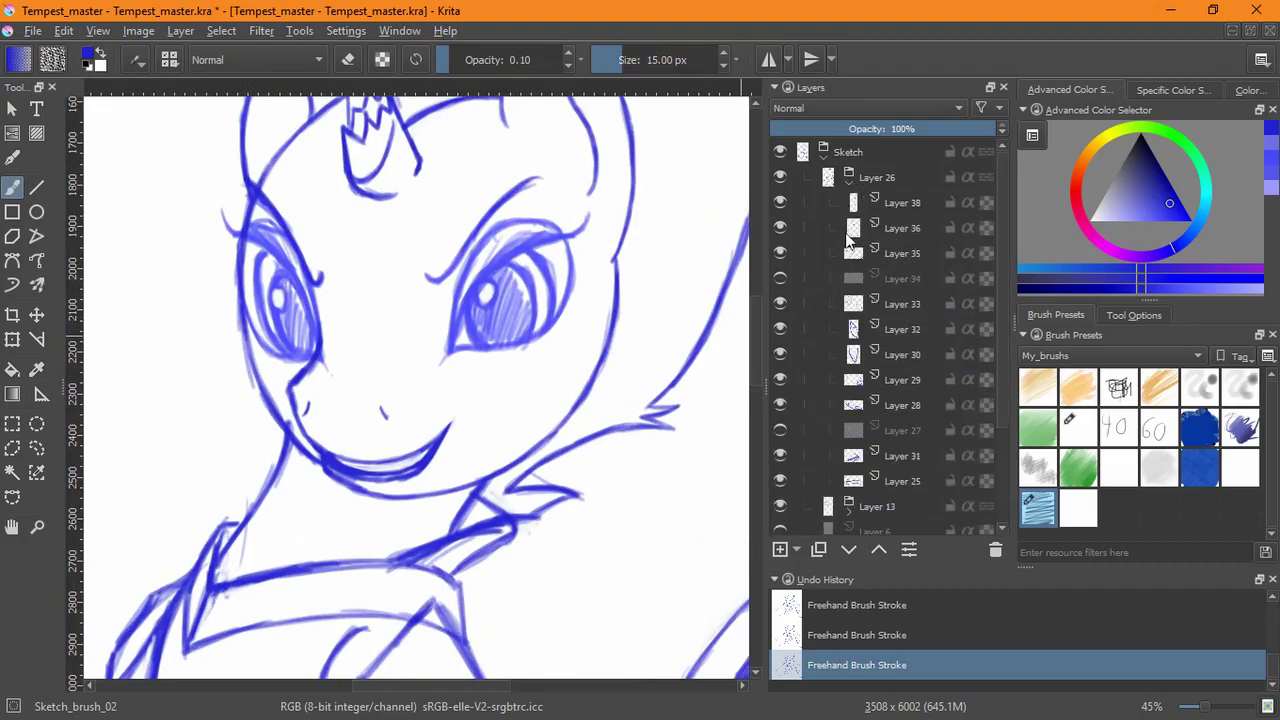
left_click(849, 184)
left_click(849, 208)
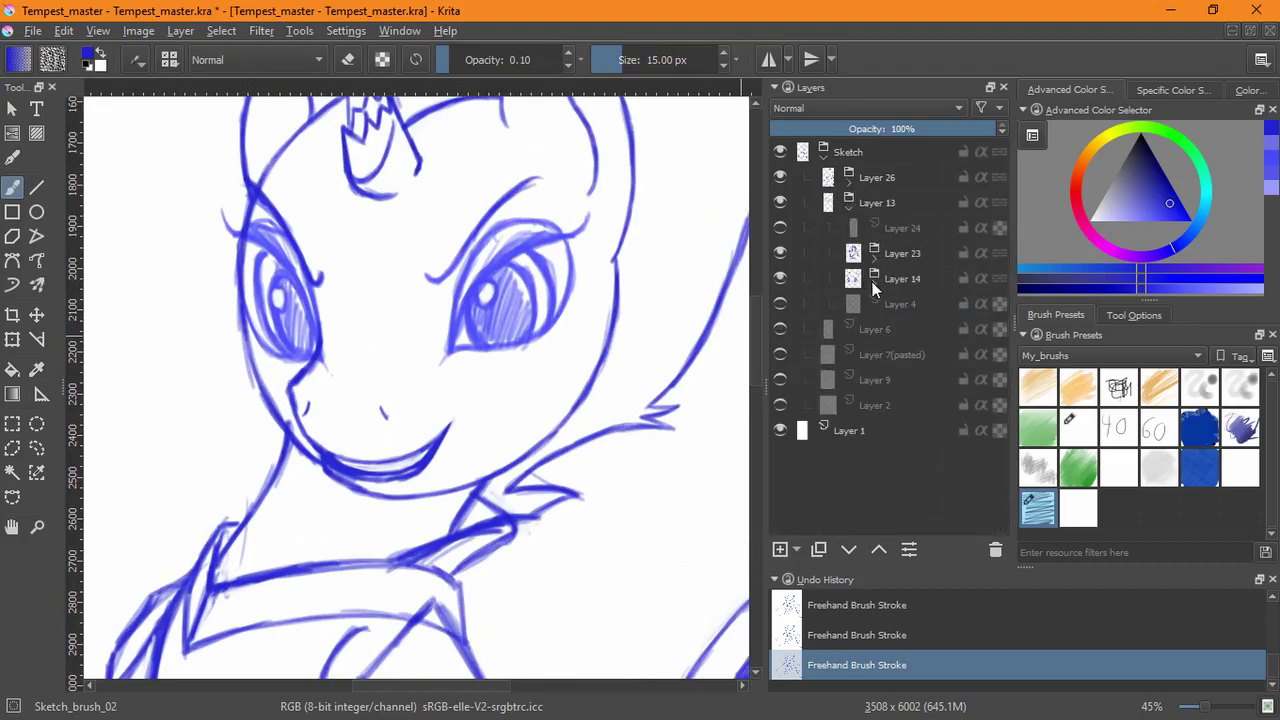
left_click(874, 281)
left_click(899, 304)
left_click(780, 356)
left_click(780, 356)
left_click(924, 358)
- Hide the Layer 17 group with the iris lines, and identify and select the layer holding the far eye's outline
left_click(780, 380)
left_click(780, 380)
left_click(780, 380)
left_click(780, 380)
left_click(780, 380)
left_click(778, 400)
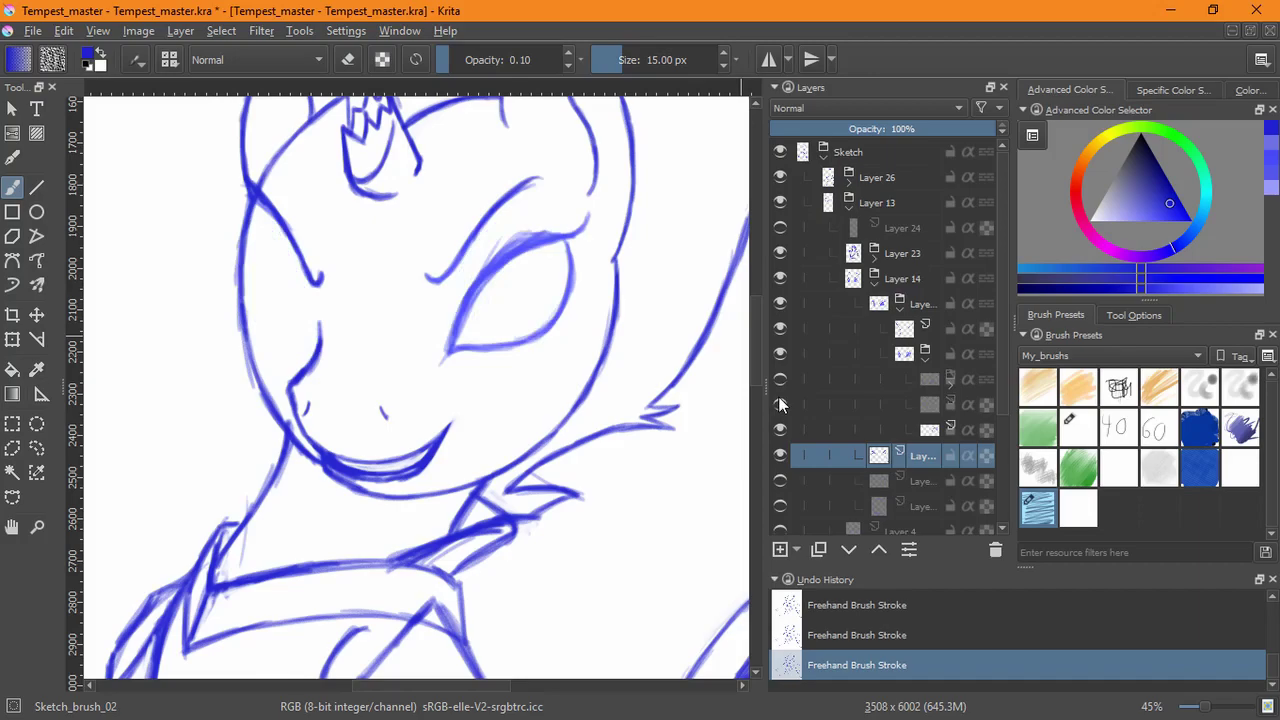
left_click(778, 400)
left_click(930, 415)
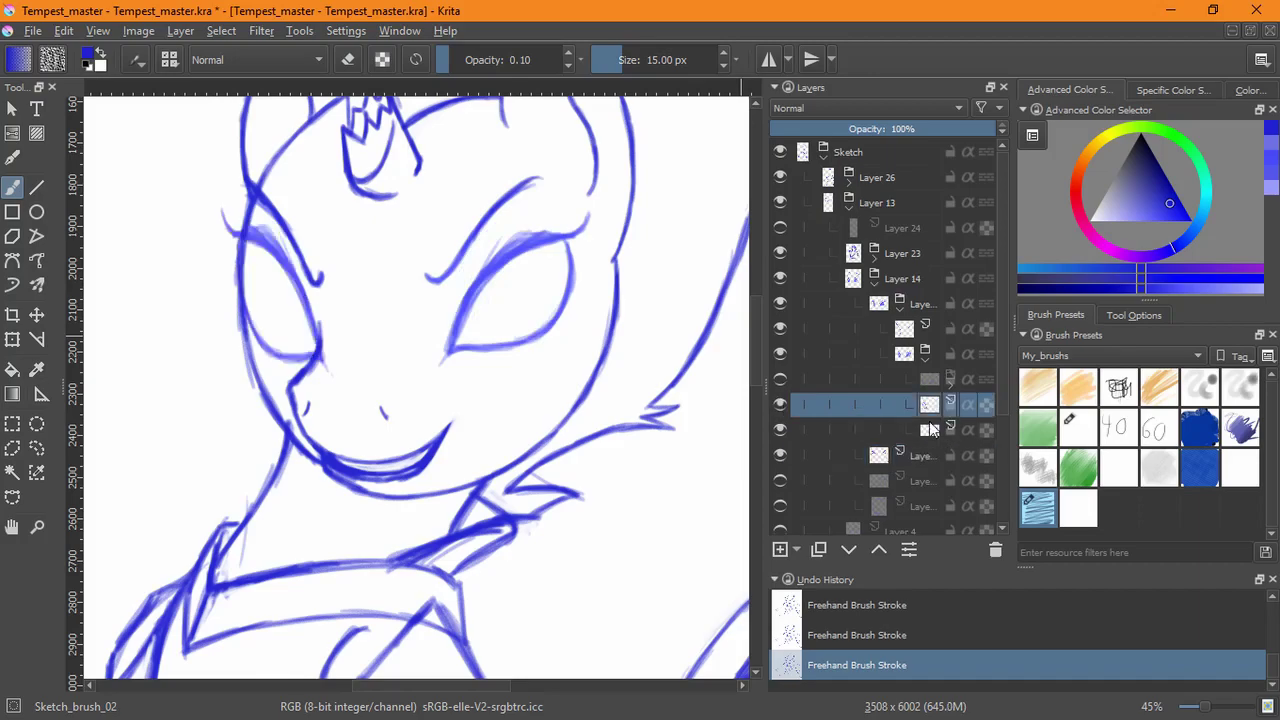
mouse_move(929, 422)
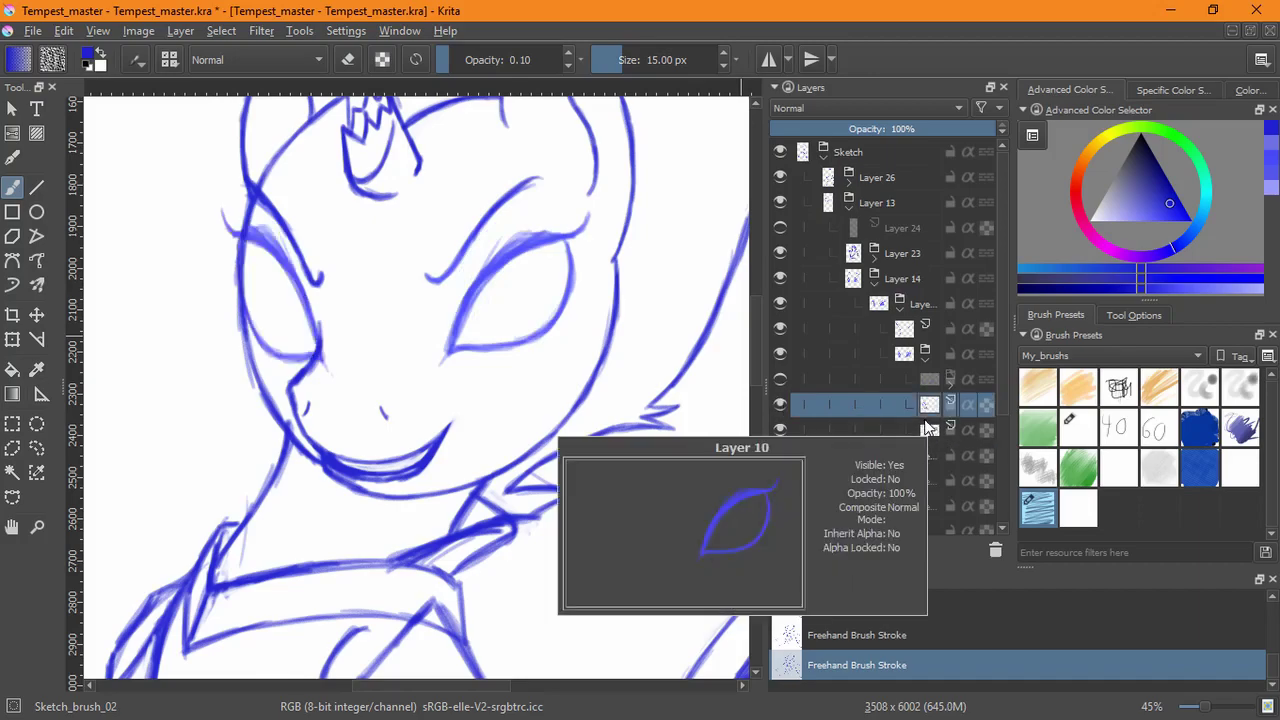
- Add a transparency mask to the far eye's outline layer and paint black to mask excess strokes along its upper lid
left_click(795, 551)
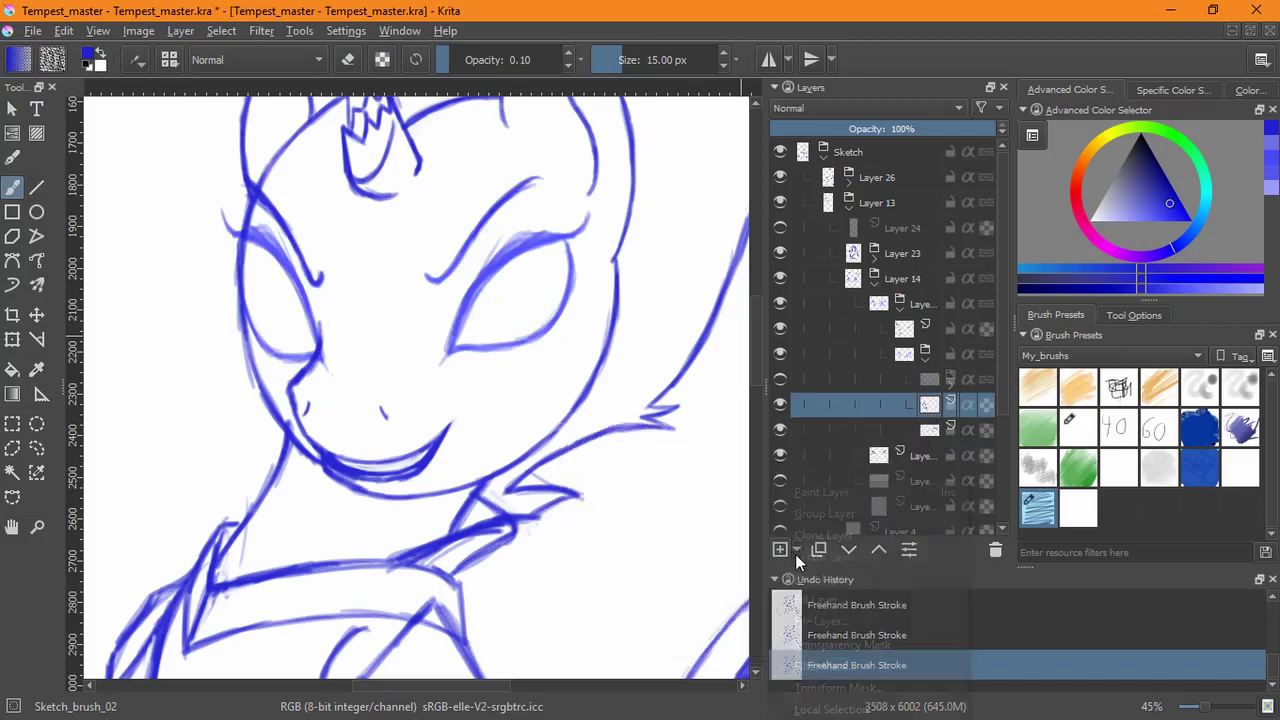
left_click(830, 650)
left_click(86, 64)
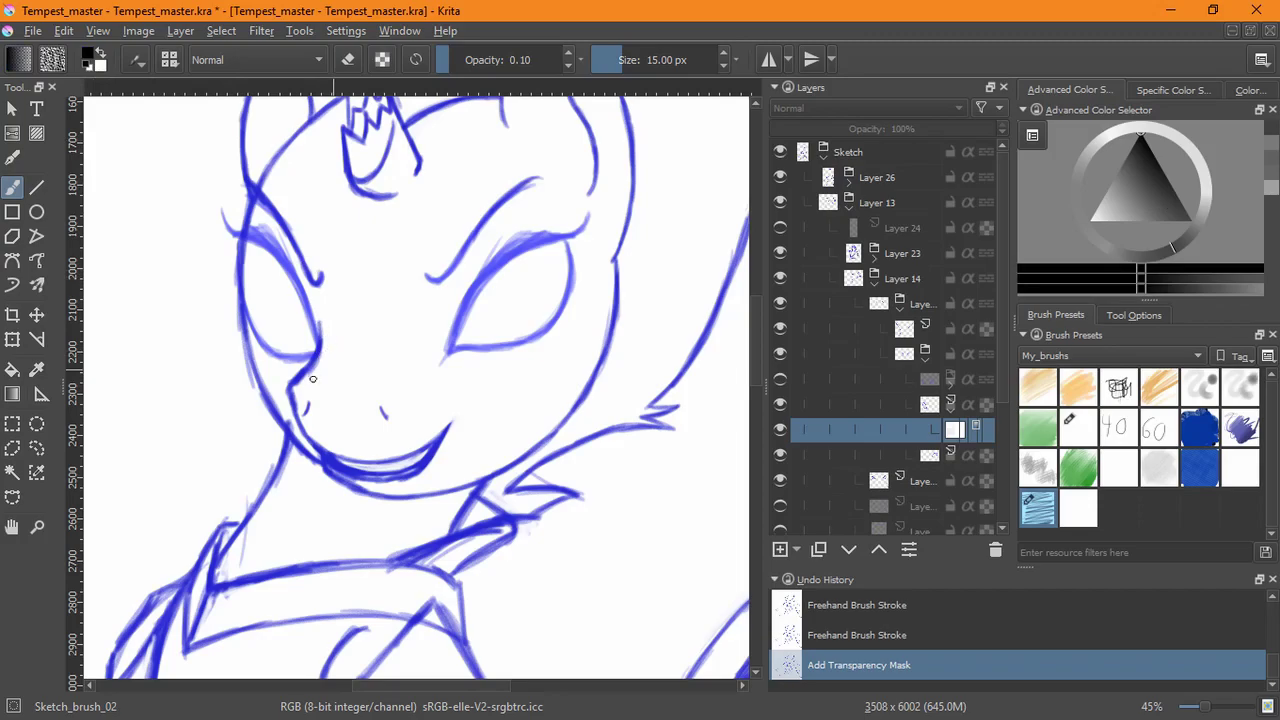
left_click_drag(312, 379, 348, 354)
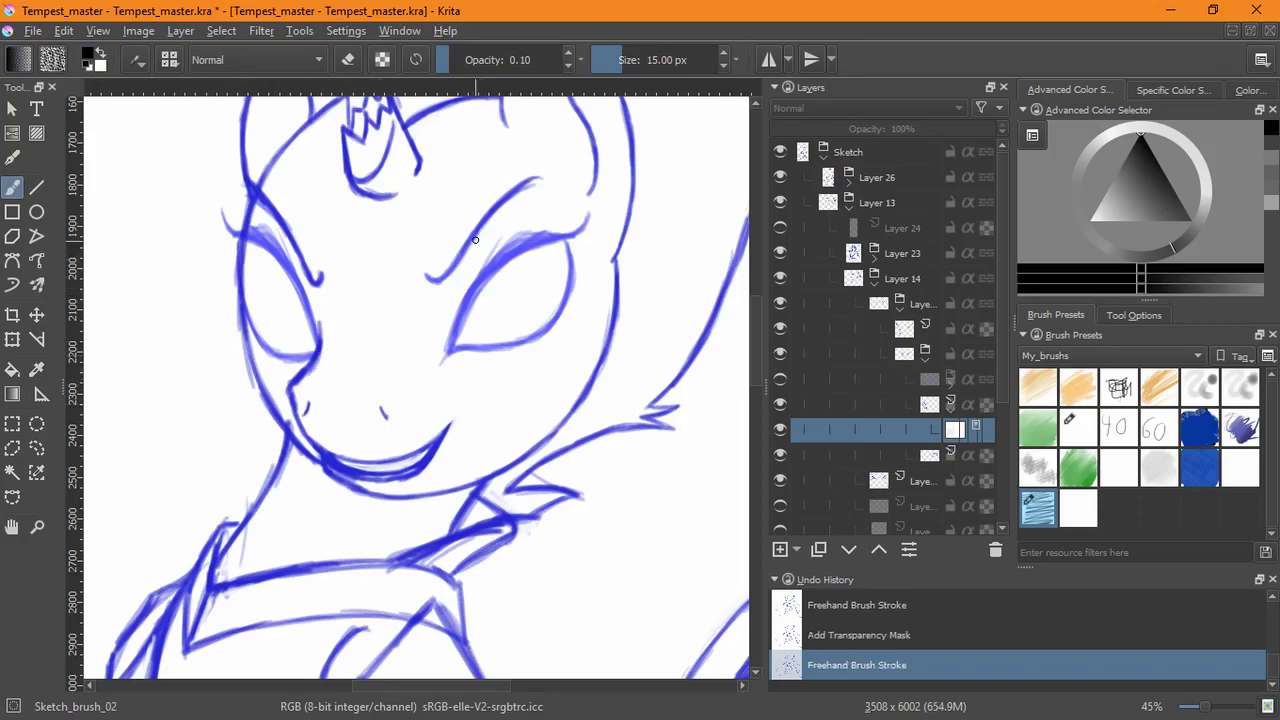
left_click_drag(477, 245, 545, 295)
left_click_drag(275, 234, 295, 255)
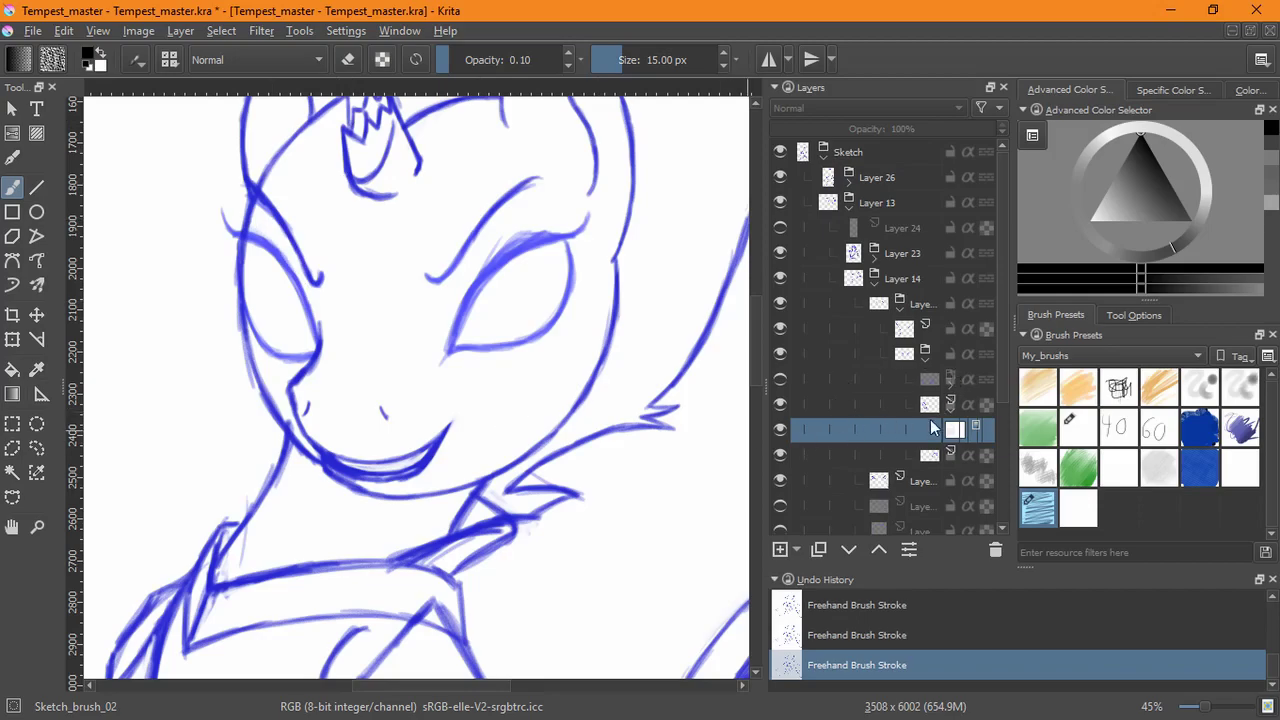
- Show the Layer 17 group, widen the layer list to read the nested names, and collapse the far eye layer's mask
left_click(785, 379)
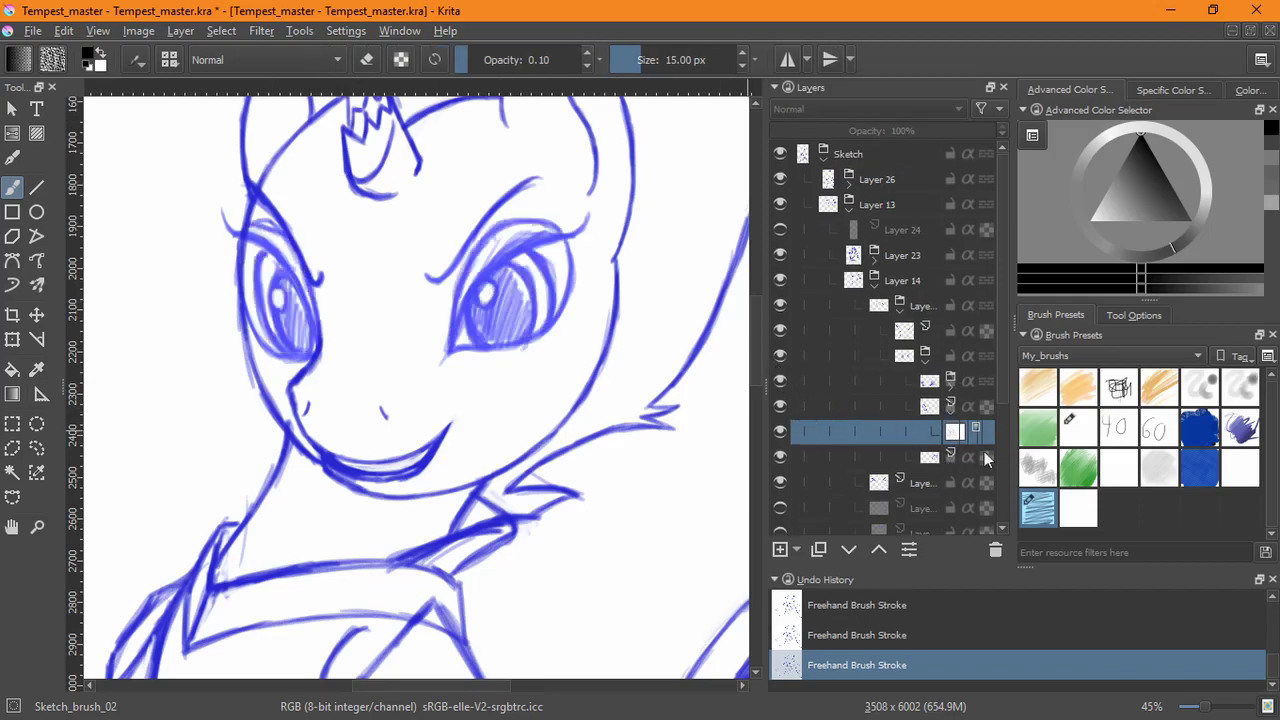
left_click_drag(1013, 440, 1070, 437)
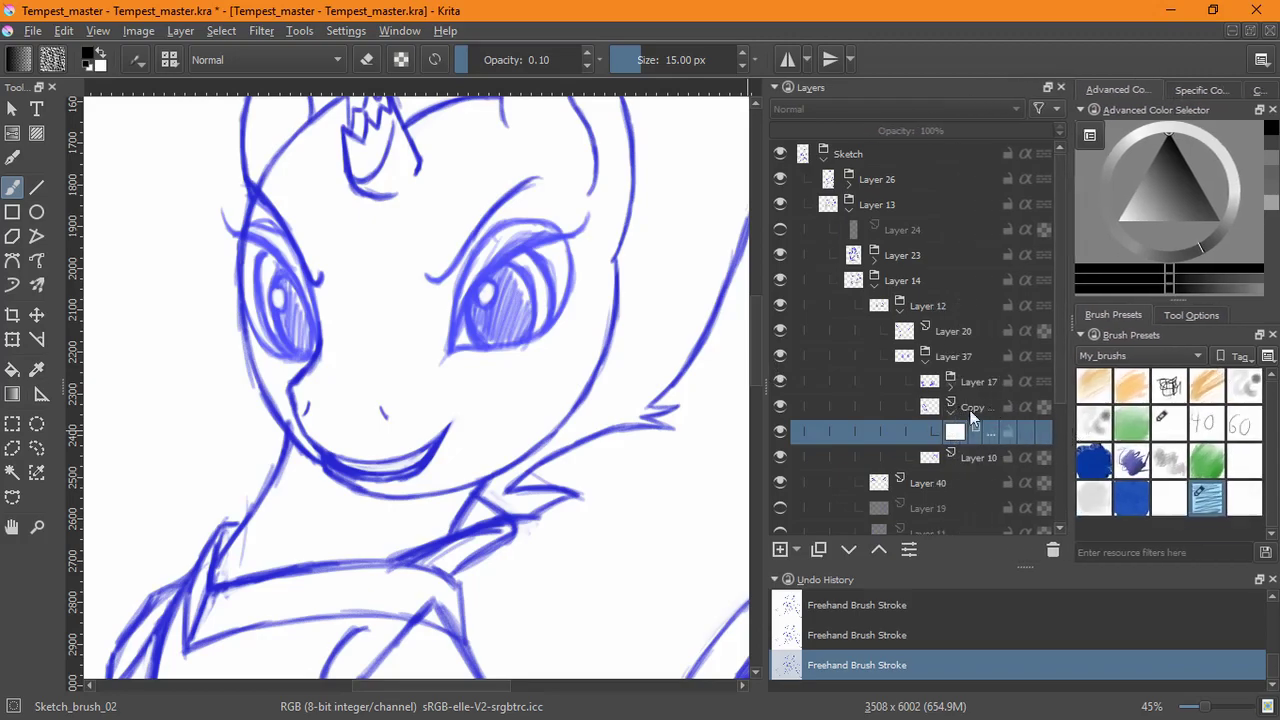
left_click(951, 412)
left_click_drag(1069, 421, 1045, 431)
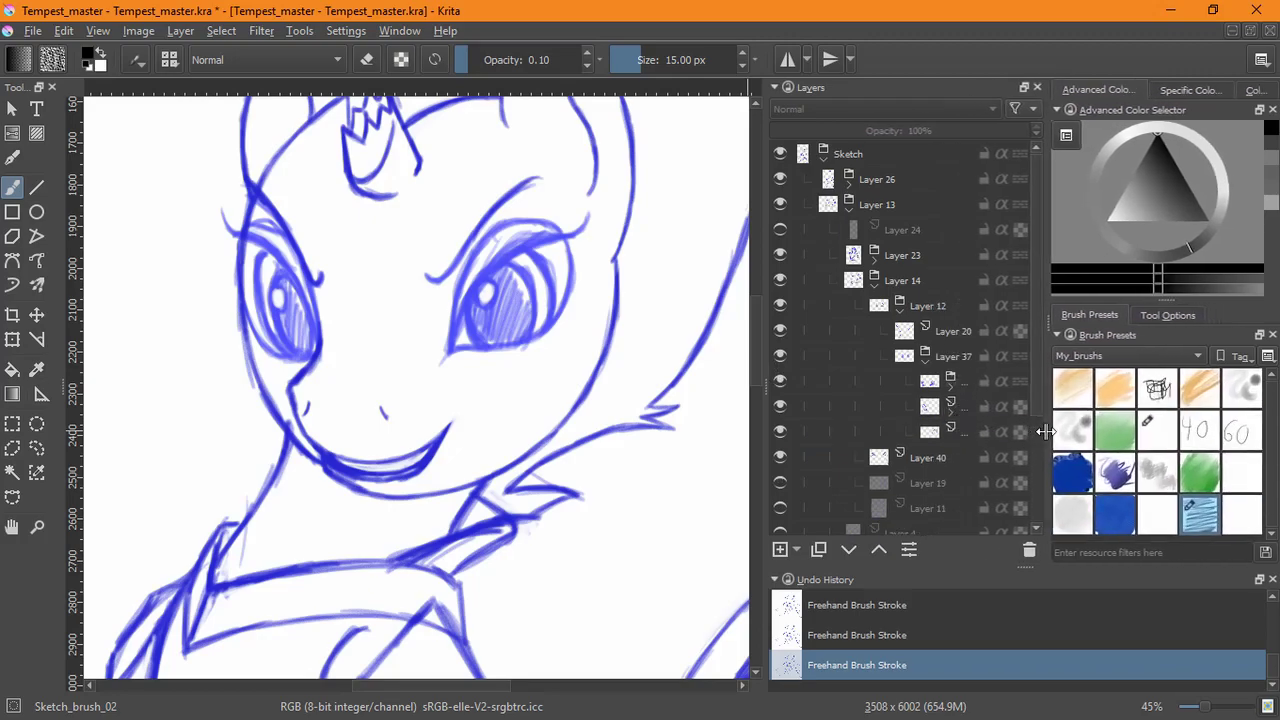
- Hide Layer 17, add a transparency mask to Layer 10, and mask the excess strokes along the near eye's upper lid
left_click(781, 380)
left_click(781, 379)
left_click(780, 382)
left_click(780, 431)
left_click(780, 431)
left_click(910, 431)
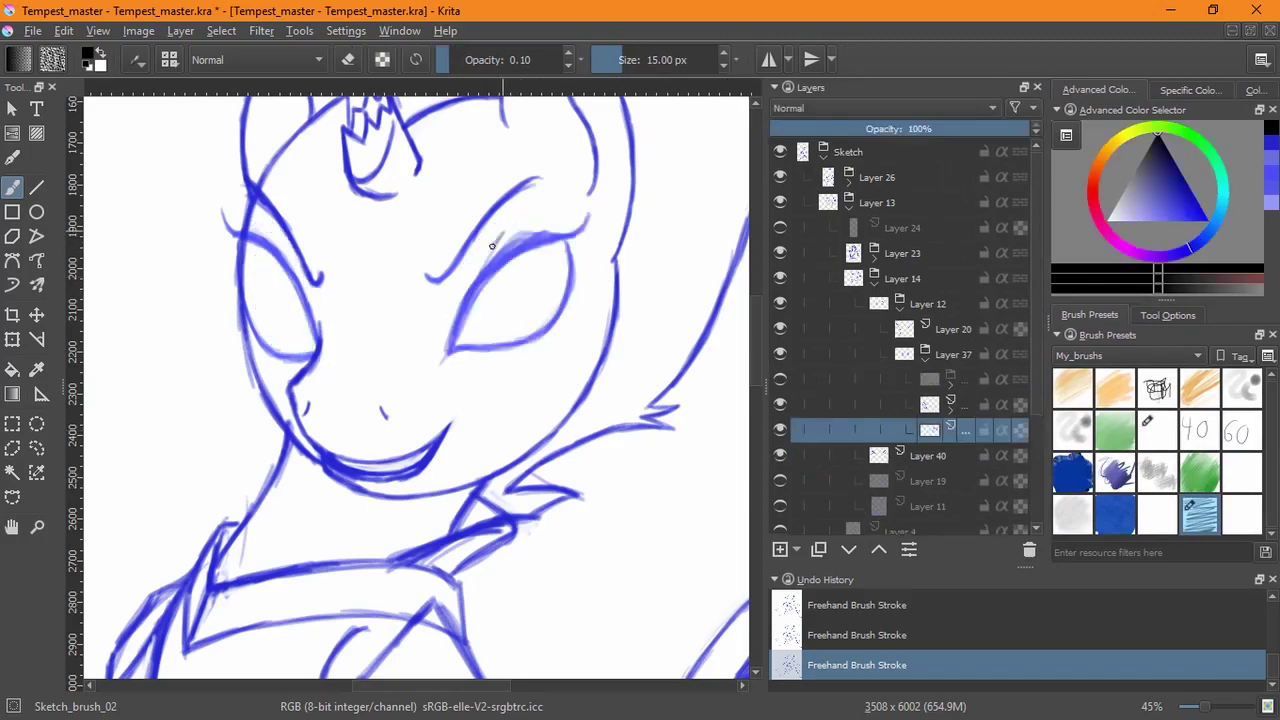
left_click(796, 550)
left_click(849, 651)
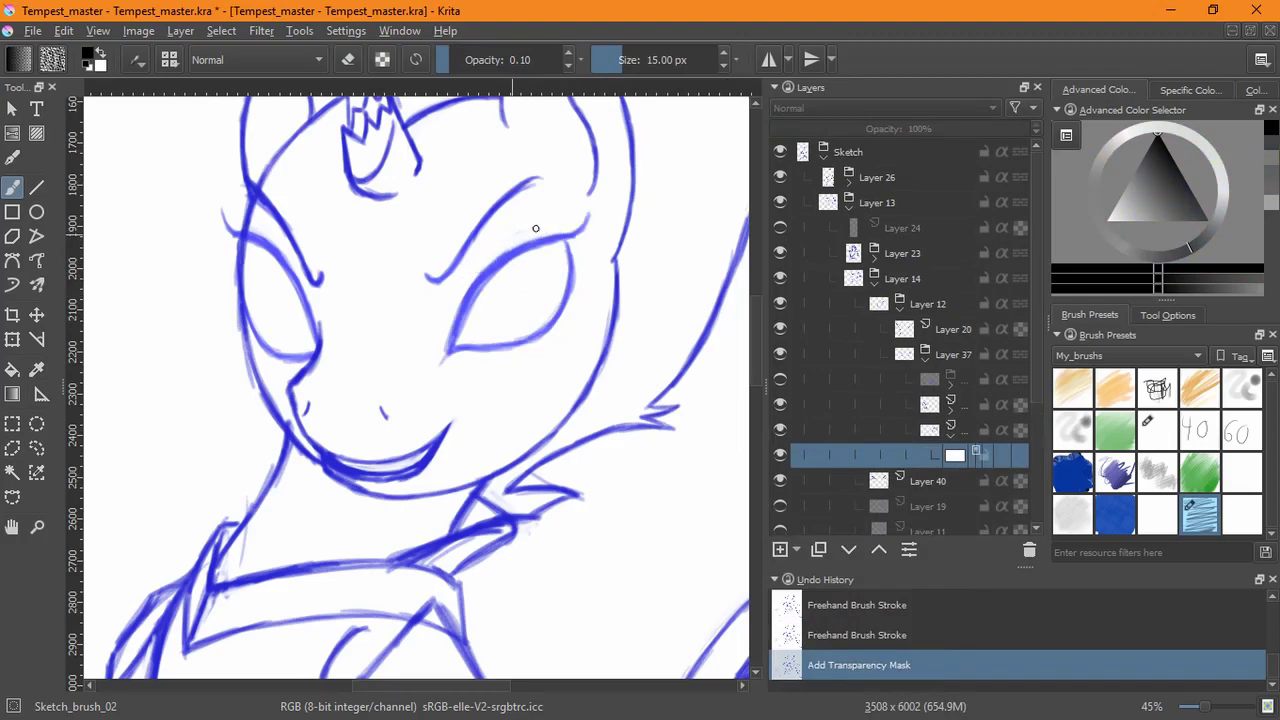
left_click_drag(513, 238, 532, 236)
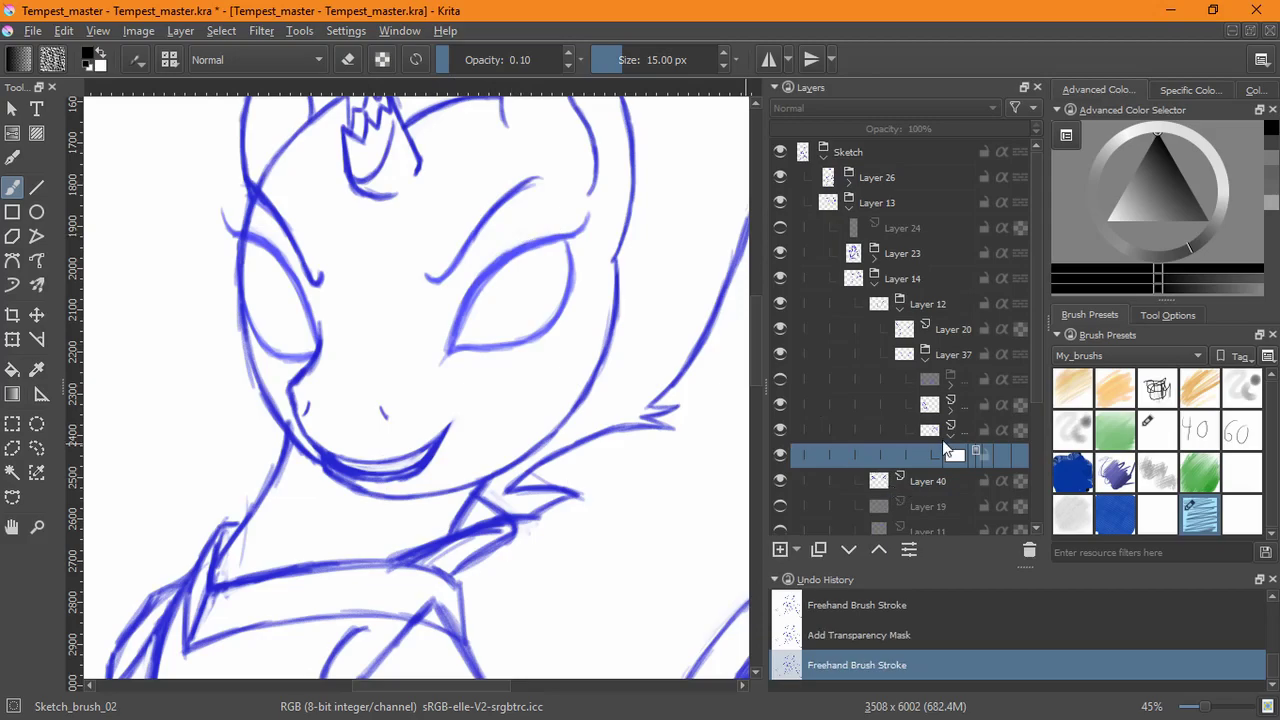
left_click_drag(945, 452, 942, 457)
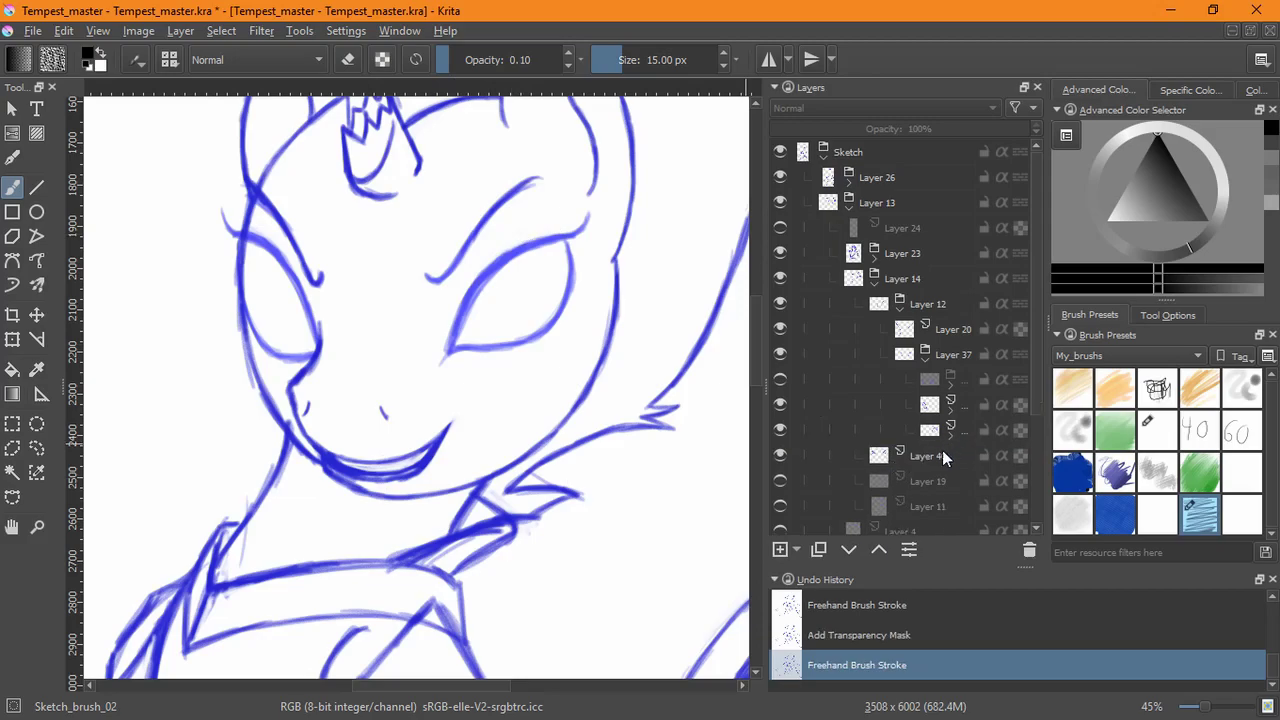
- Show and expand the Layer 17 group and add a transparency mask to its topmost layer with the eyelid crease lines
left_click(781, 379)
left_click(951, 387)
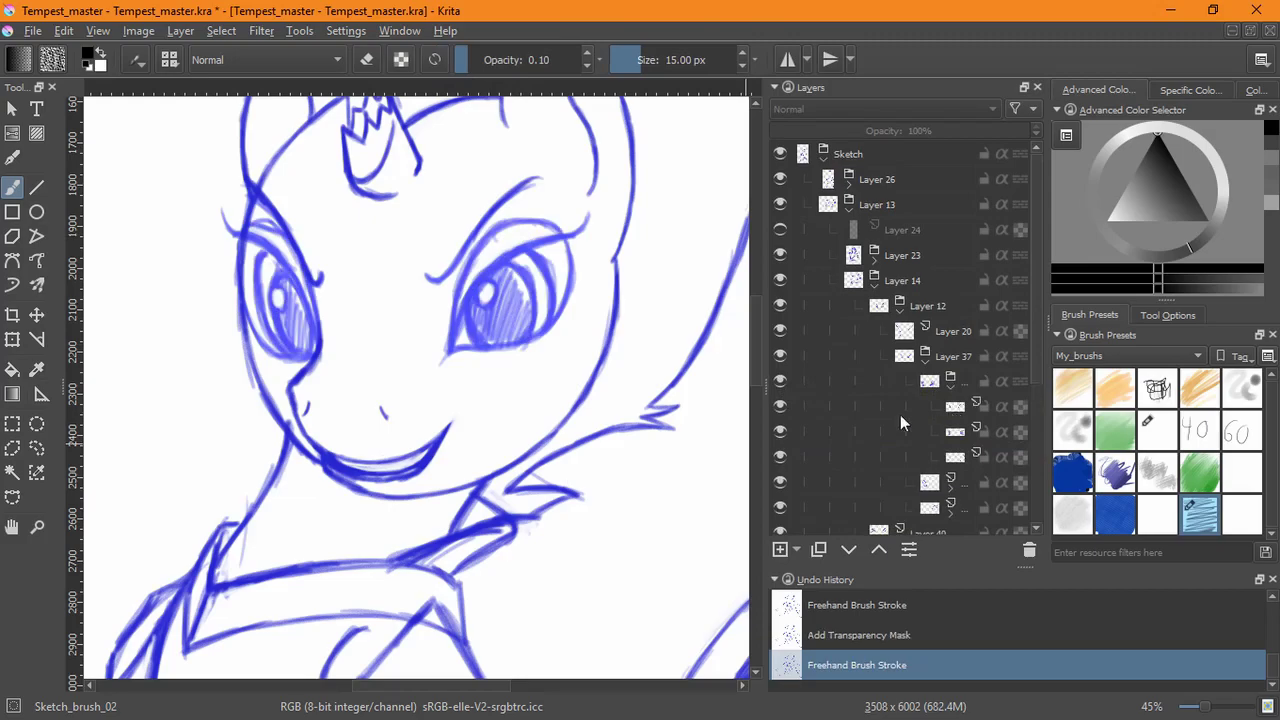
left_click(927, 414)
left_click(781, 404)
left_click(781, 405)
left_click(496, 242)
key("ctrl+z")
left_click(797, 550)
left_click(826, 646)
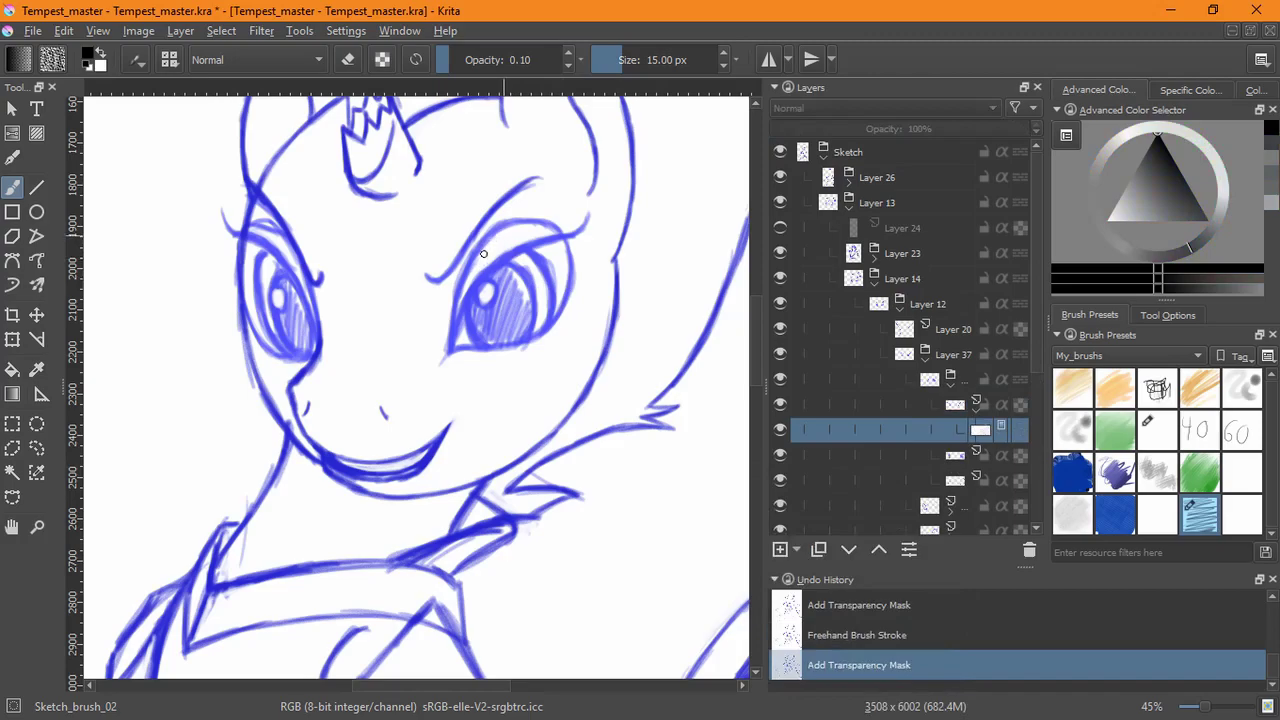
- Mask out the excess sketch strokes around the eyelid creases of the near and far eyes
left_click_drag(554, 264, 591, 345)
scroll(278, 228, "up", 4)
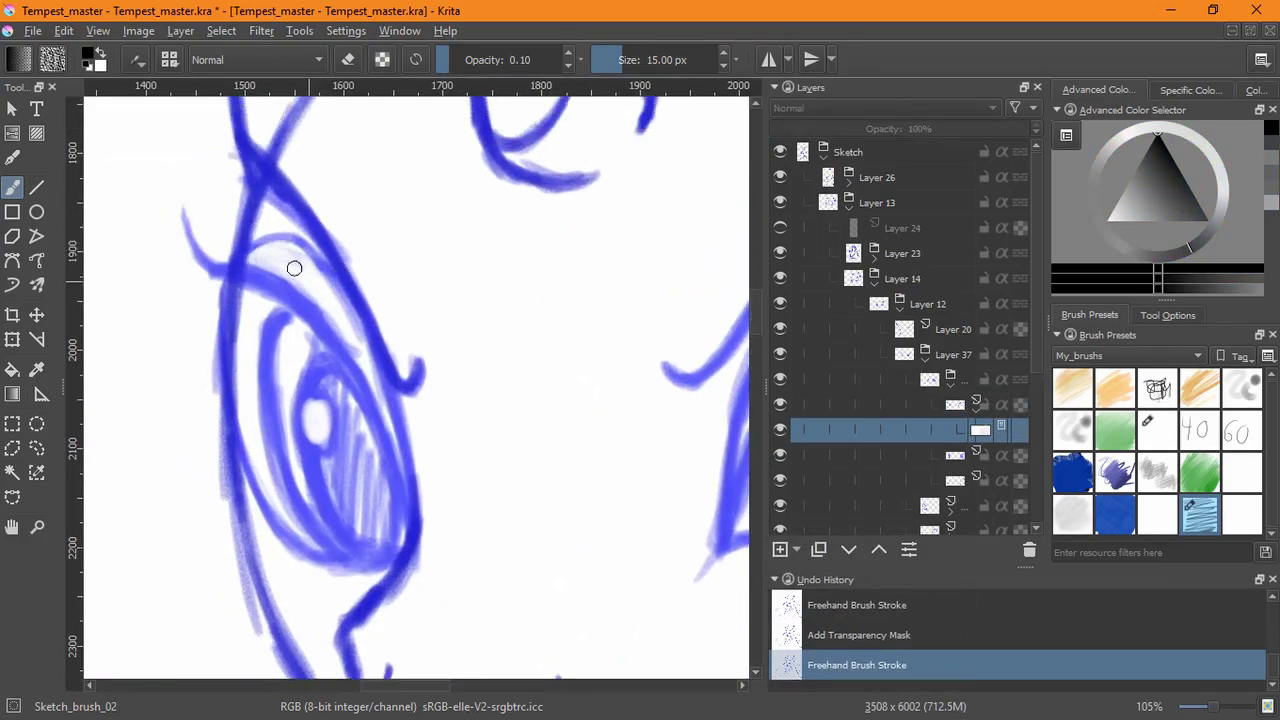
left_click_drag(312, 264, 375, 413)
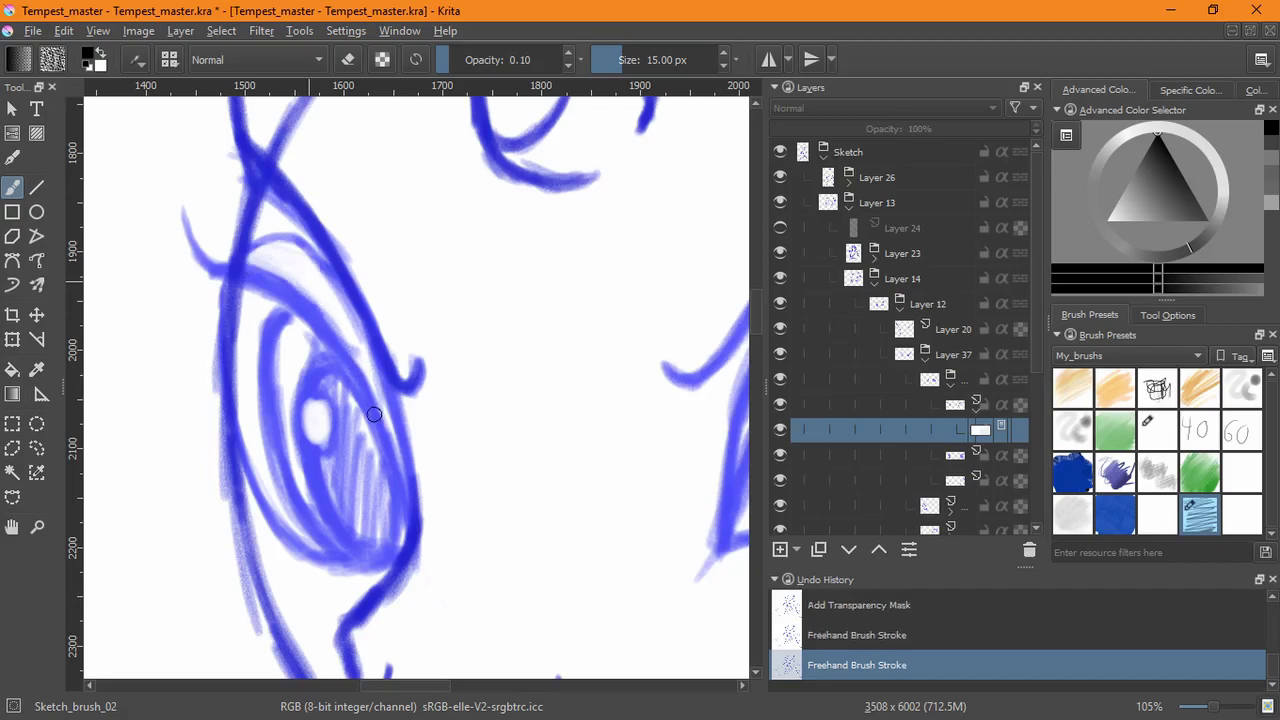
left_click_drag(466, 347, 472, 394)
scroll(471, 394, "down", 3)
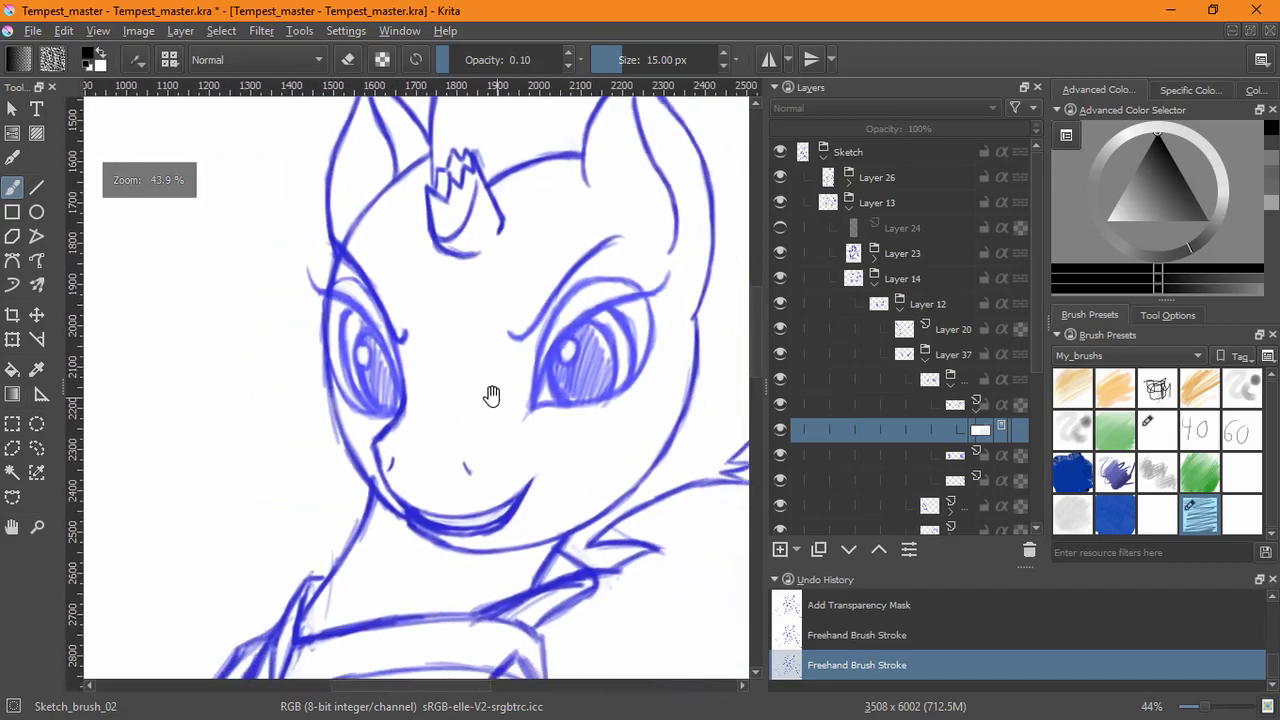
- Collapse the mask under the top nested eyelid layer and add a transparency mask to the eye-line layer below it
left_click(974, 409)
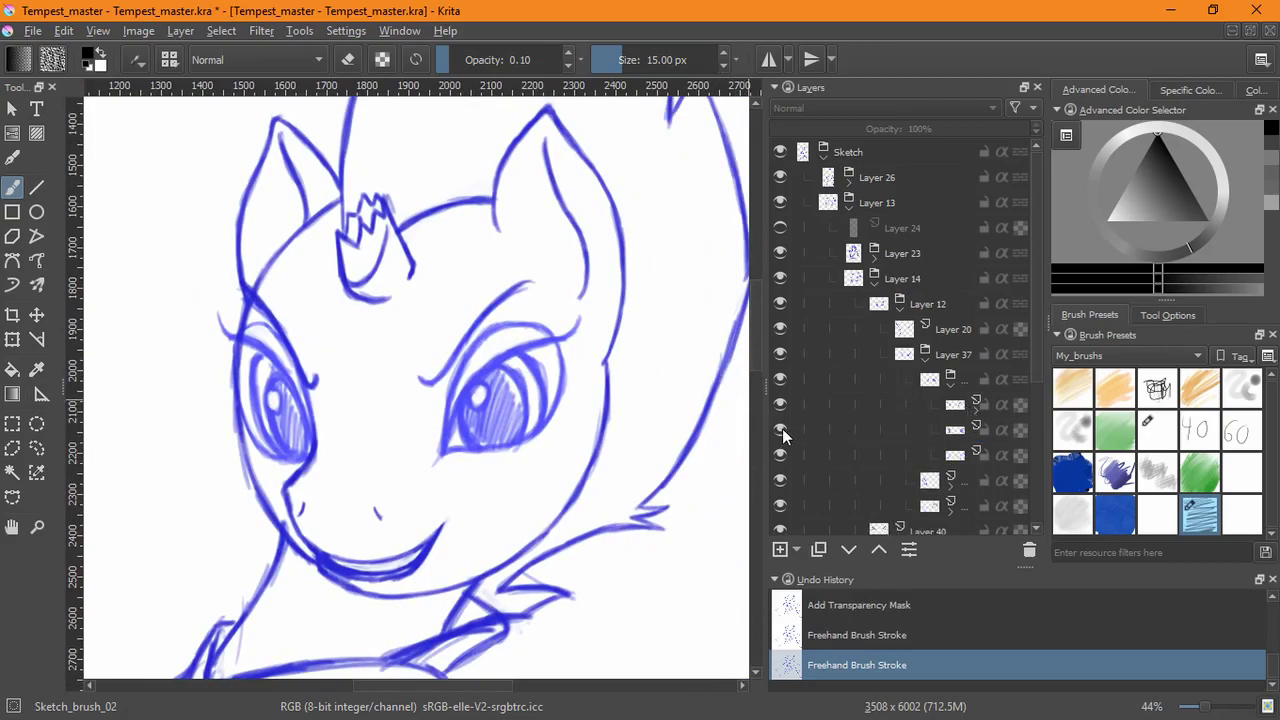
left_click(782, 428)
left_click(780, 430)
left_click(955, 440)
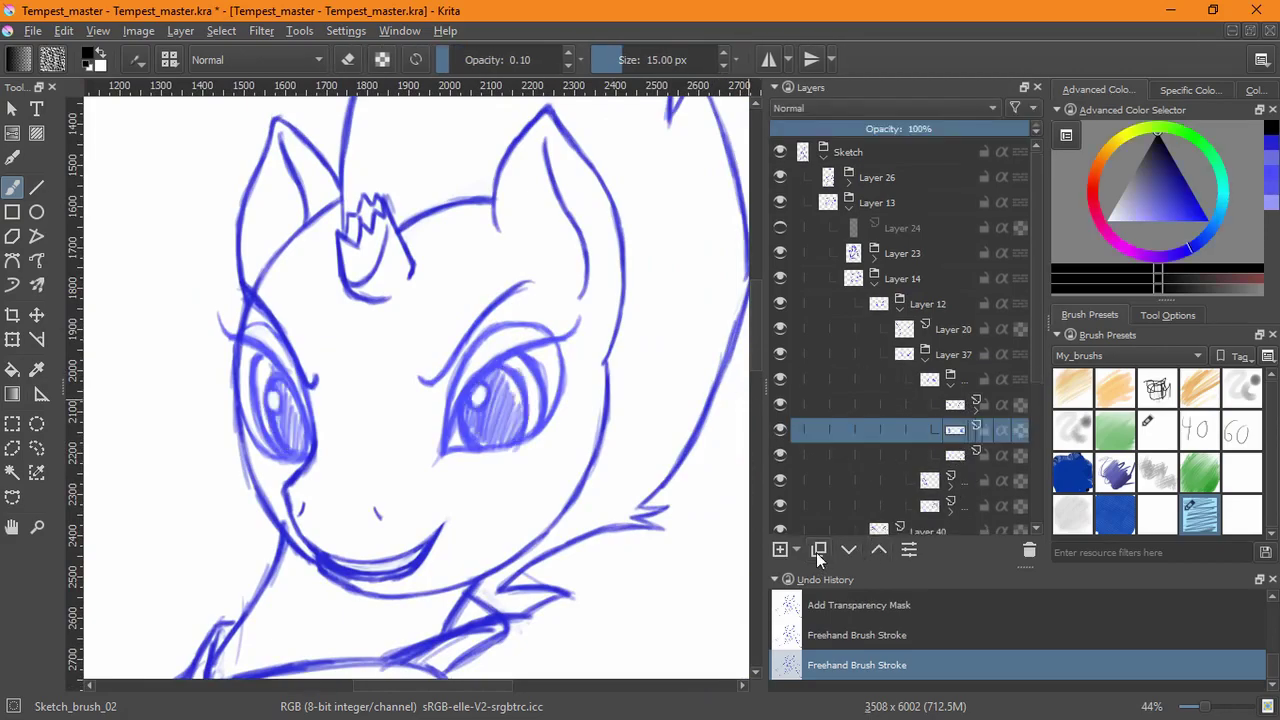
left_click(797, 550)
left_click(816, 639)
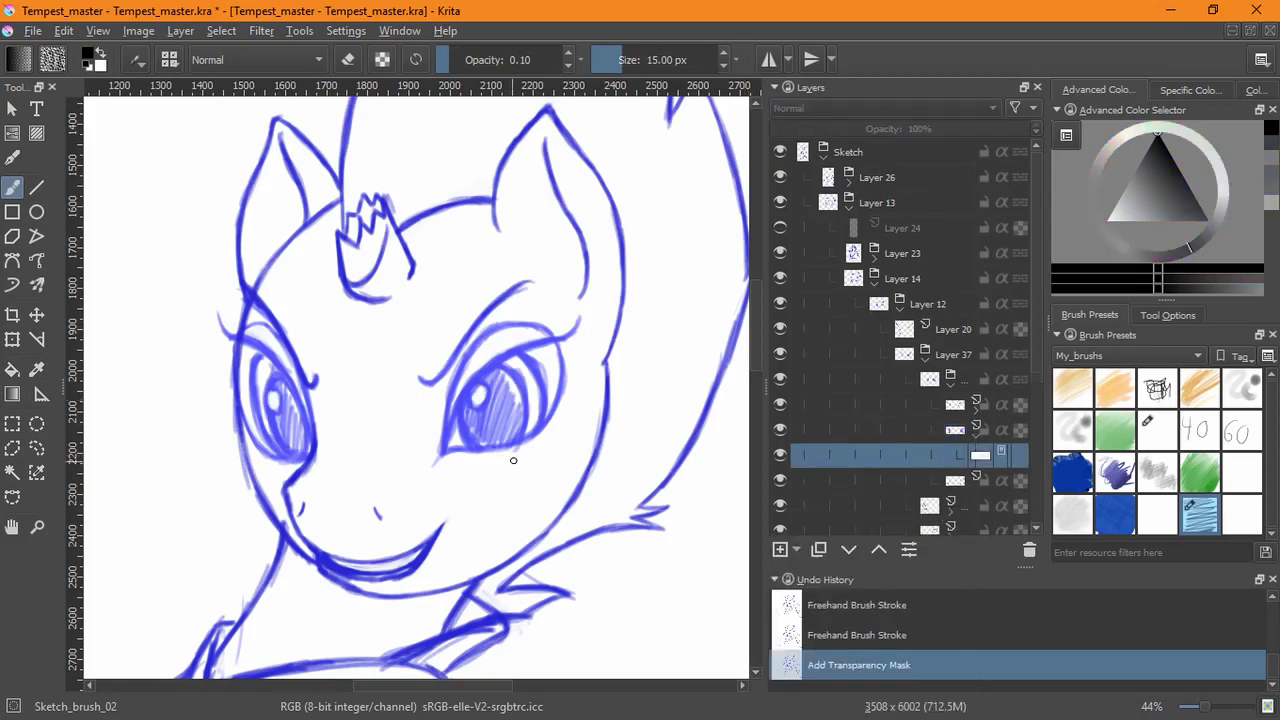
- Mask out the excess sketch strokes along the lower edges of the near and far eyes
left_click_drag(478, 457, 513, 455)
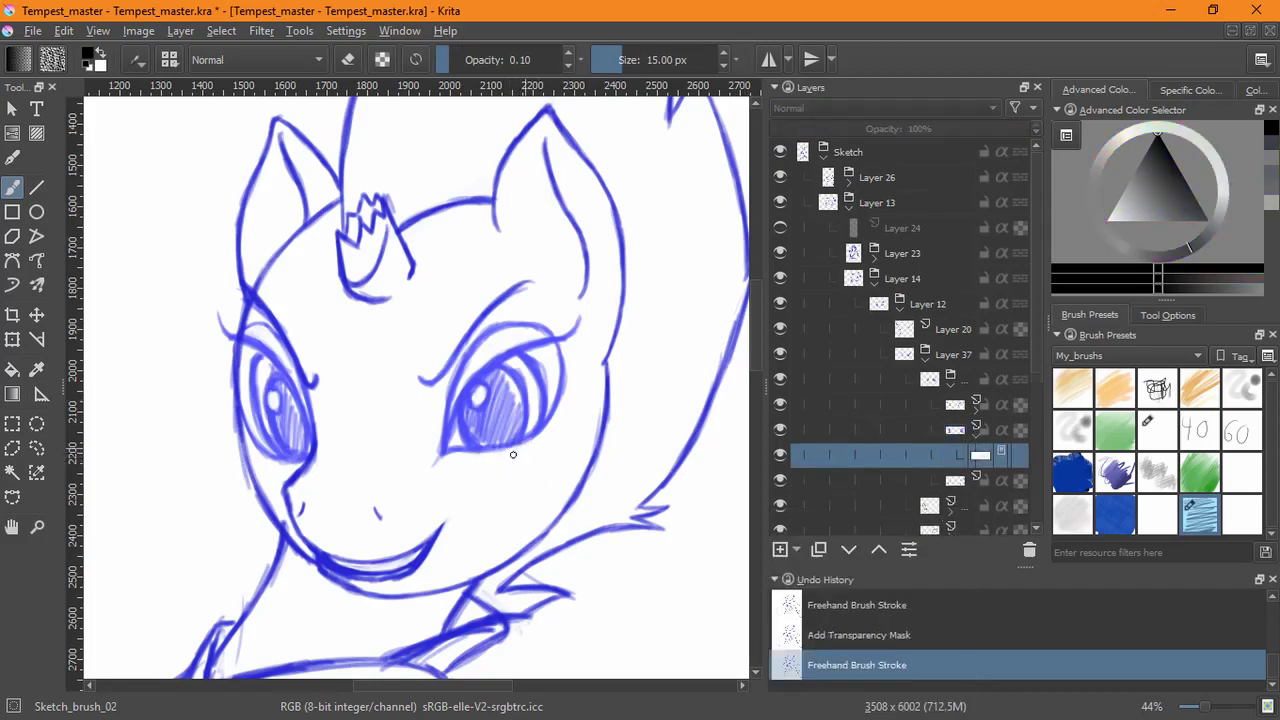
left_click_drag(321, 459, 299, 491)
left_click_drag(544, 478, 583, 484)
left_click_drag(583, 484, 565, 250)
left_click_drag(560, 255, 549, 517)
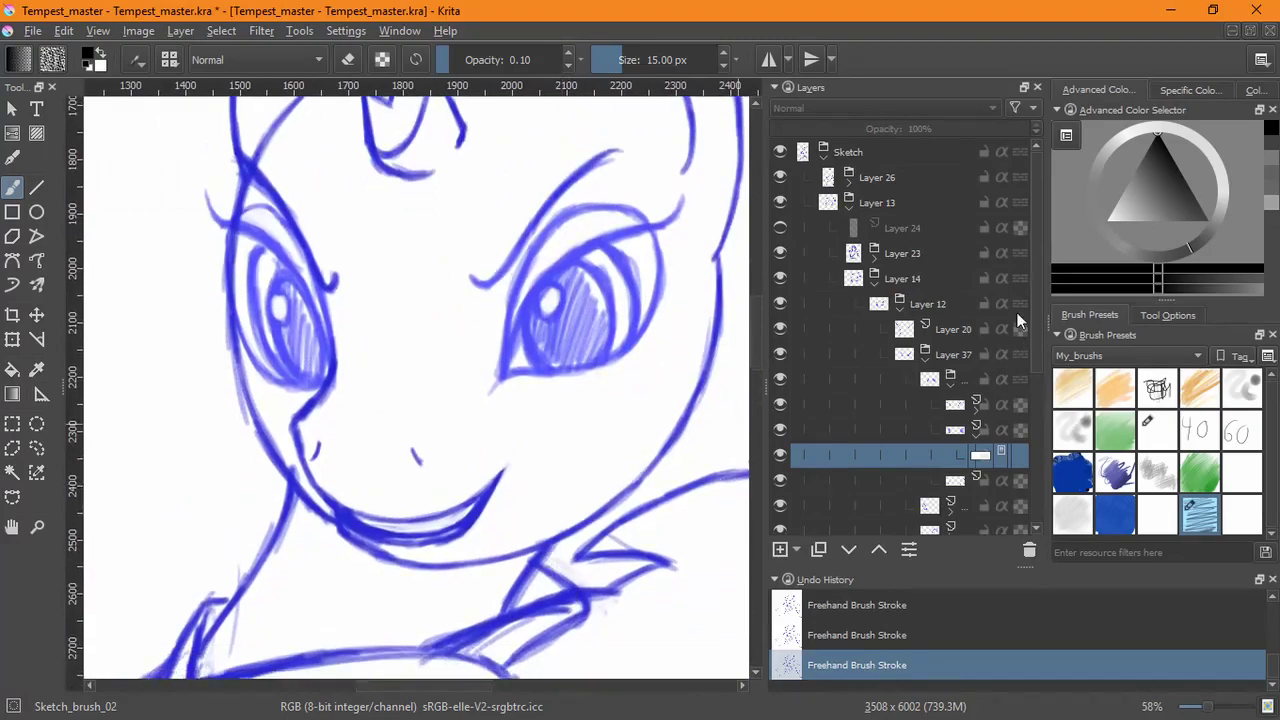
- Collapse the Layer 37, Layer 12 and Layer 14 groups, expand the Layer 26 group, and select Layer 36
left_click(925, 357)
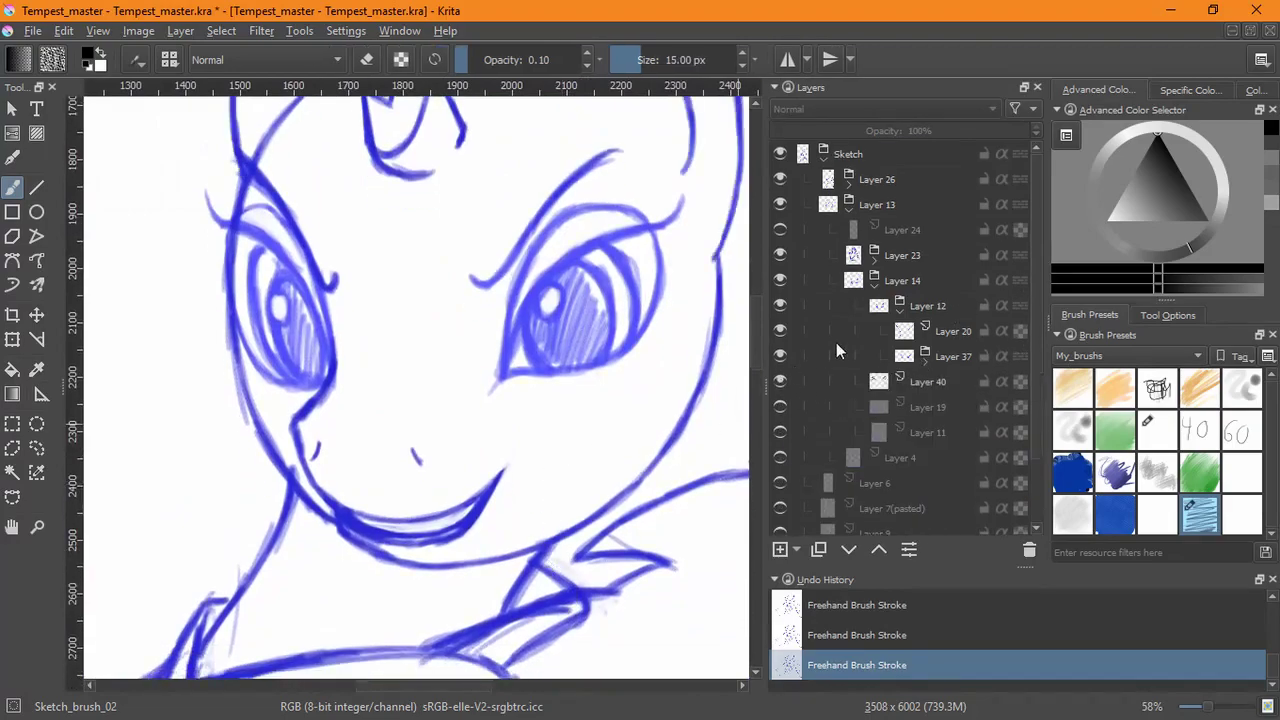
left_click(779, 306)
left_click(779, 306)
left_click(898, 305)
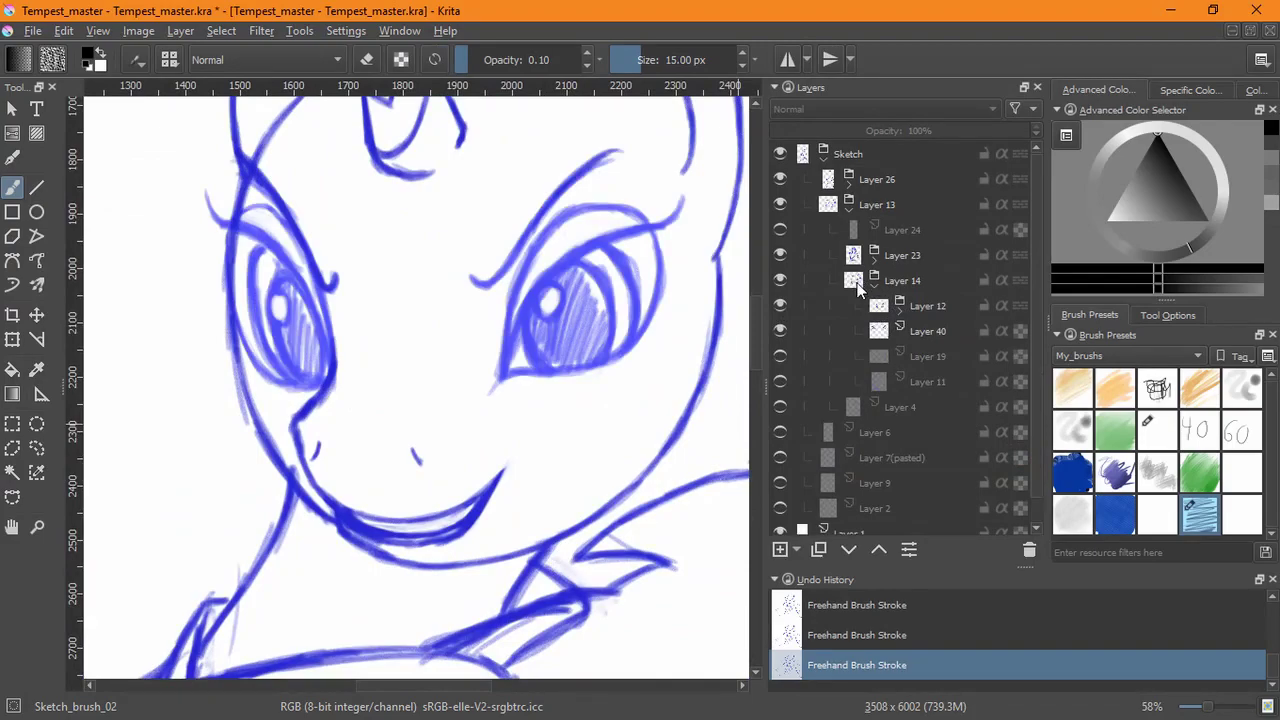
left_click(874, 285)
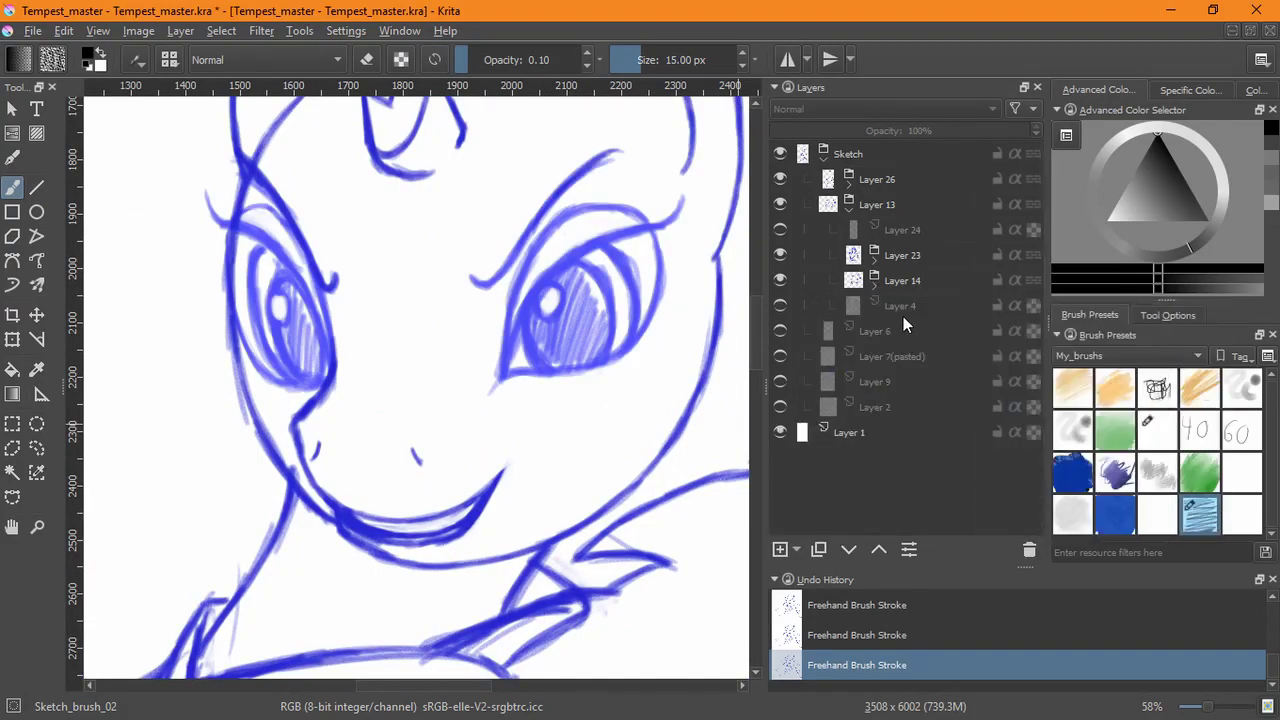
left_click(849, 185)
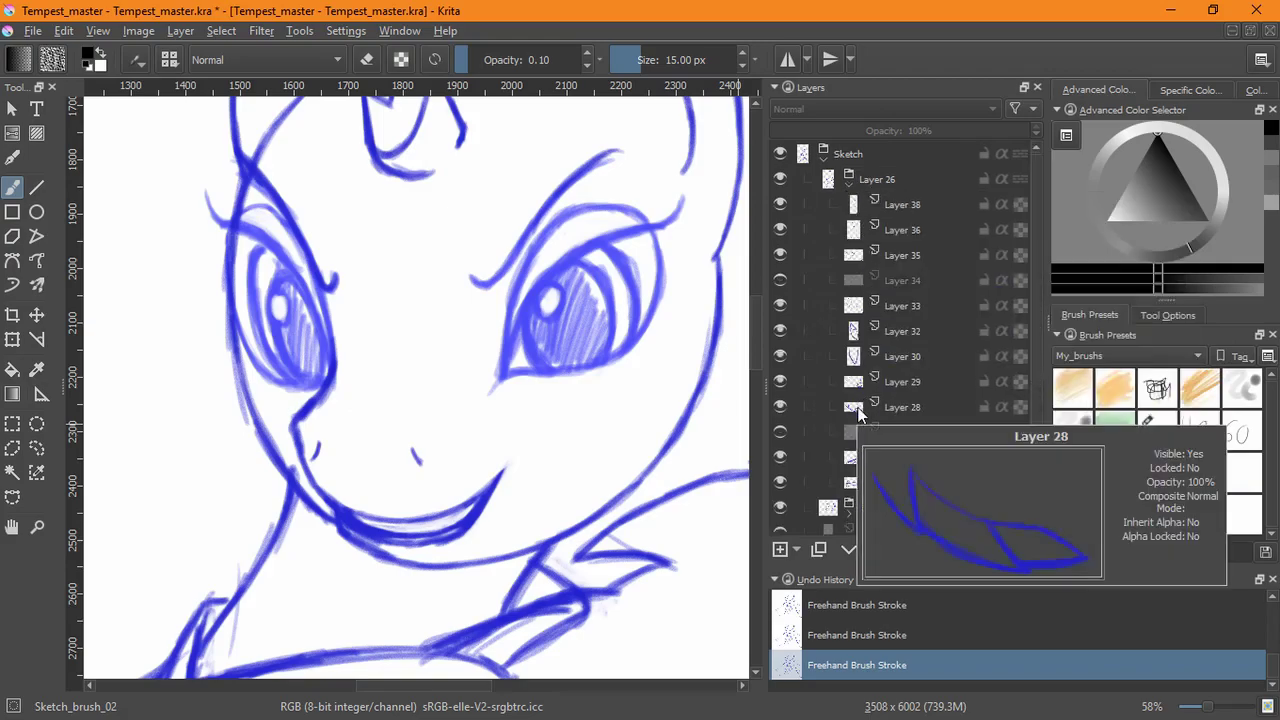
left_click(855, 240)
- Erase the excess stroke beneath the near corner of the mouth on Layer 36
mouse_move(497, 534)
left_mouse_down()
mouse_move(563, 460)
mouse_move(524, 471)
left_mouse_up()
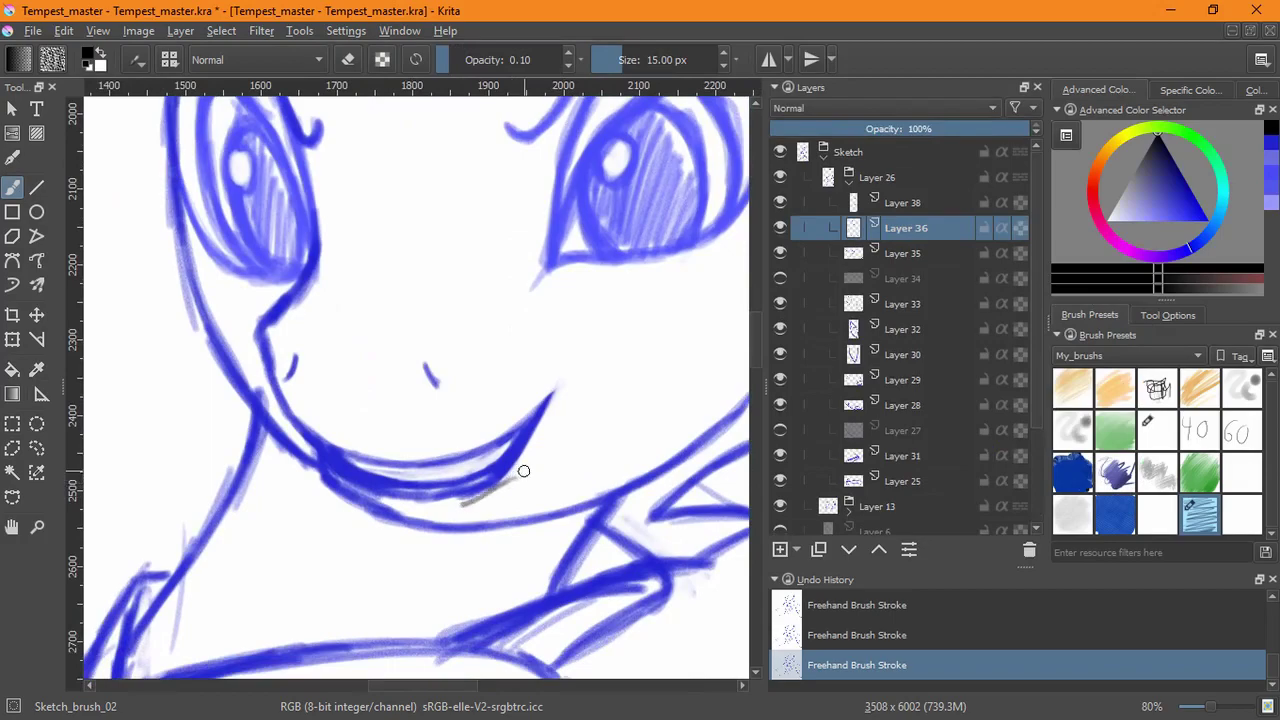
key("ctrl+z")
key("e")
mouse_move(511, 480)
left_mouse_down()
mouse_move(480, 503)
mouse_move(507, 478)
left_mouse_up()
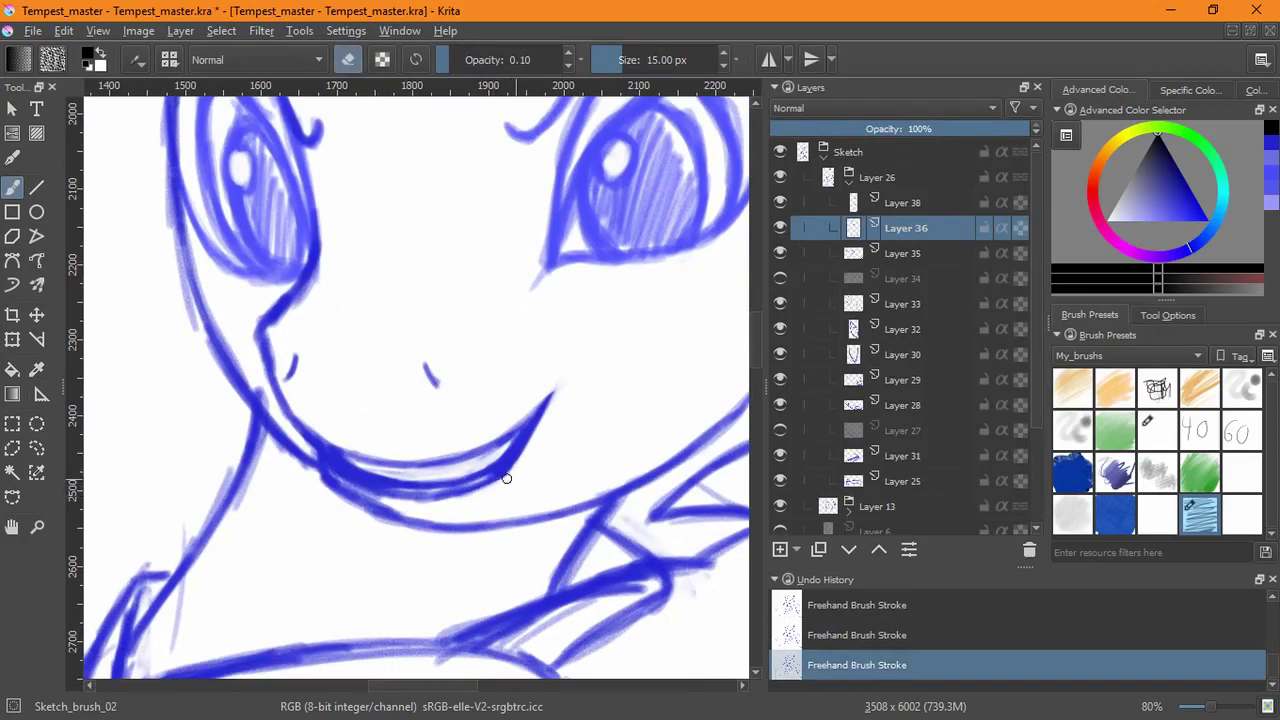
scroll(471, 582, "down", 5)
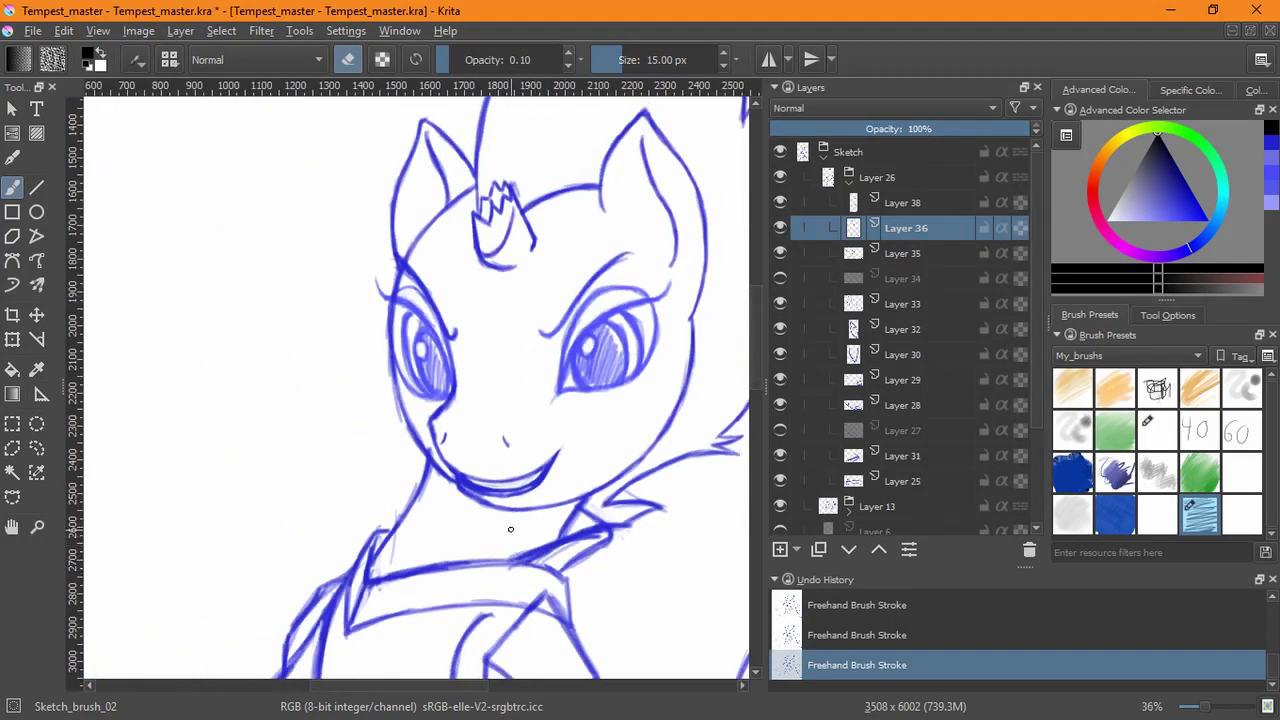
key("1")
key("2")
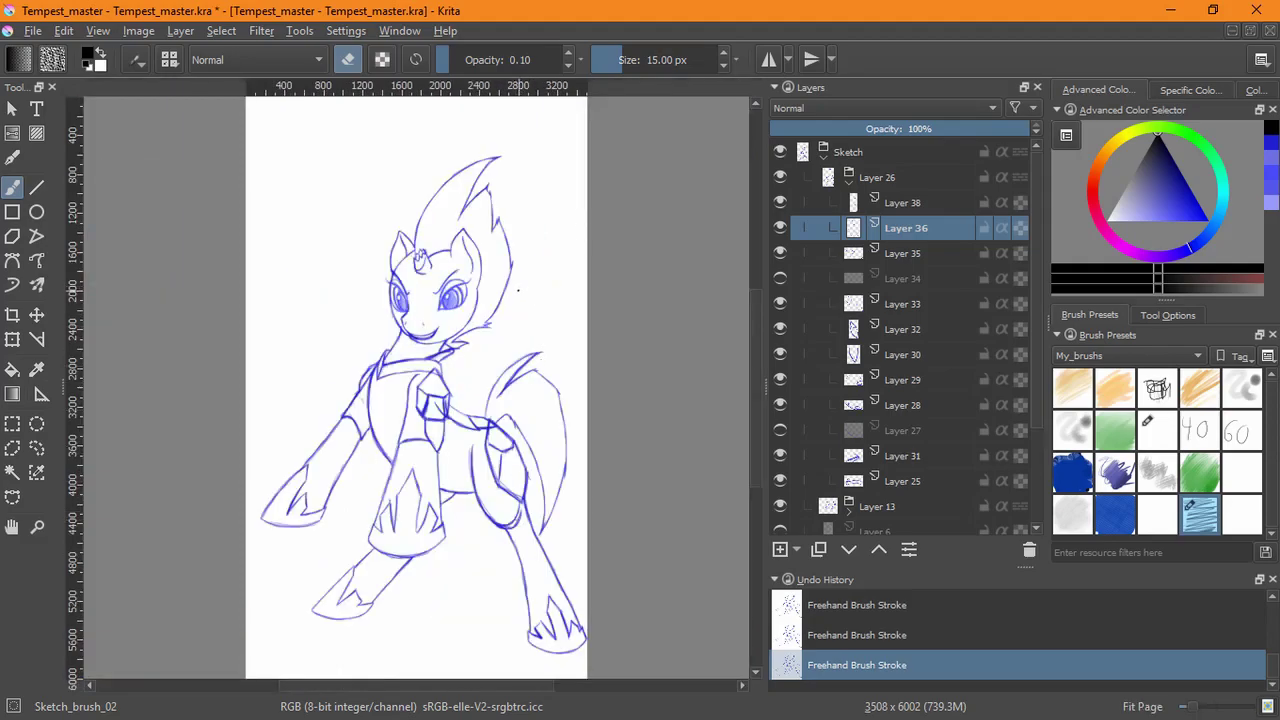
- Select the mouth lines closely with a freehand outline selection
scroll(480, 320, "up", 4)
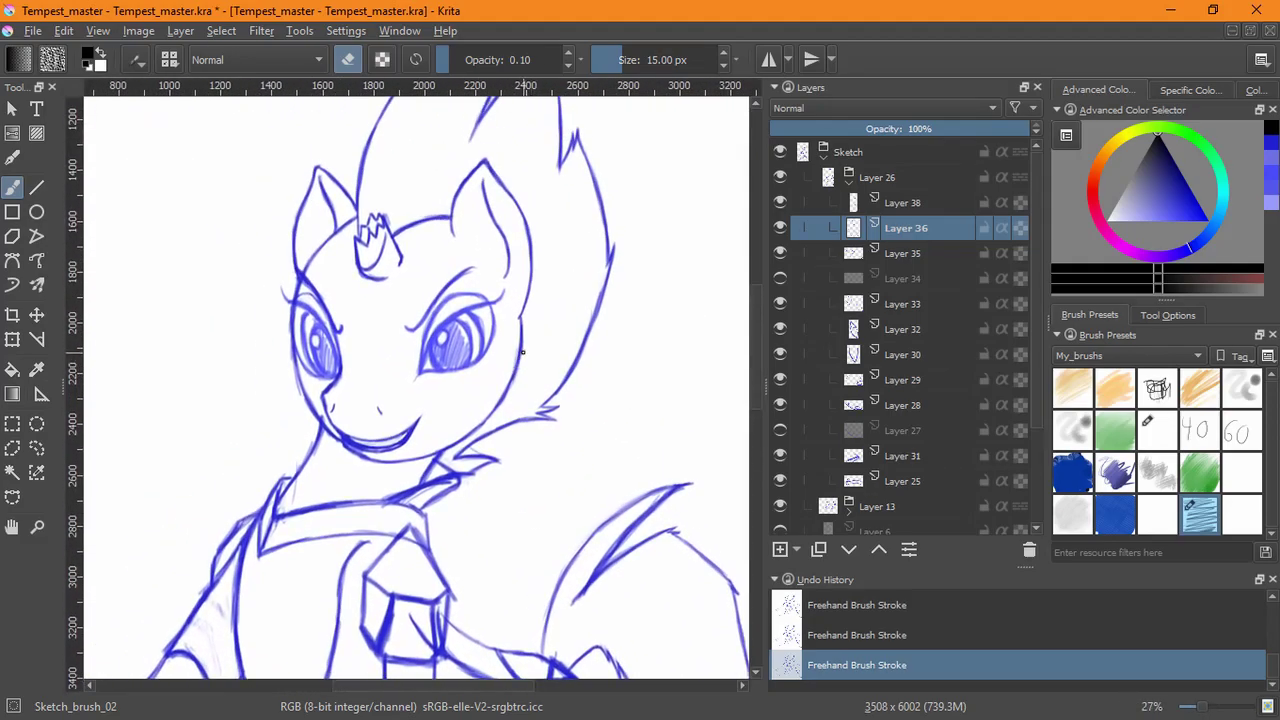
mouse_move(456, 414)
left_mouse_down()
mouse_move(543, 391)
mouse_move(541, 371)
mouse_move(552, 397)
left_mouse_up()
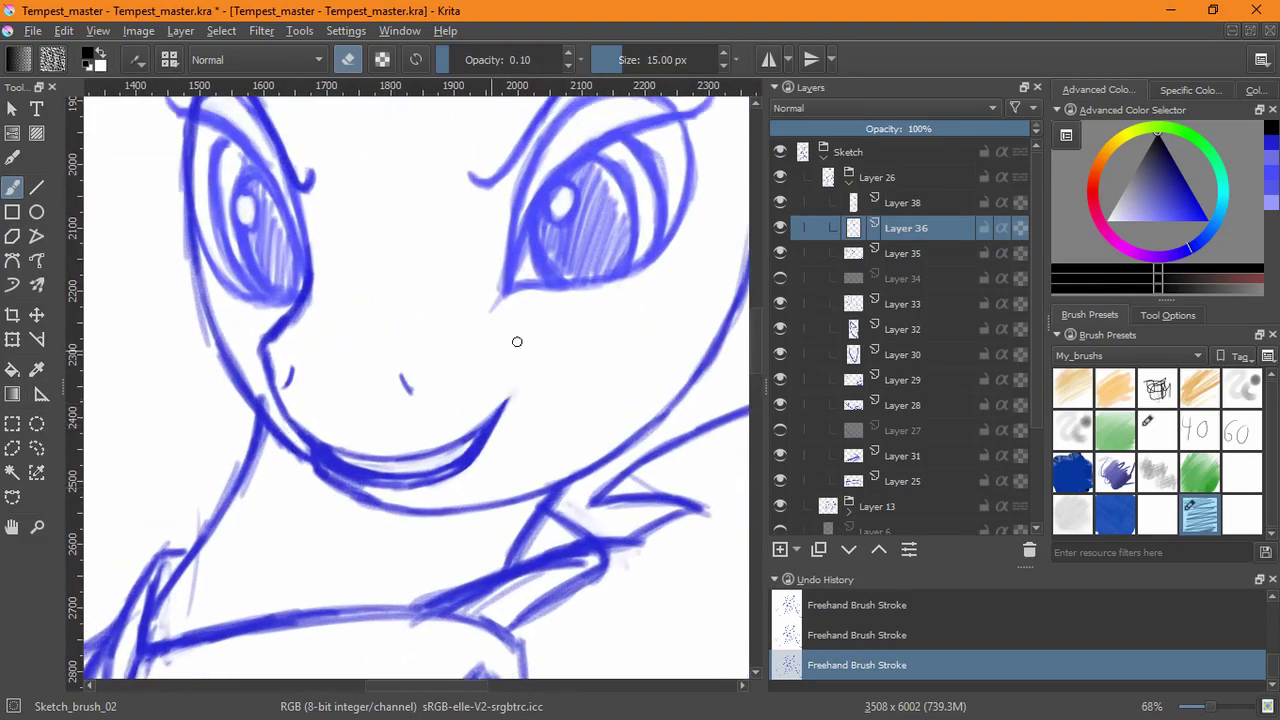
left_click(36, 448)
mouse_move(336, 398)
left_mouse_down()
mouse_move(322, 399)
mouse_move(280, 474)
mouse_move(537, 425)
mouse_move(530, 400)
left_mouse_up()
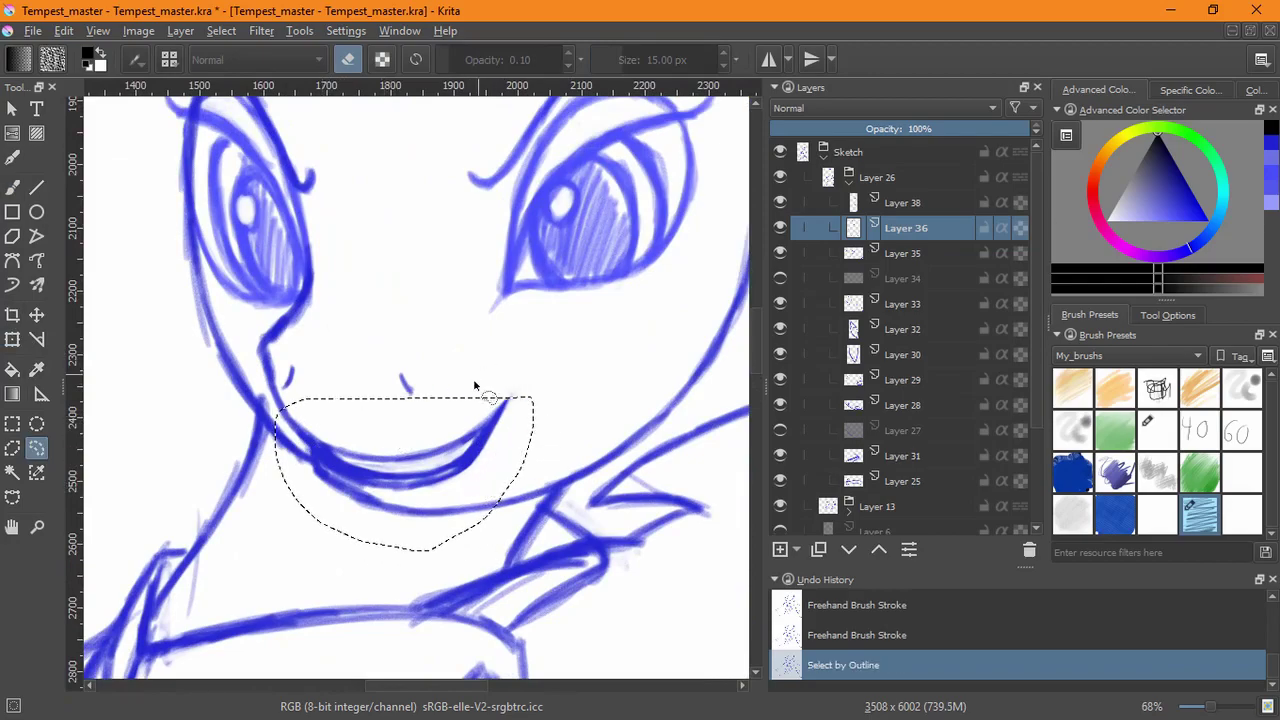
mouse_move(277, 418)
left_mouse_down()
mouse_move(317, 443)
mouse_move(471, 400)
mouse_move(474, 486)
mouse_move(314, 488)
mouse_move(282, 425)
left_mouse_up()
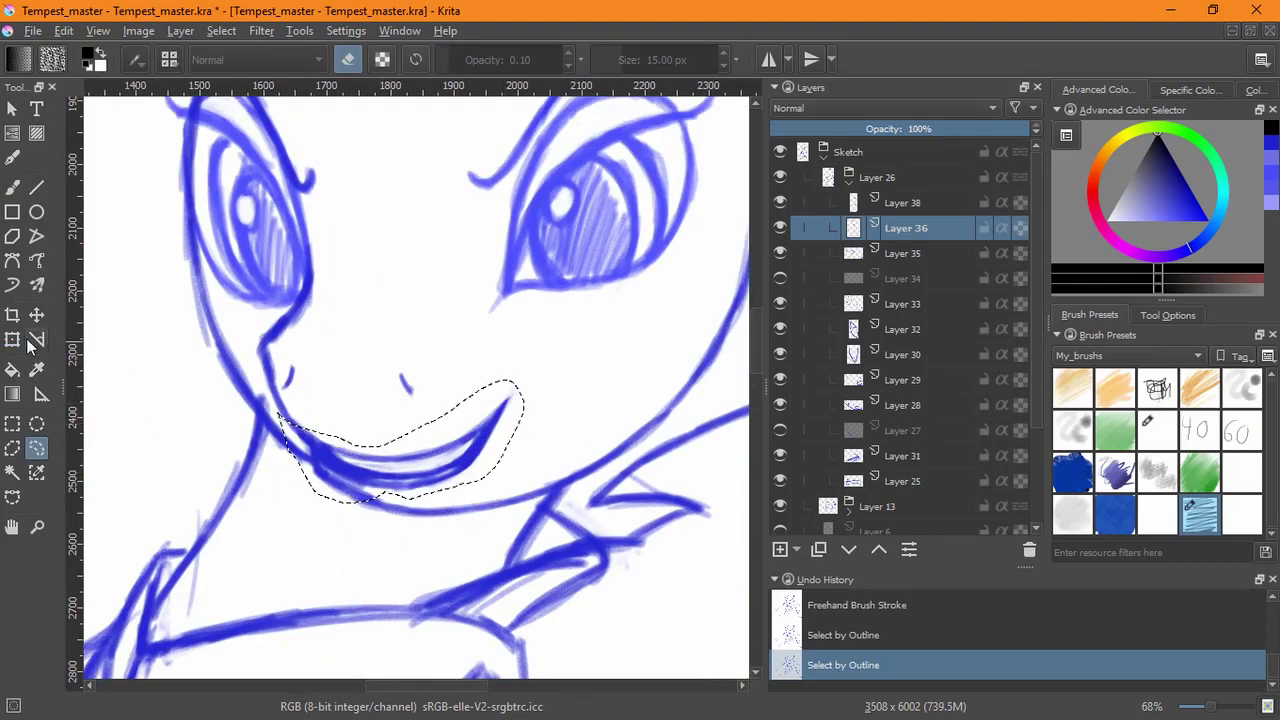
- Rotate the selected mouth slightly counter-clockwise and move it up a little, apply the transform, and deselect it
key("ctrl+t")
mouse_move(562, 500)
left_mouse_down()
mouse_move(568, 457)
mouse_move(559, 487)
left_mouse_up()
key("ctrl+z")
left_click_drag(561, 441, 563, 449)
left_click_drag(459, 473, 457, 459)
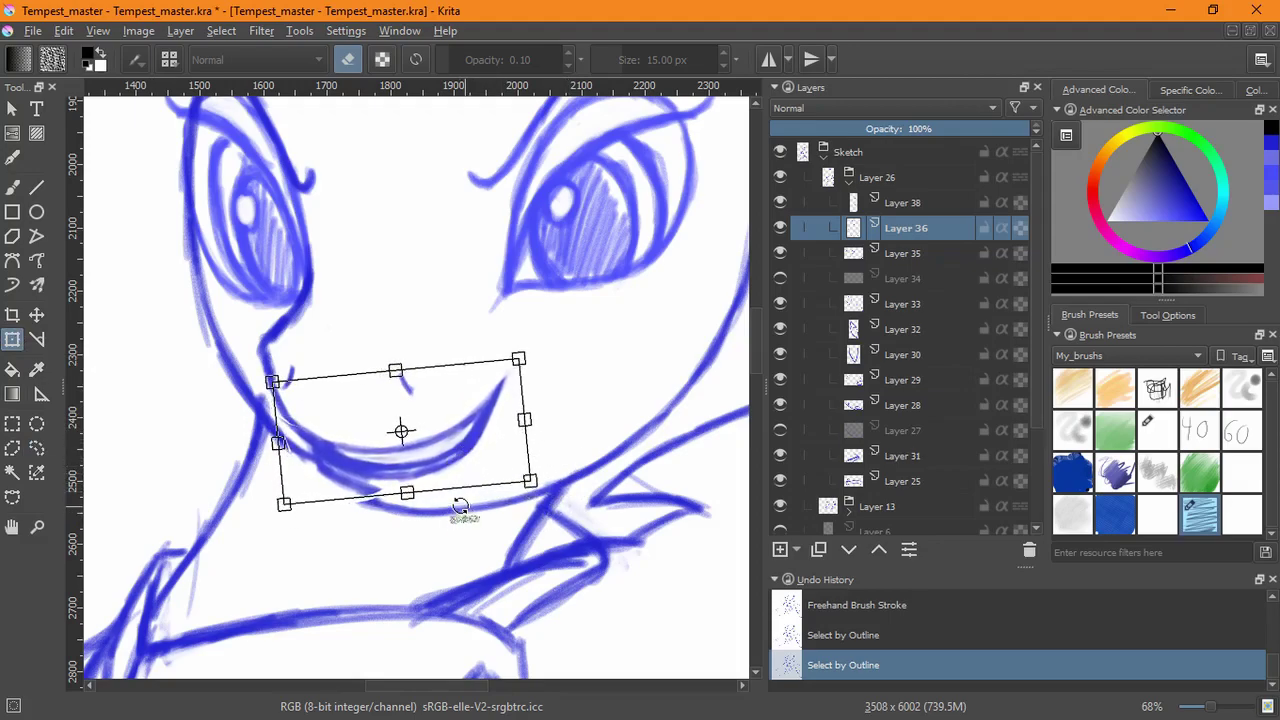
scroll(537, 455, "down", 5)
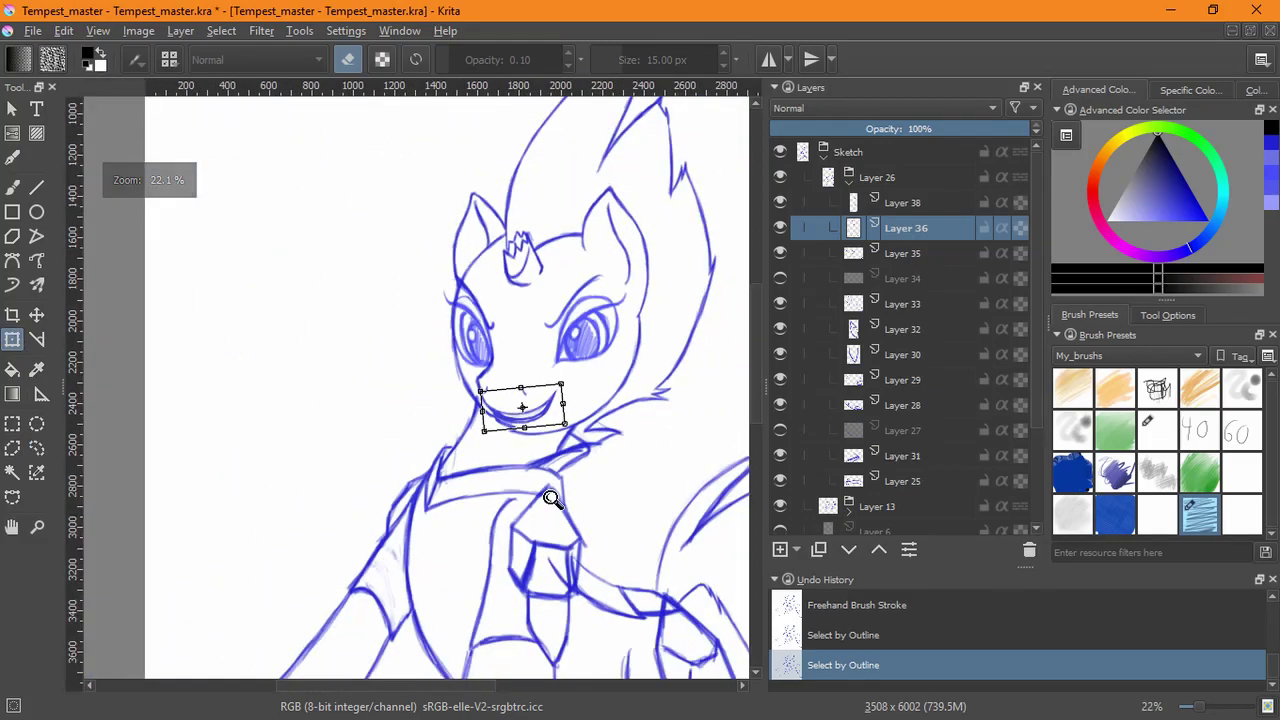
key("Return")
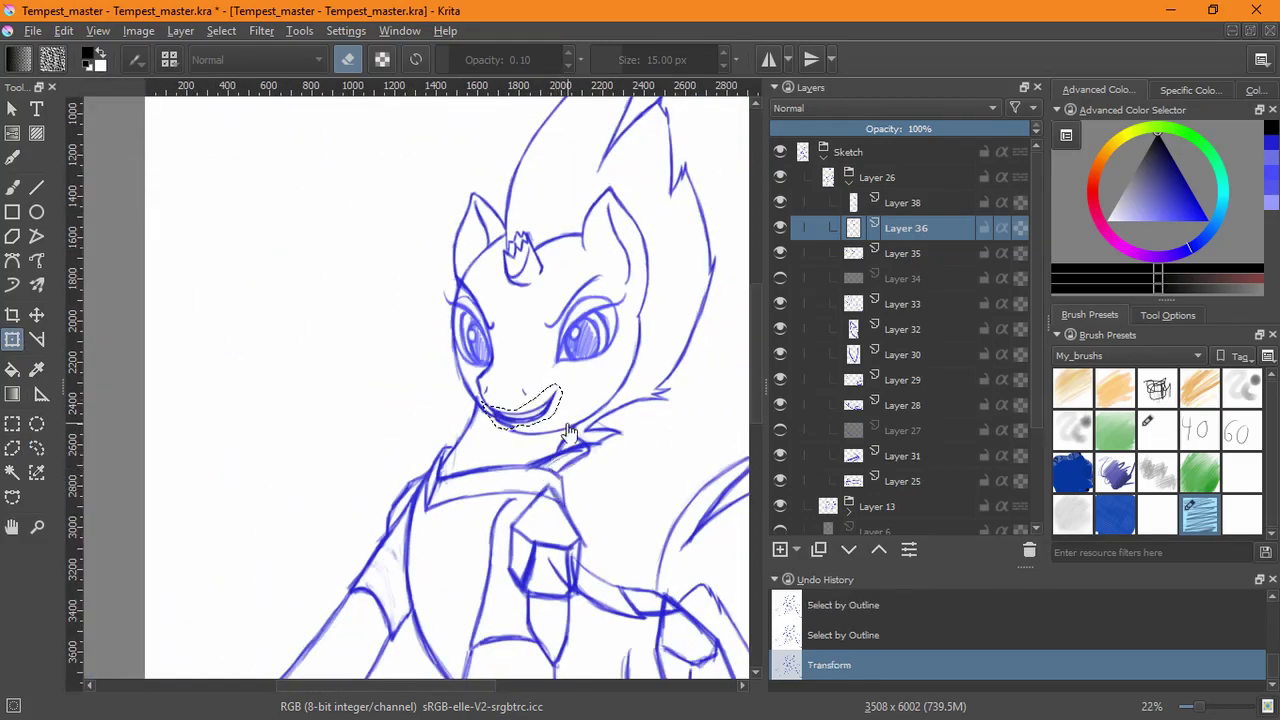
left_click(221, 31)
left_click(265, 72)
- Erase the broken line pieces beneath the mouth and redraw the muzzle and chin lines in the sketch's dark blue
scroll(606, 320, "up", 6)
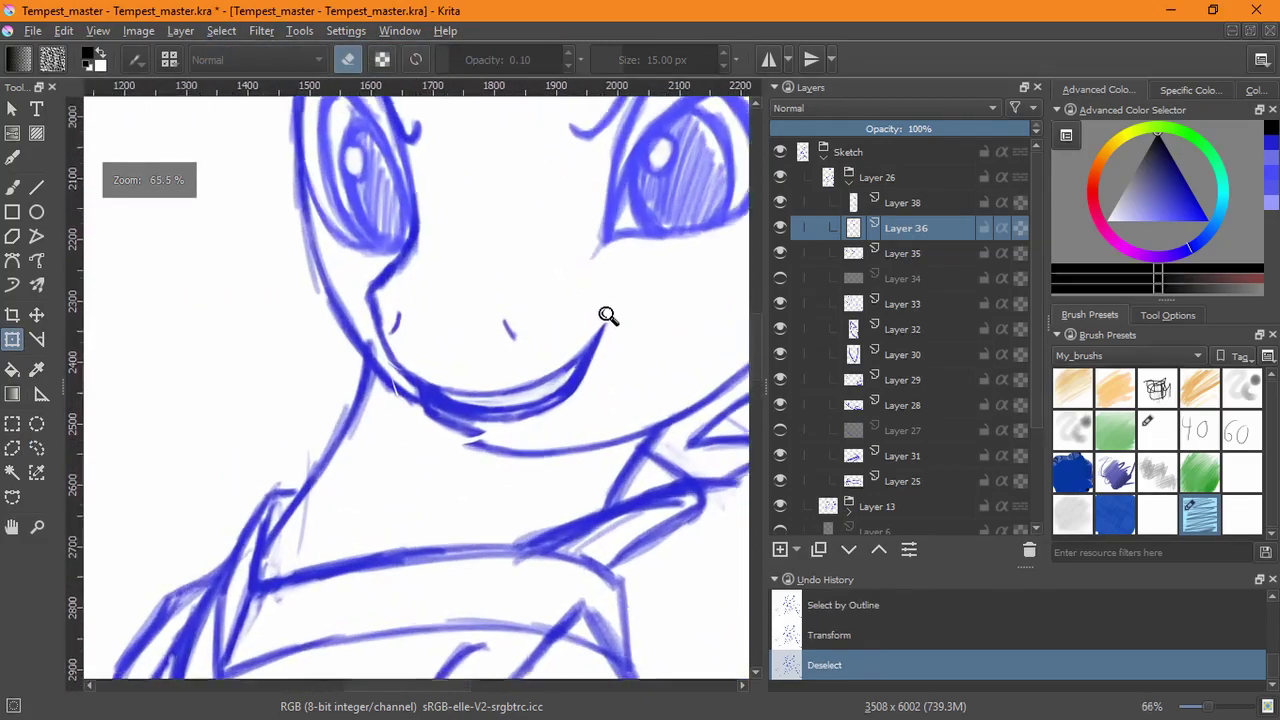
scroll(611, 425, "up", 3)
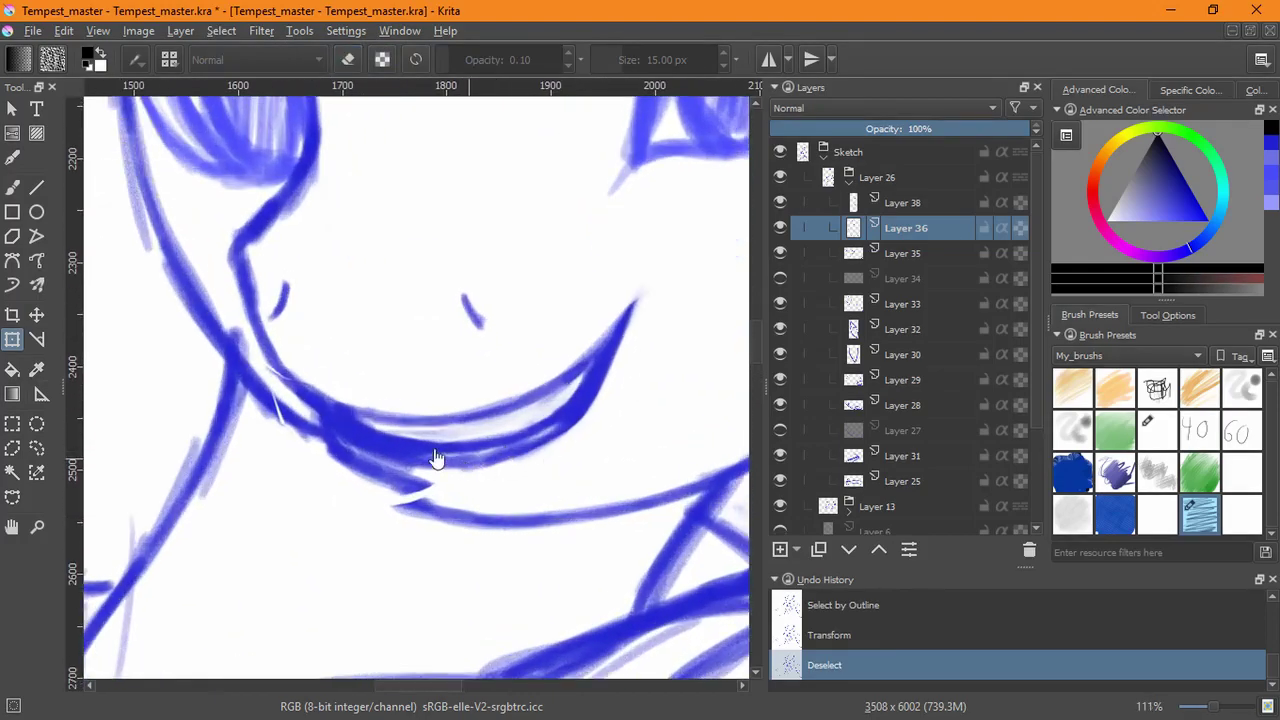
left_click(12, 187)
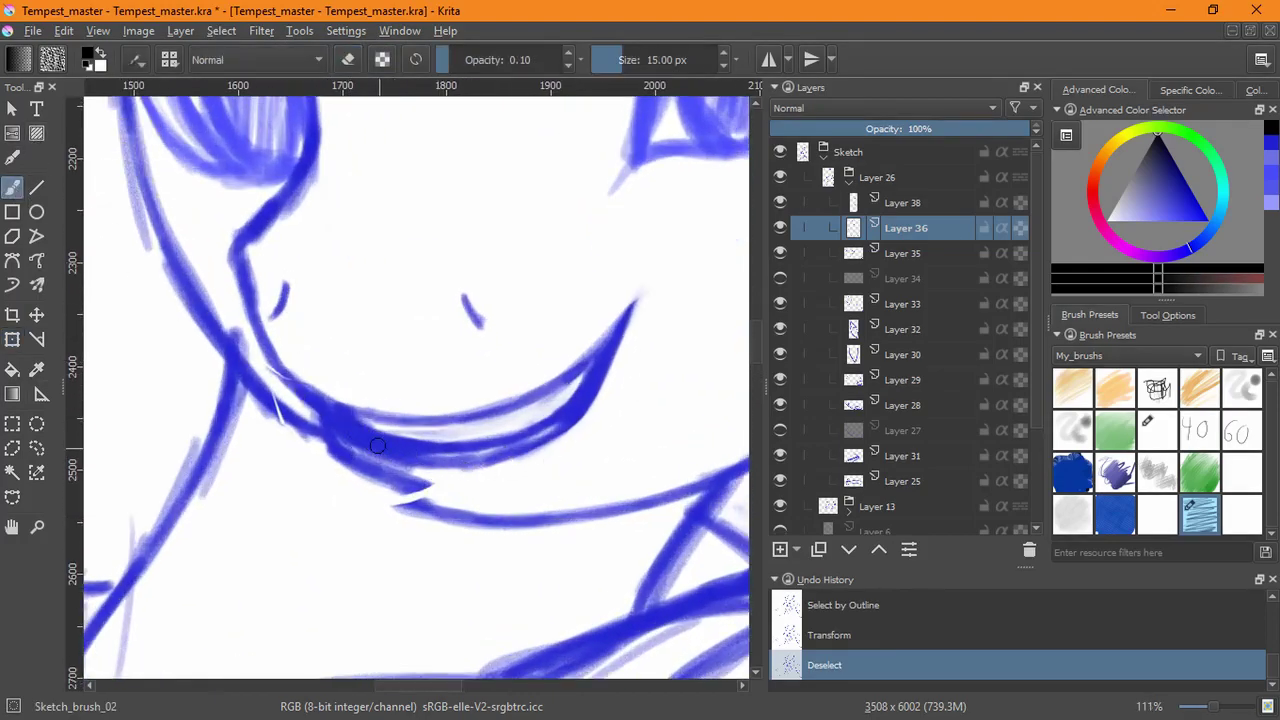
mouse_move(377, 445)
left_mouse_down()
mouse_move(429, 491)
mouse_move(330, 440)
mouse_move(315, 418)
mouse_move(427, 488)
mouse_move(323, 437)
mouse_move(415, 489)
mouse_move(426, 523)
mouse_move(266, 362)
mouse_move(284, 418)
mouse_move(242, 346)
mouse_move(264, 389)
mouse_move(320, 440)
left_mouse_up()
left_click(1271, 144)
mouse_move(271, 353)
left_mouse_down()
mouse_move(343, 408)
mouse_move(302, 386)
left_mouse_up()
left_click_drag(247, 286, 297, 374)
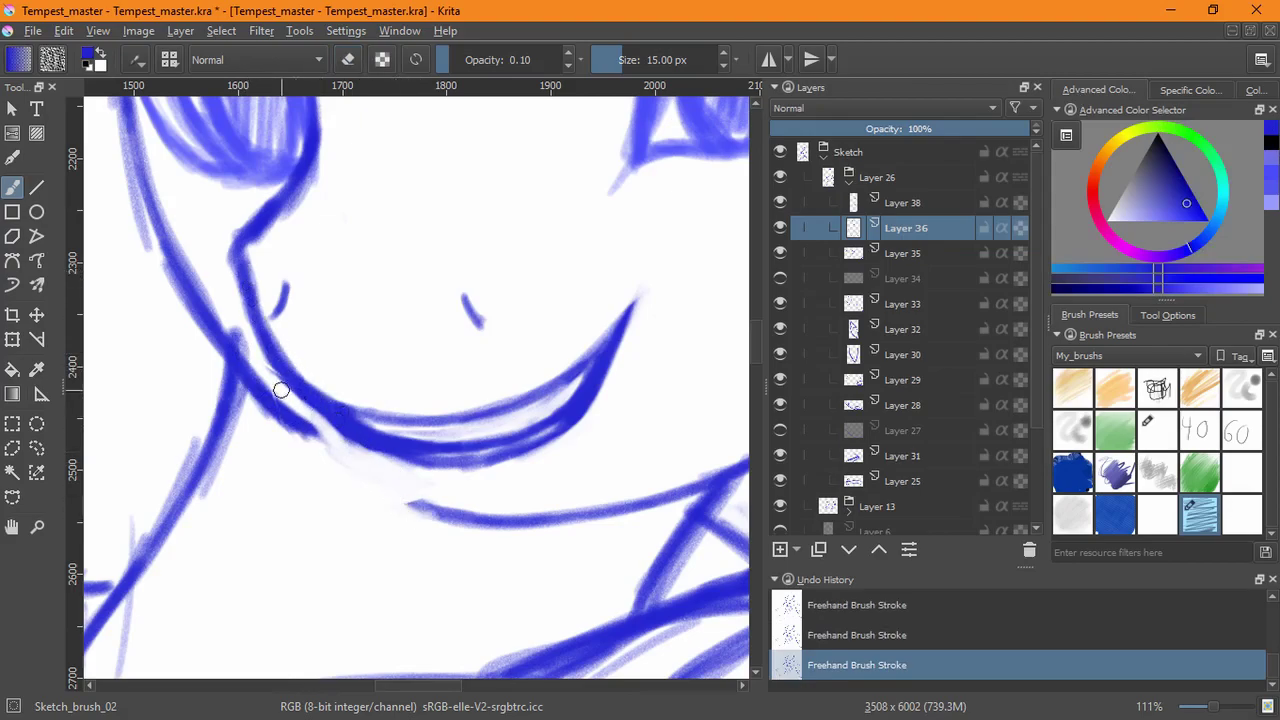
mouse_move(330, 423)
left_mouse_down()
mouse_move(329, 443)
mouse_move(430, 512)
mouse_move(331, 430)
mouse_move(348, 469)
mouse_move(325, 440)
left_mouse_up()
mouse_move(556, 311)
left_mouse_down()
mouse_move(531, 354)
mouse_move(545, 425)
left_mouse_up()
left_click_drag(560, 403, 466, 495)
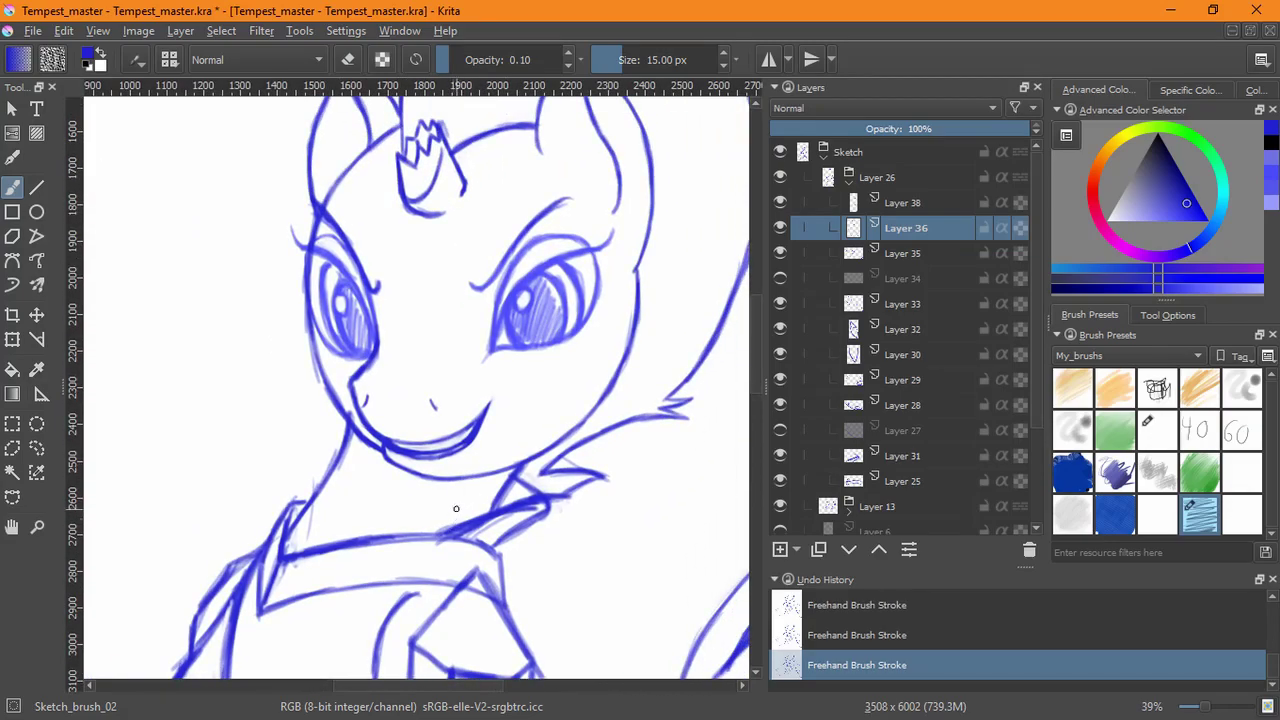
- Retrace the jaw line from the chin toward the mane in blue and erase its rough edges
scroll(509, 478, "up", 5)
mouse_move(380, 253)
left_mouse_down()
mouse_move(353, 339)
mouse_move(344, 432)
mouse_move(359, 307)
mouse_move(396, 229)
mouse_move(348, 371)
mouse_move(356, 493)
left_mouse_up()
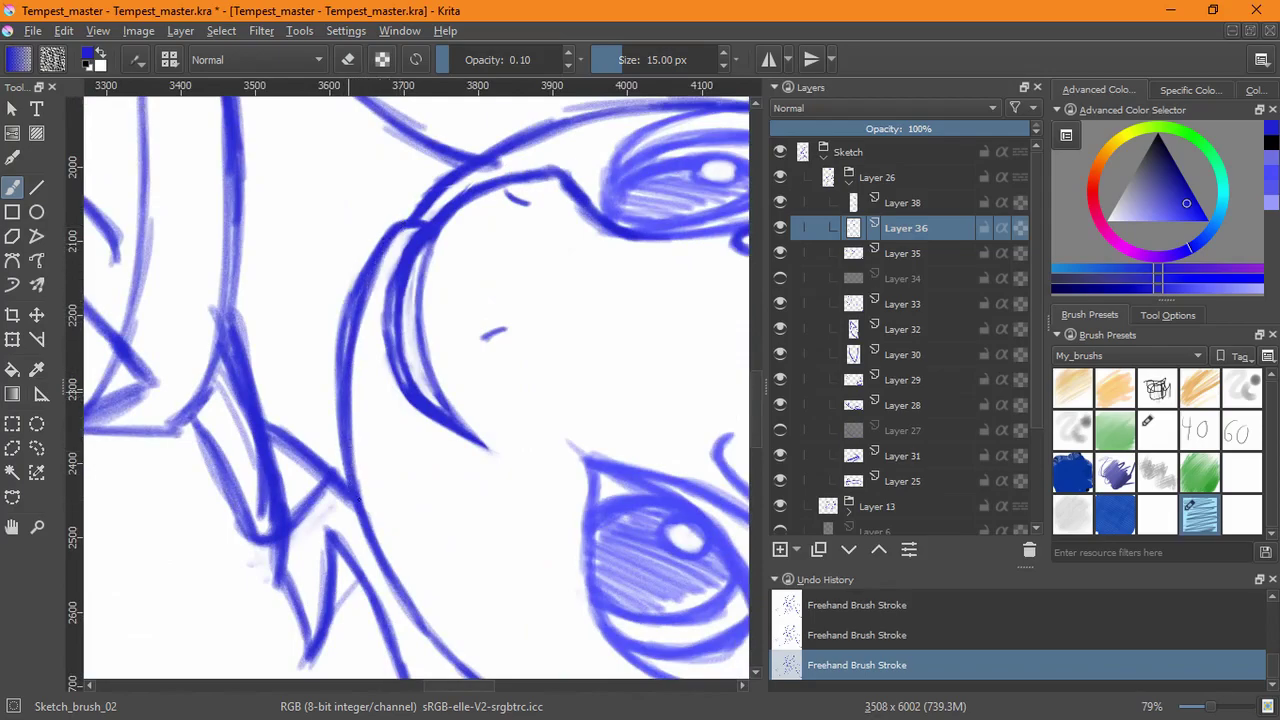
key("e")
mouse_move(337, 303)
left_mouse_down()
mouse_move(335, 383)
mouse_move(350, 301)
mouse_move(335, 369)
mouse_move(341, 490)
mouse_move(338, 313)
left_mouse_up()
left_click_drag(349, 261, 338, 440)
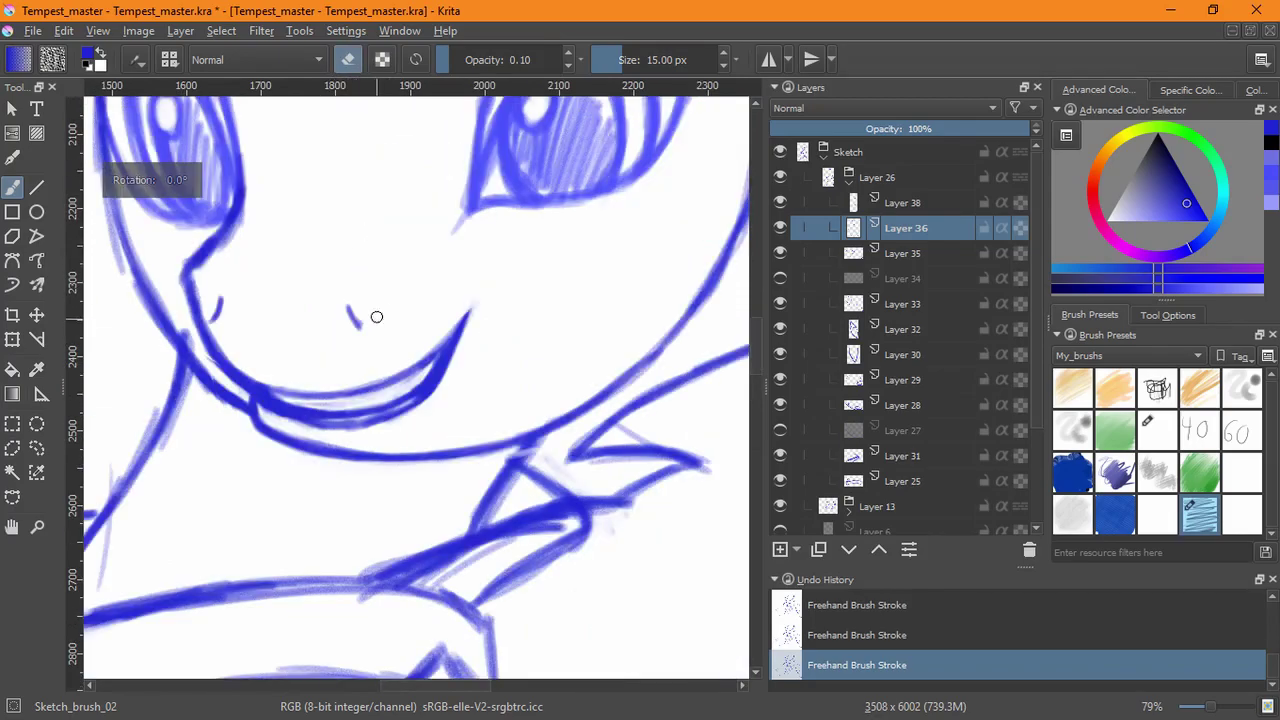
key("e")
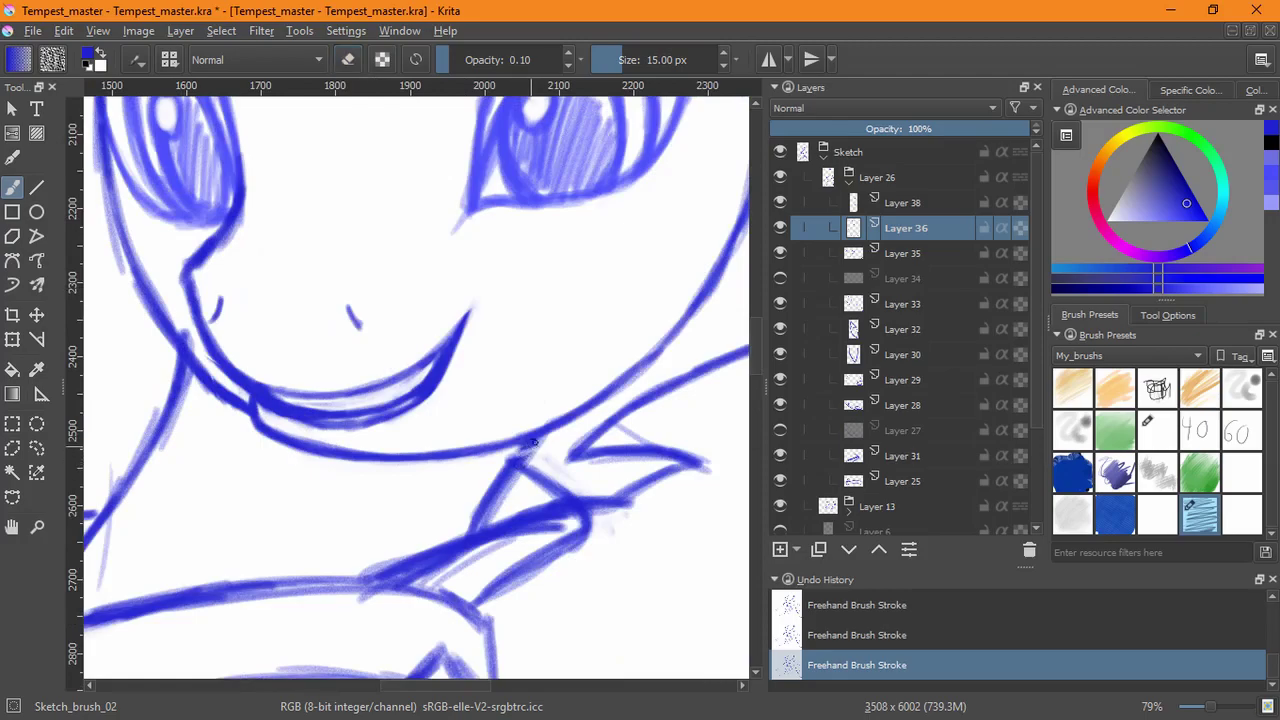
- Retrace the rear neck line from the jaw down to the collar and erase the excess strokes beside it
left_click_drag(529, 450, 442, 547)
key("e")
left_click_drag(488, 506, 471, 546)
left_click_drag(525, 473, 548, 534)
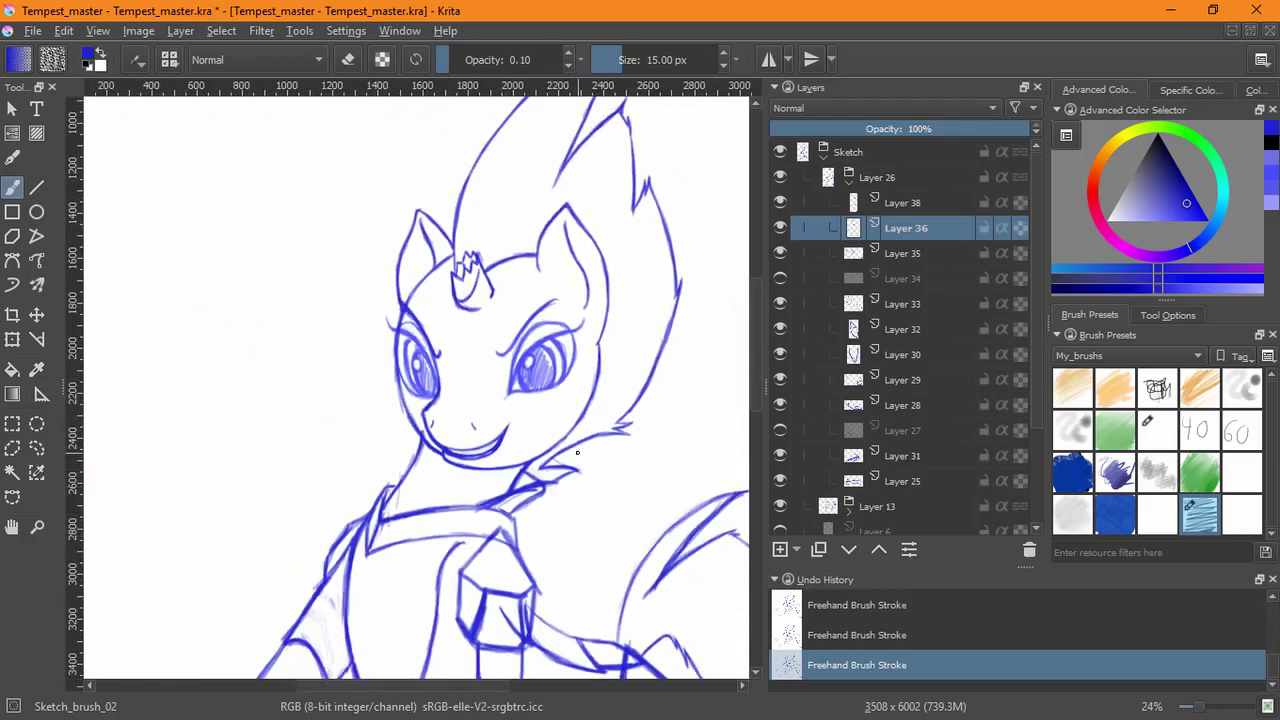
key("2")
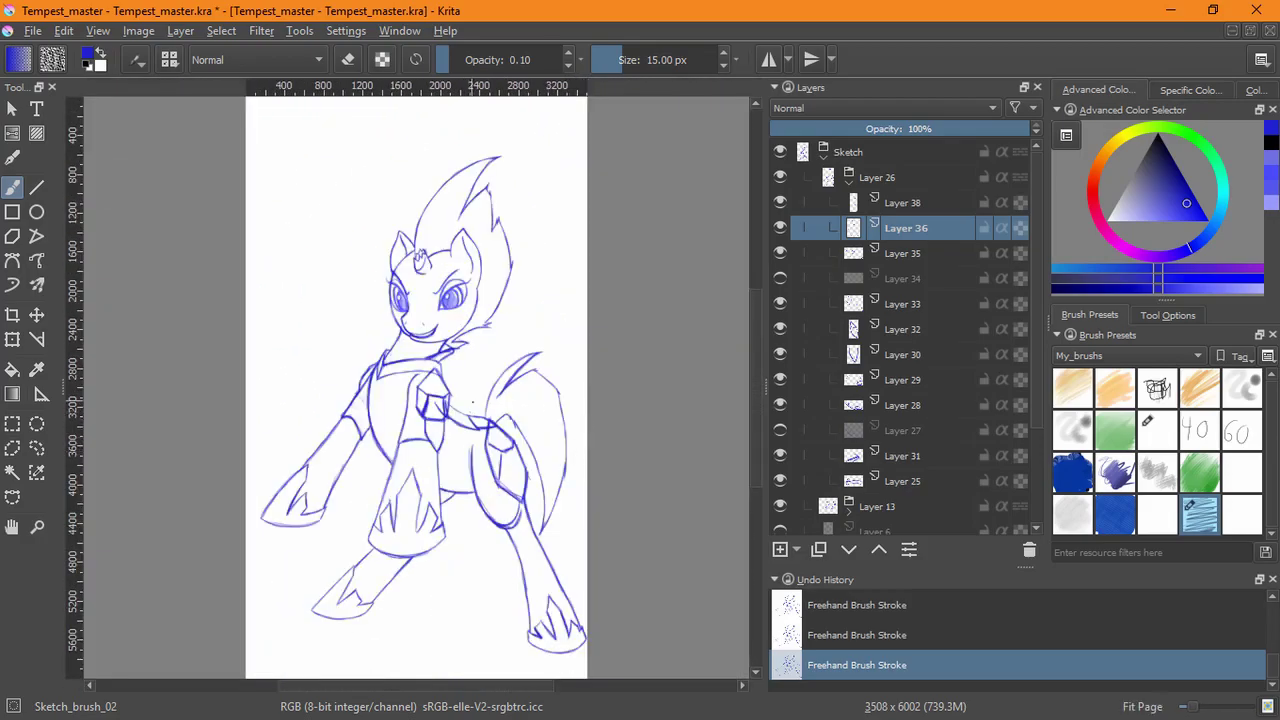
- Clean up the chin's outer edge and erase the rough jaw stroke between the front of the neck and the chin
left_click_drag(415, 357, 478, 468)
mouse_move(356, 436)
left_mouse_down()
mouse_move(354, 449)
mouse_move(355, 424)
mouse_move(342, 432)
mouse_move(334, 420)
left_mouse_up()
key("e")
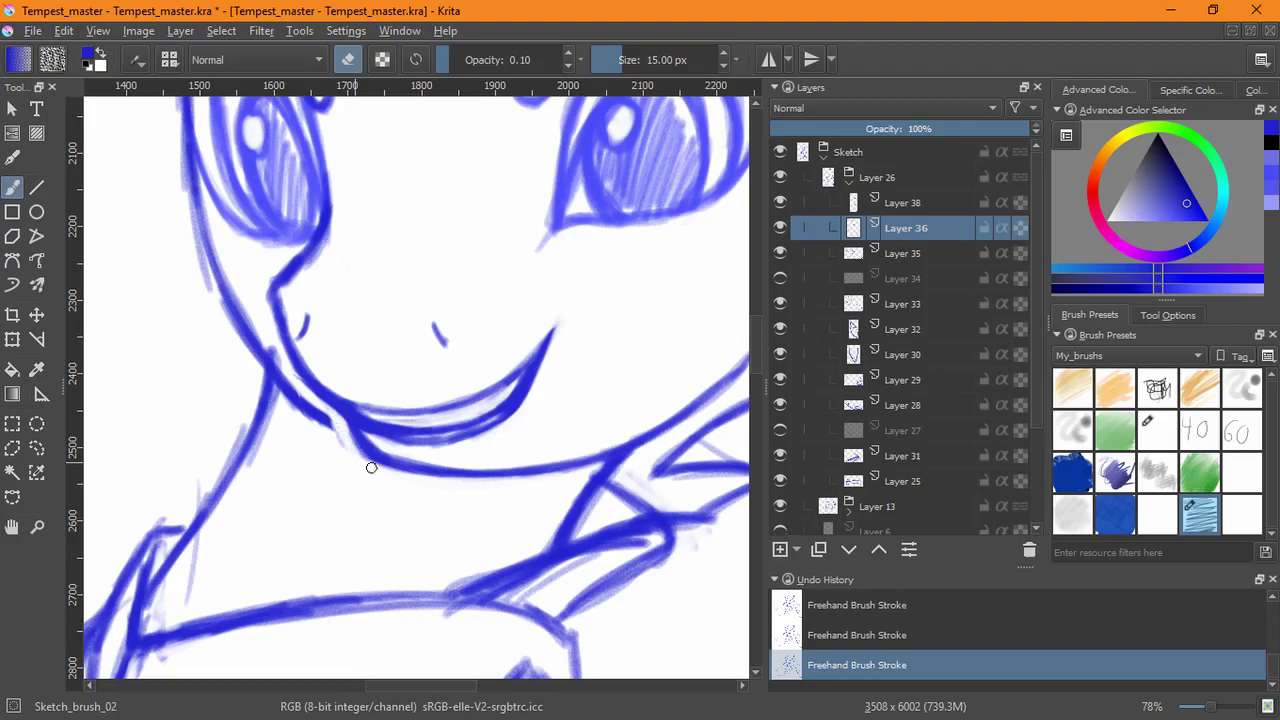
key("e")
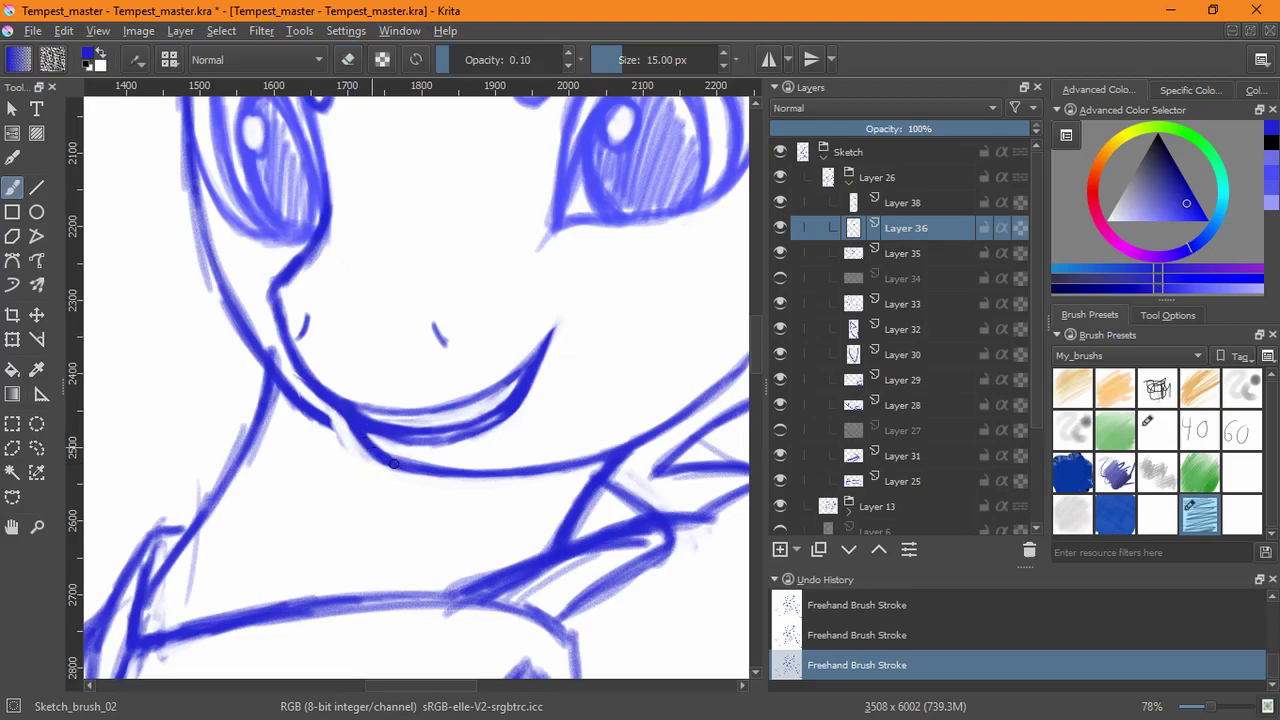
key("e")
left_click_drag(320, 413, 344, 433)
key("e")
left_click_drag(307, 406, 348, 434)
key("e")
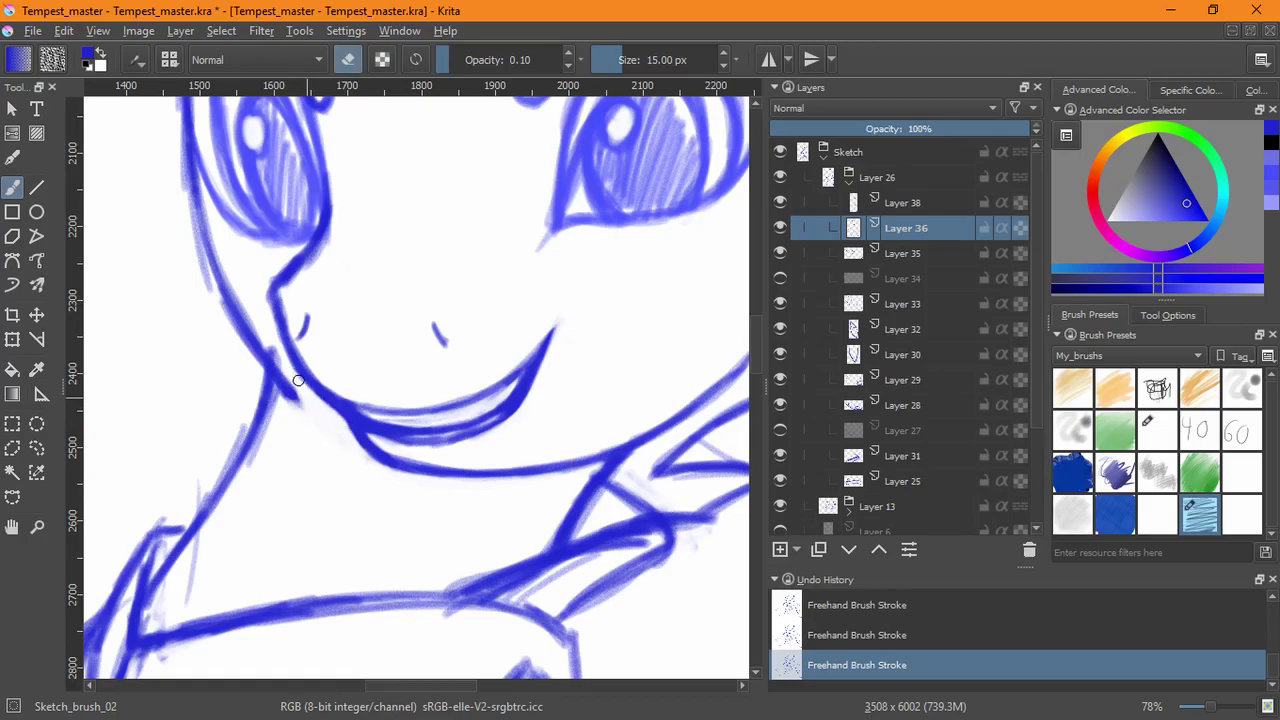
- Redraw and trim a thinner jaw line from the far cheek to the chin, and retrace the upper front neck line
key("e")
left_click_drag(290, 392, 362, 440)
left_click_drag(294, 388, 360, 444)
key("e")
left_click_drag(267, 368, 300, 415)
mouse_move(260, 340)
left_mouse_down()
mouse_move(308, 393)
mouse_move(278, 378)
mouse_move(325, 426)
left_mouse_up()
key("e")
left_click_drag(280, 378, 323, 420)
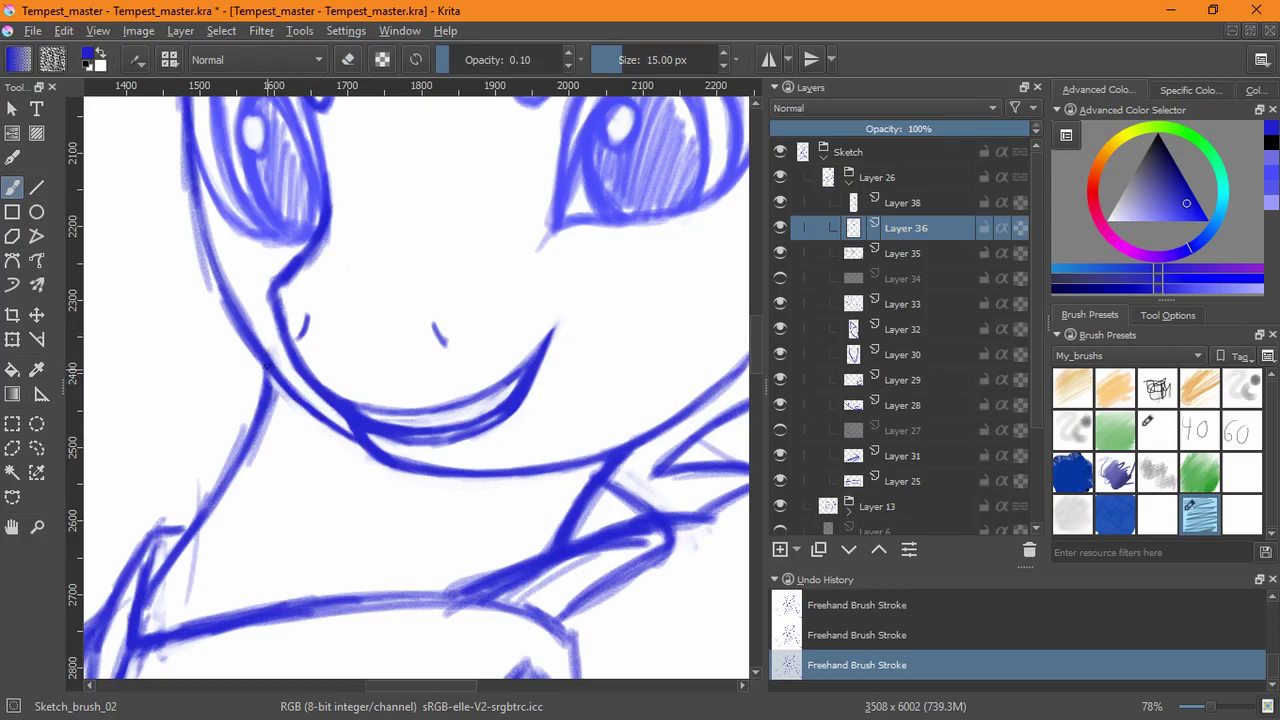
left_click_drag(265, 373, 231, 476)
scroll(512, 410, "down", 6)
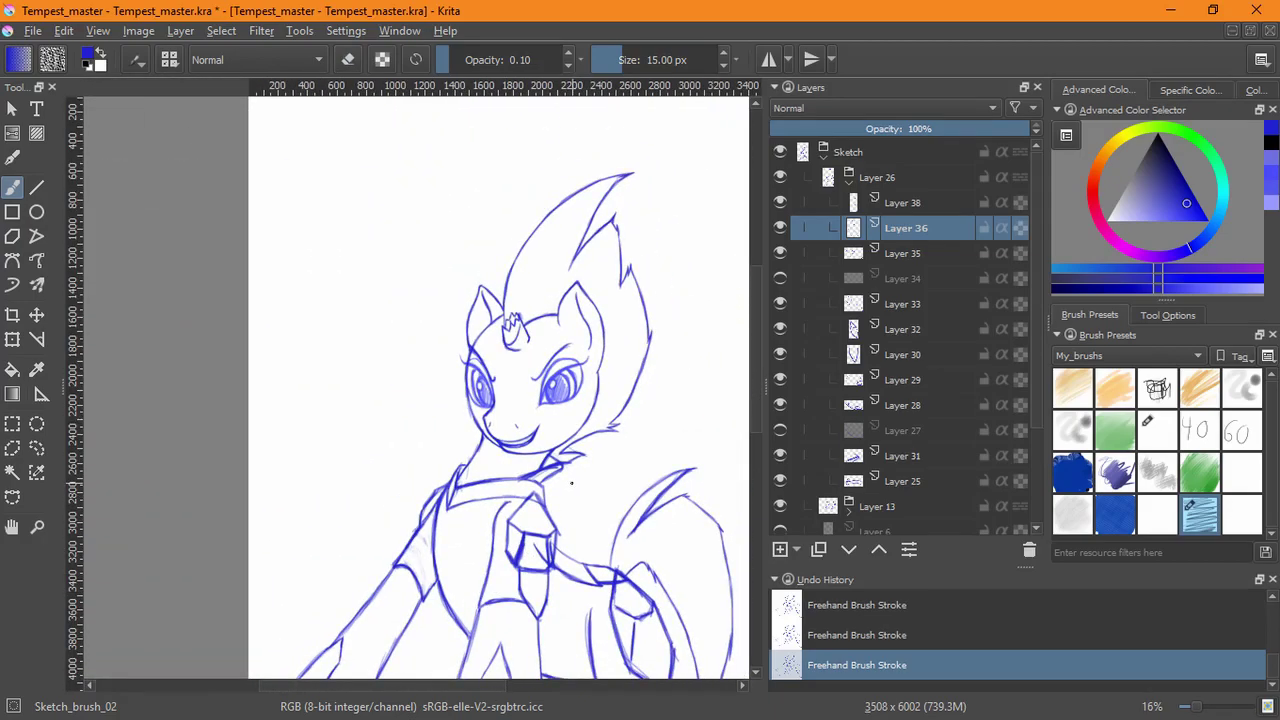
- Outline the tail on Layer 38, enlarge it slightly with a transform, and clear the selection
key("2")
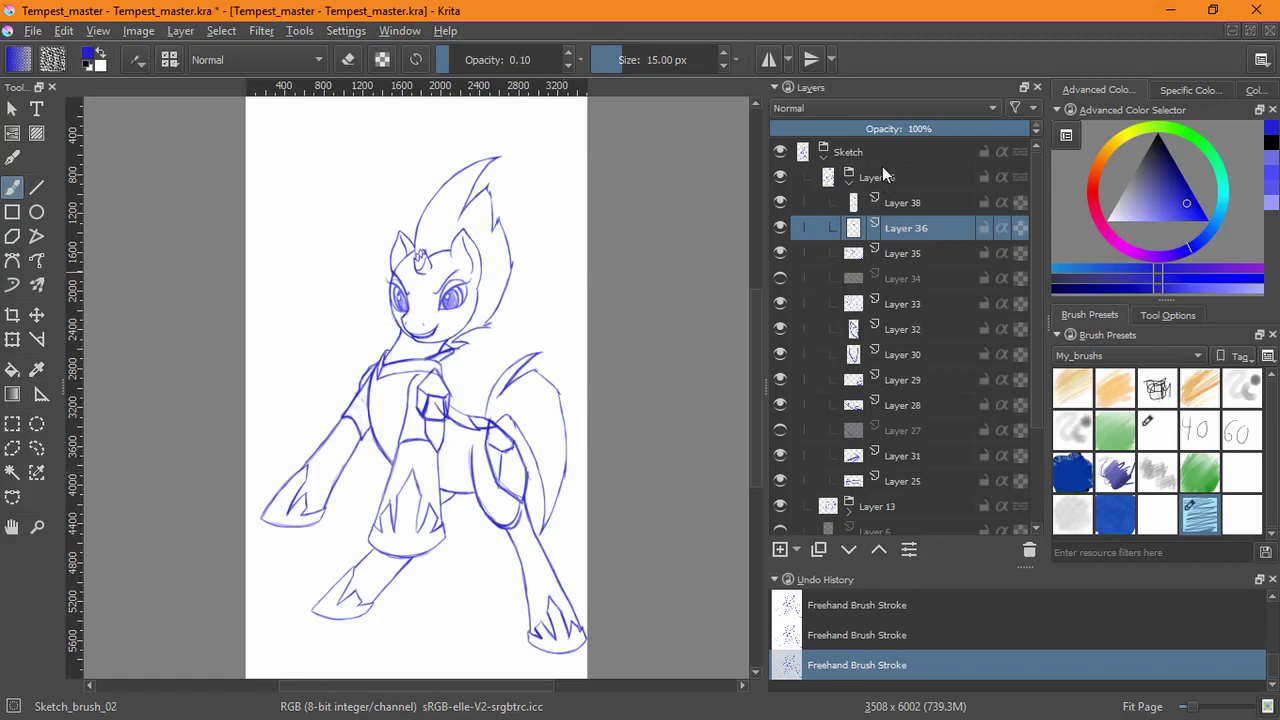
left_click(890, 203)
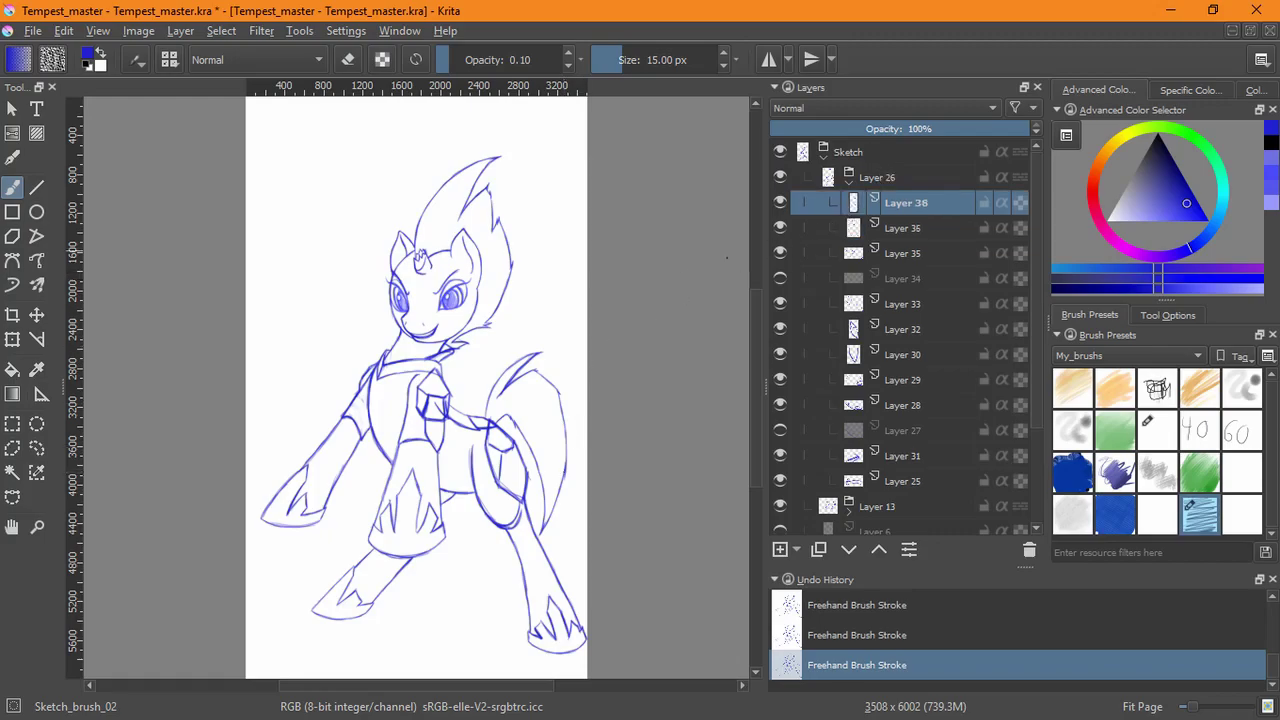
left_click(36, 447)
mouse_move(543, 308)
left_mouse_down()
mouse_move(458, 472)
mouse_move(573, 319)
mouse_move(612, 302)
mouse_move(638, 246)
mouse_move(554, 369)
left_mouse_up()
key("ctrl+t")
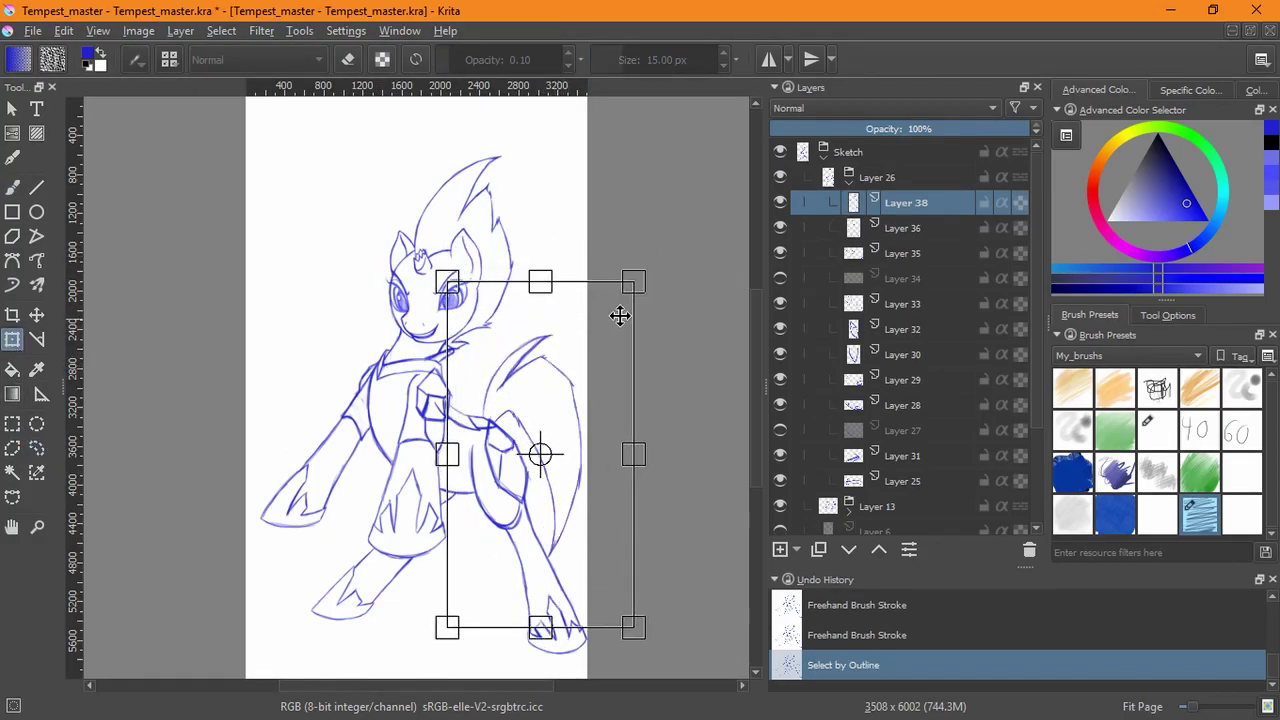
mouse_move(618, 298)
left_mouse_down()
mouse_move(638, 250)
mouse_move(611, 300)
left_mouse_up()
mouse_move(610, 450)
left_mouse_down()
mouse_move(636, 450)
mouse_move(569, 444)
mouse_move(587, 330)
mouse_move(623, 280)
mouse_move(603, 294)
mouse_move(586, 388)
left_mouse_up()
key("Return")
left_click(221, 30)
left_click(214, 68)
key("ctrl+shift+0")
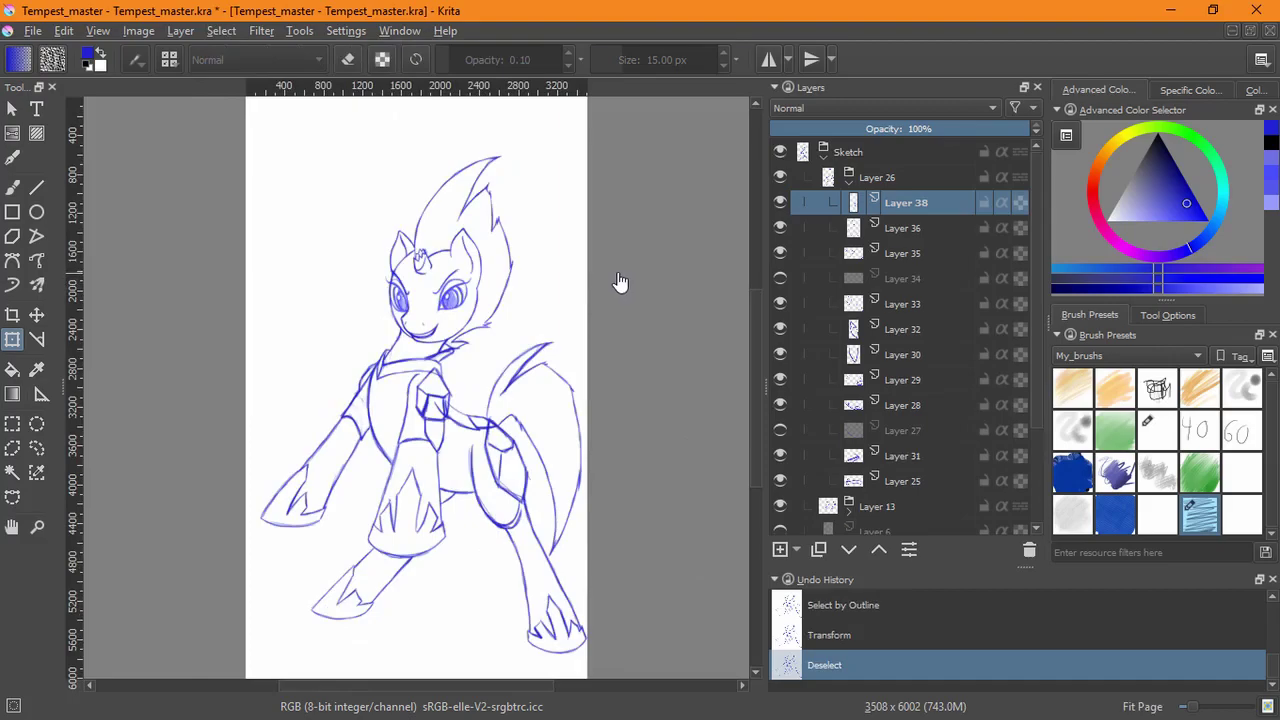
- Add a paint layer above Layer 38, sketch trial strokes along the hip plate's outer edge, and undo the last ones
left_click(780, 549)
key("b")
scroll(505, 485, "up", 1)
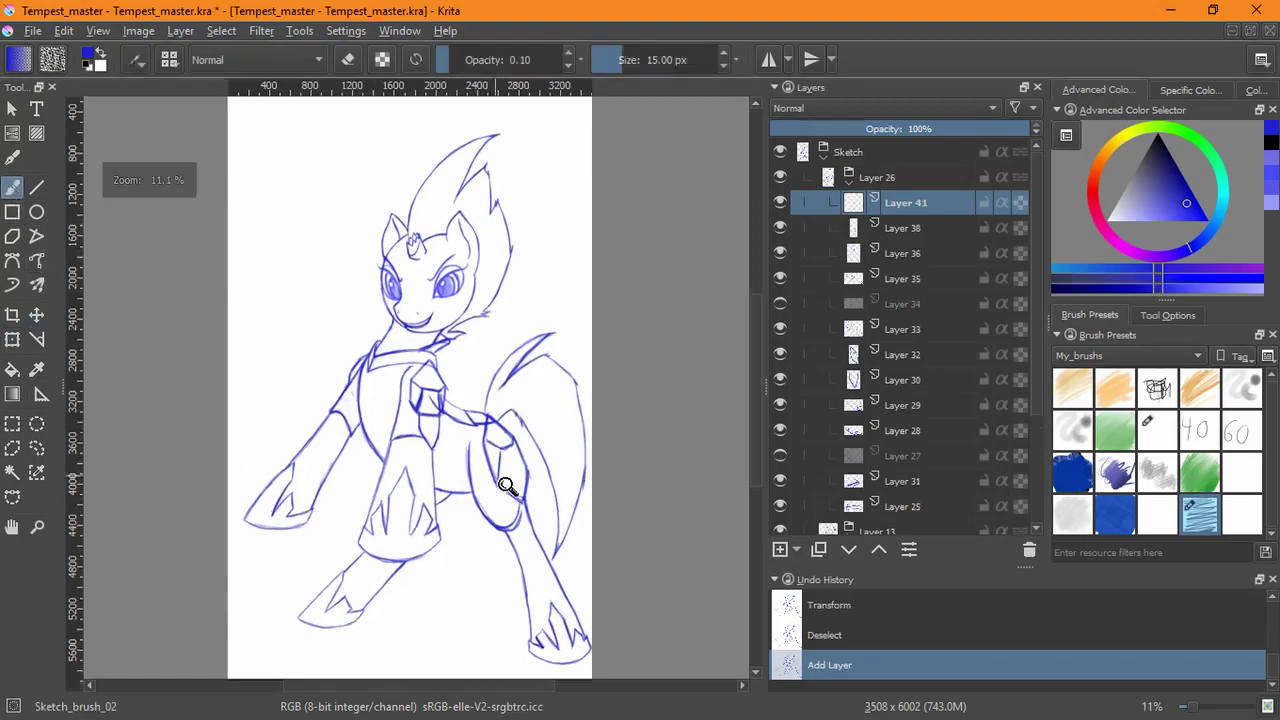
scroll(505, 485, "up", 4)
scroll(474, 300, "up", 1)
mouse_move(541, 362)
left_mouse_down()
mouse_move(594, 455)
mouse_move(586, 448)
left_mouse_up()
left_click_drag(541, 366, 603, 463)
mouse_move(544, 363)
left_mouse_down()
mouse_move(596, 463)
mouse_move(588, 450)
left_mouse_up()
key("ctrl+z")
key("ctrl+z")
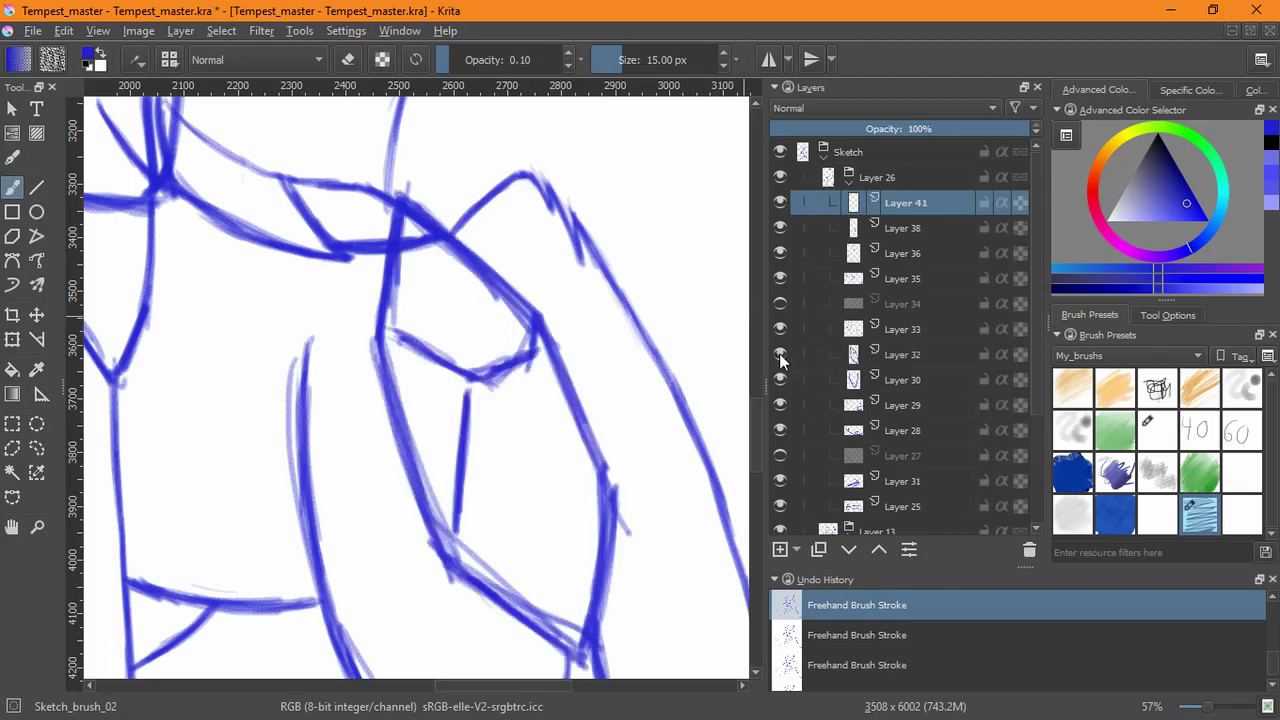
- Retrace the hip plate's rear edge below its upper corner on Layer 32 and make the new layer active again
left_click(842, 362)
key("ctrl+shift+z")
key("ctrl+shift+z")
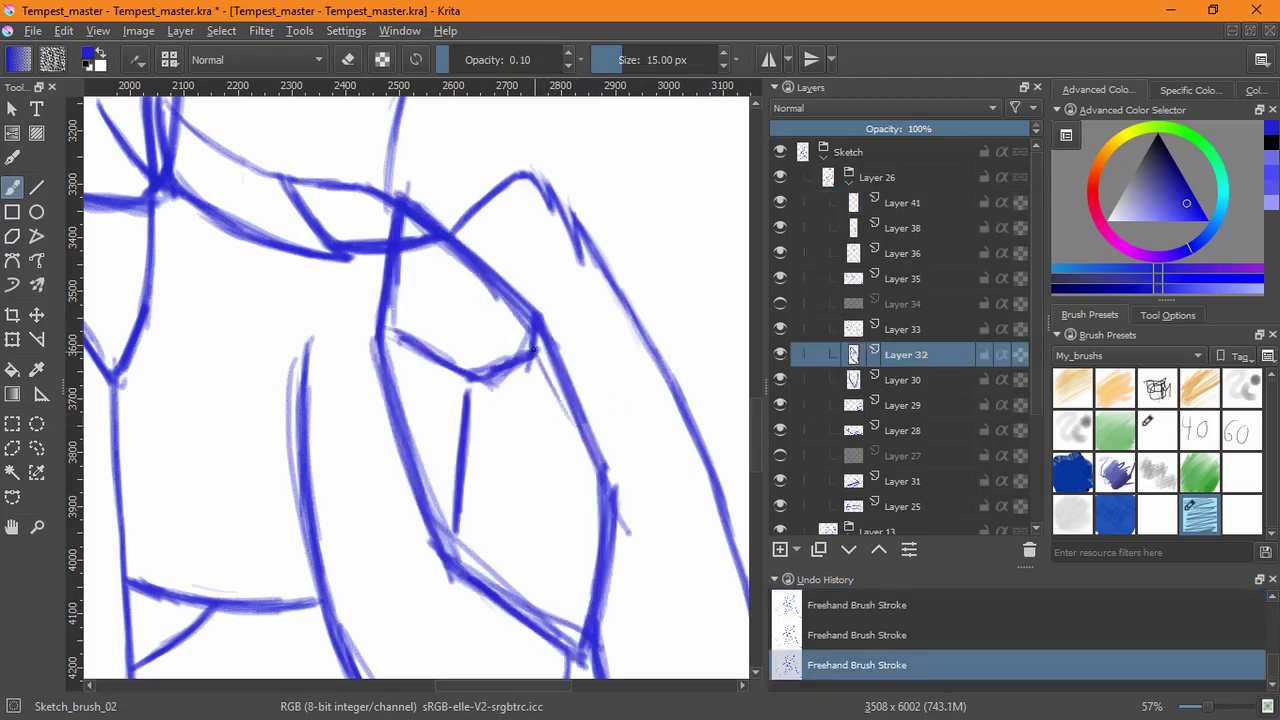
left_click_drag(550, 385, 590, 455)
left_click(855, 203)
left_click_drag(600, 370, 531, 447)
key("ctrl+z")
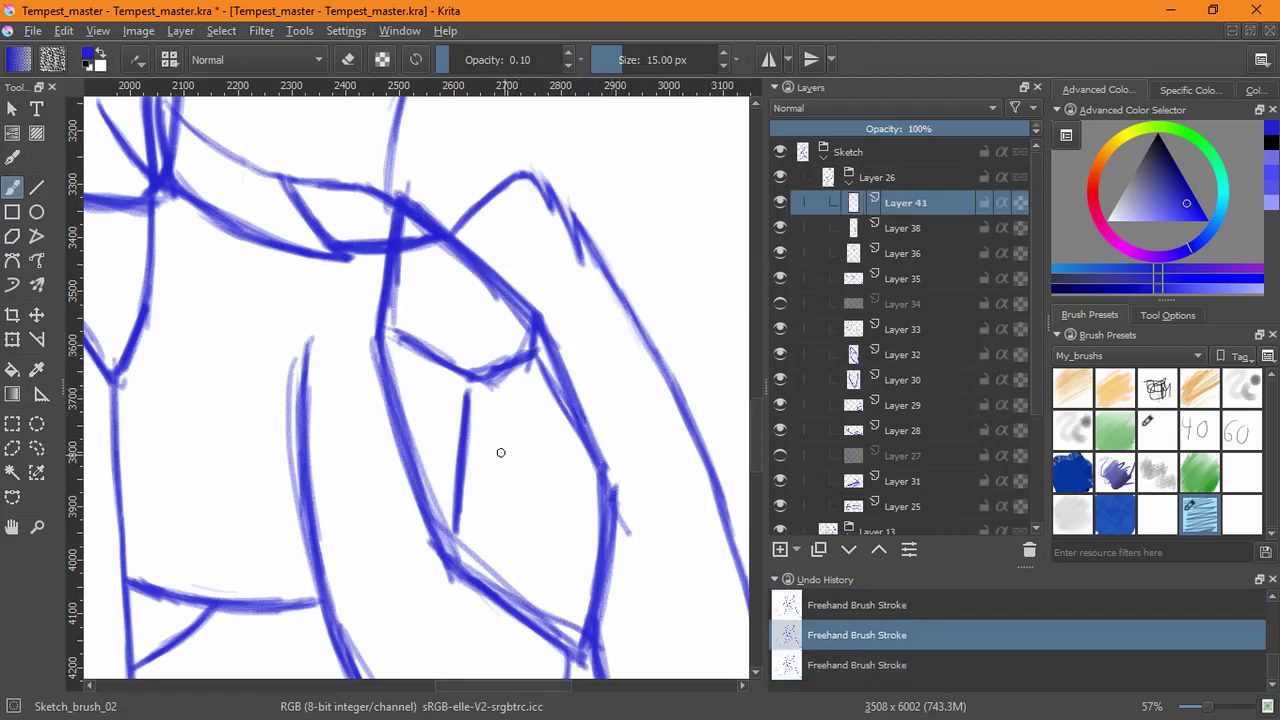
left_click_drag(440, 298, 440, 402)
key("ctrl+z")
key("ctrl+z")
- Draw one half of a long pointed emblem with a stepped outline in the empty area inside the tail curve
mouse_move(600, 357)
left_mouse_down()
mouse_move(534, 391)
mouse_move(380, 515)
left_mouse_up()
left_click_drag(537, 243, 490, 369)
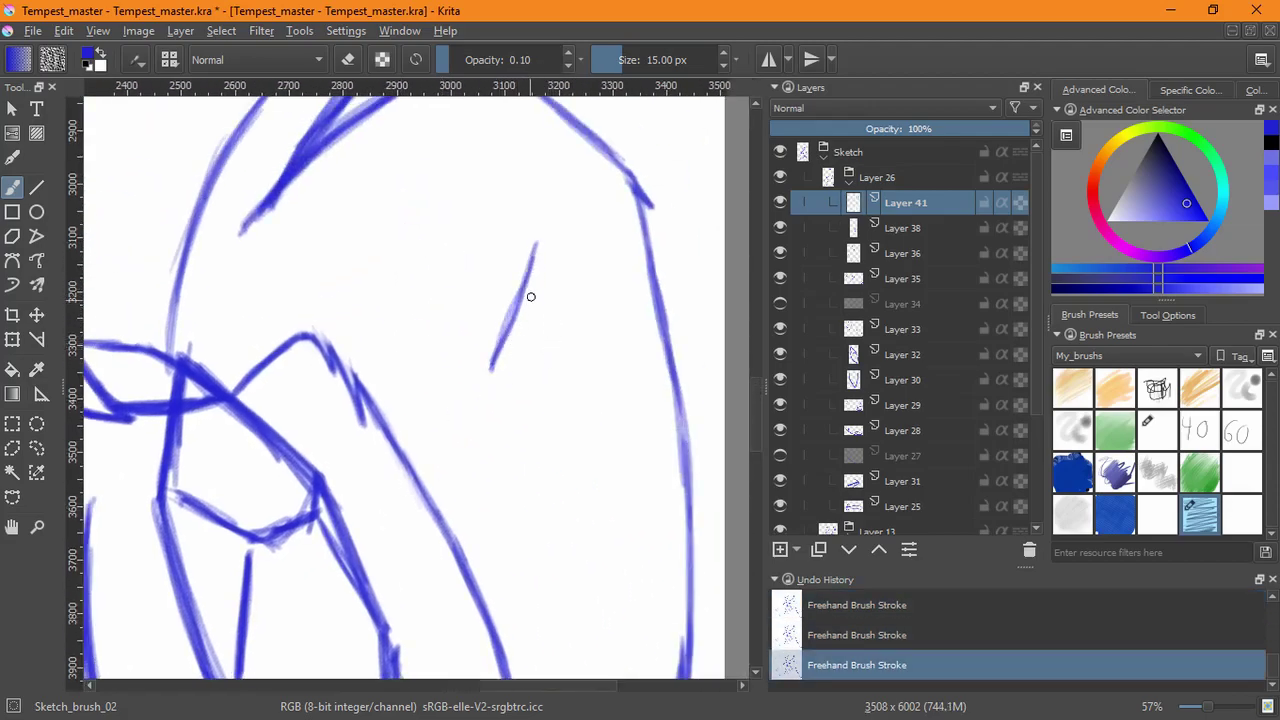
mouse_move(540, 248)
left_mouse_down()
mouse_move(489, 403)
mouse_move(471, 417)
left_mouse_up()
mouse_move(532, 258)
left_mouse_down()
mouse_move(517, 390)
mouse_move(532, 275)
mouse_move(518, 386)
mouse_move(528, 478)
left_mouse_up()
mouse_move(517, 384)
left_mouse_down()
mouse_move(547, 433)
mouse_move(531, 563)
mouse_move(548, 616)
left_mouse_up()
left_click_drag(546, 433, 547, 520)
mouse_move(546, 426)
left_mouse_down()
mouse_move(548, 625)
mouse_move(549, 594)
left_mouse_up()
left_click_drag(519, 386, 547, 428)
mouse_move(519, 387)
left_mouse_down()
mouse_move(547, 426)
mouse_move(523, 470)
left_mouse_up()
- Sharpen the half emblem's side corner and retrace its upper edges to the tip
mouse_move(477, 413)
left_mouse_down()
mouse_move(528, 475)
mouse_move(471, 412)
mouse_move(490, 440)
left_mouse_up()
key("e")
key("e")
mouse_move(498, 345)
left_mouse_down()
mouse_move(545, 231)
mouse_move(532, 314)
left_mouse_up()
left_click_drag(542, 248, 520, 389)
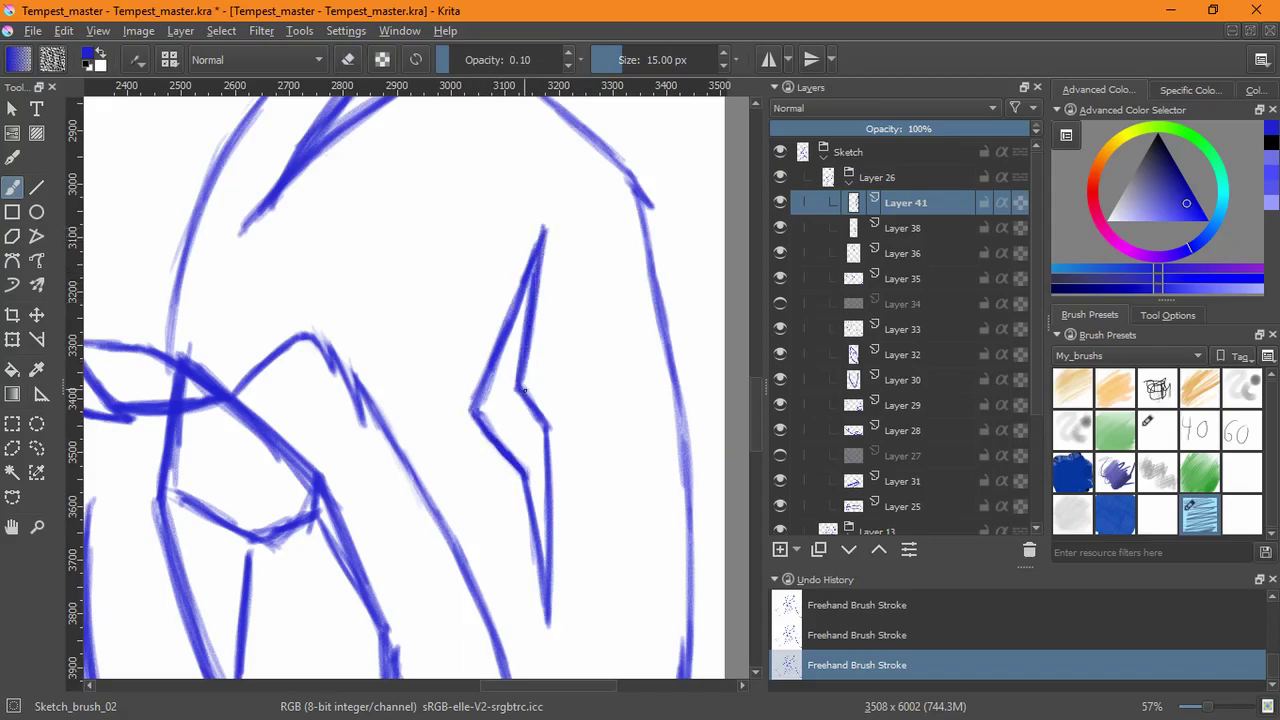
- Group the half-emblem layer with a duplicate of it, mirroring the duplicate horizontally beside the original to complete the emblem
key("ctrl+j")
key("ctrl+g")
left_click(12, 339)
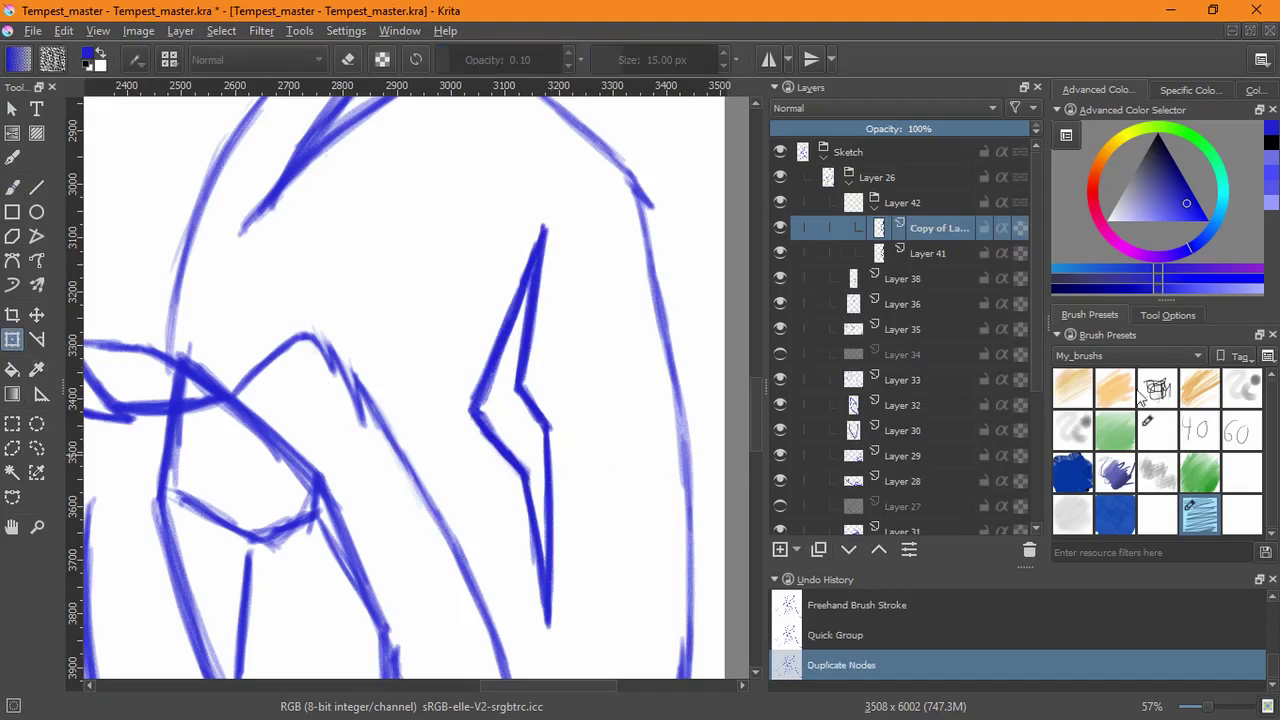
left_click(1168, 314)
left_click(547, 447)
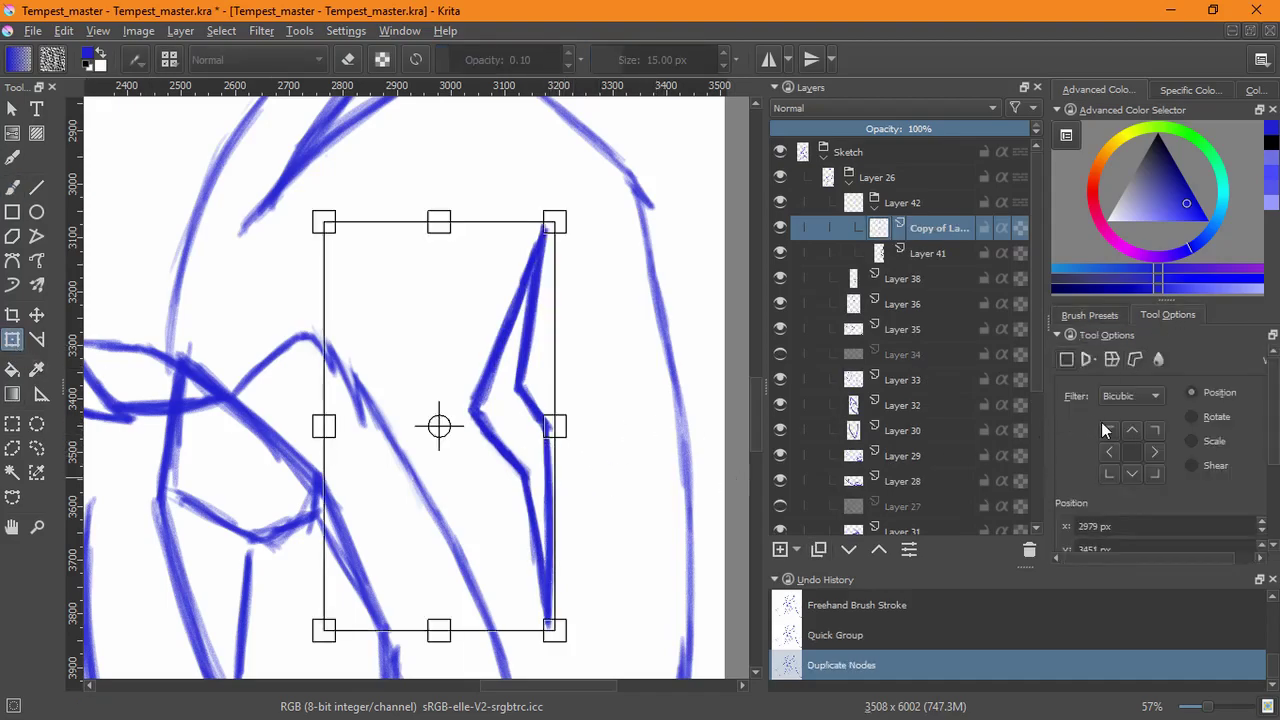
scroll(1141, 505, "down", 5)
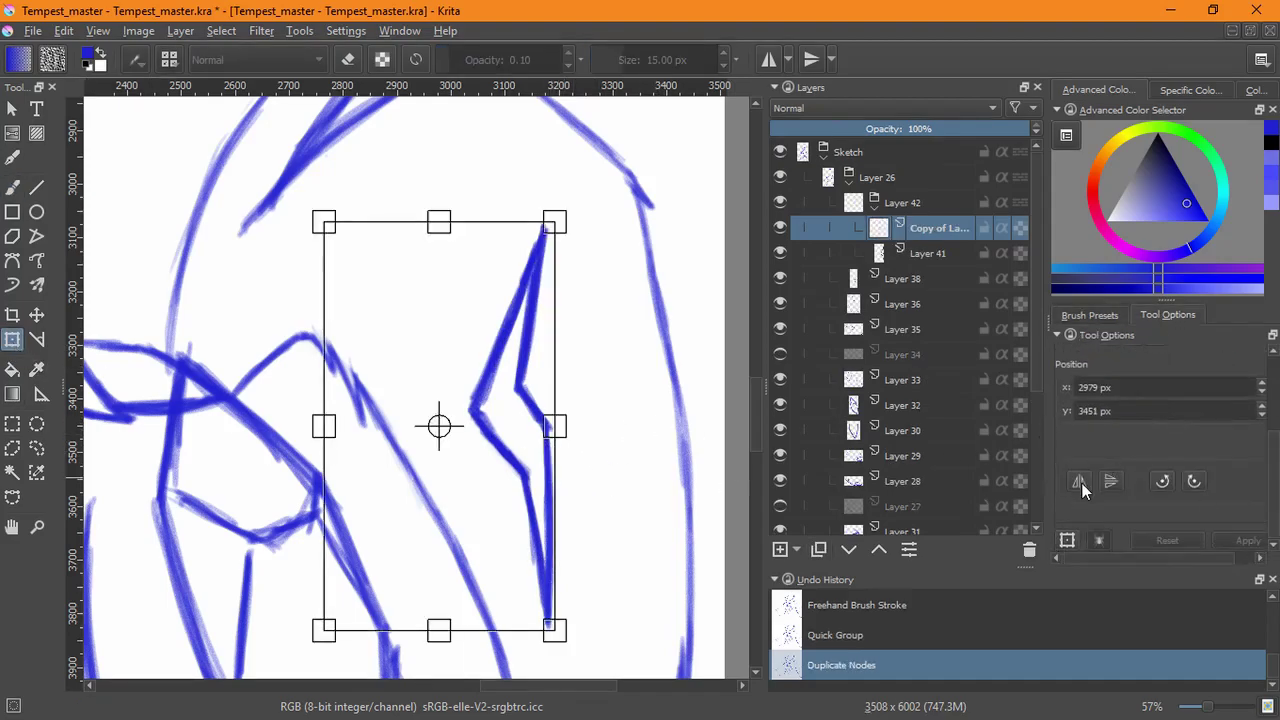
left_click(1080, 481)
left_click_drag(396, 438, 548, 492)
left_click_drag(507, 448, 508, 450)
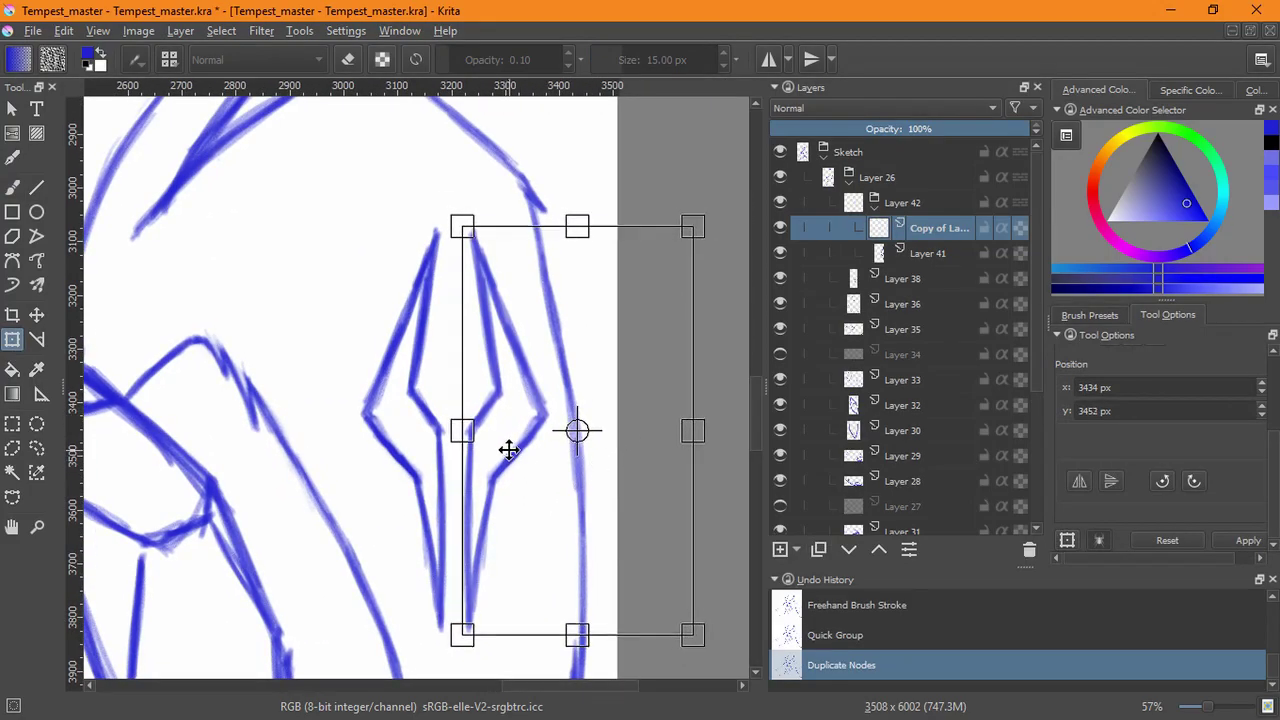
key("Return")
- Duplicate the emblem group and hide the original group
left_click(874, 208)
left_click(893, 205)
left_click(818, 547)
left_click(780, 228)
- Rotate the copied emblem to match the hip plate's slant and move it onto the plate
left_click(443, 457)
left_click_drag(443, 457, 407, 487)
left_click_drag(437, 483, 473, 282)
left_click_drag(435, 333, 477, 480)
left_click_drag(612, 396, 592, 290)
mouse_move(486, 431)
left_mouse_down()
mouse_move(491, 417)
mouse_move(466, 417)
left_mouse_up()
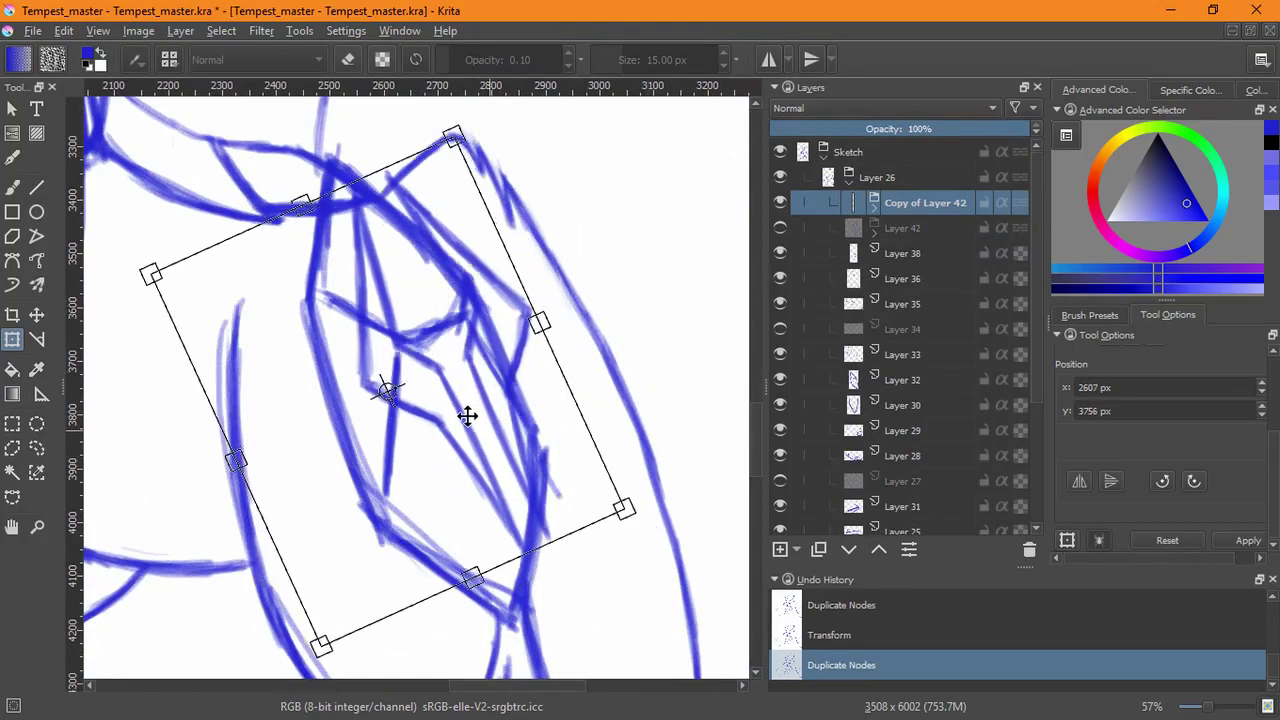
- Narrow and shorten the copied emblem so that it fits inside the hip plate
left_click_drag(538, 325, 463, 360)
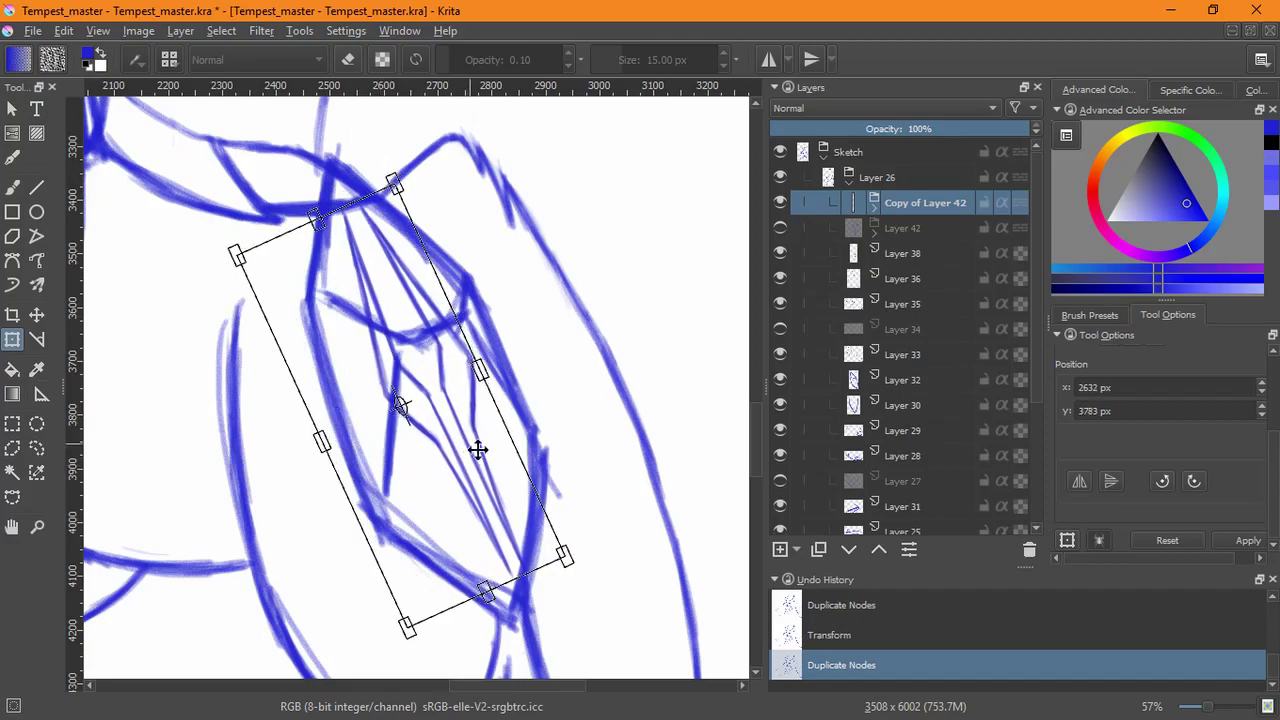
left_click_drag(548, 546, 512, 508)
left_click_drag(449, 449, 481, 463)
mouse_move(471, 363)
left_mouse_down()
mouse_move(409, 386)
mouse_move(466, 371)
left_mouse_up()
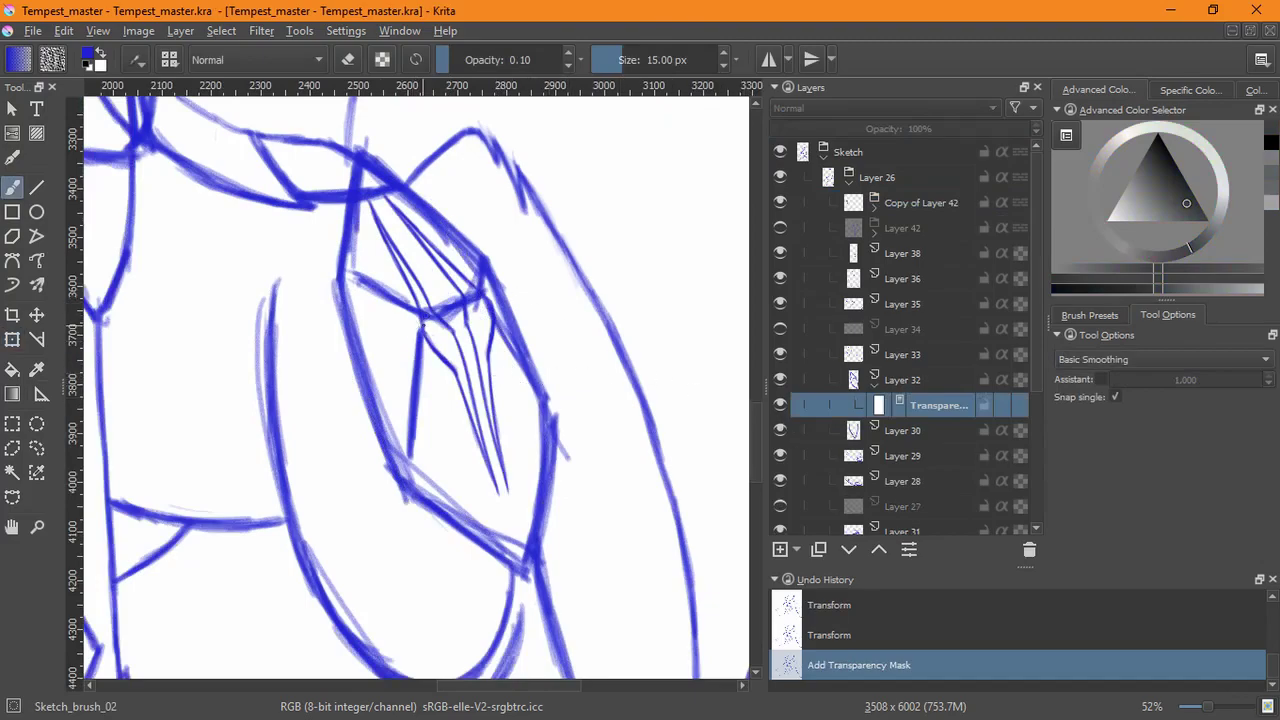
- Reset to the default black and white colors and mask Layer 32's hip plate strokes where they cross the emblem
left_click(425, 315)
key("ctrl+z")
key("d")
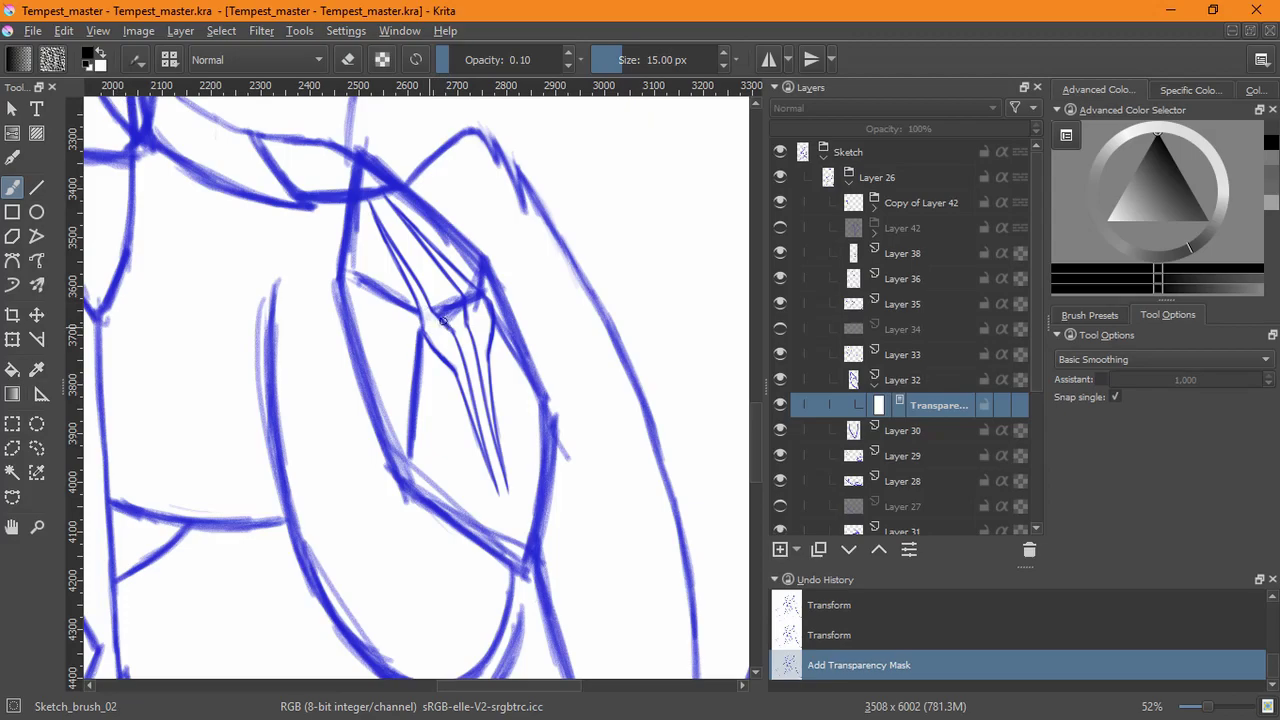
left_click(468, 291)
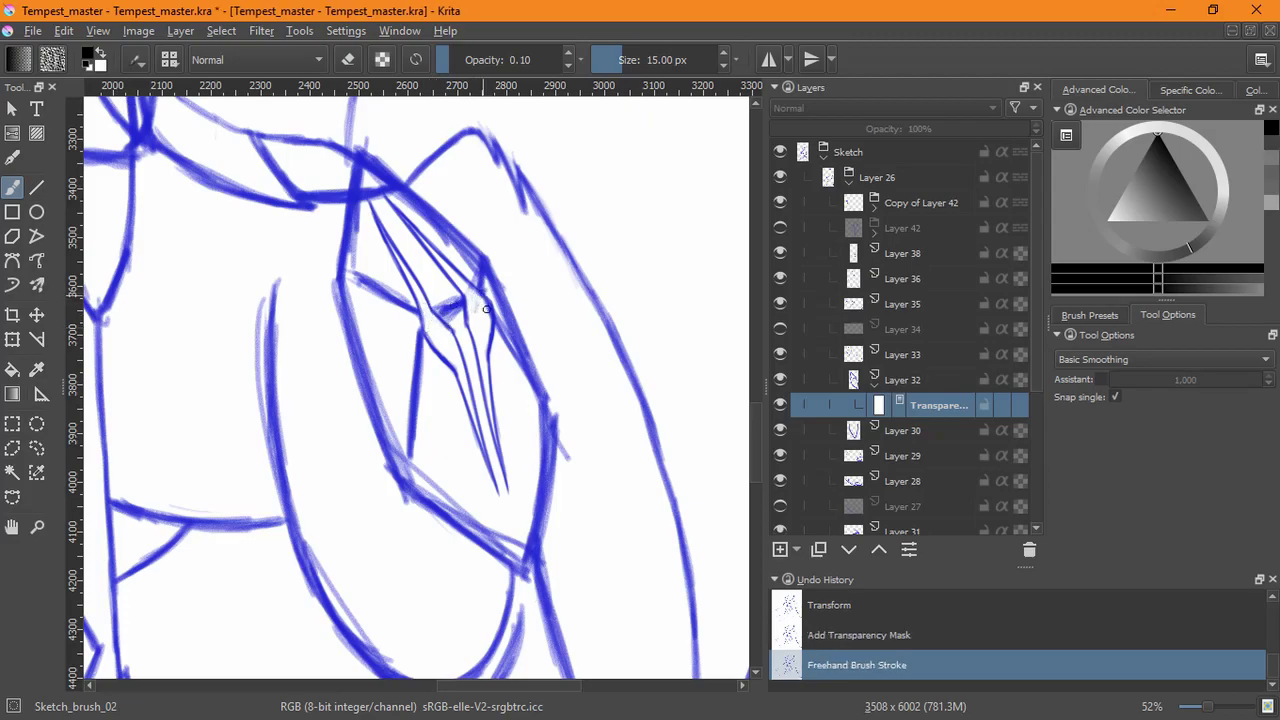
left_click_drag(476, 307, 473, 284)
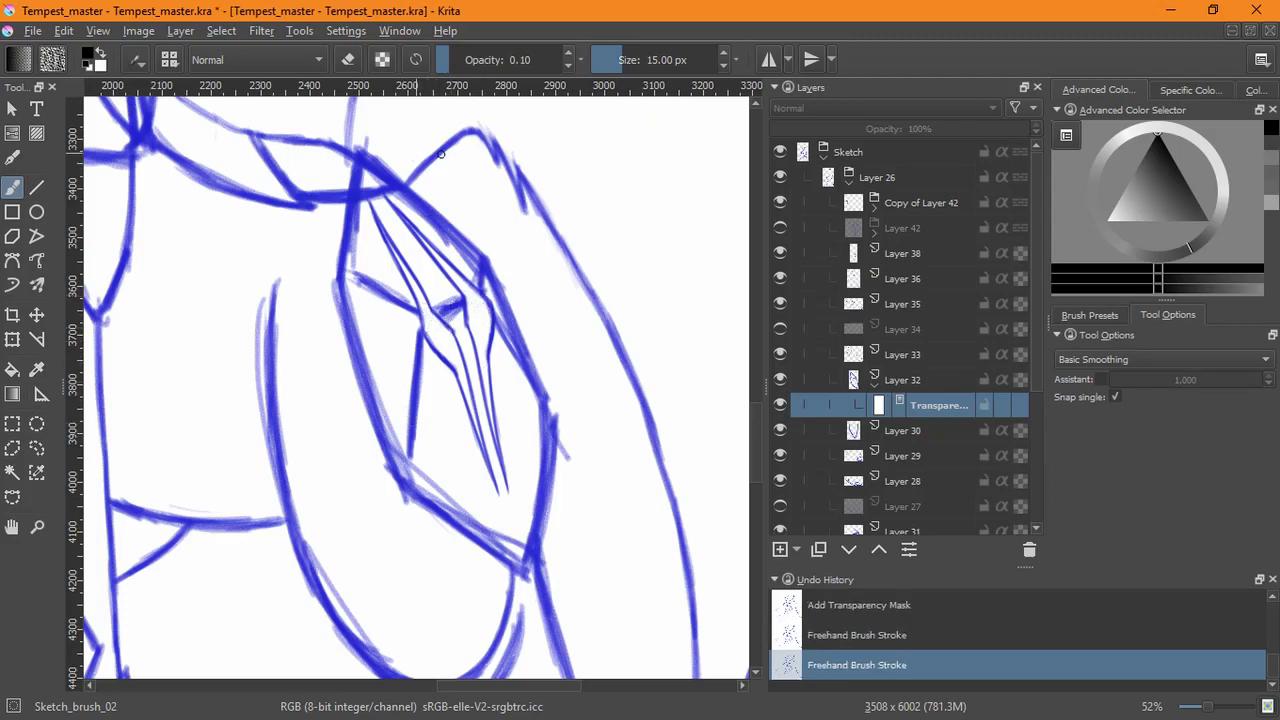
- Add a transparency mask to Layer 28 and hide the belt strokes that cross the top of the hip plate
left_click(875, 386)
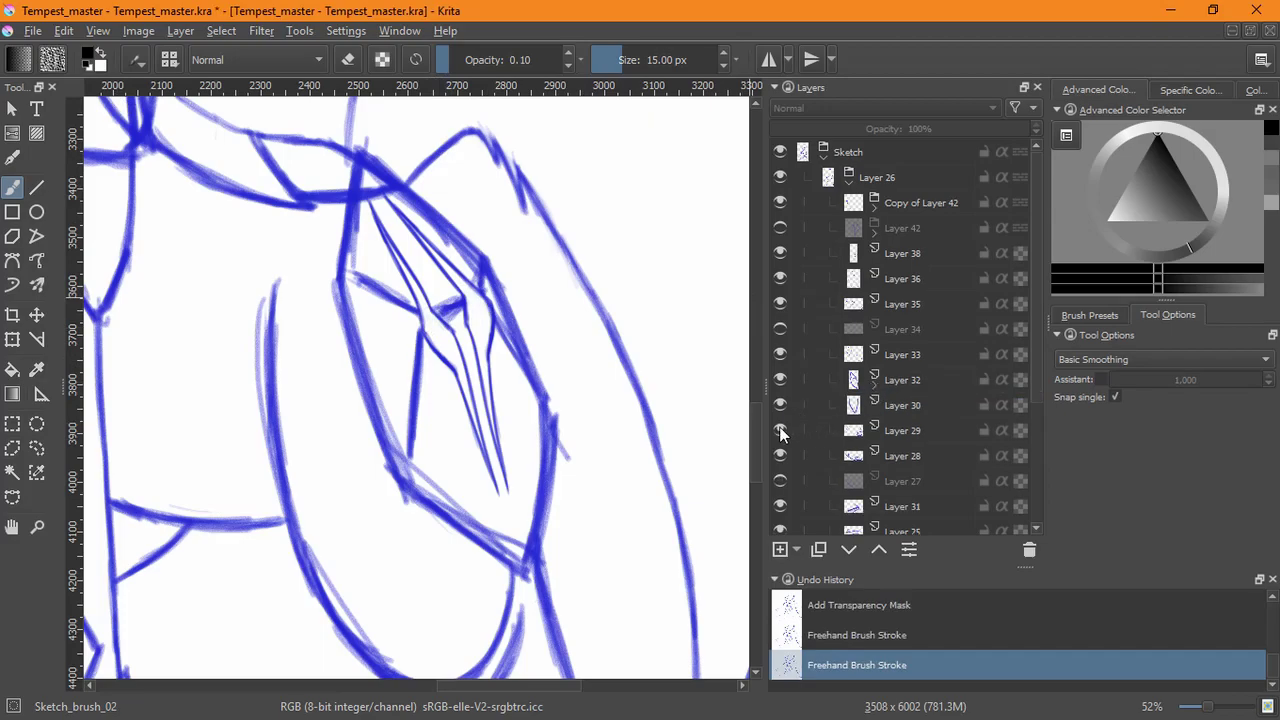
left_click(780, 457)
left_click(780, 456)
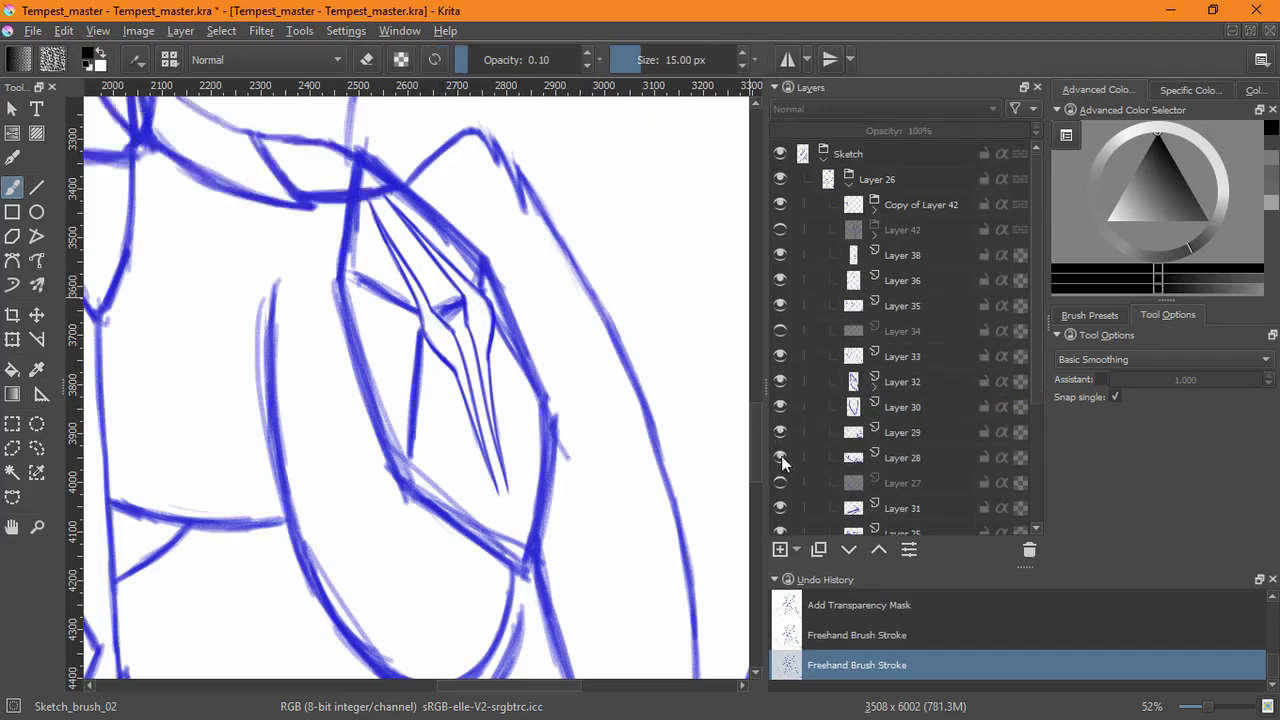
left_click(866, 462)
left_click(796, 550)
left_click(818, 640)
mouse_move(363, 188)
left_mouse_down()
mouse_move(360, 226)
mouse_move(365, 197)
mouse_move(403, 205)
left_mouse_up()
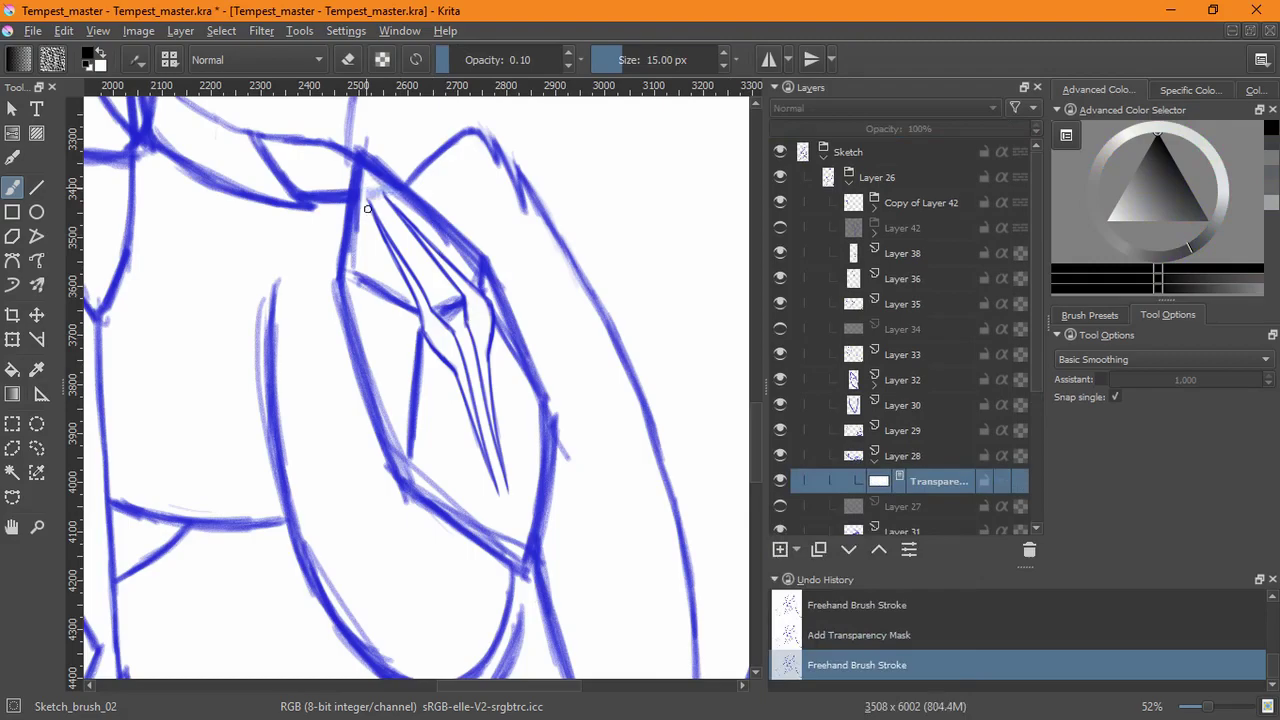
left_click_drag(371, 184, 397, 354)
mouse_move(390, 278)
left_mouse_down()
mouse_move(468, 518)
mouse_move(405, 360)
left_mouse_up()
mouse_move(415, 411)
left_mouse_down()
mouse_move(427, 488)
mouse_move(407, 508)
mouse_move(371, 451)
mouse_move(370, 470)
mouse_move(402, 486)
left_mouse_up()
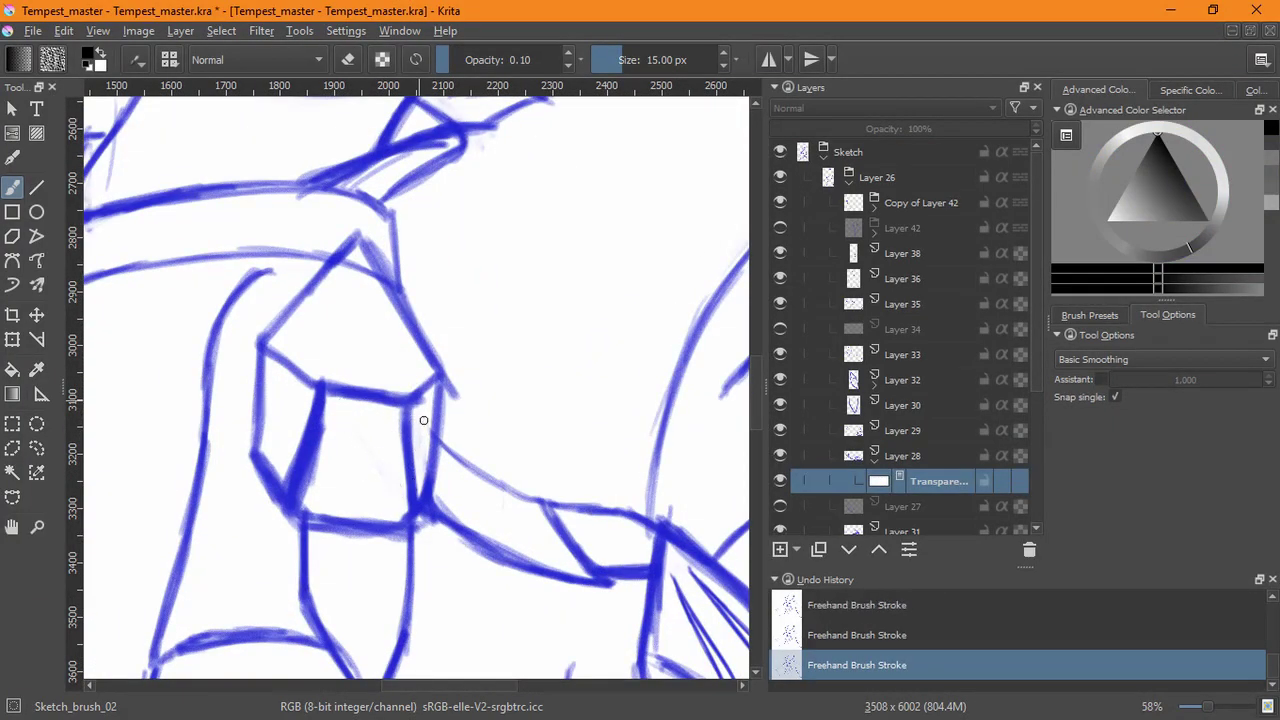
- Reset the Ink_brush_25_2 preset to 25 px, mask the faint strokes inside the shoulder plate, and undo the last stroke
left_click(1066, 316)
left_click(1157, 430)
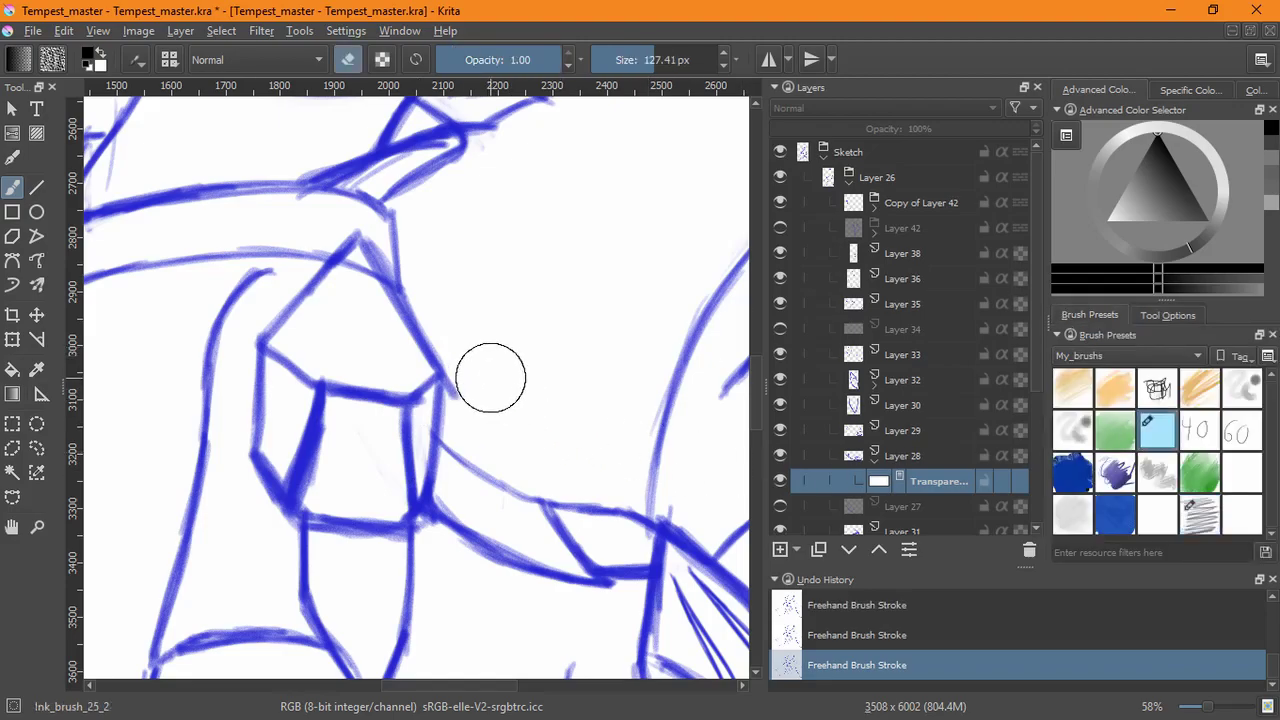
left_click(416, 60)
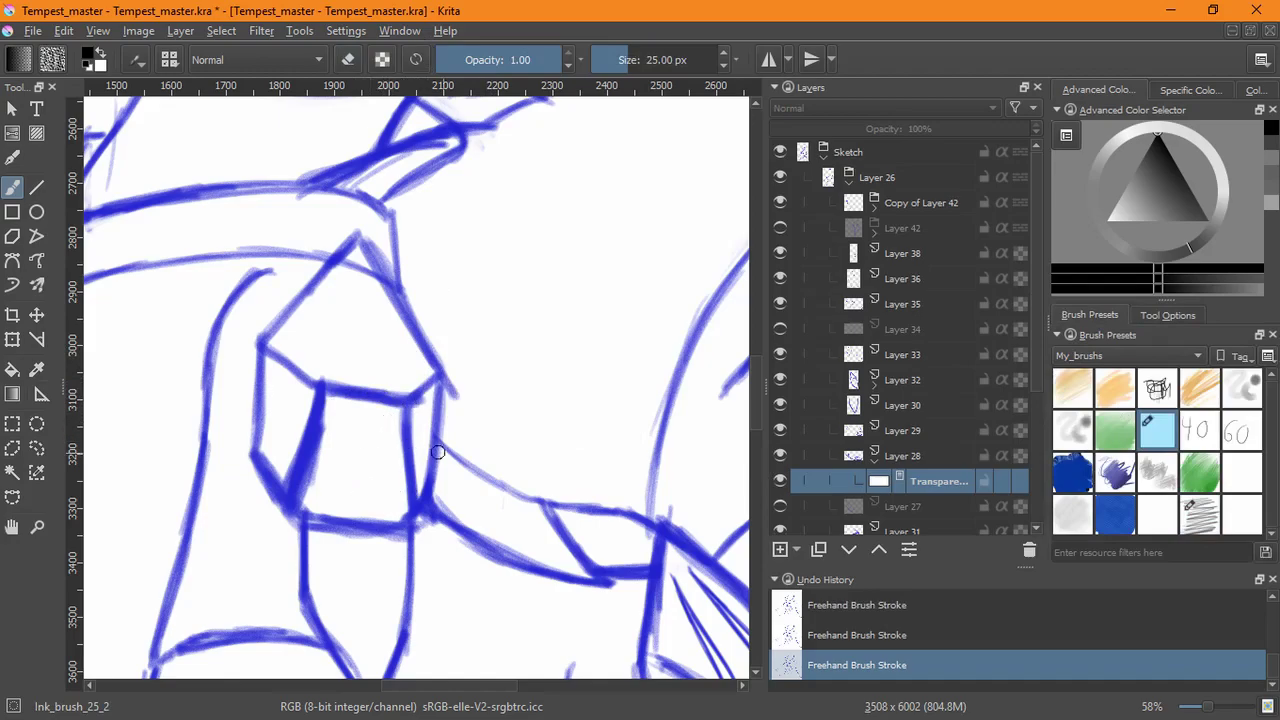
key("ctrl+z")
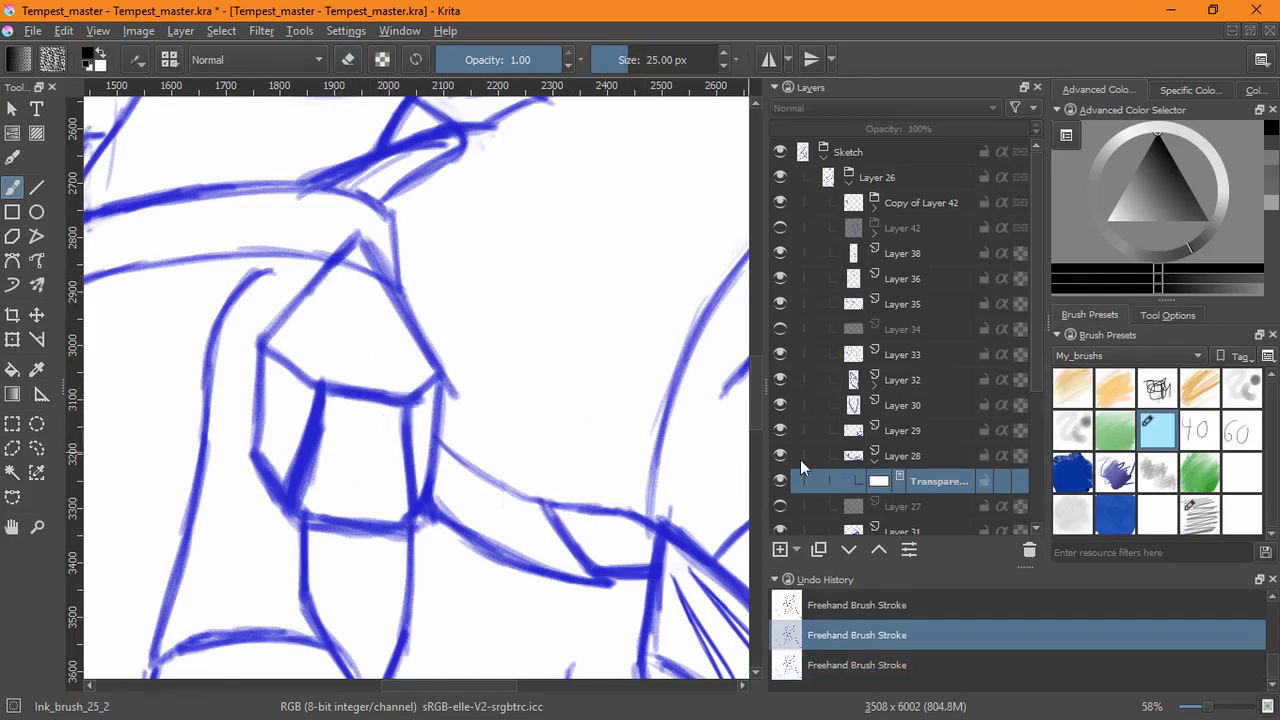
- Add a transparency mask to Layer 25 and hide the lower collar line where it crosses the shoulder plate
left_click(874, 459)
left_click(852, 507)
left_click(784, 506)
left_click(782, 508)
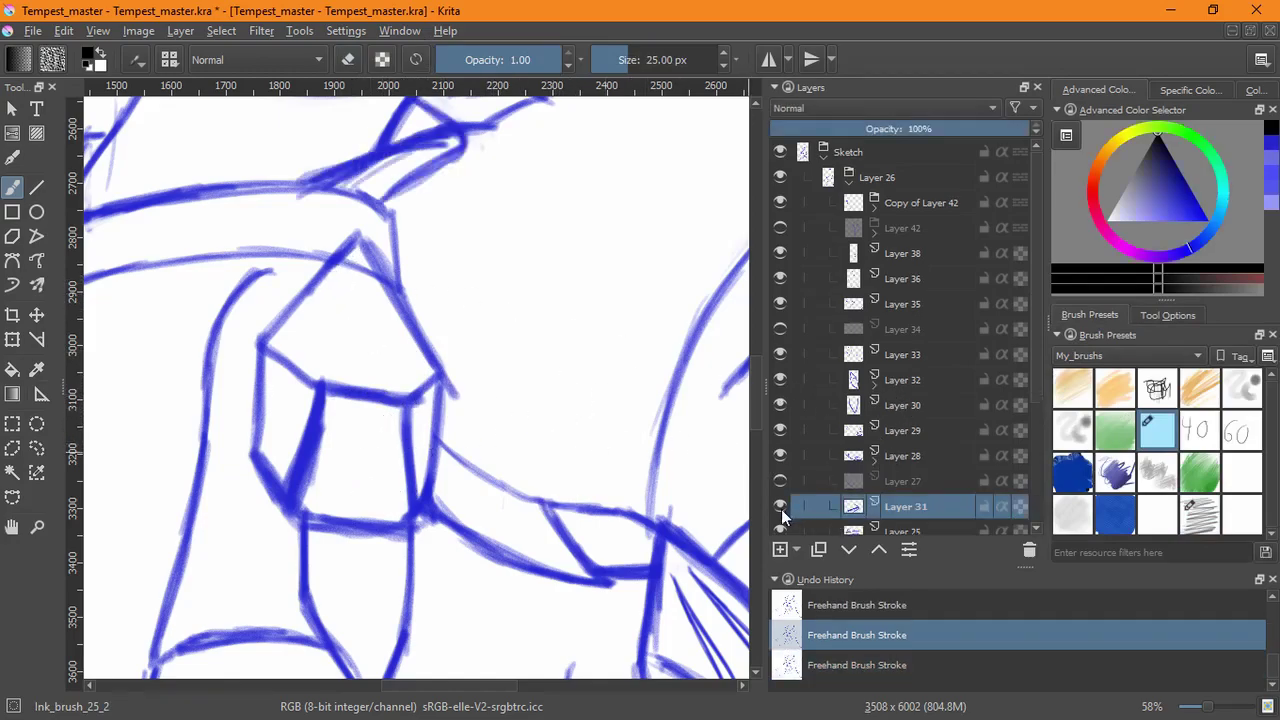
left_click(782, 508)
left_click(783, 507)
scroll(1034, 394, "down", 1)
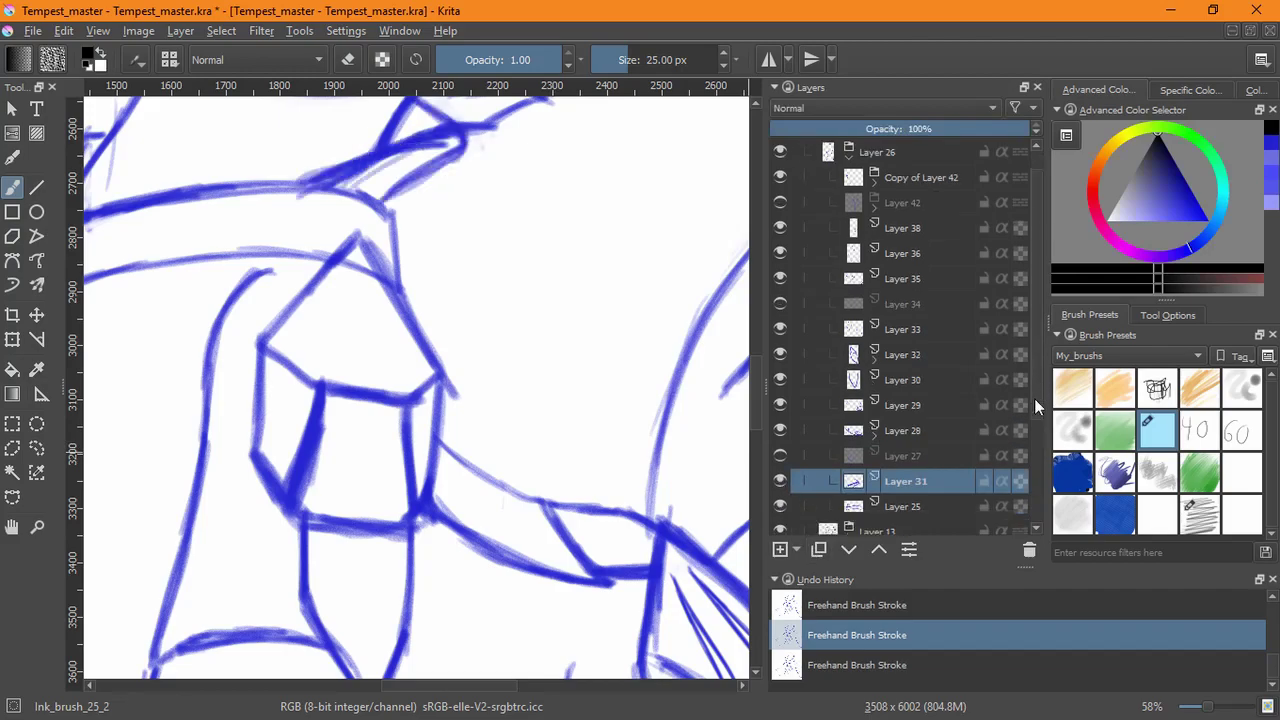
left_click(899, 458)
left_click(796, 550)
left_click(852, 644)
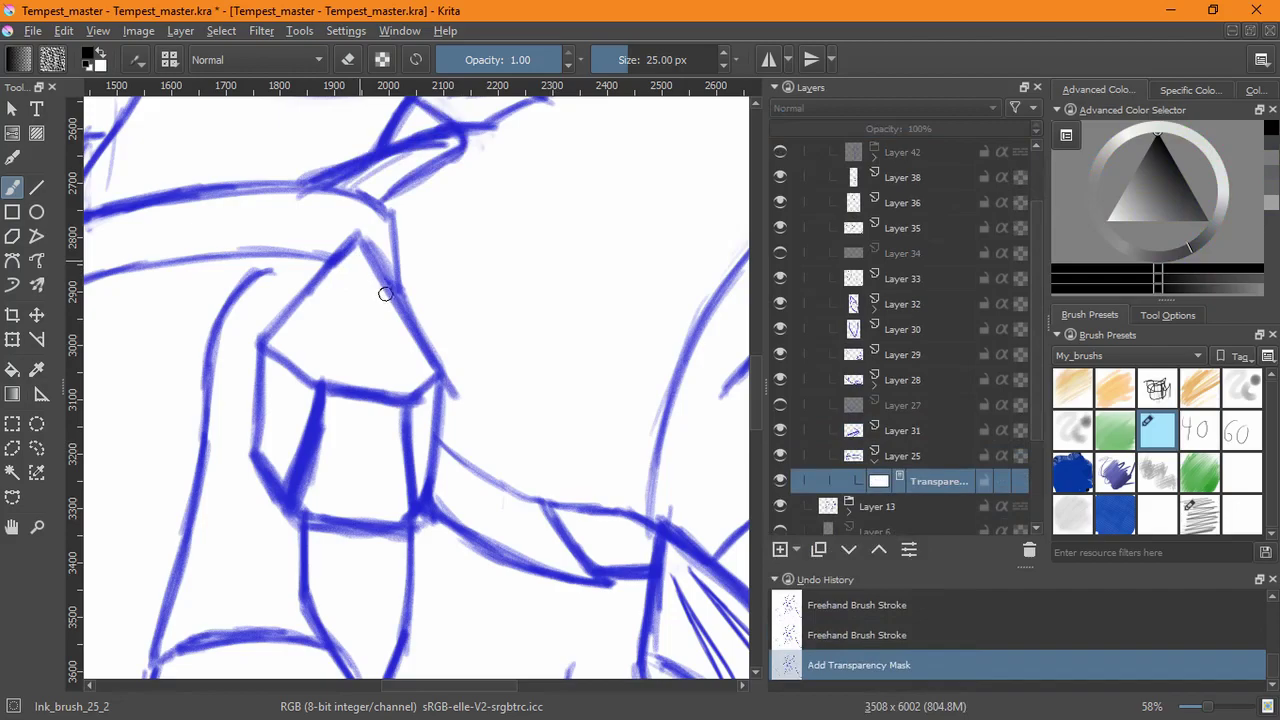
left_click_drag(345, 284, 314, 309)
scroll(520, 403, "down", 6)
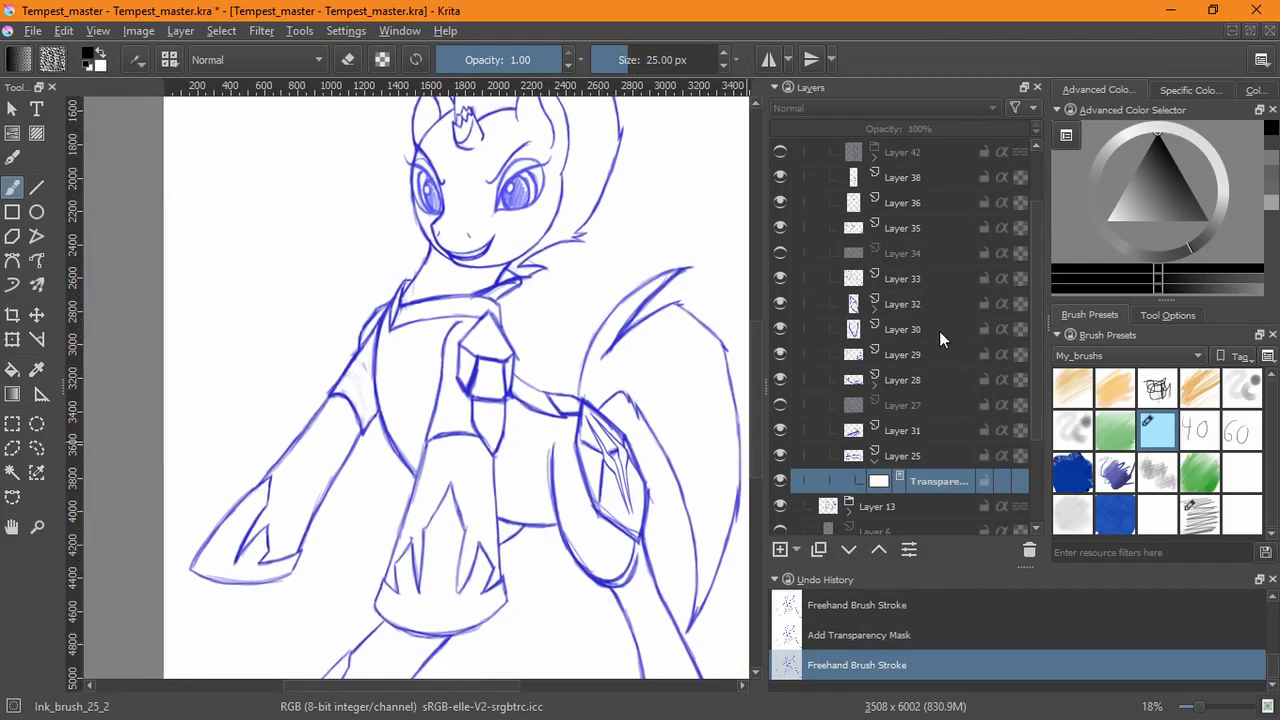
left_click(876, 460)
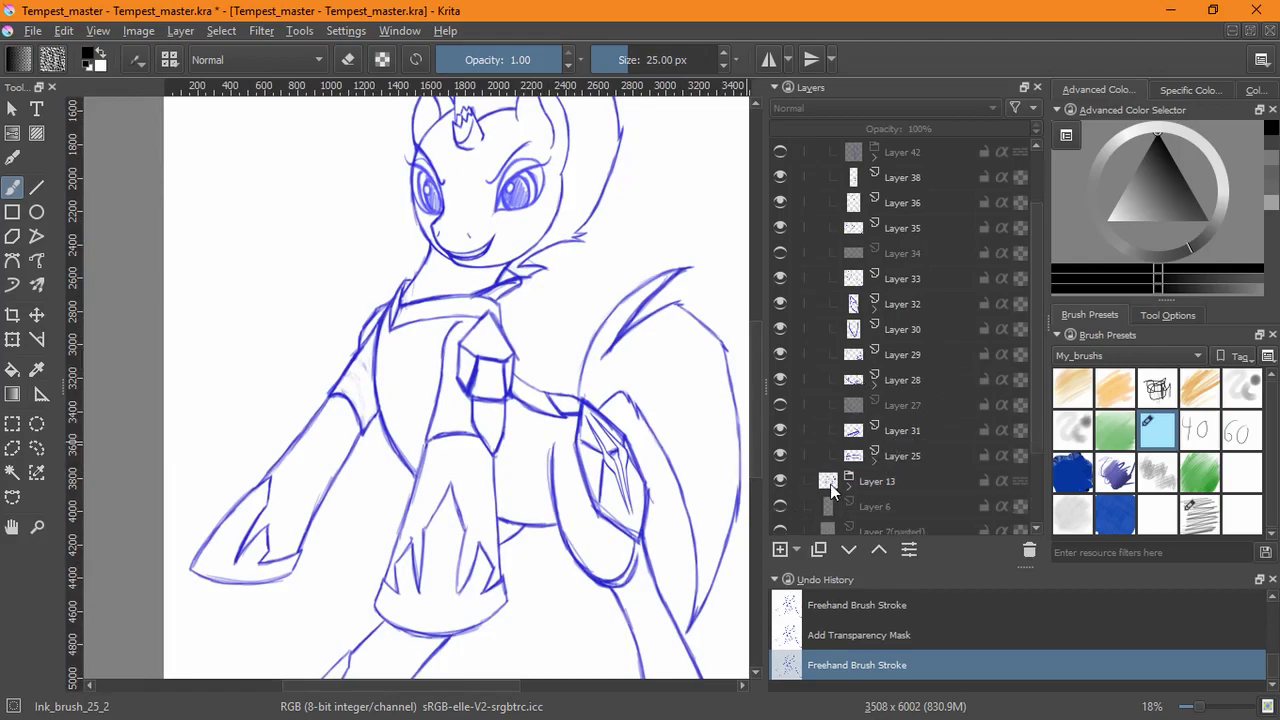
- Identify the layer holding the shoulder plate and thigh lines by toggling Layers 36, 35 and 33, and select Layer 33
scroll(990, 230, "up", 3)
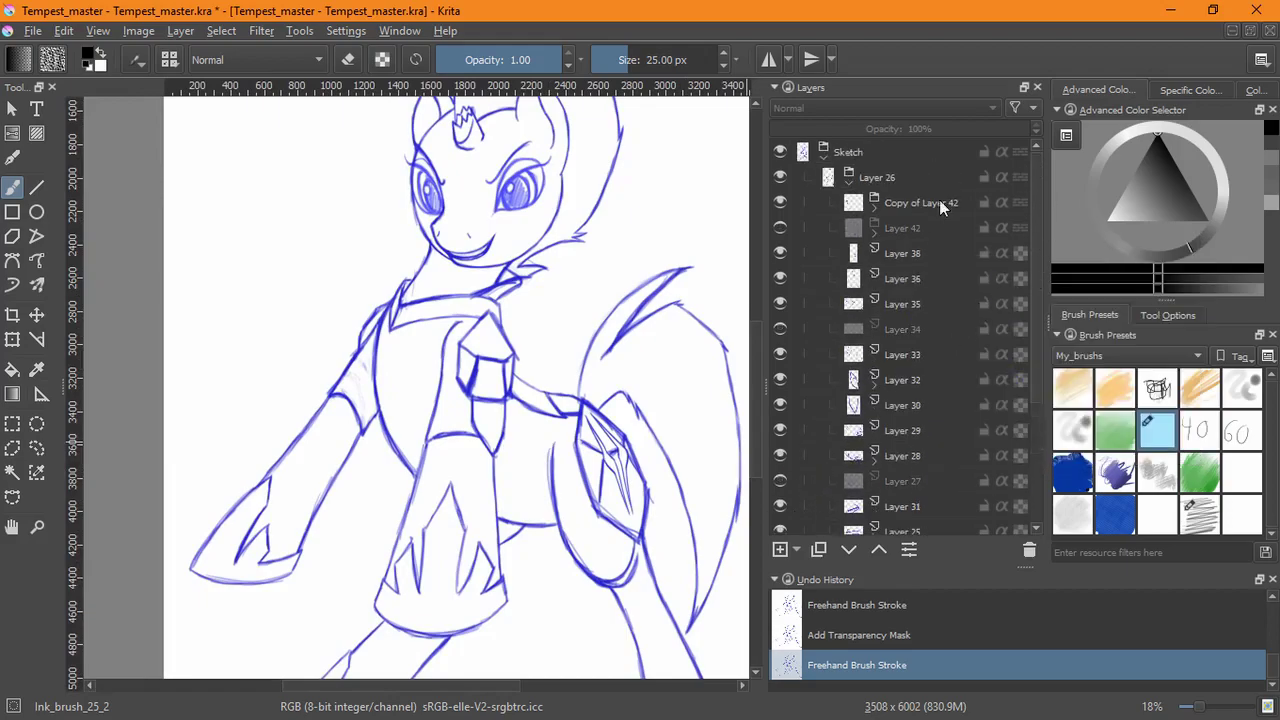
left_click(971, 202)
left_click(893, 255)
left_click(795, 278)
left_click(779, 278)
left_click(779, 278)
left_click(780, 303)
left_click(780, 303)
left_click(780, 354)
left_click(780, 354)
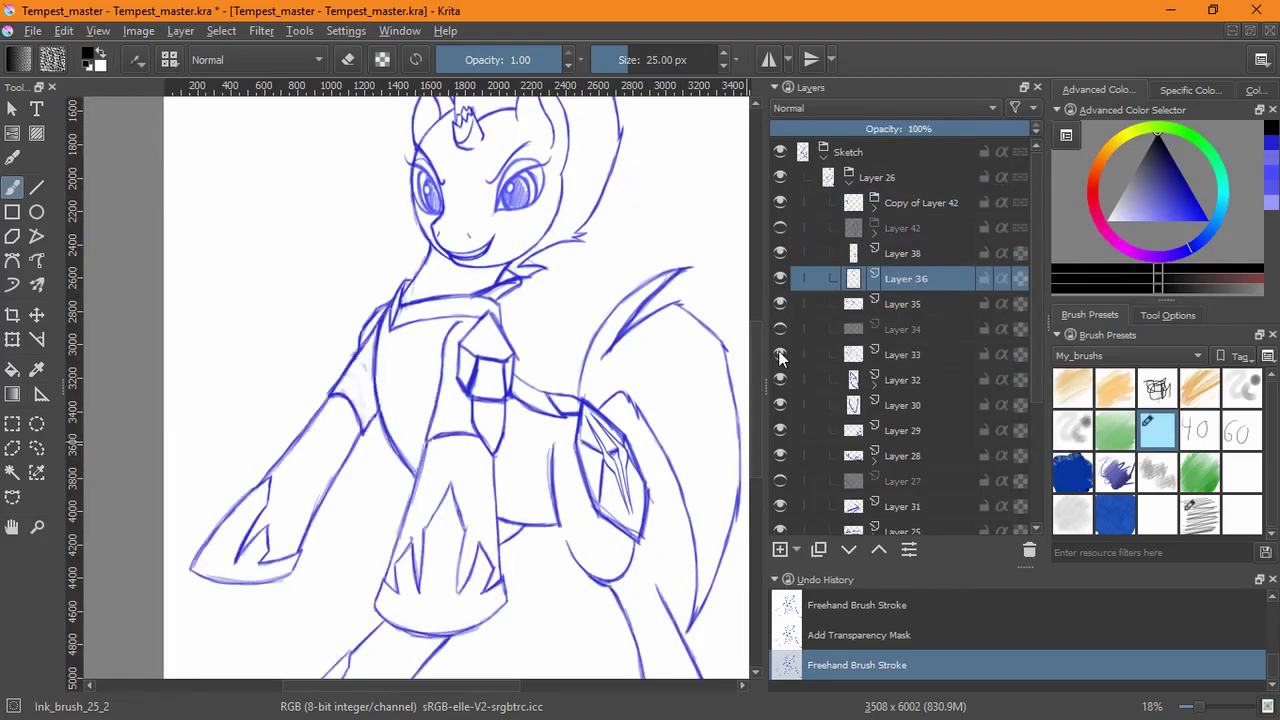
left_click(810, 354)
- Try erasing the faint strokes inside the shoulder plate with the nose_brush preset, and undo the stroke
left_click(1072, 510)
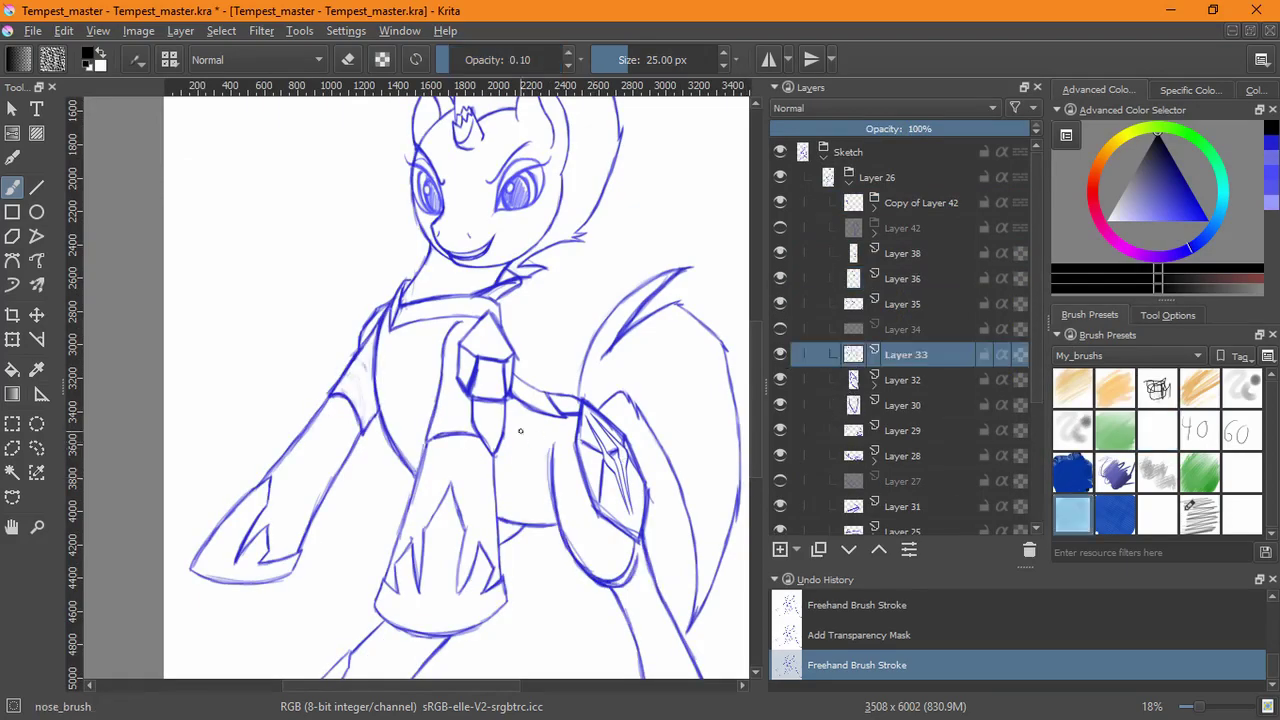
scroll(370, 380, "up", 6)
key("e")
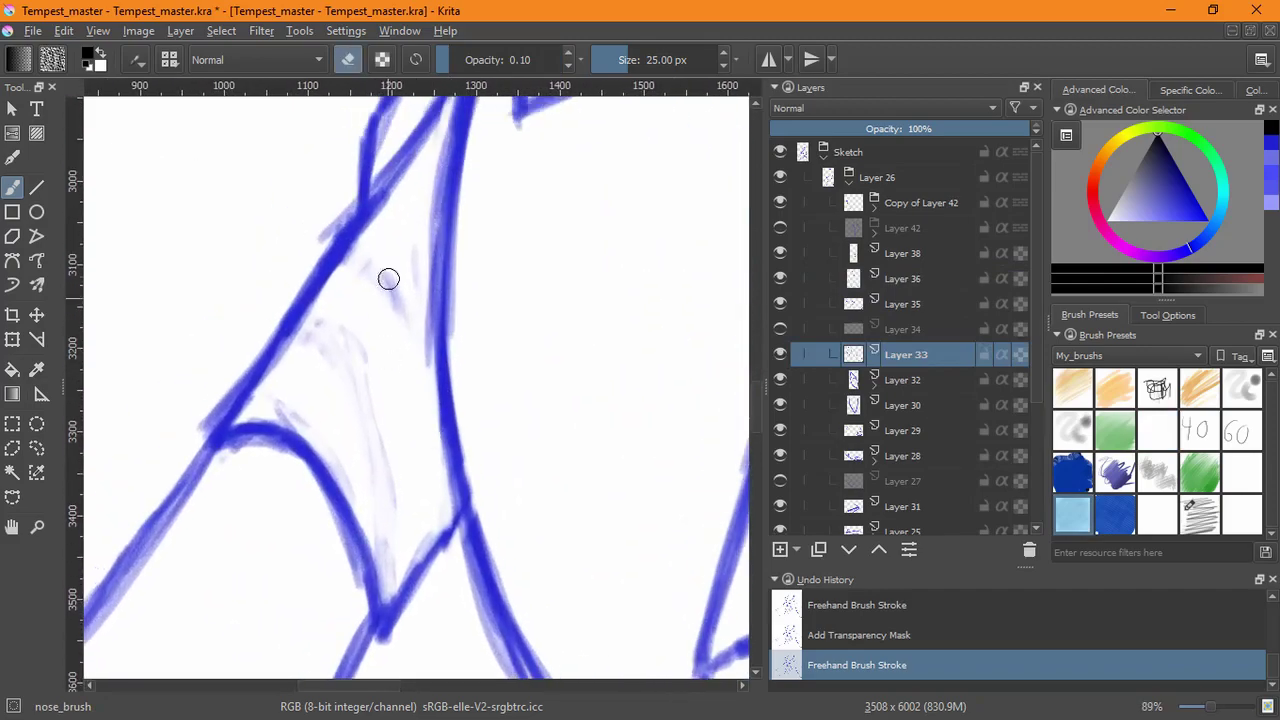
mouse_move(397, 329)
left_mouse_down()
mouse_move(409, 252)
mouse_move(410, 366)
mouse_move(422, 381)
mouse_move(431, 165)
mouse_move(409, 382)
mouse_move(385, 279)
mouse_move(346, 316)
mouse_move(373, 305)
mouse_move(400, 331)
left_mouse_up()
key("ctrl+z")
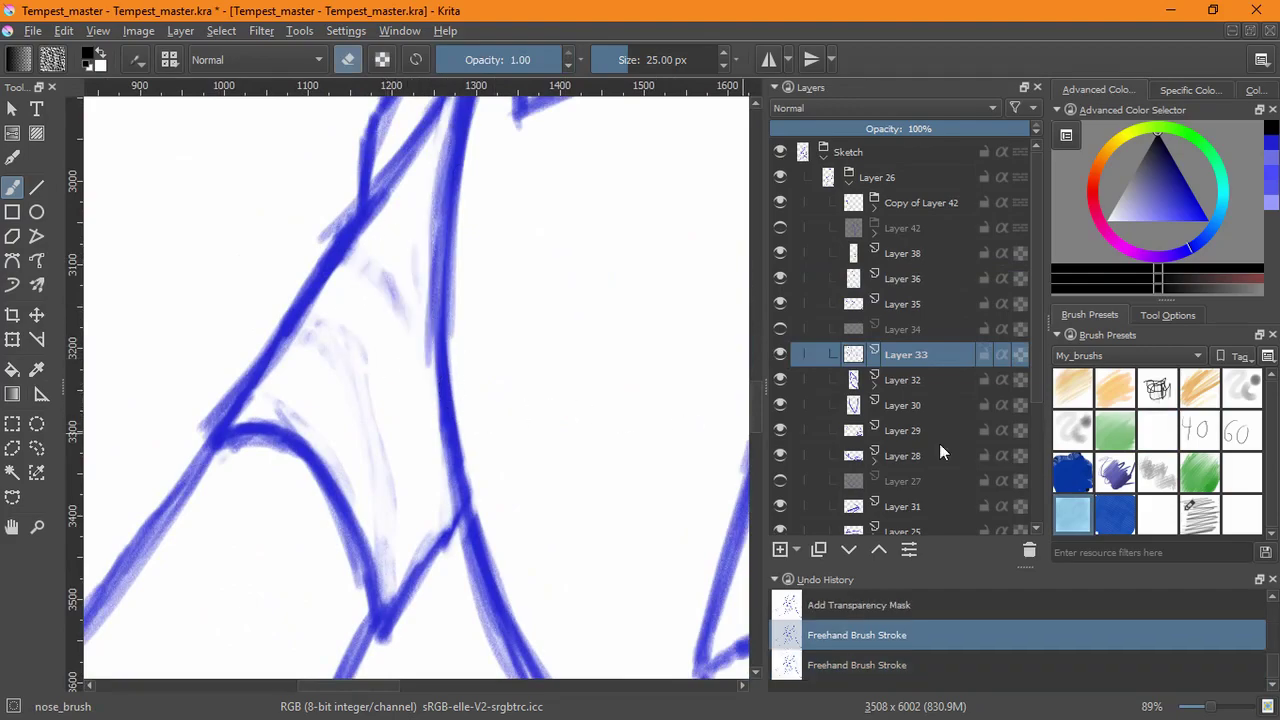
left_click(1080, 440)
- Erase the rough edges along the shoulder plate's outer line on Layer 33 with the Sketch_brush_02 preset
left_click(1193, 512)
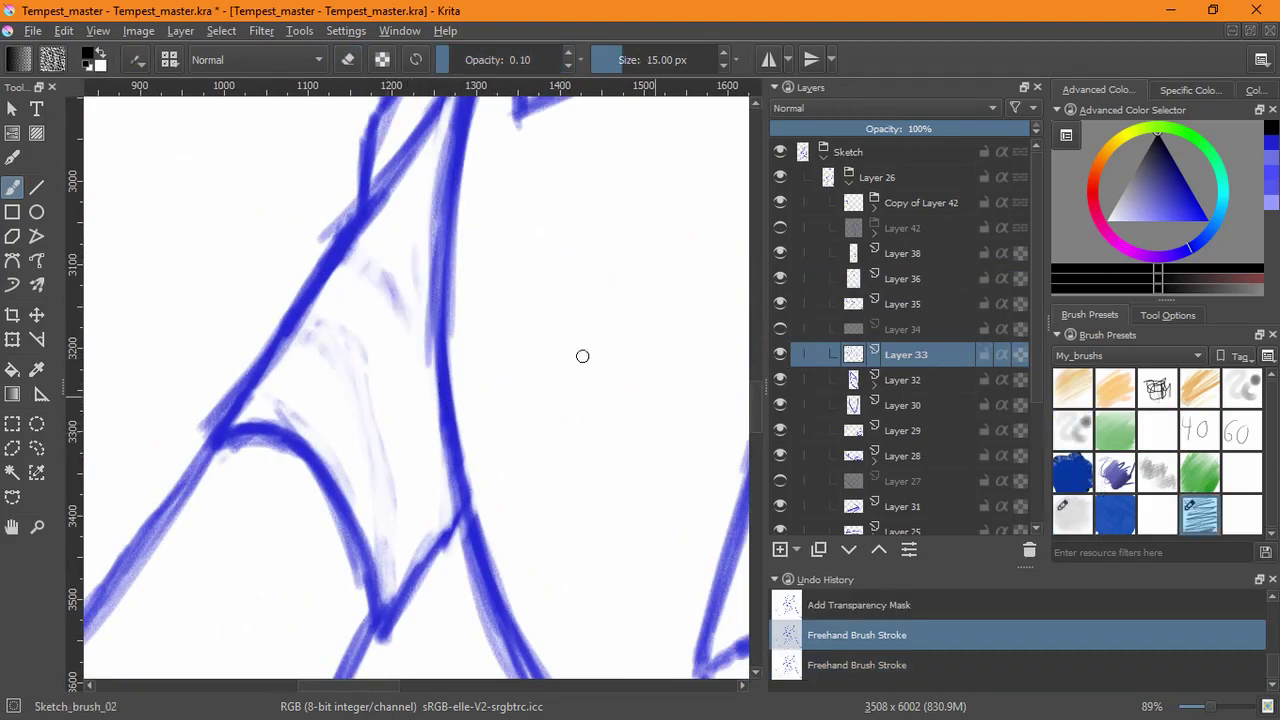
key("e")
mouse_move(413, 250)
left_mouse_down()
mouse_move(426, 204)
mouse_move(422, 323)
mouse_move(430, 235)
mouse_move(419, 269)
mouse_move(376, 282)
left_mouse_up()
mouse_move(339, 219)
left_mouse_down()
mouse_move(373, 168)
mouse_move(296, 265)
mouse_move(328, 297)
mouse_move(231, 418)
mouse_move(336, 294)
left_mouse_up()
mouse_move(205, 430)
left_mouse_down()
mouse_move(254, 353)
mouse_move(188, 458)
left_mouse_up()
- Try to redraw the shoulder plate's outer line in black, and undo the strokes
key("e")
left_click_drag(270, 350, 203, 436)
key("ctrl+z")
key("ctrl+z")
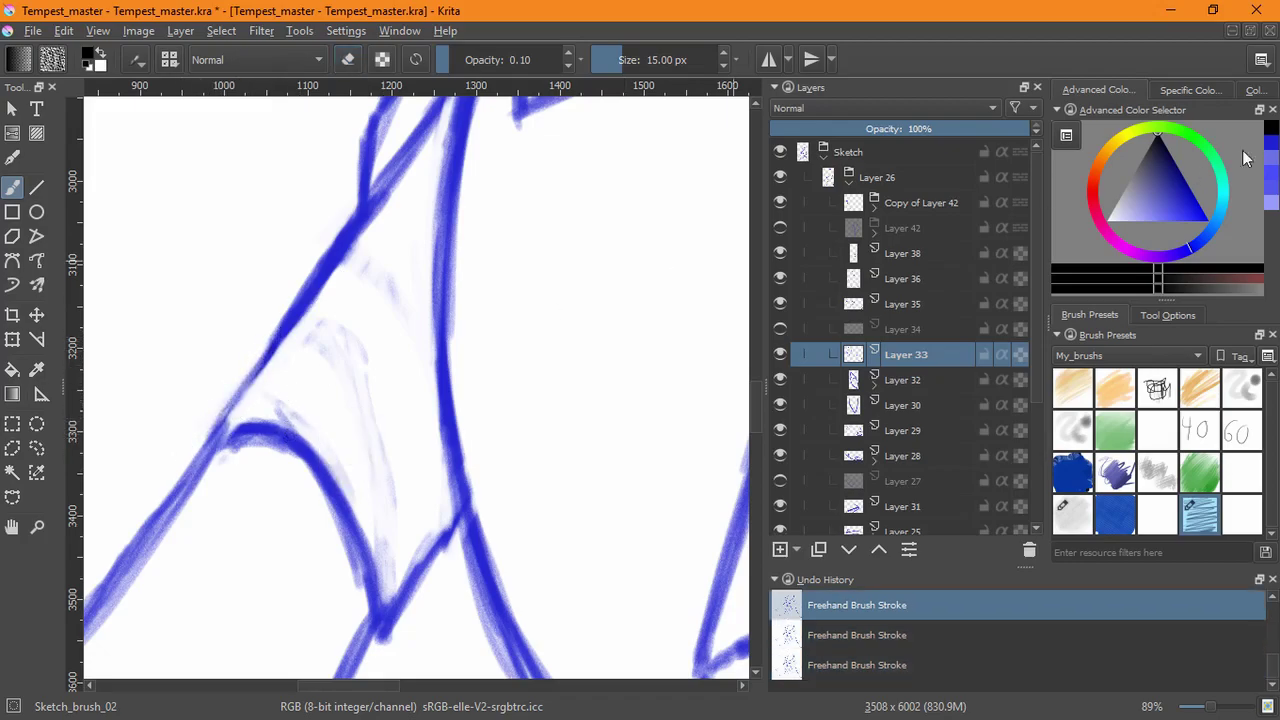
- Pick the recent sketch blue and redraw the shoulder plate's outer line with overlapping strokes
left_click(1271, 150)
mouse_move(262, 352)
left_mouse_down()
mouse_move(211, 435)
mouse_move(250, 423)
mouse_move(219, 428)
mouse_move(299, 433)
mouse_move(206, 448)
left_mouse_up()
left_click_drag(236, 396, 207, 442)
left_click_drag(258, 360, 208, 432)
left_click_drag(254, 386, 221, 417)
left_click_drag(278, 335, 214, 420)
mouse_move(409, 154)
left_mouse_down()
mouse_move(338, 304)
mouse_move(388, 239)
mouse_move(283, 411)
left_mouse_up()
mouse_move(361, 296)
left_mouse_down()
mouse_move(272, 427)
mouse_move(382, 228)
left_mouse_up()
- Erase the ragged edges beside the redrawn outer line of the shoulder plate
key("e")
left_click_drag(276, 390, 177, 540)
left_click_drag(291, 439, 332, 319)
mouse_move(291, 407)
left_mouse_down()
mouse_move(262, 442)
mouse_move(255, 434)
left_mouse_up()
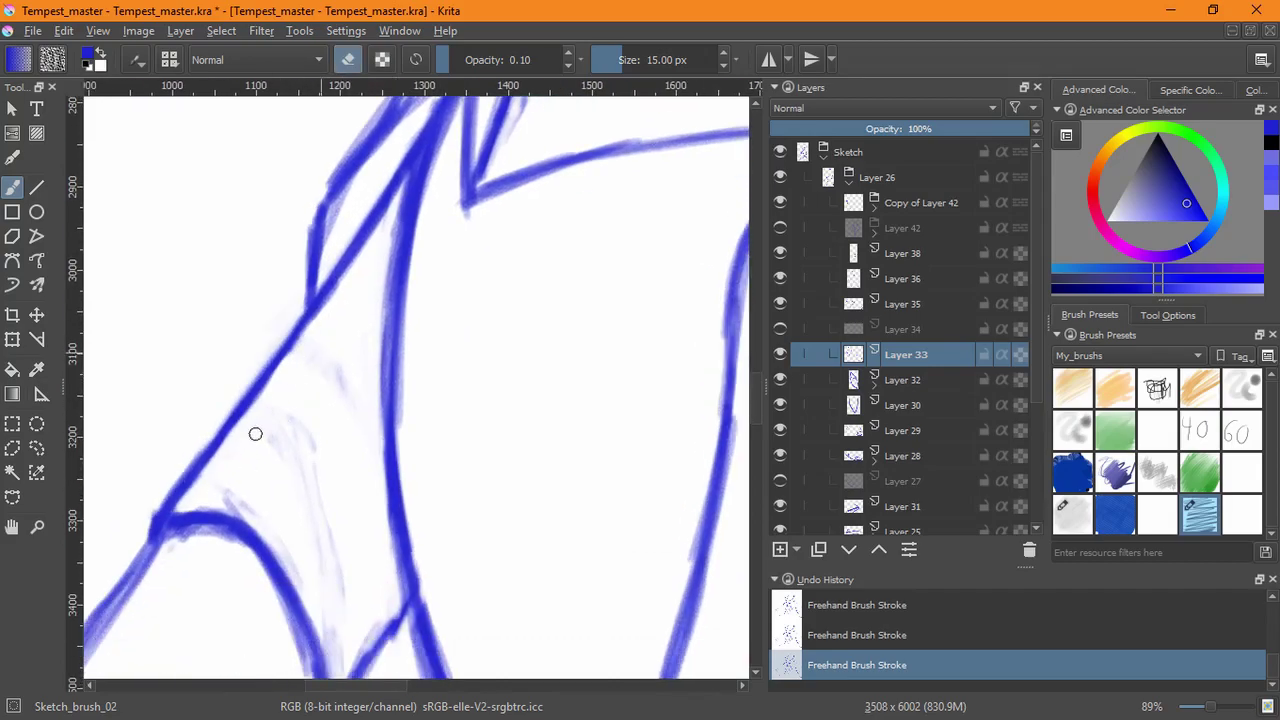
- Erase the leftover faint strokes inside the shoulder plate with the Ink_brush_25_2 preset at 25 px
left_click(1157, 432)
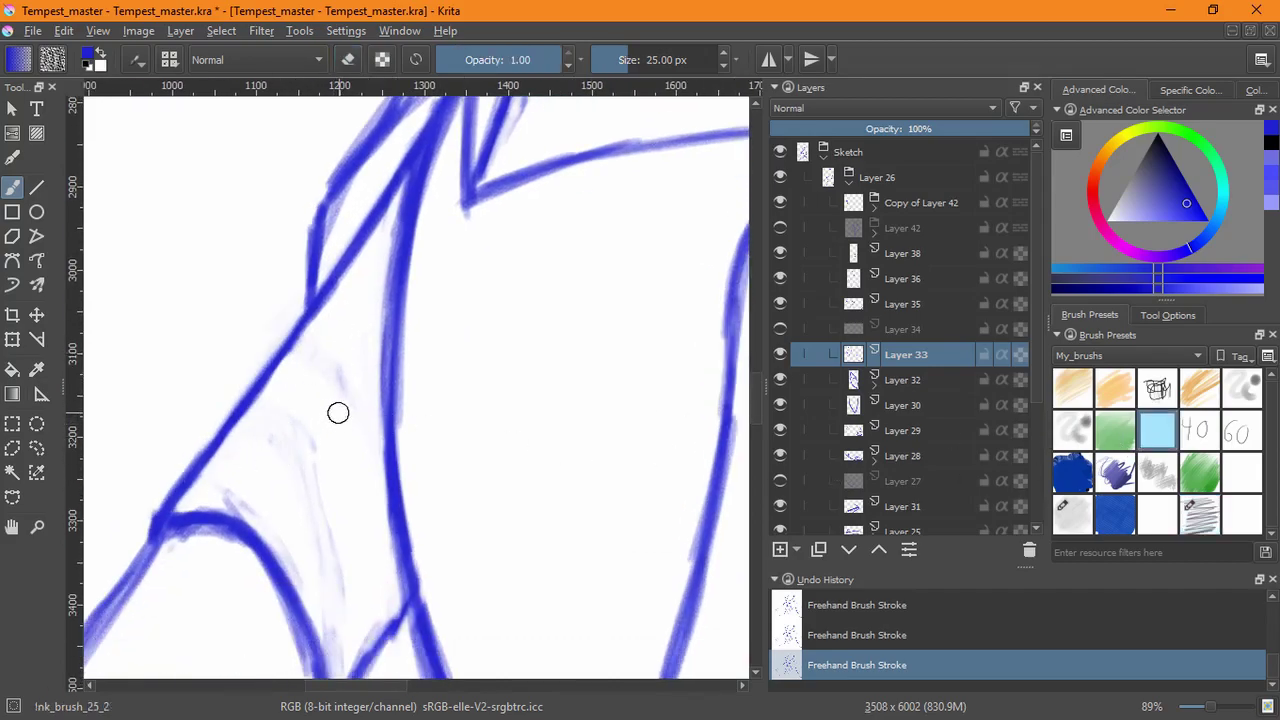
left_click_drag(319, 354, 295, 413)
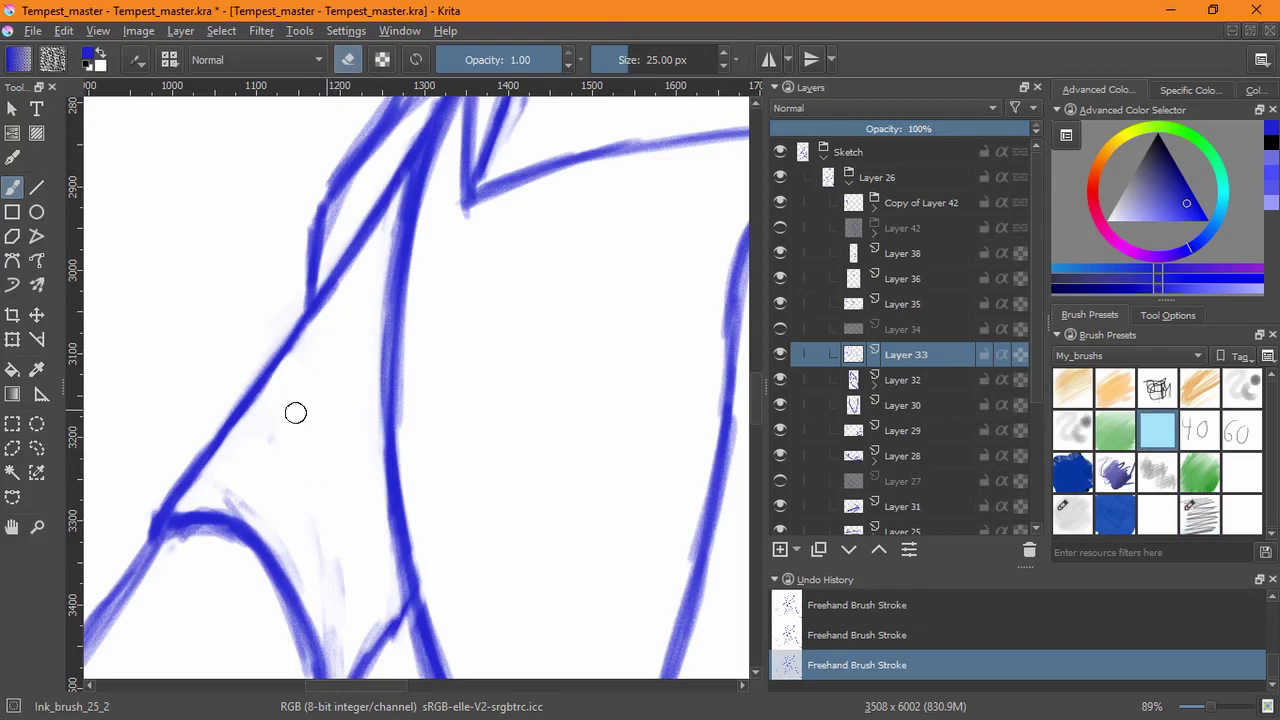
mouse_move(227, 466)
left_mouse_down()
mouse_move(334, 528)
mouse_move(337, 645)
mouse_move(295, 544)
mouse_move(252, 496)
mouse_move(220, 498)
left_mouse_up()
left_click_drag(343, 549, 320, 384)
left_click_drag(349, 463, 339, 492)
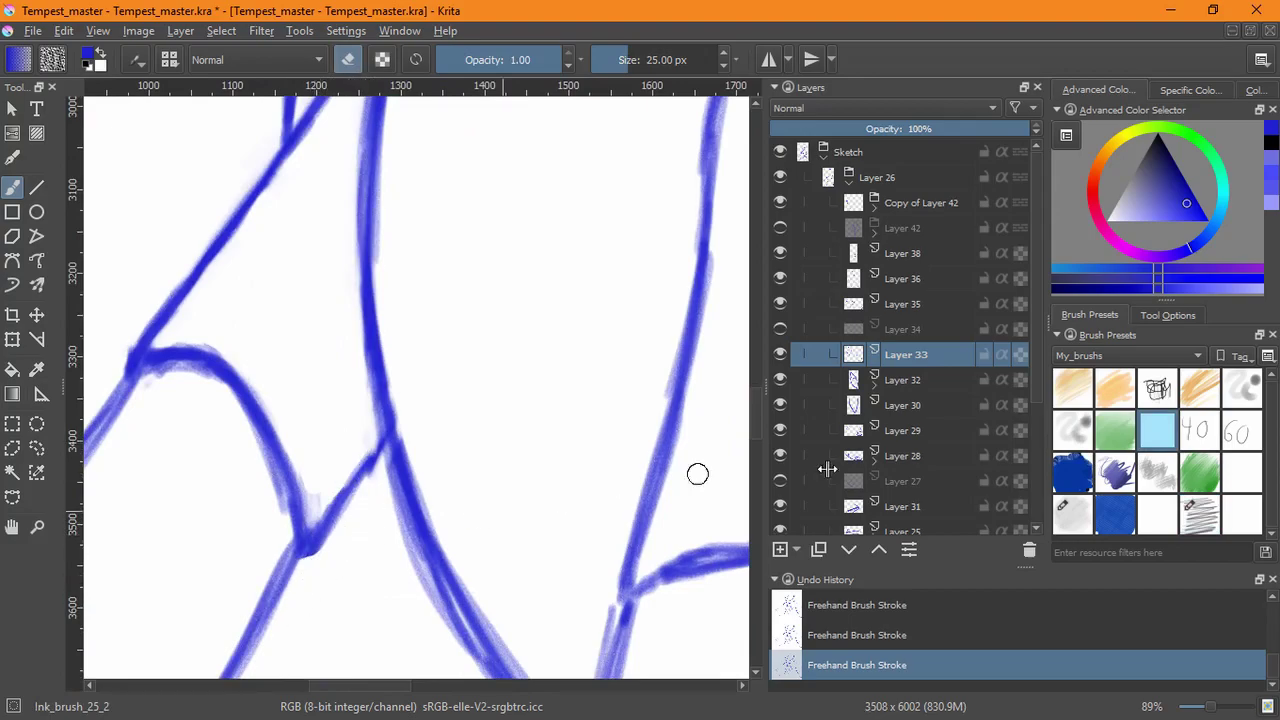
- Thin the shoulder plate's short lower edge with Sketch_brush_02 as eraser, and redraw that edge down to the pointed corner
left_click(1195, 518)
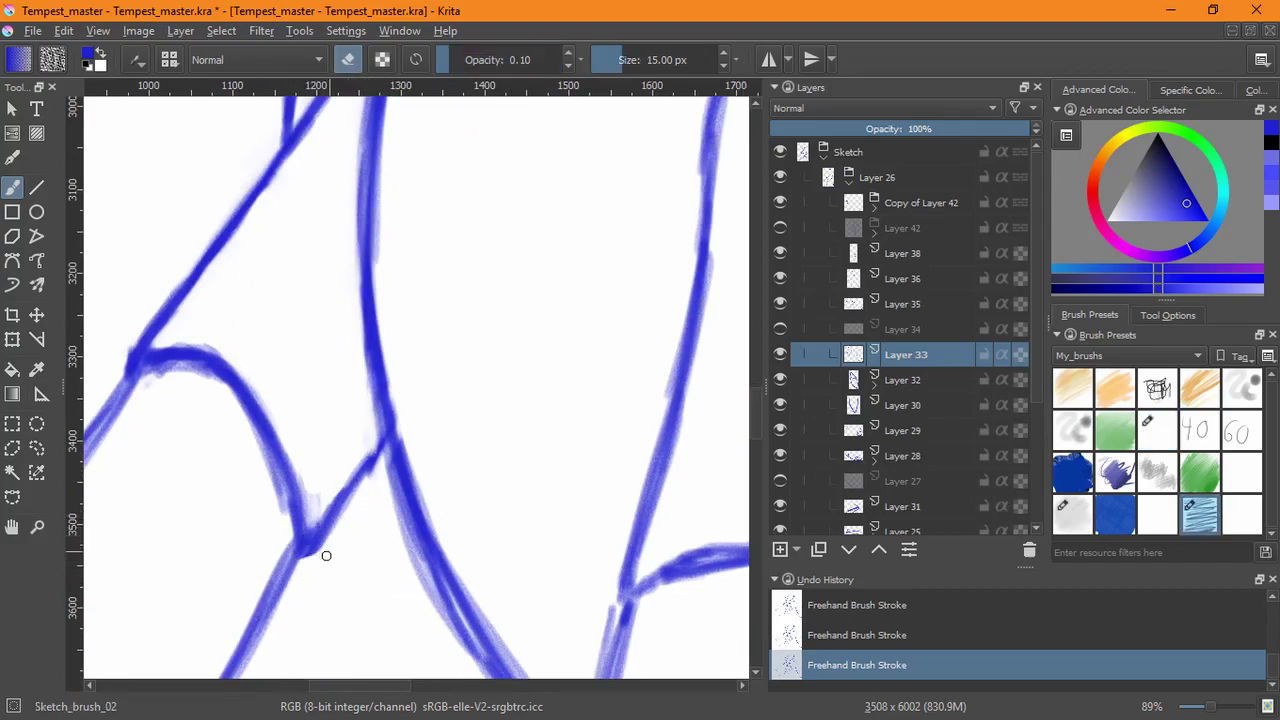
mouse_move(352, 473)
left_mouse_down()
mouse_move(335, 497)
mouse_move(370, 444)
left_mouse_up()
left_click_drag(302, 481, 312, 520)
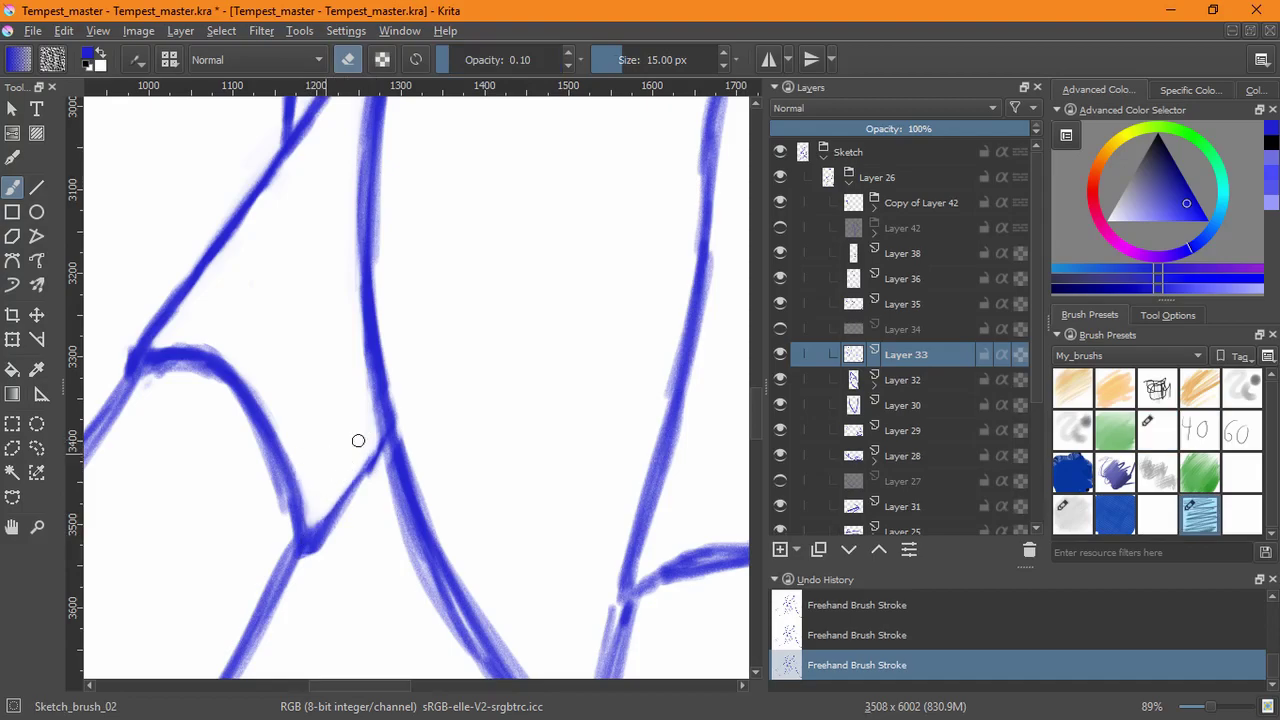
key("e")
left_click_drag(389, 419, 308, 549)
- Erase the rough edges along the shoulder plate's curved hem
key("e")
mouse_move(270, 480)
left_mouse_down()
mouse_move(286, 537)
mouse_move(277, 550)
mouse_move(297, 524)
mouse_move(264, 440)
mouse_move(277, 534)
left_mouse_up()
key("e")
key("e")
mouse_move(205, 378)
left_mouse_down()
mouse_move(144, 375)
mouse_move(197, 374)
mouse_move(160, 343)
mouse_move(200, 345)
left_mouse_up()
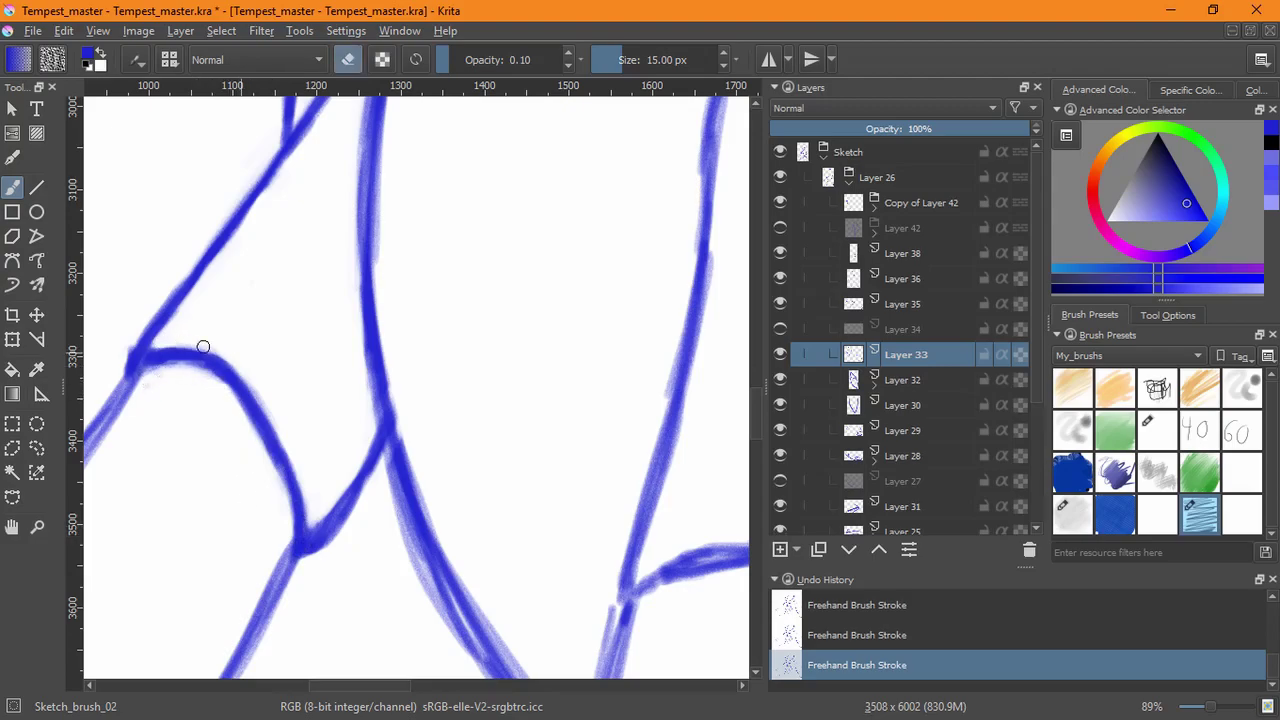
- Erase the ragged strokes along the chest line from the shoulder plate down to the front leg
mouse_move(378, 192)
left_mouse_down()
mouse_move(380, 277)
mouse_move(391, 124)
left_mouse_up()
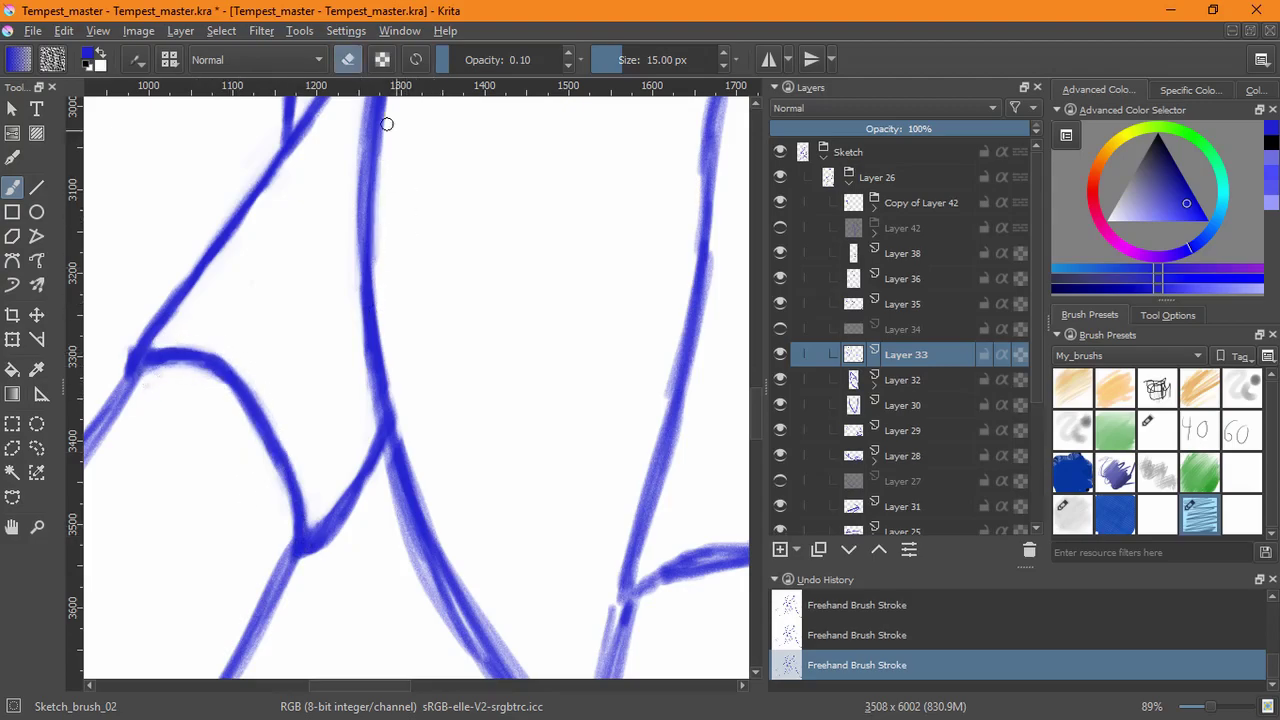
mouse_move(422, 611)
left_mouse_down()
mouse_move(451, 619)
mouse_move(392, 517)
mouse_move(407, 540)
mouse_move(384, 468)
mouse_move(428, 593)
left_mouse_up()
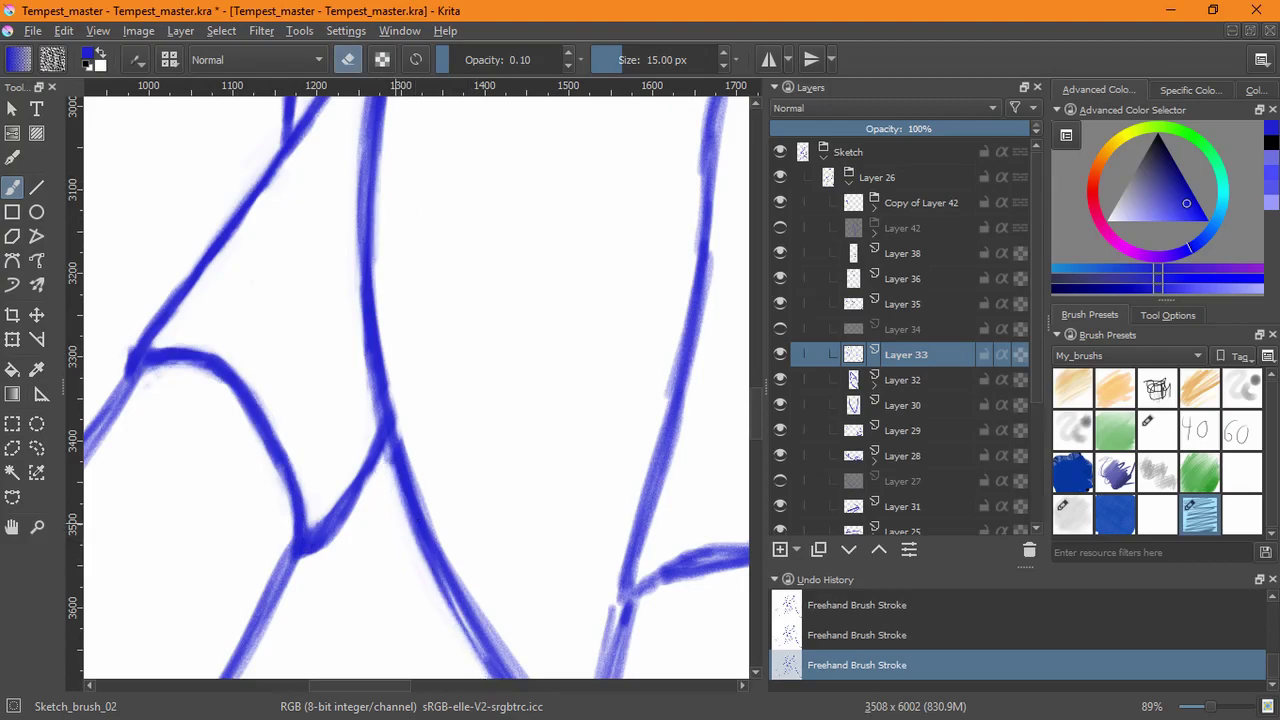
left_click_drag(453, 657, 389, 497)
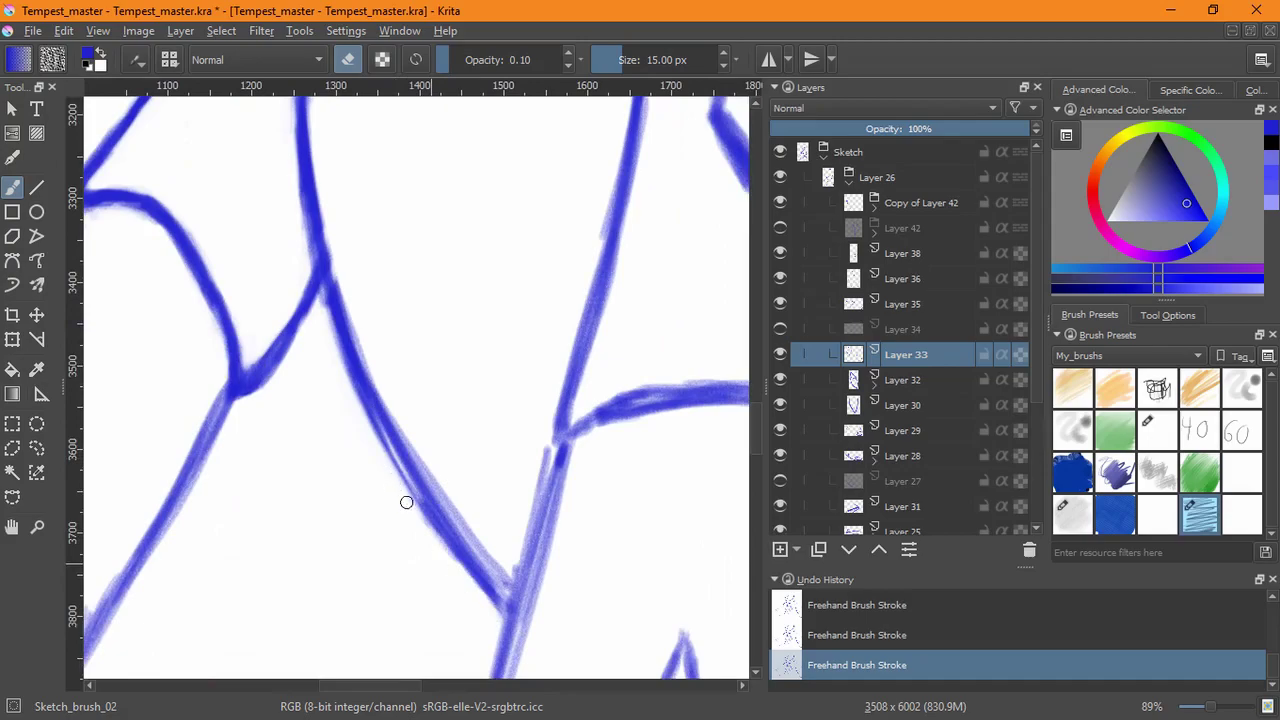
mouse_move(570, 426)
left_mouse_down()
mouse_move(543, 511)
mouse_move(560, 600)
left_mouse_up()
mouse_move(628, 446)
left_mouse_down()
mouse_move(634, 463)
mouse_move(549, 494)
mouse_move(489, 643)
left_mouse_up()
left_click_drag(425, 539, 513, 551)
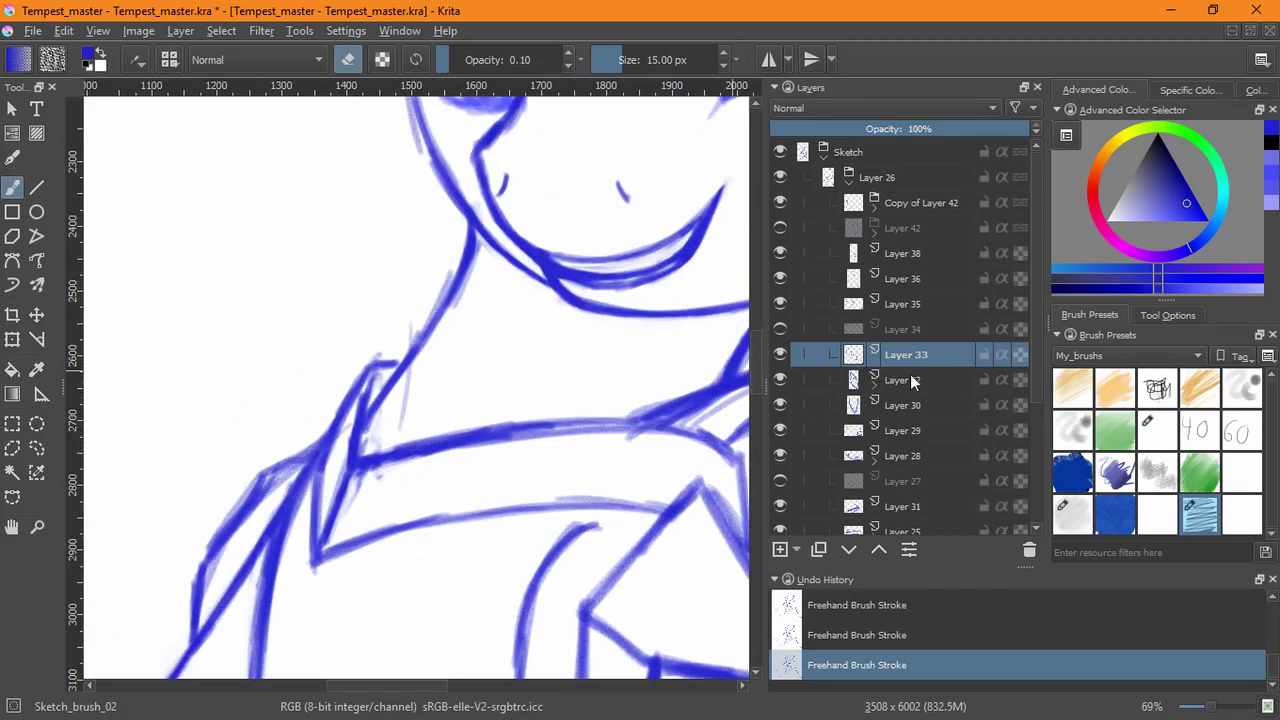
- Switch to Layer 25 to check the collar lines, and save the document
left_click(903, 531)
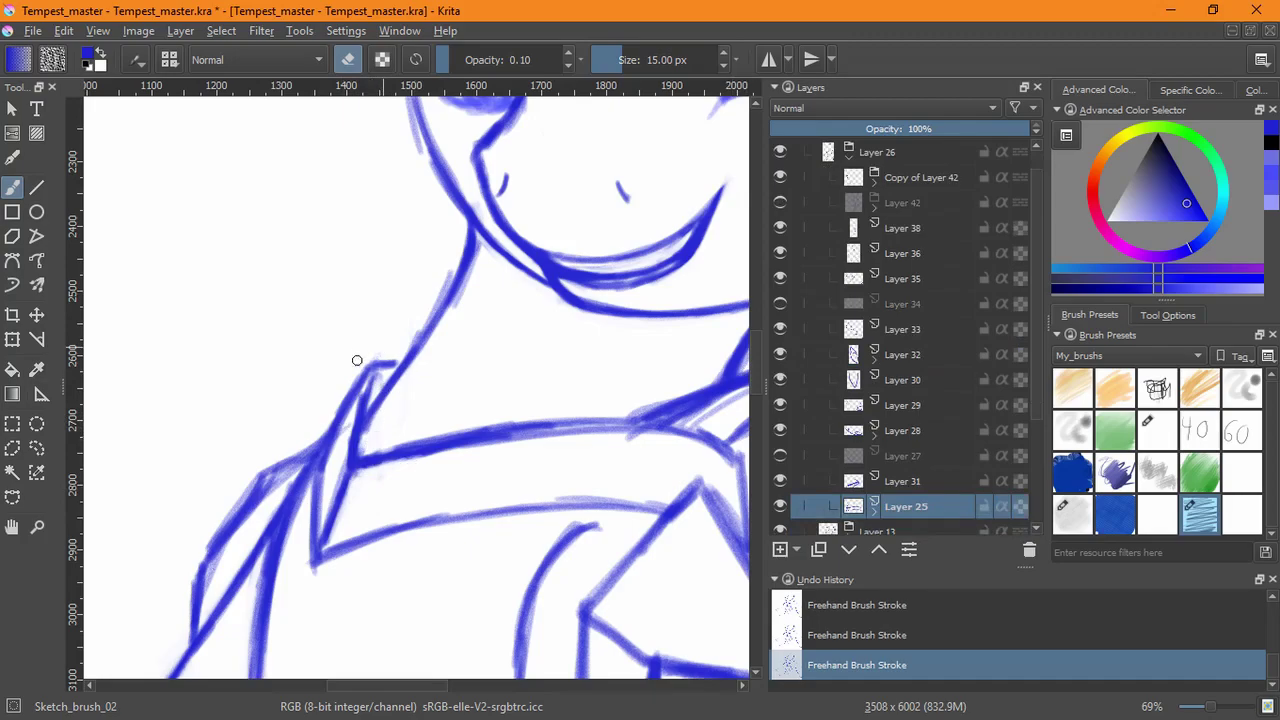
scroll(593, 405, "down", 5)
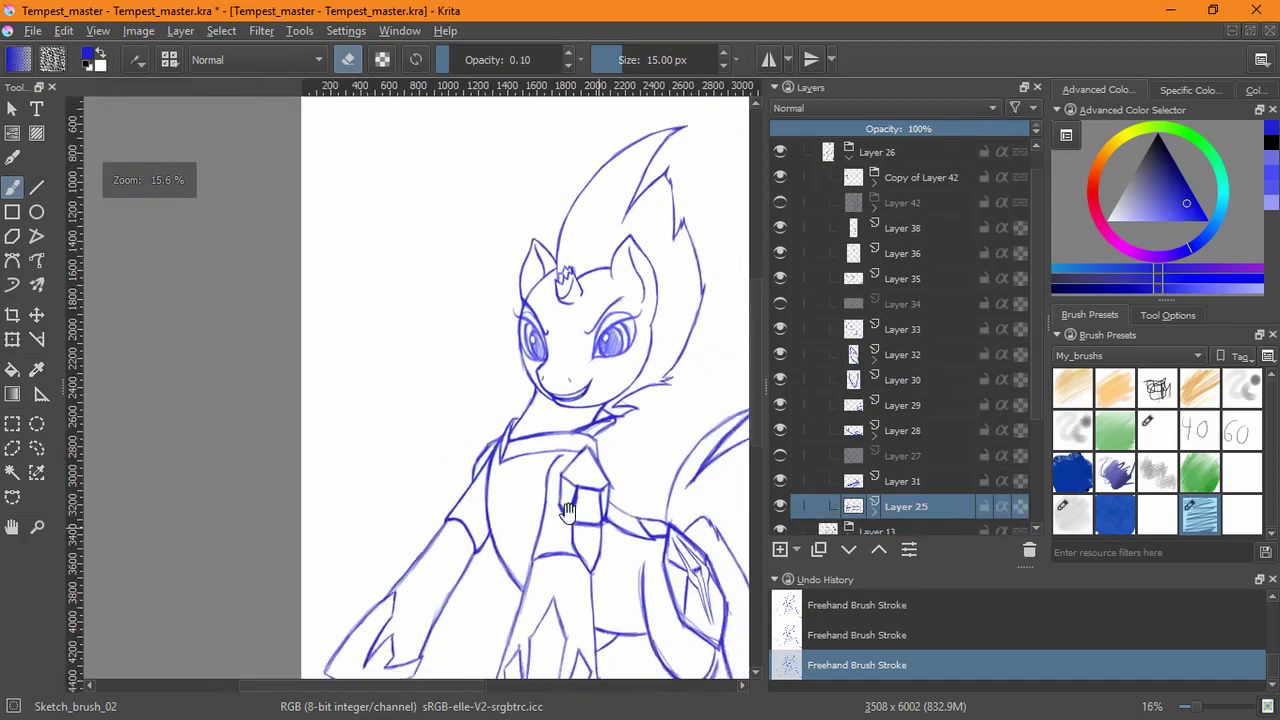
key("2")
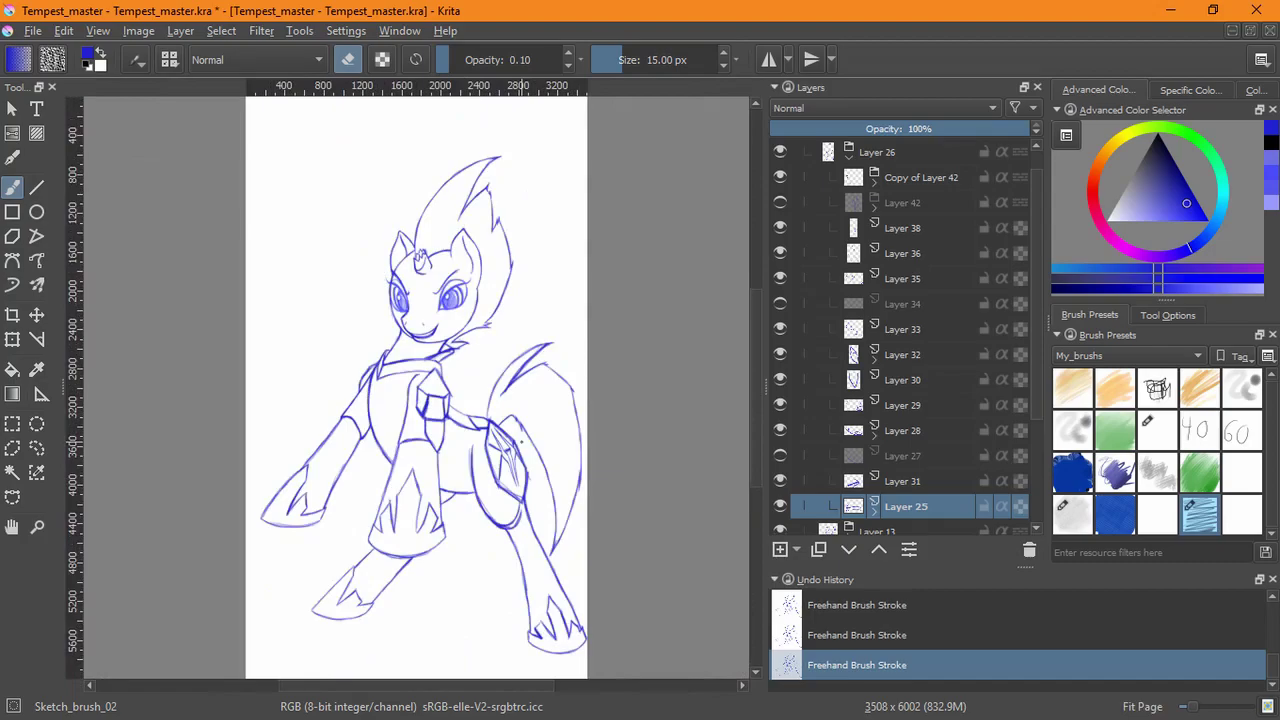
key("ctrl+s")
key("ctrl+s")
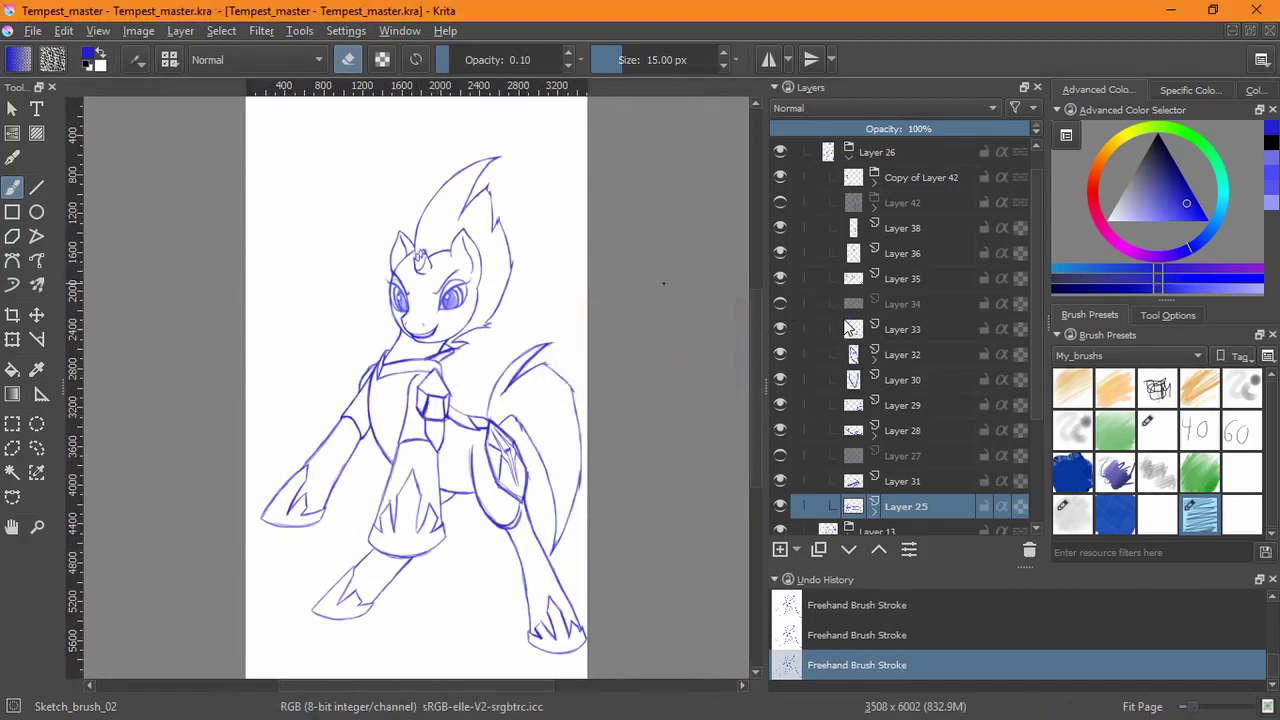
- Check Layer 36's contents by toggling its visibility, make it the active layer, and undo the last brush stroke
scroll(1033, 377, "up", 1)
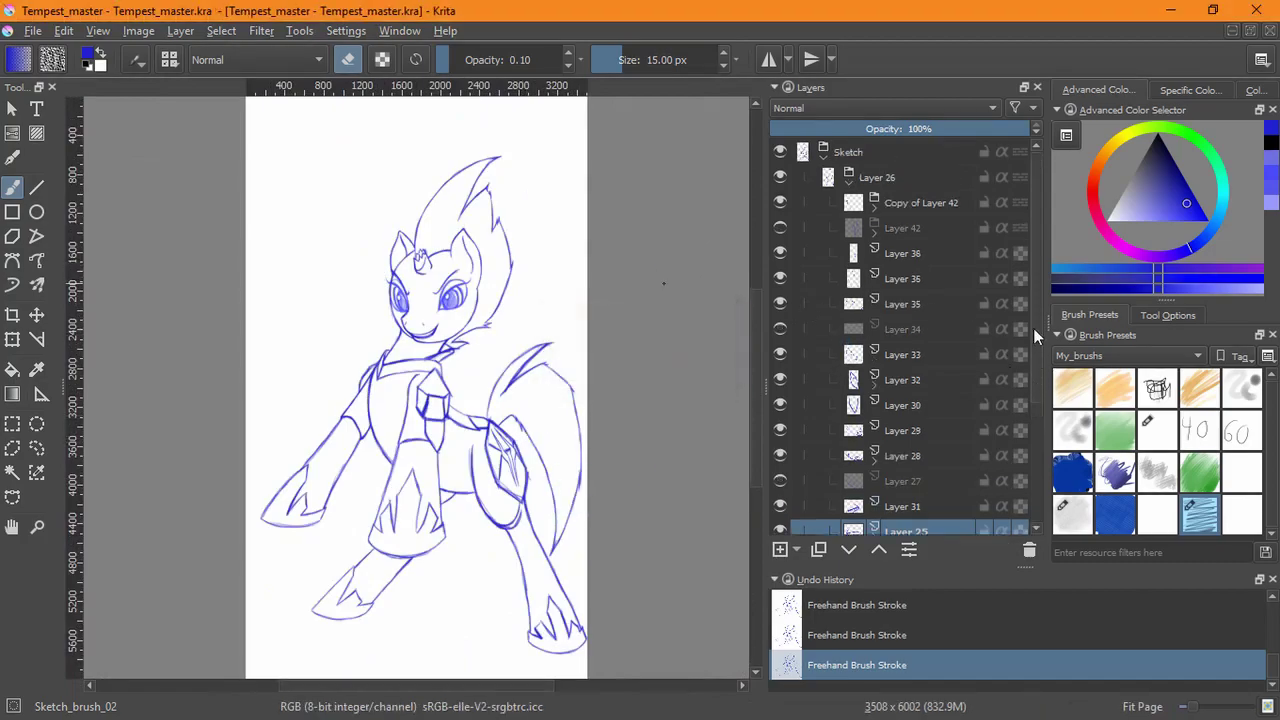
left_click(898, 253)
left_click(780, 279)
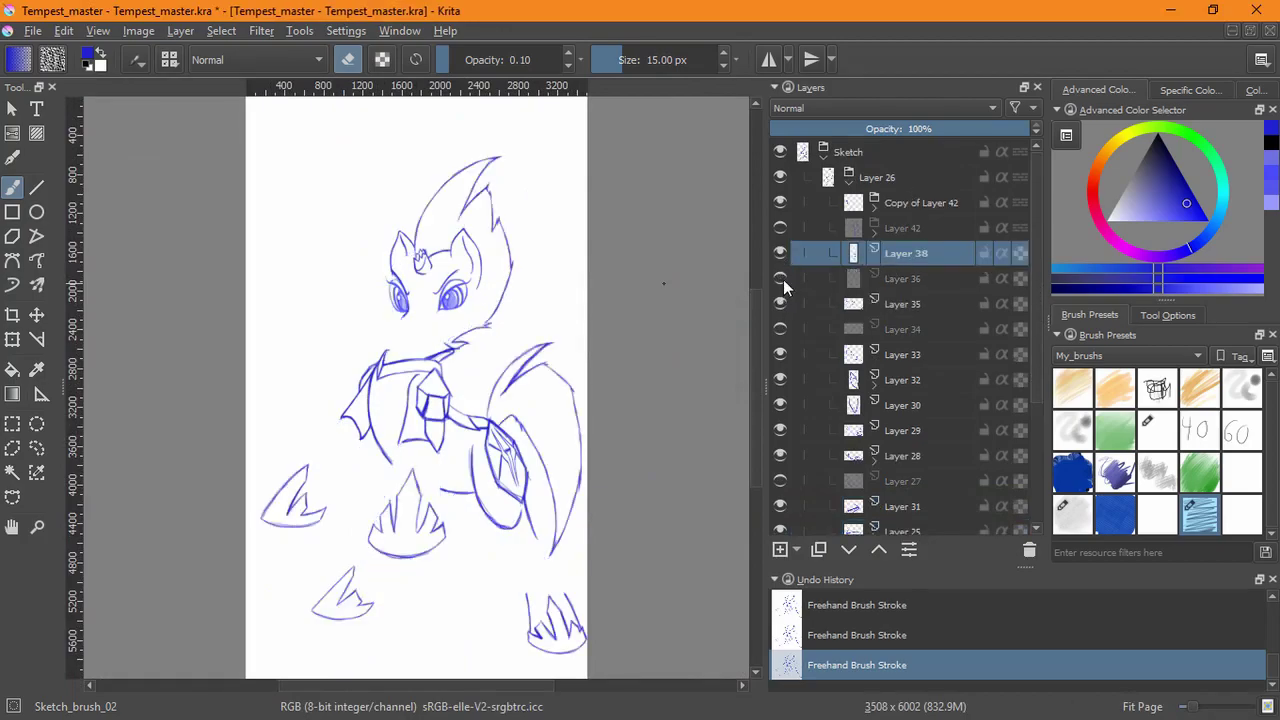
left_click(780, 281)
left_click(902, 279)
left_click_drag(505, 545, 485, 440)
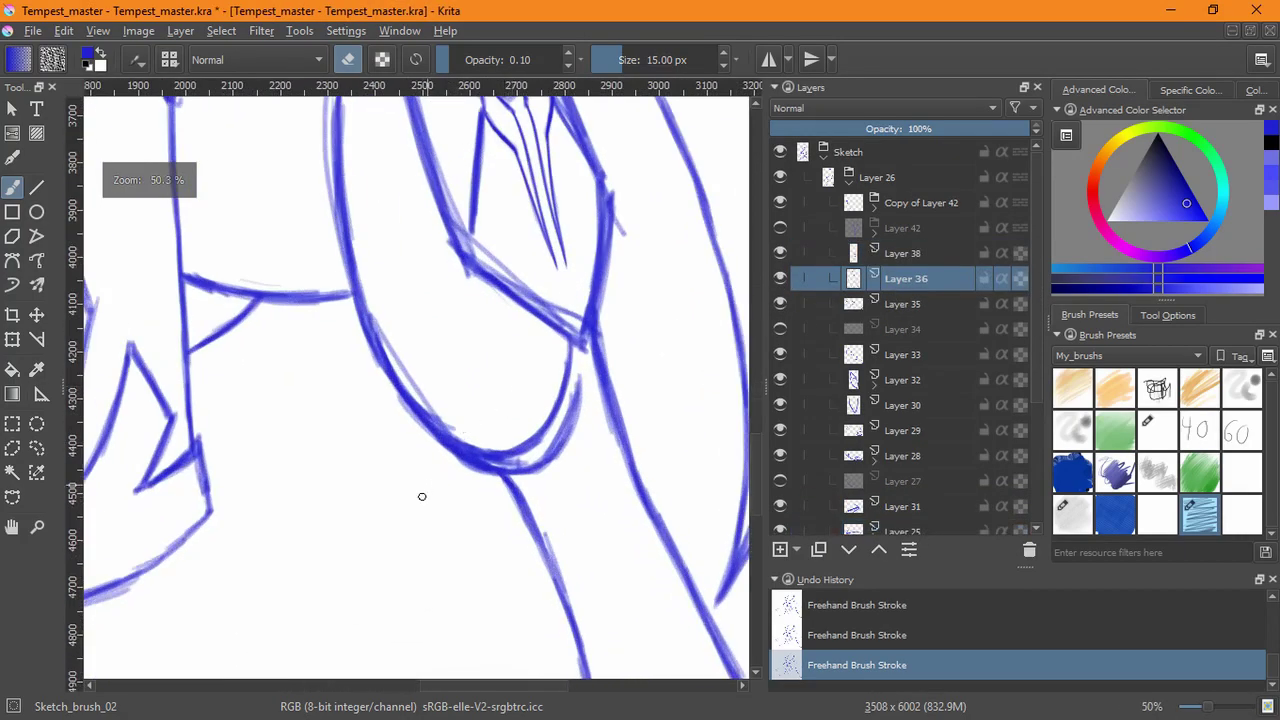
key("ctrl+z")
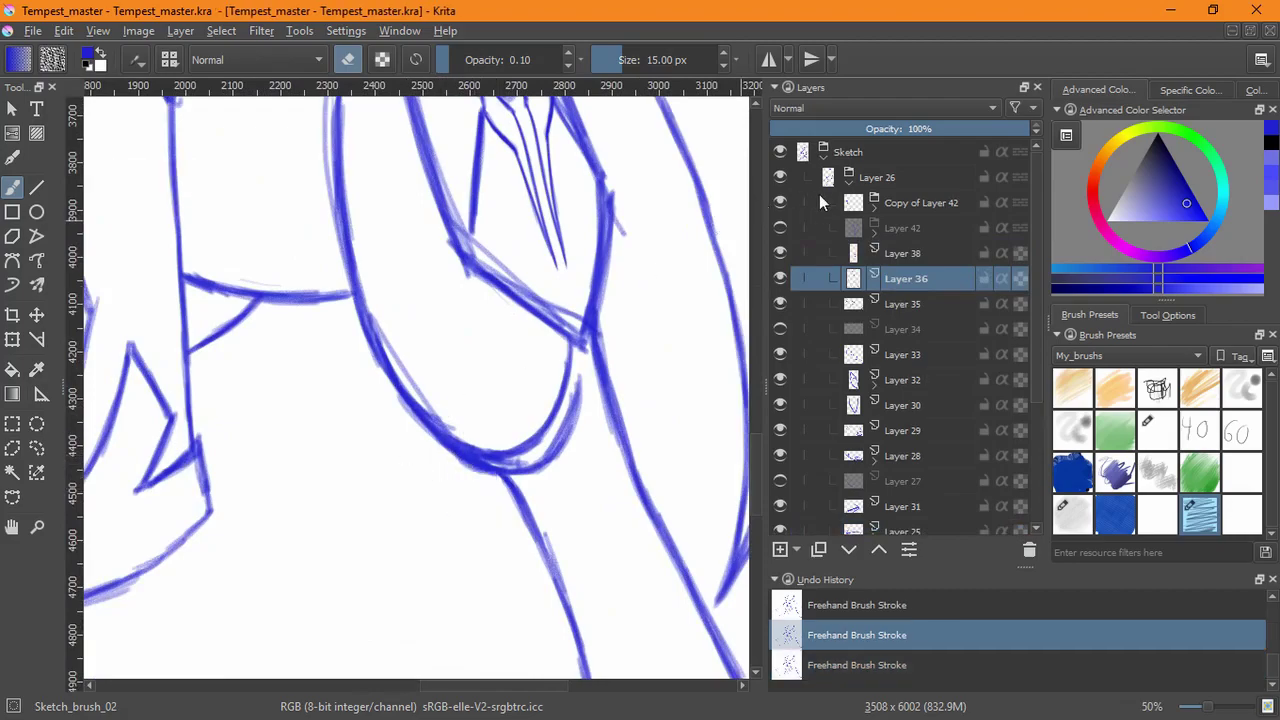
- Compare Layer 35, Copy of Layer 42 and Layer 33 by toggling their visibility, leaving Layer 33 hidden
left_click(780, 301)
left_click(780, 301)
left_click(783, 203)
left_click(783, 203)
left_click(780, 355)
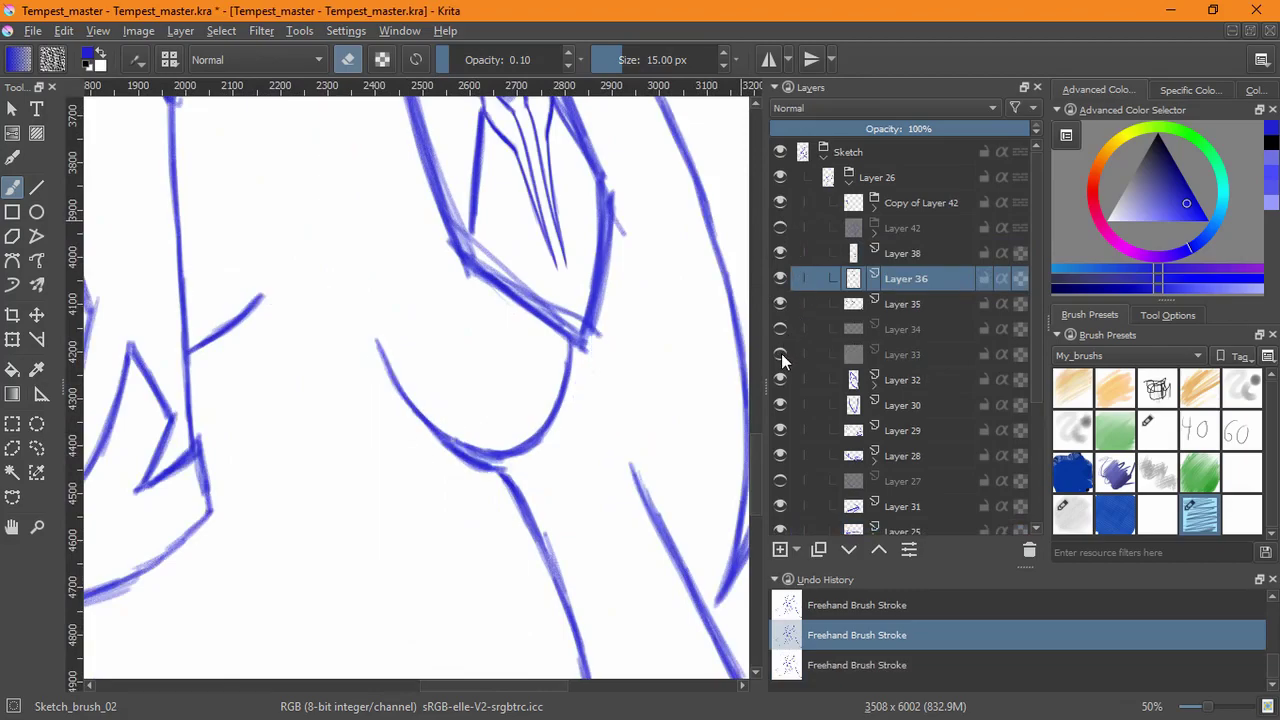
left_click(780, 355)
left_click(780, 355)
- Erase the rough outer edge where the thigh curve meets the hind leg on Layer 36, with the canvas rotated
left_click_drag(448, 445, 485, 470)
key("ctrl+z")
left_click_drag(606, 436, 468, 575)
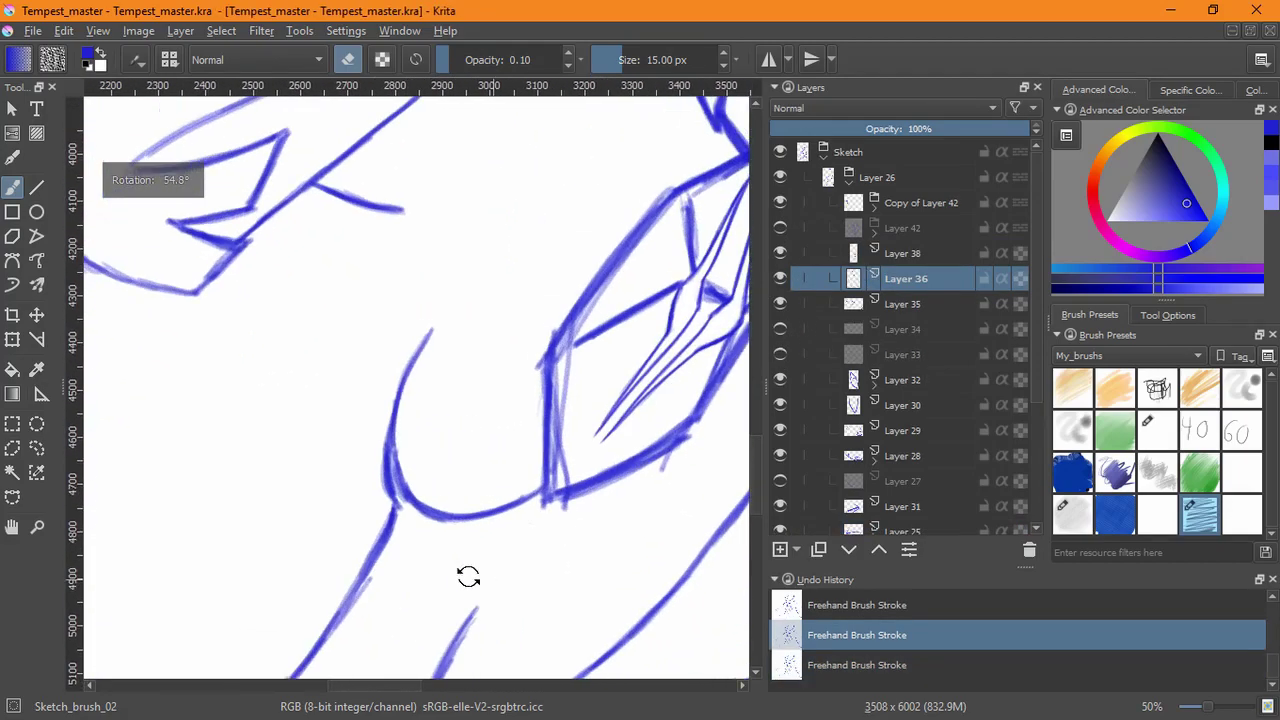
left_click_drag(390, 496, 382, 456)
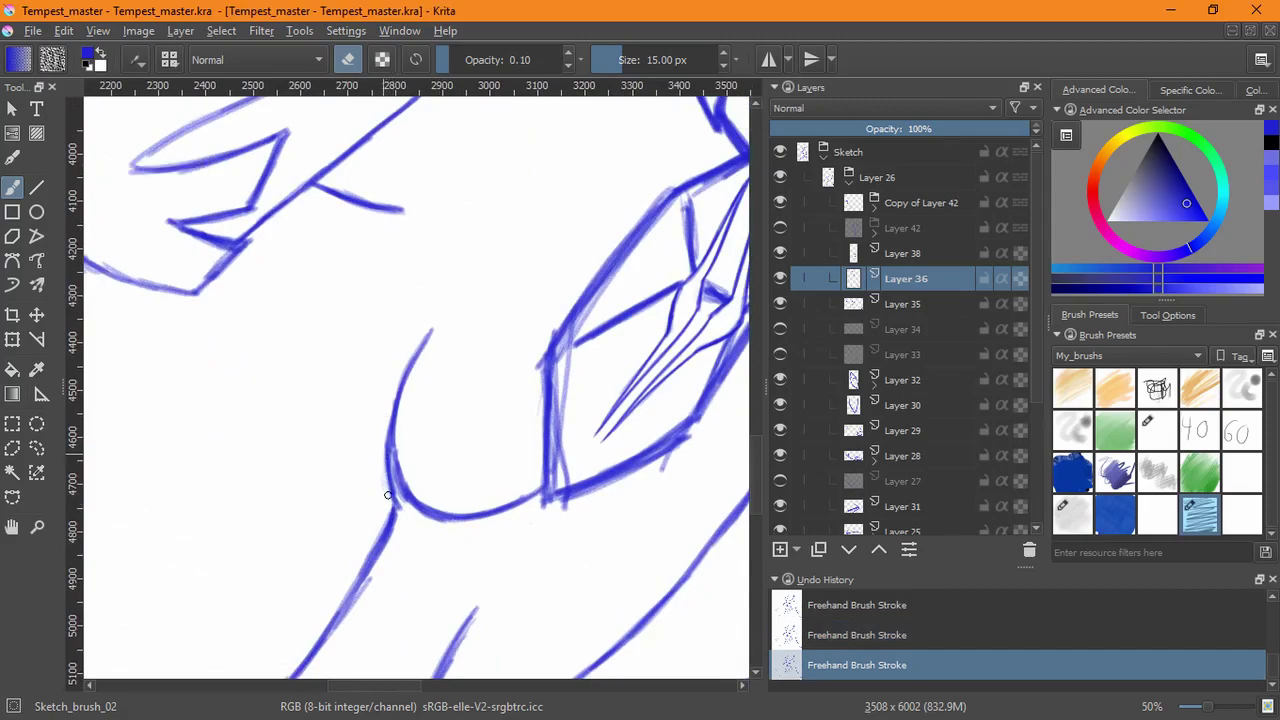
left_click_drag(383, 440, 393, 531)
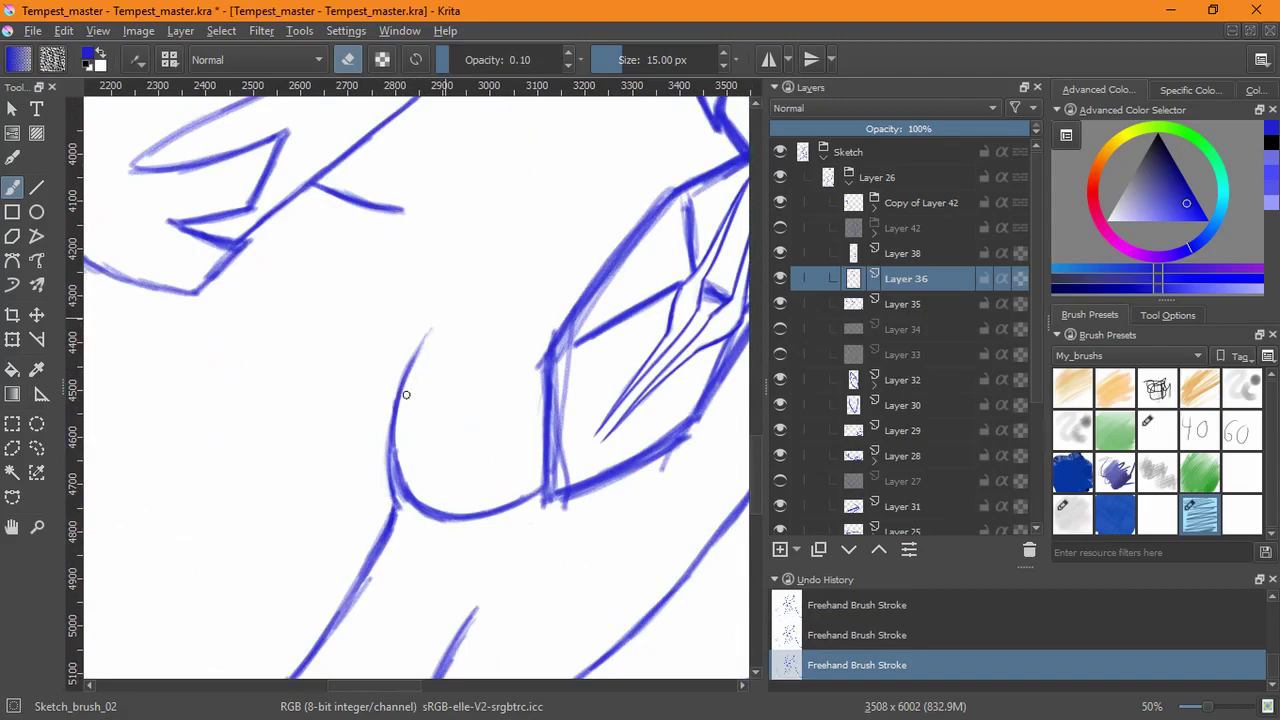
mouse_move(402, 514)
left_mouse_down()
mouse_move(396, 422)
mouse_move(392, 494)
mouse_move(390, 475)
left_mouse_up()
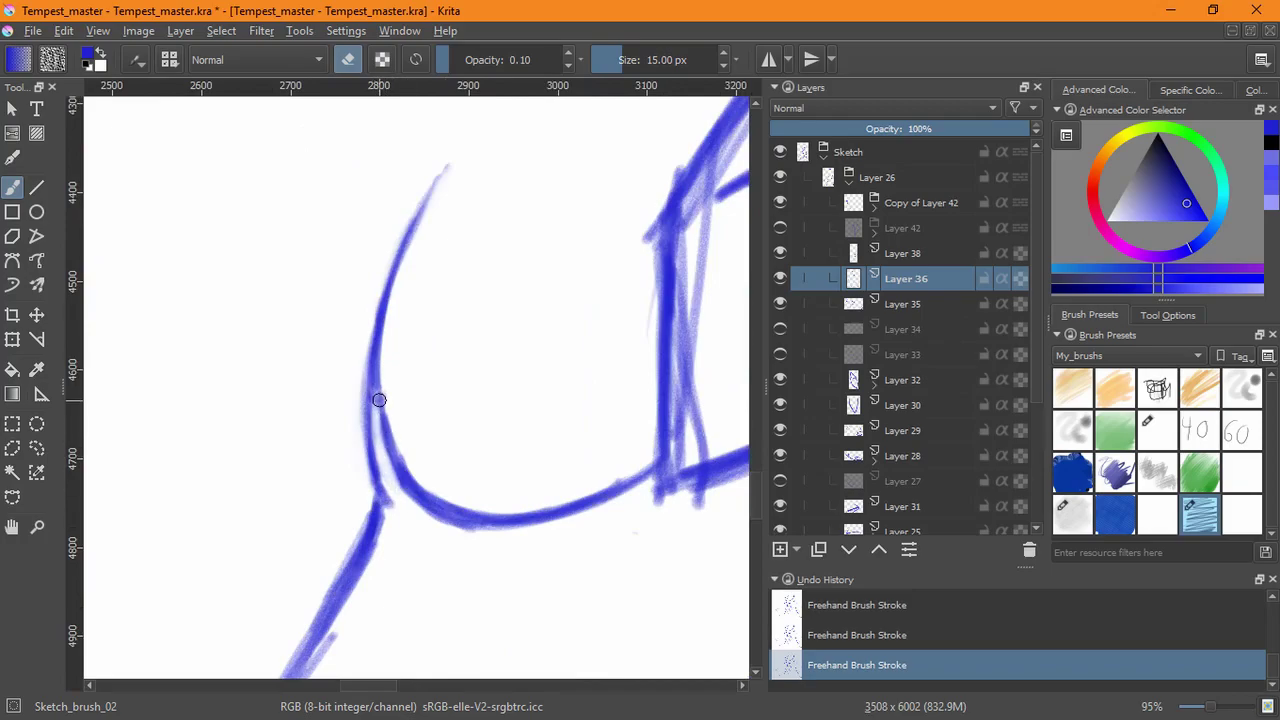
- Redraw the thigh curve on Layer 36 so it joins the top of the hind leg line
key("e")
mouse_move(373, 357)
left_mouse_down()
mouse_move(389, 476)
mouse_move(366, 420)
mouse_move(382, 495)
left_mouse_up()
mouse_move(371, 449)
left_mouse_down()
mouse_move(380, 497)
mouse_move(371, 422)
left_mouse_up()
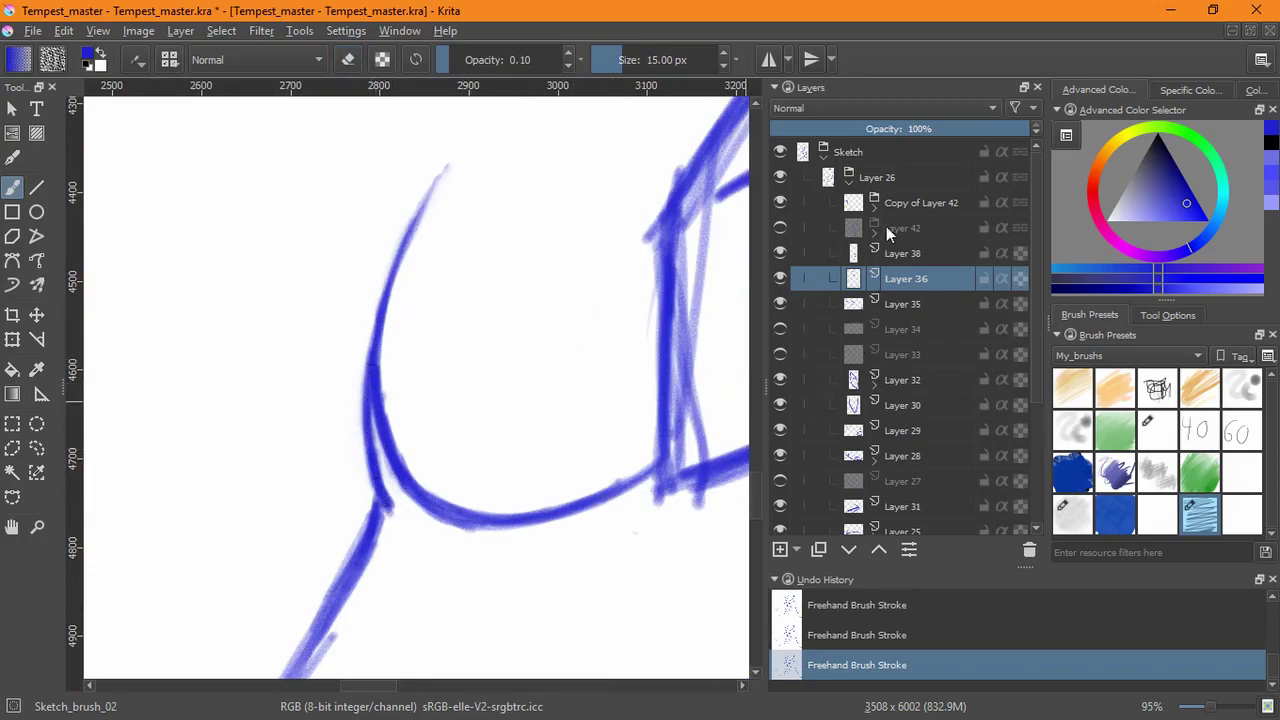
- Hide Layer 36, show and select Layer 33, and reduce the doubled thigh armor strokes to one clean redrawn curve
left_click(780, 278)
left_click(780, 354)
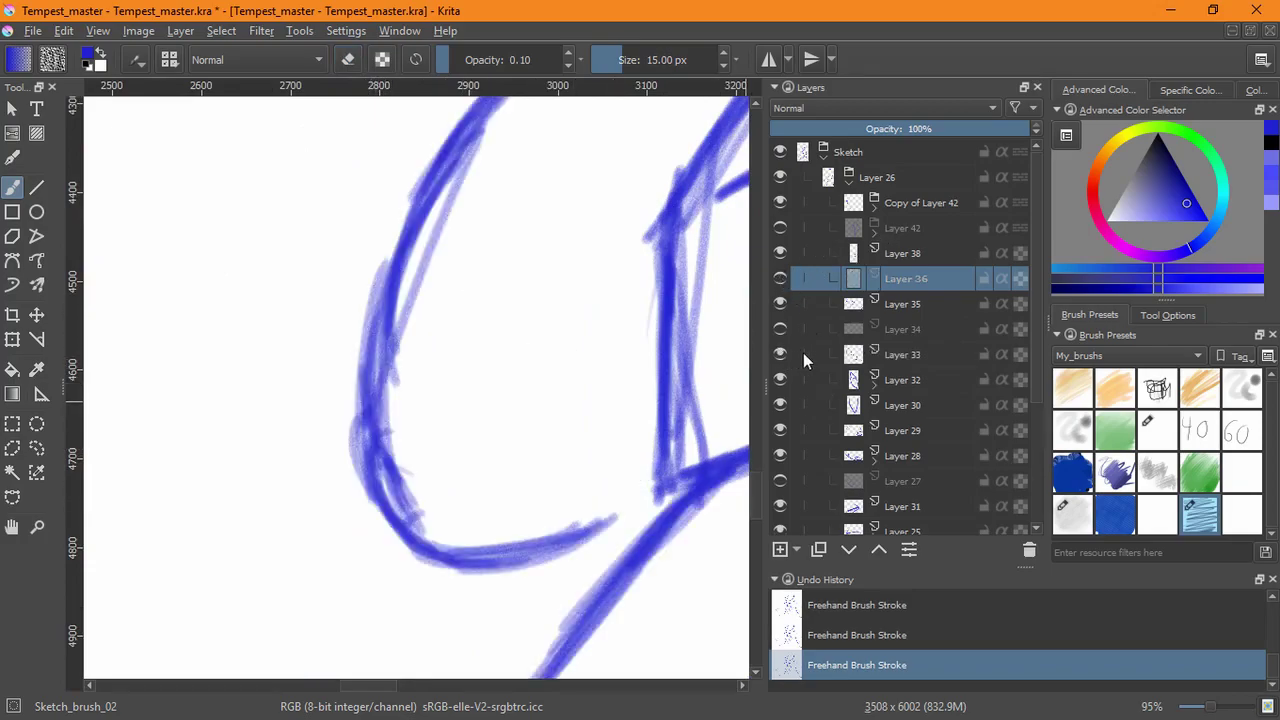
left_click(856, 357)
key("e")
mouse_move(420, 508)
left_mouse_down()
mouse_move(396, 479)
mouse_move(413, 245)
mouse_move(390, 421)
mouse_move(399, 507)
mouse_move(390, 356)
mouse_move(387, 439)
mouse_move(388, 387)
mouse_move(478, 135)
mouse_move(443, 184)
mouse_move(404, 325)
mouse_move(474, 167)
left_mouse_up()
mouse_move(396, 480)
left_mouse_down()
mouse_move(413, 523)
mouse_move(401, 462)
mouse_move(411, 508)
mouse_move(346, 449)
mouse_move(369, 512)
mouse_move(354, 482)
mouse_move(357, 383)
mouse_move(389, 241)
mouse_move(355, 480)
mouse_move(360, 342)
mouse_move(369, 518)
mouse_move(352, 448)
mouse_move(368, 470)
mouse_move(391, 282)
left_mouse_up()
key("e")
mouse_move(418, 200)
left_mouse_down()
mouse_move(396, 284)
mouse_move(380, 502)
left_mouse_up()
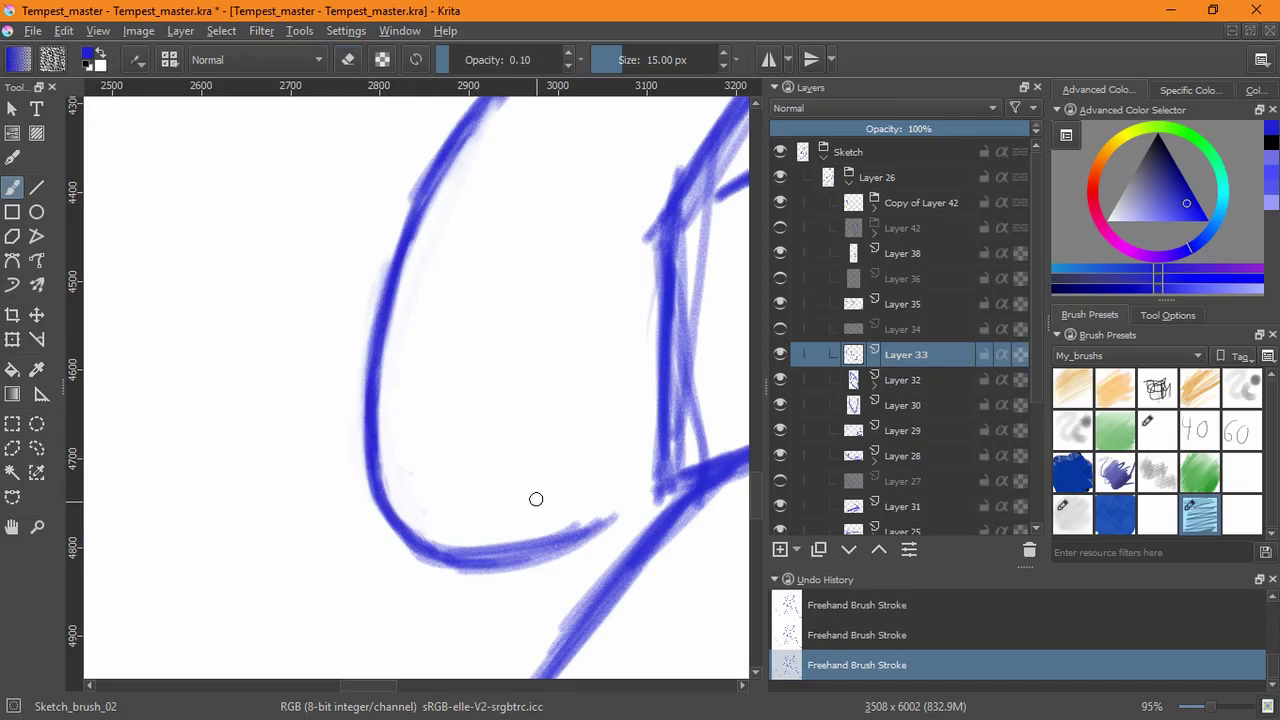
- Erase the stray marks and rough edges along the lower thigh curve on Layer 33, and show Layer 36 again
mouse_move(557, 520)
left_mouse_down()
mouse_move(537, 303)
mouse_move(595, 408)
mouse_move(571, 334)
mouse_move(580, 369)
mouse_move(550, 500)
left_mouse_up()
key("e")
mouse_move(576, 443)
left_mouse_down()
mouse_move(580, 340)
mouse_move(565, 471)
left_mouse_up()
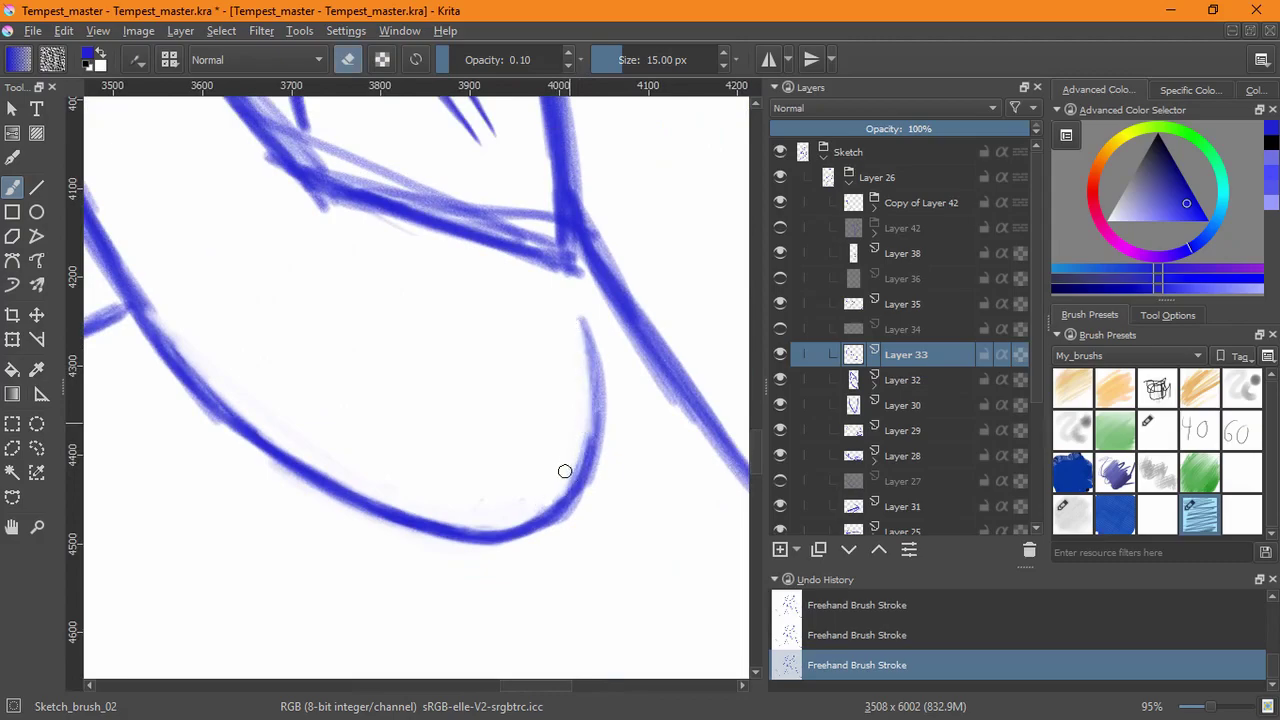
mouse_move(600, 321)
left_mouse_down()
mouse_move(597, 460)
mouse_move(610, 356)
left_mouse_up()
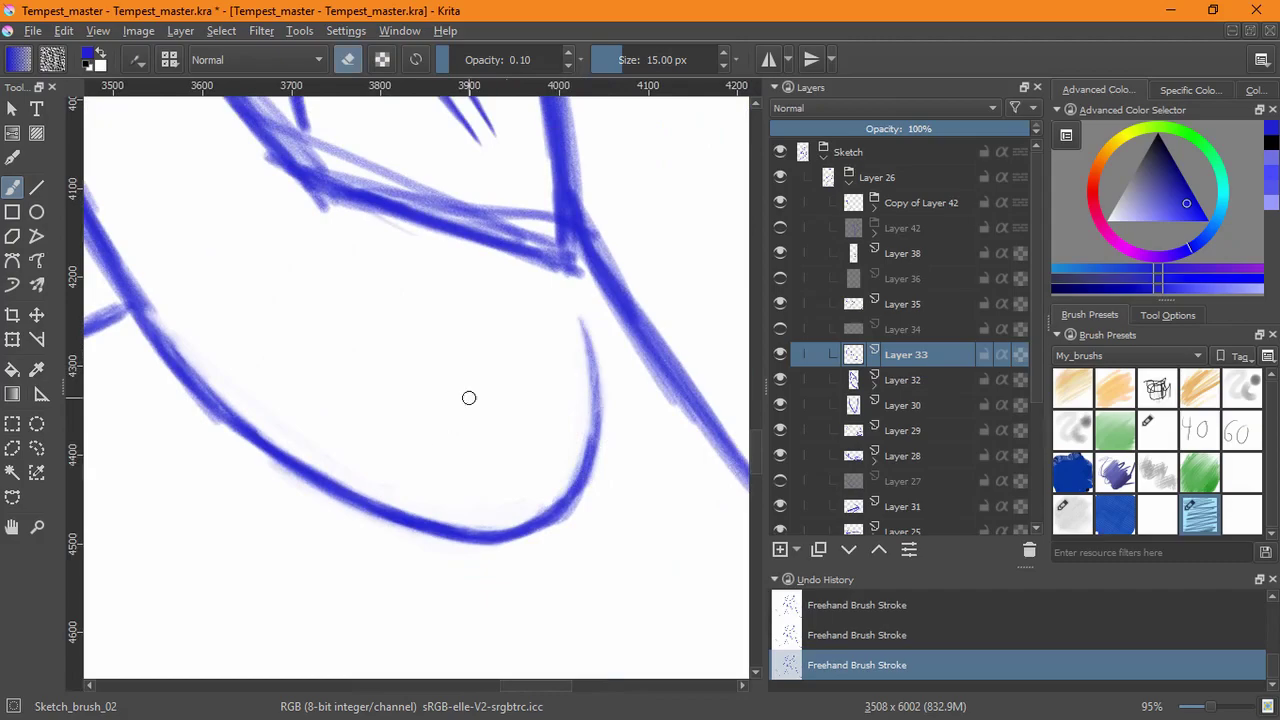
left_click(780, 278)
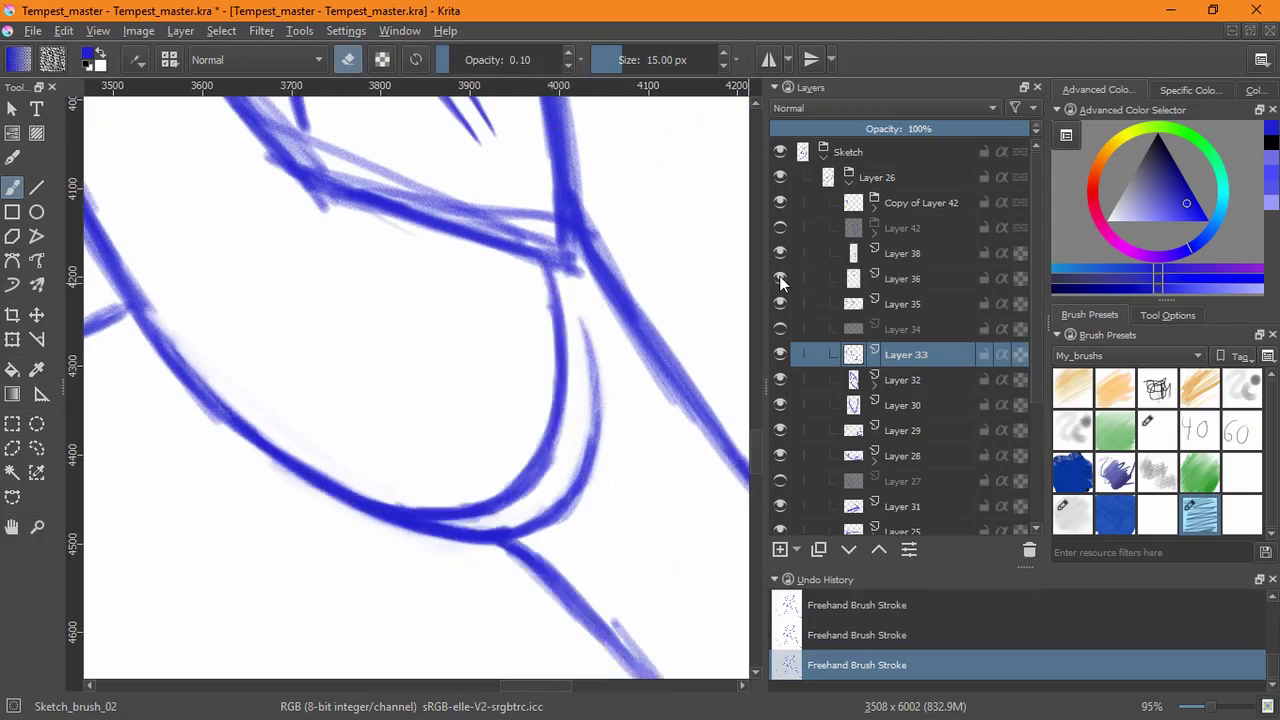
key("5")
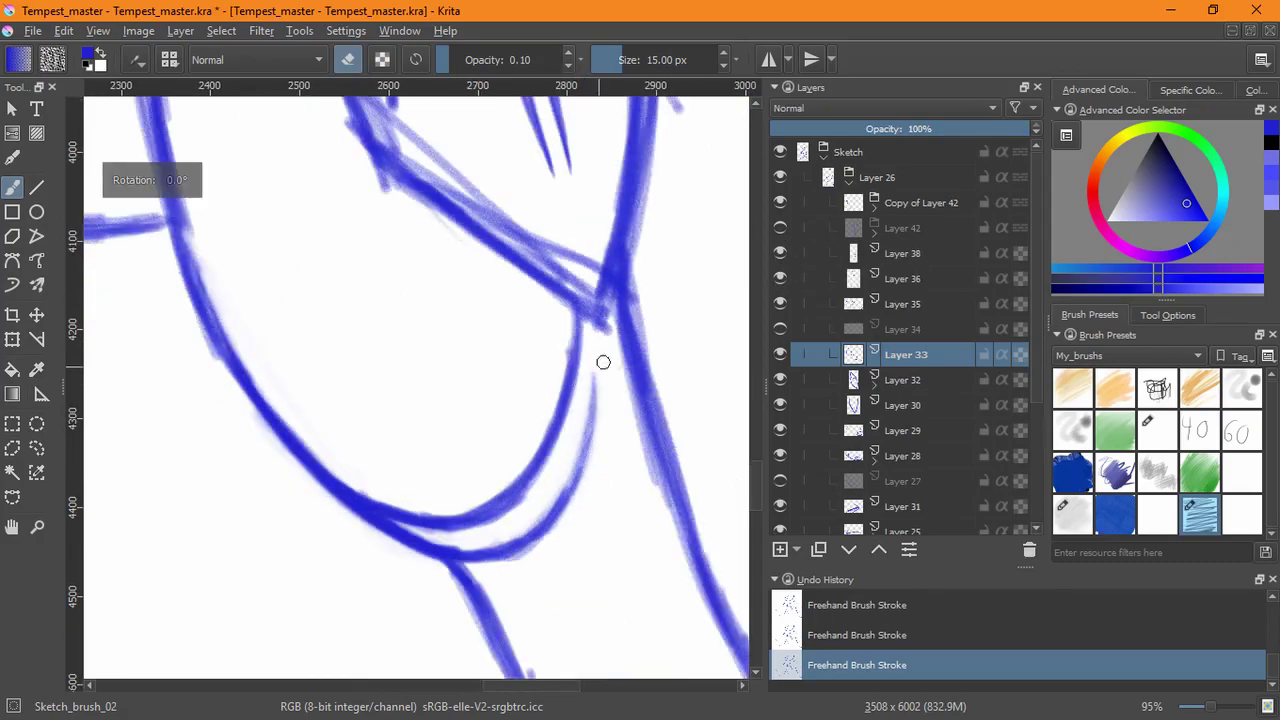
left_click_drag(637, 377, 591, 562)
left_click_drag(602, 470, 593, 633)
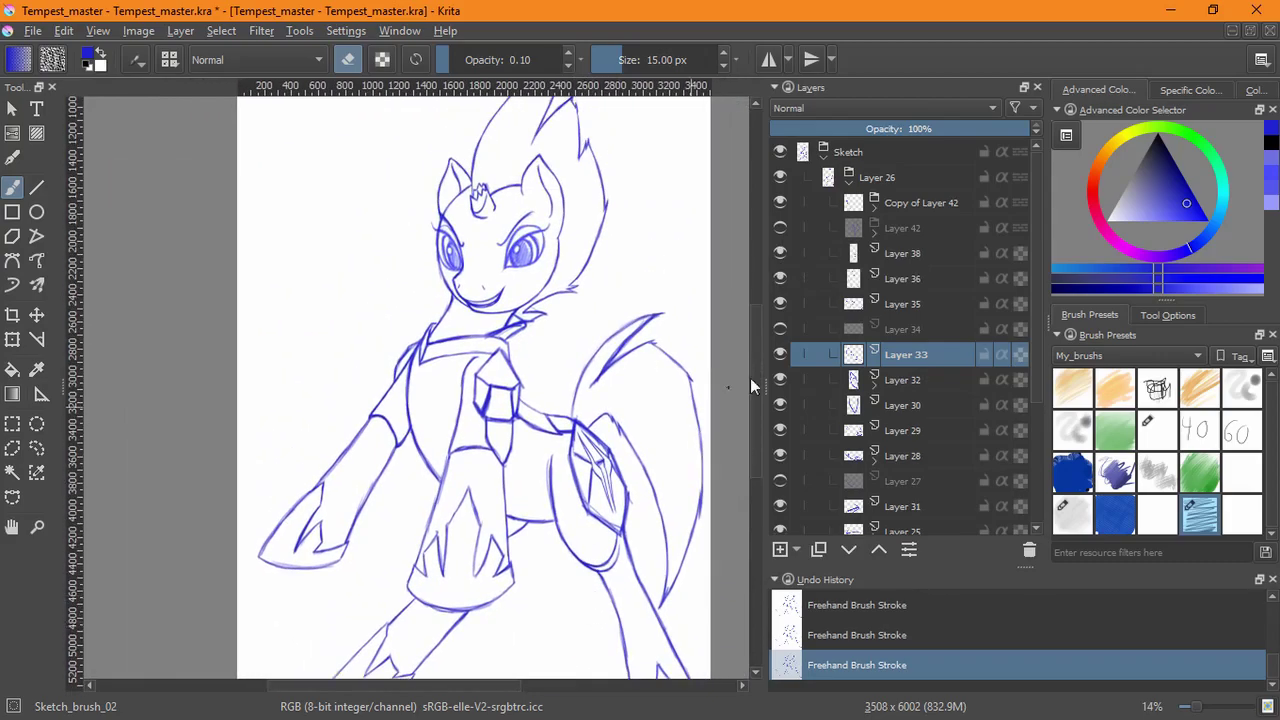
- Add a new paint layer at the top of the Layer 26 group and choose a darker blue for the brush
left_click(907, 180)
left_click(780, 549)
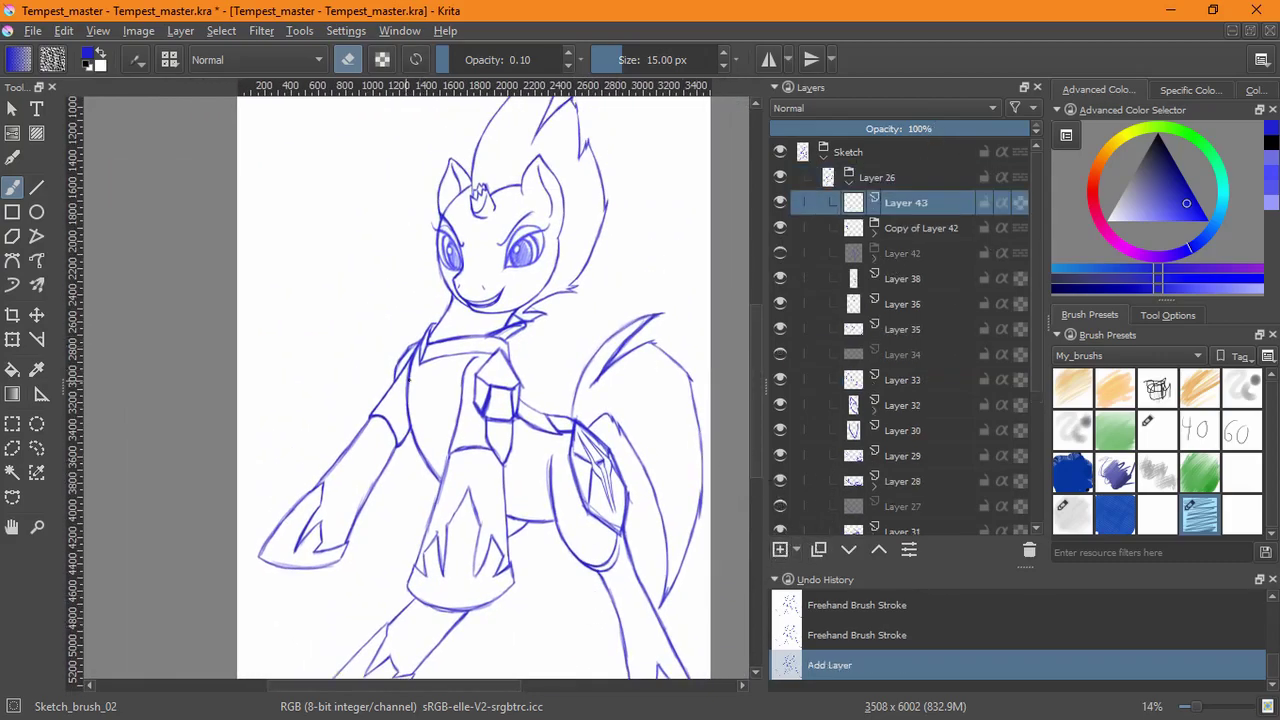
left_click(413, 59)
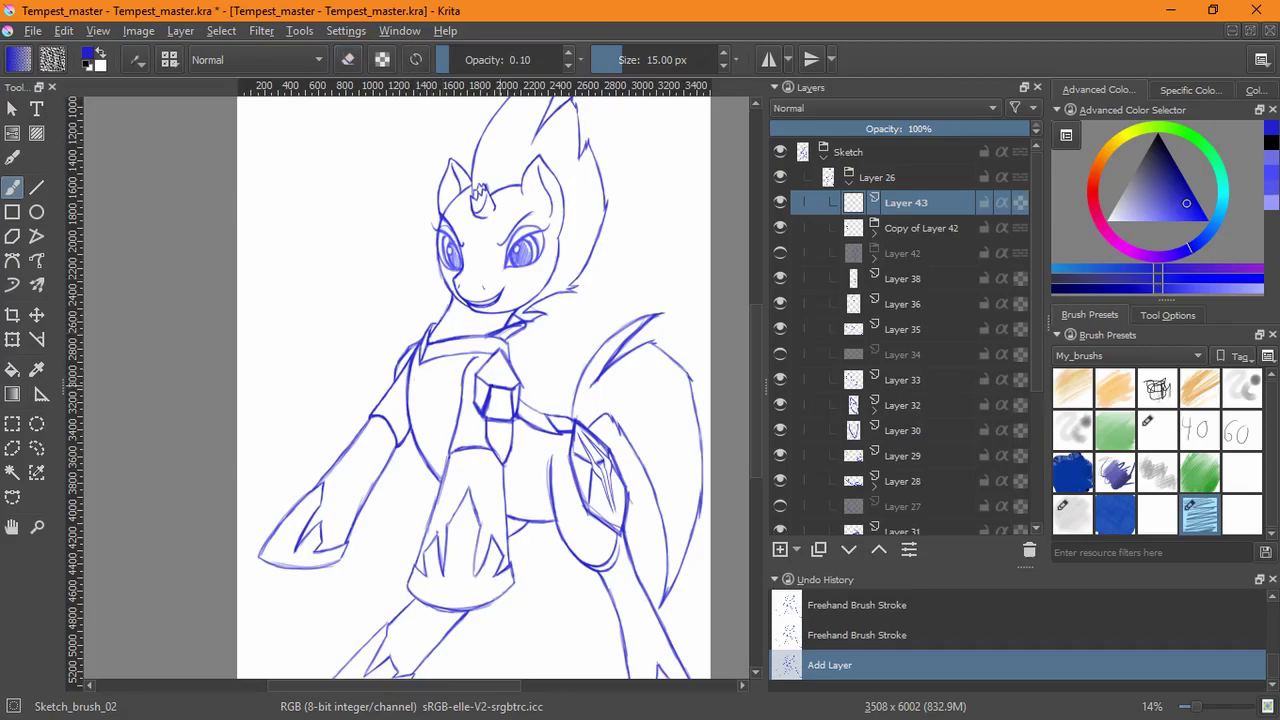
left_click_drag(1178, 194, 1182, 179)
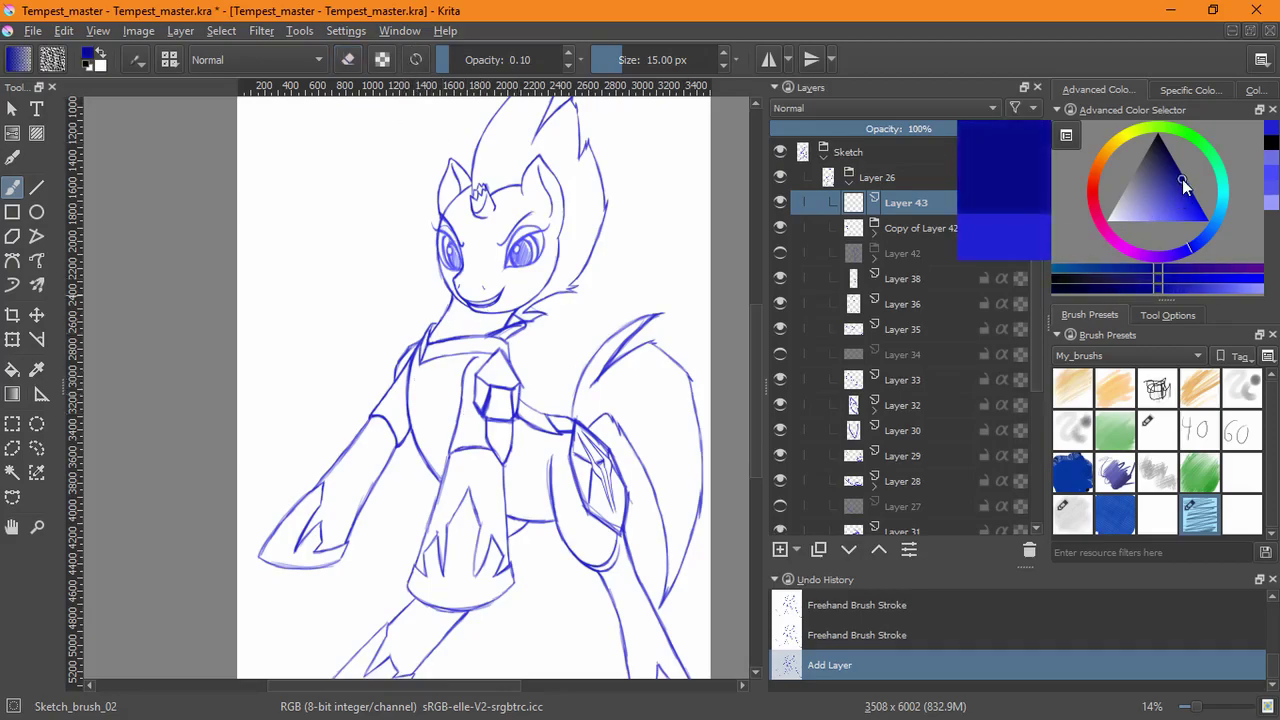
left_click_drag(441, 391, 458, 373)
scroll(458, 373, "up", 2)
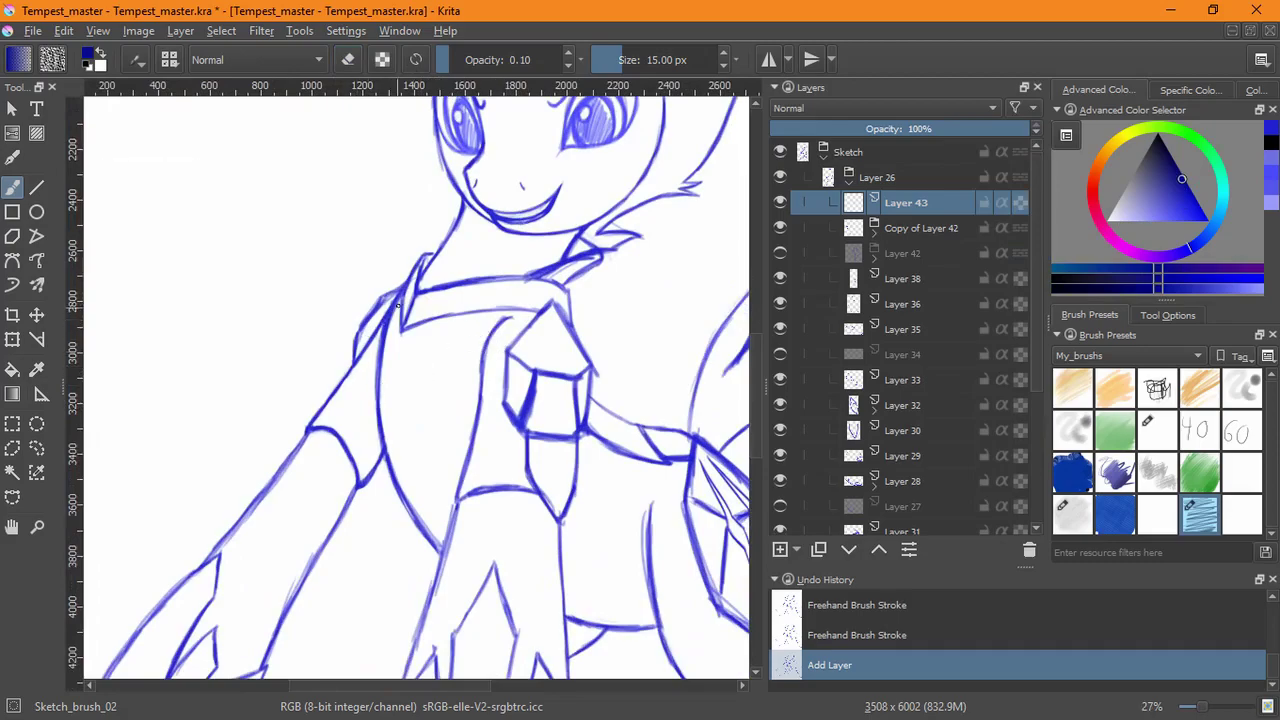
- Try hatching the far foreleg's upper part and the chest in darker blue on Layer 43, and undo the strokes
mouse_move(394, 312)
left_mouse_down()
mouse_move(327, 418)
mouse_move(429, 383)
mouse_move(409, 446)
left_mouse_up()
left_click_drag(395, 340, 460, 475)
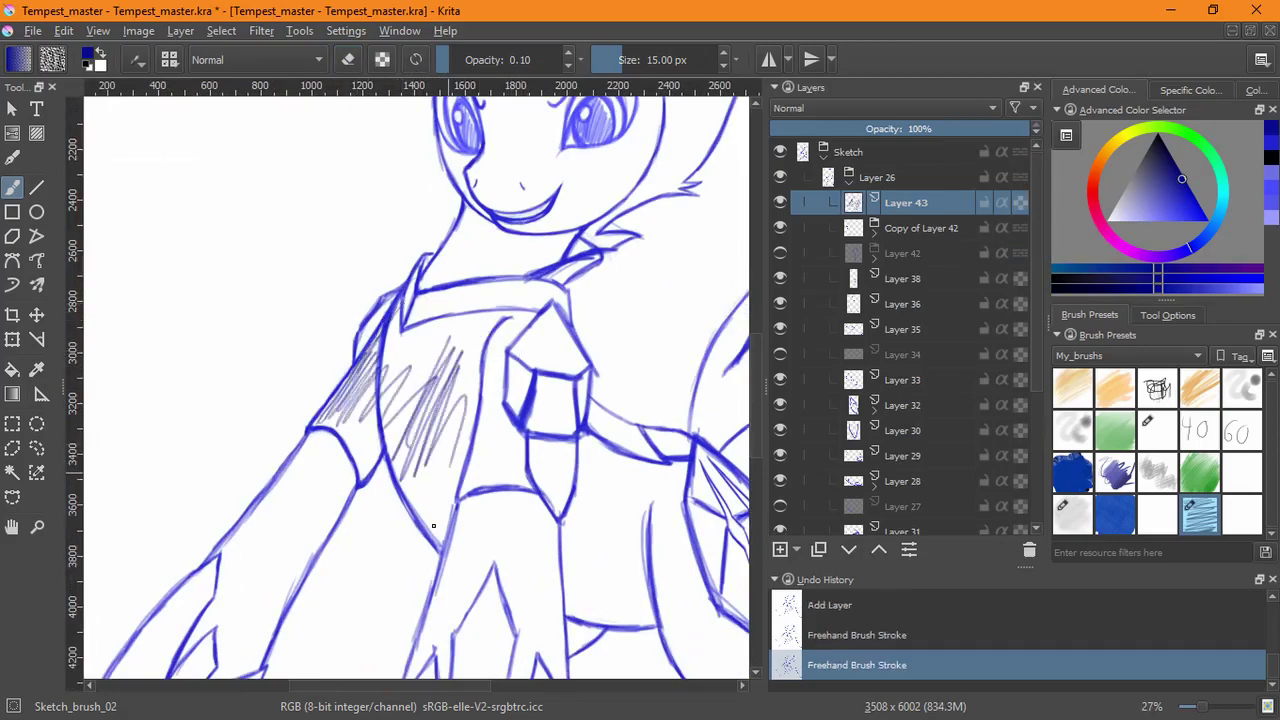
key("ctrl+z")
key("ctrl+z")
left_click_drag(376, 332, 330, 425)
key("ctrl+z")
- Set the brush opacity to 0.05, try fainter hatching on the foreleg and chest of Layer 43, and undo the strokes
left_click(442, 69)
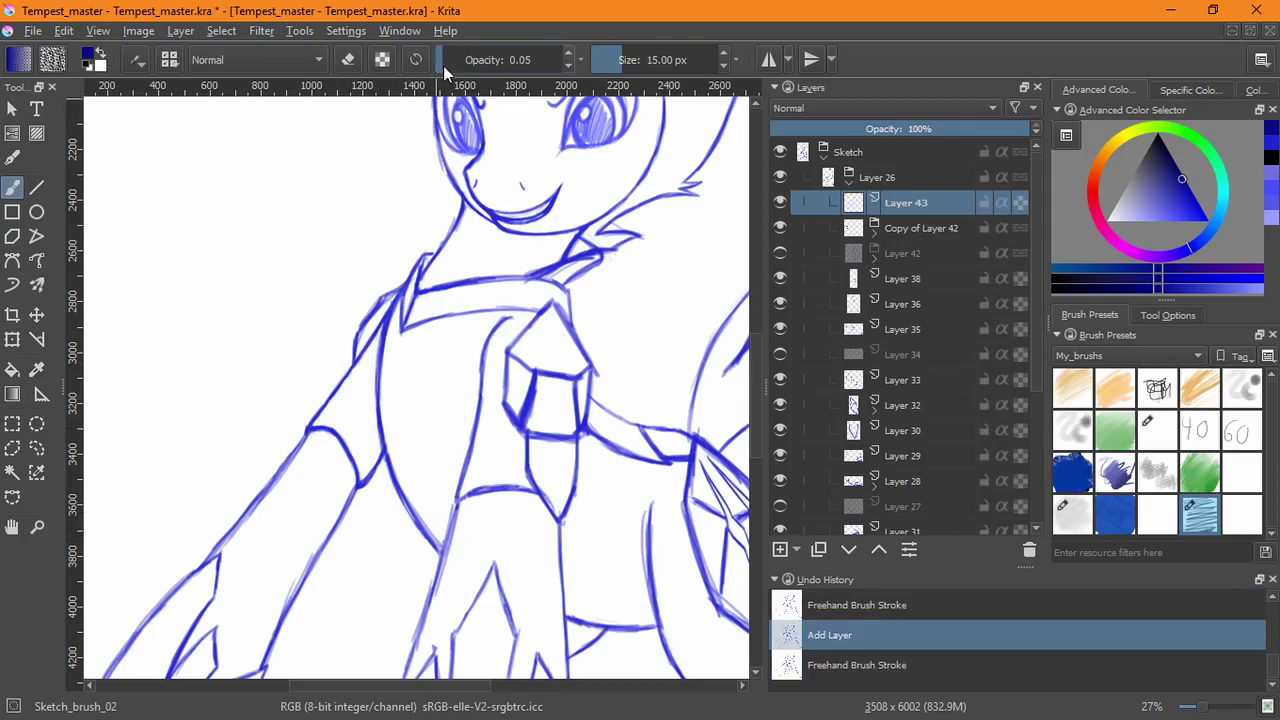
left_click_drag(331, 398, 330, 404)
mouse_move(362, 363)
left_mouse_down()
mouse_move(330, 422)
mouse_move(358, 417)
mouse_move(379, 457)
left_mouse_up()
left_click_drag(397, 307, 399, 320)
key("ctrl+z")
key("ctrl+z")
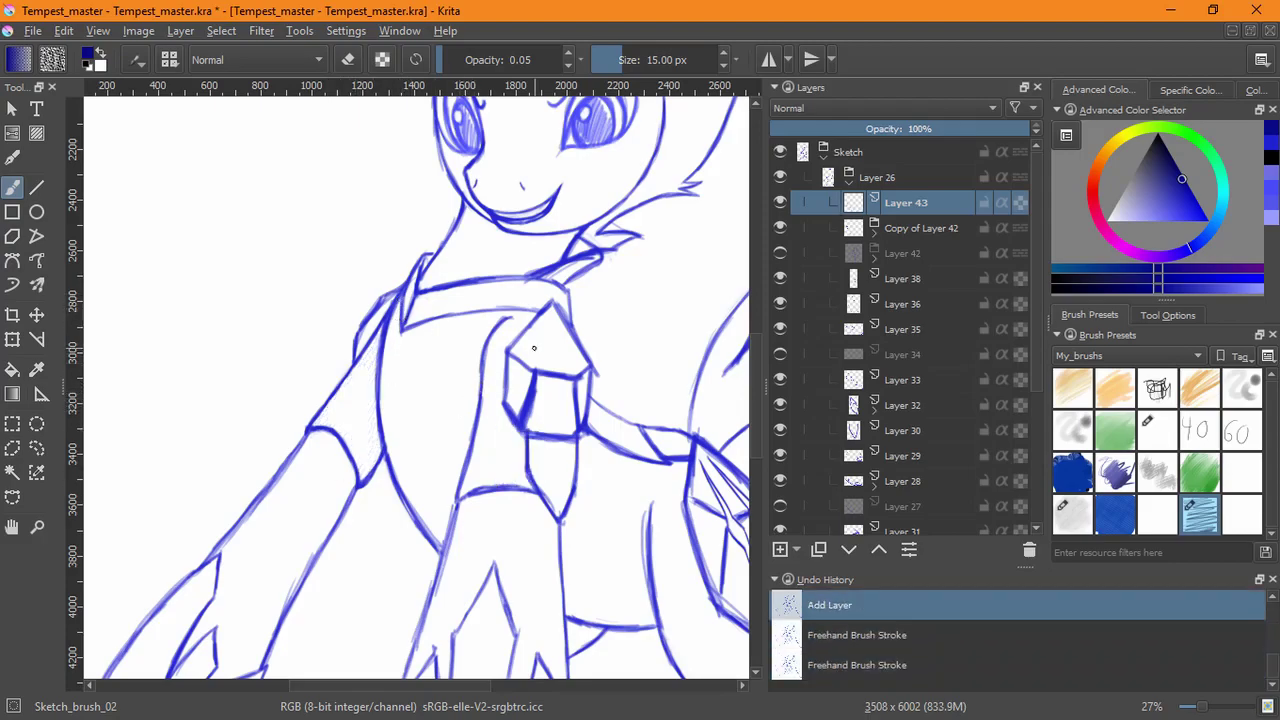
left_click(1274, 148)
left_click_drag(474, 341, 468, 386)
key("ctrl+z")
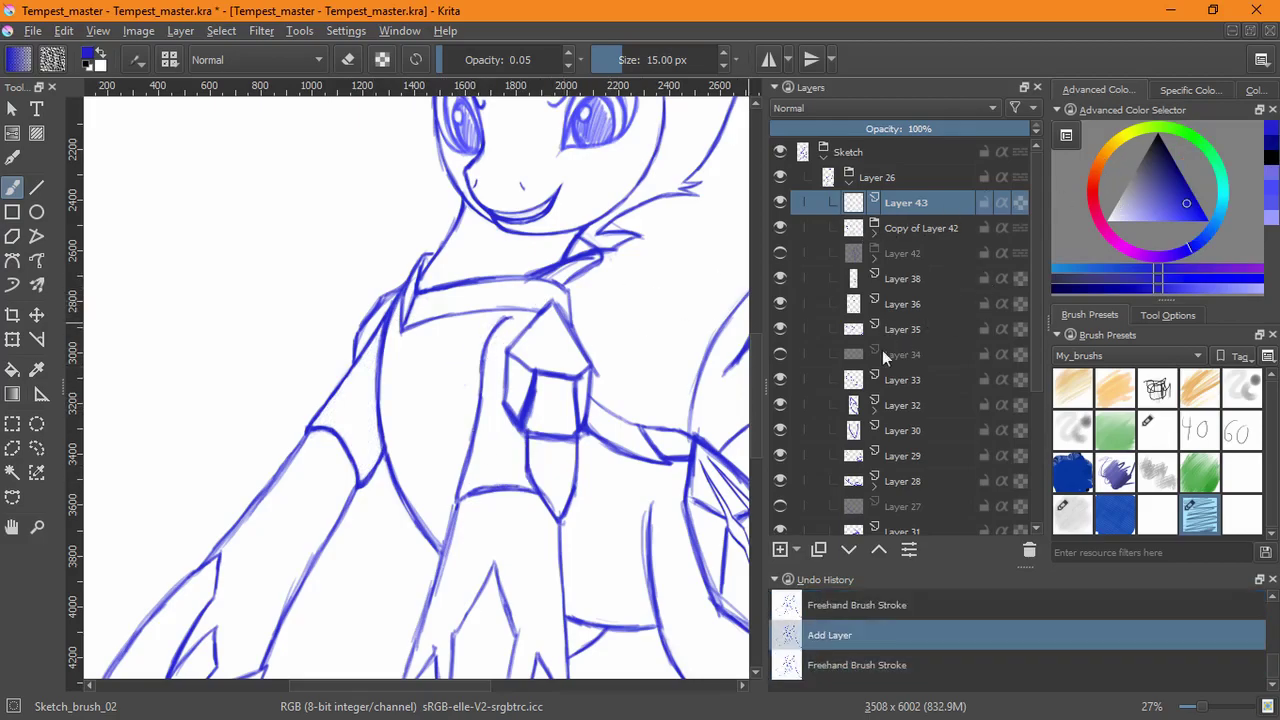
- Select Layer 33 and draw a curved collar line across the neck below the chin, with the canvas rotated
left_click(781, 379)
left_click(781, 379)
left_click(836, 388)
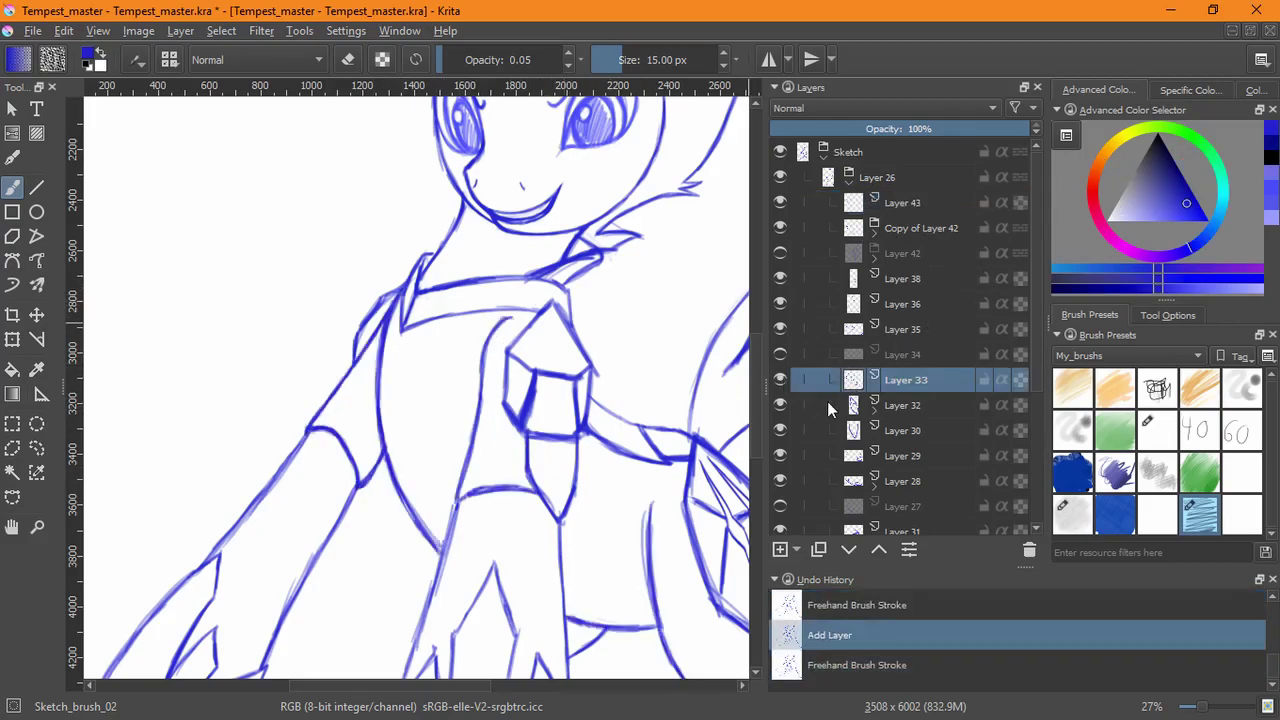
mouse_move(485, 325)
left_mouse_down()
mouse_move(566, 249)
mouse_move(591, 534)
mouse_move(335, 485)
left_mouse_up()
left_click_drag(343, 317, 286, 403)
mouse_move(318, 350)
left_mouse_down()
mouse_move(274, 452)
mouse_move(272, 506)
mouse_move(286, 406)
mouse_move(368, 329)
left_mouse_up()
left_click_drag(326, 354, 300, 388)
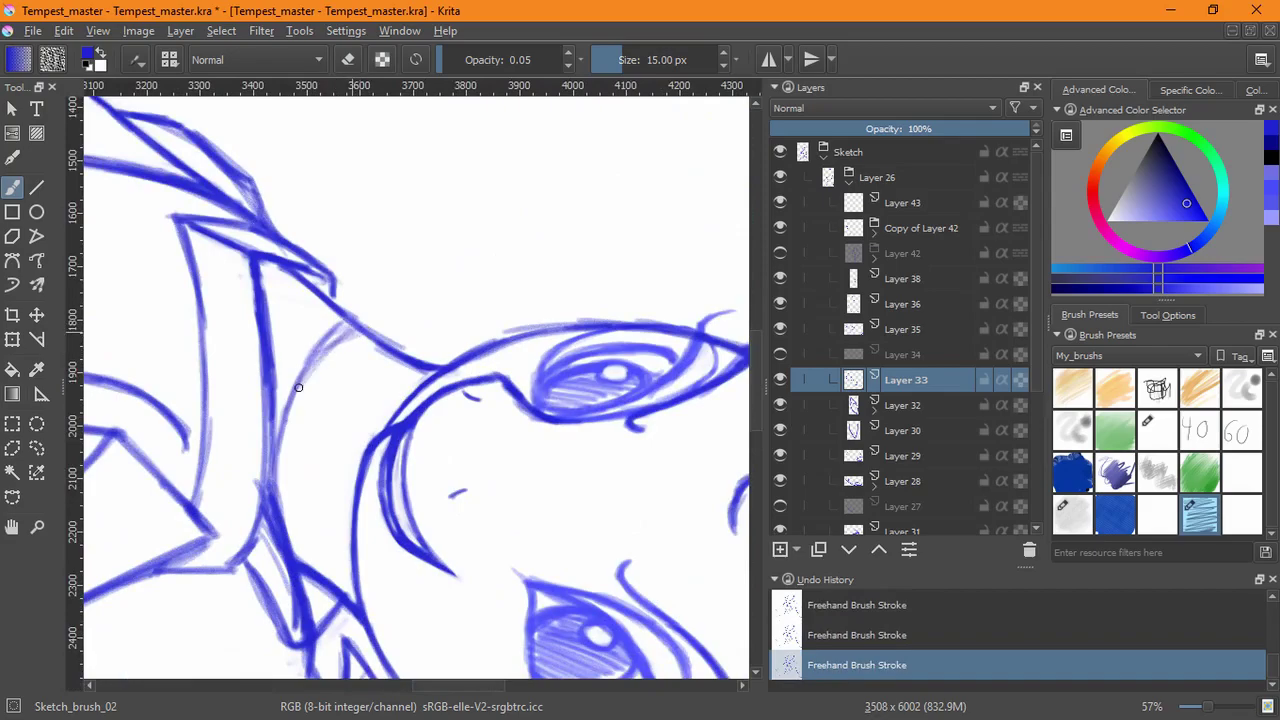
mouse_move(361, 331)
left_mouse_down()
mouse_move(296, 398)
mouse_move(279, 448)
left_mouse_up()
mouse_move(297, 390)
left_mouse_down()
mouse_move(272, 495)
mouse_move(272, 477)
left_mouse_up()
left_click_drag(335, 351, 294, 387)
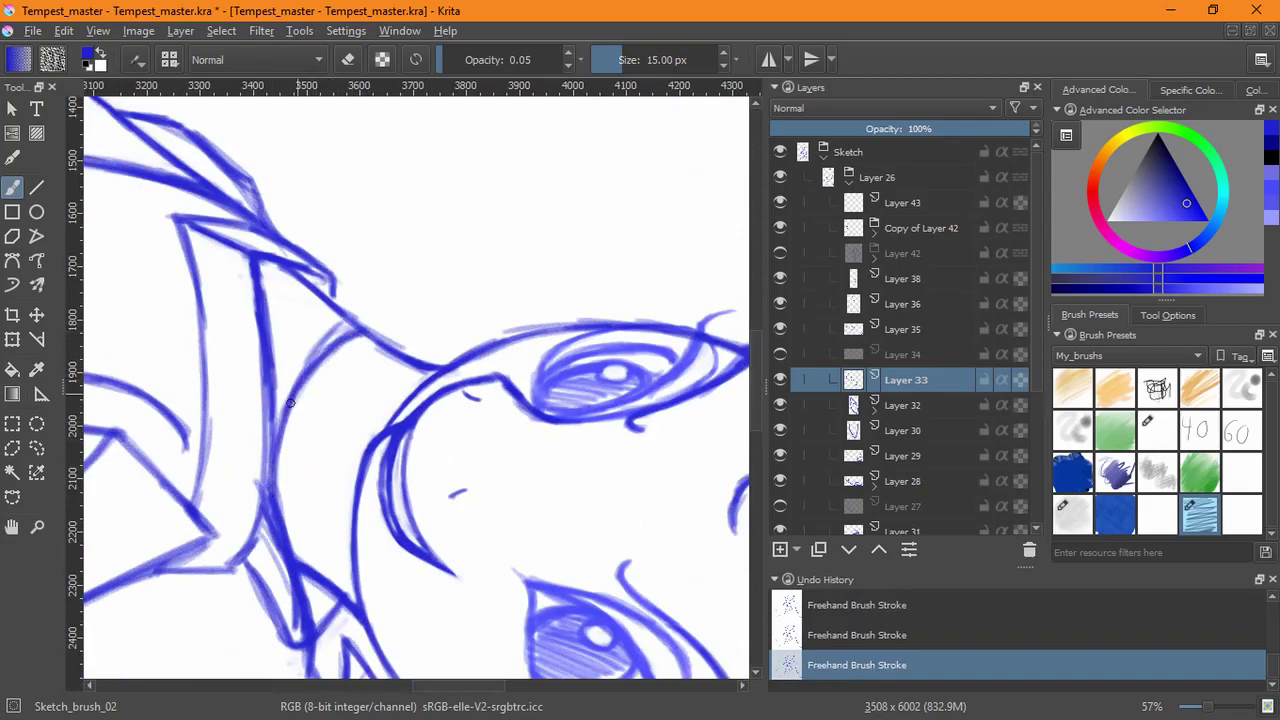
- Erase the rough outer edges of the new neck curve on Layer 33
key("e")
mouse_move(320, 300)
left_mouse_down()
mouse_move(314, 340)
mouse_move(331, 339)
mouse_move(284, 370)
mouse_move(331, 325)
mouse_move(285, 386)
mouse_move(338, 321)
left_mouse_up()
key("5")
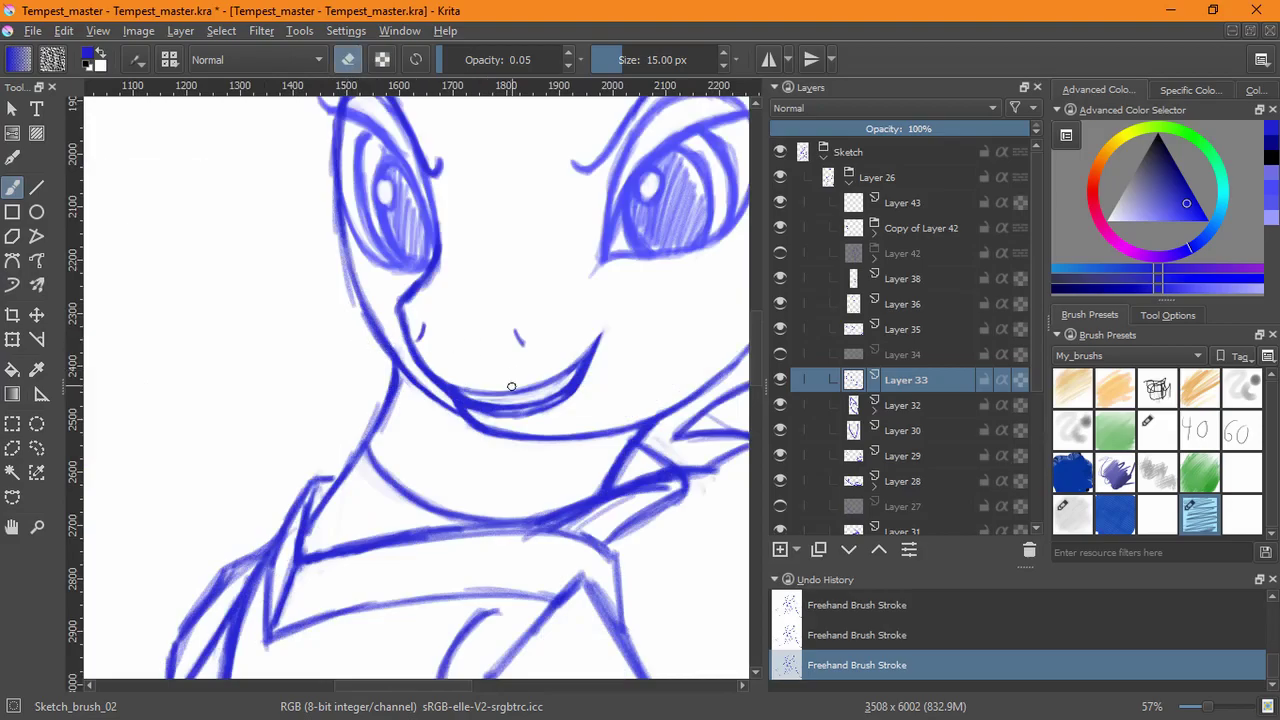
left_click_drag(510, 412, 437, 591)
left_click_drag(541, 503, 554, 391)
left_click_drag(513, 338, 430, 505)
left_click_drag(606, 463, 634, 312)
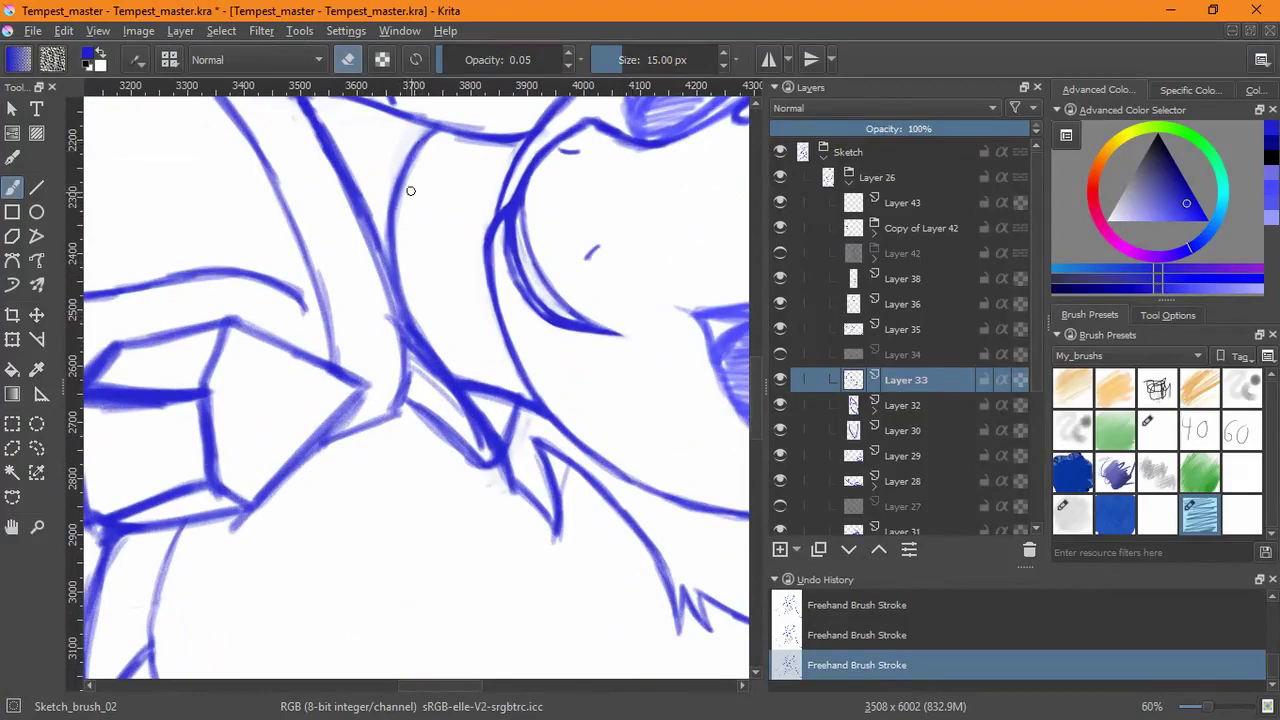
- Refine the end of the neck curve where it meets the front neck line on Layer 33, redrawing and thinning it
mouse_move(440, 125)
left_mouse_down()
mouse_move(408, 242)
mouse_move(404, 192)
mouse_move(403, 240)
left_mouse_up()
mouse_move(417, 147)
left_mouse_down()
mouse_move(410, 340)
mouse_move(406, 160)
left_mouse_up()
mouse_move(404, 239)
left_mouse_down()
mouse_move(442, 133)
mouse_move(404, 259)
mouse_move(414, 170)
mouse_move(412, 291)
mouse_move(428, 342)
mouse_move(403, 245)
mouse_move(440, 125)
left_mouse_up()
key("e")
mouse_move(396, 175)
left_mouse_down()
mouse_move(392, 289)
mouse_move(386, 180)
mouse_move(420, 350)
mouse_move(395, 179)
mouse_move(443, 123)
mouse_move(391, 228)
mouse_move(409, 146)
mouse_move(394, 273)
mouse_move(434, 113)
mouse_move(410, 152)
left_mouse_up()
key("5")
left_click_drag(531, 340, 517, 481)
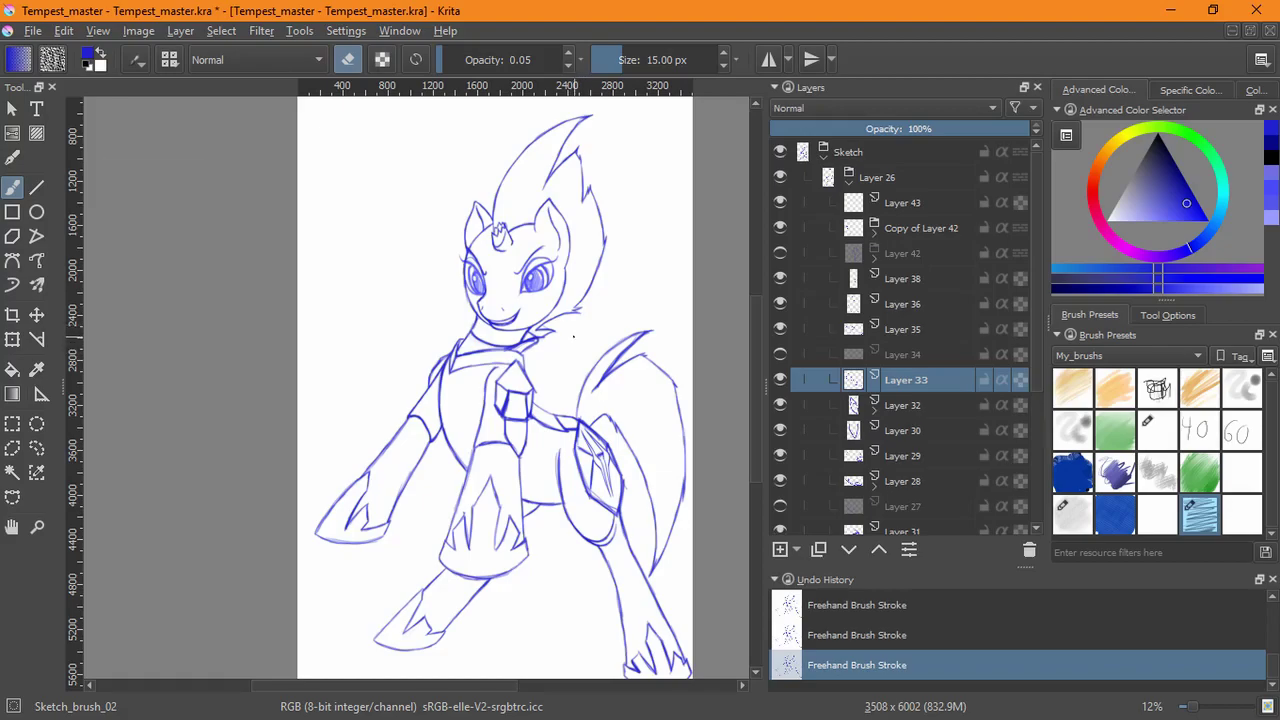
- Collapse the Layer 26 group, select the Layer 23 group and try transforming the broken horn with a slight rotation
key("2")
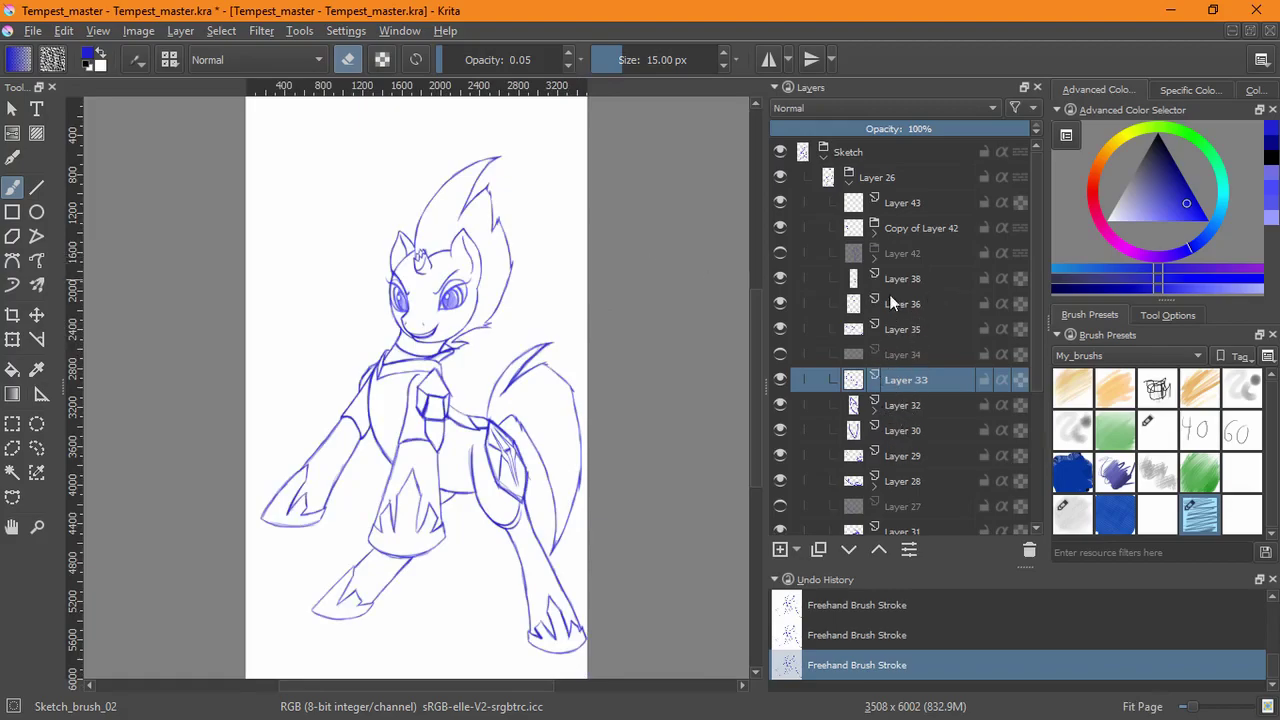
left_click(849, 183)
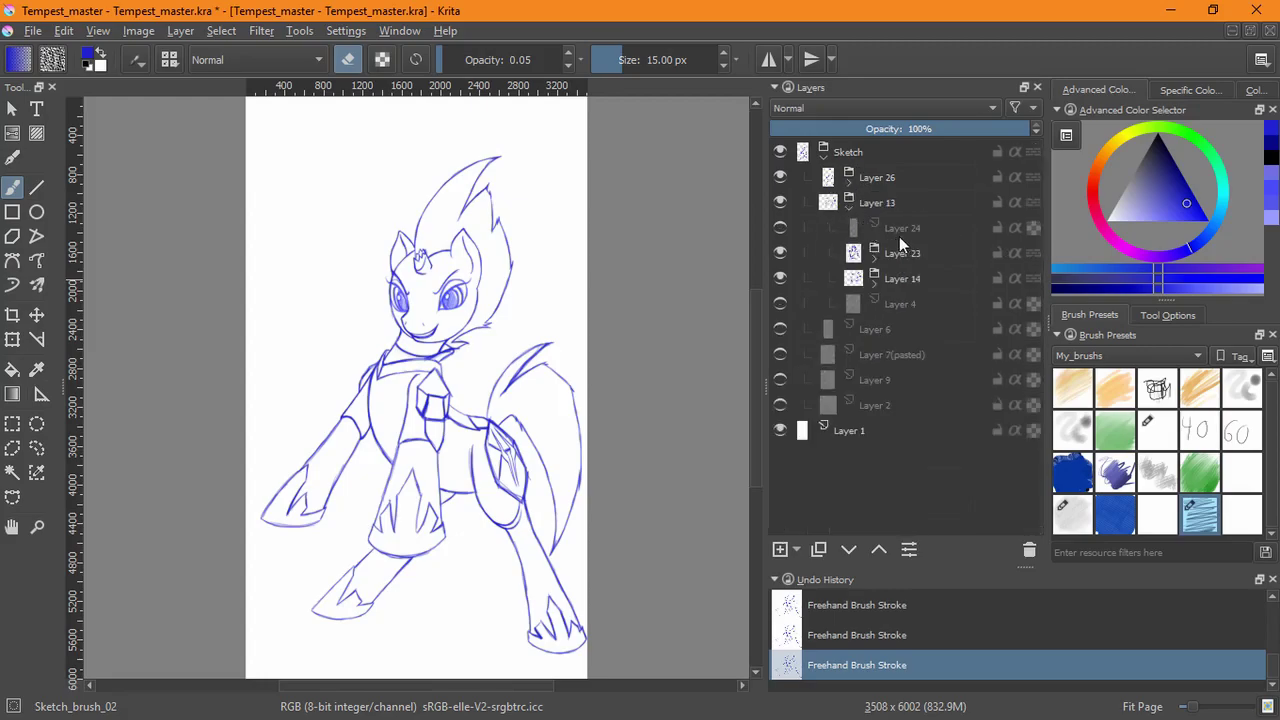
left_click(873, 258)
left_click(904, 258)
left_click_drag(415, 300, 487, 331)
left_click(14, 339)
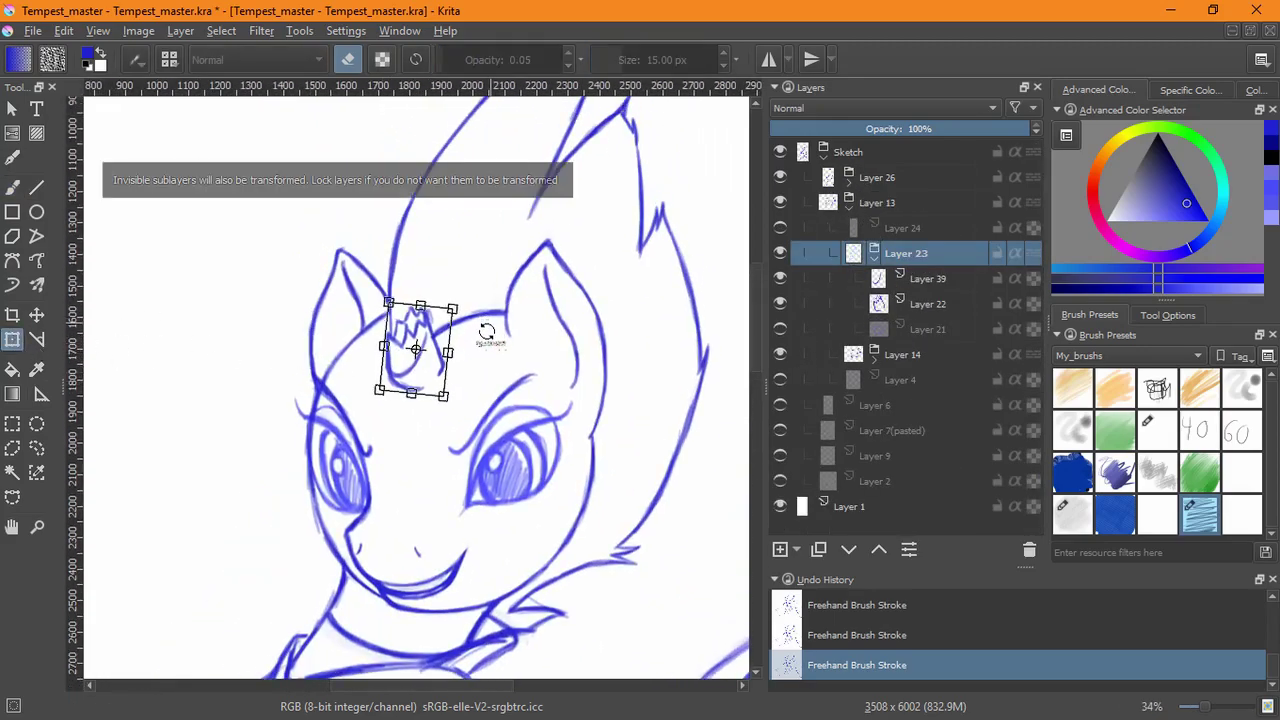
key("Return")
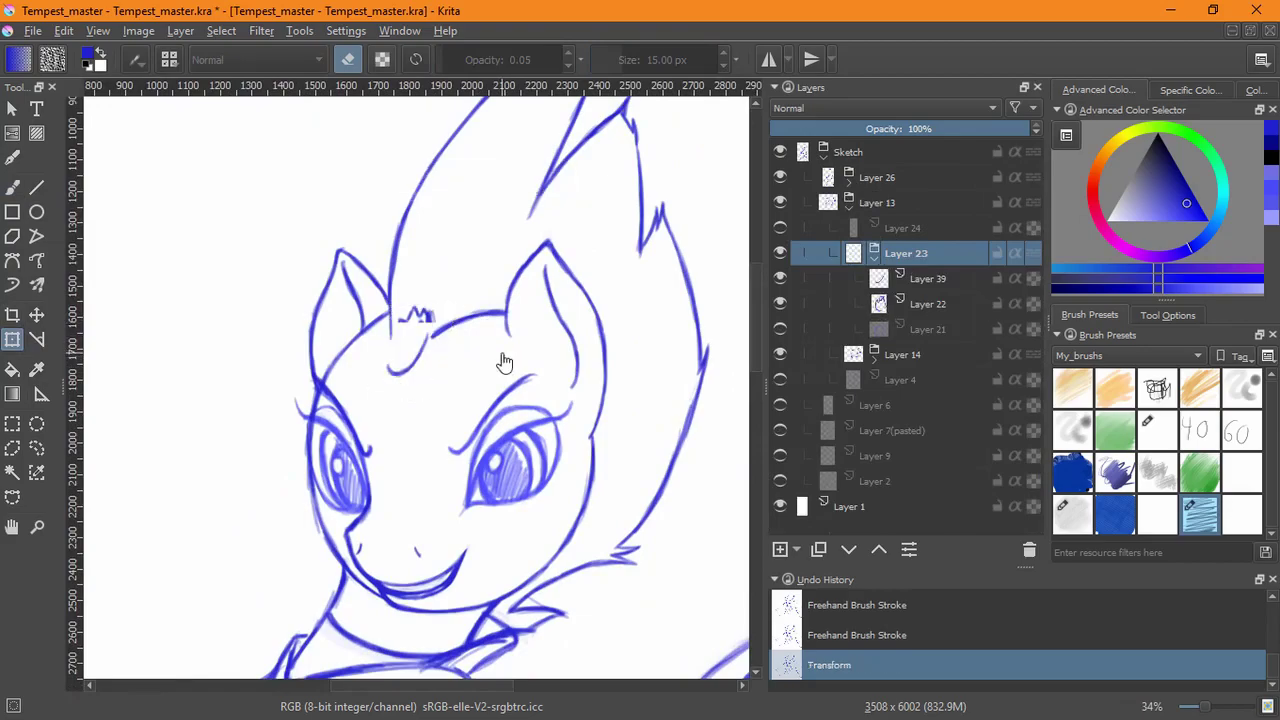
- Compare the full page with and without the horn transform, and leave the transform undone
left_click(780, 278)
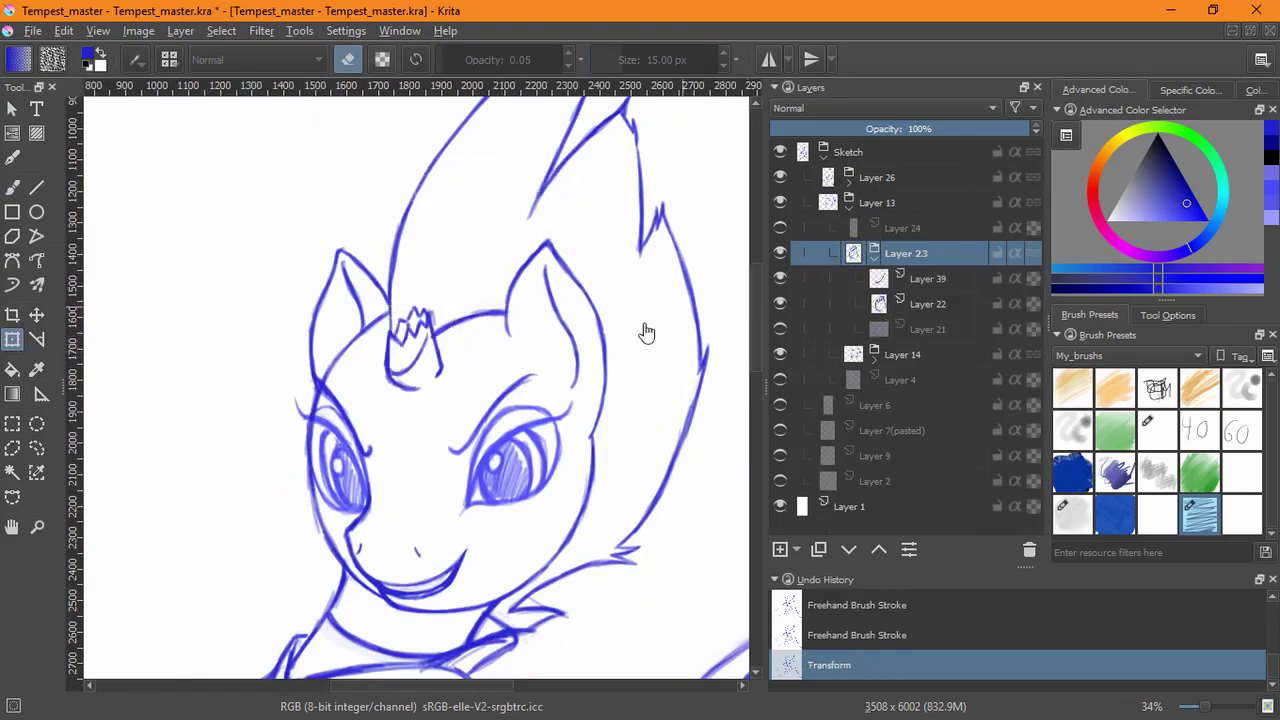
key("2")
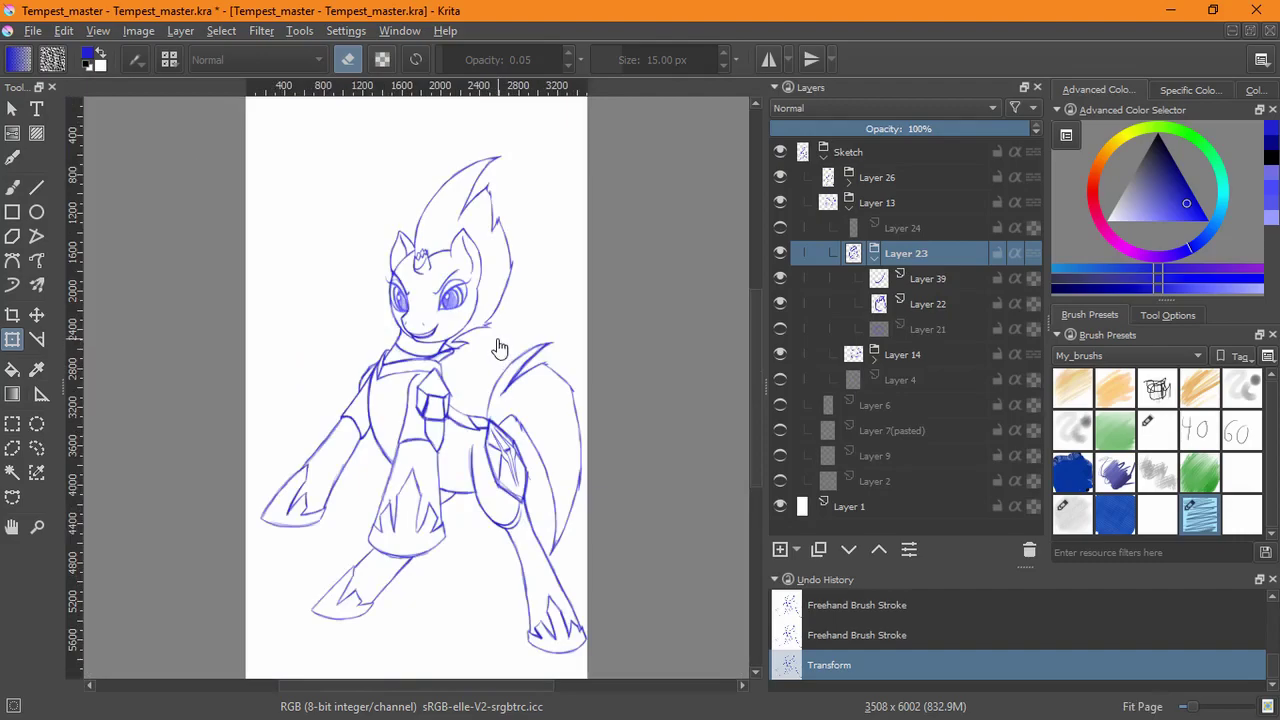
key("ctrl+z")
key("ctrl+shift+z")
key("ctrl+z")
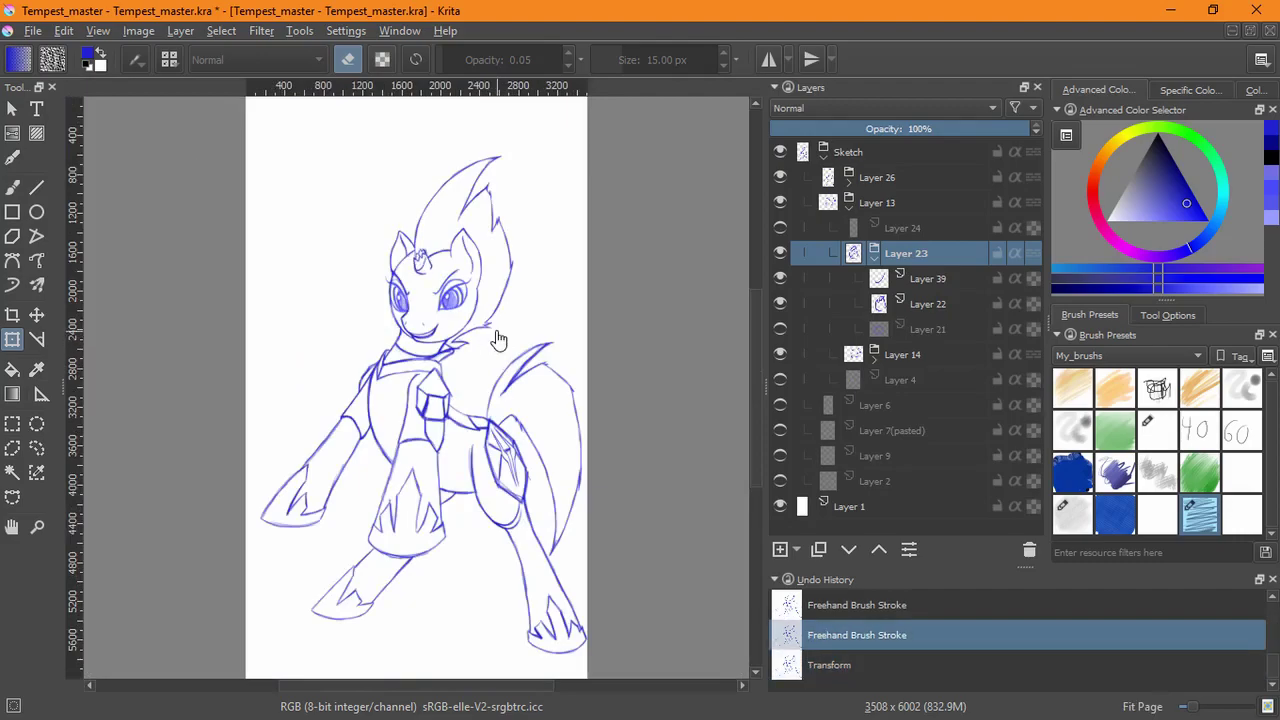
- Transform the broken horn in the Layer 23 group again, adjusting its position and angle slightly on the forehead
scroll(443, 236, "up", 4)
left_click_drag(449, 234, 445, 332)
left_click(441, 325)
left_click_drag(466, 289, 484, 303)
key("Return")
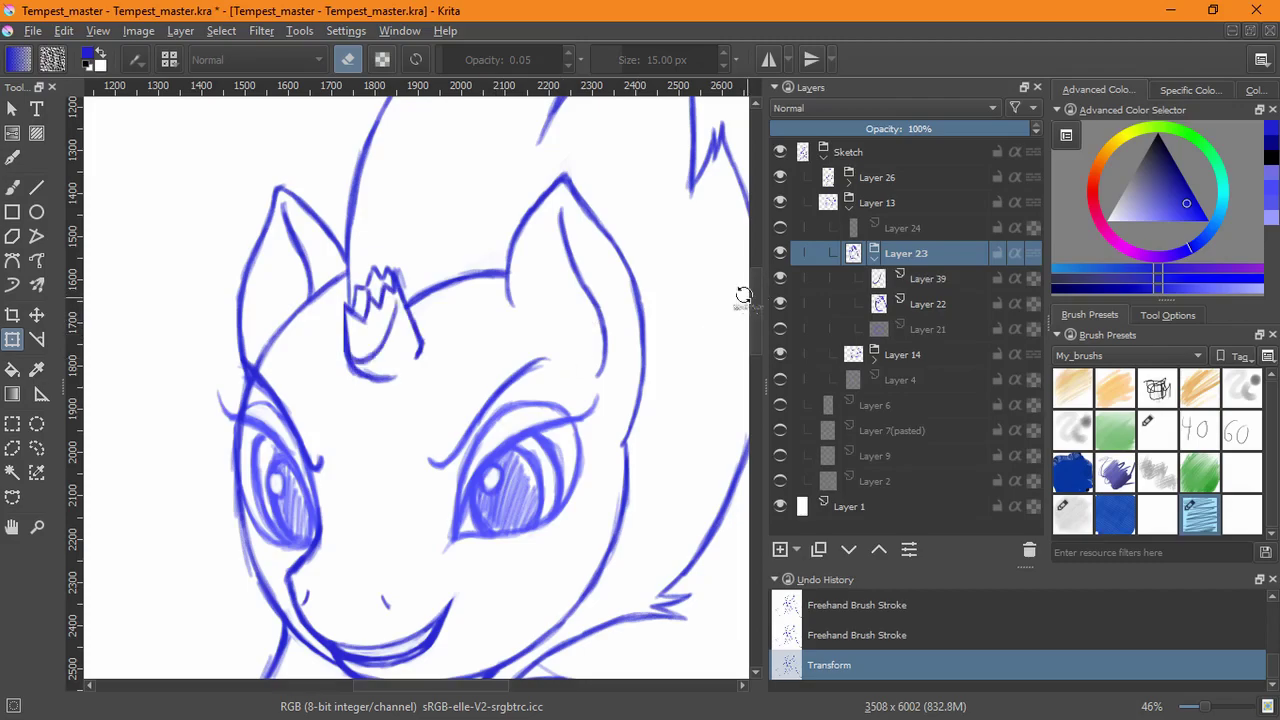
- Compare the full page before and after the new horn transform, reapply it and save the document
key("2")
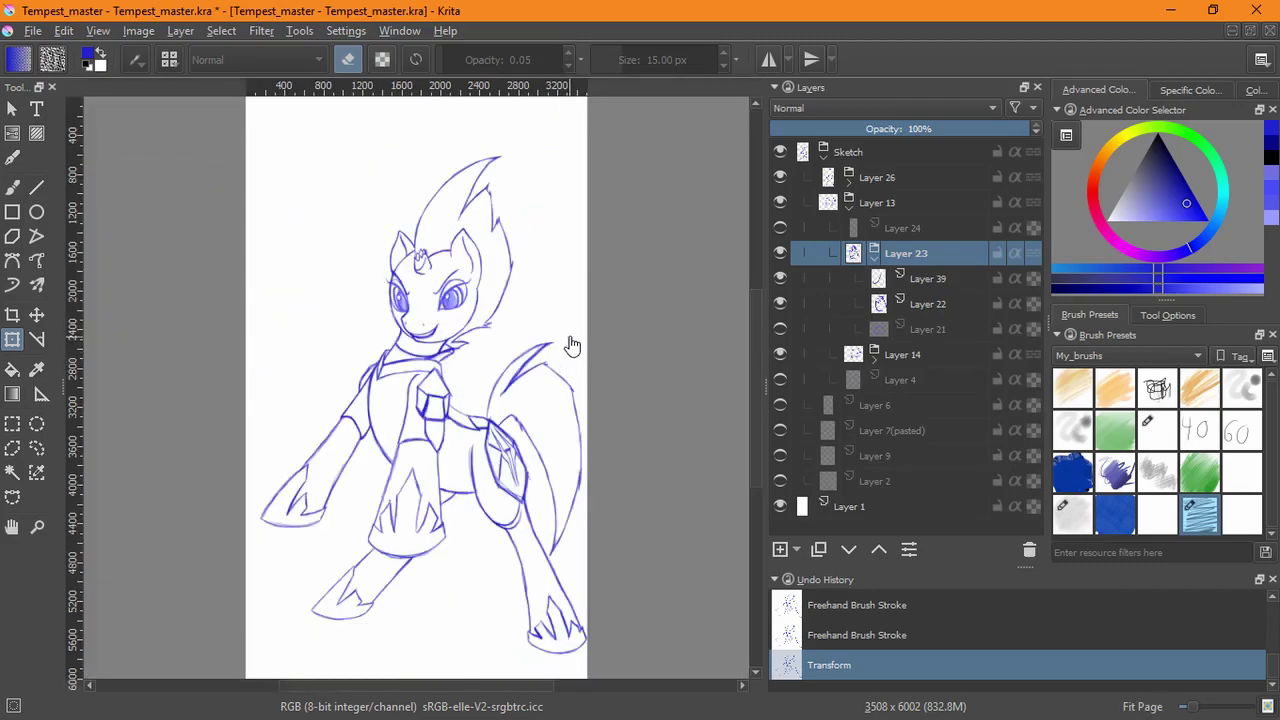
key("ctrl+z")
key("ctrl+shift+z")
key("ctrl+z")
key("ctrl+shift+z")
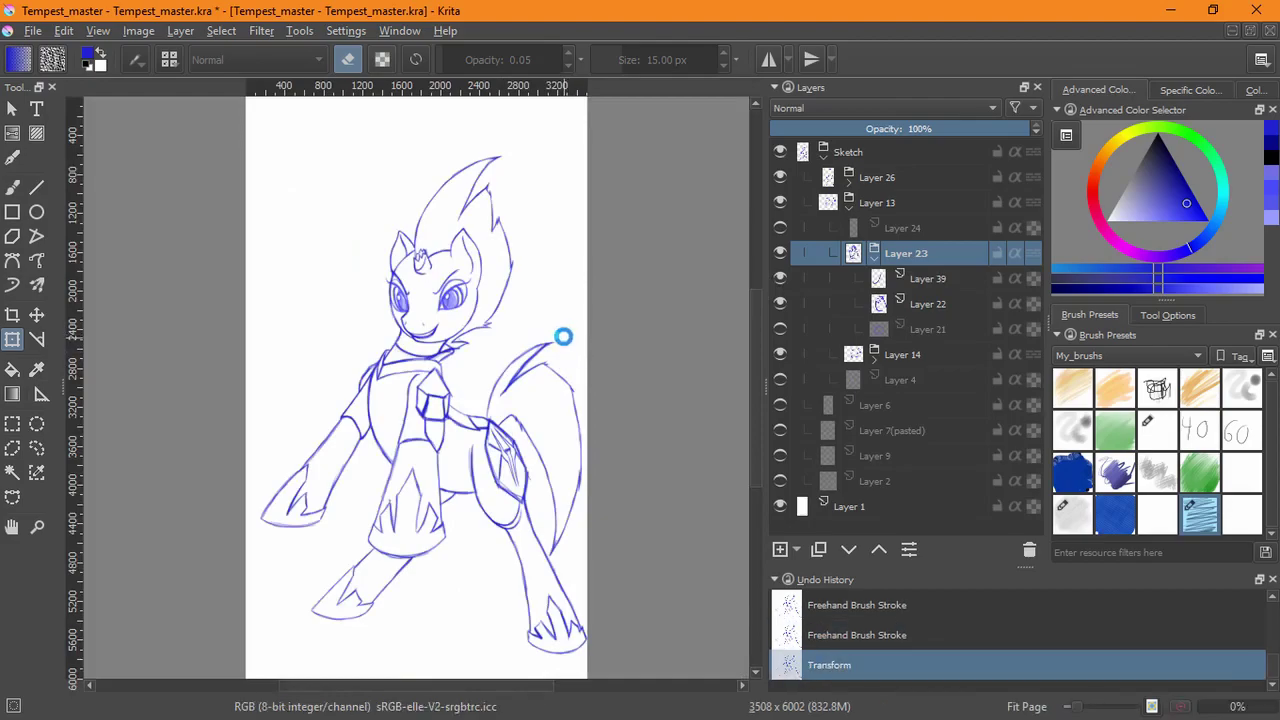
key("ctrl+s")
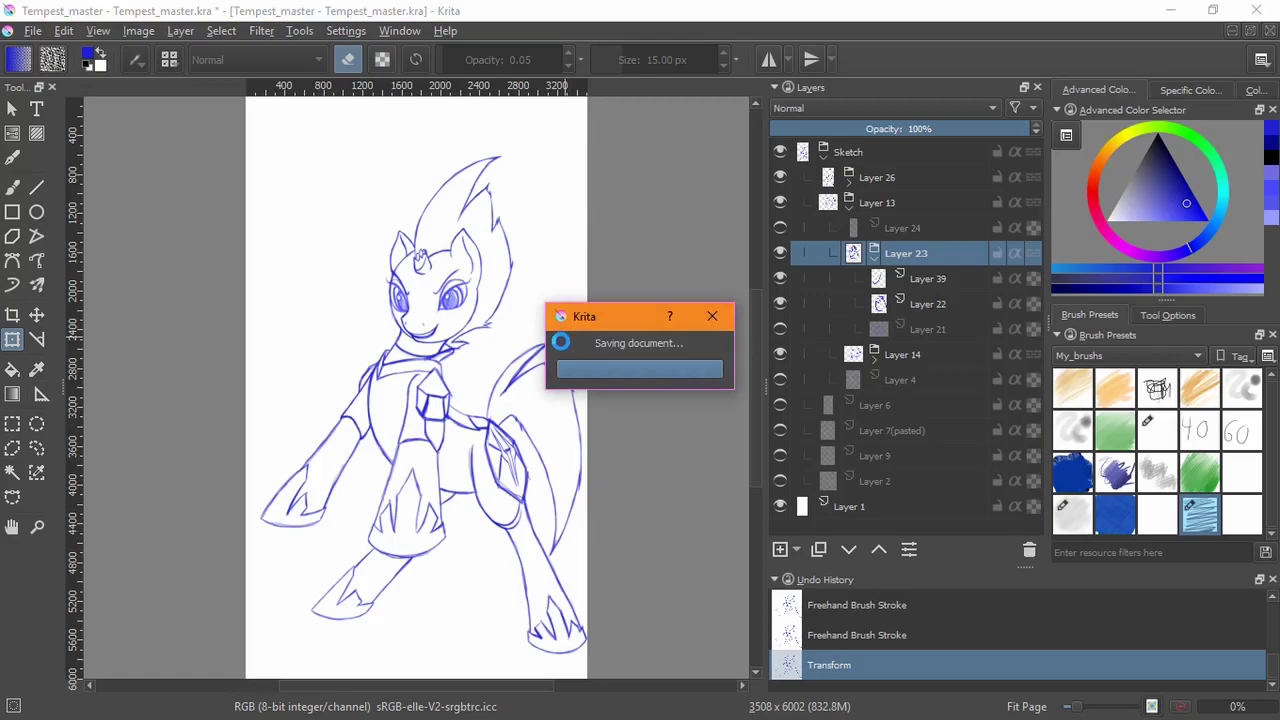
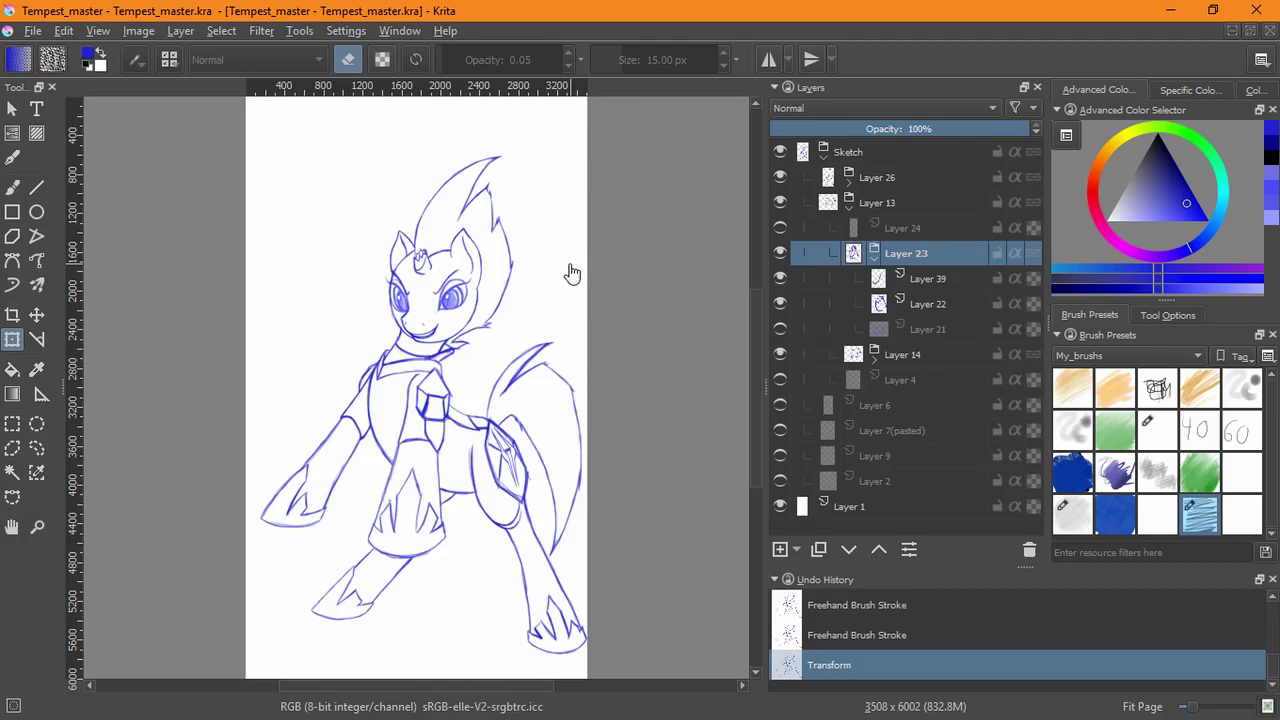
- Try to copy and paste the Layer 23 horn group, and undo its last transform
left_click(66, 31)
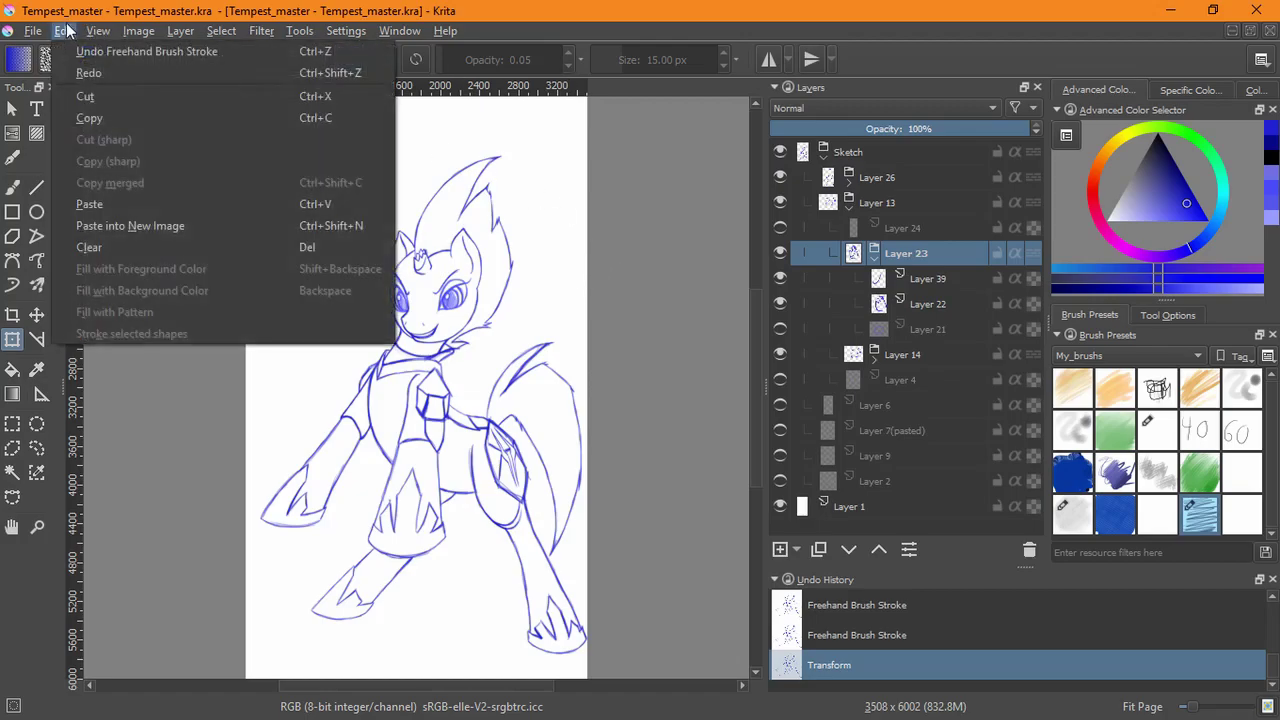
left_click(100, 117)
left_click(64, 31)
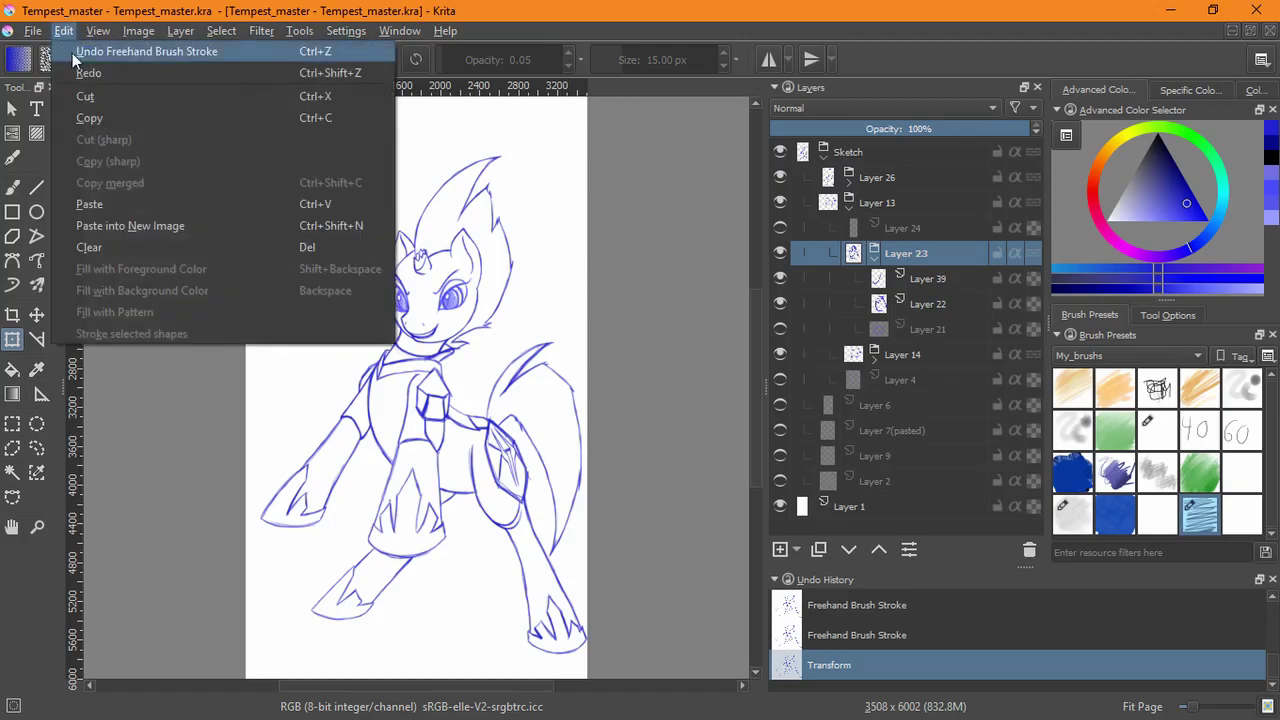
left_click(95, 204)
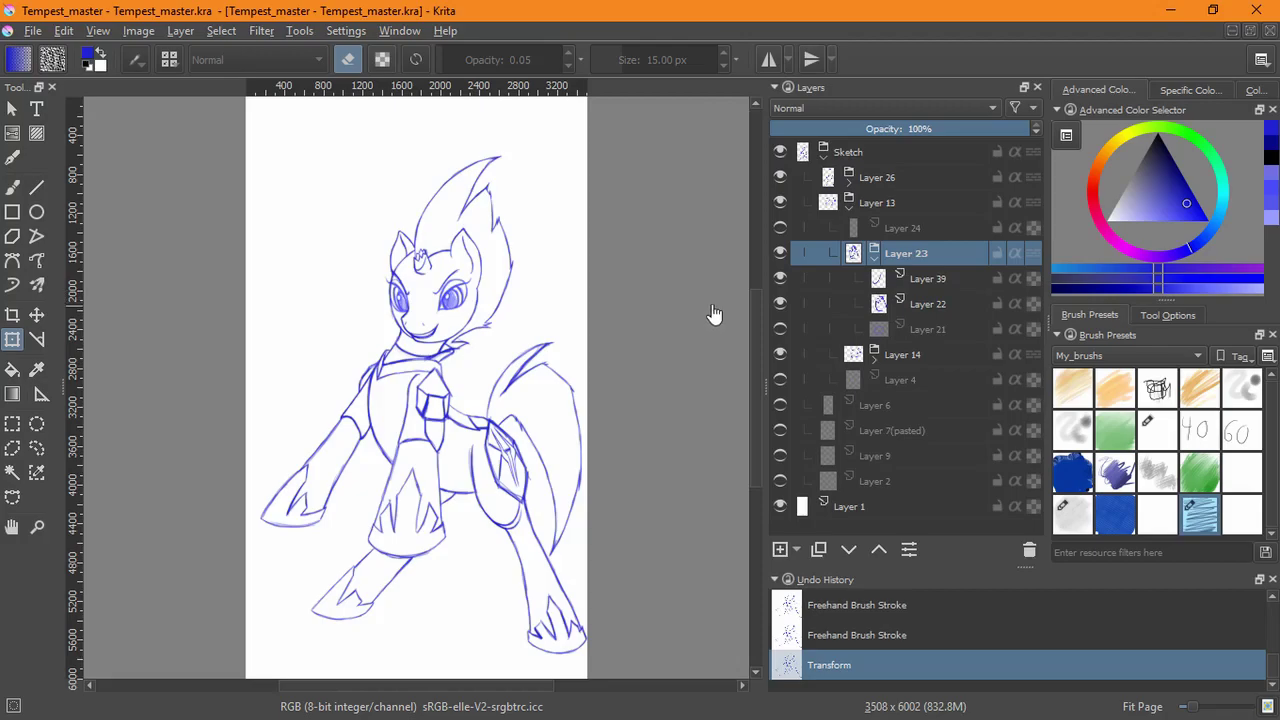
right_click(916, 256)
left_click(946, 354)
key("ctrl+z")
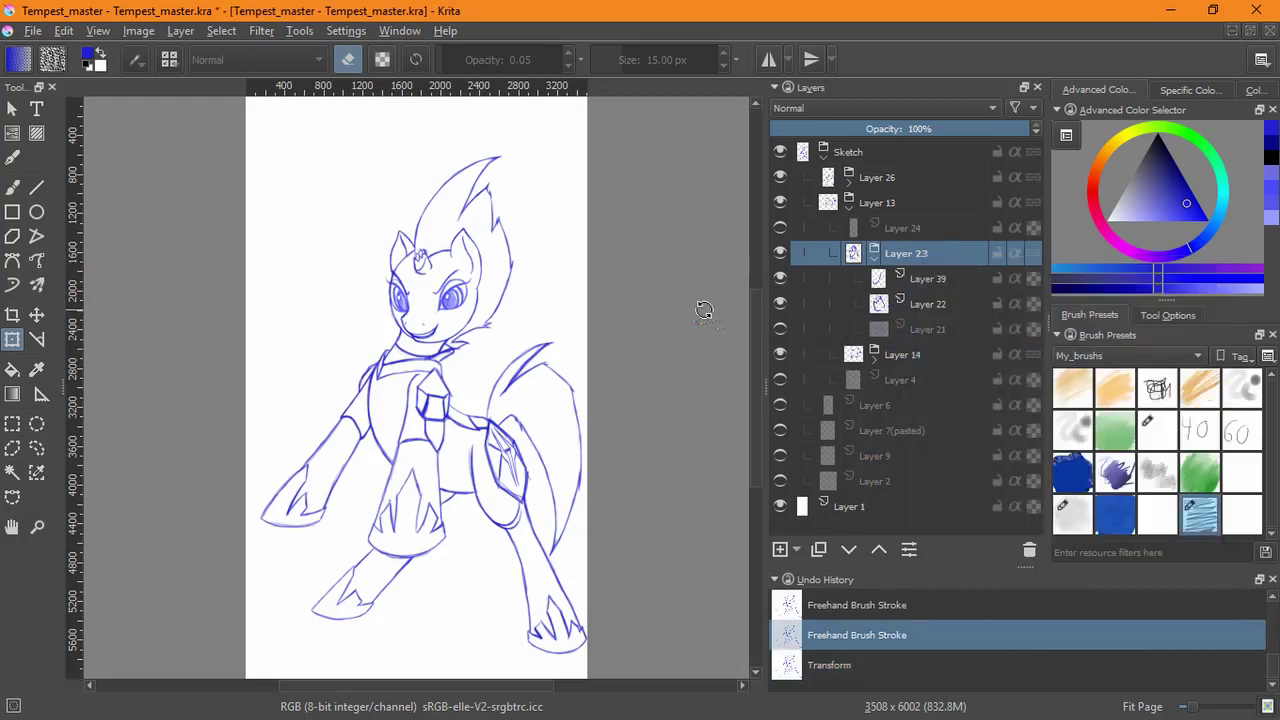
- Paste a copy of the Layer 23 horn group and raise it out of the original group to sit directly above it
key("ctrl+v")
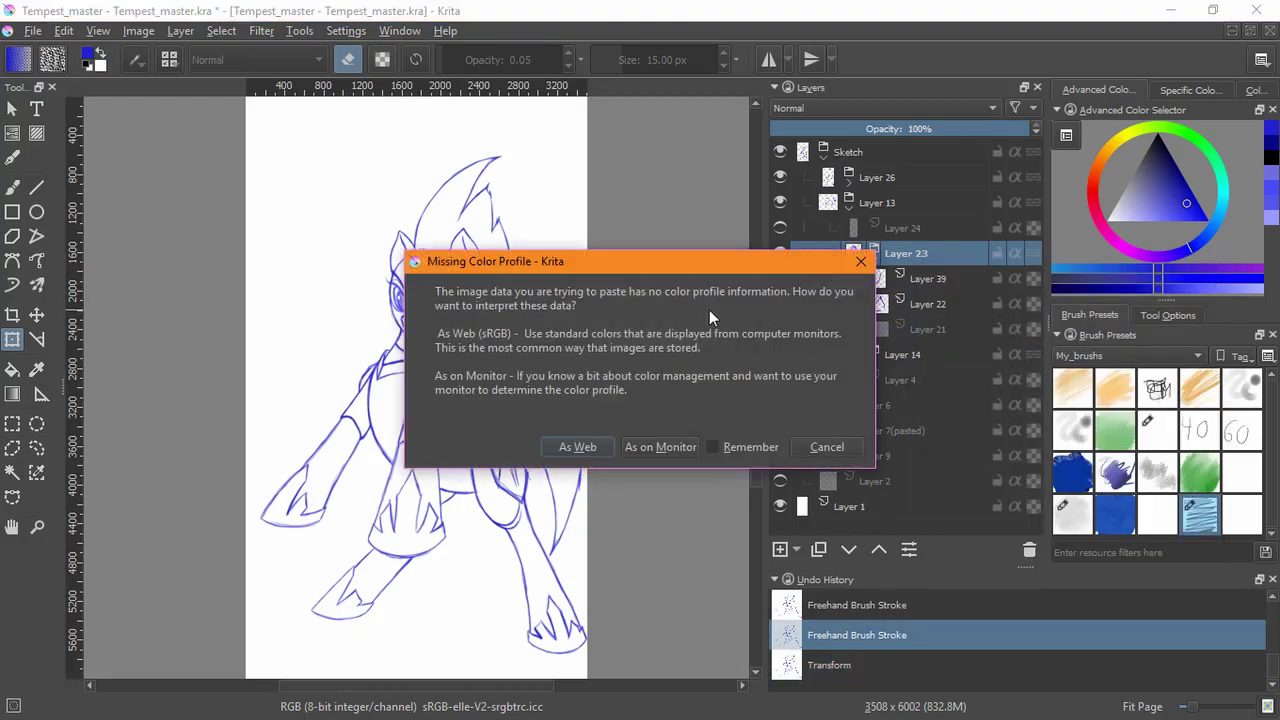
left_click(821, 442)
right_click(920, 253)
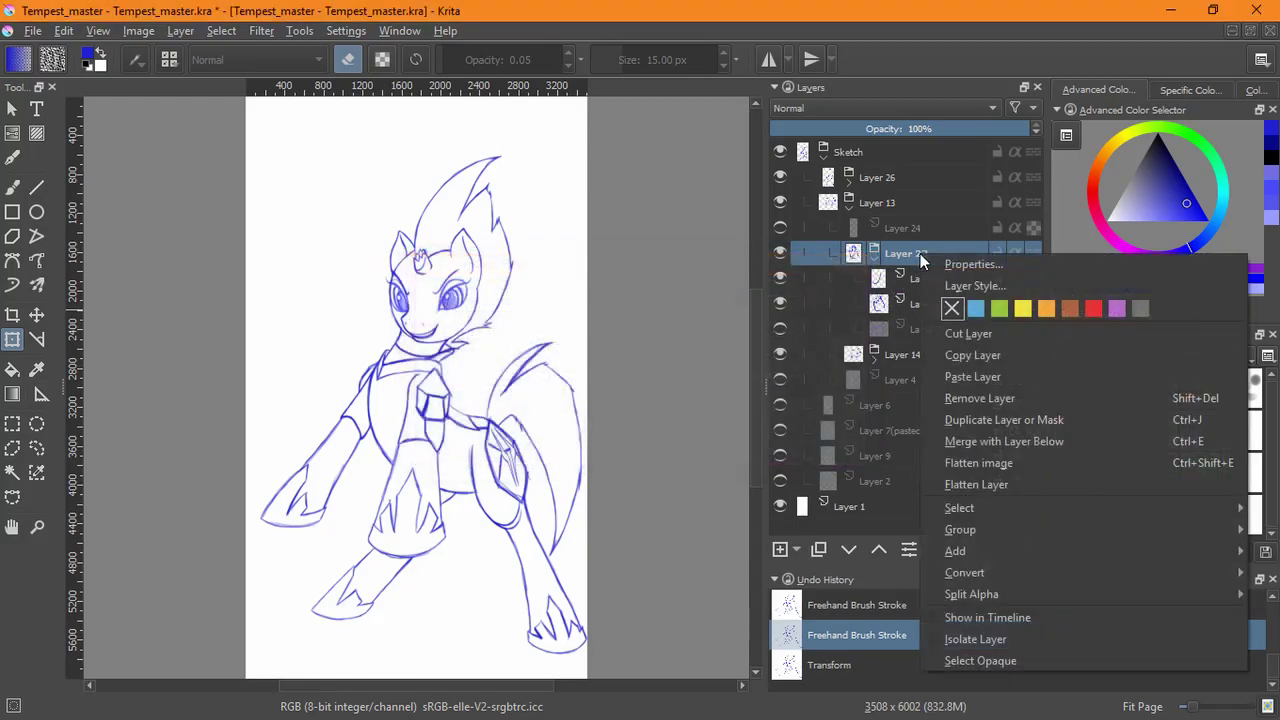
left_click(958, 368)
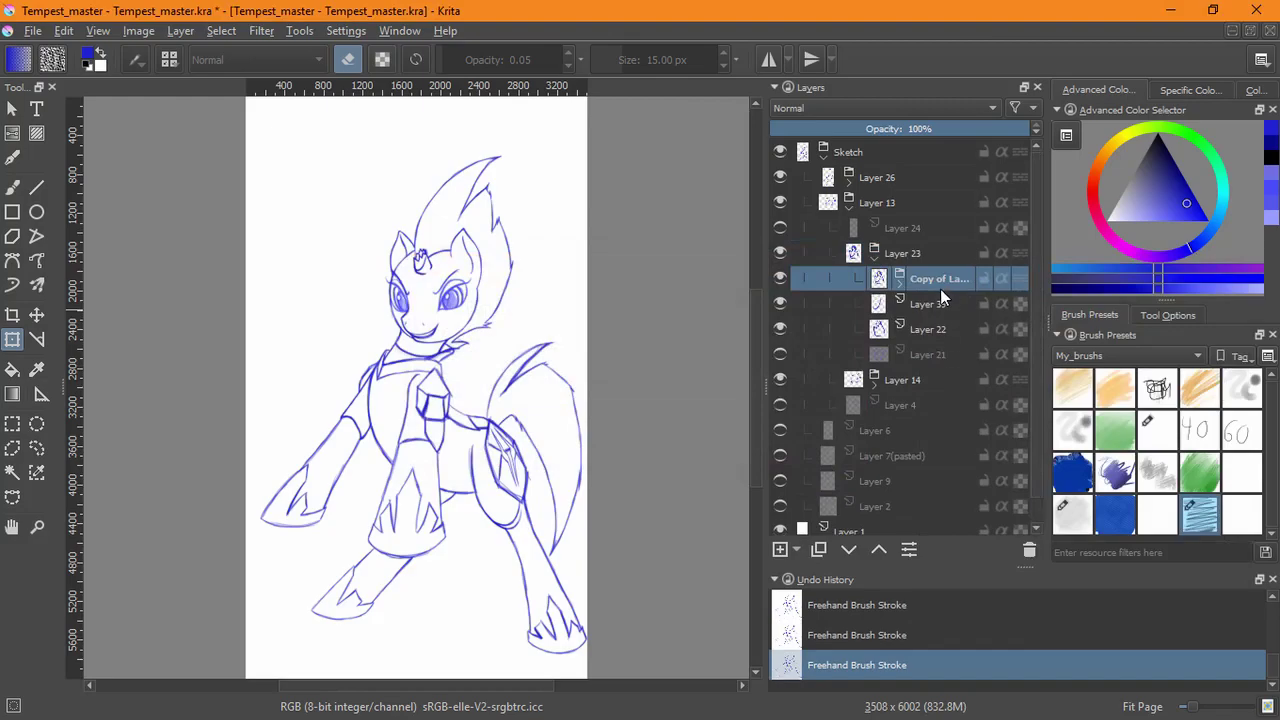
mouse_move(917, 275)
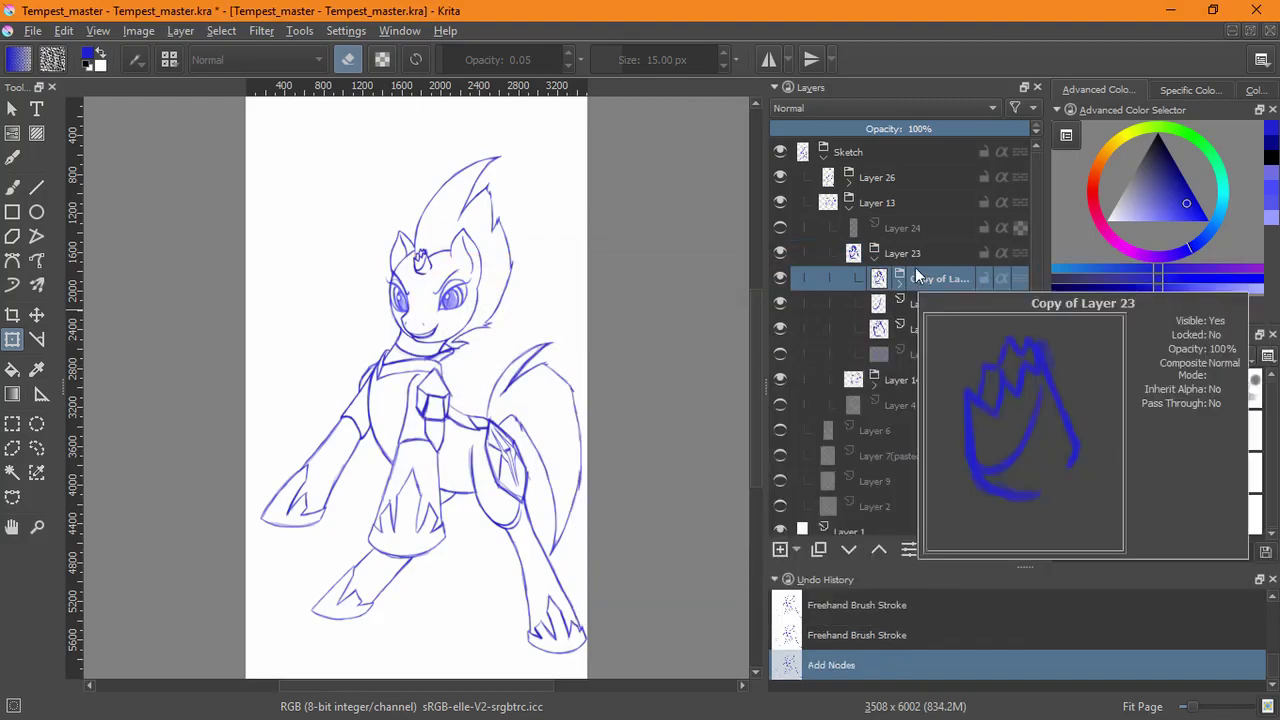
left_click(879, 549)
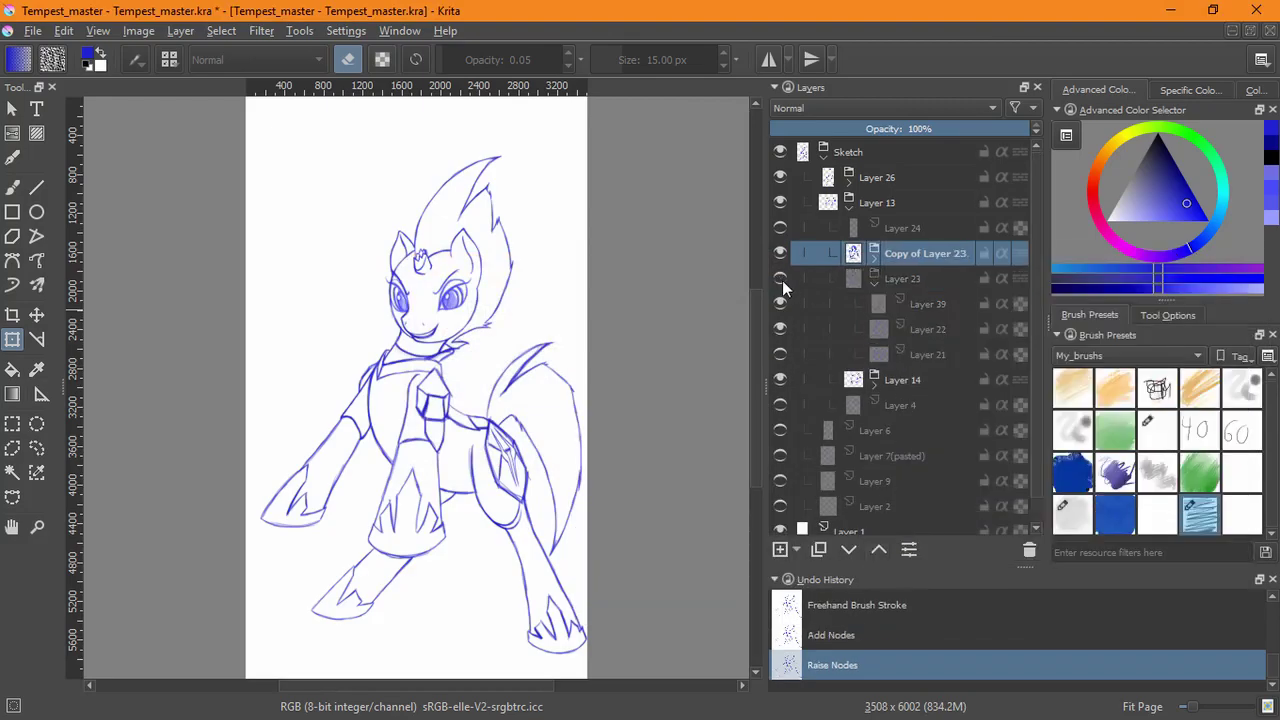
- Compare the copied horn group with the original by toggling their visibility, leaving the copy shown and Layer 23 hidden
left_click(777, 253)
left_click(781, 273)
left_click(783, 252)
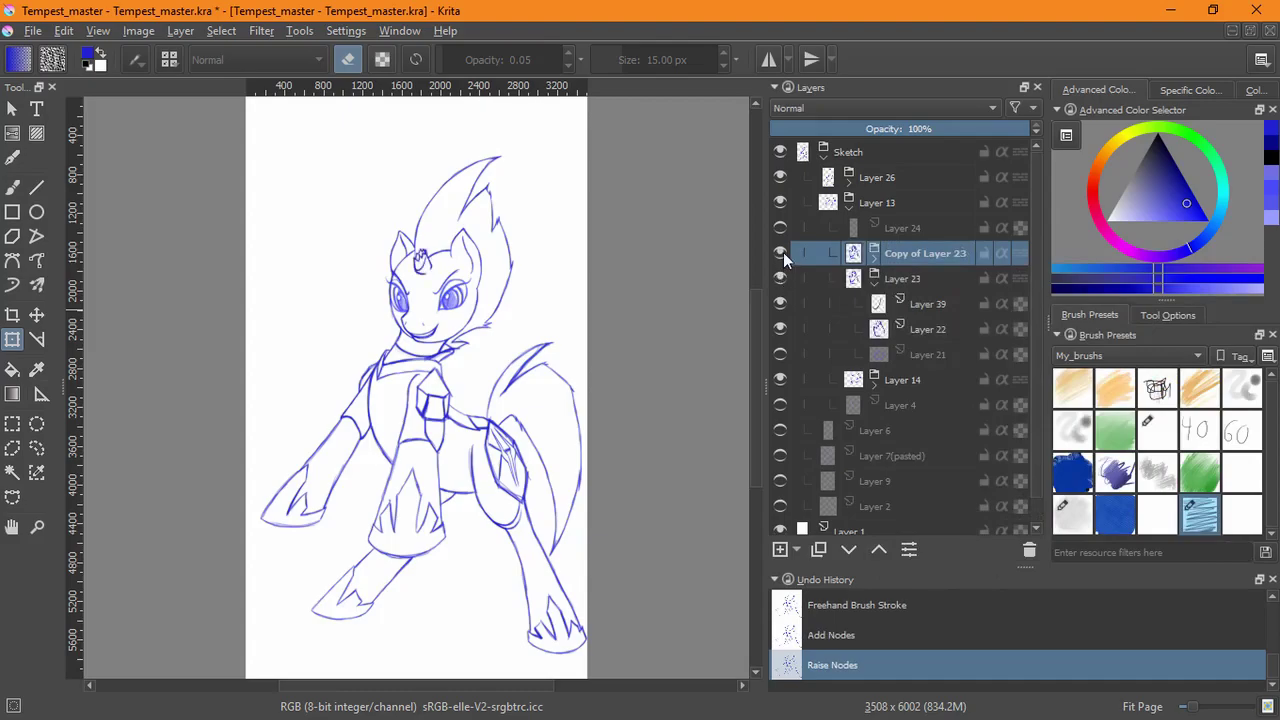
left_click(781, 272)
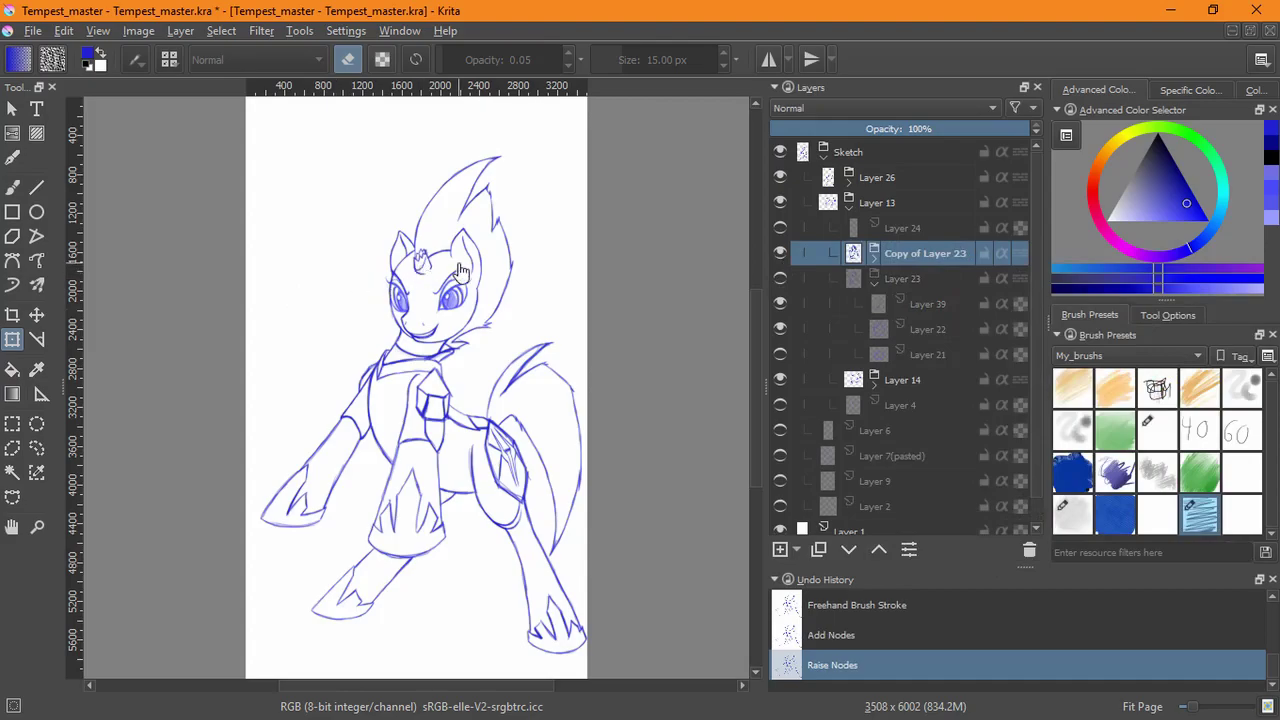
- Transform the horn in Copy of Layer 23, shifting it slightly upward on the forehead, and save the document
scroll(416, 281, "up", 5)
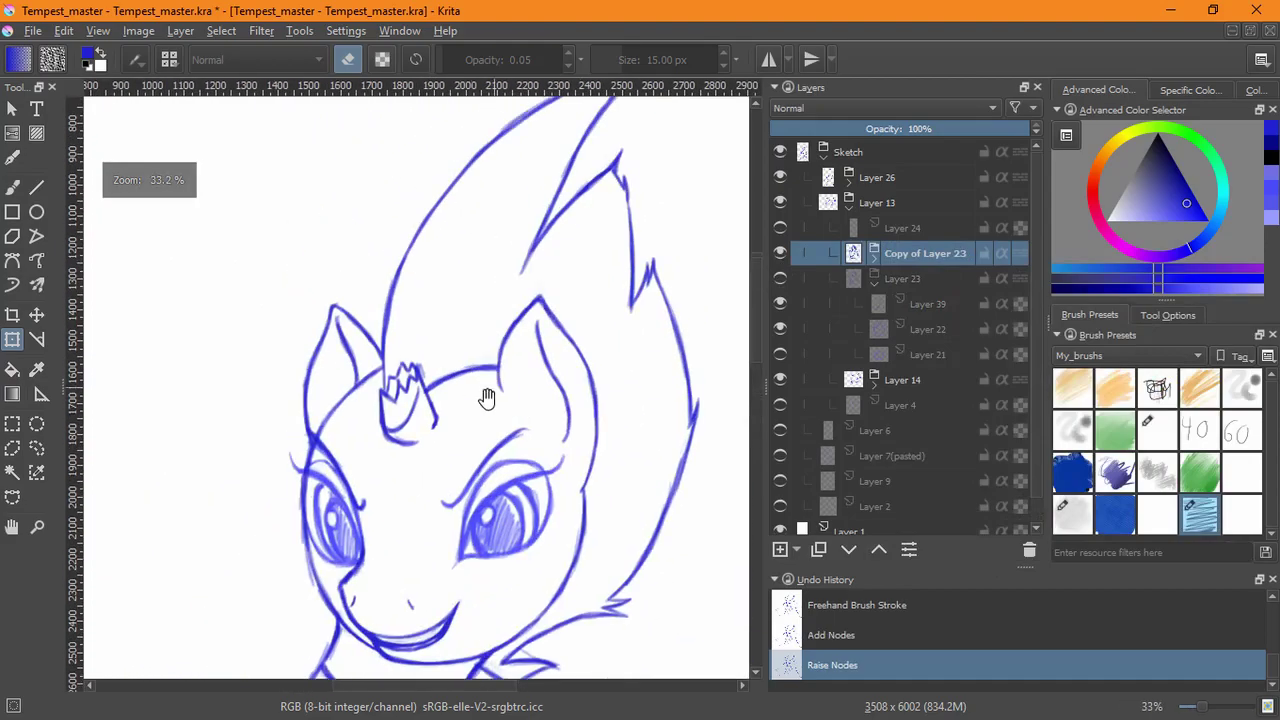
left_click(419, 413)
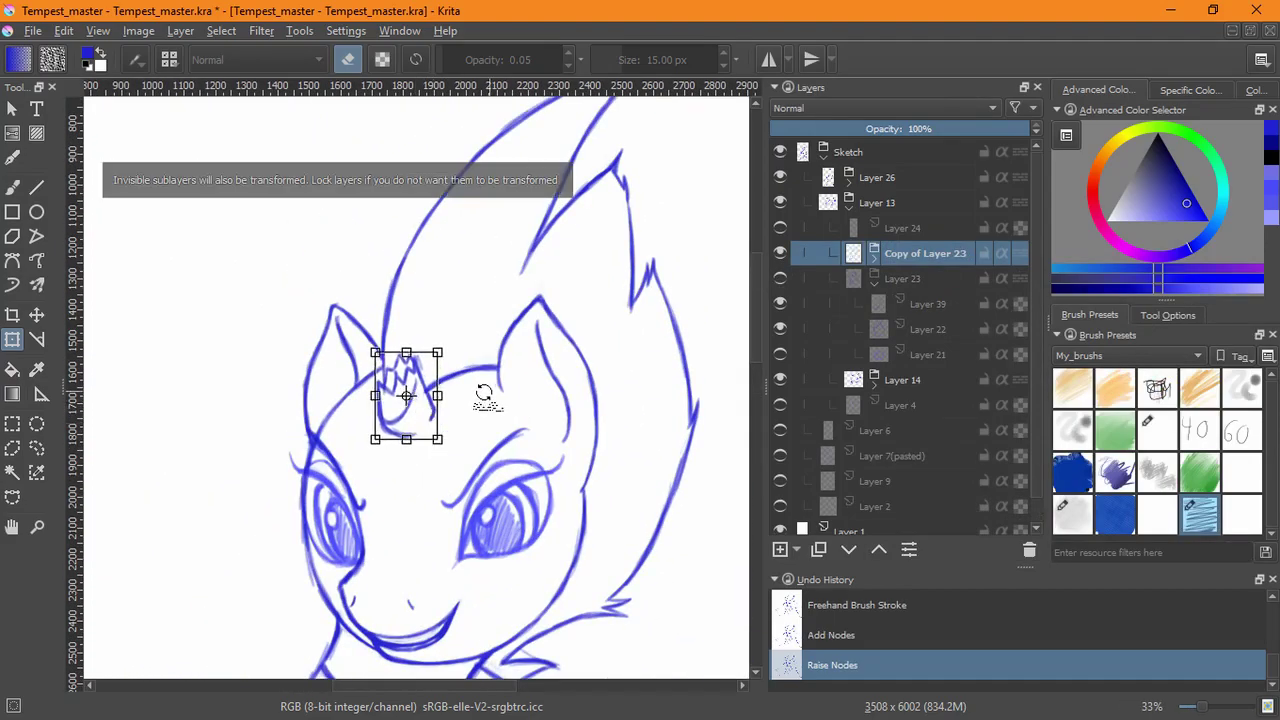
key("Return")
key("2")
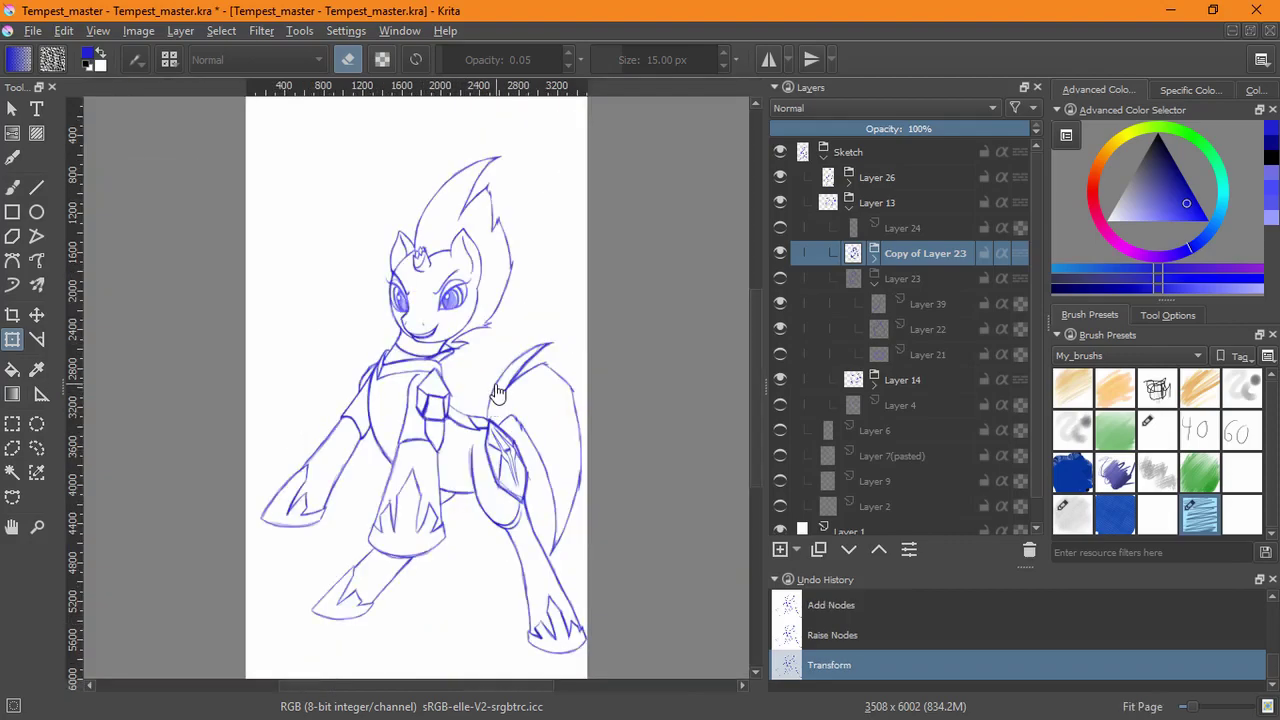
key("ctrl+s")
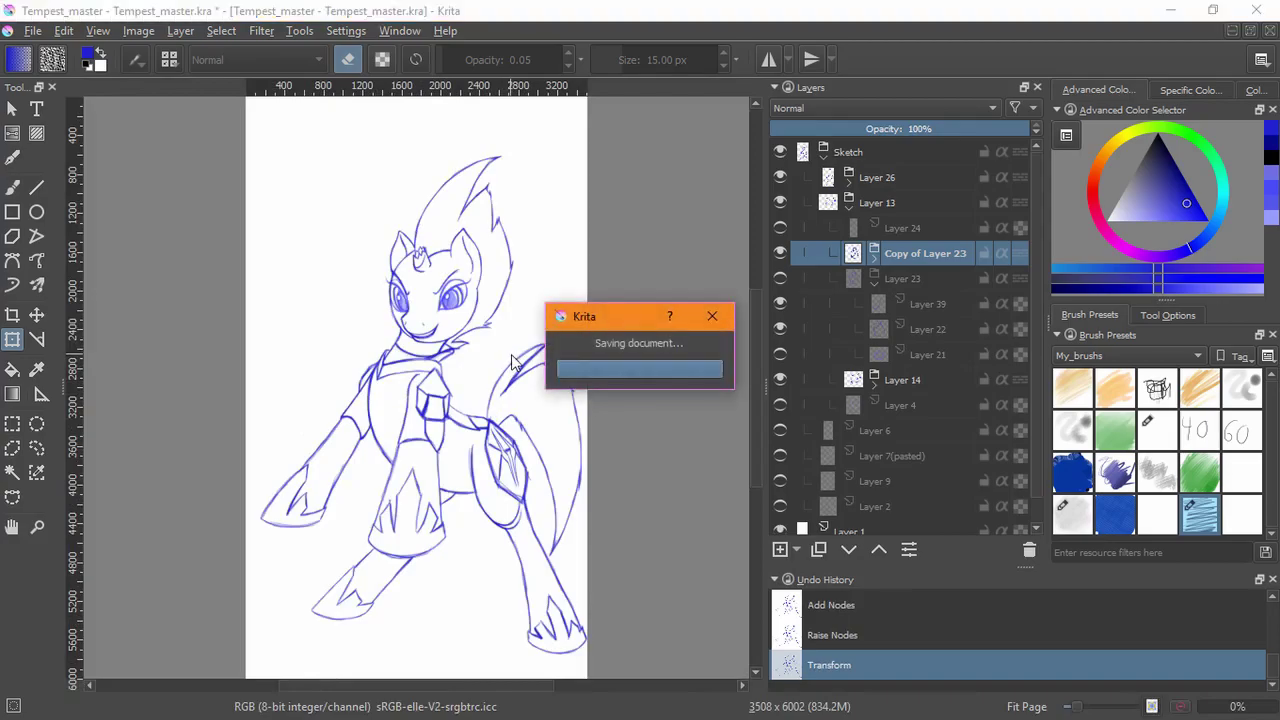